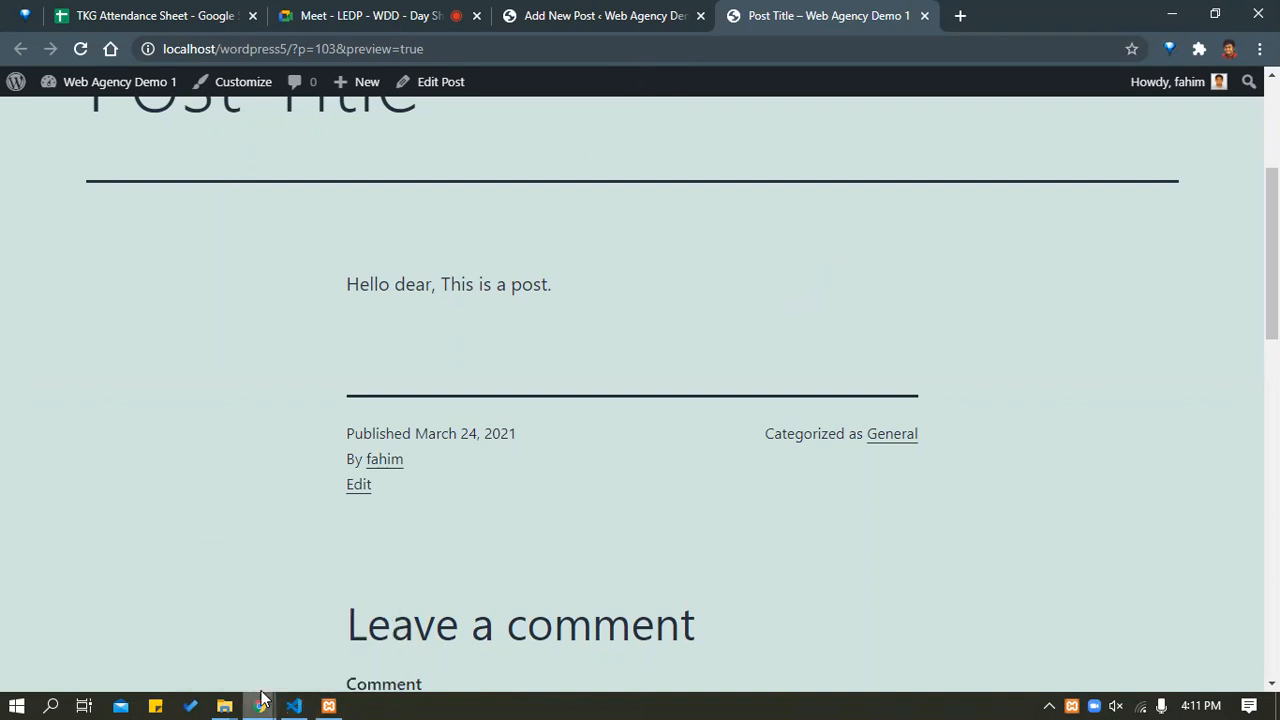
Review the published "Keka Apa and Avengers" post in the incognito window, checking its URL slug, text, framed image, caption and comment section.
mouse_move(259, 706)
click(394, 583)
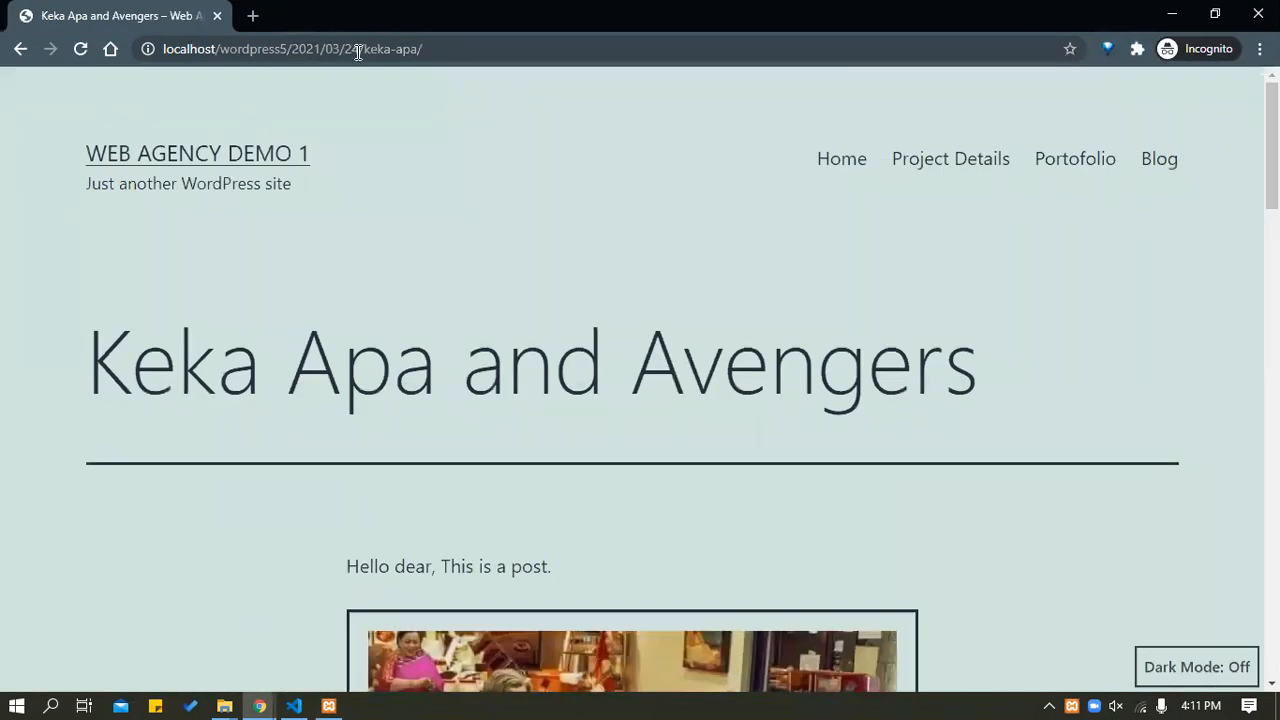
drag(362, 49, 418, 48)
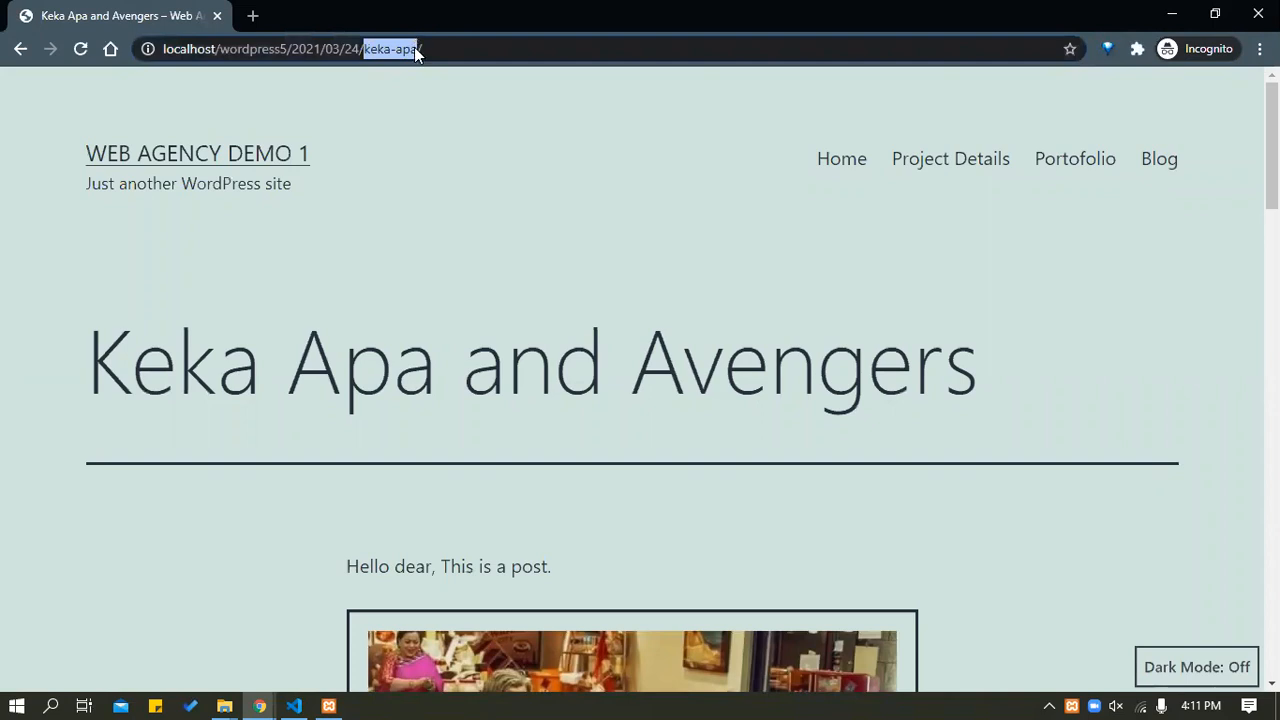
scroll(515, 112, down, 5)
scroll(600, 300, down, 3)
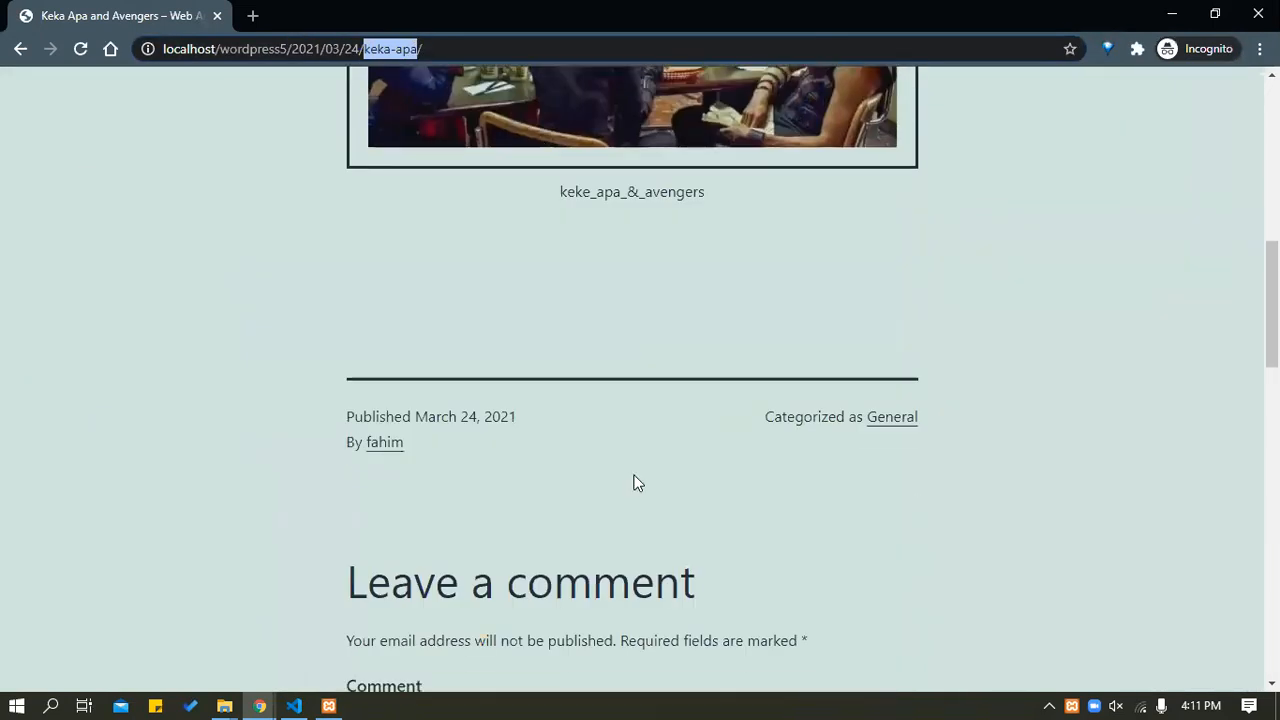
scroll(534, 343, up, 5)
drag(346, 264, 740, 336)
scroll(680, 380, down, 3)
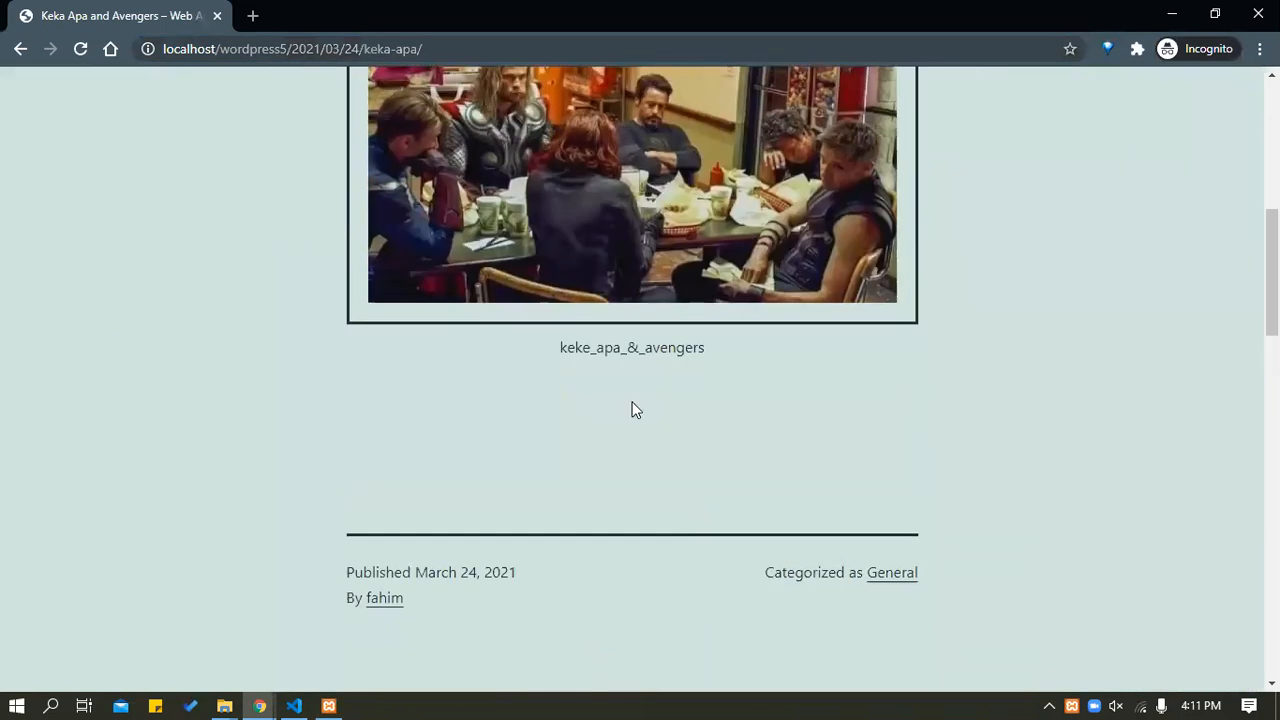
scroll(400, 410, up, 3)
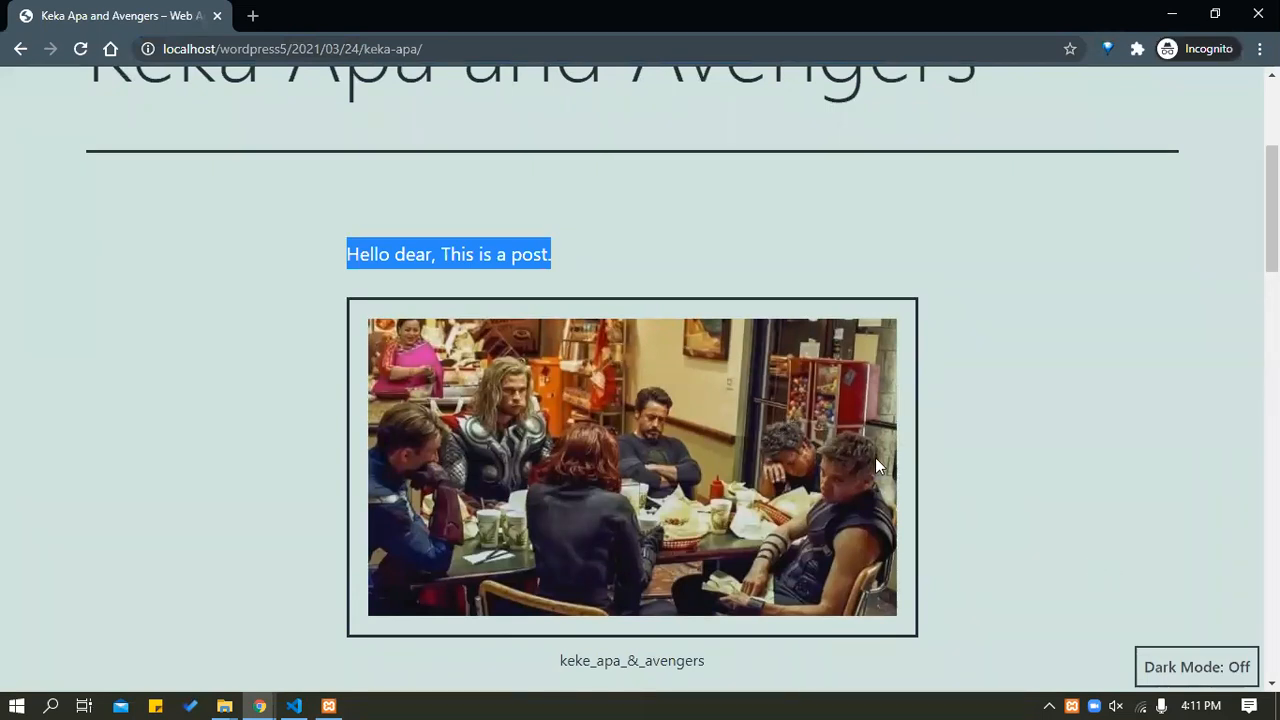
click(357, 291)
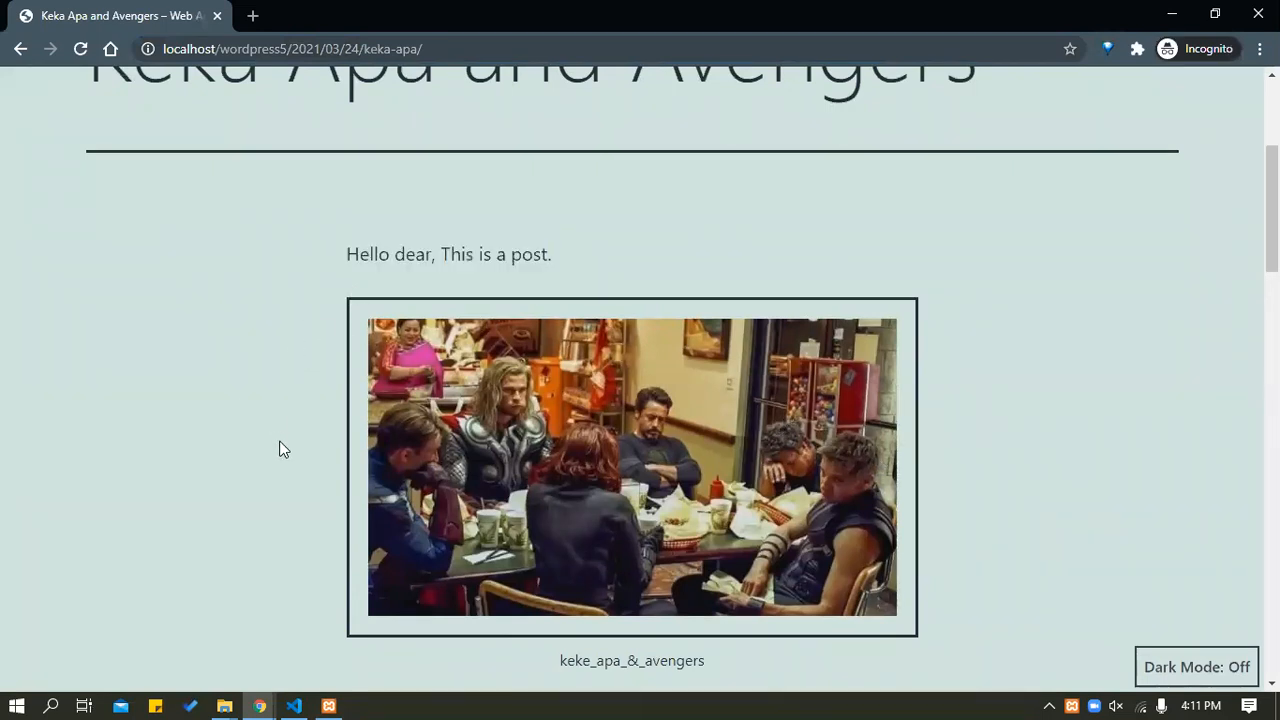
scroll(280, 446, down, 4)
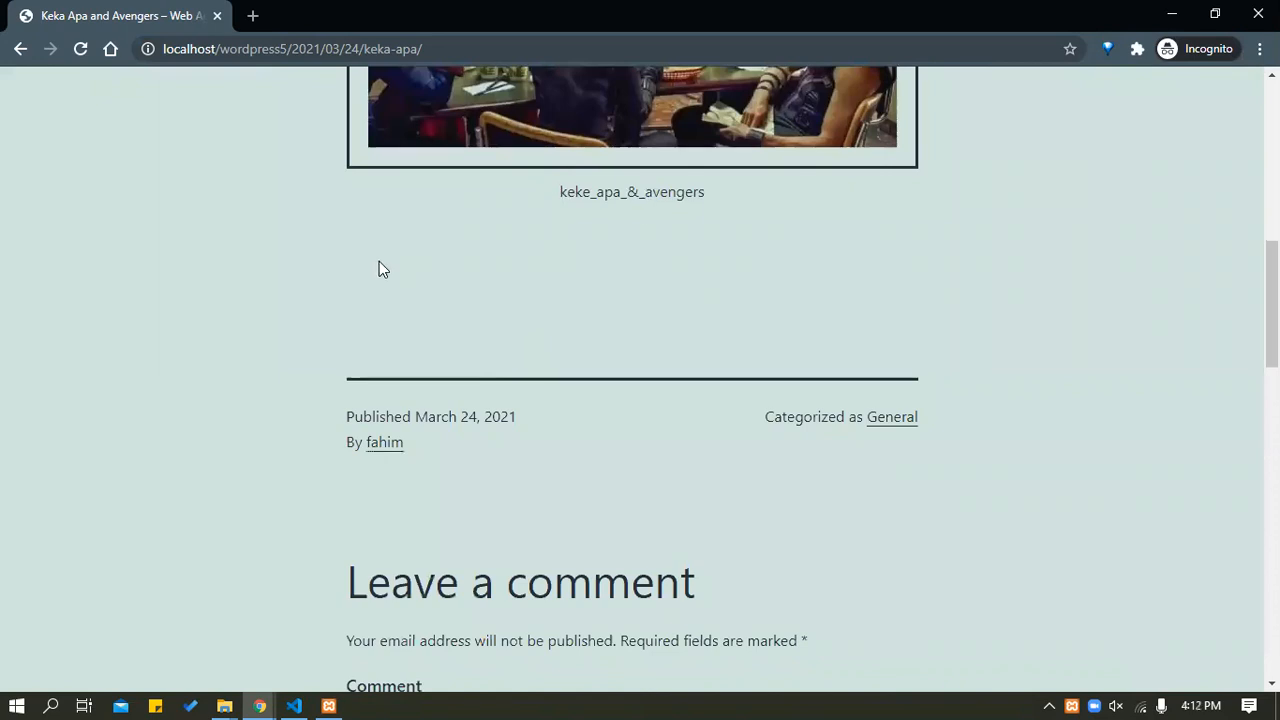
scroll(379, 262, up, 1)
scroll(380, 229, down, 1)
scroll(380, 232, up, 6)
scroll(380, 233, up, 1)
Switch back to the logged-in browser window and look over the post preview page with its "Hello dear, This is a post." text.
mouse_move(222, 703)
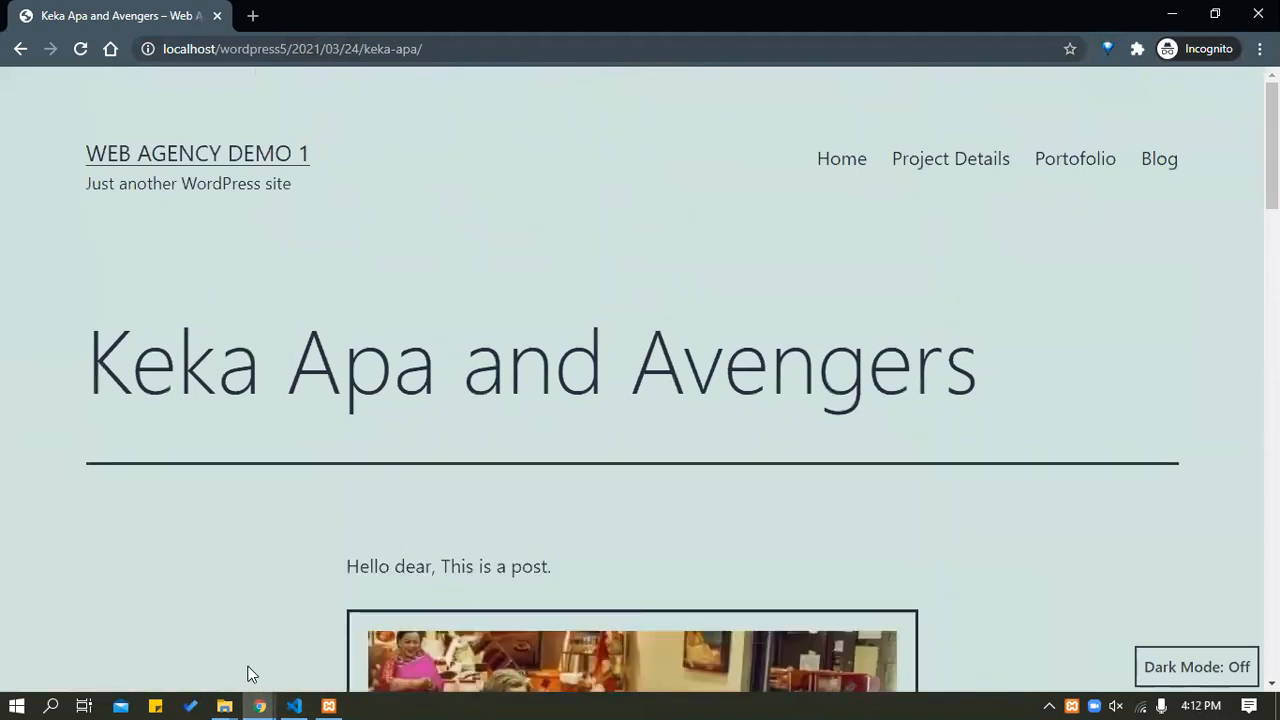
click(161, 607)
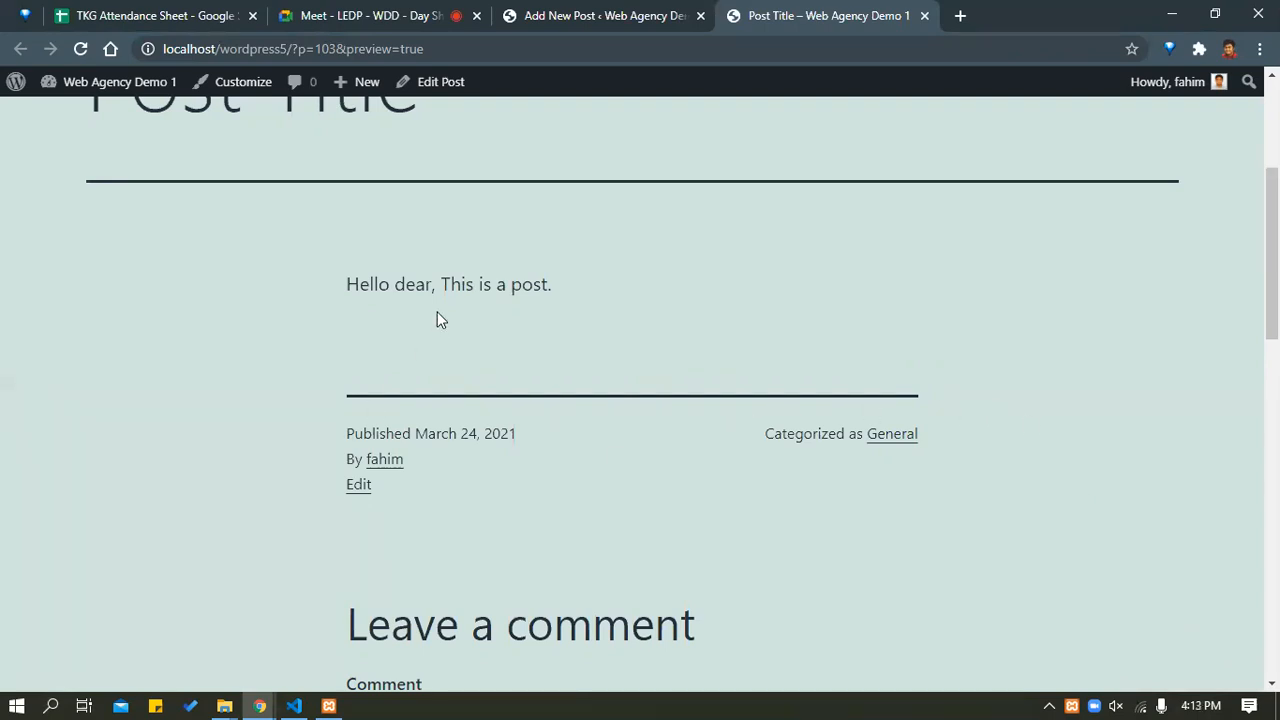
drag(345, 285, 590, 292)
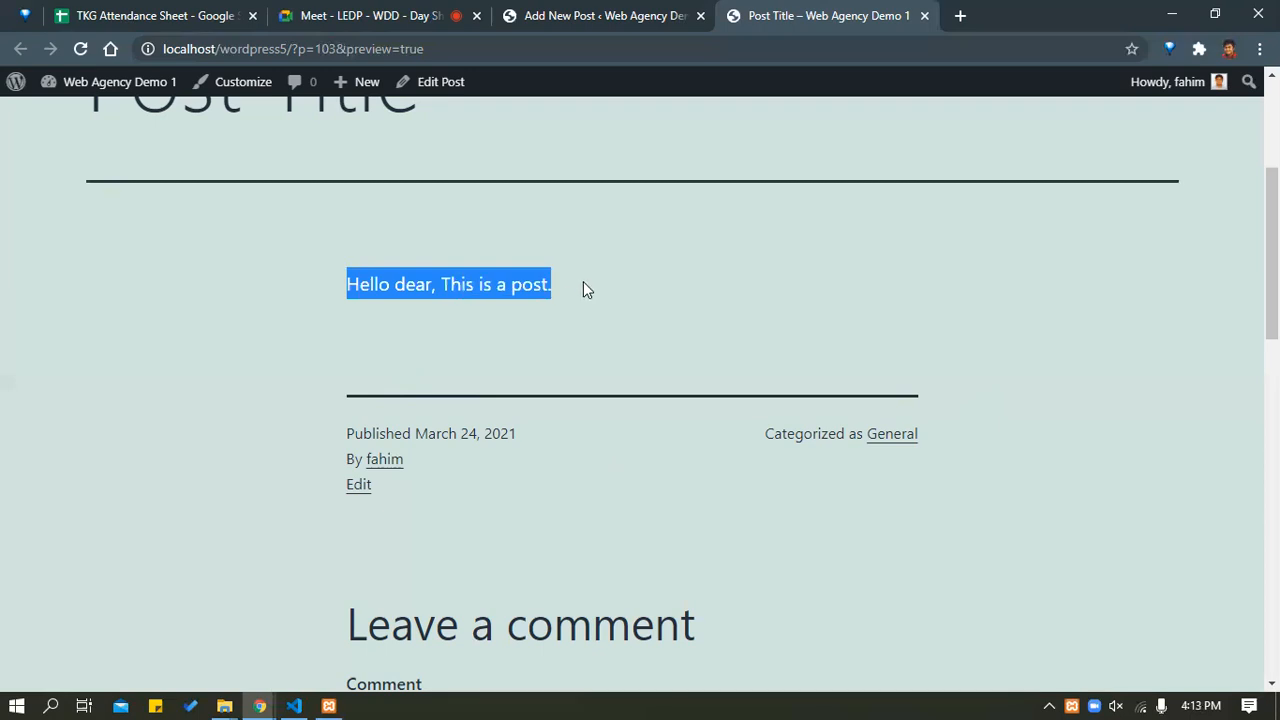
scroll(690, 165, up, 3)
scroll(648, 143, down, 10)
scroll(646, 151, up, 10)
Return to the post editor, close the post-publish panel and select the framed image block.
click(652, 12)
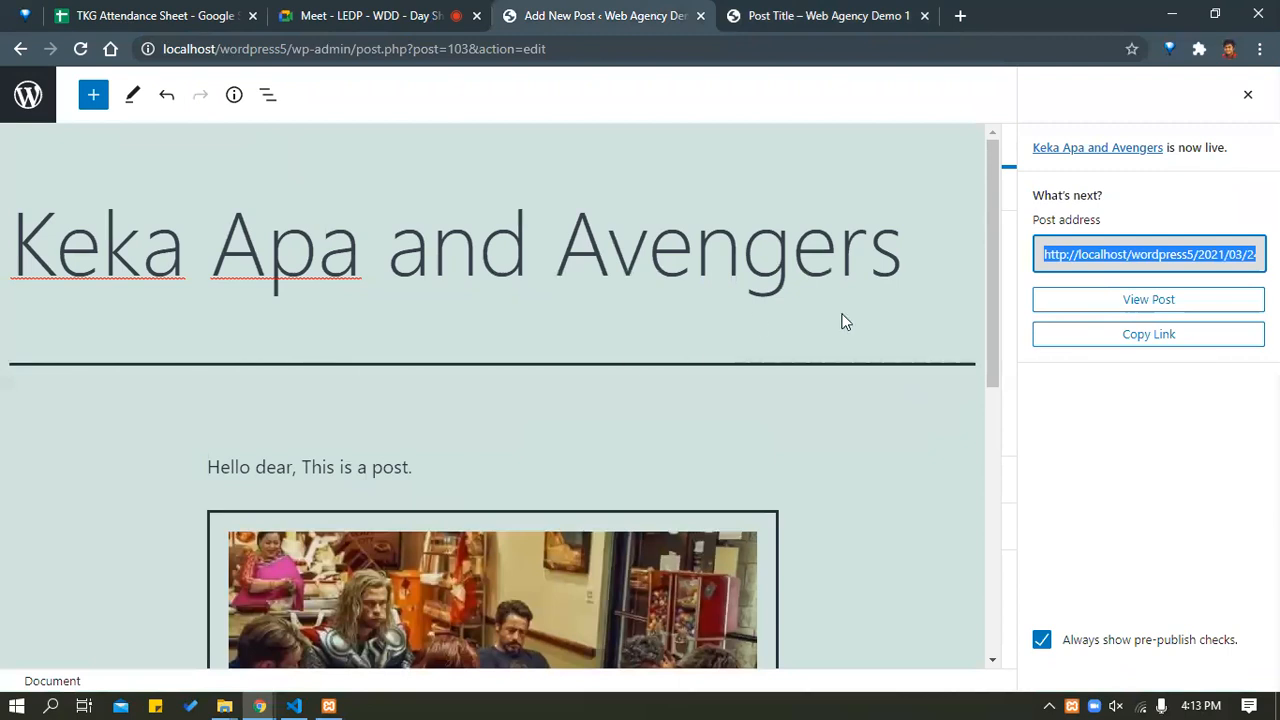
click(1246, 96)
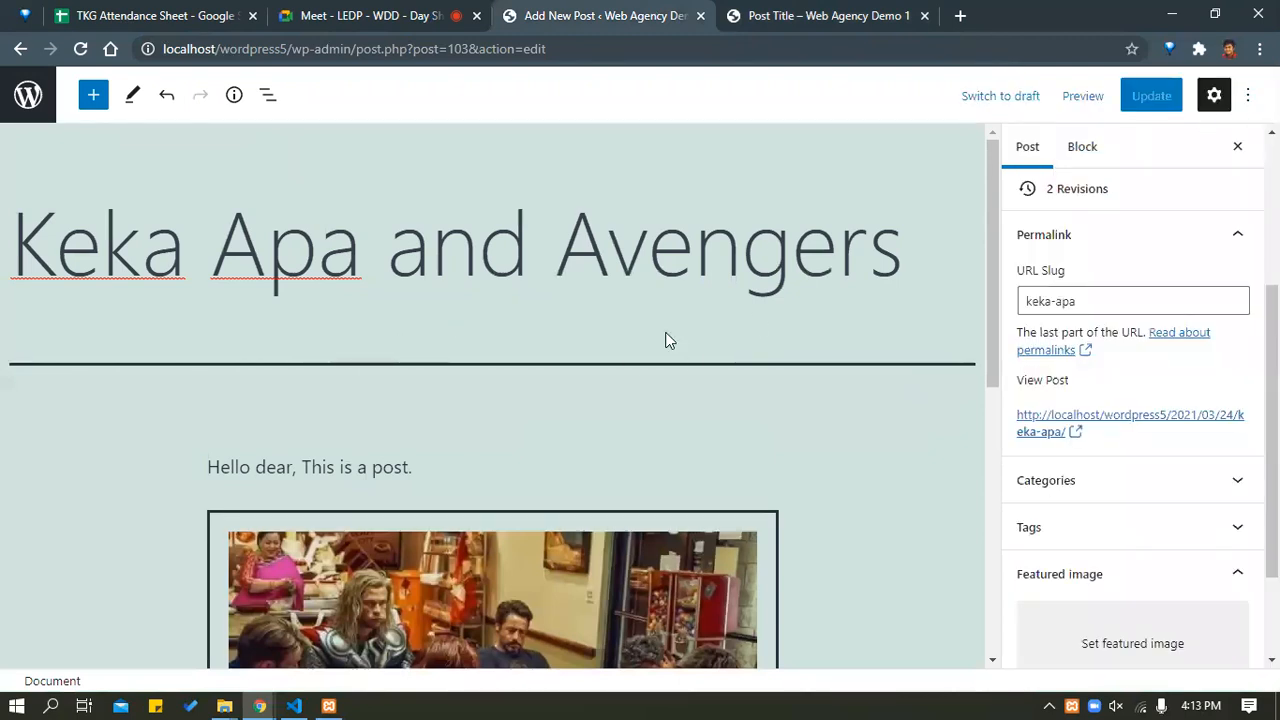
scroll(497, 381, down, 1)
scroll(495, 378, down, 5)
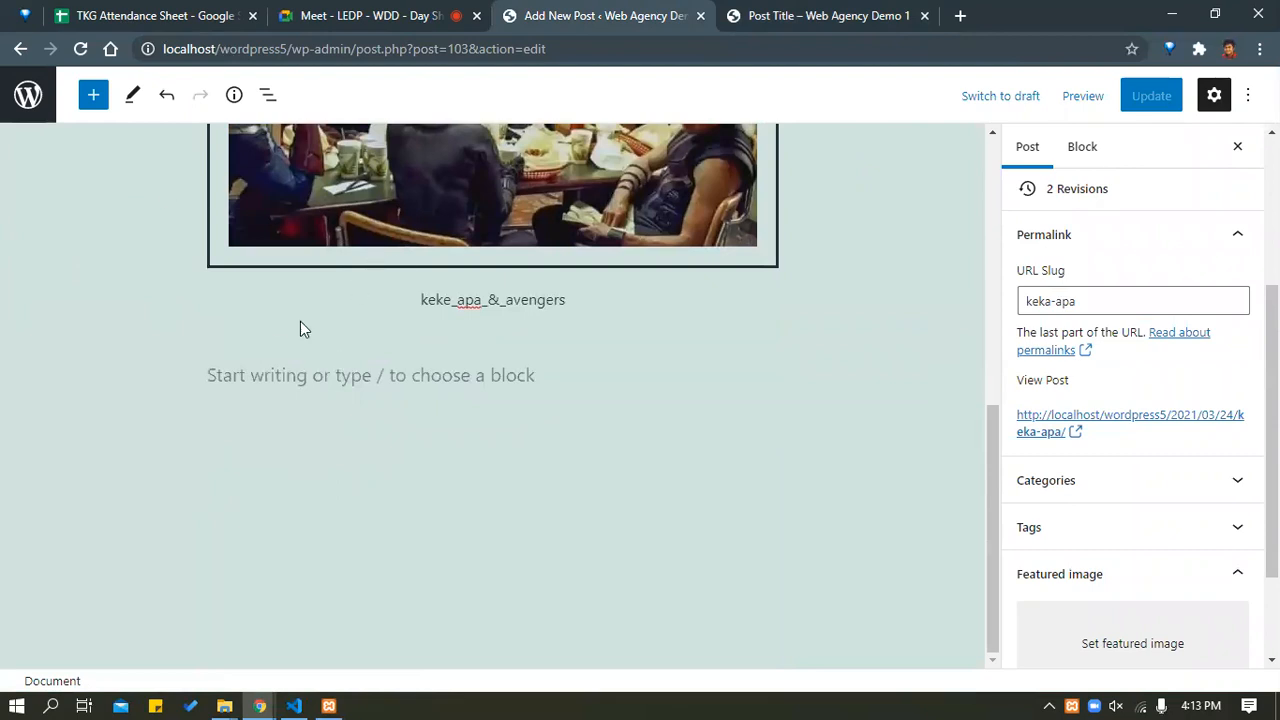
scroll(490, 270, up, 2)
click(489, 345)
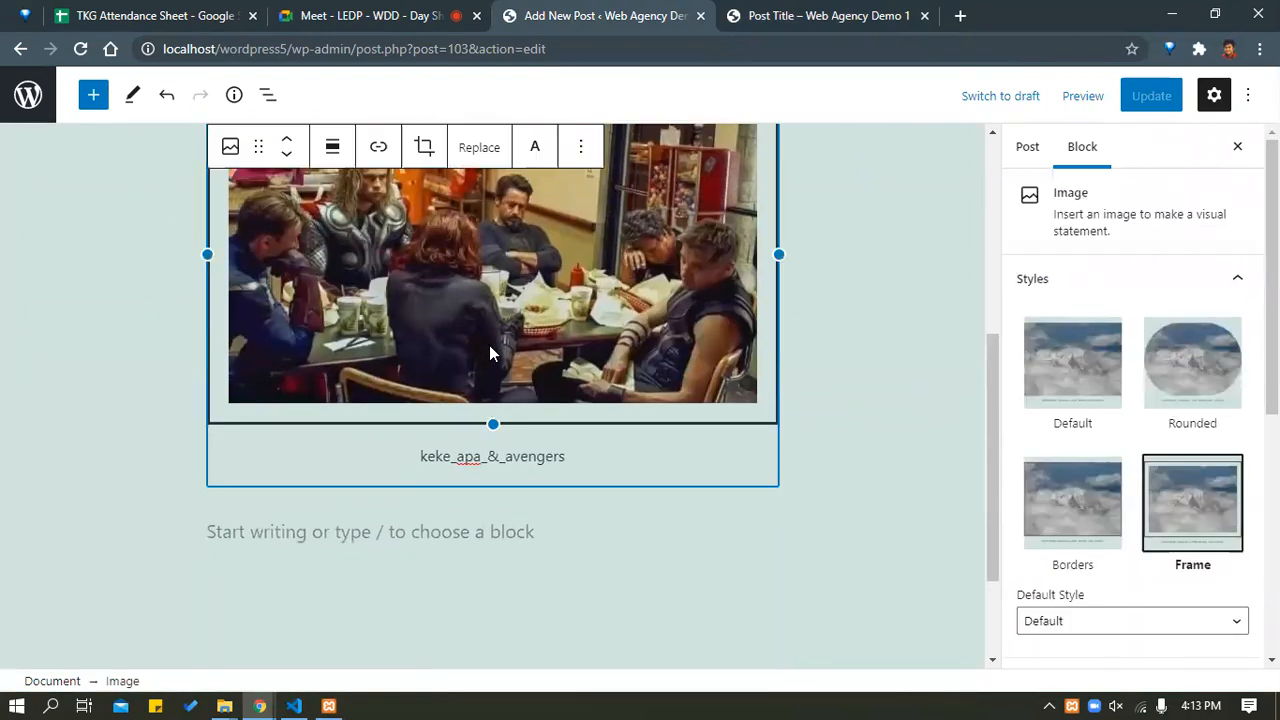
scroll(313, 287, up, 2)
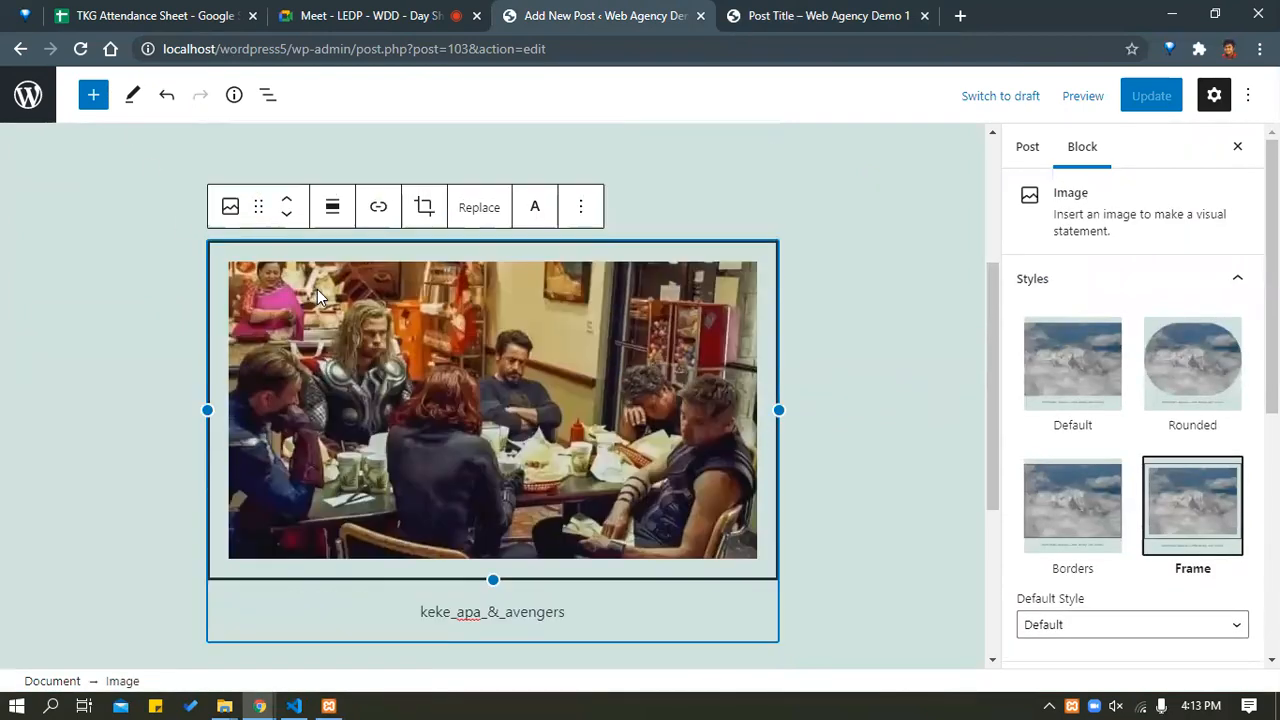
Browse the text and media blocks available in the block library.
click(93, 102)
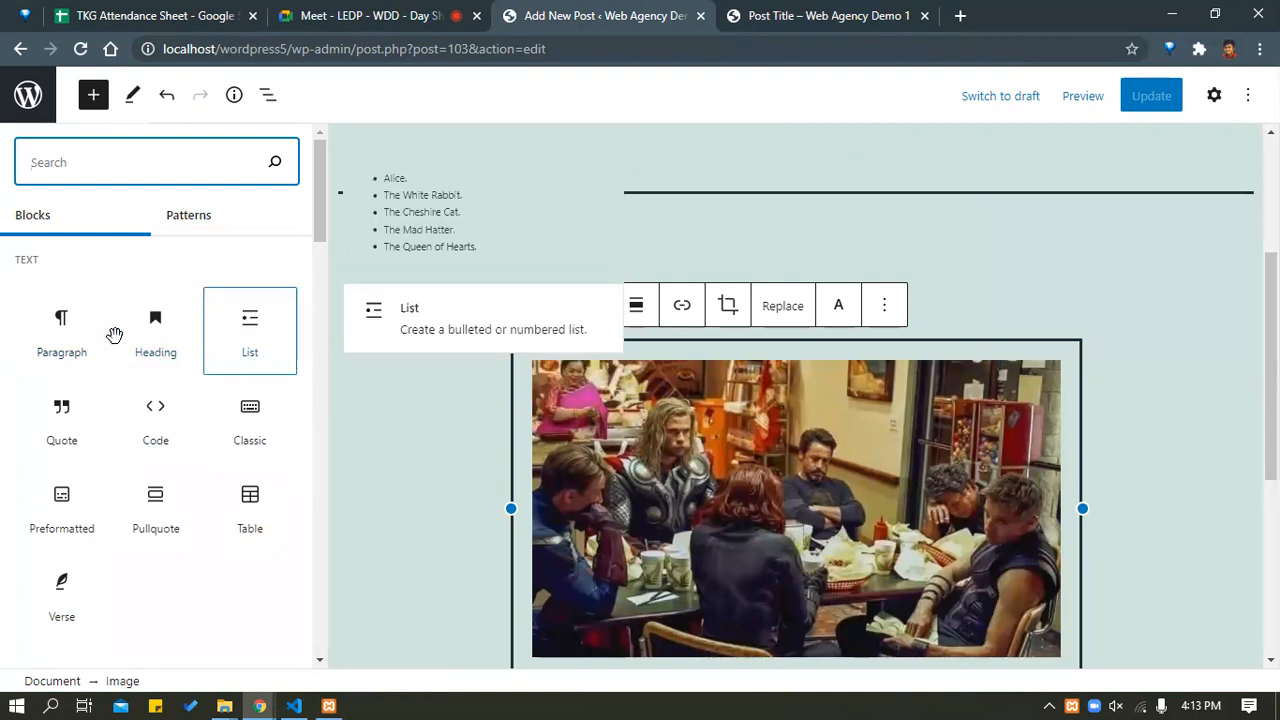
scroll(63, 313, down, 2)
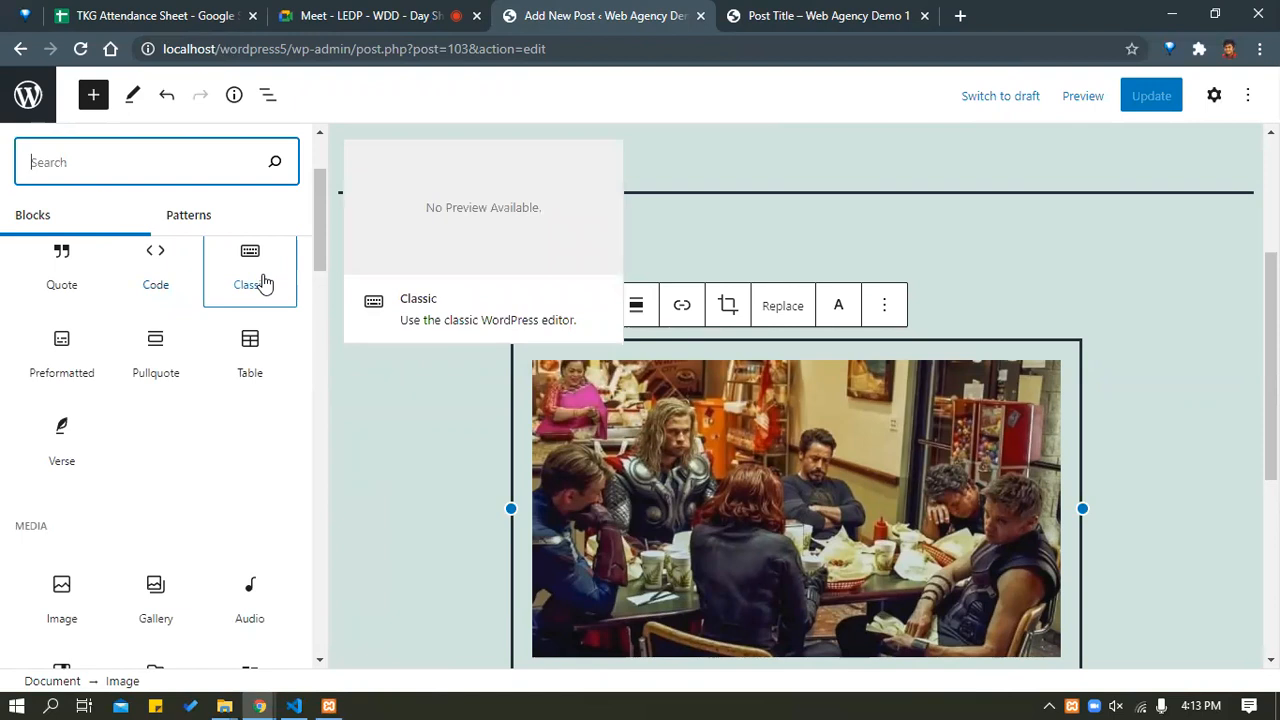
click(423, 463)
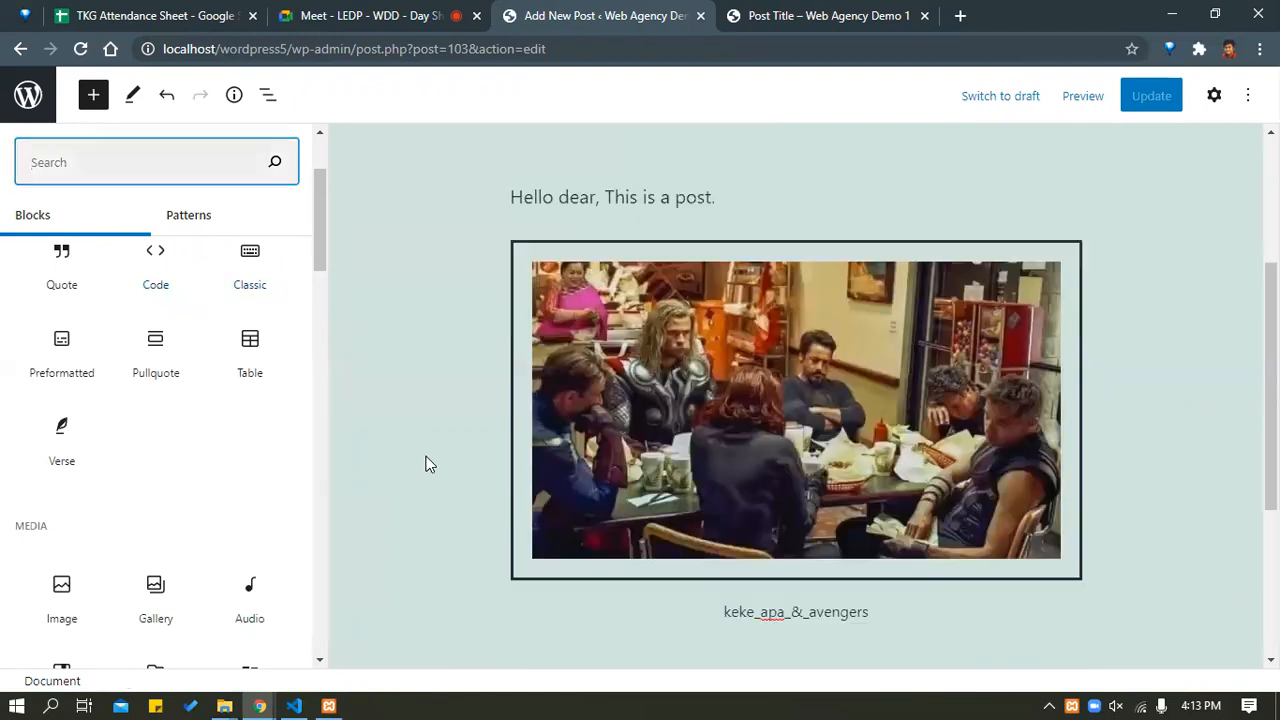
Try adding a Classic block below the image caption and look through its paragraph and heading formats.
scroll(771, 363, down, 3)
click(771, 363)
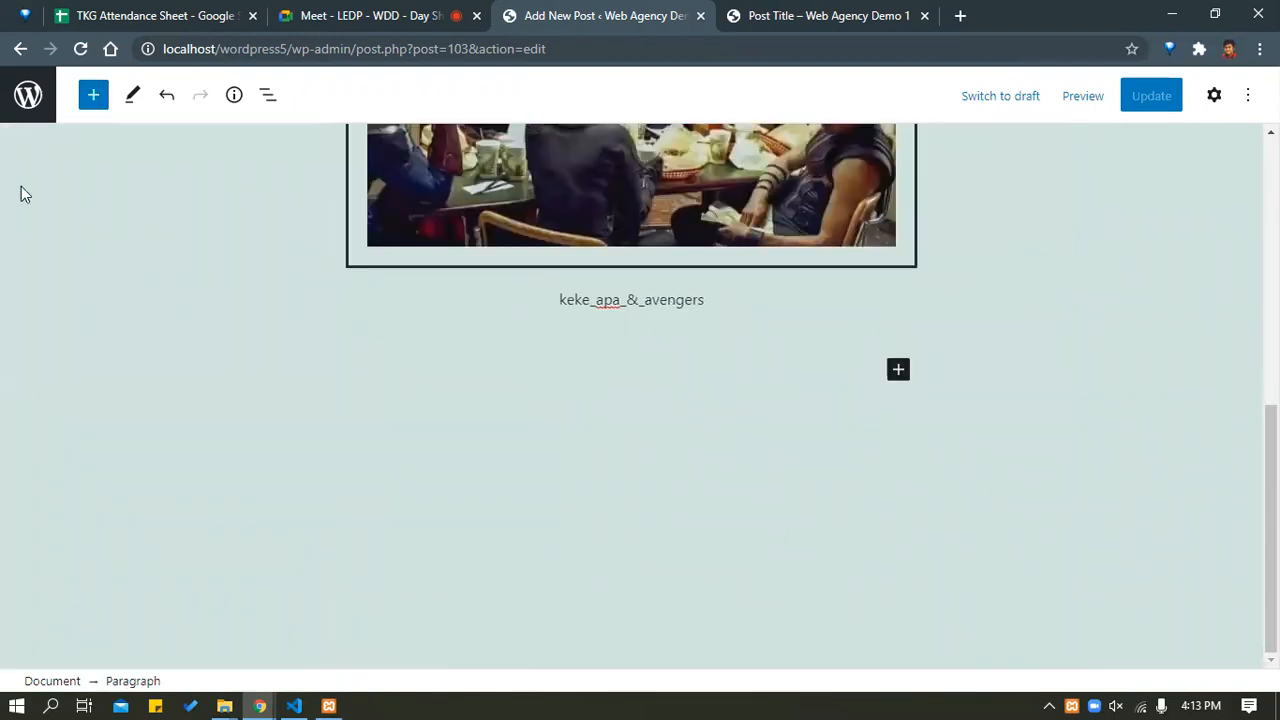
click(93, 95)
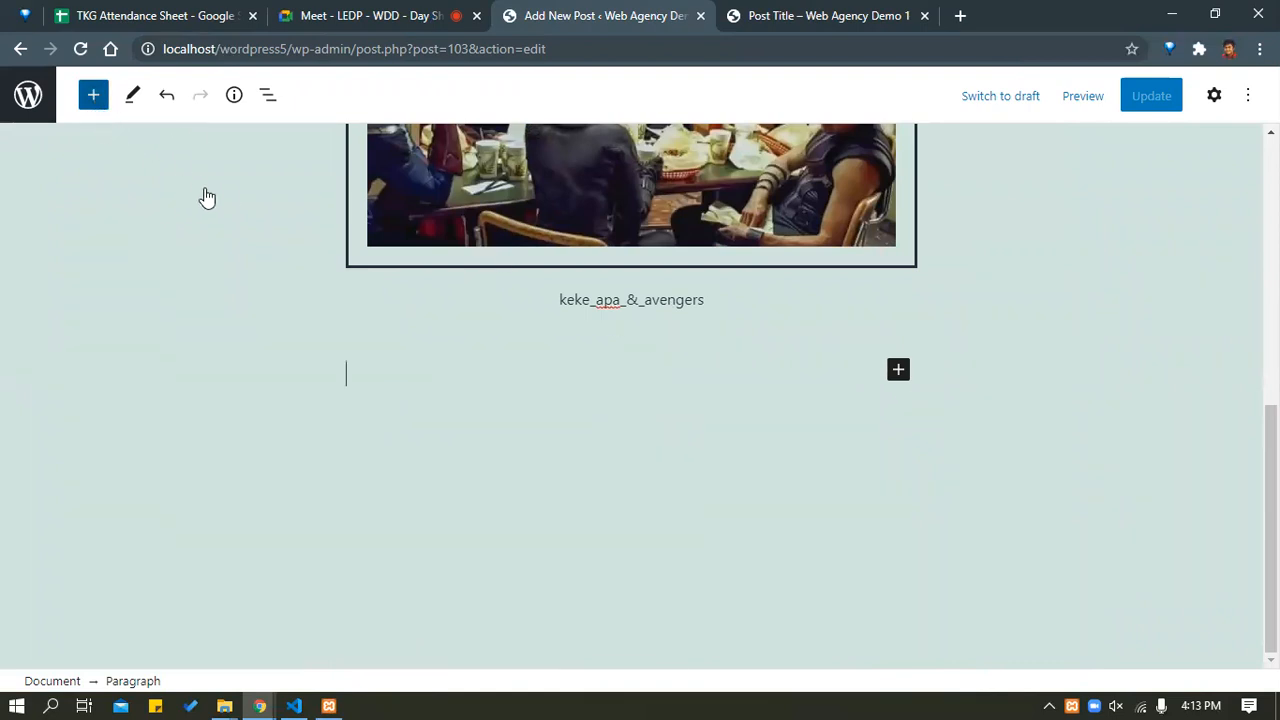
scroll(234, 354, down, 3)
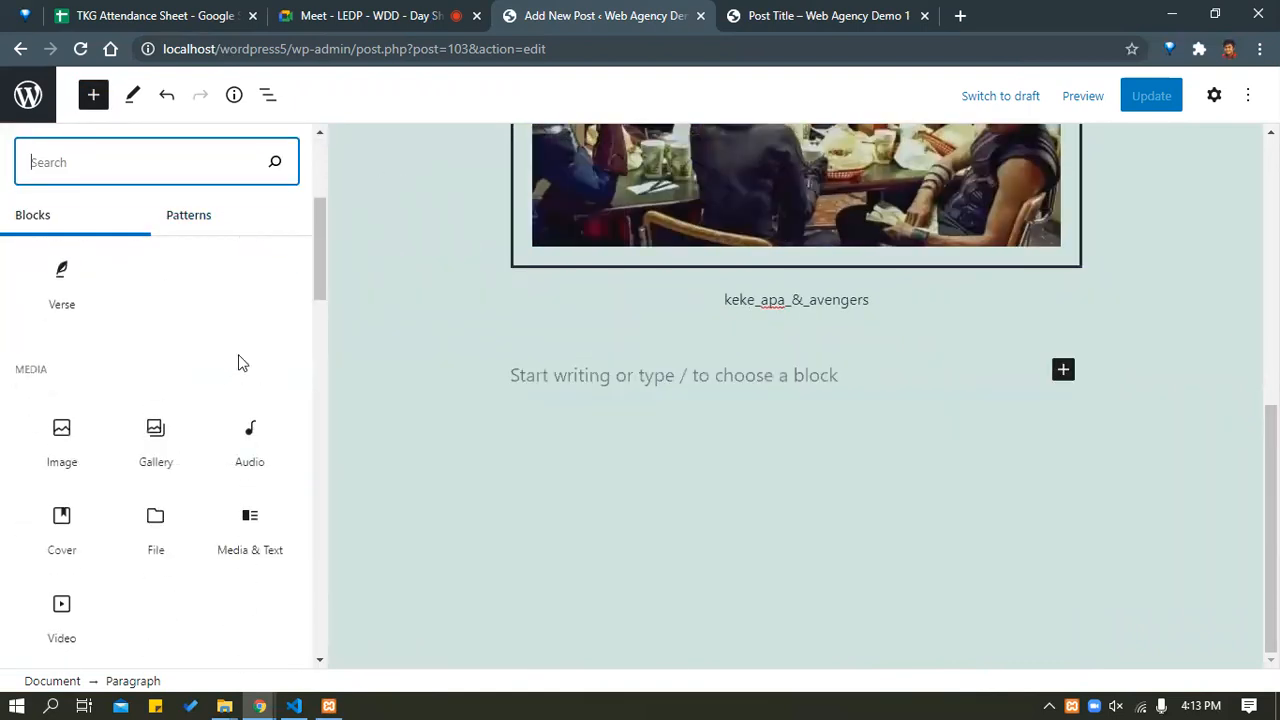
scroll(240, 362, up, 3)
drag(252, 424, 470, 412)
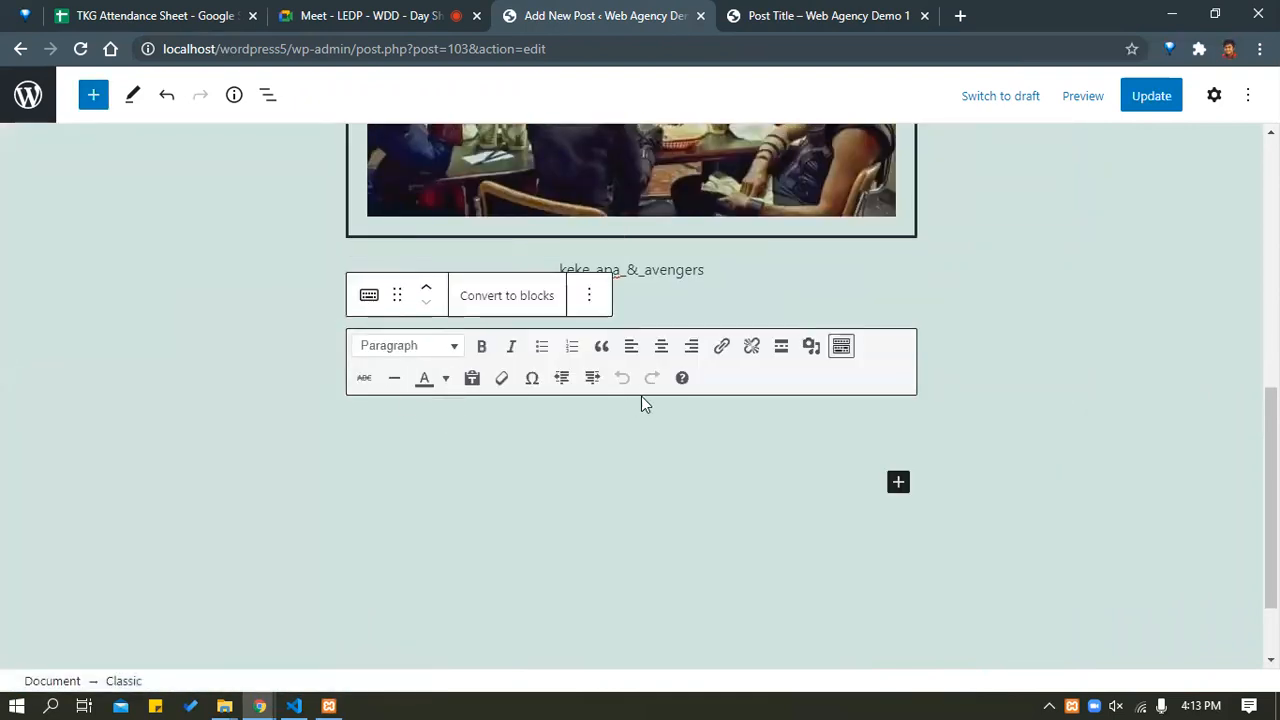
click(417, 350)
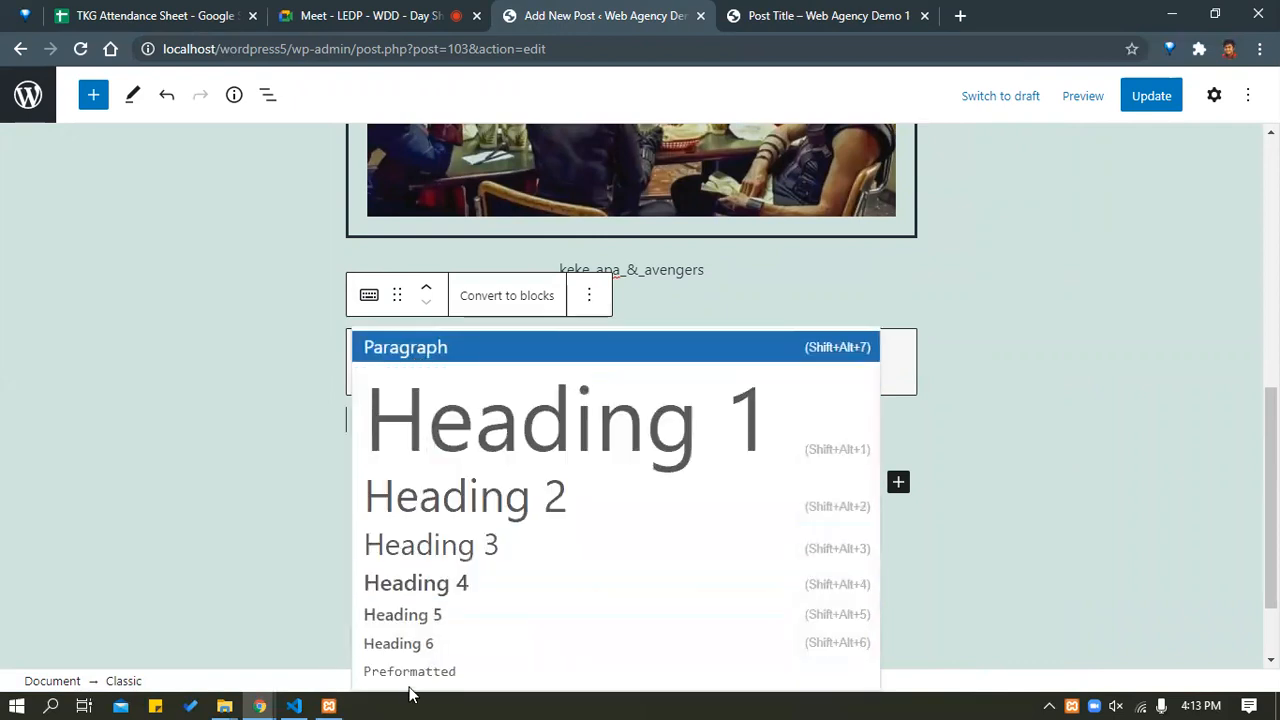
click(263, 463)
click(574, 377)
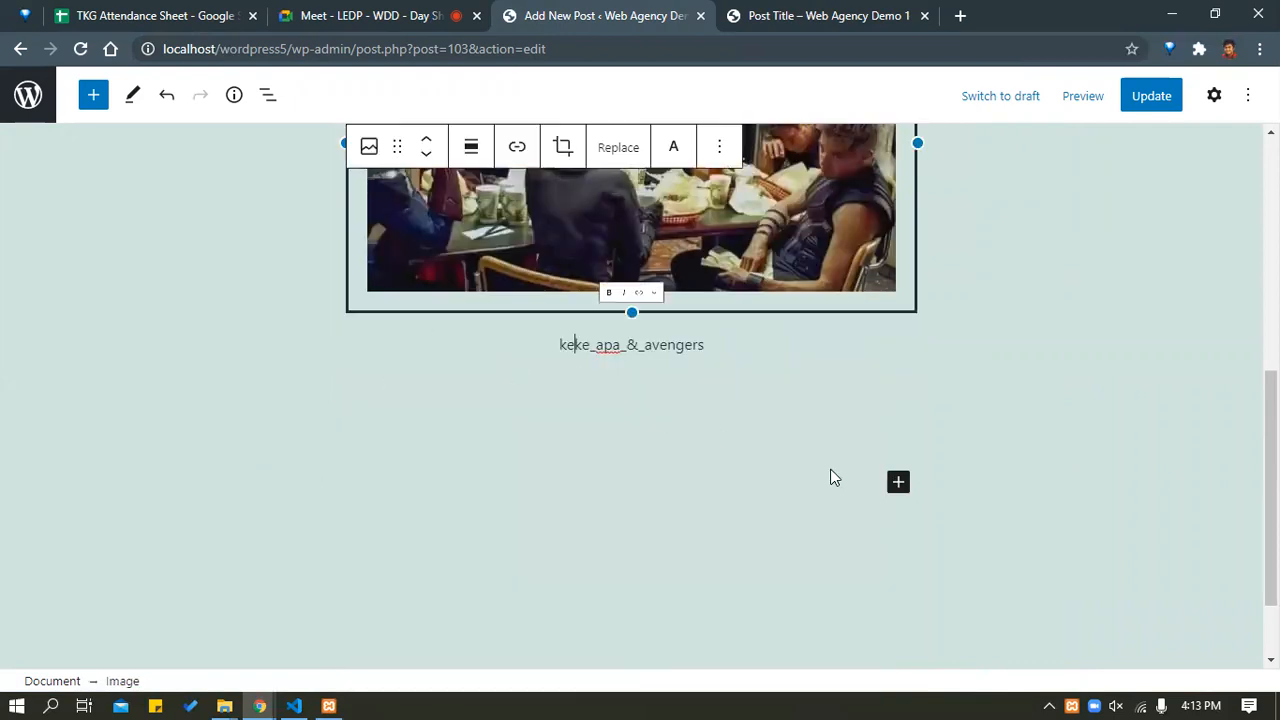
Add a Classic block below the image caption and insert the heart special character (♥) in it.
click(869, 477)
click(898, 478)
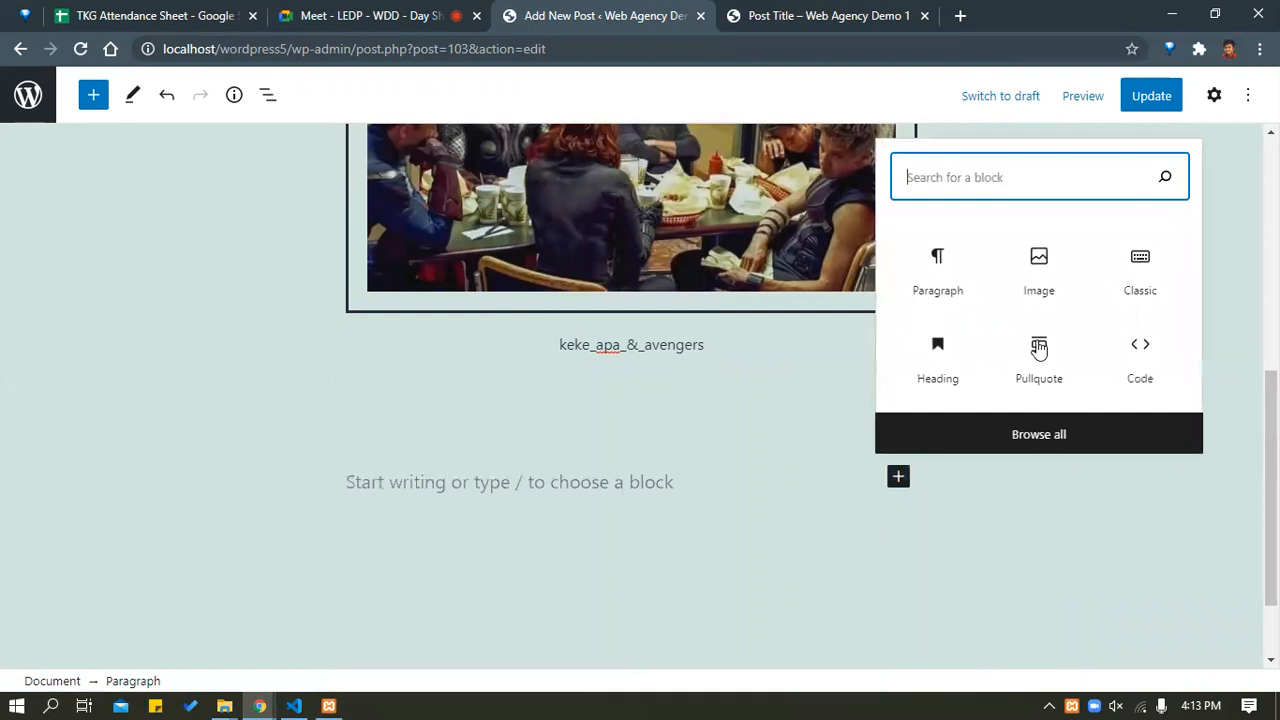
click(1140, 268)
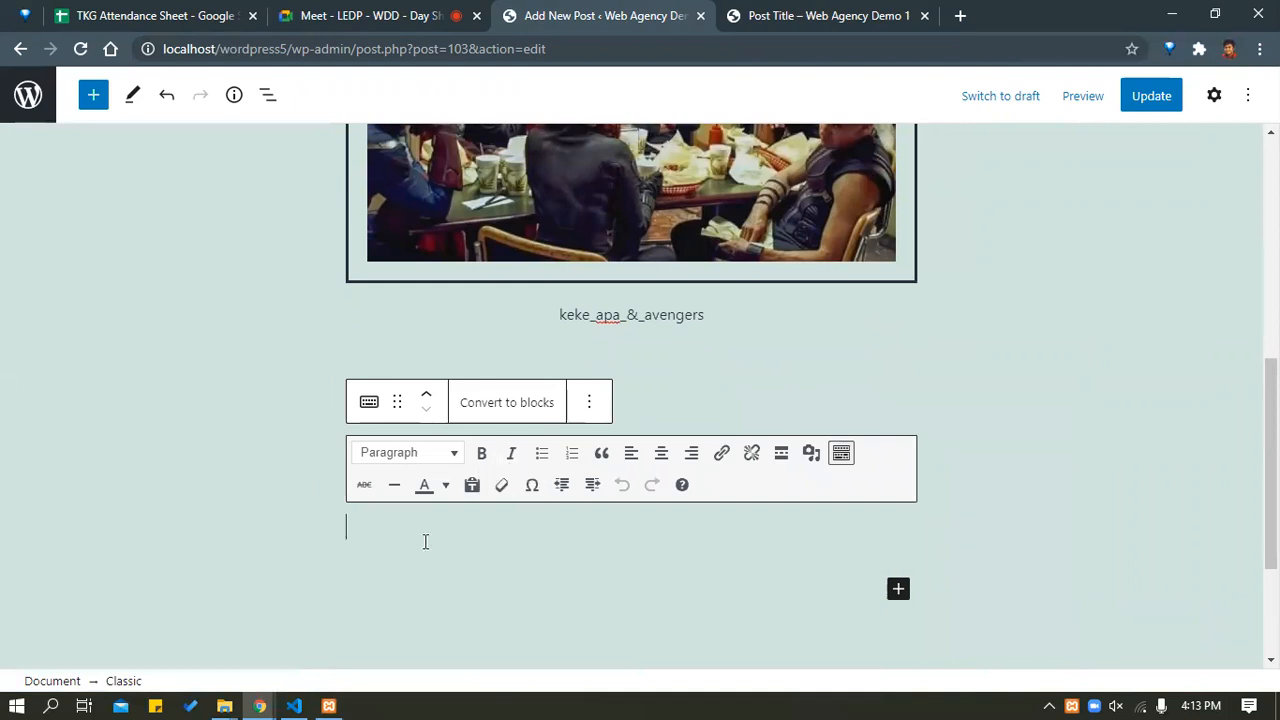
click(532, 485)
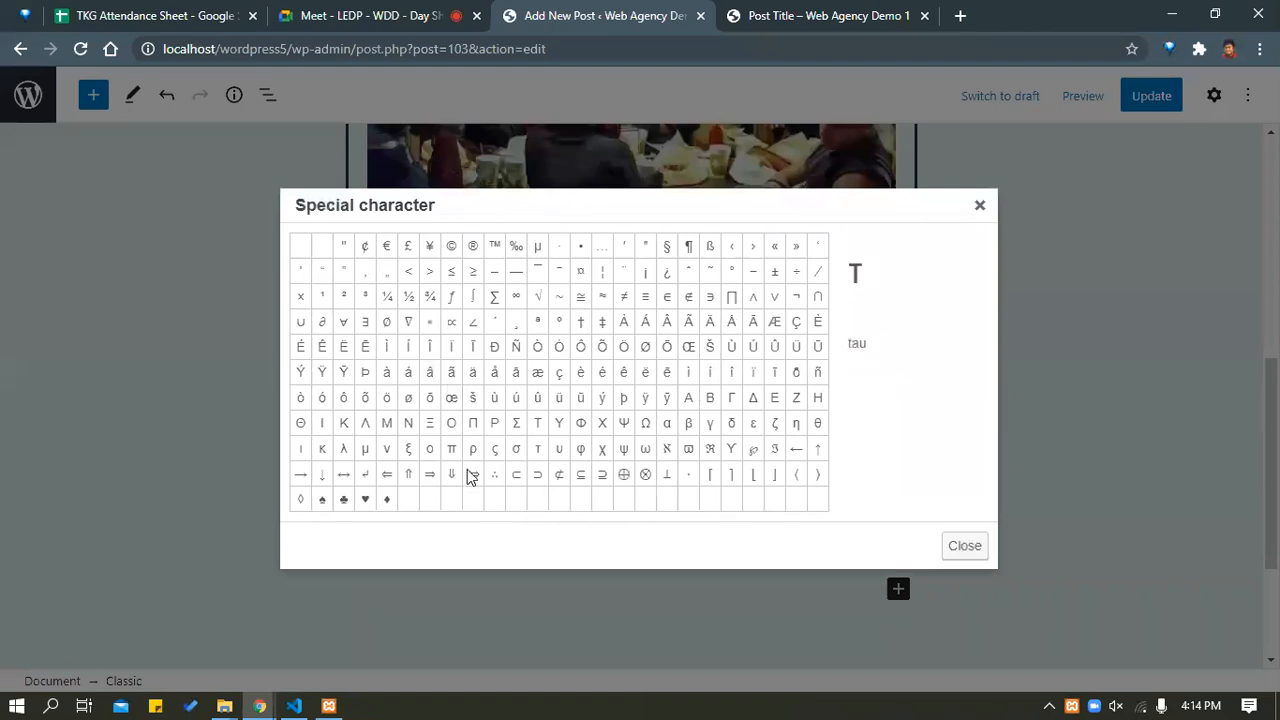
click(364, 501)
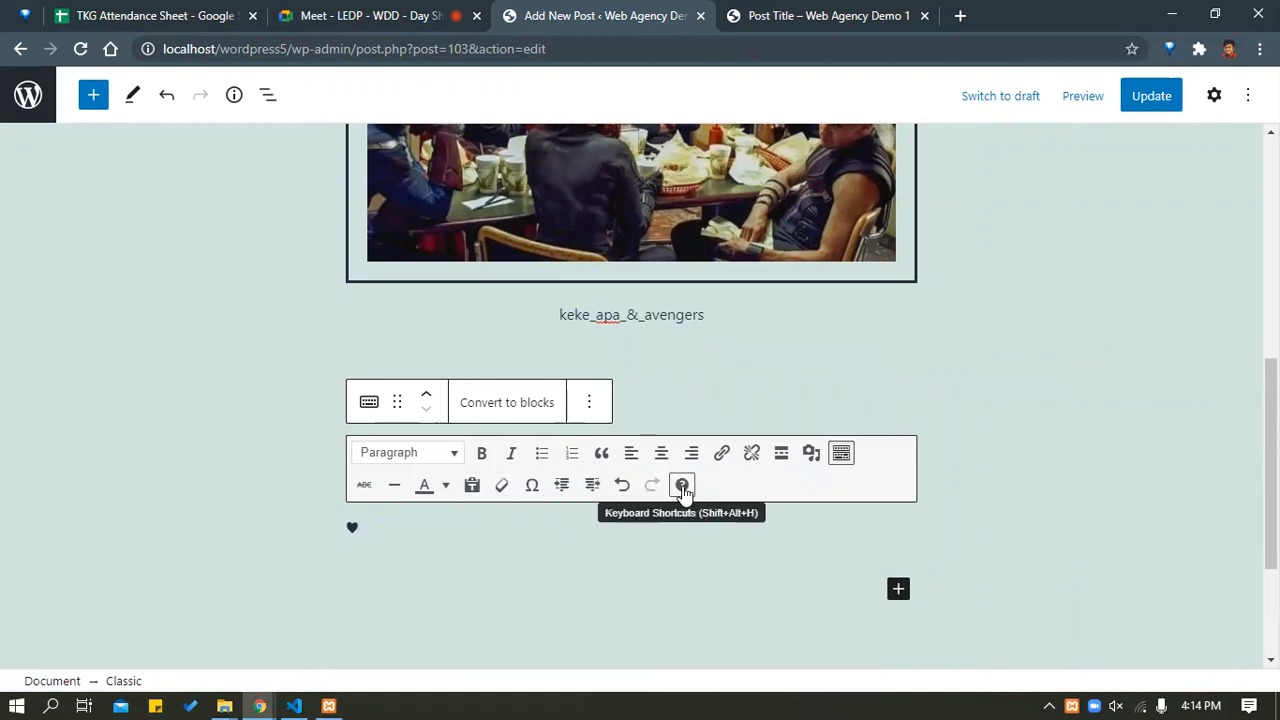
Insert the logo-agency.png image from the media library into the Classic block.
click(811, 455)
click(447, 340)
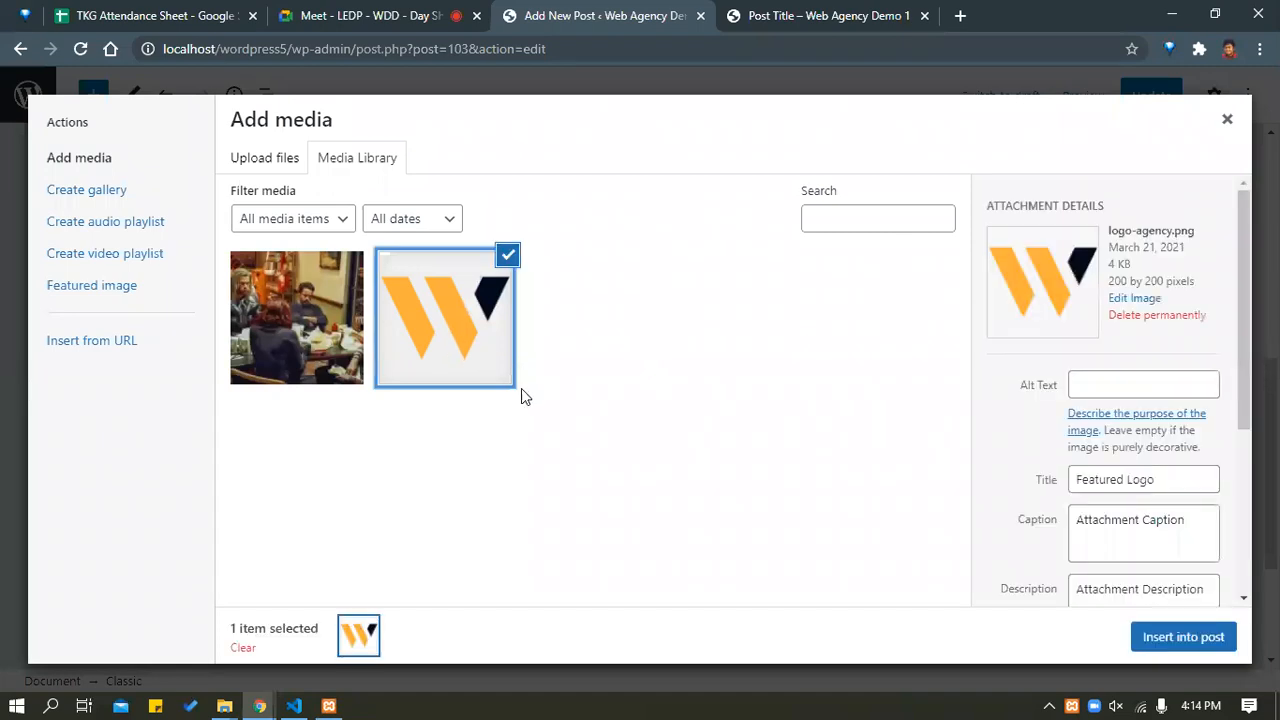
click(1181, 637)
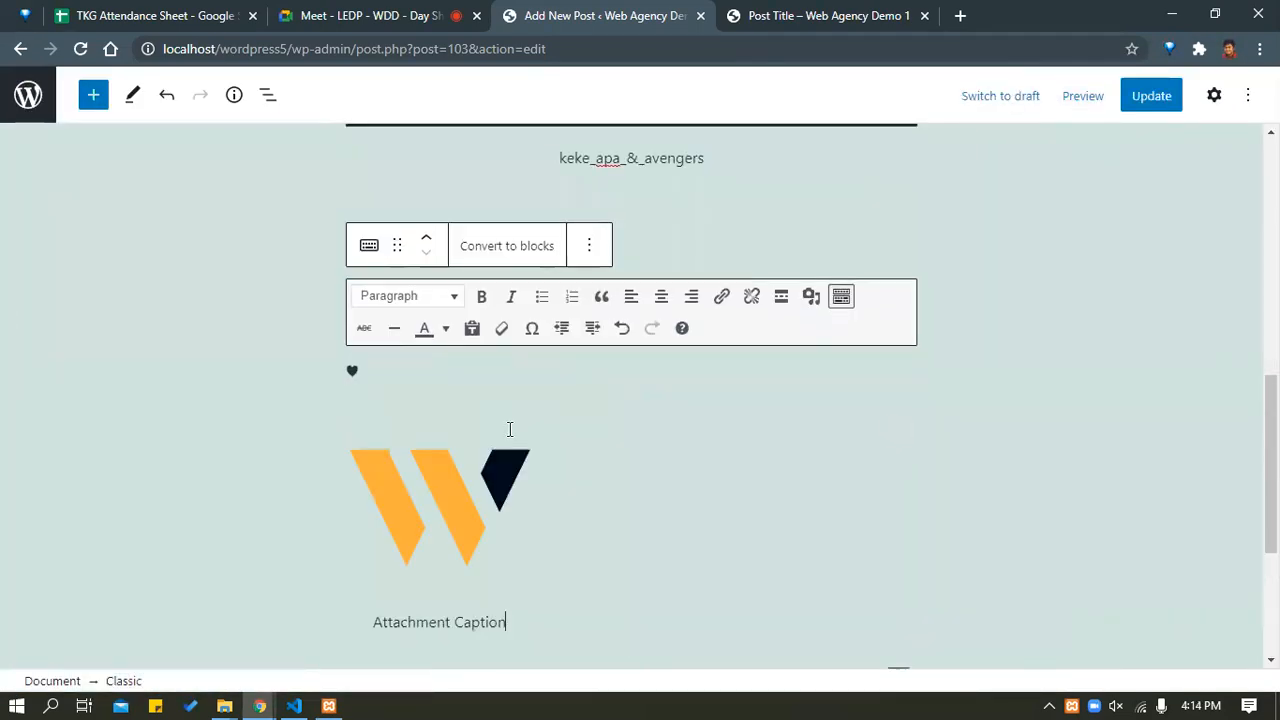
Replace the logo's "Attachment Caption" text with "Wonder Woman".
scroll(430, 510, down, 2)
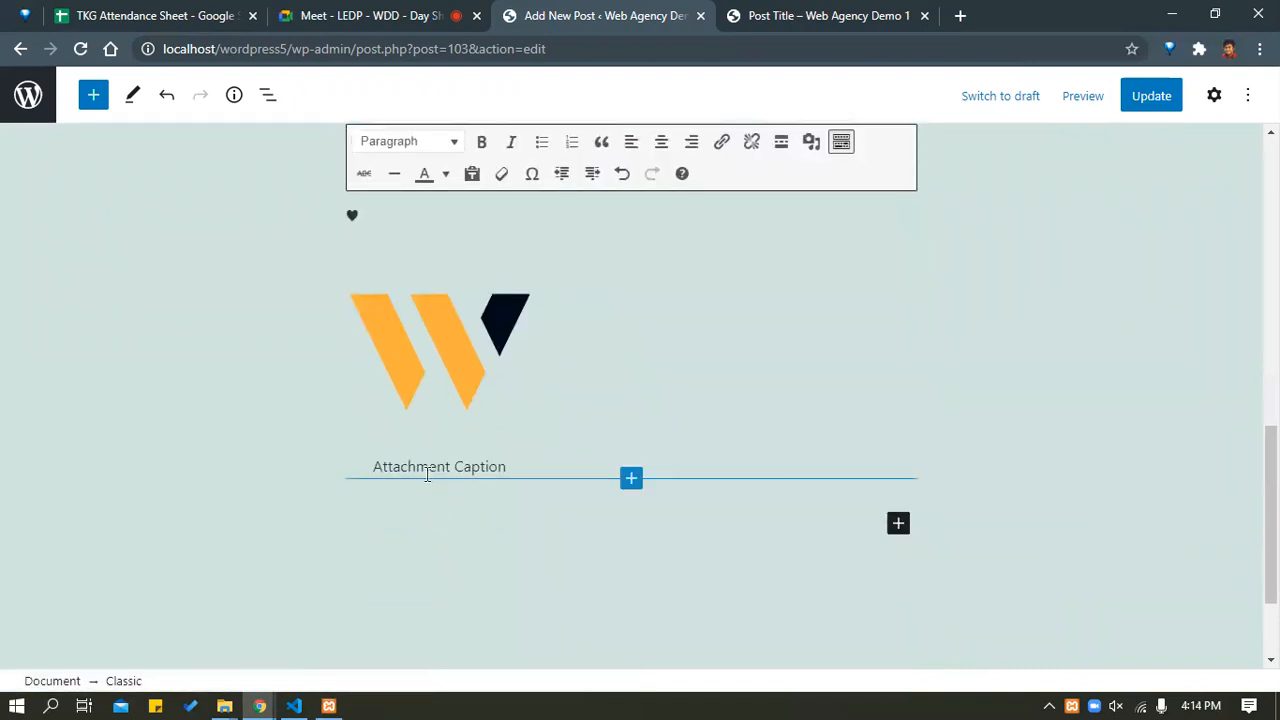
drag(502, 466, 368, 471)
click(479, 468)
drag(511, 474, 367, 476)
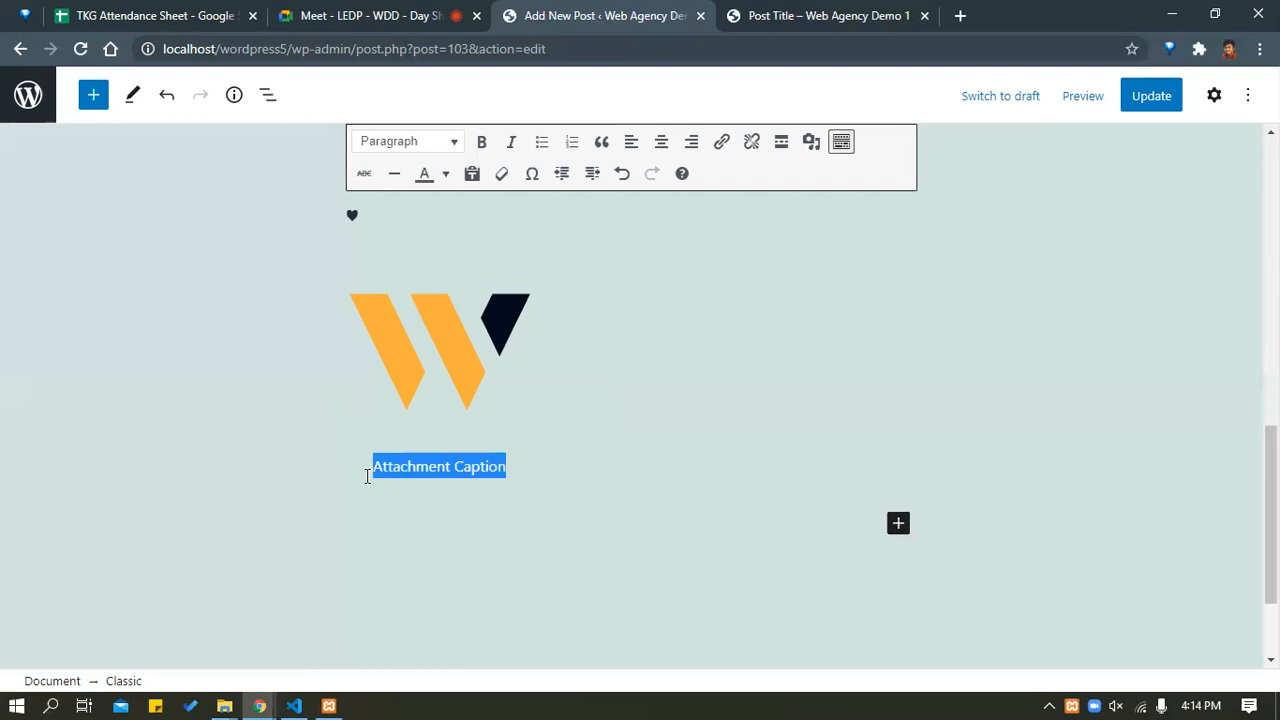
key(BackSpace)
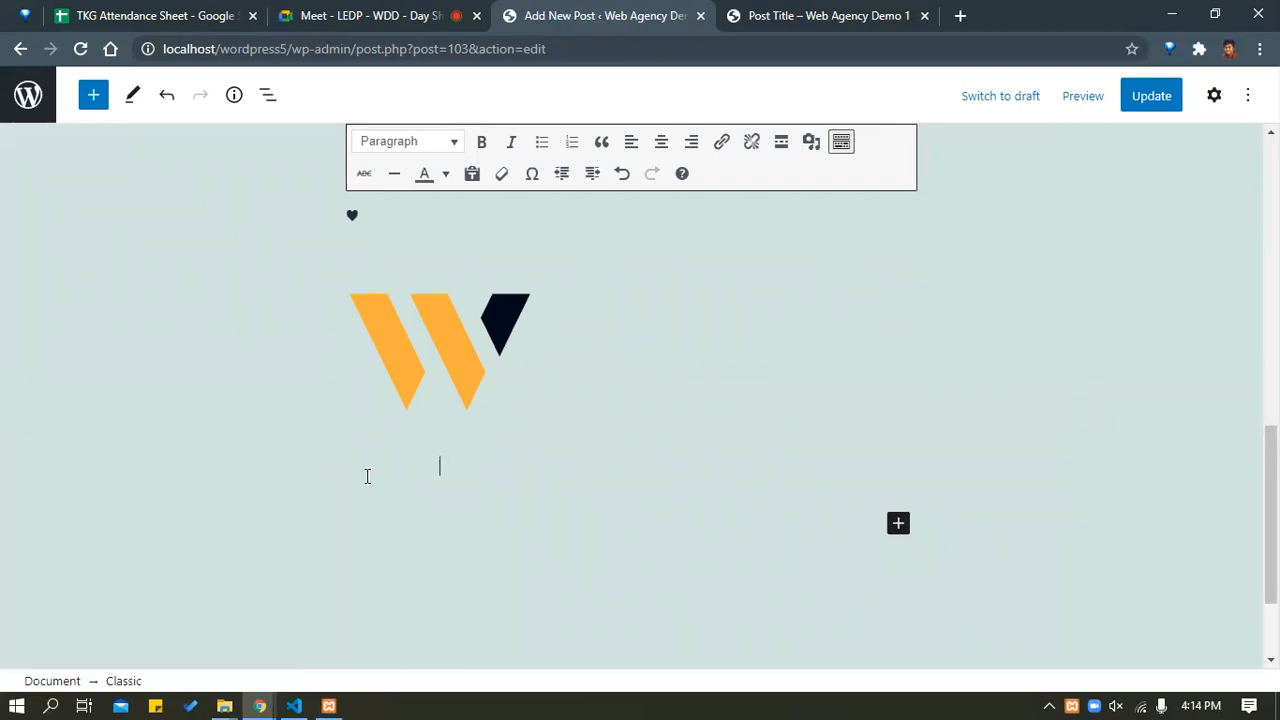
text(Wonder Women)
key(BackSpace)
key(BackSpace)
text(am)
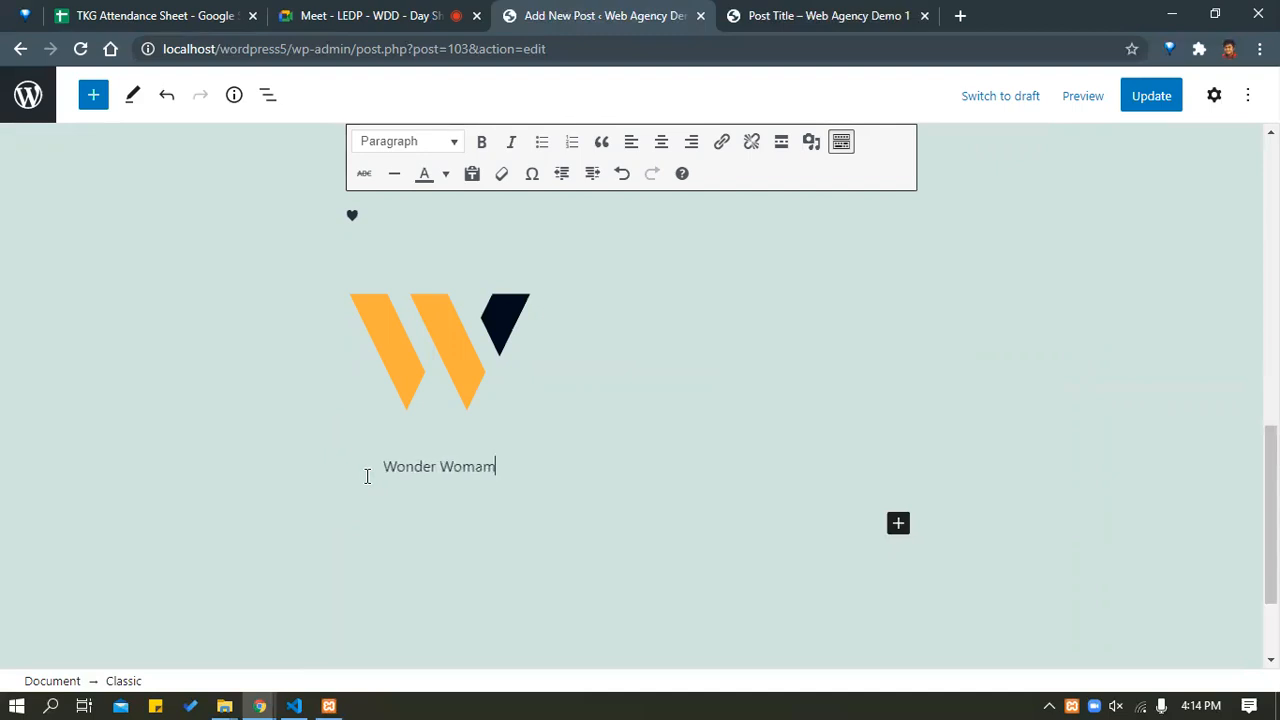
key(BackSpace)
text(n)
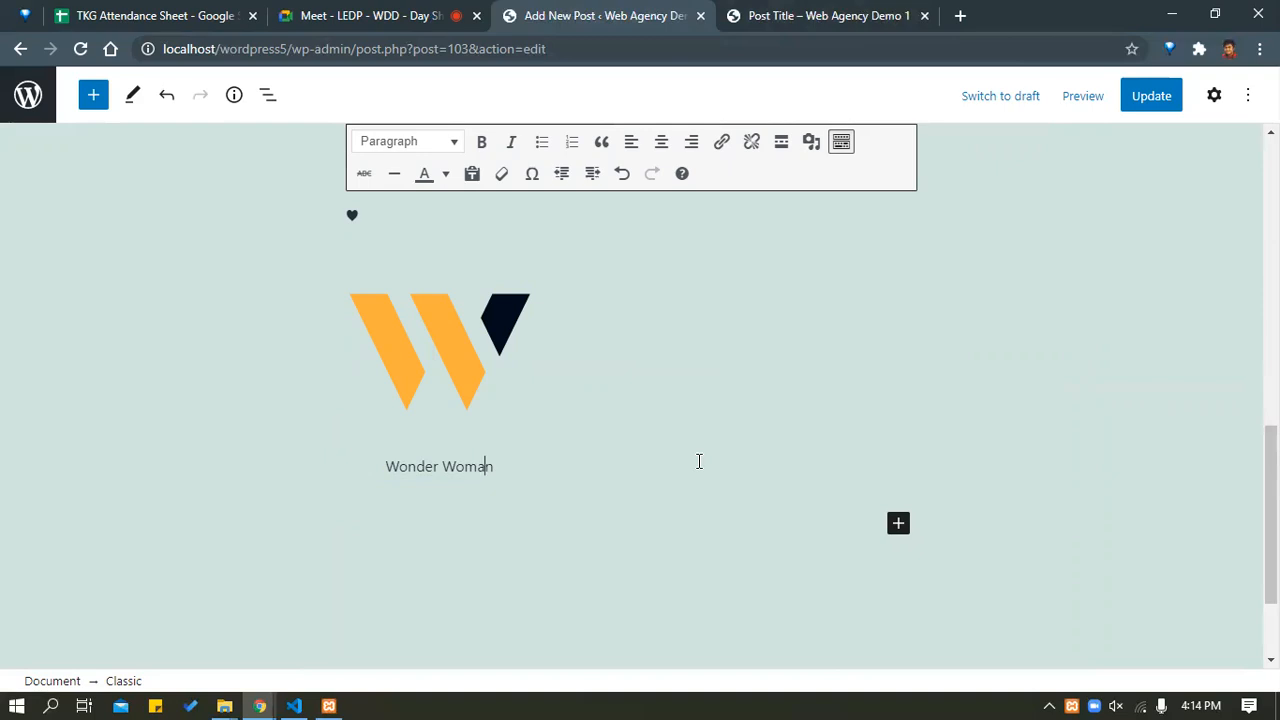
Search Google for "wonder women" in a new browser tab, check the title's spelling, and return to the post editor.
click(960, 15)
text(women)
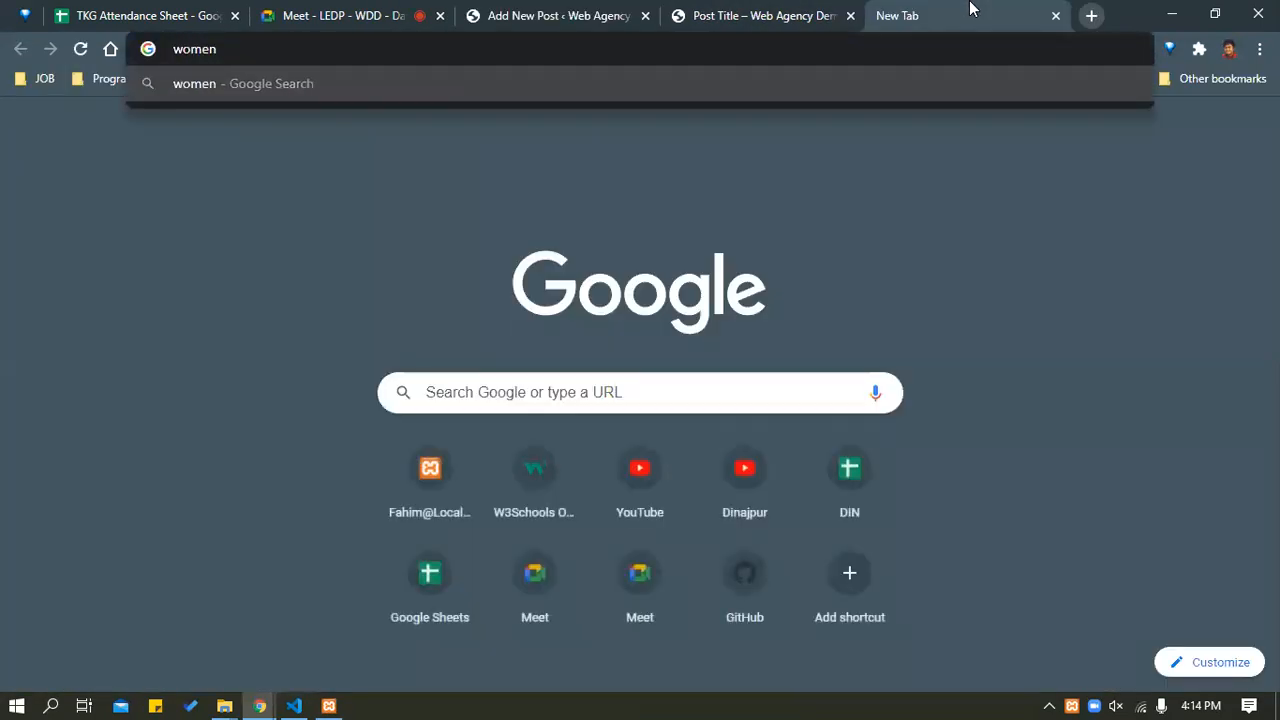
text(wonder)
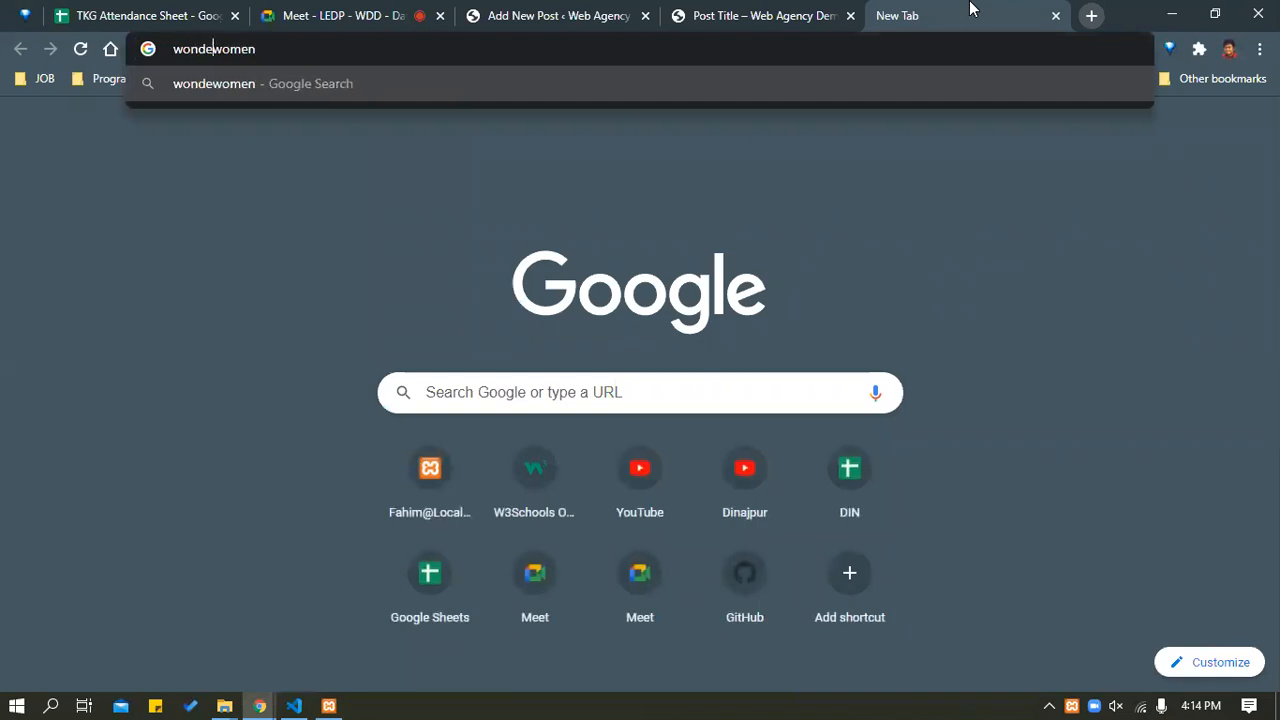
key(Return)
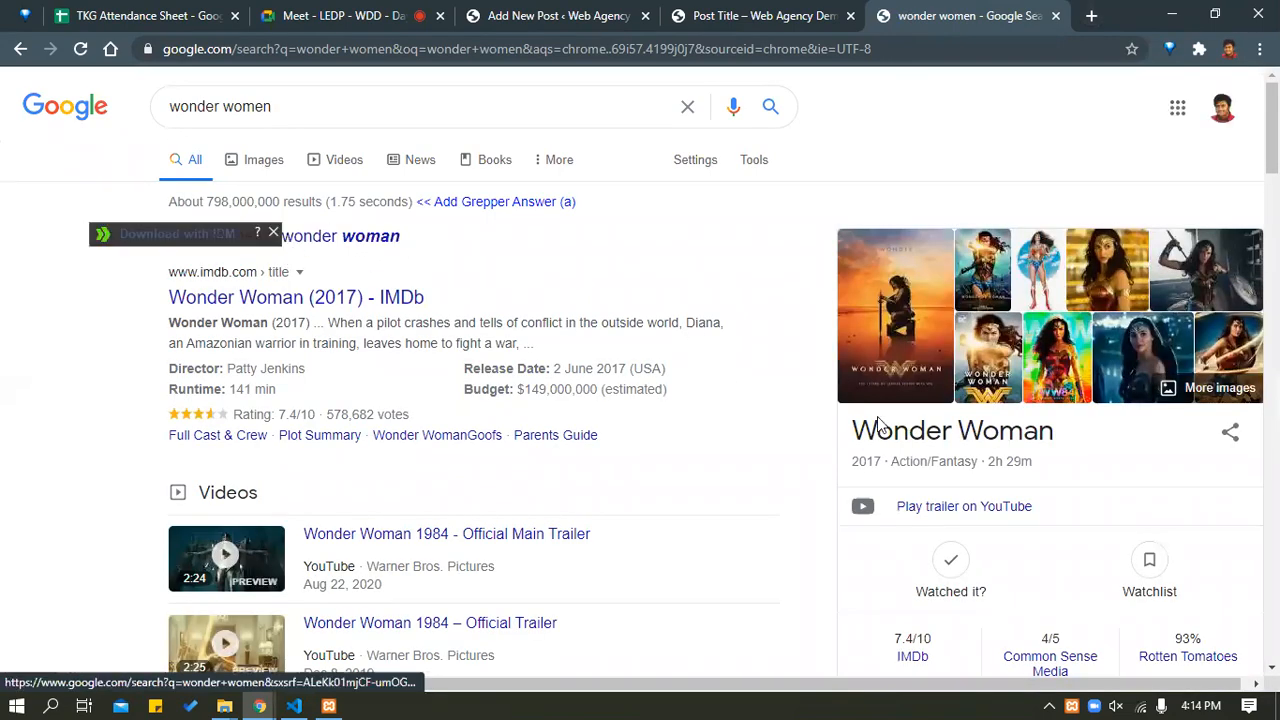
drag(1068, 437, 855, 438)
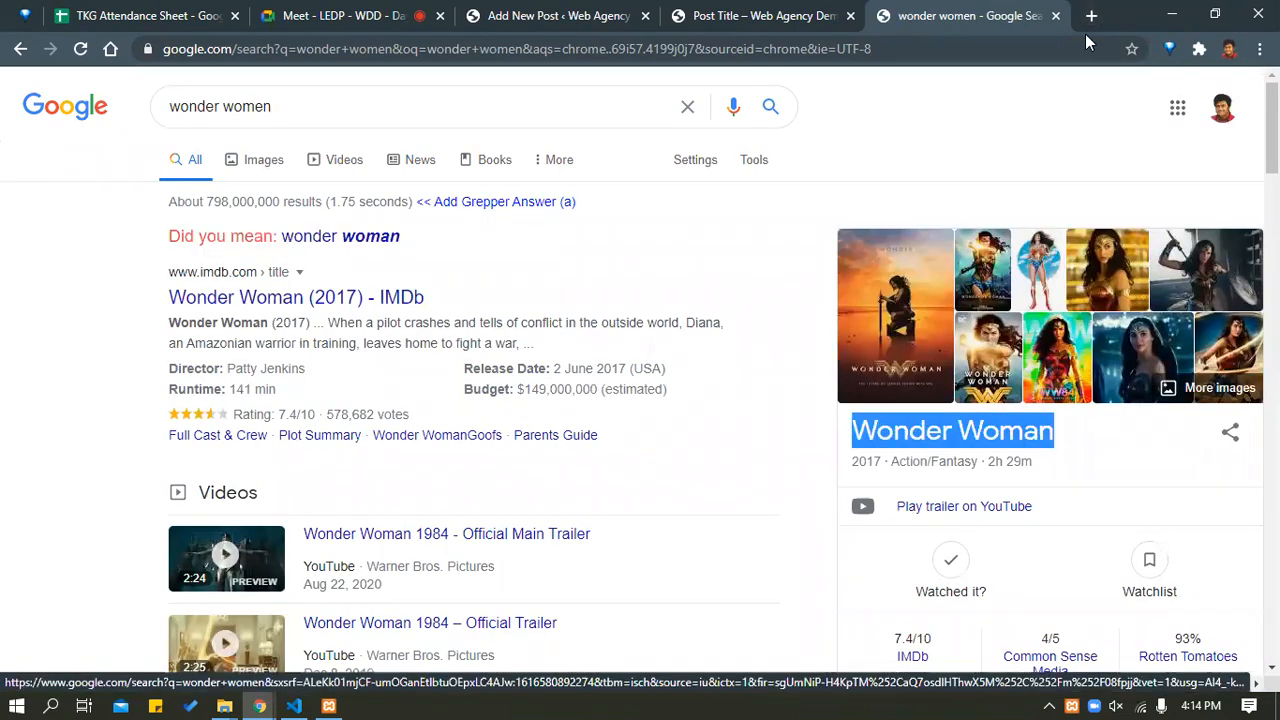
click(1055, 15)
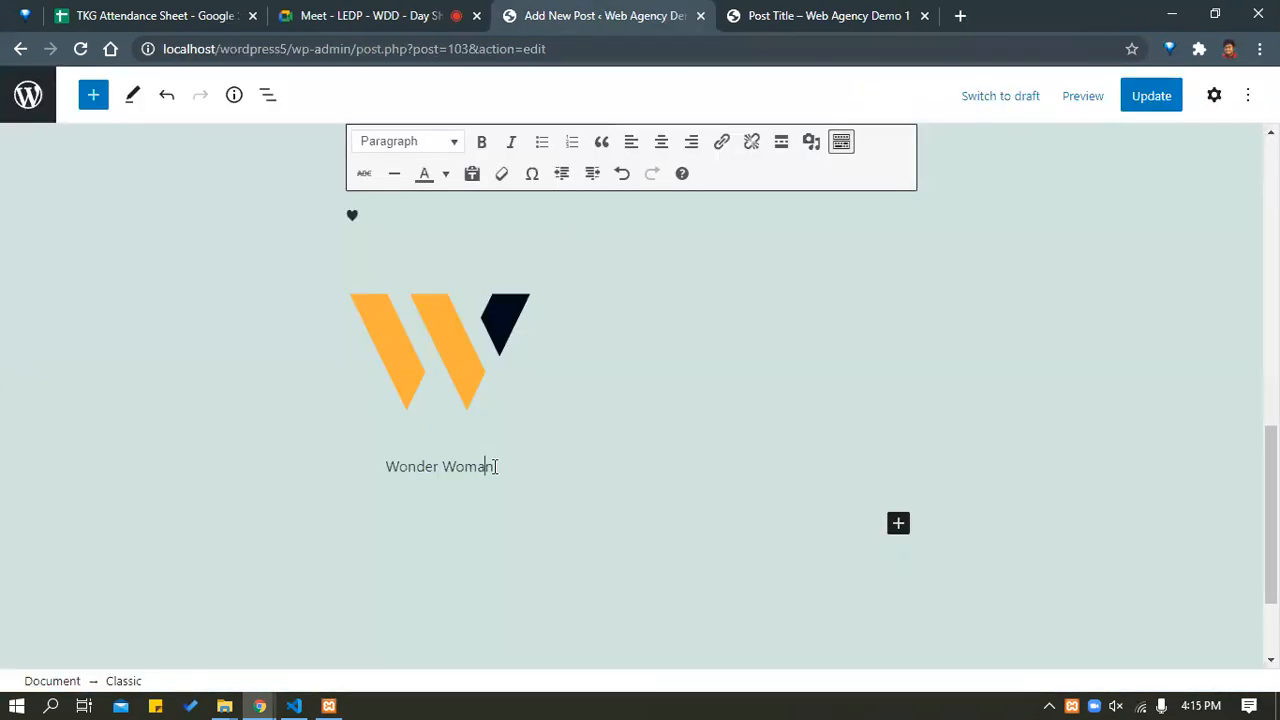
Shrink the logo in the Classic block to about 93 × 93 px and give it center alignment.
click(448, 365)
drag(533, 446, 433, 345)
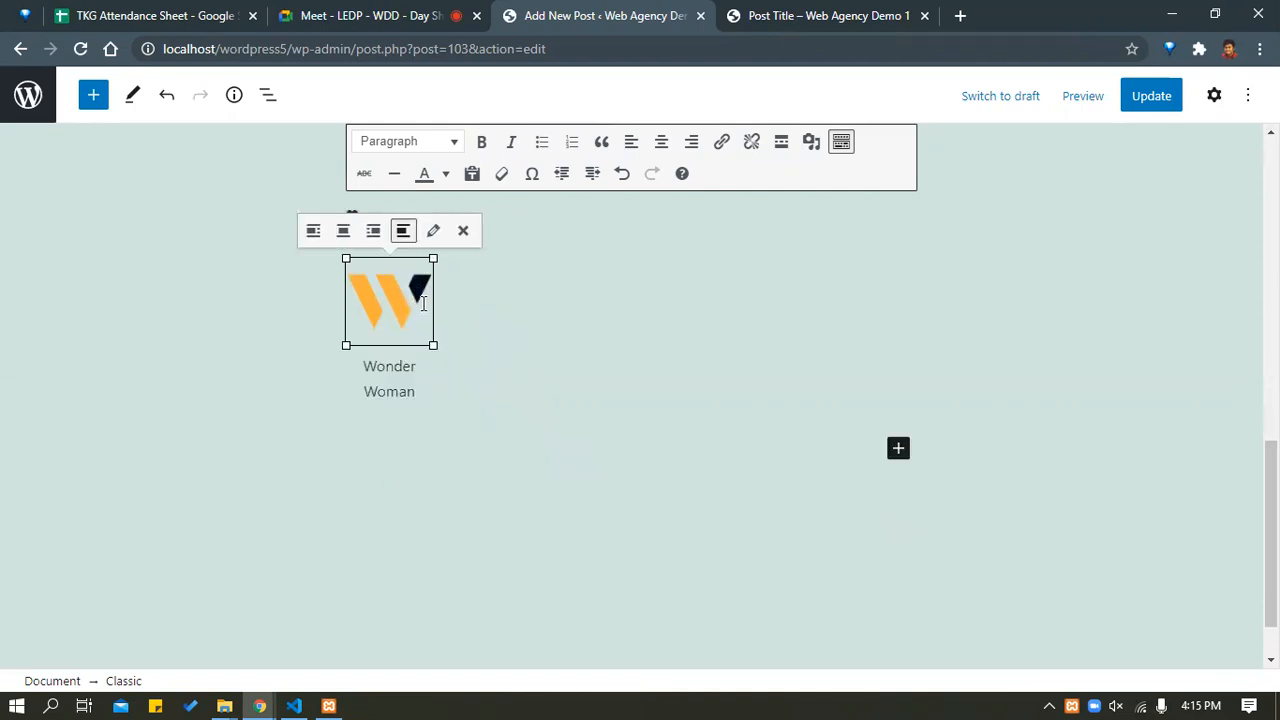
click(530, 350)
click(367, 300)
click(343, 231)
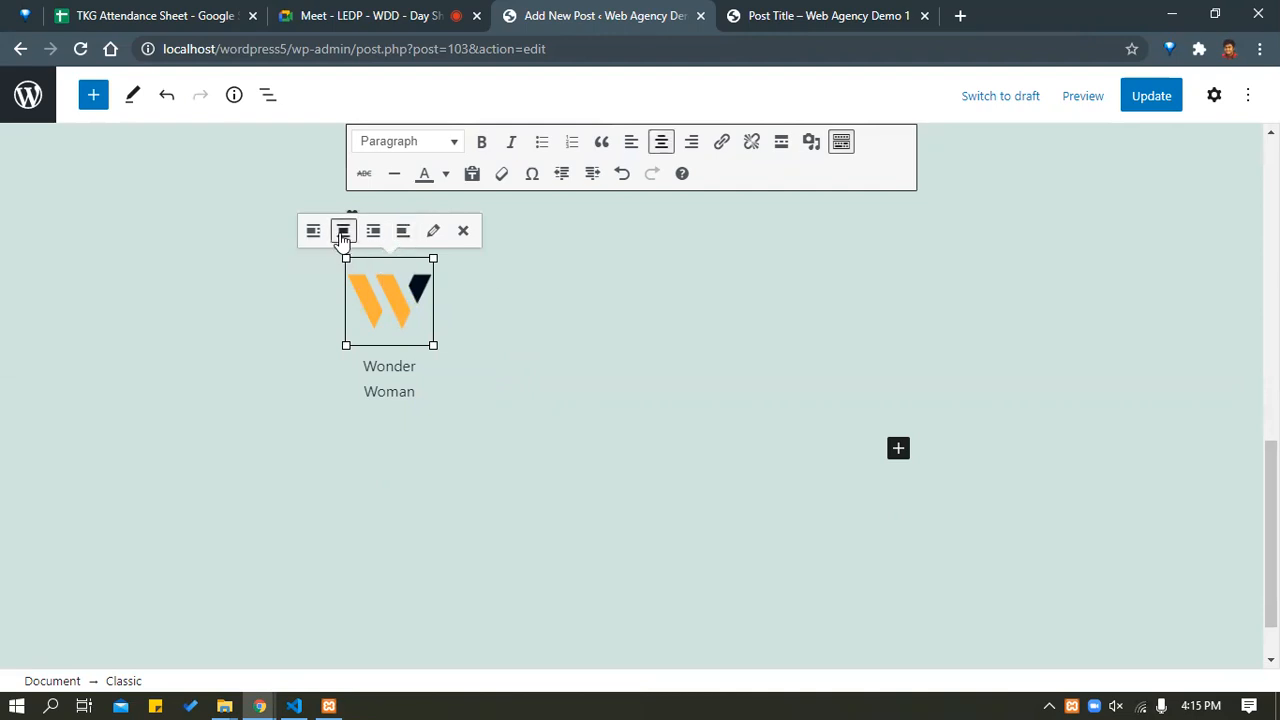
Try right and left alignment on the logo and return it to center alignment.
click(511, 311)
click(394, 307)
click(372, 232)
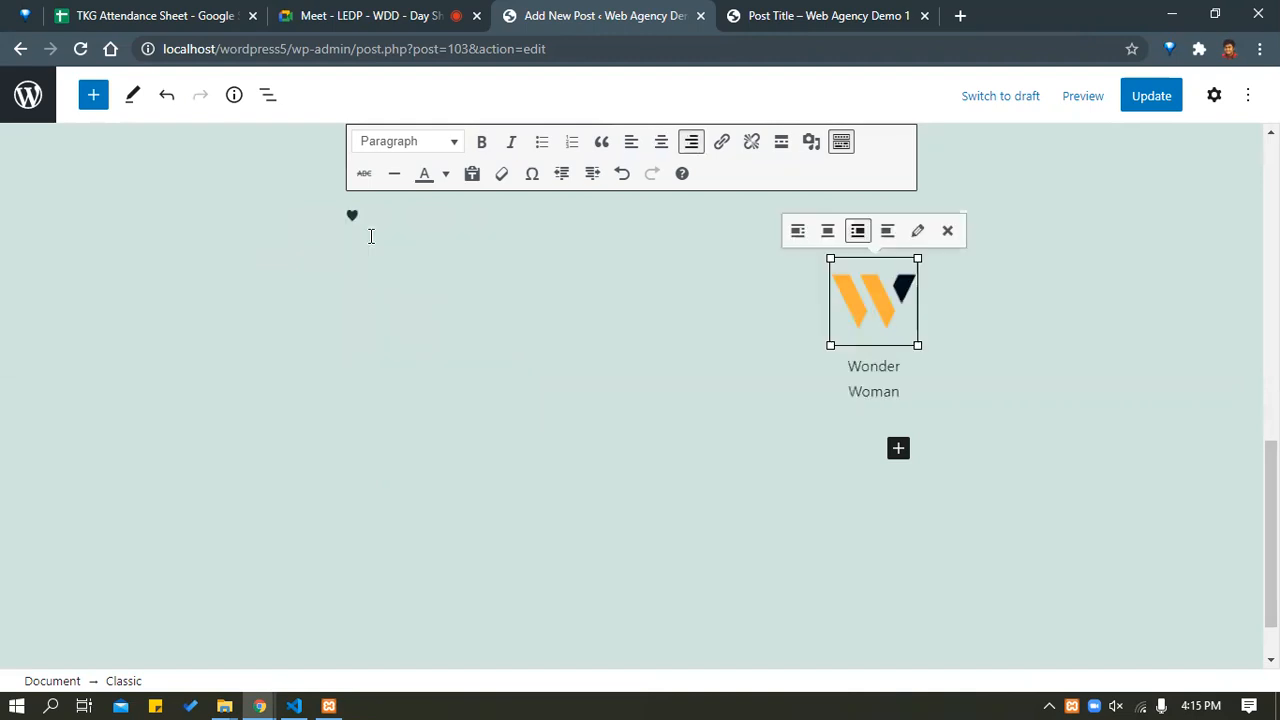
click(827, 231)
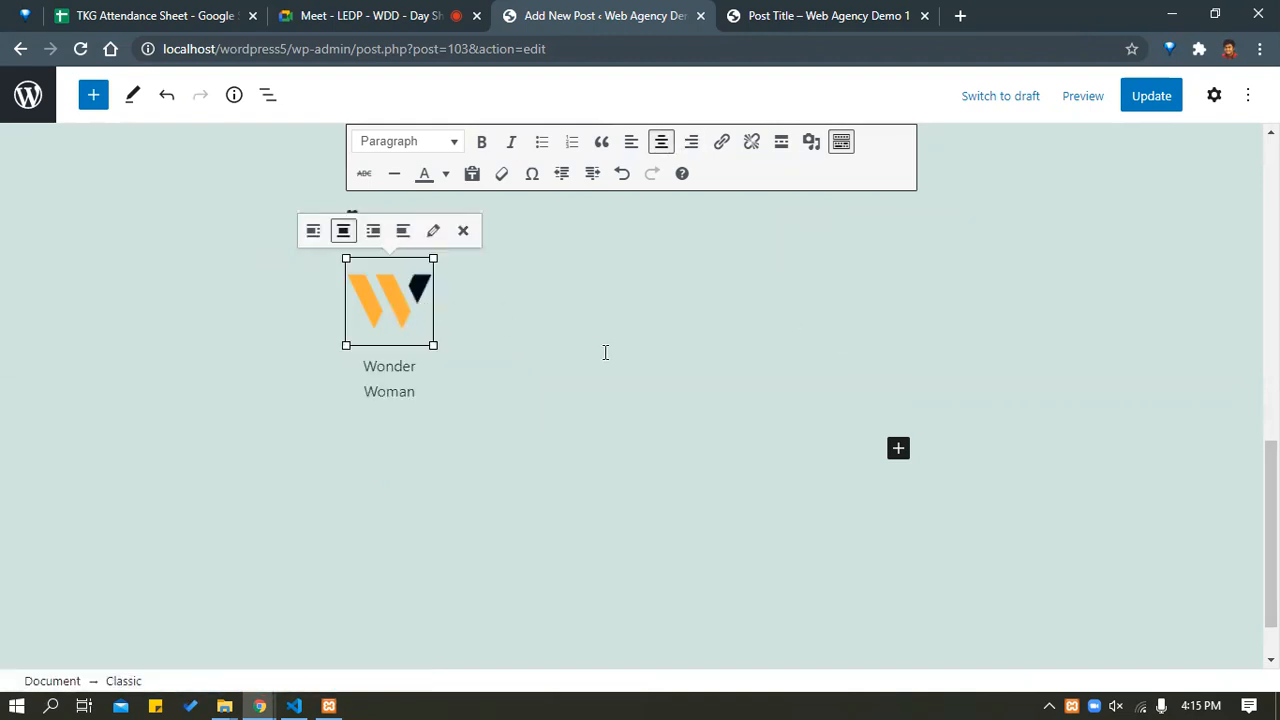
click(463, 376)
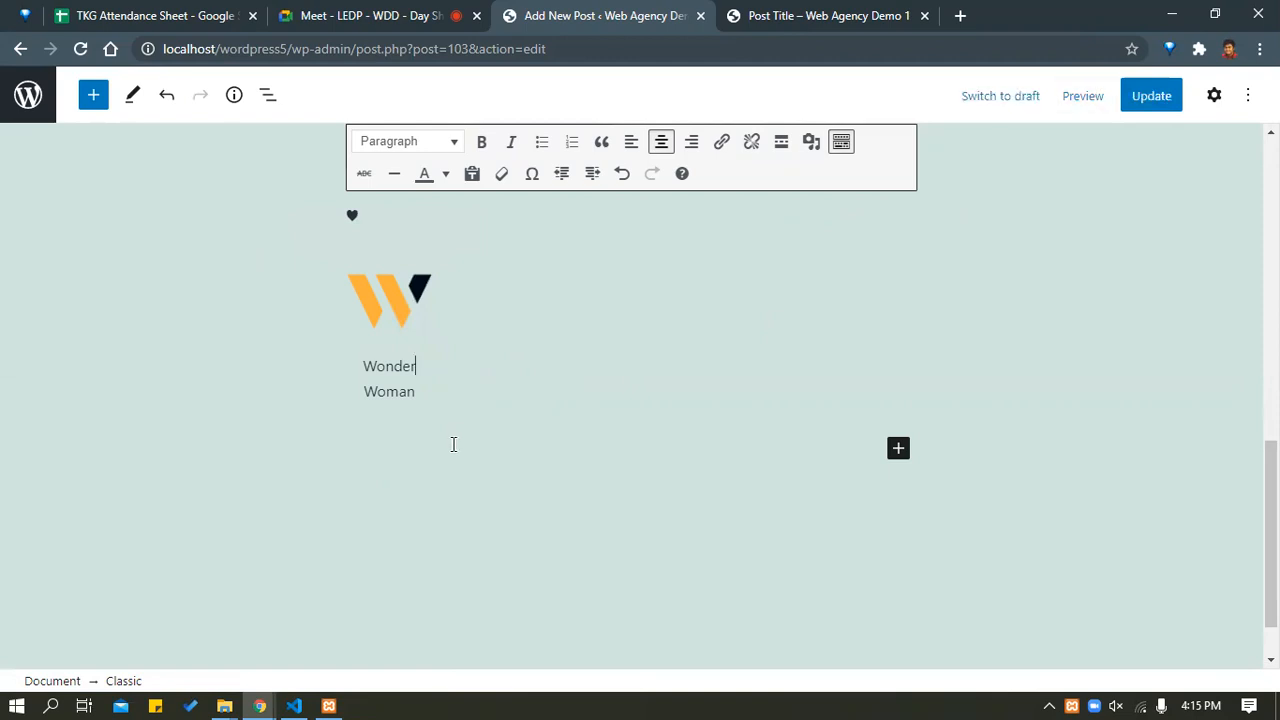
click(386, 296)
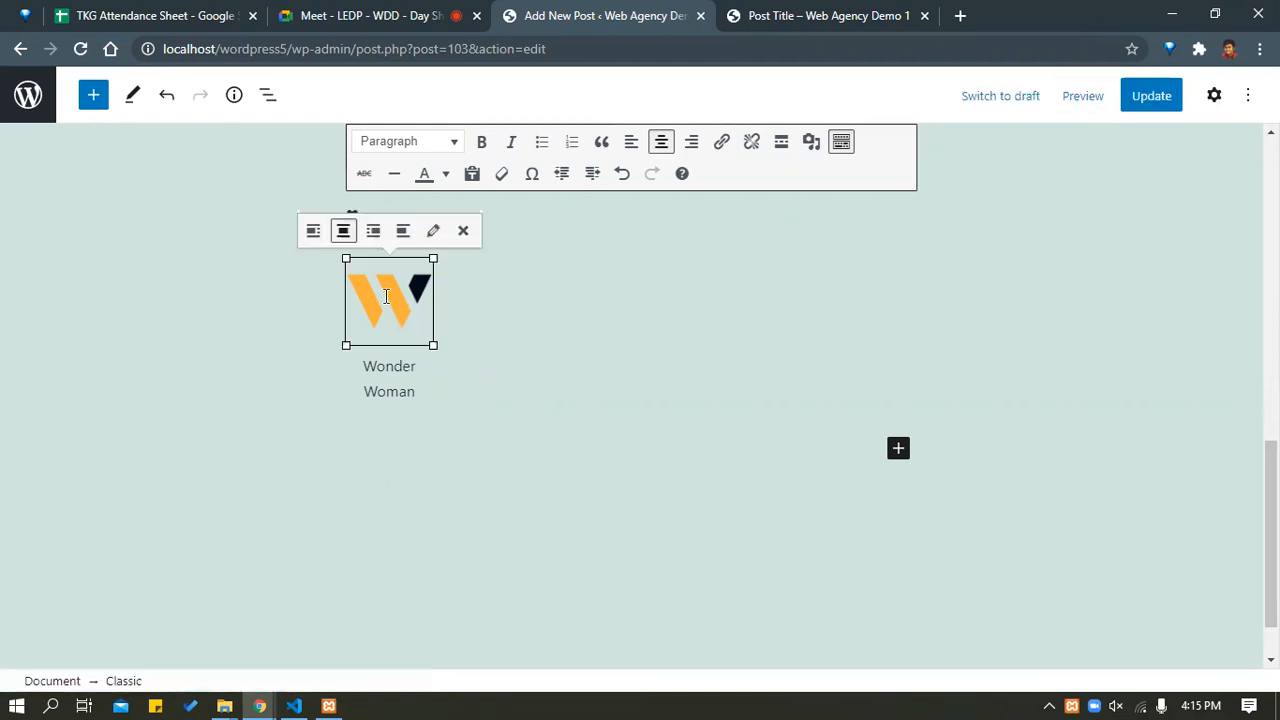
click(373, 231)
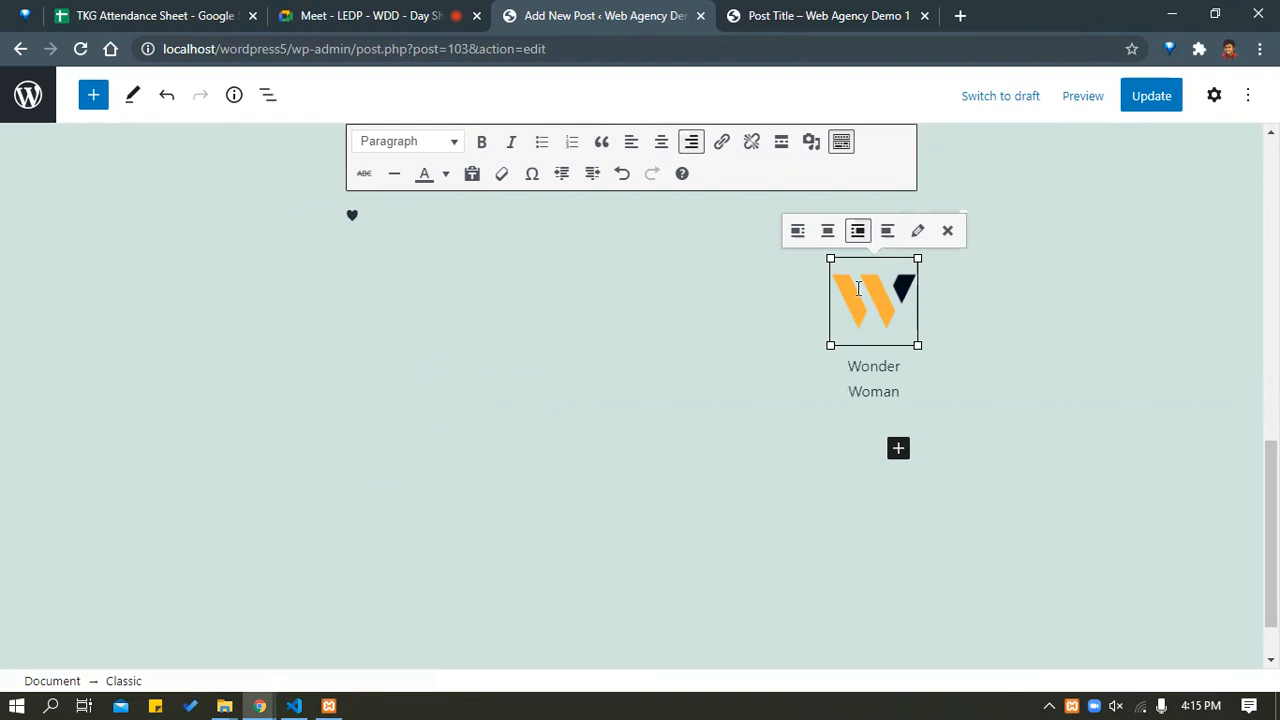
click(797, 231)
click(344, 236)
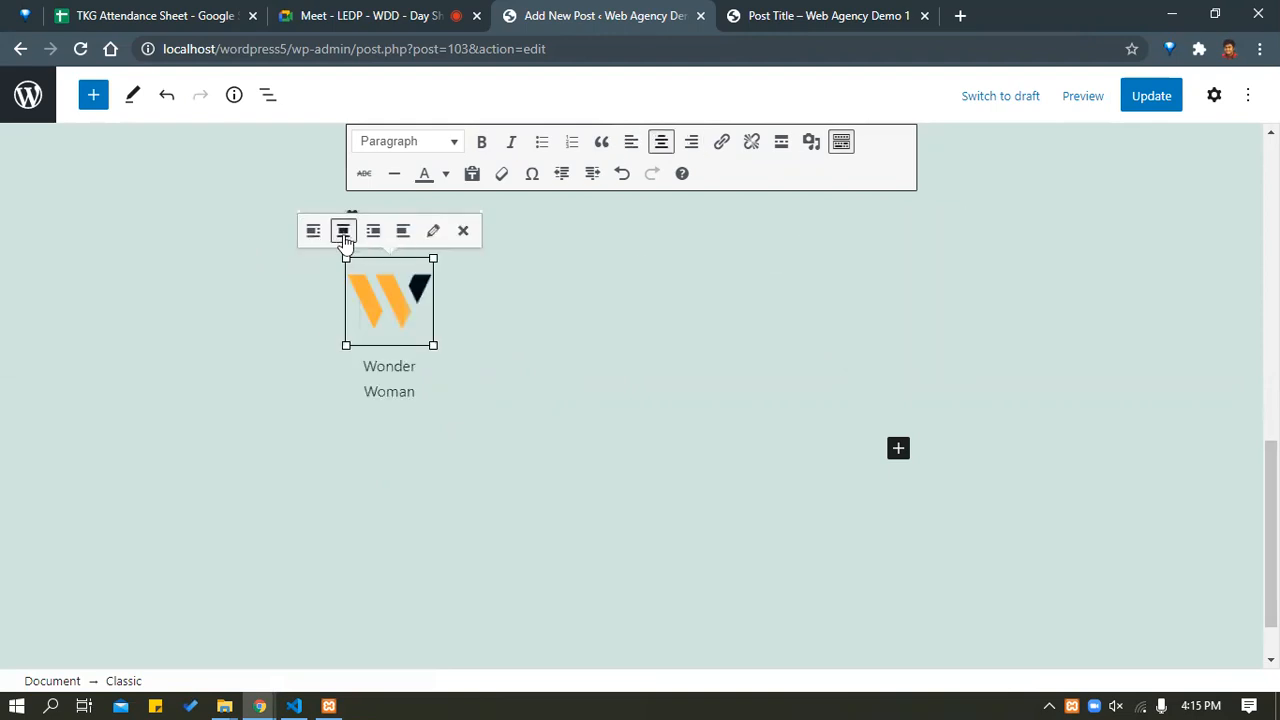
click(731, 357)
click(389, 316)
click(545, 354)
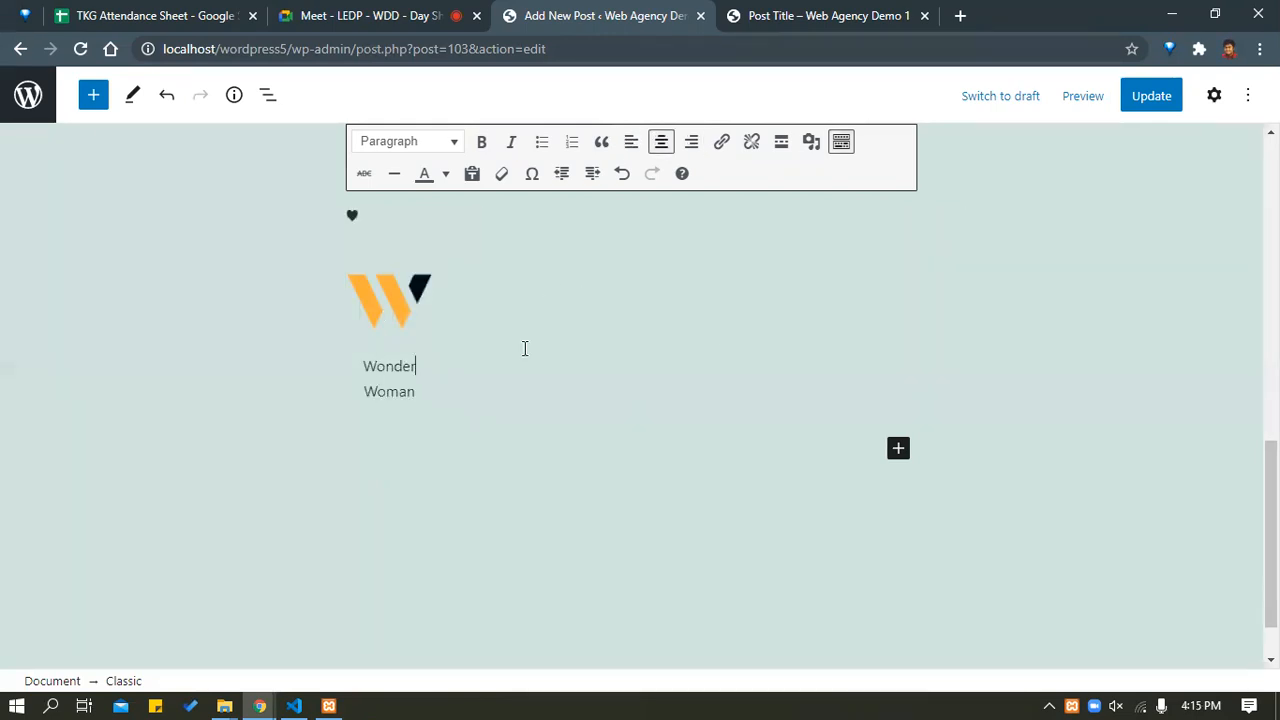
Choose center alignment in the logo's image details, look through the advanced options, and update the image.
click(391, 304)
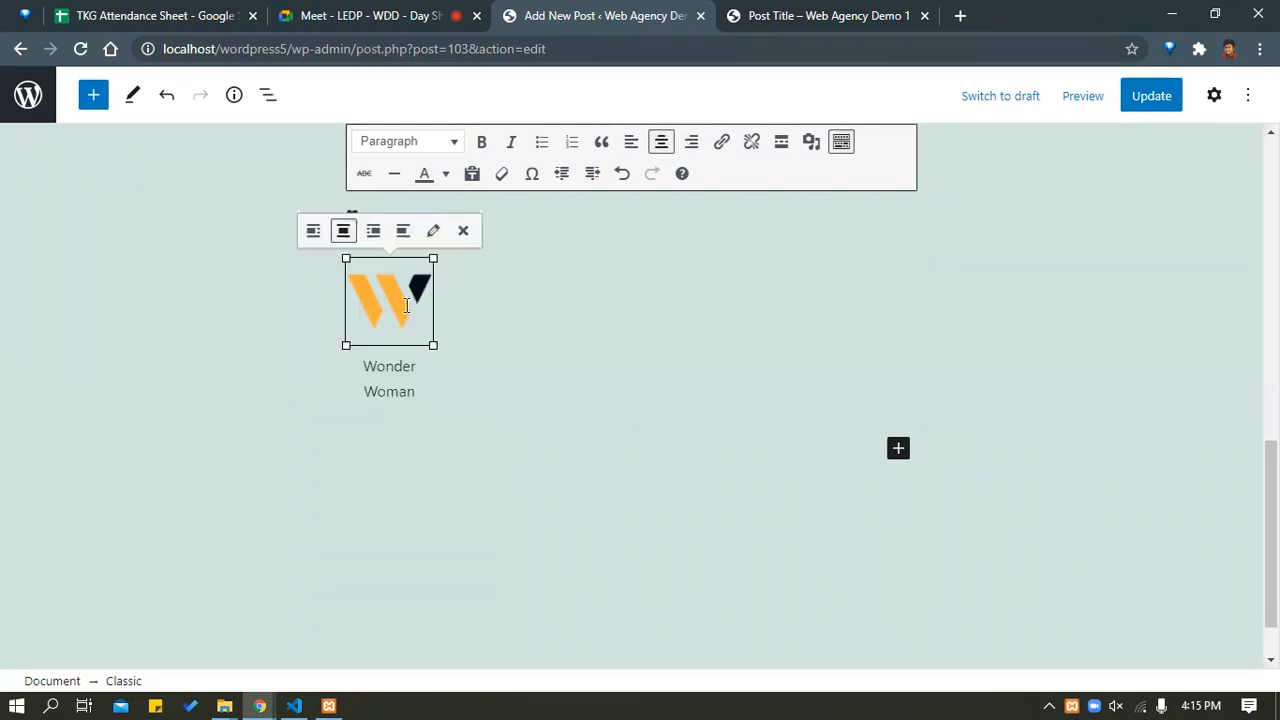
click(433, 232)
click(349, 370)
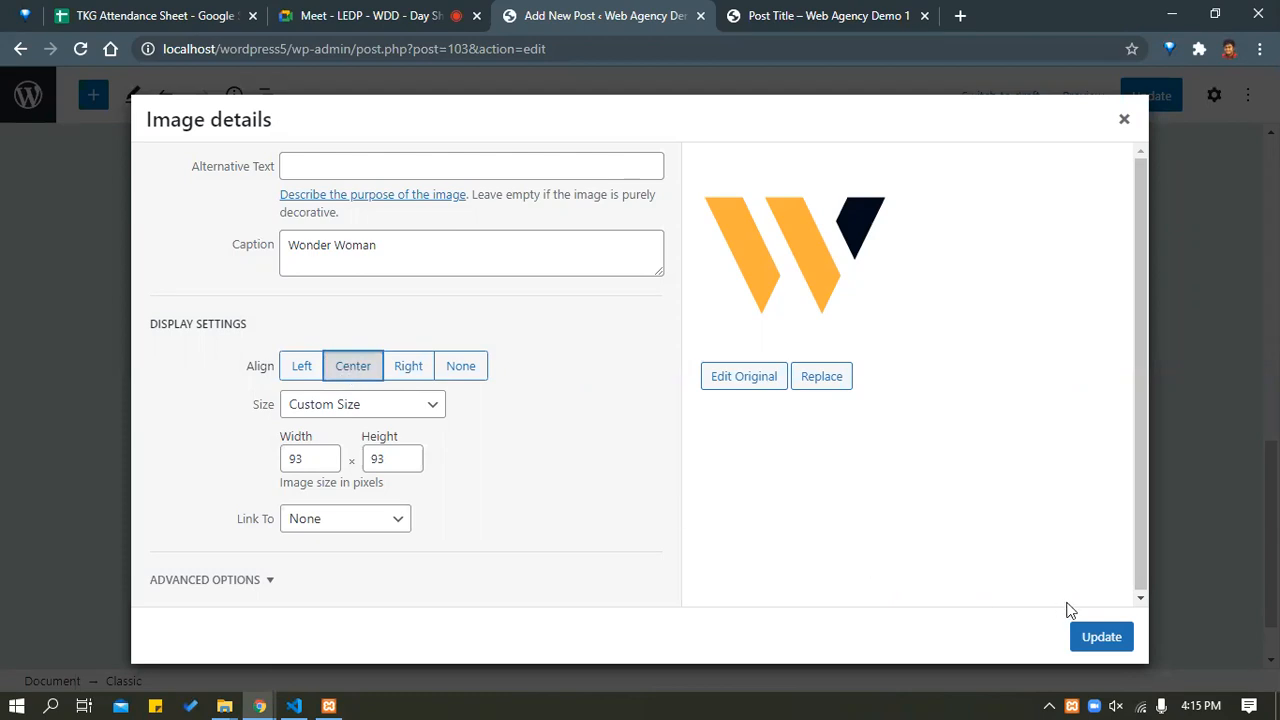
click(263, 578)
scroll(480, 531, down, 2)
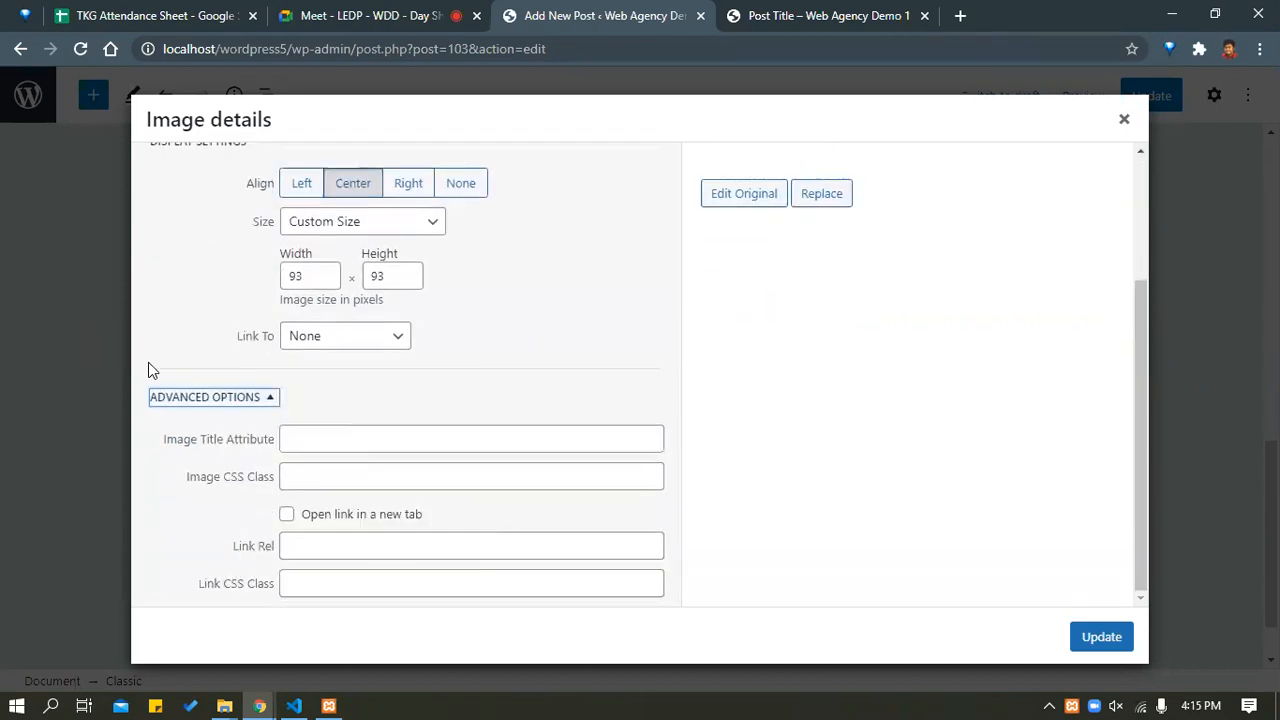
click(265, 397)
click(1098, 618)
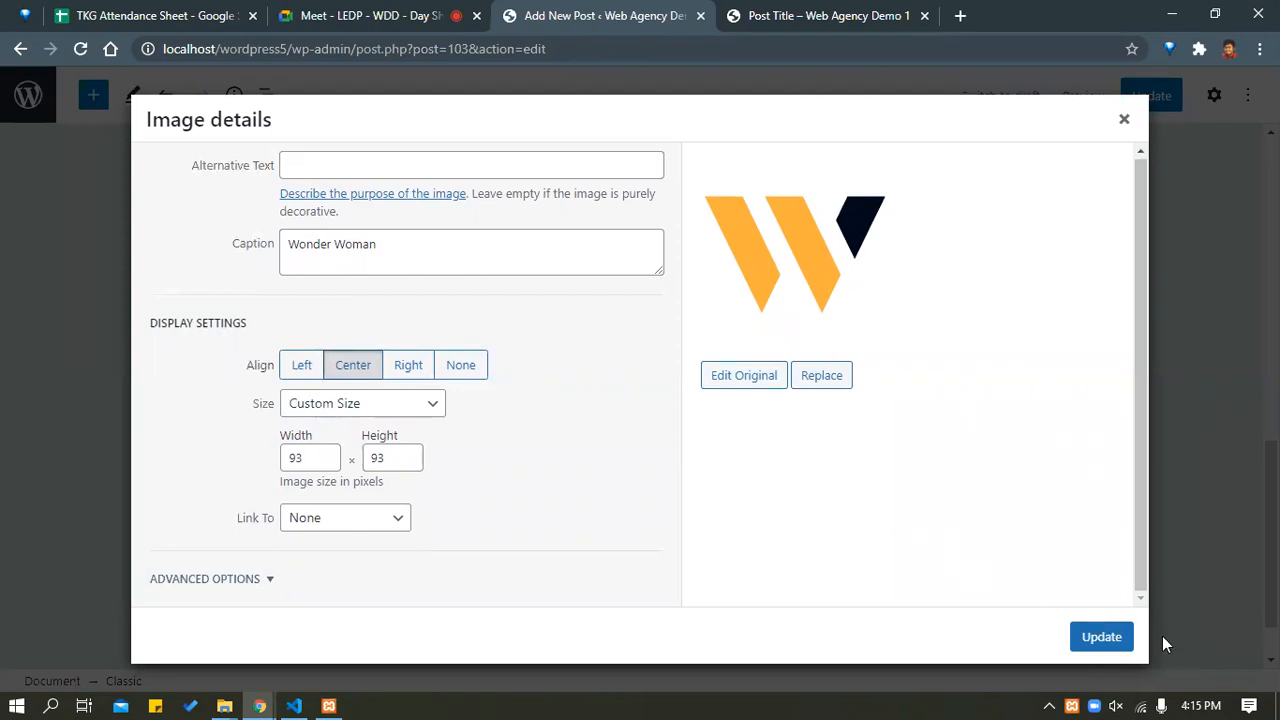
click(1092, 640)
click(562, 380)
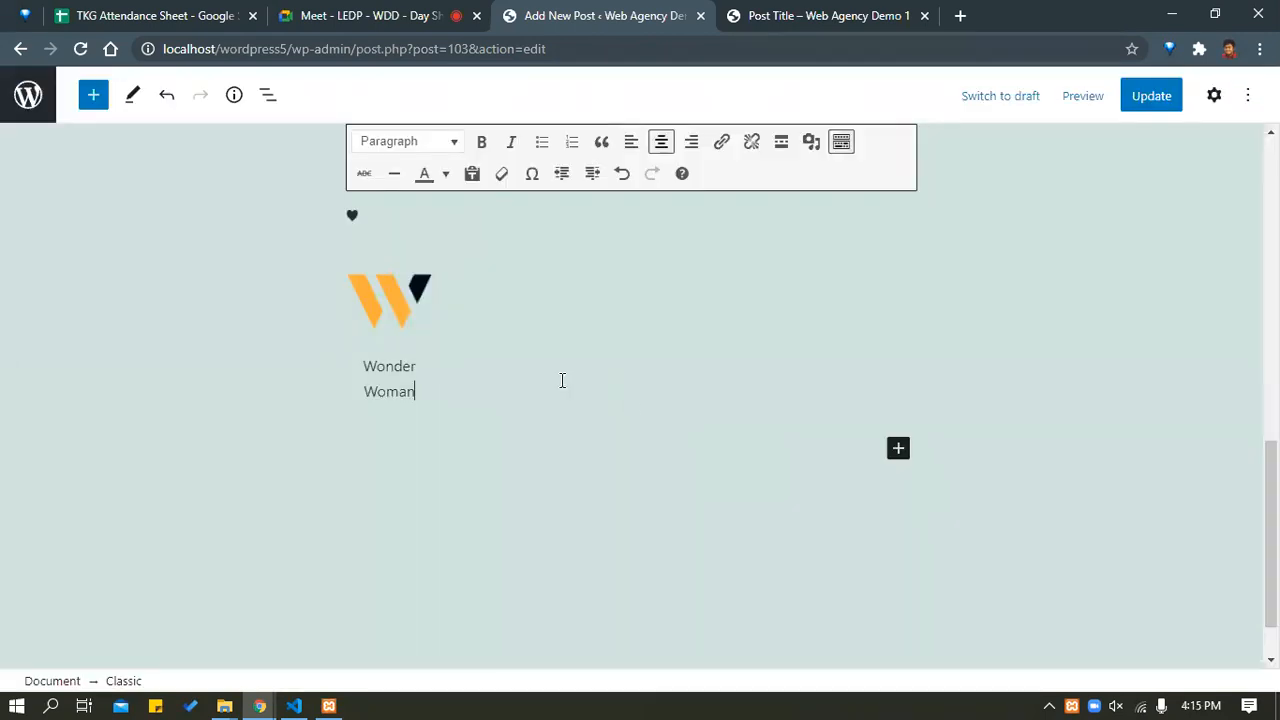
Review the logo's placement against the post's title, text and captioned photo above it.
click(405, 298)
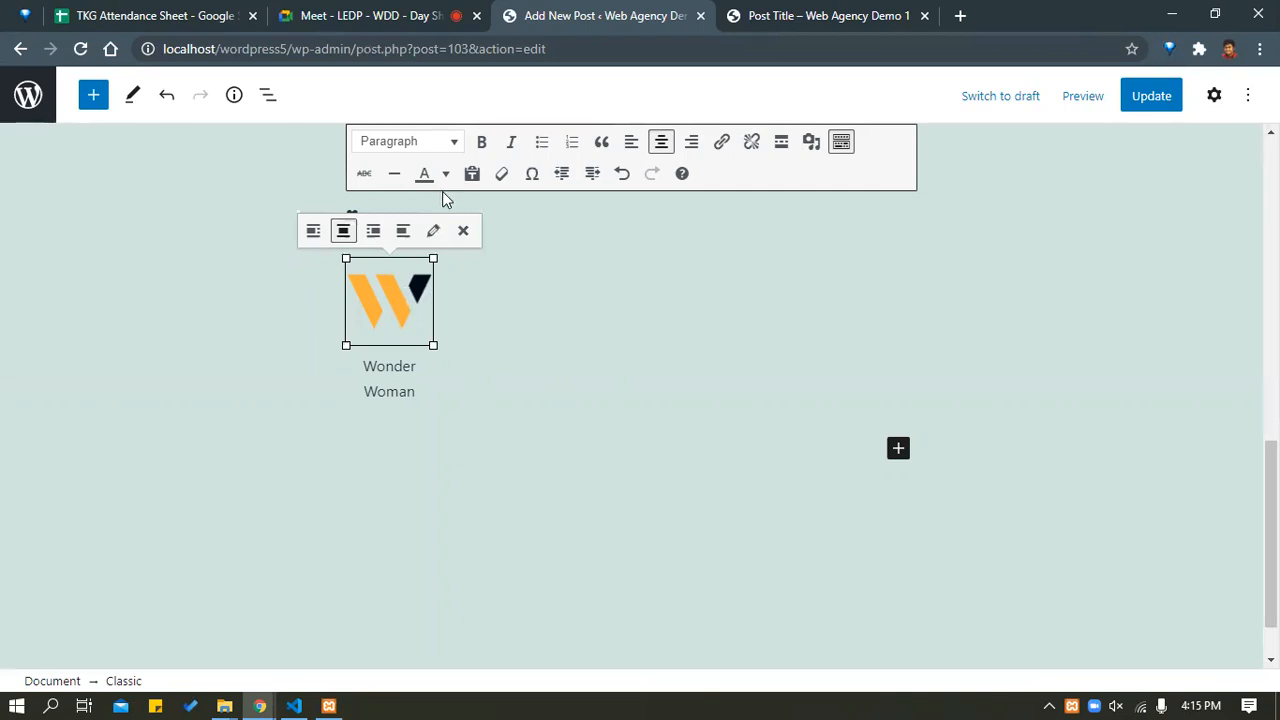
click(605, 347)
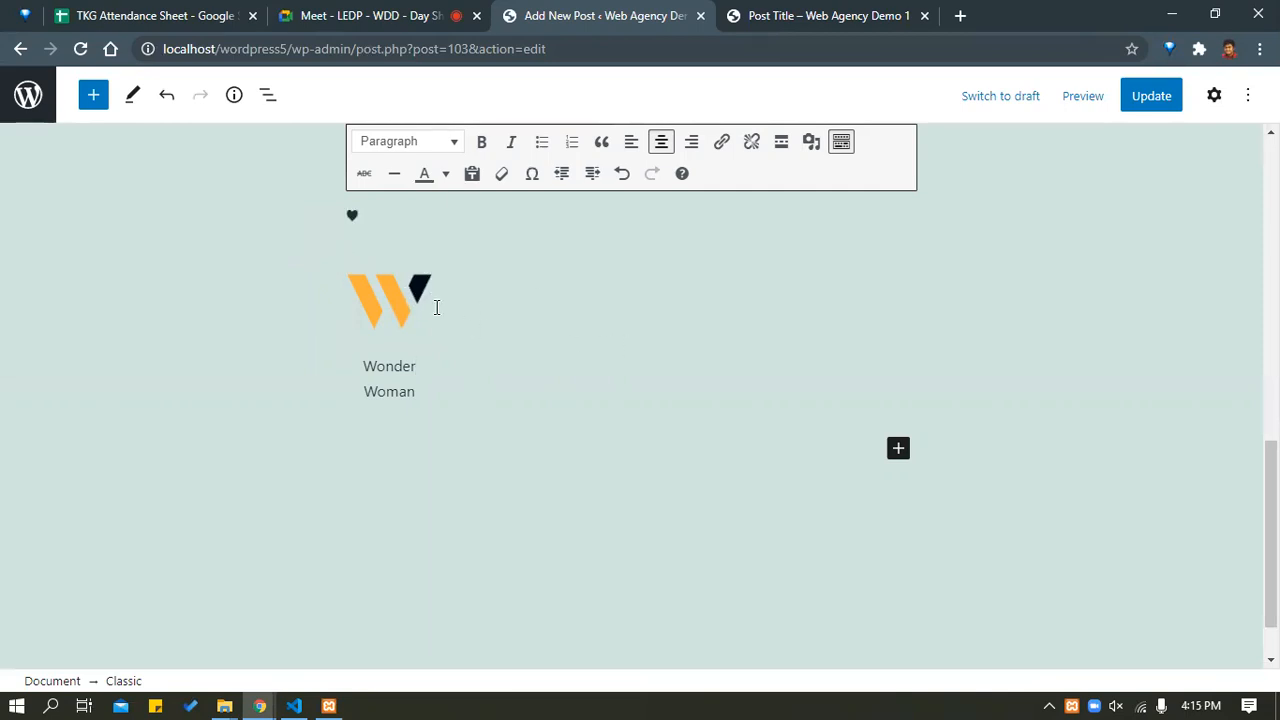
scroll(436, 307, up, 10)
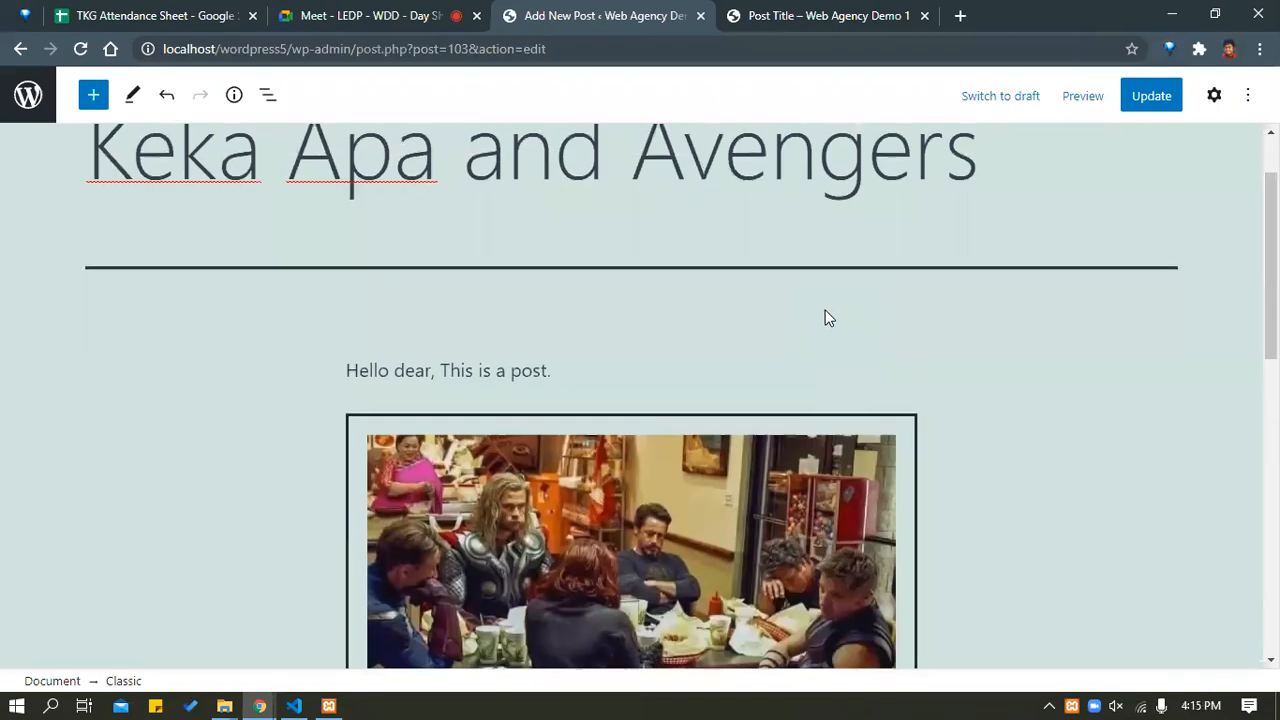
scroll(831, 292, down, 3)
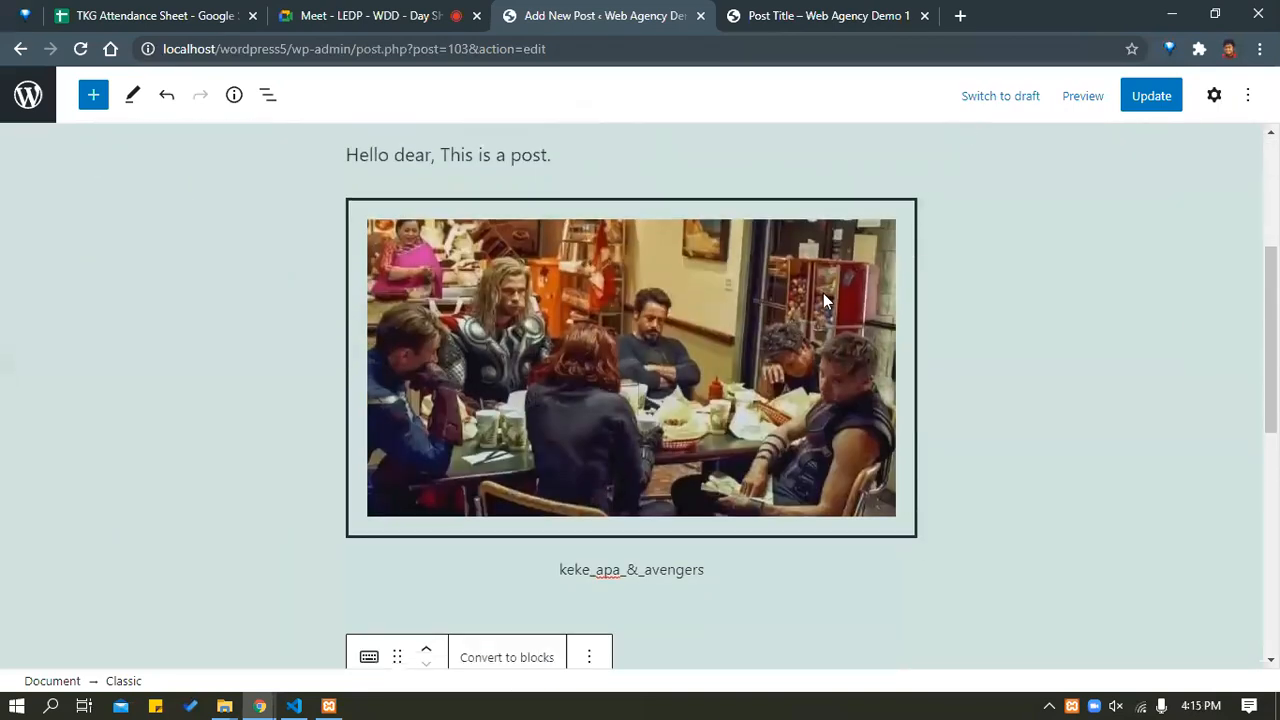
scroll(824, 300, down, 5)
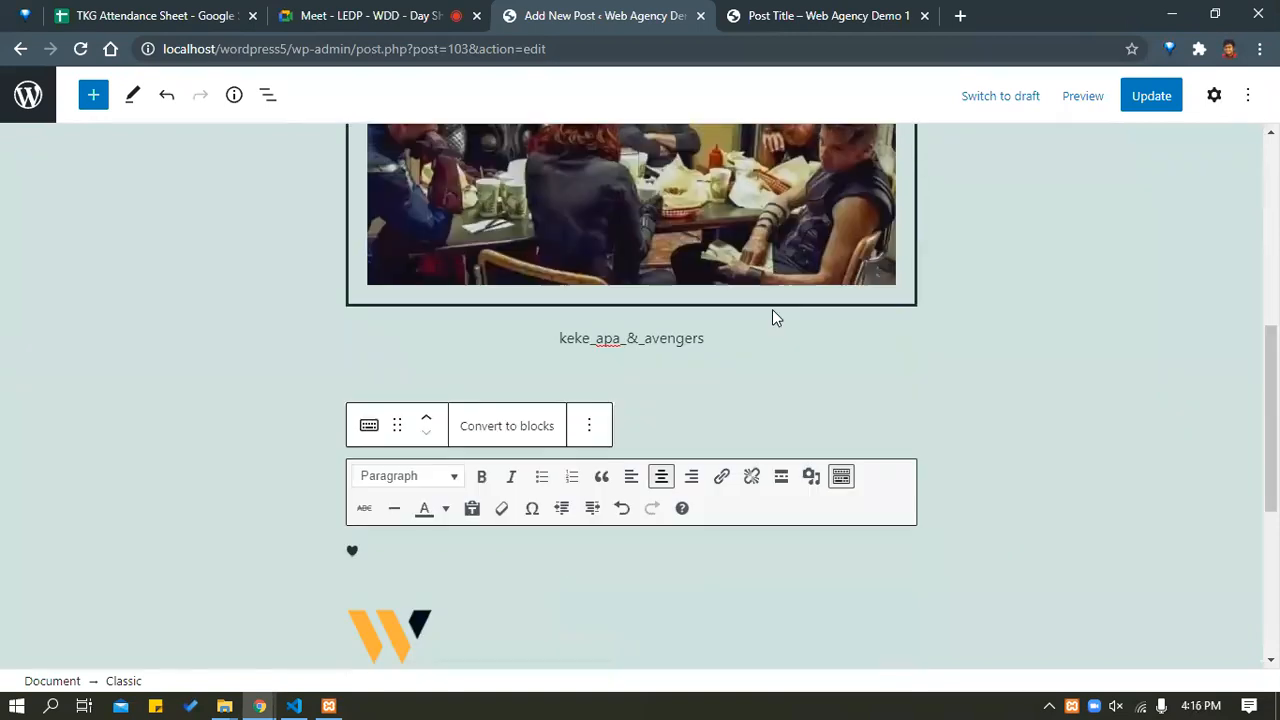
click(394, 391)
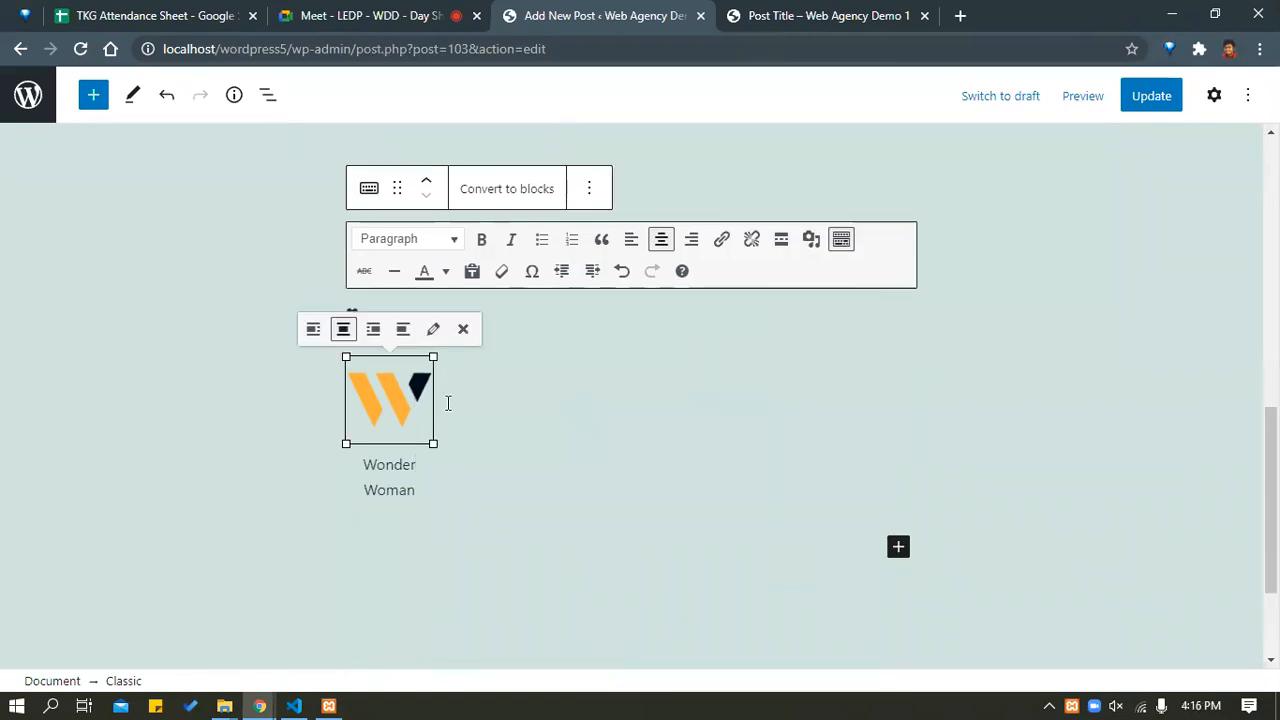
click(641, 418)
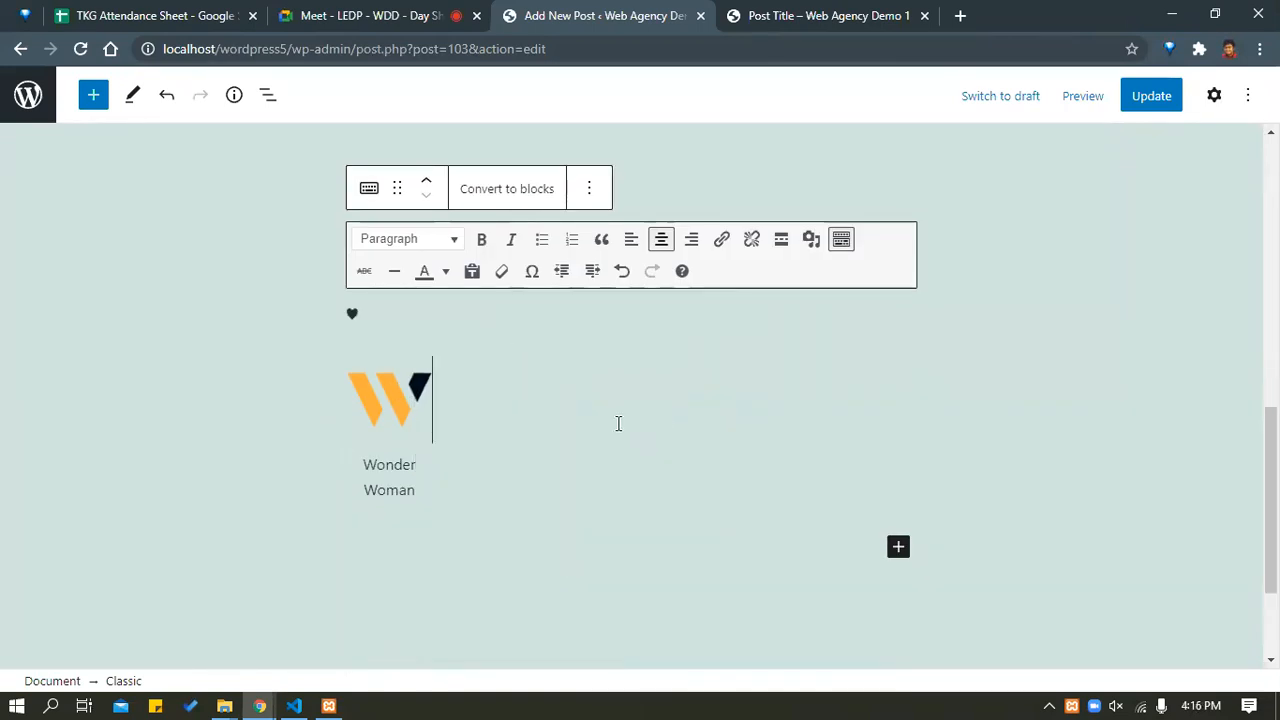
Switch the logo's center alignment off and back on.
click(394, 405)
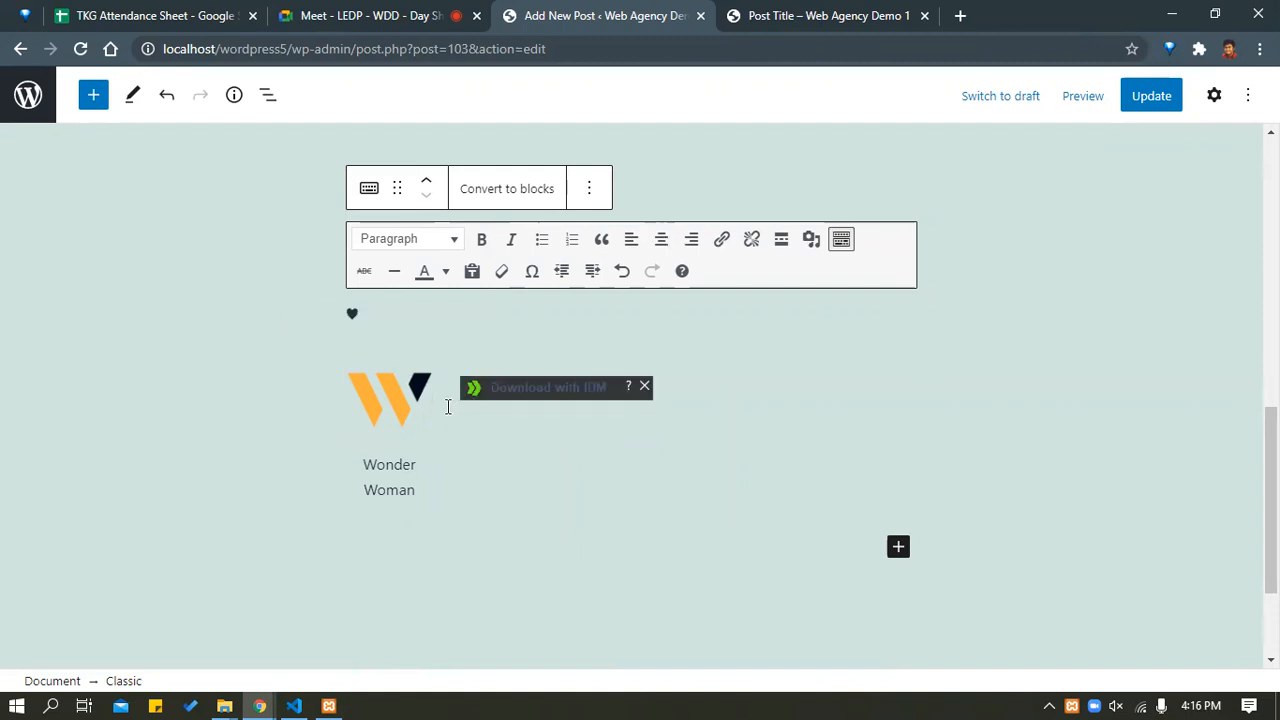
click(343, 331)
click(343, 331)
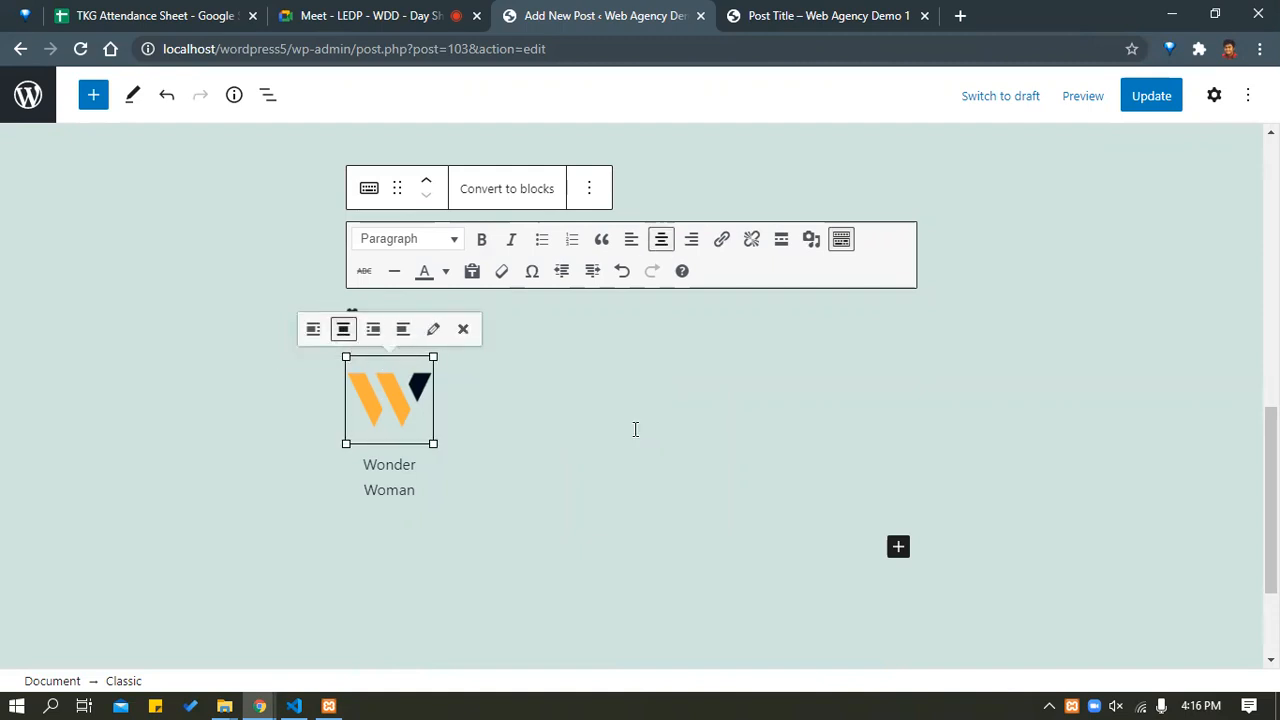
click(433, 361)
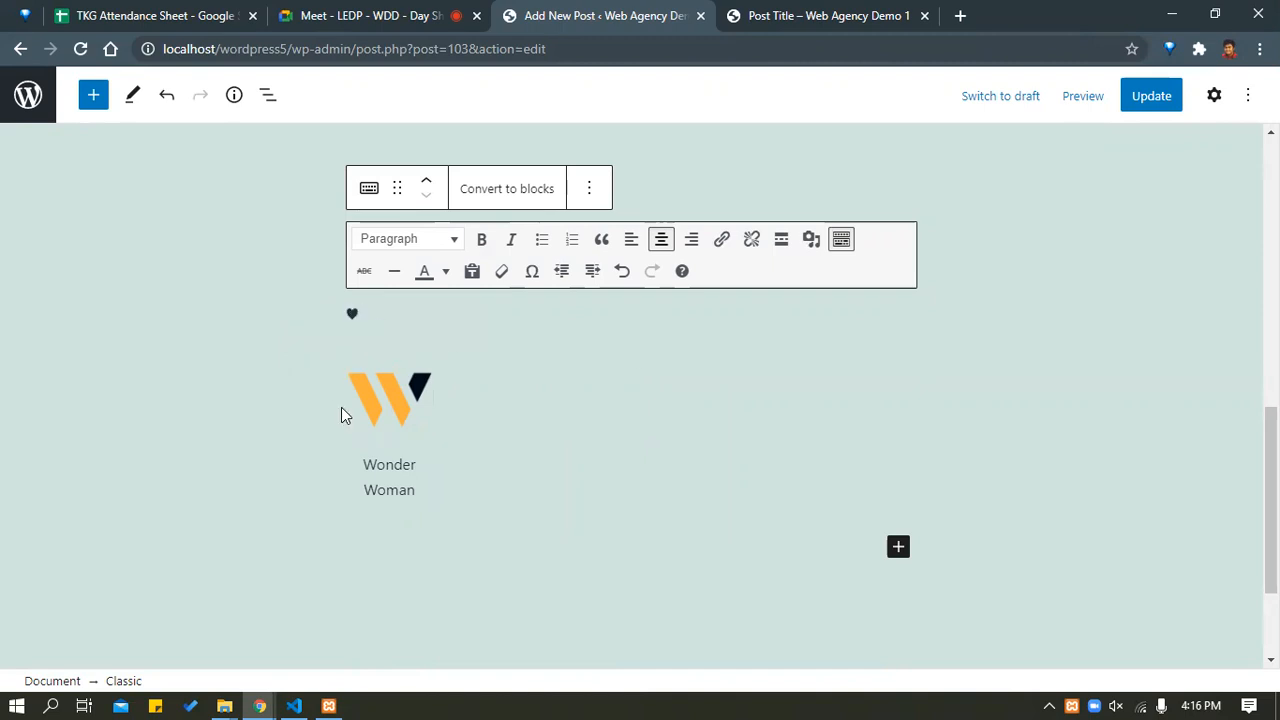
Show the Classic block's settings sidebar and convert the Classic block into separate blocks.
click(385, 396)
click(1213, 95)
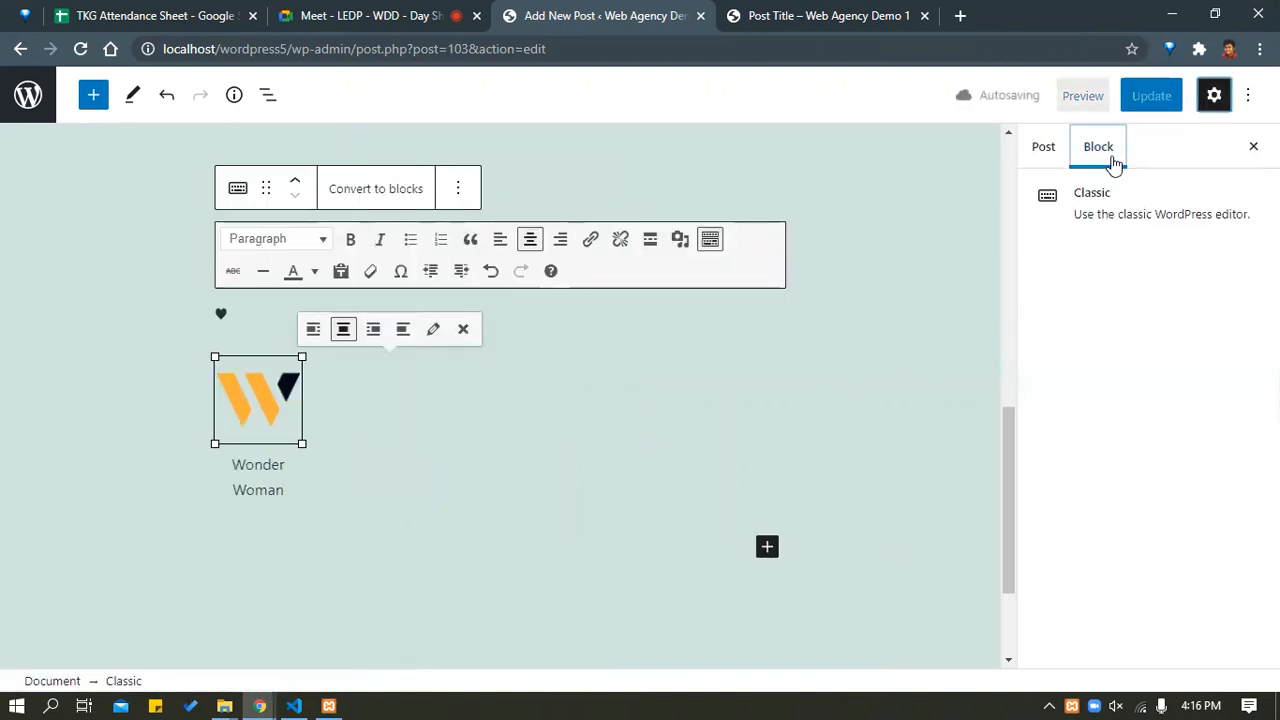
click(543, 394)
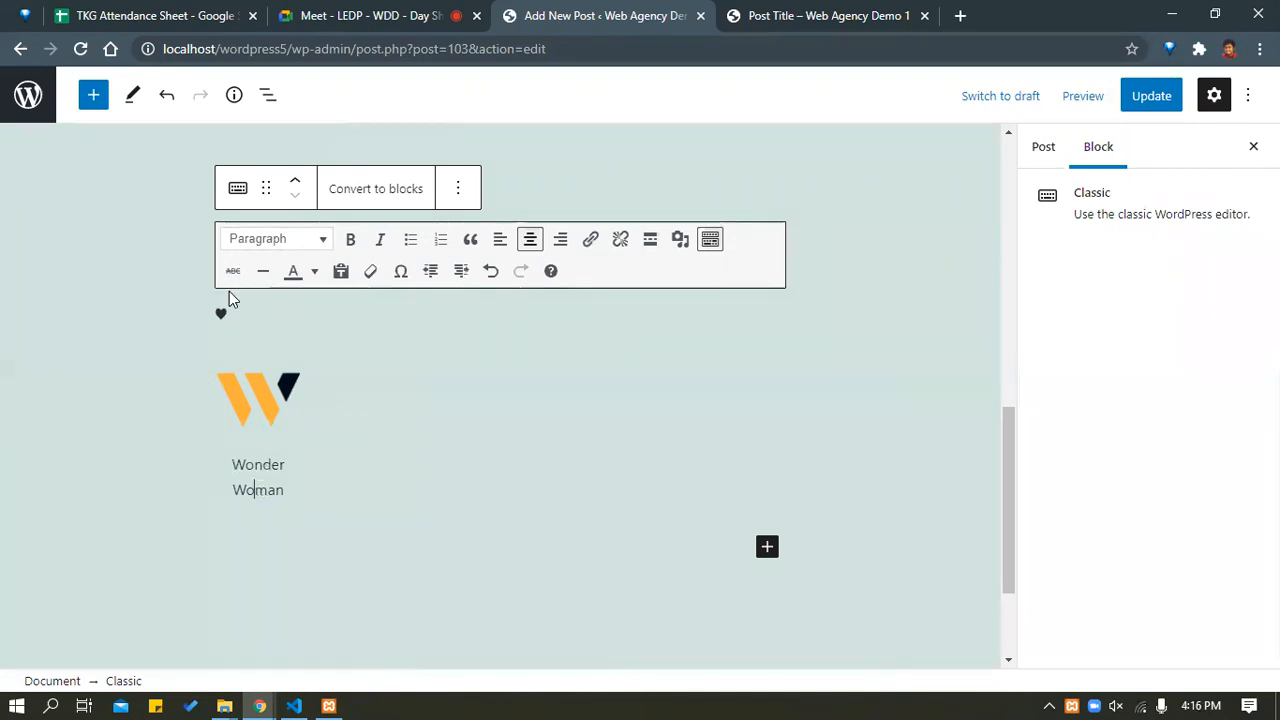
click(452, 189)
click(387, 201)
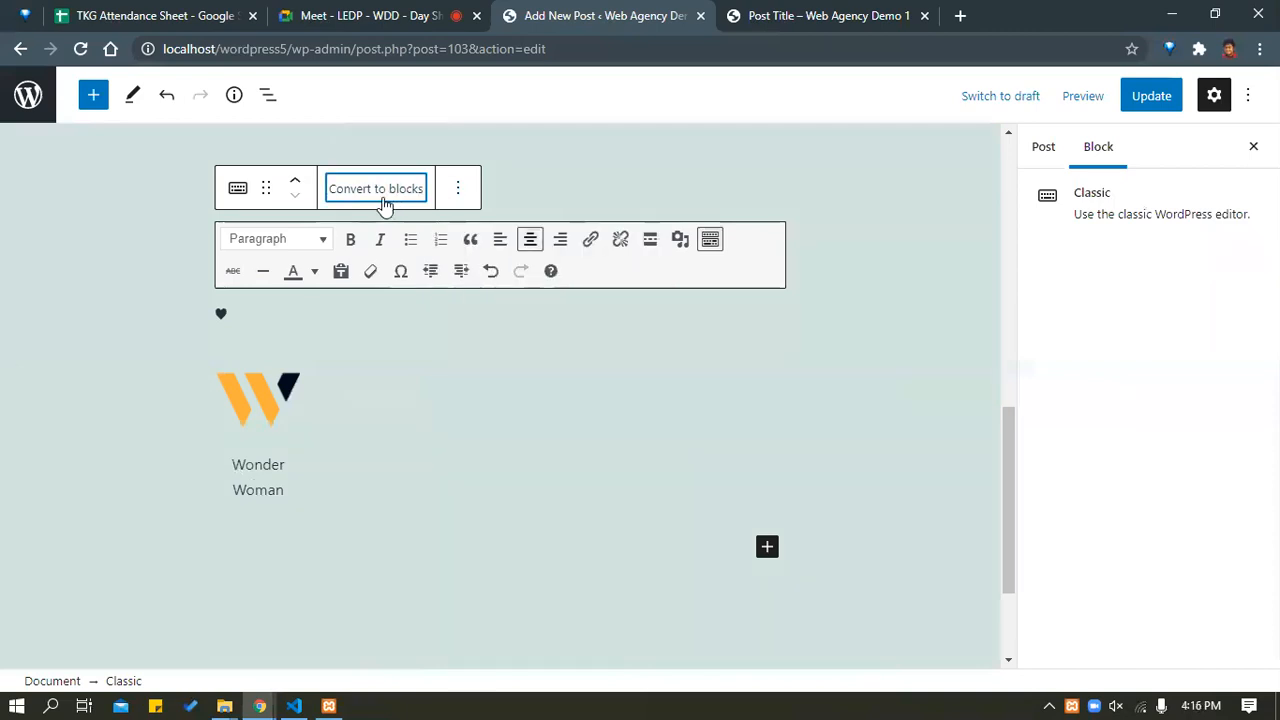
click(384, 204)
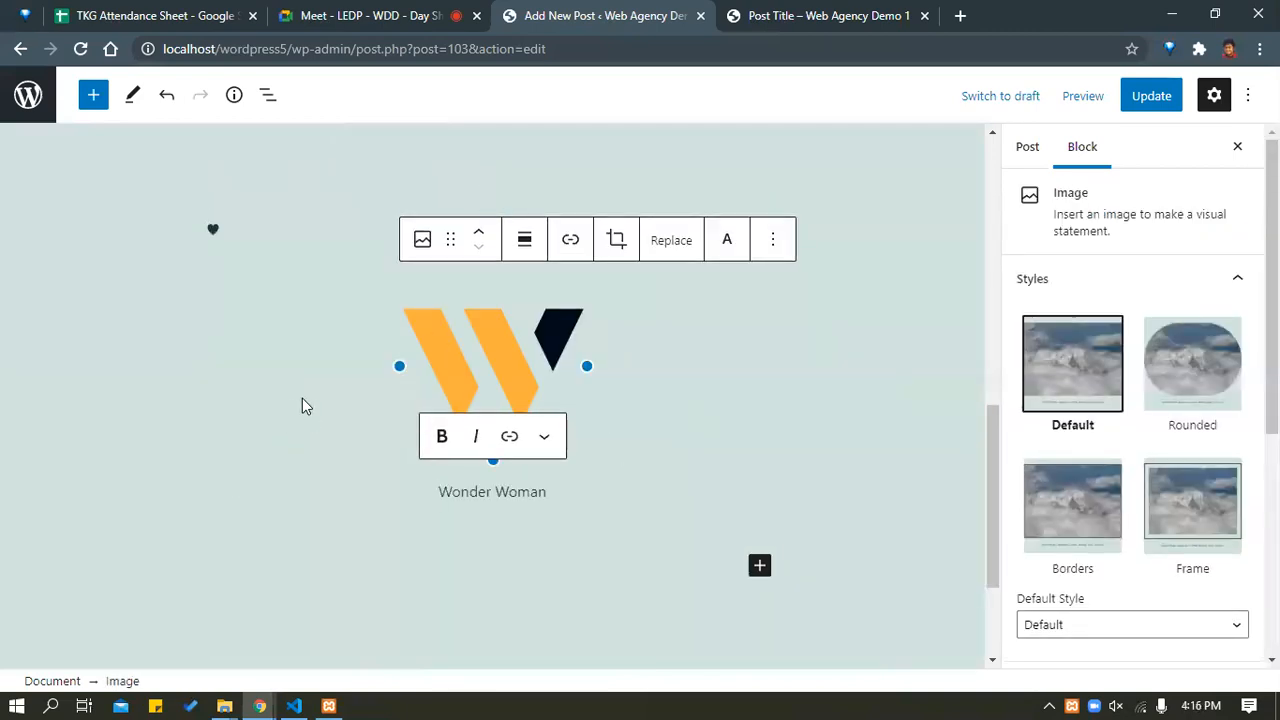
Examine the layout of the converted heart paragraph and captioned logo image below the photo.
scroll(615, 396, up, 3)
click(812, 440)
scroll(808, 438, down, 3)
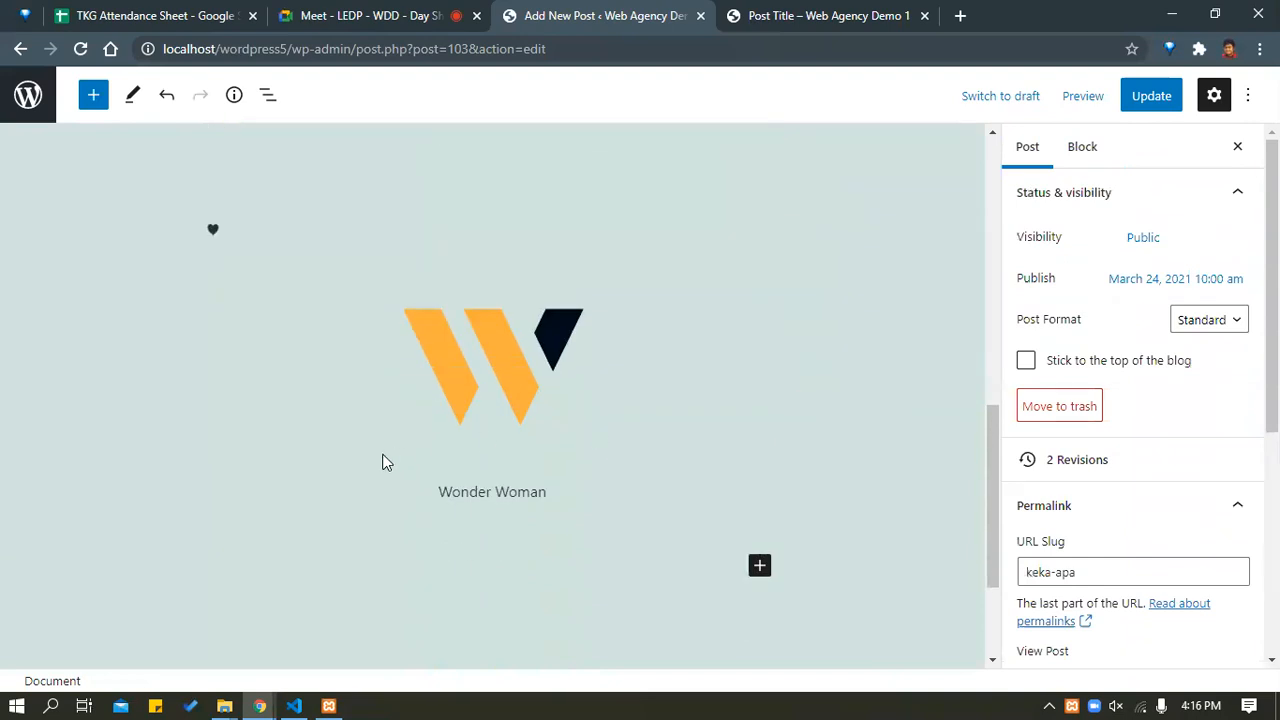
scroll(383, 460, up, 3)
scroll(324, 487, down, 3)
scroll(517, 390, up, 3)
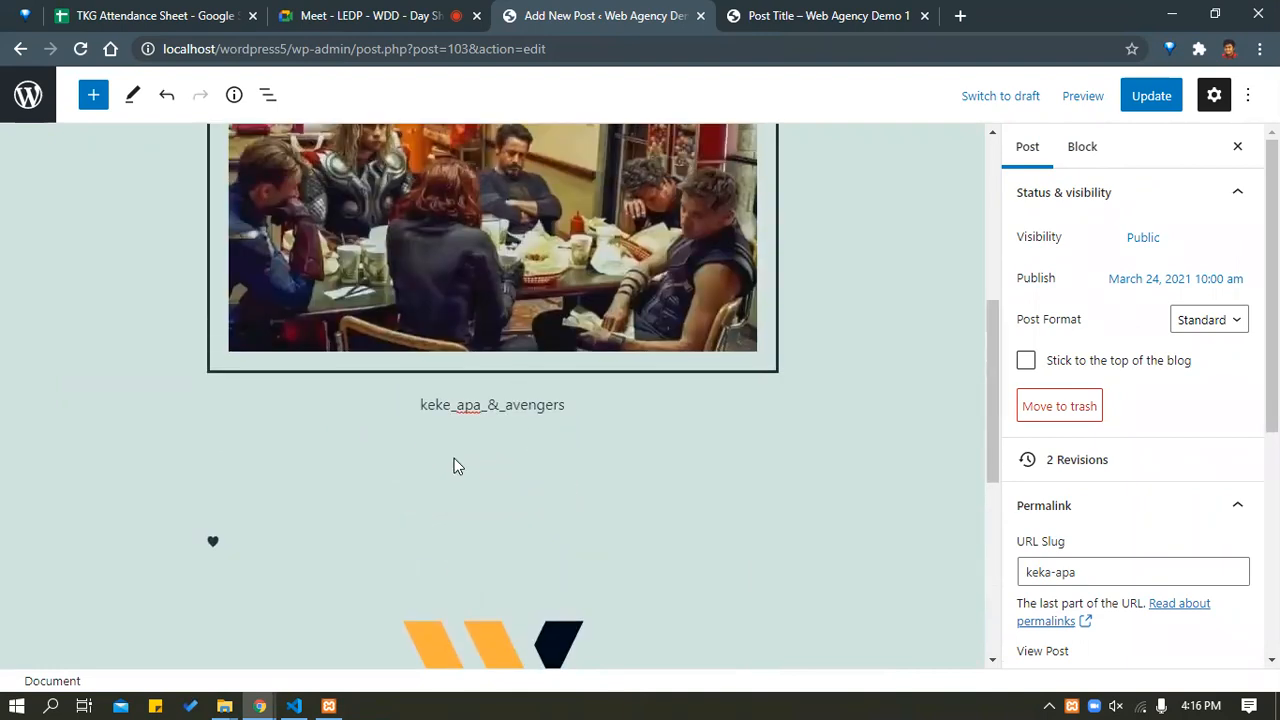
Delete the heart character and its paragraph block between the captioned photo and the logo.
scroll(209, 534, down, 4)
click(257, 515)
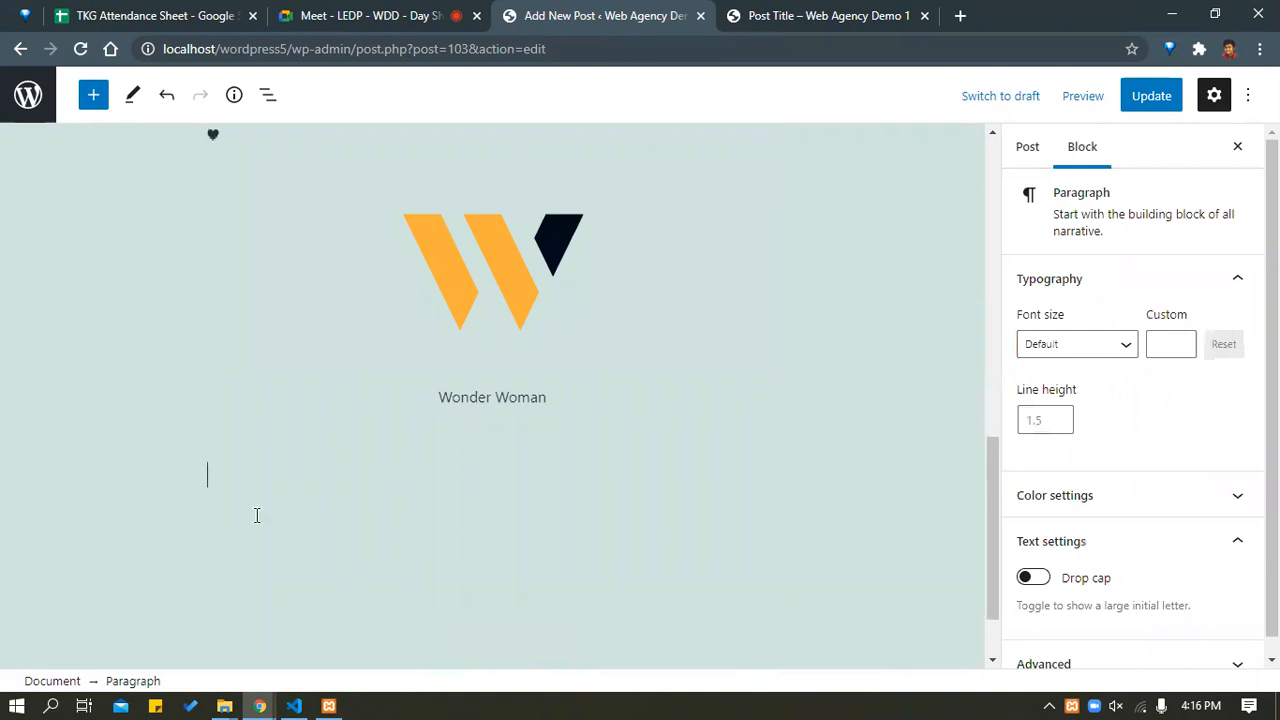
scroll(300, 485, up, 3)
click(212, 448)
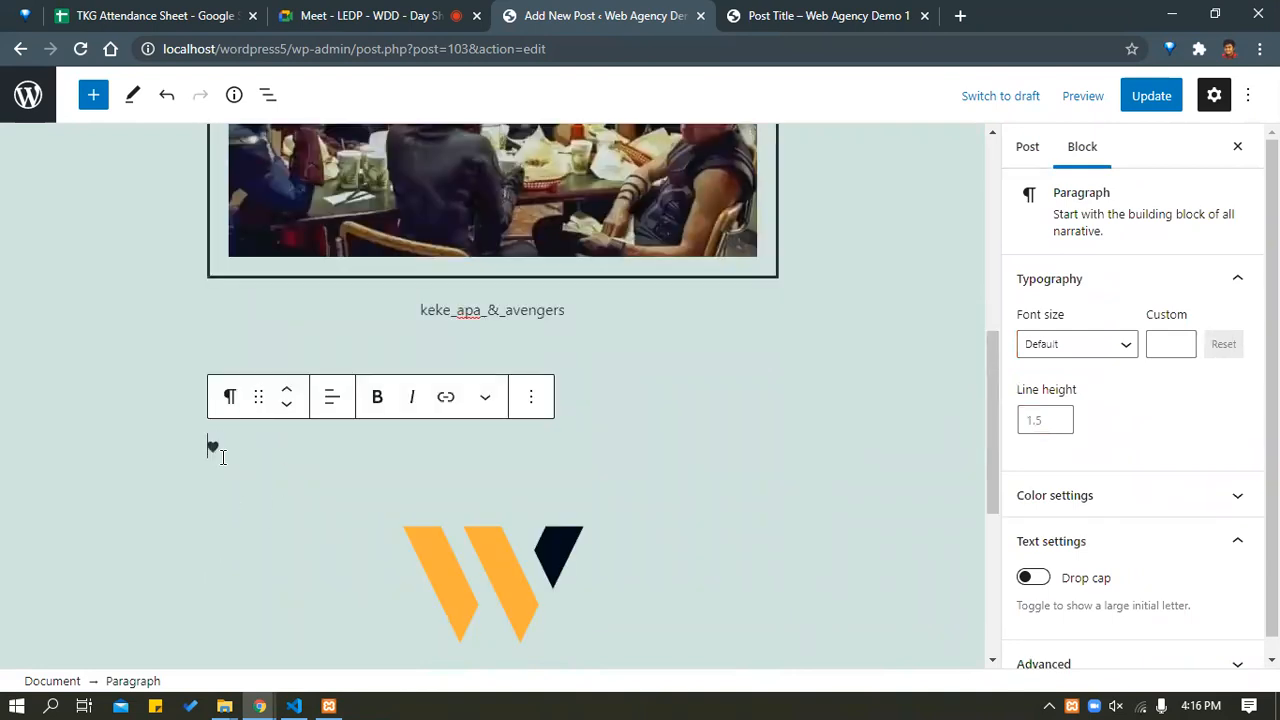
key(BackSpace)
key(BackSpace)
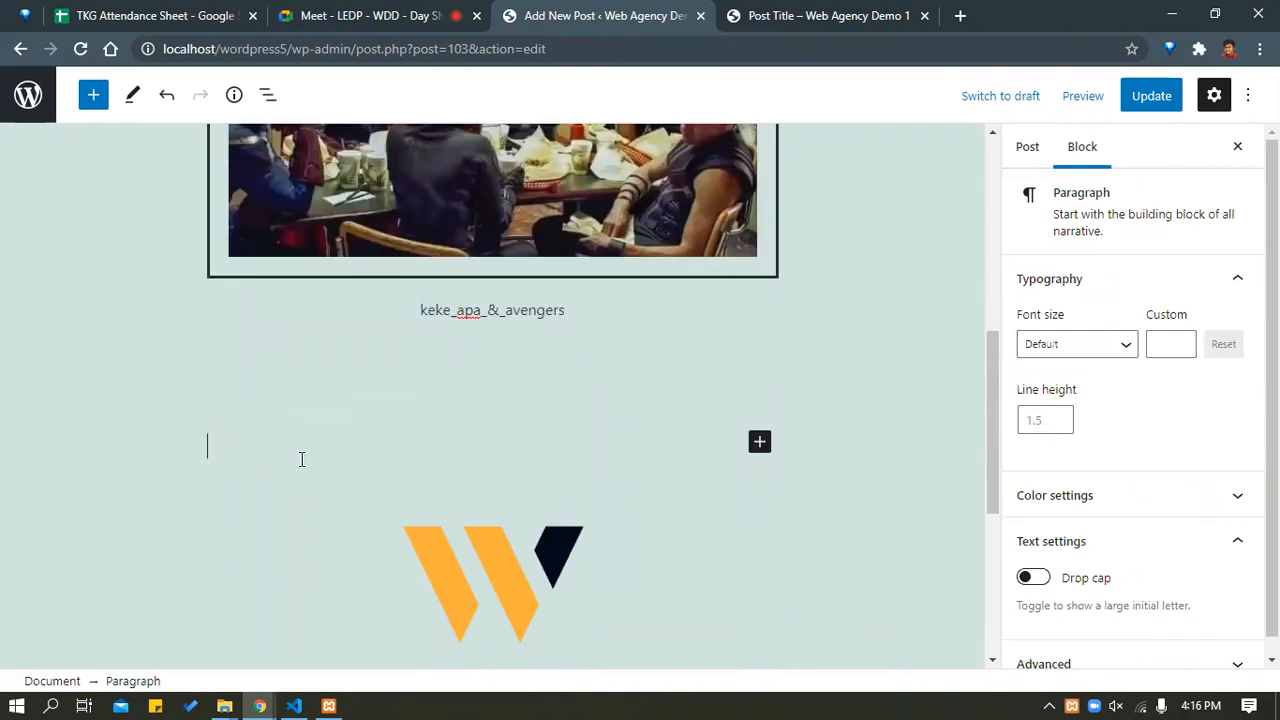
key(BackSpace)
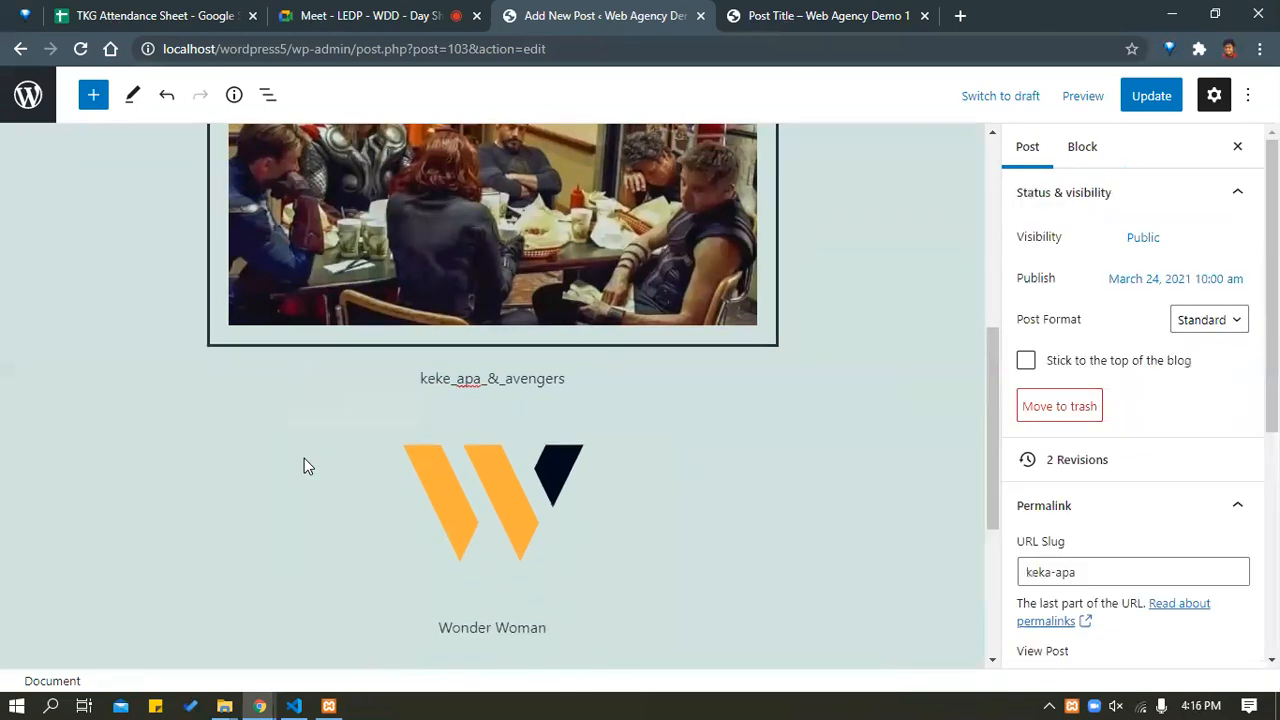
Select the logo image block, try the Full Size image size, and set it to Thumbnail.
click(1088, 150)
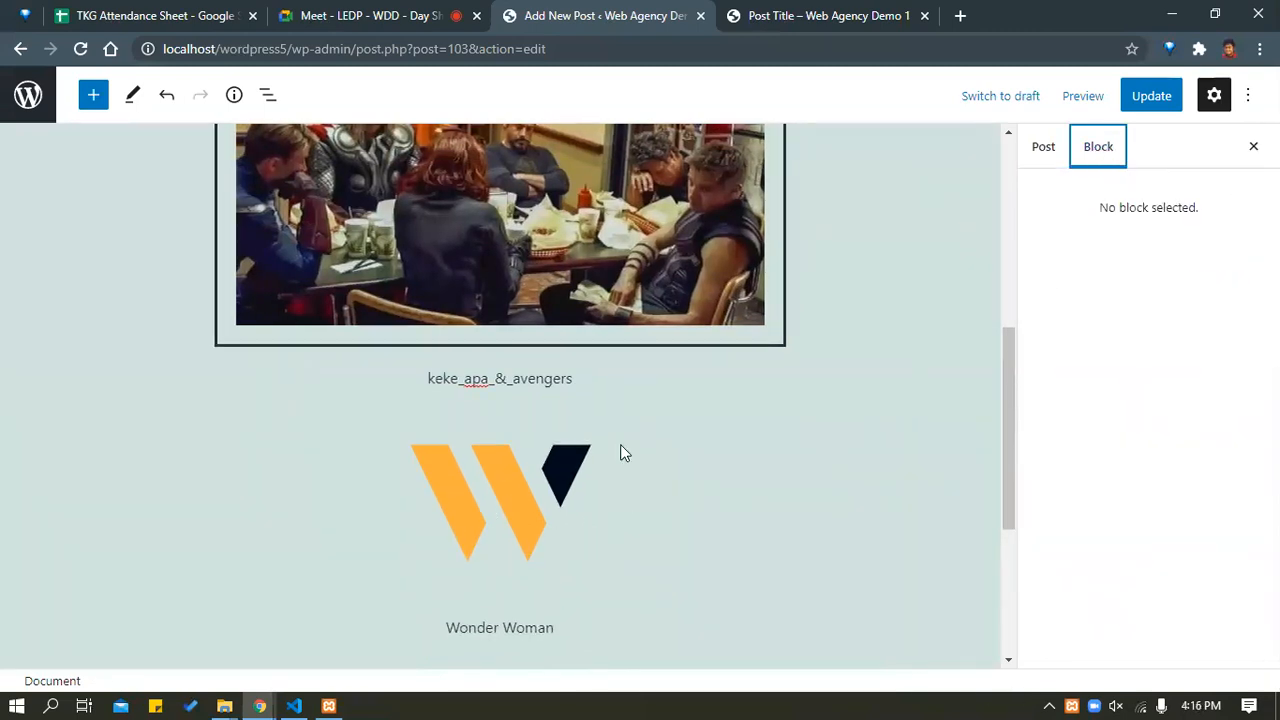
click(575, 470)
scroll(1072, 470, down, 2)
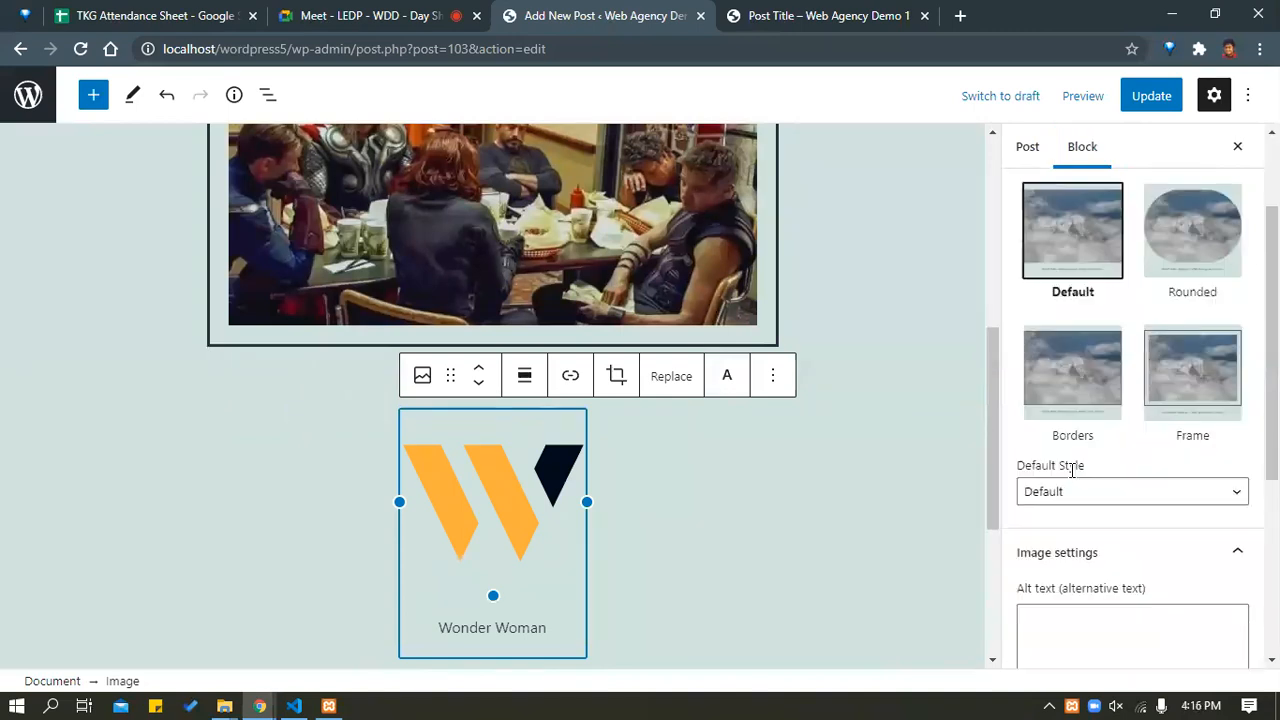
scroll(1076, 345, down, 3)
click(1078, 445)
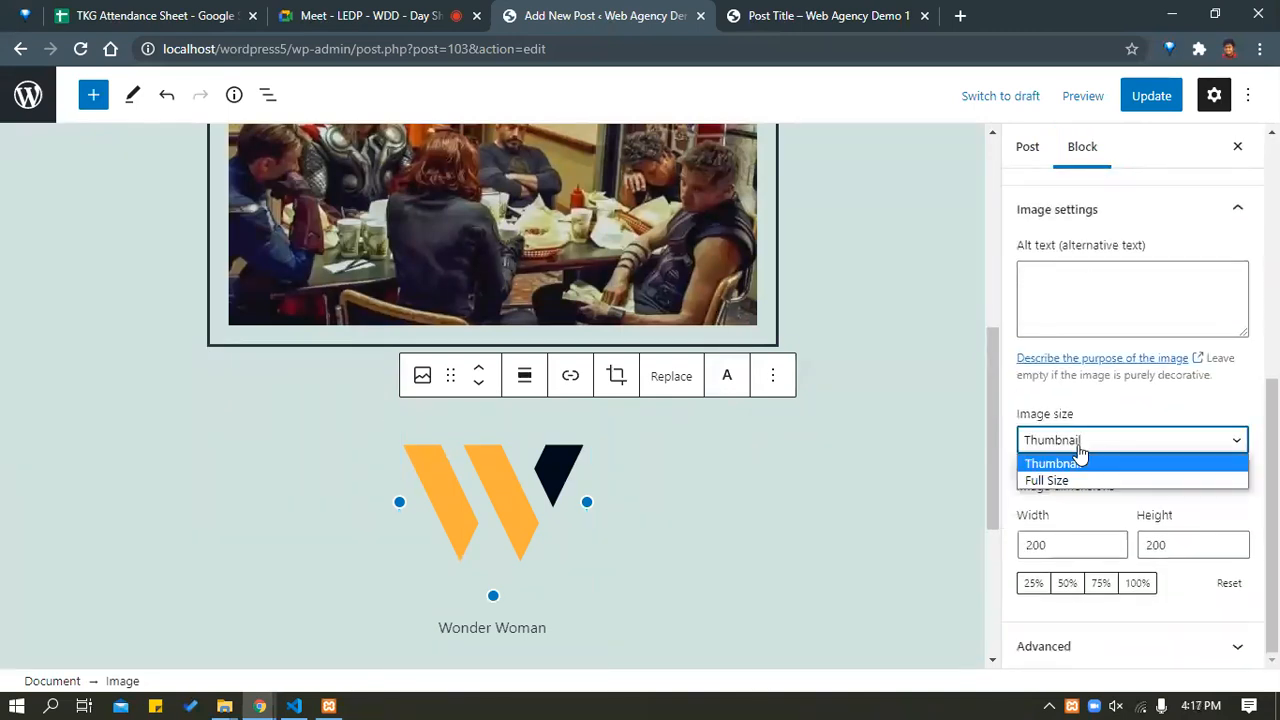
click(1068, 479)
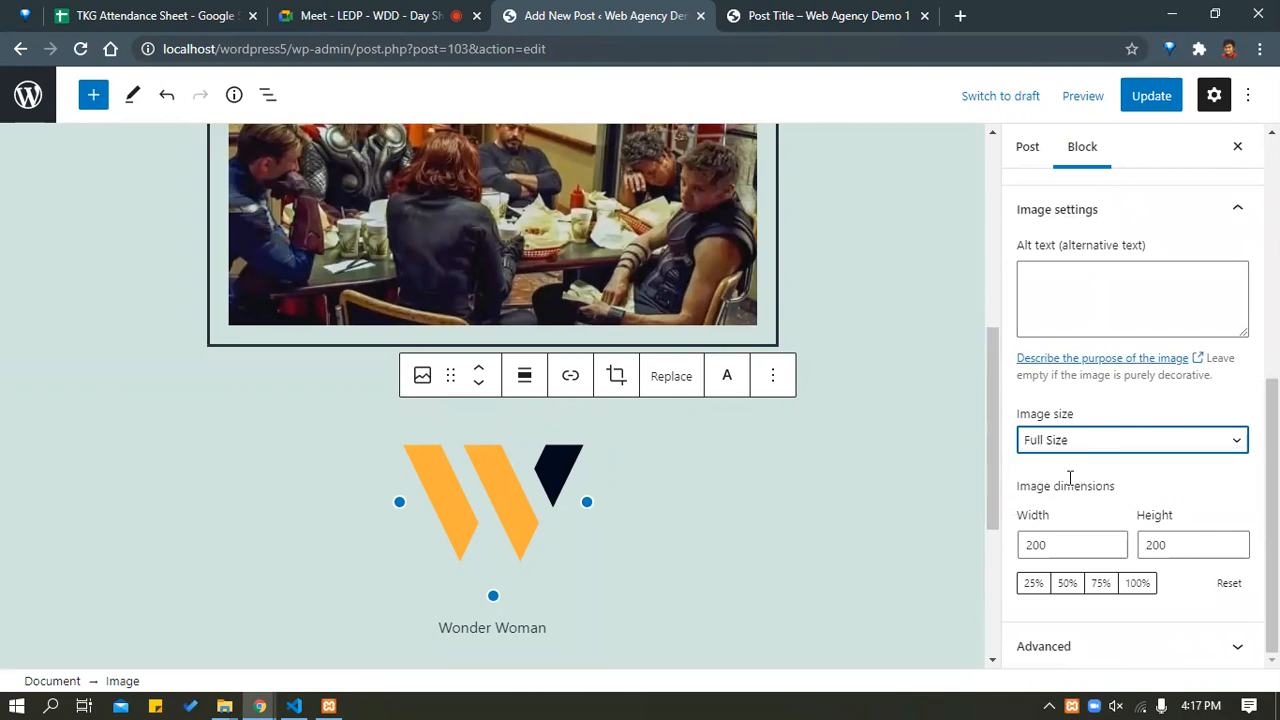
click(1078, 446)
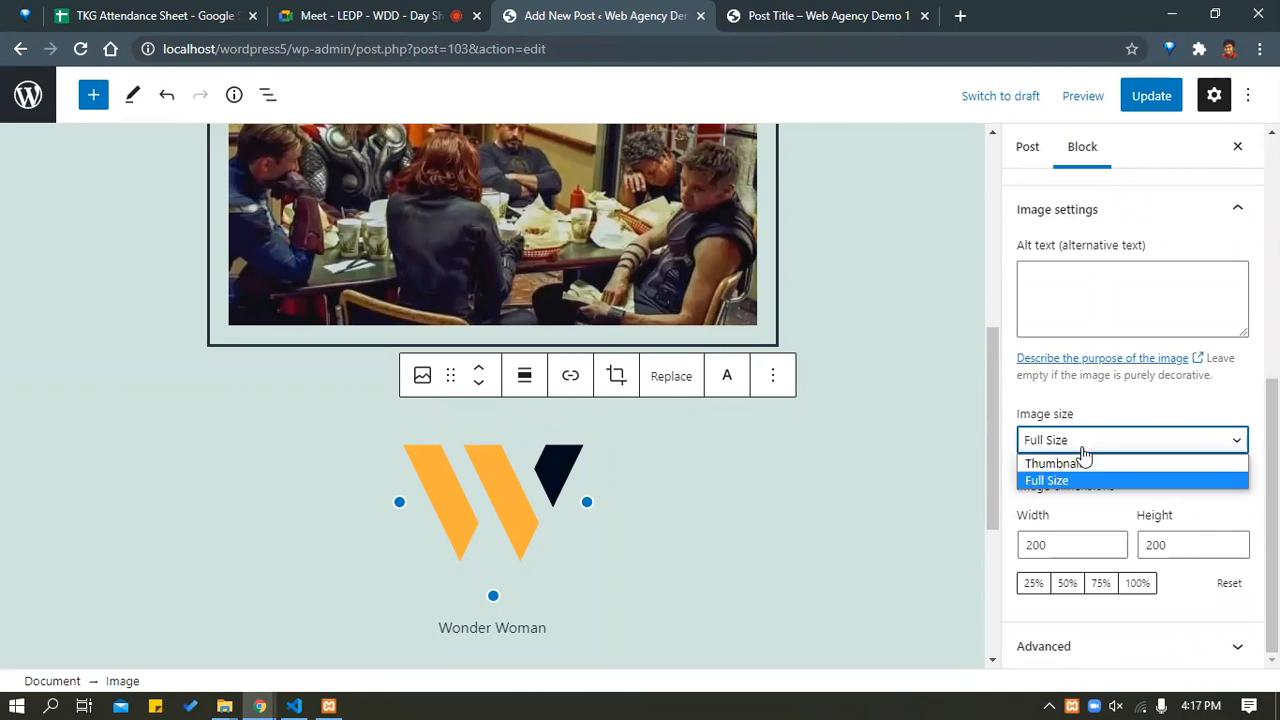
click(1074, 459)
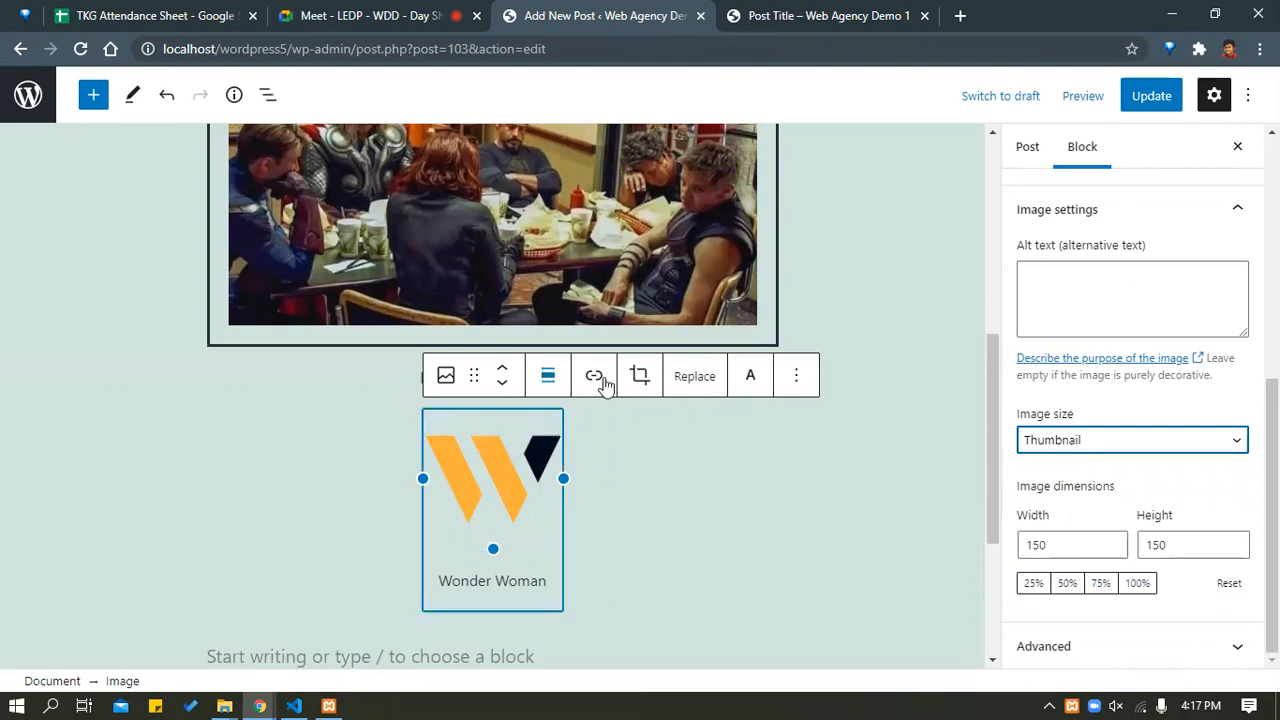
click(797, 379)
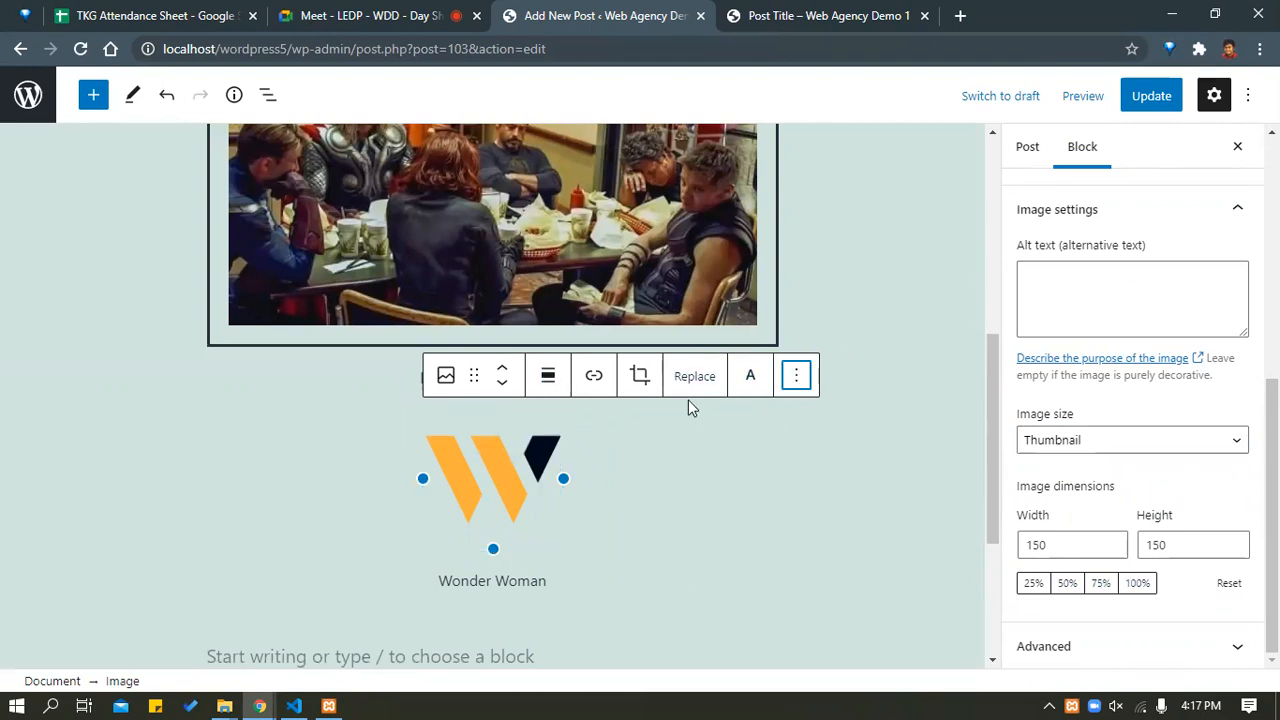
click(1110, 646)
scroll(1125, 455, up, 10)
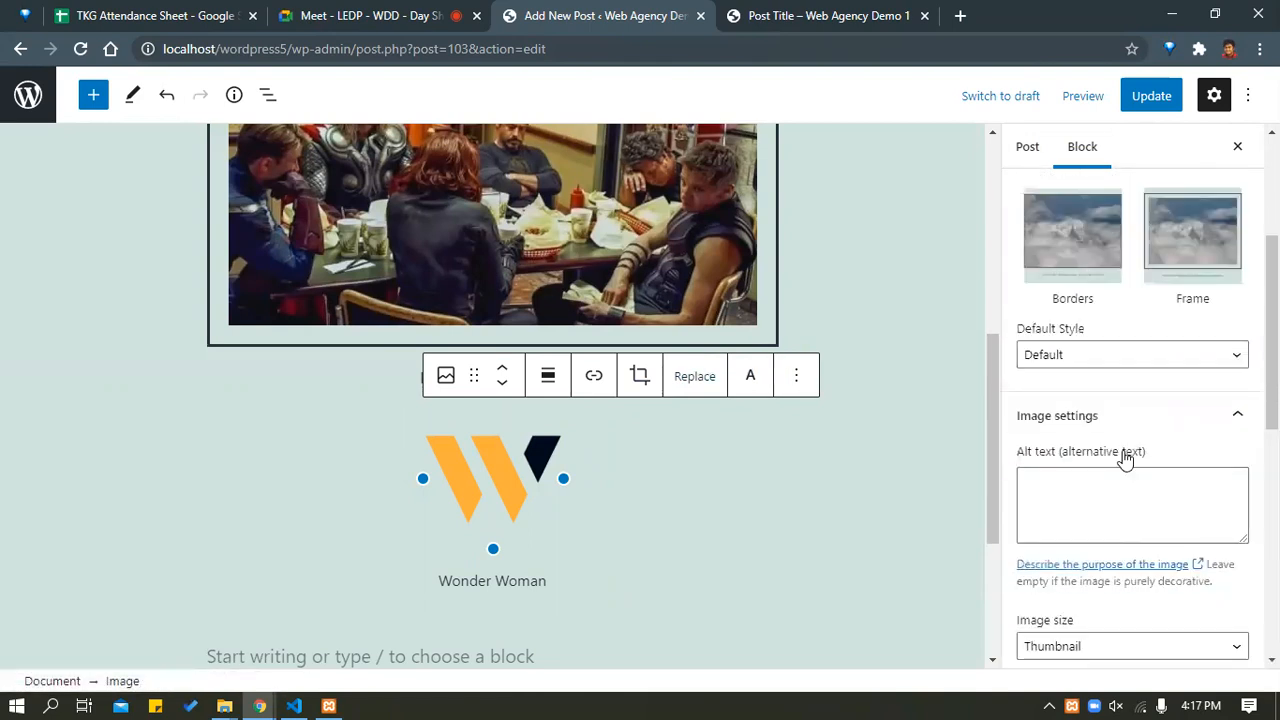
click(1027, 150)
click(1083, 150)
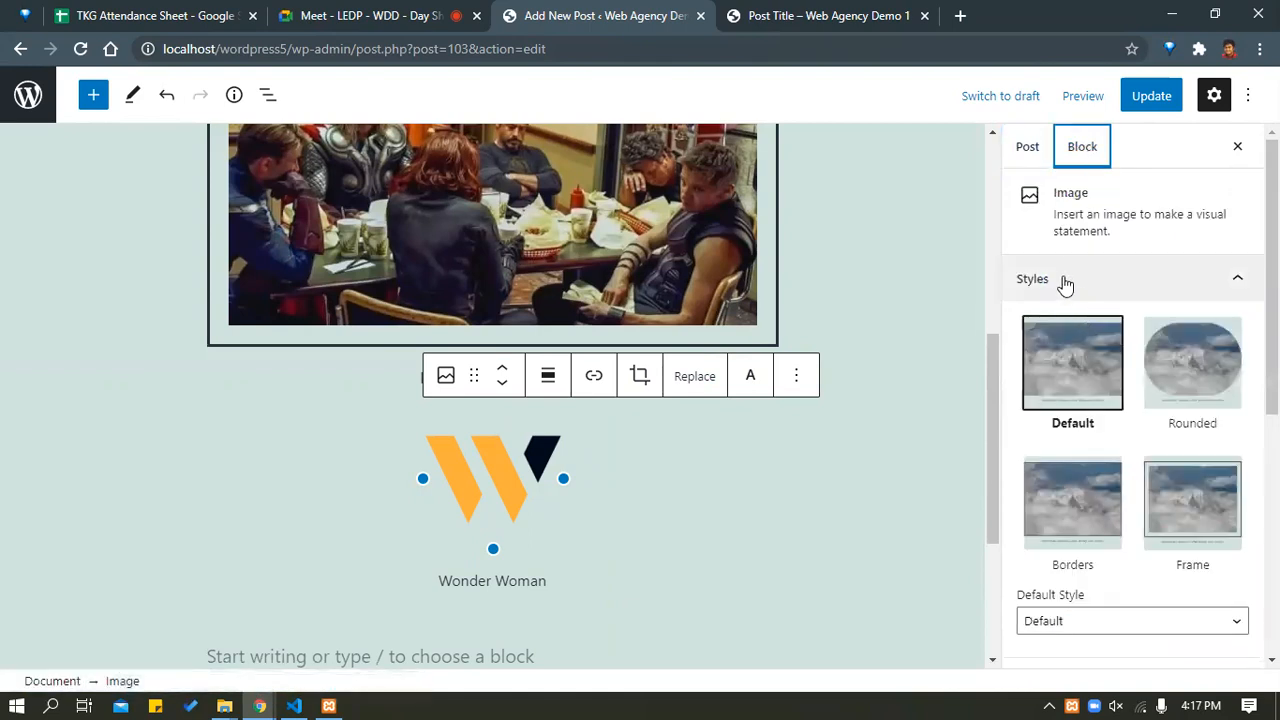
Try the Rounded, Frame and Borders styles on the logo image, and restore the Default style.
scroll(1134, 289, down, 3)
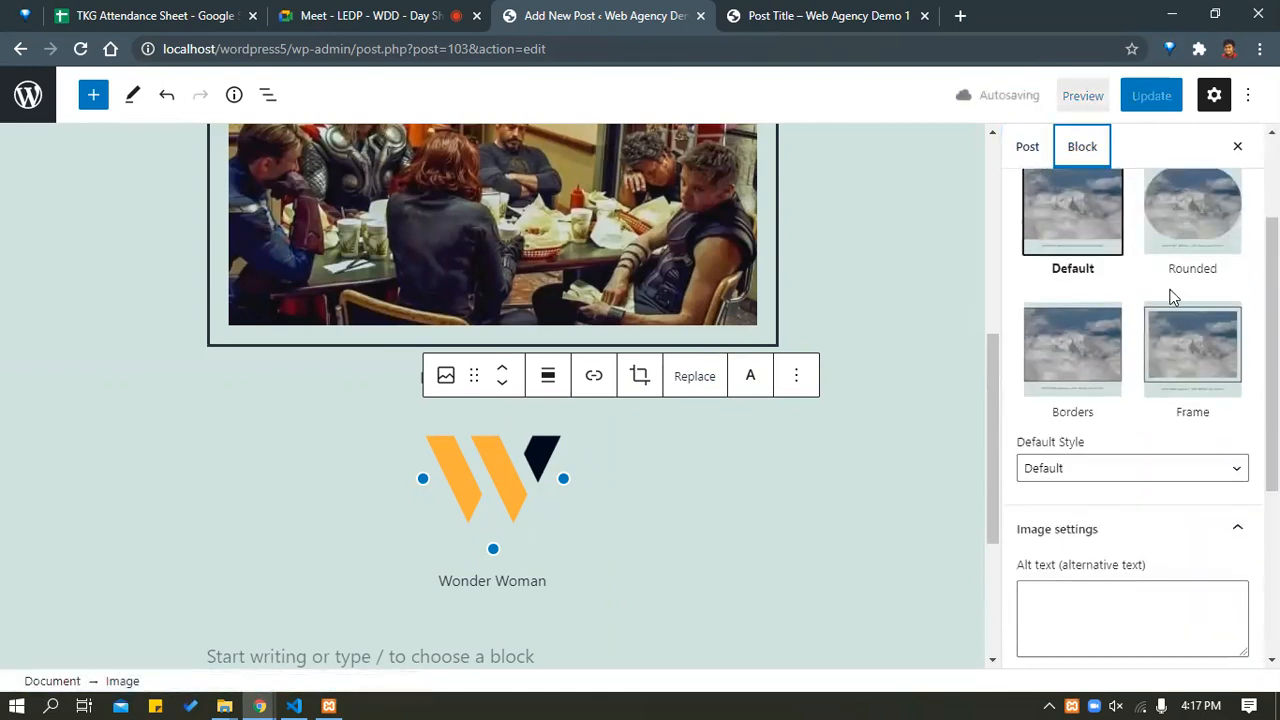
click(1208, 200)
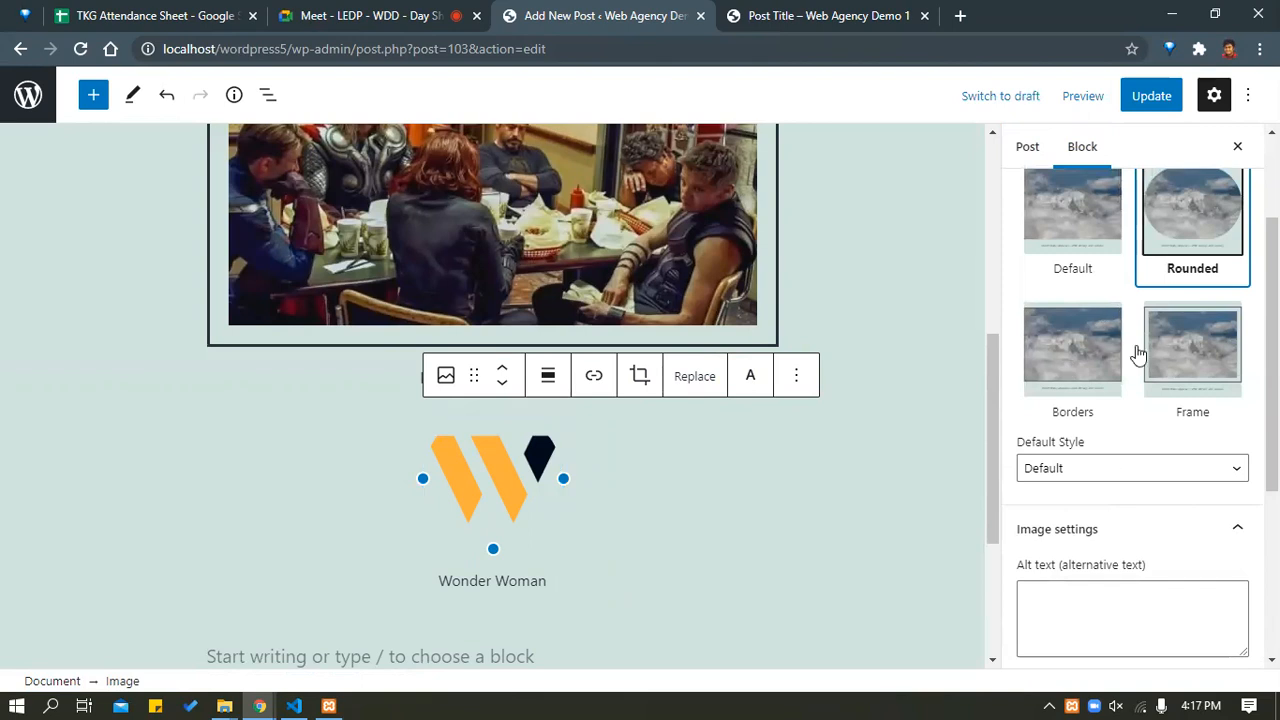
click(1177, 362)
click(1088, 362)
click(1072, 225)
scroll(767, 462, down, 2)
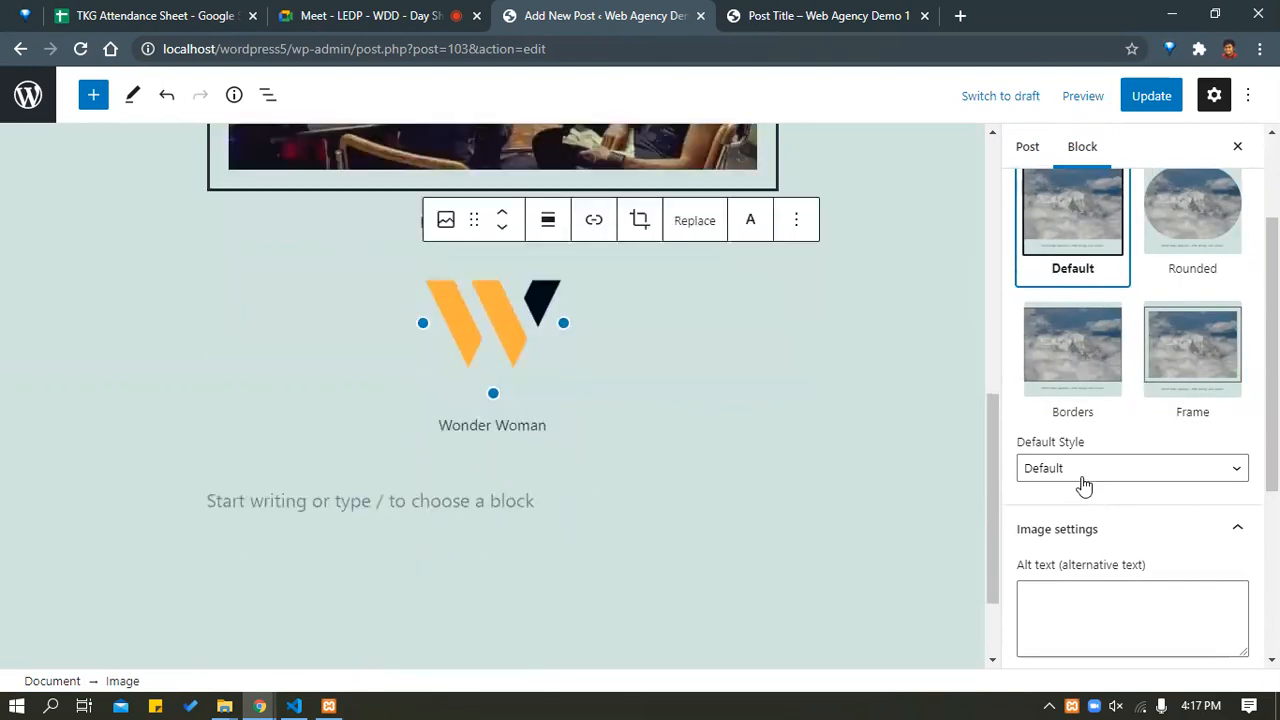
Try scaling the logo image to 50% and 25%, and restore its dimensions to 100%.
scroll(1094, 400, down, 2)
click(1093, 310)
click(1093, 310)
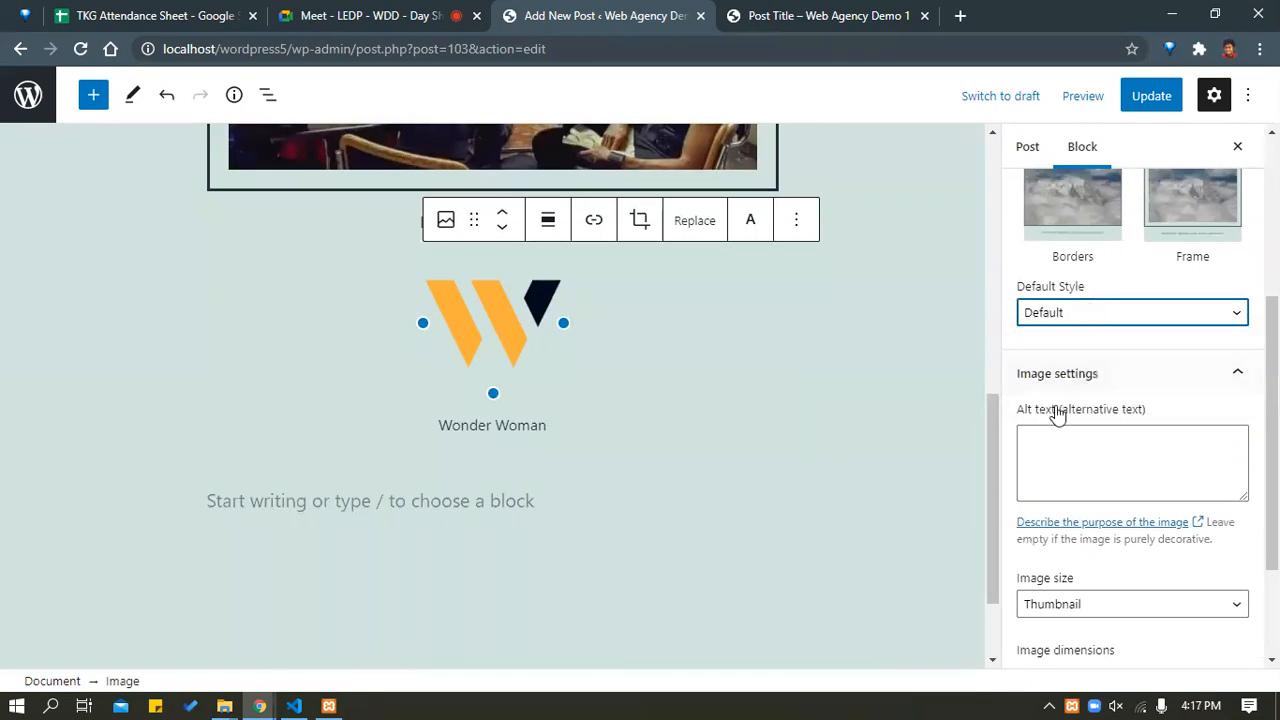
scroll(1057, 411, down, 2)
click(1071, 300)
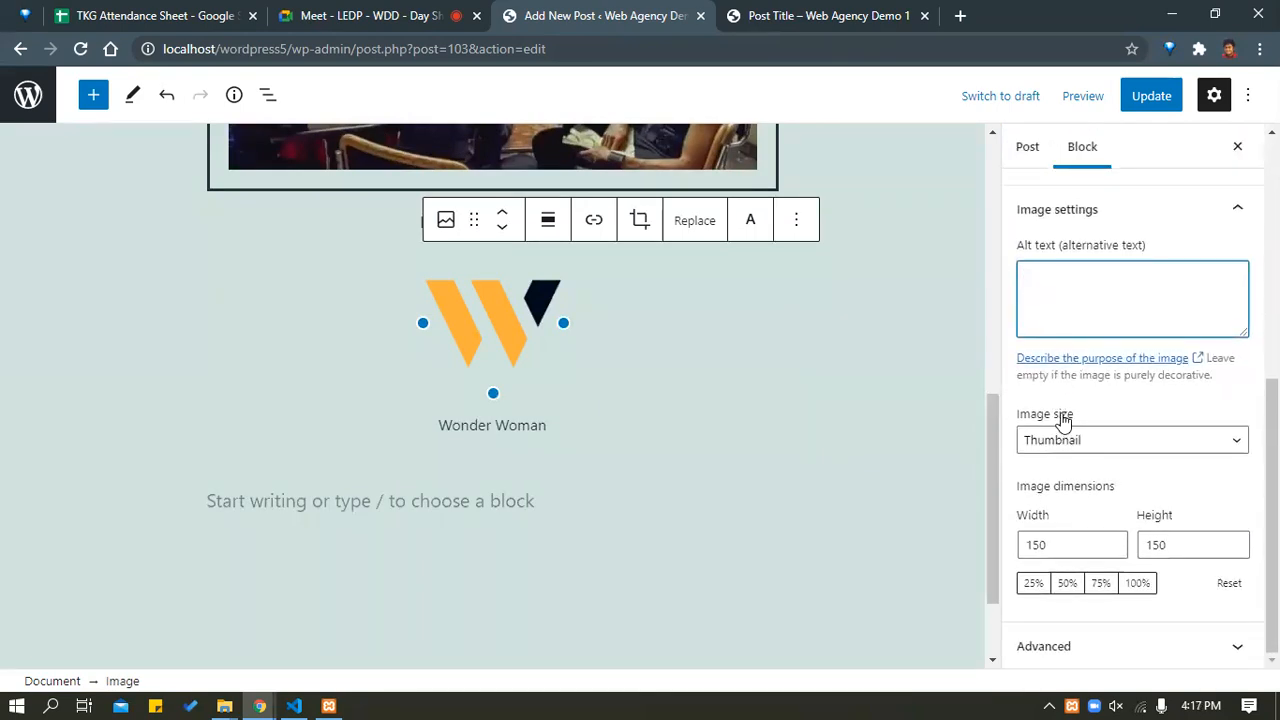
click(1064, 586)
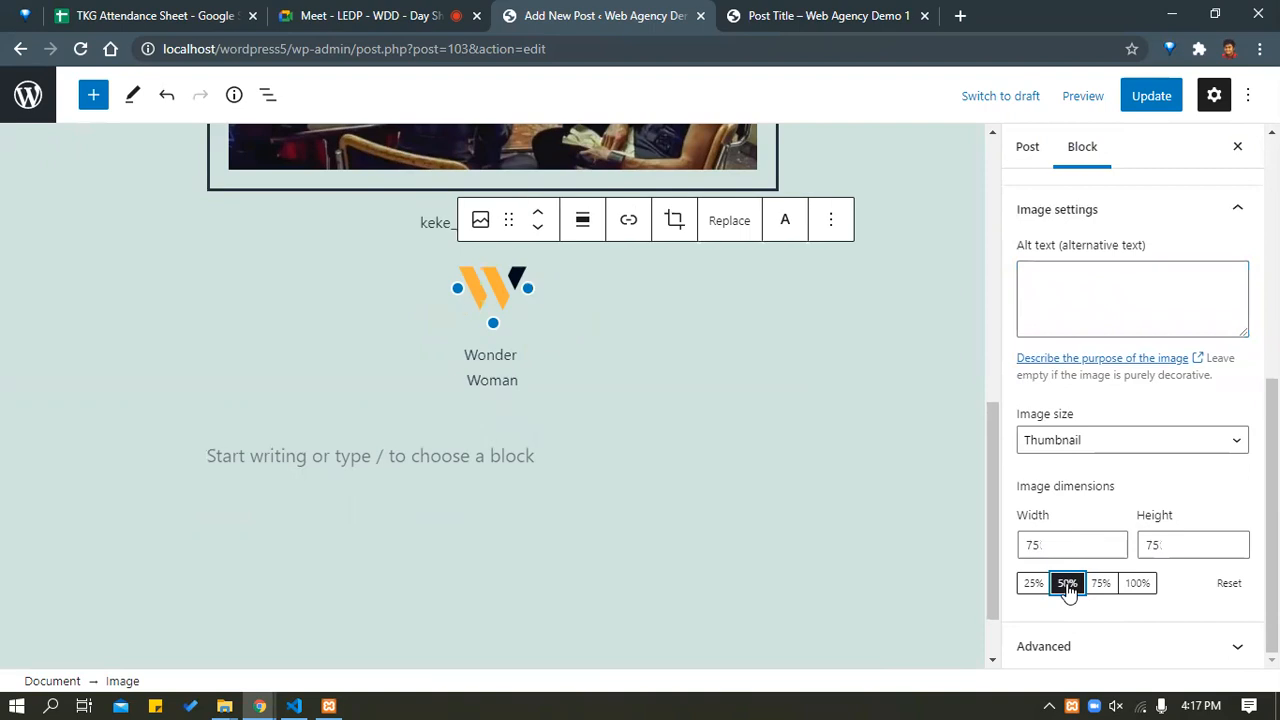
click(1026, 588)
click(1136, 588)
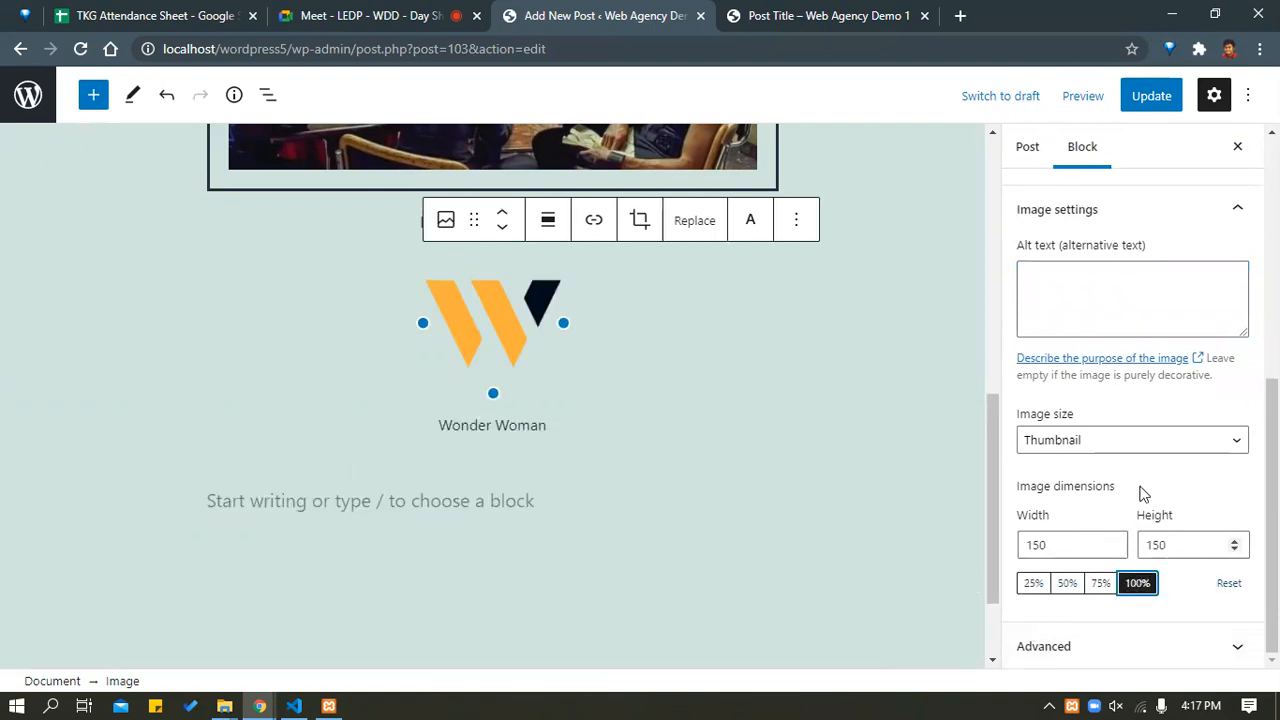
Clear the logo image's additional CSS classes in its advanced settings and update the post.
scroll(1117, 474, up, 5)
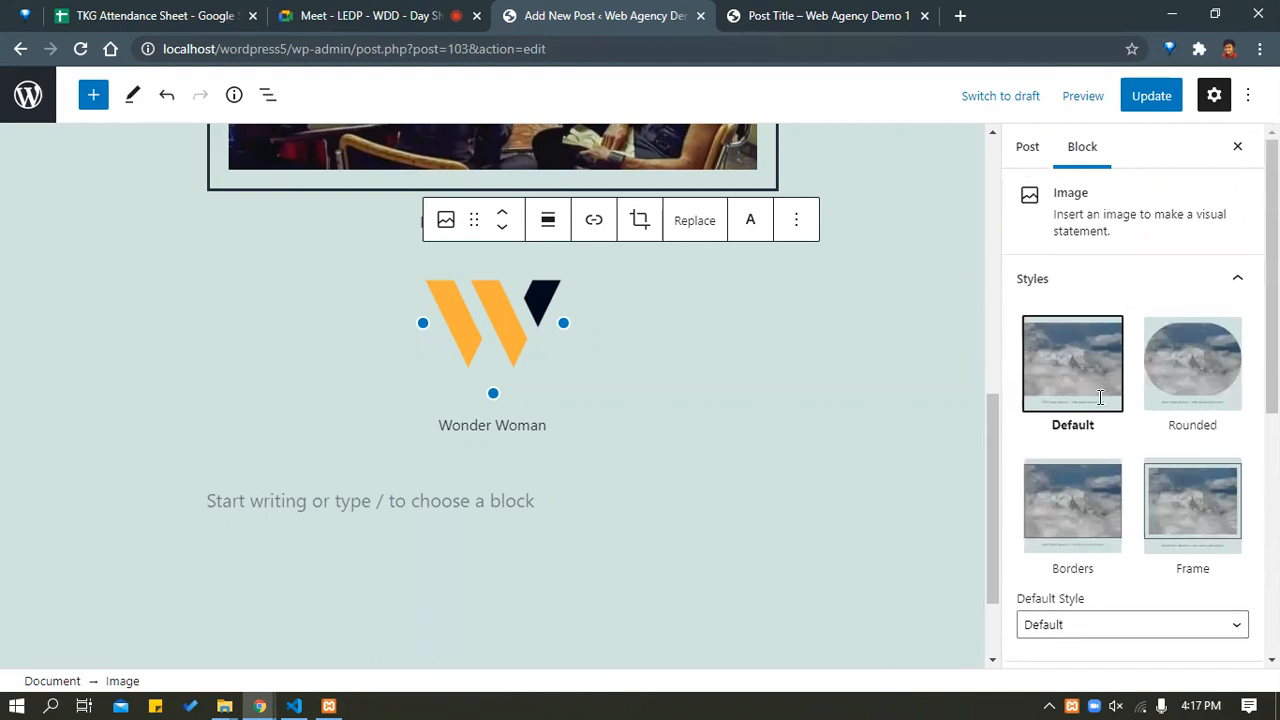
scroll(1100, 397, down, 5)
click(1057, 646)
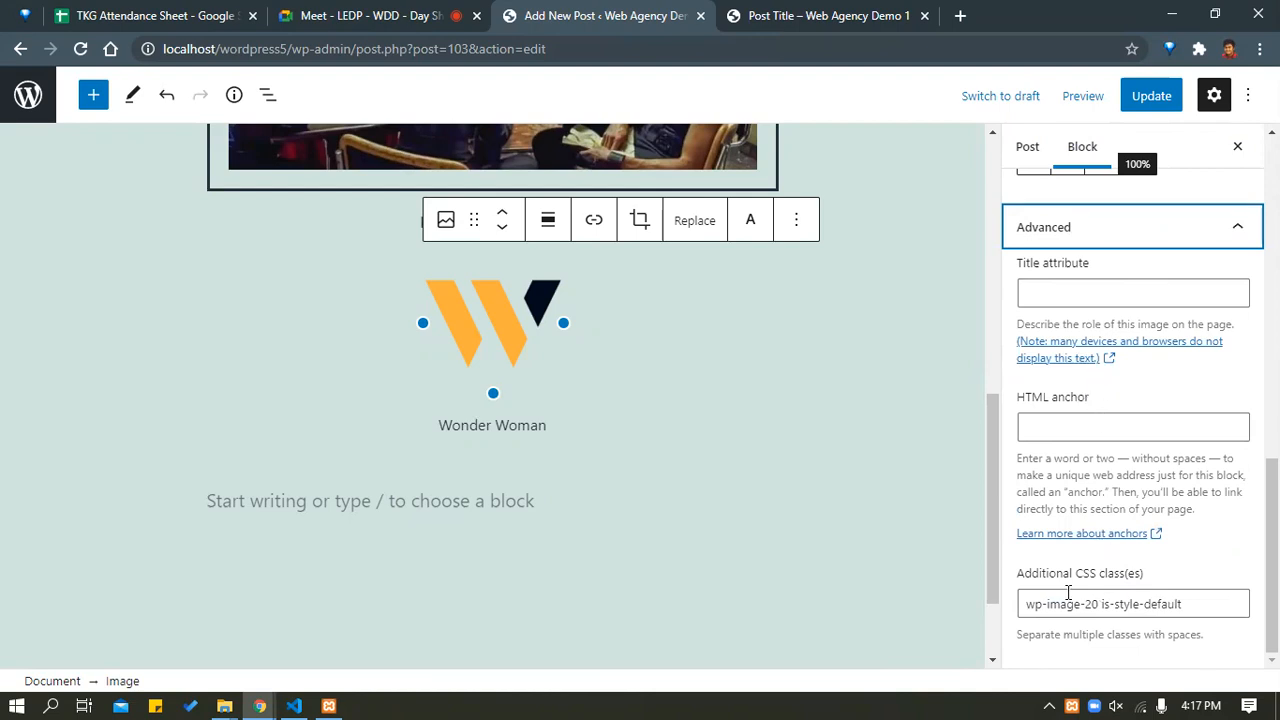
drag(1017, 580, 1163, 580)
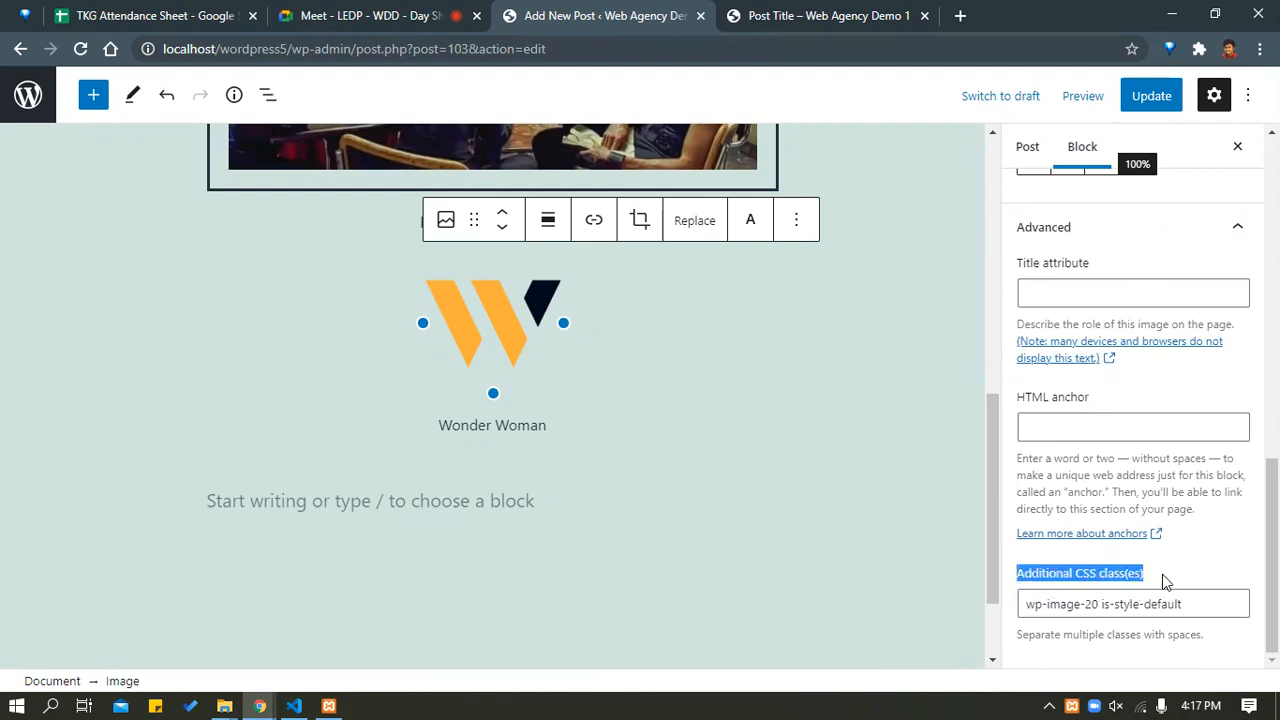
click(1163, 580)
drag(1026, 605, 1002, 617)
key(BackSpace)
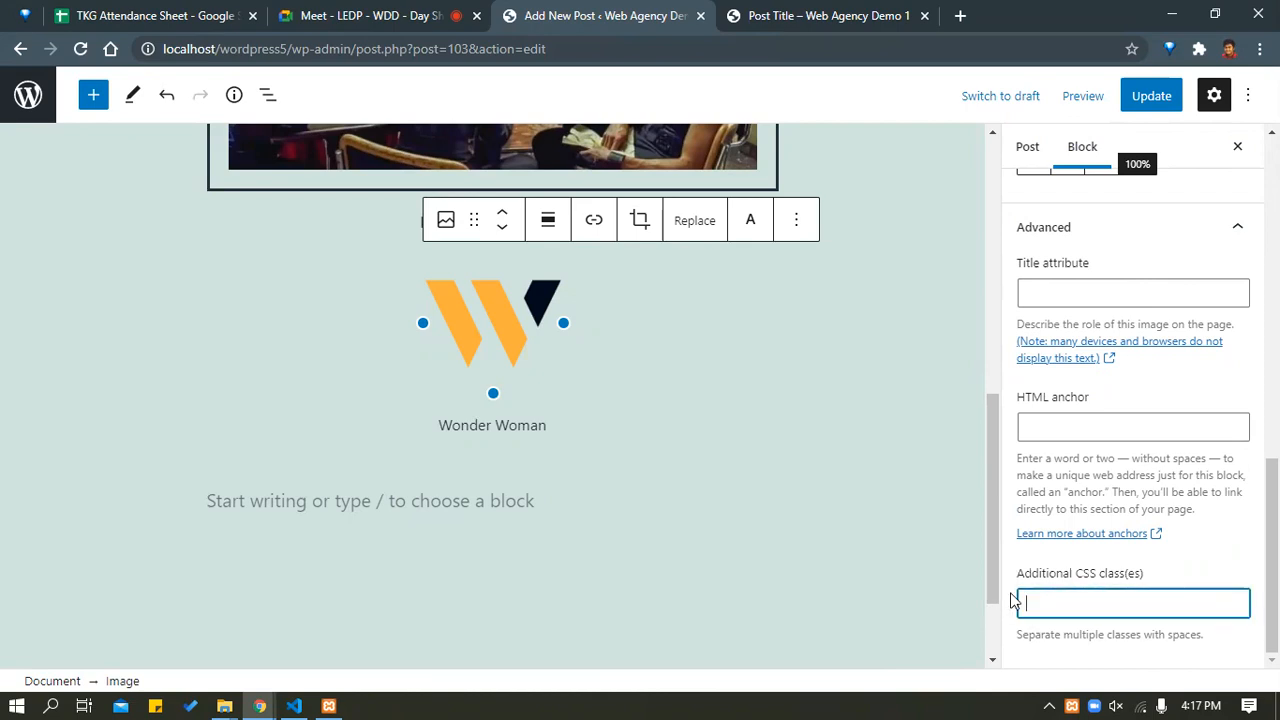
click(1135, 100)
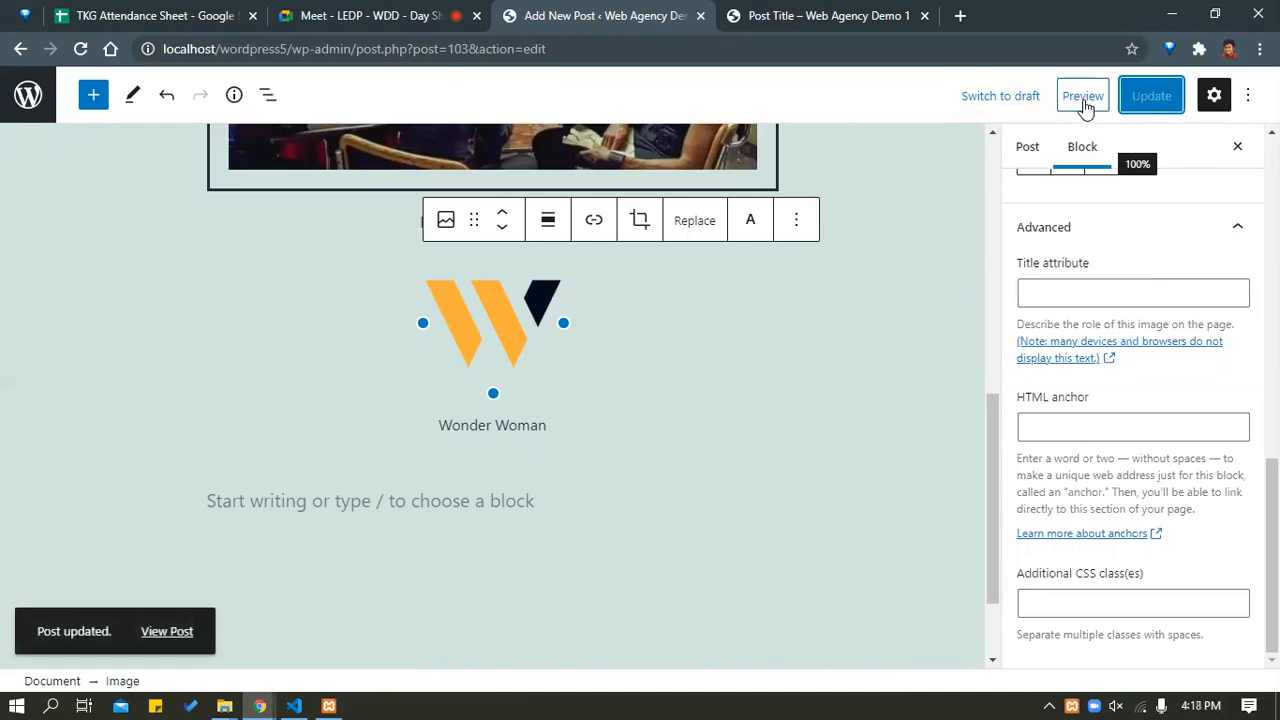
Switch to the Incognito browser window and check the photo, logo and Wonder Woman caption in the published post.
mouse_move(259, 706)
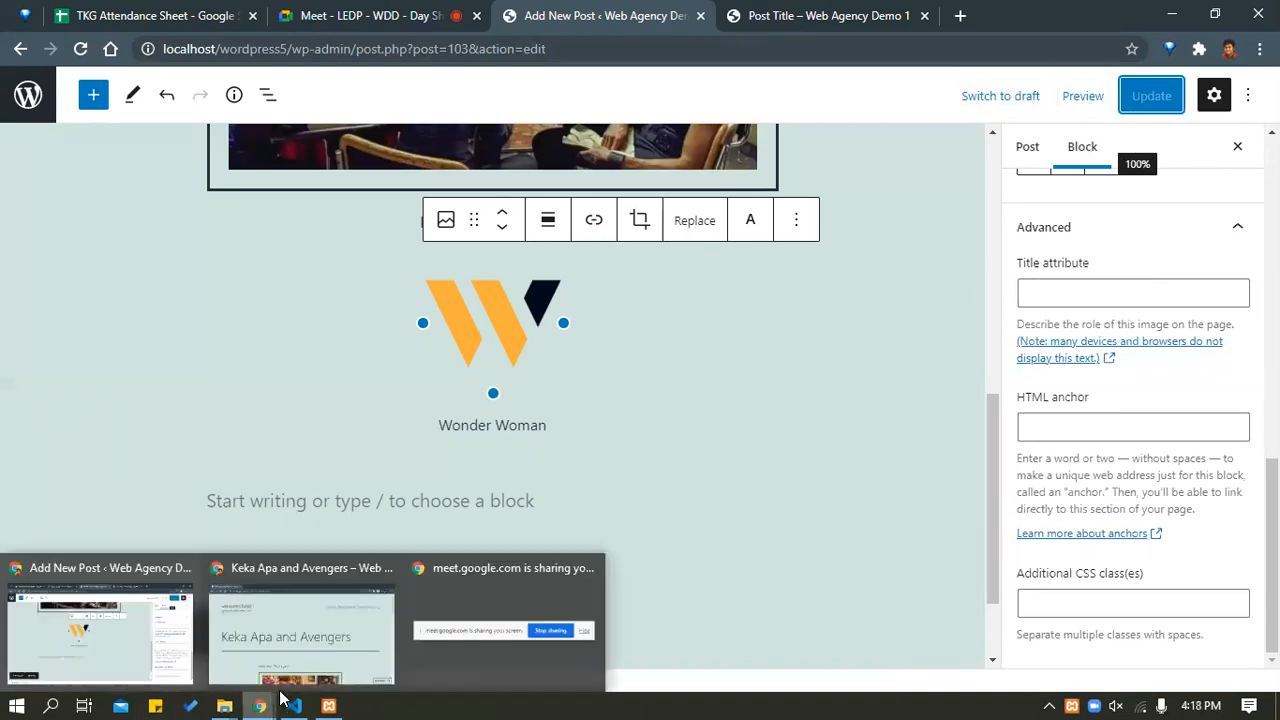
click(360, 636)
scroll(330, 420, down, 15)
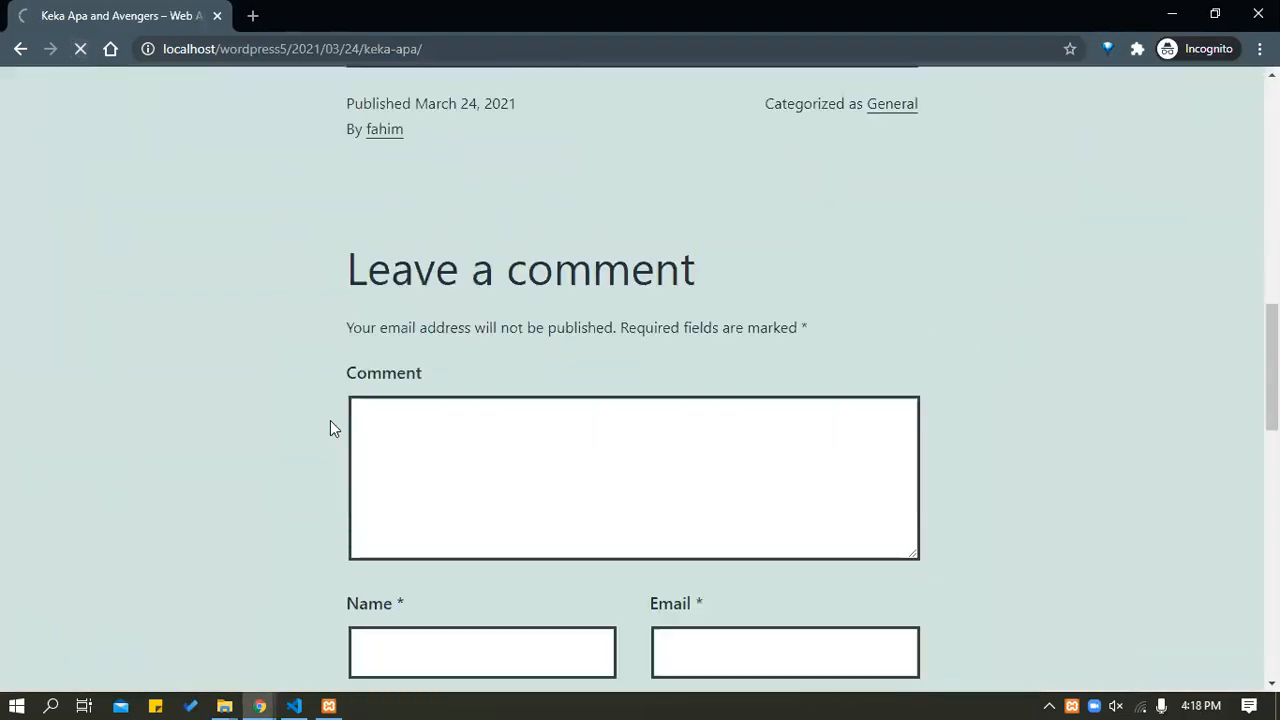
scroll(330, 420, down, 5)
scroll(328, 418, up, 20)
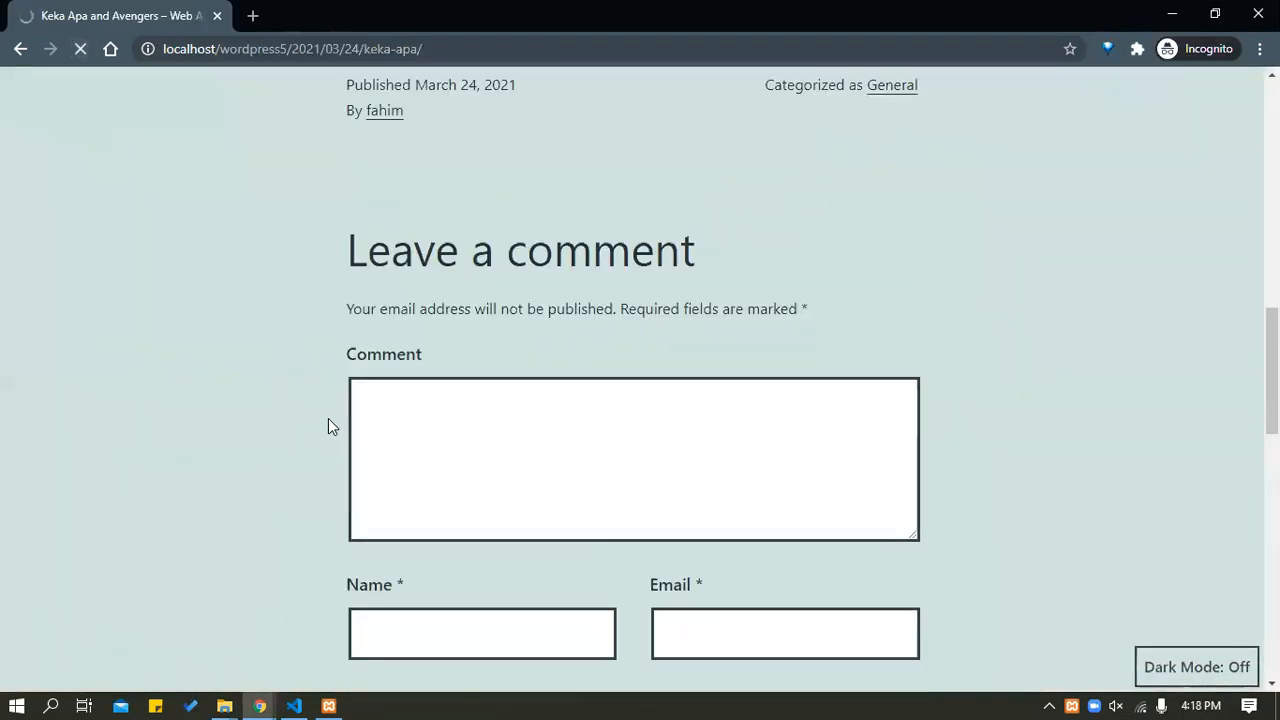
scroll(400, 430, down, 9)
scroll(472, 435, up, 5)
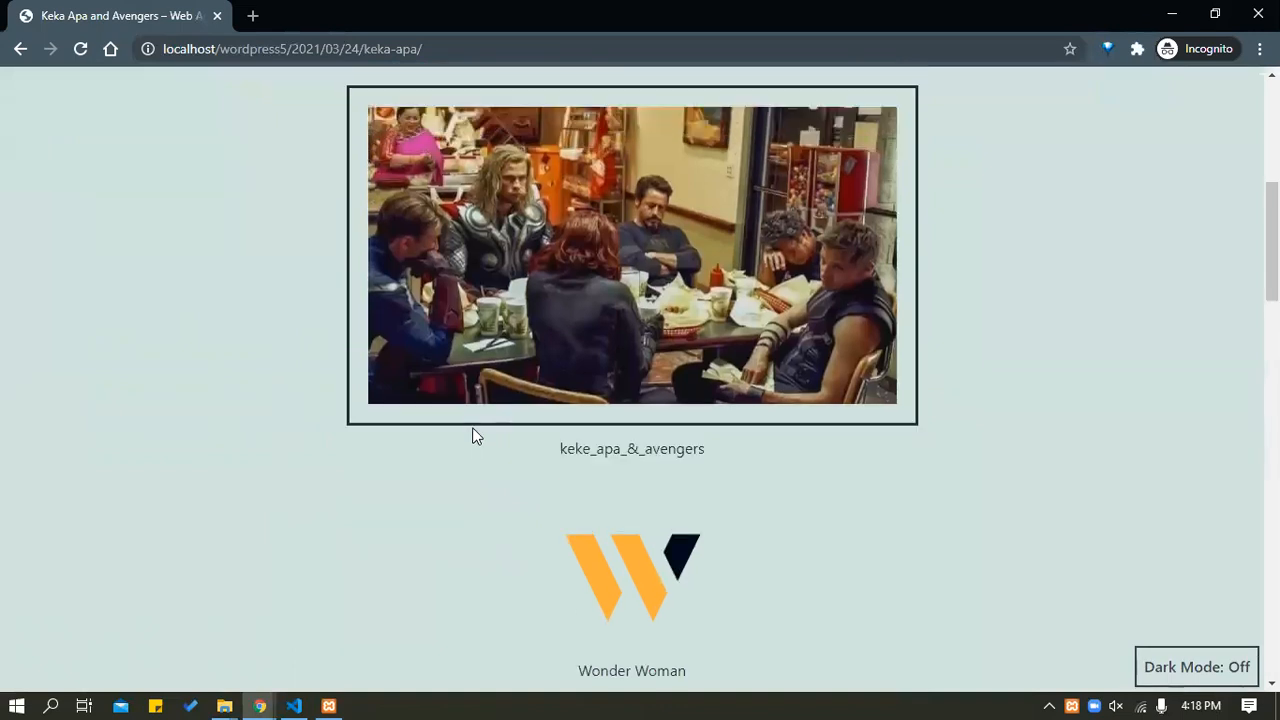
scroll(580, 360, down, 5)
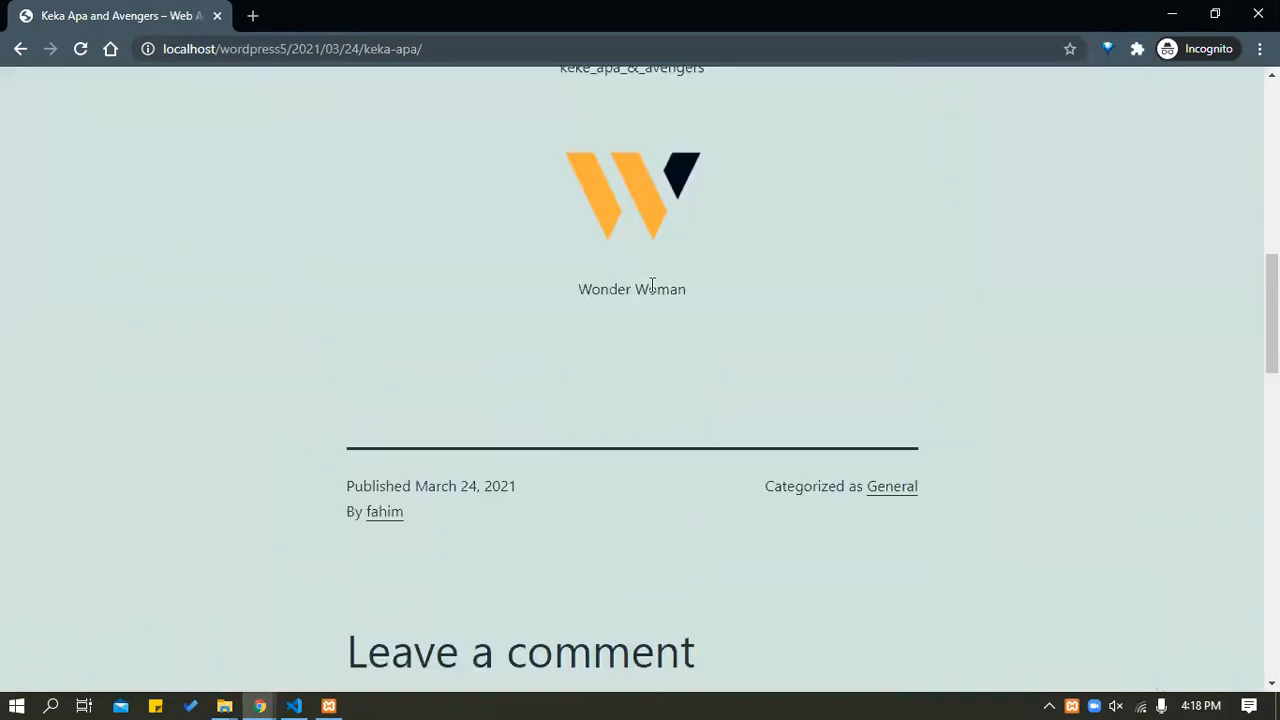
drag(591, 289, 670, 289)
scroll(691, 294, up, 2)
scroll(742, 358, up, 2)
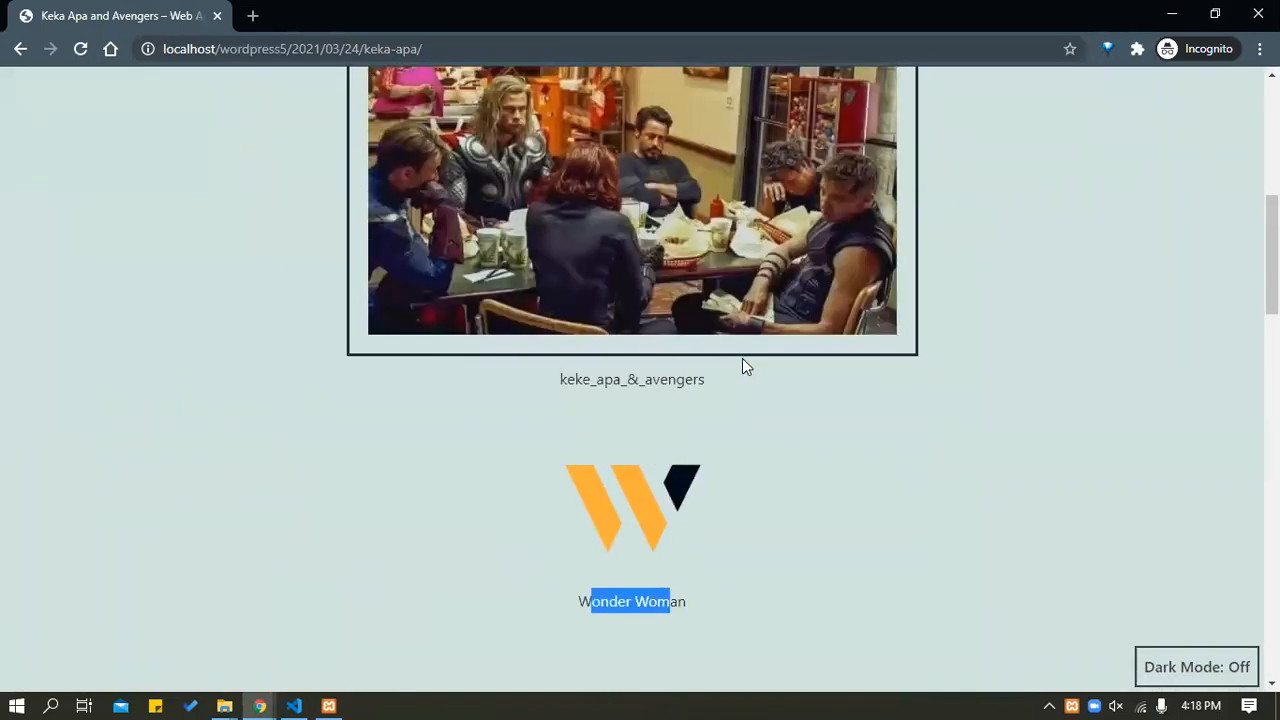
Inspect the published post in the developer tools' device view and check its menu and content in the mobile layout.
right_click(932, 466)
click(982, 455)
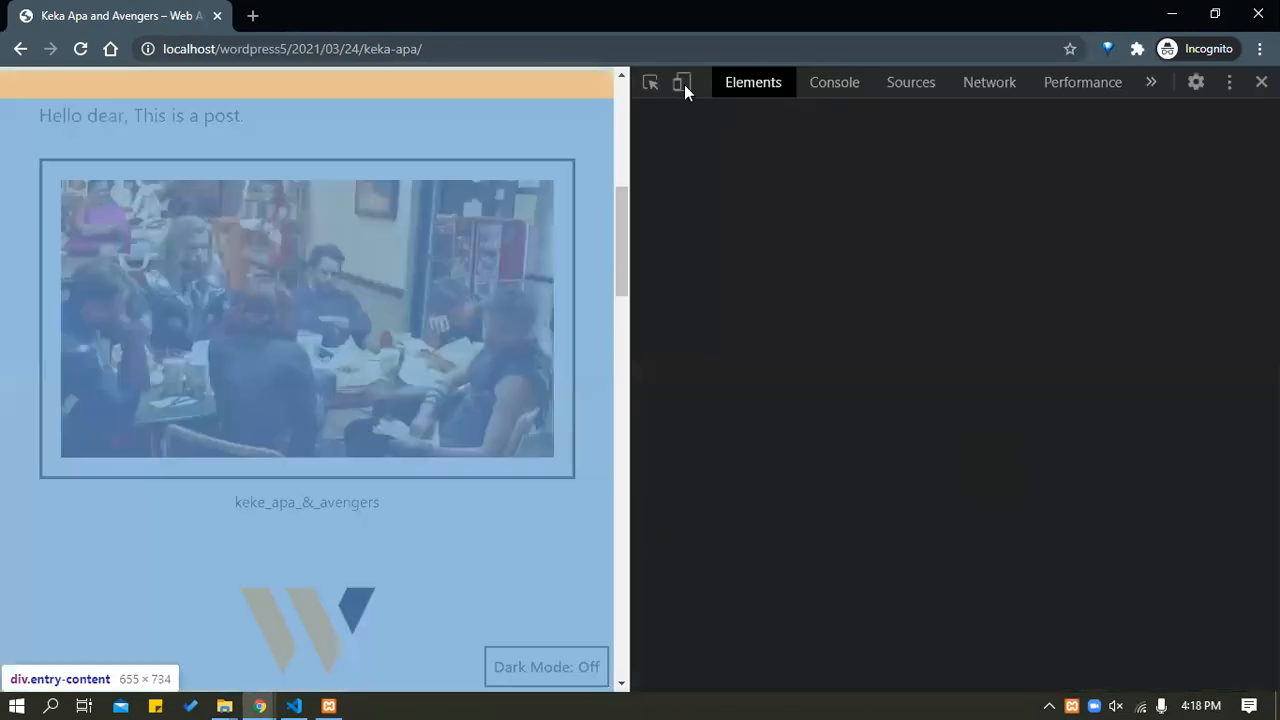
click(682, 84)
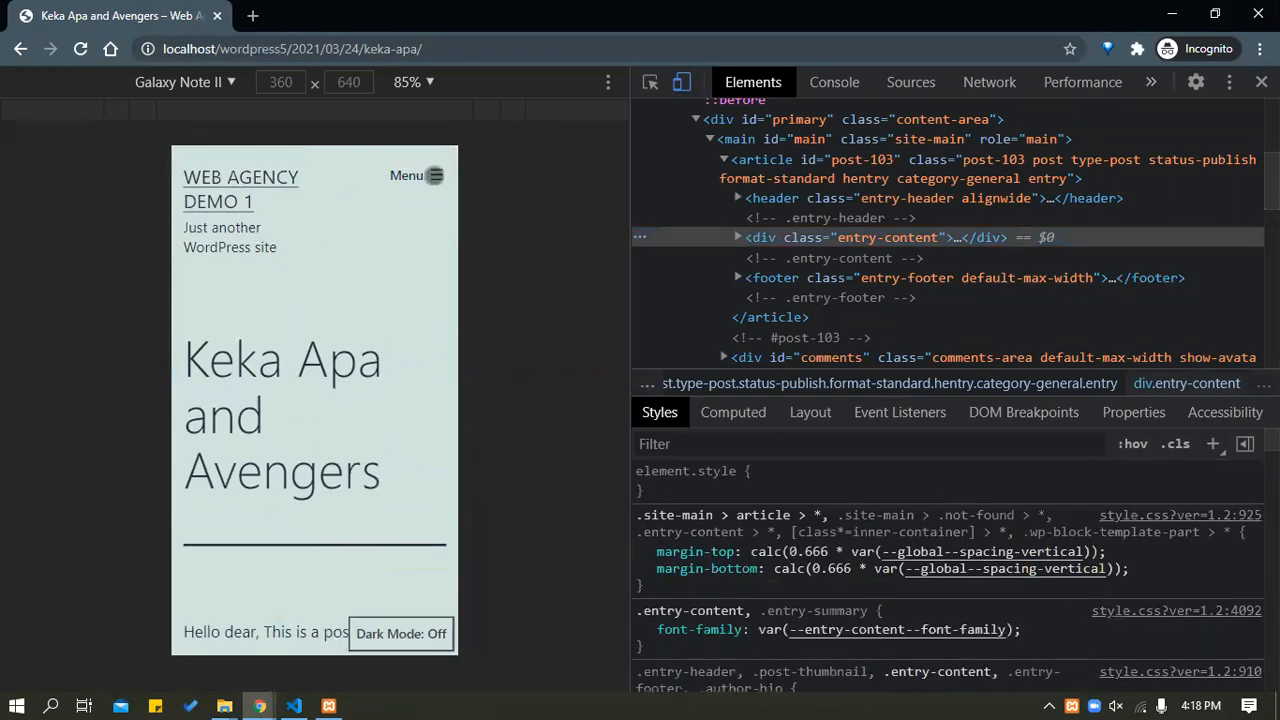
click(433, 175)
click(436, 176)
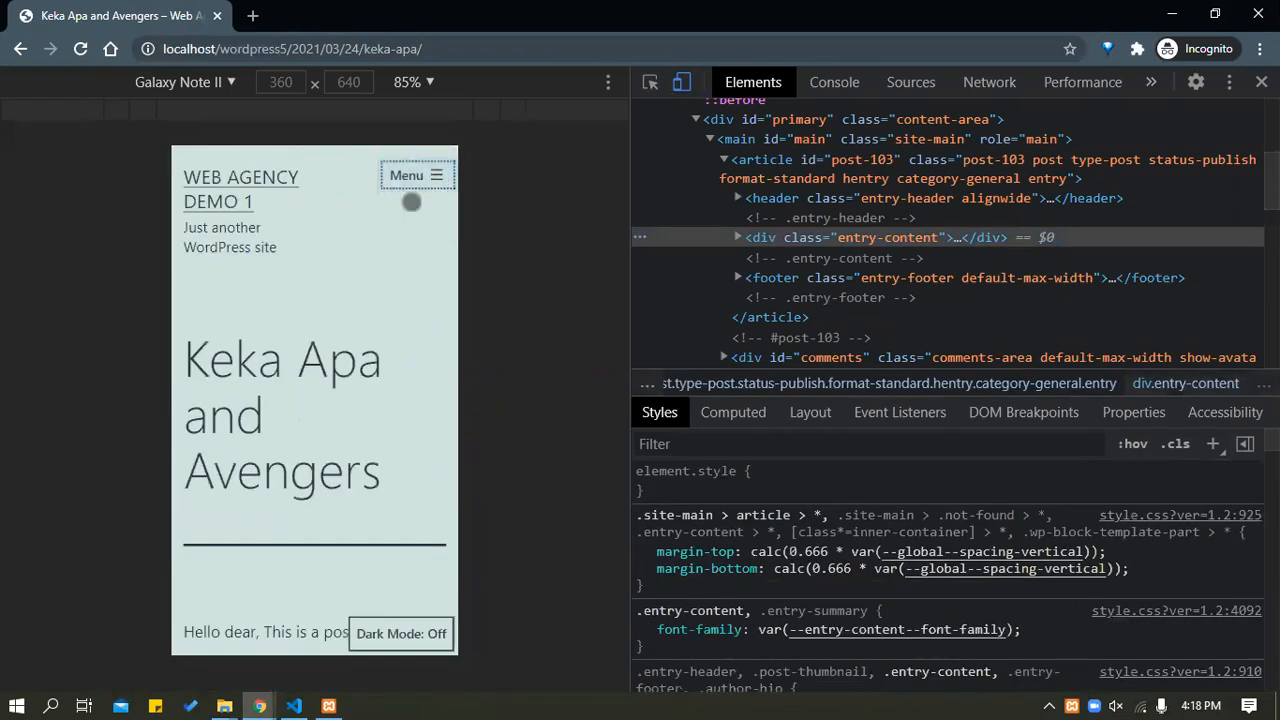
scroll(240, 273, down, 5)
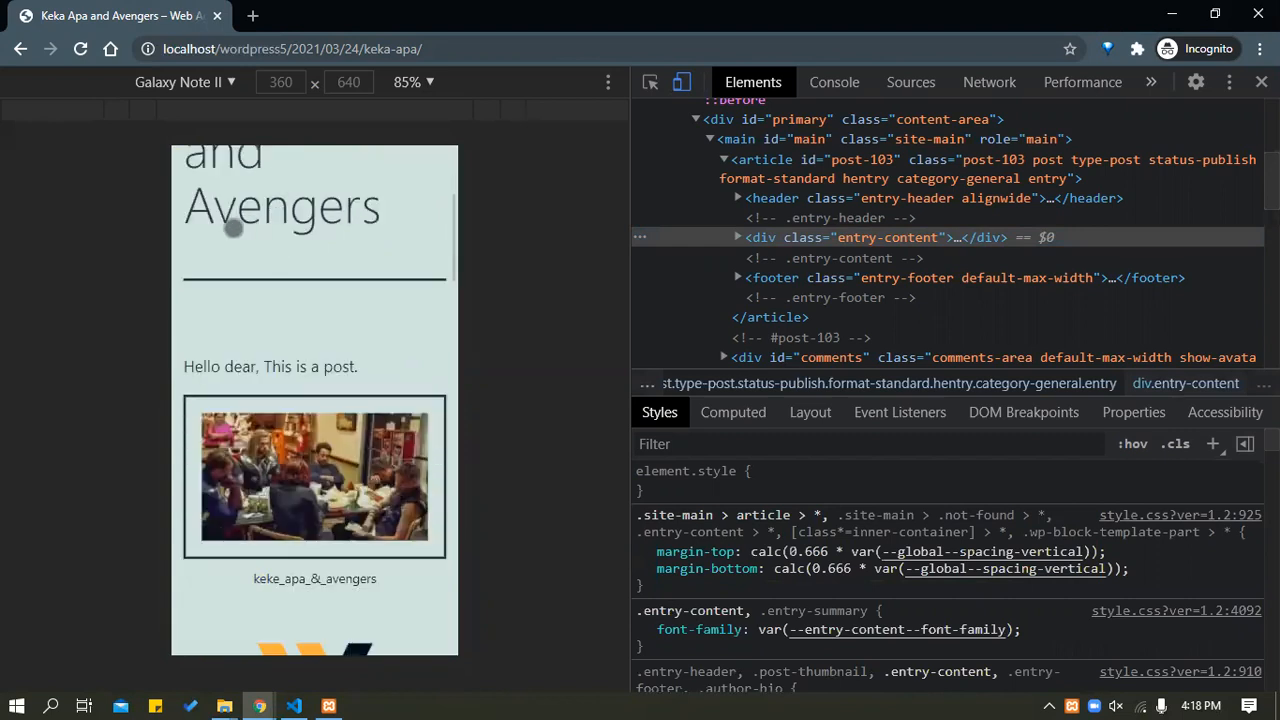
Examine the published post's mobile layout through the images, comment form, widgets and footer, and check the header menu.
scroll(290, 300, down, 4)
scroll(261, 246, up, 2)
scroll(261, 246, up, 2)
scroll(343, 306, down, 10)
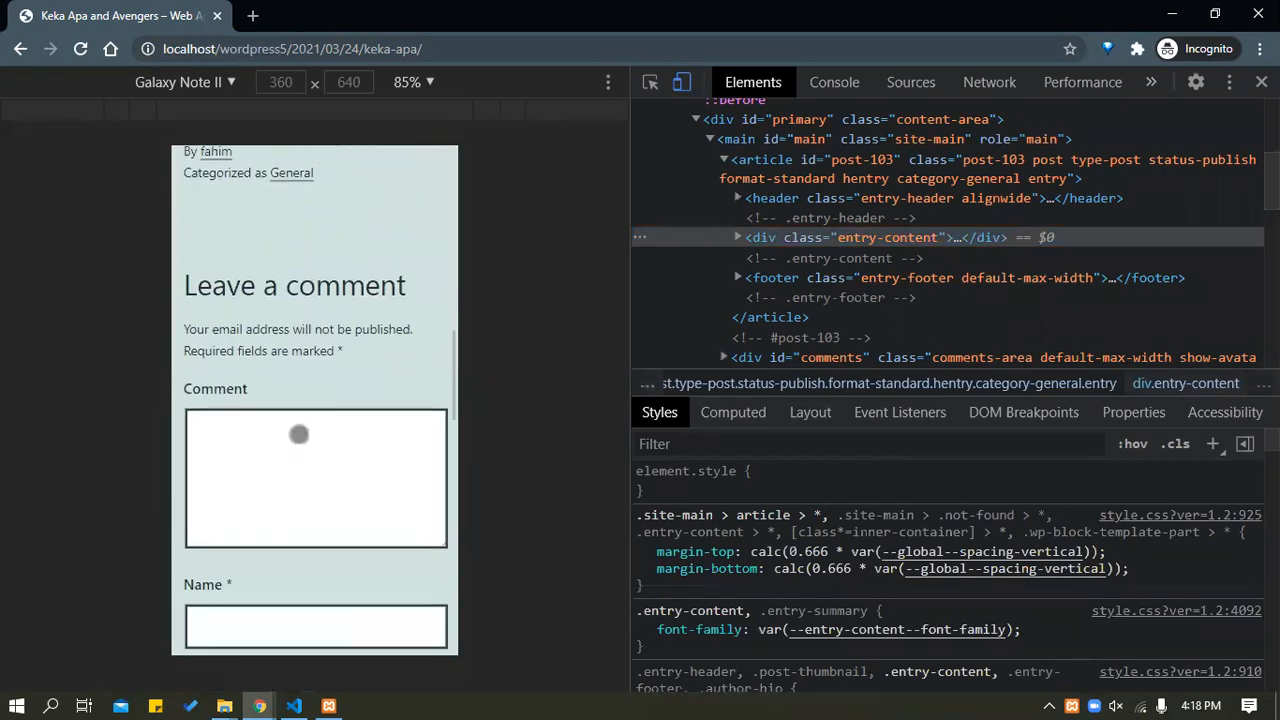
scroll(295, 417, down, 3)
scroll(303, 403, up, 6)
scroll(323, 290, down, 3)
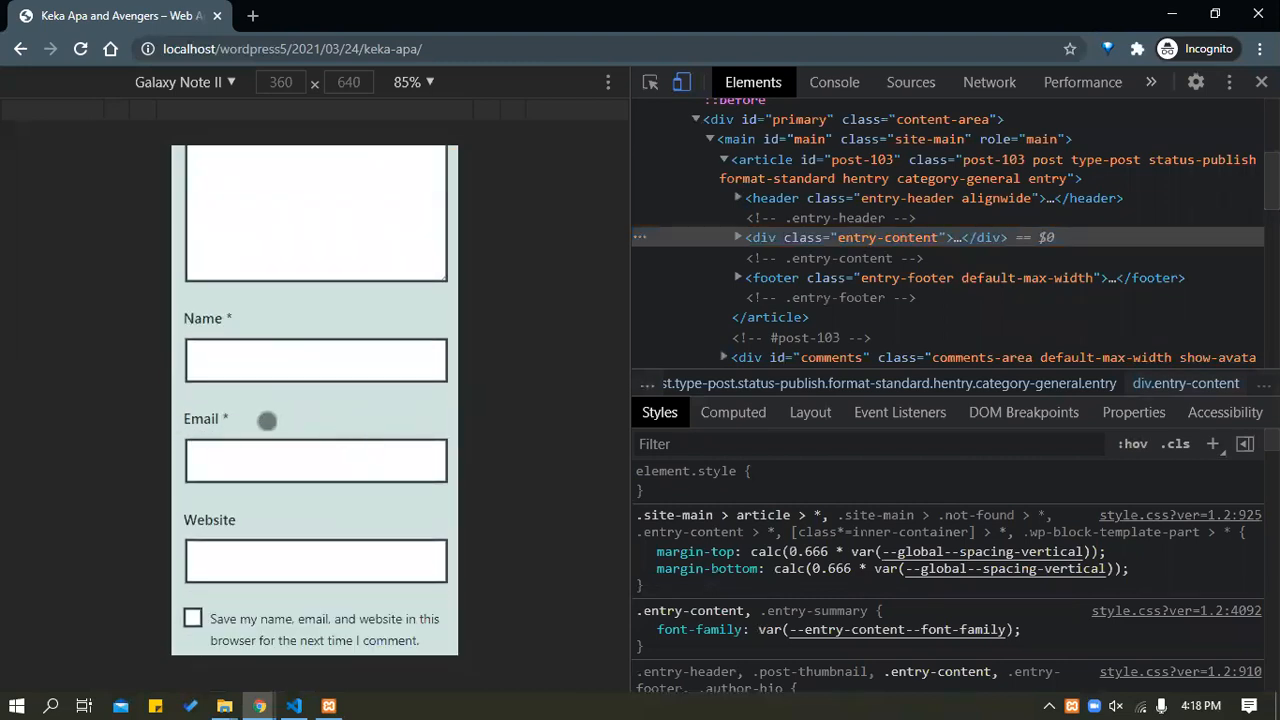
scroll(266, 419, down, 3)
scroll(268, 421, down, 3)
scroll(346, 440, down, 6)
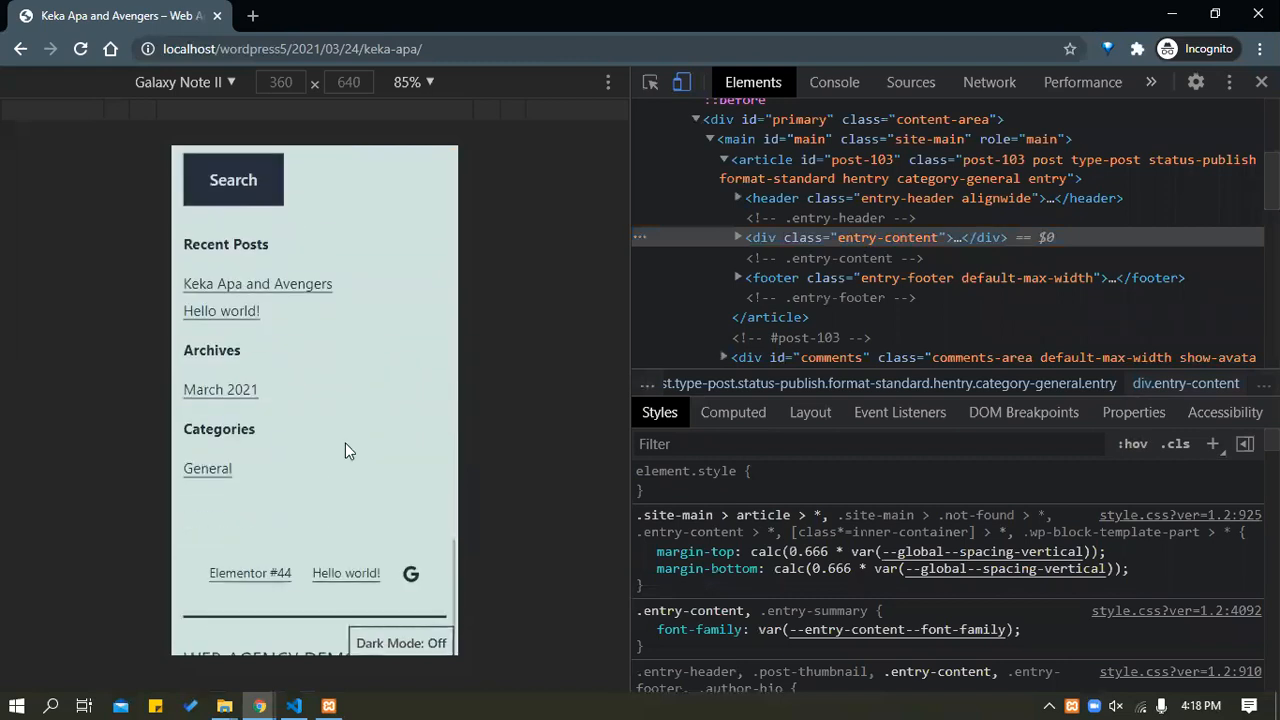
scroll(346, 462, up, 15)
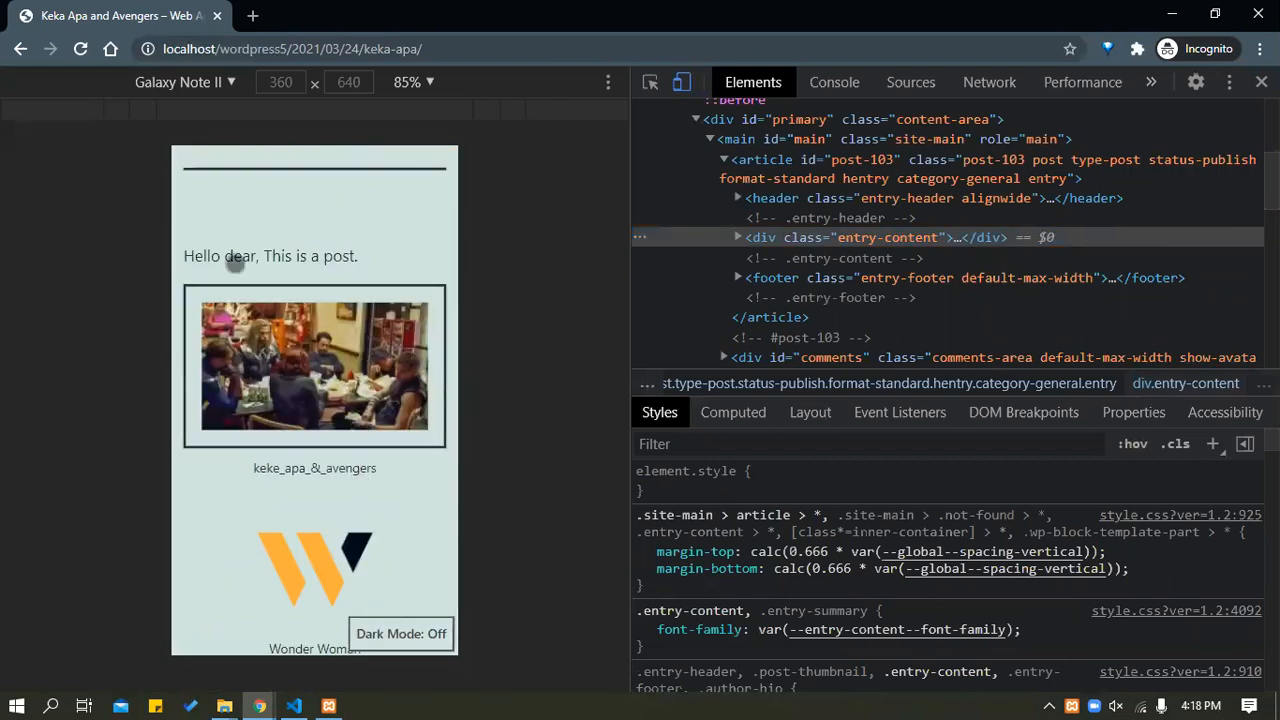
scroll(300, 287, up, 4)
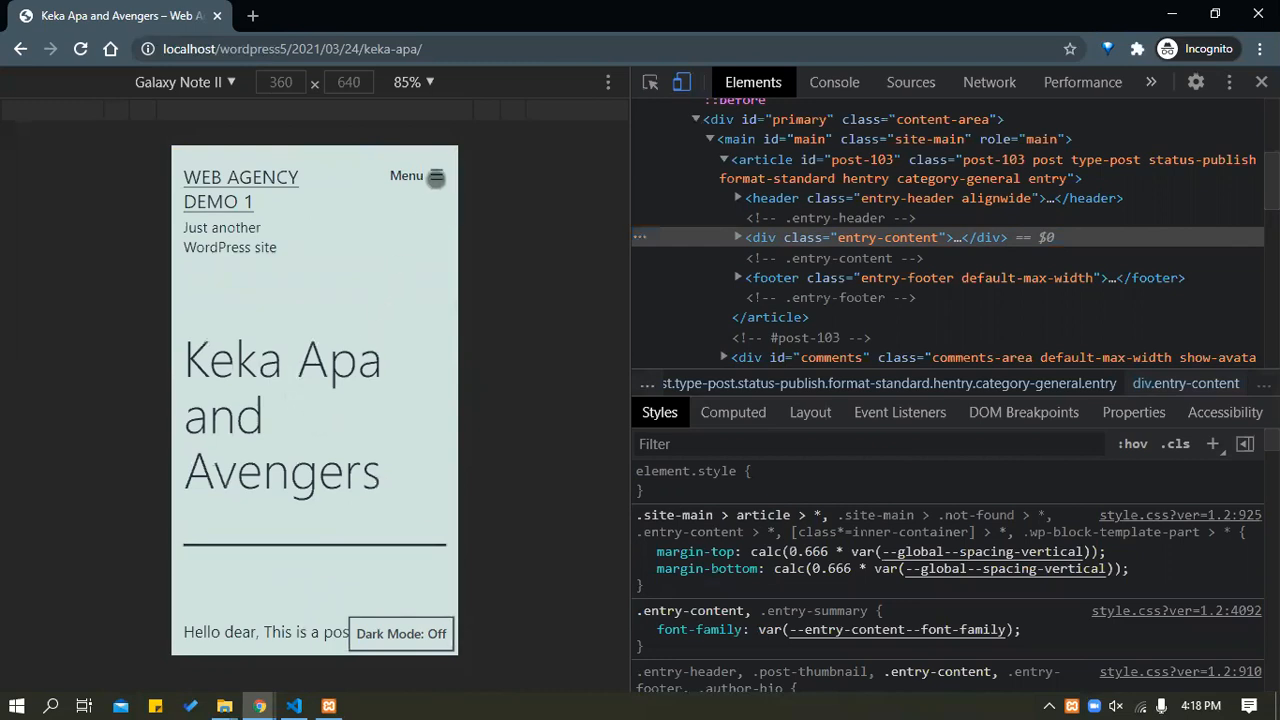
click(434, 180)
click(432, 180)
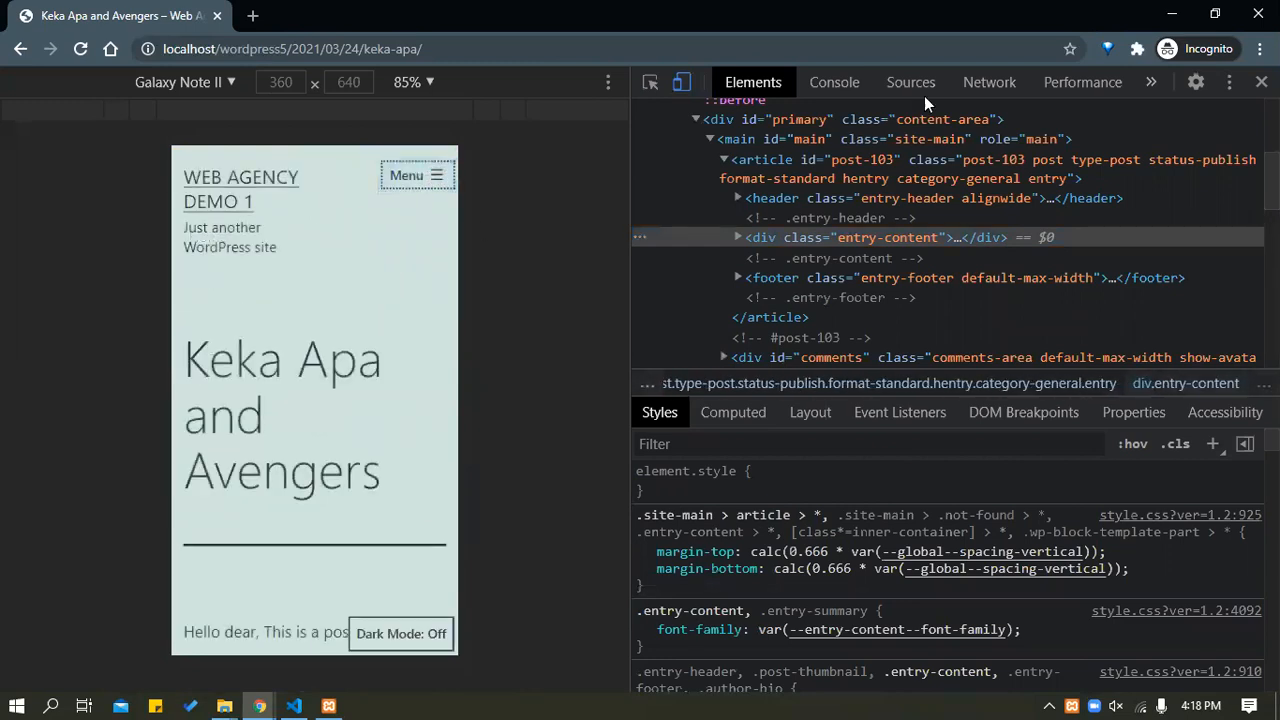
Close the developer tools and check the photo, logo and Wonder Woman caption in the desktop layout.
click(1261, 82)
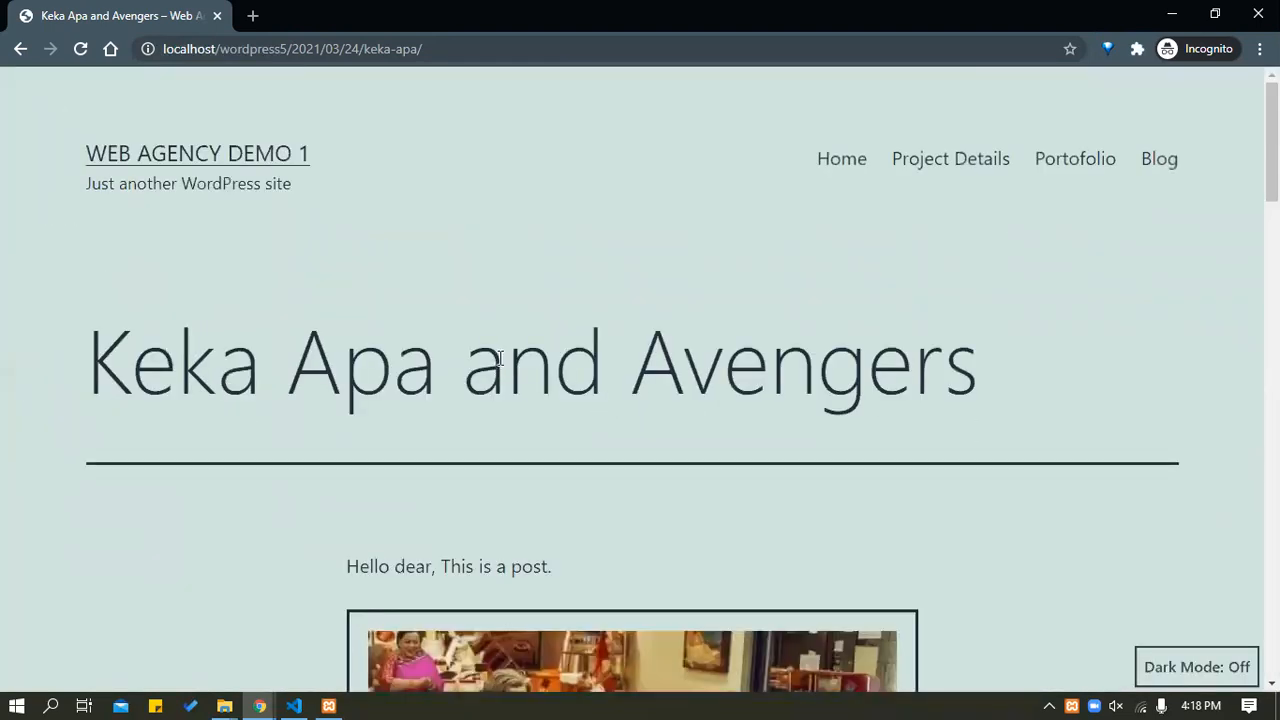
scroll(500, 358, down, 5)
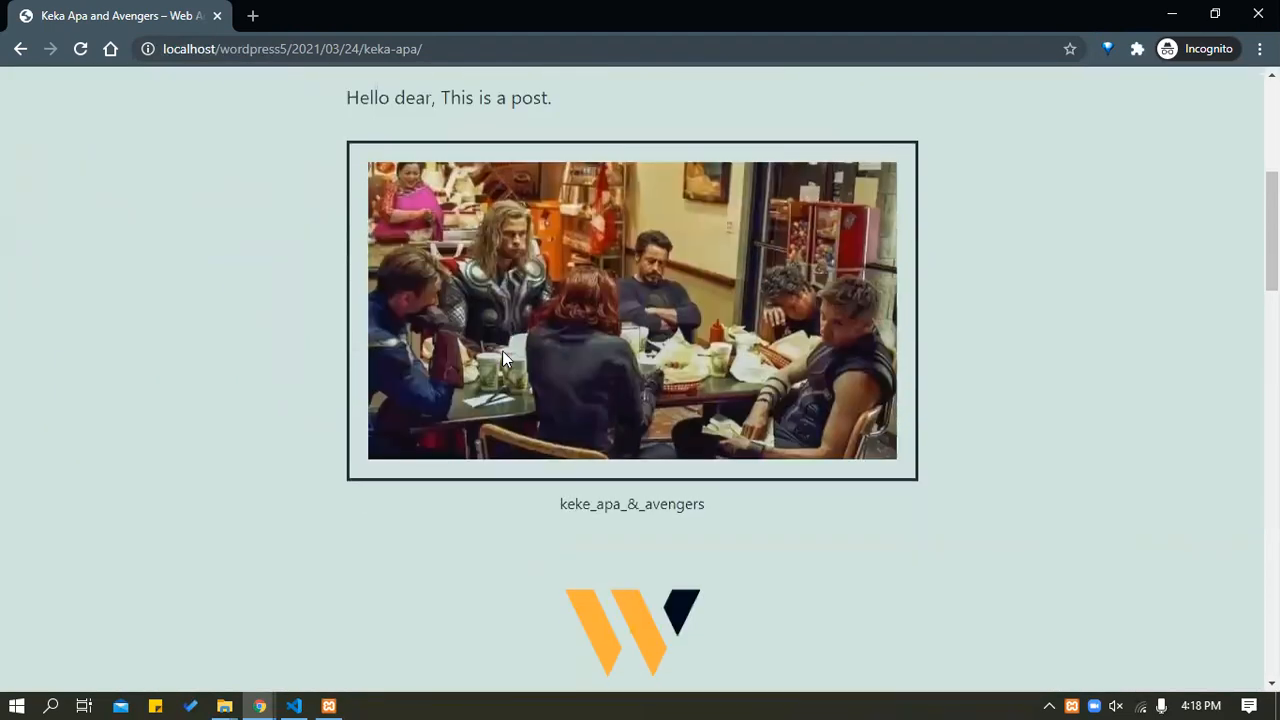
scroll(502, 358, down, 3)
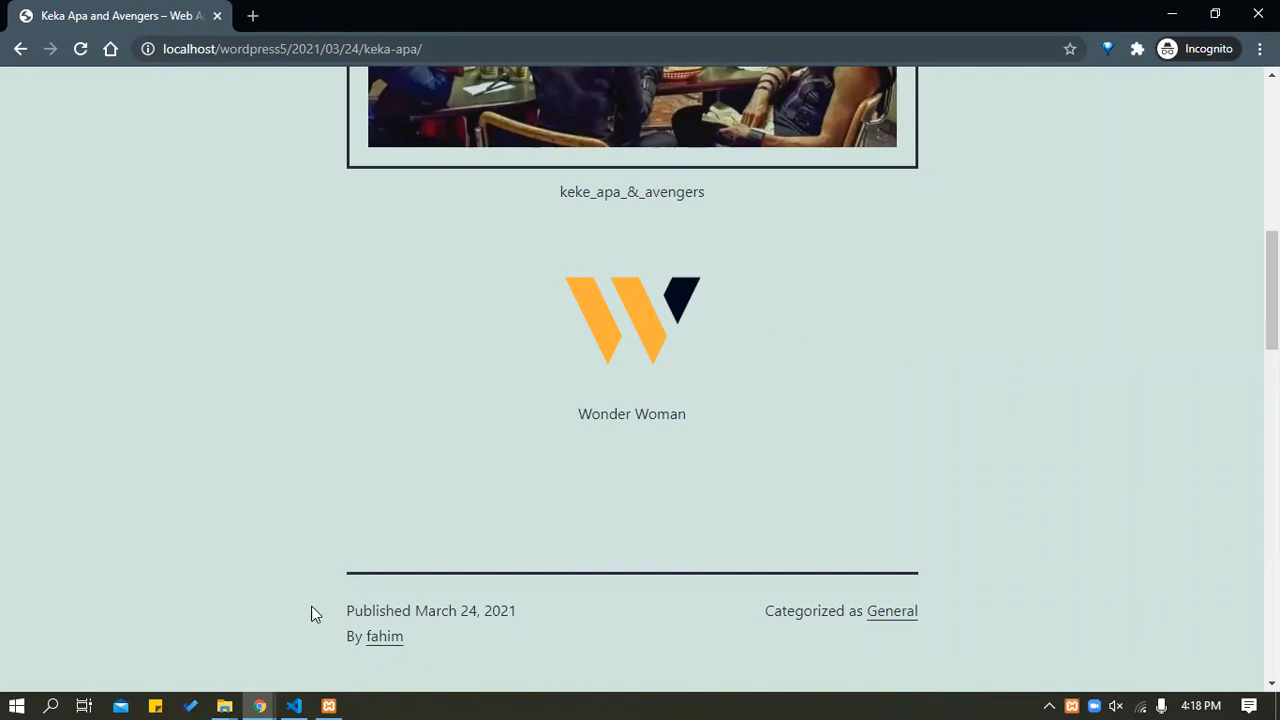
Return to the post editor window and place the cursor in the logo image's additional CSS classes field.
mouse_move(259, 706)
click(114, 594)
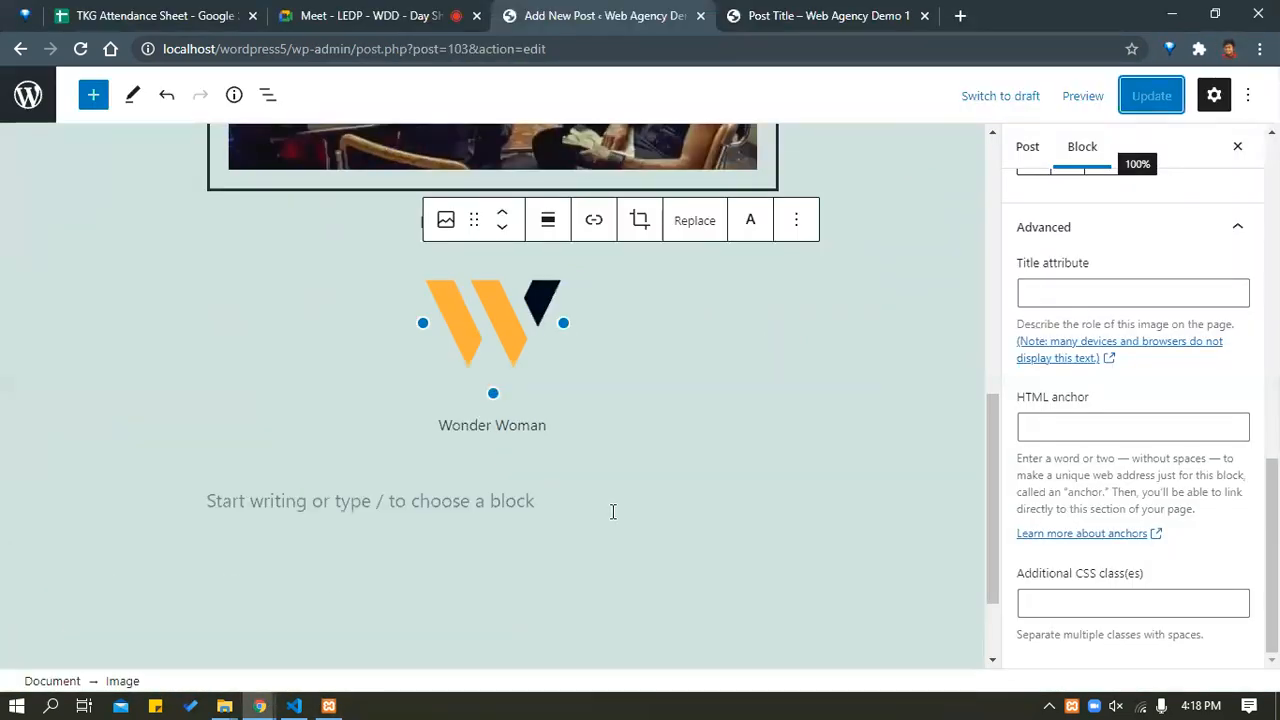
click(1049, 592)
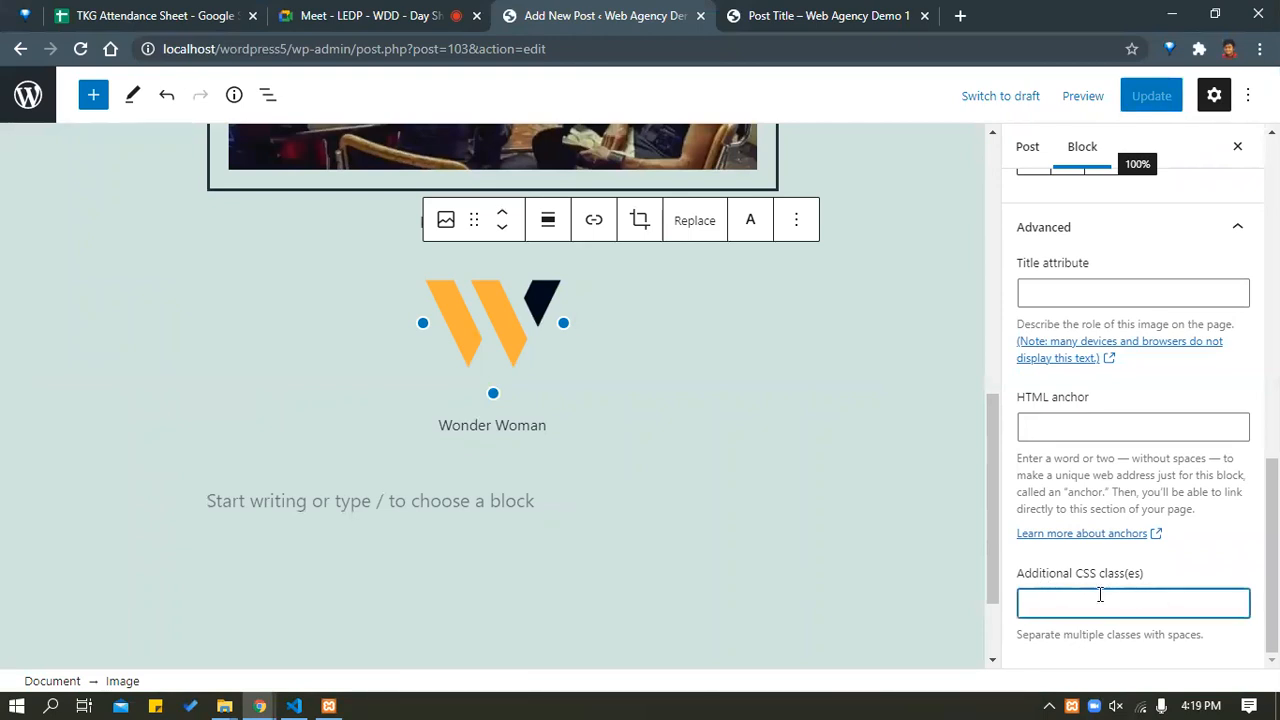
Try the logo image with no alignment and with left alignment, and restore its center alignment.
click(470, 327)
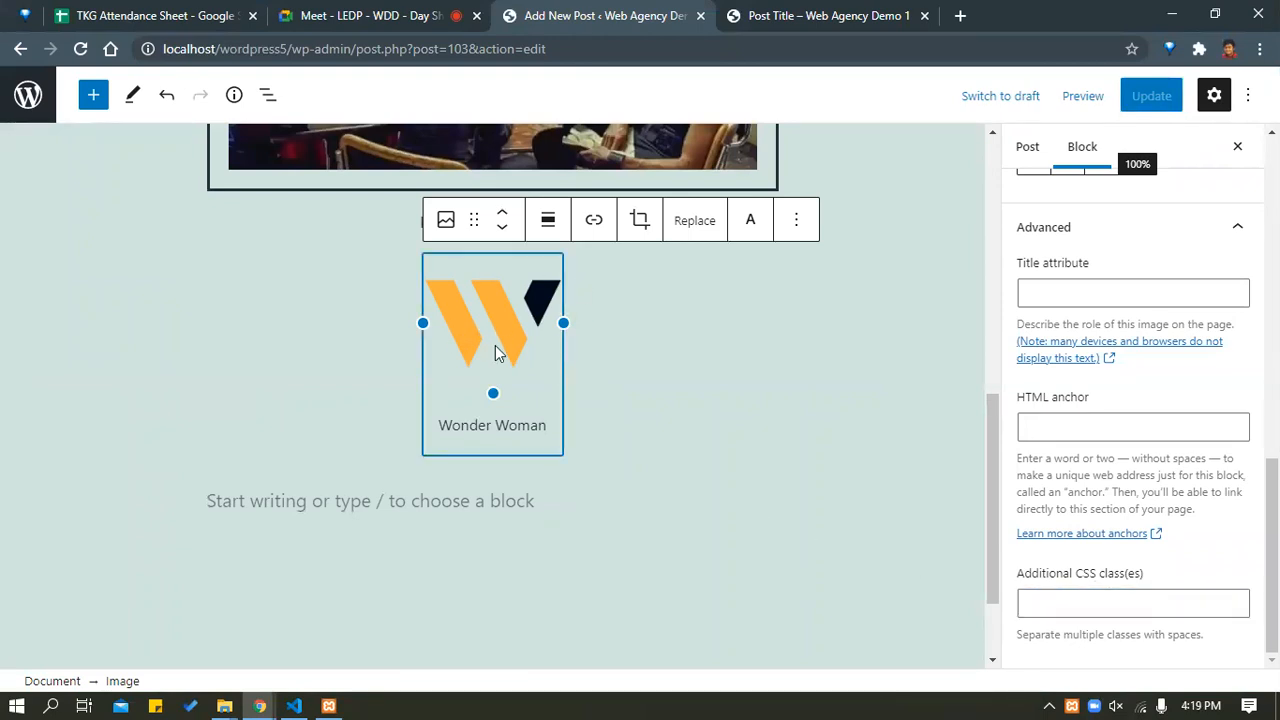
click(549, 226)
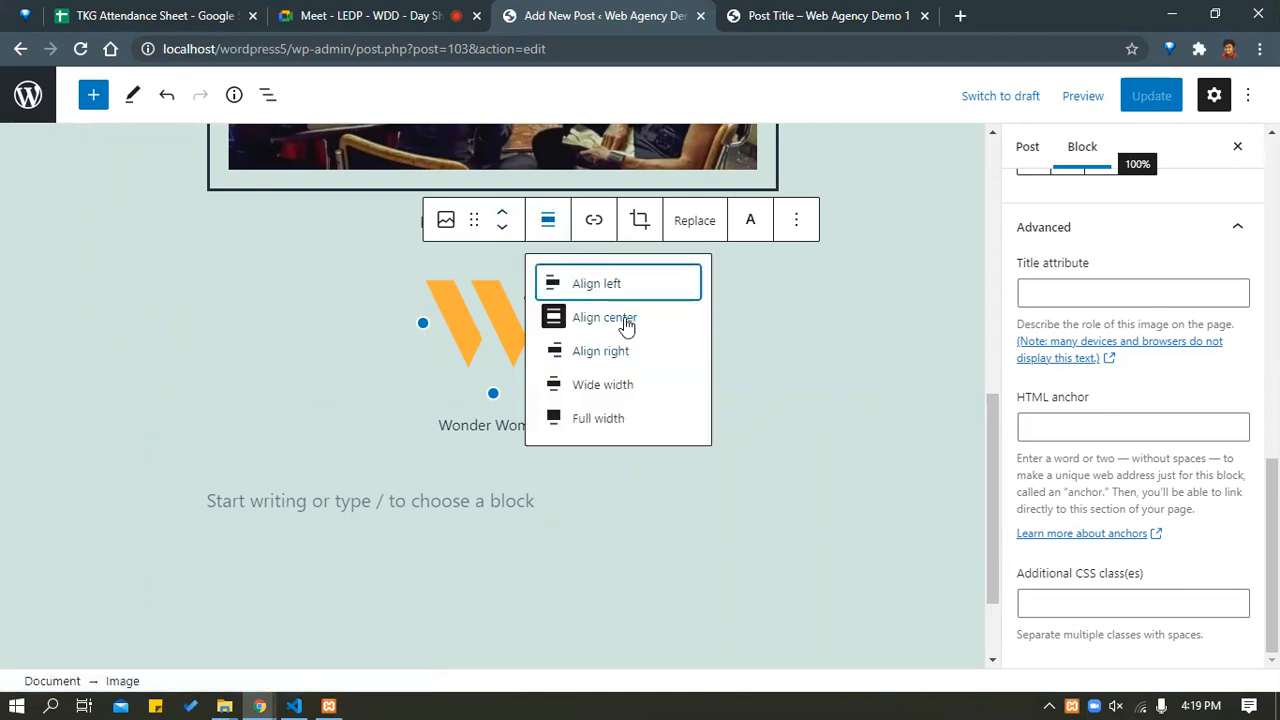
click(567, 319)
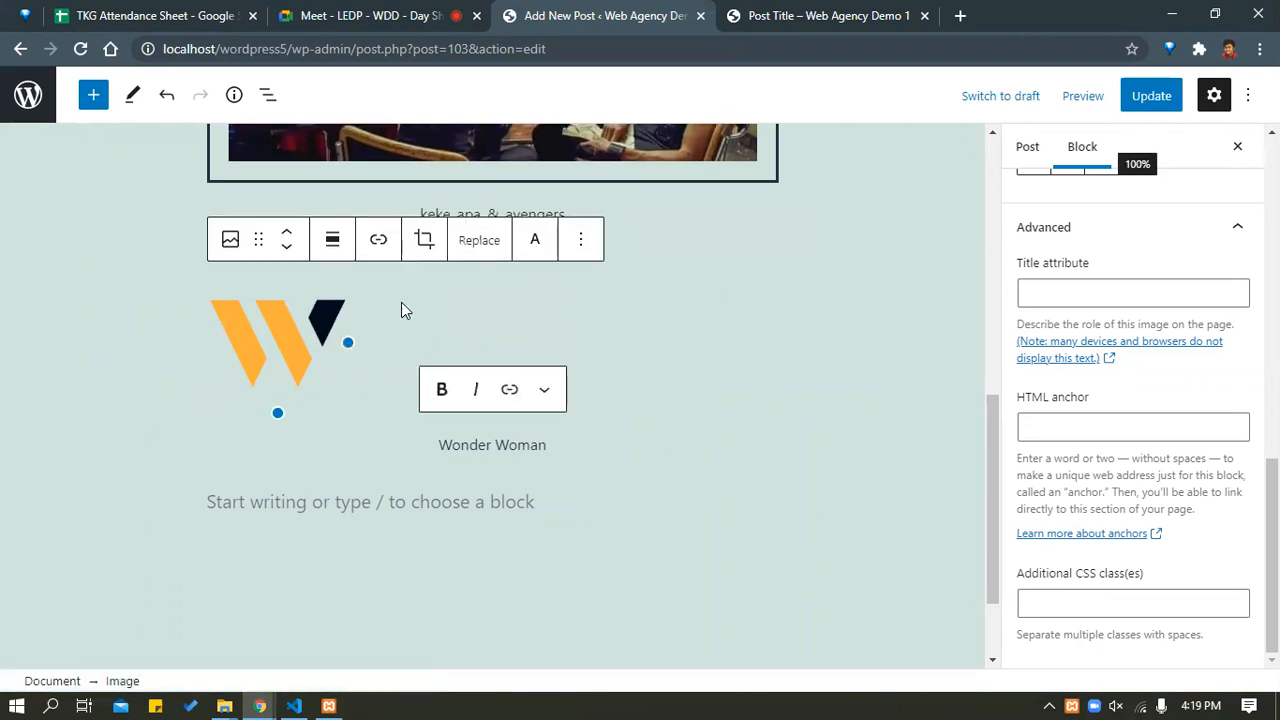
click(335, 241)
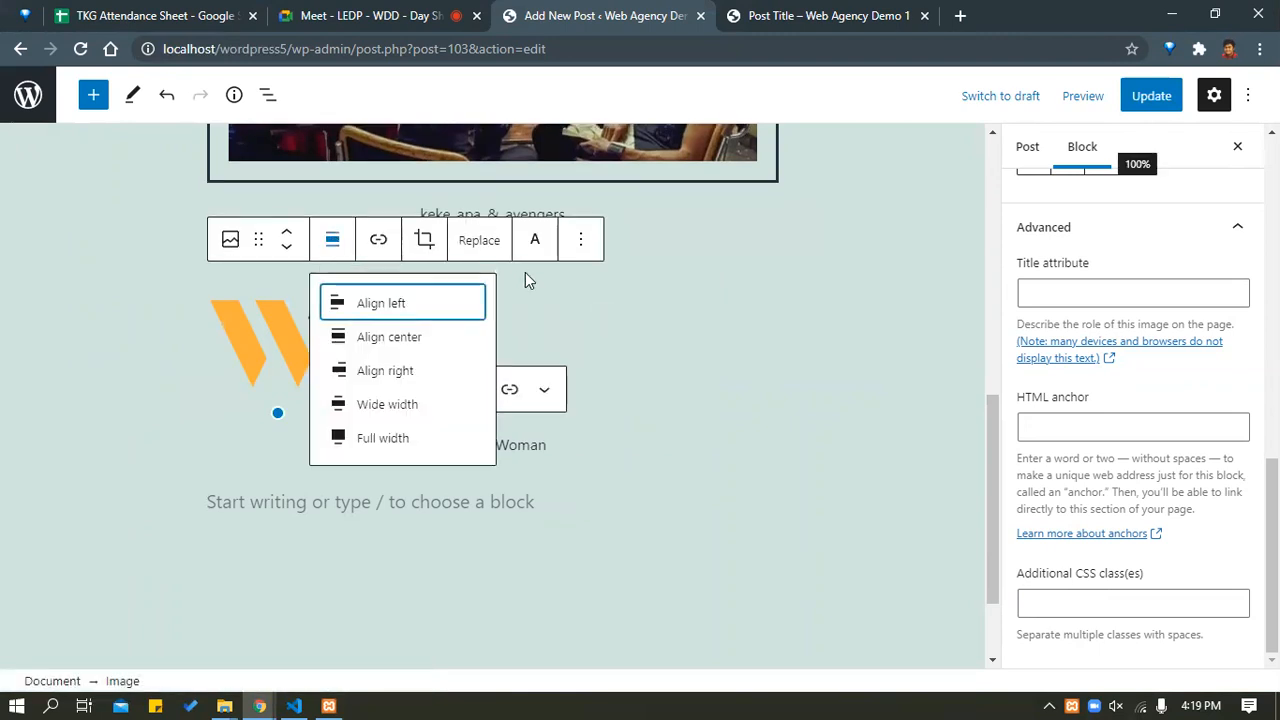
click(396, 303)
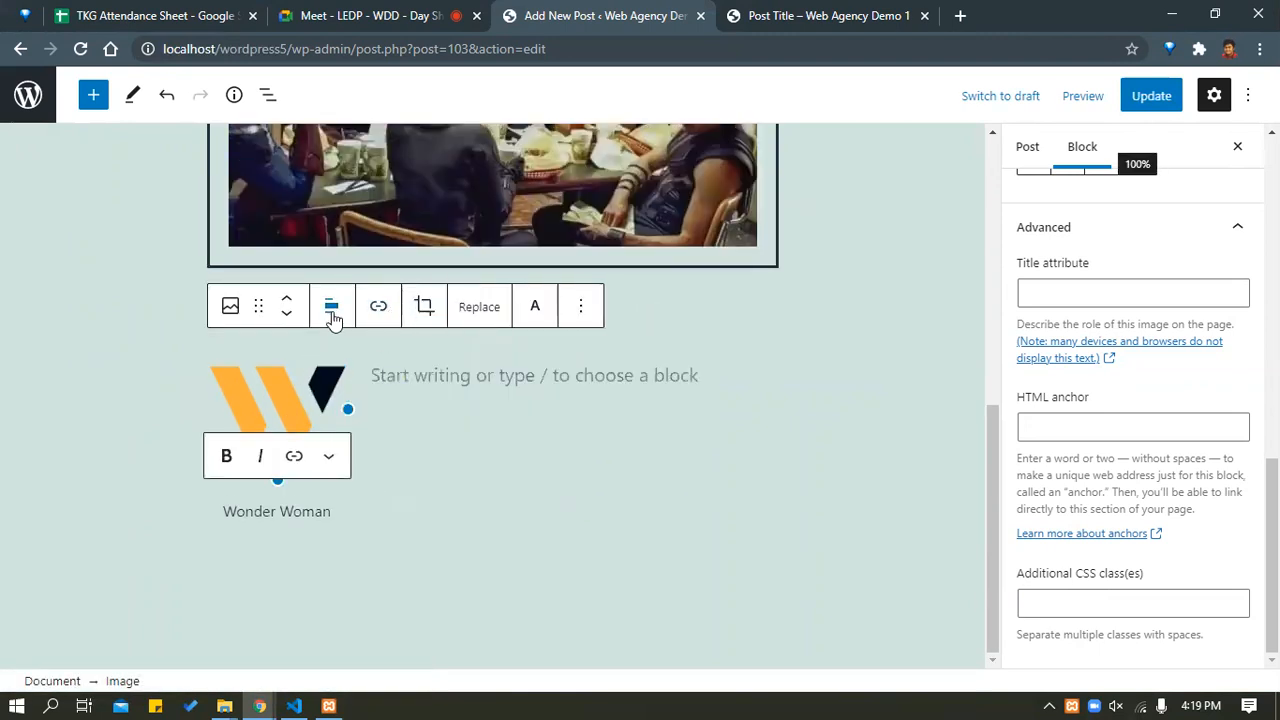
click(391, 436)
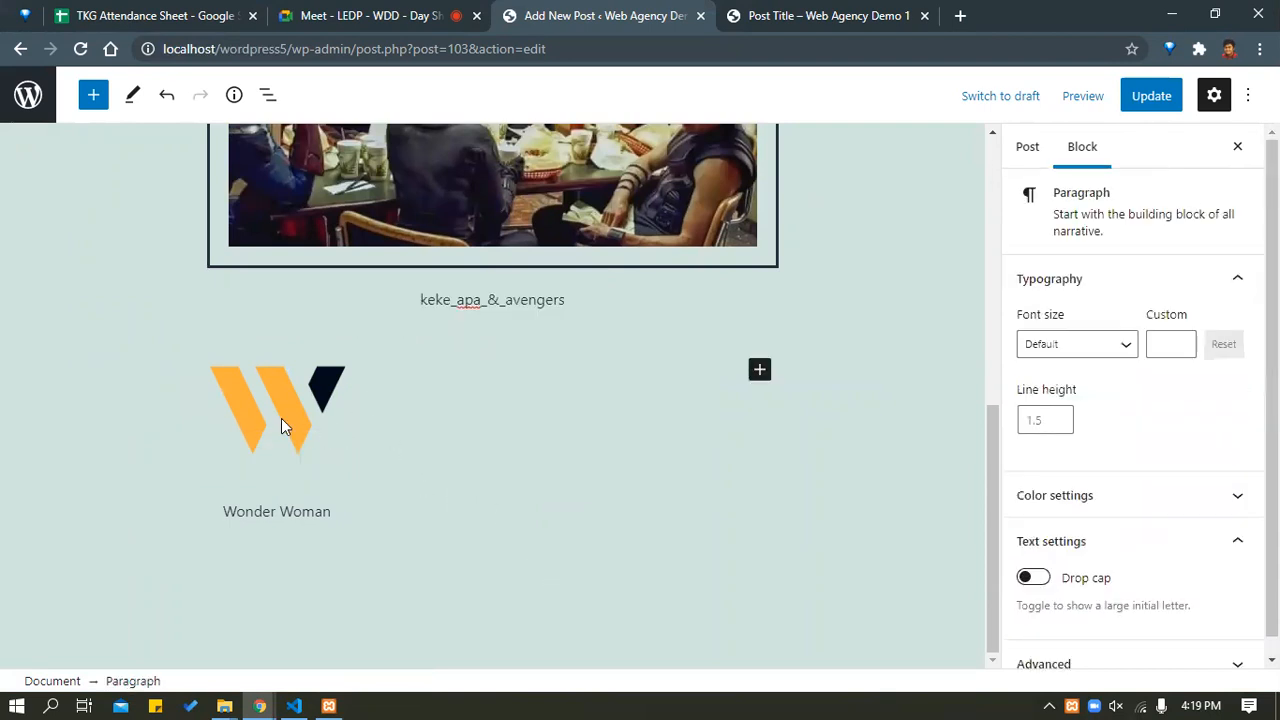
click(268, 390)
click(331, 307)
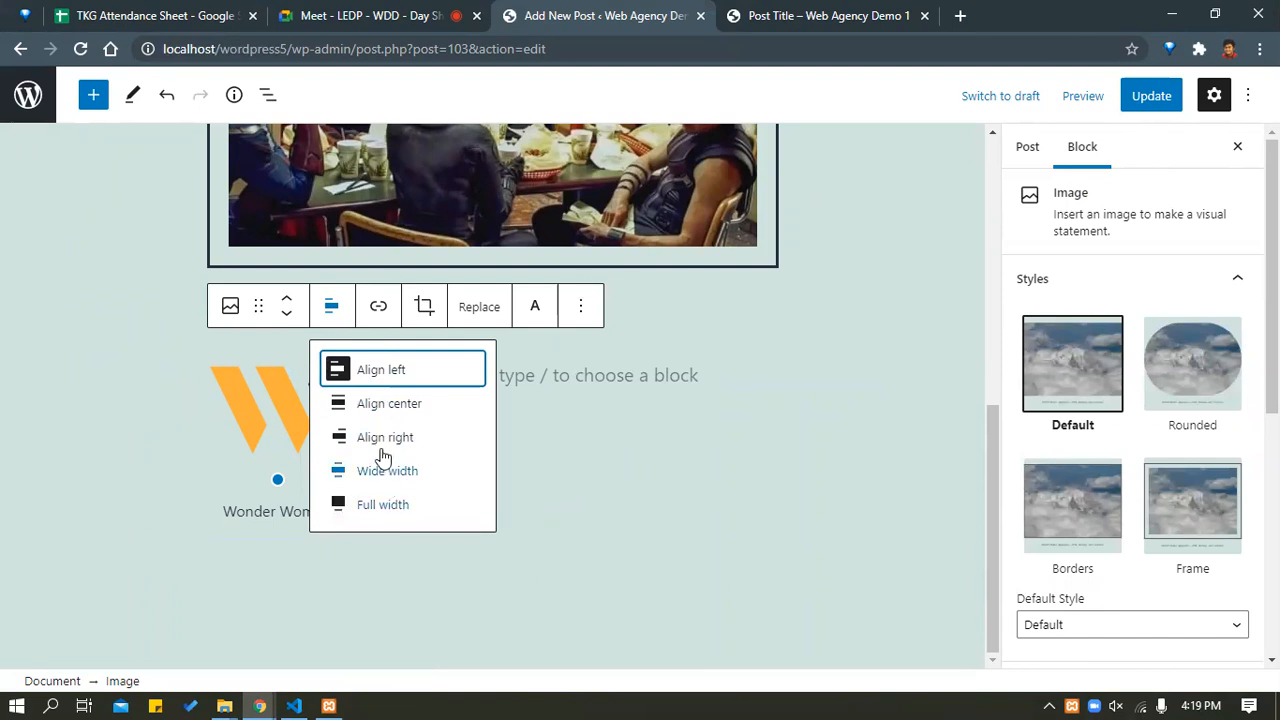
click(389, 404)
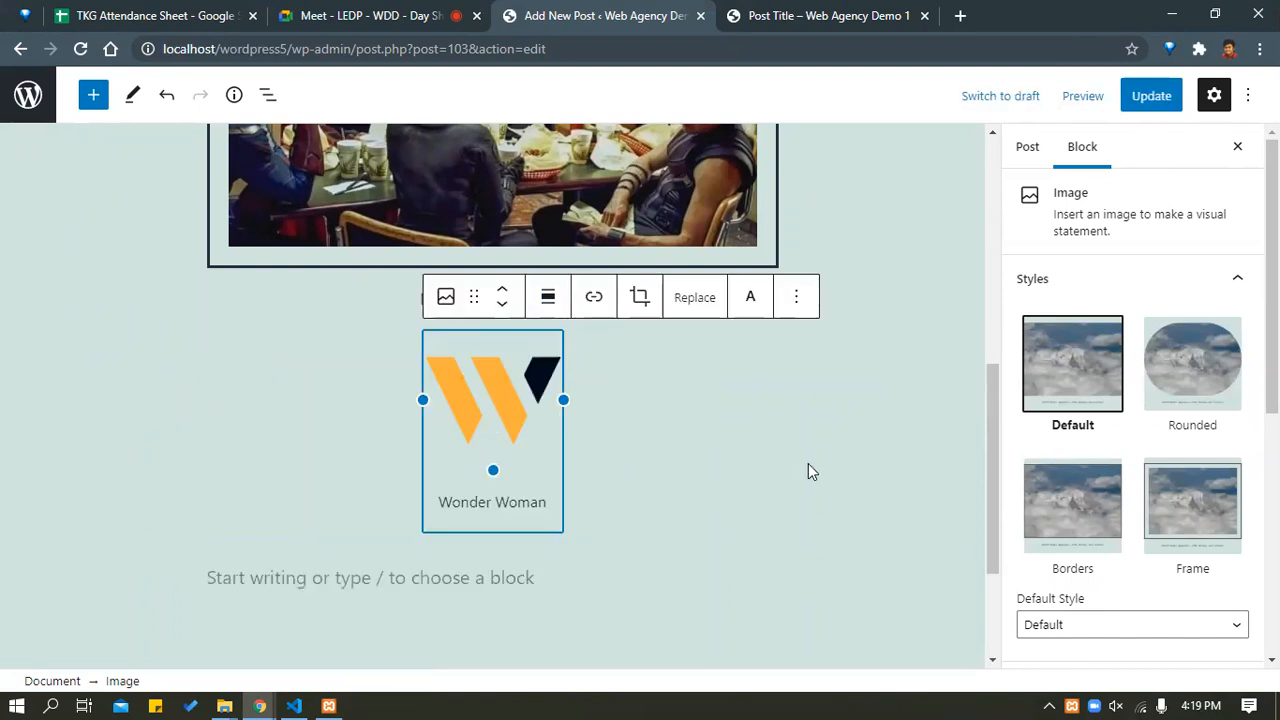
Review the block types the logo image can be transformed to and its available styles, and close the list.
click(447, 270)
click(475, 440)
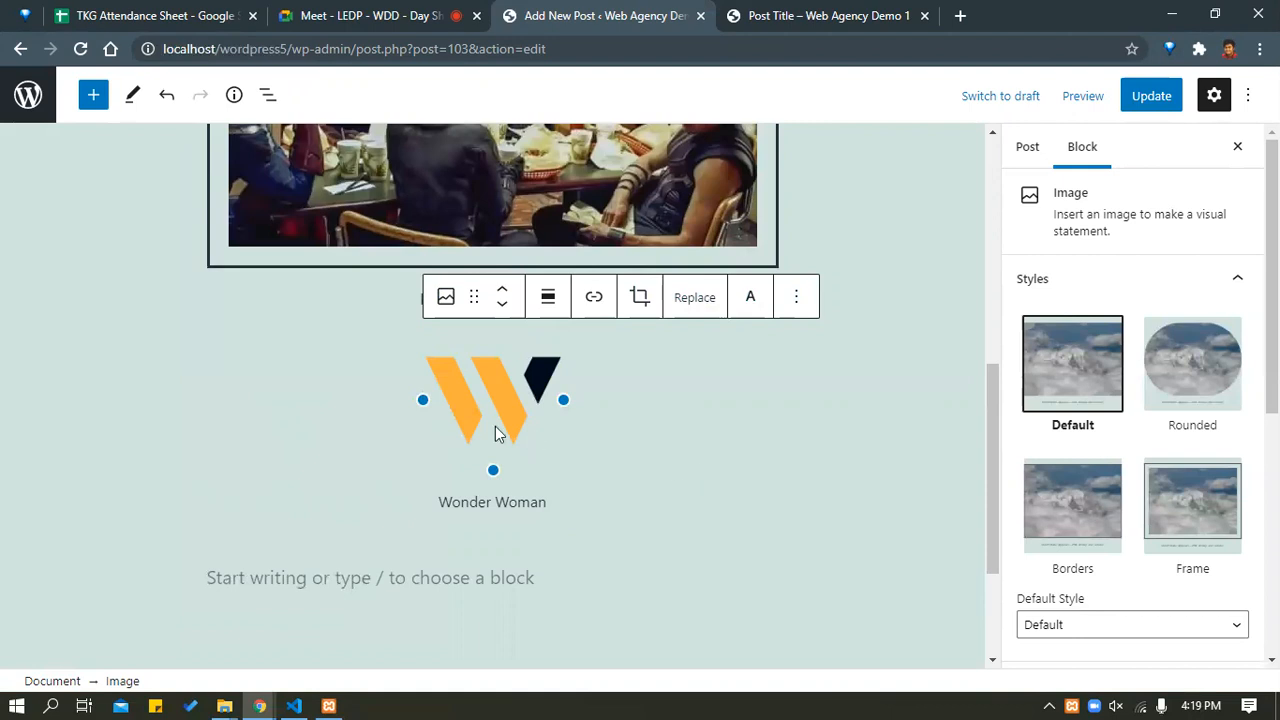
click(446, 297)
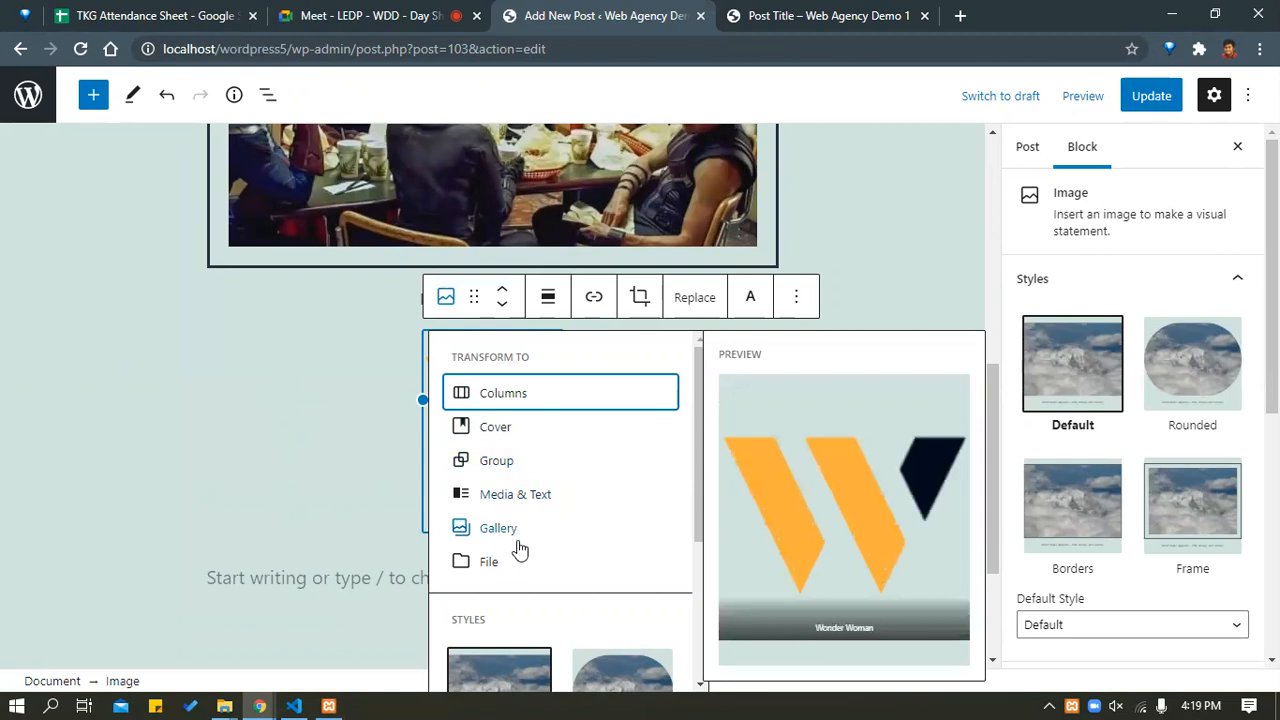
scroll(517, 546, down, 2)
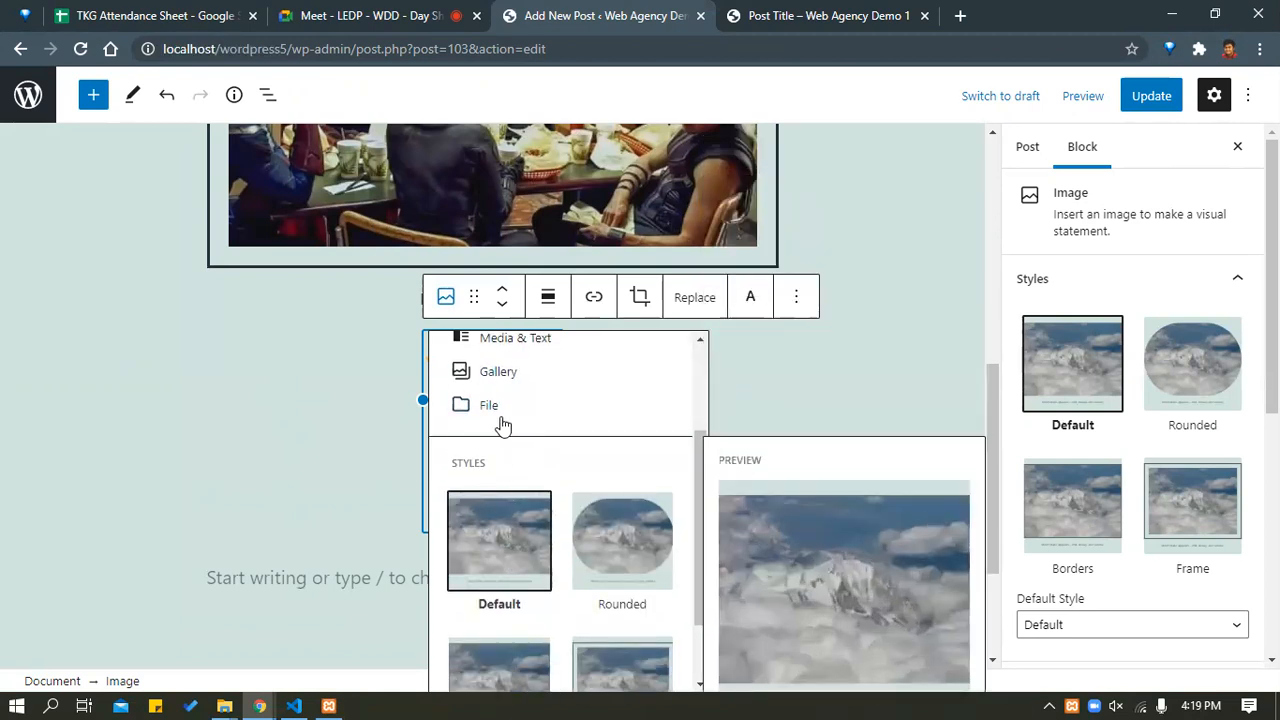
scroll(500, 423, down, 2)
scroll(373, 428, up, 5)
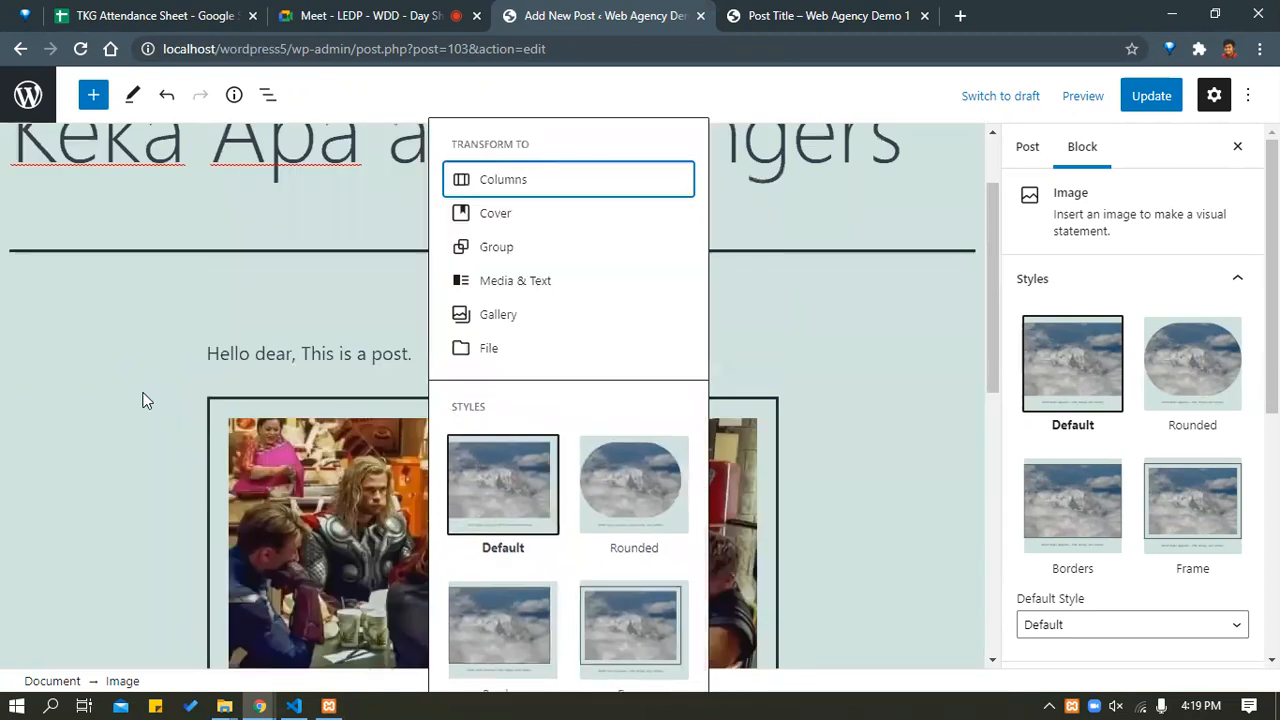
scroll(117, 400, down, 5)
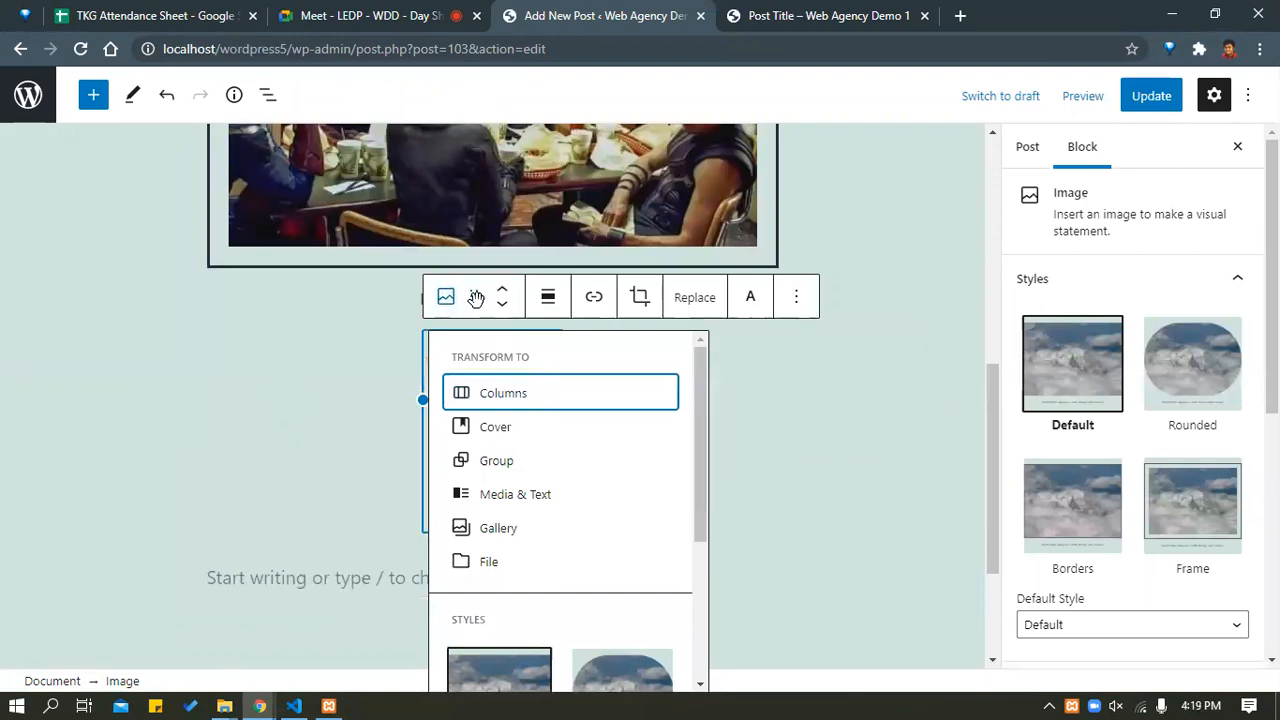
click(476, 297)
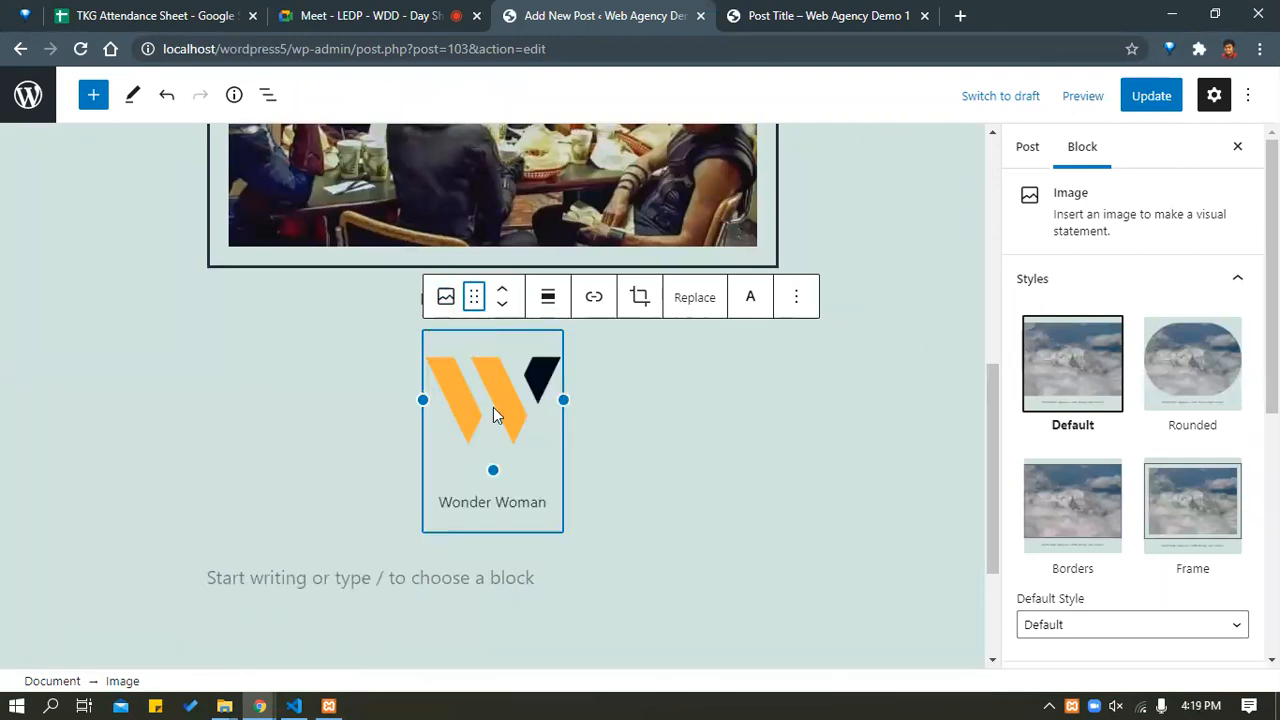
Move the logo image up above the Avengers photo and check the resulting block order.
drag(474, 297, 433, 362)
click(502, 289)
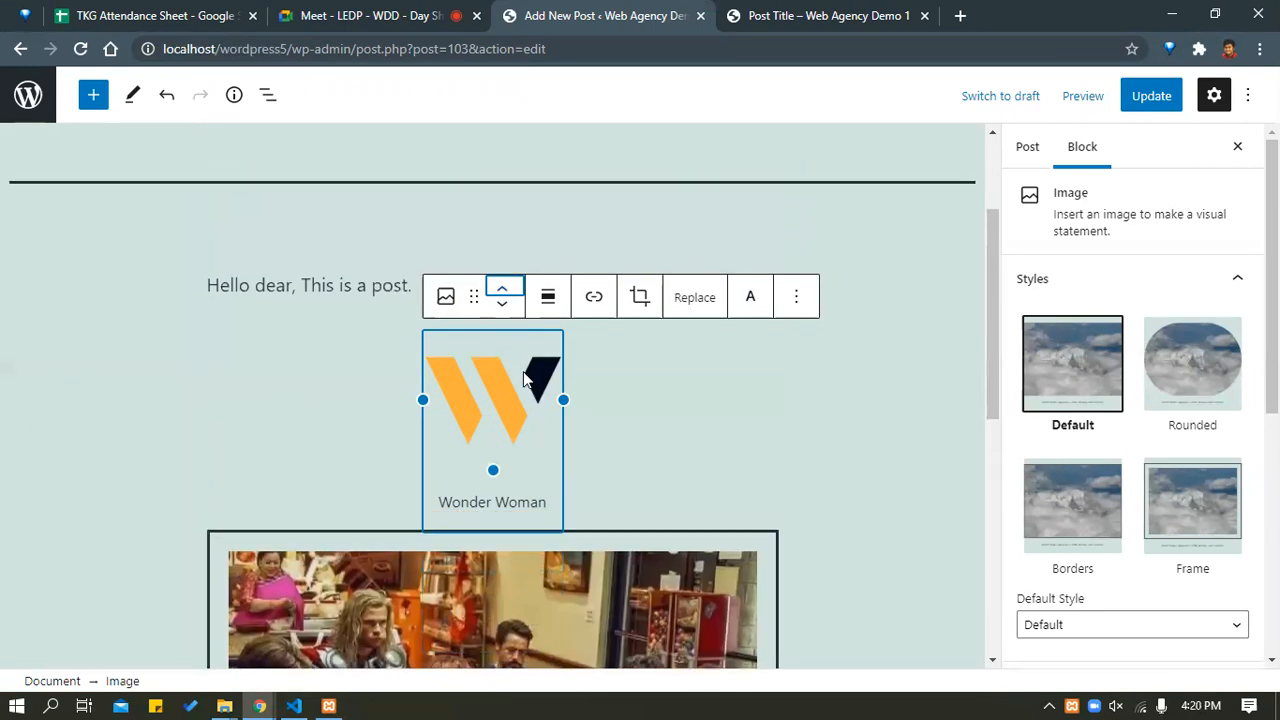
scroll(400, 390, down, 6)
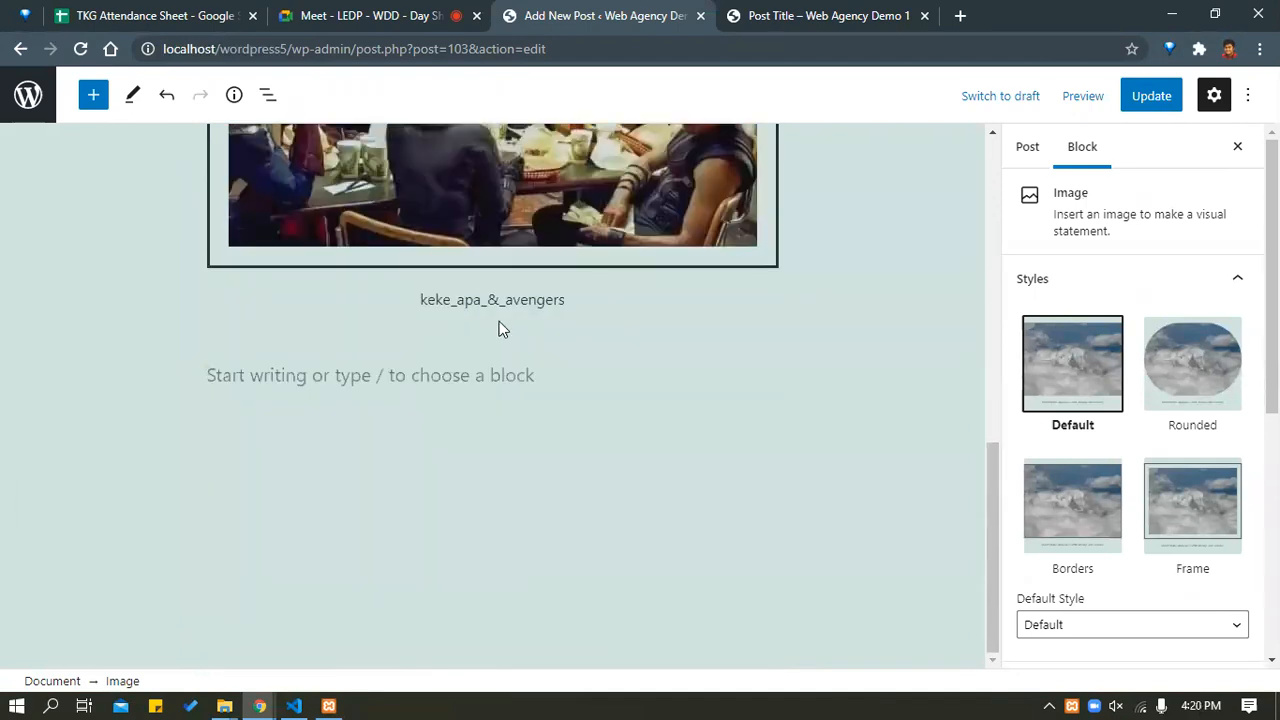
scroll(450, 350, up, 3)
scroll(493, 515, down, 3)
scroll(472, 515, up, 5)
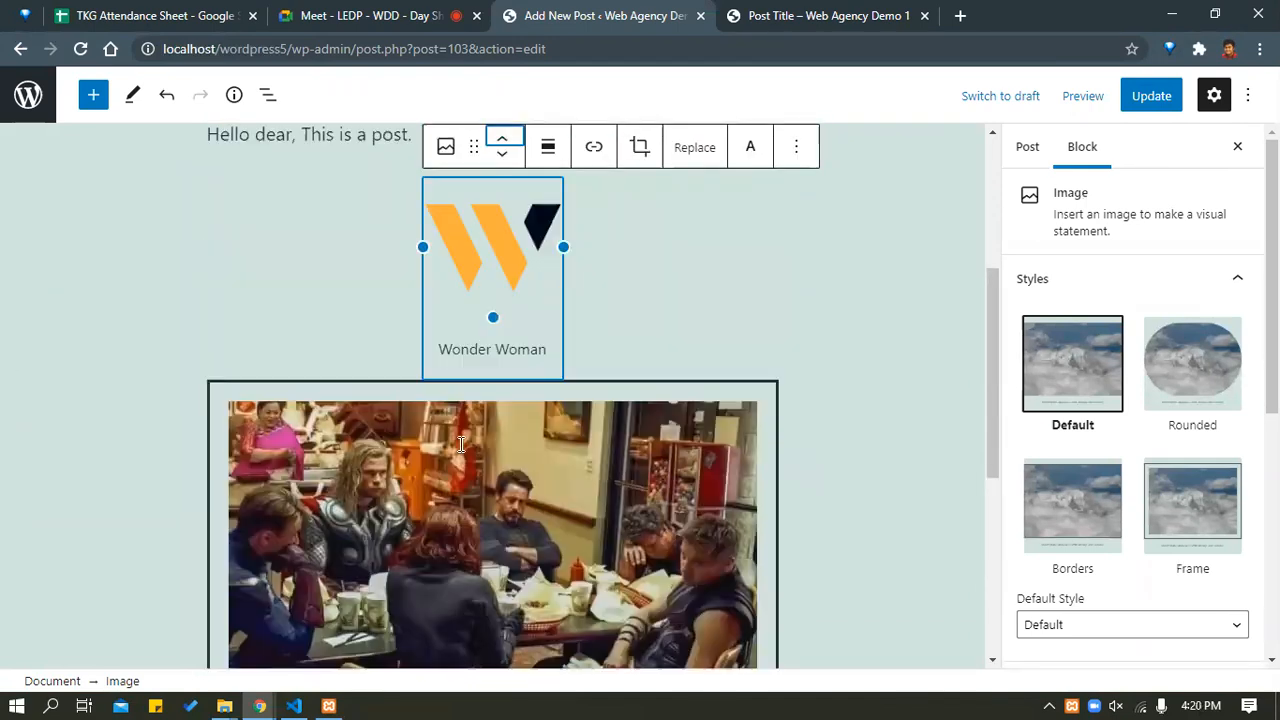
scroll(483, 535, down, 3)
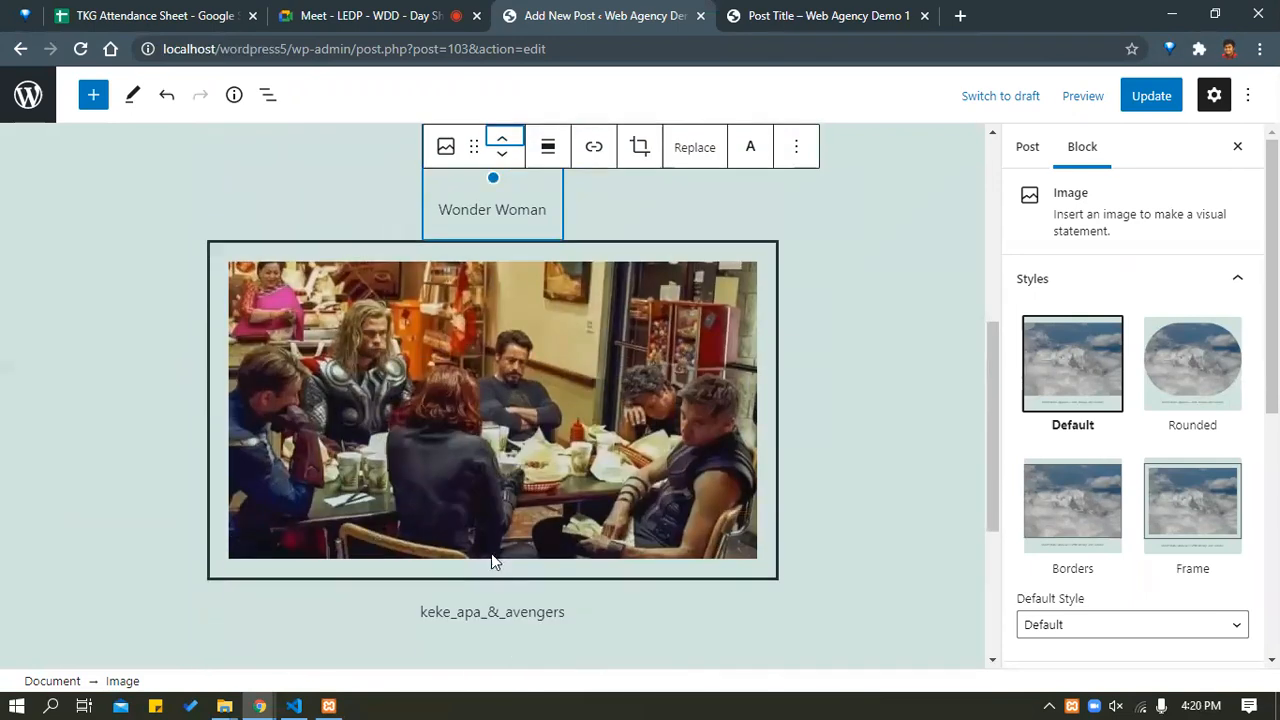
scroll(528, 499, up, 3)
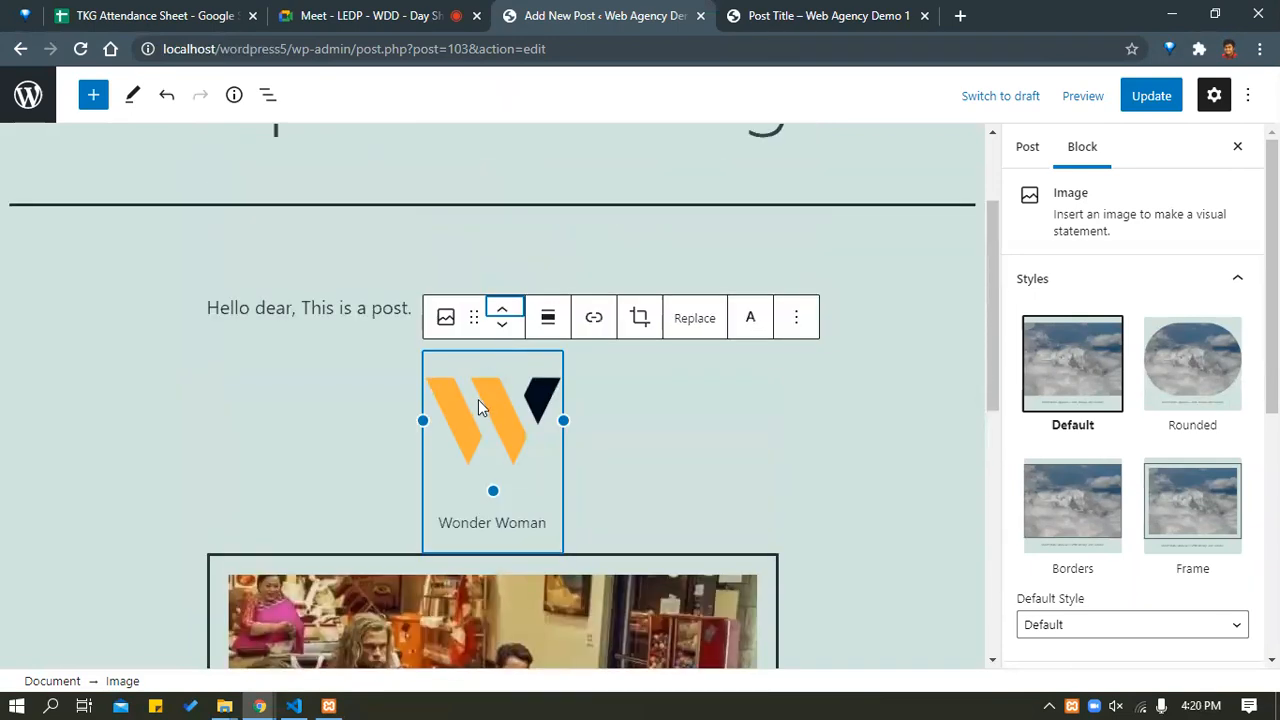
Try the logo image above the greeting paragraph and at the end of the post, and return it directly below the photo.
click(505, 315)
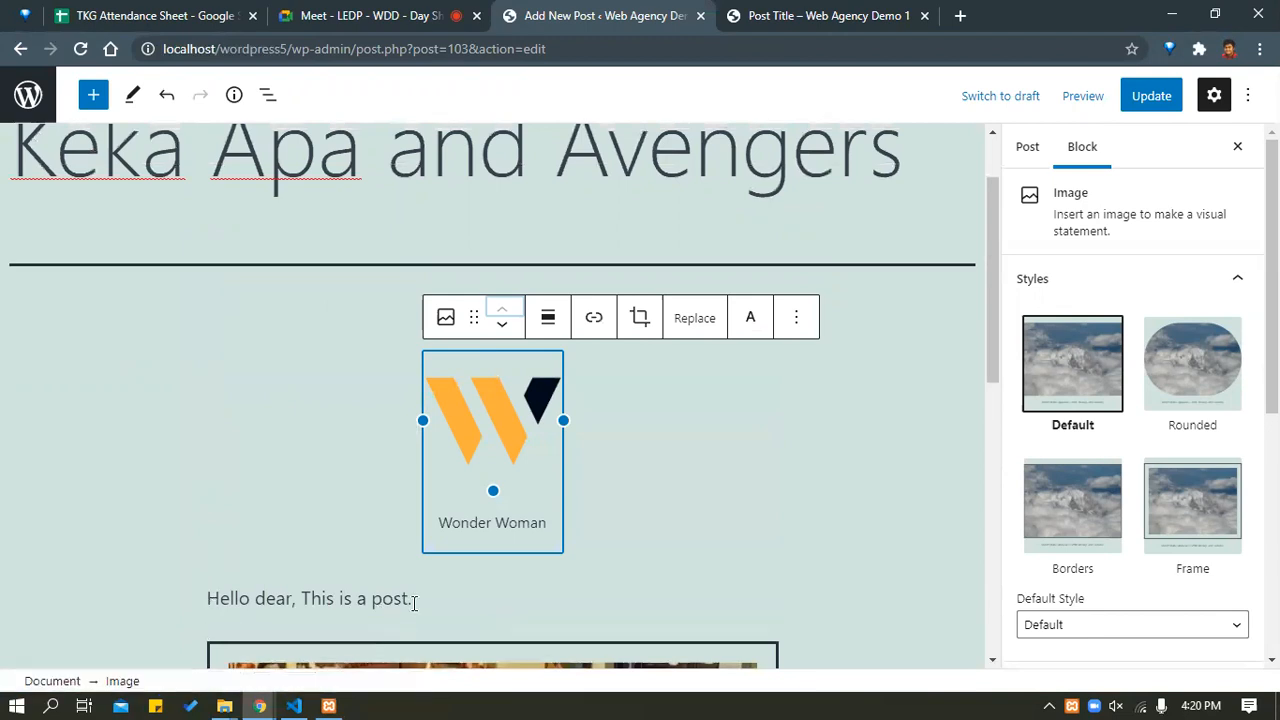
click(503, 330)
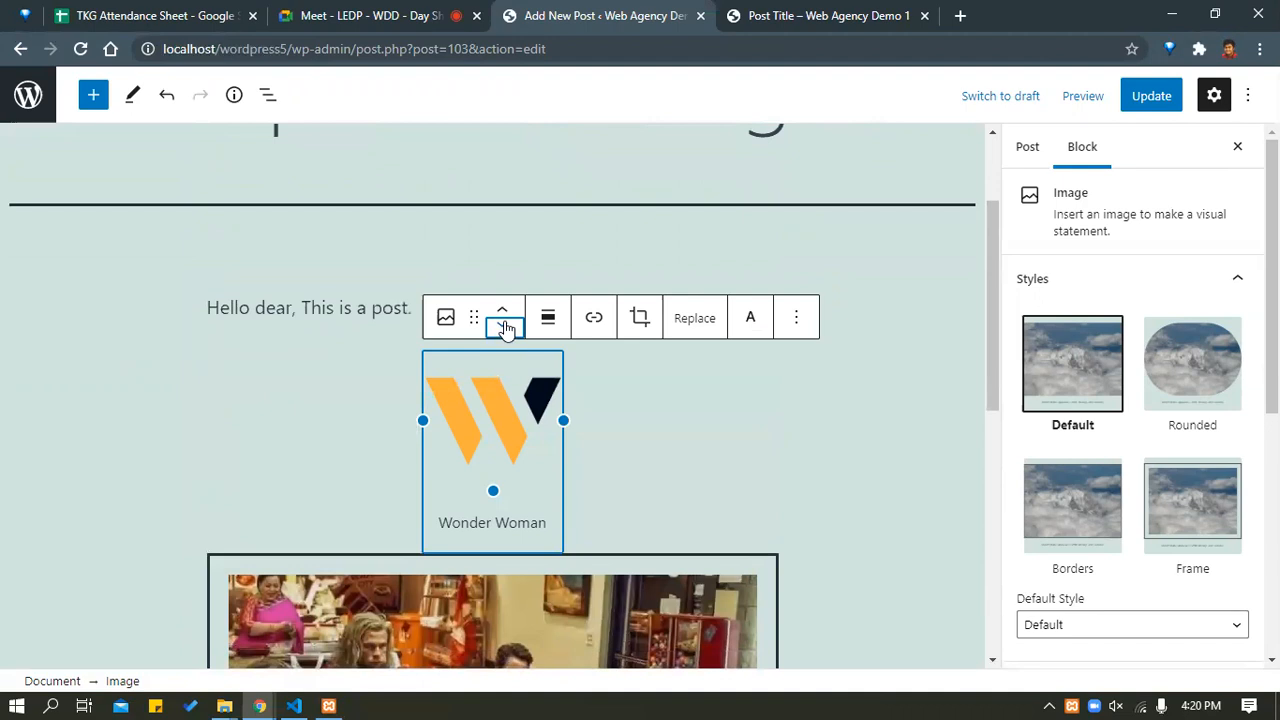
click(503, 330)
click(503, 327)
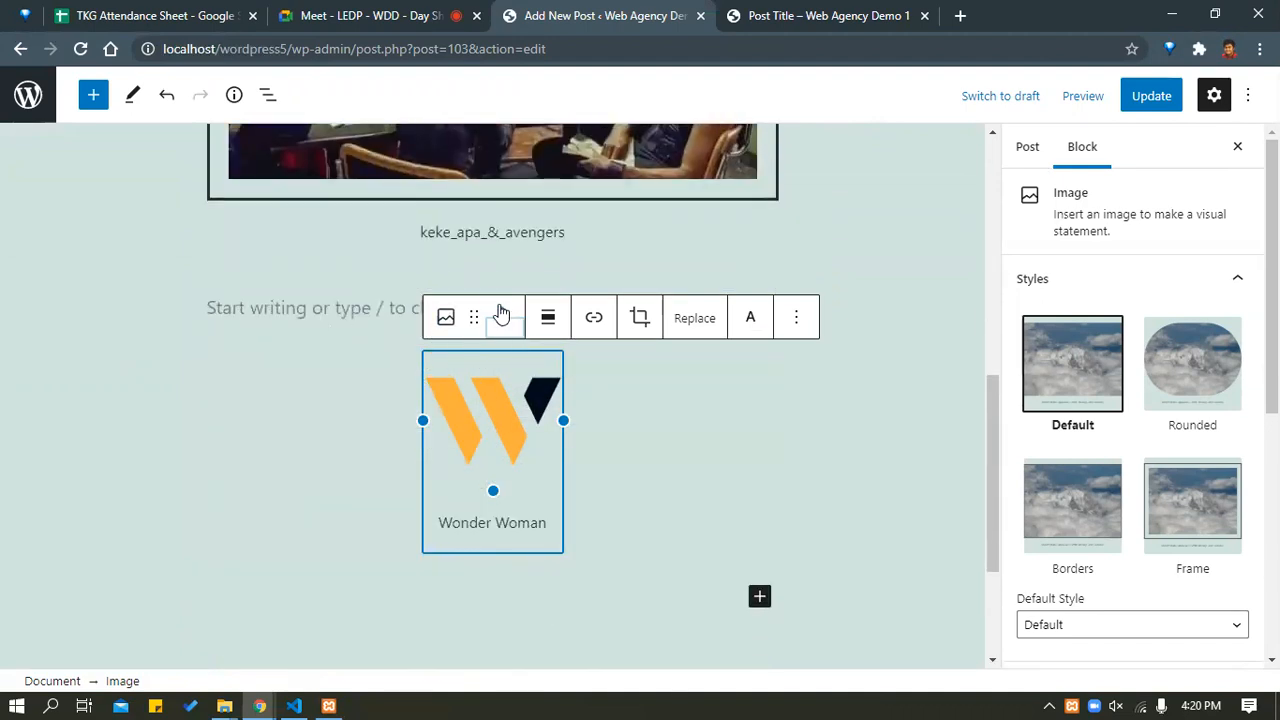
click(502, 310)
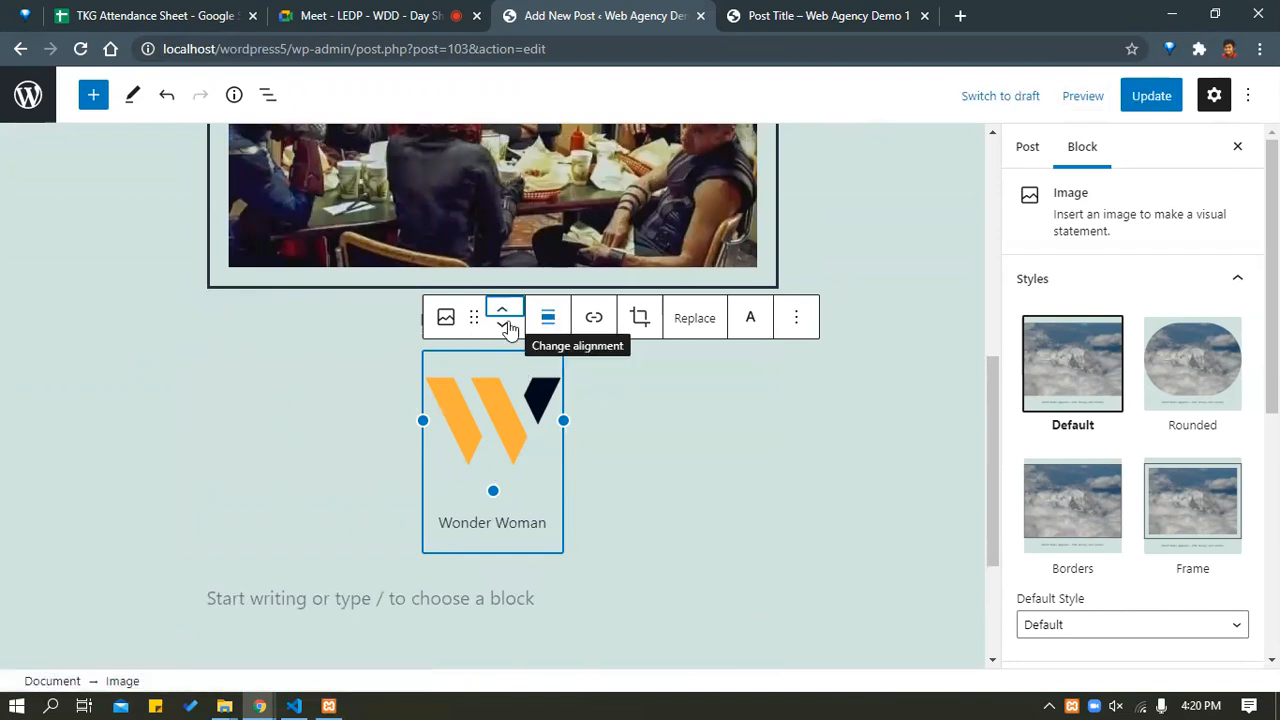
Check the logo image's link options and its cropping tools, and cancel the crop.
click(594, 320)
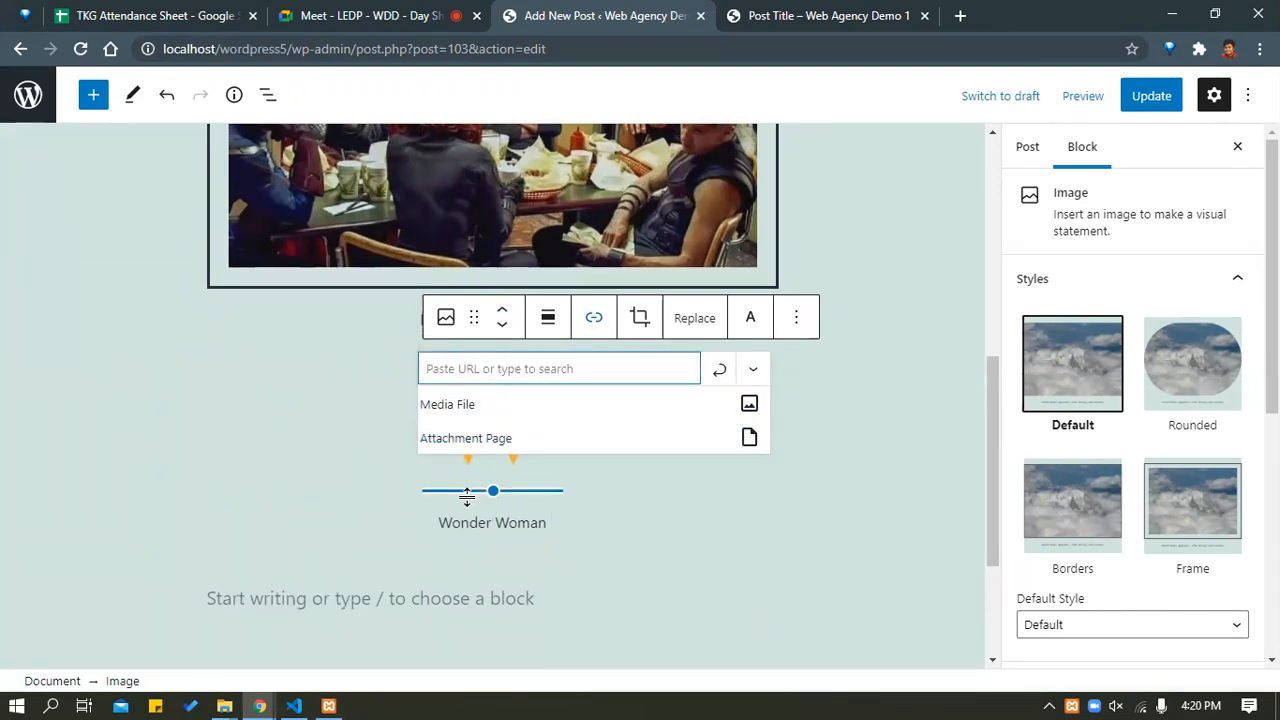
click(641, 318)
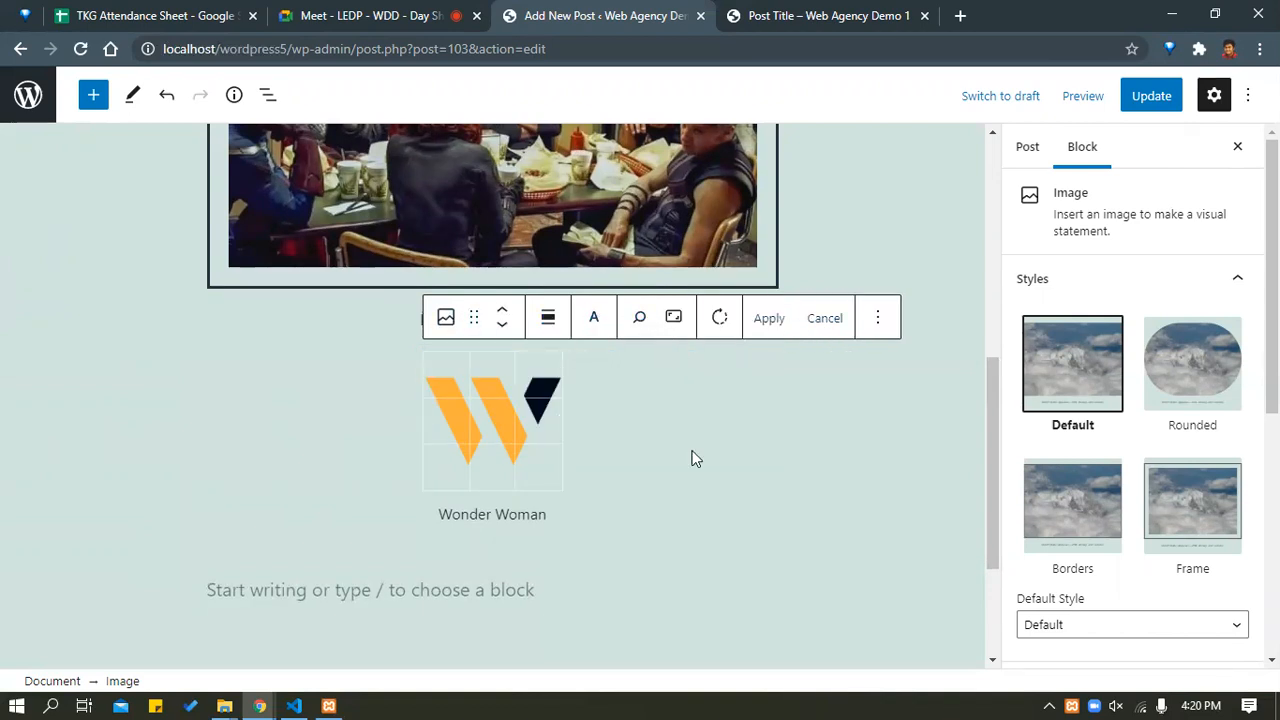
click(822, 320)
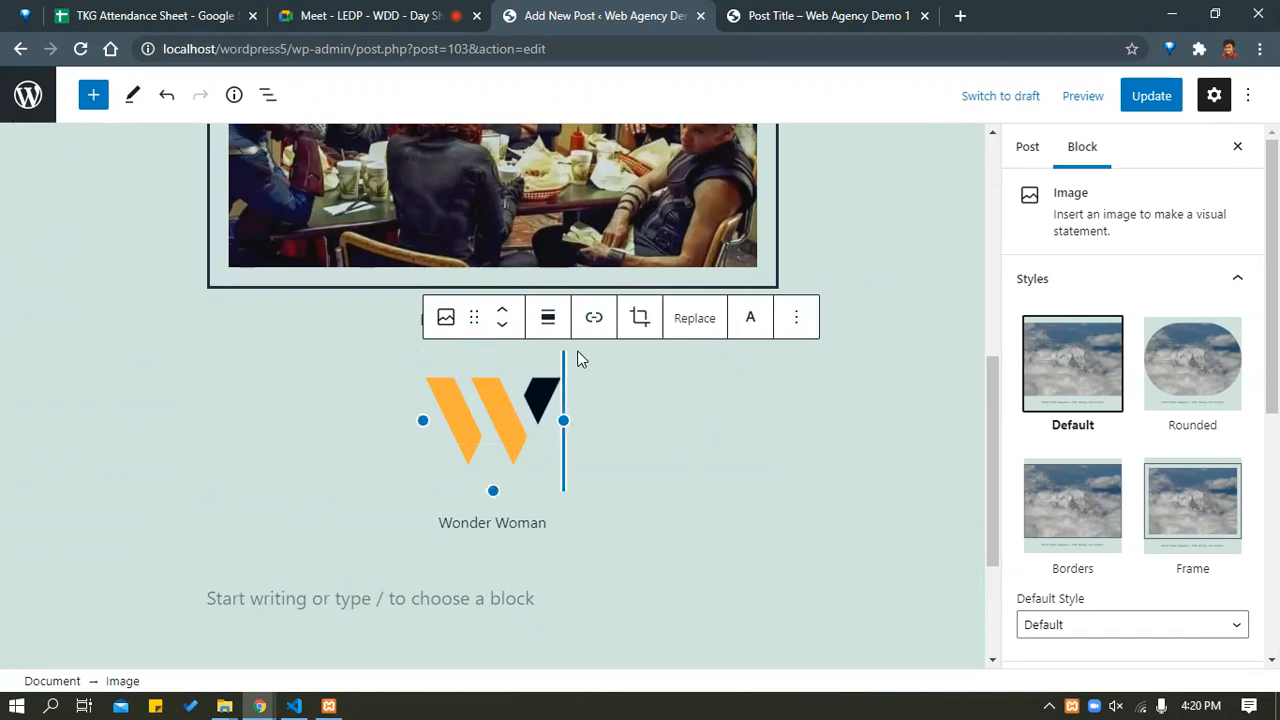
Try adding text over the logo image, inspect the resulting cover block and its text, and undo the conversion.
click(640, 320)
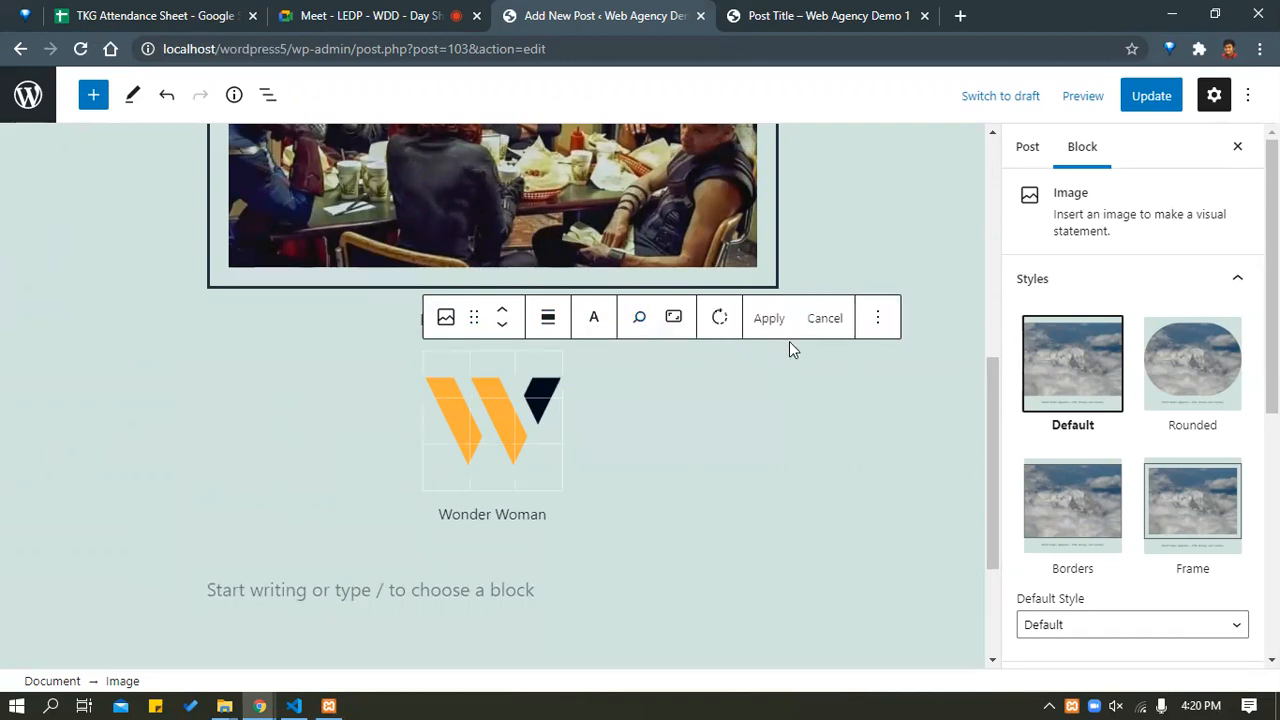
click(593, 319)
scroll(391, 418, down, 3)
scroll(391, 400, up, 3)
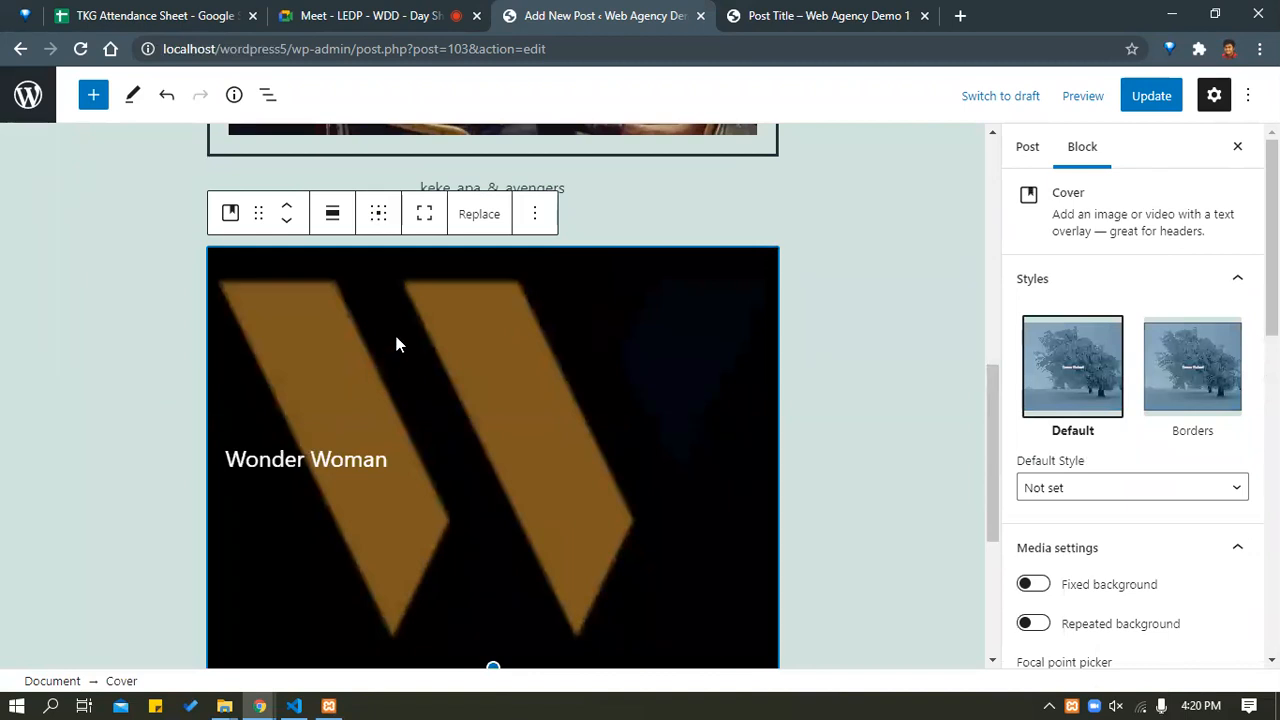
scroll(514, 372, down, 2)
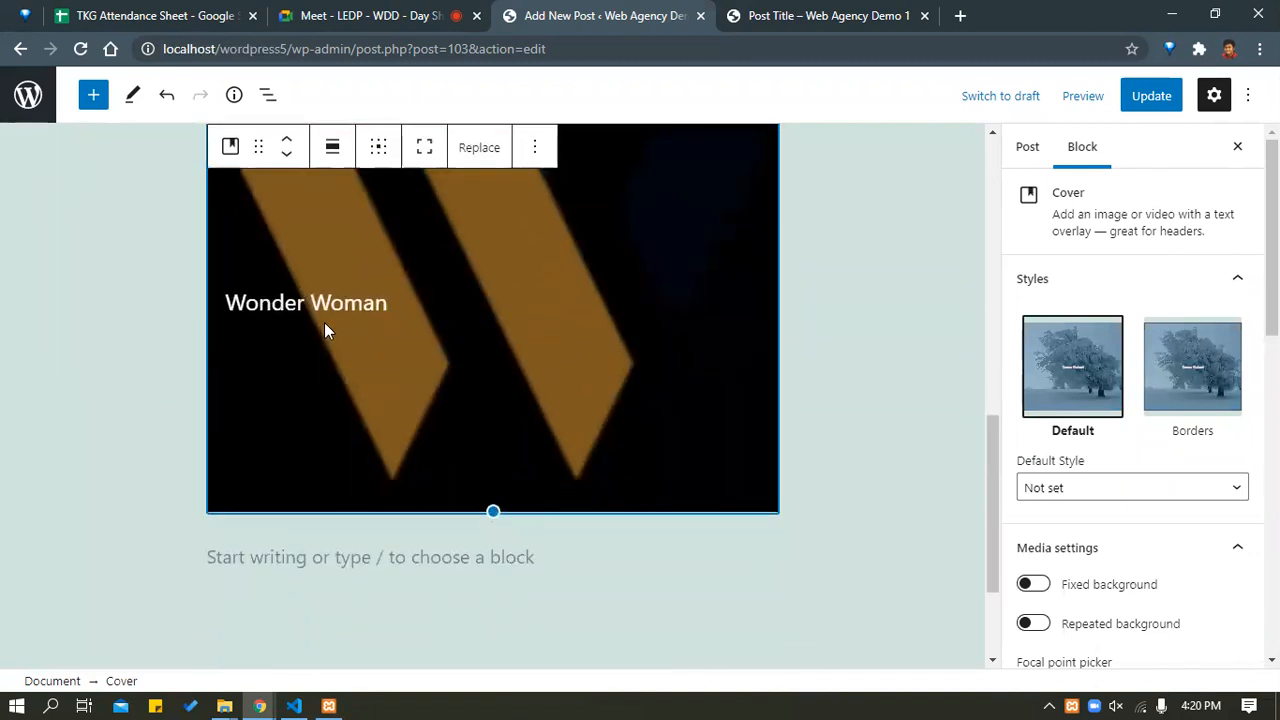
click(346, 302)
scroll(347, 445, up, 2)
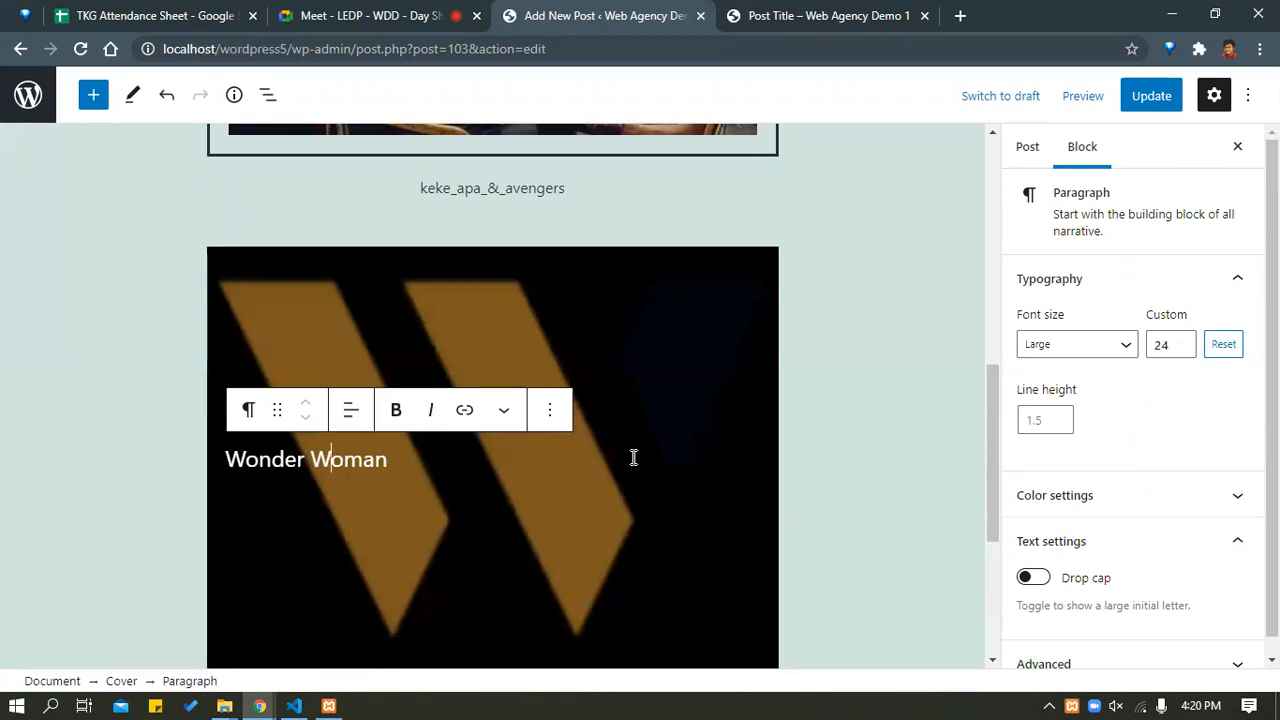
key(ctrl+z)
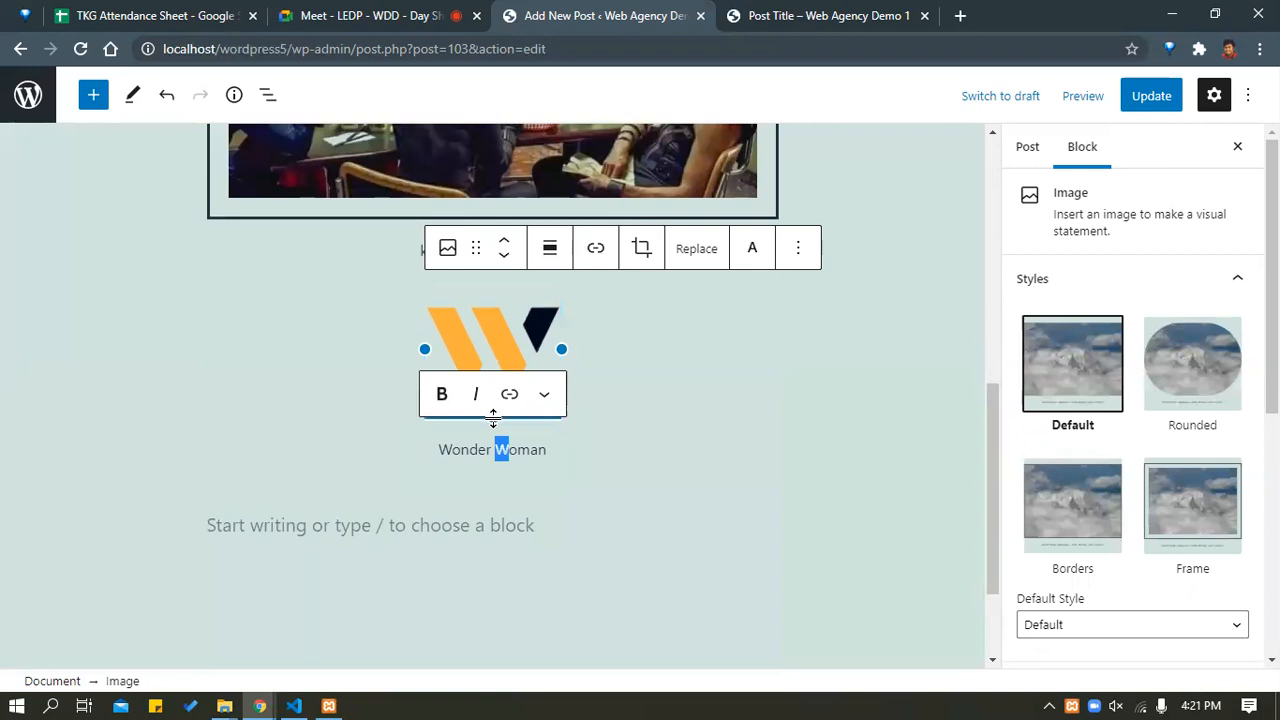
Check the logo image's link options again and try the zoom control in crop mode.
click(597, 252)
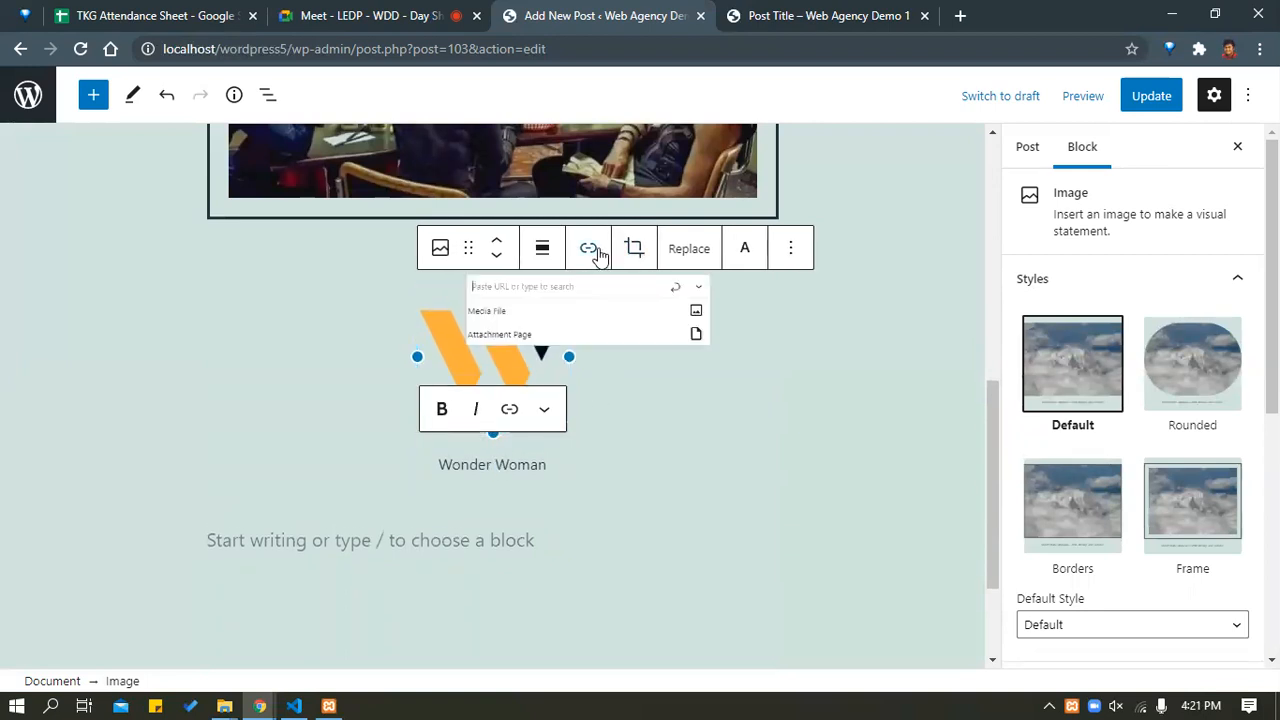
click(634, 249)
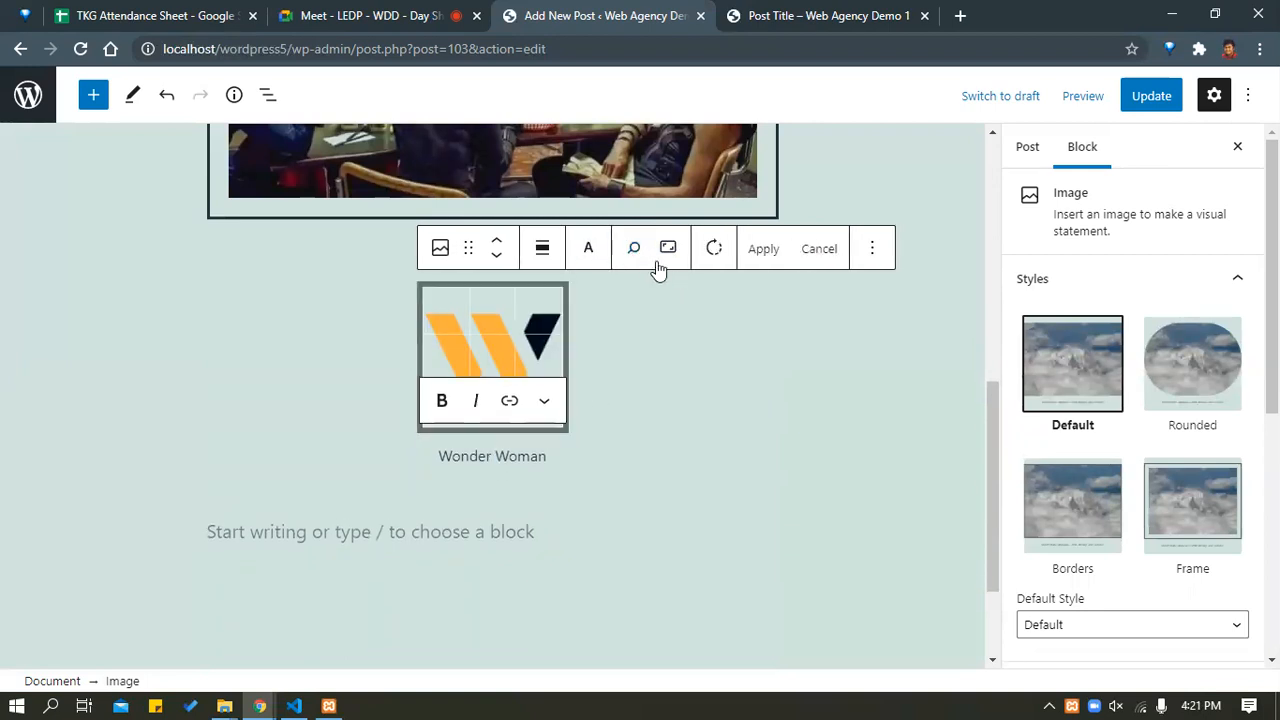
click(637, 251)
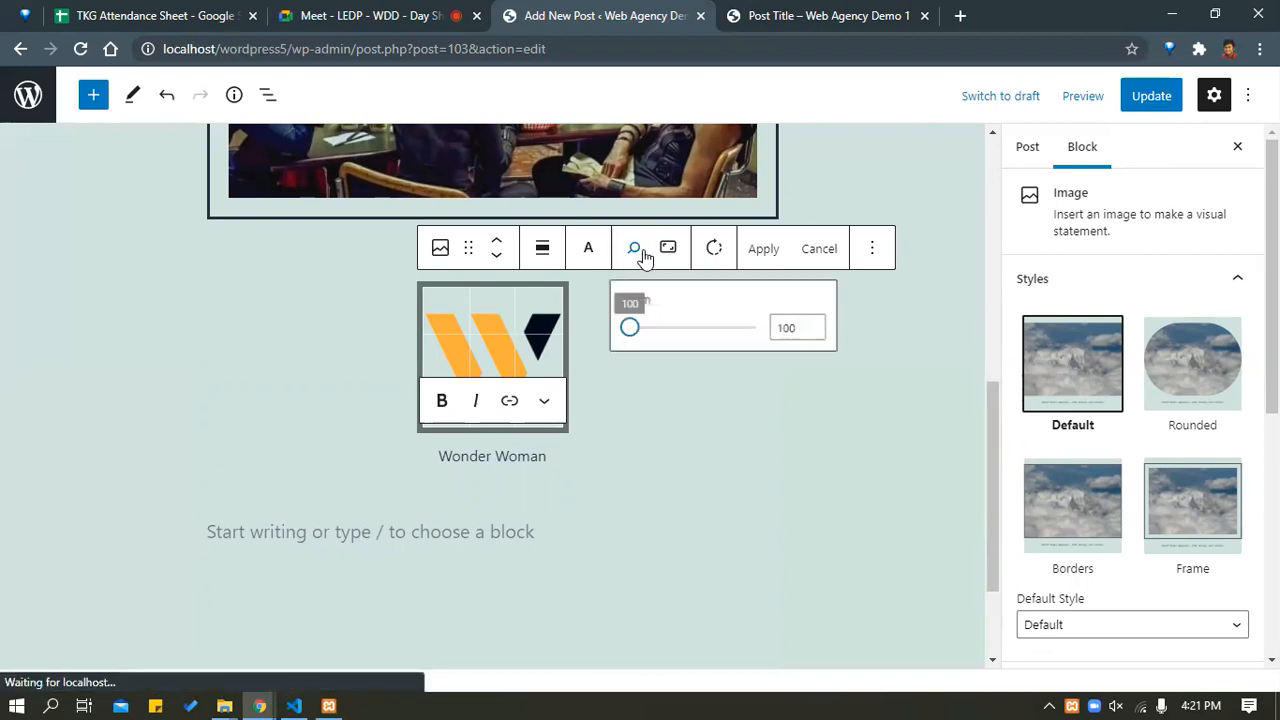
drag(632, 338, 597, 340)
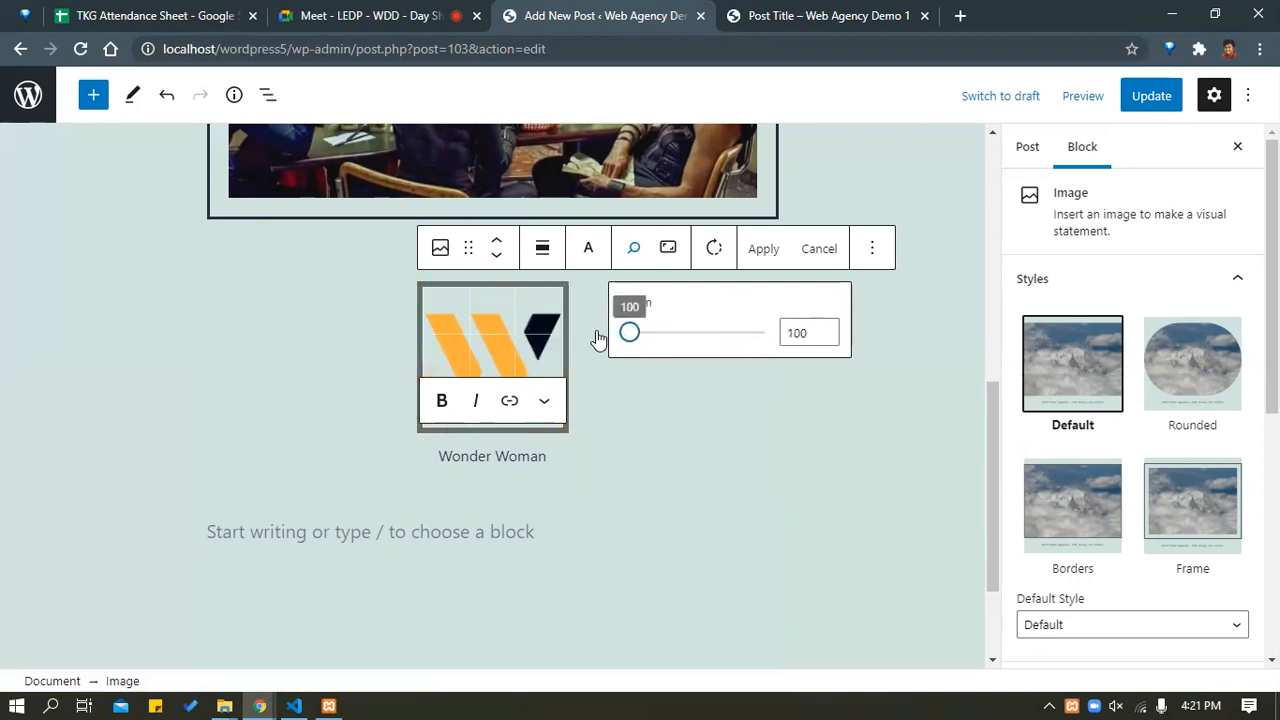
Crop the logo image to the 16:10 landscape ratio, adjusting its position in the frame, and apply the crop.
click(668, 248)
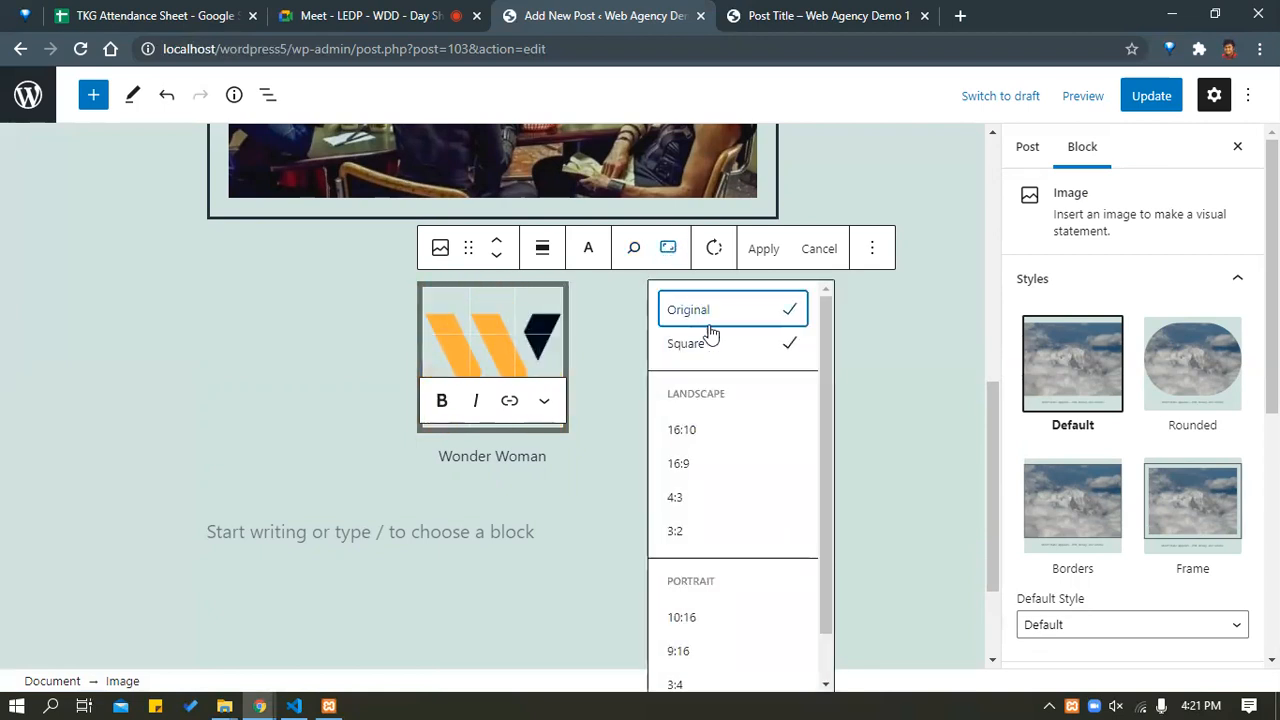
click(681, 432)
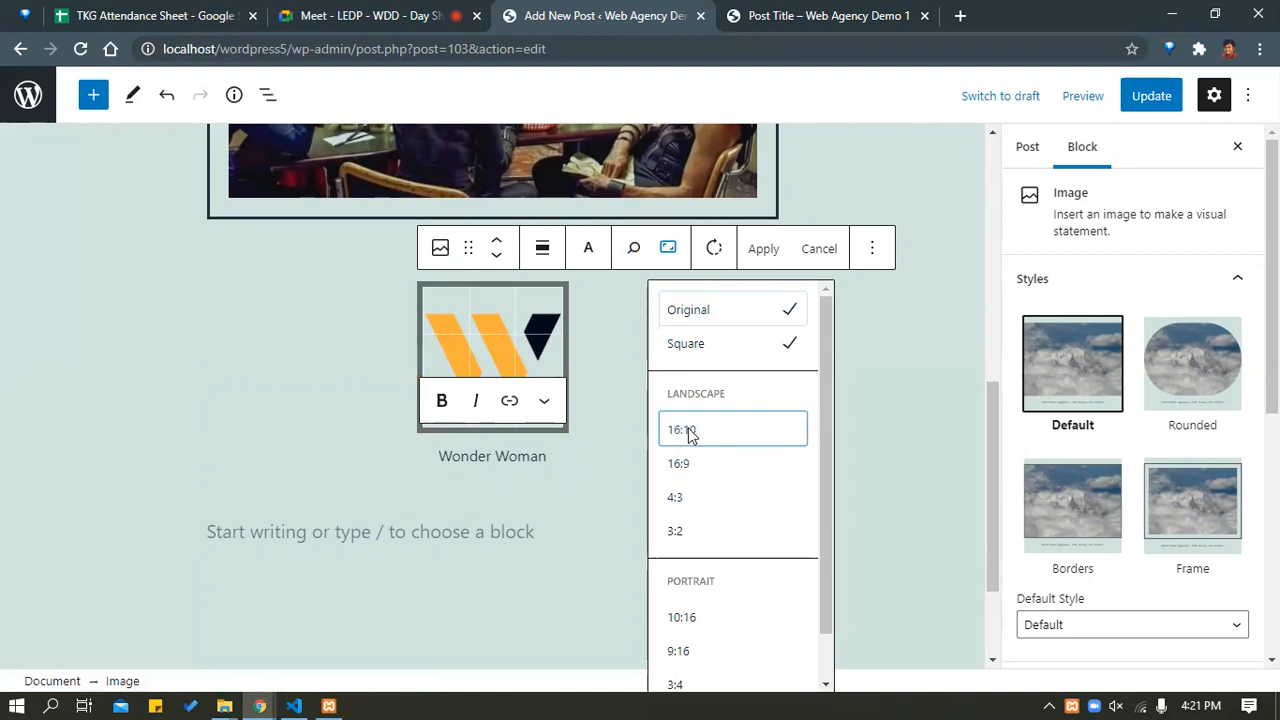
drag(481, 364, 507, 363)
click(763, 249)
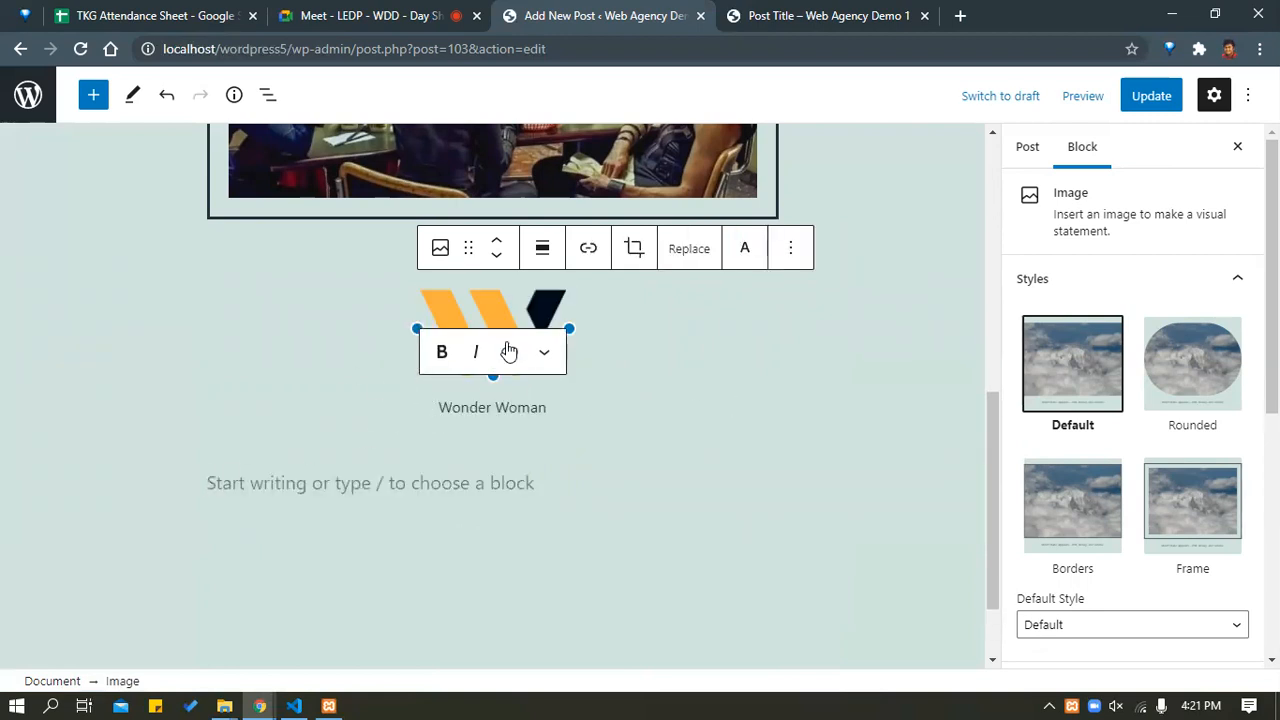
Review the extra text formatting and link options for the logo's caption, and close them.
click(544, 352)
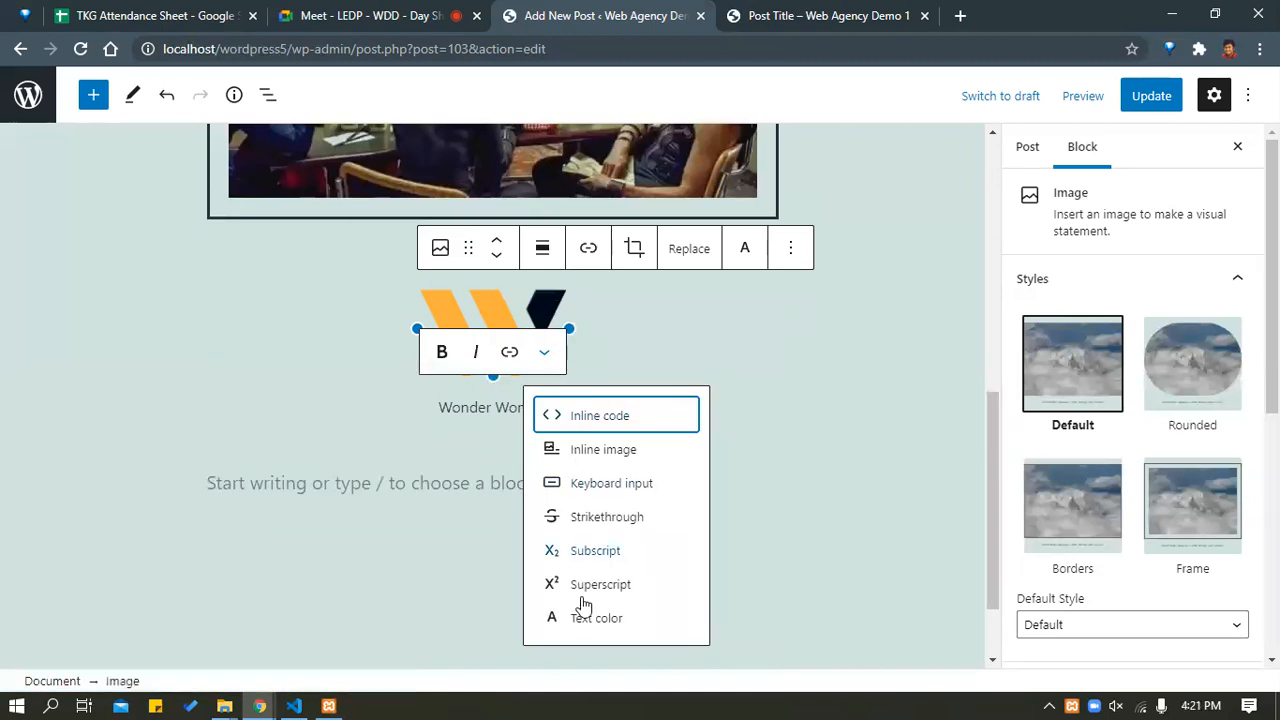
click(667, 360)
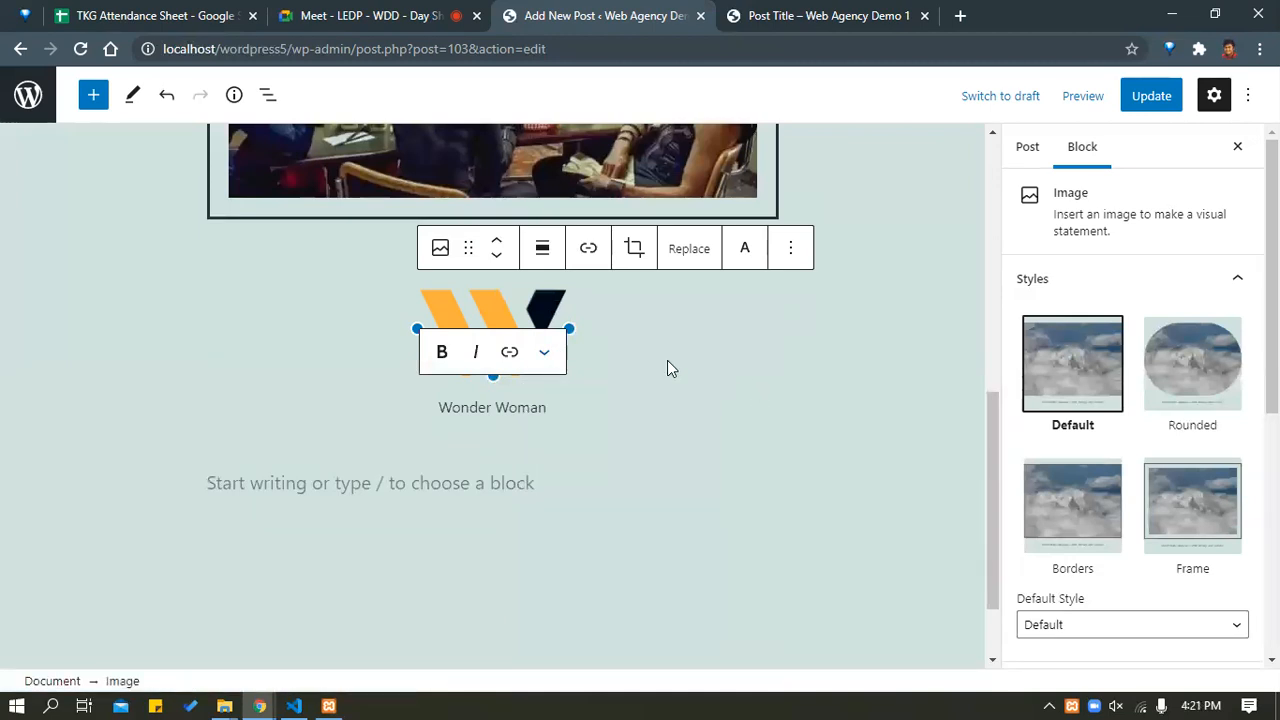
click(541, 348)
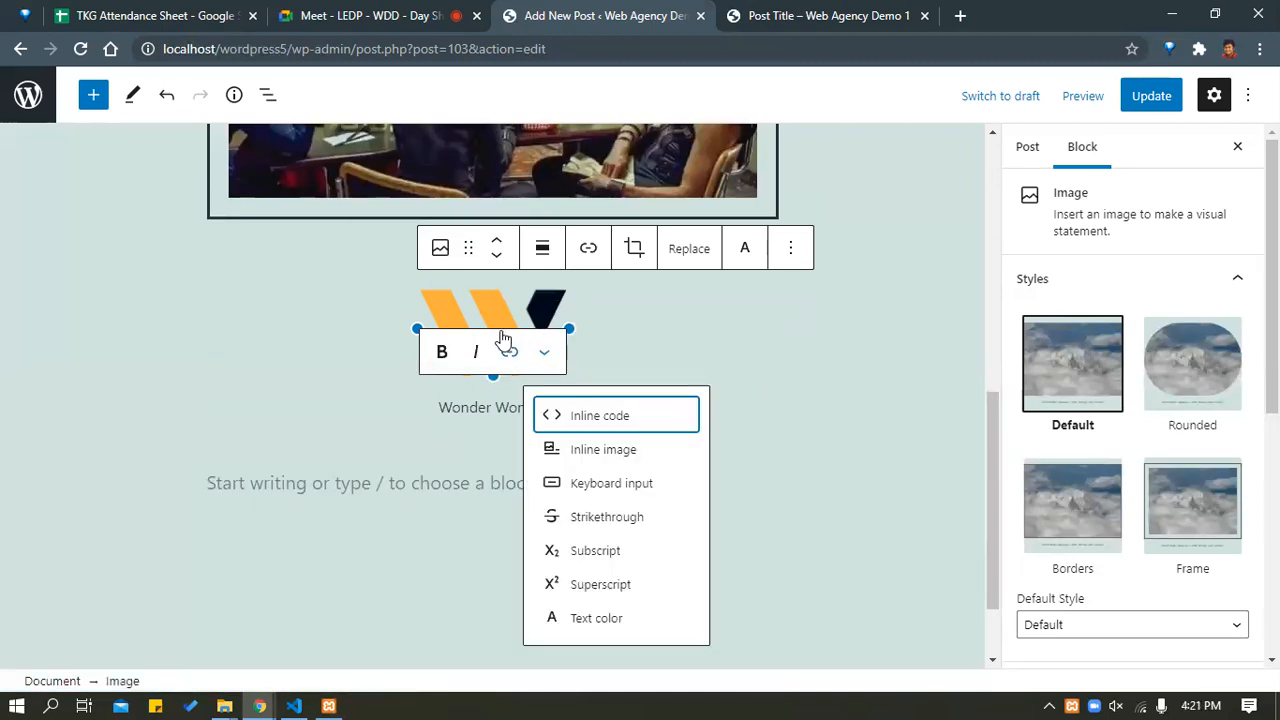
click(506, 349)
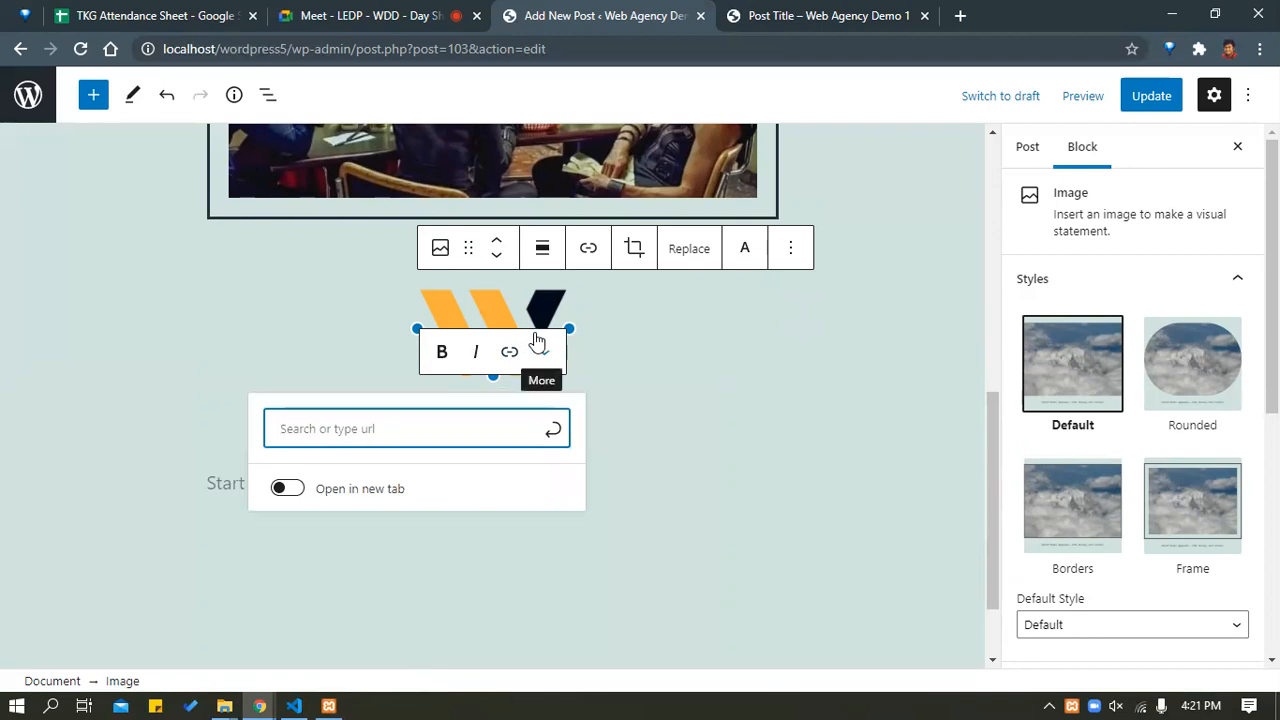
click(562, 553)
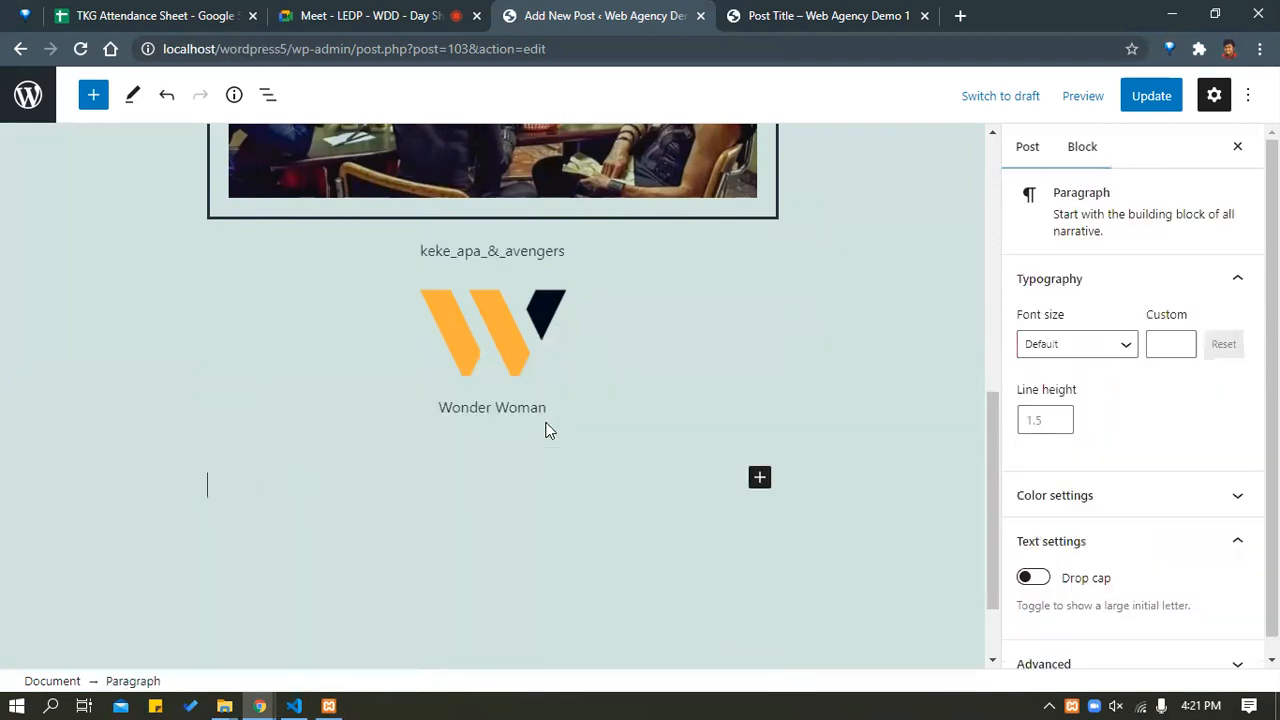
Crop the logo image to the 10:16 portrait ratio and apply the crop.
click(530, 331)
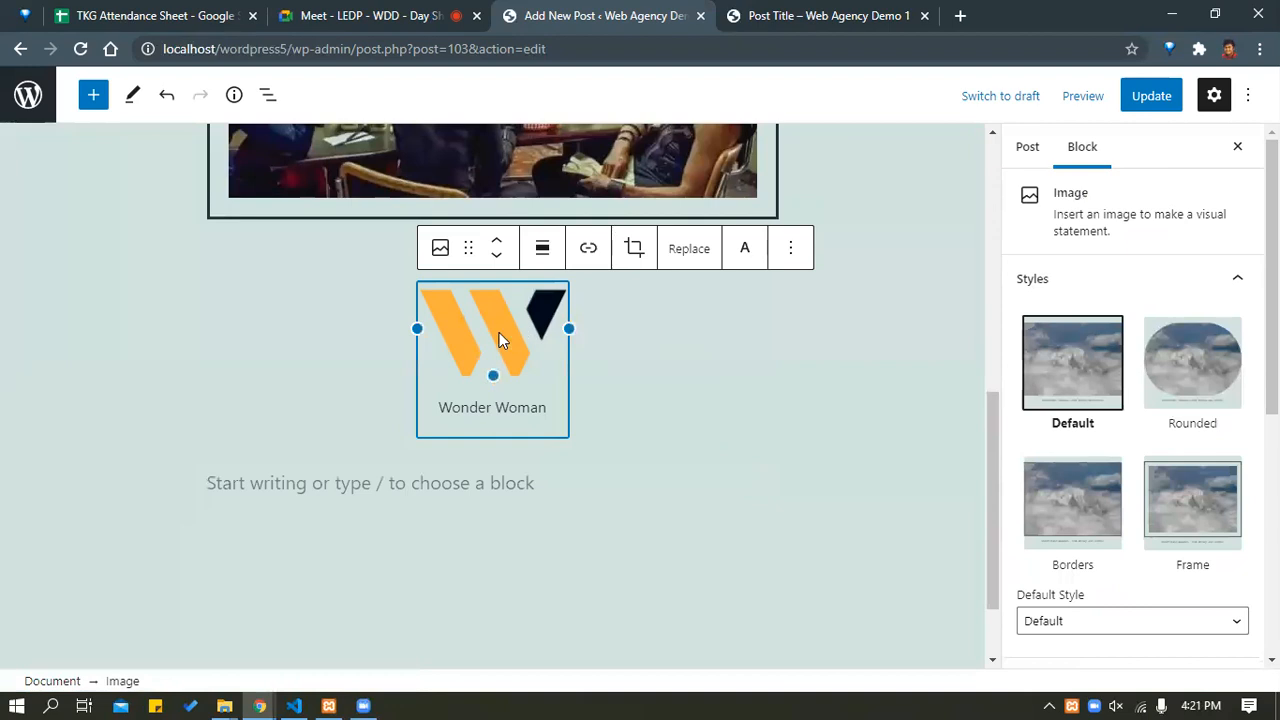
click(649, 257)
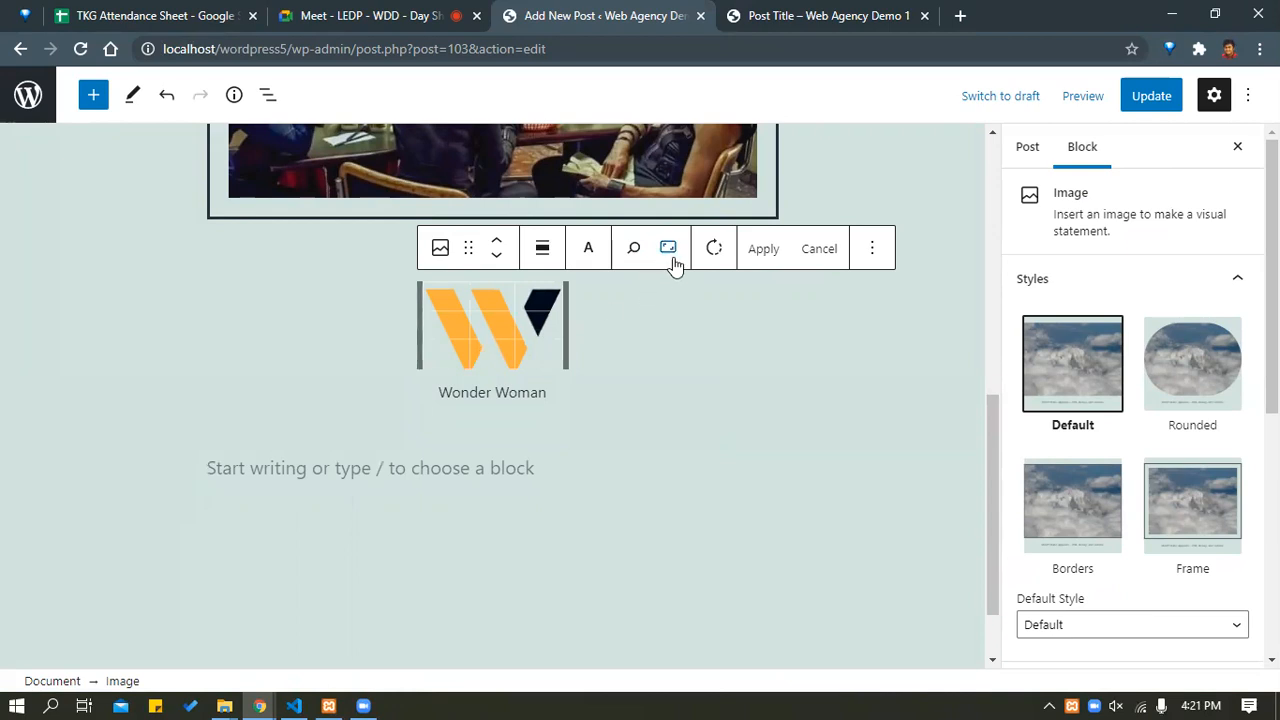
click(668, 250)
scroll(694, 512, down, 1)
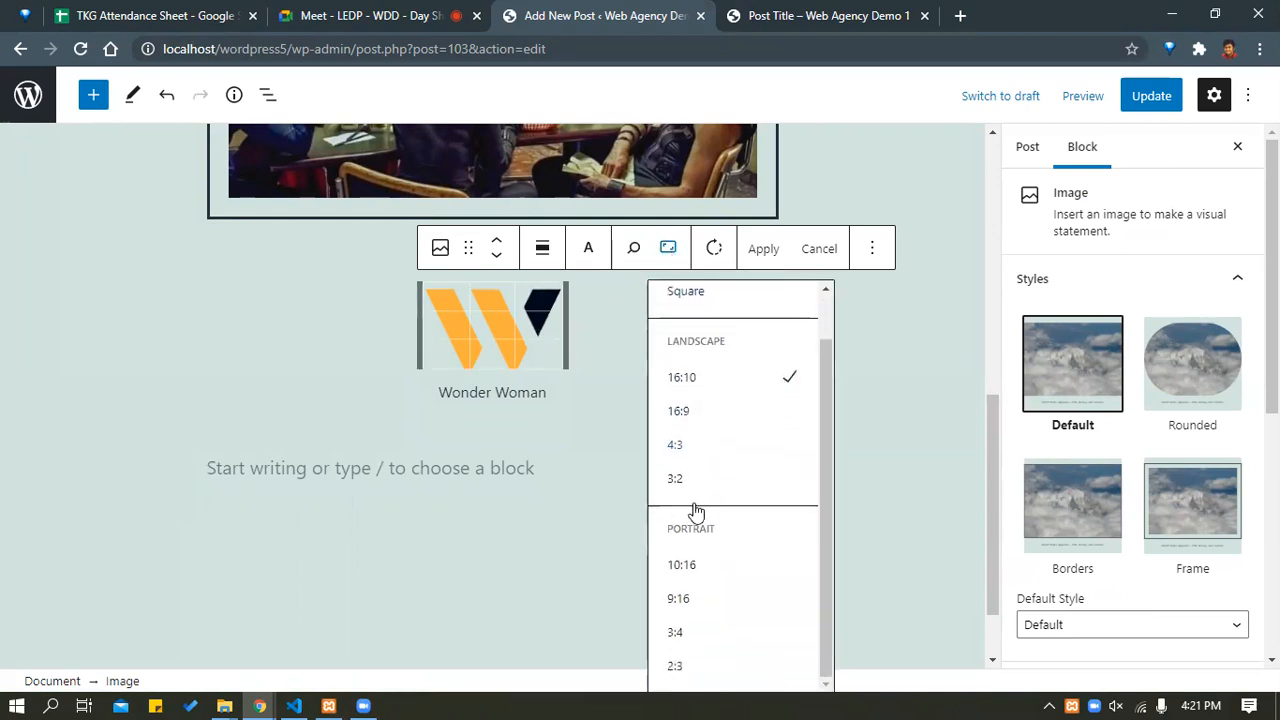
click(686, 562)
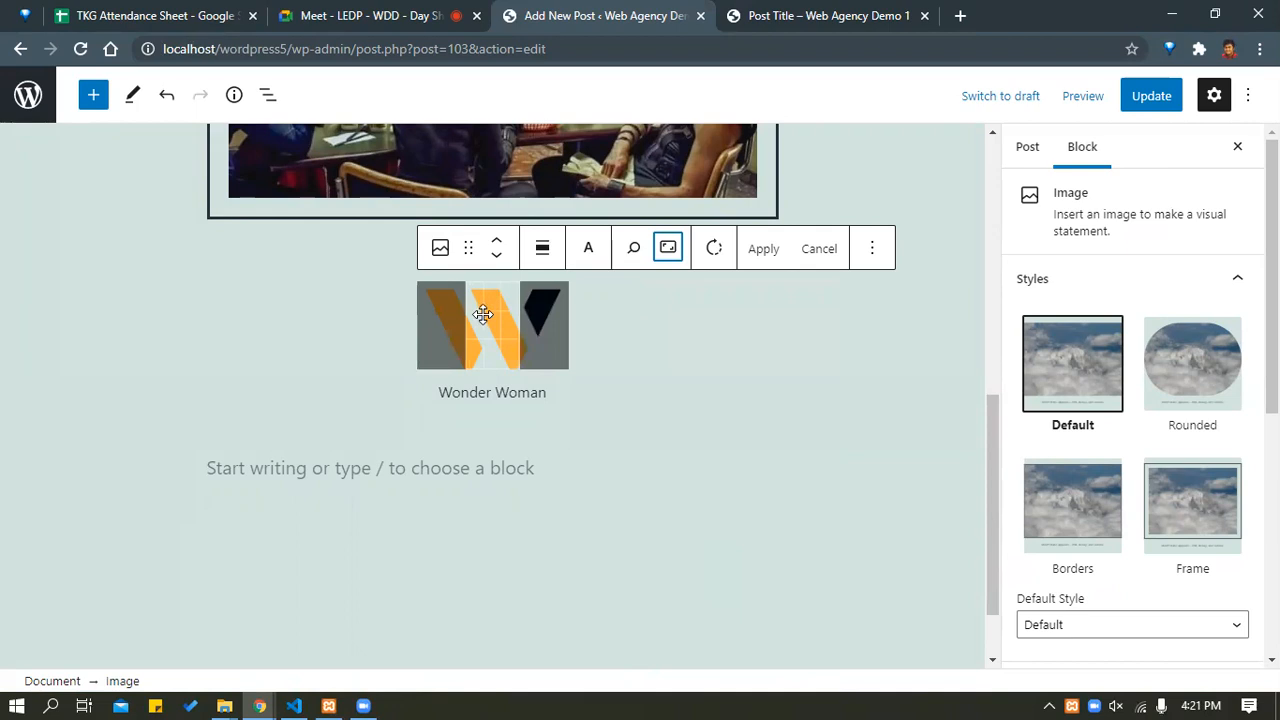
click(758, 249)
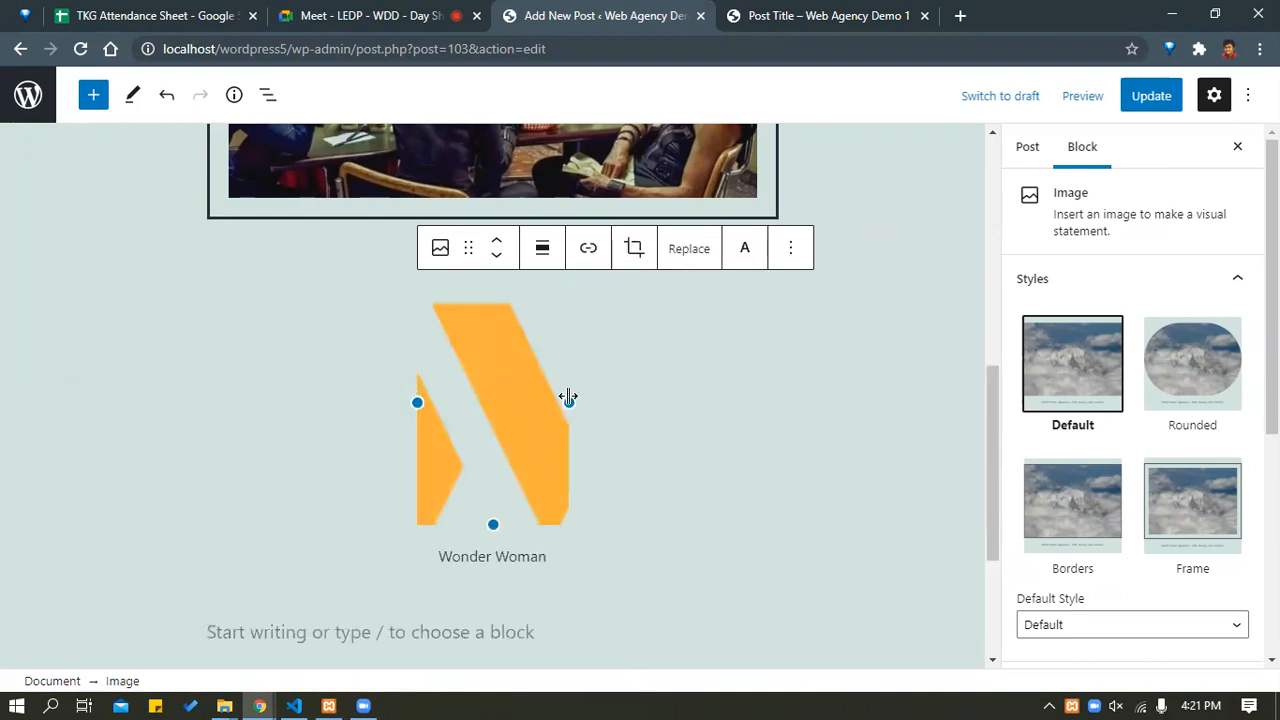
Try the crop zoom on the portrait-cropped logo, cancel, and try the Original aspect ratio instead.
click(635, 250)
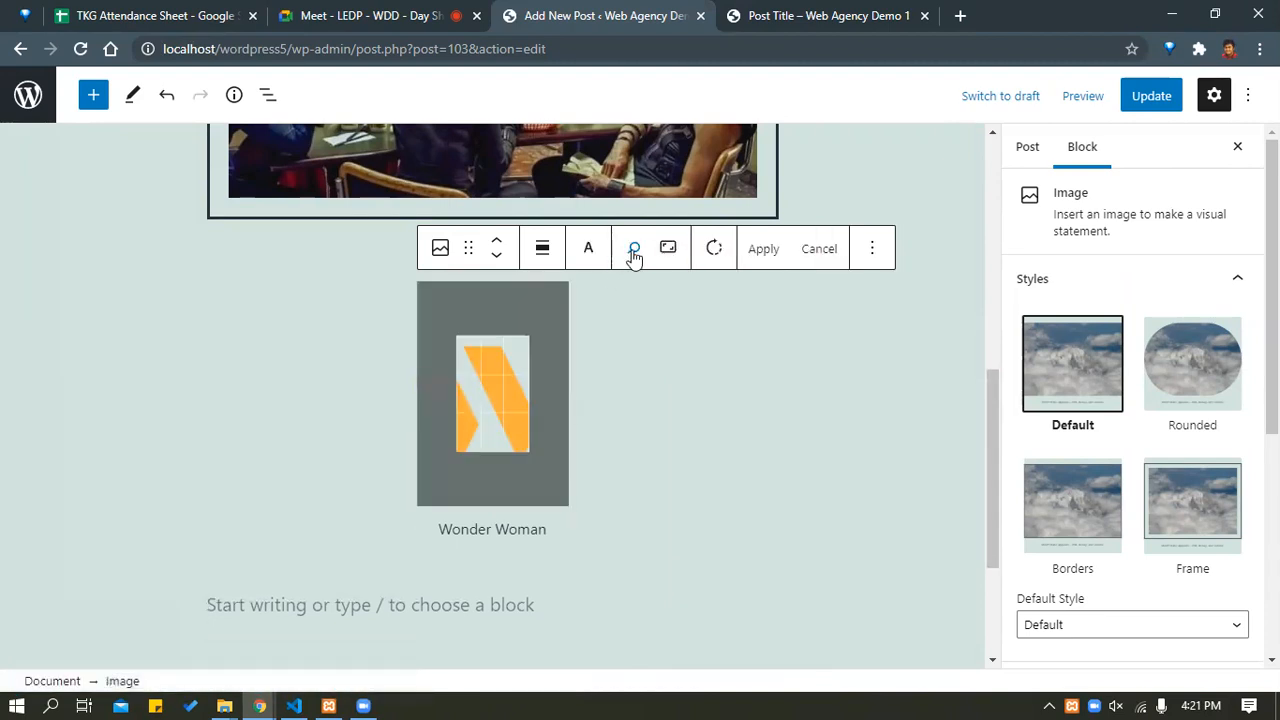
click(633, 250)
drag(640, 338, 528, 346)
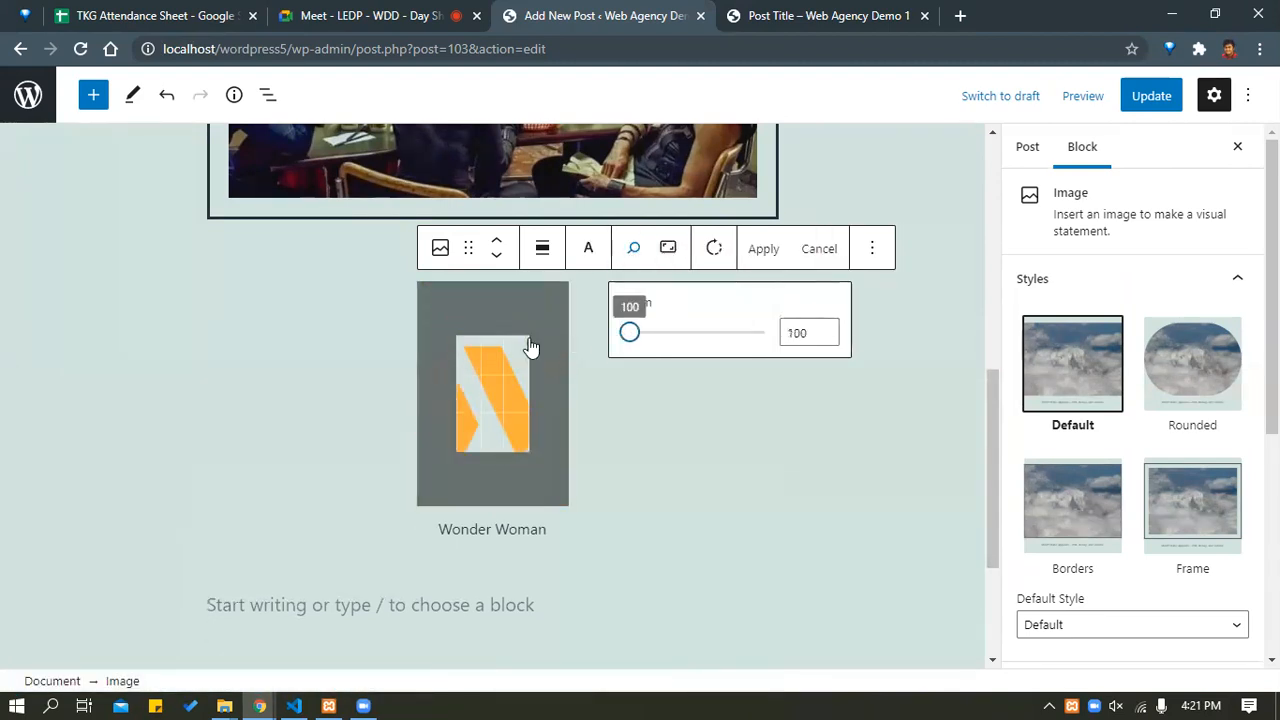
click(819, 249)
click(640, 249)
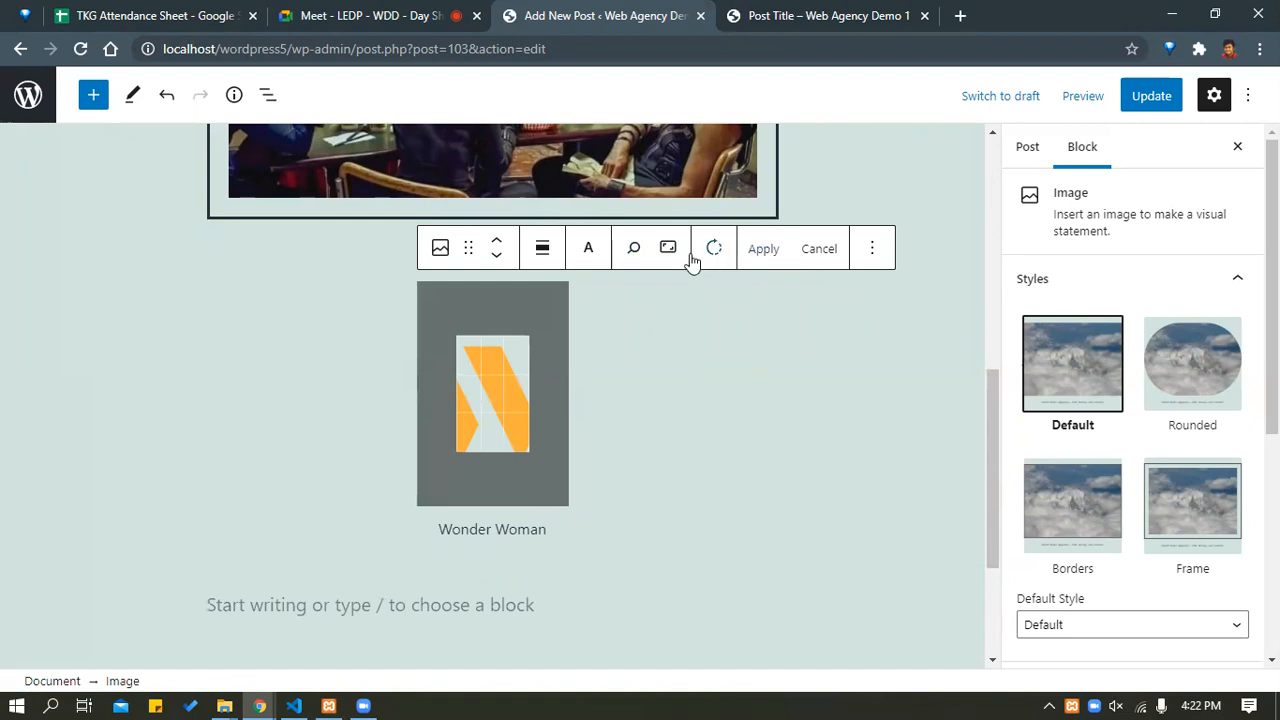
click(668, 249)
click(696, 312)
click(690, 364)
Undo the portrait and landscape crops of the logo image.
key(ctrl+z)
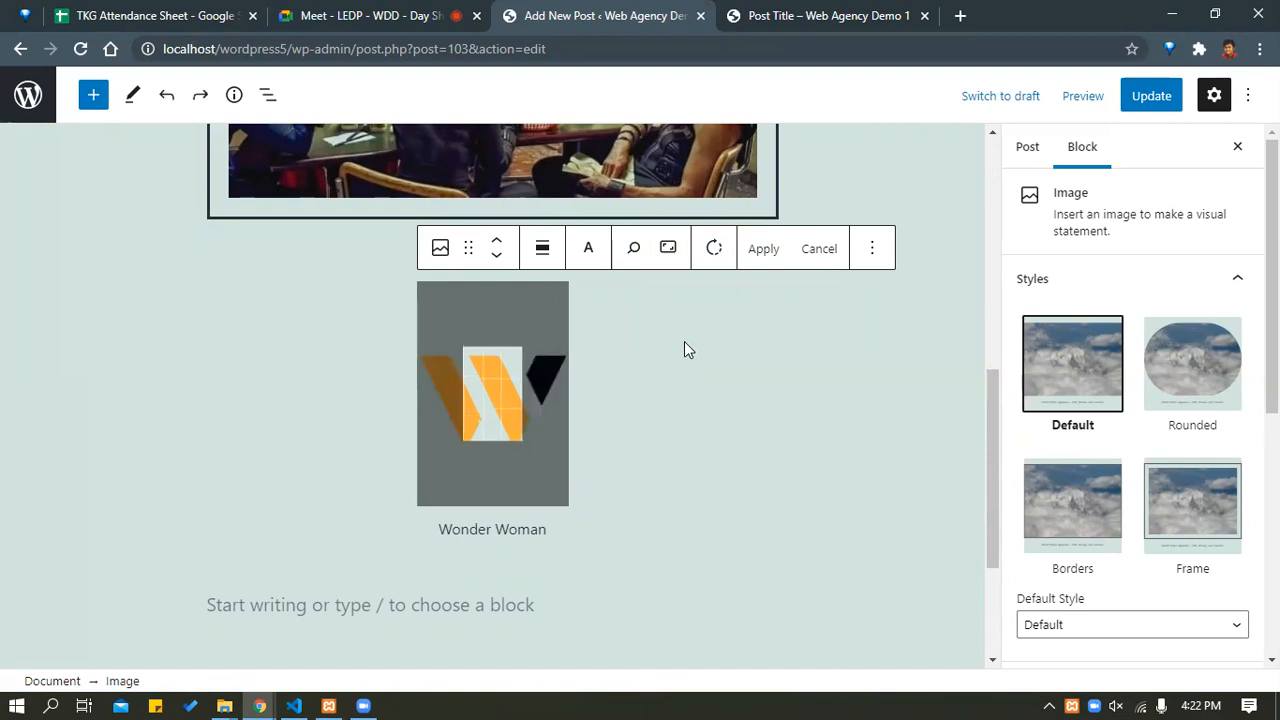
key(ctrl+z)
key(ctrl+z)
key(ctrl+z)
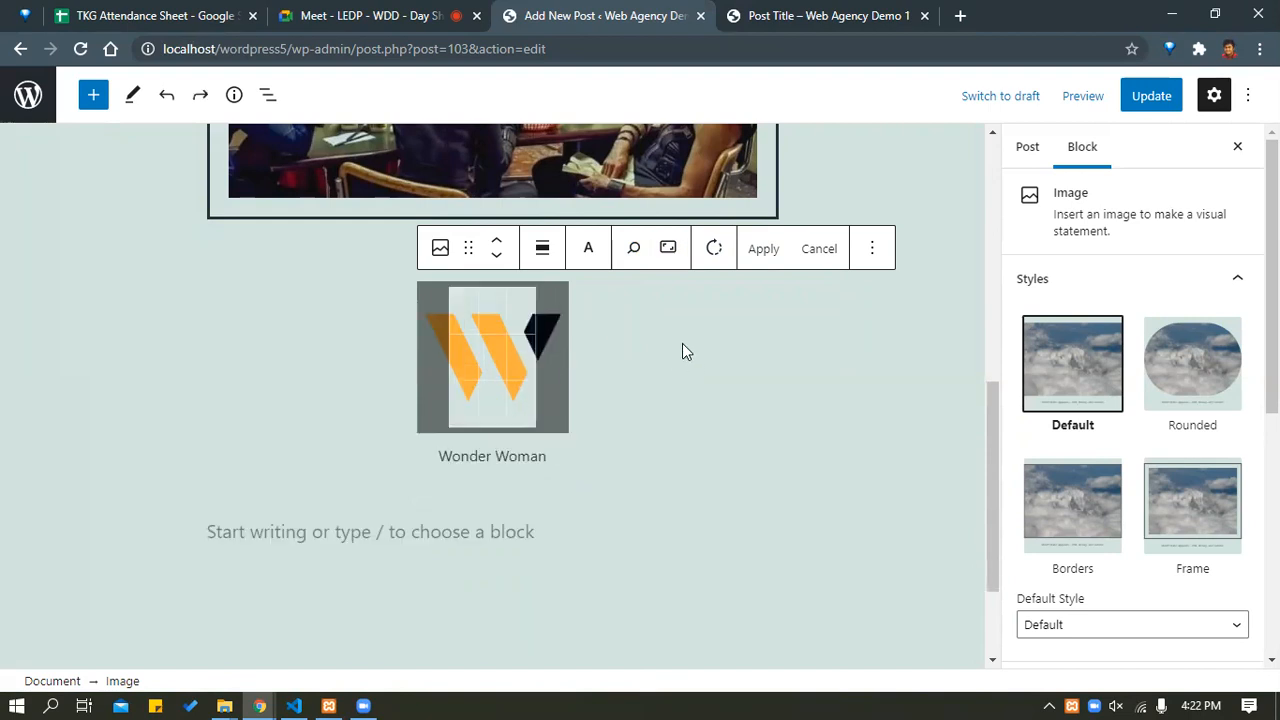
key(ctrl+z)
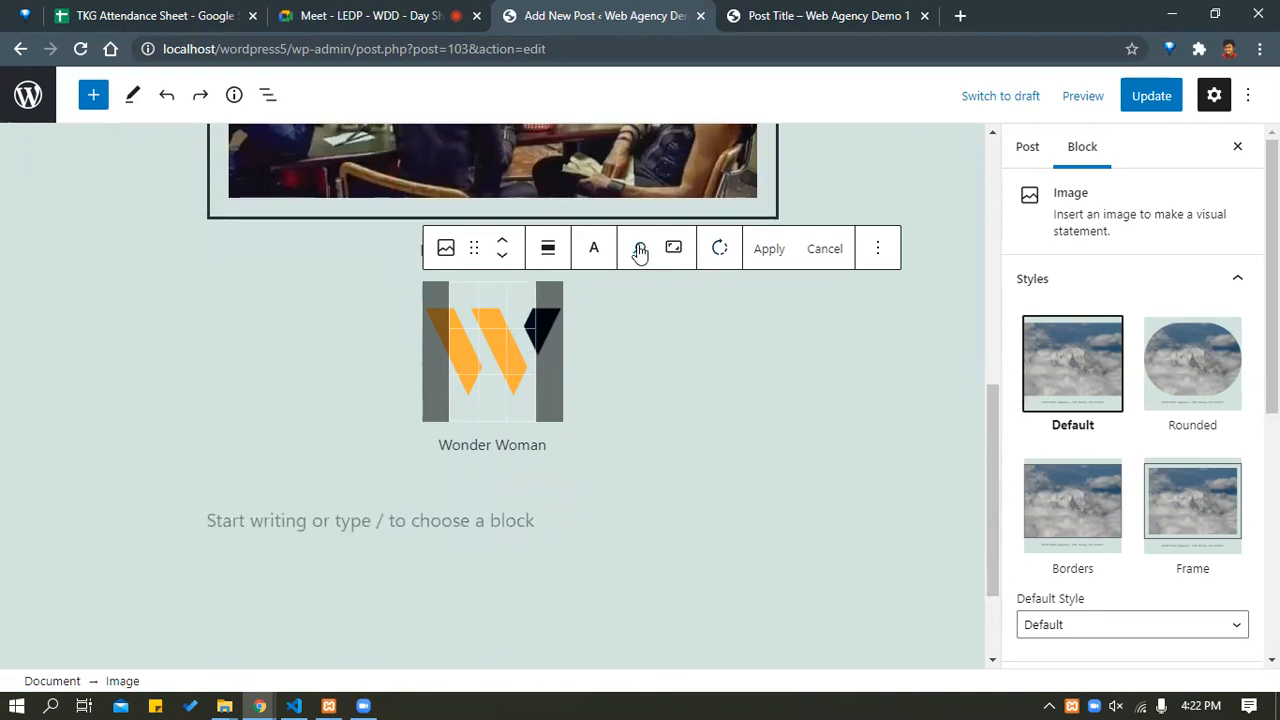
Look over the crop aspect ratios for the logo and try repositioning the image sideways inside the portrait crop frame.
click(670, 252)
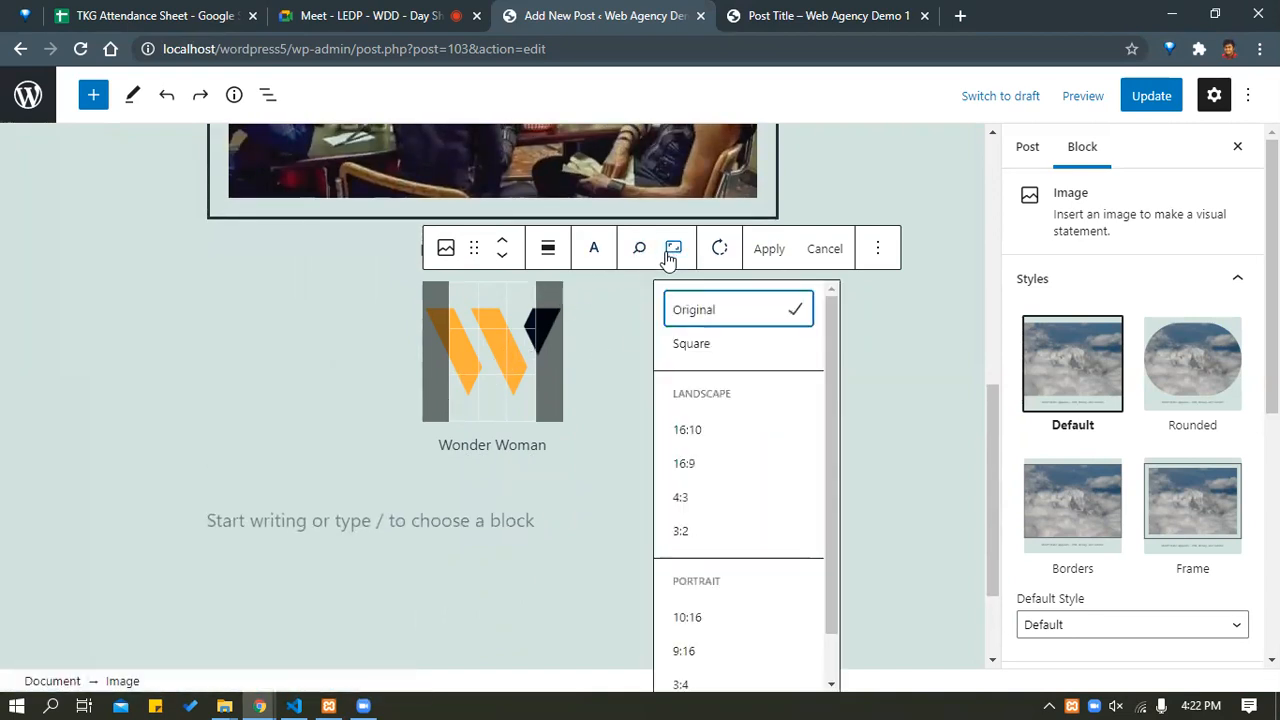
scroll(681, 465, down, 1)
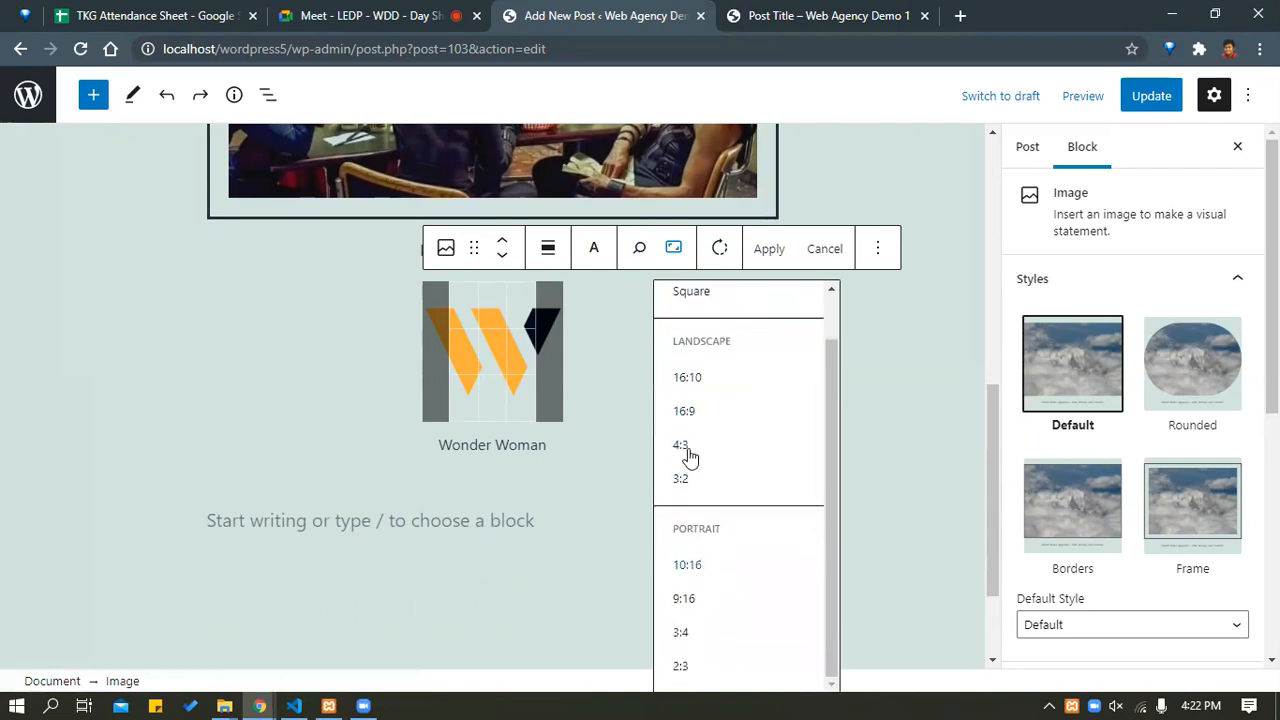
drag(484, 348, 443, 331)
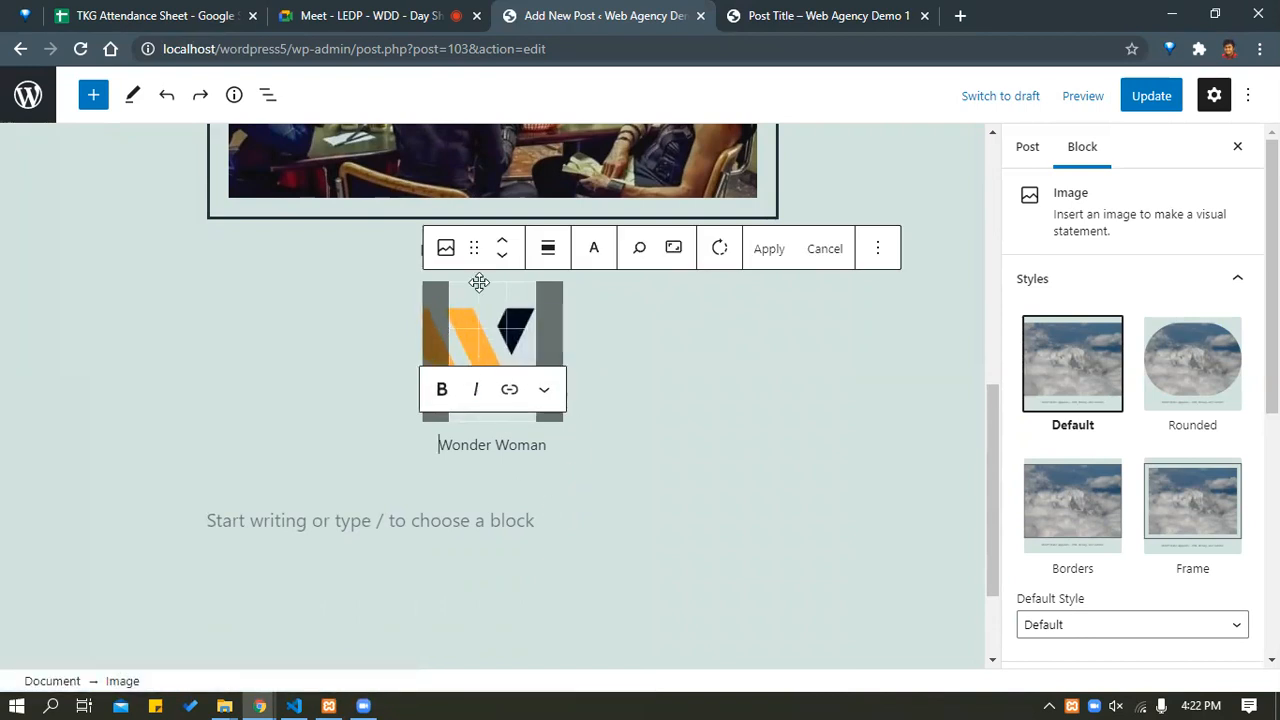
drag(498, 320, 518, 320)
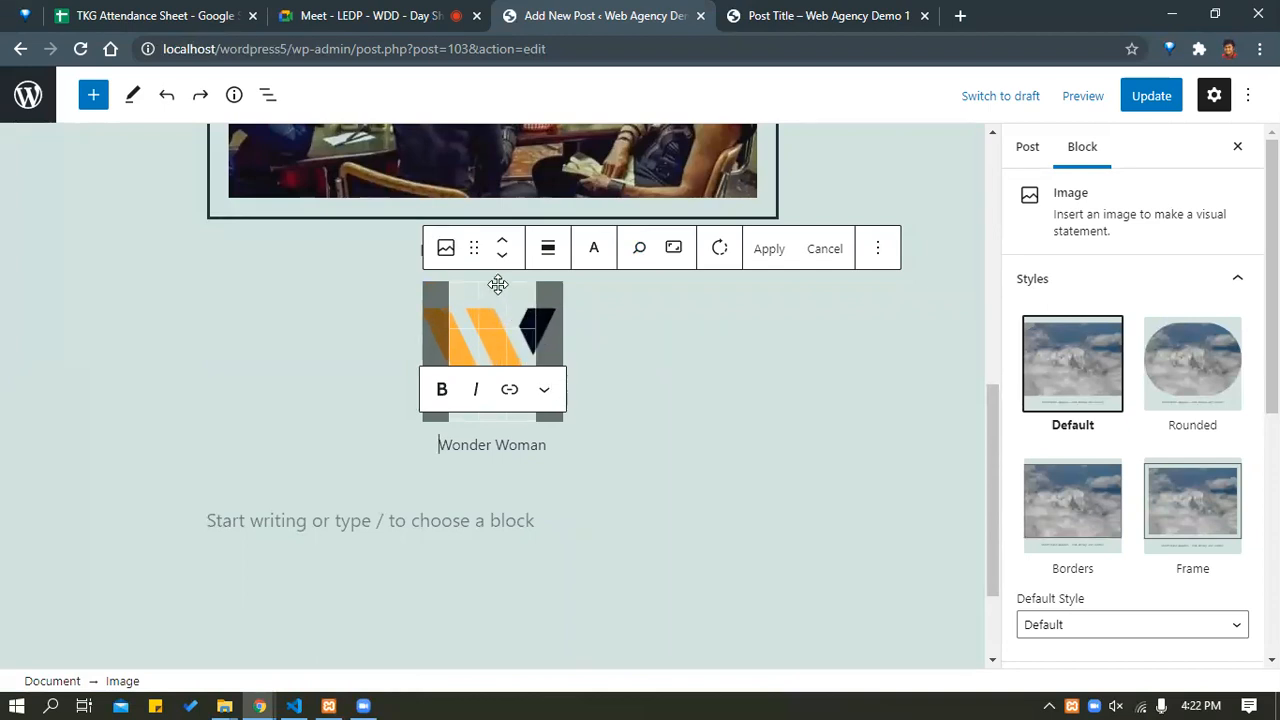
Try rotating the logo through four 90-degree turns and cancel the crop edit.
click(720, 249)
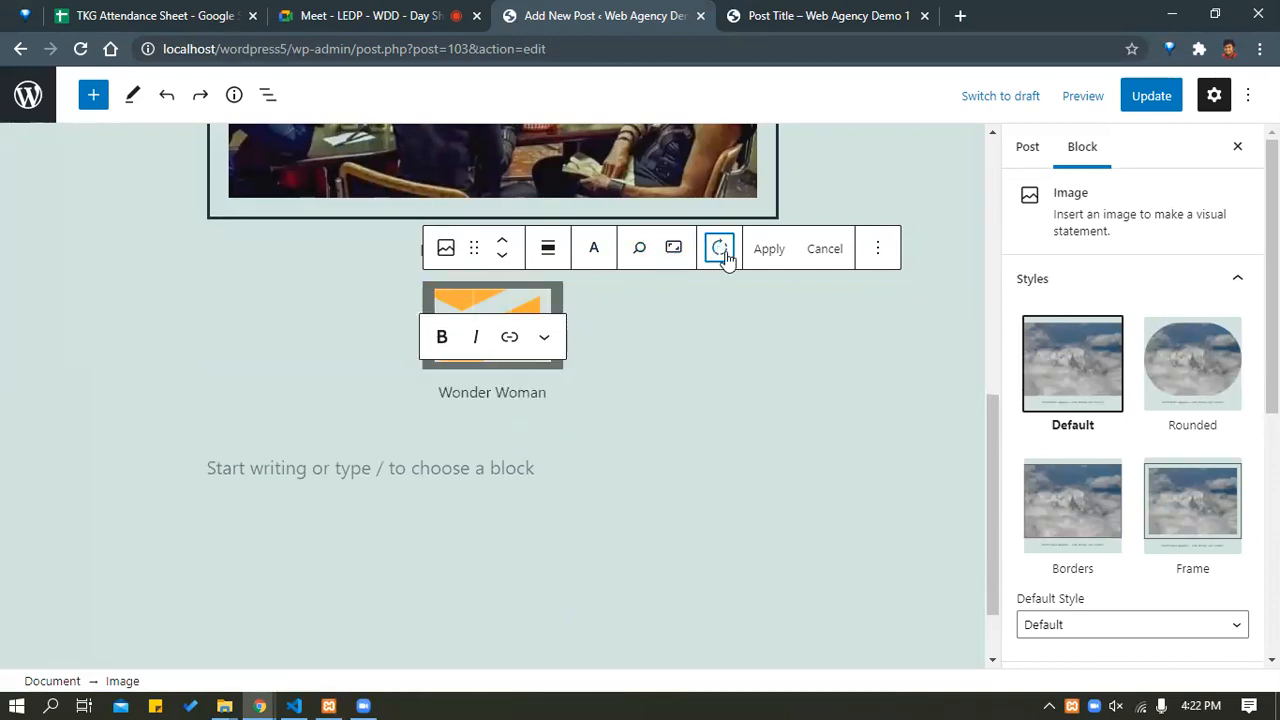
click(720, 249)
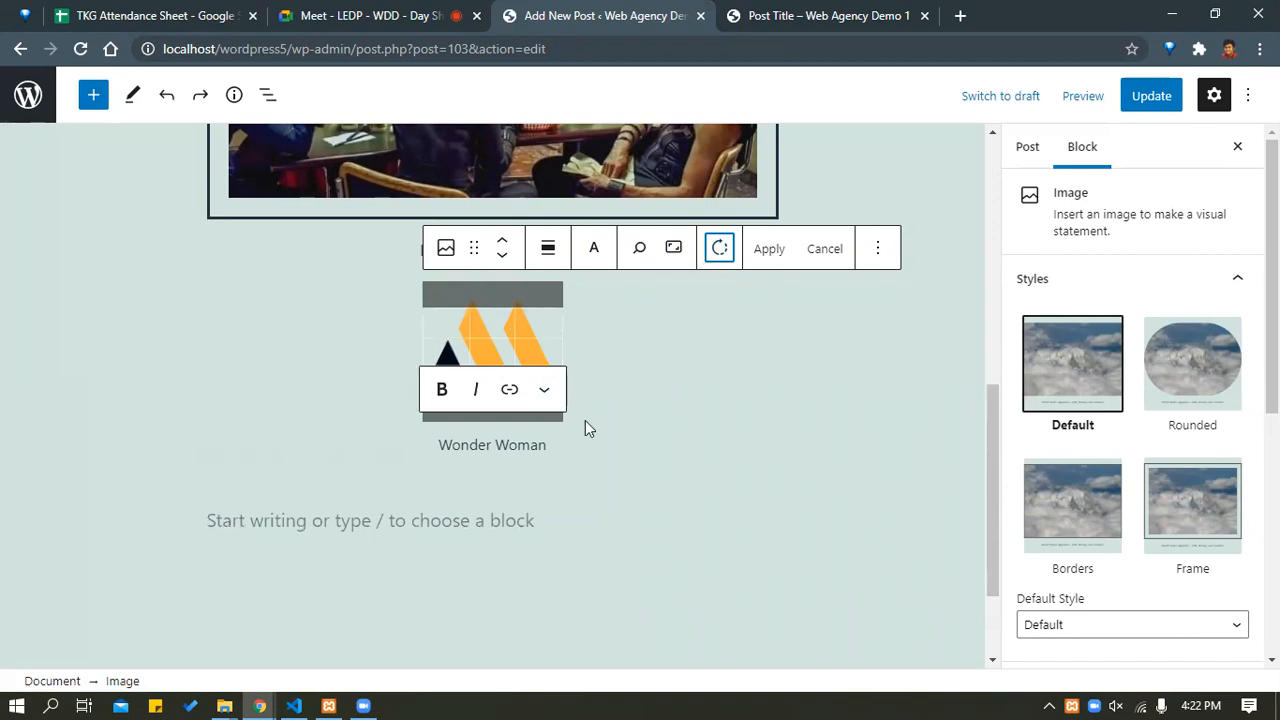
click(710, 256)
click(710, 256)
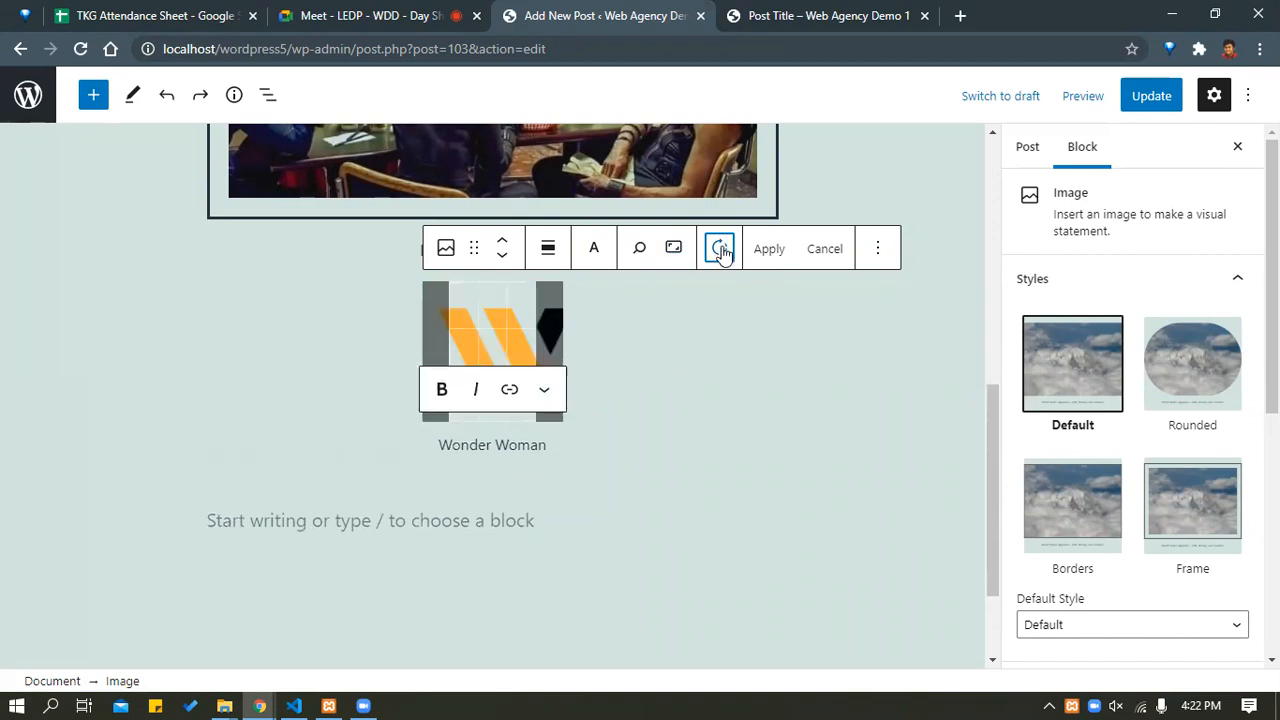
click(825, 249)
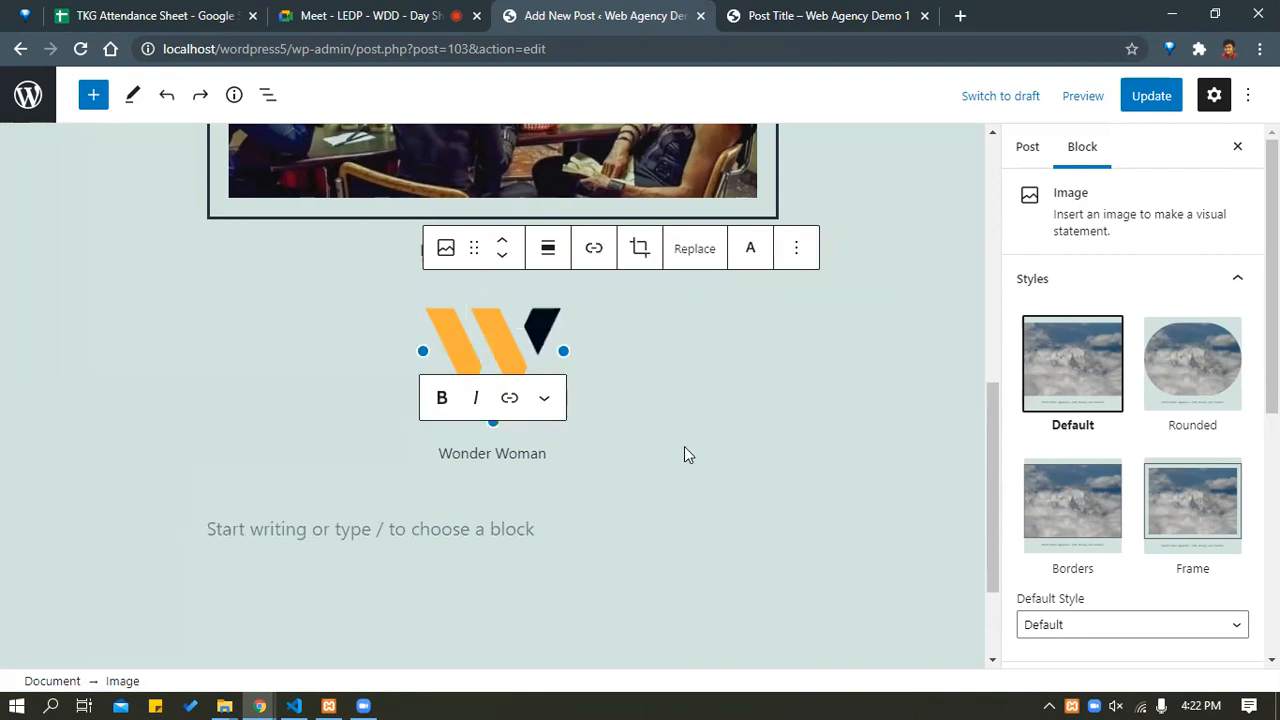
Insert a backtick into the logo's caption so it reads "Wonde`r Woman".
click(509, 399)
click(265, 476)
text(`)
key(Escape)
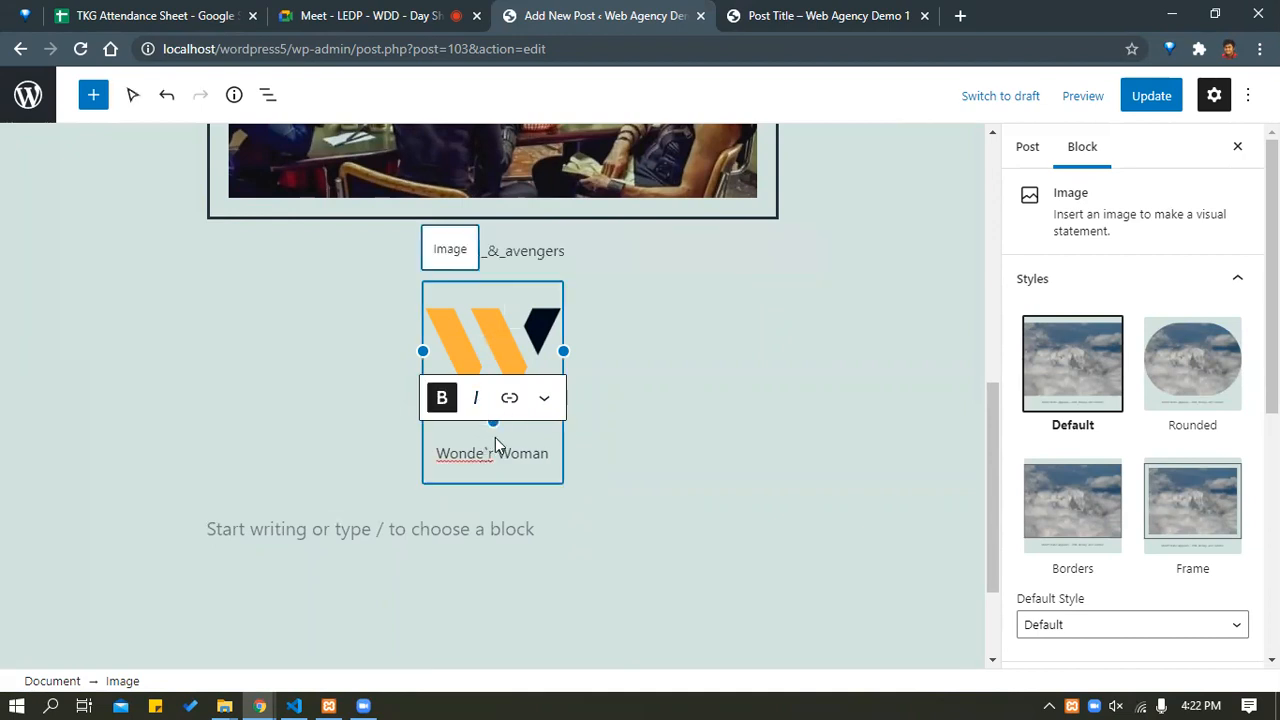
Insert a backtick into the caption of the framed Avengers photo and remove it again.
click(506, 251)
text(`)
key(Escape)
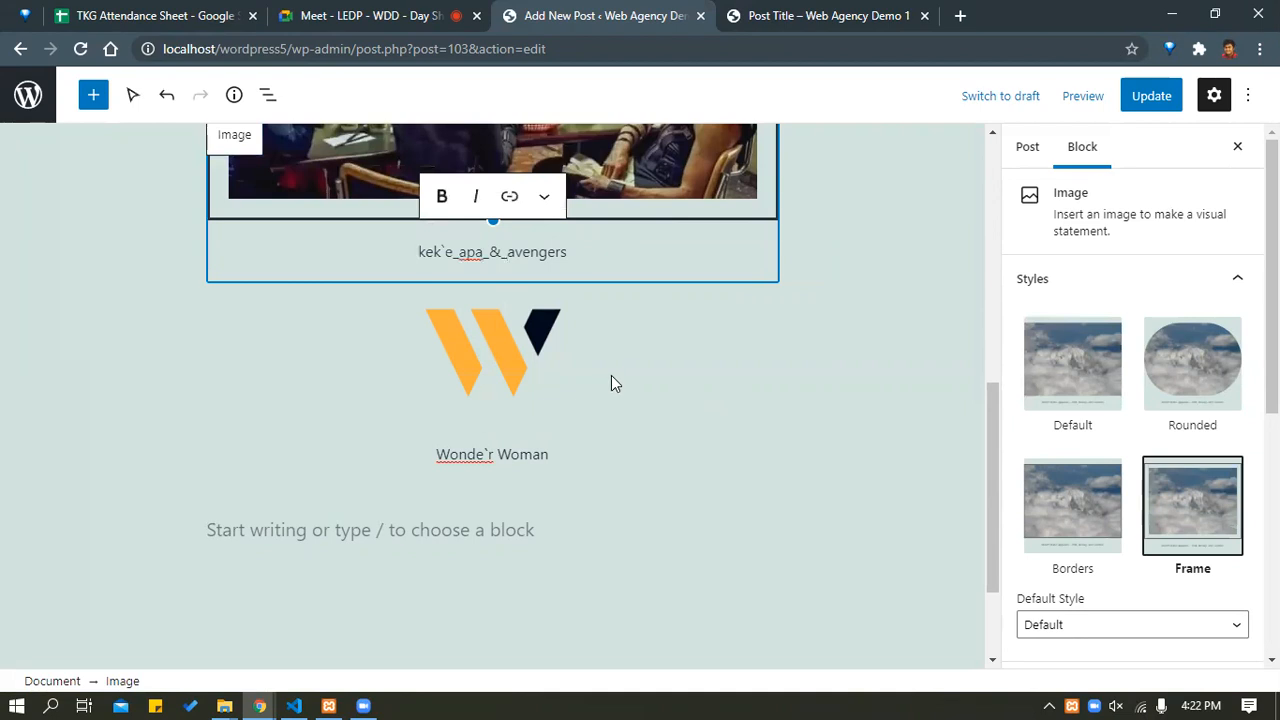
click(458, 252)
key(BackSpace)
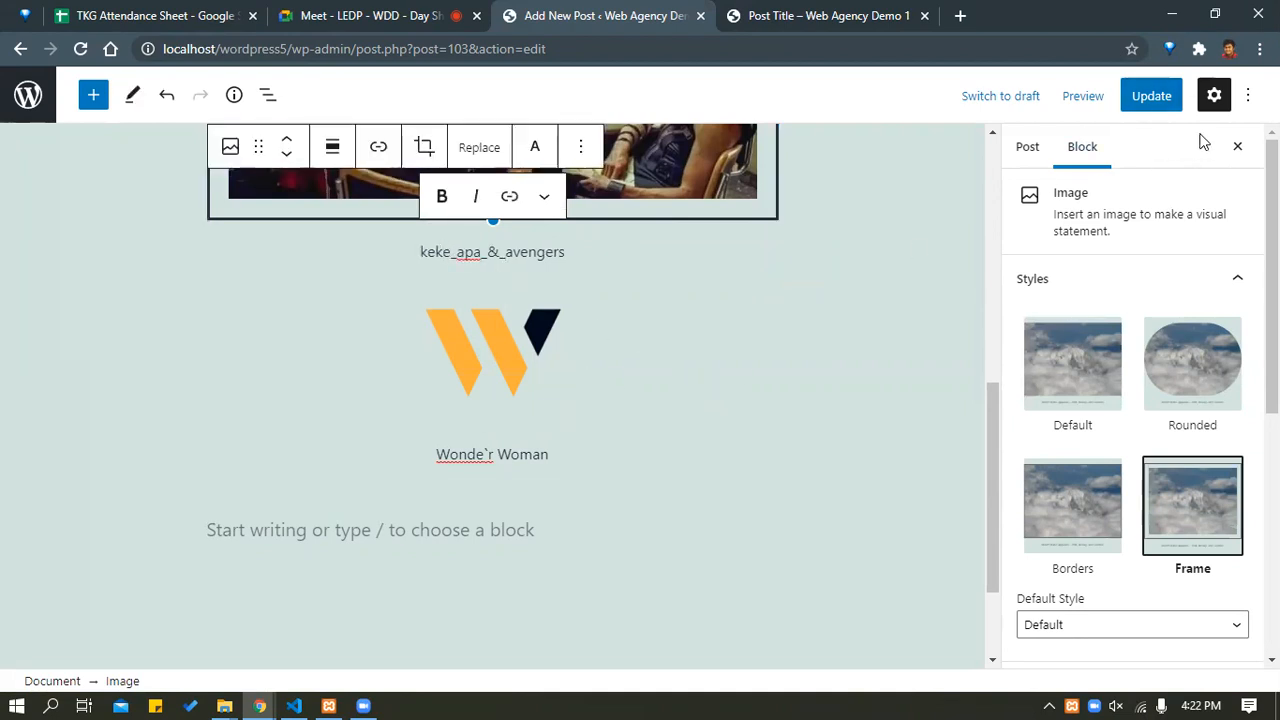
Hide the block settings, glance through the available text blocks, and return to the post content.
click(1237, 146)
click(100, 94)
scroll(944, 307, up, 5)
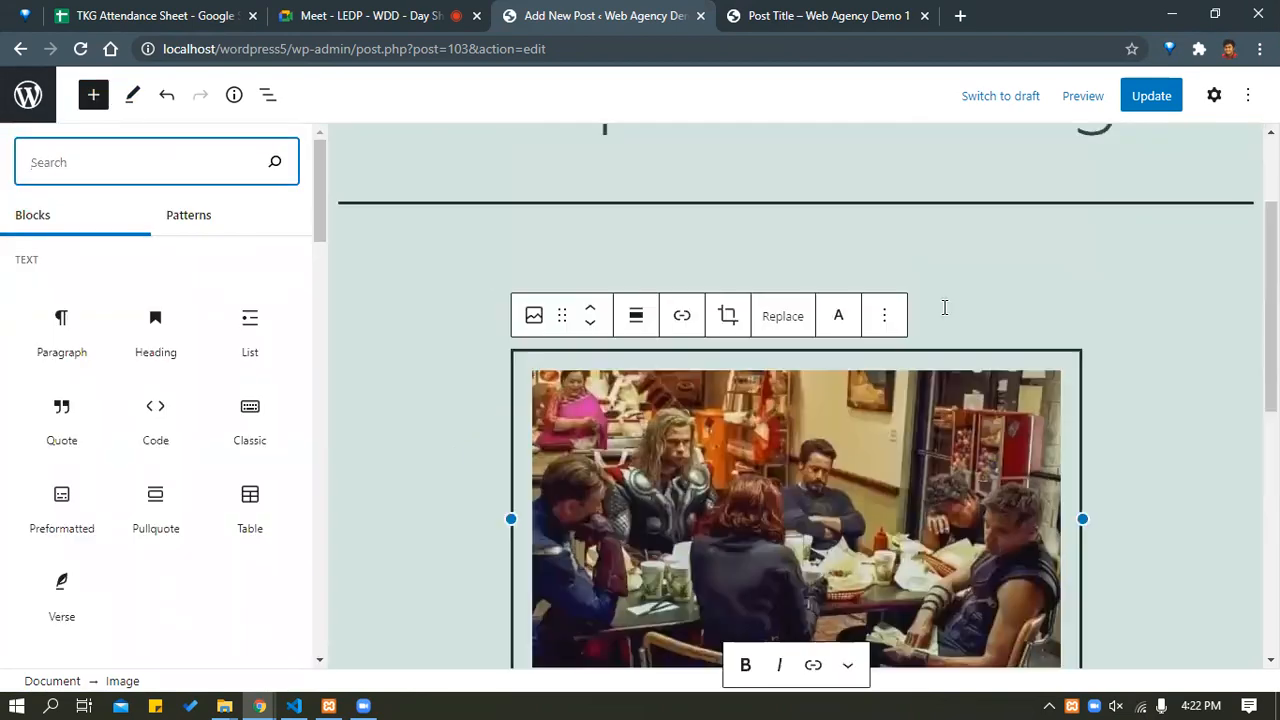
click(948, 300)
scroll(847, 306, down, 2)
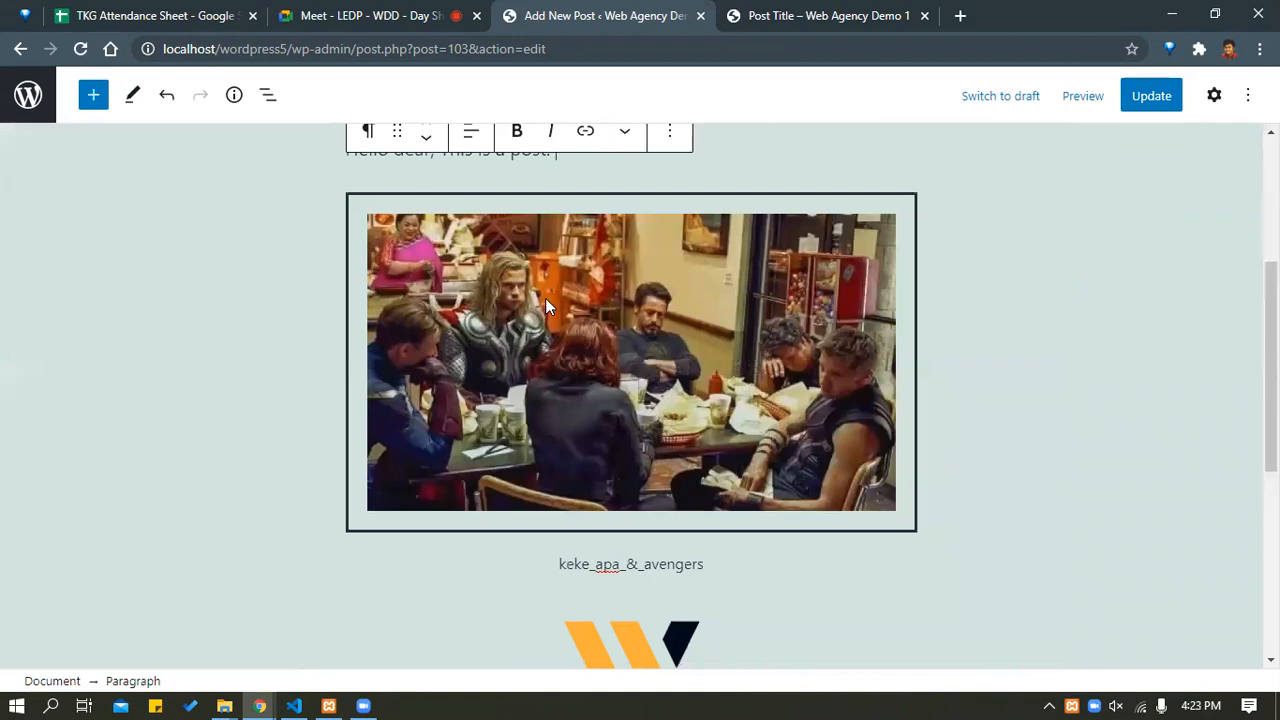
scroll(549, 299, down, 3)
Review the logo block's image settings and its advanced options, down to the additional CSS classes.
click(637, 337)
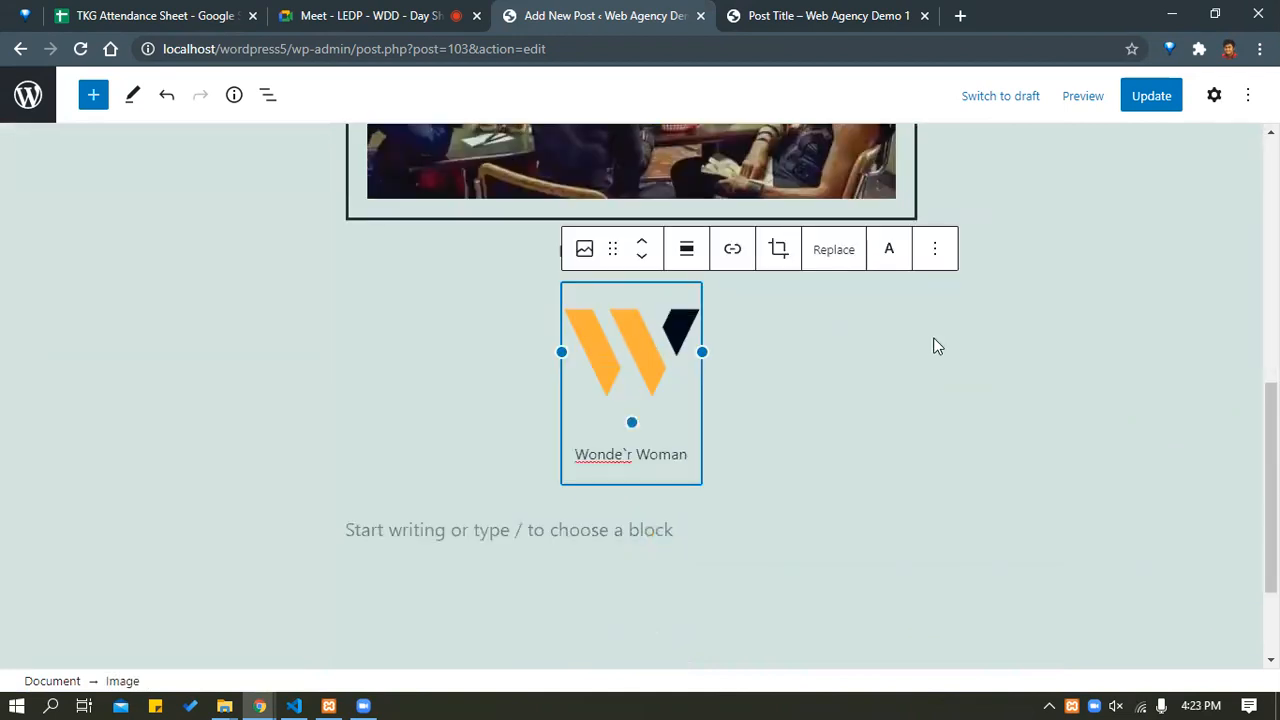
click(1214, 96)
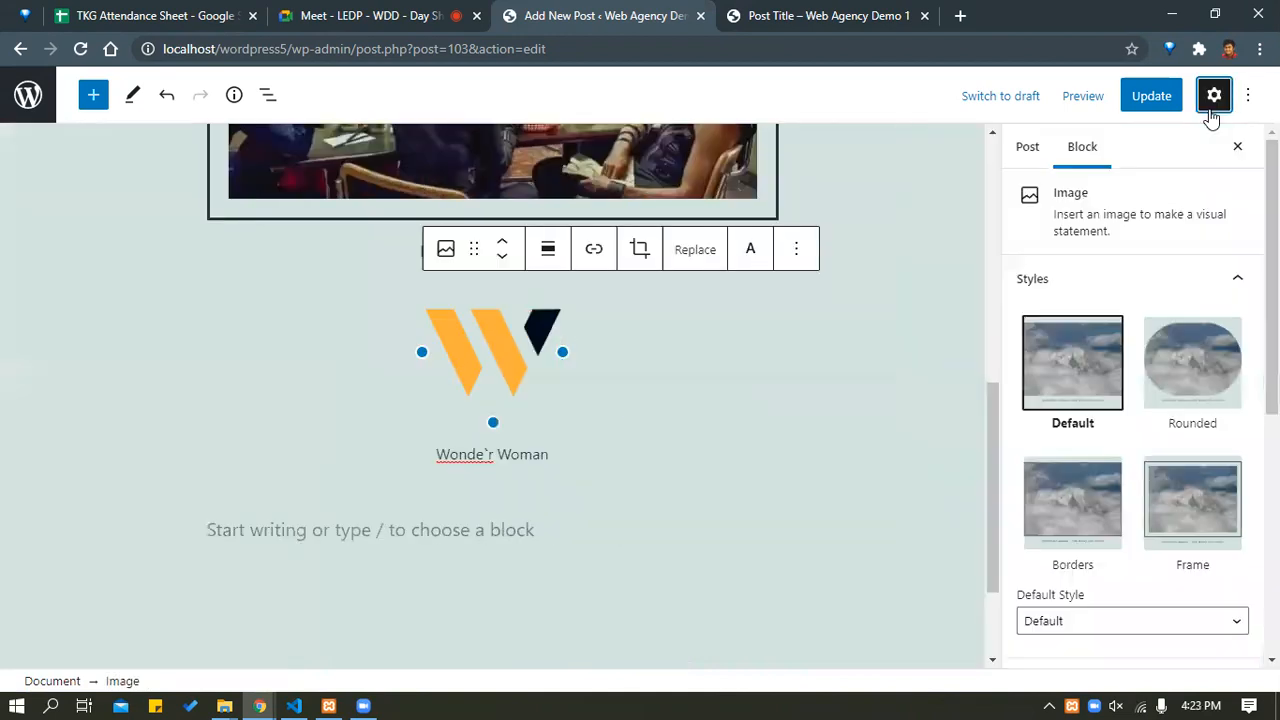
scroll(1115, 236, down, 5)
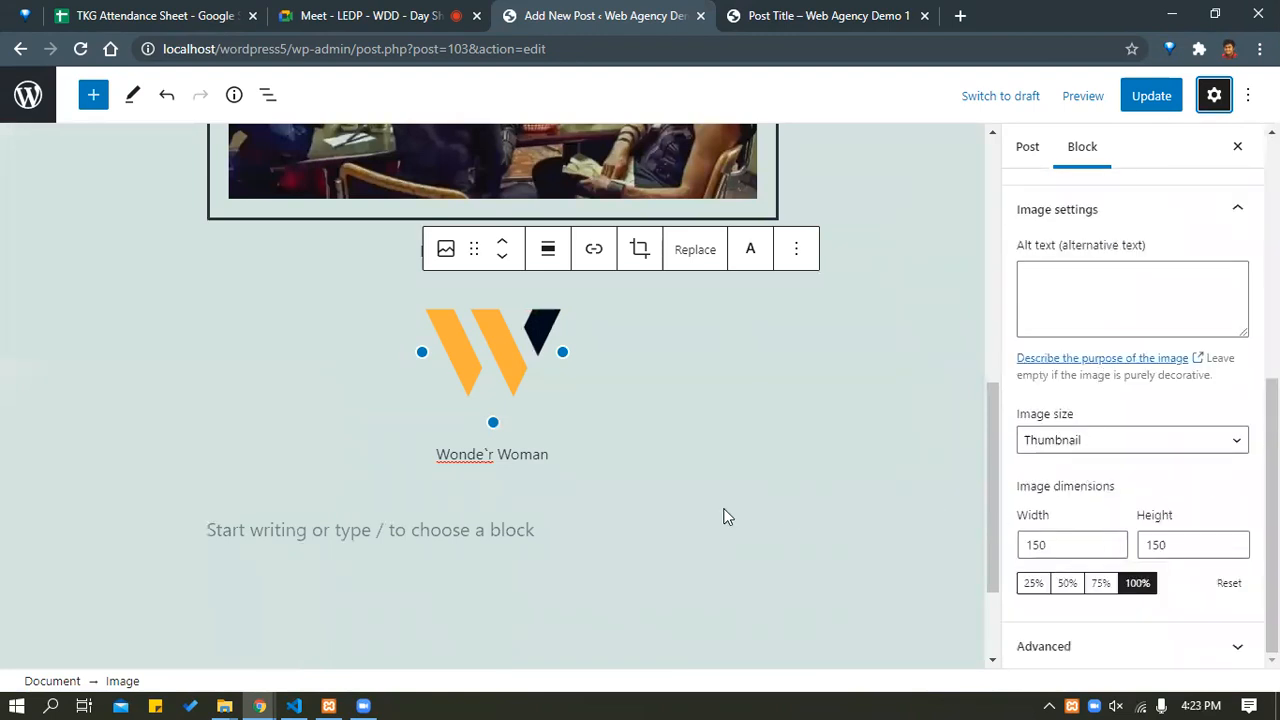
click(1058, 632)
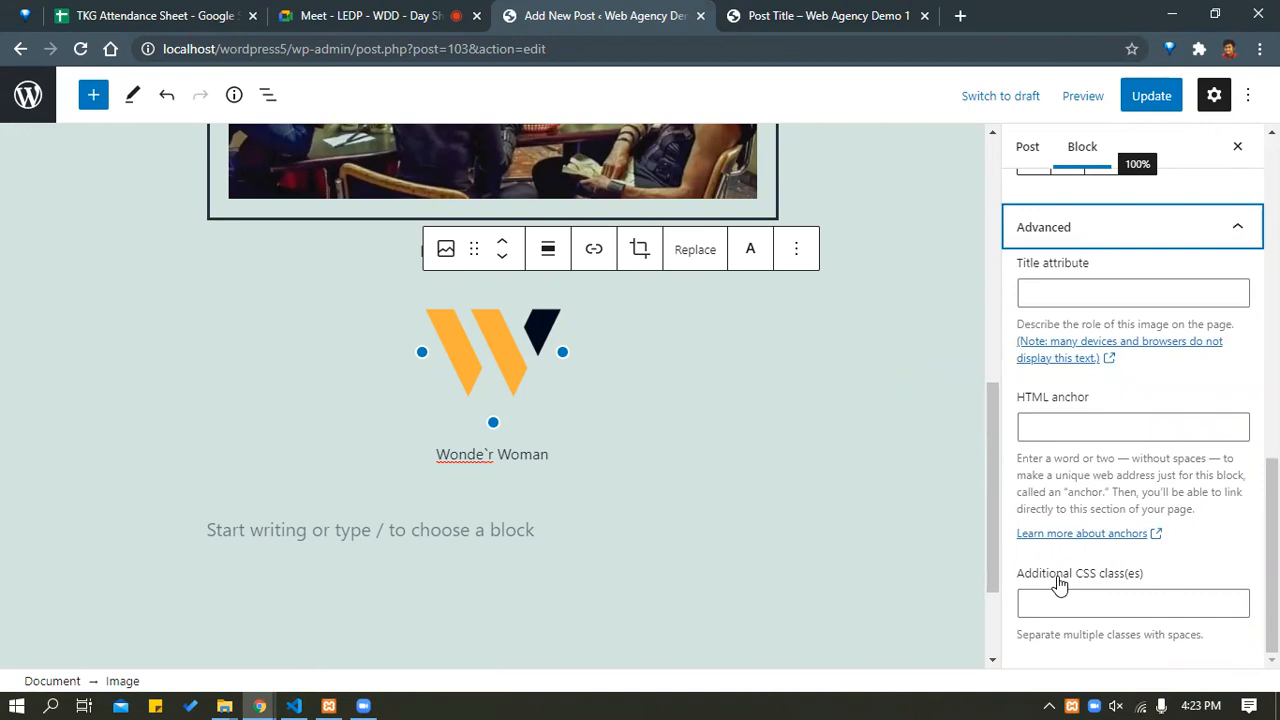
click(1059, 601)
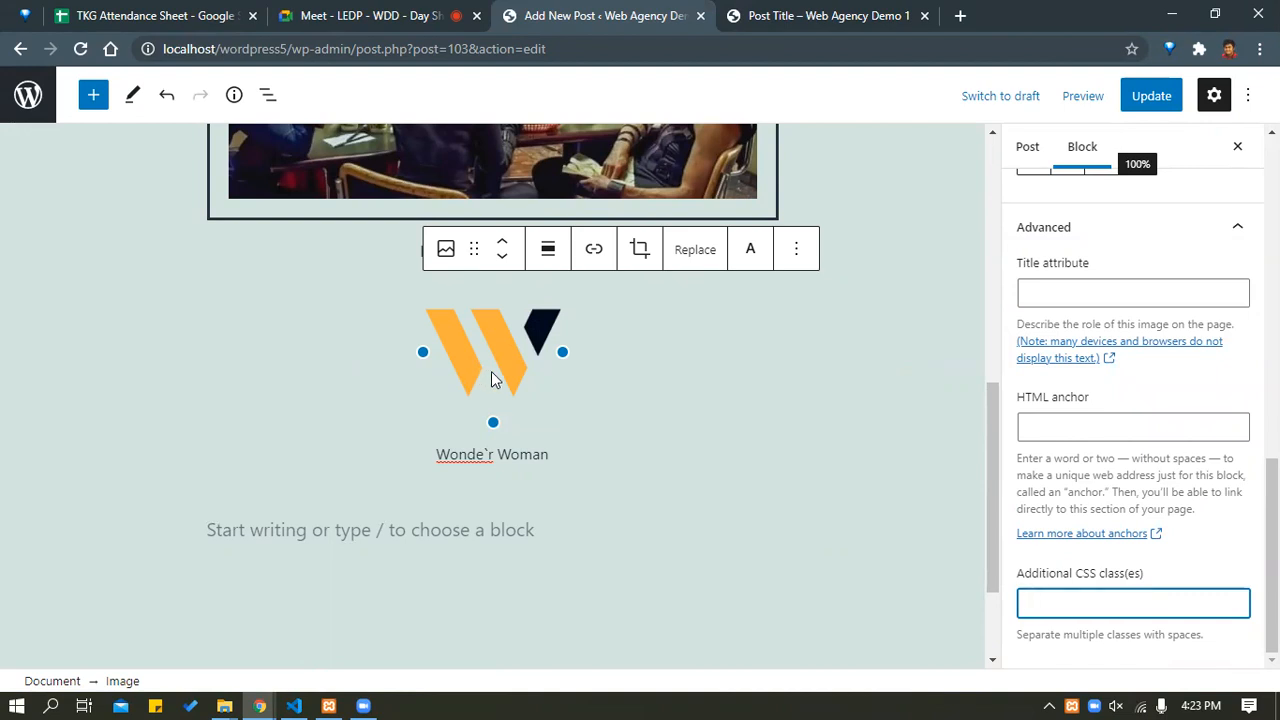
Review the typography, color, text and advanced settings of the "Hello dear, This is a post." paragraph.
scroll(414, 490, up, 5)
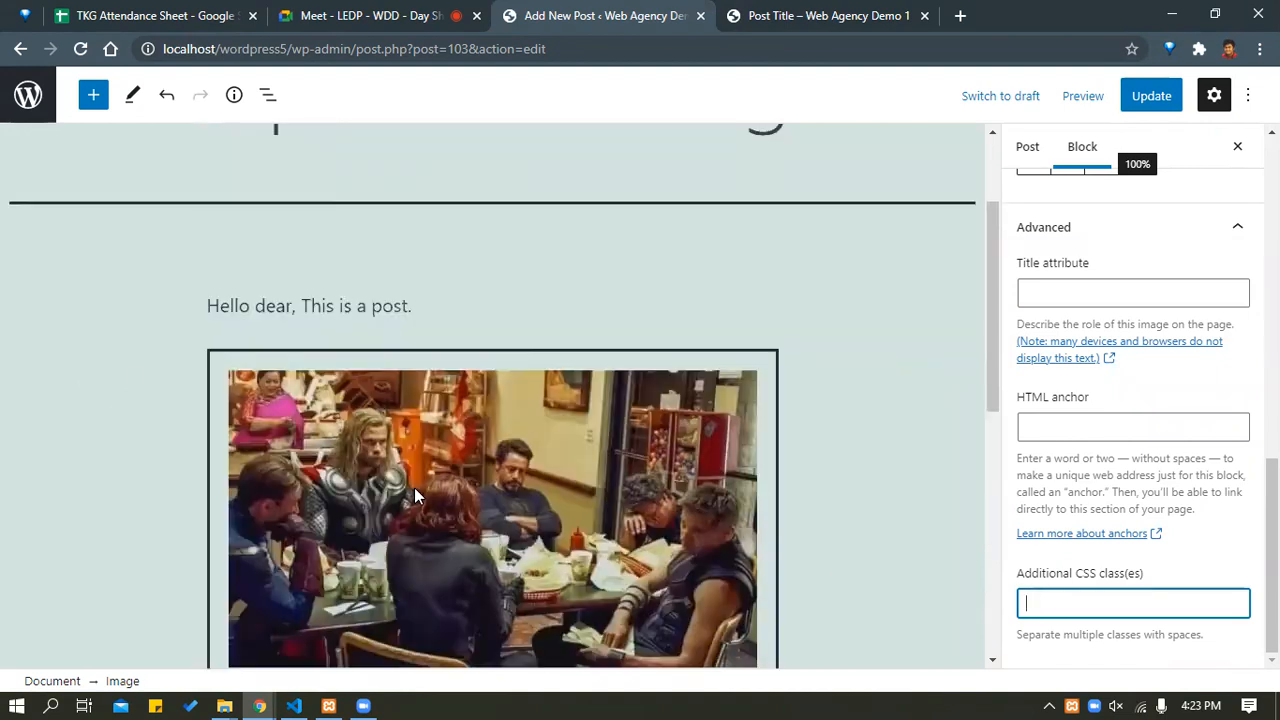
click(272, 305)
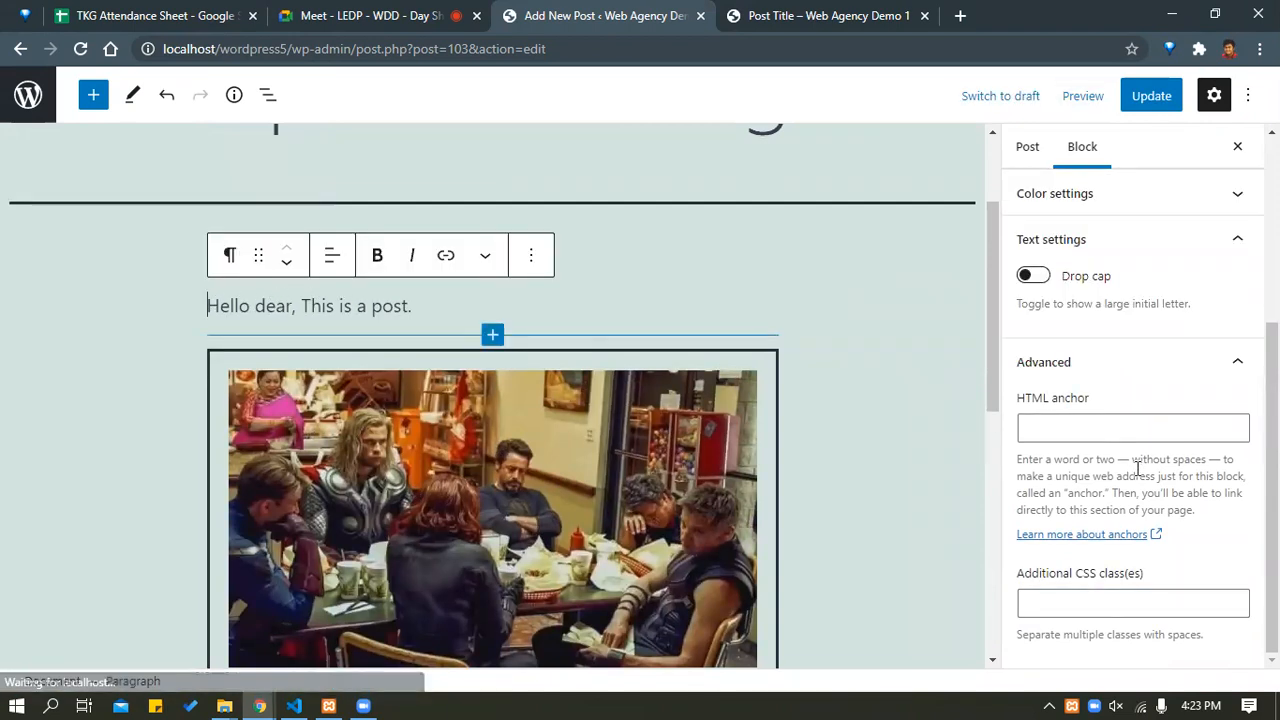
scroll(1100, 607, up, 3)
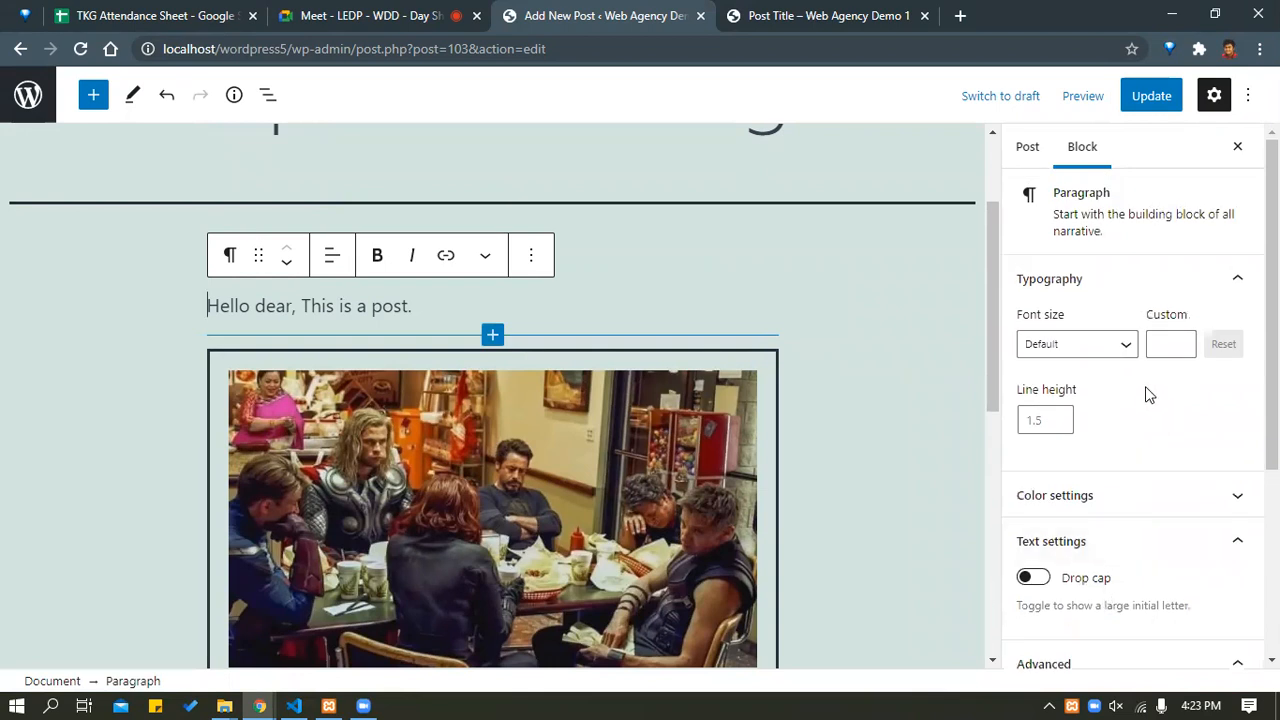
scroll(1148, 394, down, 3)
scroll(1091, 406, up, 3)
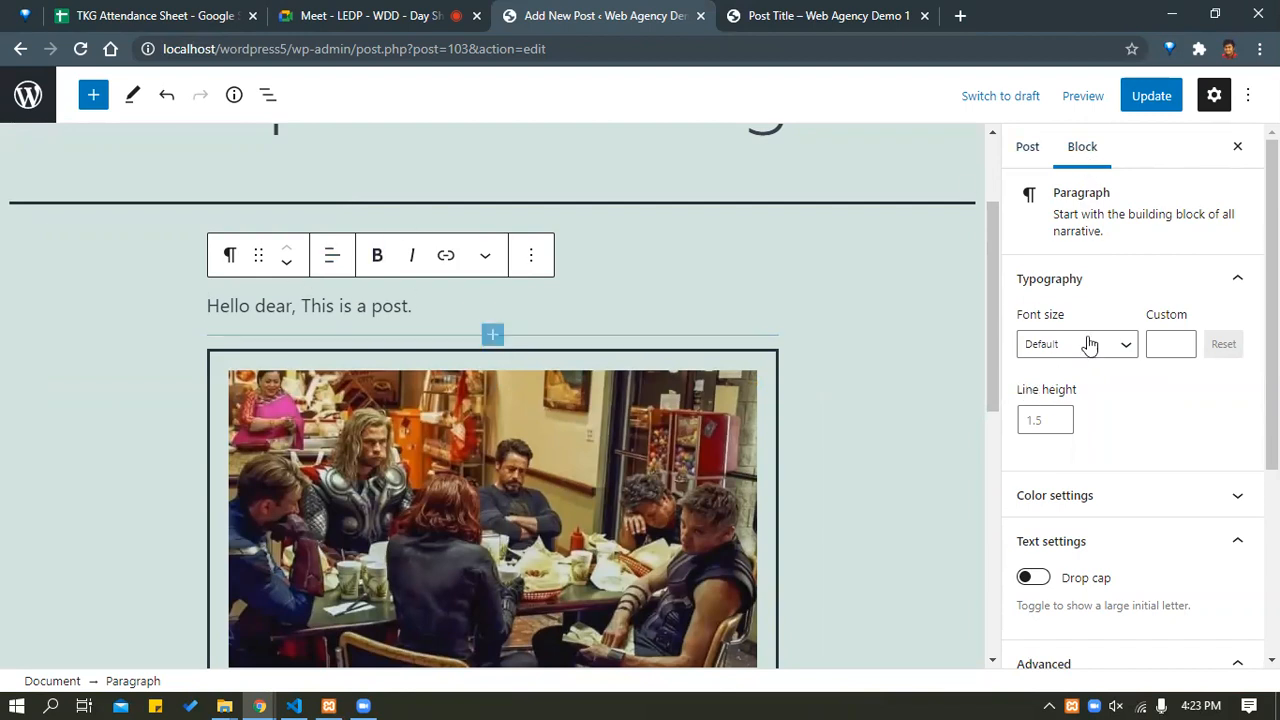
scroll(1068, 275, down, 3)
scroll(1100, 500, up, 3)
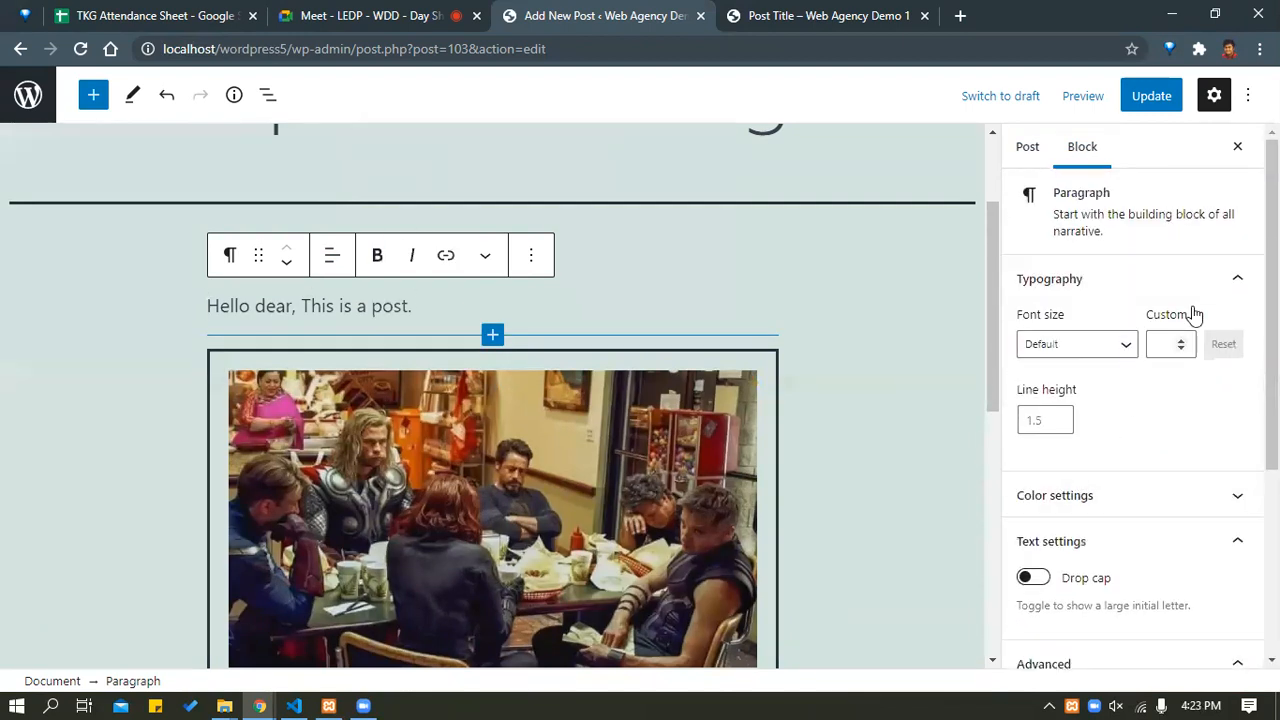
Try the Large font size on the greeting paragraph, reset it, and choose Large again.
click(1080, 346)
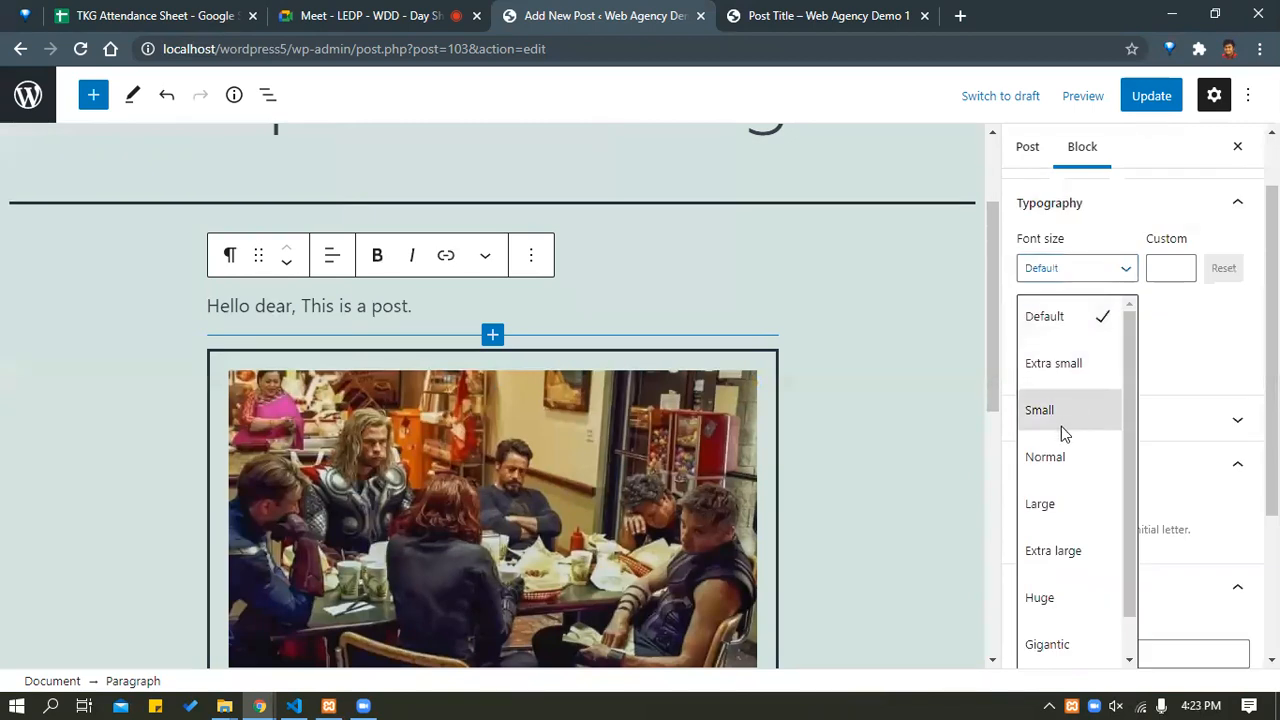
click(1038, 503)
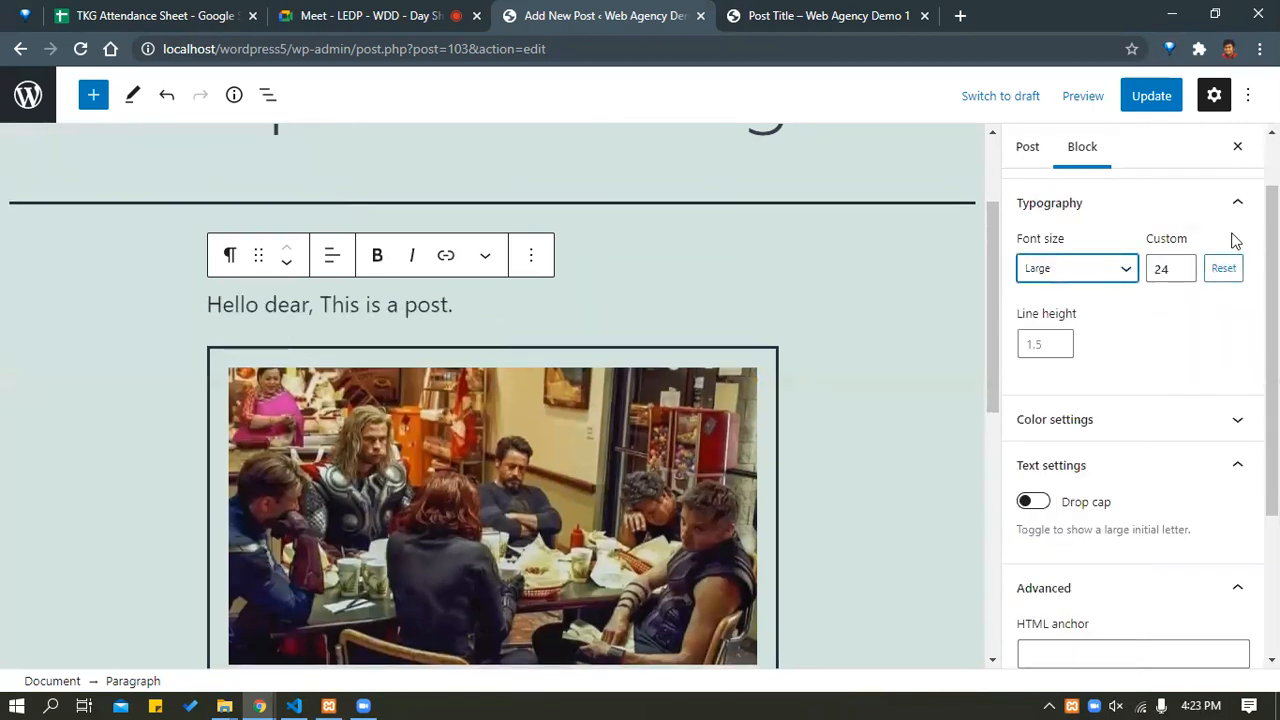
click(1225, 270)
click(1060, 284)
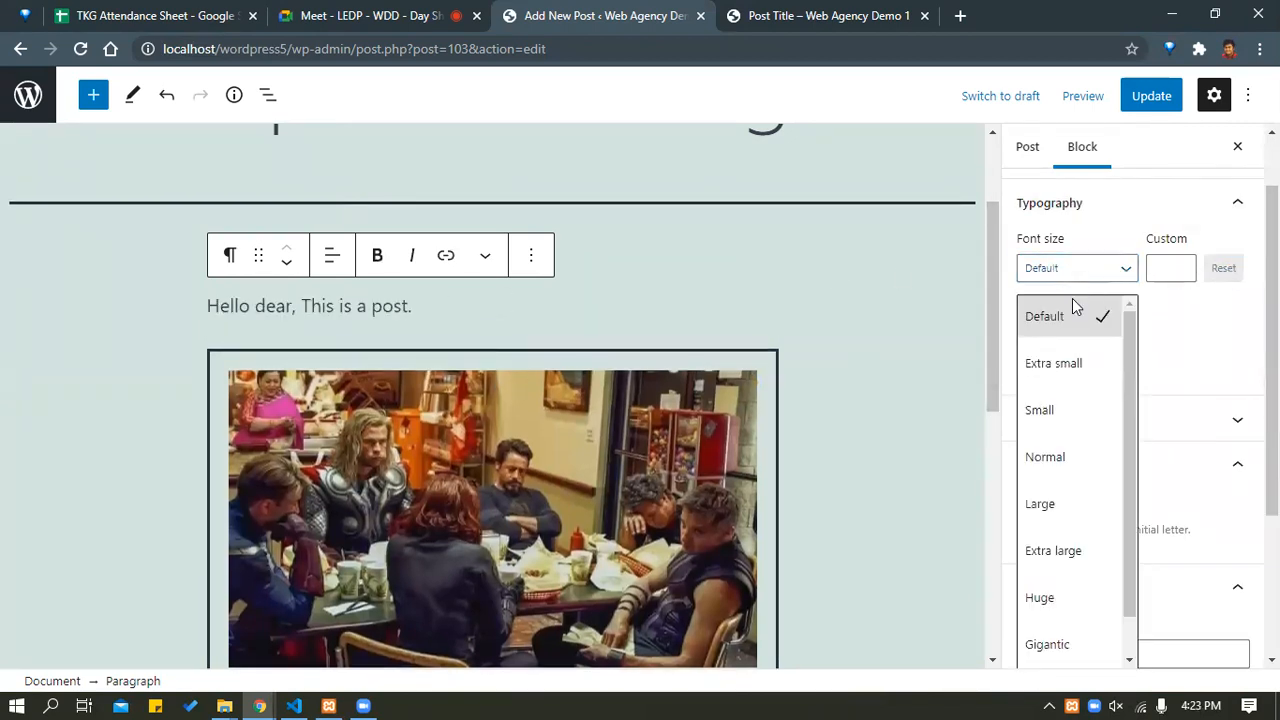
click(1040, 503)
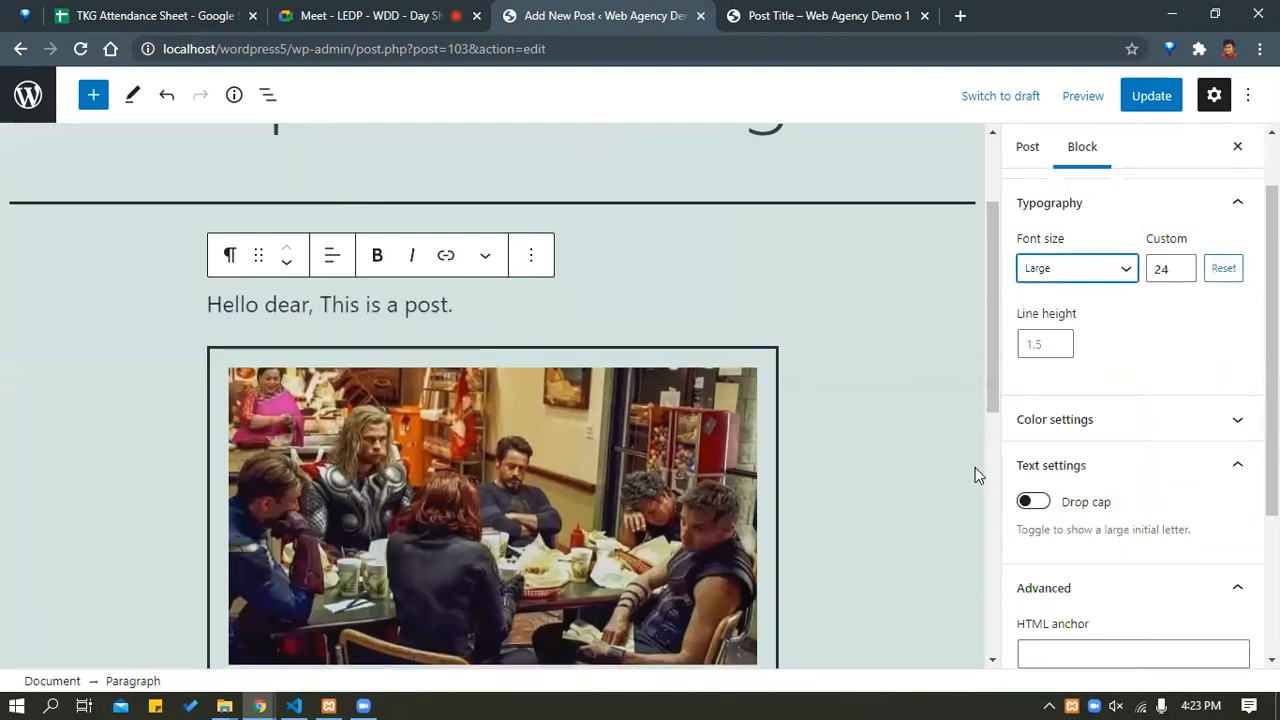
Try the Gigantic font size on the greeting paragraph and undo the font size changes.
click(1086, 277)
scroll(1072, 615, down, 1)
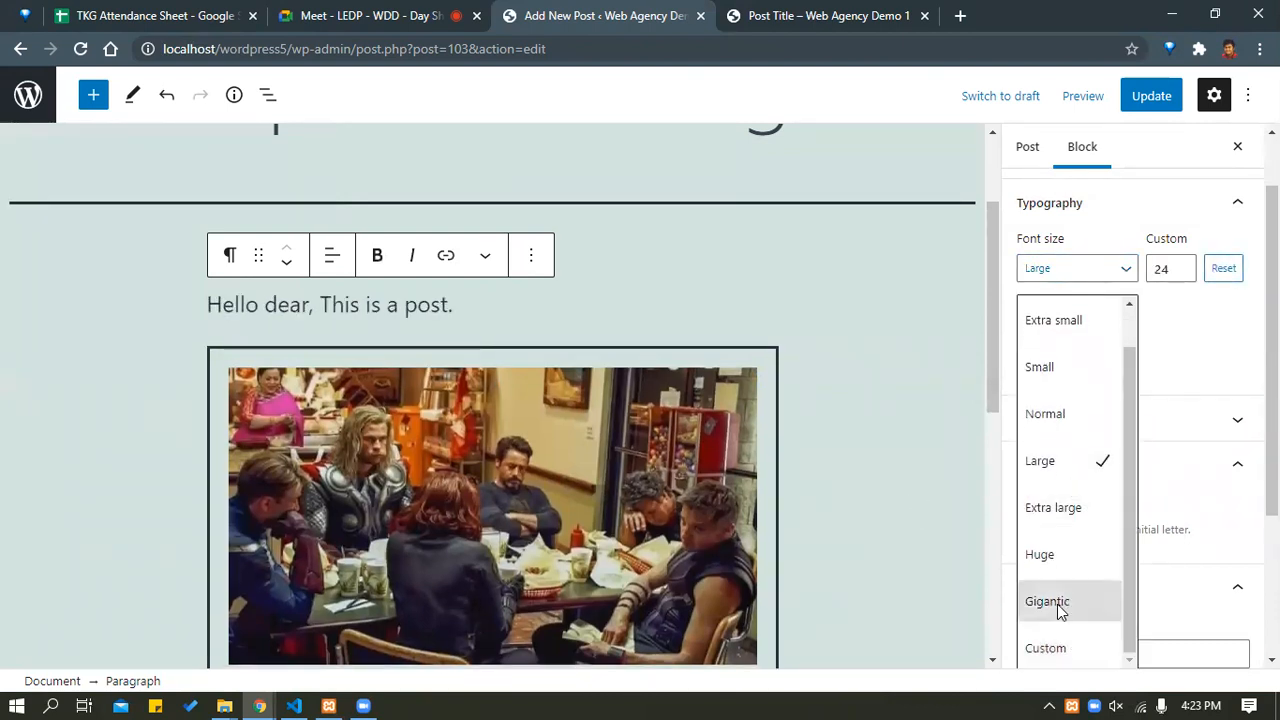
click(1057, 603)
scroll(300, 455, down, 5)
scroll(266, 443, up, 3)
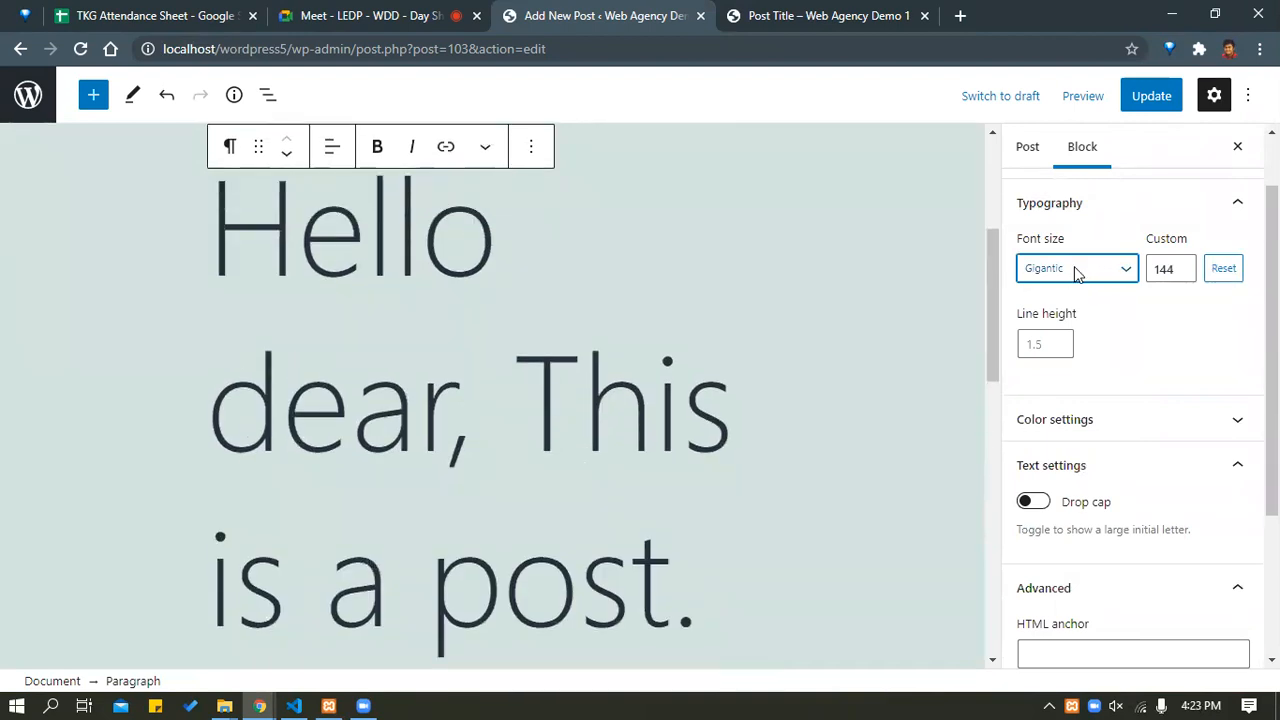
key(ctrl+z)
scroll(634, 360, up, 4)
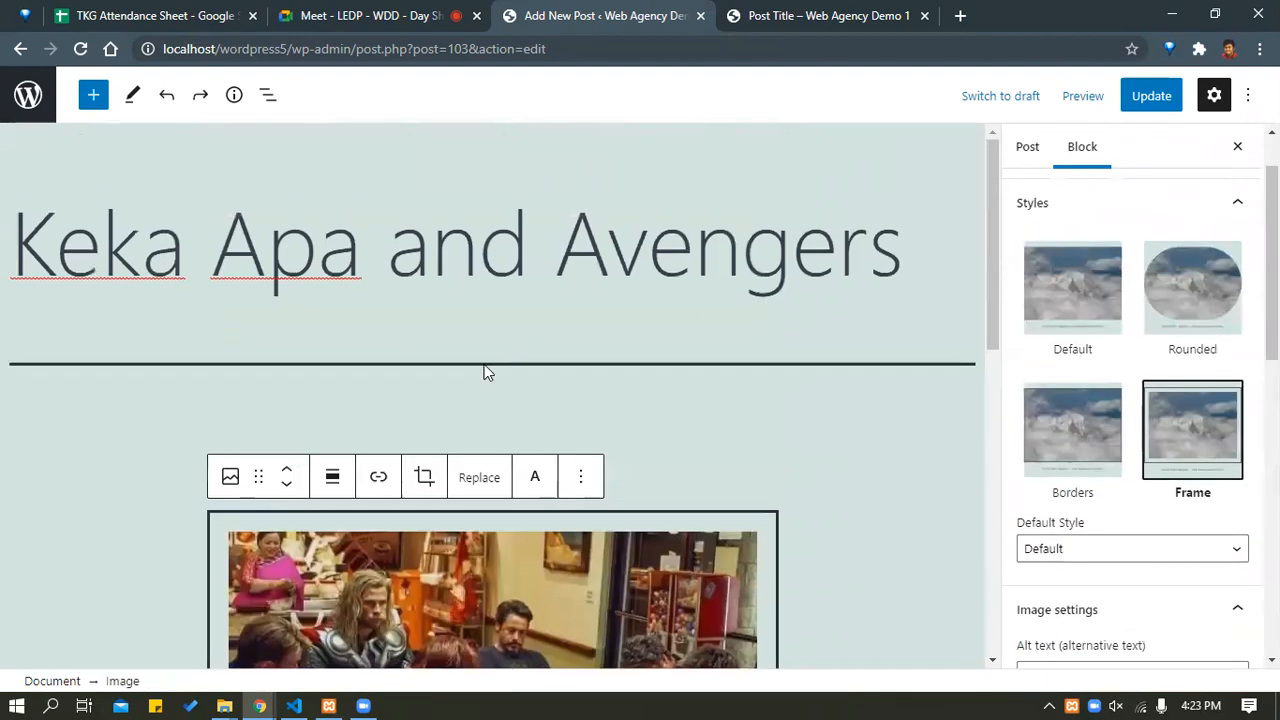
click(694, 380)
scroll(400, 340, down, 2)
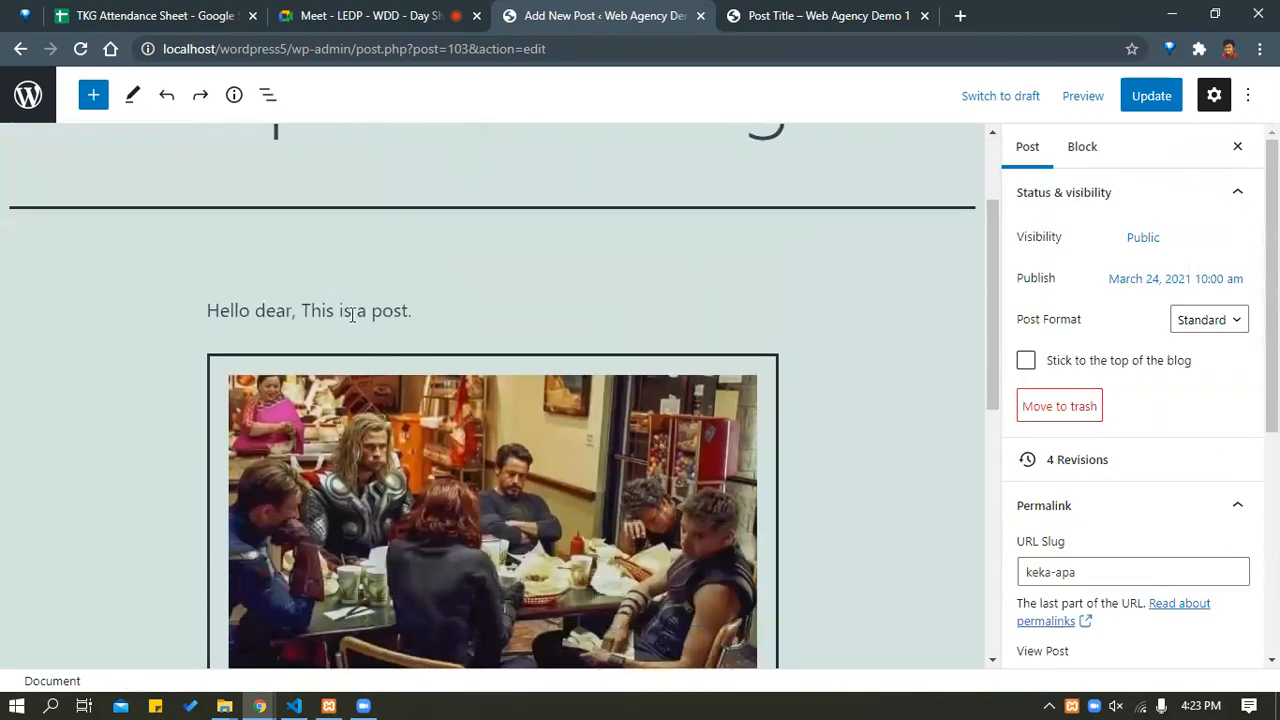
Try black and pale green as the greeting paragraph's text color, and set it to pale blue.
click(351, 314)
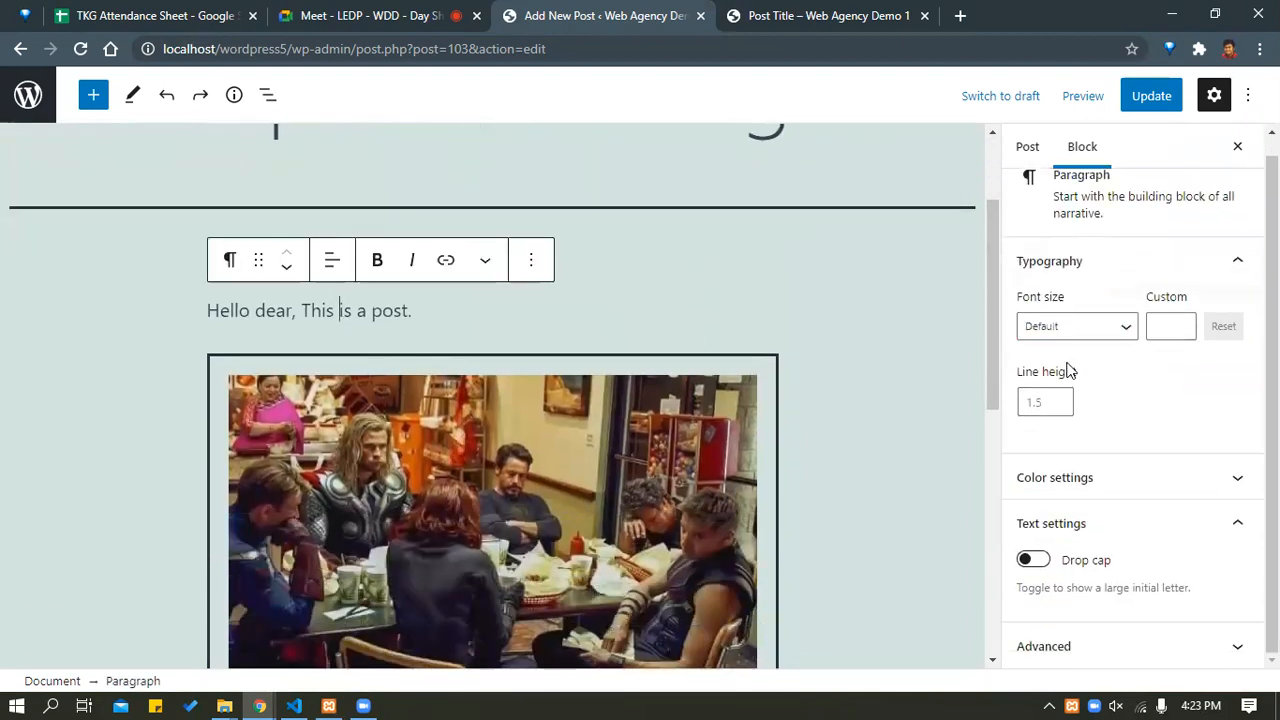
click(1102, 485)
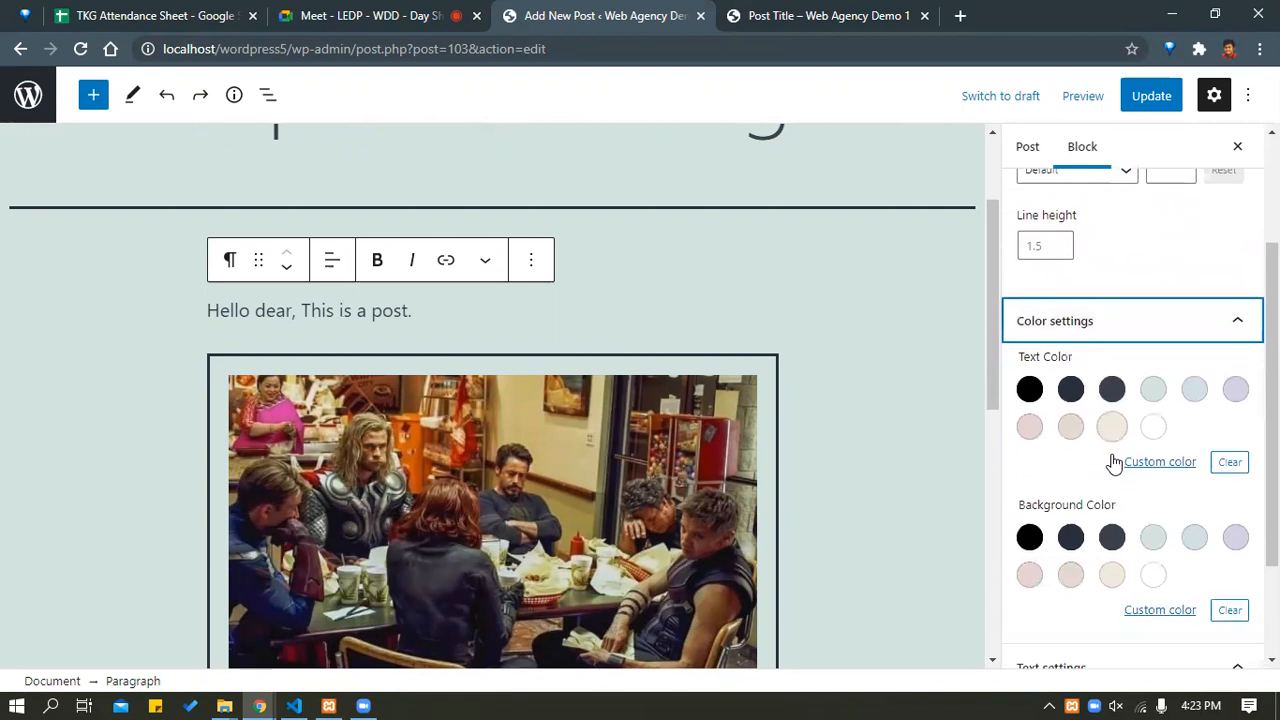
click(1031, 257)
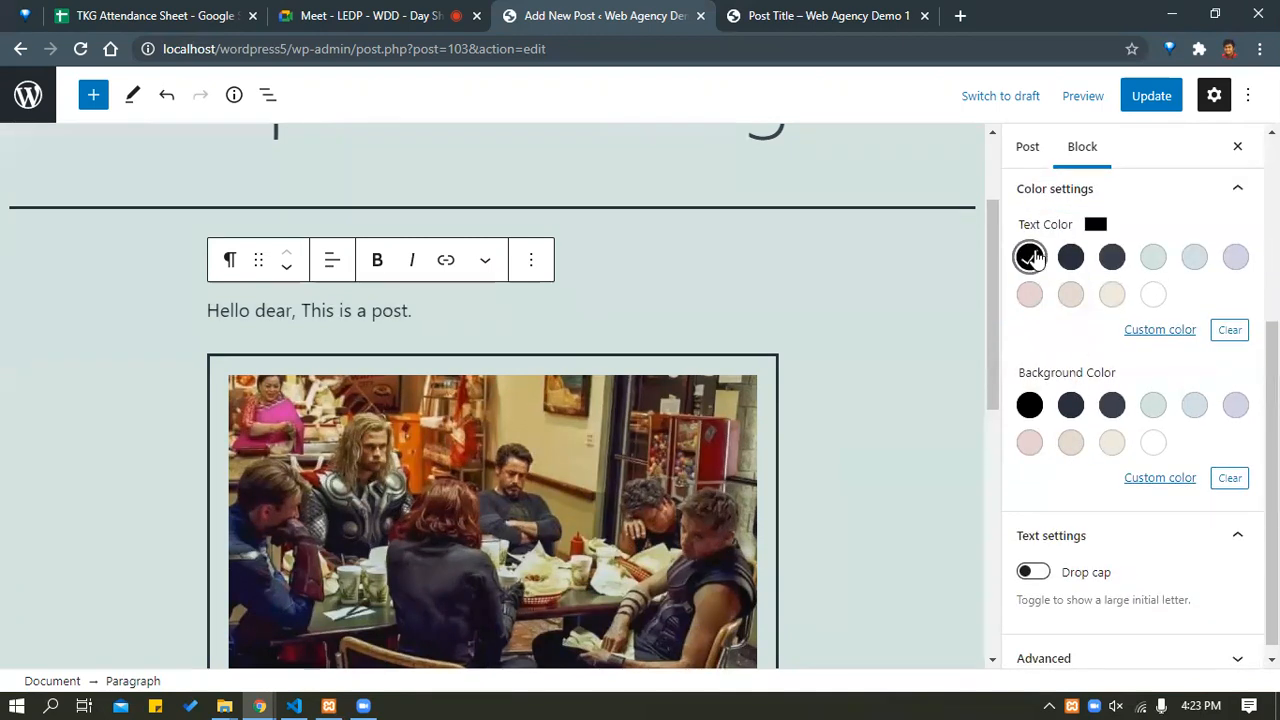
click(1155, 265)
click(1195, 262)
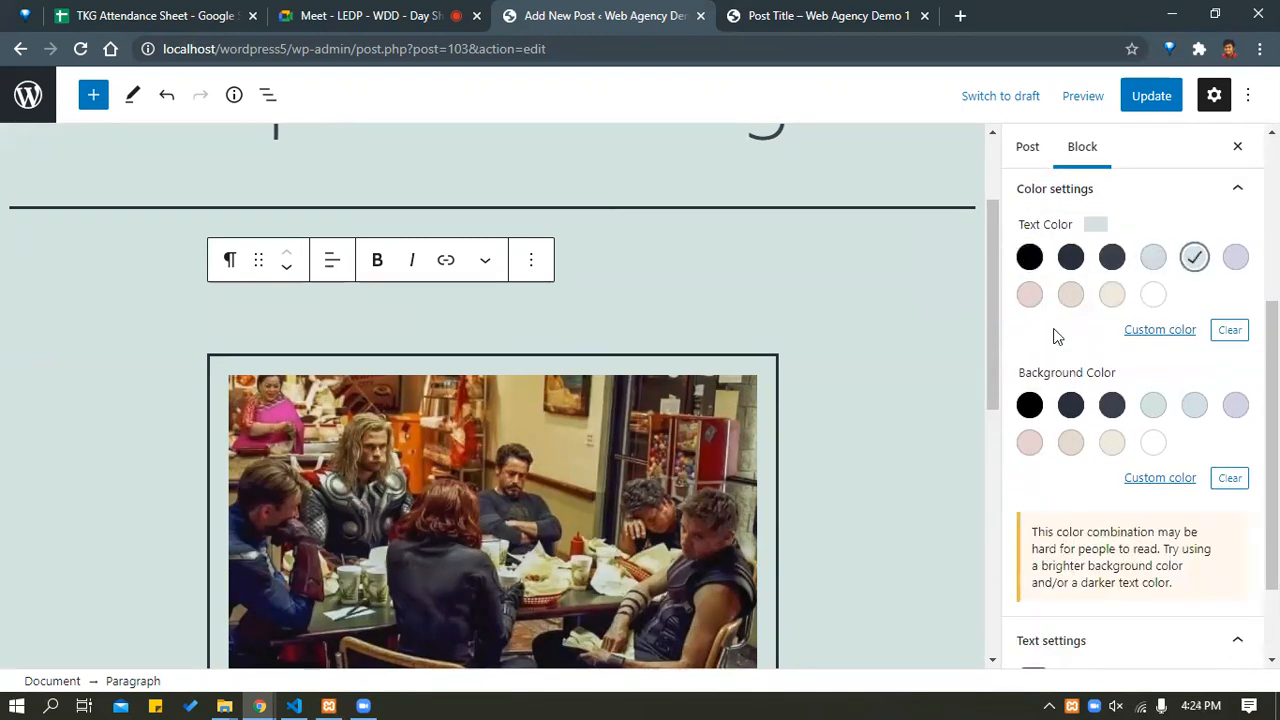
Try cream text on black and black text on white for the greeting paragraph, keeping black text and clearing the background color.
click(1111, 294)
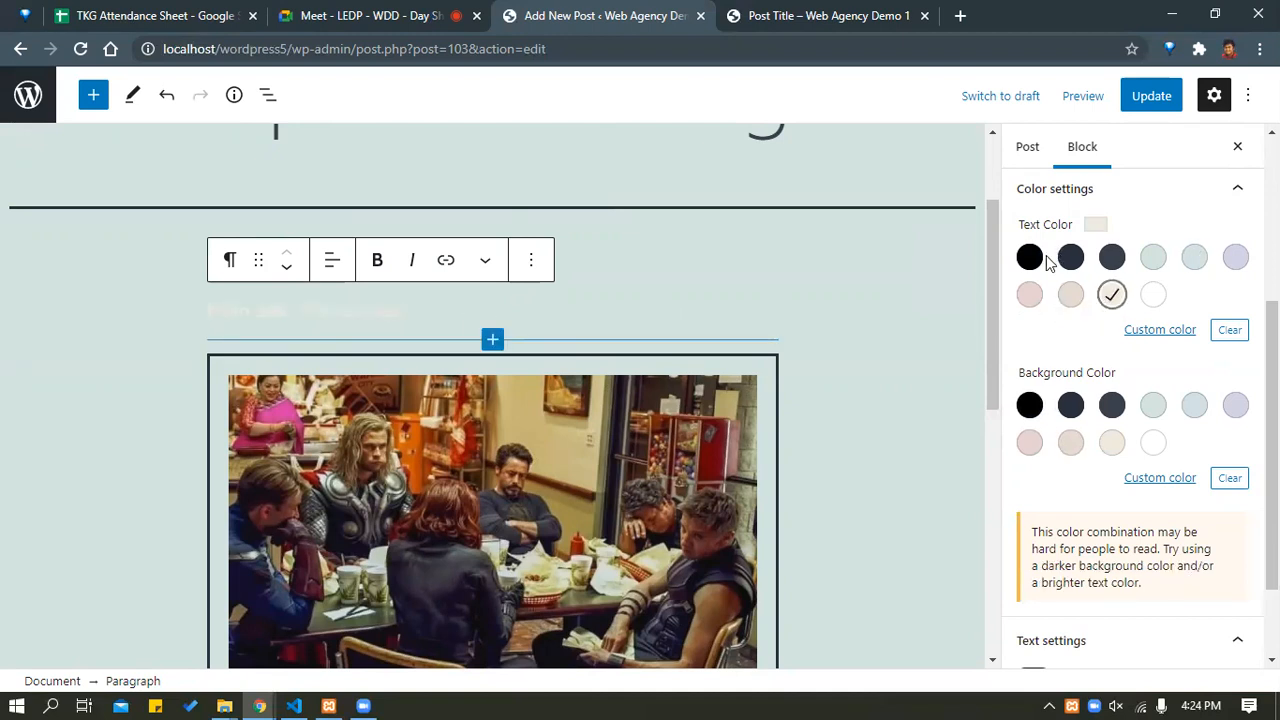
click(1029, 406)
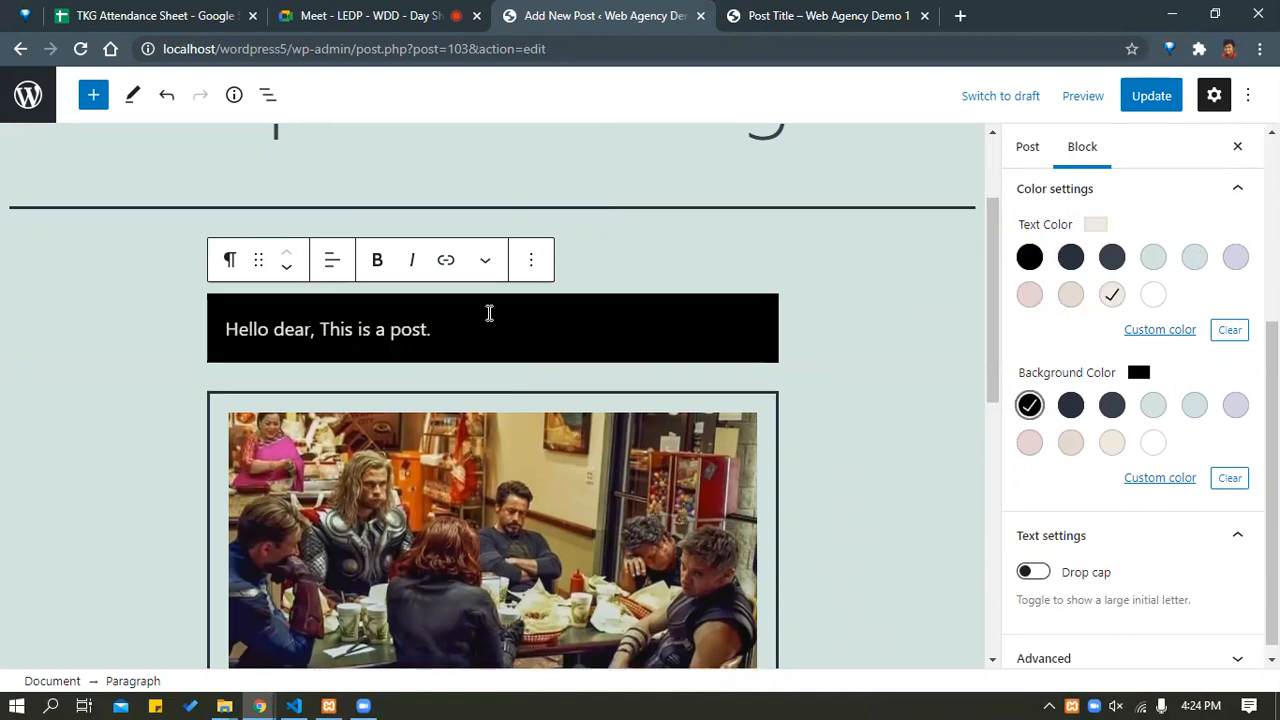
click(1029, 257)
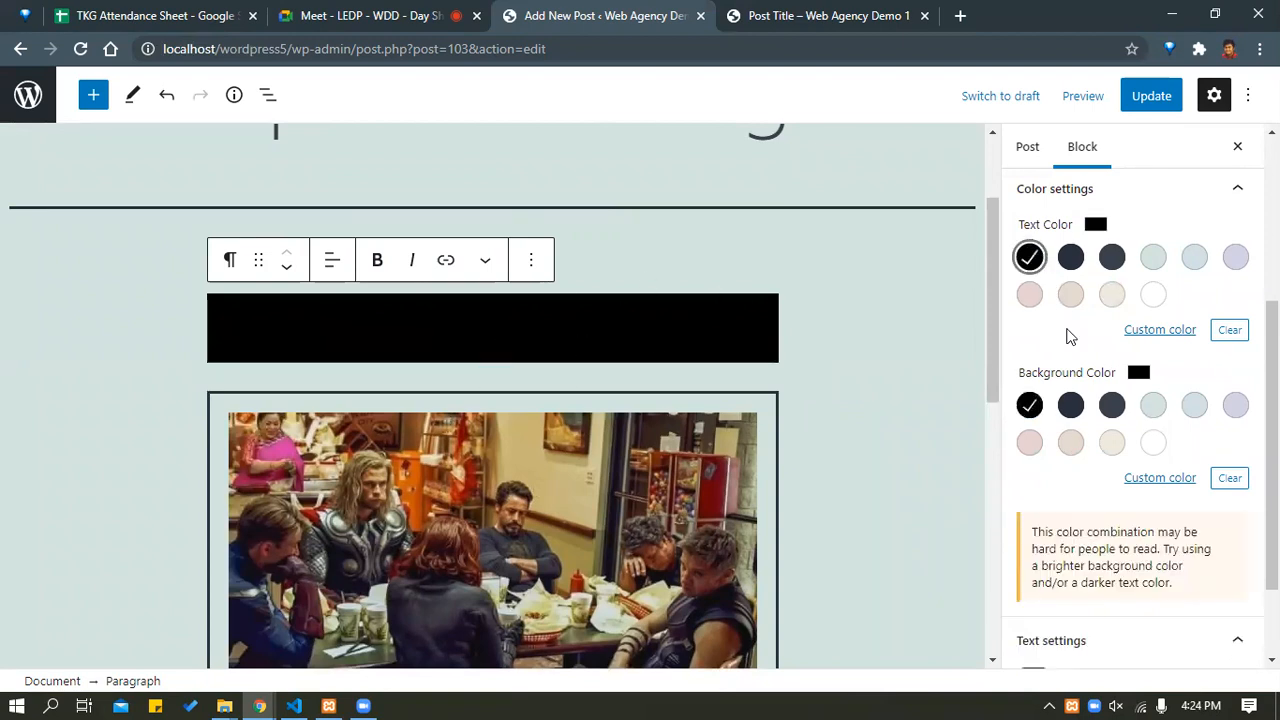
click(1155, 443)
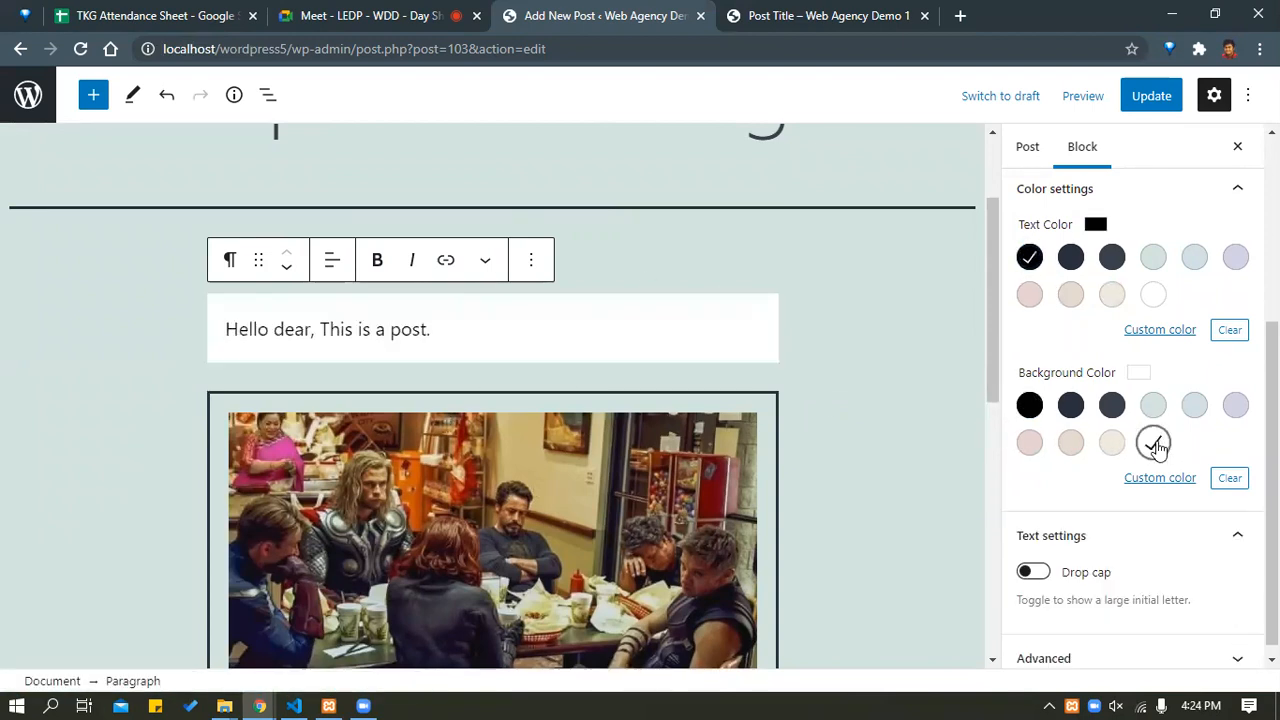
click(1229, 478)
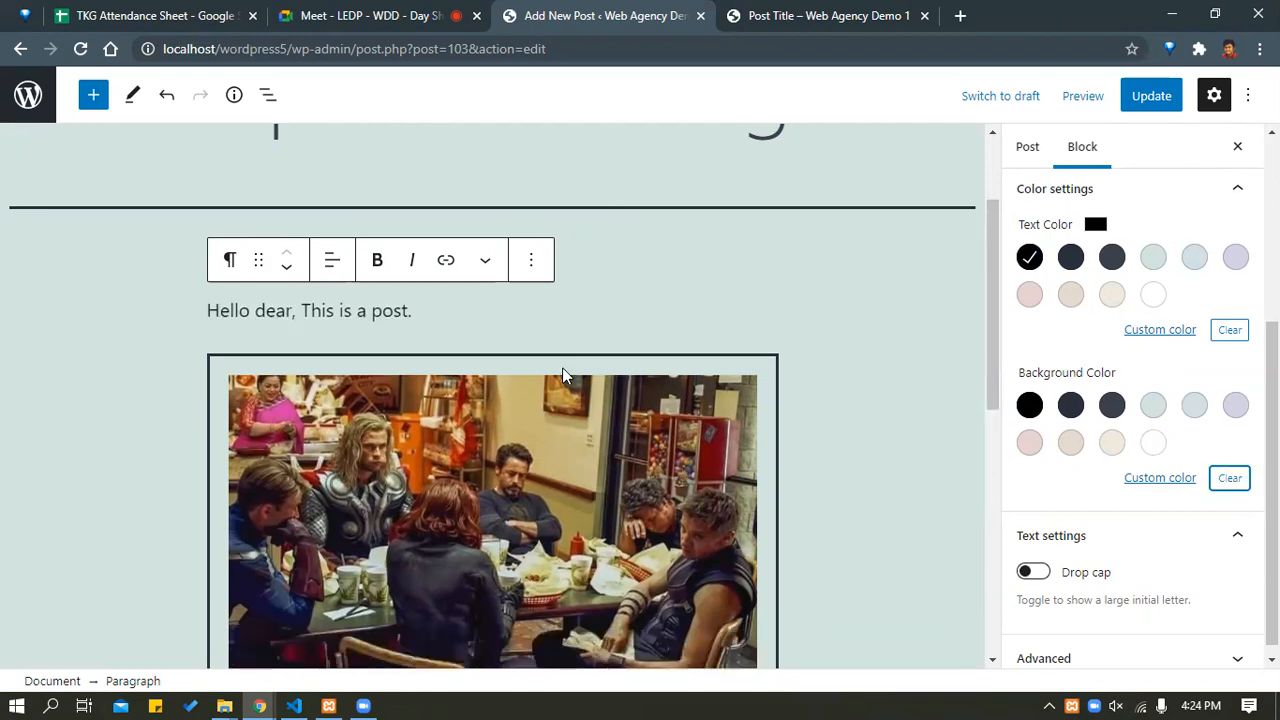
Try the drop cap on the greeting paragraph, dismiss the EyeCare window, and turn the drop cap off again.
scroll(1110, 335, down, 1)
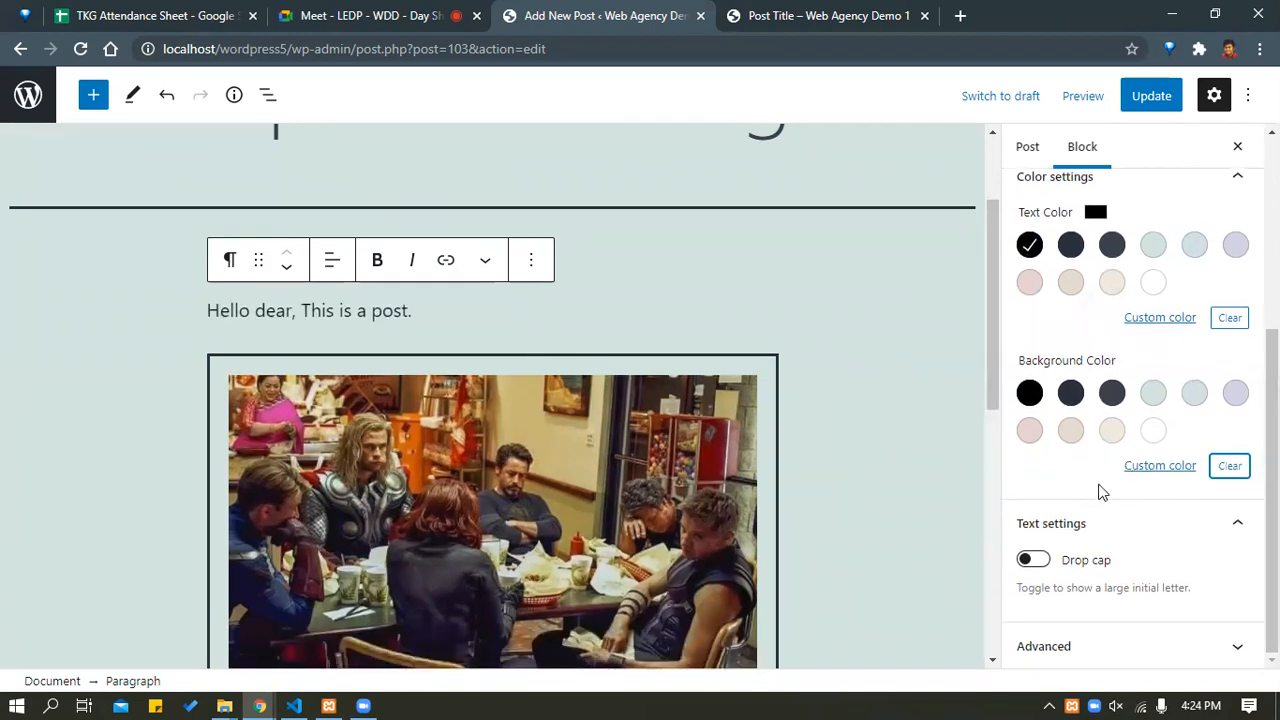
click(1033, 561)
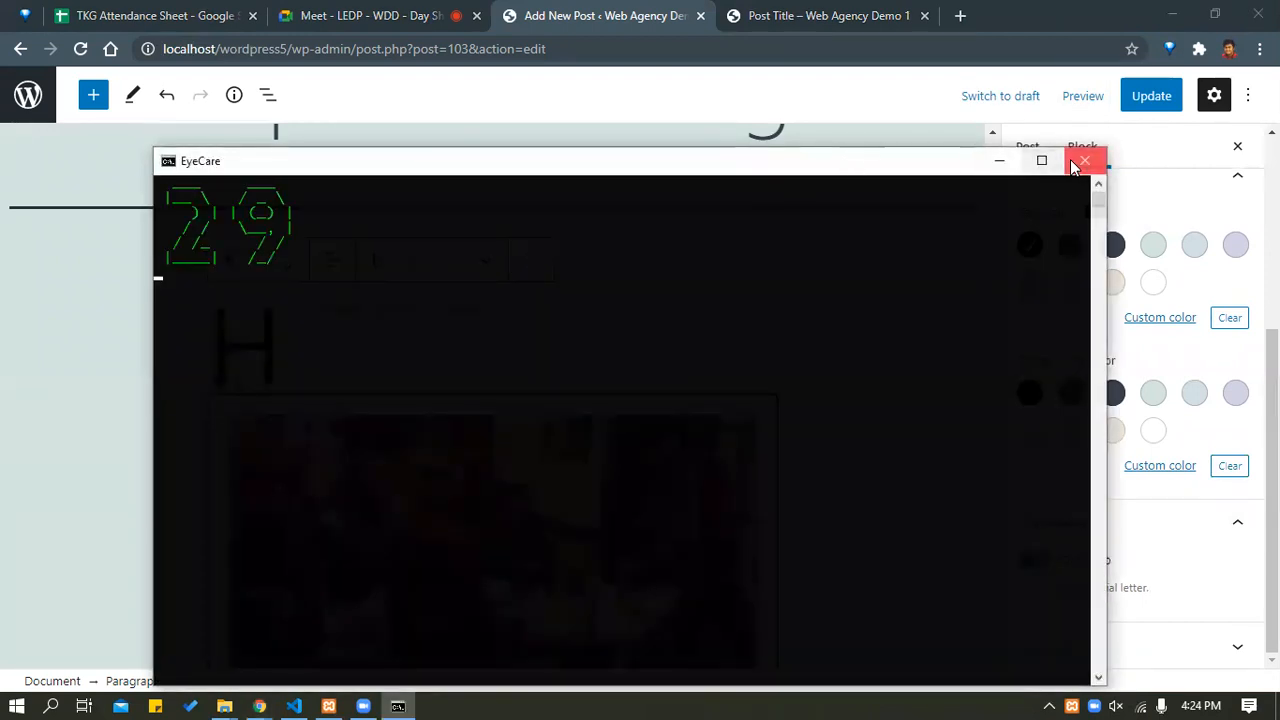
click(1084, 161)
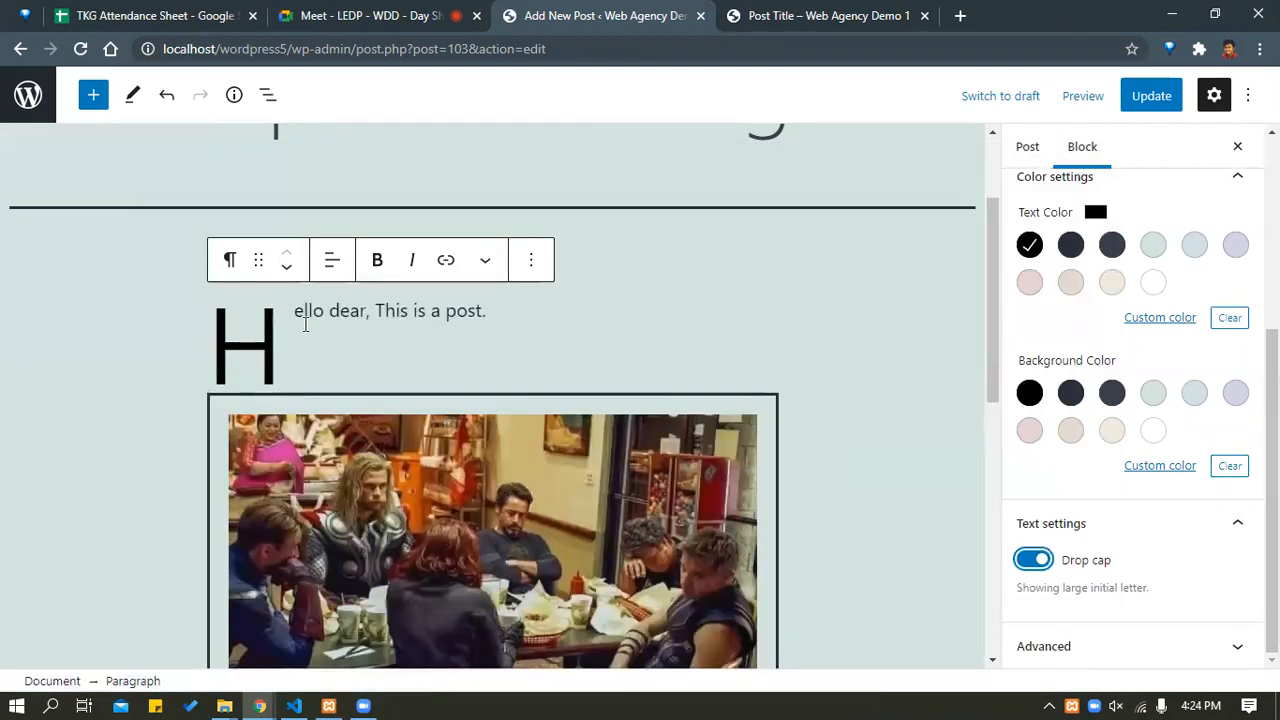
click(1035, 559)
Add the additional CSS class test-custom-class to the greeting paragraph and update the post.
click(1110, 655)
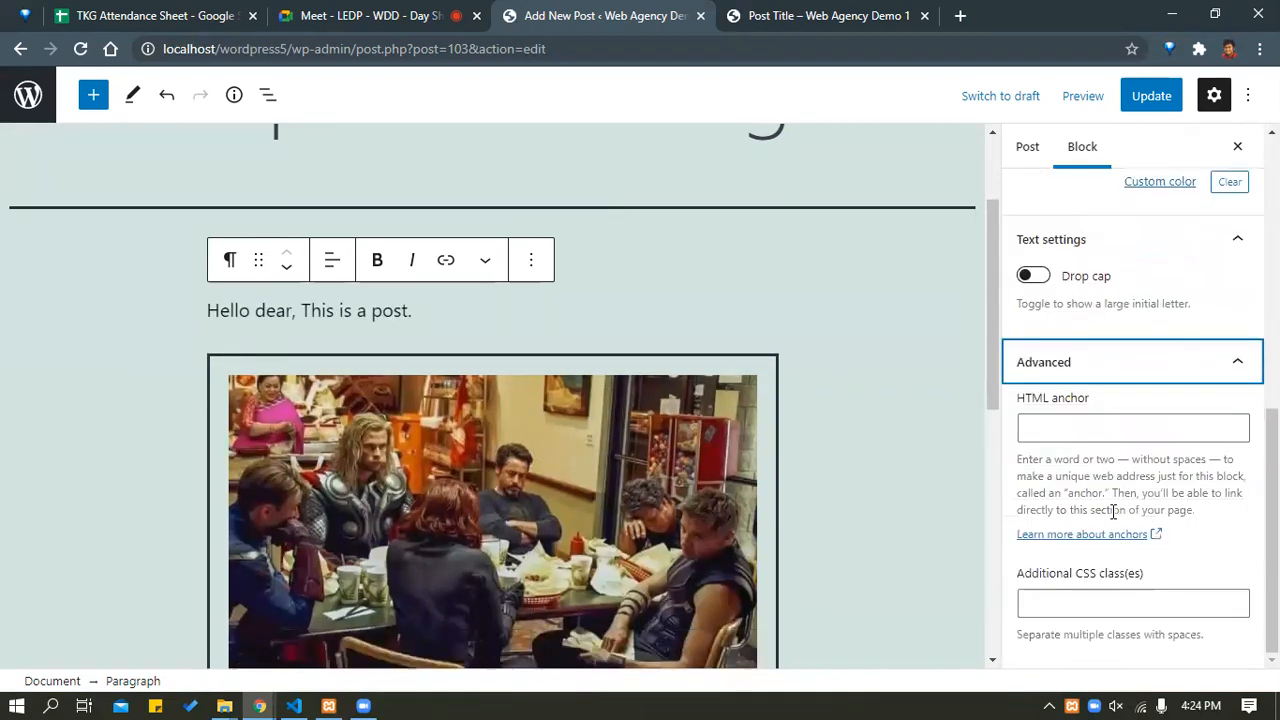
click(1064, 427)
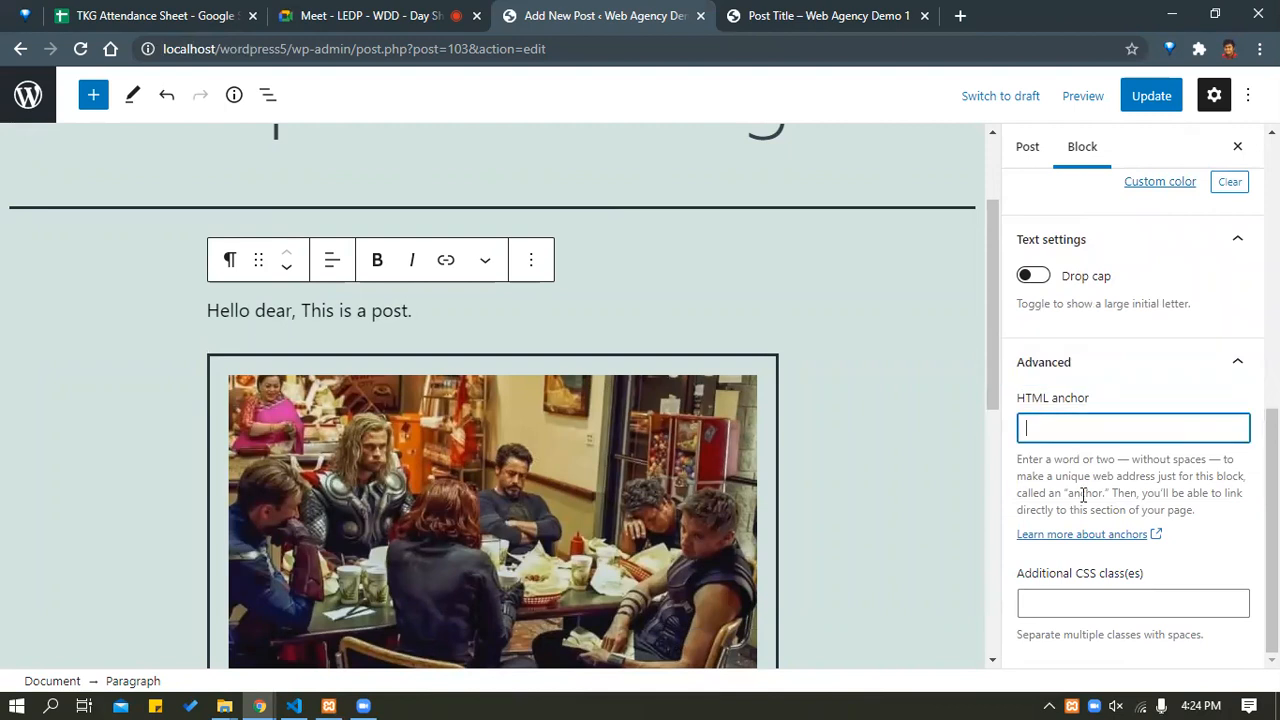
click(1063, 599)
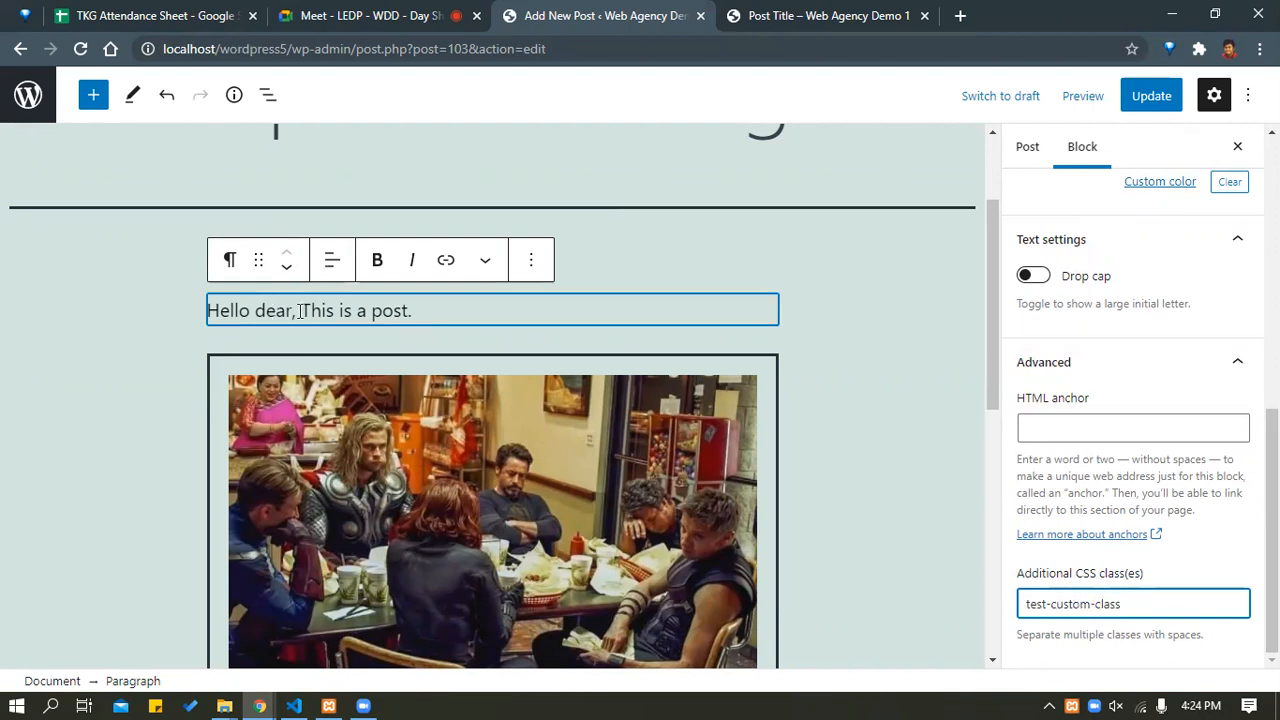
click(1155, 100)
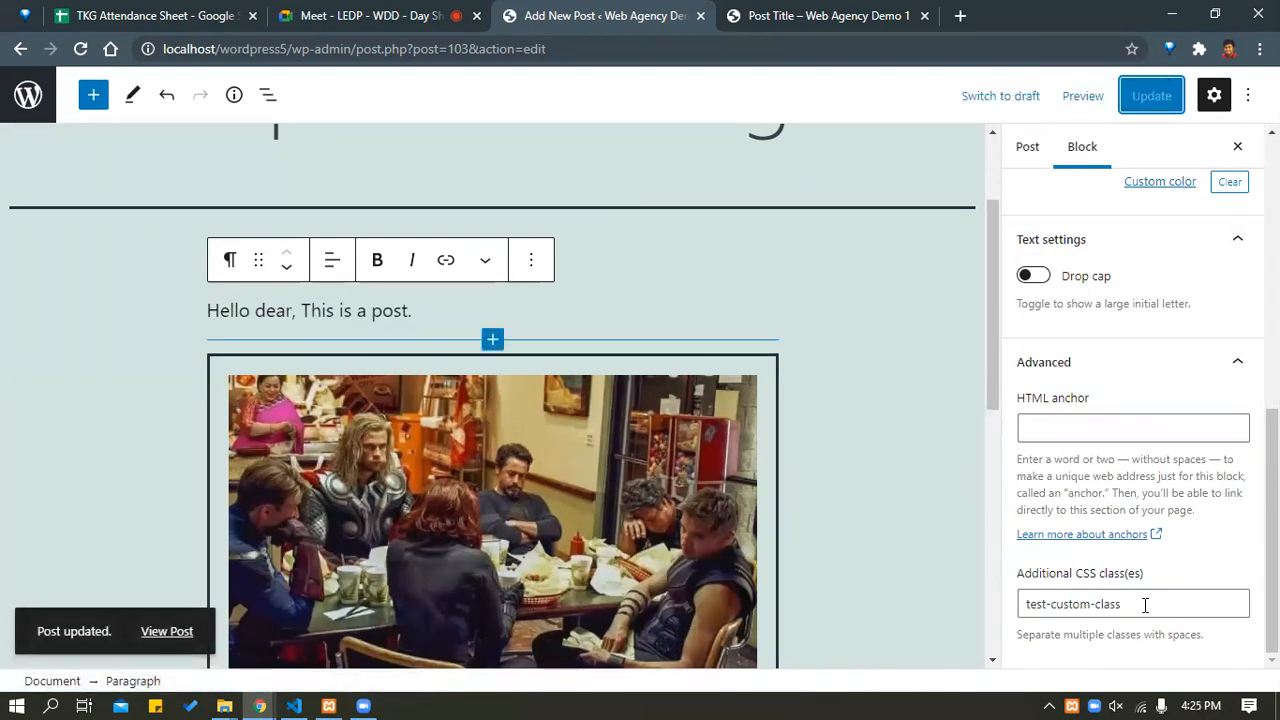
drag(1143, 604, 949, 591)
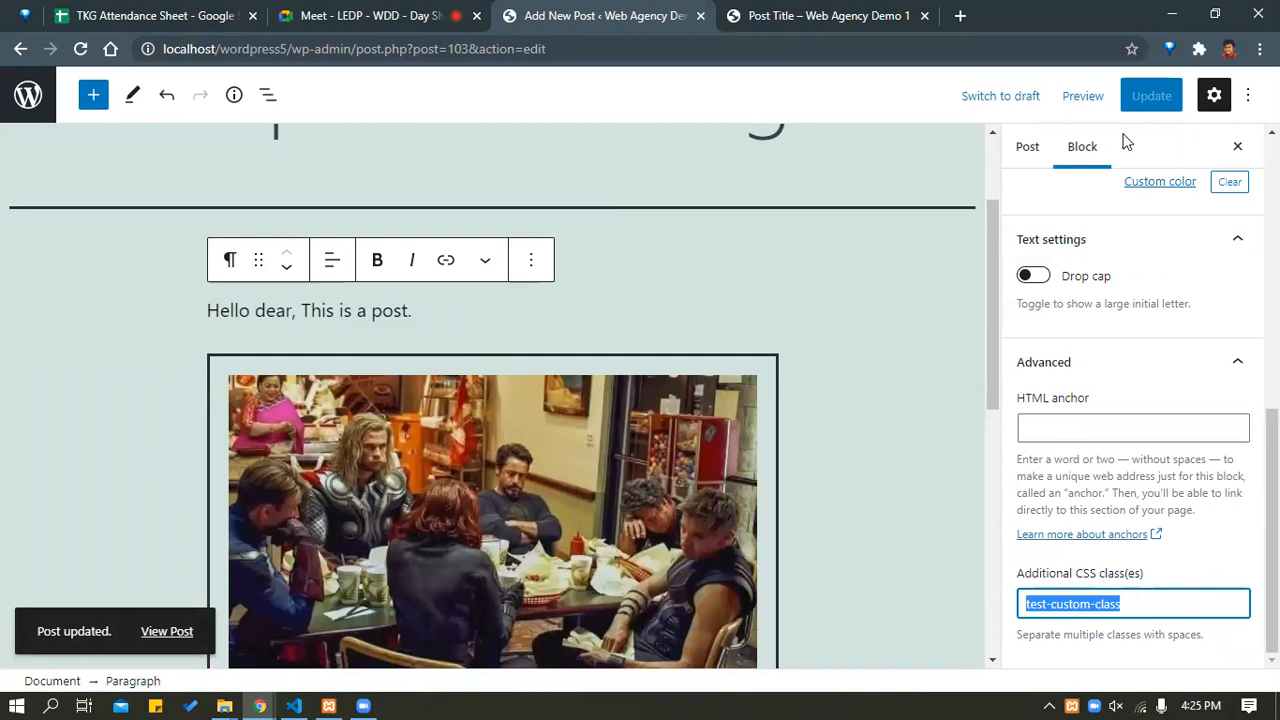
click(1146, 95)
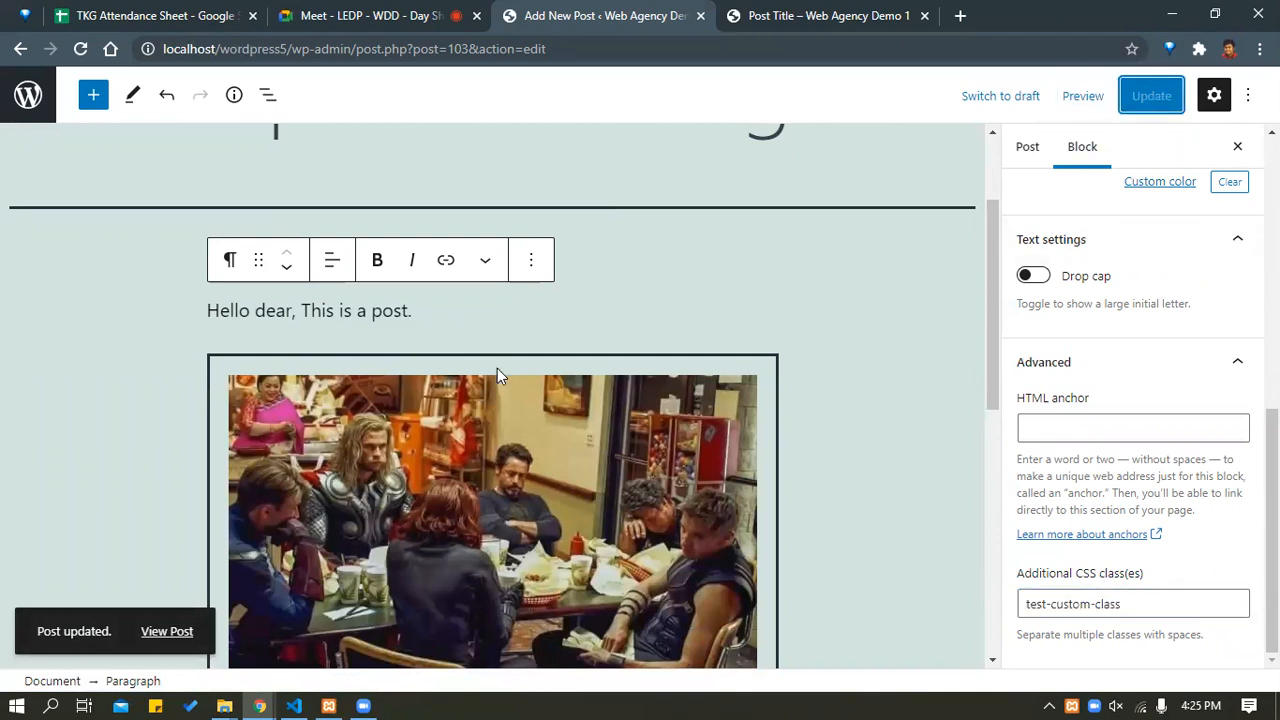
Reload the published post in the incognito window, review its greeting and images, and return to the editor.
scroll(497, 368, down, 5)
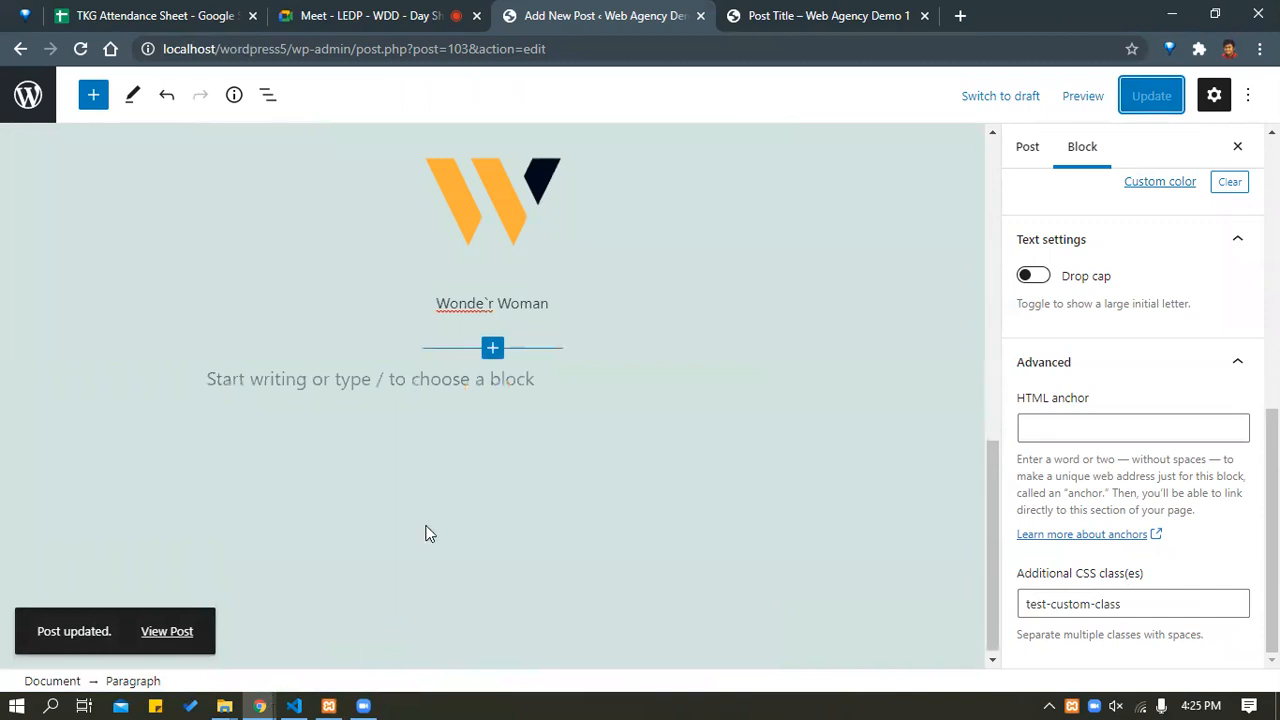
key(alt+Tab)
click(82, 52)
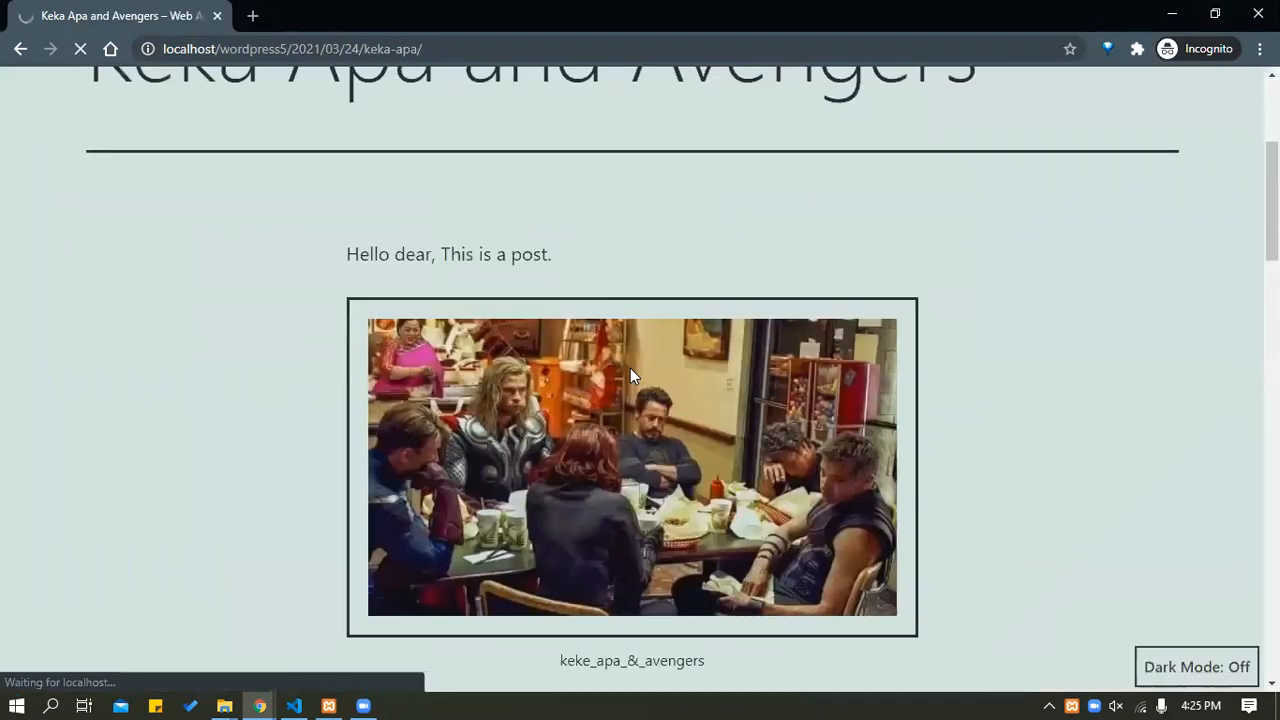
drag(347, 245, 776, 289)
scroll(776, 290, down, 5)
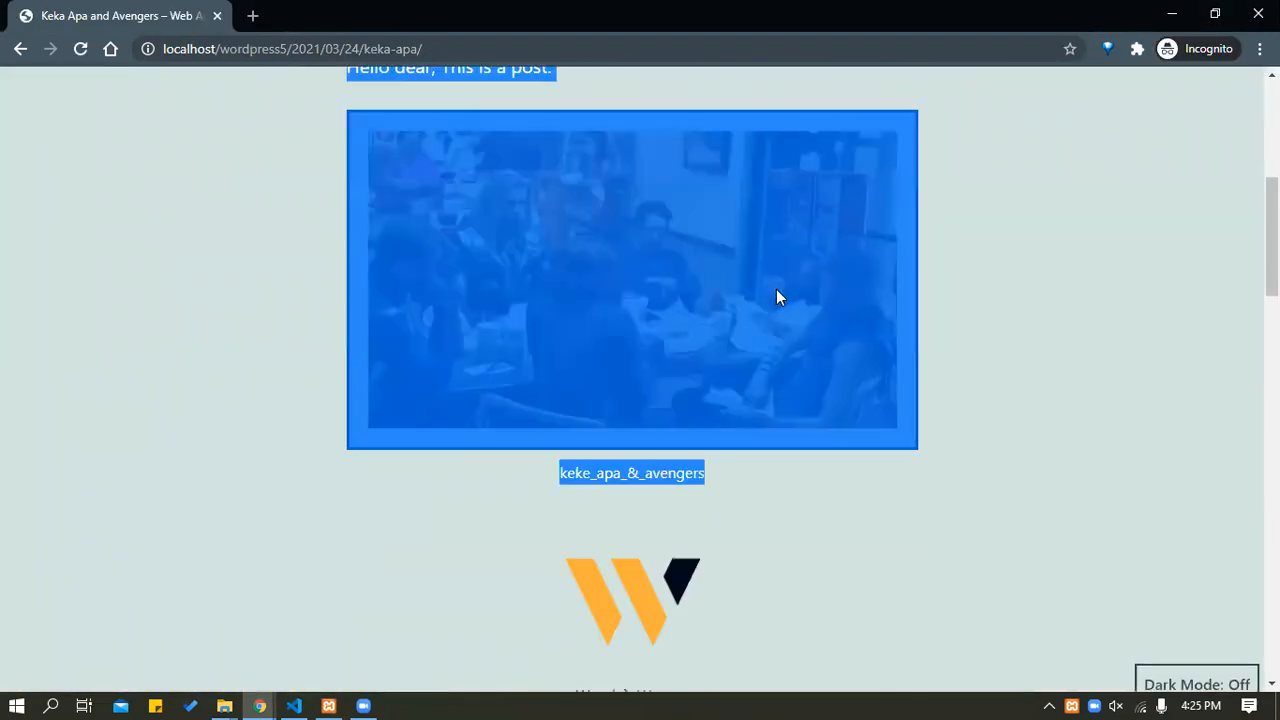
click(332, 389)
scroll(575, 345, up, 8)
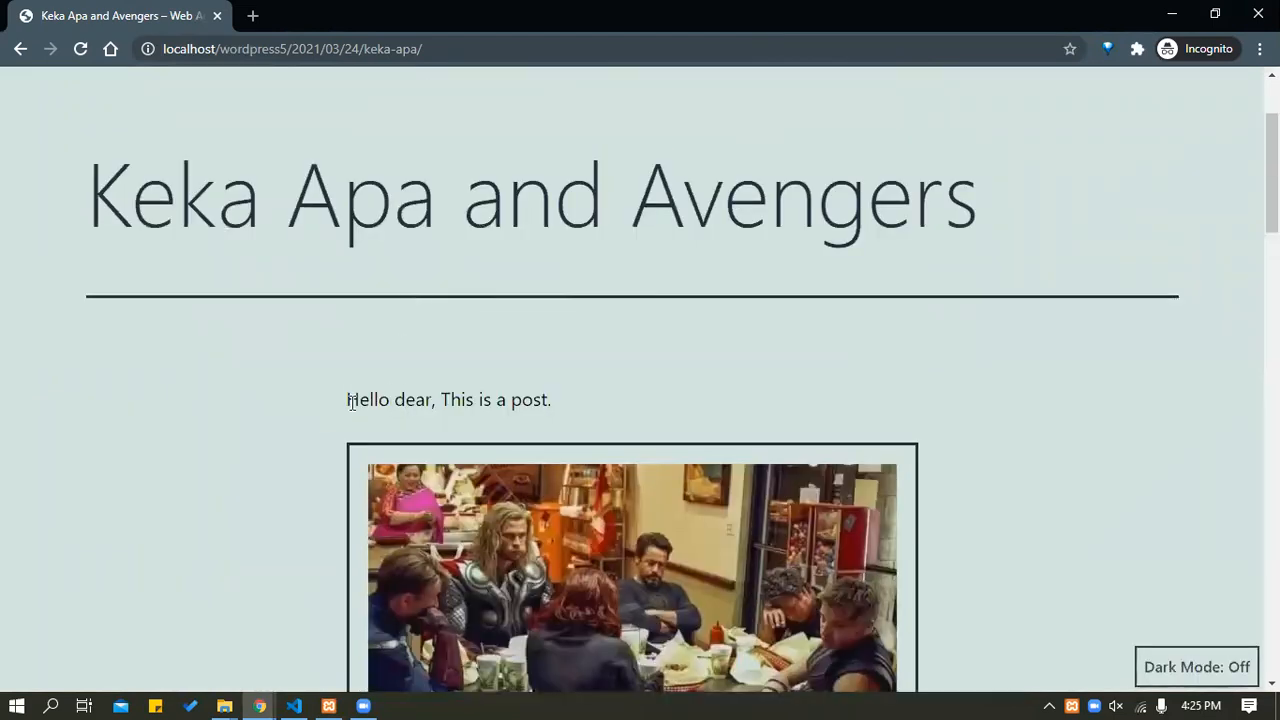
key(alt+Tab)
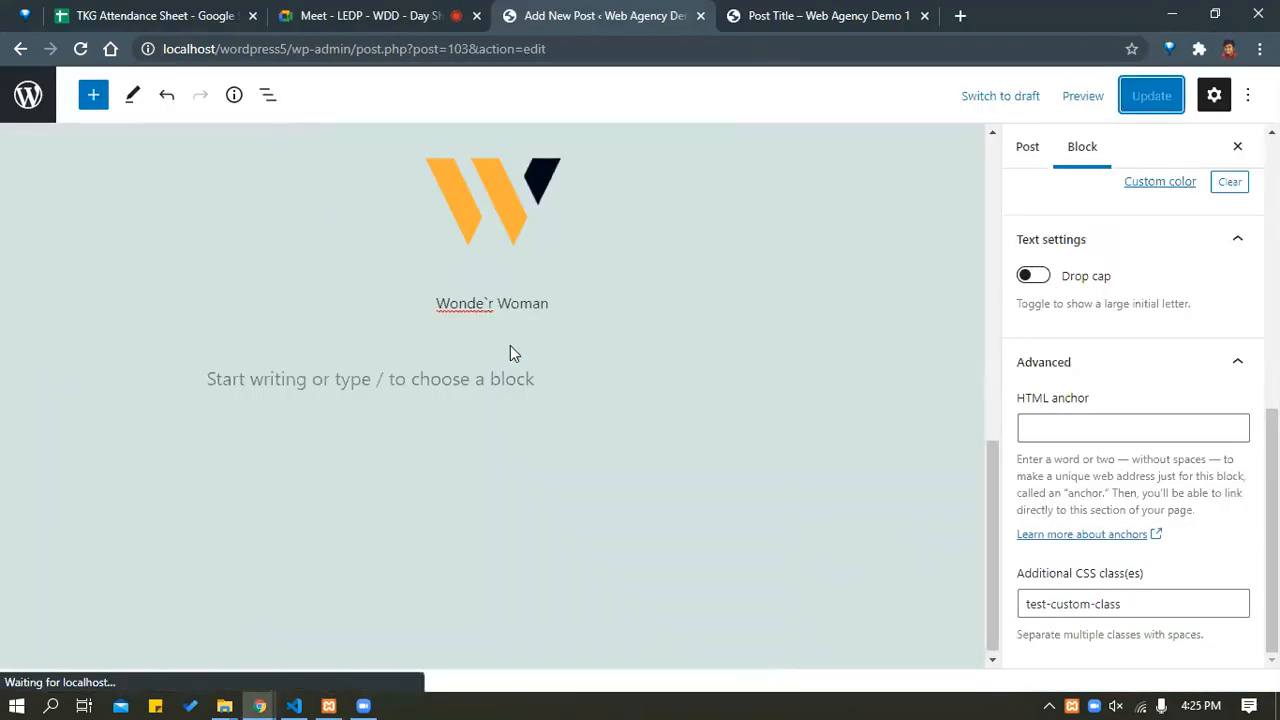
click(492, 347)
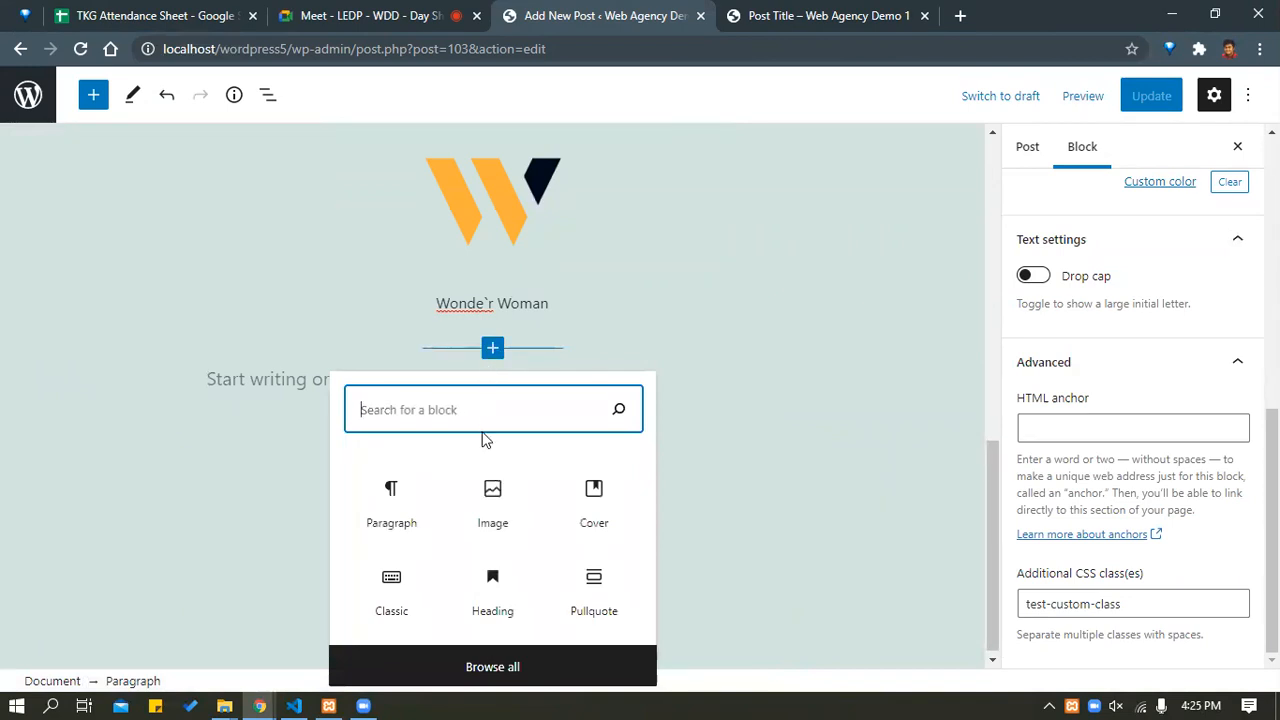
click(856, 323)
scroll(197, 243, up, 10)
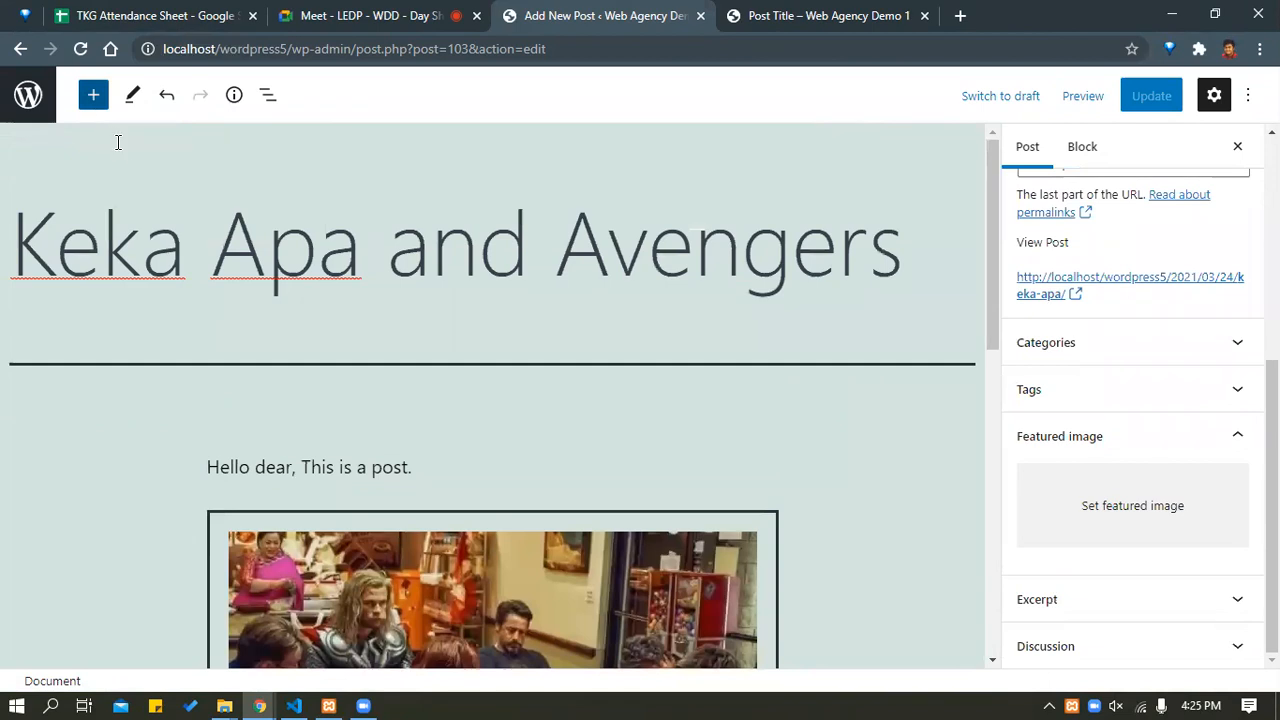
click(93, 95)
scroll(583, 397, down, 10)
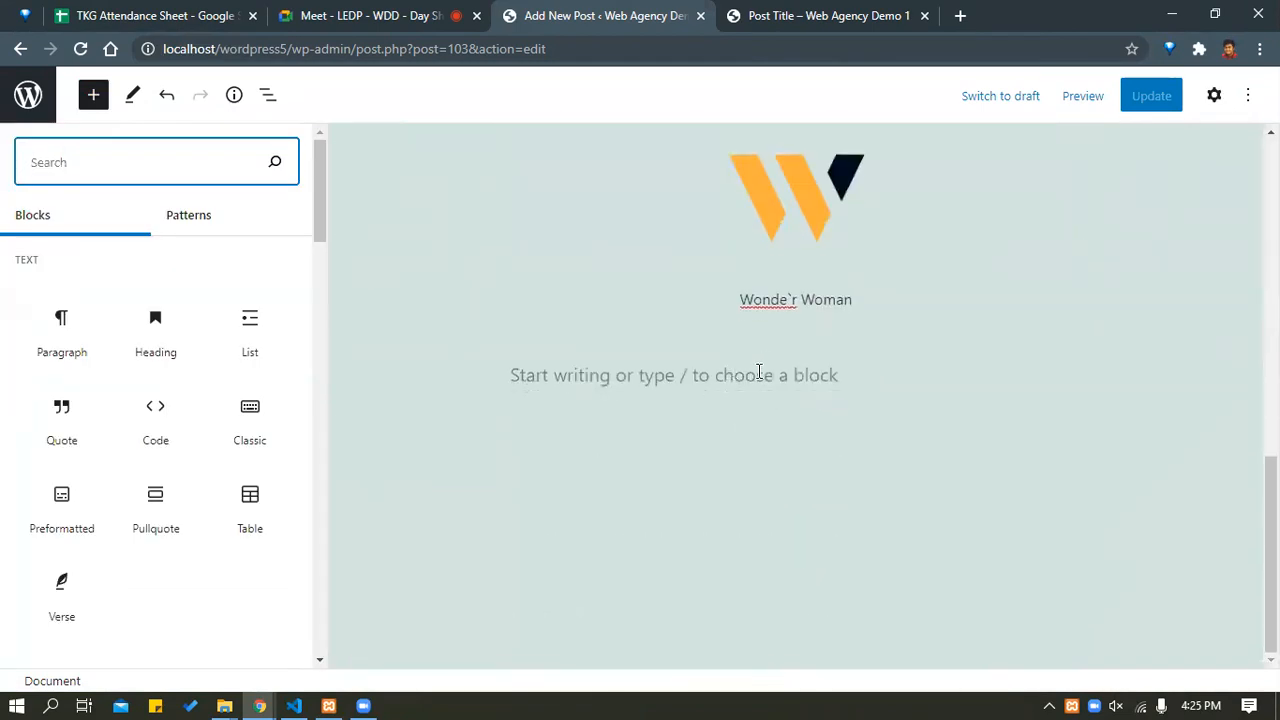
Insert a Table block in the empty paragraph below the Wonder Woman image.
click(759, 372)
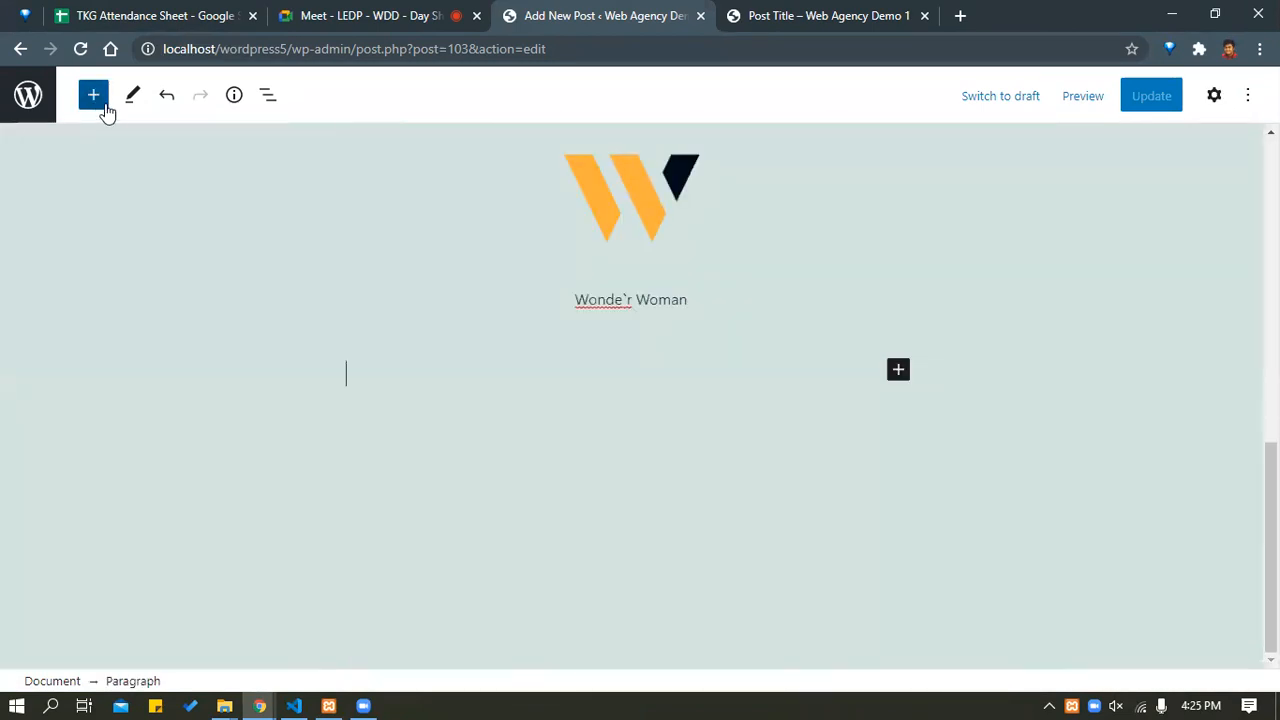
click(104, 104)
scroll(107, 344, down, 1)
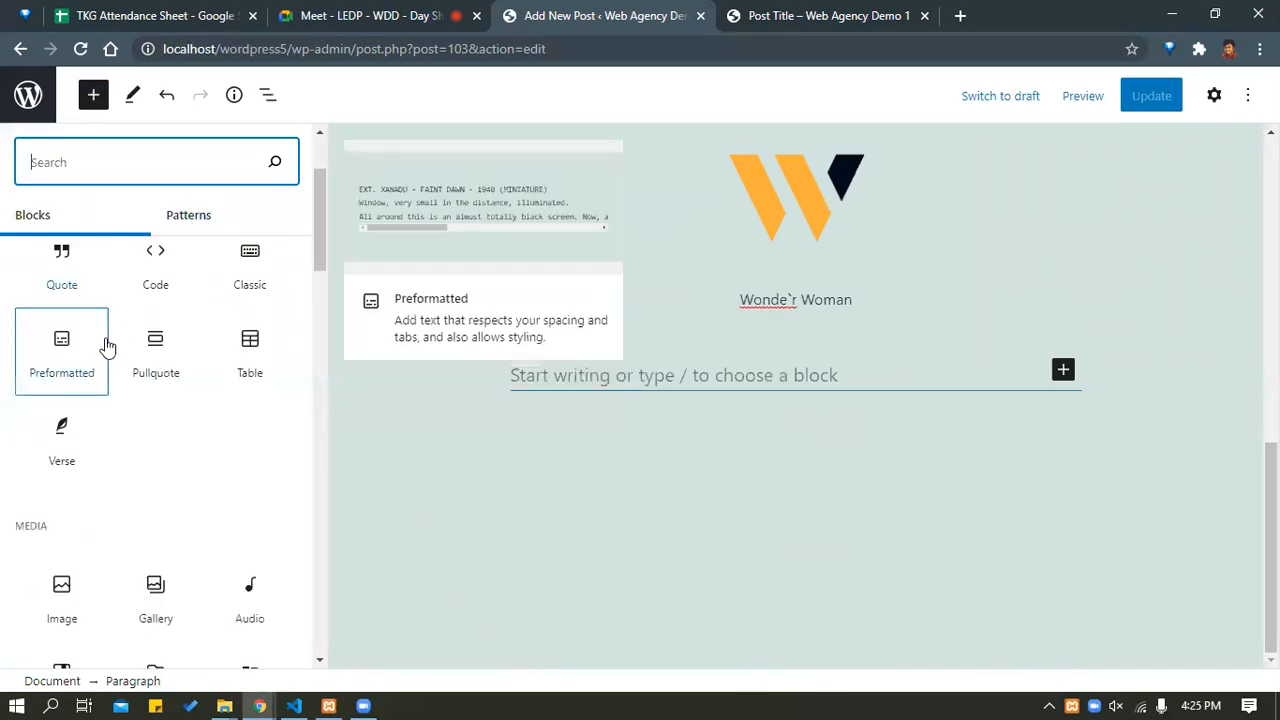
scroll(223, 294, up, 2)
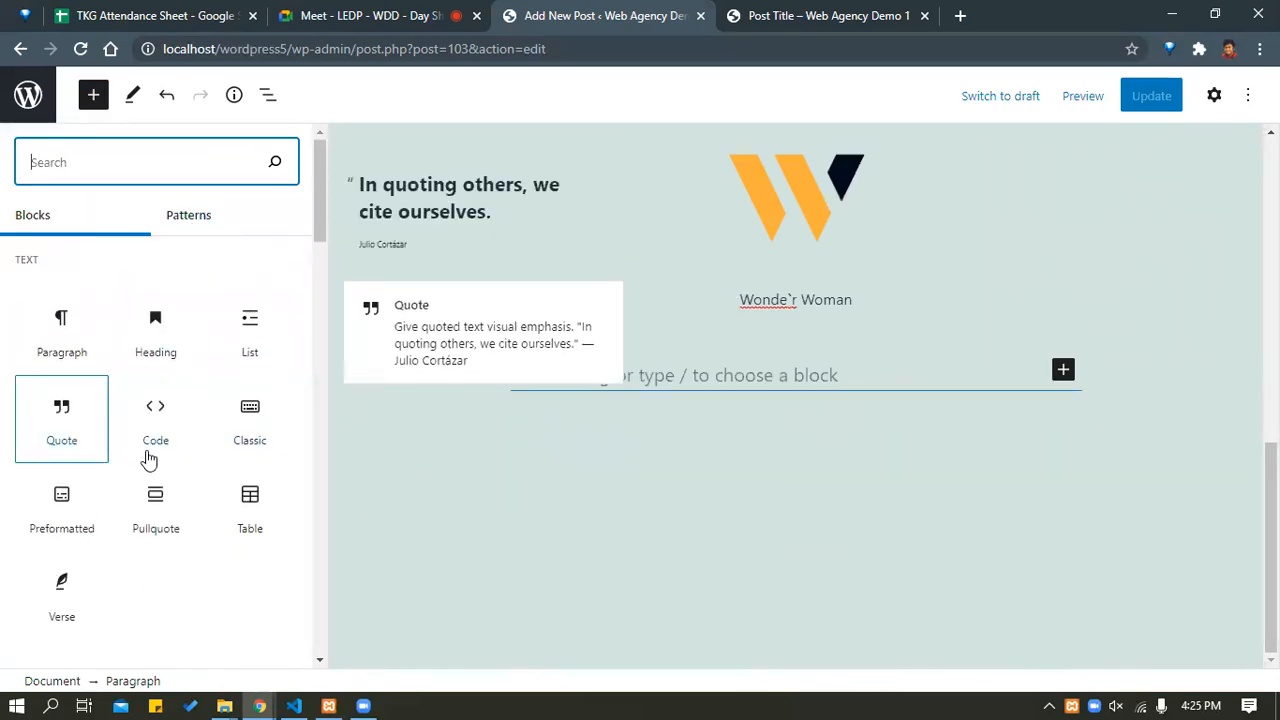
scroll(150, 459, down, 1)
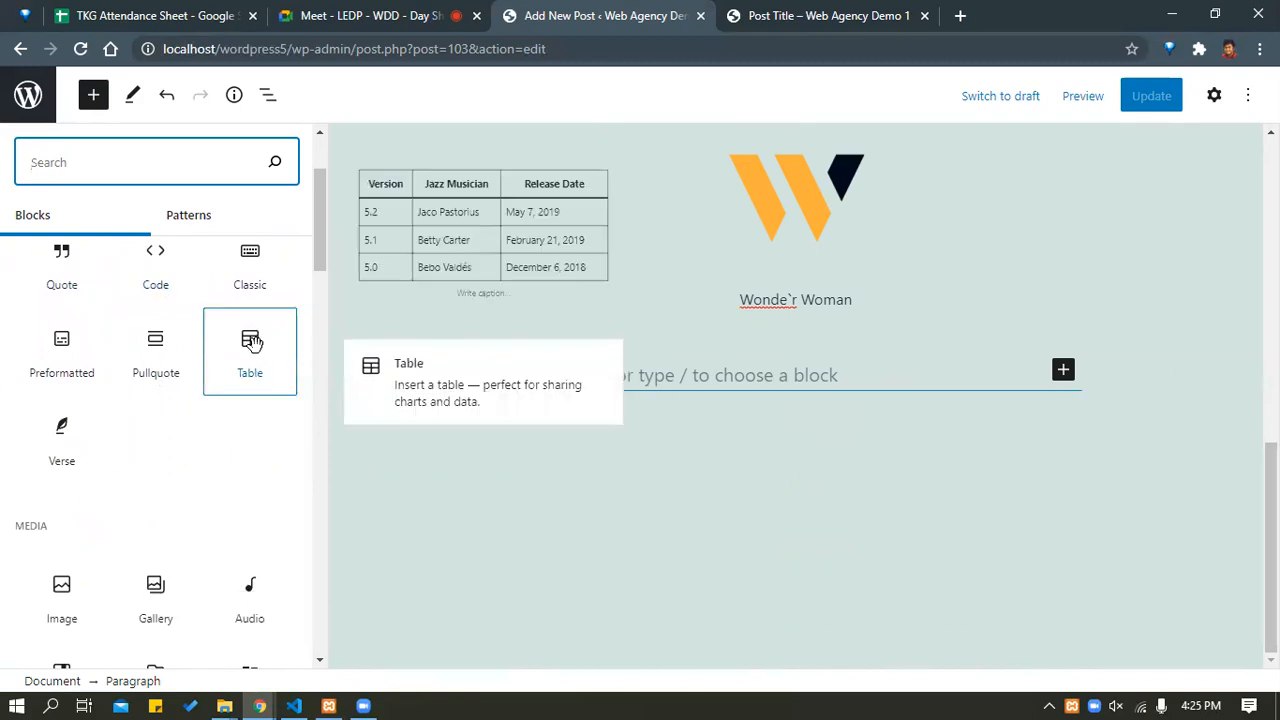
click(250, 345)
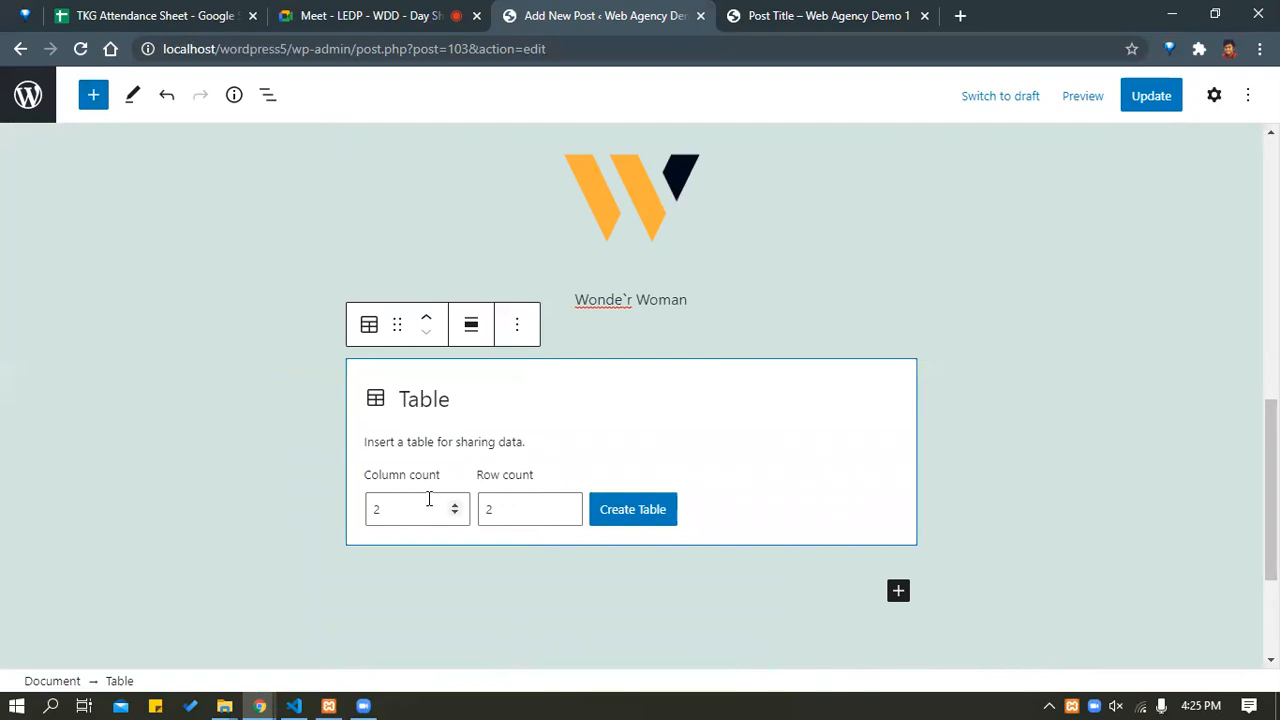
Create the table with 5 columns and 3 rows.
click(455, 505)
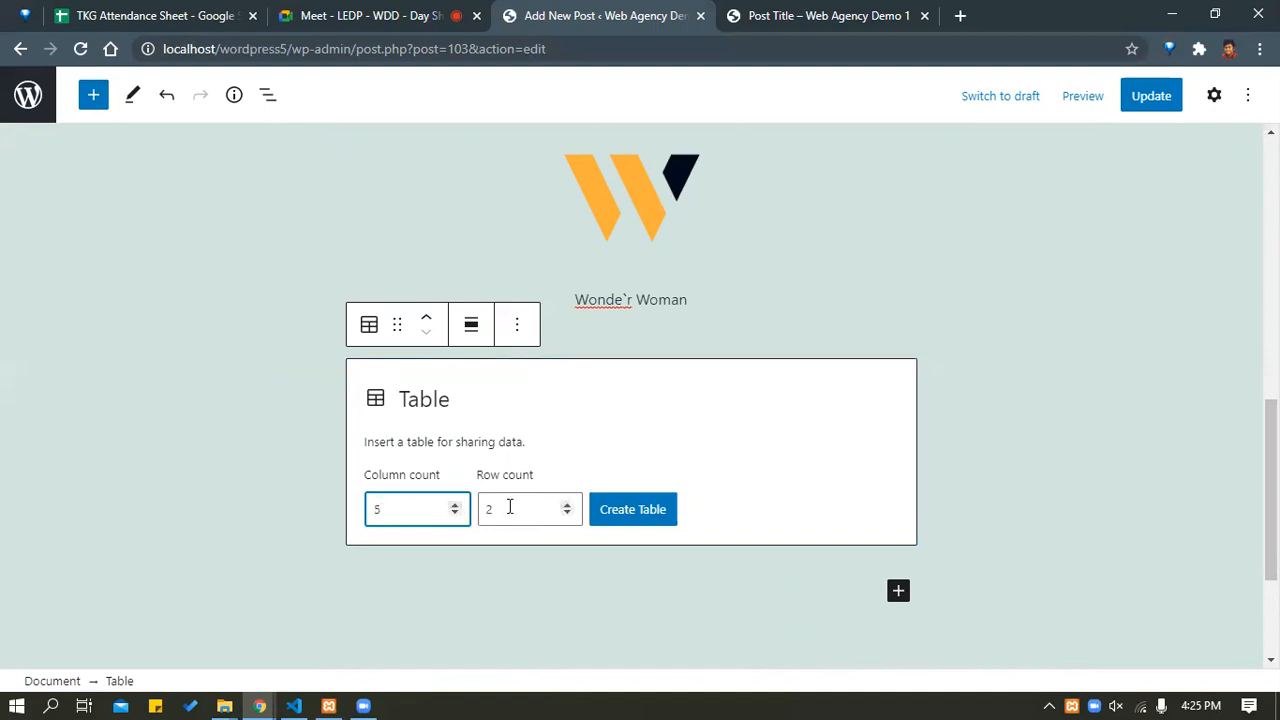
click(567, 508)
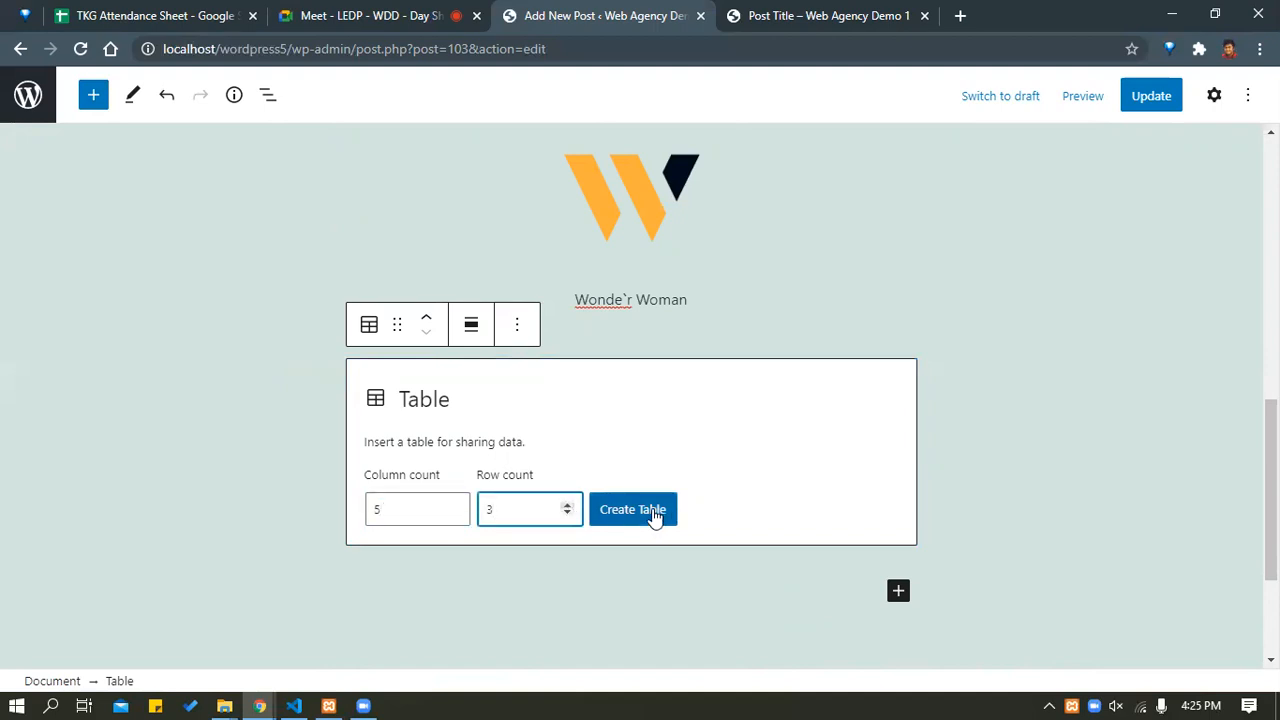
click(408, 443)
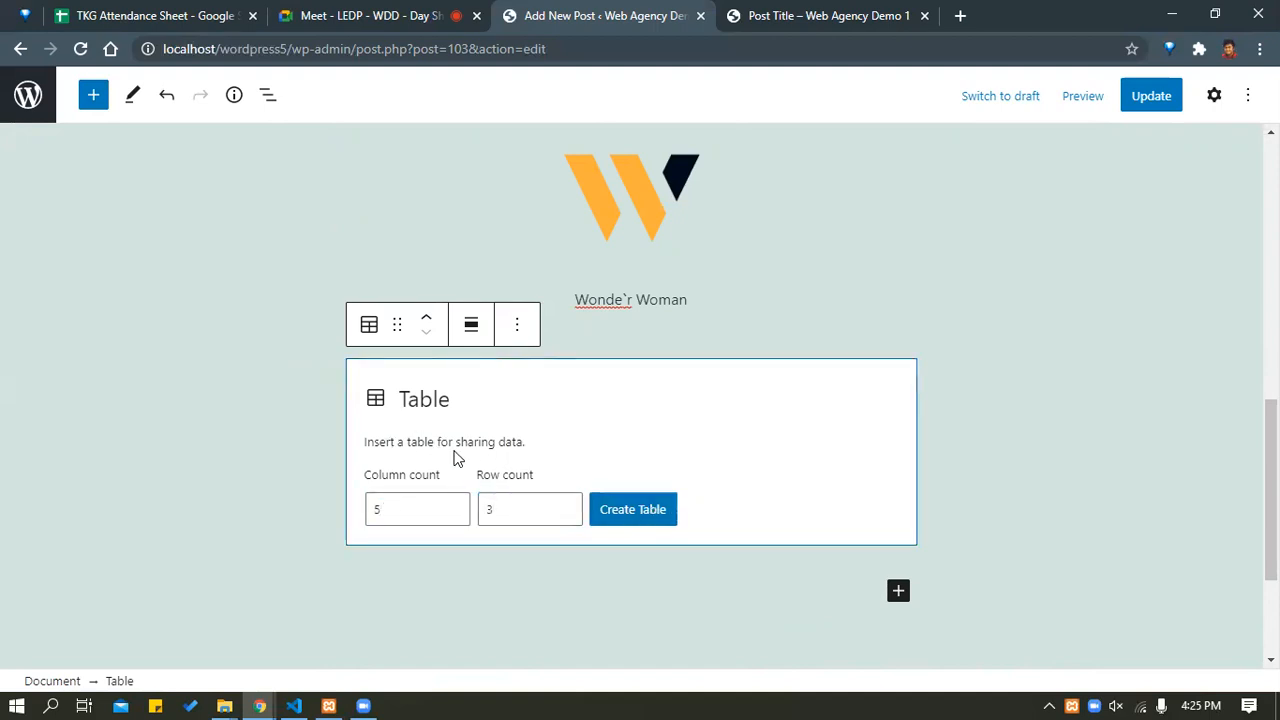
click(630, 512)
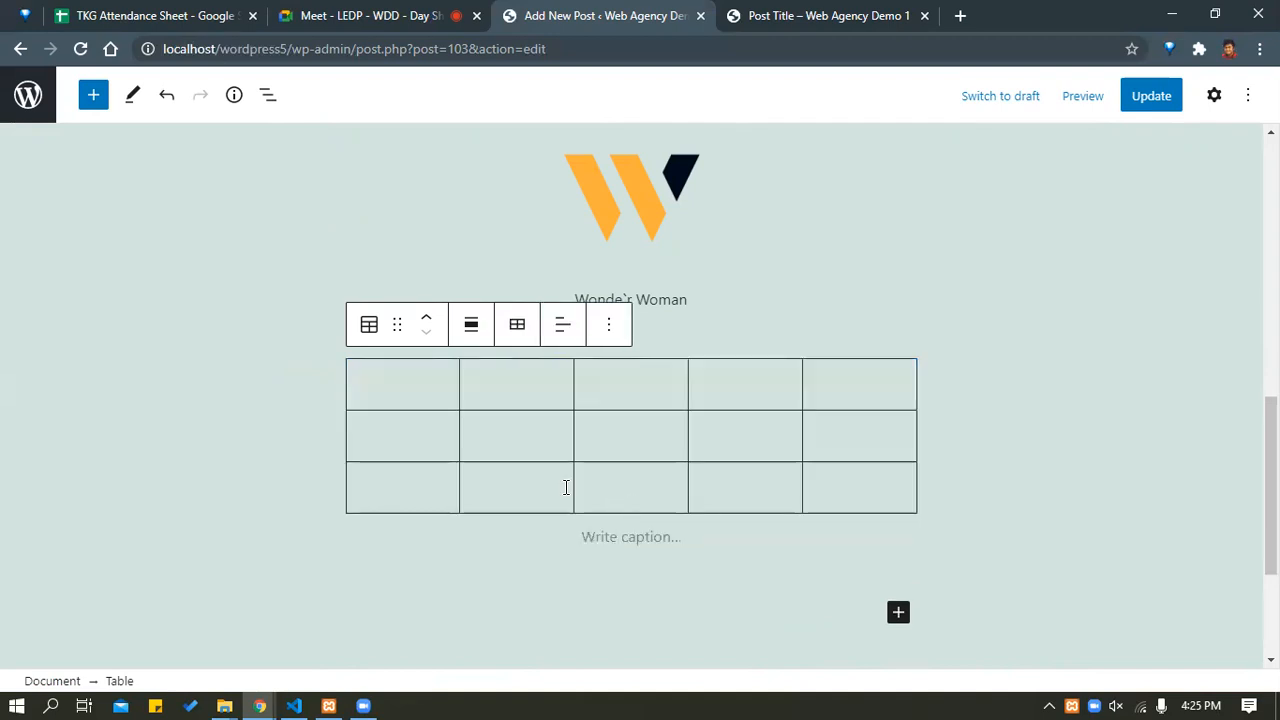
Enter Head and Body in the first two cells of the table's first row.
click(372, 386)
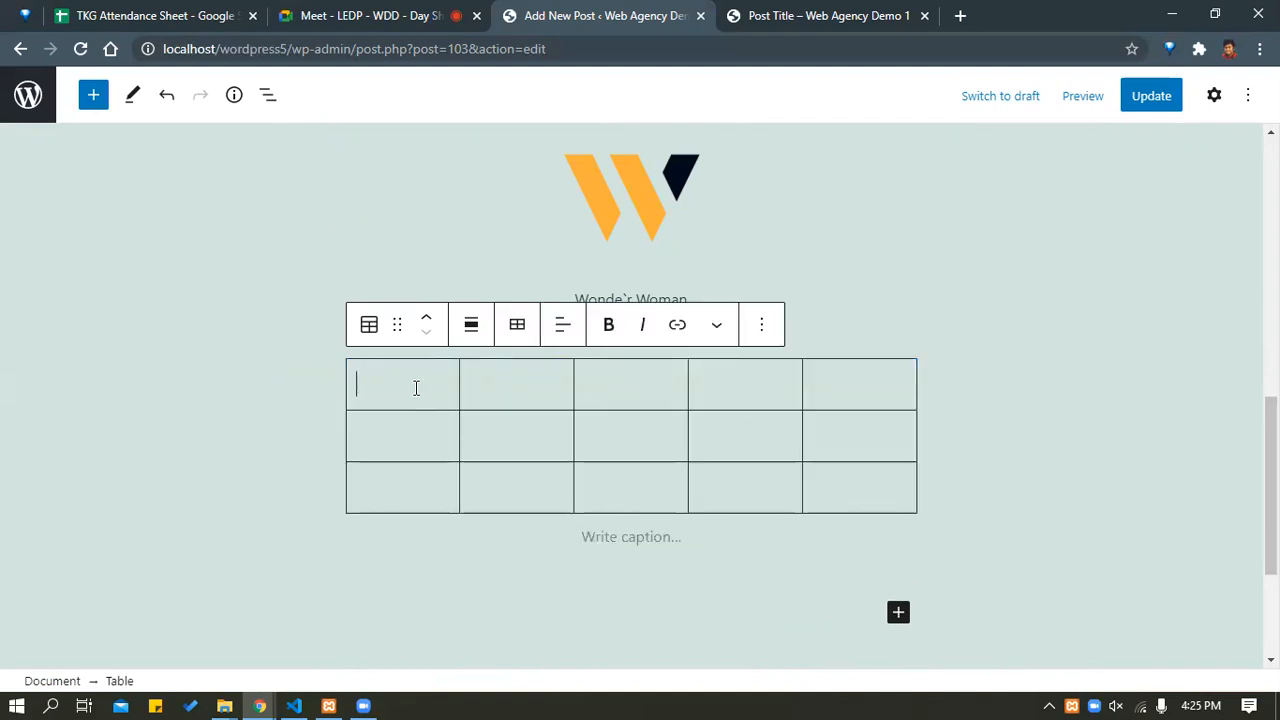
text(sdf)
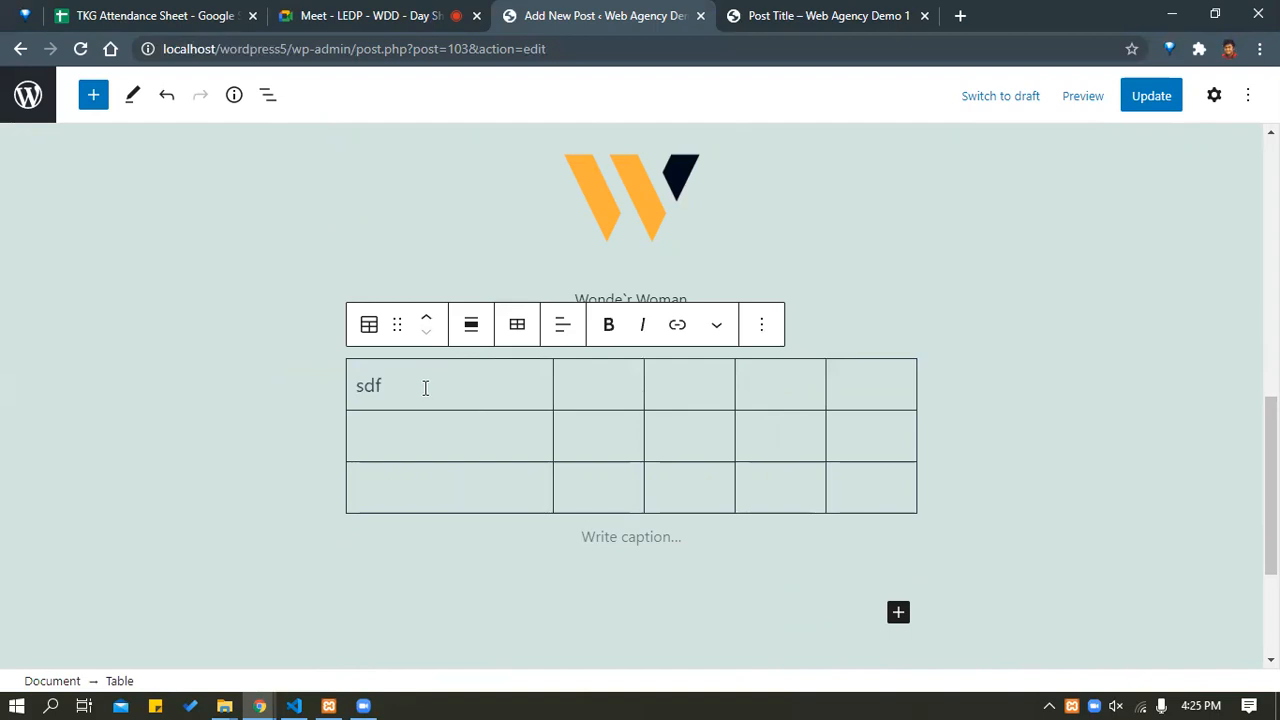
key(BackSpace)
key(BackSpace)
key(BackSpace)
text(Head)
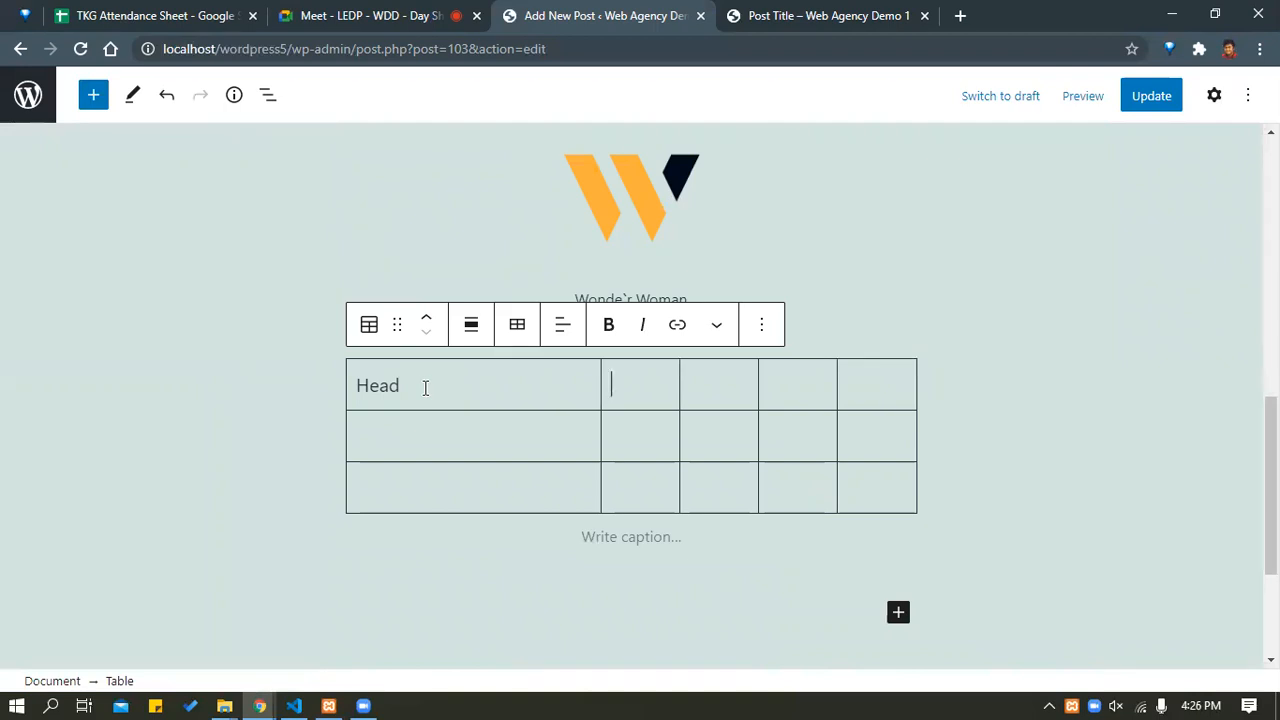
text(Body)
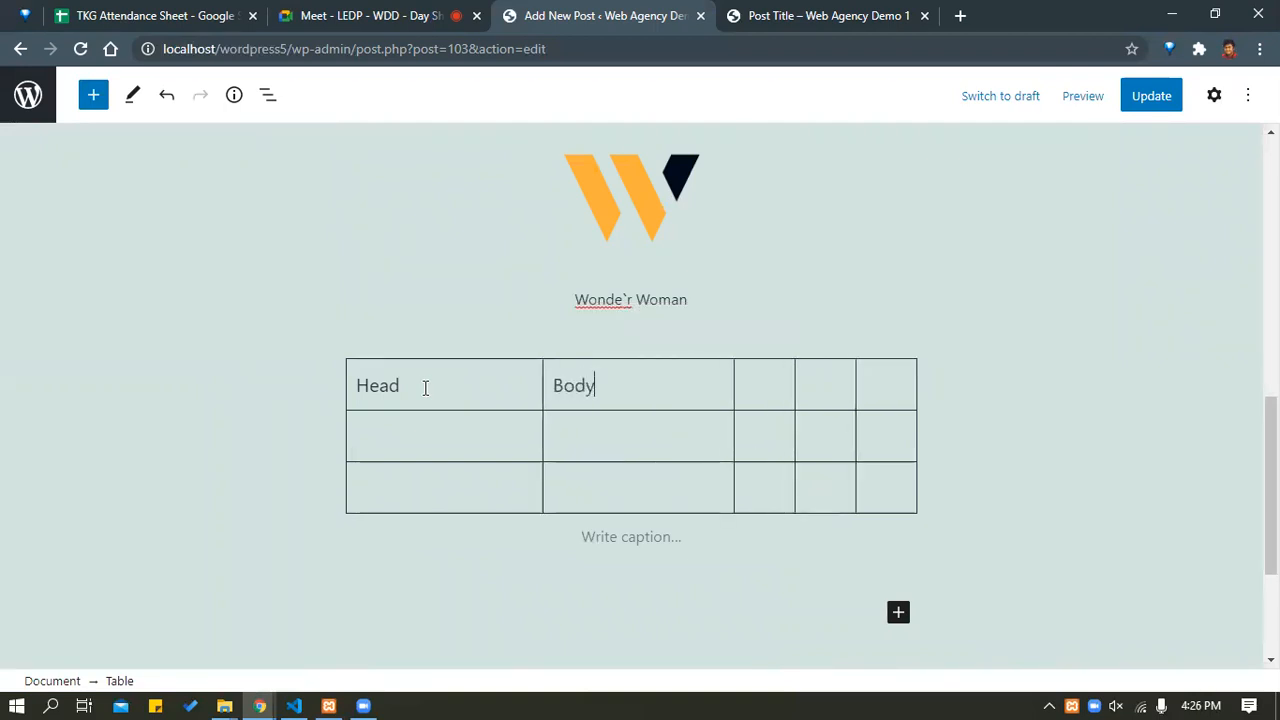
Enter Leg, Foot and finger in the remaining three cells of the table's first row.
key(Tab)
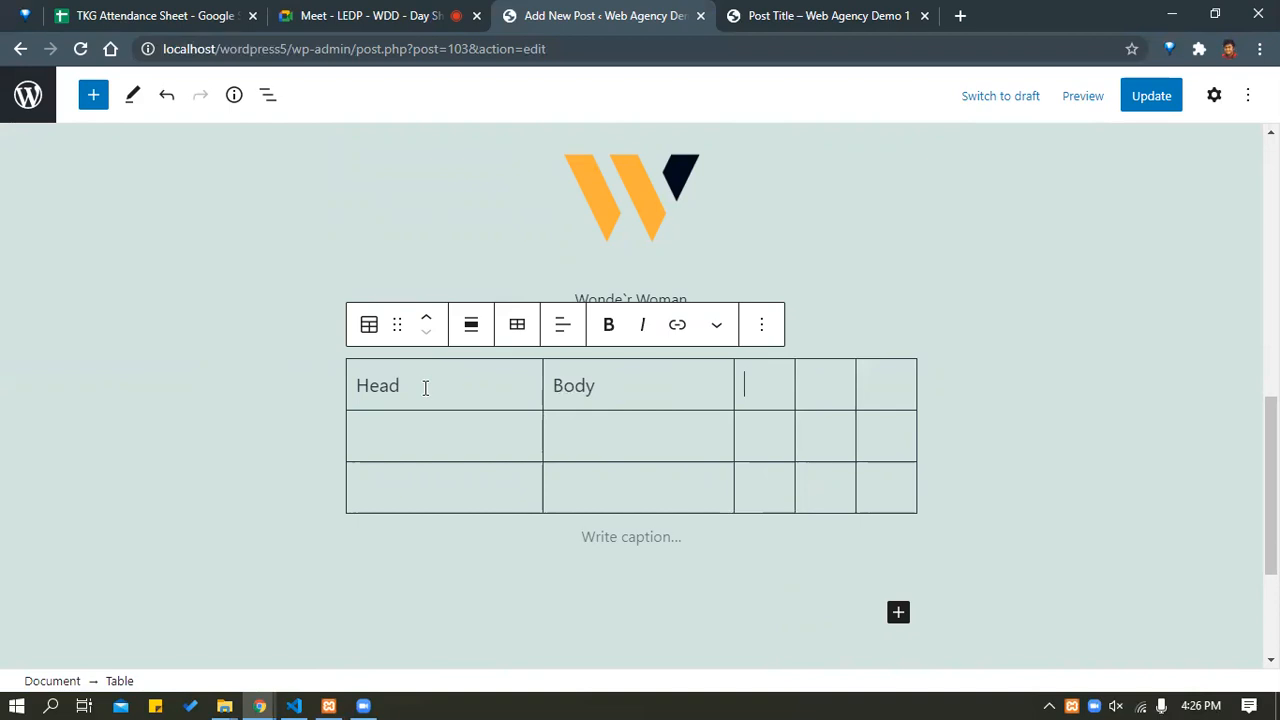
text(Le)
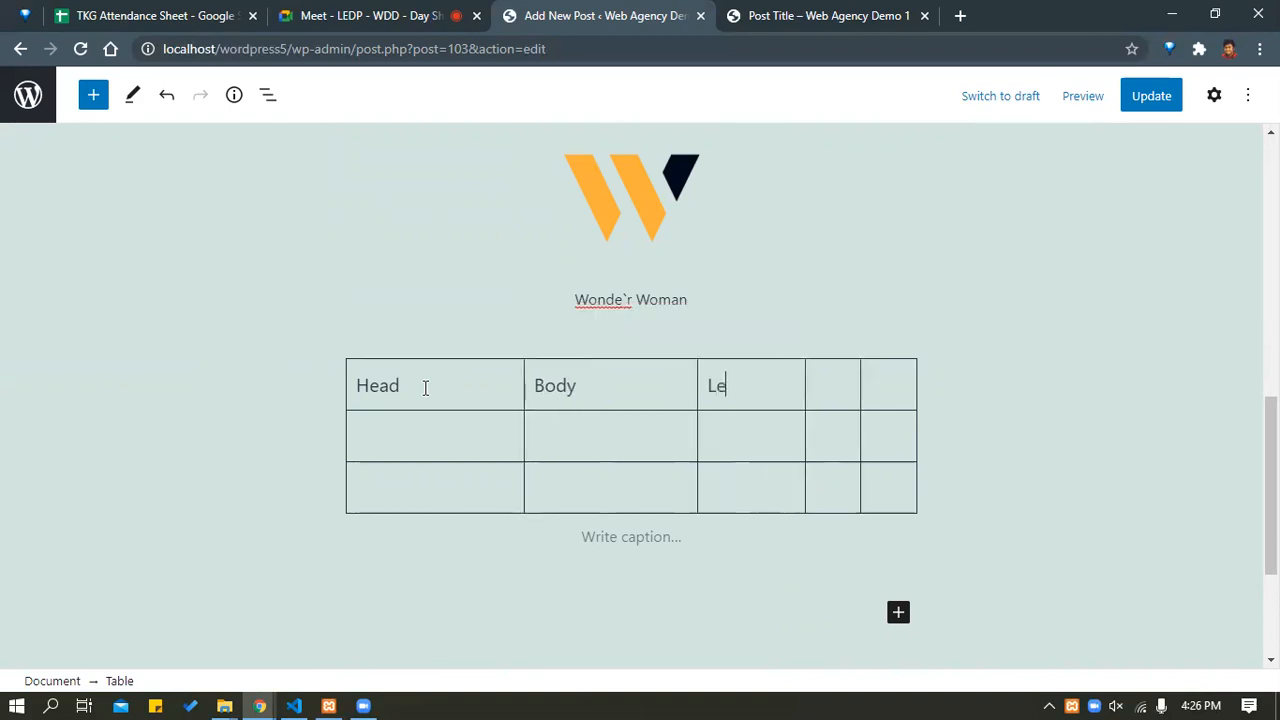
text(g)
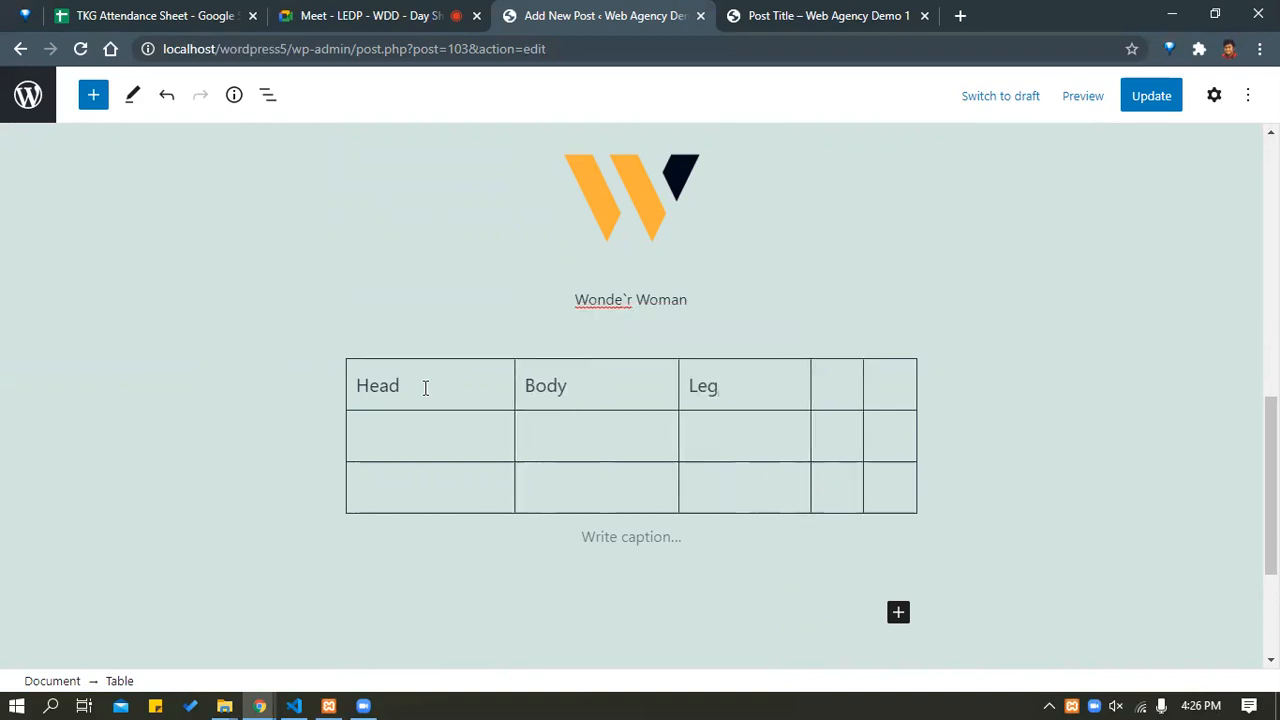
key(BackSpace)
key(Tab)
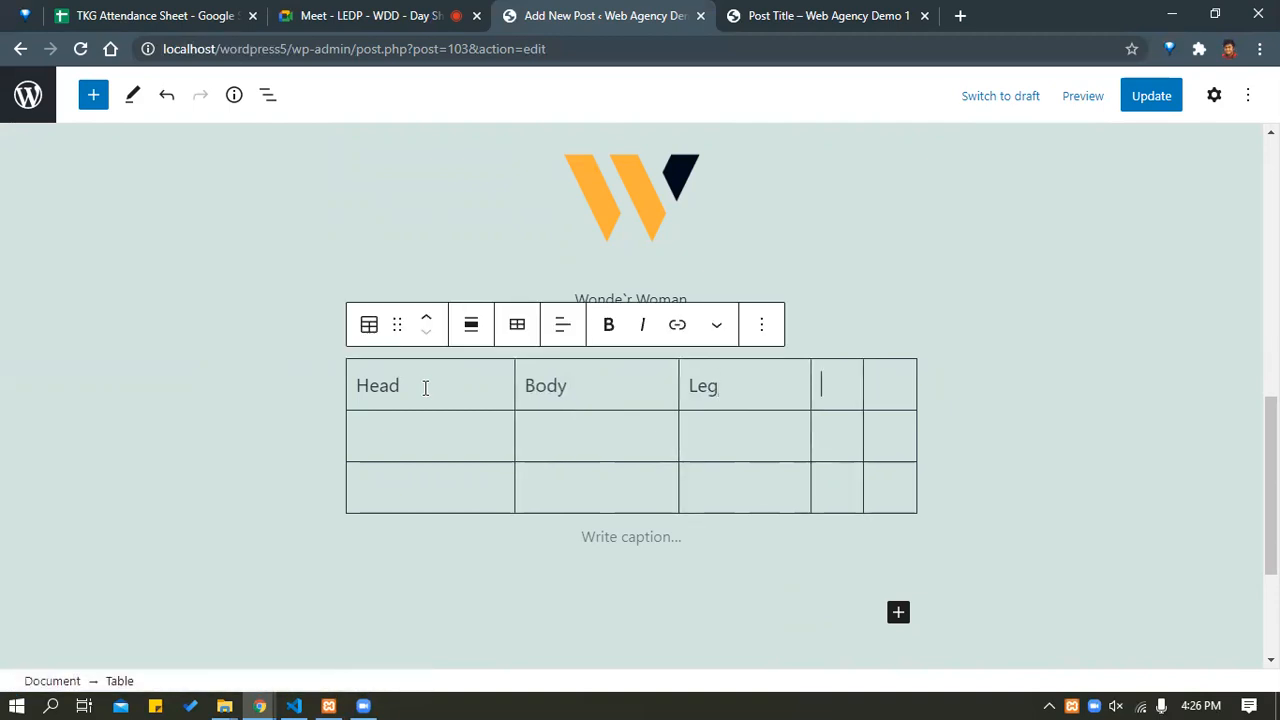
text(Foot)
key(Tab)
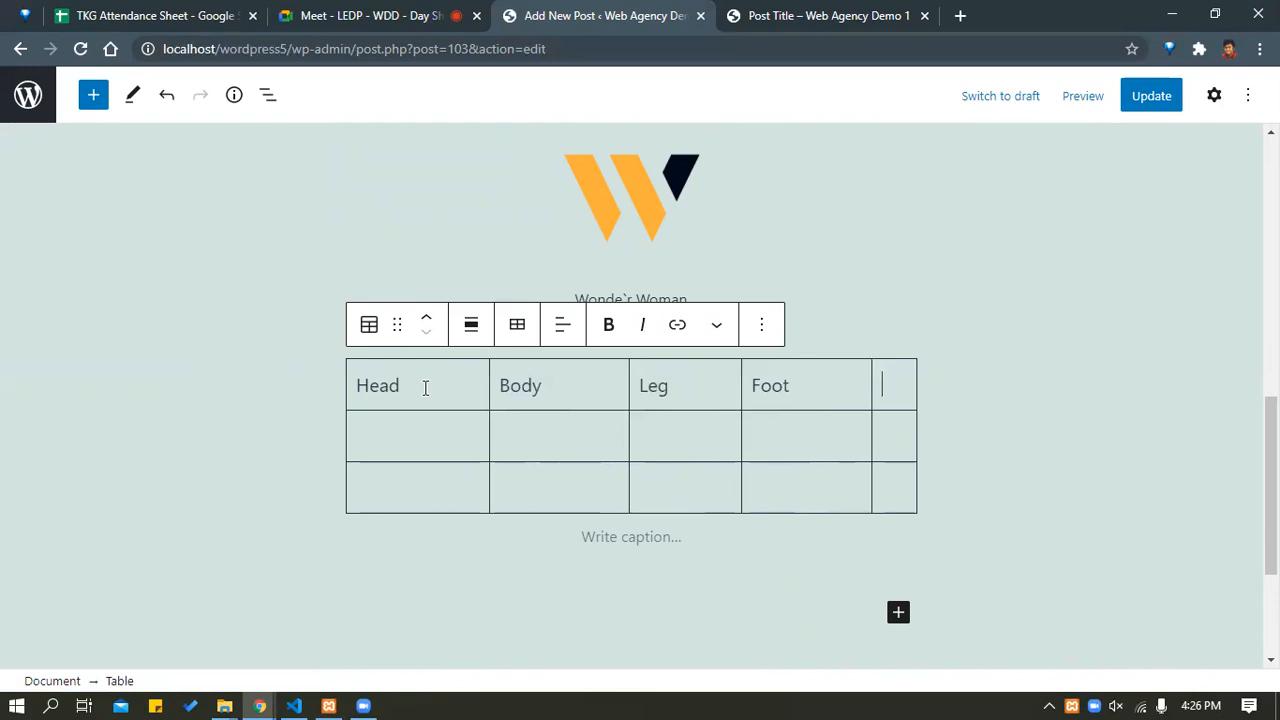
text(finger)
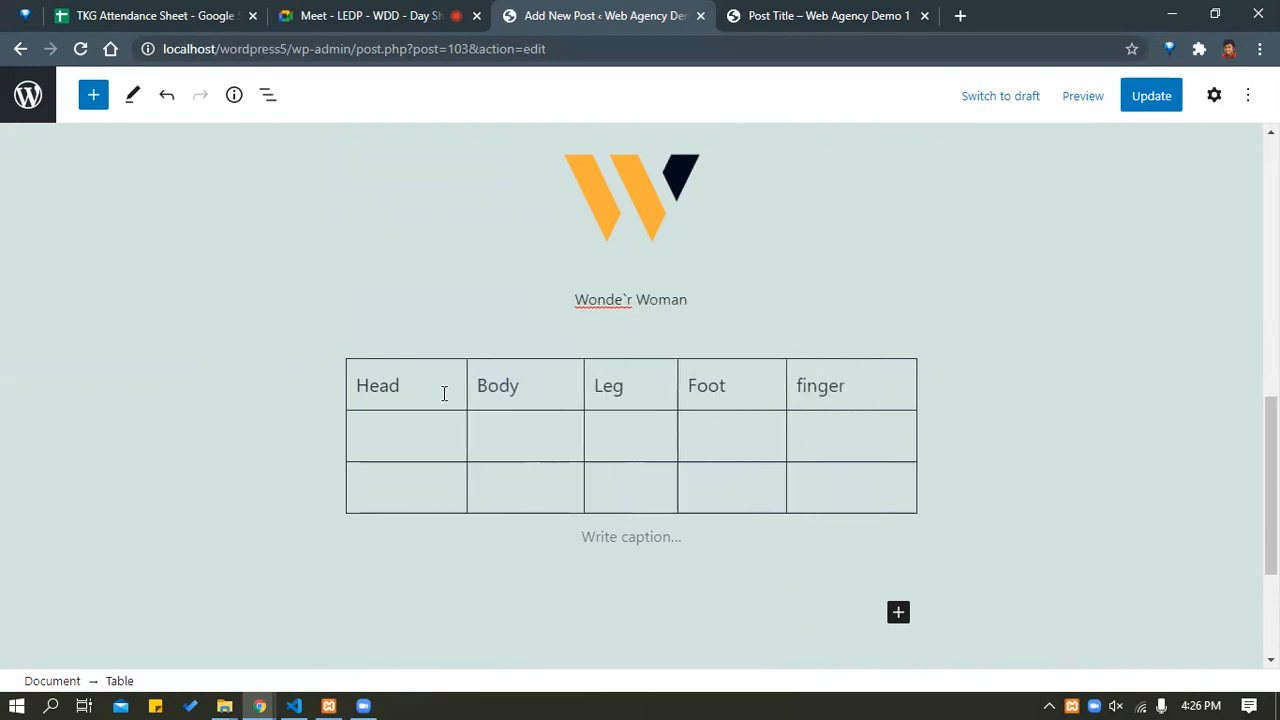
click(395, 452)
click(1055, 447)
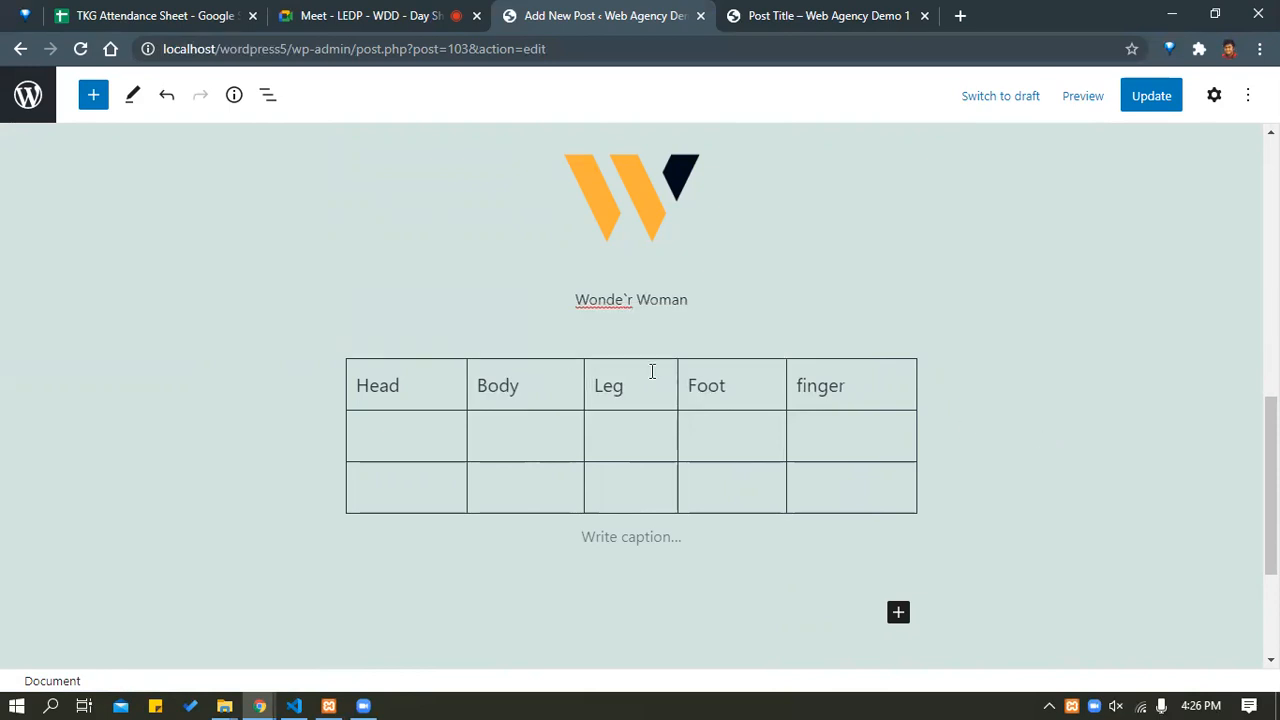
Show the table's block settings and enable its header section.
click(623, 434)
click(704, 360)
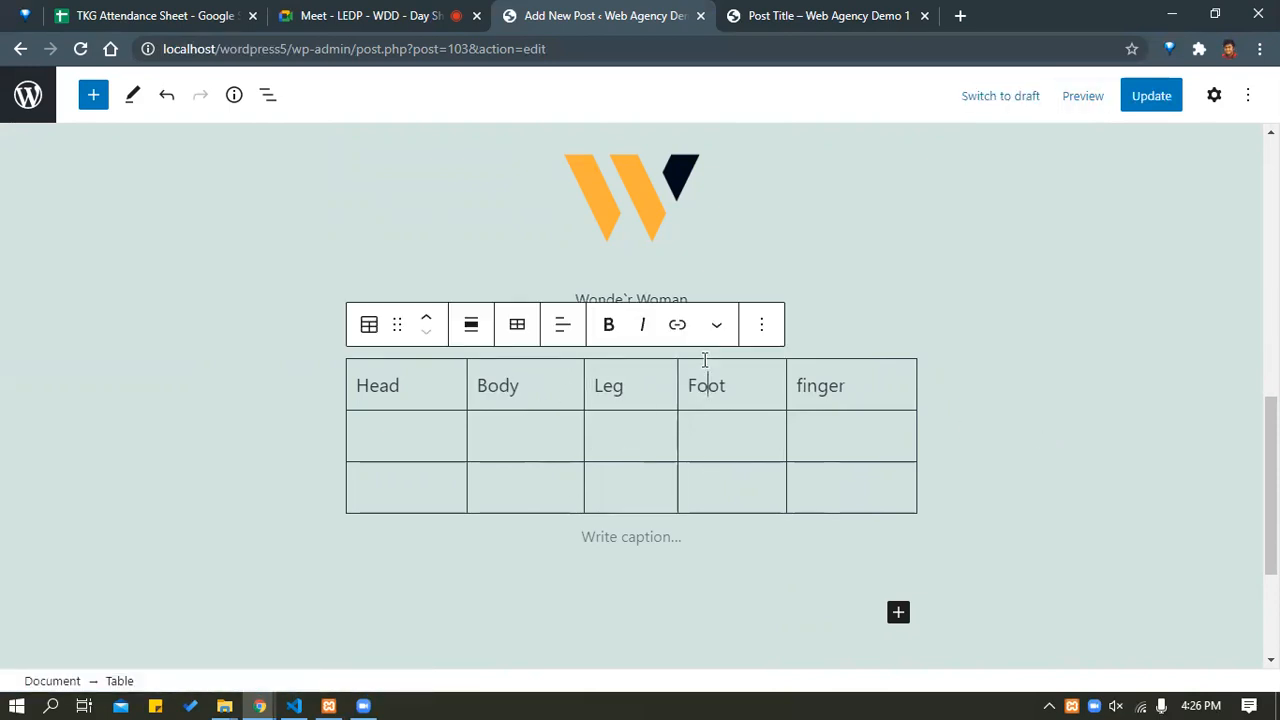
click(1216, 97)
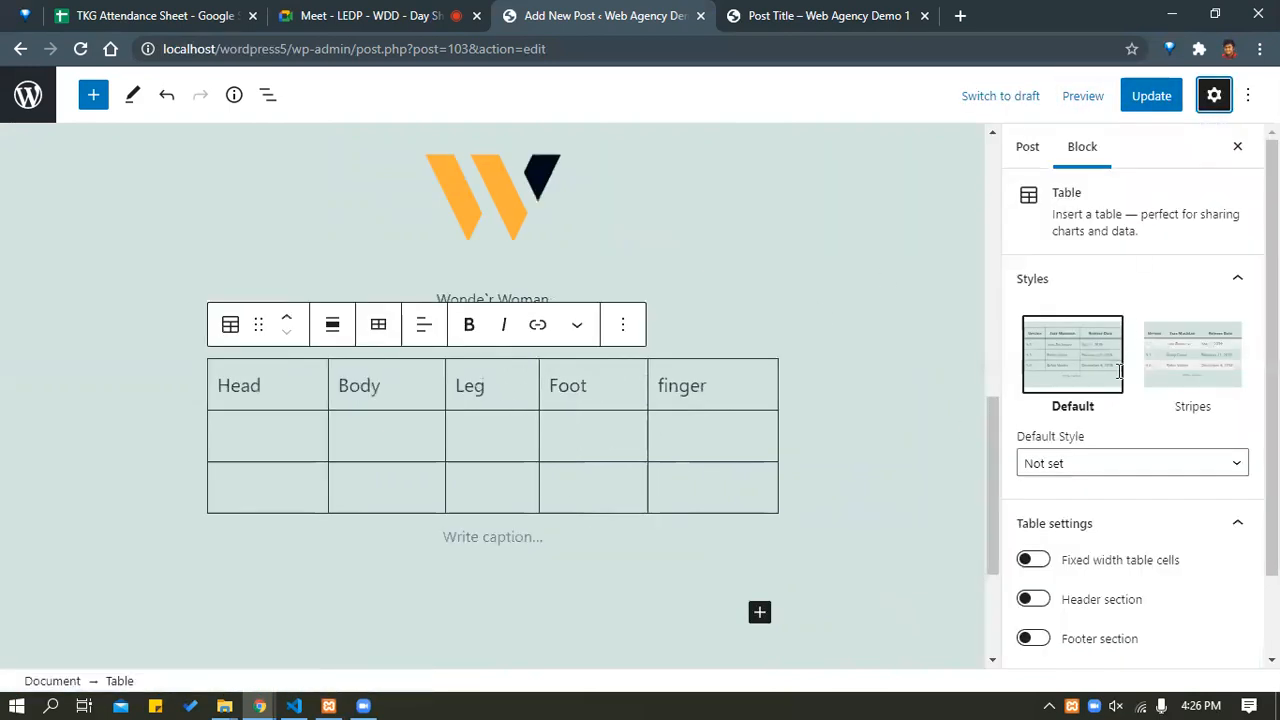
scroll(1119, 372, down, 1)
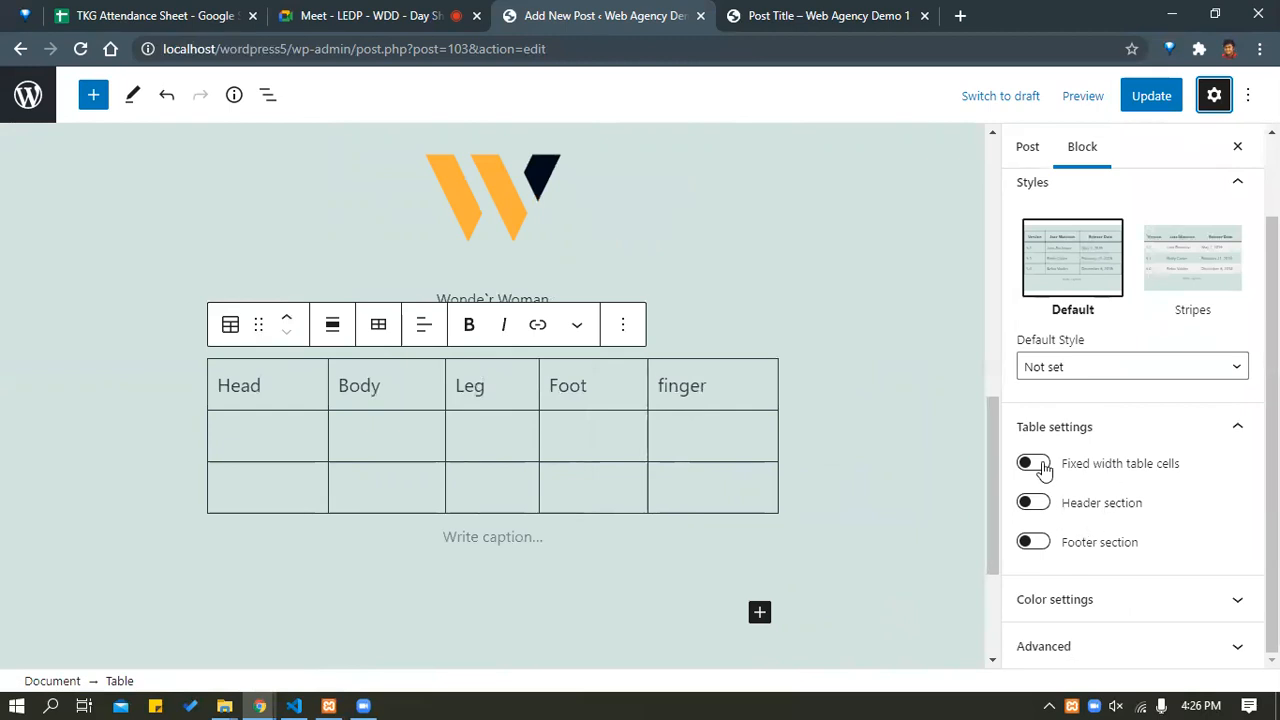
click(1033, 502)
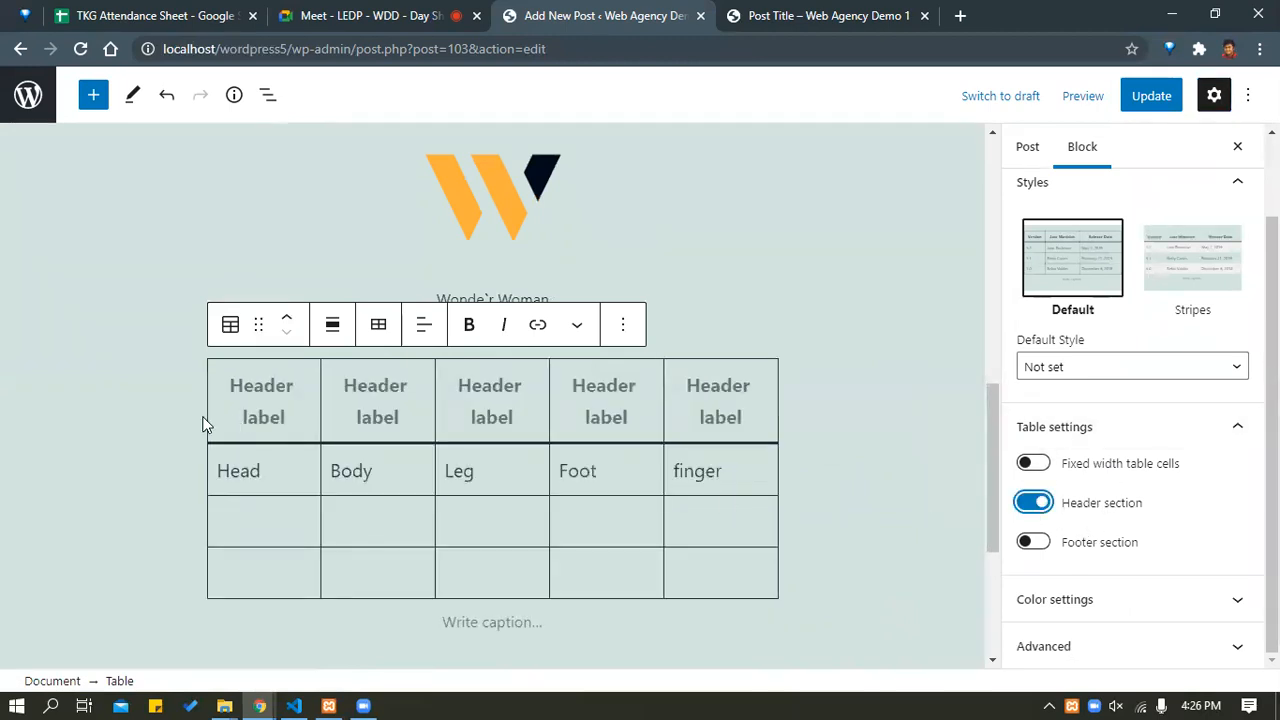
Try the table's fixed-width cells option and its footer section, switching each off again.
click(1035, 466)
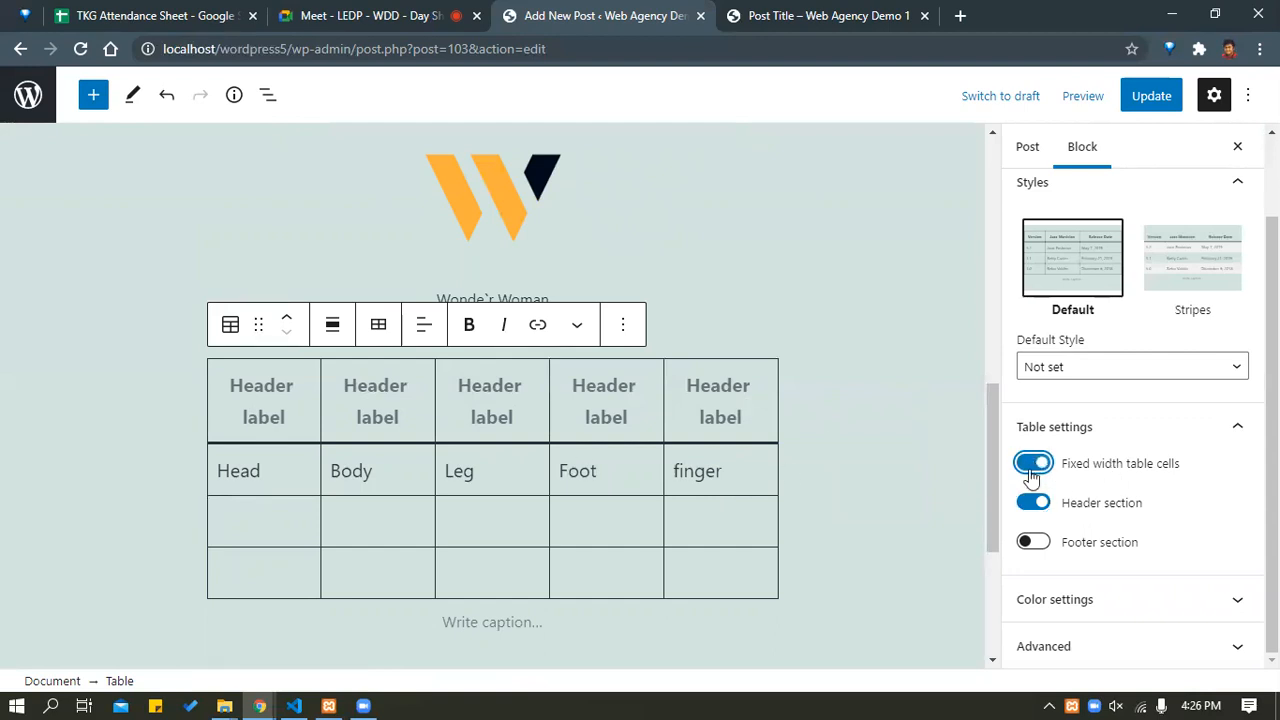
click(1033, 469)
click(1035, 545)
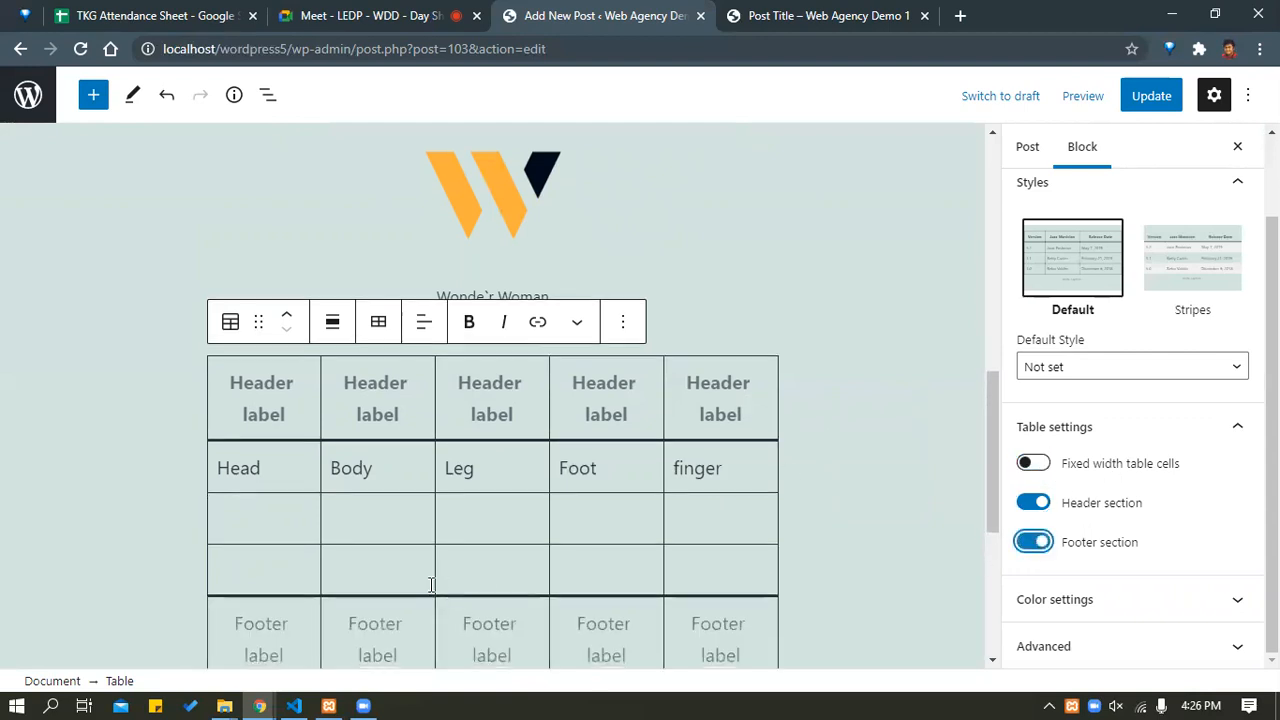
scroll(726, 494, down, 2)
click(1035, 543)
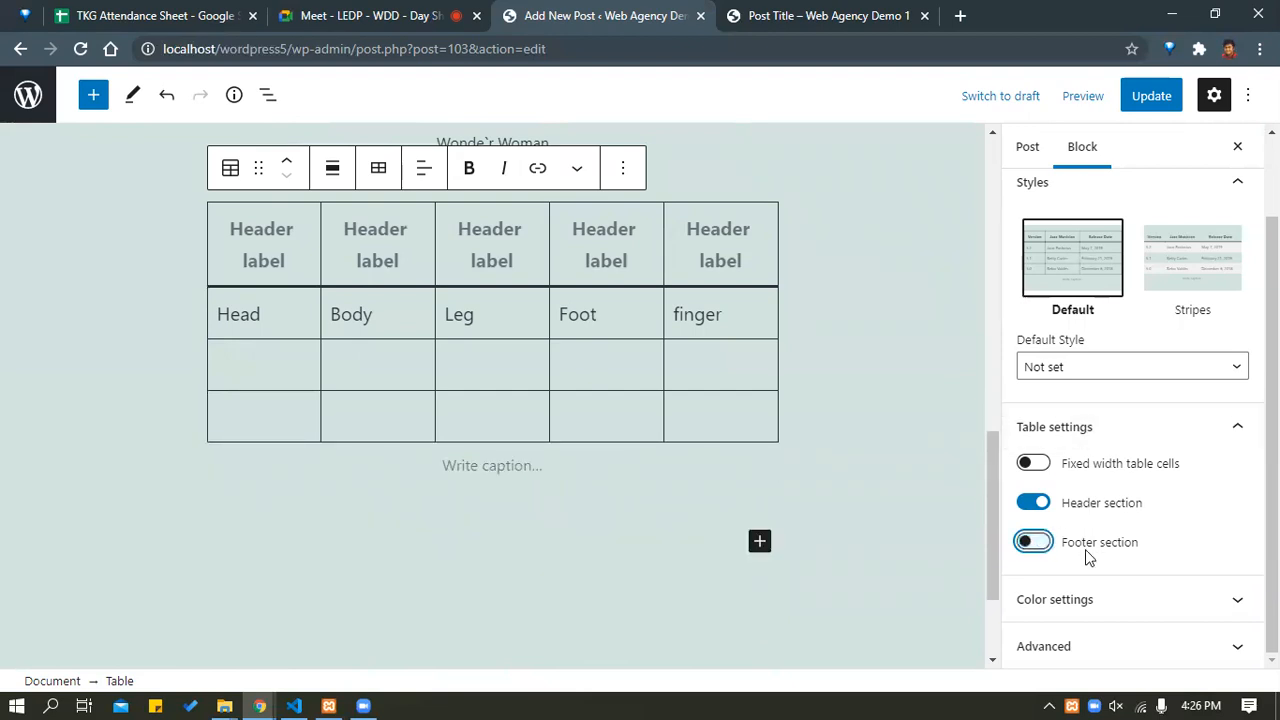
Preview the Stripes style on the table and restore the Default style.
scroll(1088, 316, up, 2)
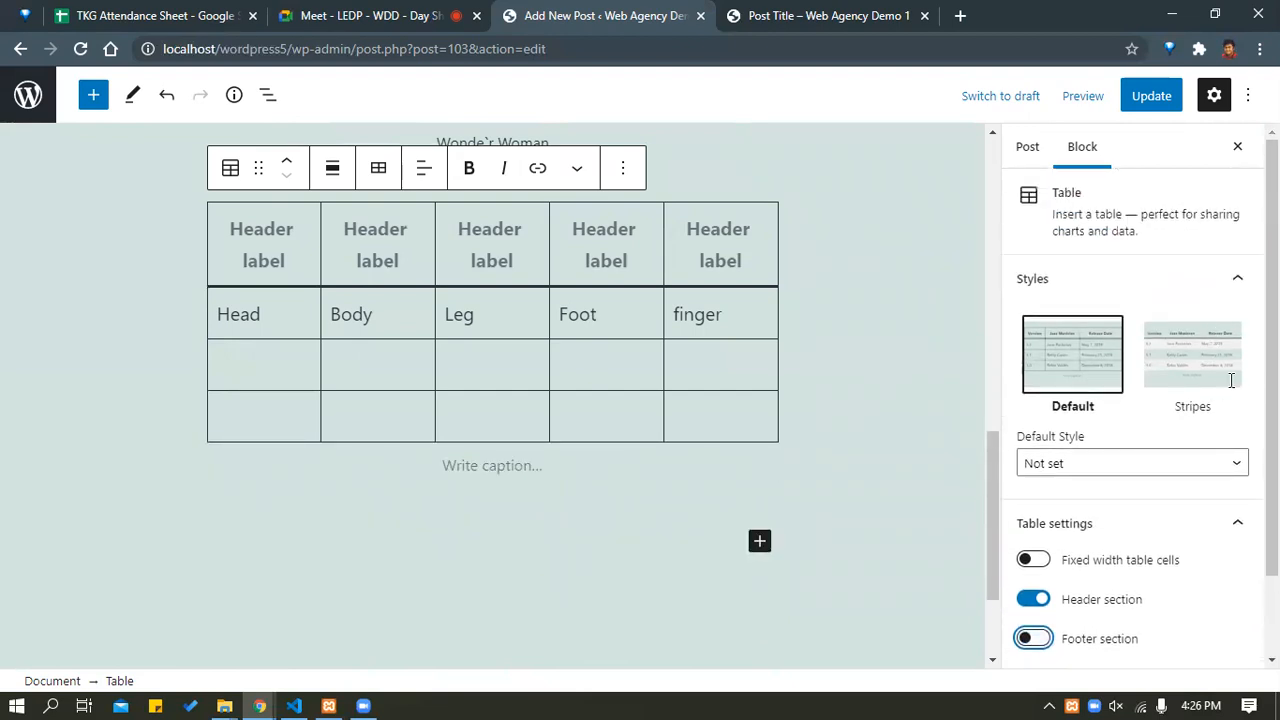
click(1207, 358)
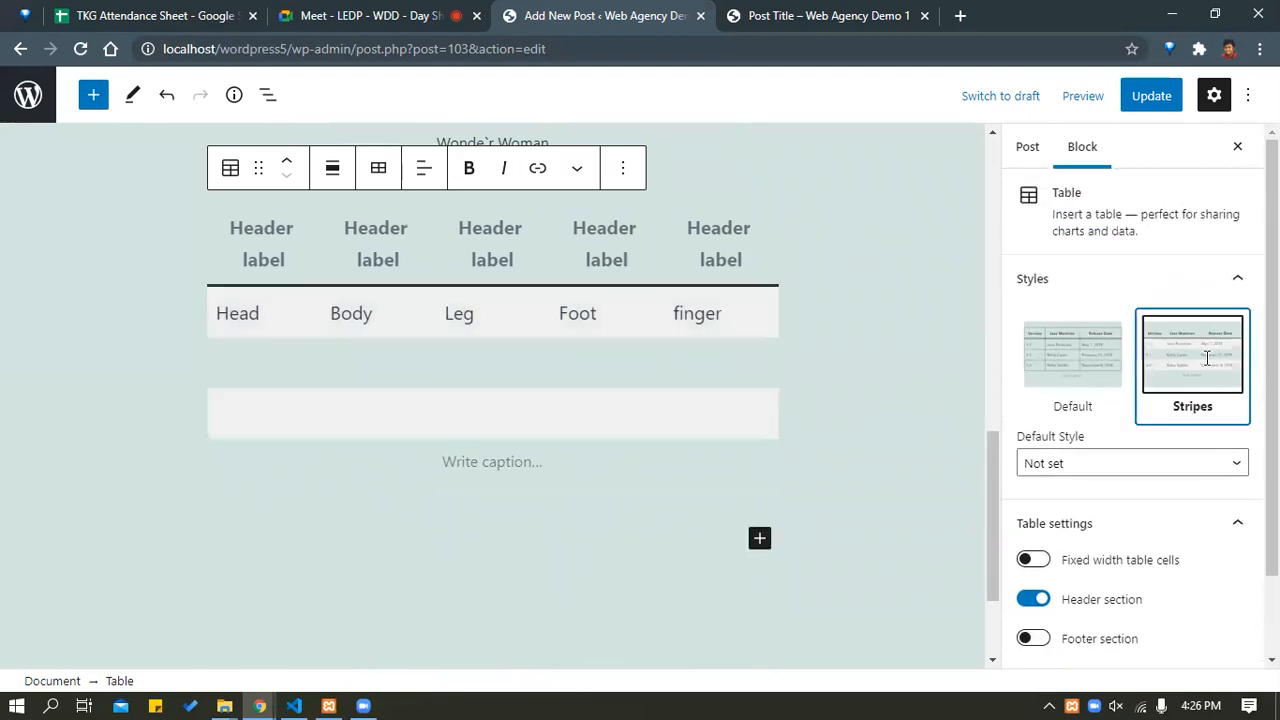
click(1073, 380)
click(1190, 365)
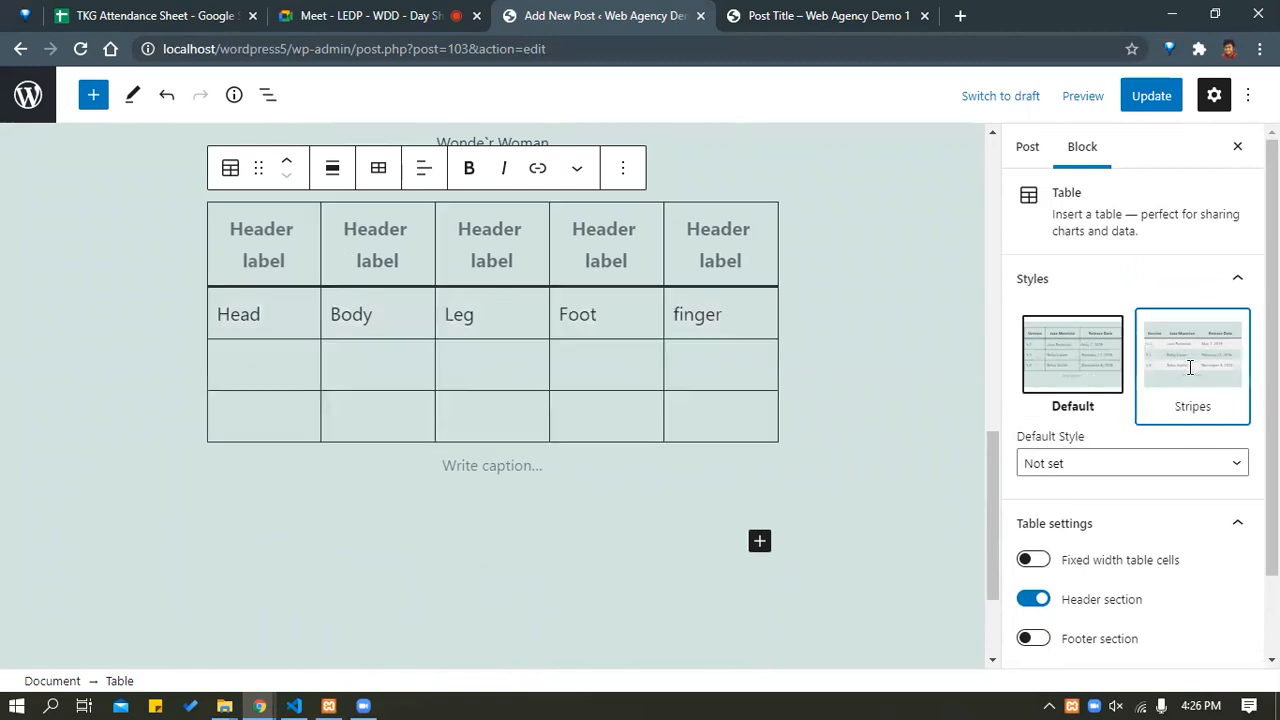
click(1098, 363)
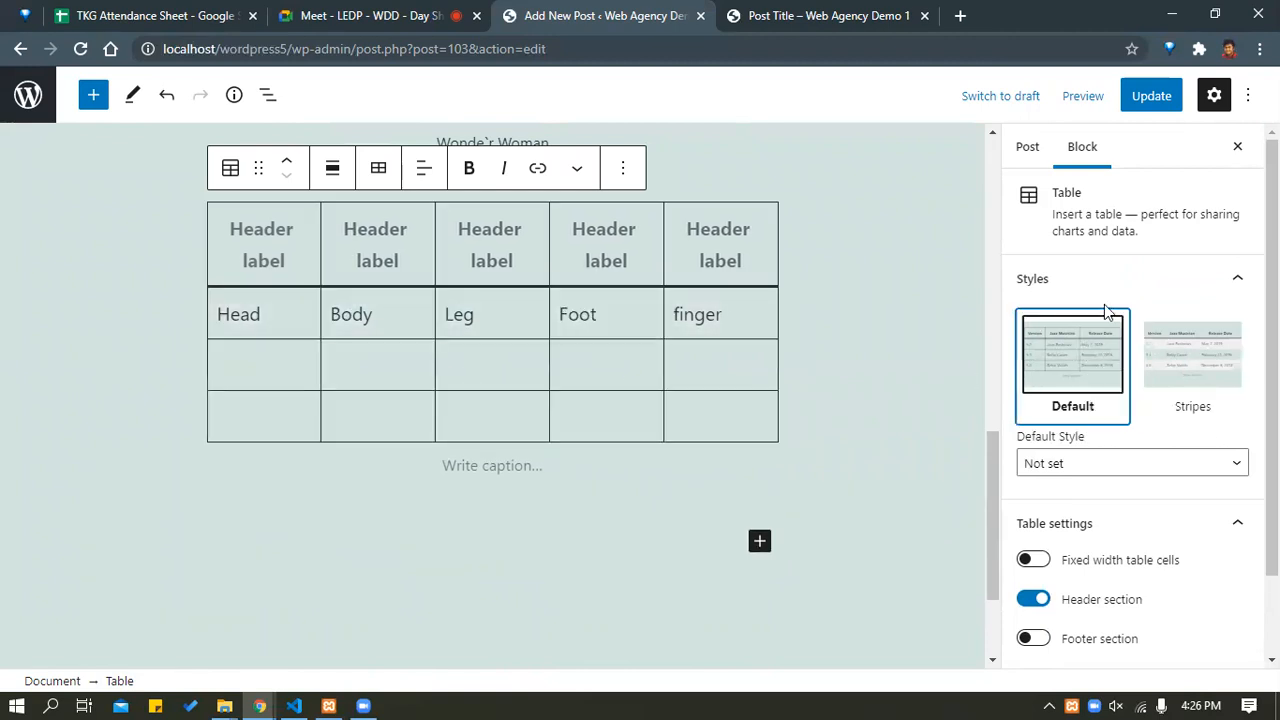
Try a light pink background colour on the table, followed by light blue.
scroll(1108, 270, down, 1)
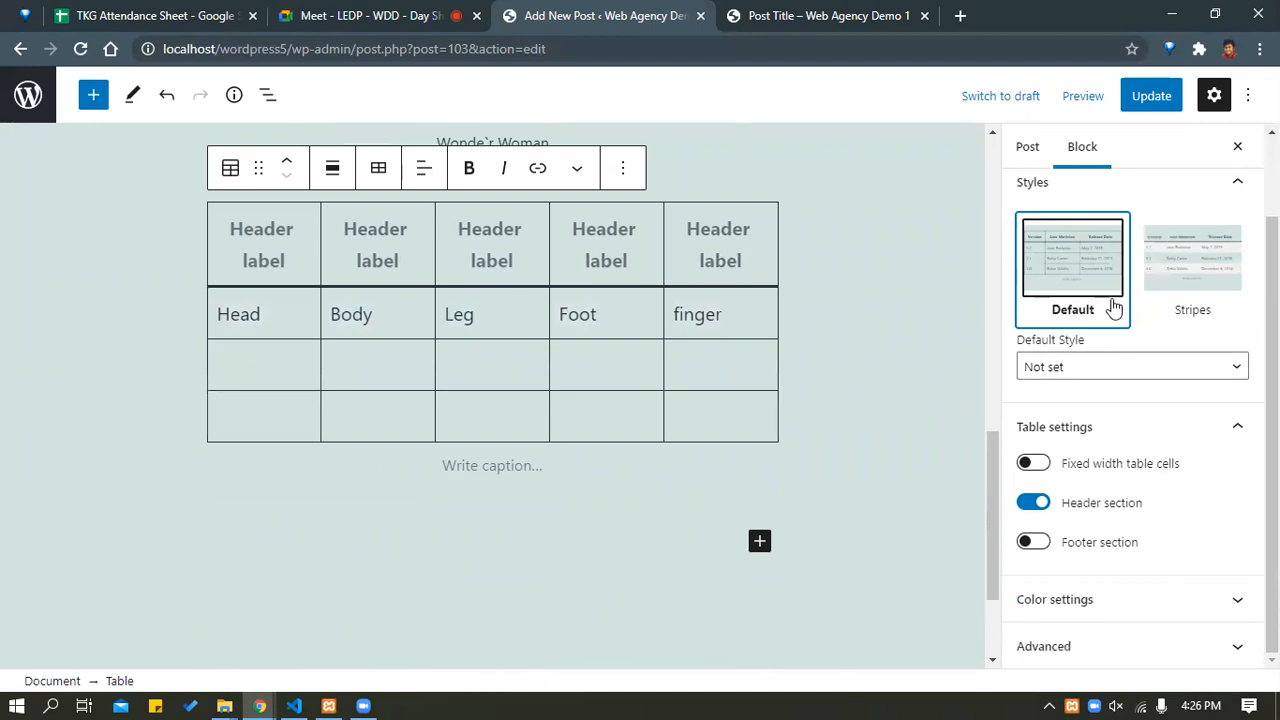
click(1104, 600)
click(1113, 554)
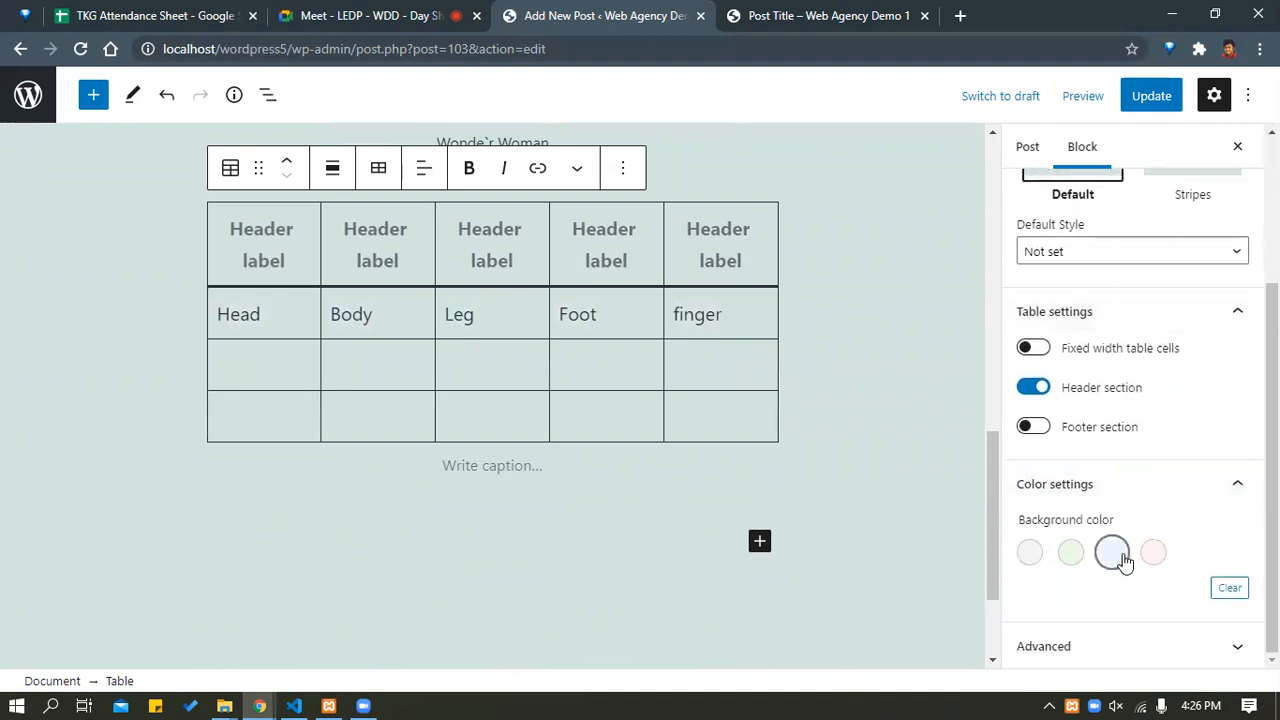
click(1155, 555)
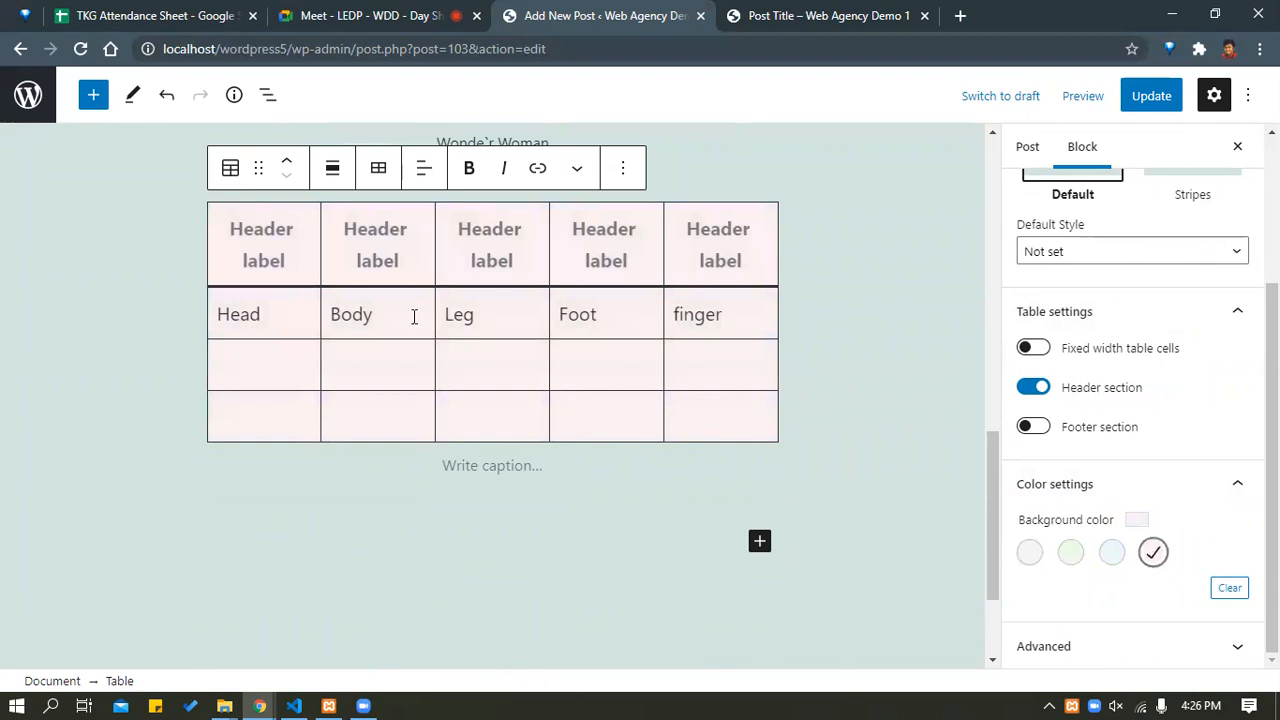
click(1111, 553)
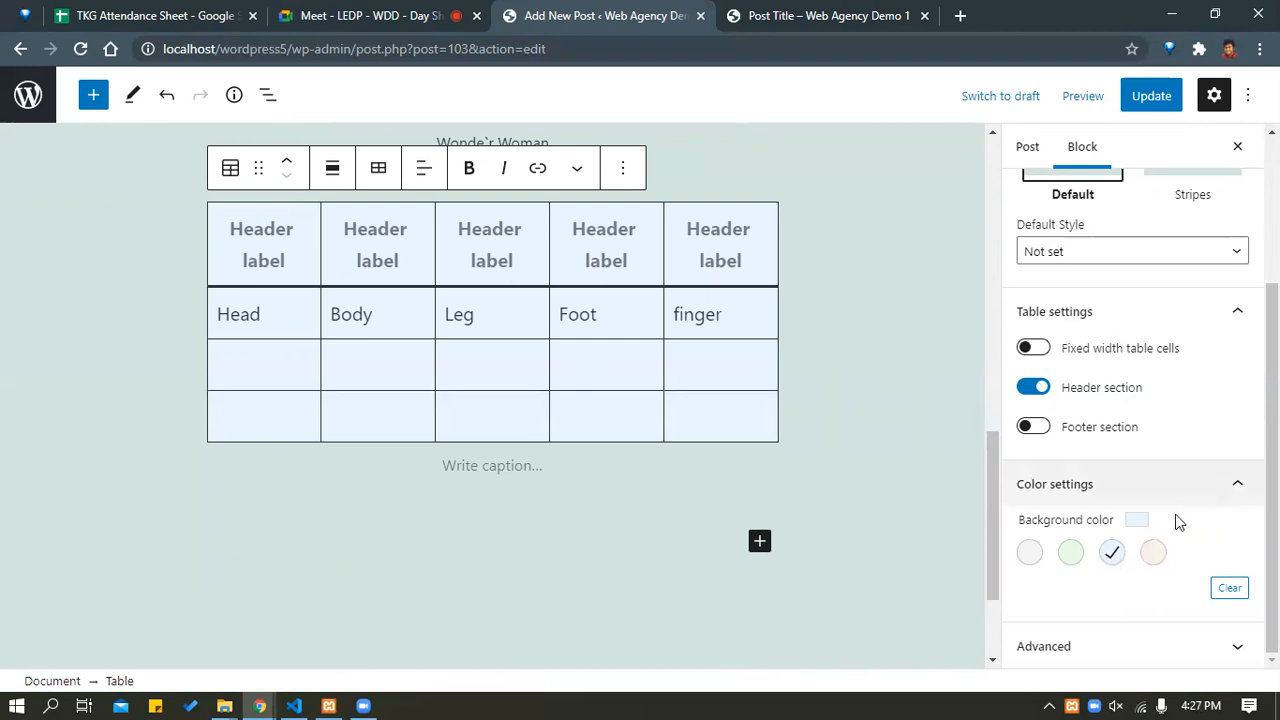
Add my-table after is-style-regular in the table's additional CSS classes and clear its background colour.
click(1146, 648)
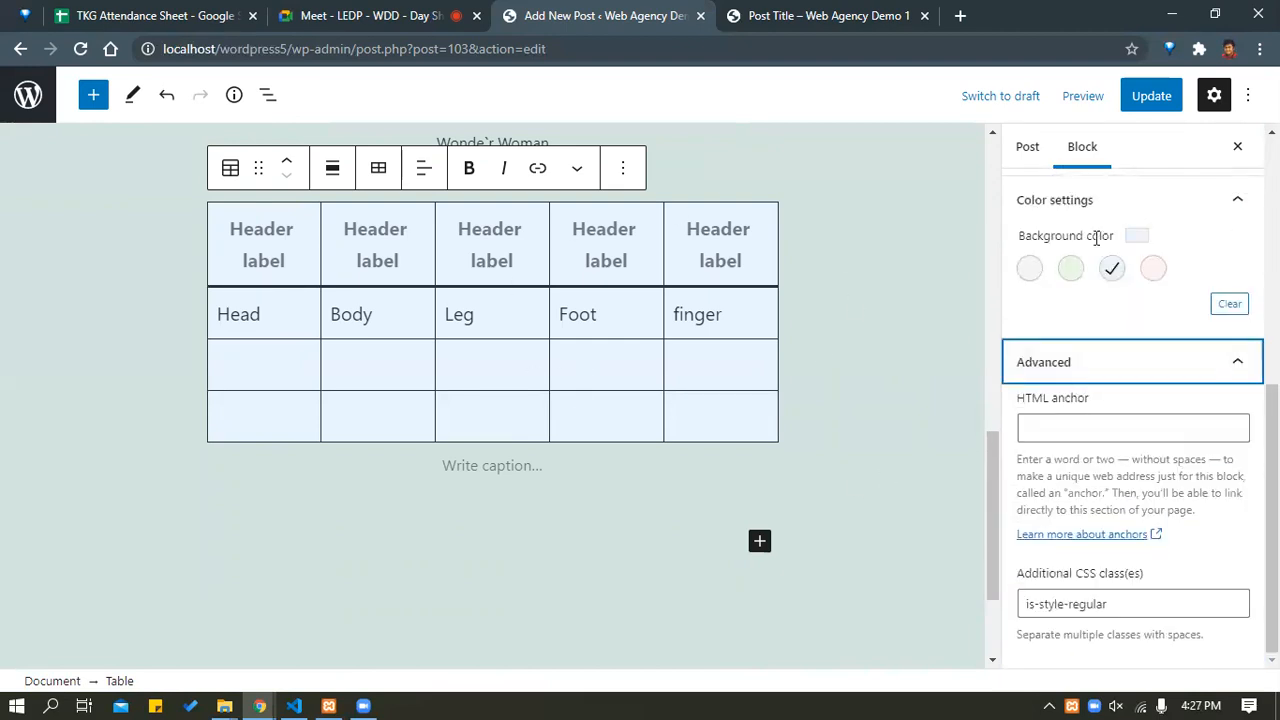
scroll(1080, 386, up, 2)
scroll(1083, 387, down, 2)
drag(1117, 608, 1020, 604)
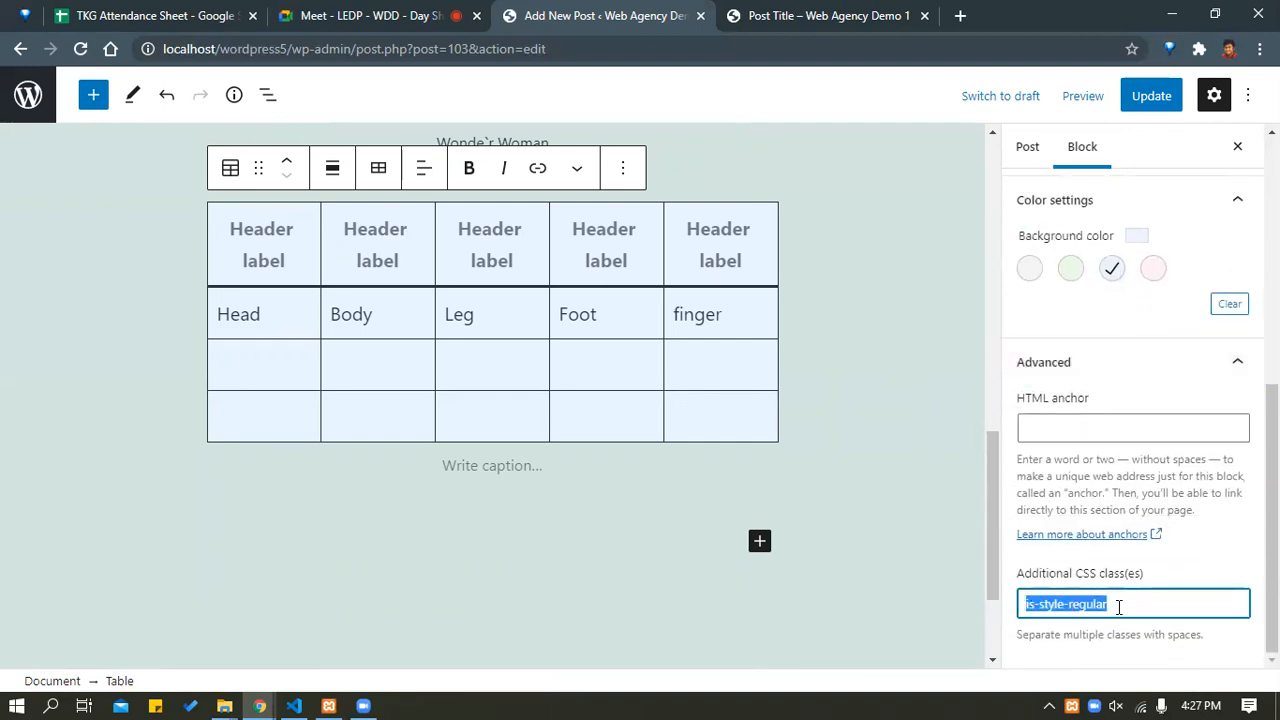
click(1165, 598)
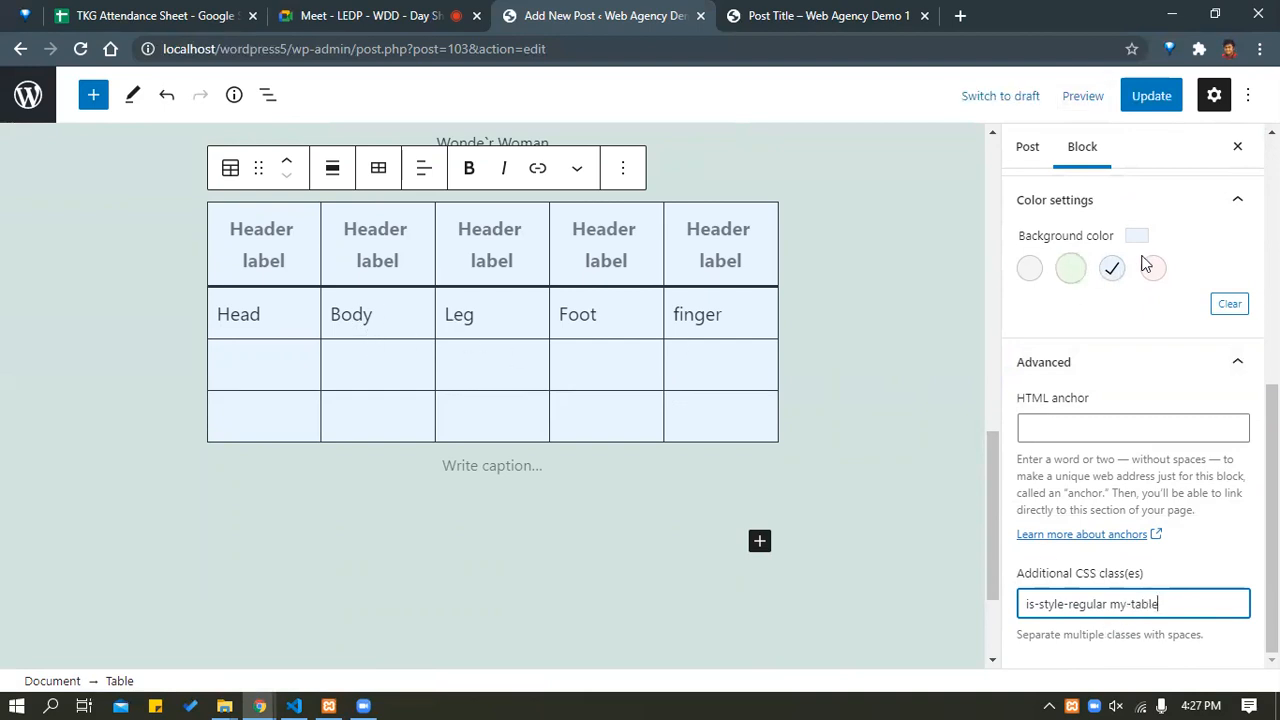
click(1233, 309)
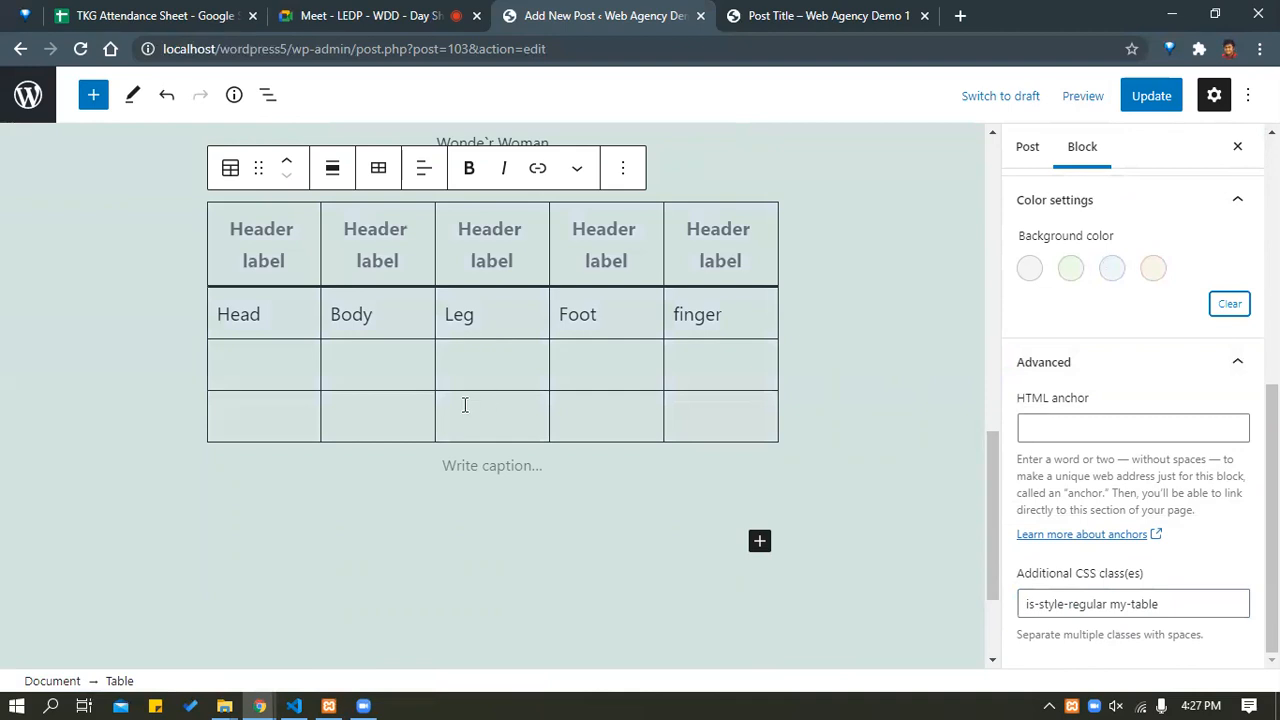
Update the post and reload it in the incognito window to review the published table.
click(1149, 95)
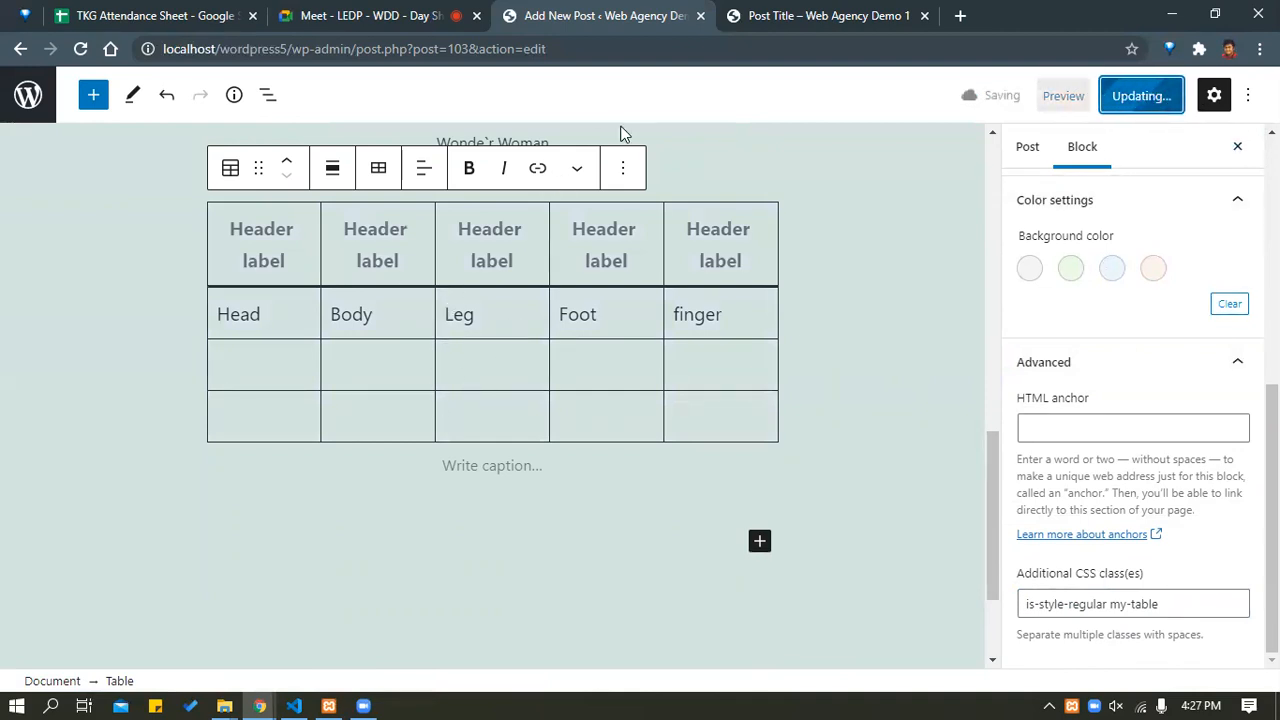
key(alt+Tab)
key(F5)
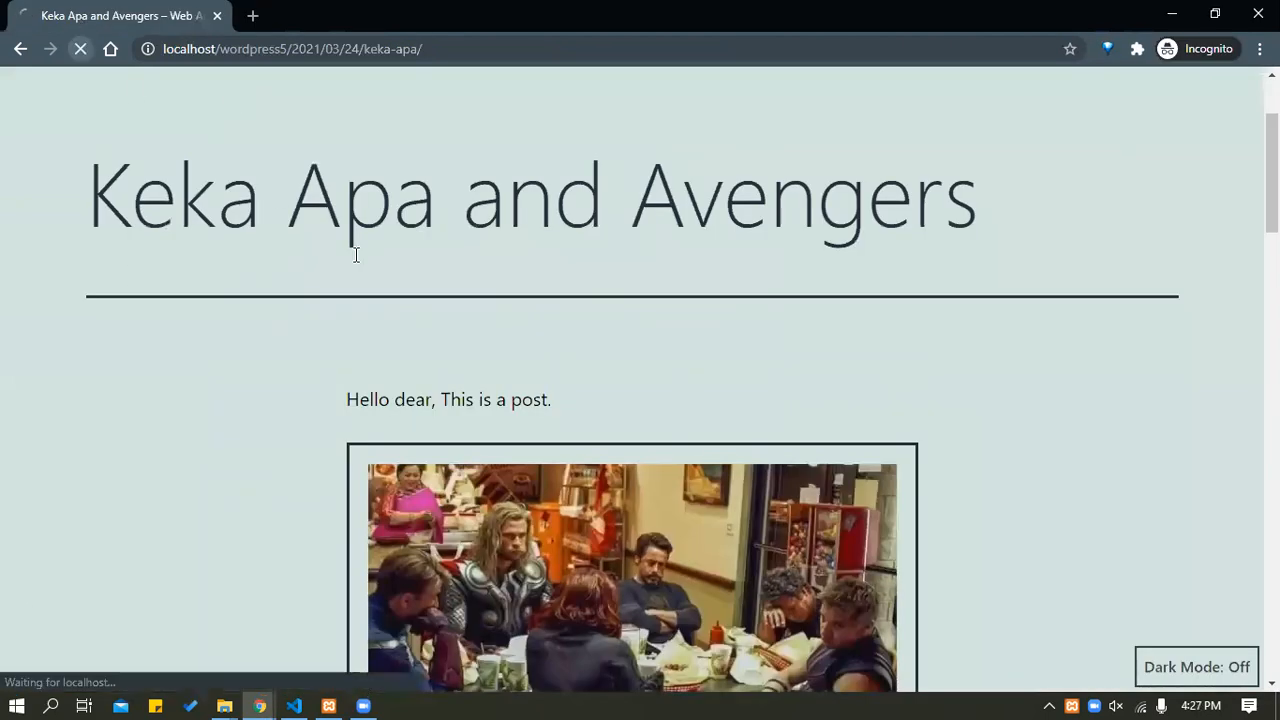
scroll(377, 265, down, 10)
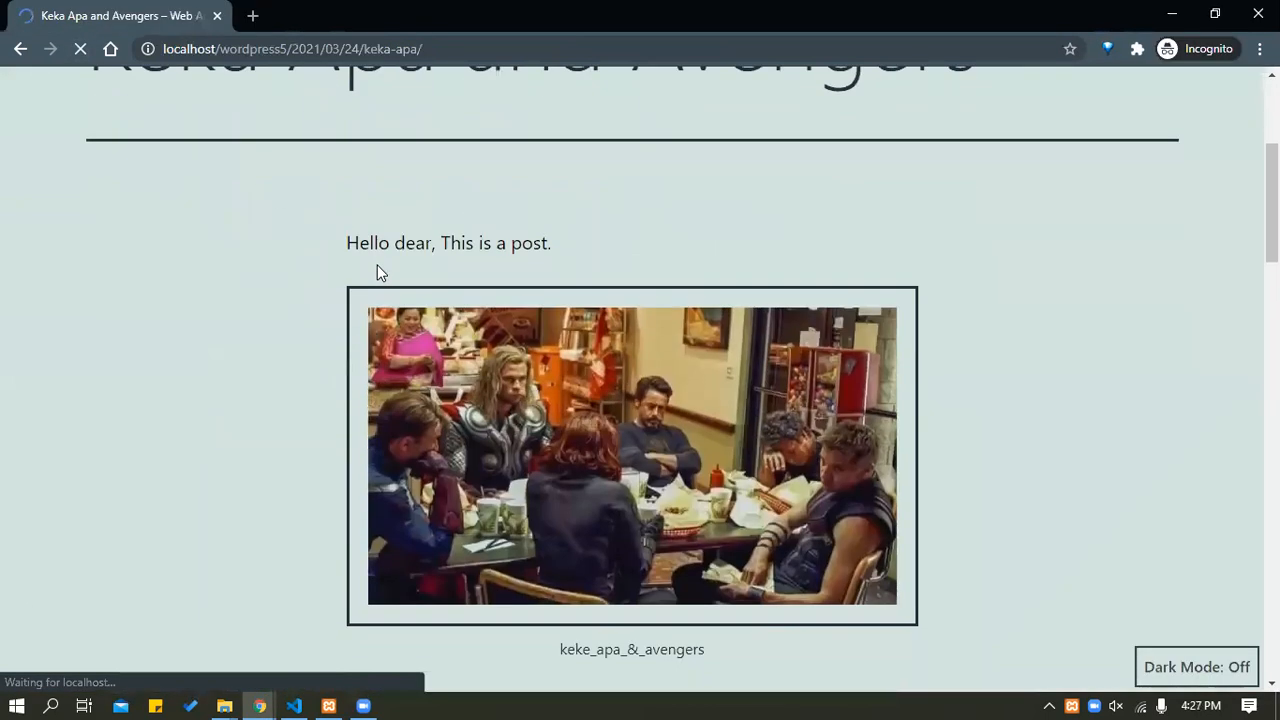
scroll(377, 265, up, 3)
scroll(377, 265, up, 3)
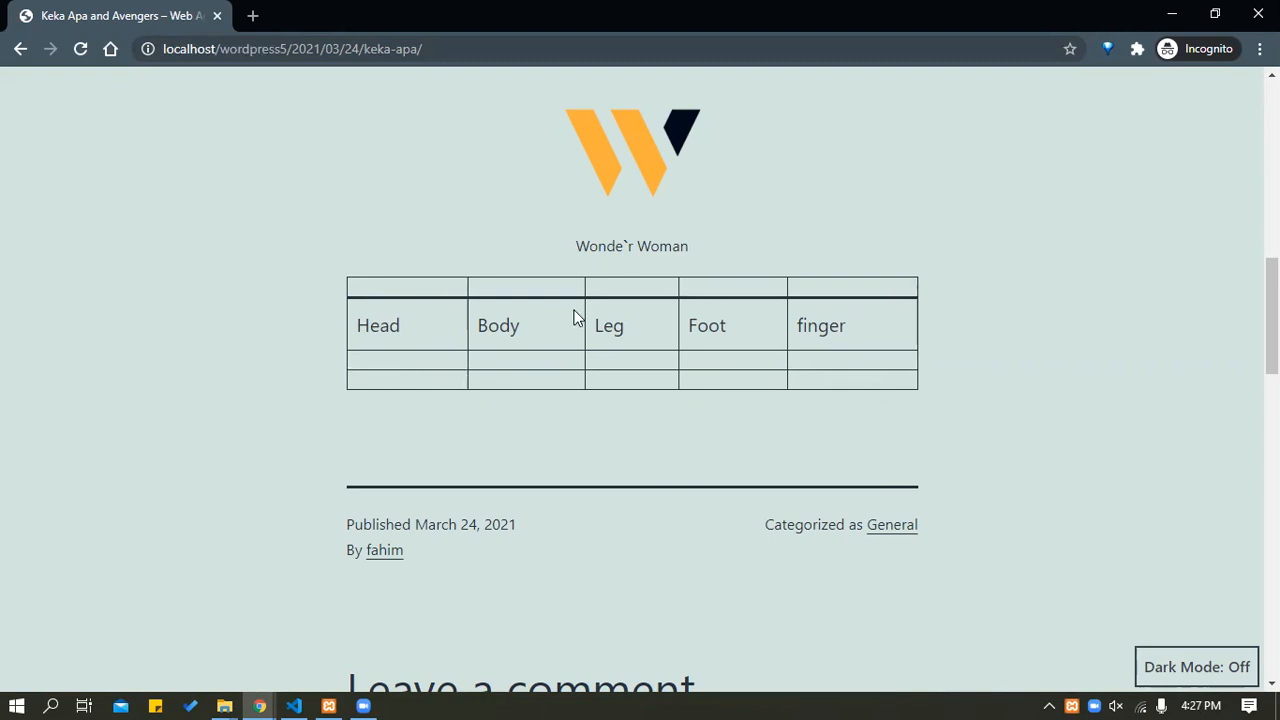
Return to the editor, label the table's five header cells x, y, z, a and b, and update the post.
key(alt+Tab)
click(274, 256)
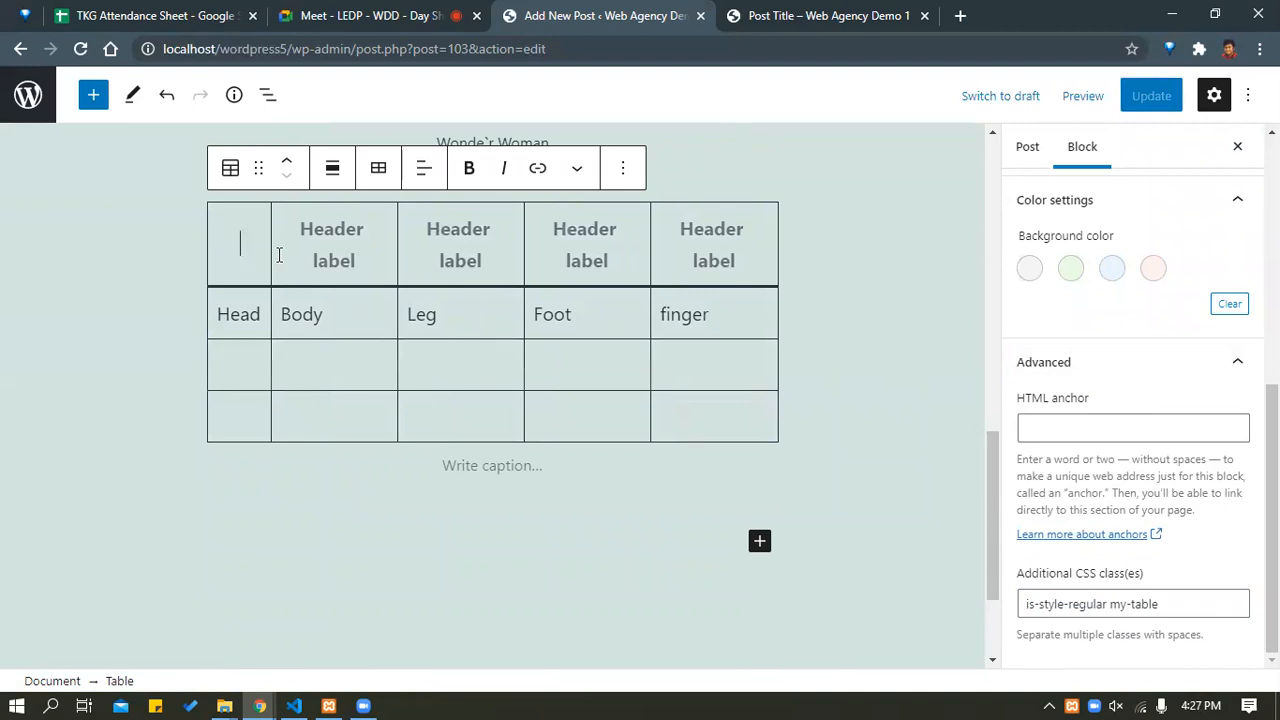
text(x)
click(332, 261)
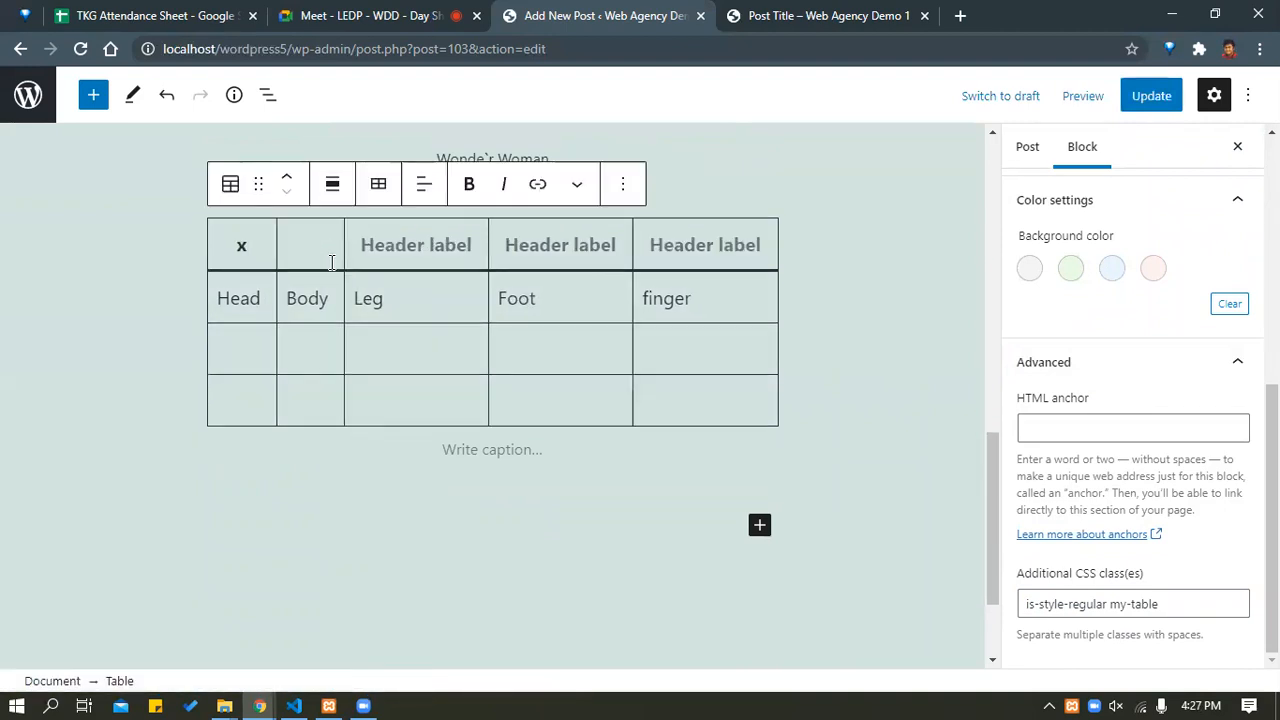
text(y)
click(446, 242)
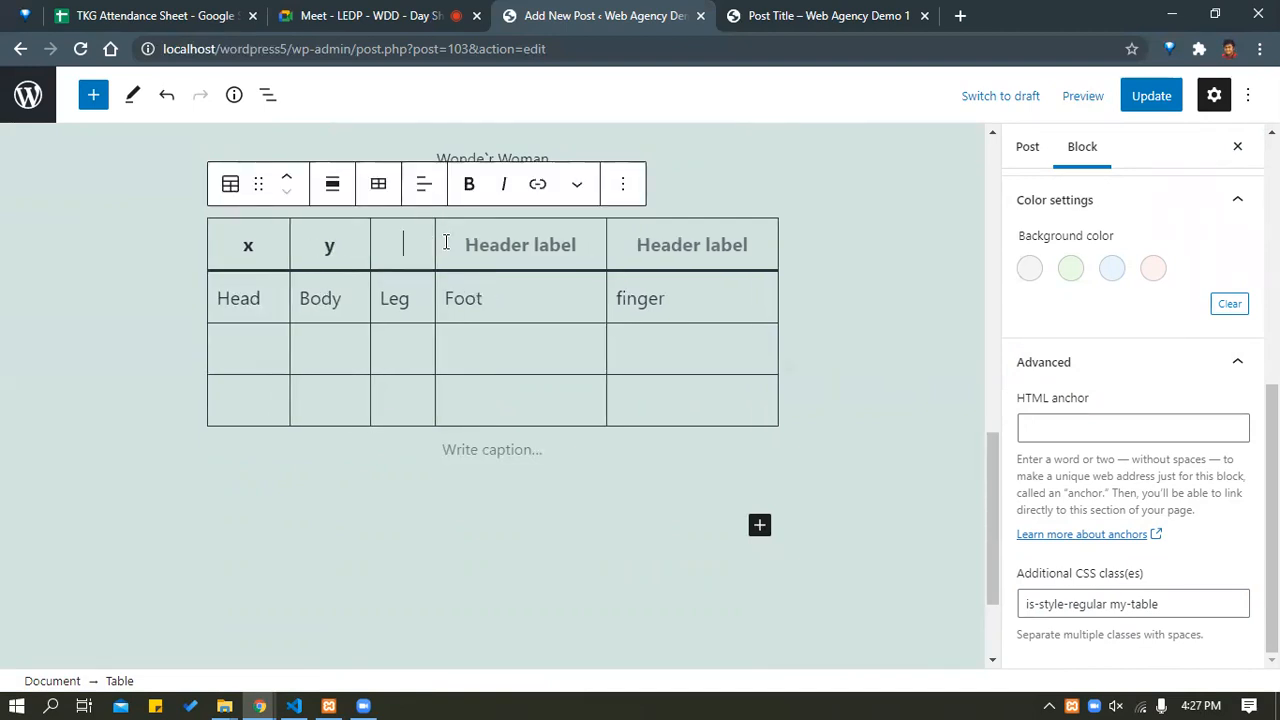
text(z)
click(582, 249)
text(a)
click(678, 242)
text(b)
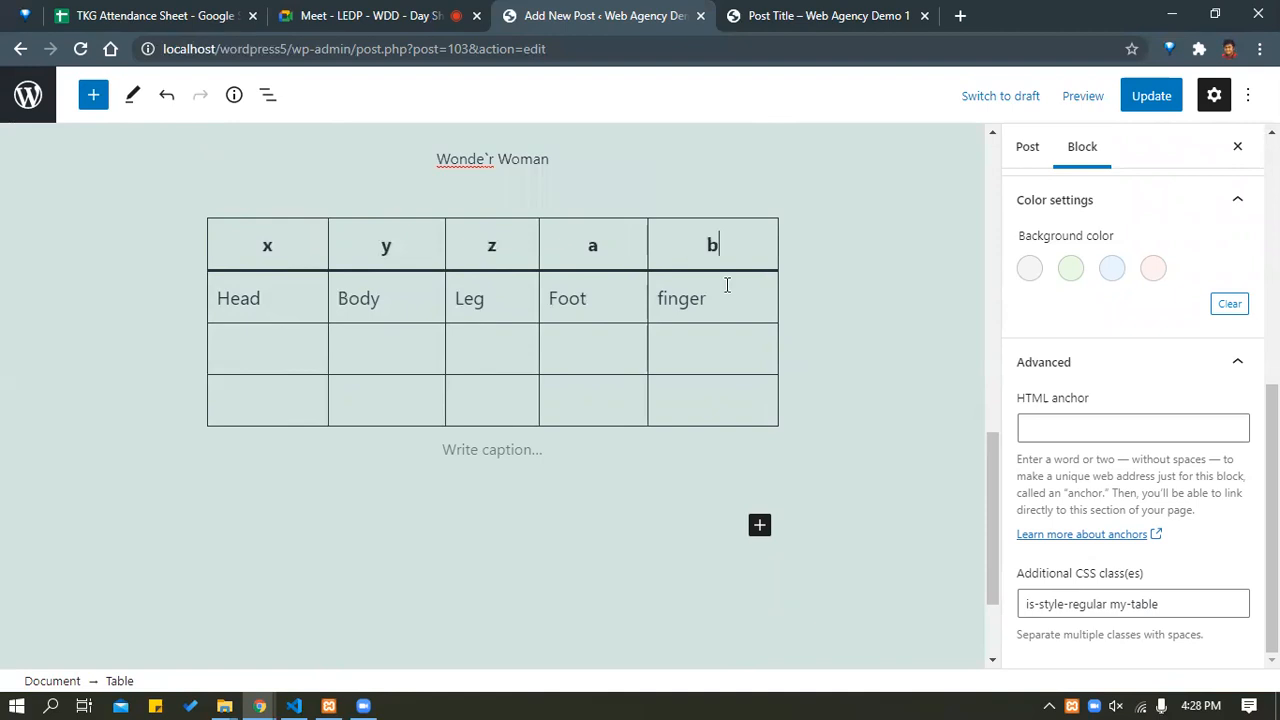
click(1165, 104)
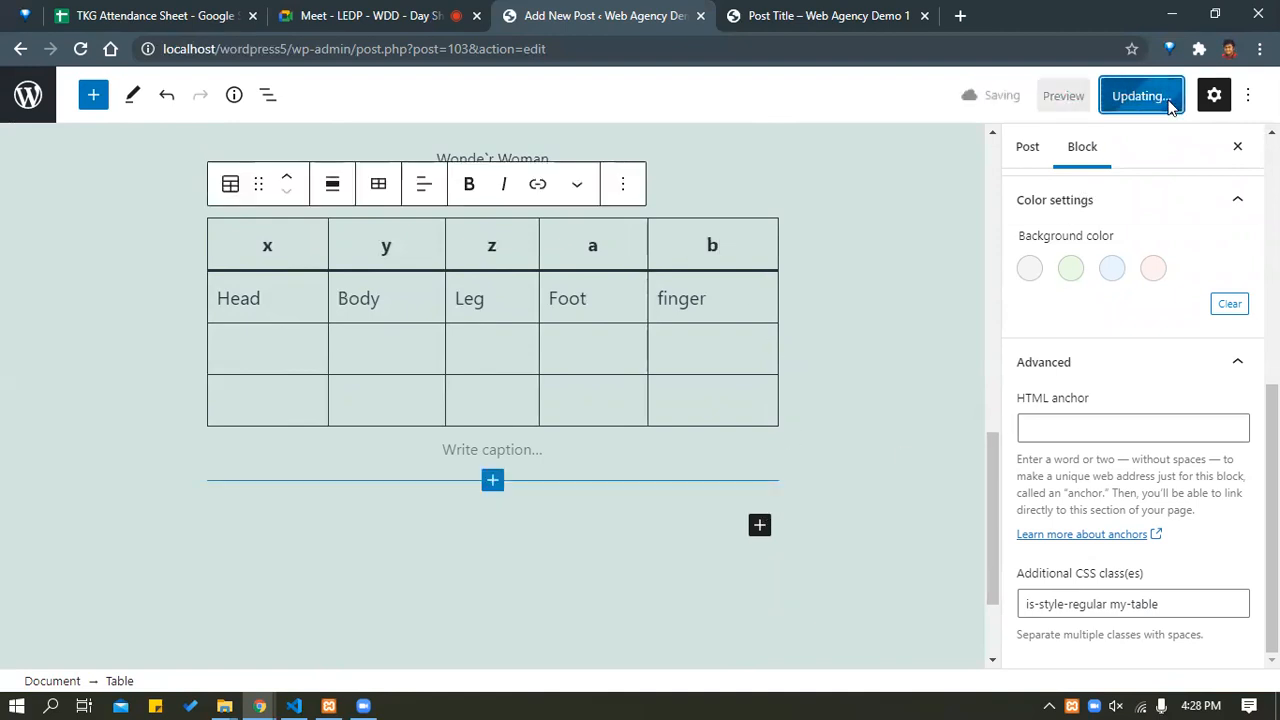
Reload the published post in the incognito window to review the table's header labels, and return to the editor.
key(alt+Tab)
click(84, 55)
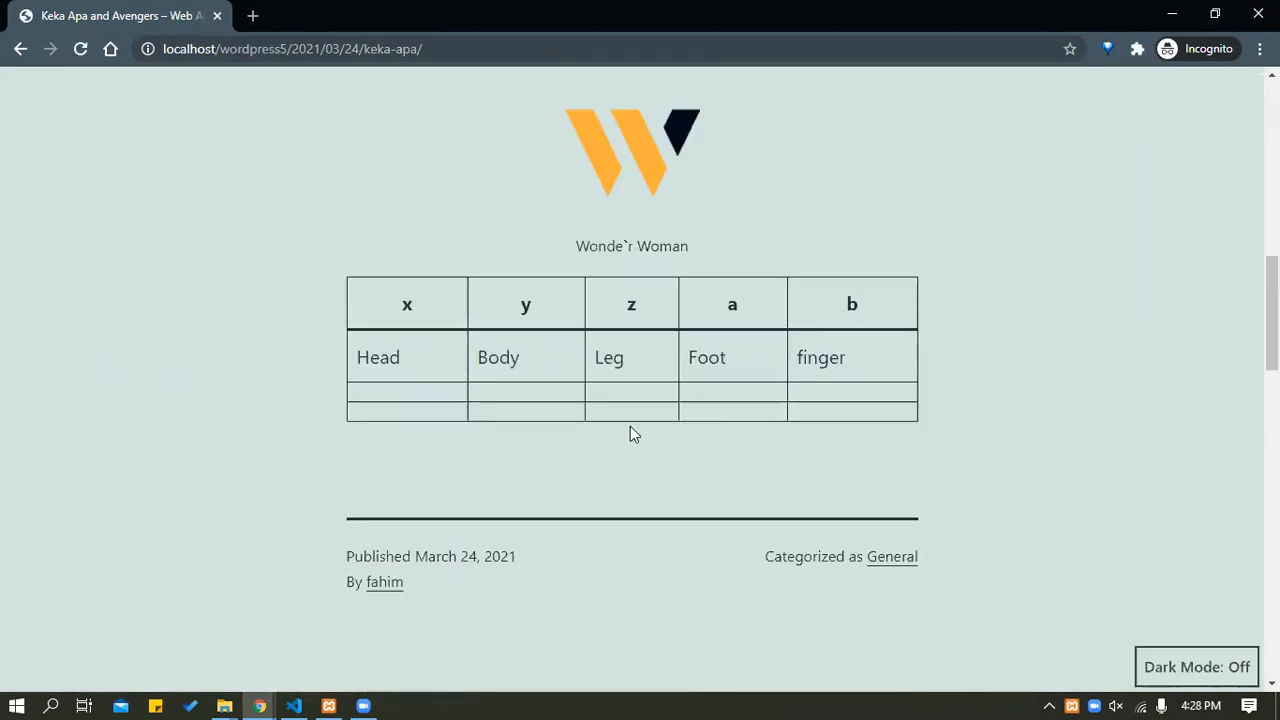
key(alt+Tab)
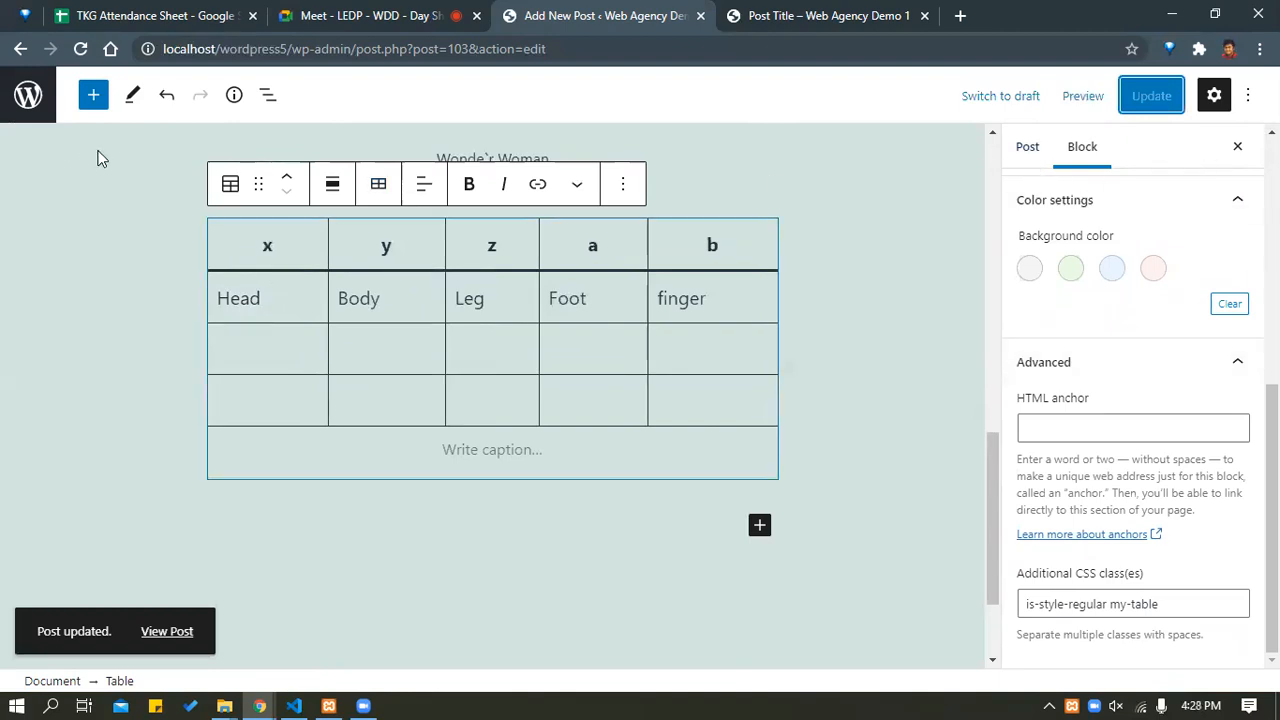
Insert a Gallery block in the empty area below the table.
scroll(400, 400, down, 2)
click(499, 341)
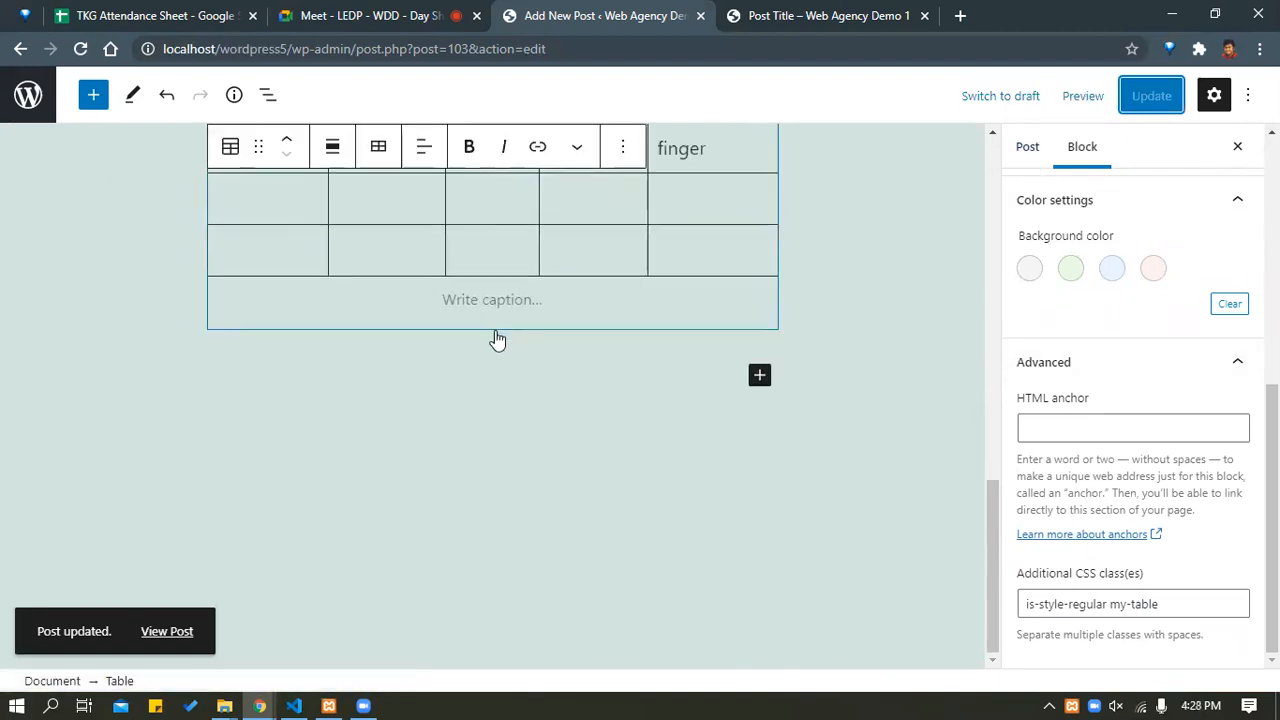
click(649, 388)
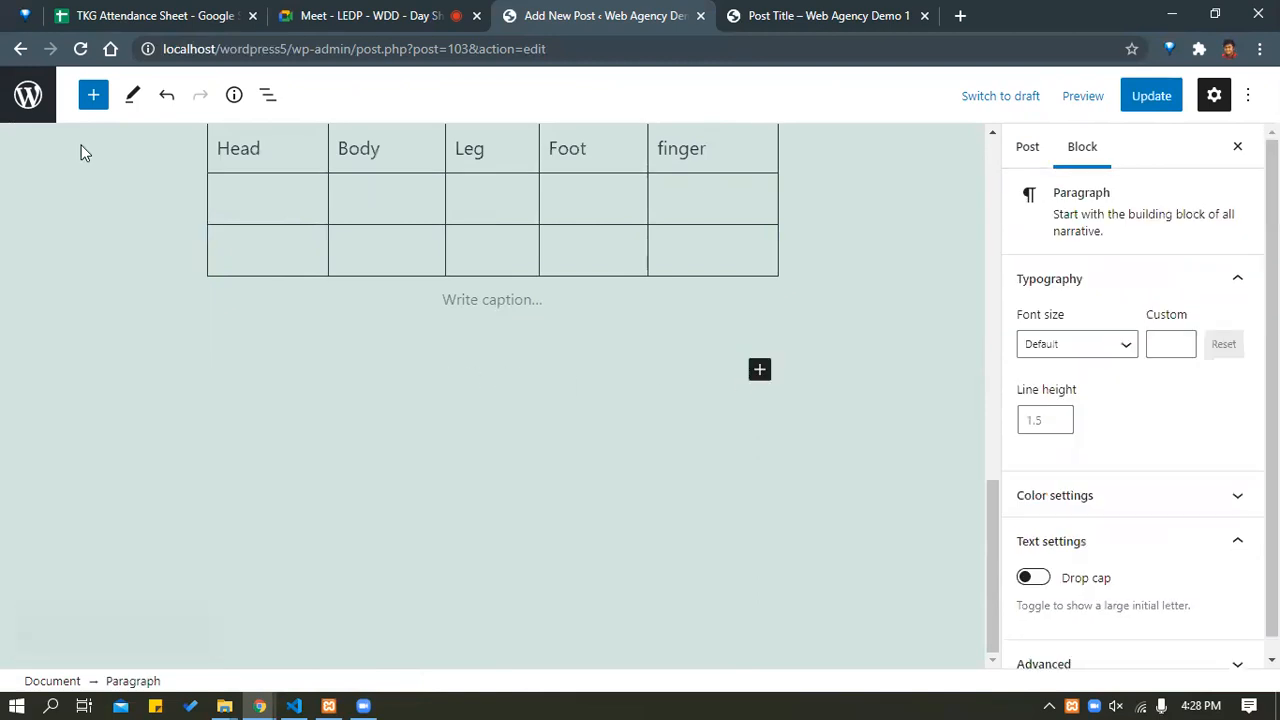
click(94, 98)
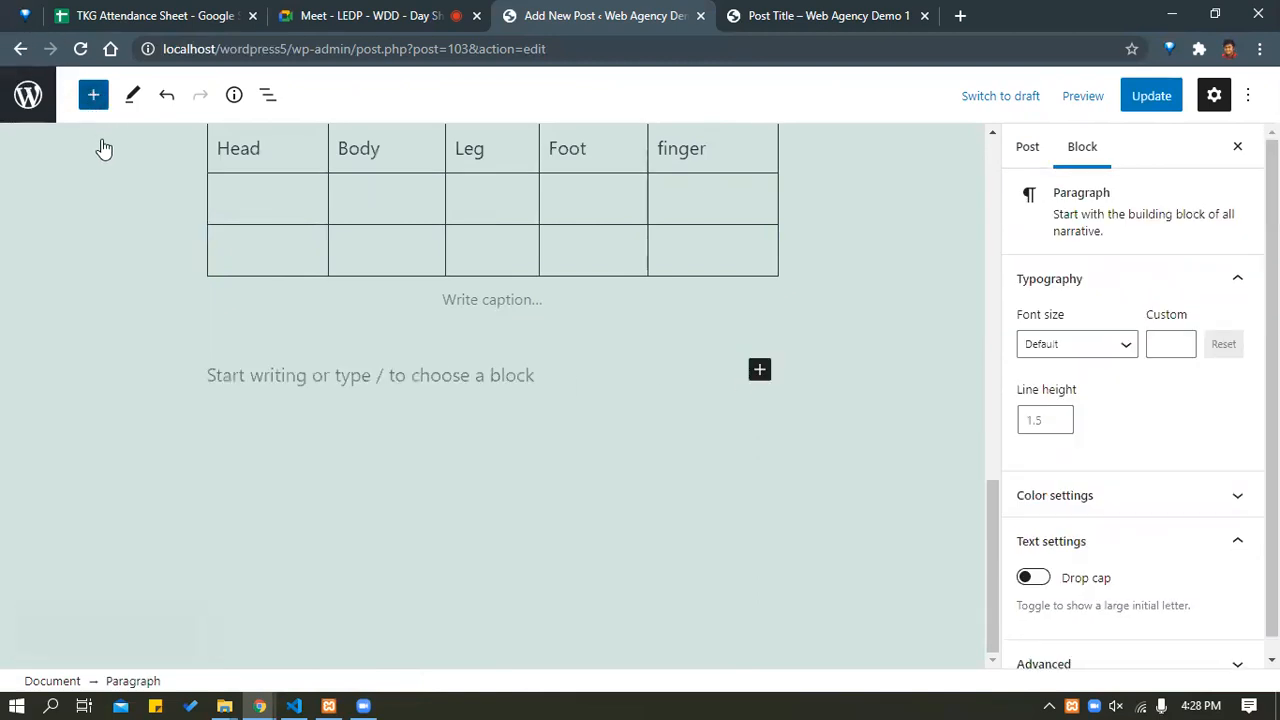
scroll(186, 390, down, 4)
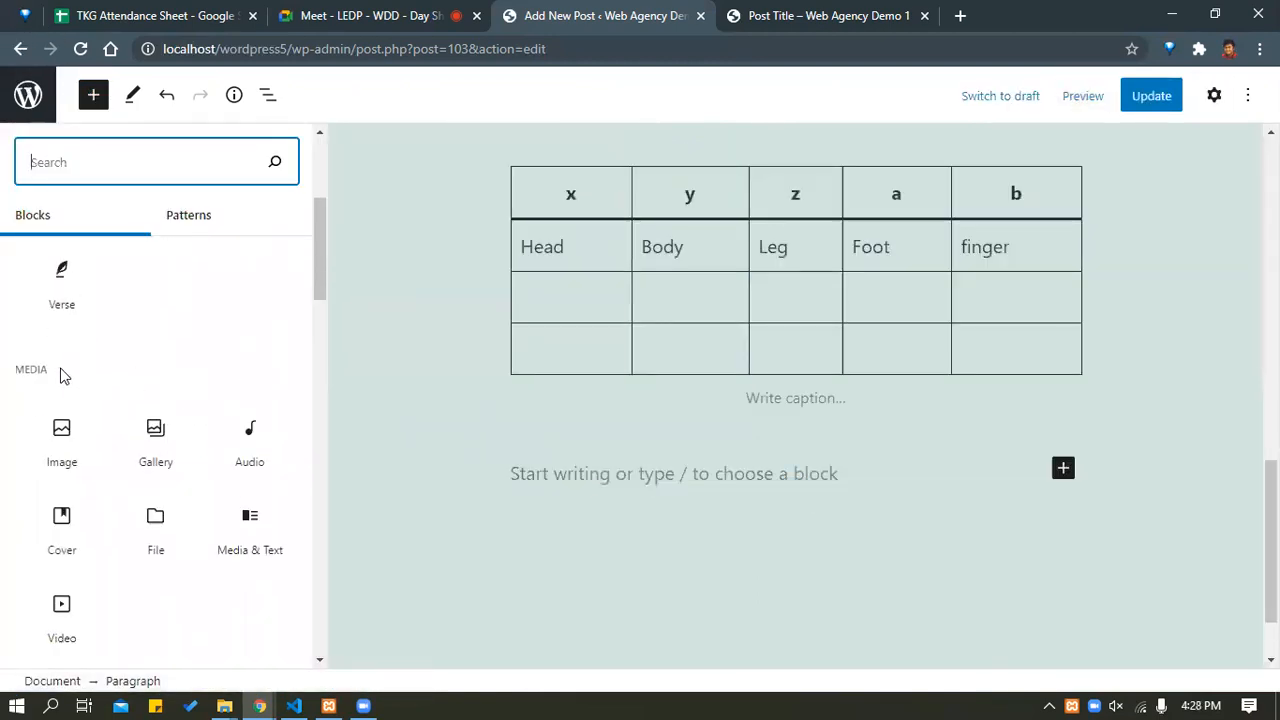
scroll(112, 360, down, 2)
scroll(110, 360, up, 3)
mouse_move(155, 428)
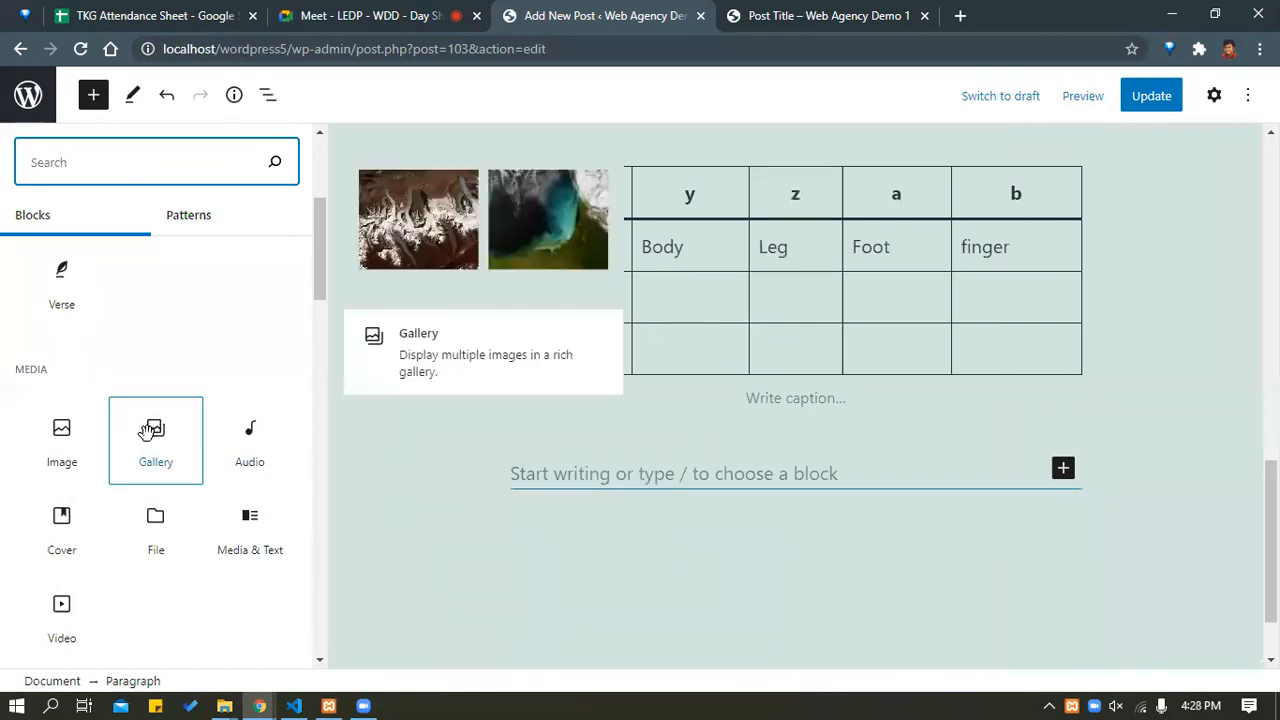
mouse_move(78, 443)
click(140, 440)
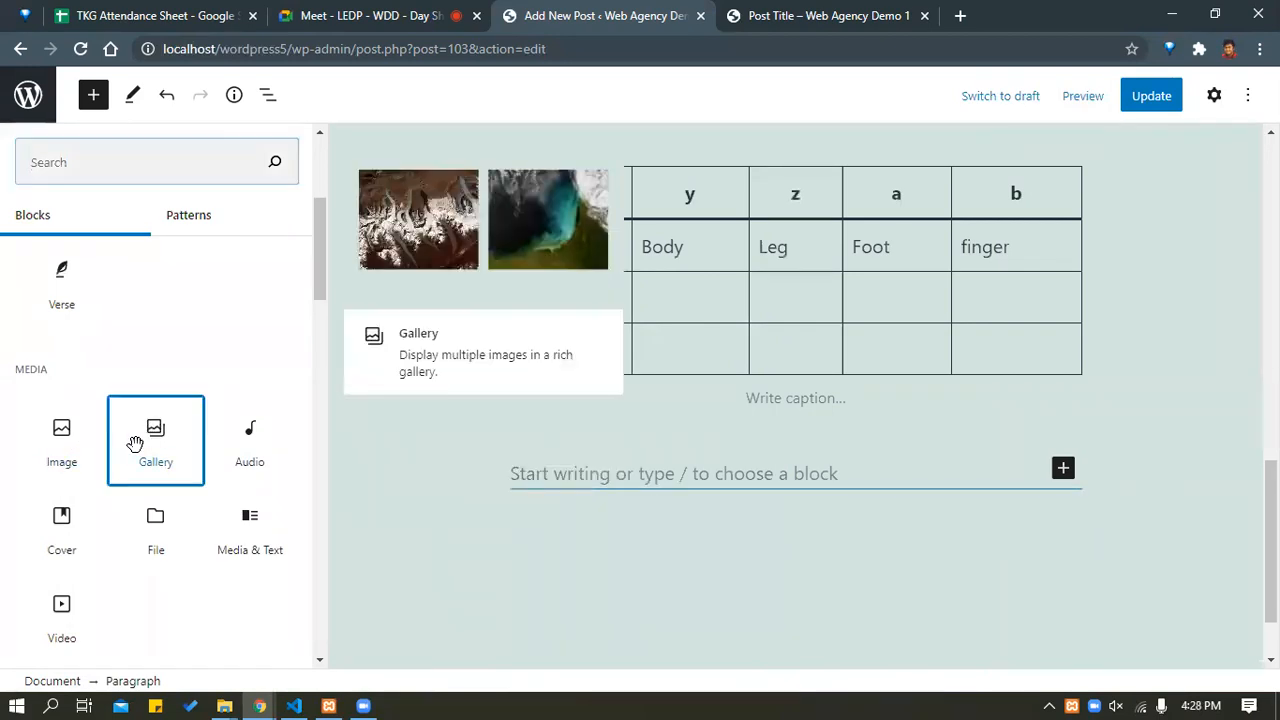
Fill the gallery from the media library with the keke_apa_&_avengers photo and logo-agency.png.
click(482, 493)
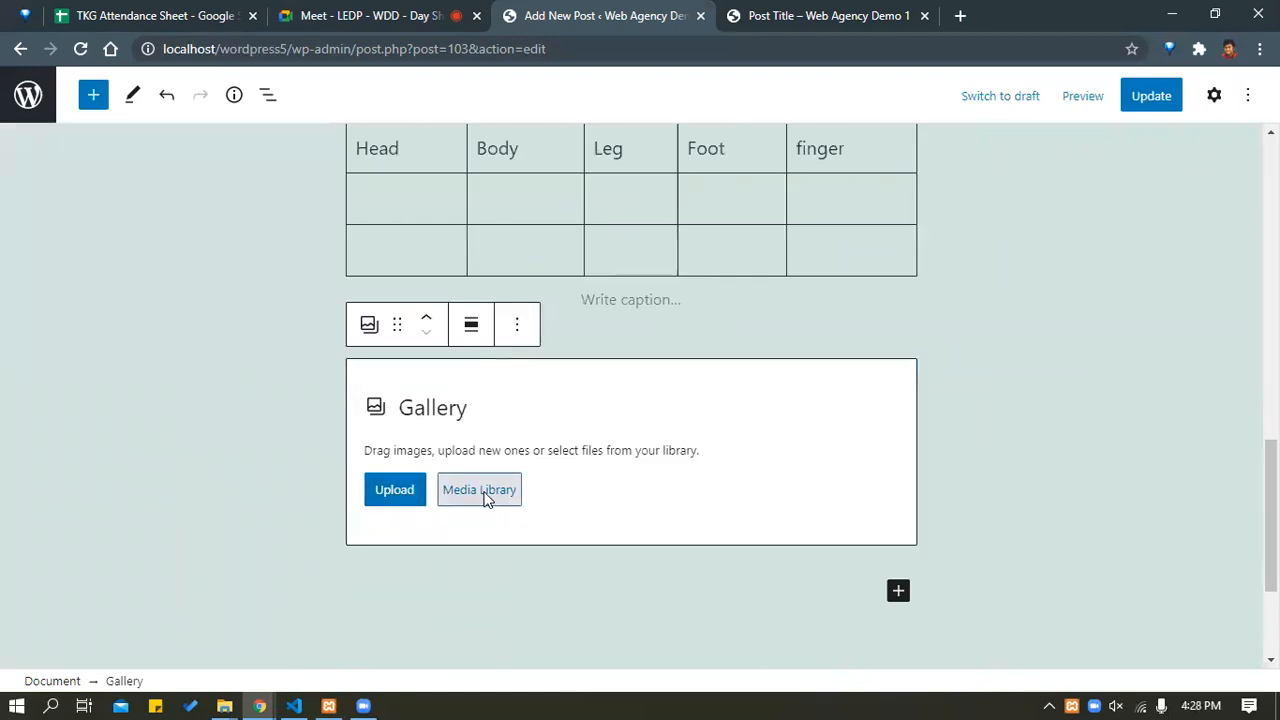
click(560, 343)
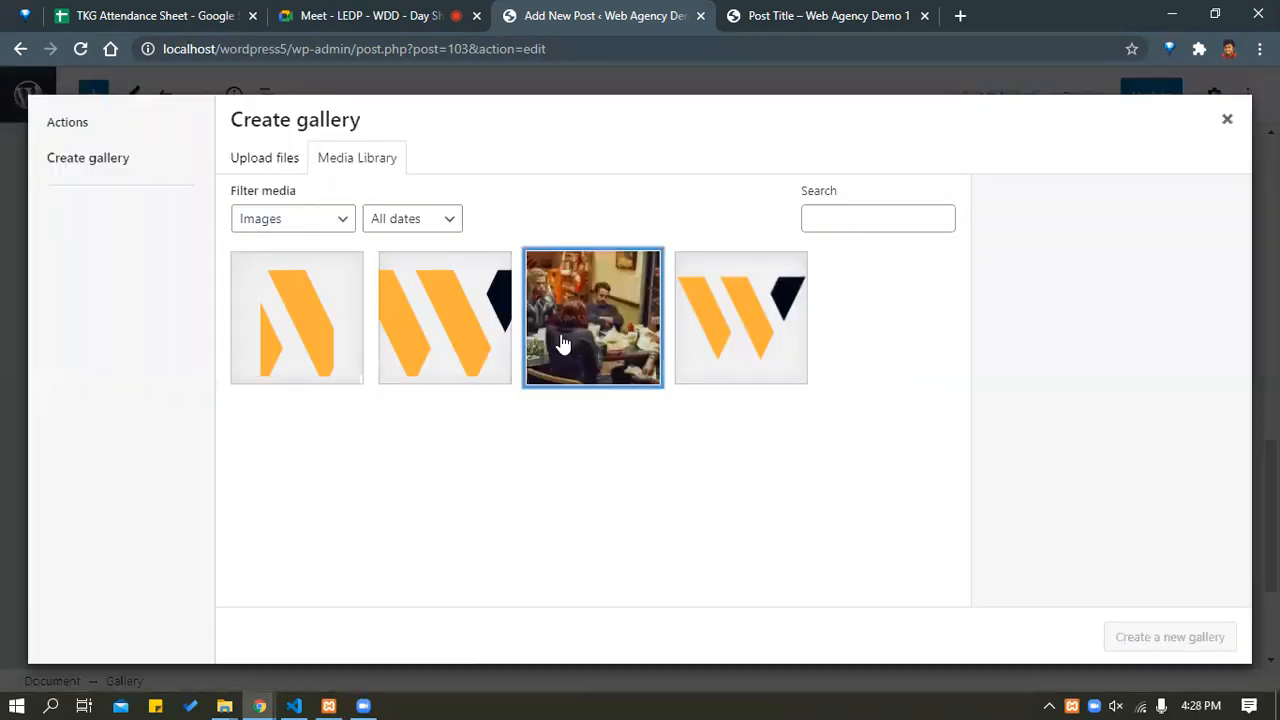
click(694, 340)
click(573, 350)
click(742, 347)
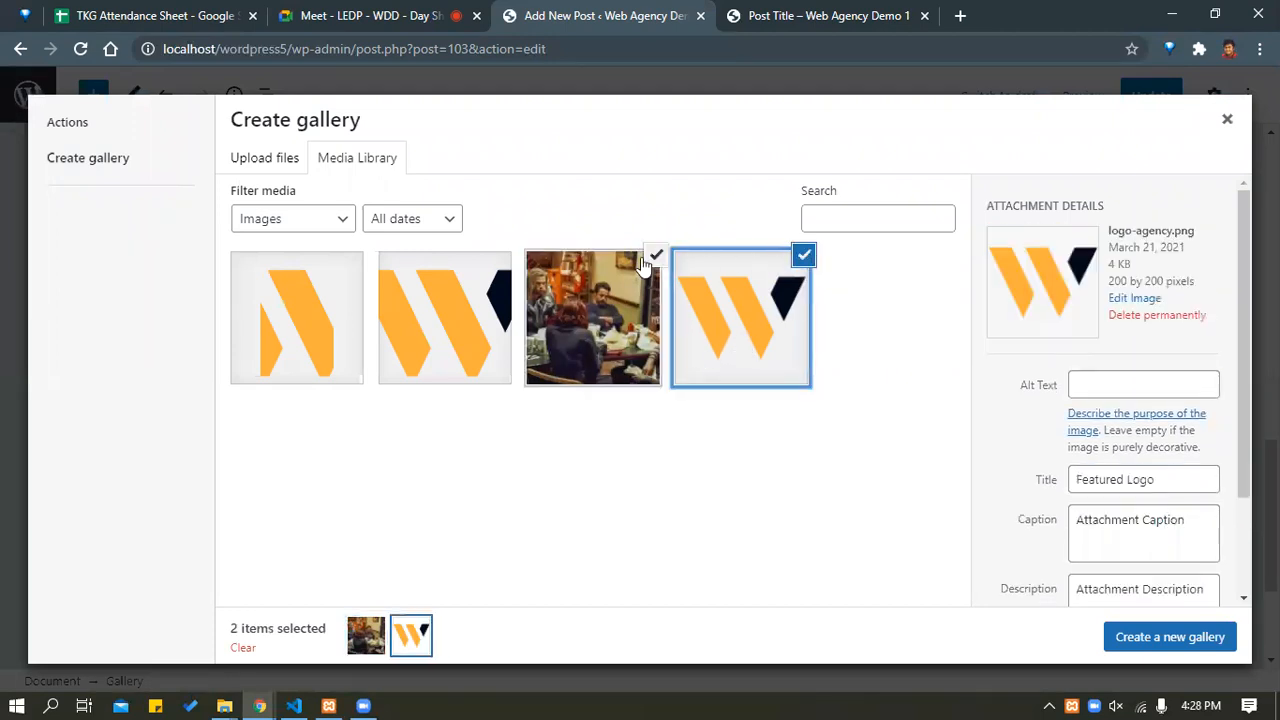
click(1167, 640)
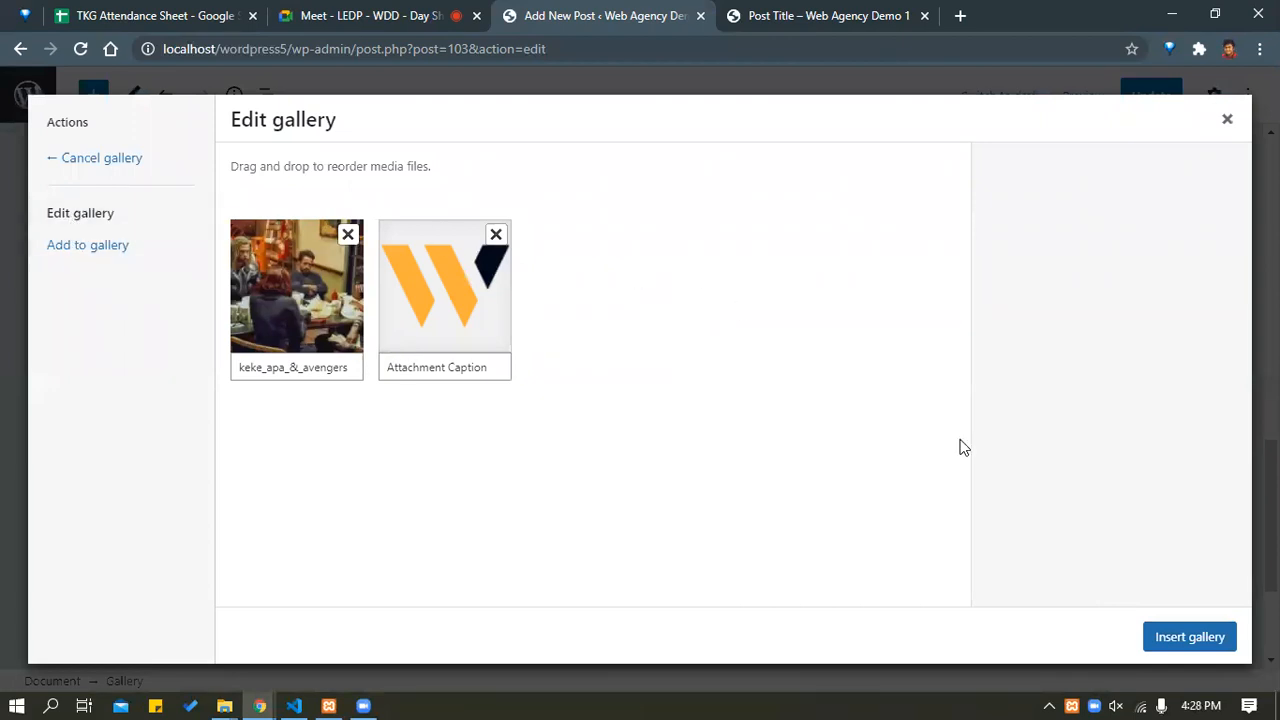
click(1190, 640)
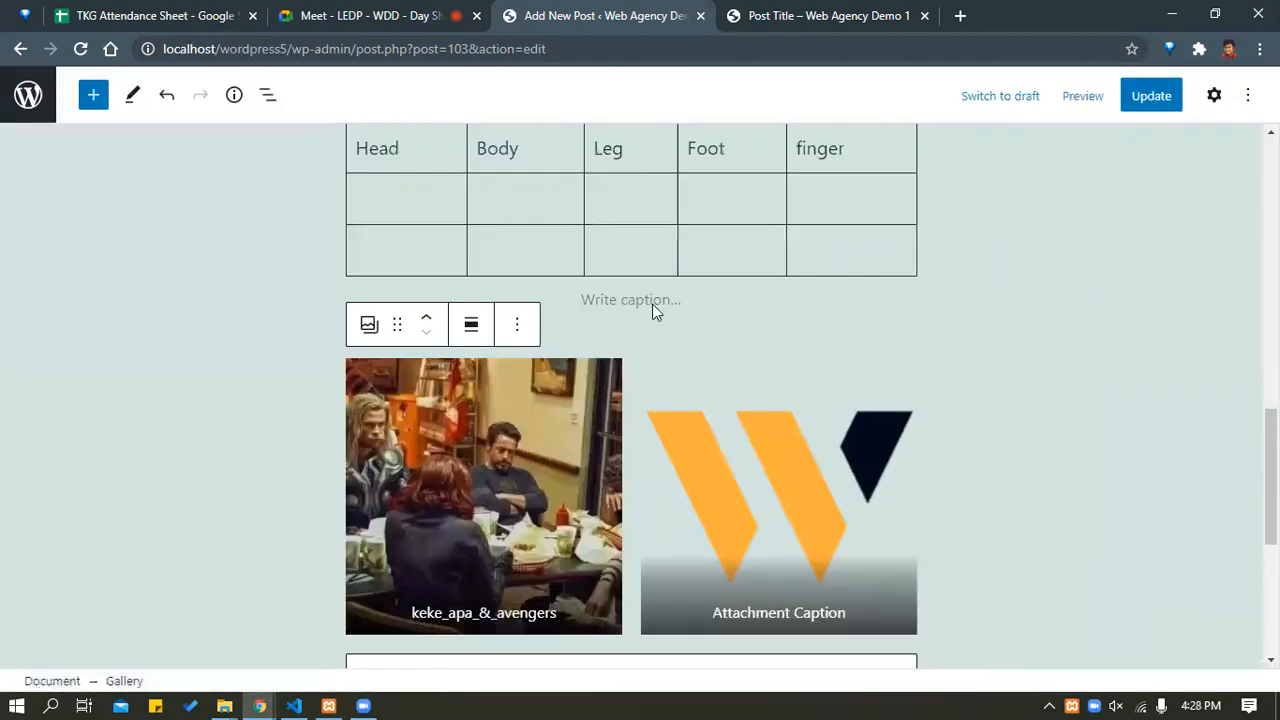
Open the gallery's first image for replacement and look into the media library, leaving it without choosing another image.
scroll(551, 338, down, 2)
click(223, 333)
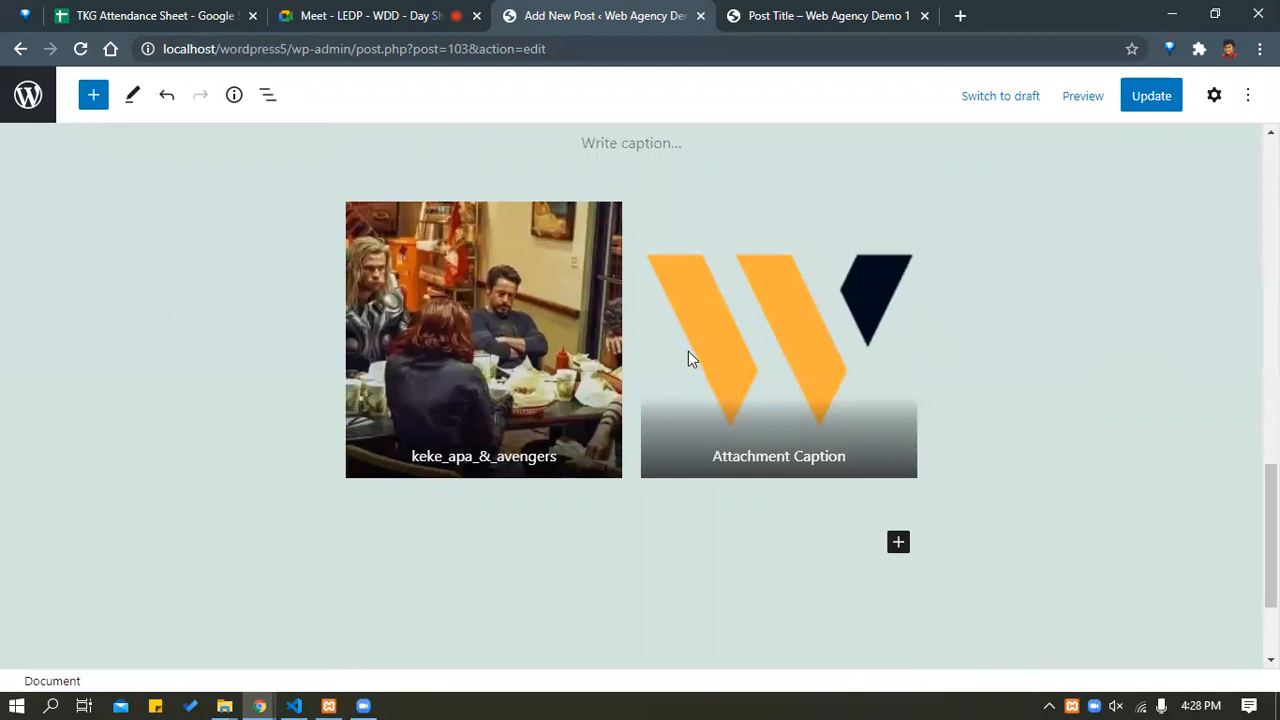
scroll(469, 331, down, 2)
scroll(489, 418, up, 4)
click(489, 418)
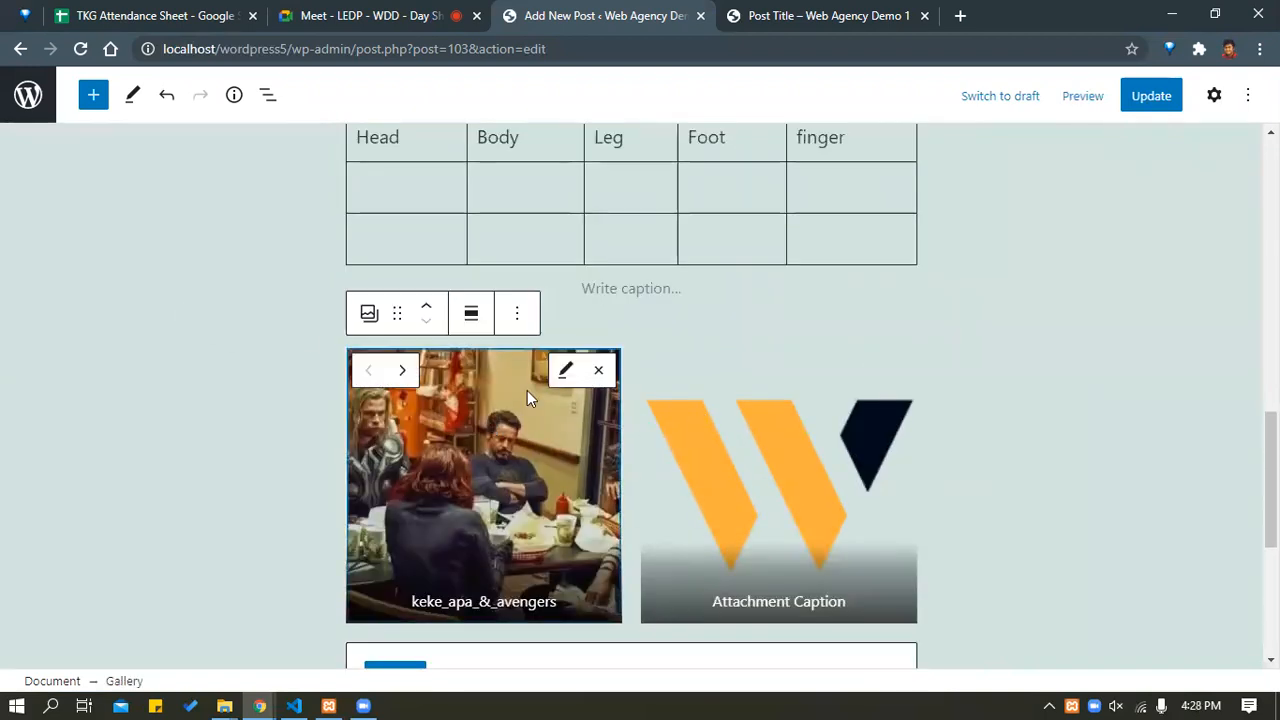
scroll(440, 418, down, 2)
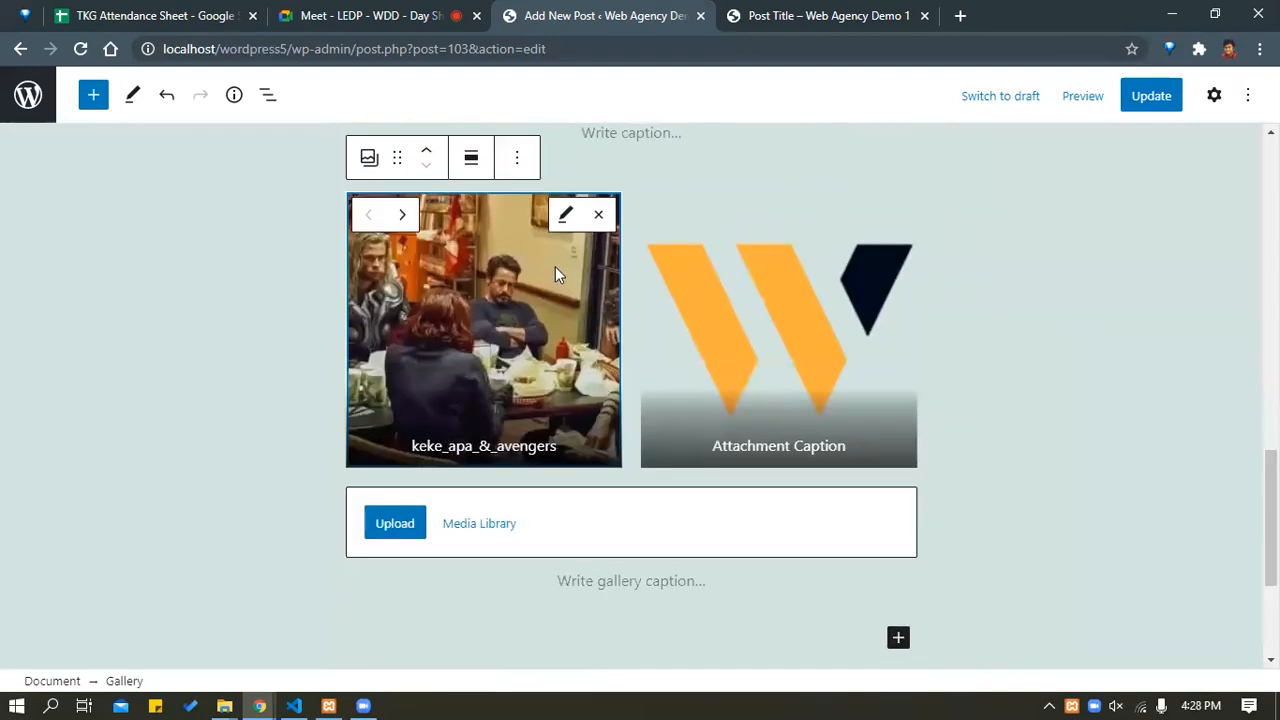
click(566, 218)
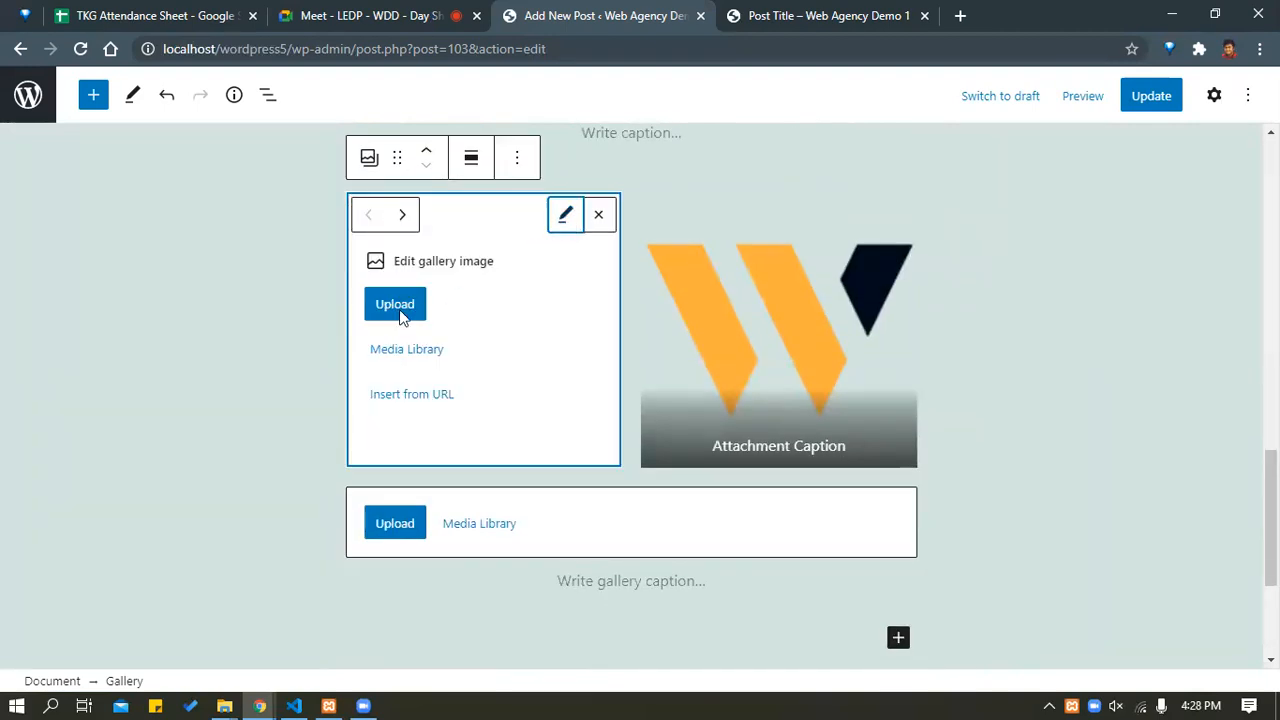
click(819, 345)
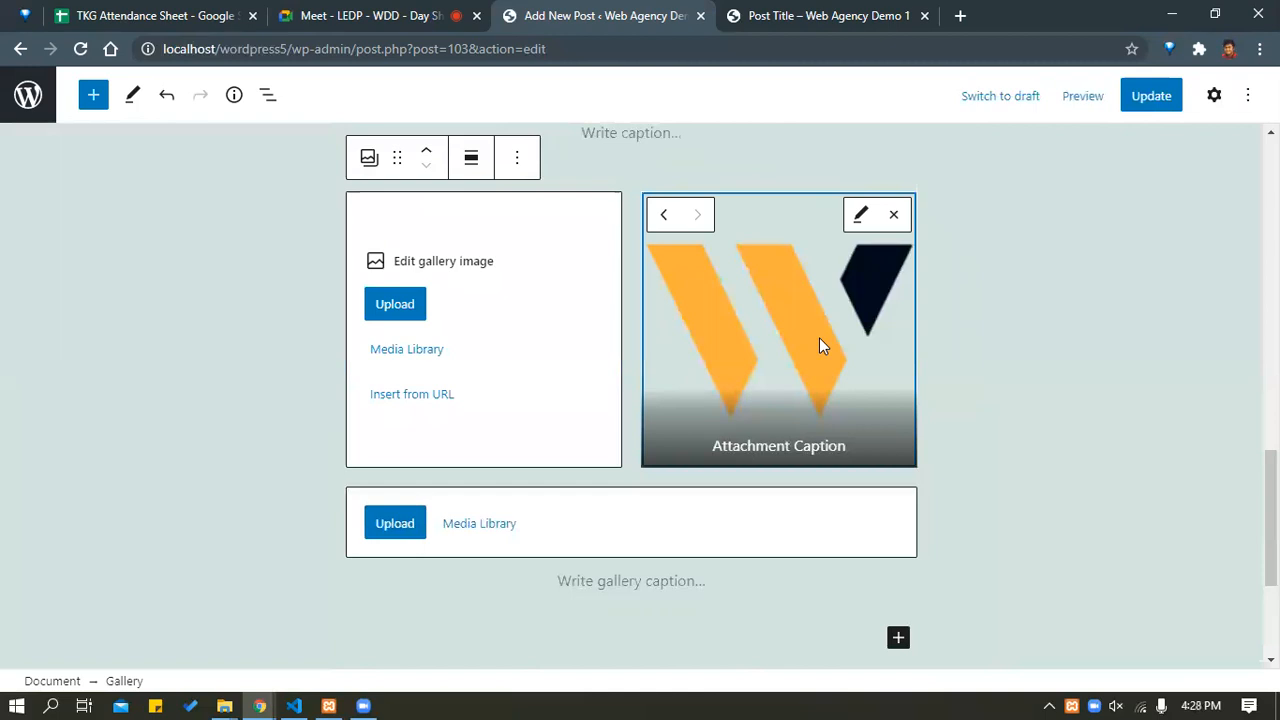
key(Escape)
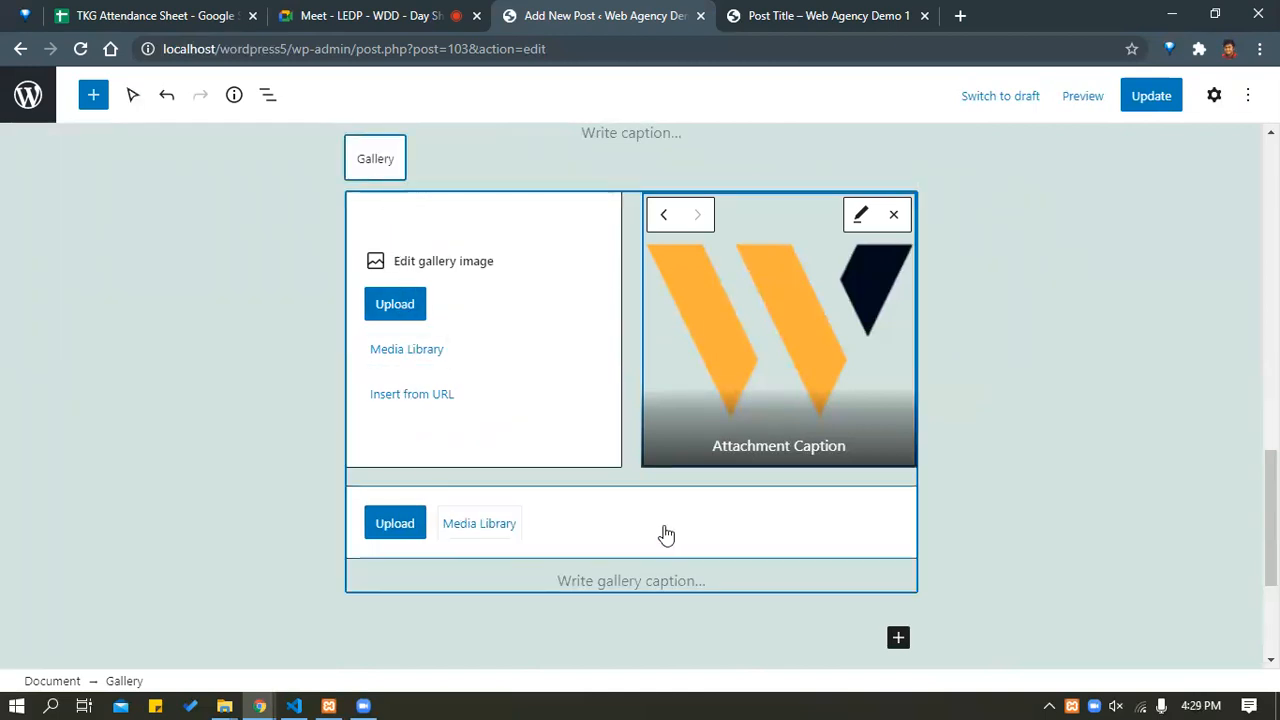
click(409, 280)
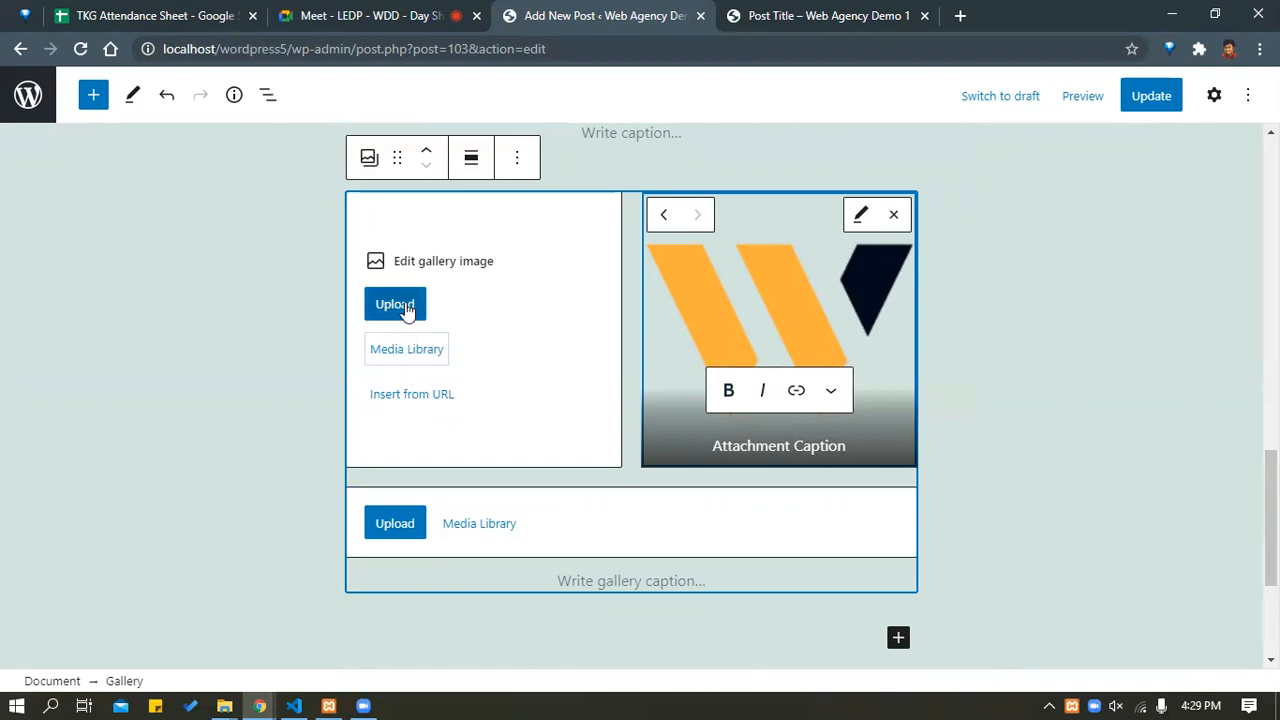
click(413, 357)
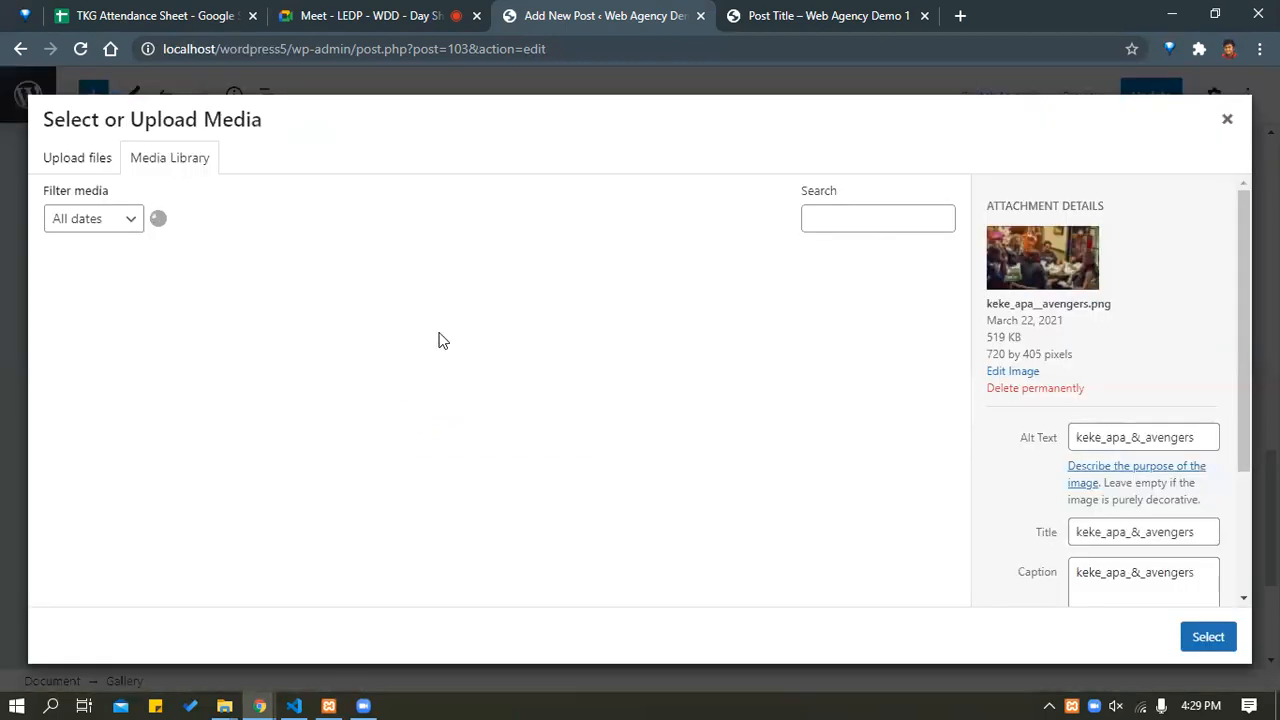
click(1228, 121)
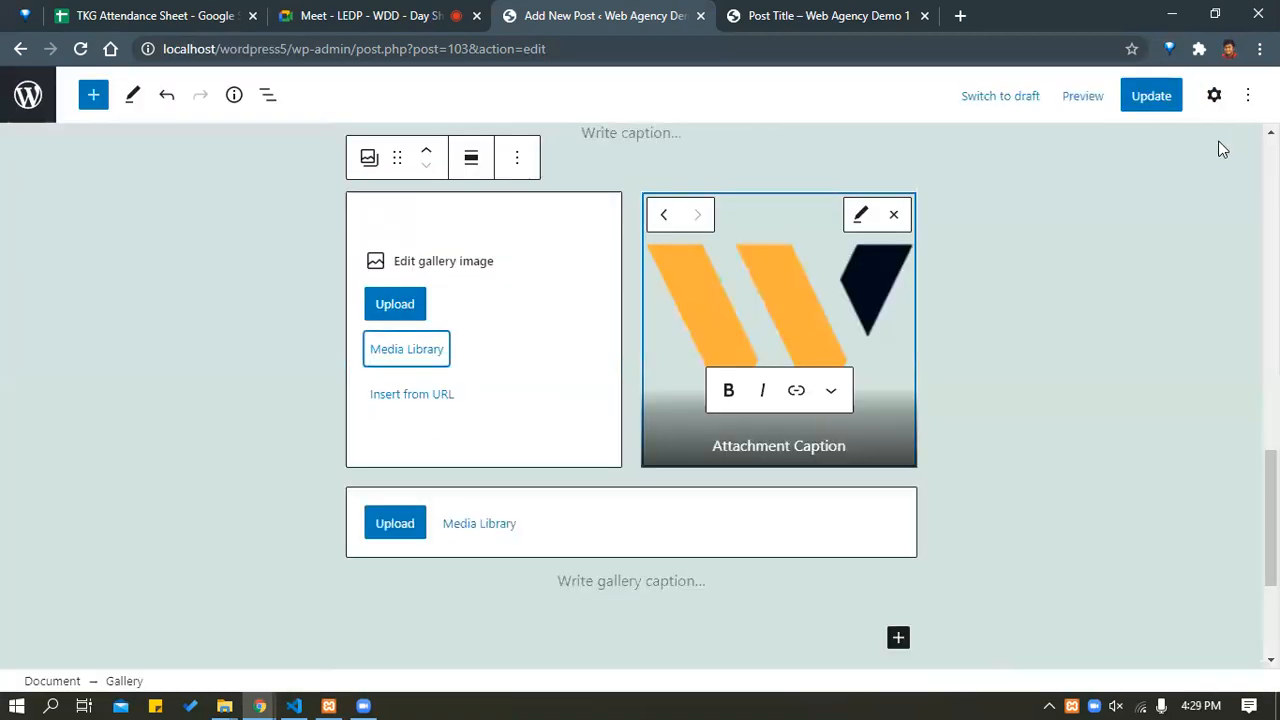
Try to transform the gallery into columns, and undo the insertion of the gallery below the table.
click(369, 175)
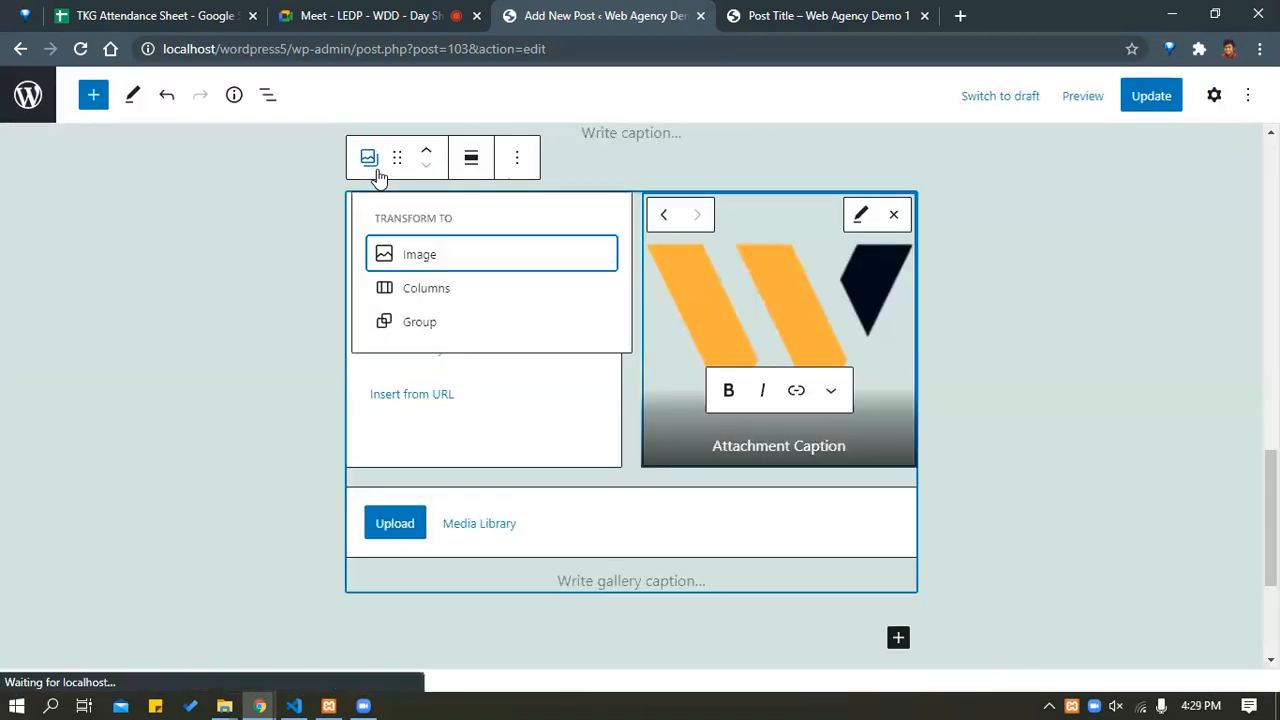
click(426, 290)
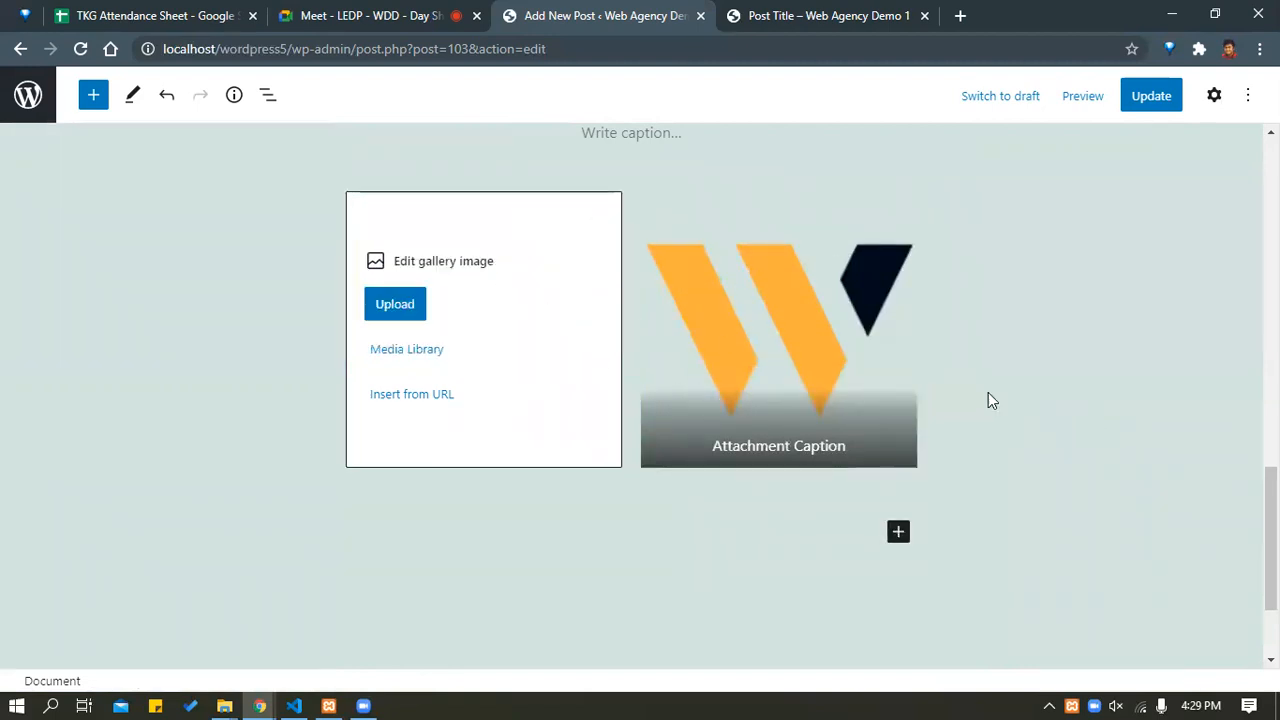
scroll(900, 397, up, 3)
scroll(523, 449, down, 3)
click(531, 447)
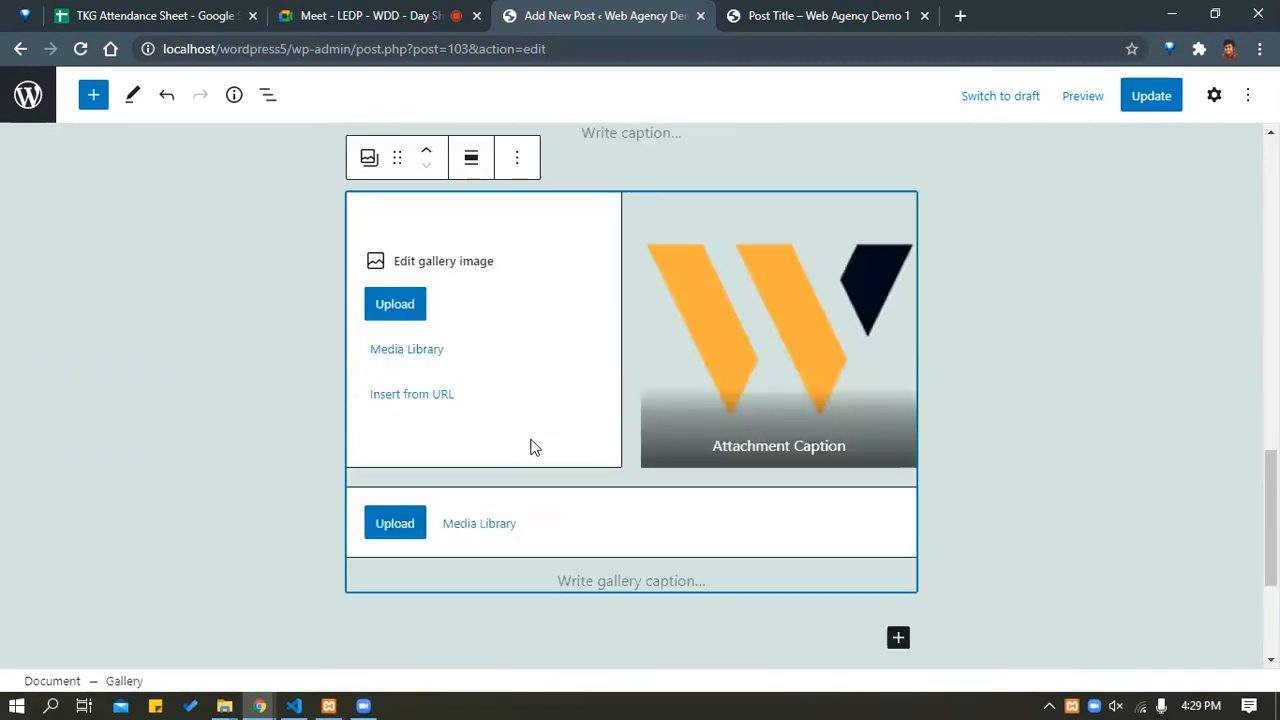
key(ctrl+z)
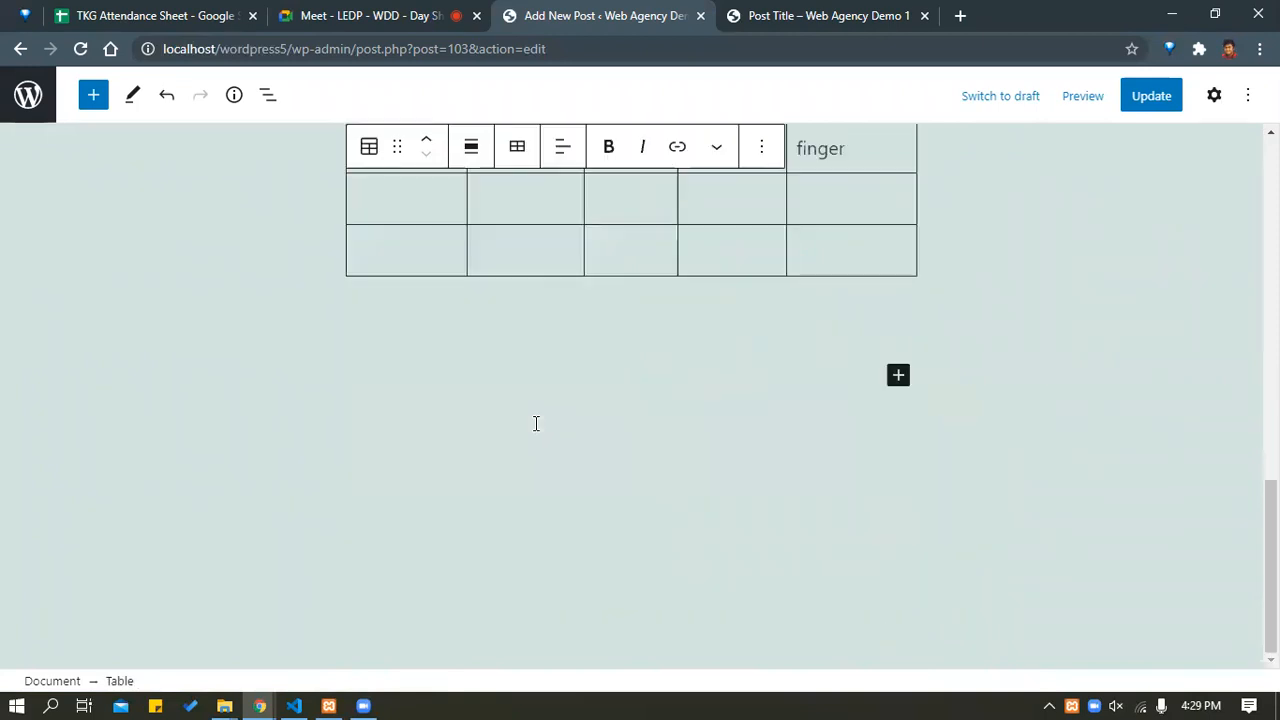
Insert a Columns block below the table using the 33 / 33 / 33 variation.
click(94, 96)
scroll(114, 423, down, 5)
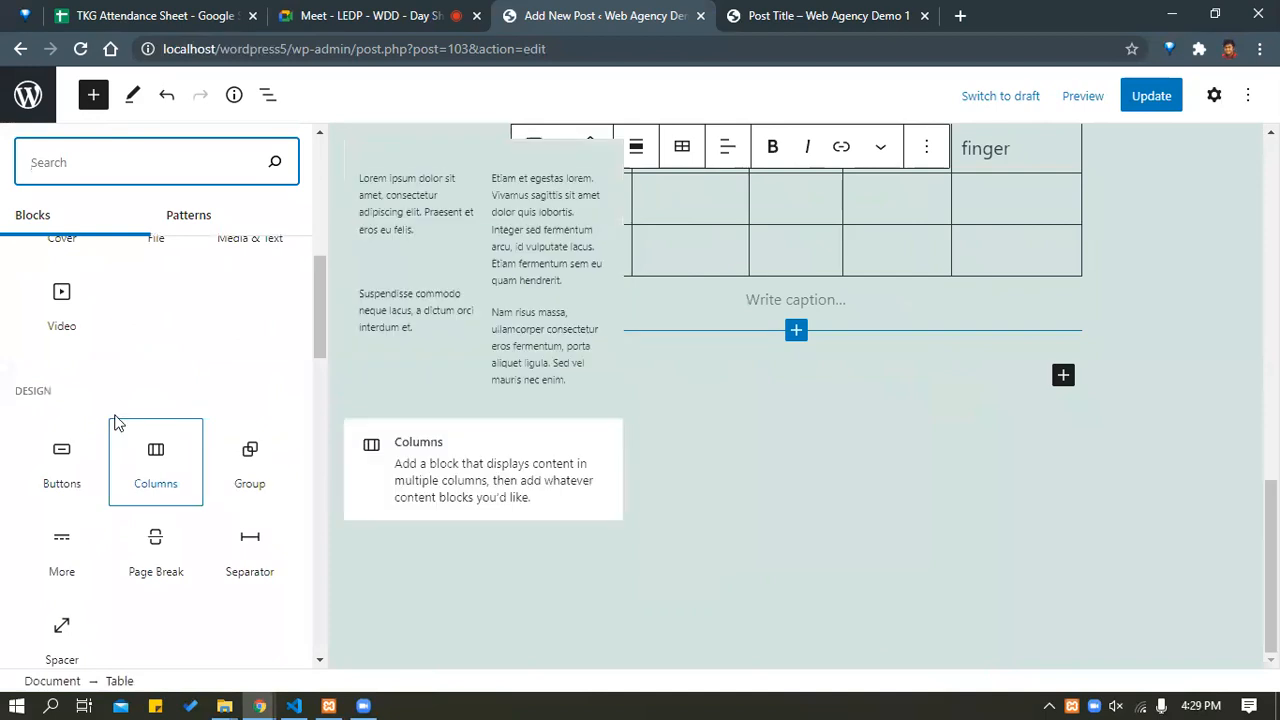
scroll(114, 423, down, 2)
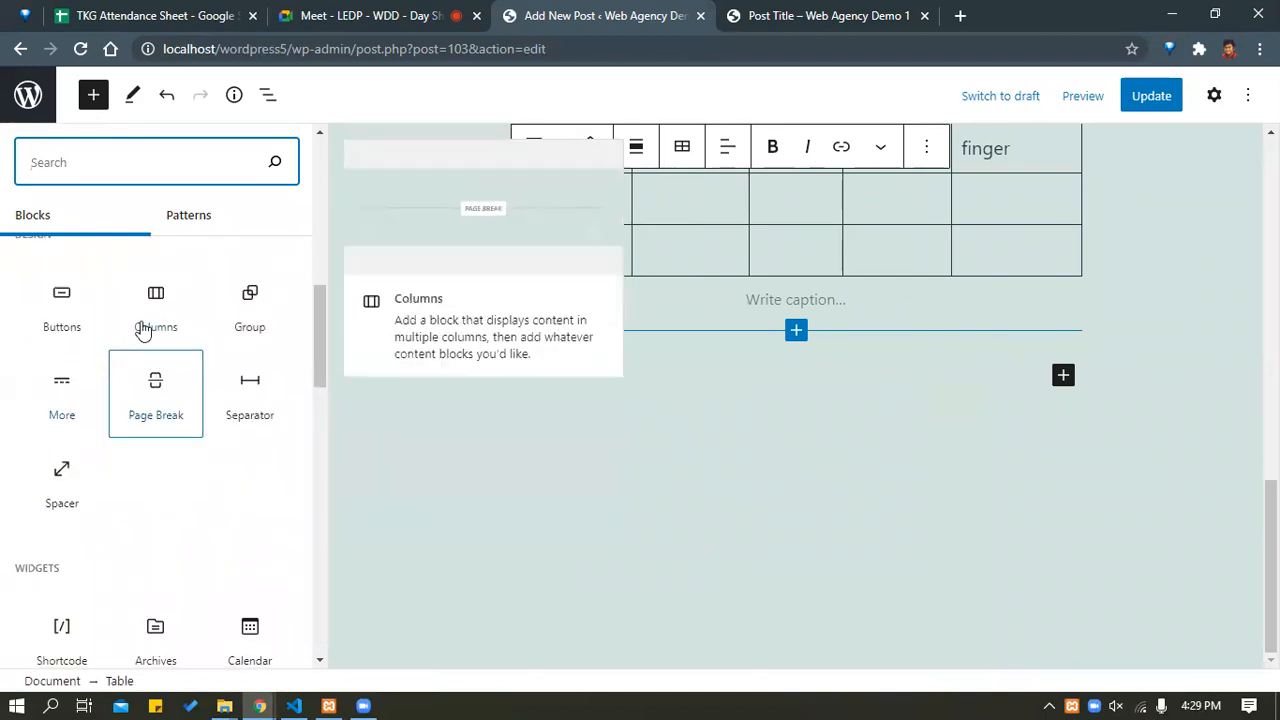
click(152, 303)
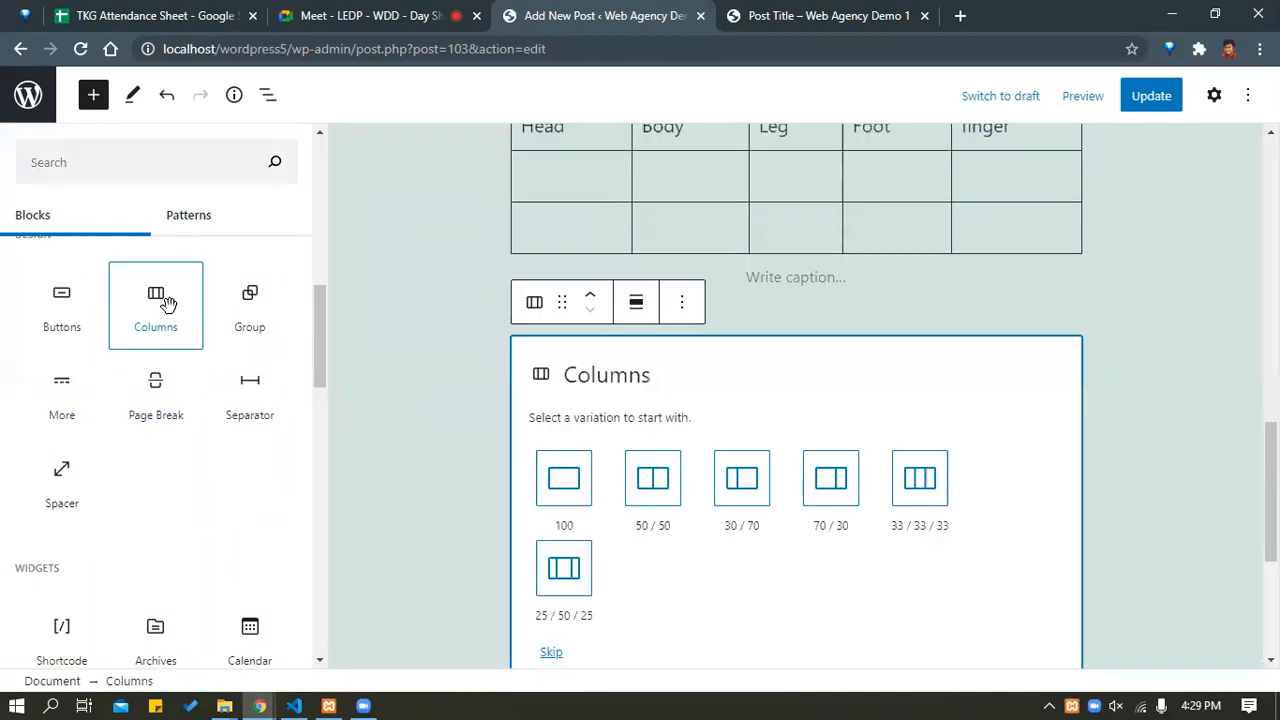
scroll(903, 458, down, 2)
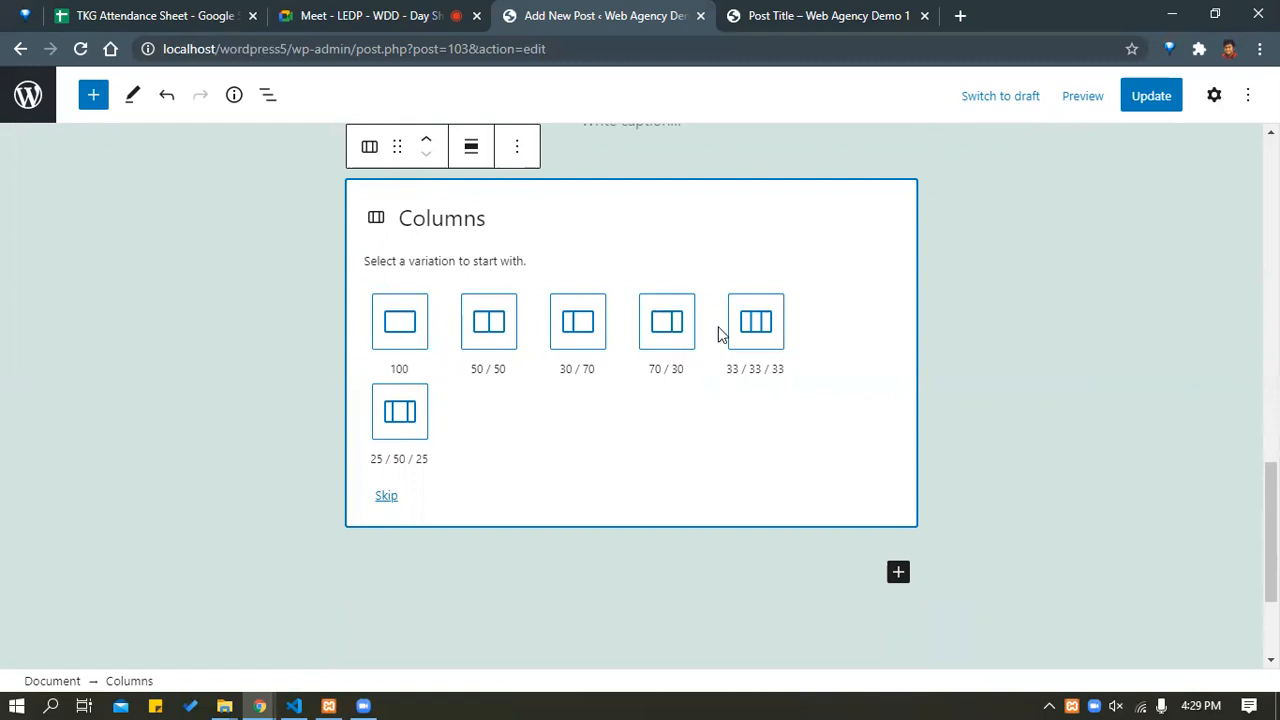
click(768, 334)
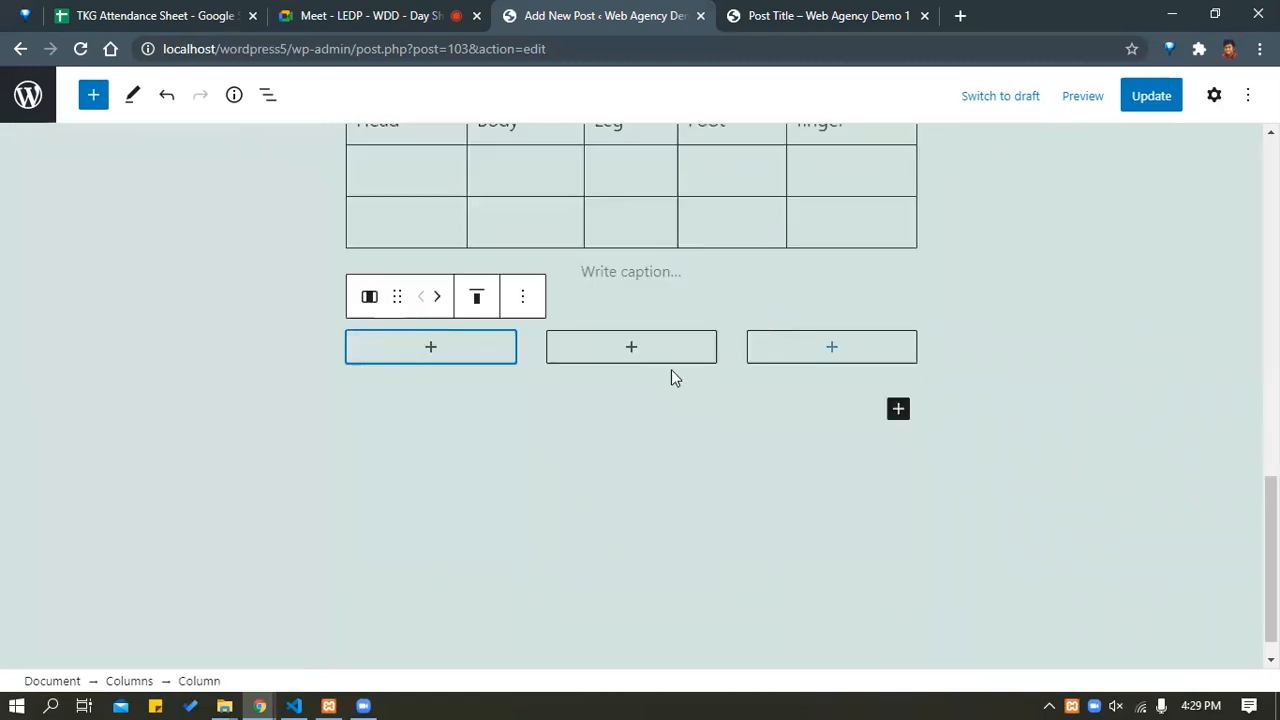
Add an Image block to the first column, cancel the file upload and open the media library for it instead.
click(430, 347)
click(429, 500)
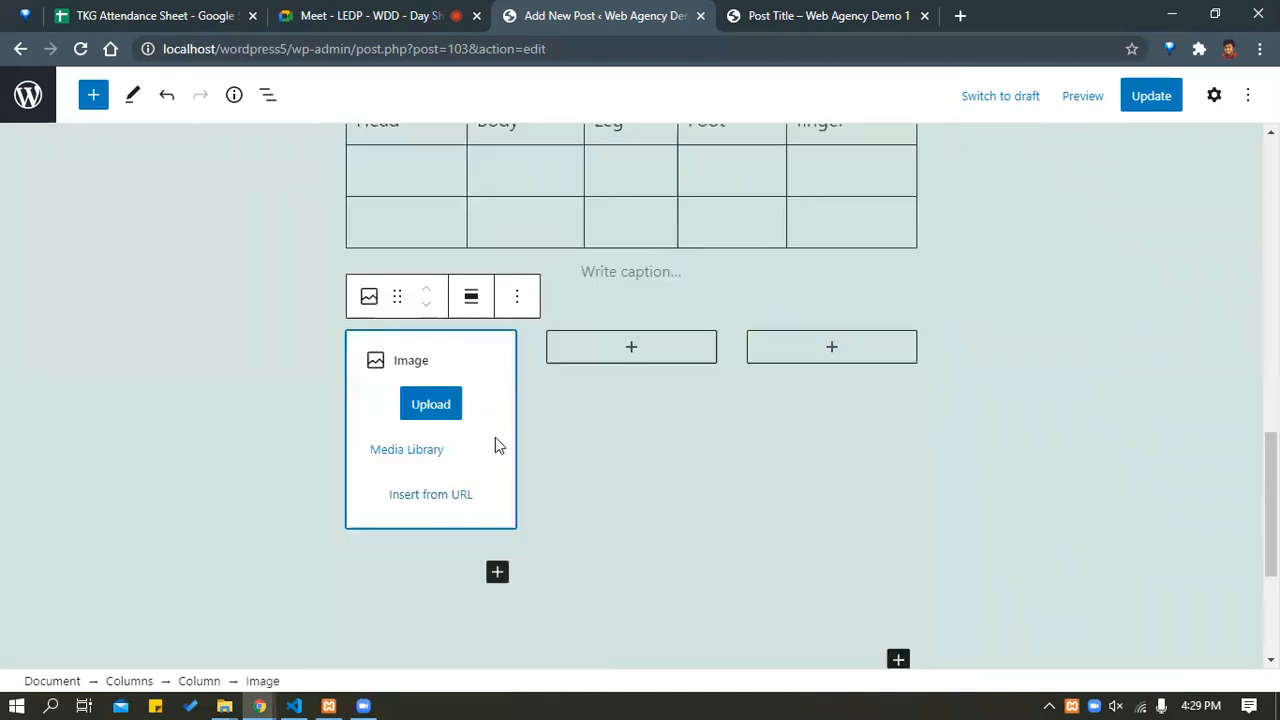
click(430, 410)
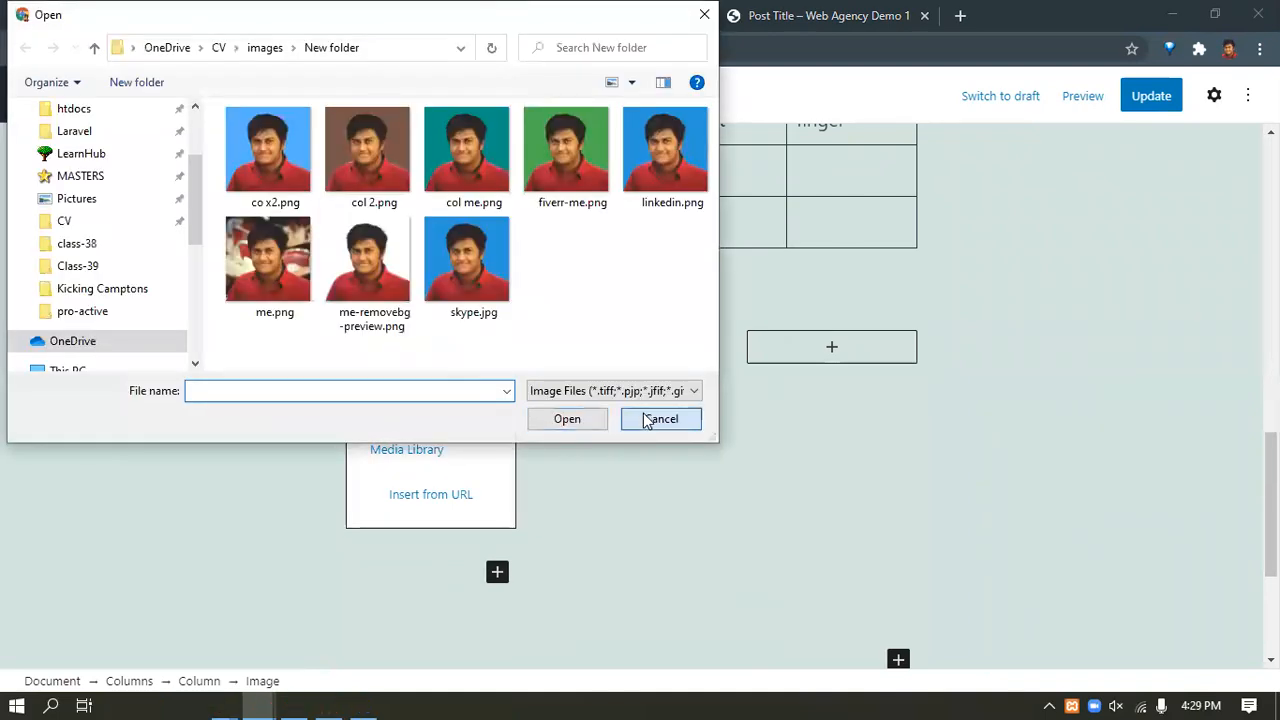
click(657, 418)
click(414, 451)
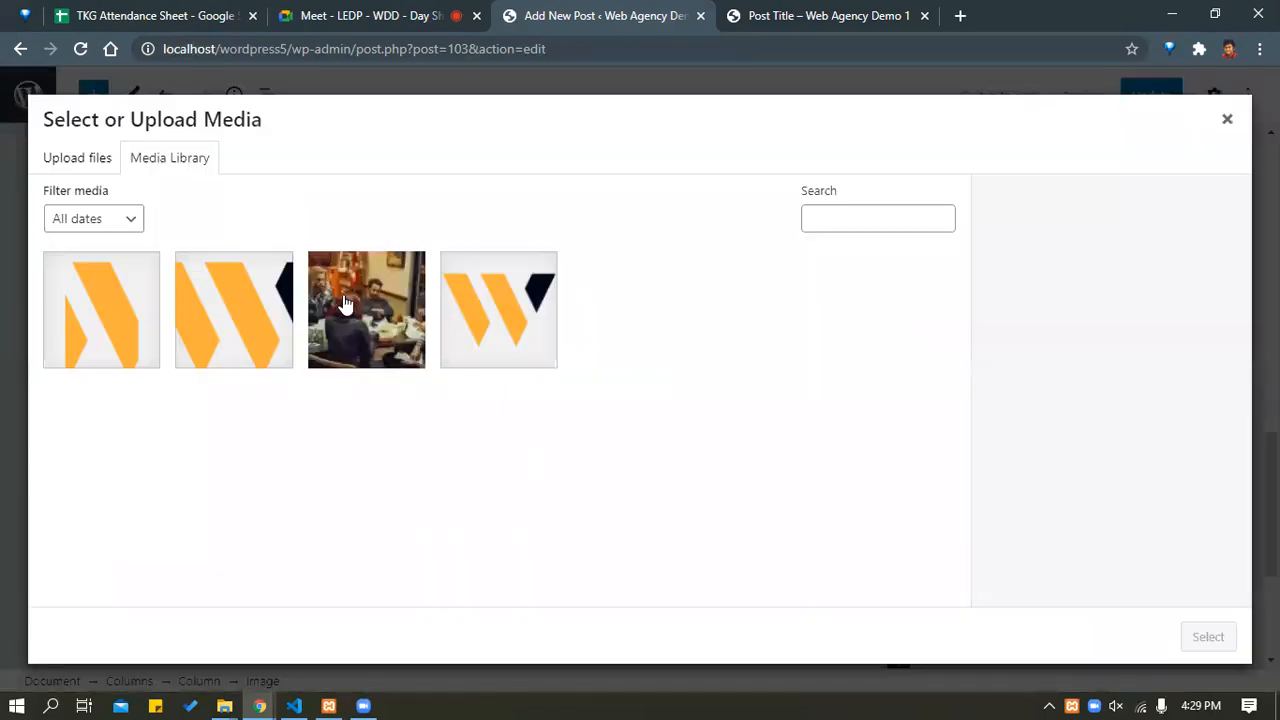
Insert keke_apa__avengers.png in the first column and add an image block with logo-agency-edited.png in the second column.
click(343, 304)
click(1224, 644)
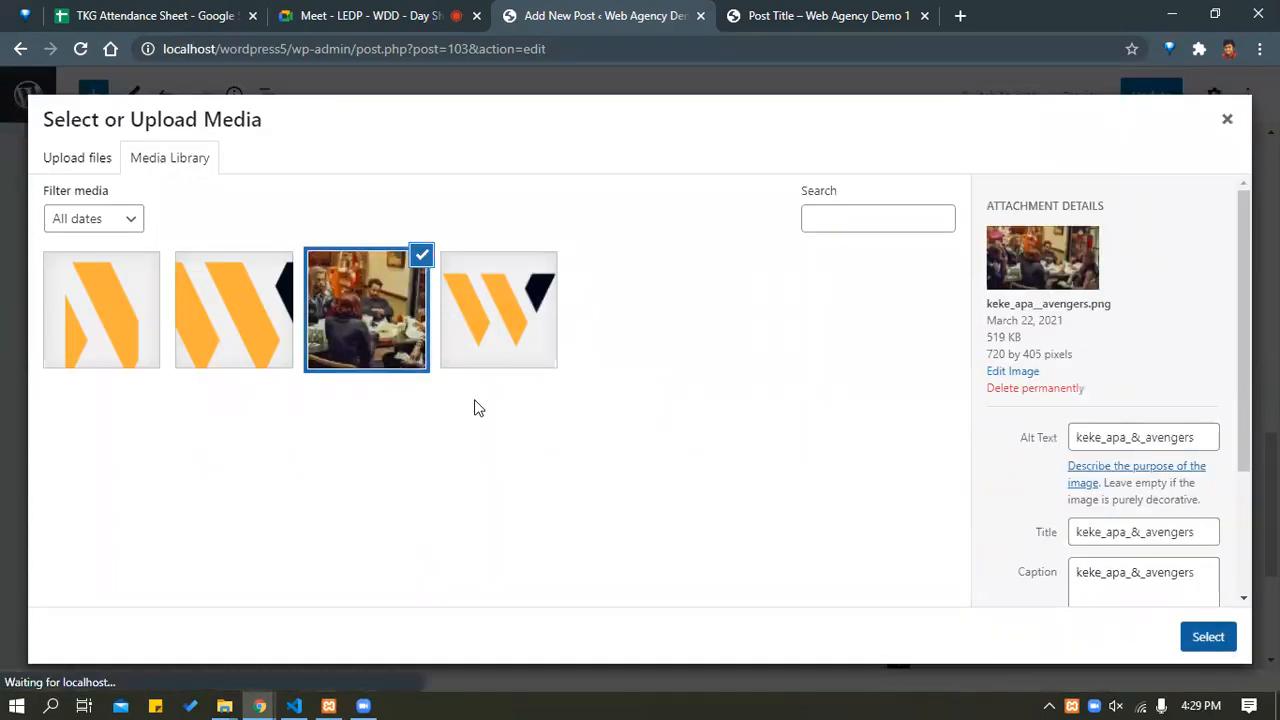
click(645, 340)
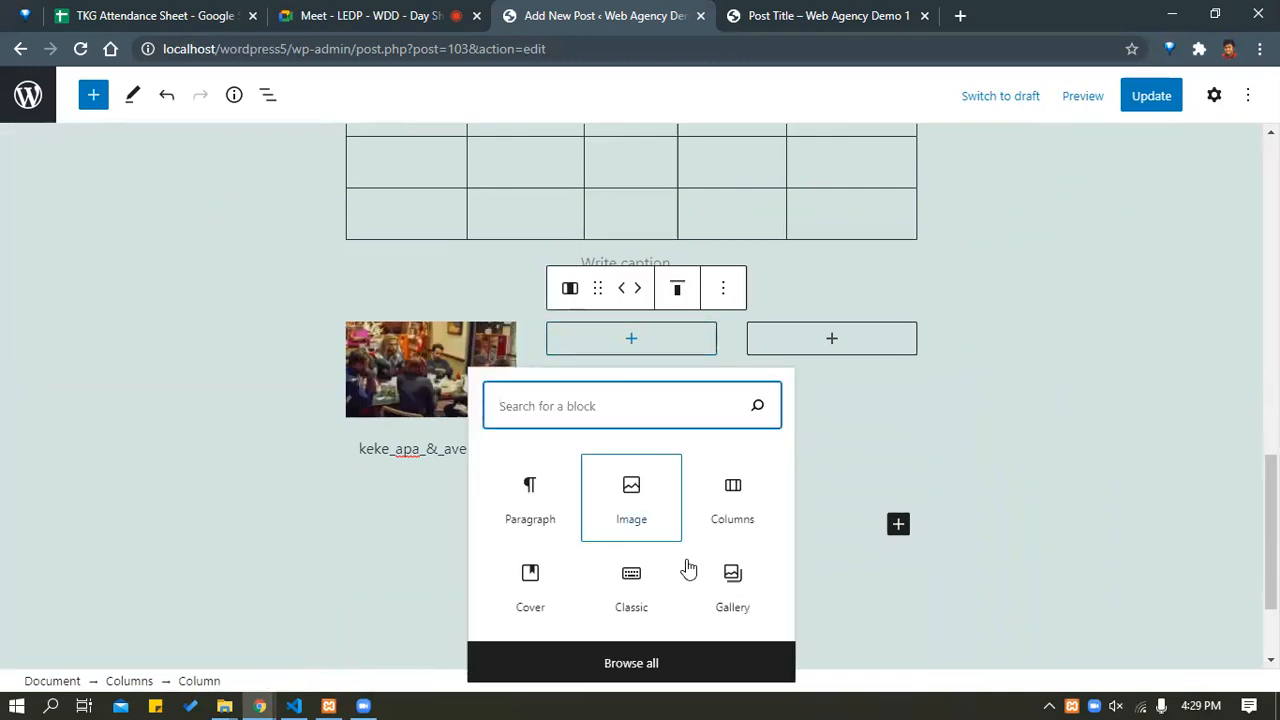
click(640, 508)
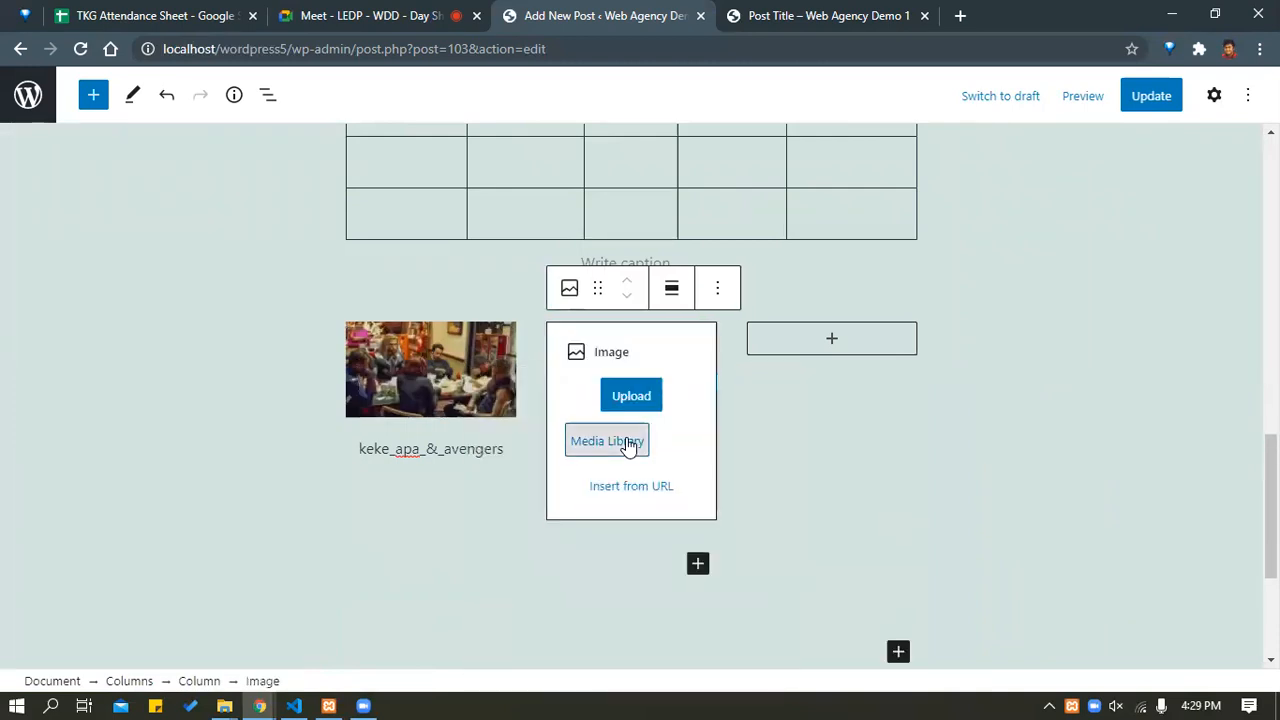
click(628, 440)
click(229, 323)
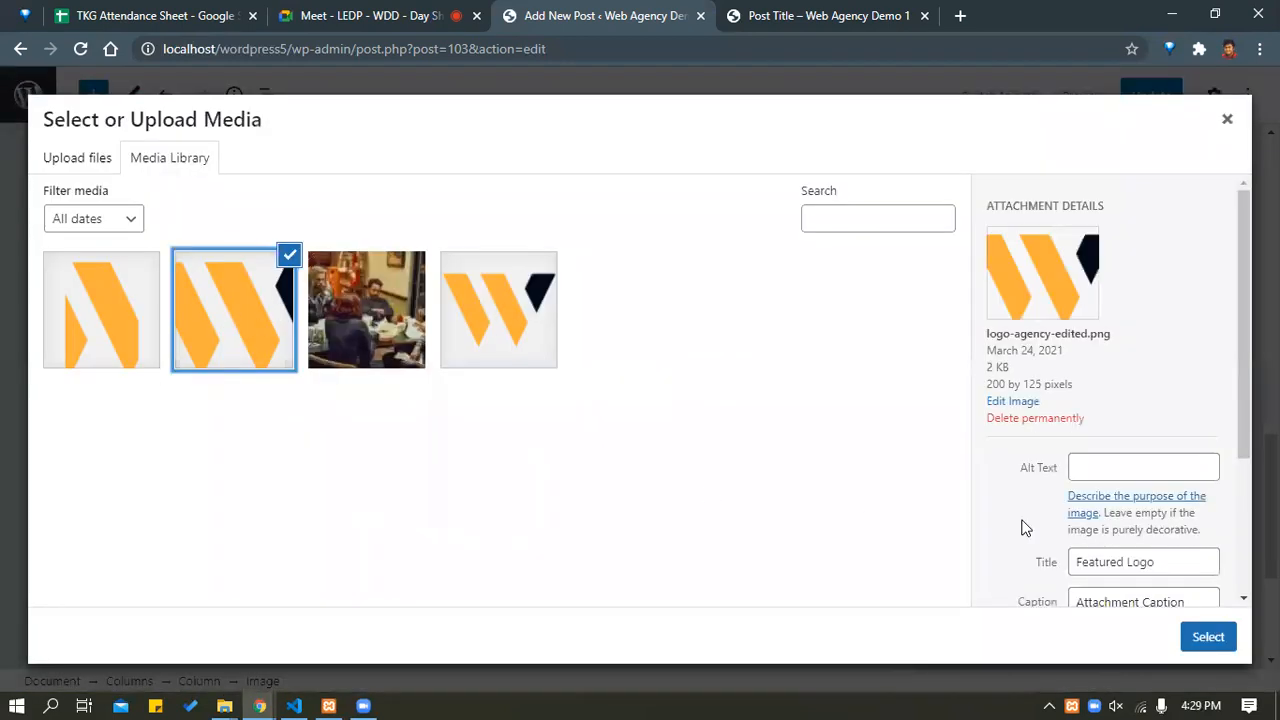
click(1208, 636)
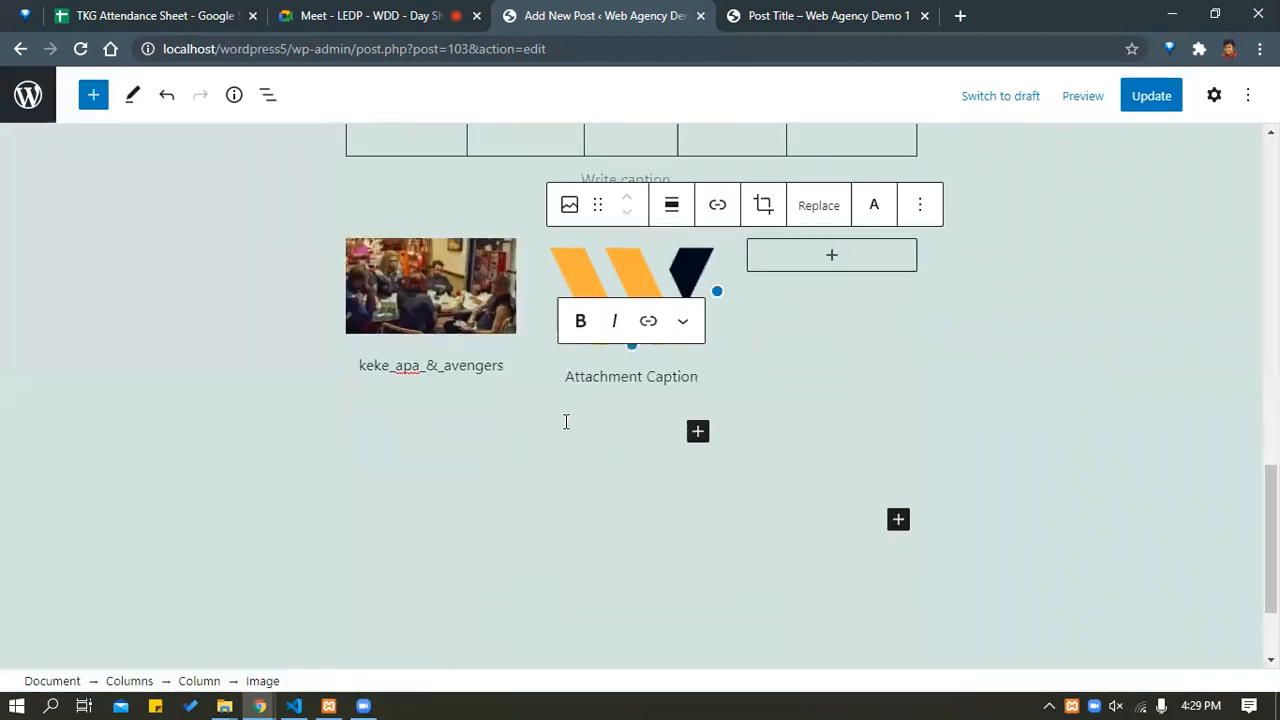
Add an empty paragraph below the logo in the second column and scale the logo image slightly smaller.
click(566, 420)
click(586, 316)
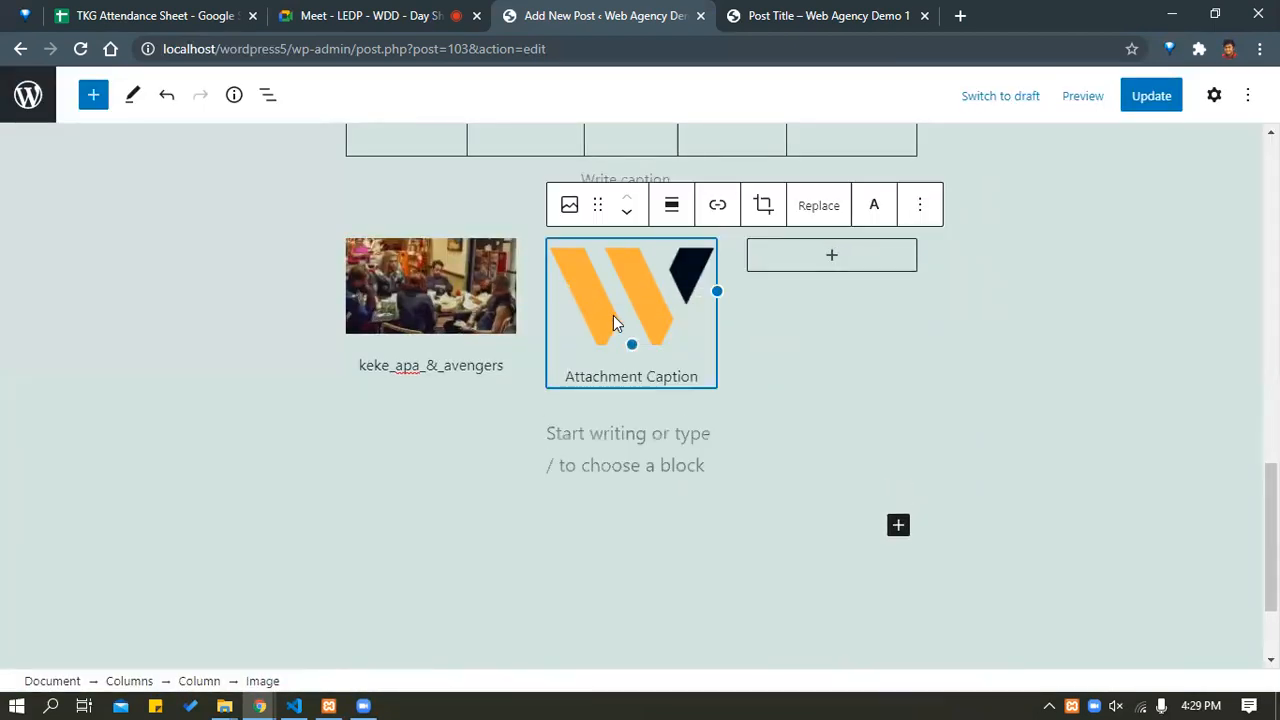
drag(631, 344, 635, 333)
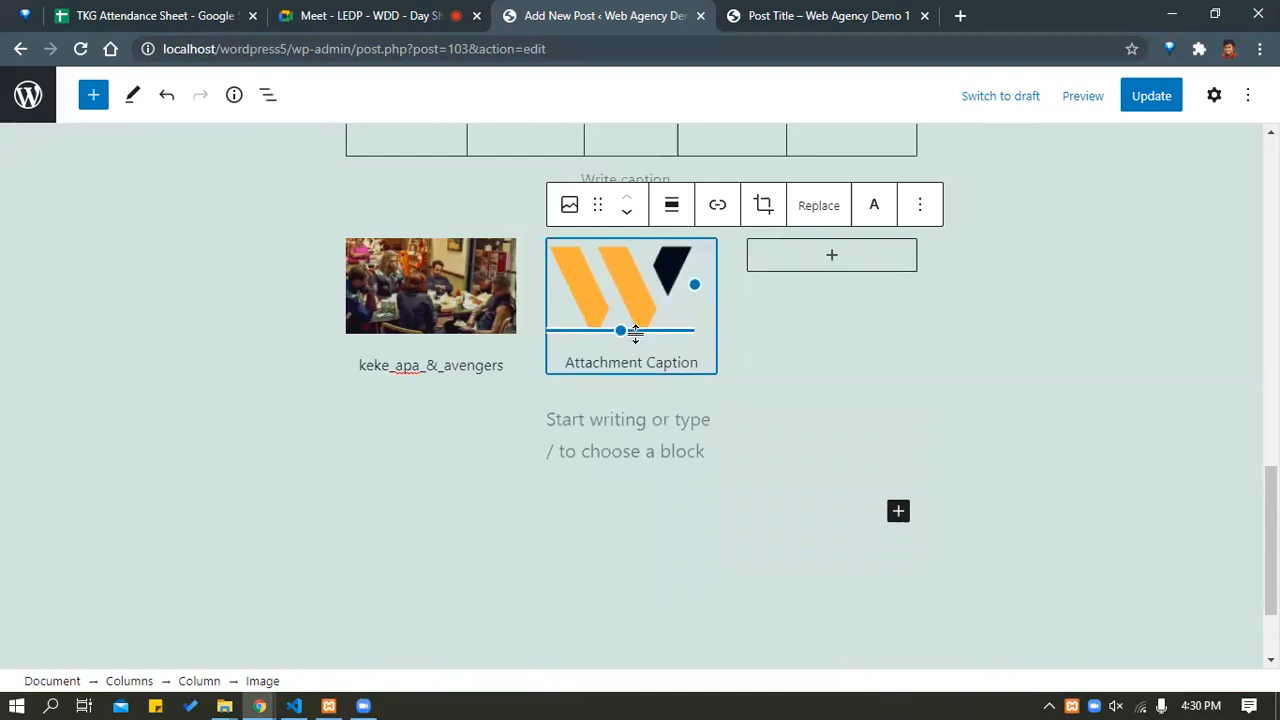
click(952, 437)
click(628, 320)
drag(624, 326, 625, 335)
click(1023, 443)
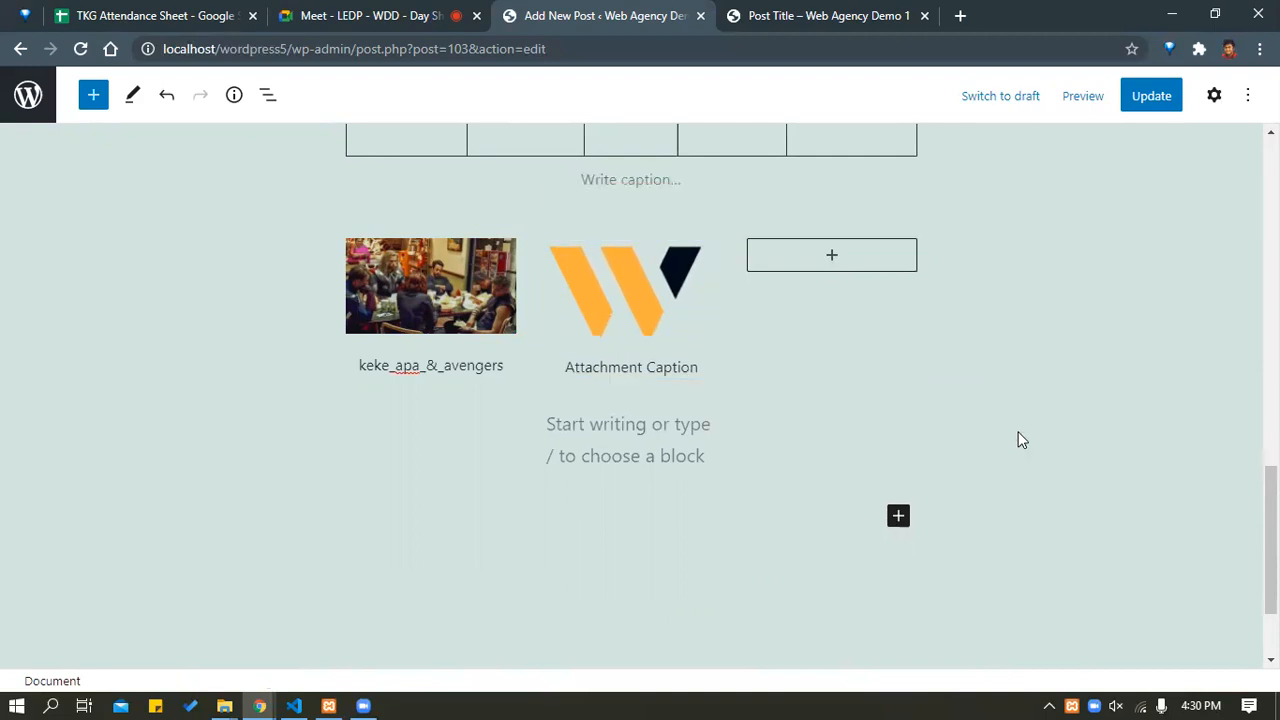
click(624, 272)
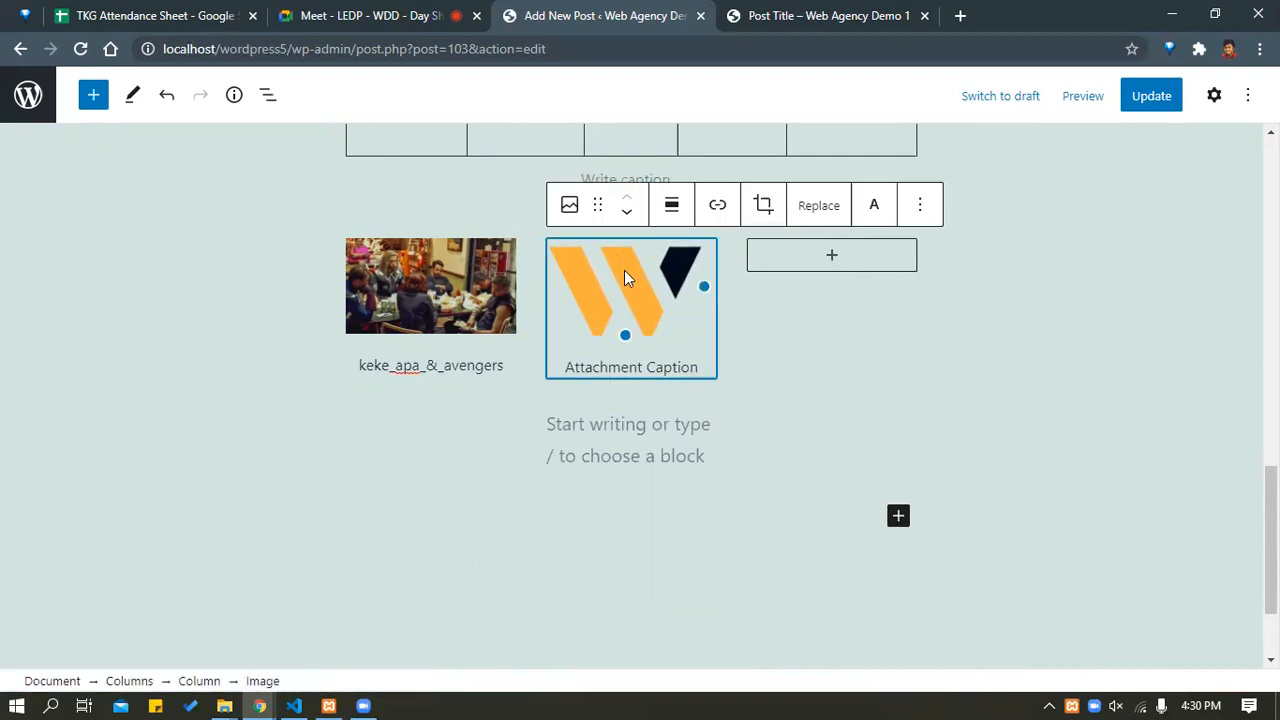
click(1035, 372)
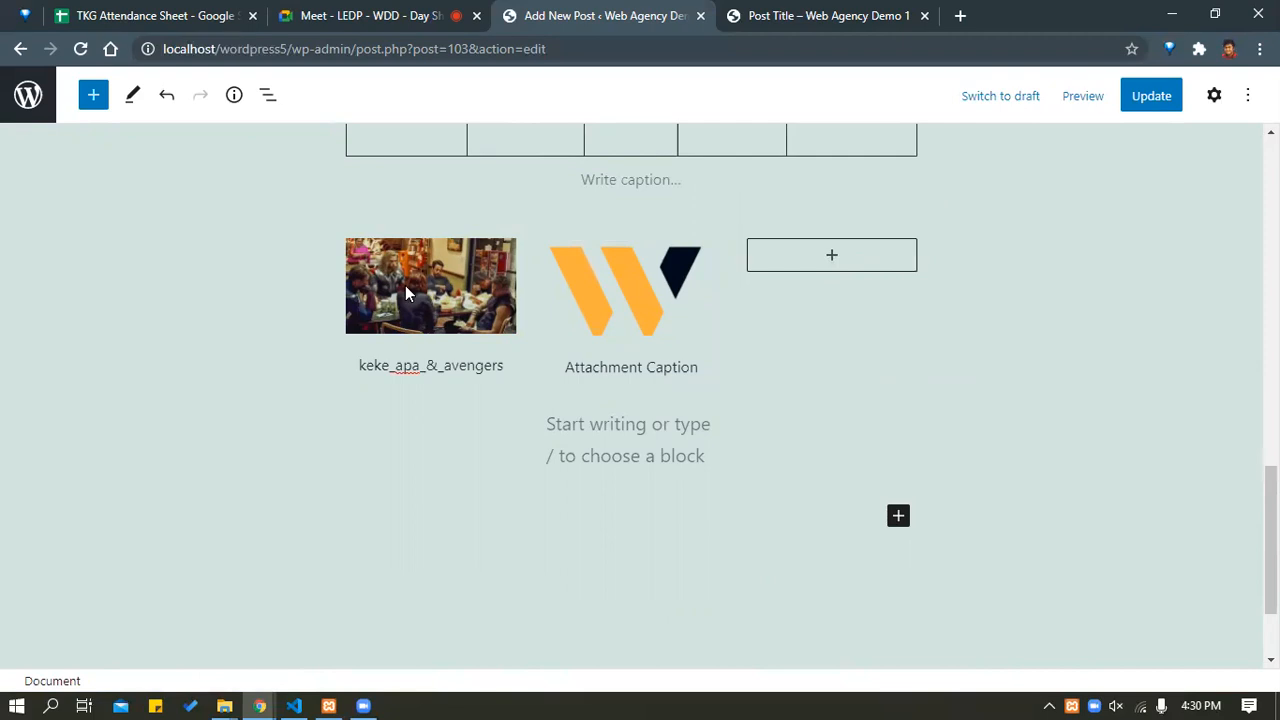
Update the post and reload its published page in the incognito window.
click(1145, 98)
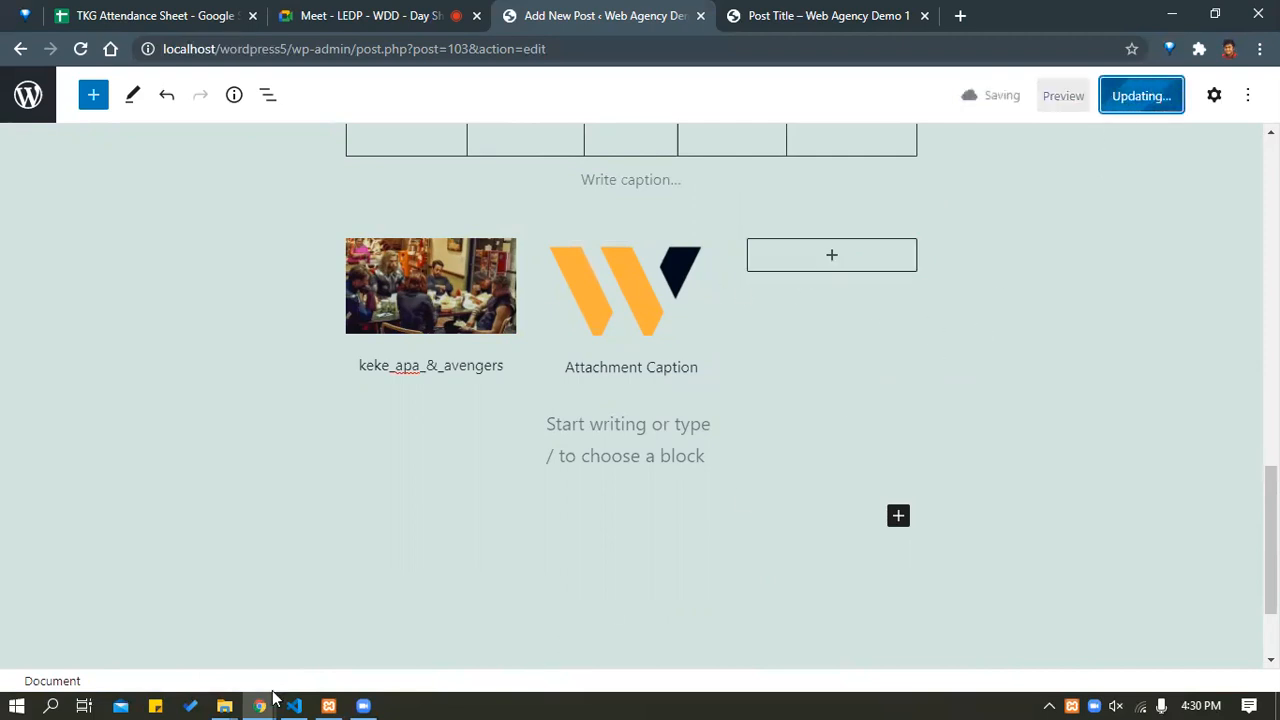
click(341, 664)
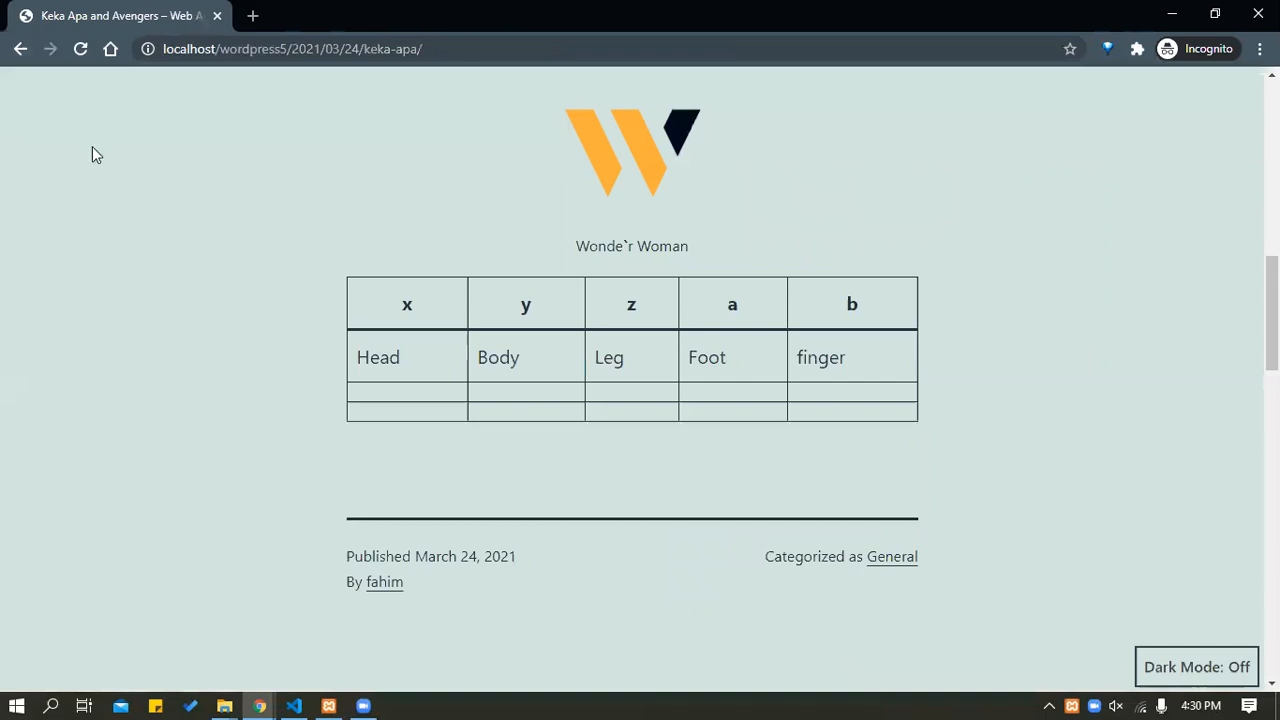
key(F5)
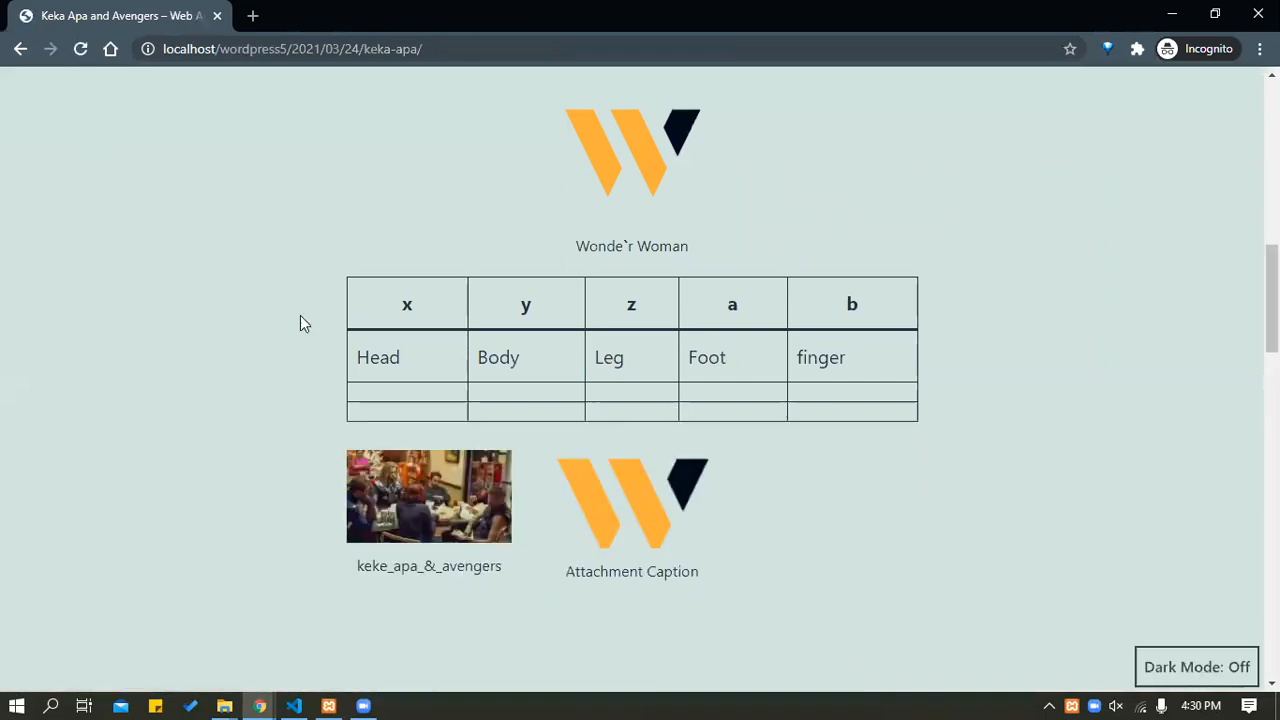
Examine the published post from the image columns below the table down to the comment form.
scroll(474, 322, down, 3)
scroll(553, 253, up, 2)
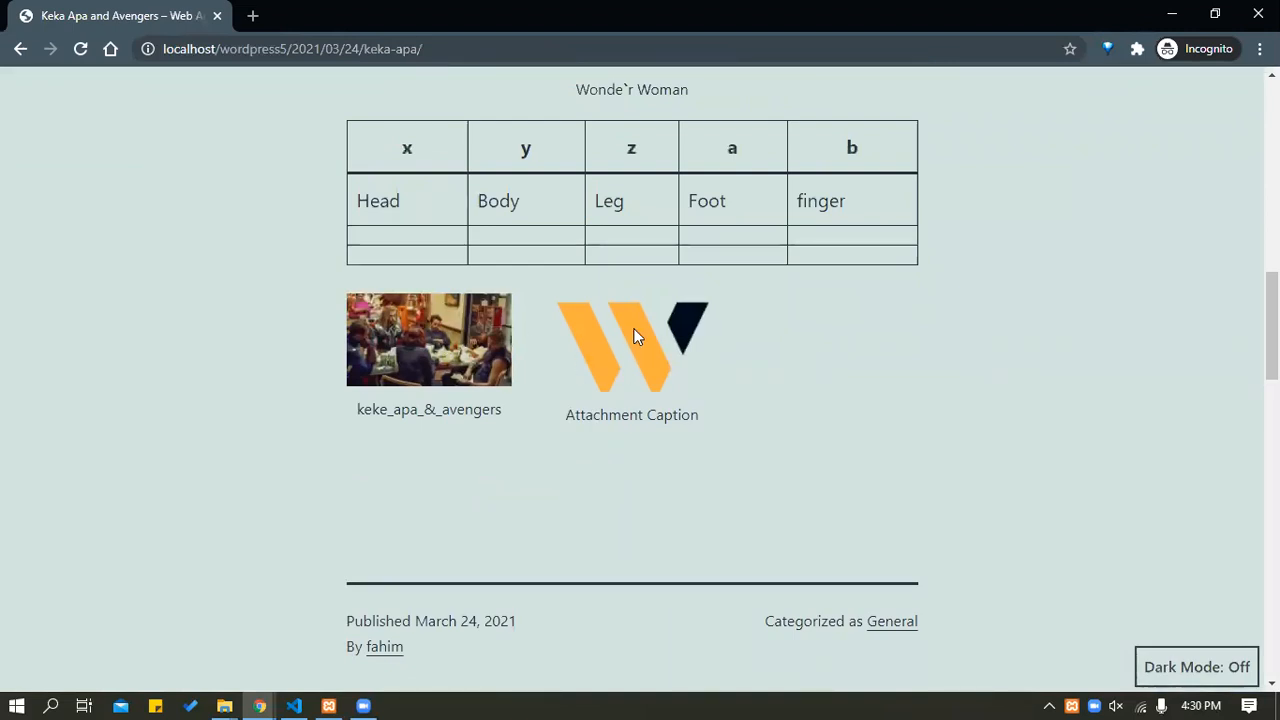
scroll(465, 220, up, 10)
scroll(471, 208, down, 8)
scroll(460, 255, down, 15)
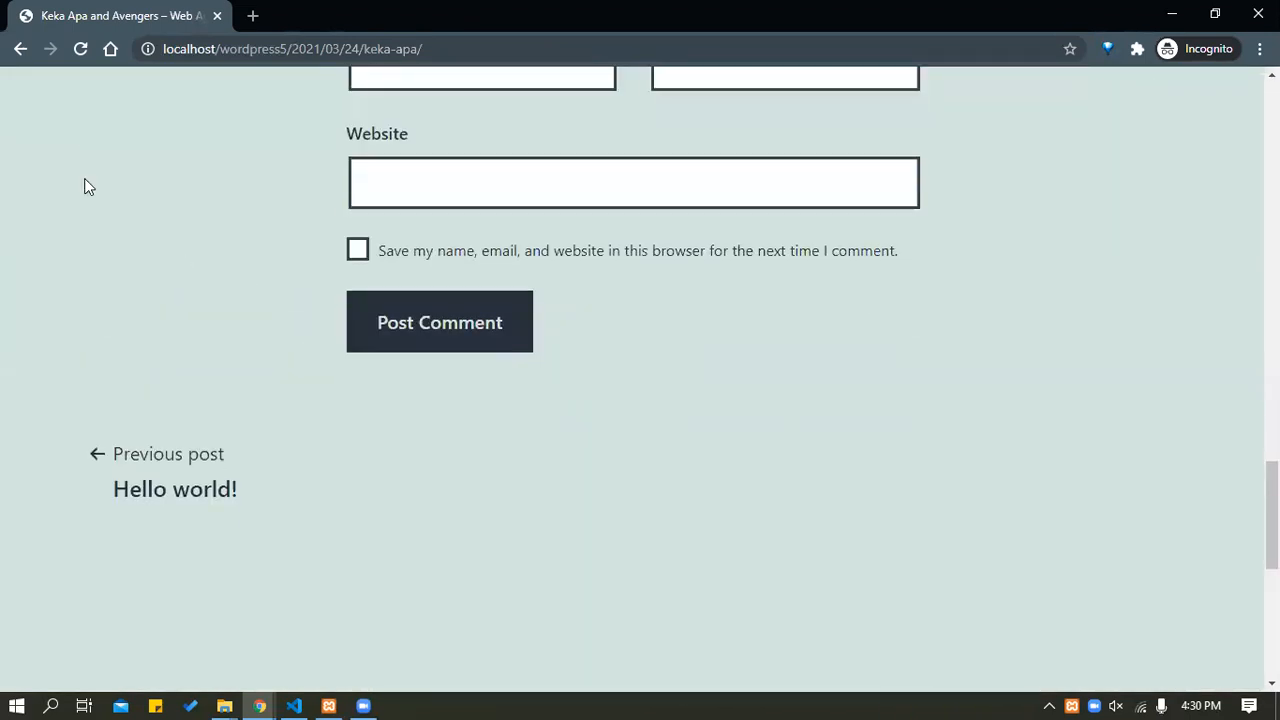
scroll(30, 165, up, 2)
scroll(897, 194, up, 6)
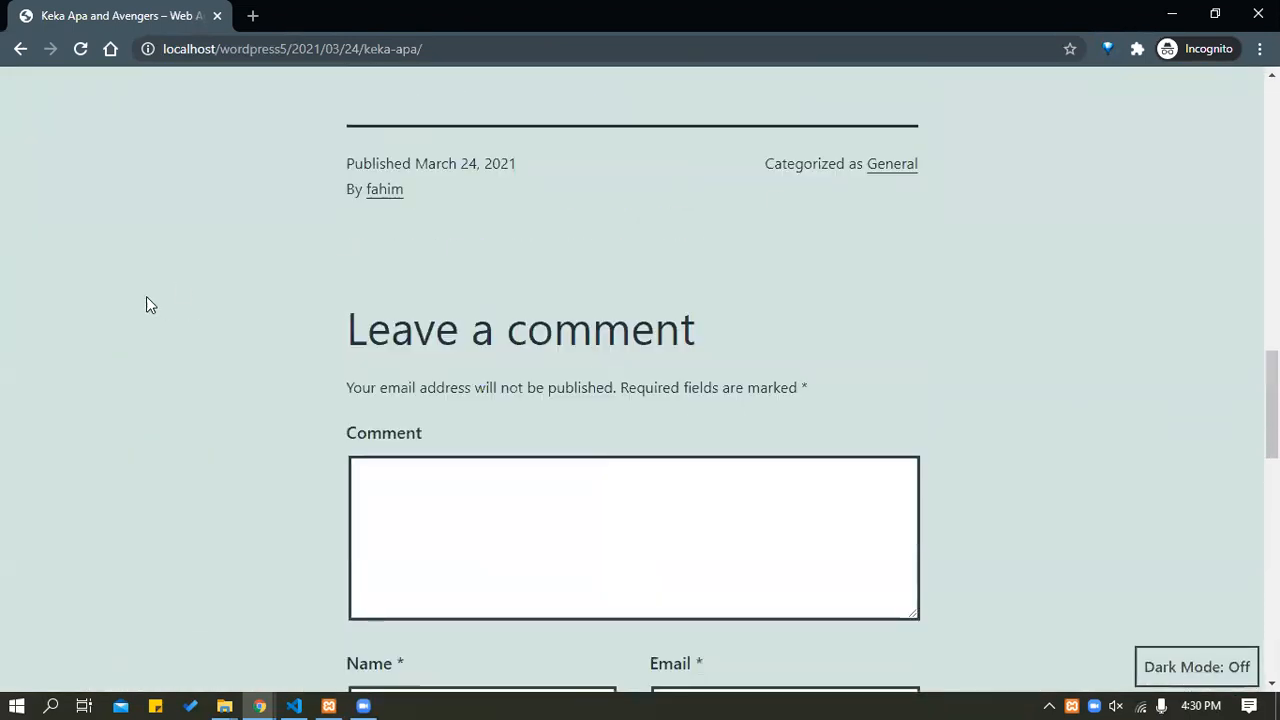
scroll(894, 409, down, 5)
scroll(965, 425, up, 9)
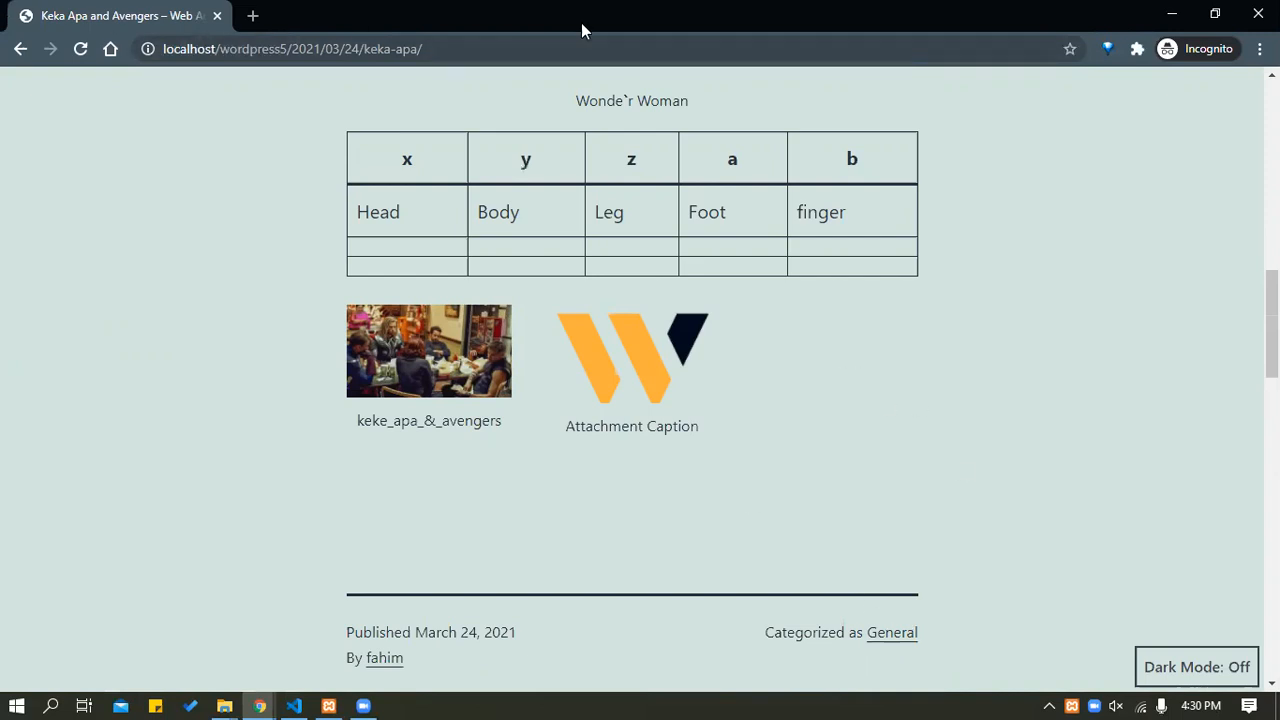
click(1173, 14)
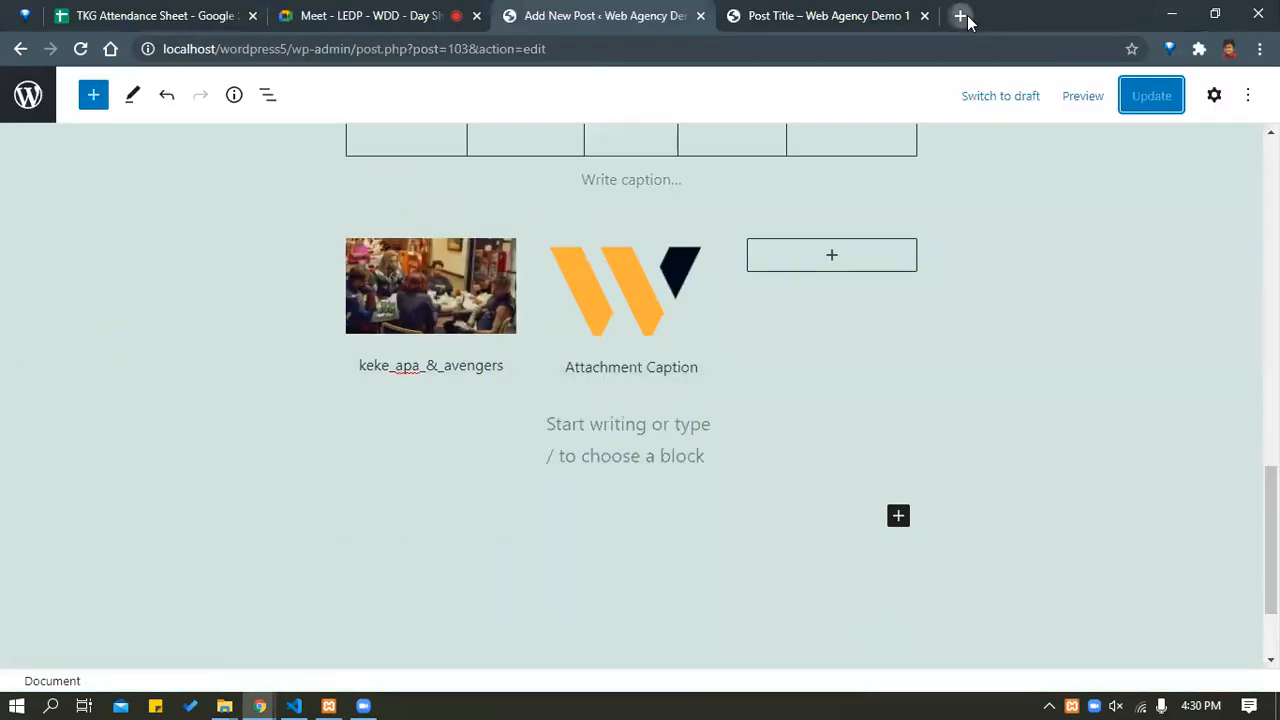
Open the bookmarked Break page in a new tab and start a break timer for 20 minutes.
click(960, 15)
click(1010, 80)
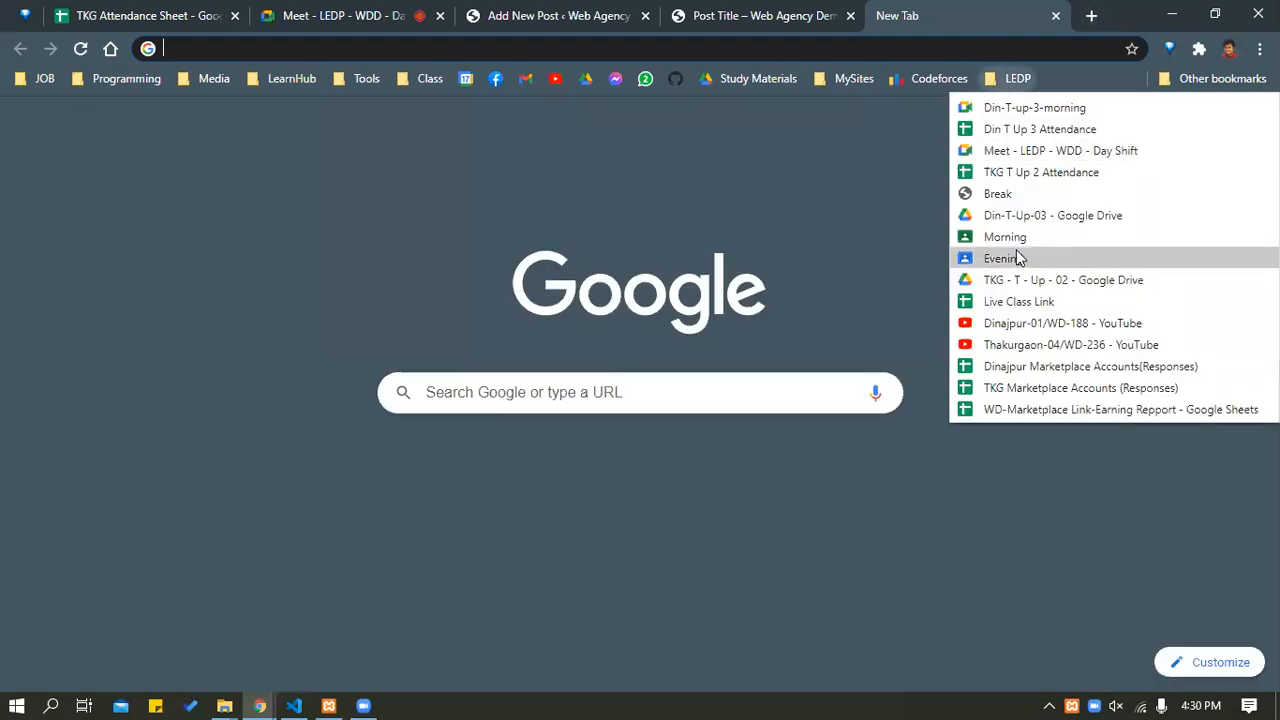
click(1006, 193)
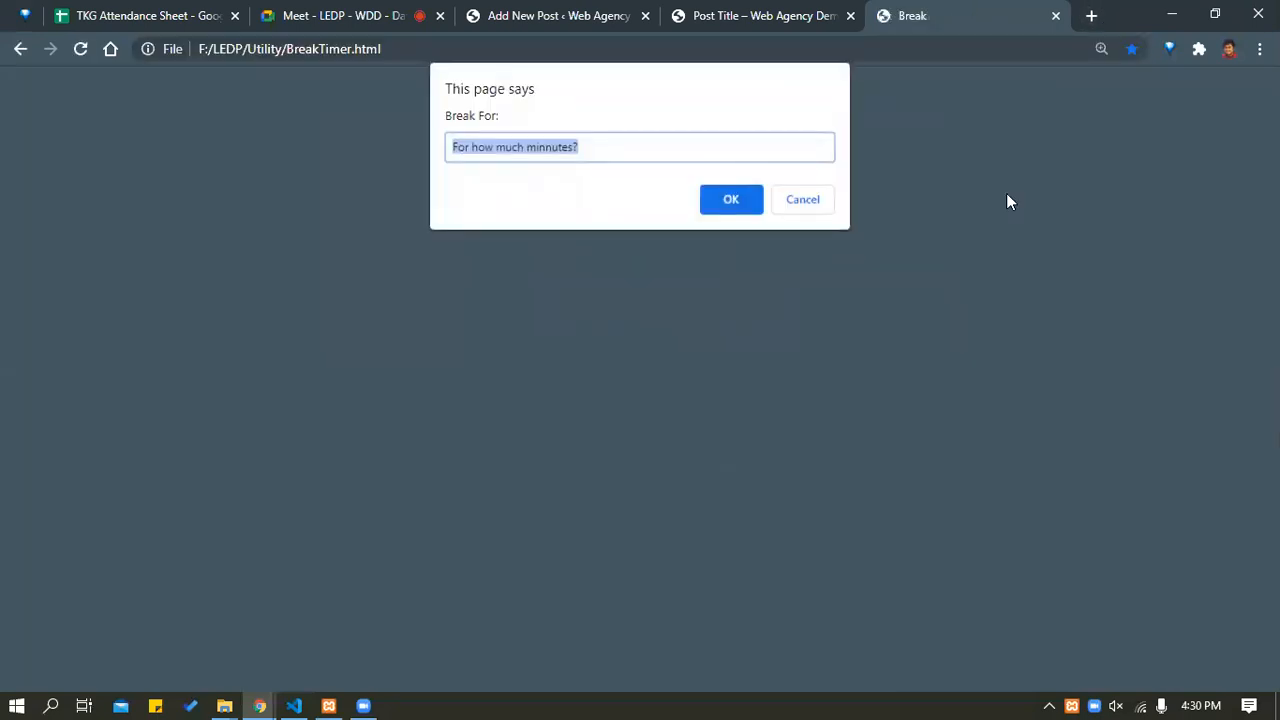
text(20)
click(723, 209)
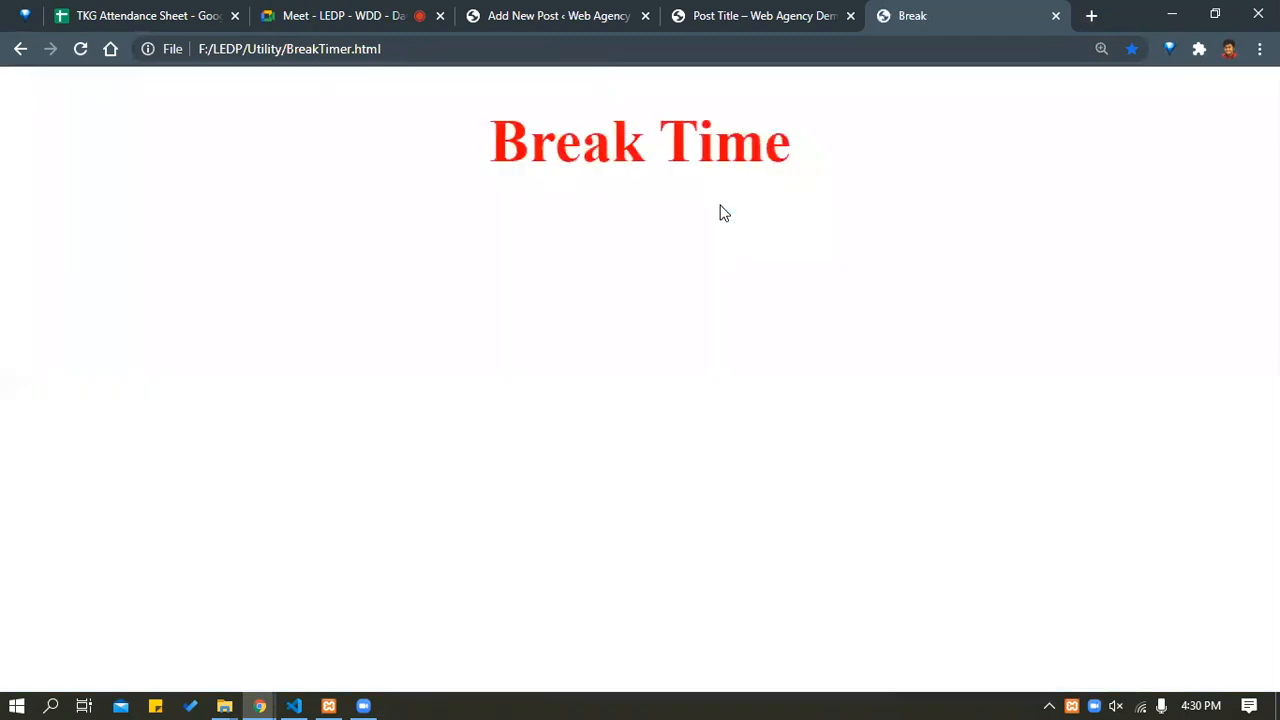
Stop the current presentation in the Google Meet call and present the Break tab with audio instead.
click(325, 12)
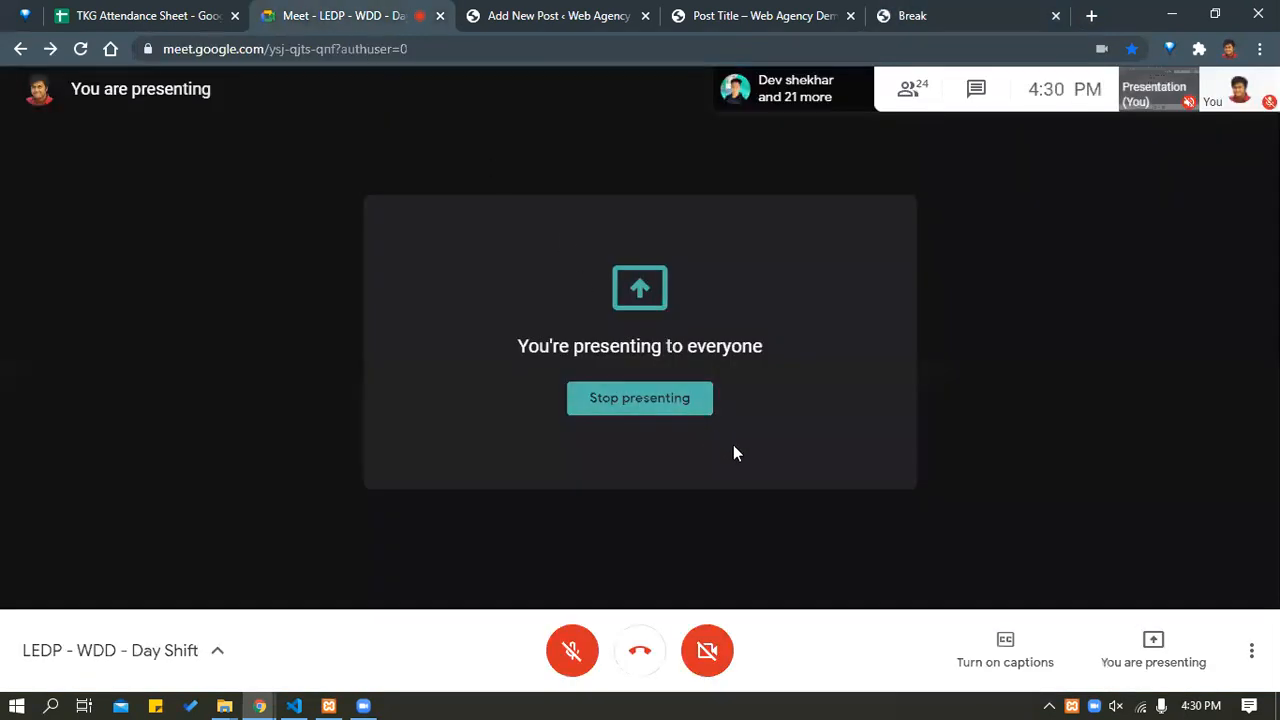
click(677, 410)
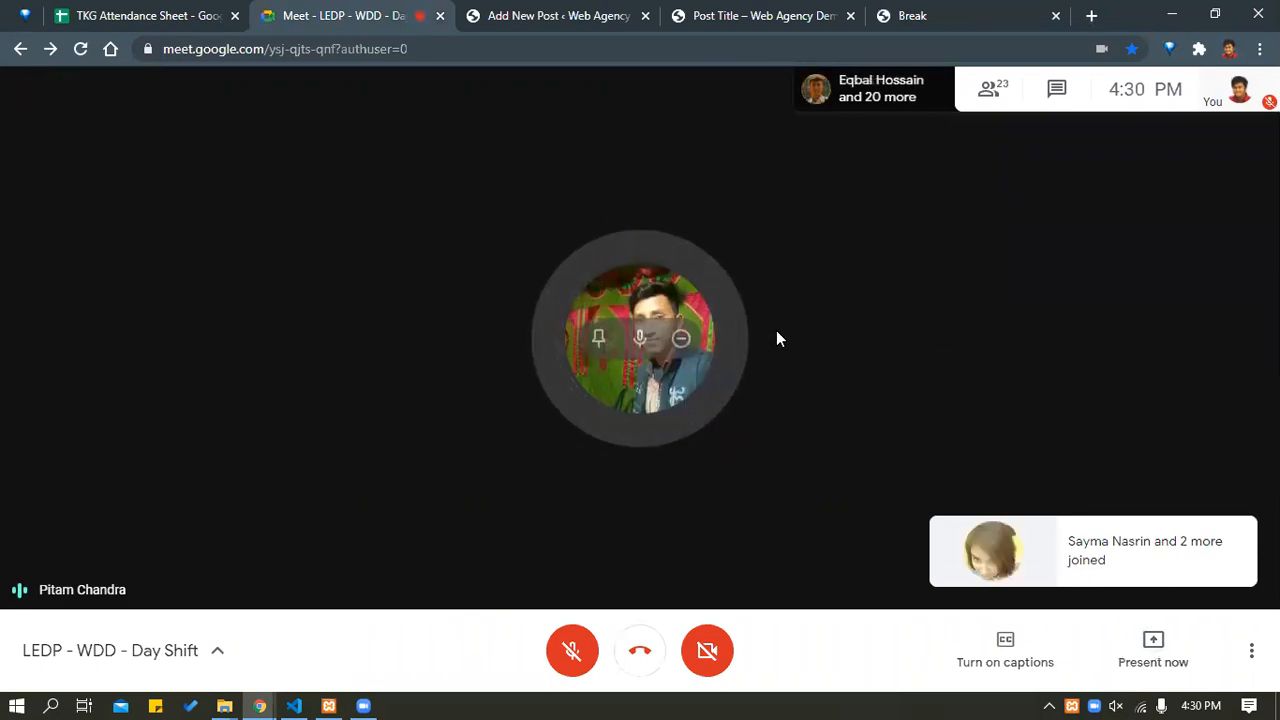
click(1158, 662)
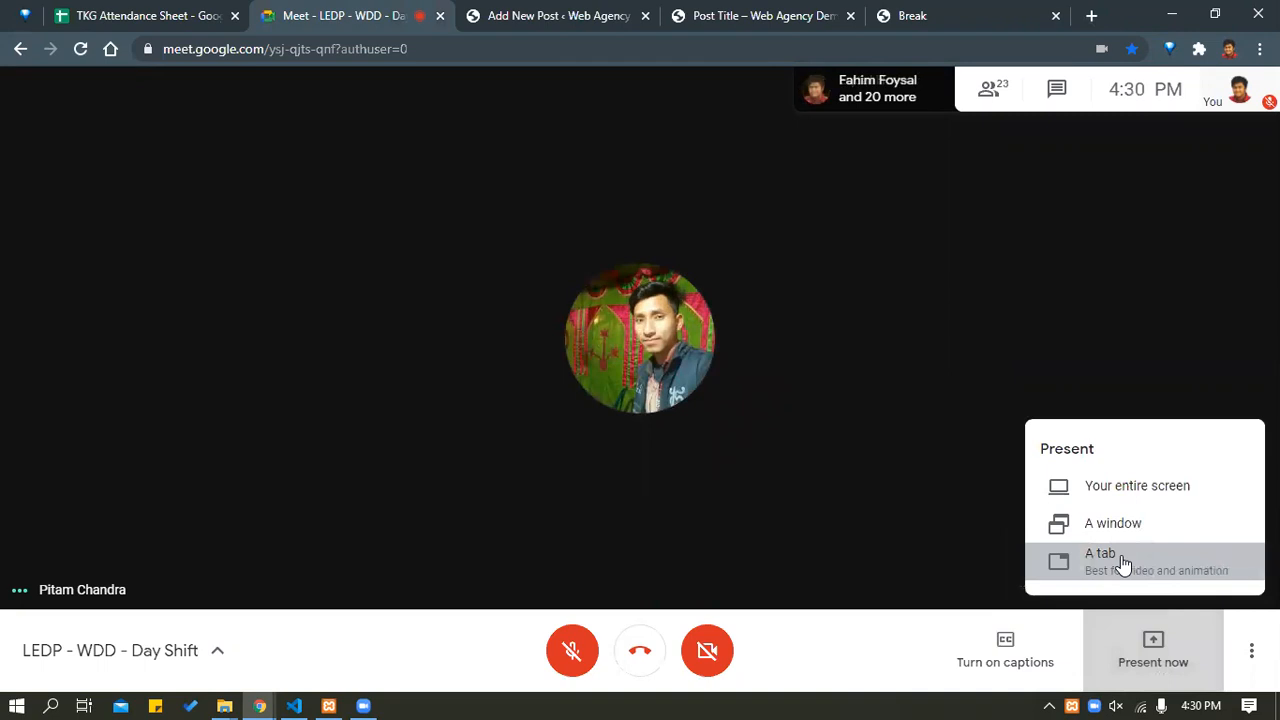
click(1125, 564)
click(444, 176)
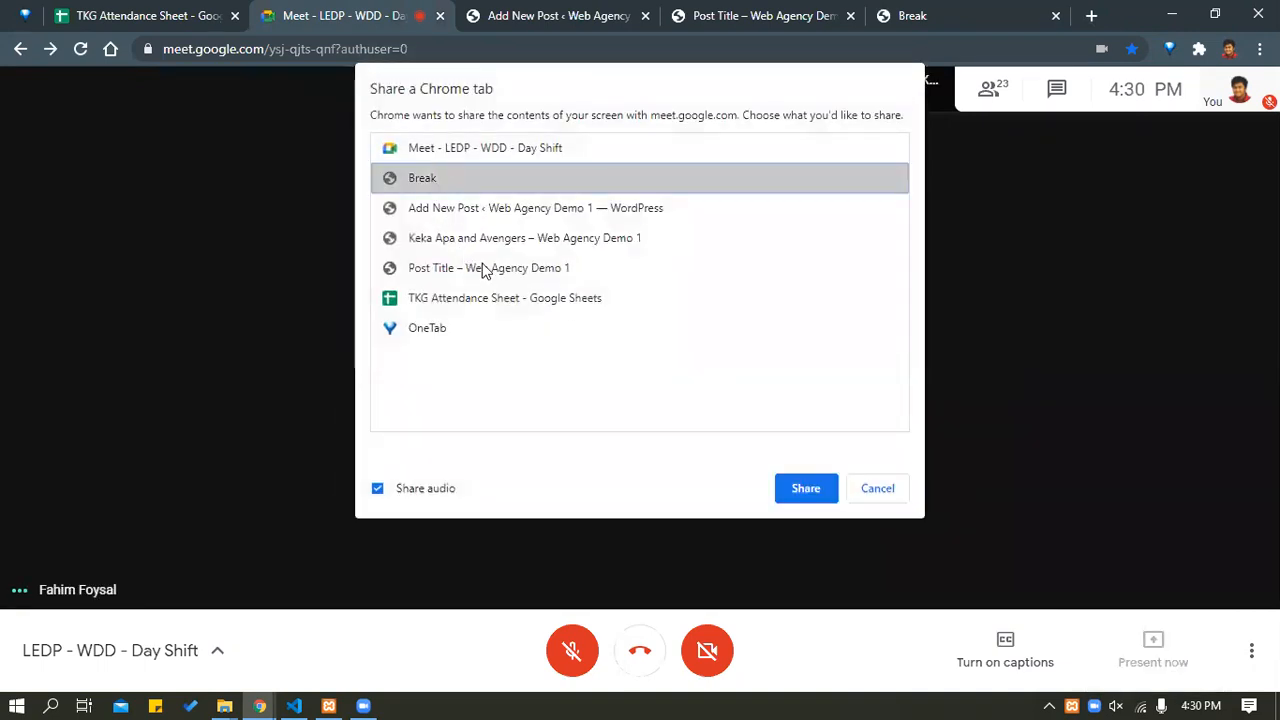
click(808, 490)
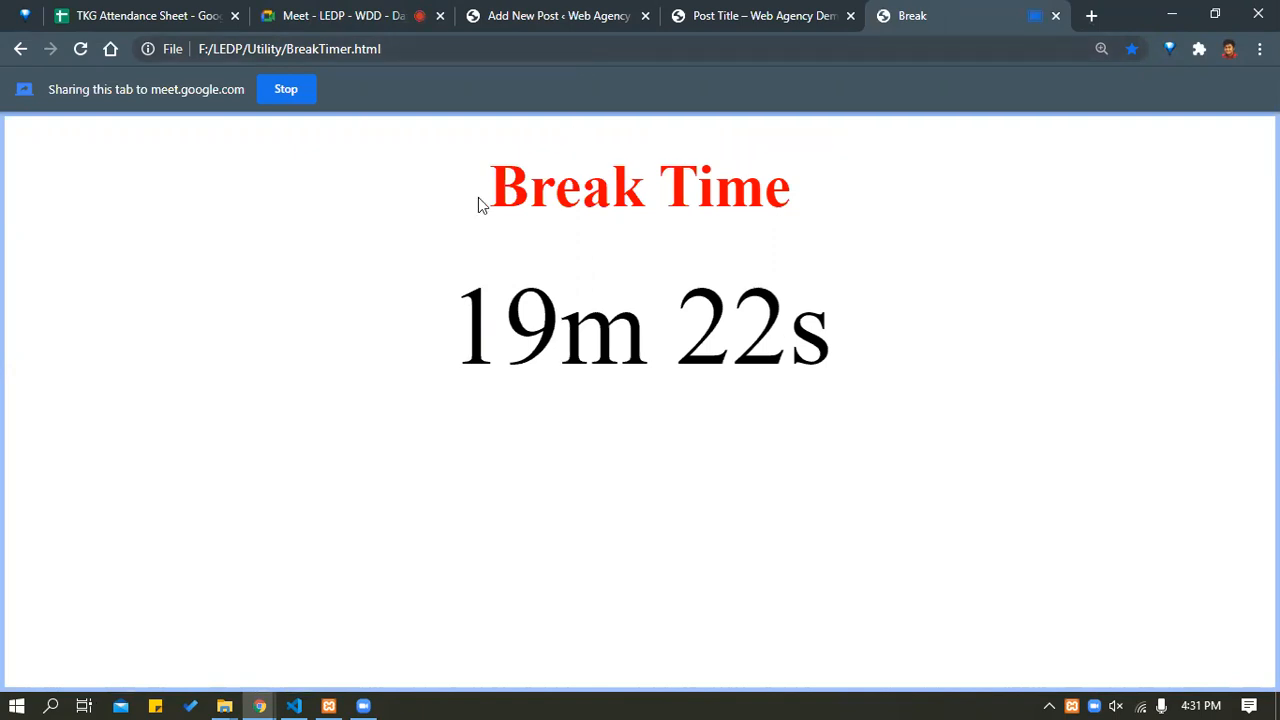
Return to the Google Meet call and toggle the presentation audio.
click(395, 12)
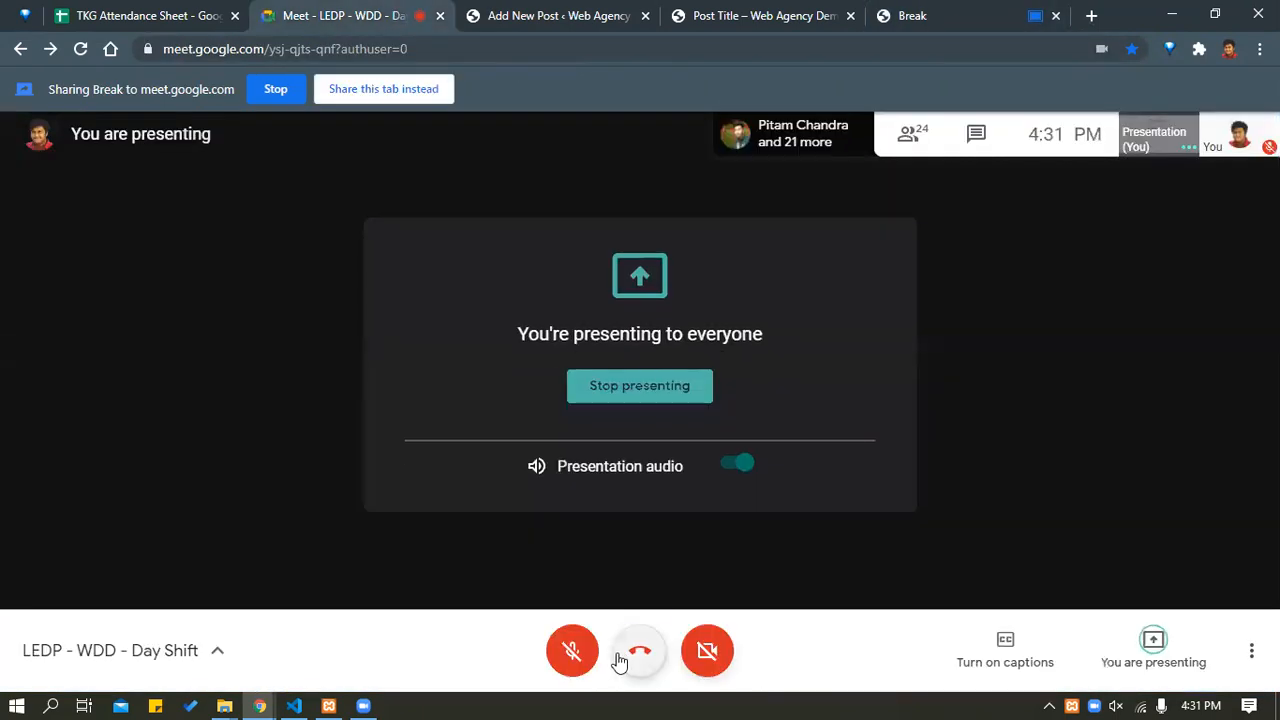
click(1154, 133)
click(1150, 140)
click(738, 467)
click(1150, 141)
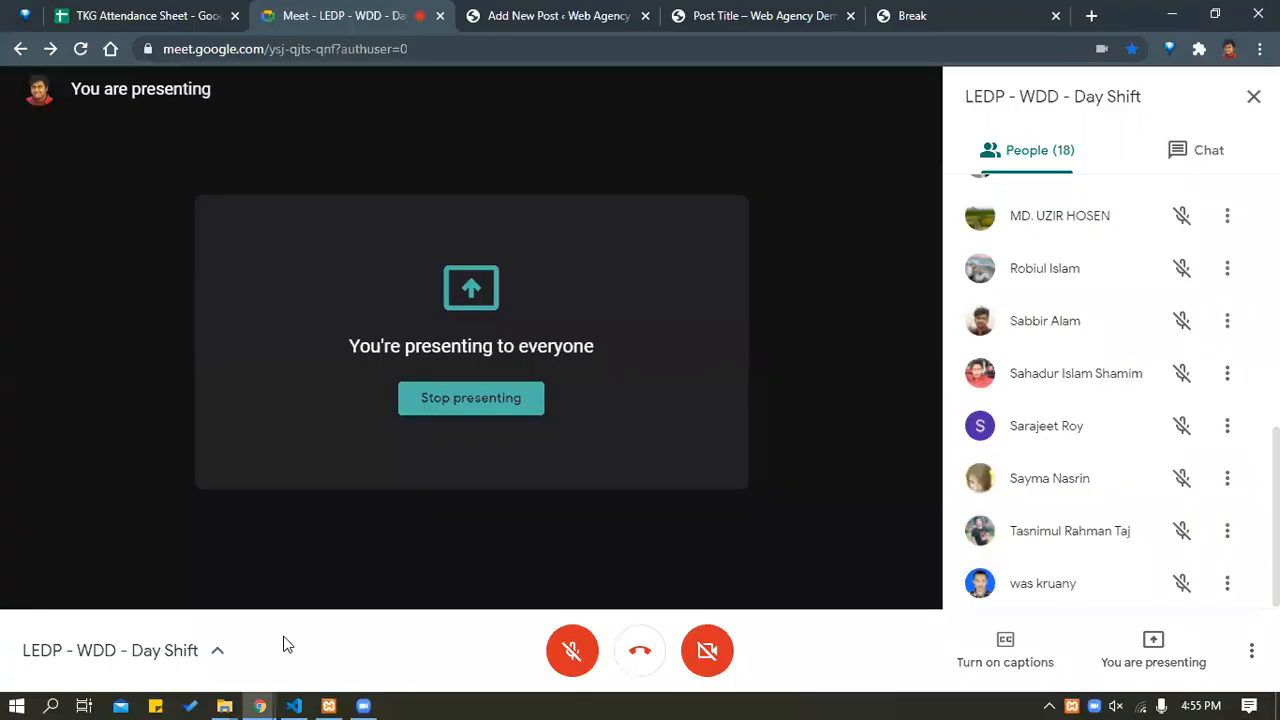
Switch to the incognito window and examine the published post's table, image columns and comment form.
mouse_move(259, 705)
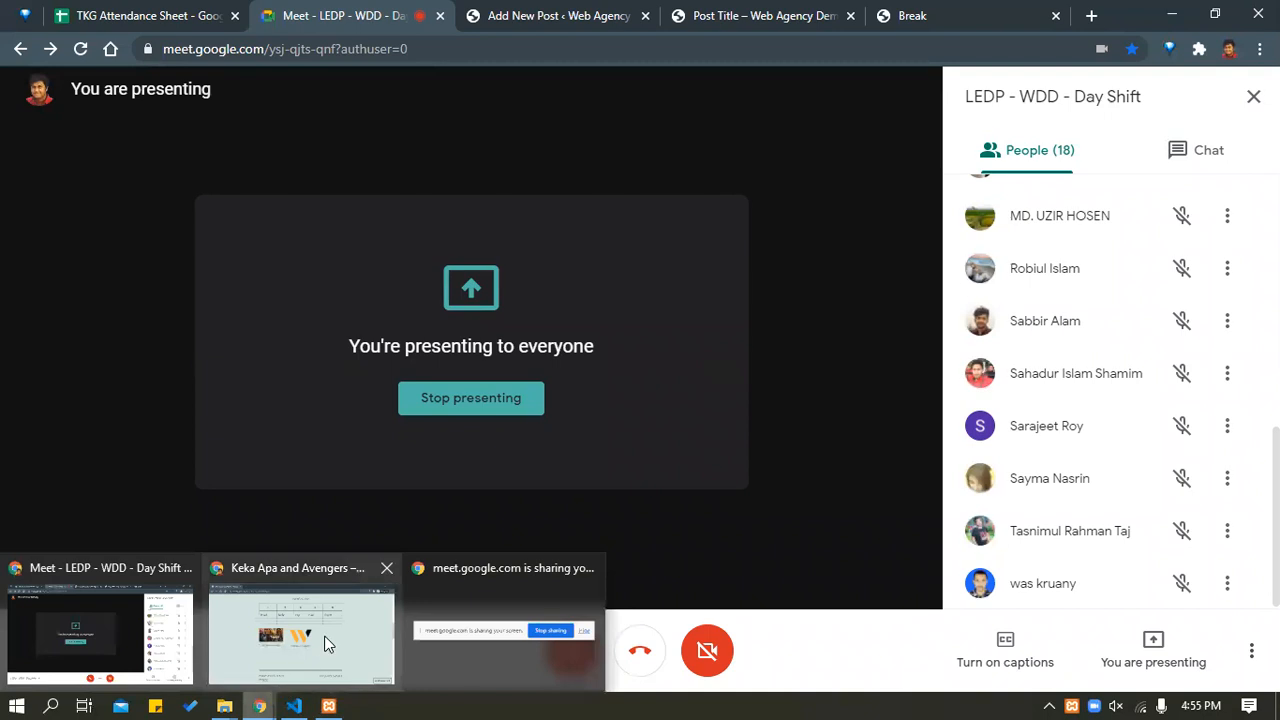
click(323, 643)
scroll(429, 310, up, 3)
scroll(429, 310, down, 12)
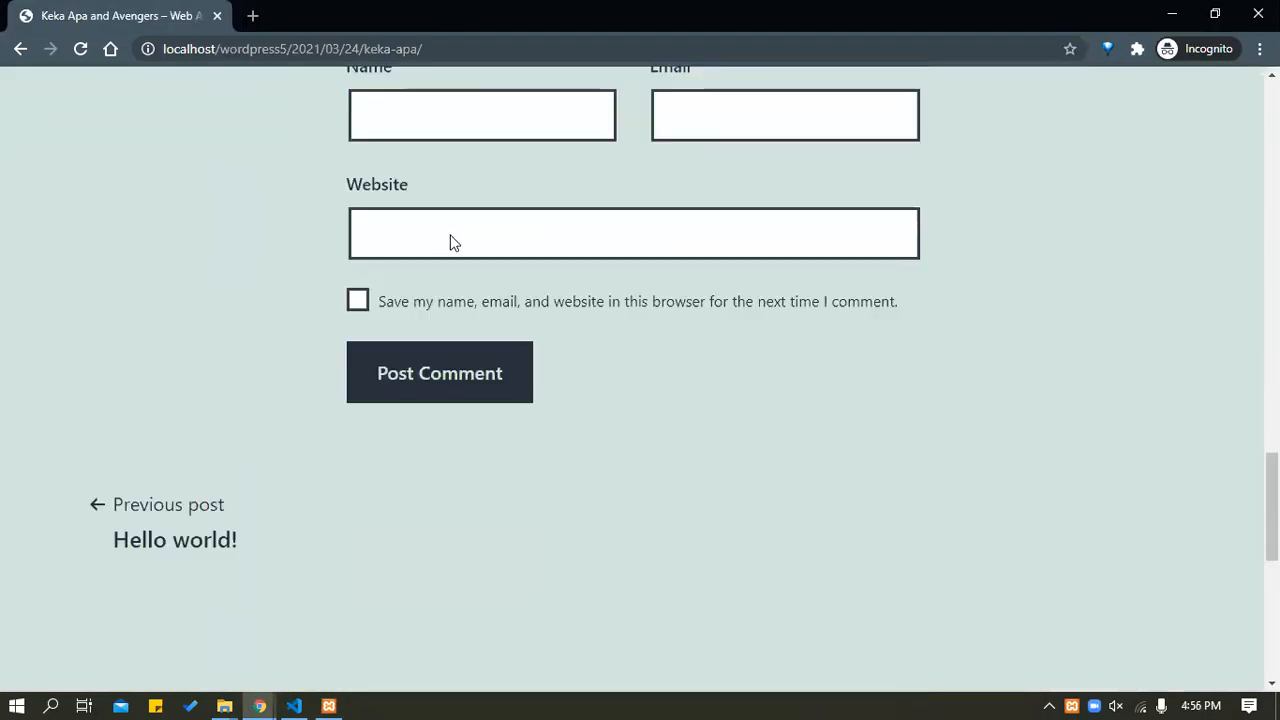
scroll(450, 239, up, 8)
scroll(450, 239, up, 1)
scroll(449, 246, down, 7)
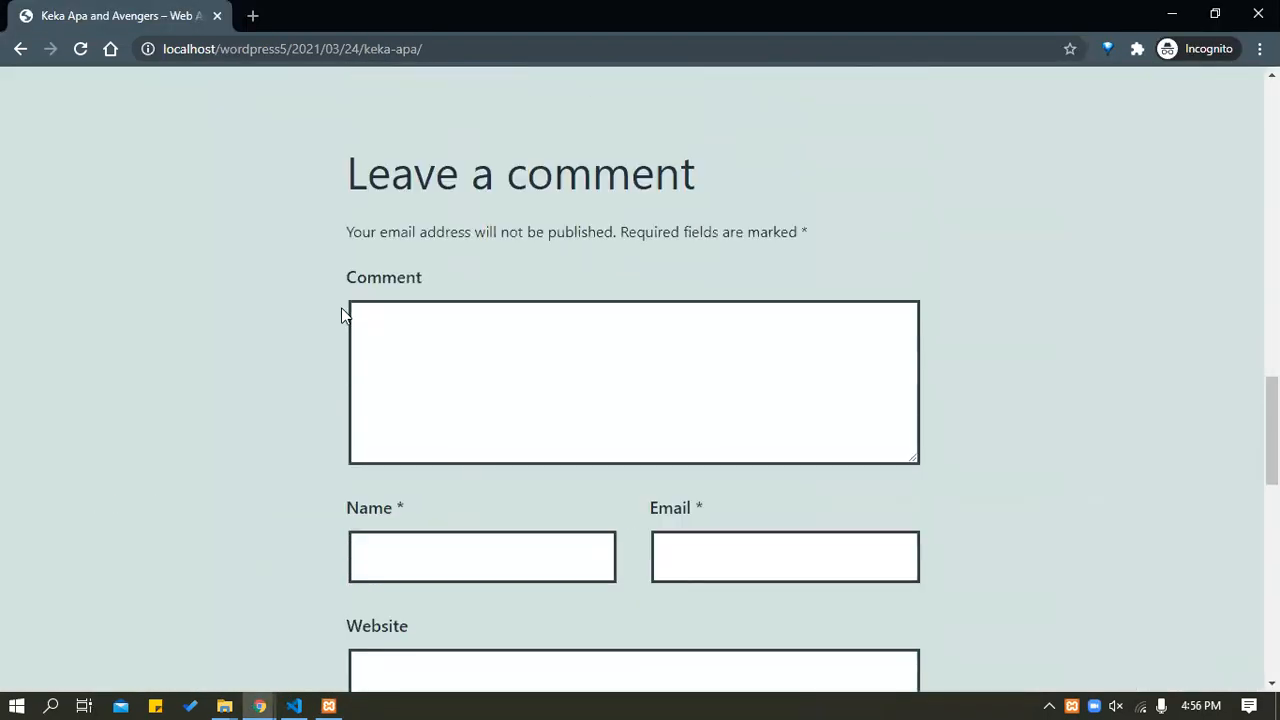
scroll(240, 408, up, 9)
scroll(265, 402, up, 2)
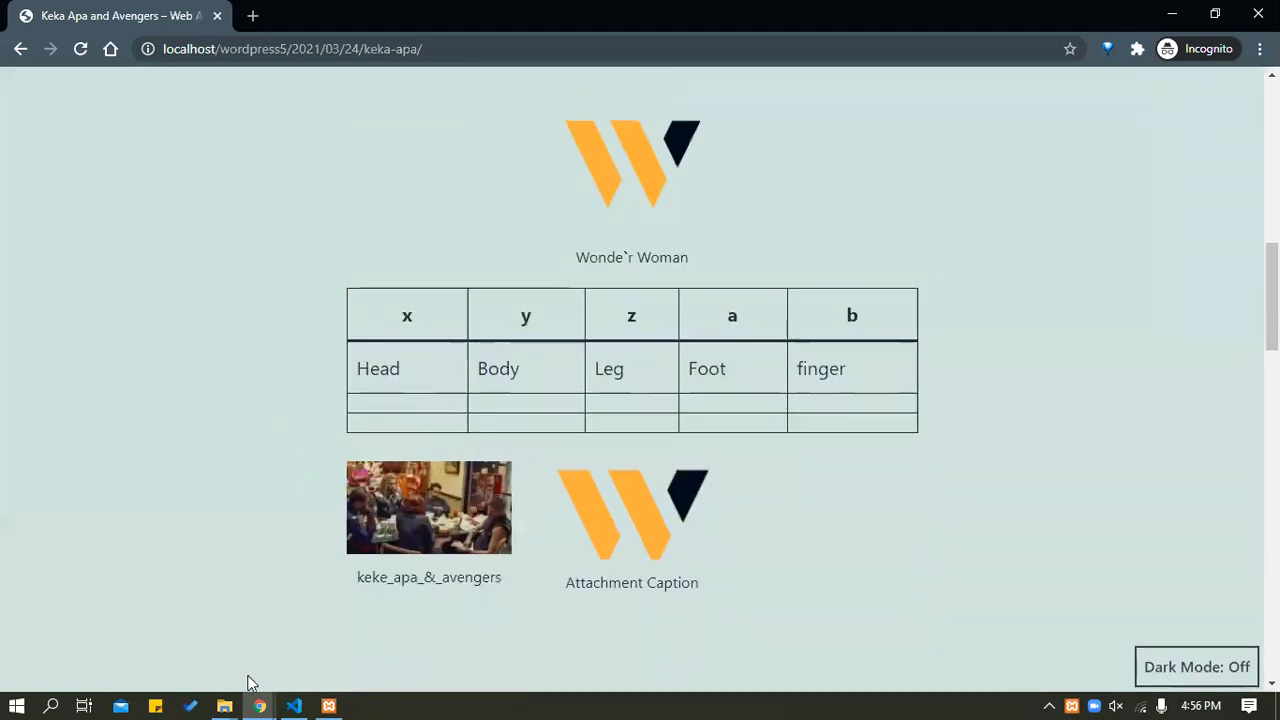
Return to the post editor window and open the full block library for a new block below the image columns.
mouse_move(259, 705)
click(160, 658)
click(760, 15)
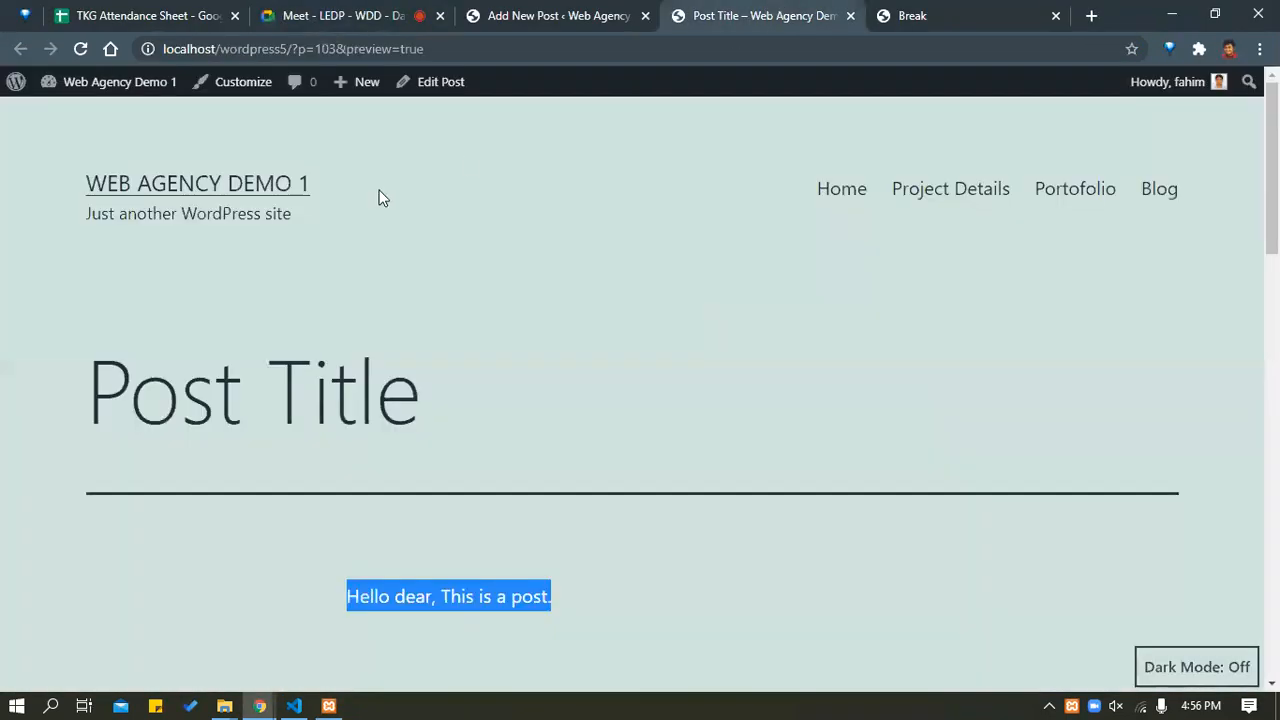
click(558, 15)
scroll(407, 312, down, 1)
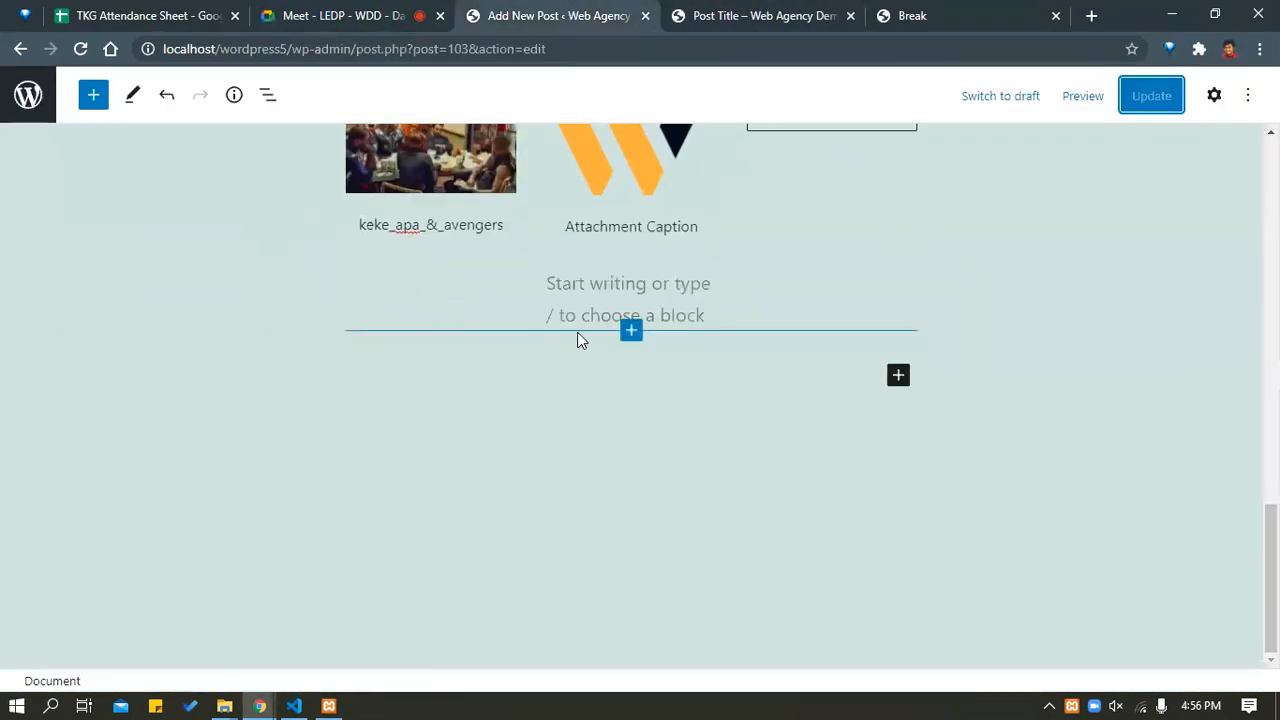
click(631, 331)
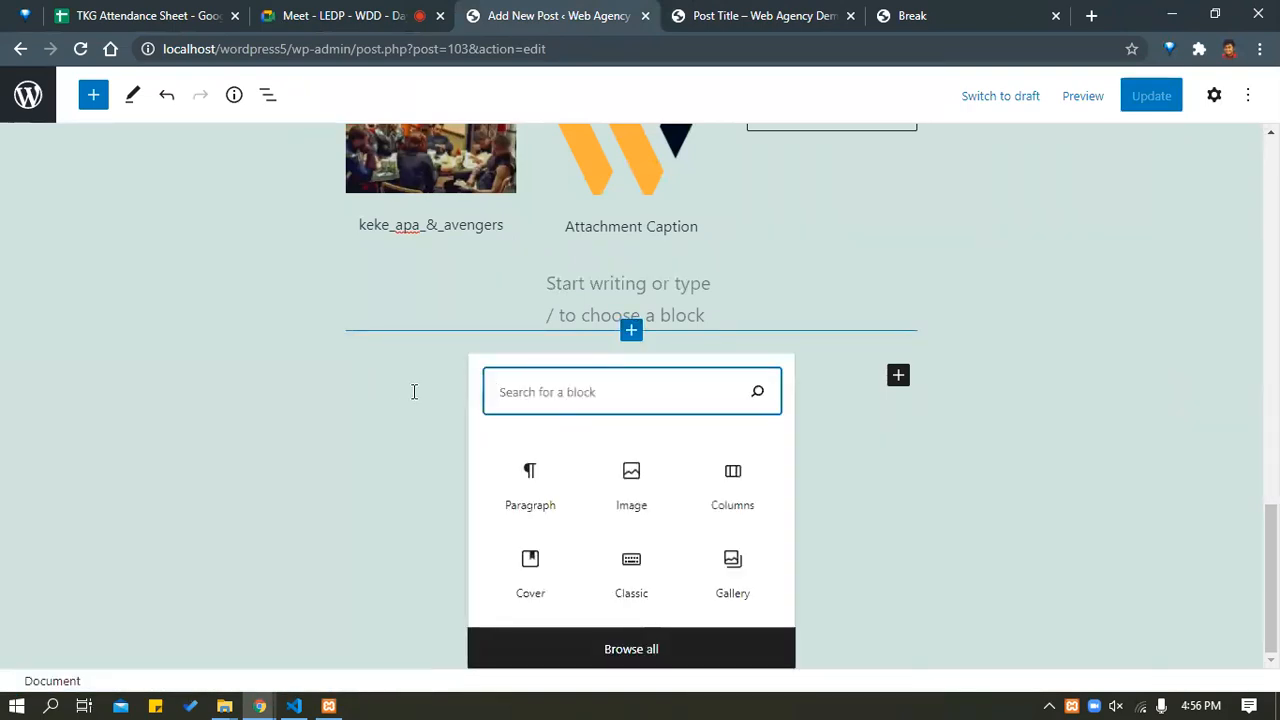
click(95, 97)
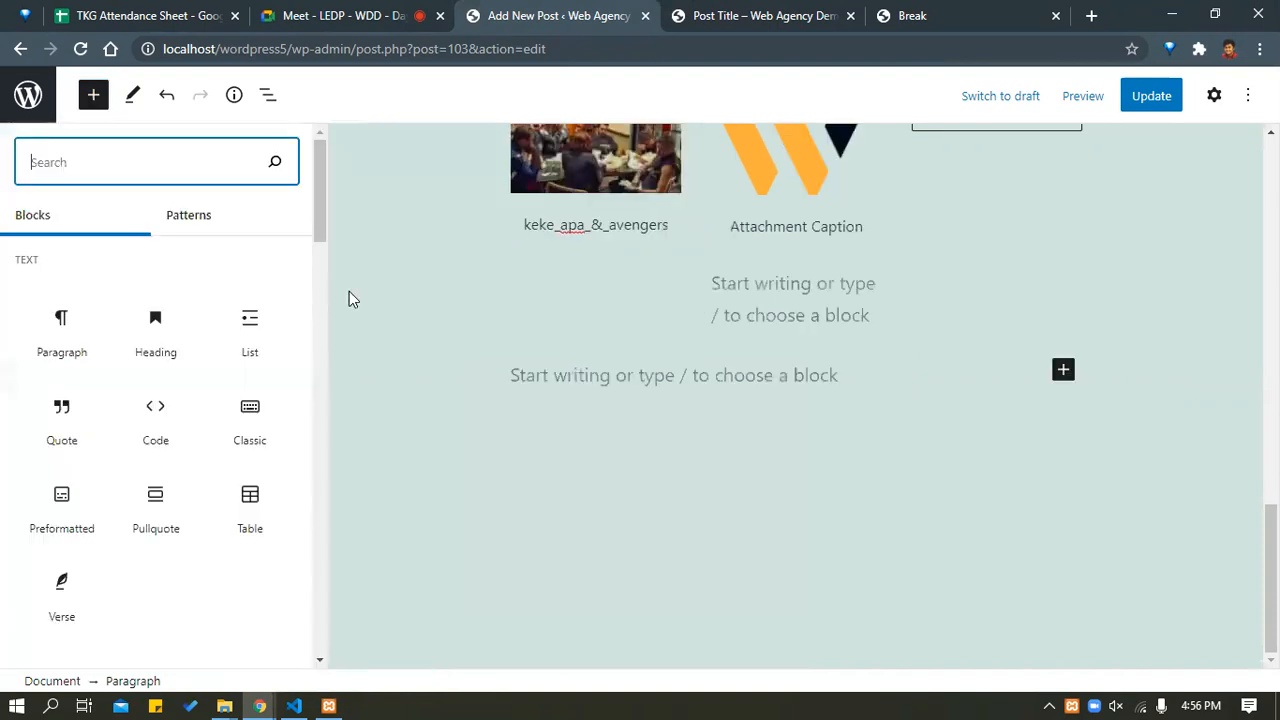
Look through the available text, media and design blocks and insert a Cover block below the image columns.
scroll(107, 433, down, 7)
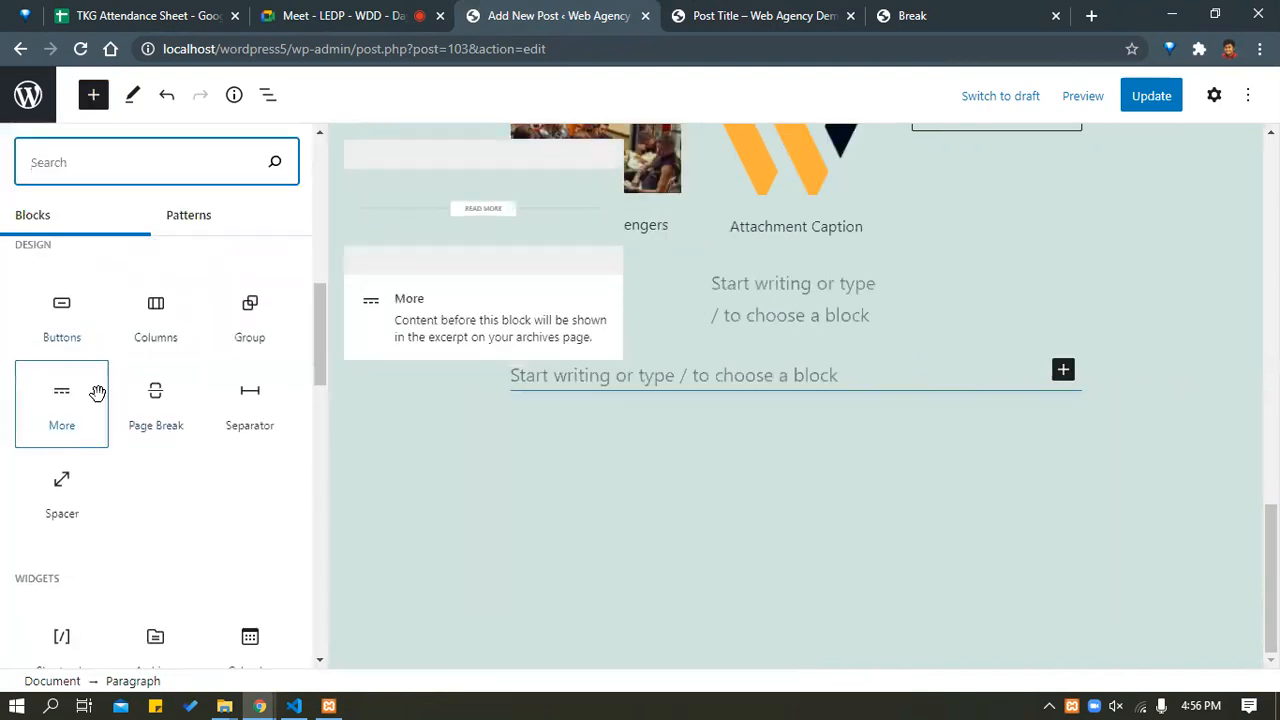
scroll(90, 375, up, 5)
scroll(82, 357, up, 3)
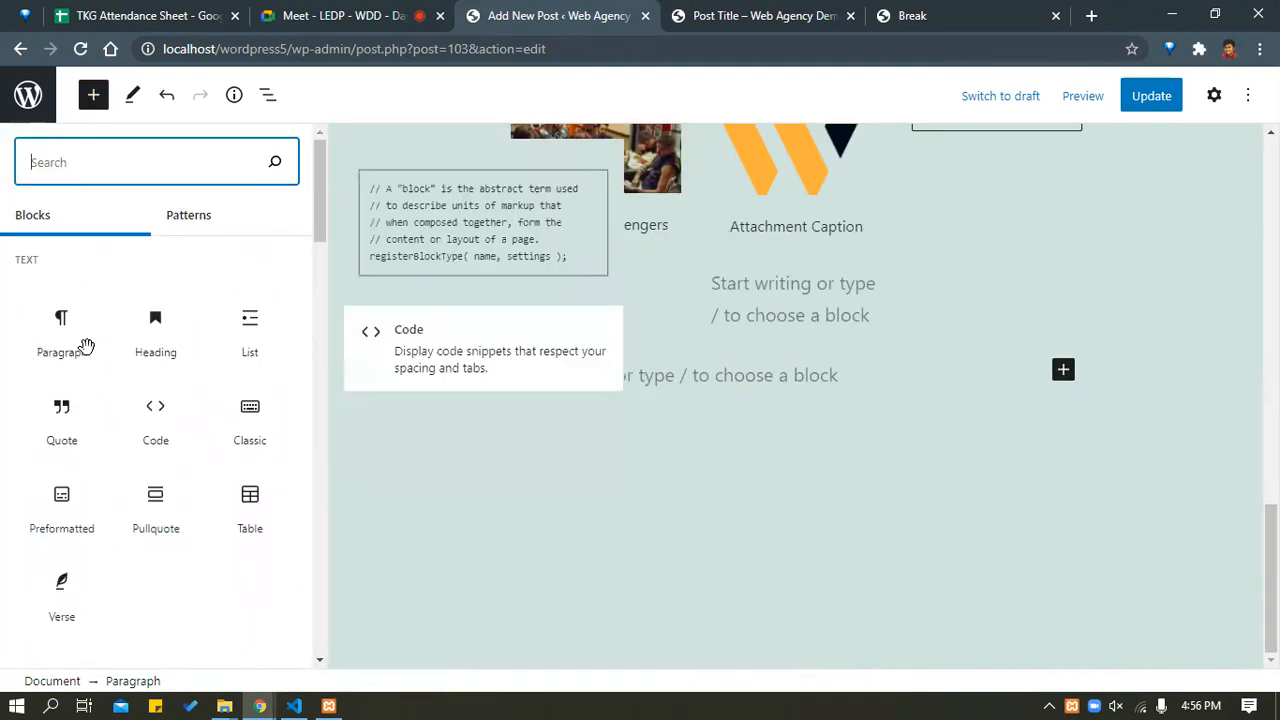
scroll(100, 440, down, 5)
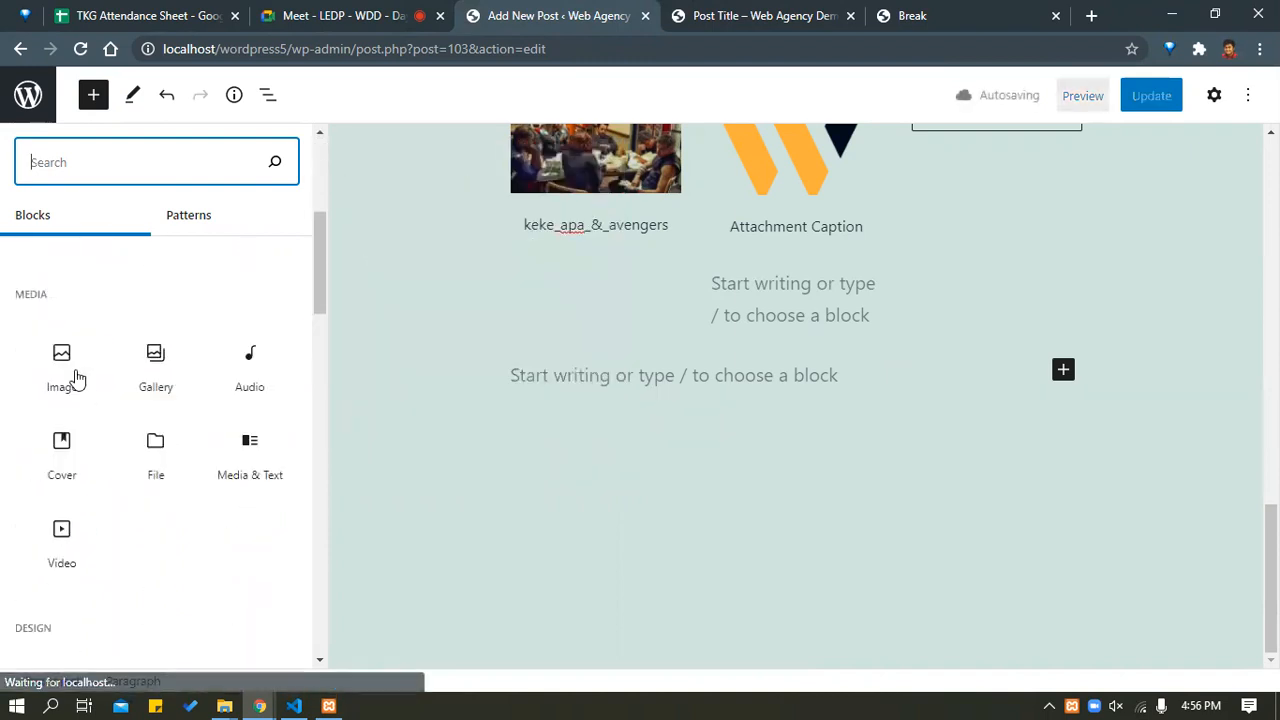
scroll(100, 420, up, 3)
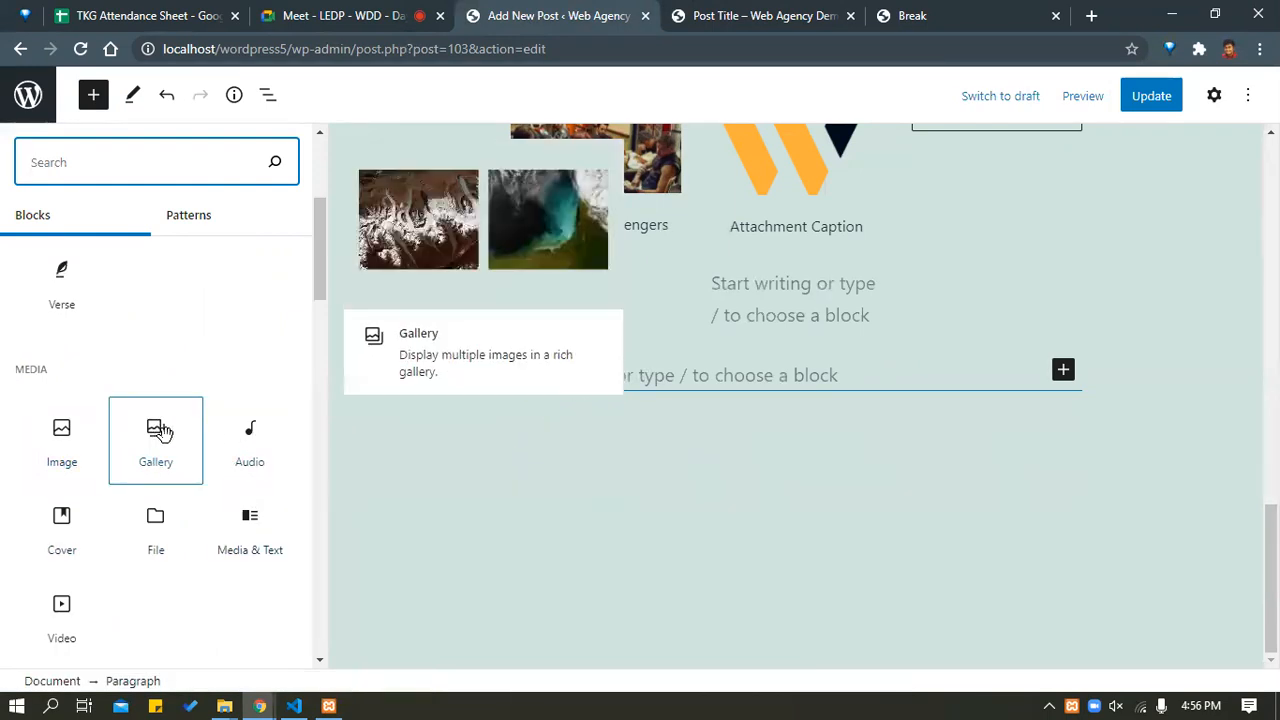
scroll(668, 338, up, 2)
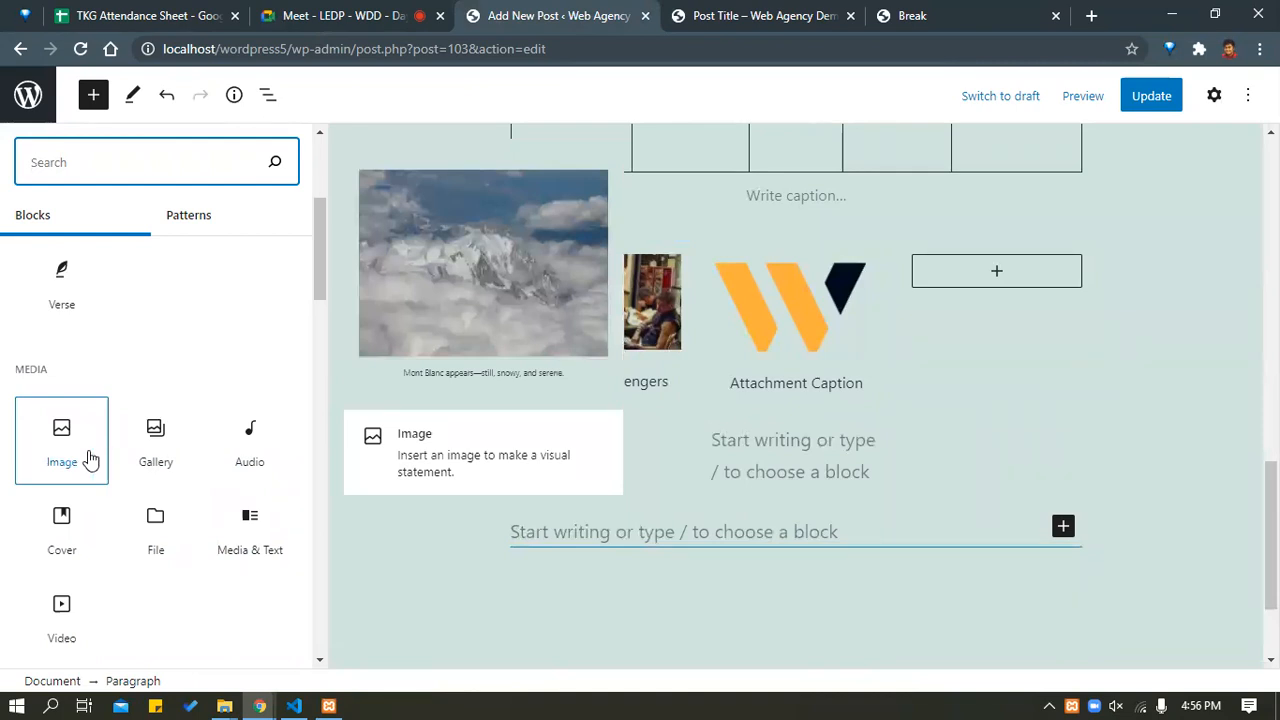
scroll(90, 458, down, 2)
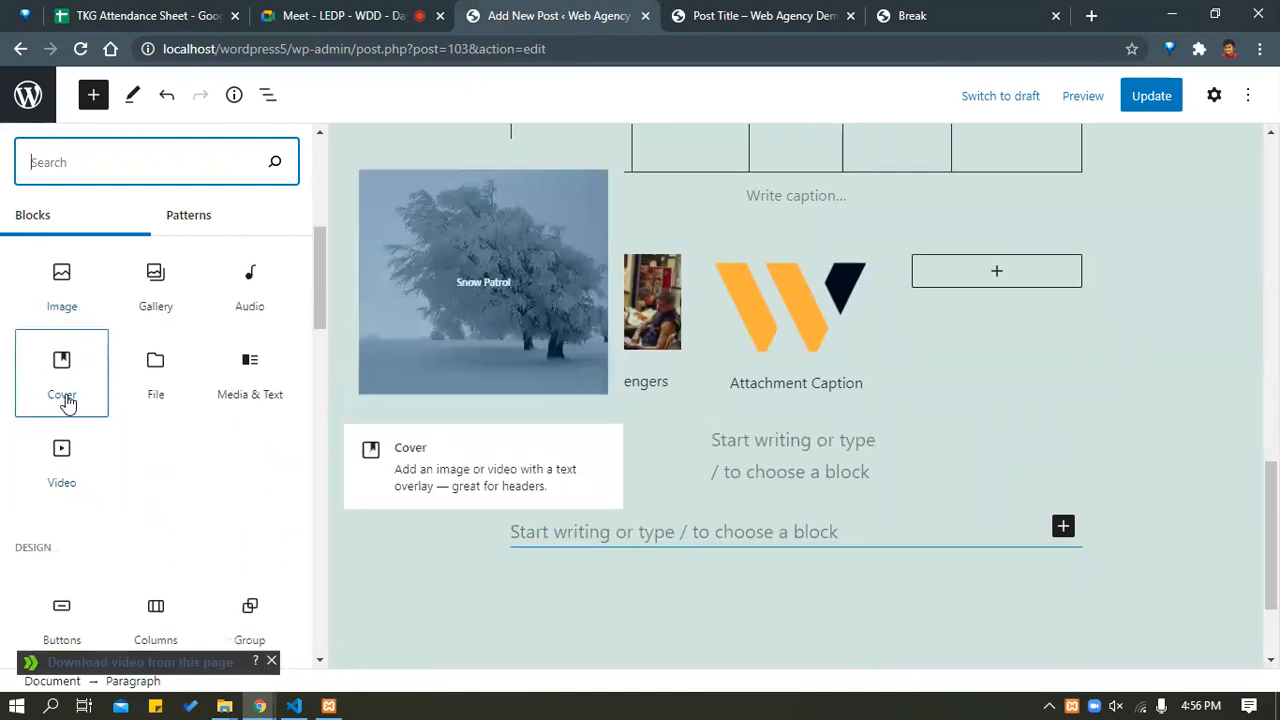
click(63, 398)
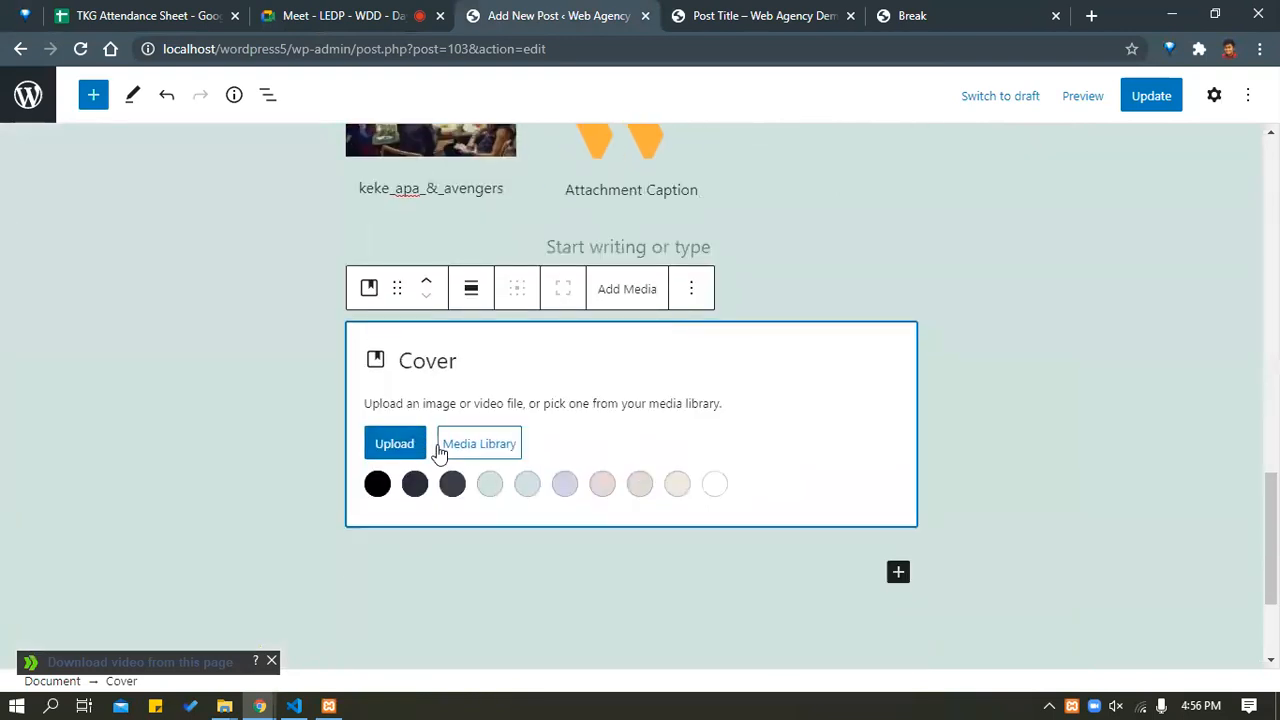
Set keke_apa__avengers.png from the media library as the Cover block's background image.
click(445, 448)
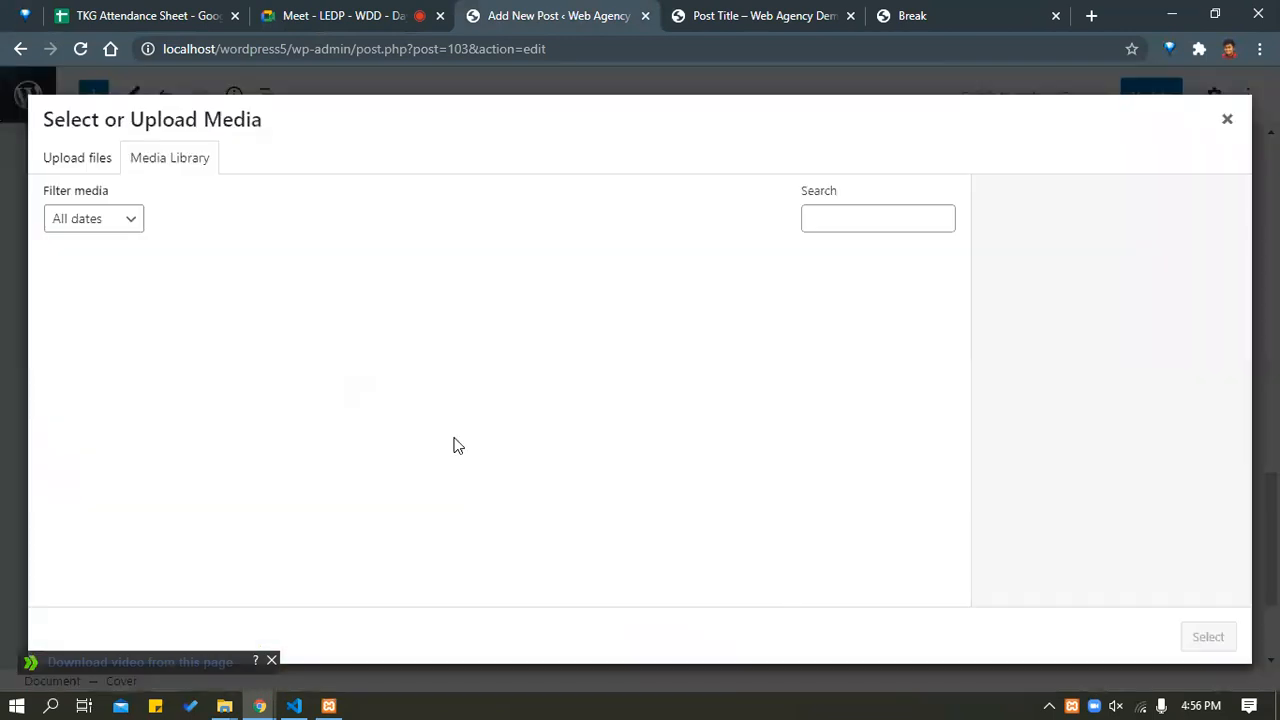
click(377, 320)
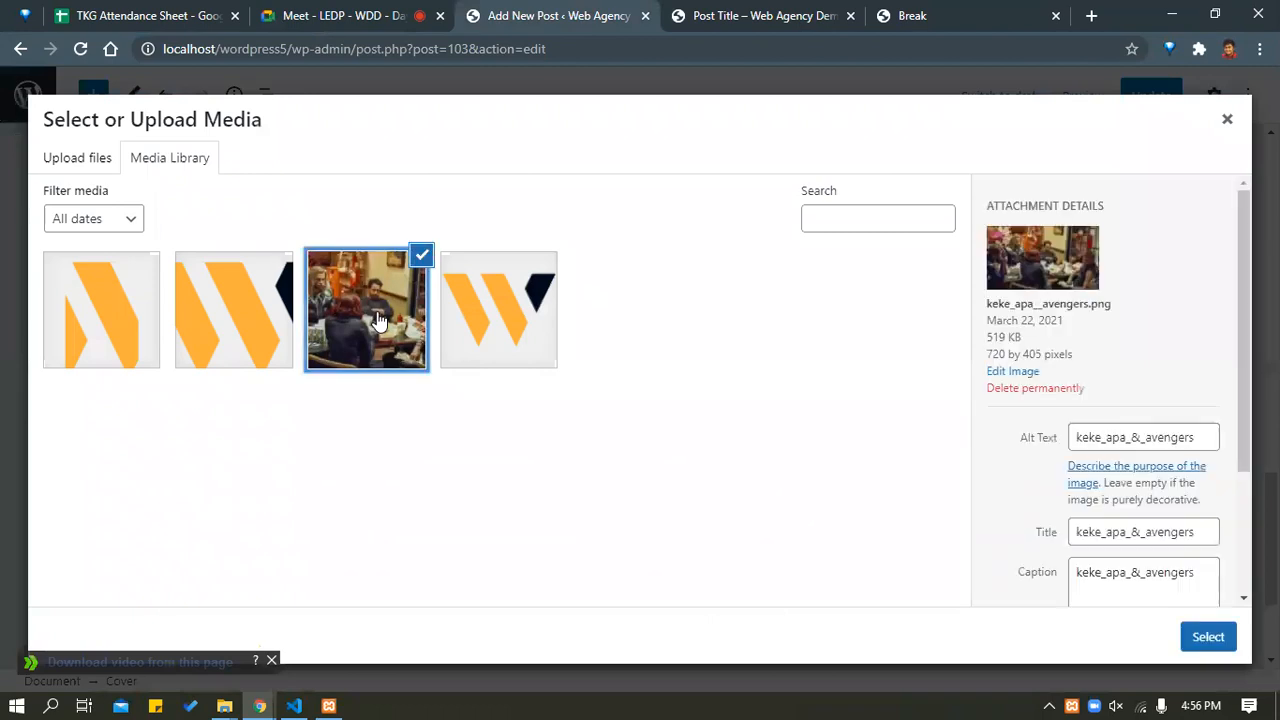
click(1216, 650)
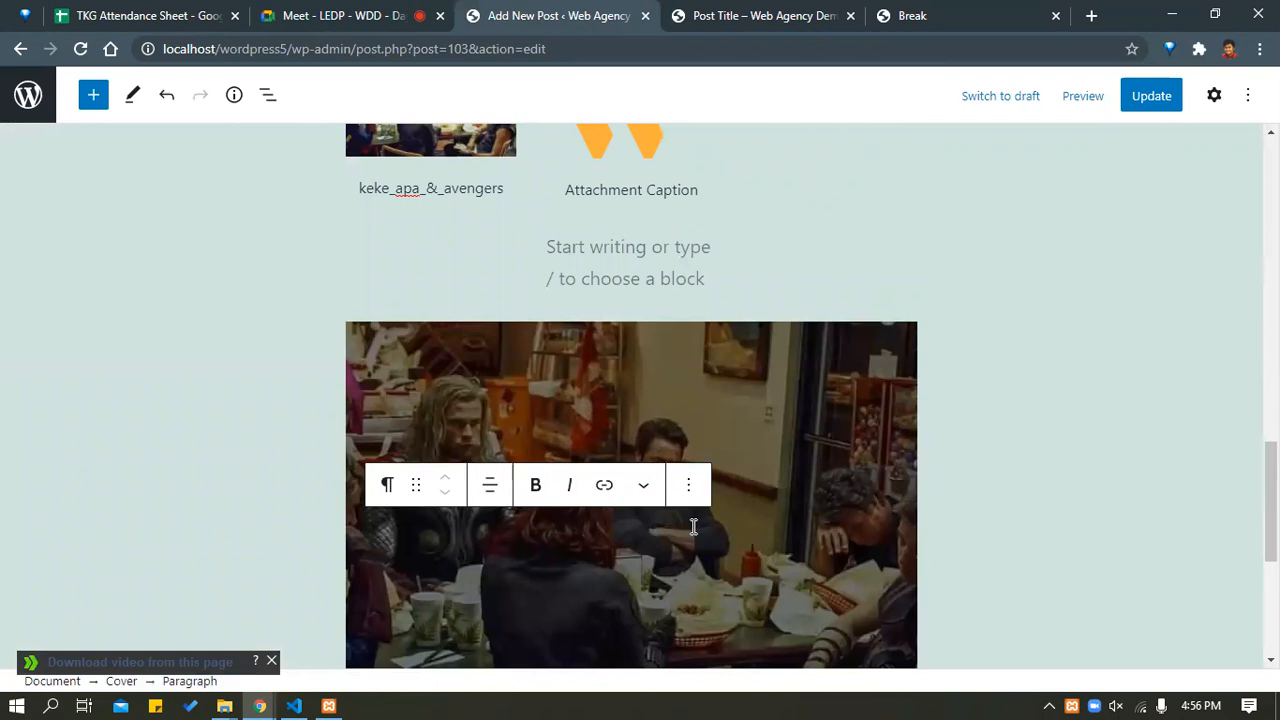
Enter "This is the fate of Avengers" as the Cover block's overlay text and update the post.
text(This is the fate )
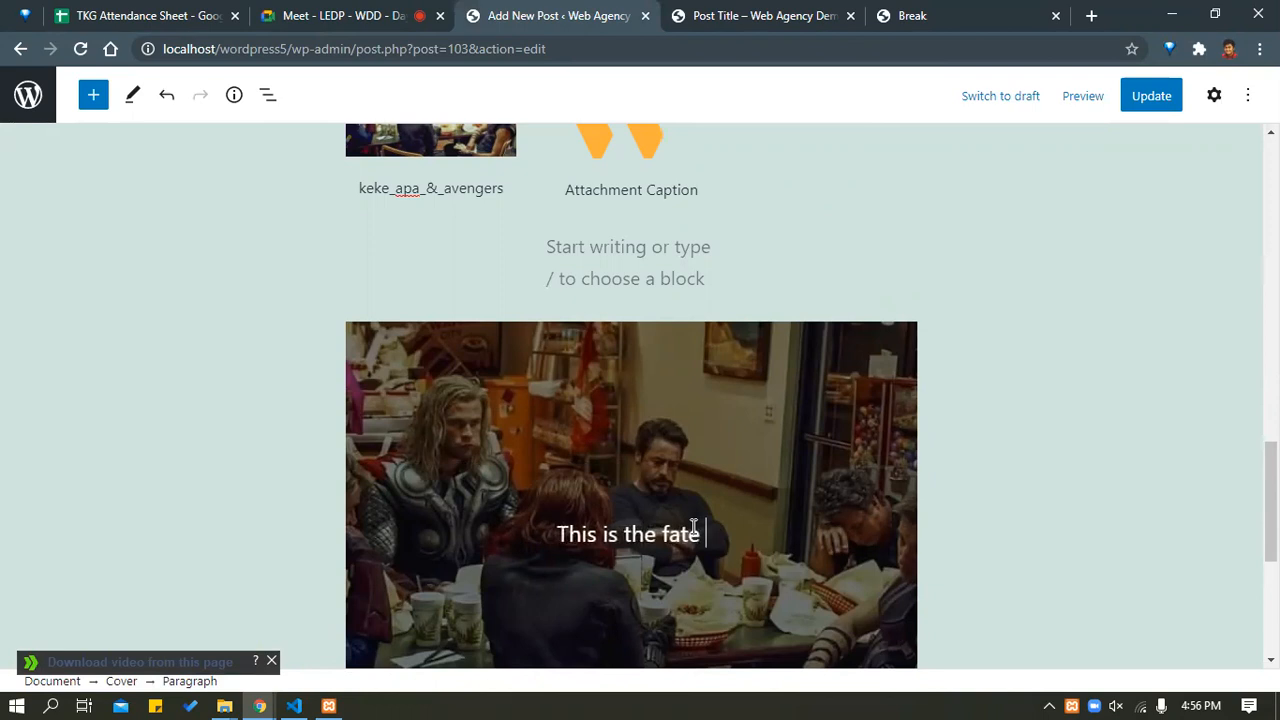
text(of )
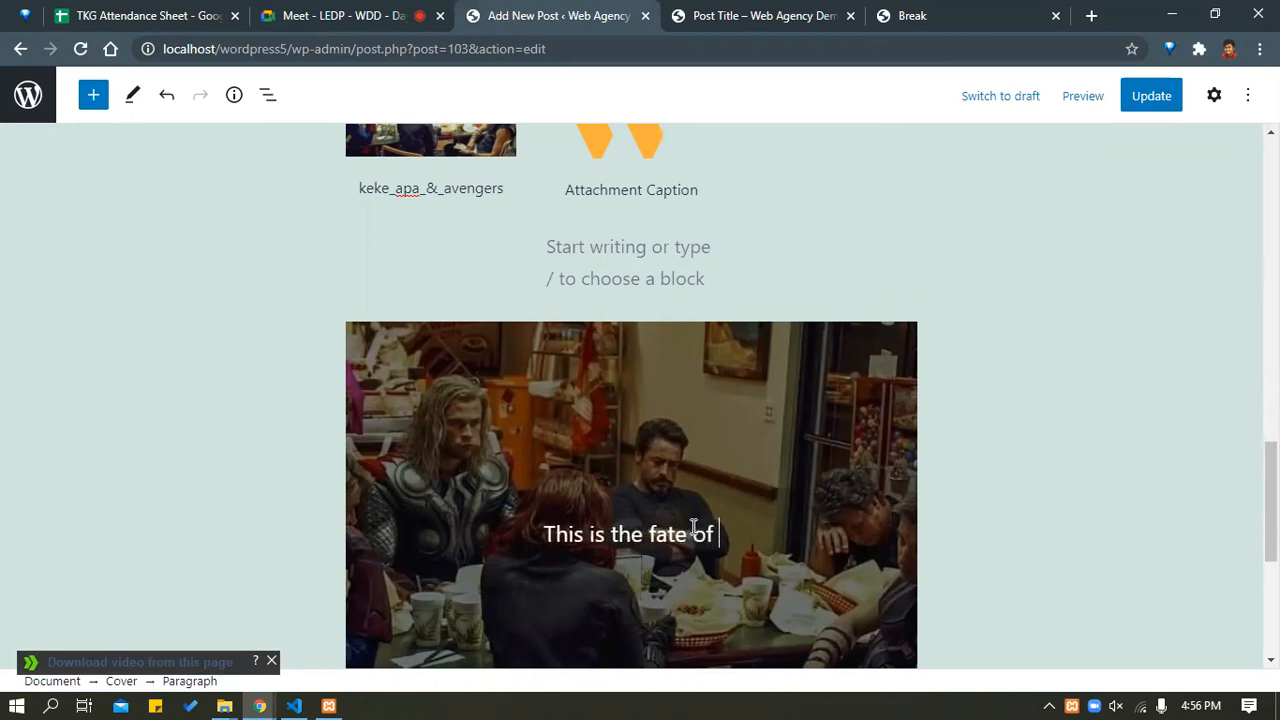
text(Avengers)
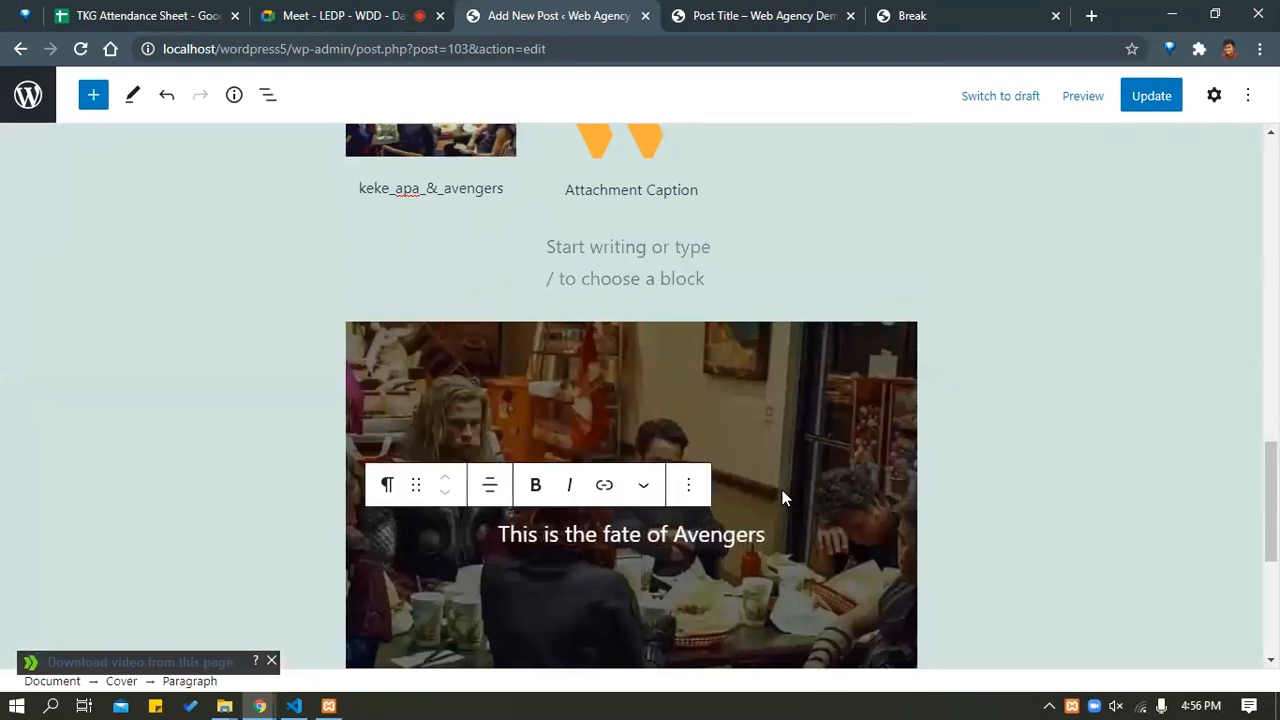
scroll(784, 496, down, 3)
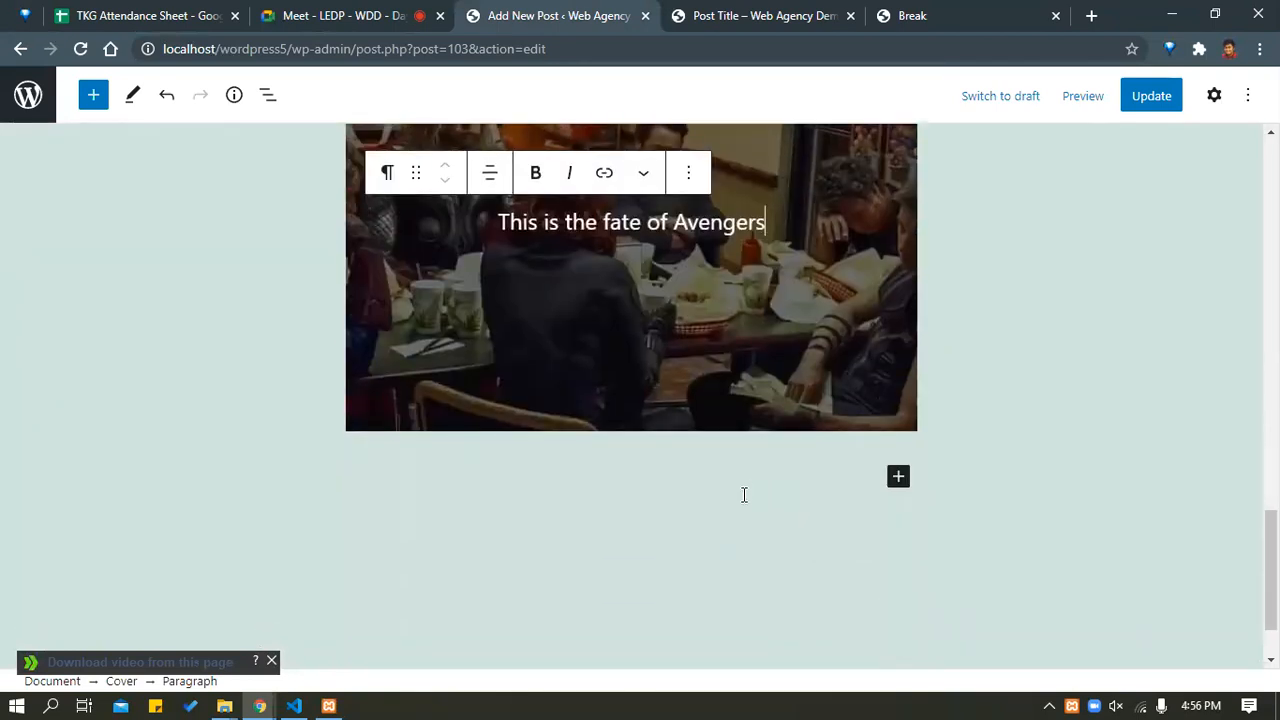
scroll(770, 487, up, 2)
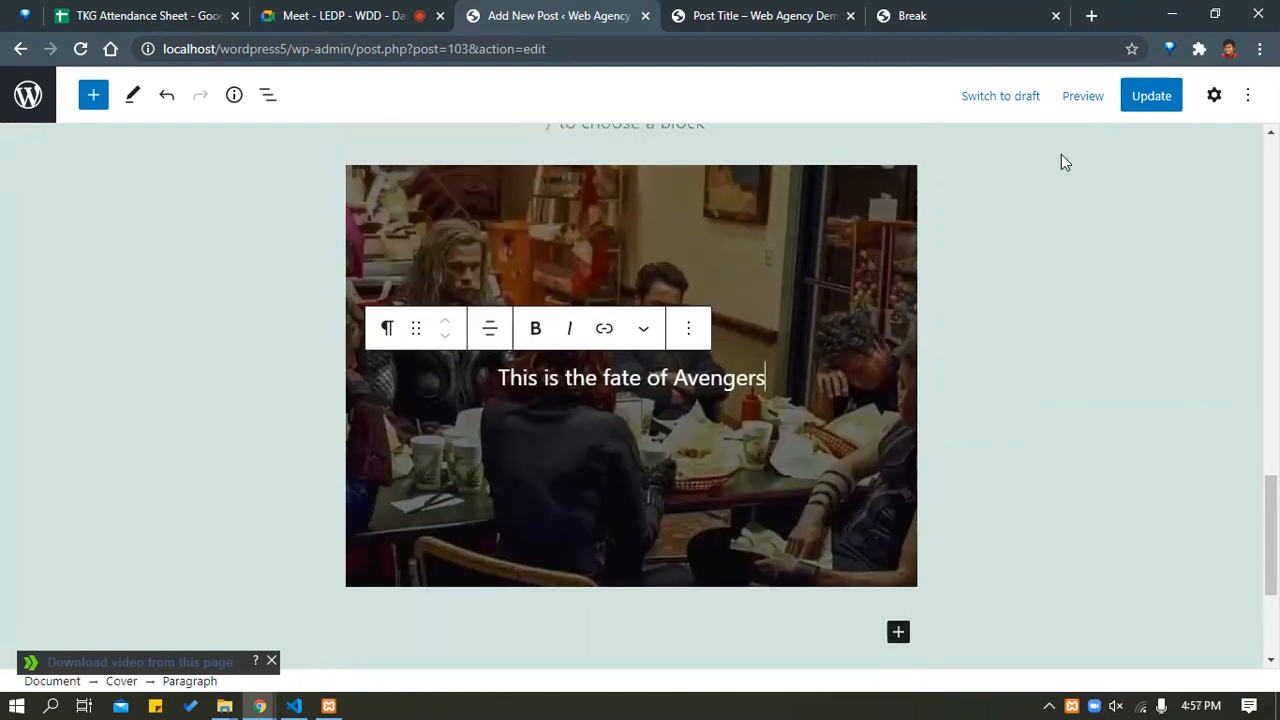
click(1140, 95)
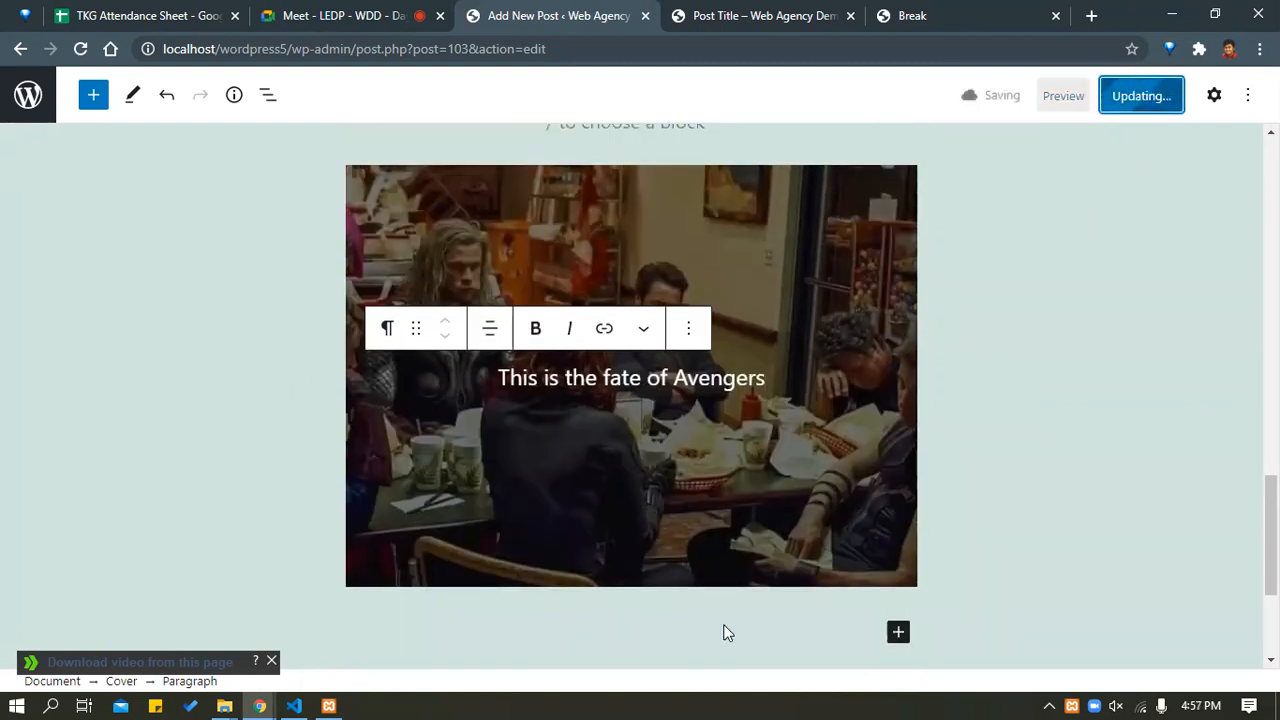
Switch to the incognito window, reload the published post and examine the cover image with its overlay text.
mouse_move(265, 702)
click(328, 545)
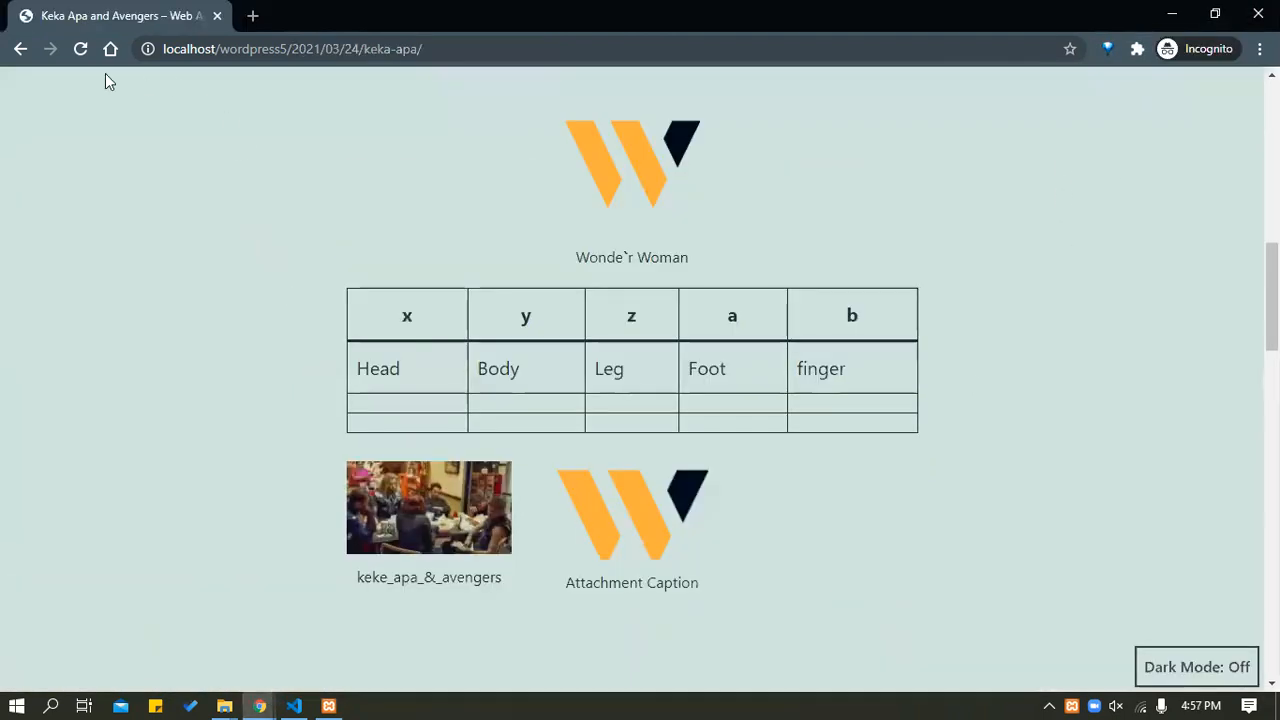
click(81, 55)
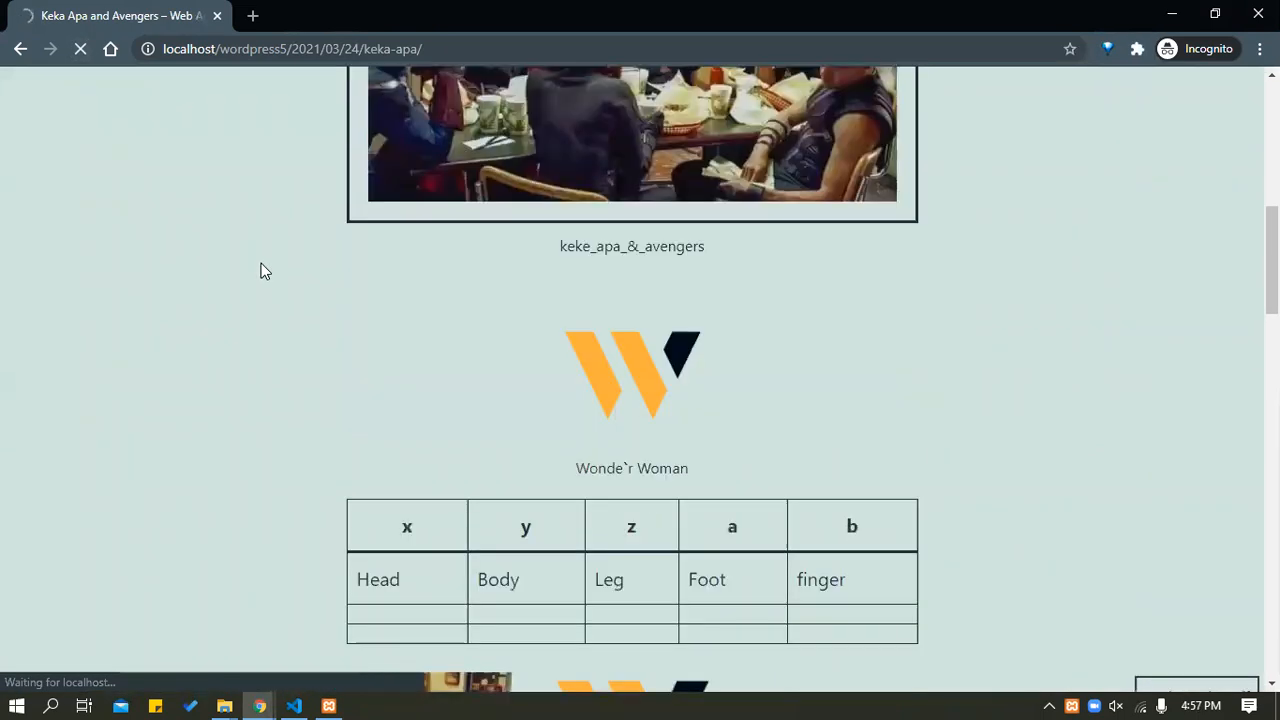
scroll(264, 280, down, 3)
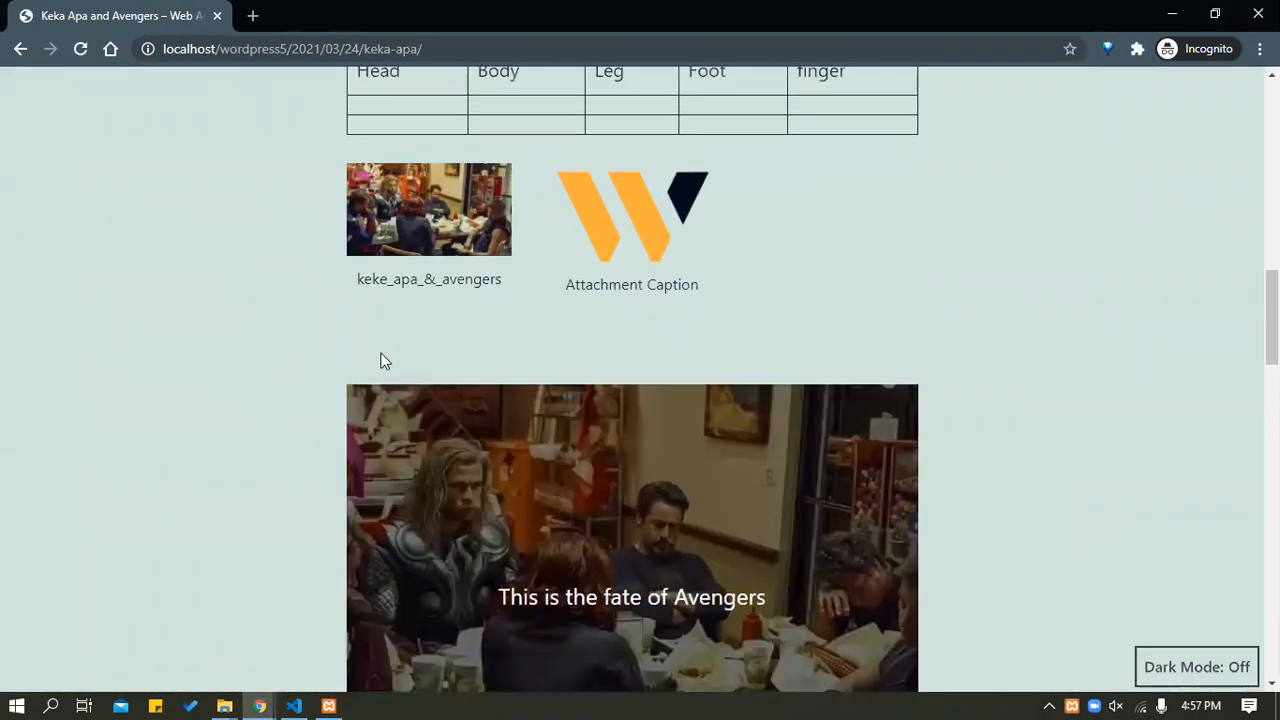
scroll(763, 514, down, 2)
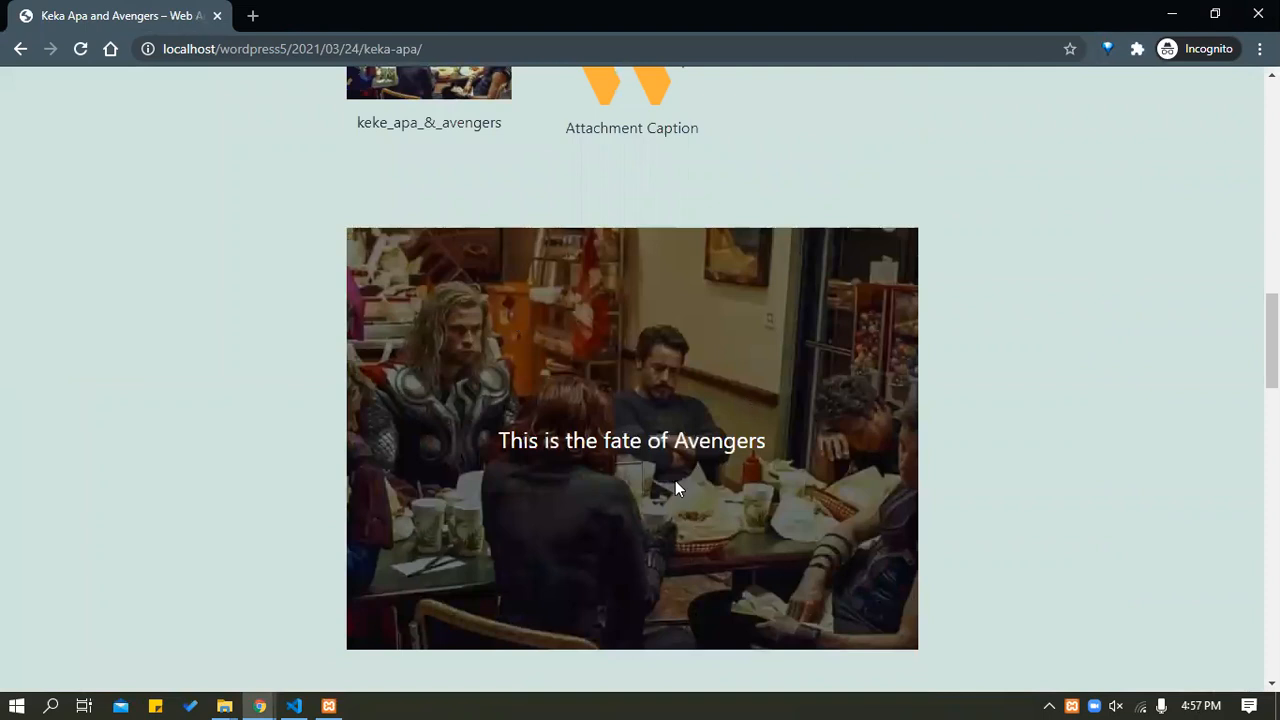
scroll(634, 396, down, 3)
scroll(580, 248, up, 3)
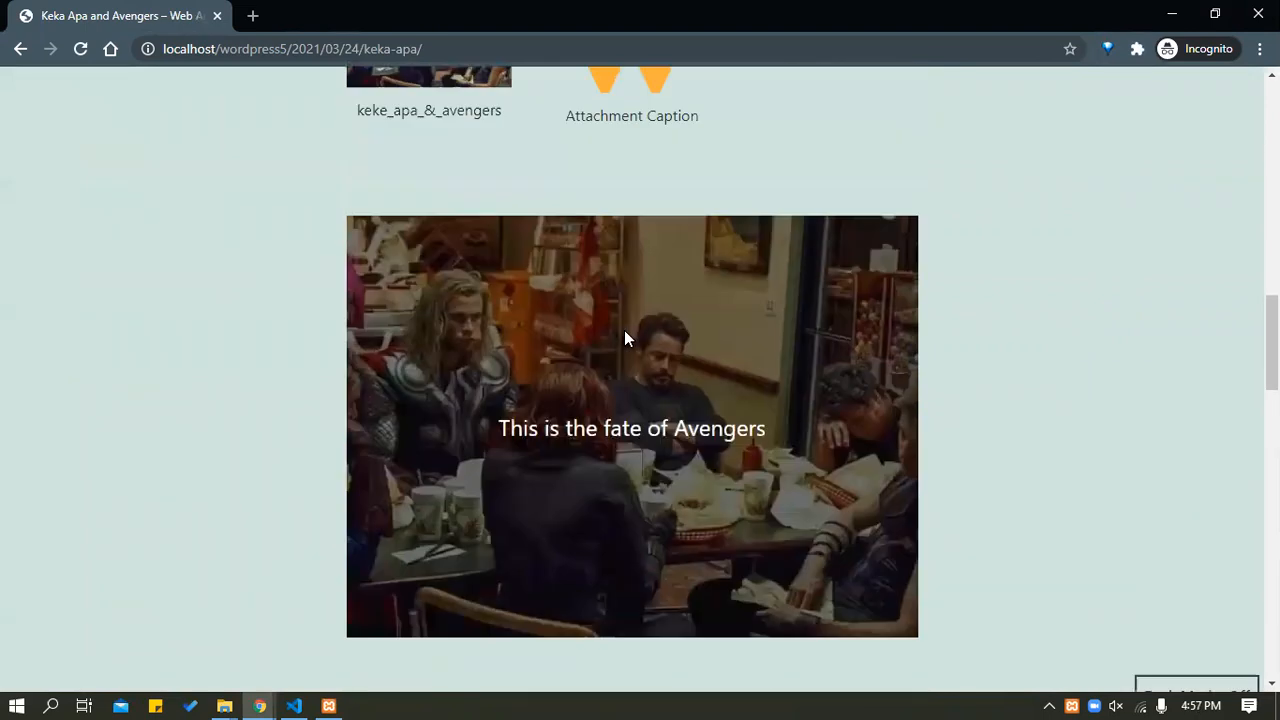
click(639, 438)
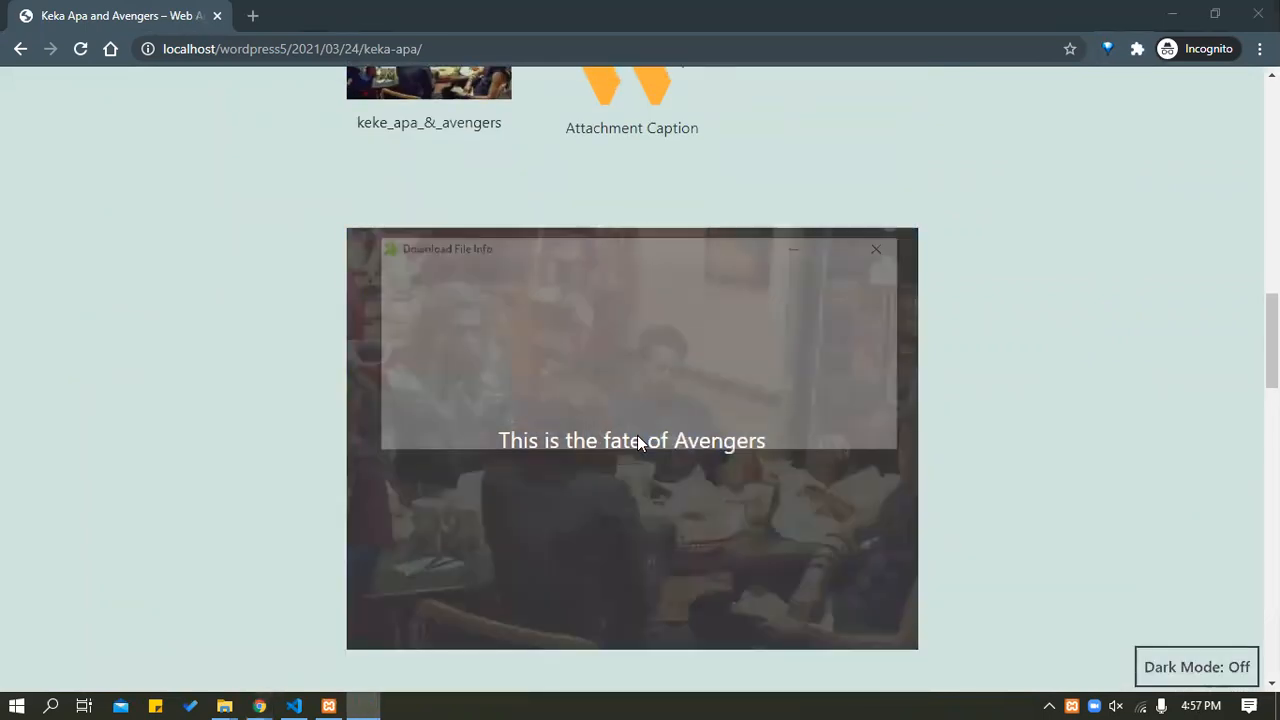
click(752, 438)
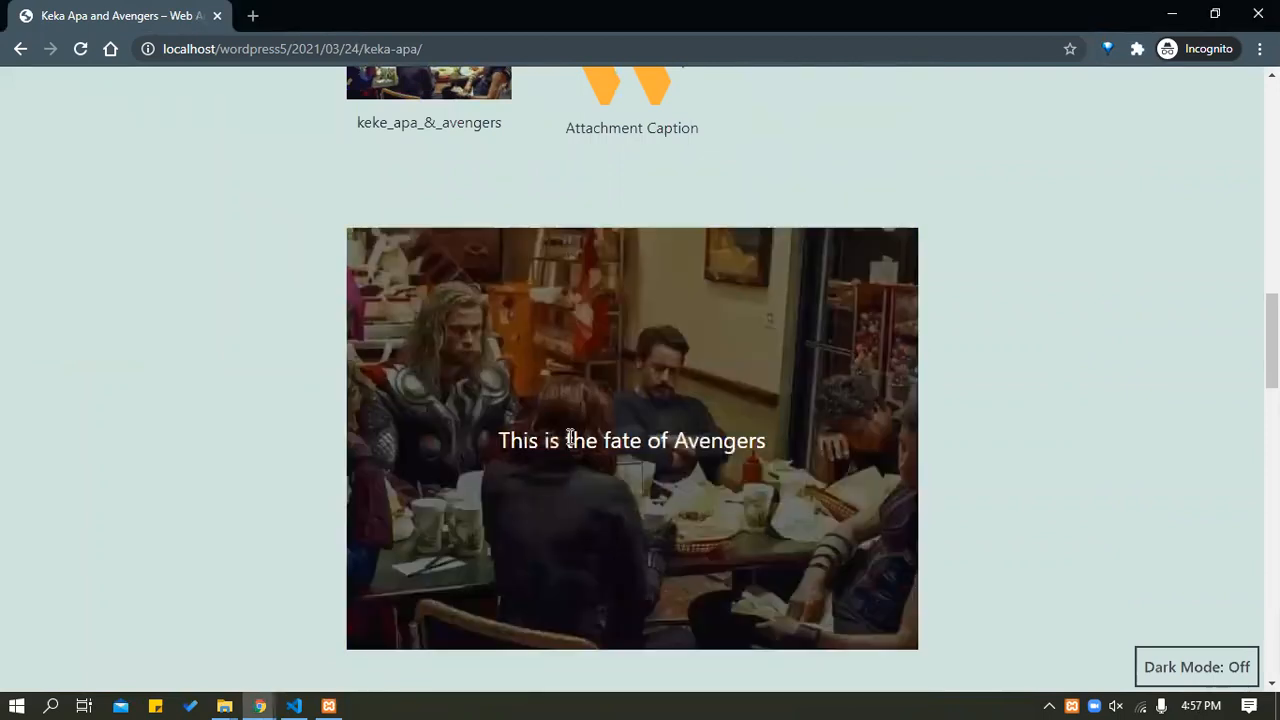
Return to the post editor and set the cover text's font size to Extra large in its block settings.
mouse_move(260, 706)
click(157, 628)
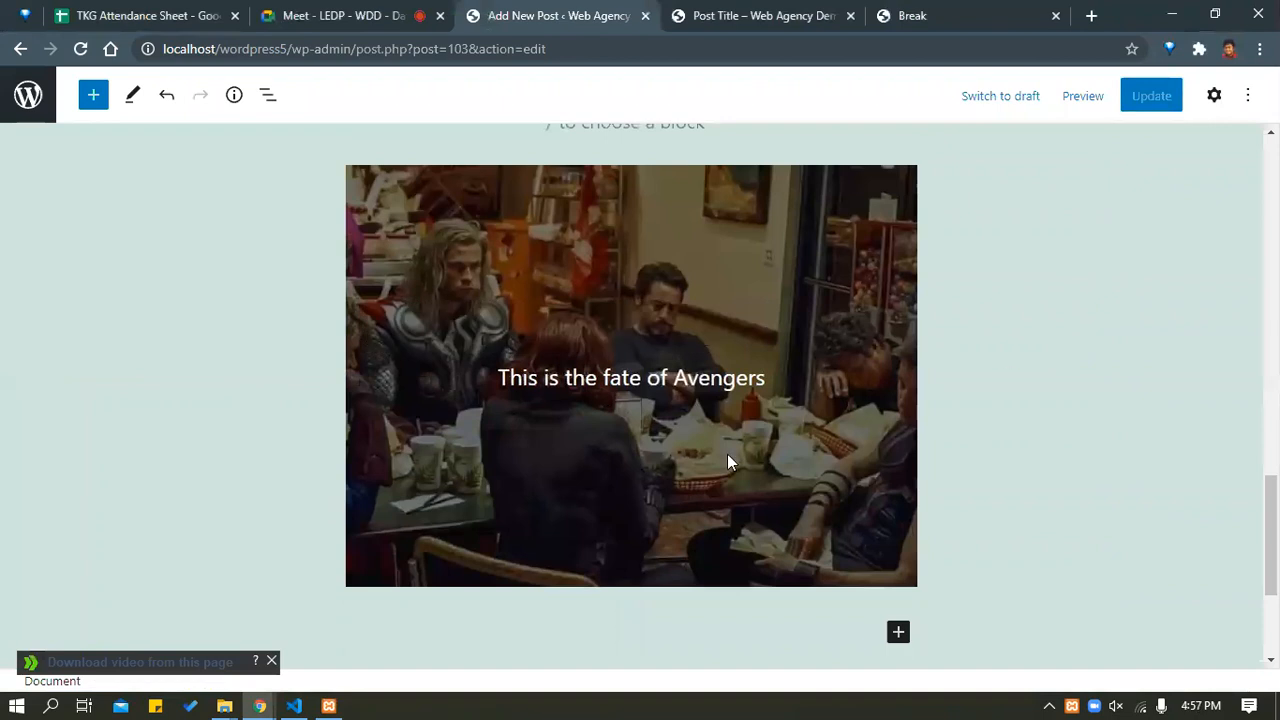
click(632, 377)
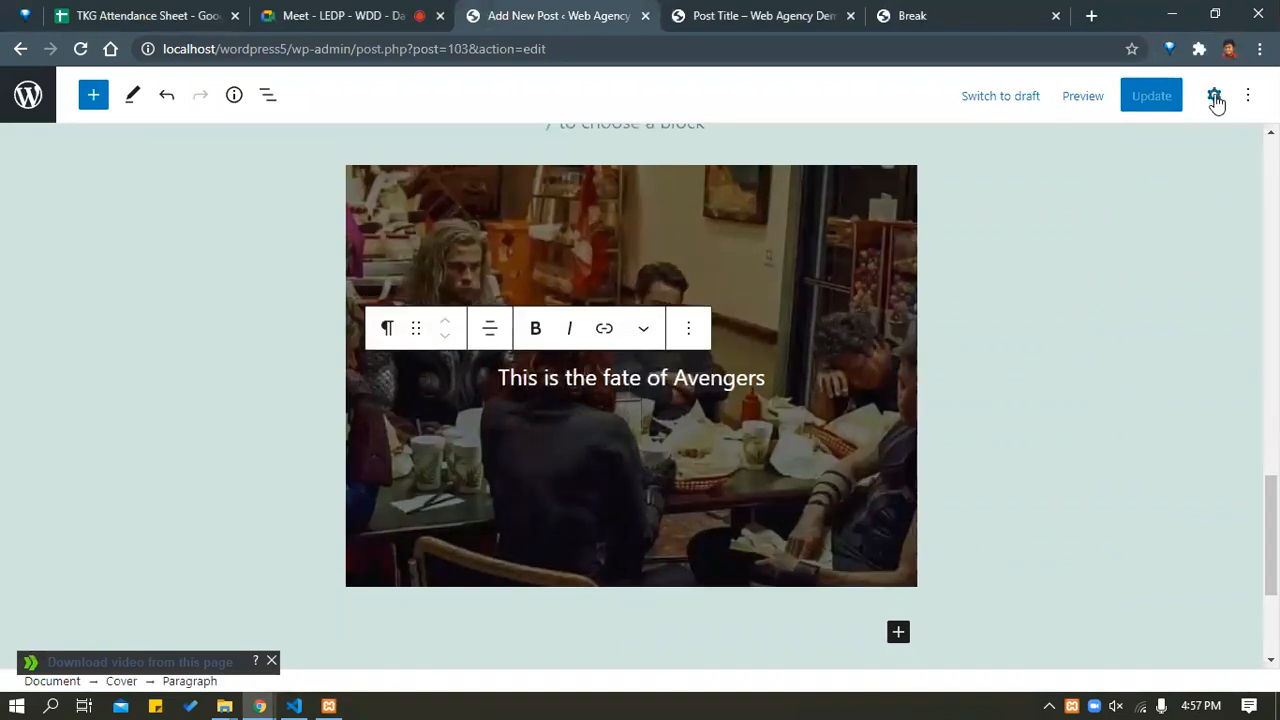
click(1214, 96)
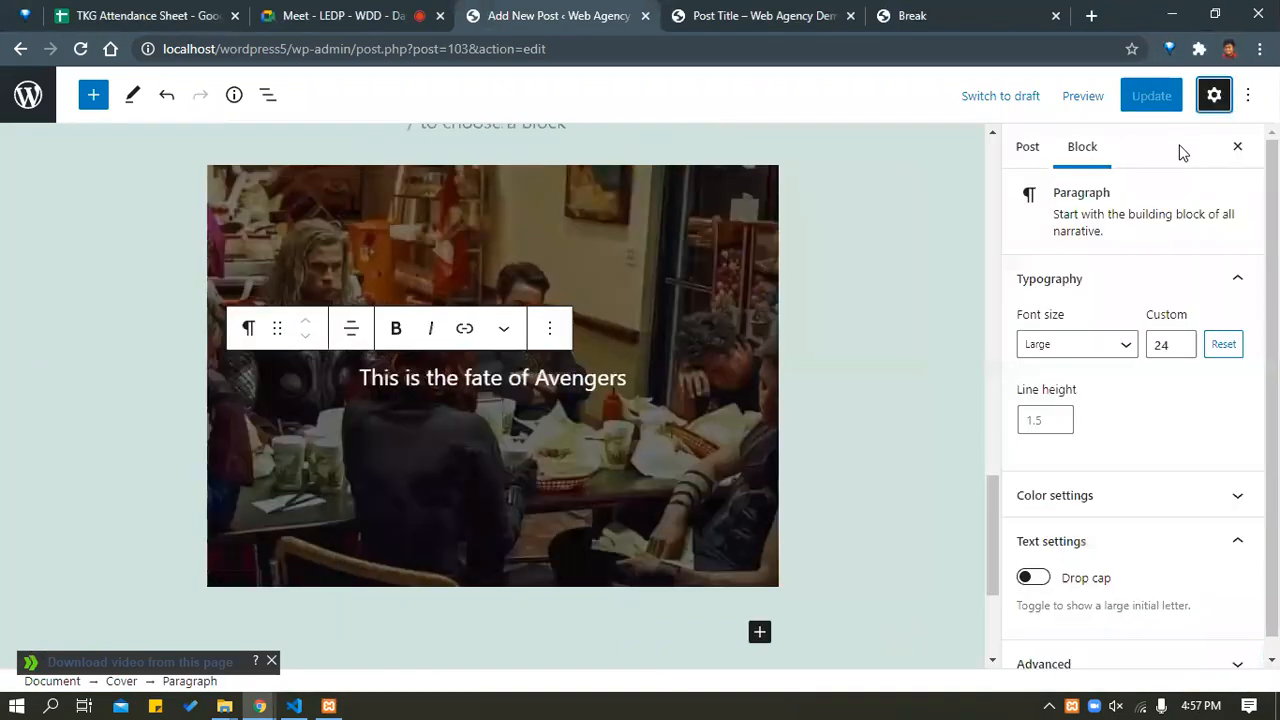
click(1133, 346)
click(1057, 549)
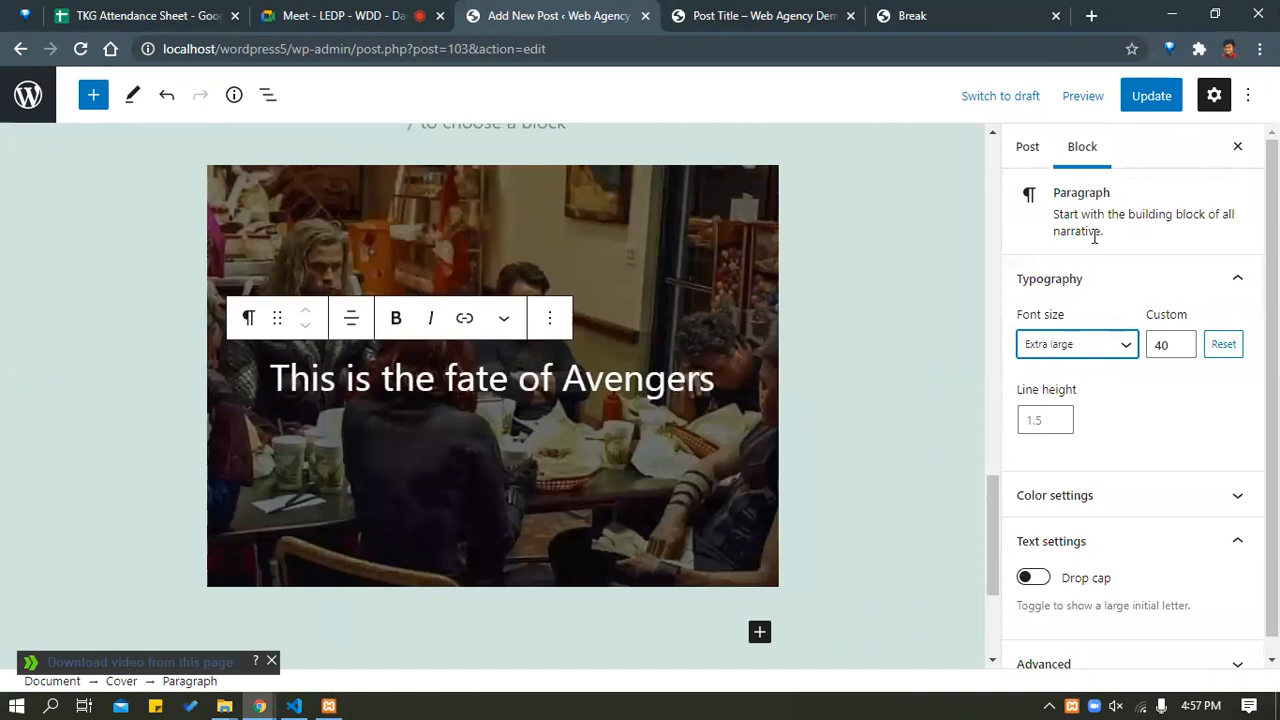
Examine the cover text's drop cap option and its advanced HTML anchor and additional CSS class settings.
click(1035, 559)
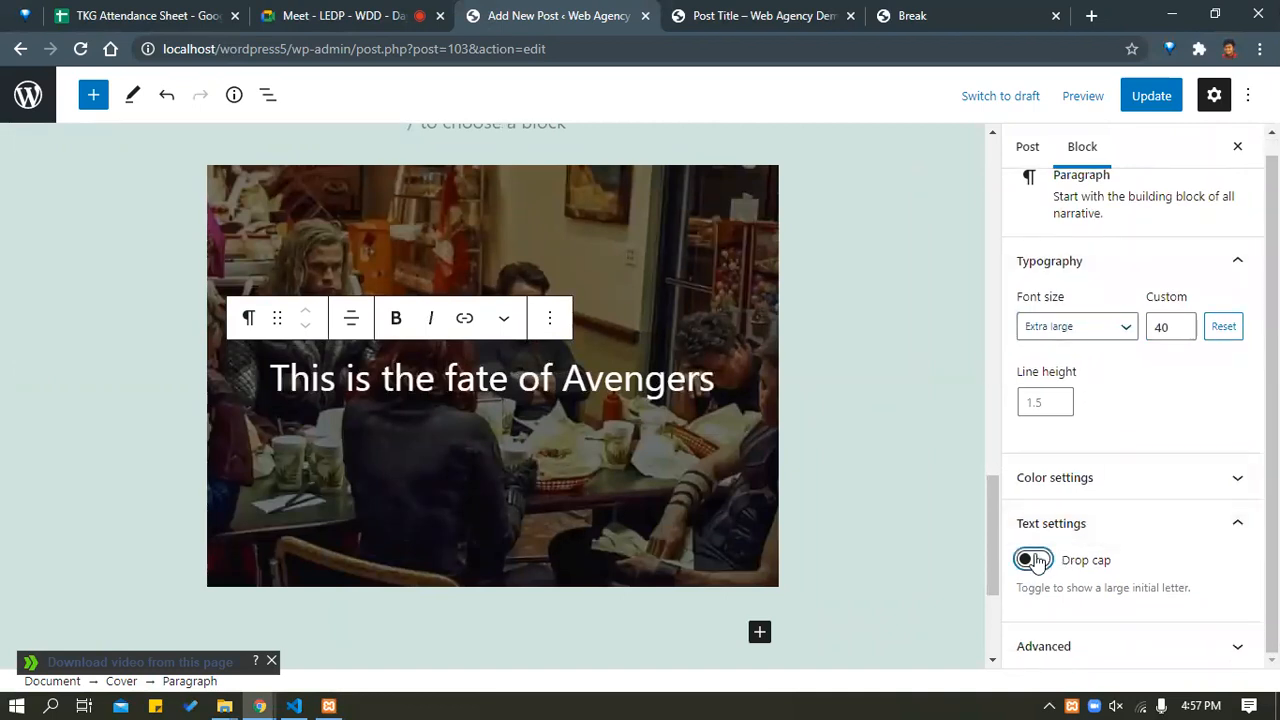
click(1134, 648)
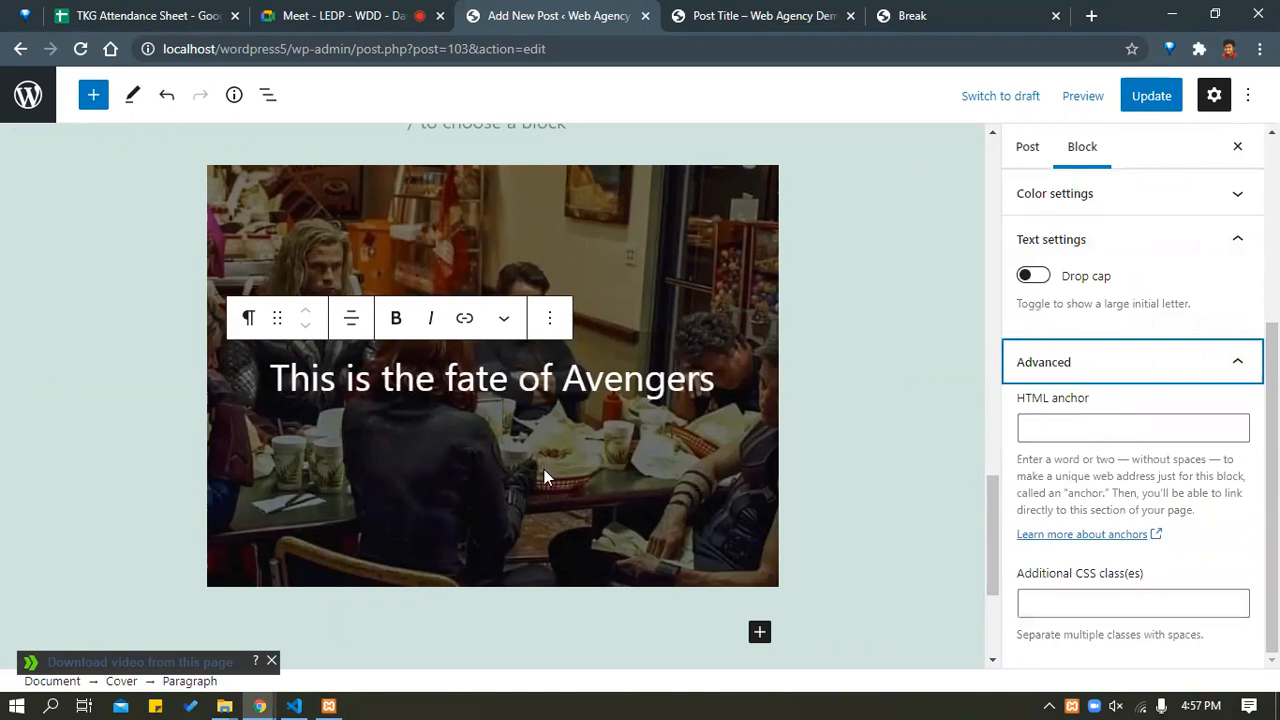
scroll(1110, 380, up, 3)
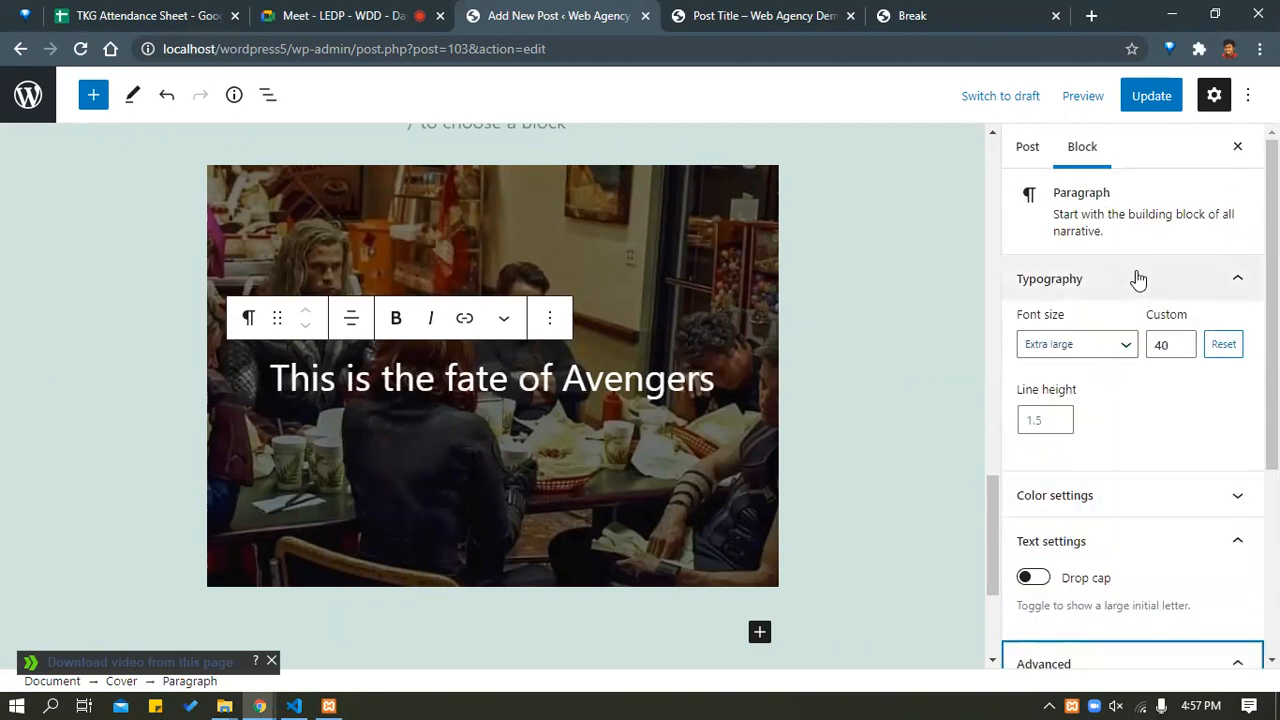
scroll(1138, 300, down, 3)
click(1079, 598)
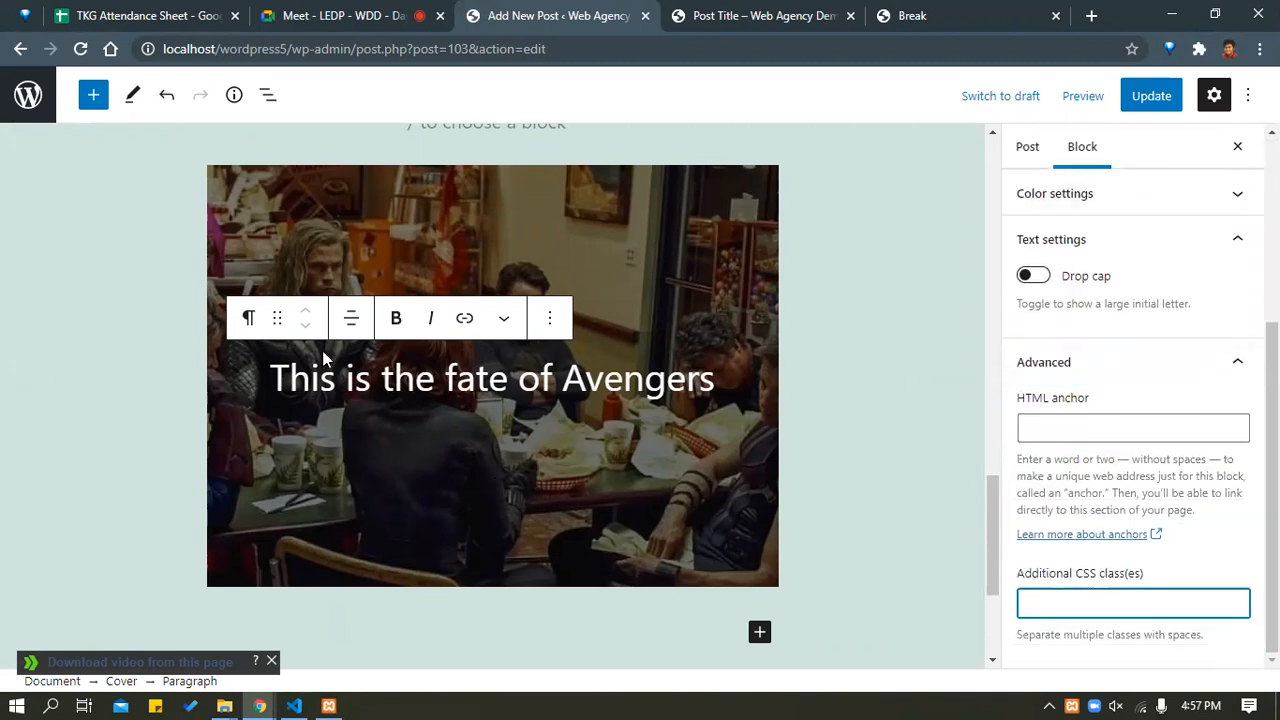
Select the Cover block and move its image focal point to about 4% left and 51% top.
click(1028, 148)
scroll(1087, 201, down, 1)
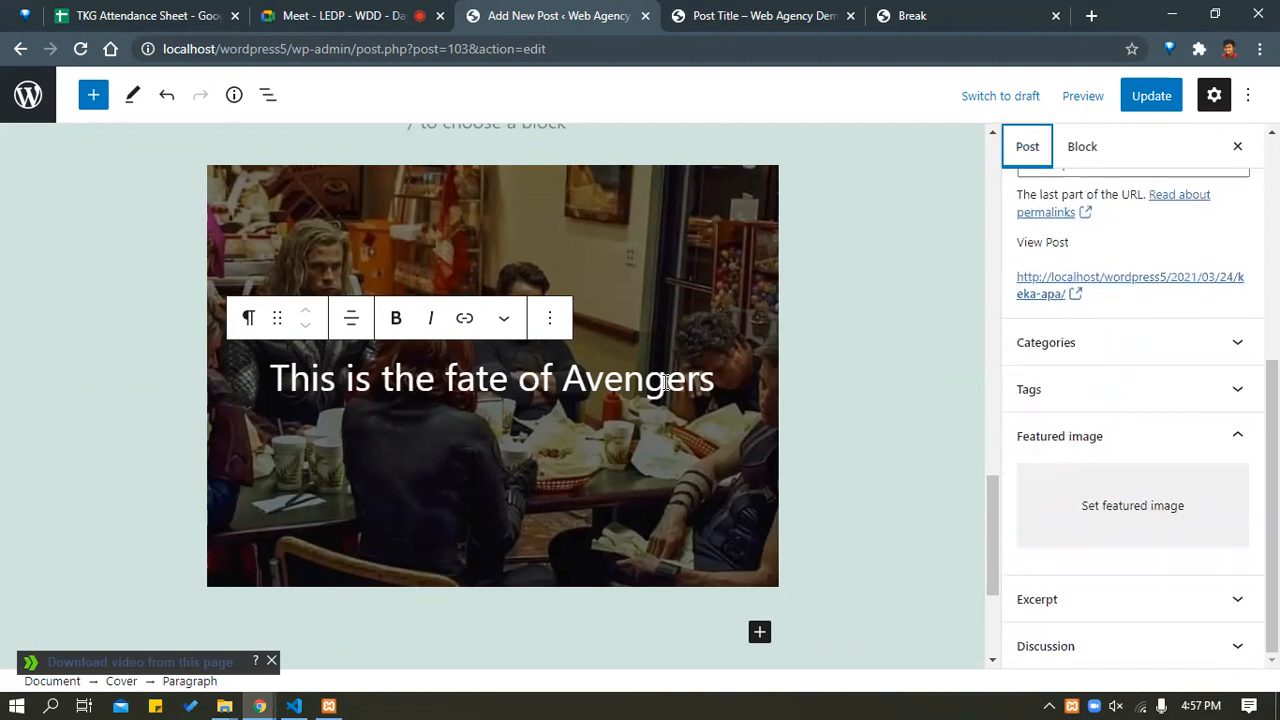
click(638, 477)
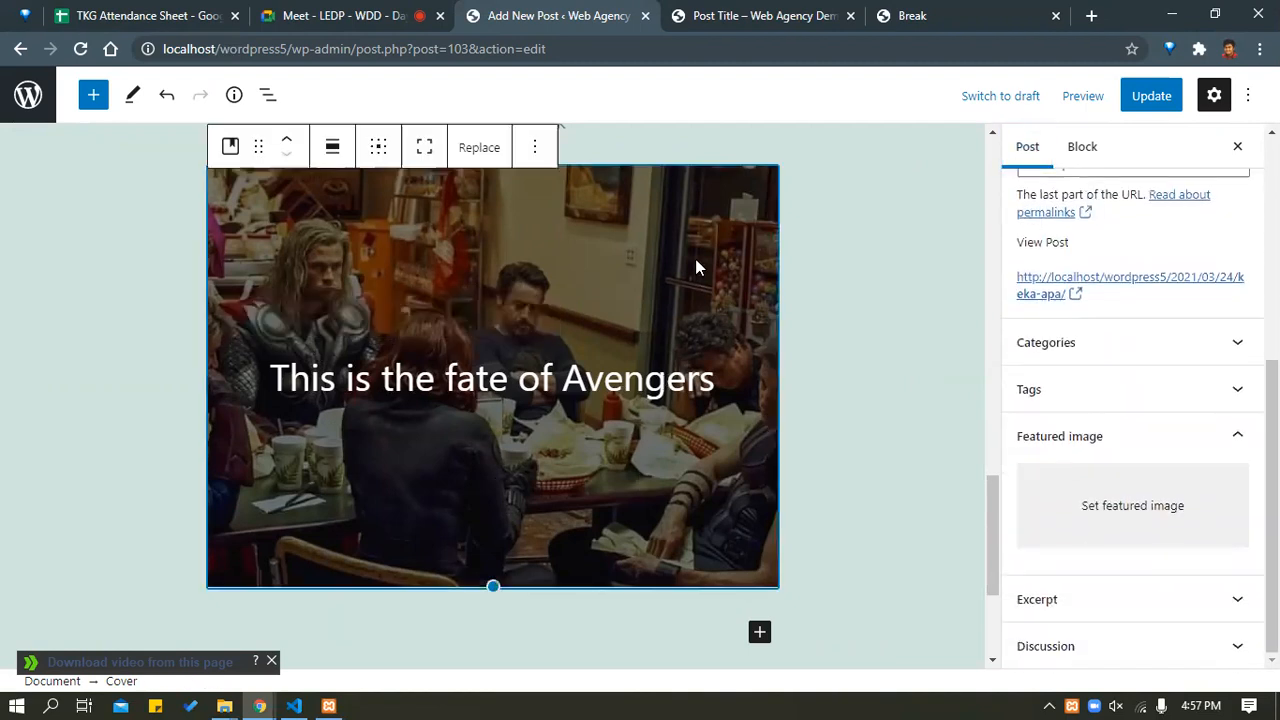
click(1083, 148)
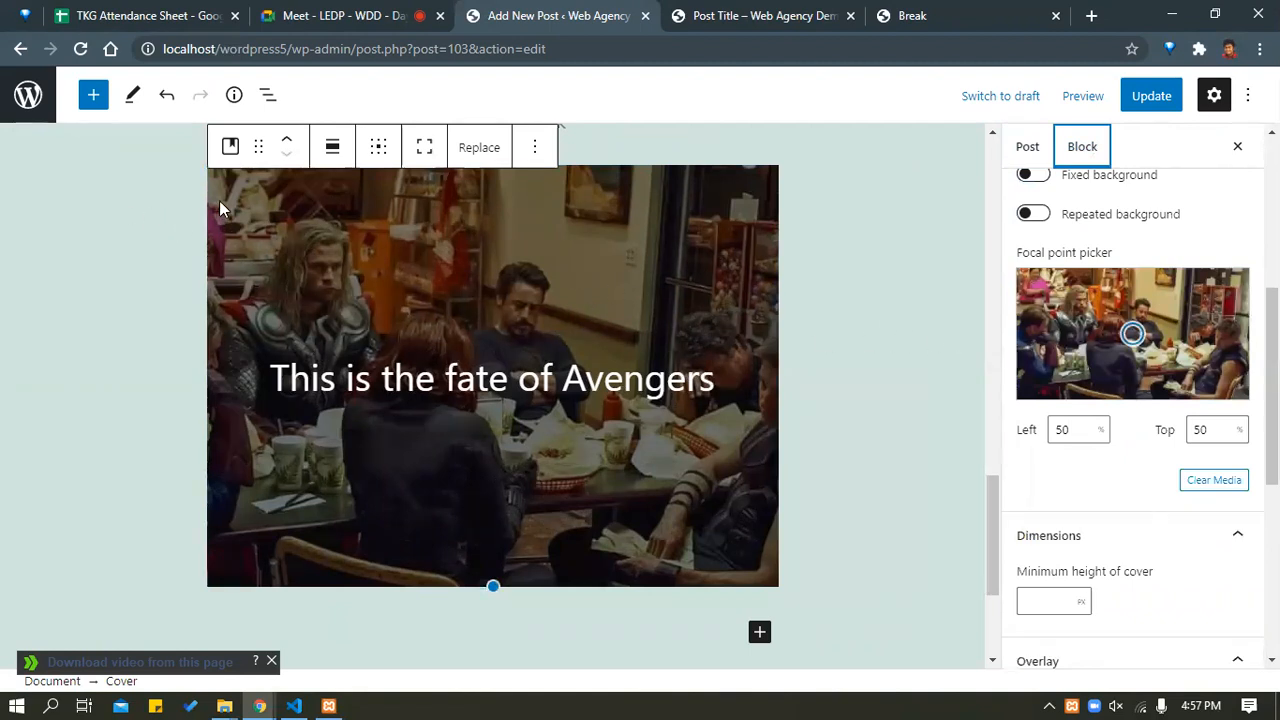
drag(1130, 340, 995, 340)
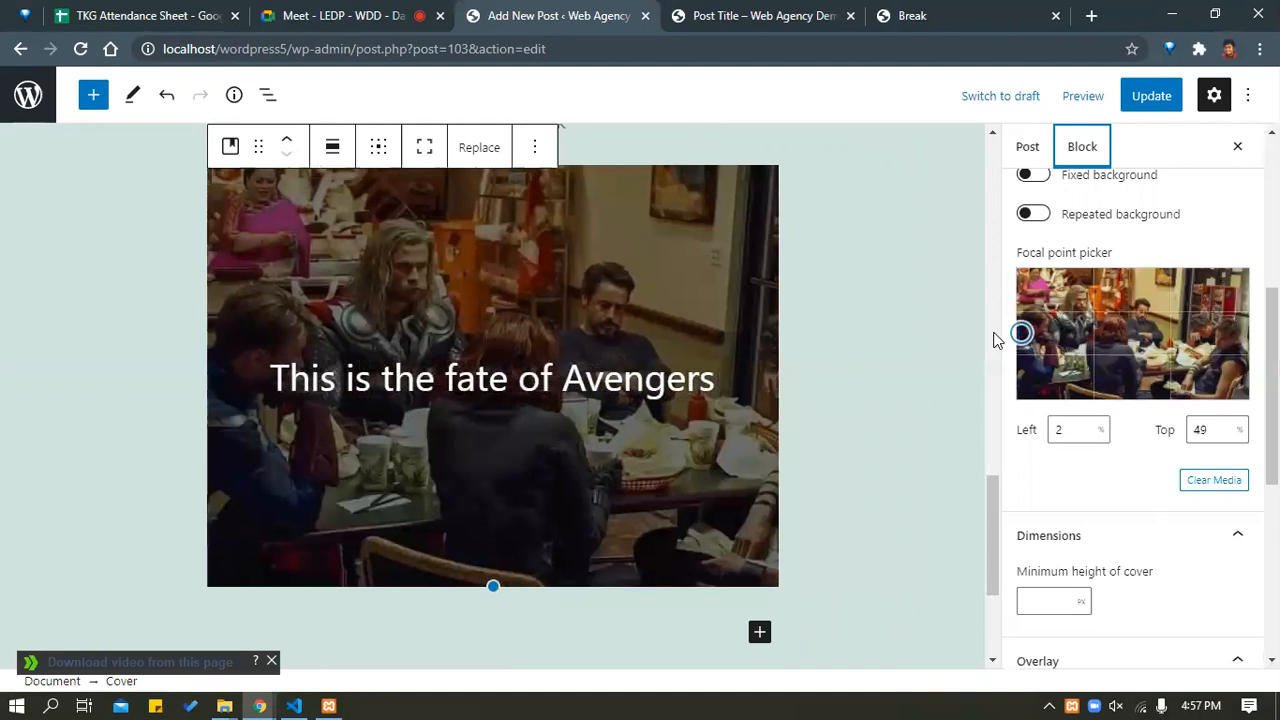
drag(1103, 350, 1039, 346)
drag(1026, 392, 1026, 335)
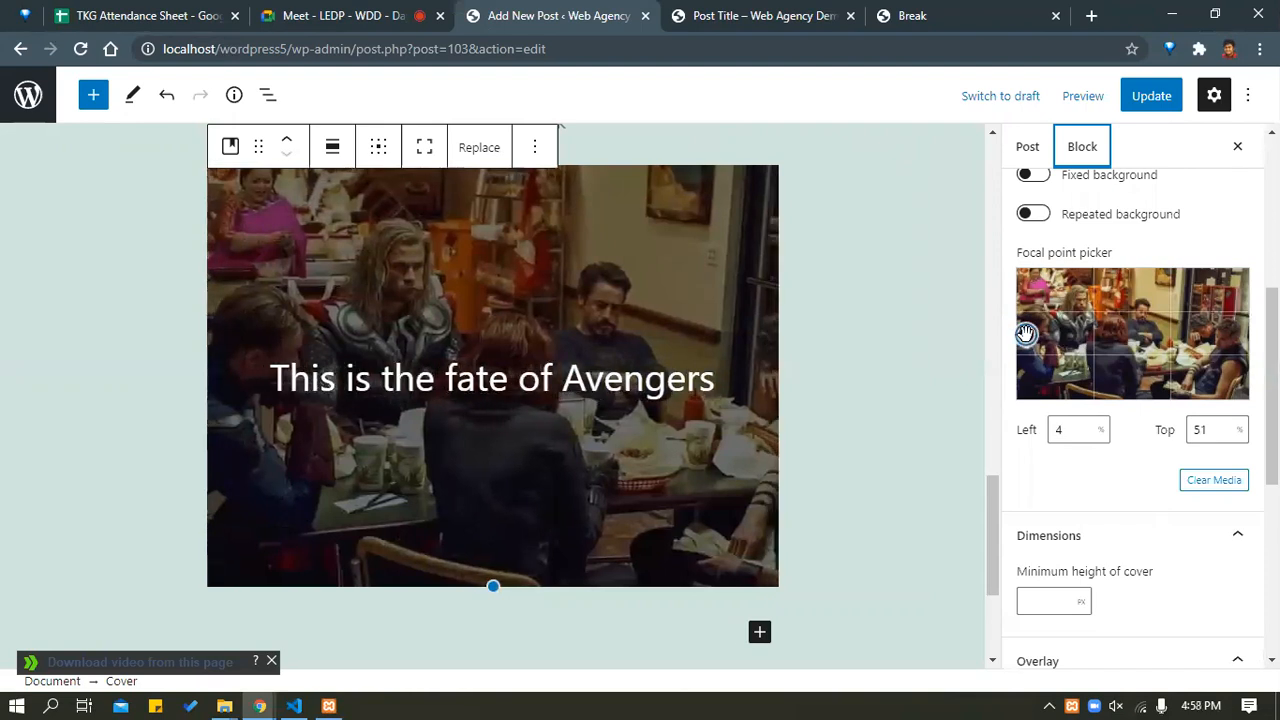
Try the Cover block's repeated background option and switch it back off.
scroll(1123, 305, up, 2)
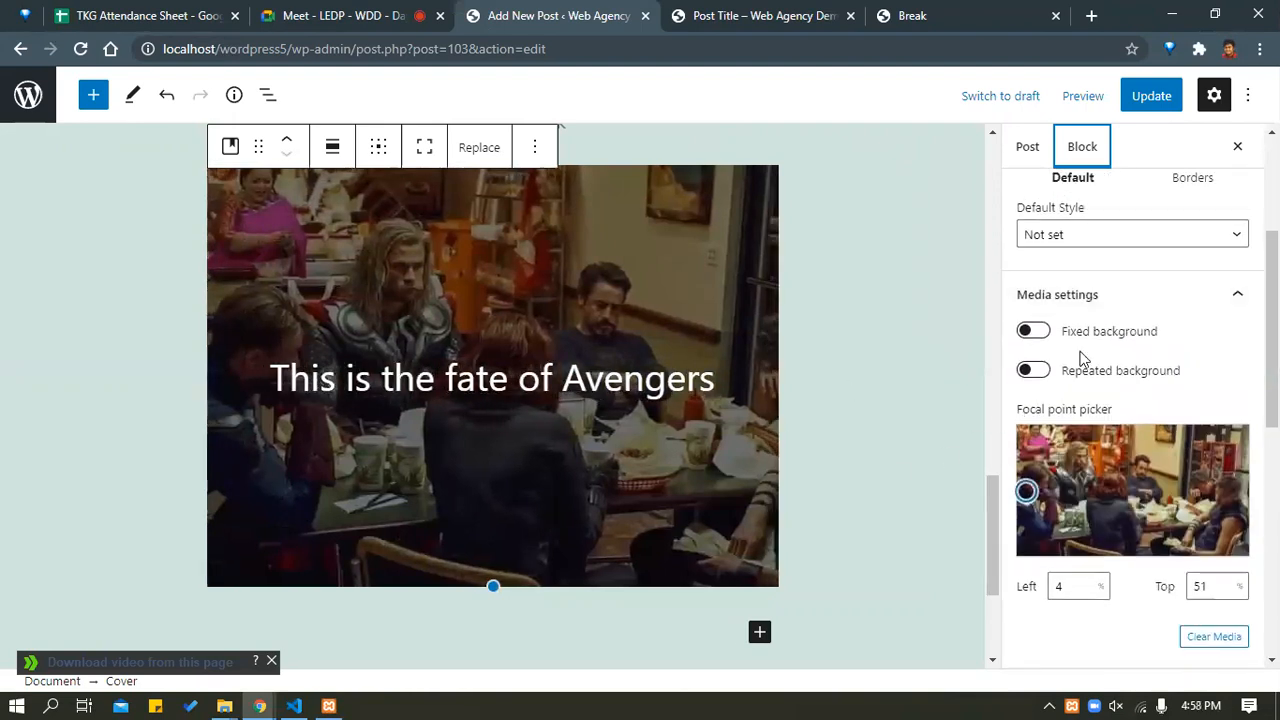
click(1041, 374)
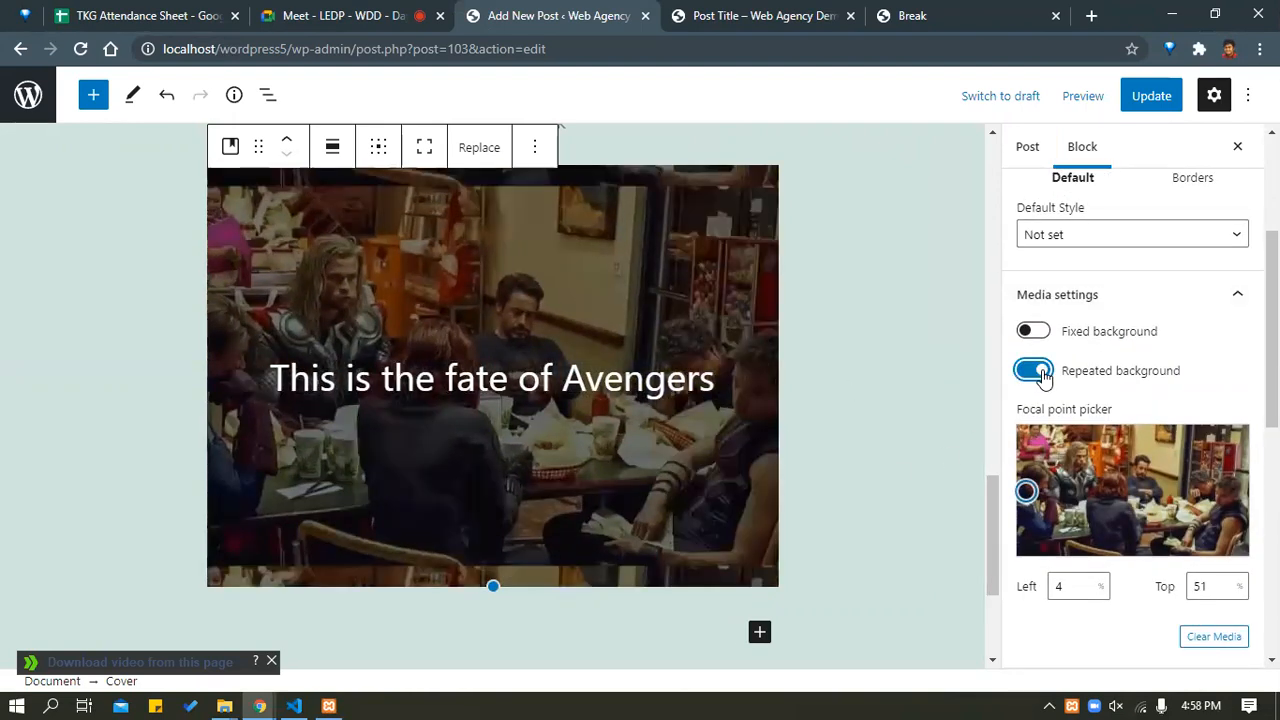
click(1041, 374)
click(1041, 374)
click(1041, 374)
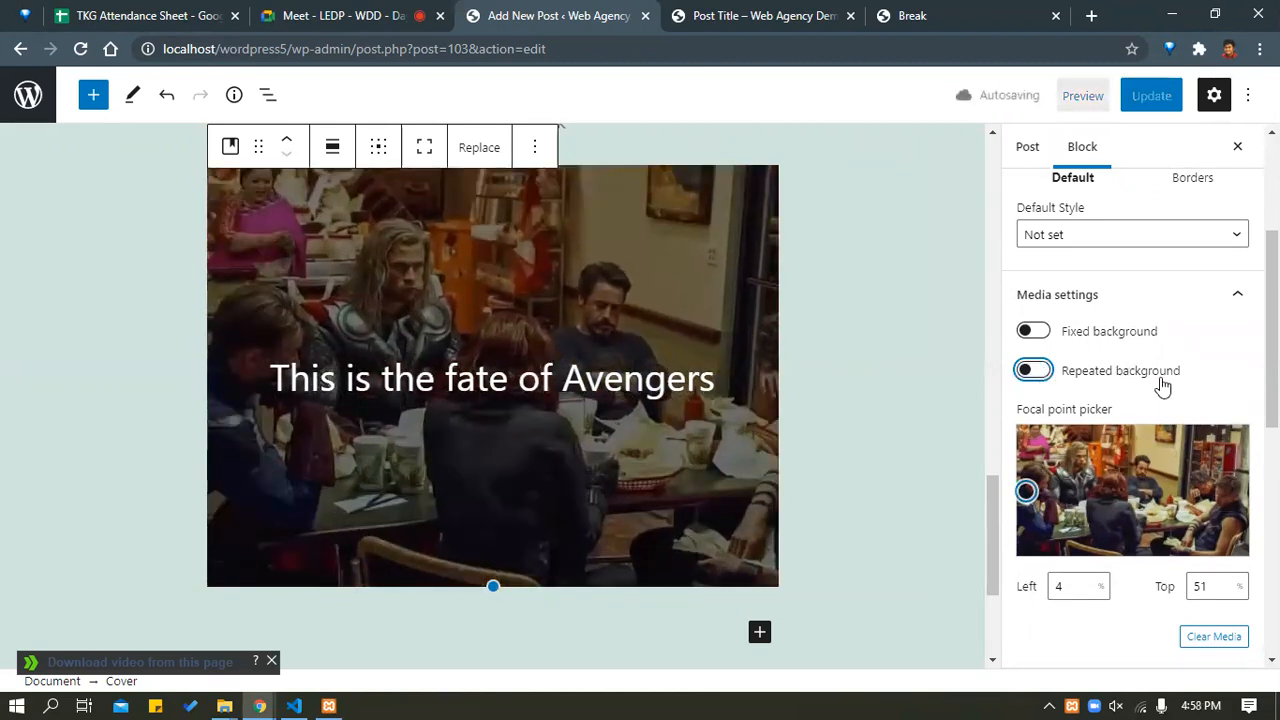
Turn on the fixed background in the Cover block's media settings.
scroll(1160, 388, up, 2)
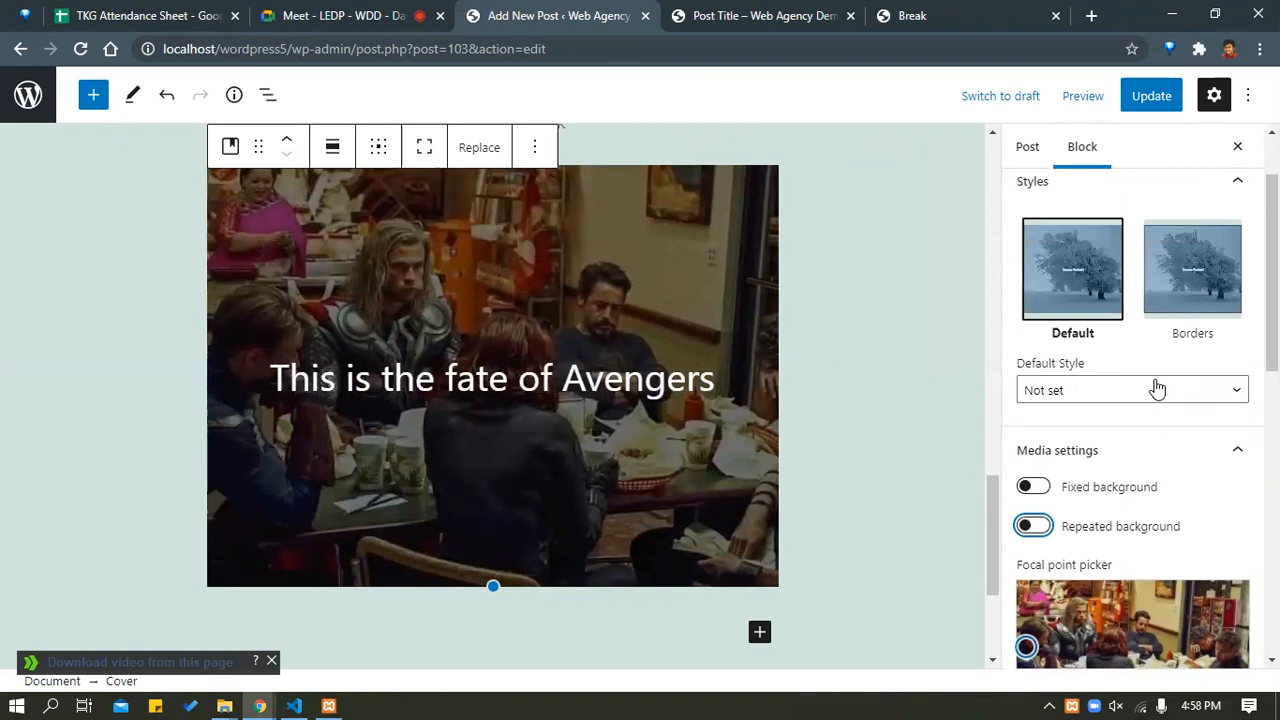
scroll(1157, 388, up, 2)
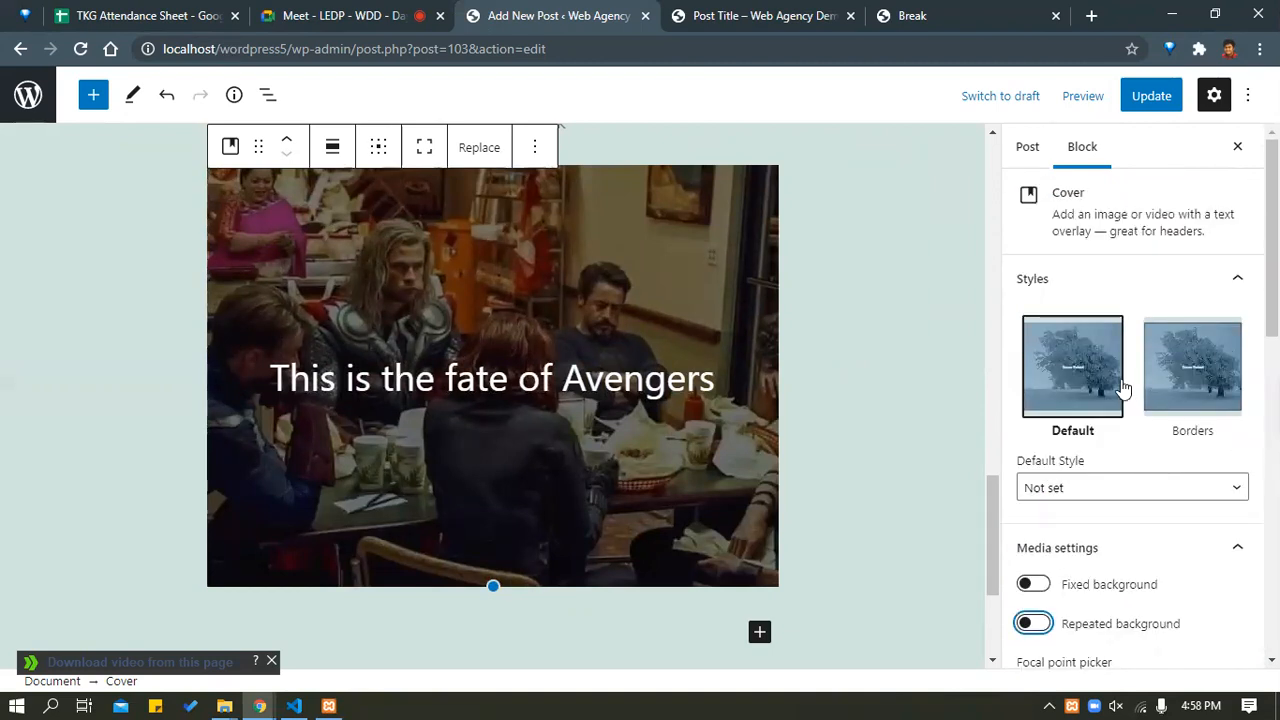
scroll(1100, 360, down, 3)
click(1043, 274)
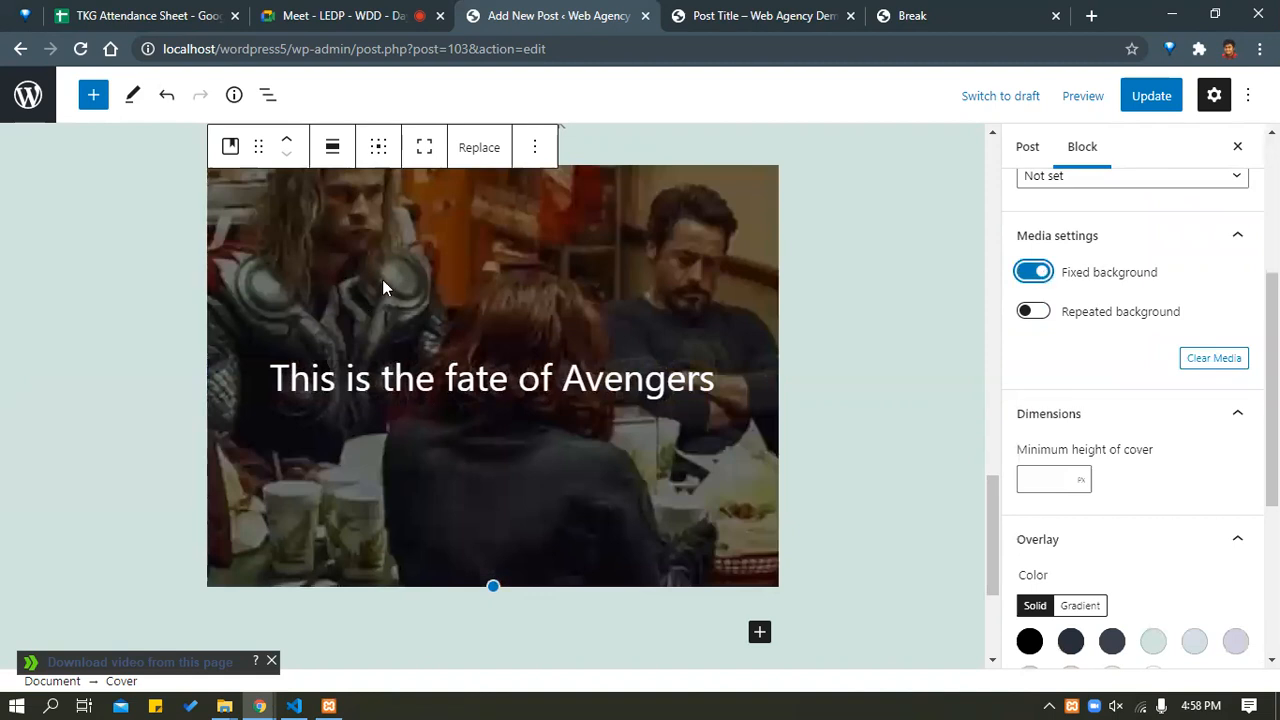
Examine how the cover's fixed background behaves while moving through the post in the editor.
scroll(500, 346, up, 2)
scroll(496, 356, down, 3)
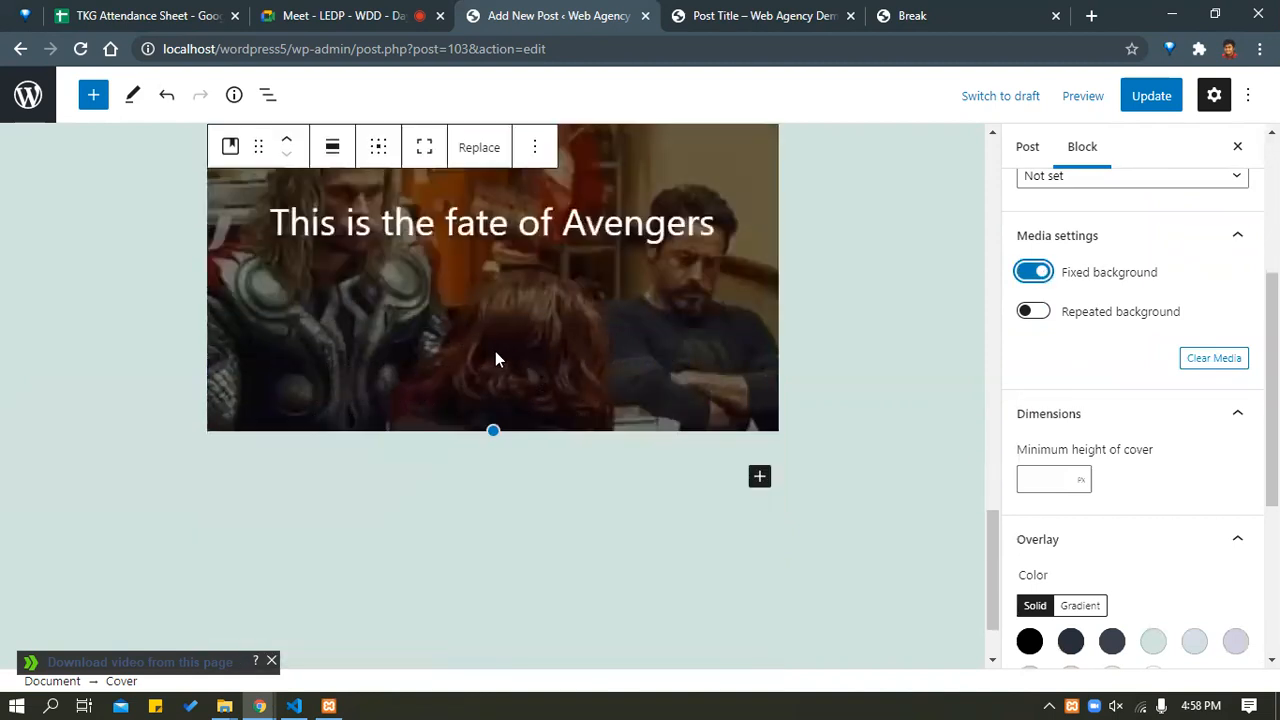
scroll(496, 356, up, 4)
scroll(497, 355, up, 2)
scroll(500, 357, down, 7)
scroll(508, 366, up, 1)
scroll(515, 377, up, 5)
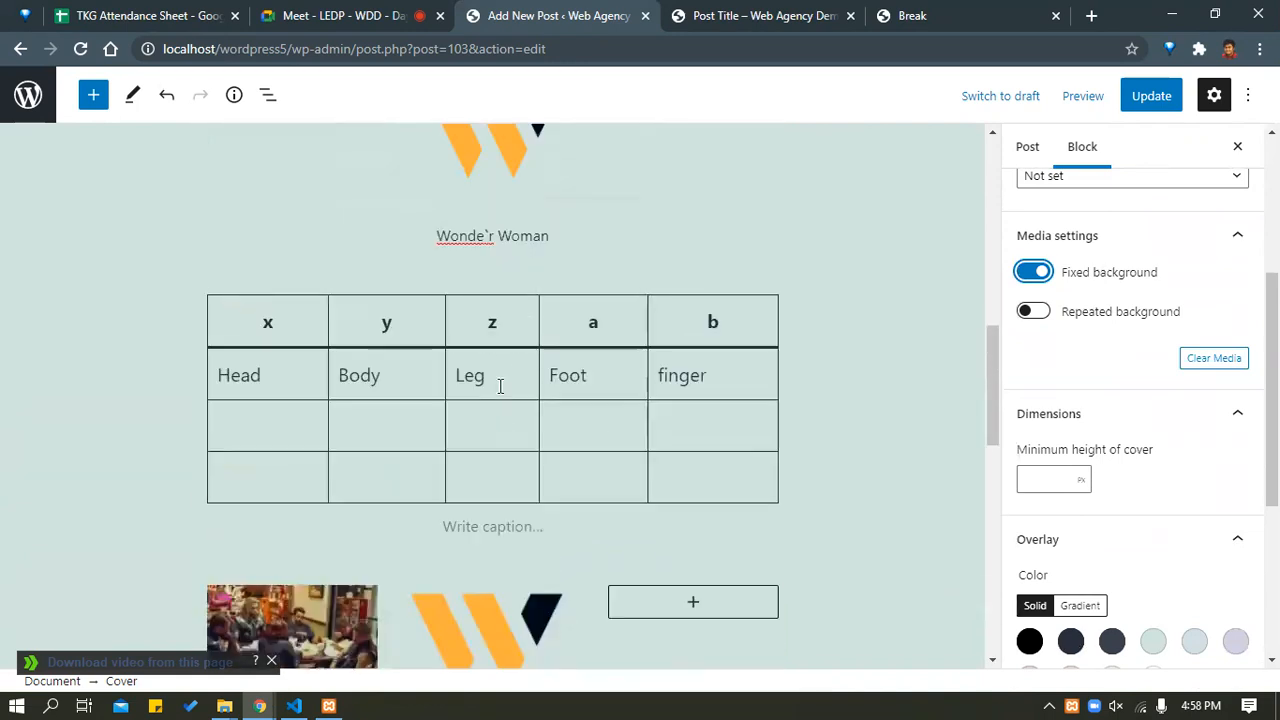
scroll(843, 445, down, 8)
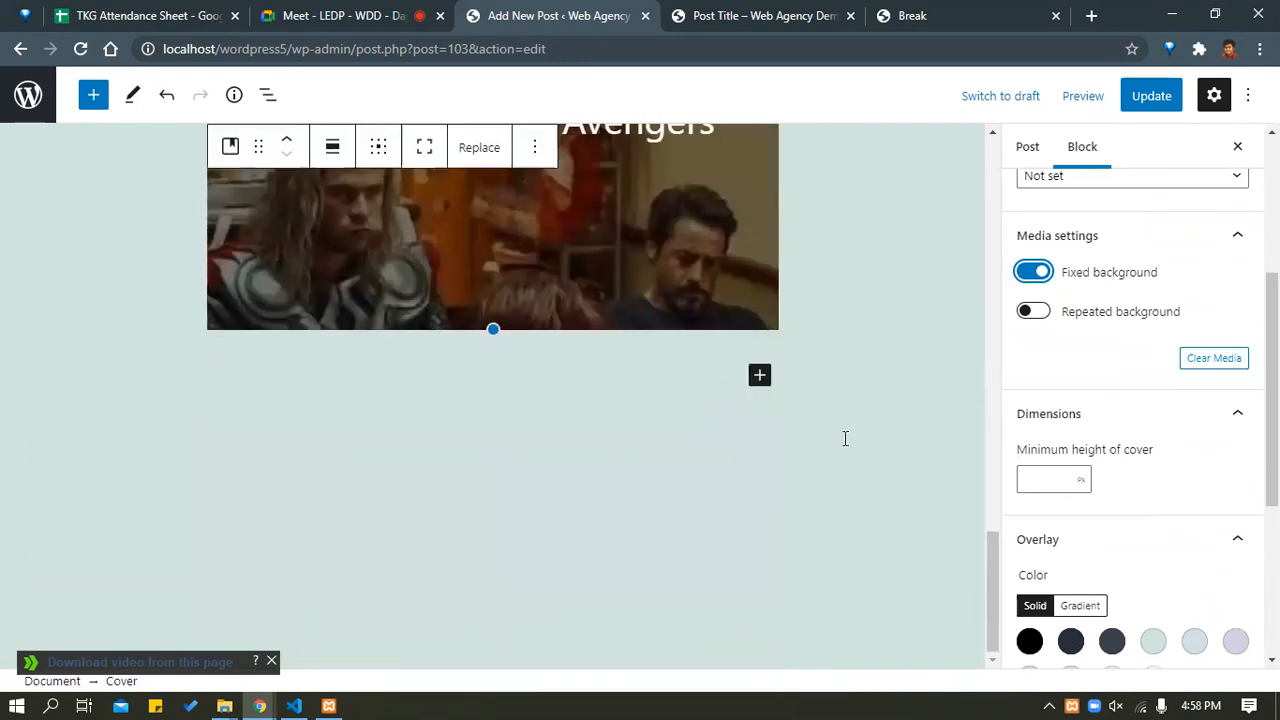
scroll(845, 440, up, 8)
scroll(843, 445, down, 4)
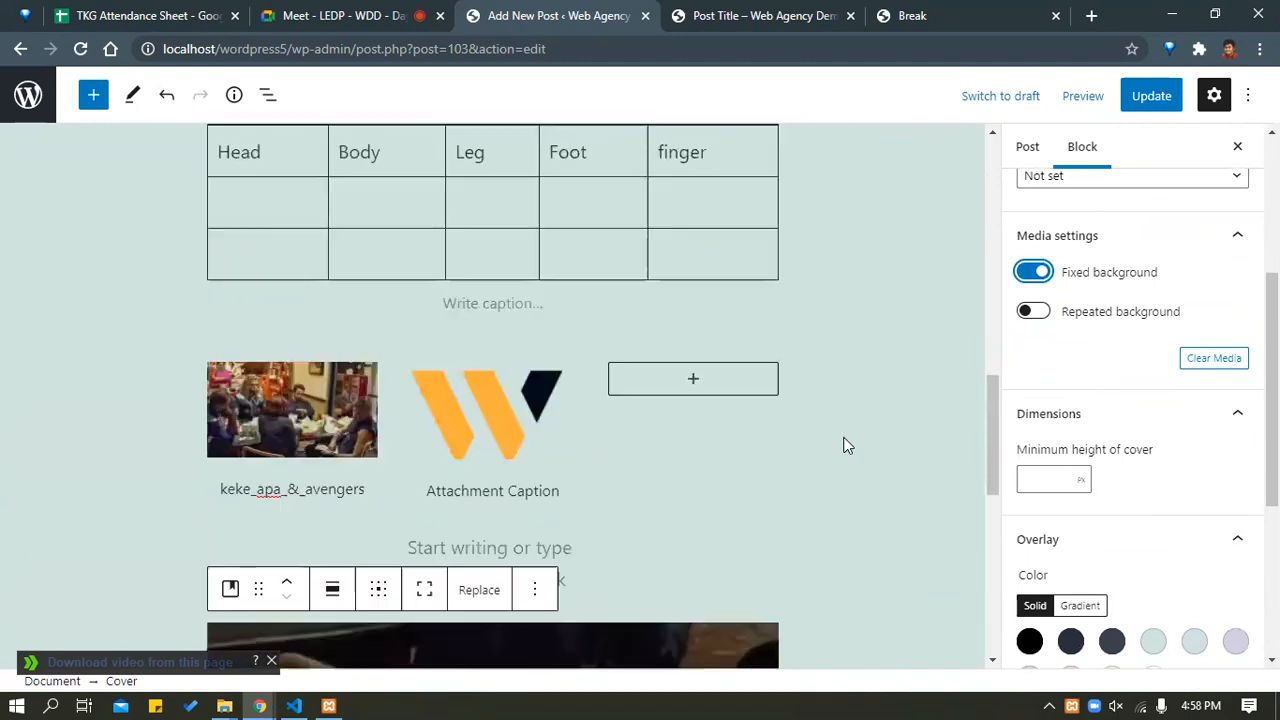
scroll(843, 445, down, 7)
scroll(843, 445, up, 3)
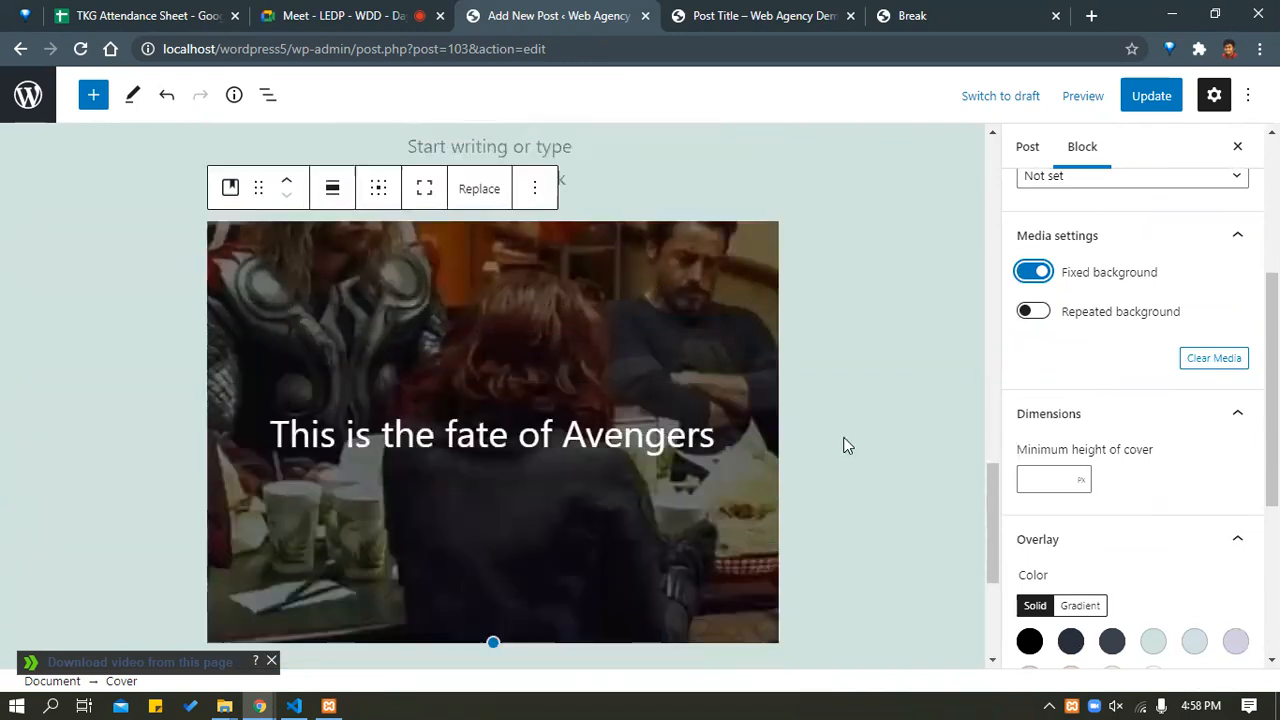
scroll(855, 425, up, 2)
Update the post, switch to the incognito window and reload the published page.
click(1152, 98)
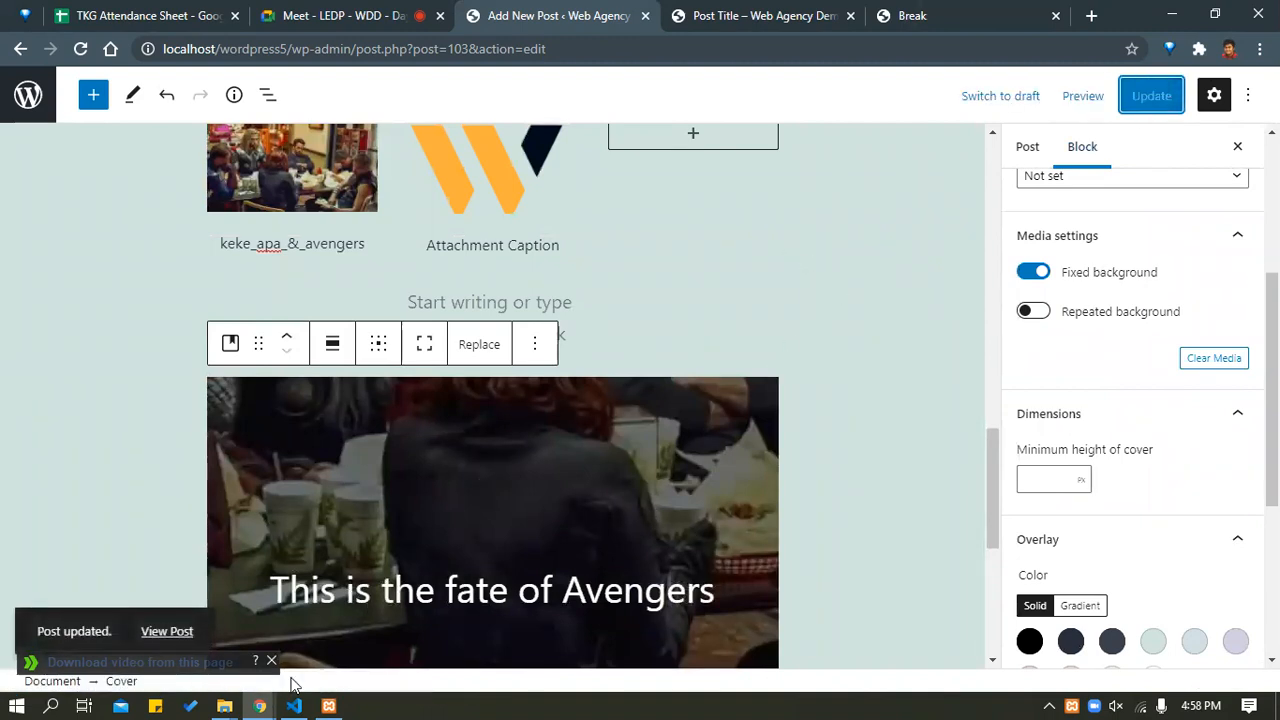
mouse_move(260, 705)
click(321, 647)
click(82, 50)
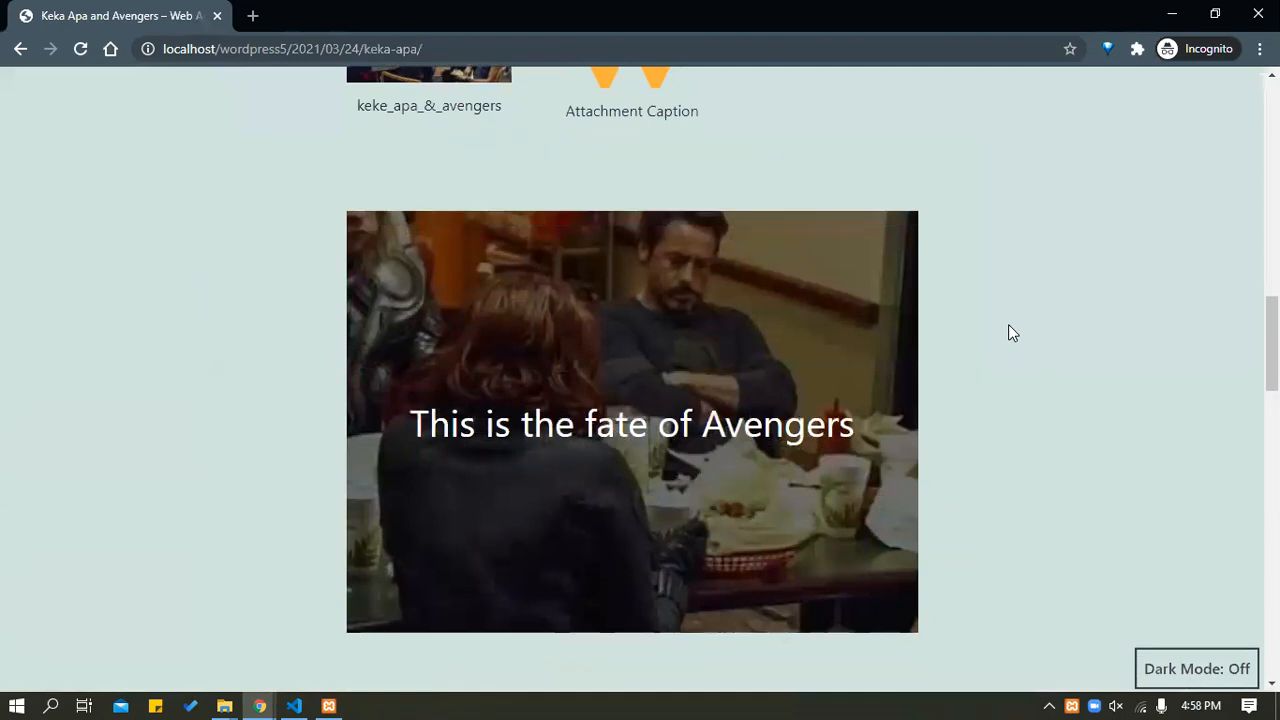
Examine the fixed-background cover on the published page, moving between the post title and the comment section.
scroll(1010, 330, down, 3)
scroll(1010, 330, up, 8)
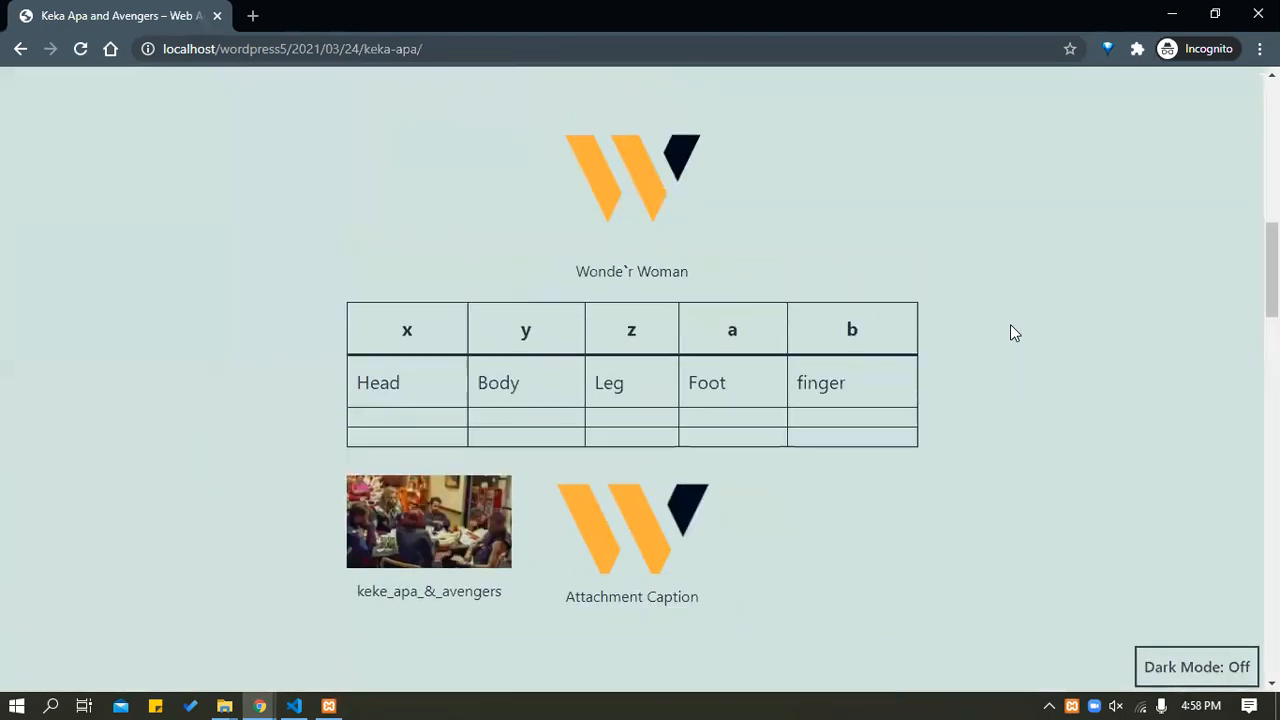
scroll(1010, 333, up, 9)
scroll(985, 323, down, 6)
scroll(980, 323, down, 5)
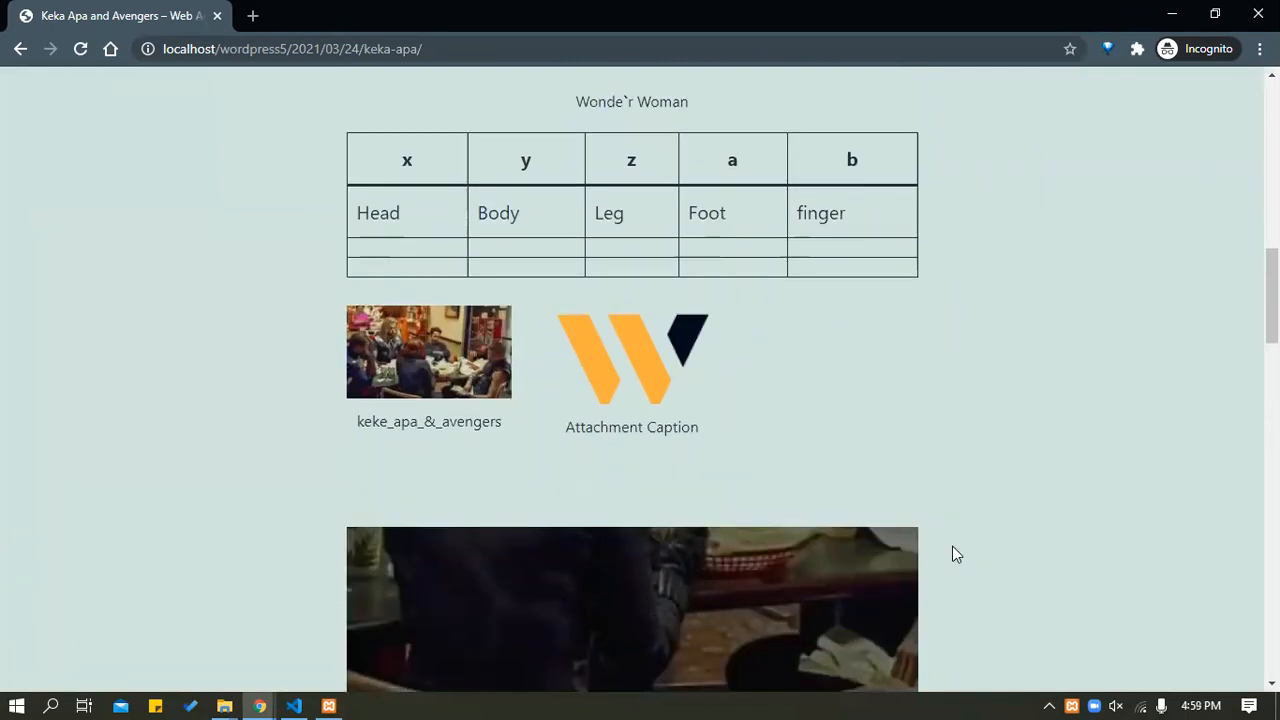
scroll(614, 565, down, 2)
scroll(613, 559, up, 2)
scroll(613, 557, down, 2)
scroll(615, 558, down, 12)
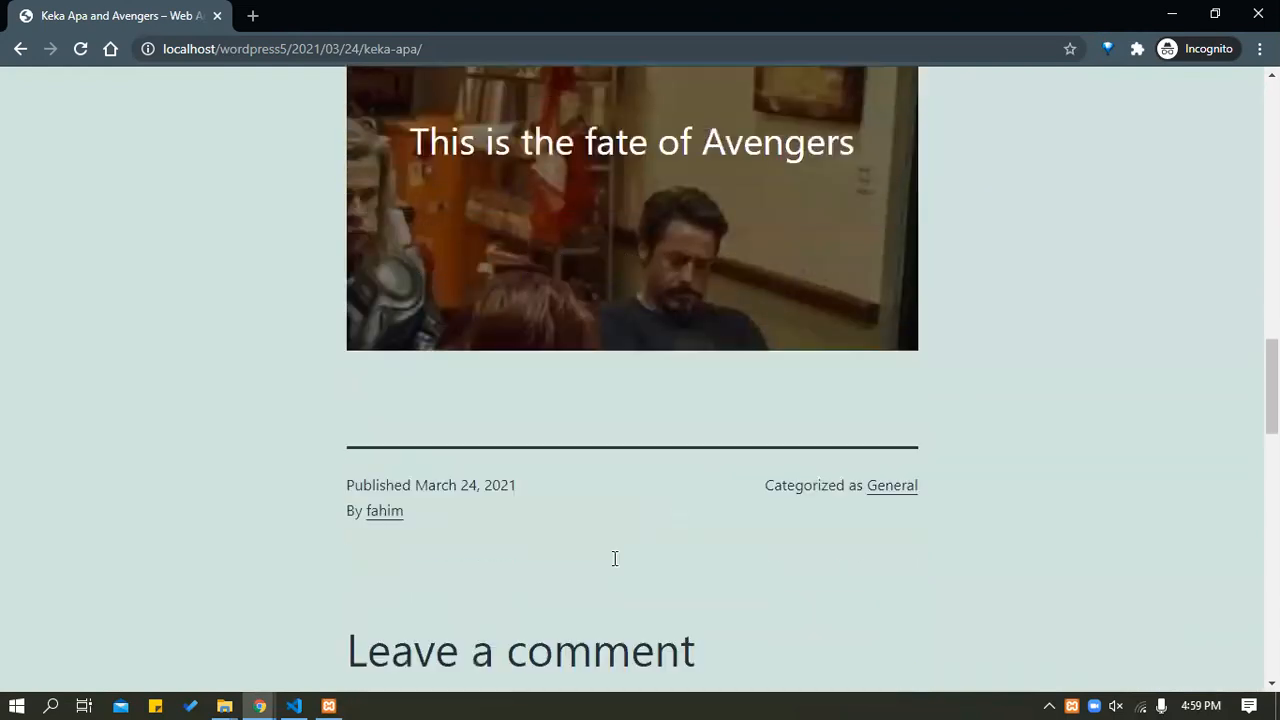
scroll(613, 557, down, 3)
scroll(772, 544, up, 12)
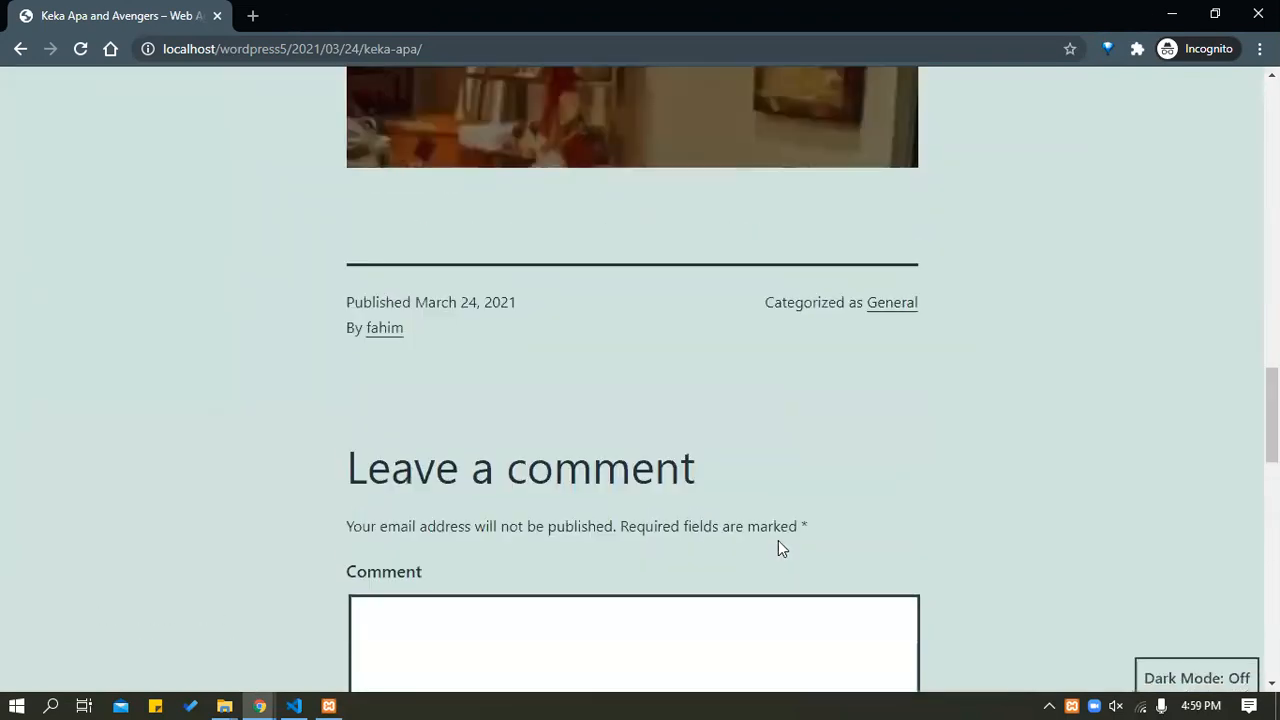
scroll(778, 540, down, 1)
scroll(977, 435, up, 11)
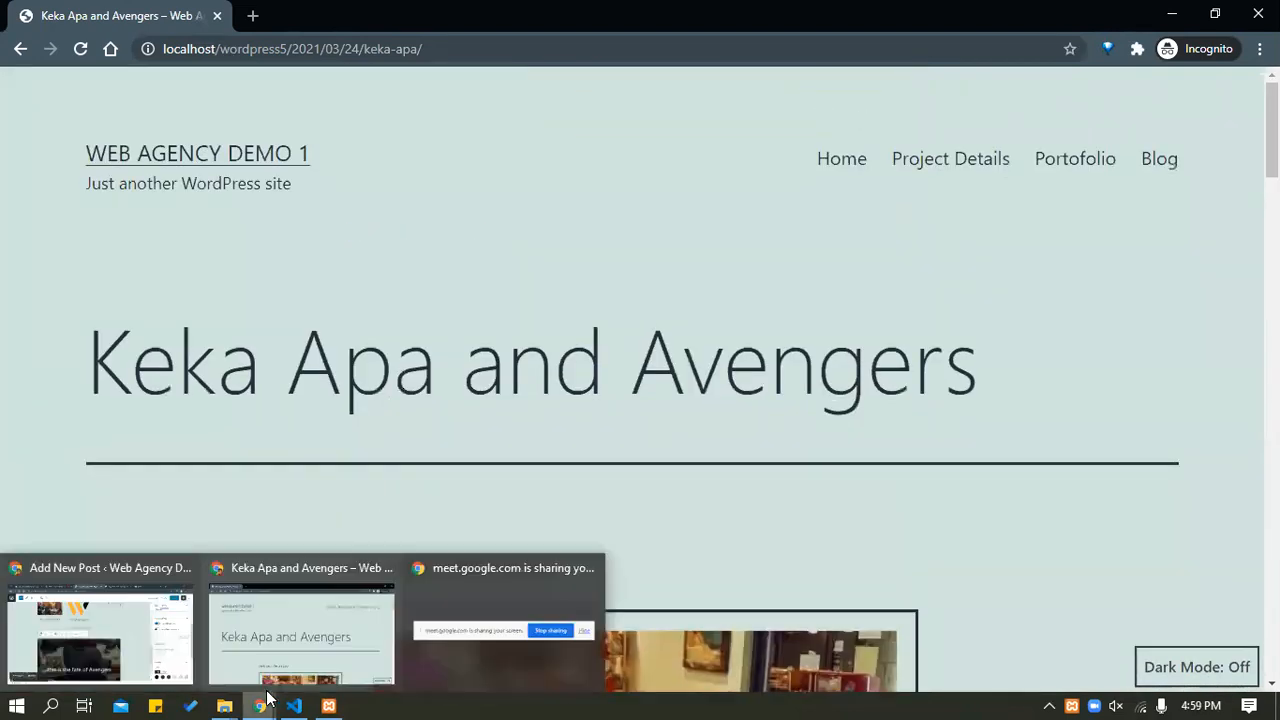
Return to the post editor, turn on the cover's repeated background and review its dimension, overlay and spacing settings.
click(152, 652)
click(1030, 313)
scroll(1106, 351, down, 5)
scroll(1088, 400, up, 2)
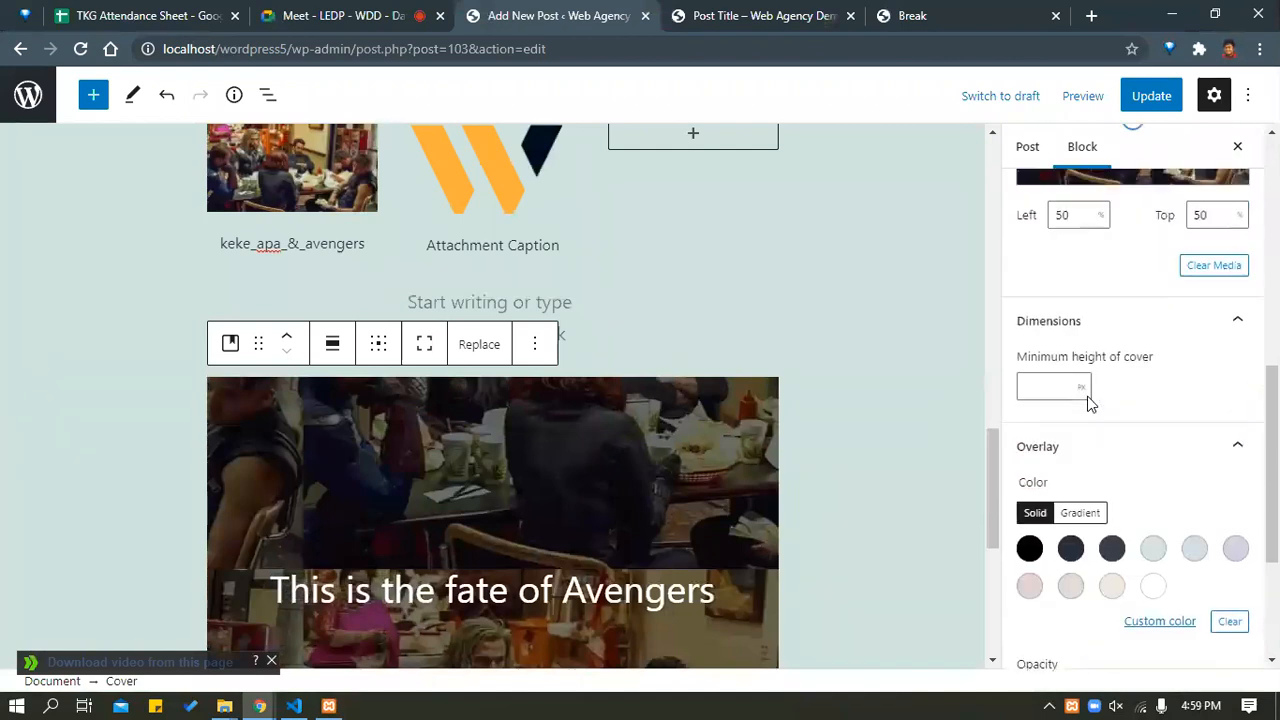
scroll(1100, 380, down, 3)
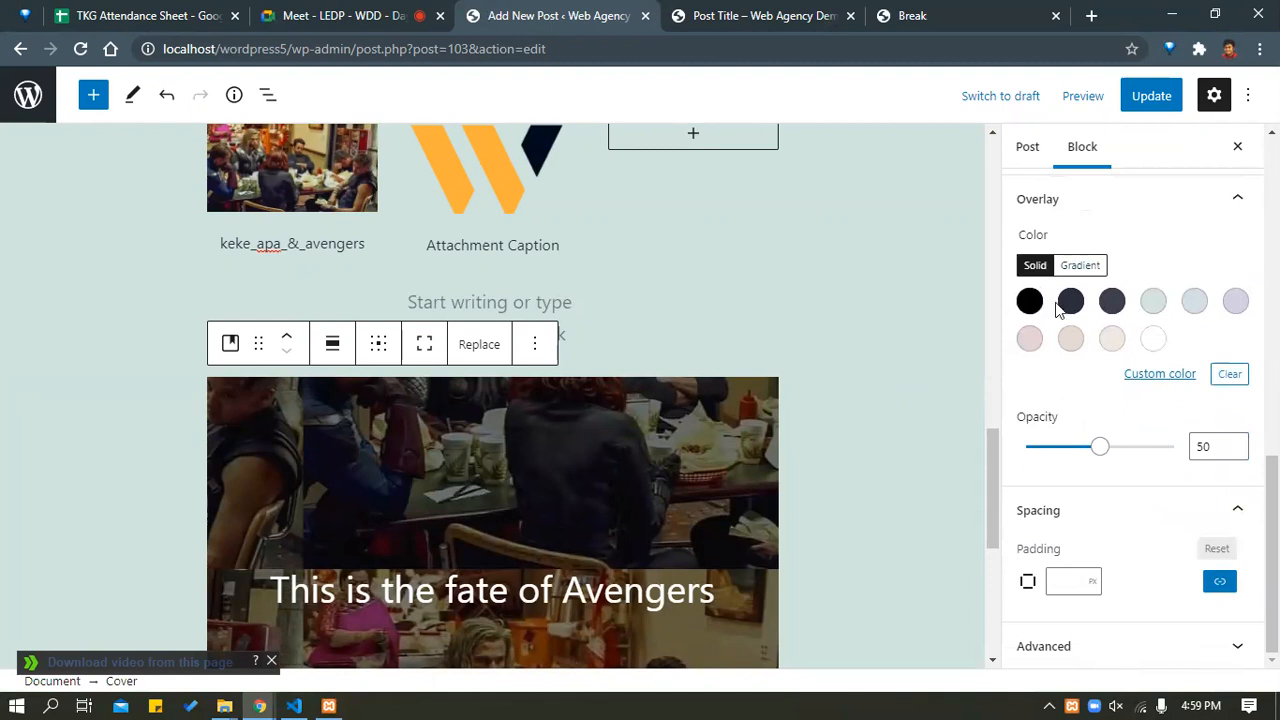
scroll(744, 284, down, 3)
scroll(660, 345, up, 2)
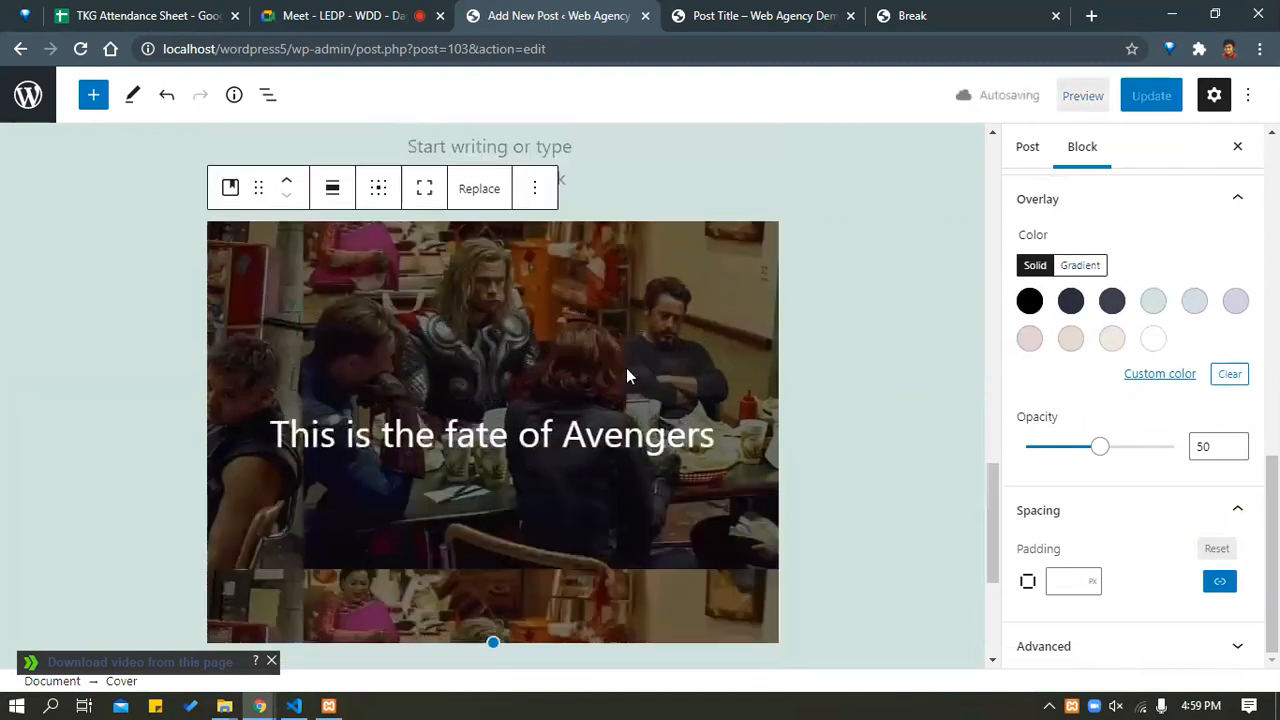
Try light preset overlay colors on the cover, and set a custom green overlay of #01e975.
click(1153, 301)
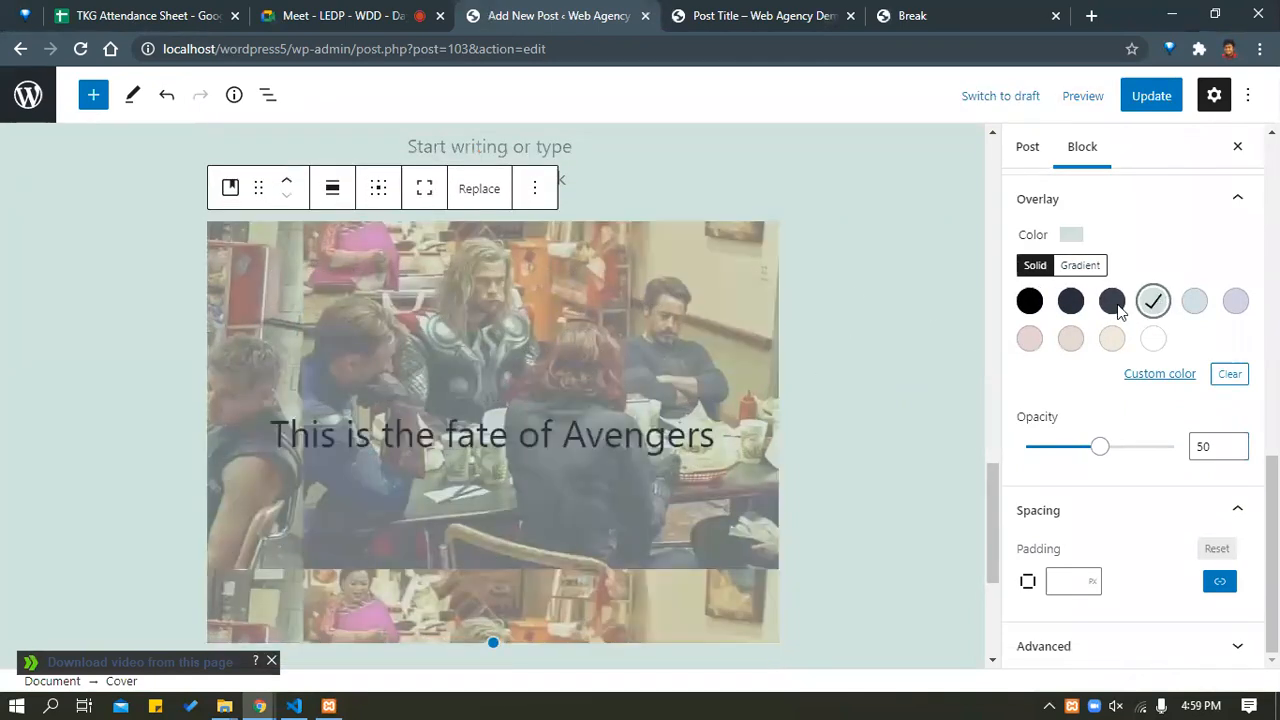
click(1233, 304)
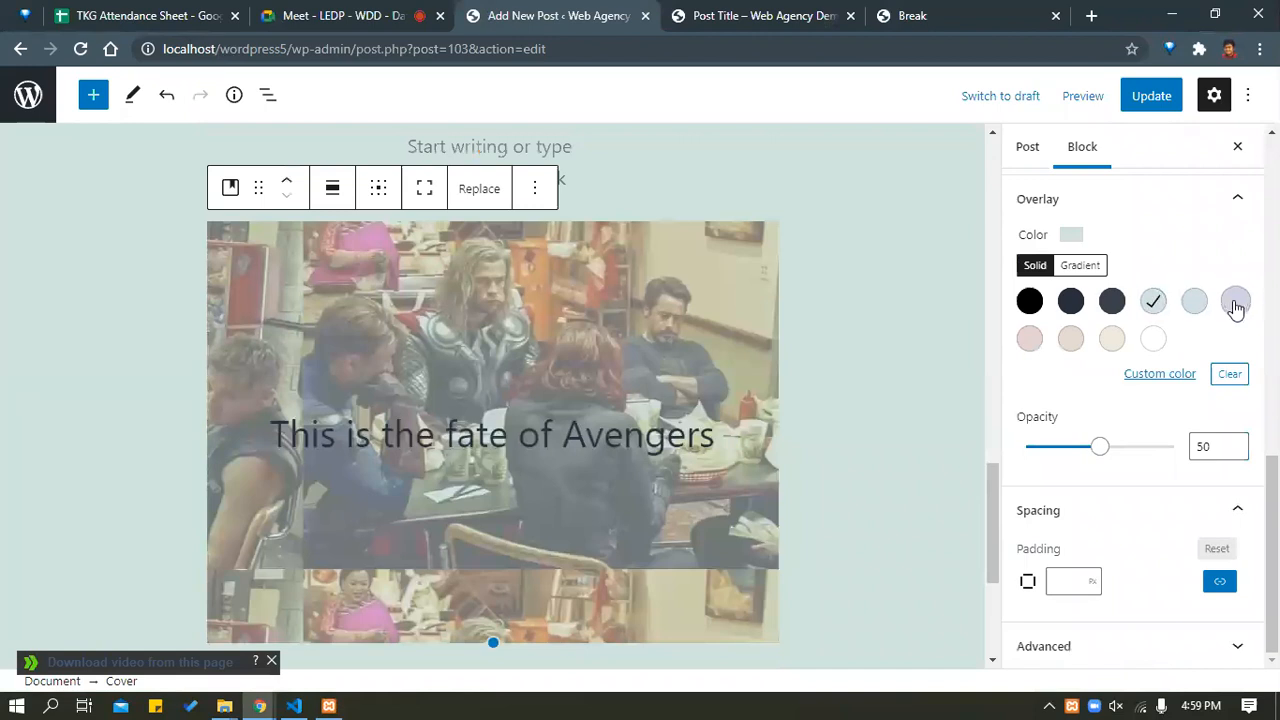
click(1160, 374)
mouse_move(1130, 458)
mouse_down()
mouse_move(1143, 420)
mouse_move(1171, 420)
mouse_up()
drag(1097, 578, 1127, 578)
drag(1029, 569, 1035, 570)
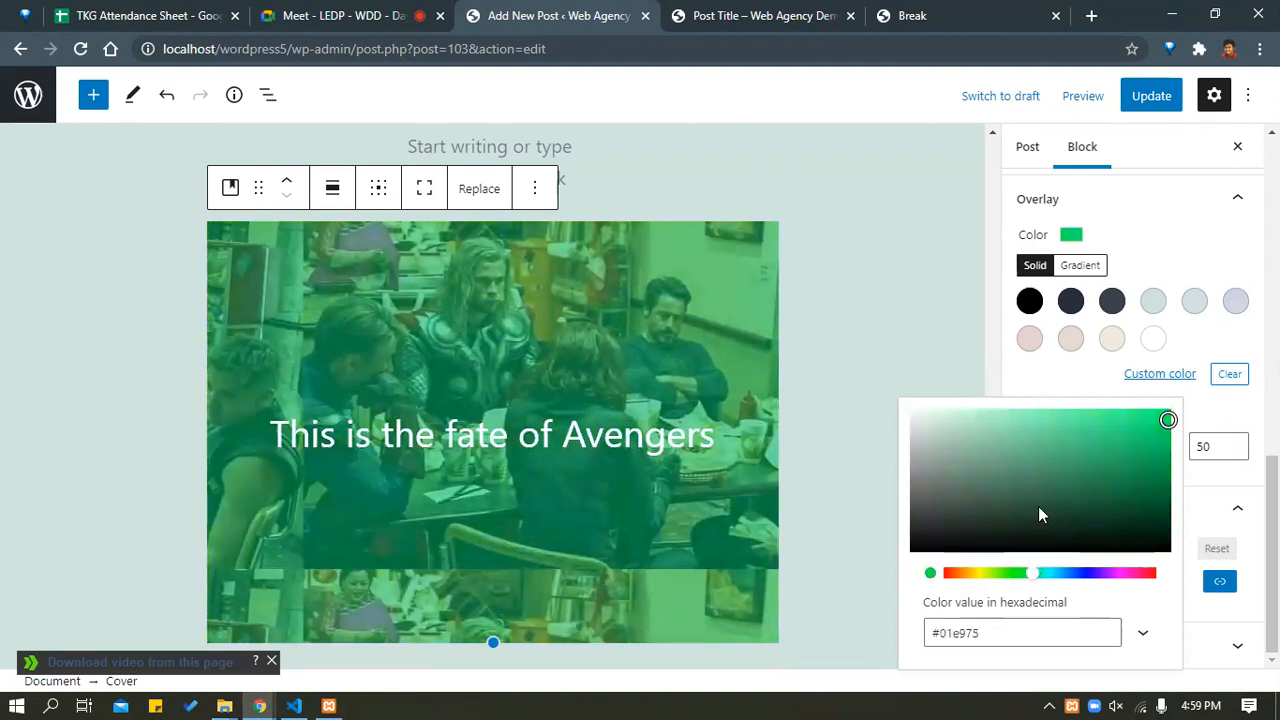
click(1209, 229)
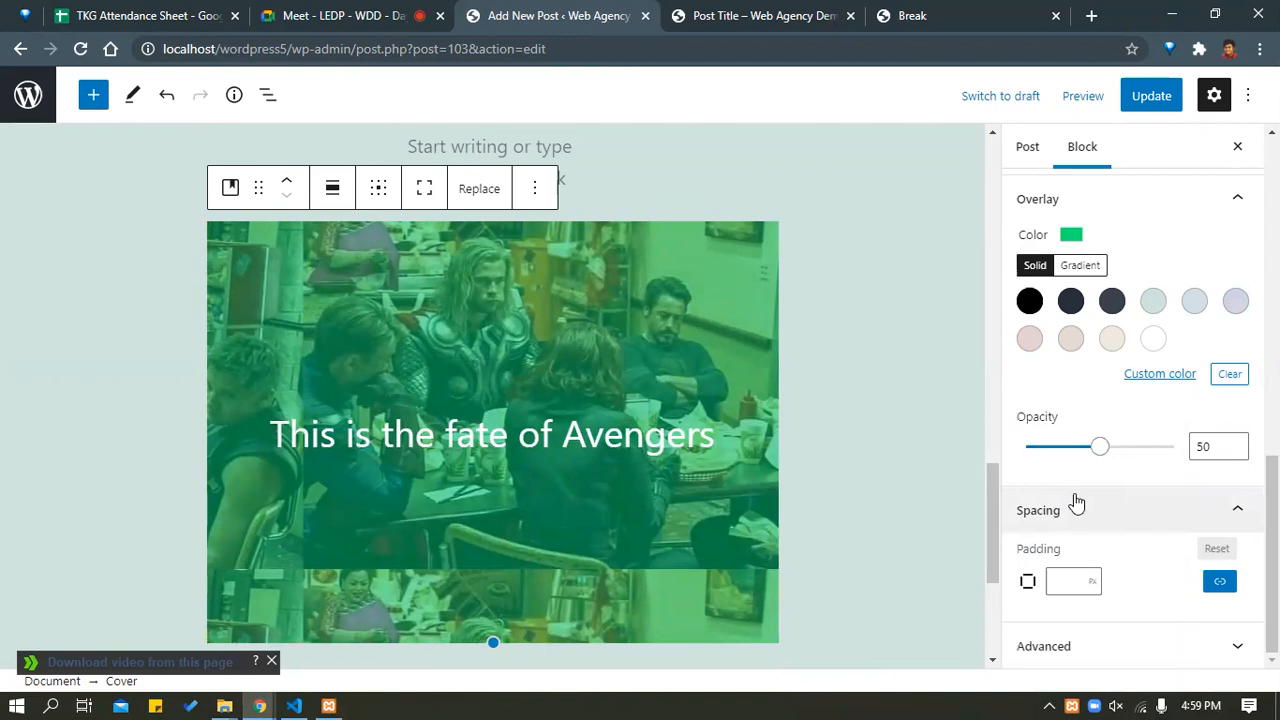
Set the Cover block's padding to 50 px and deselect the block to check the cover.
click(1068, 585)
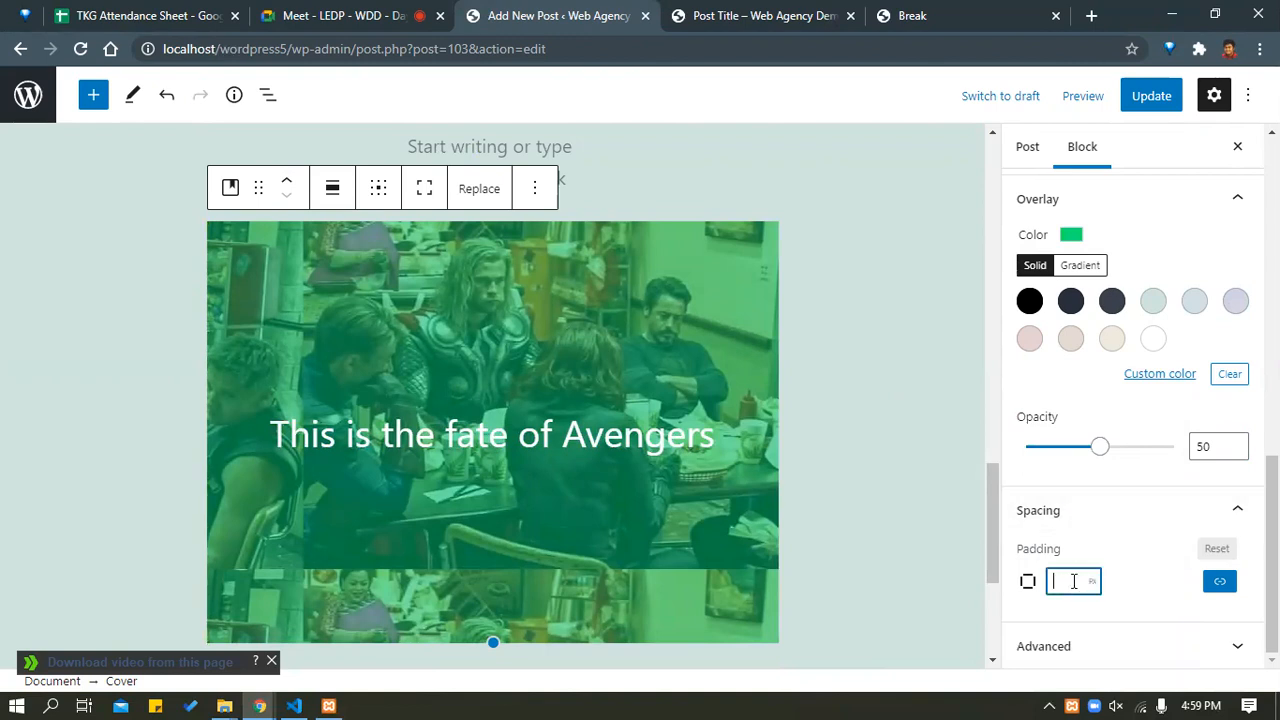
click(1136, 559)
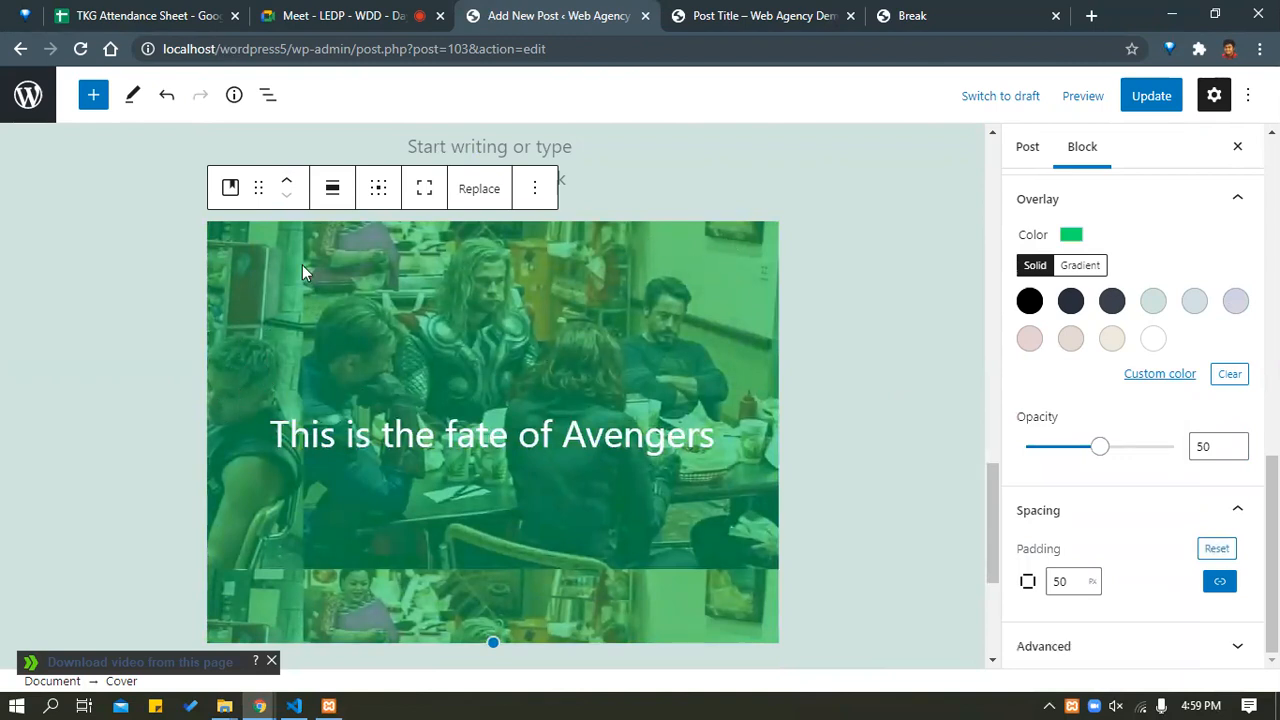
double_click(1053, 583)
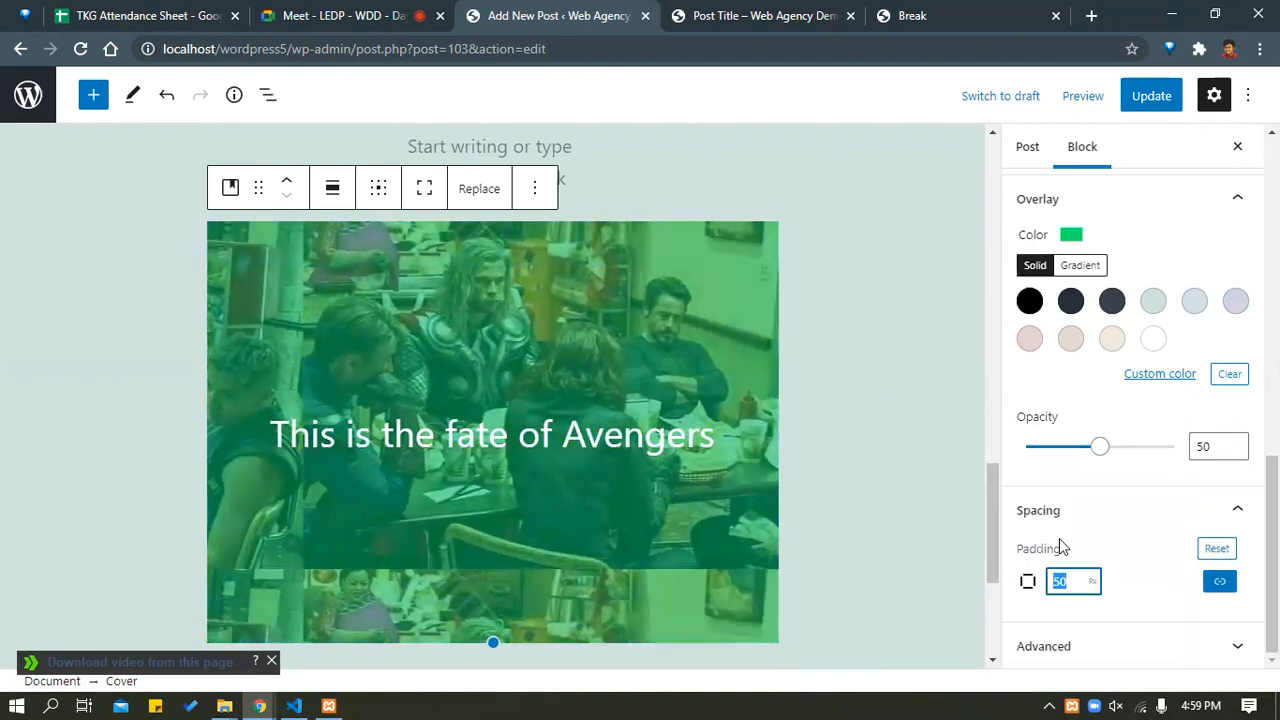
text(50)
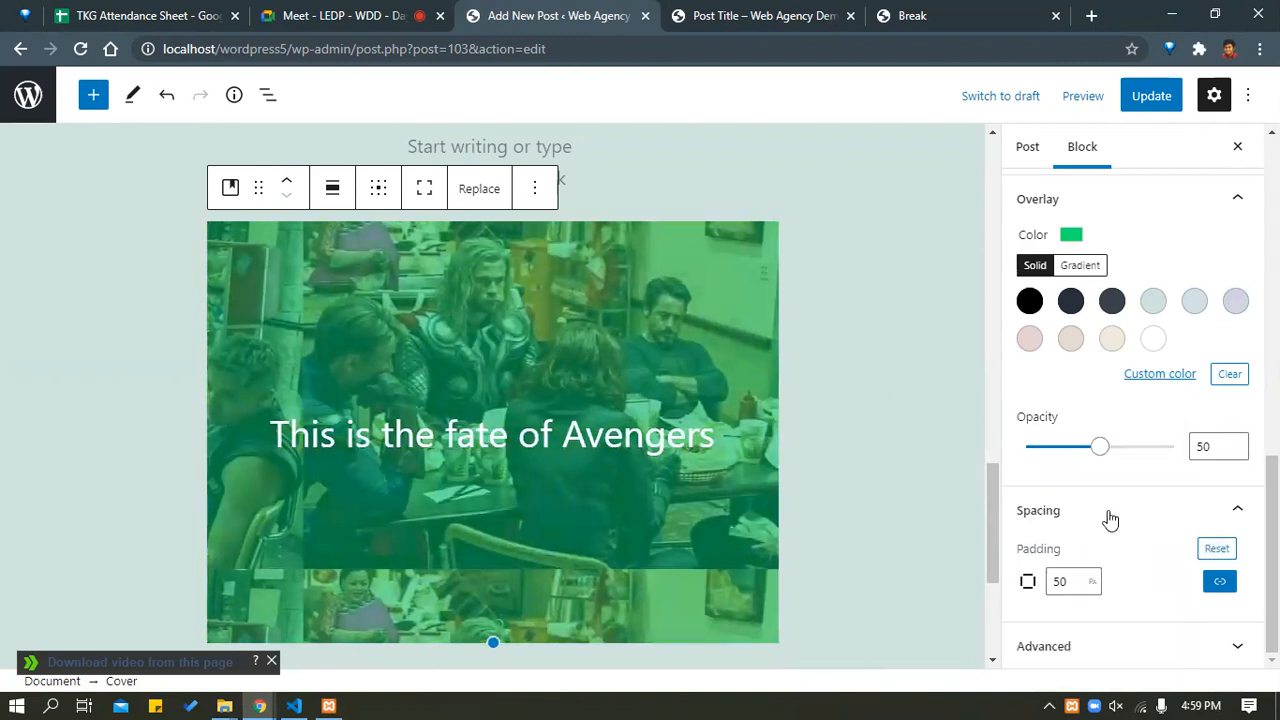
click(958, 467)
scroll(461, 478, down, 2)
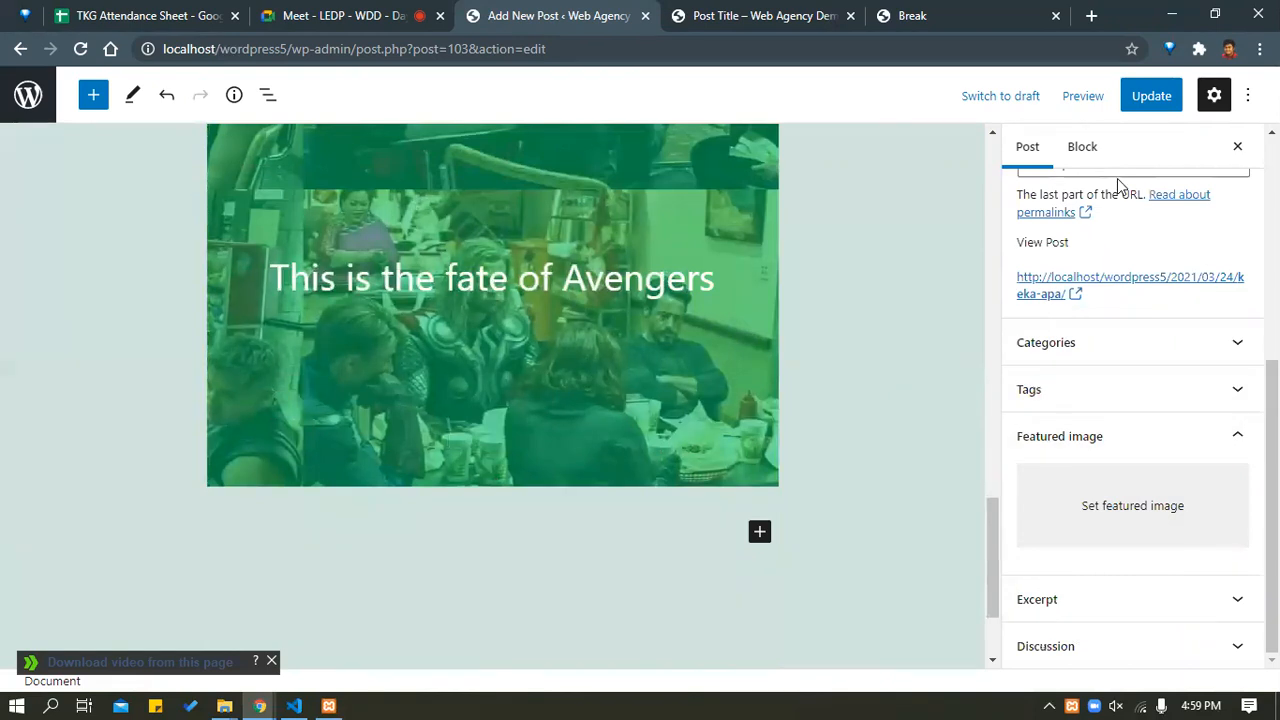
Select the Avengers Cover block, reset its padding, and update the post.
scroll(1118, 185, up, 3)
click(1090, 150)
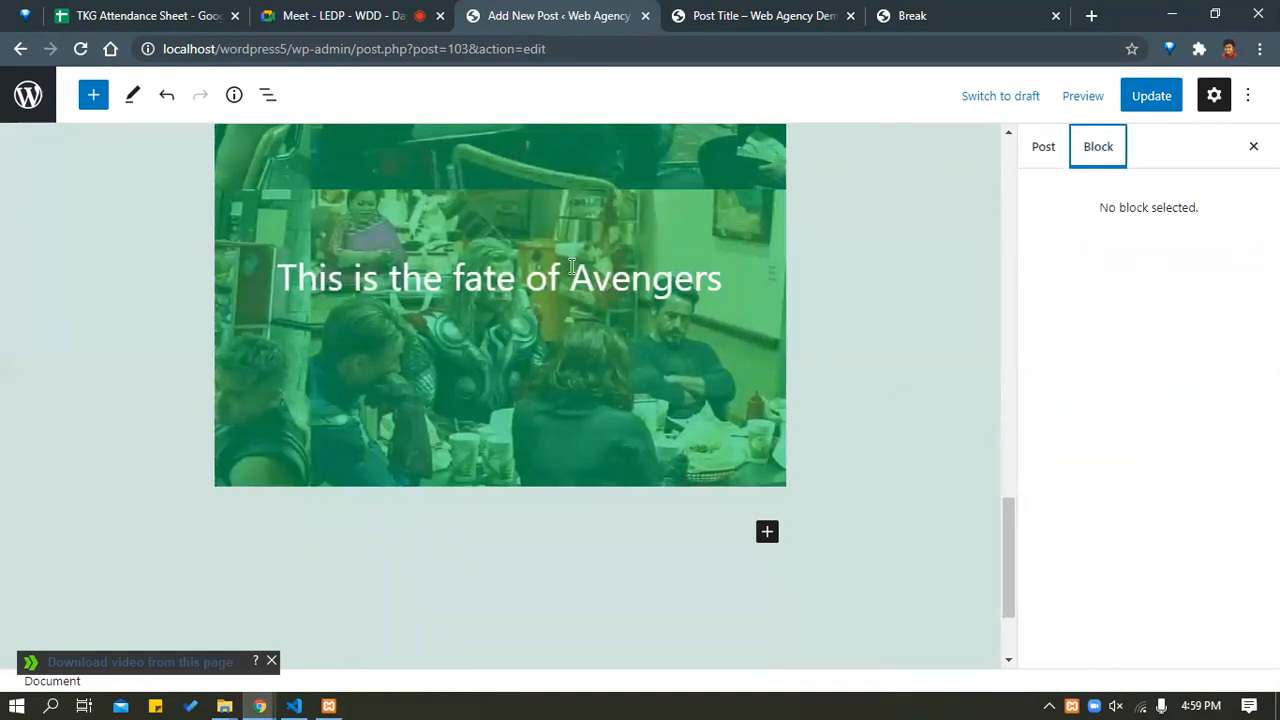
click(477, 354)
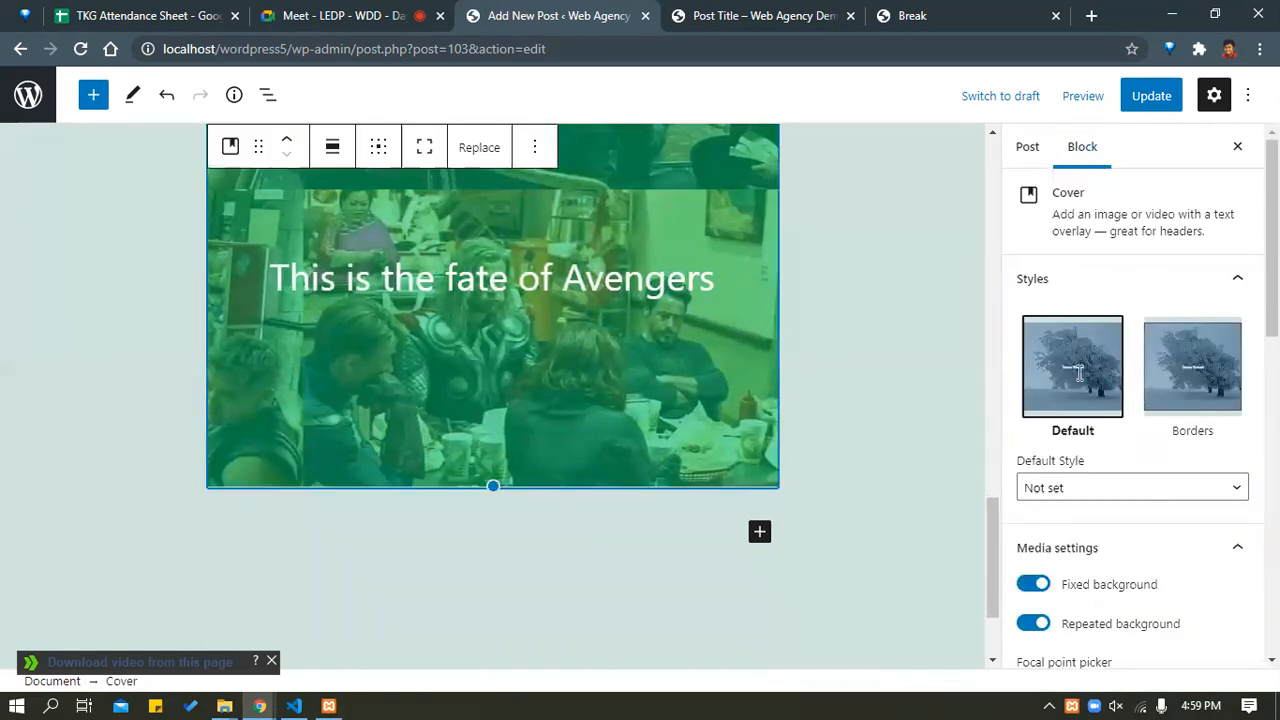
scroll(1083, 519, down, 3)
scroll(1083, 519, down, 2)
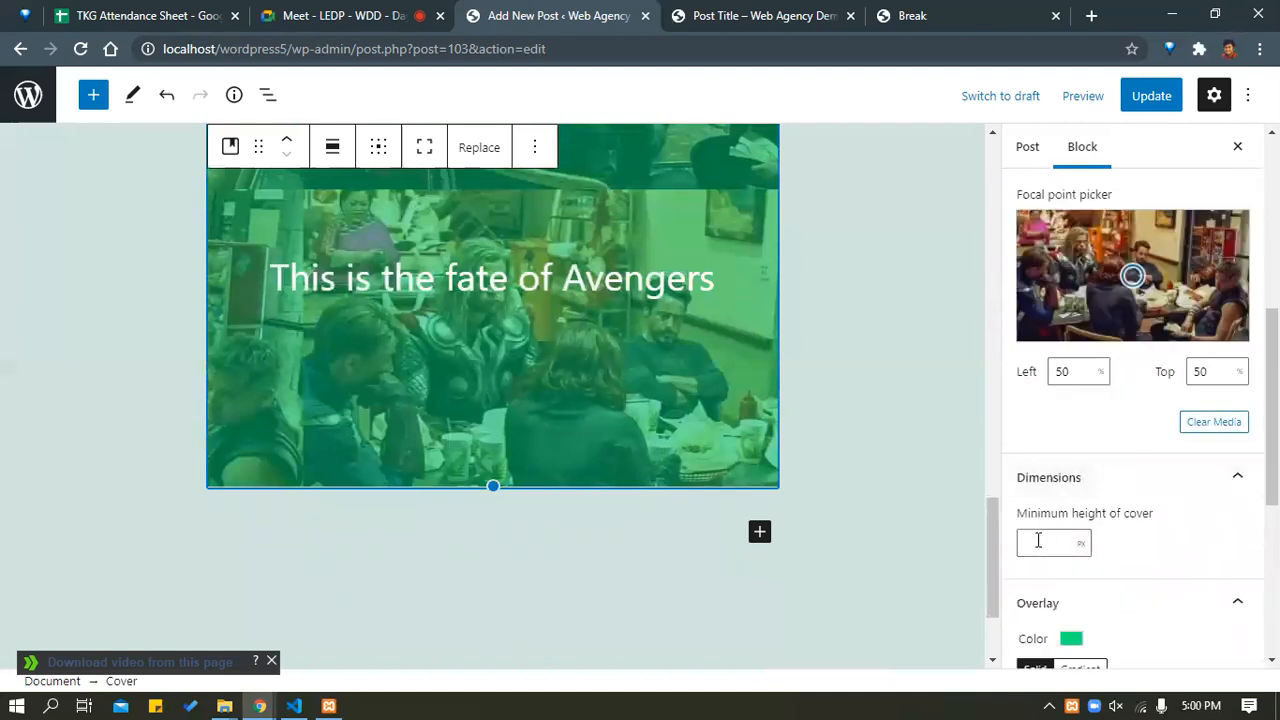
scroll(1046, 534, down, 5)
drag(1077, 580, 1049, 580)
click(1215, 548)
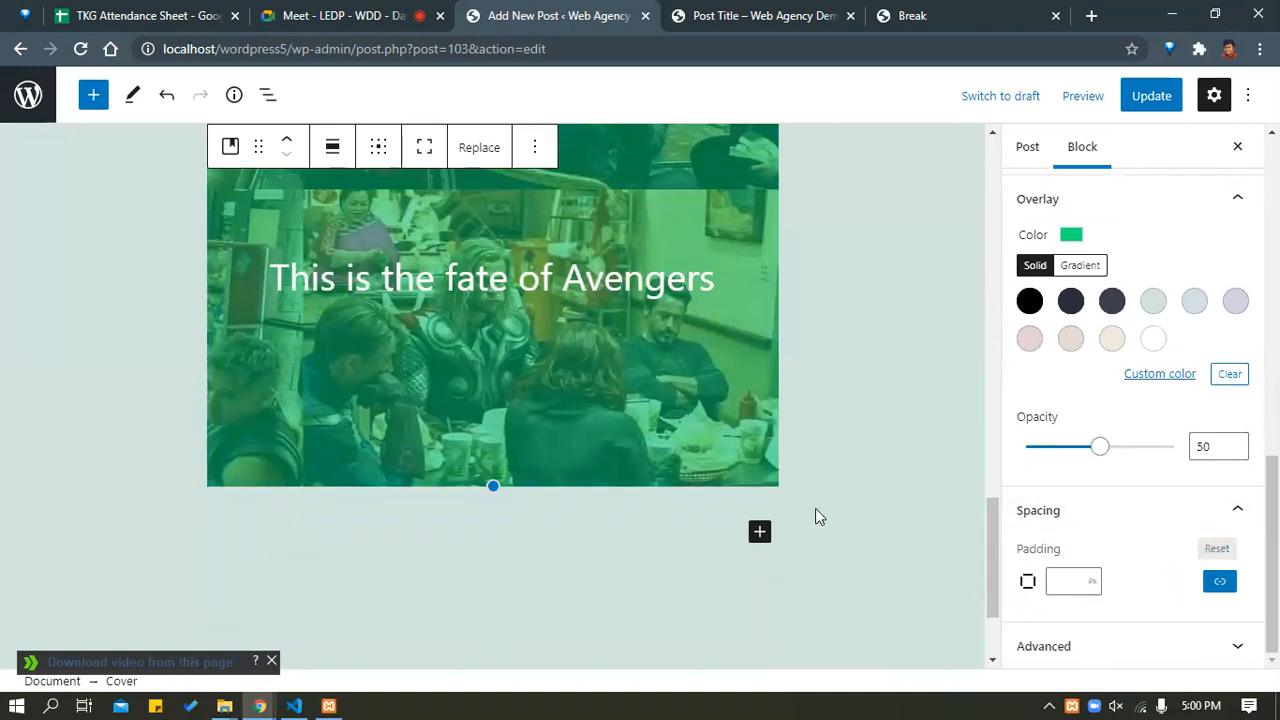
click(1148, 98)
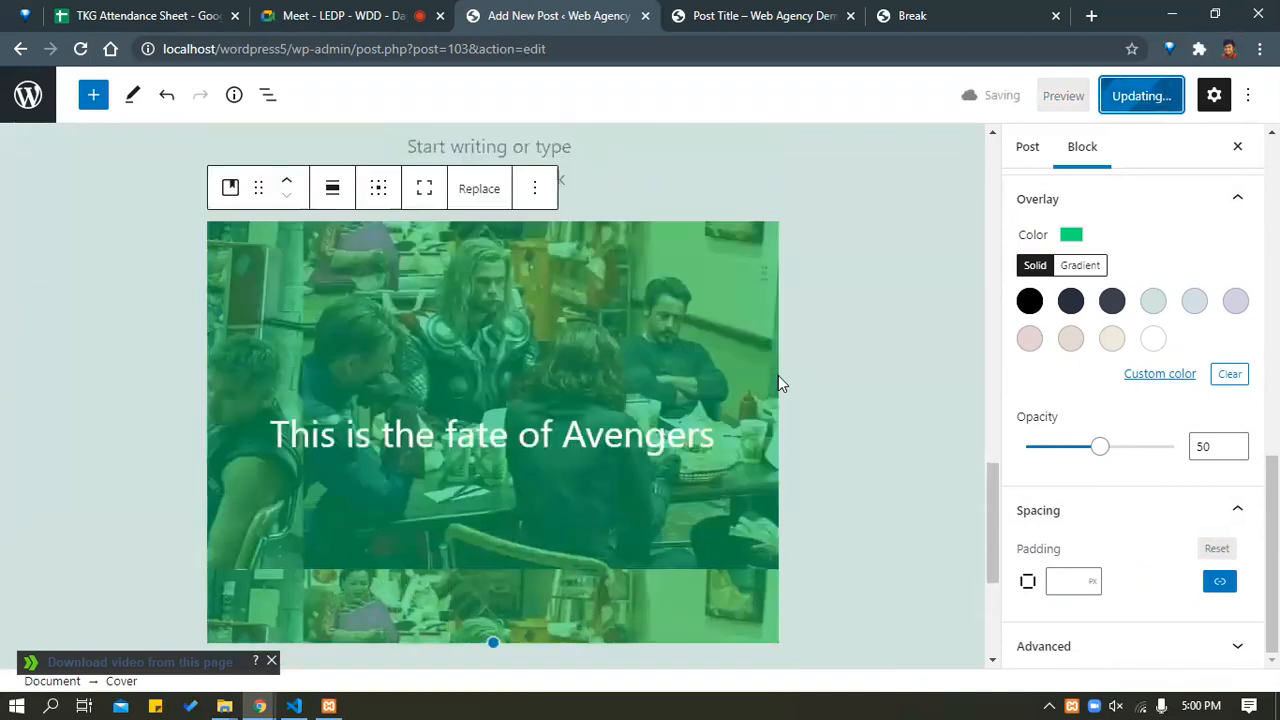
Toggle the cover's fixed background off and back on, and turn off its repeated background.
scroll(1085, 303, up, 10)
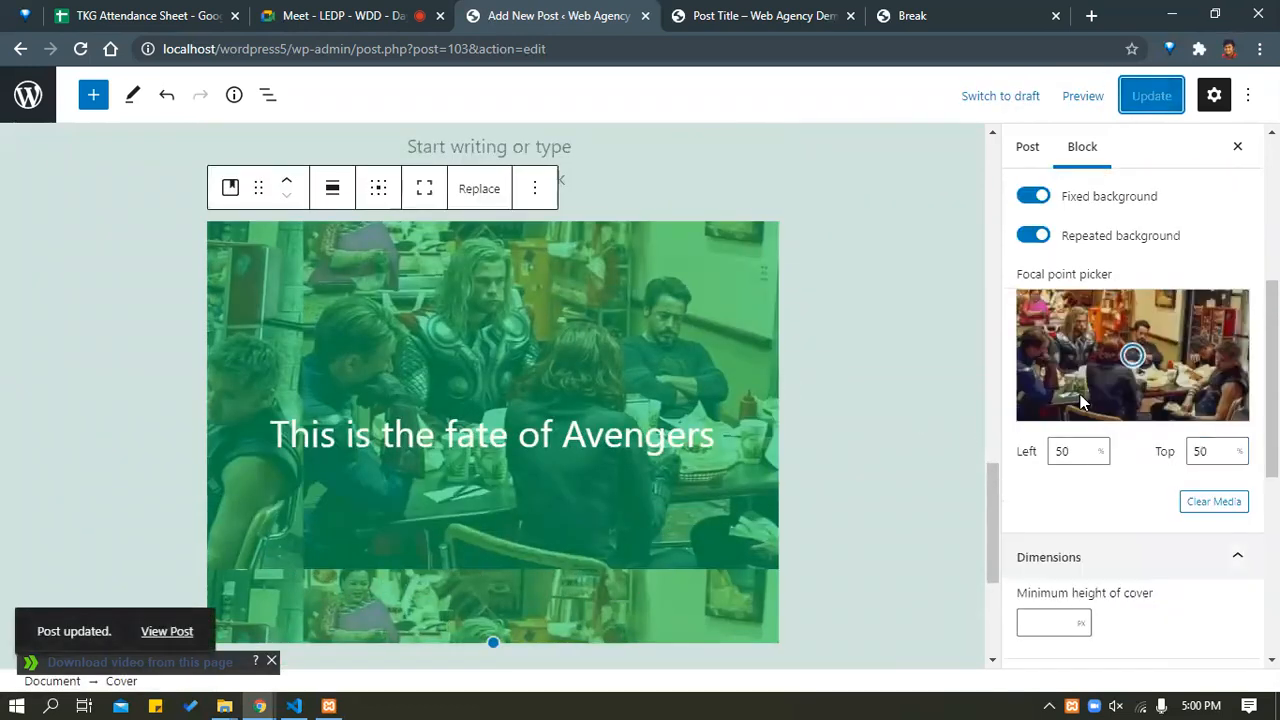
scroll(1079, 398, down, 1)
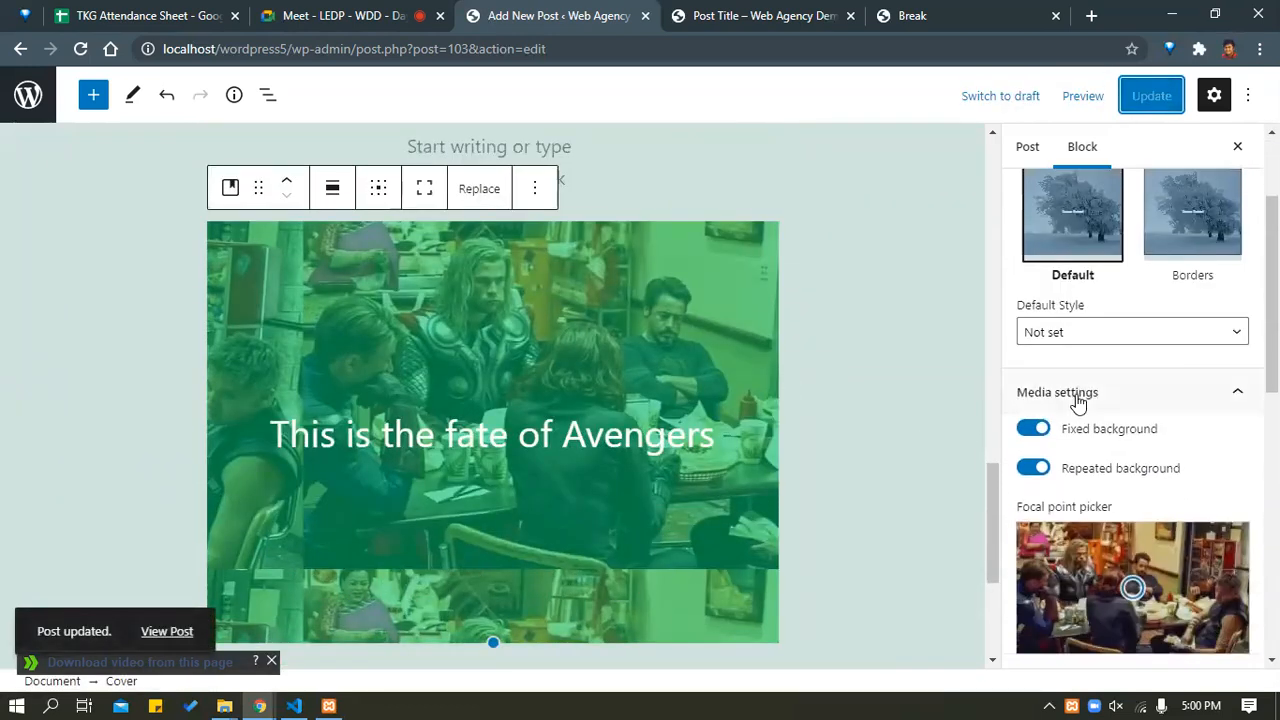
click(1036, 431)
click(1033, 429)
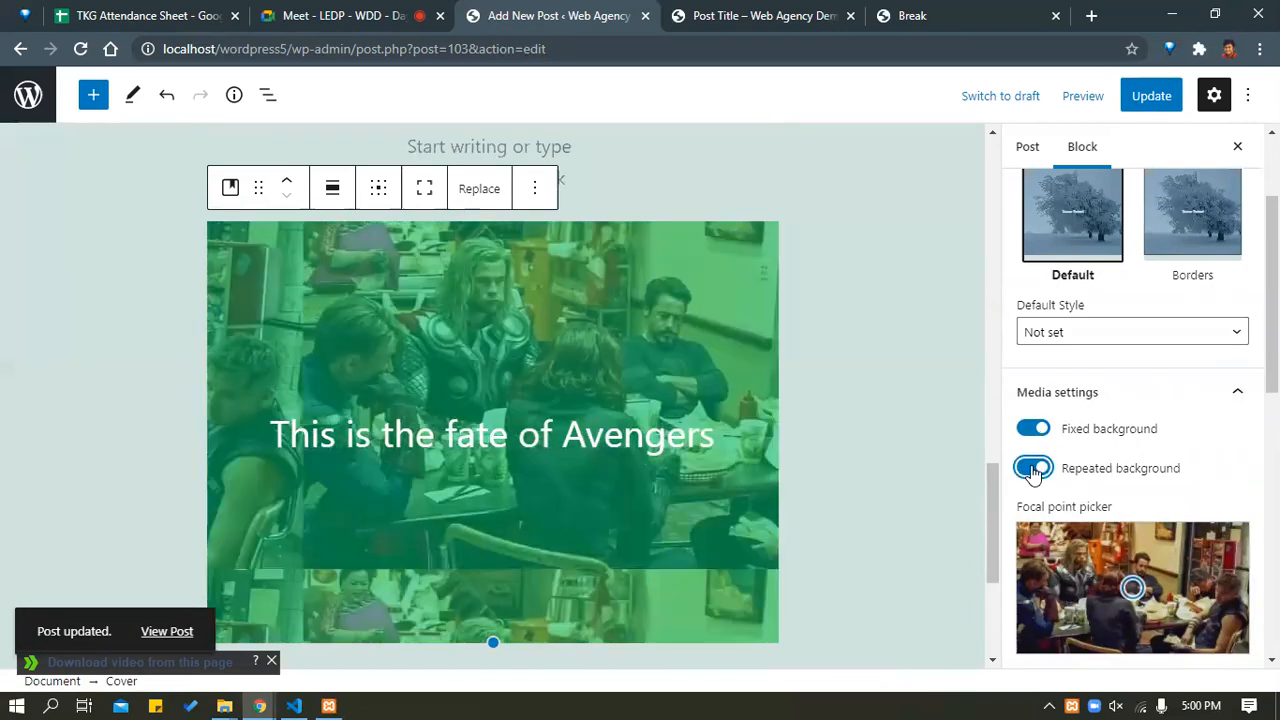
click(1034, 468)
scroll(655, 432, up, 2)
scroll(809, 457, down, 3)
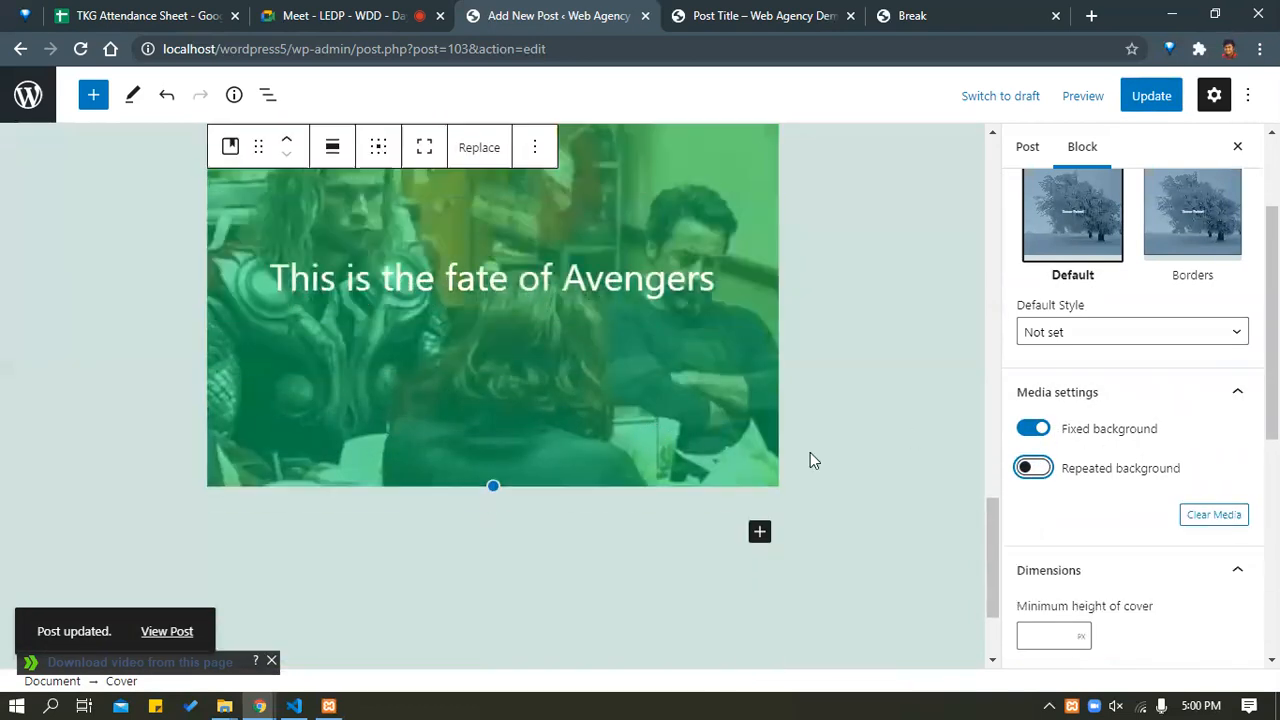
Review the Cover block's advanced settings for HTML anchor and CSS classes, and update the post.
scroll(1114, 517, down, 5)
click(1083, 650)
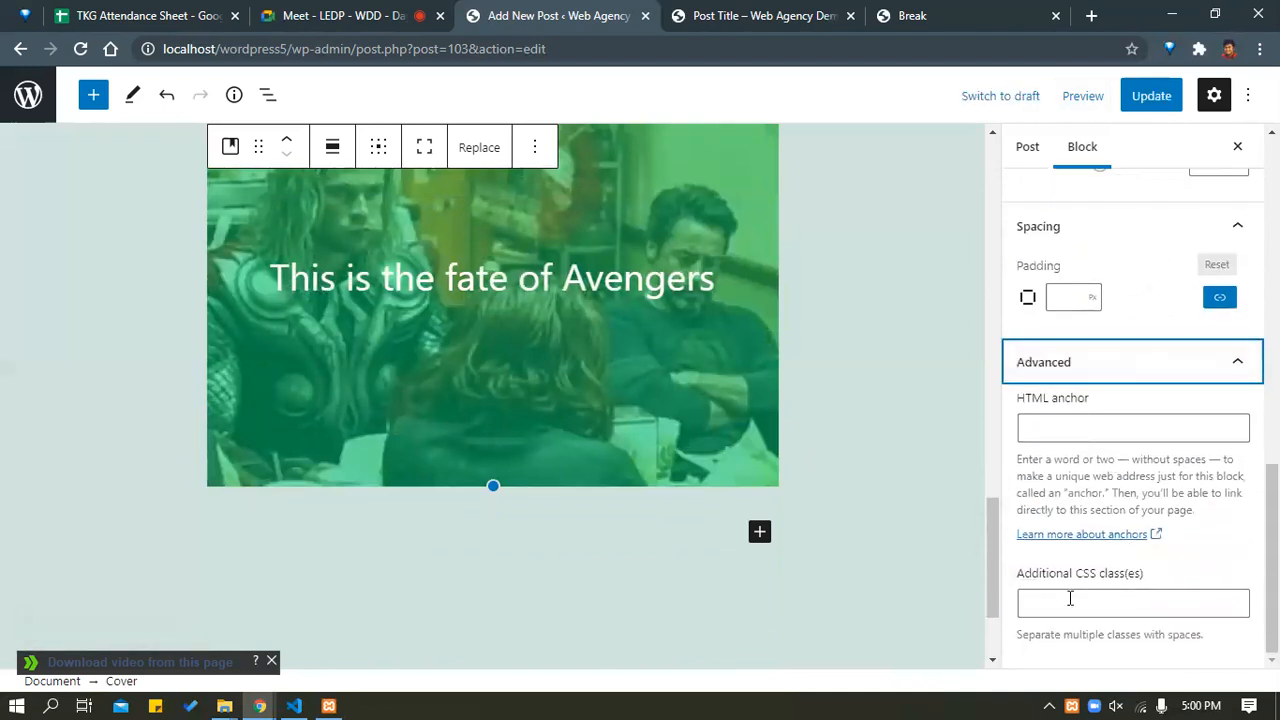
scroll(1108, 480, up, 10)
scroll(626, 437, up, 5)
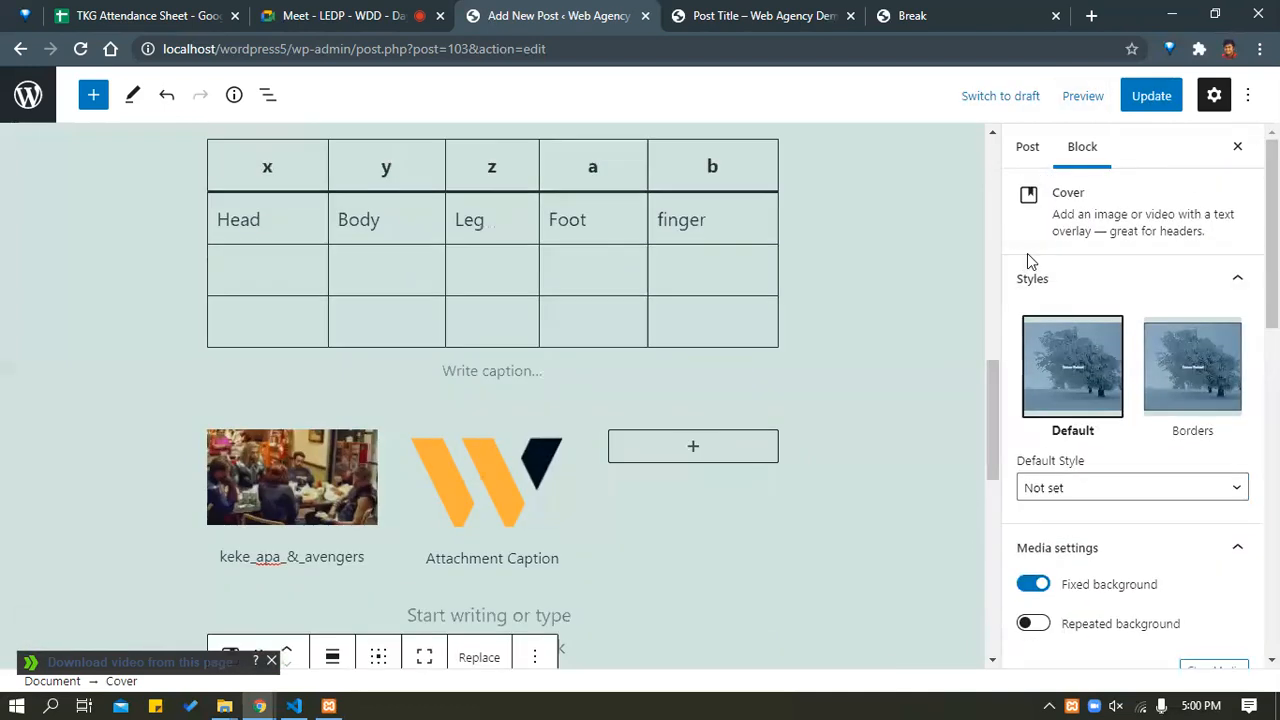
click(1152, 97)
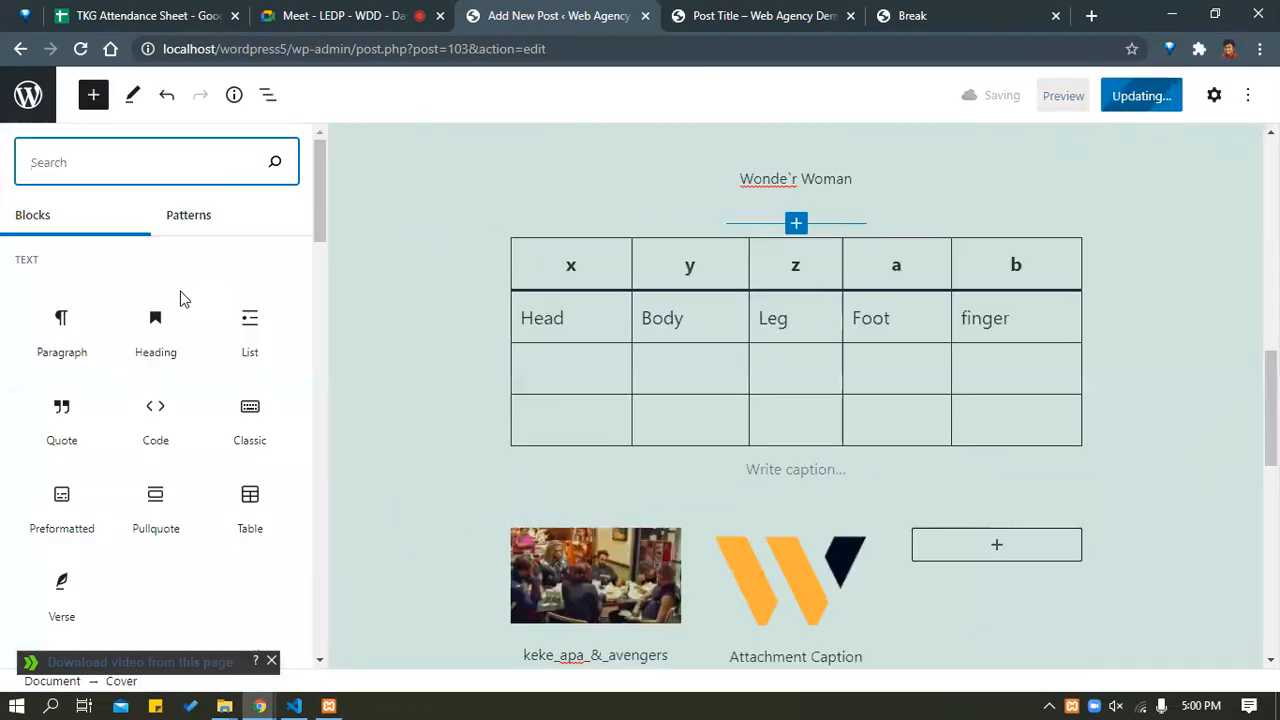
Look through the available blocks and insert a Media & Text block below the Avengers cover.
scroll(152, 430, down, 10)
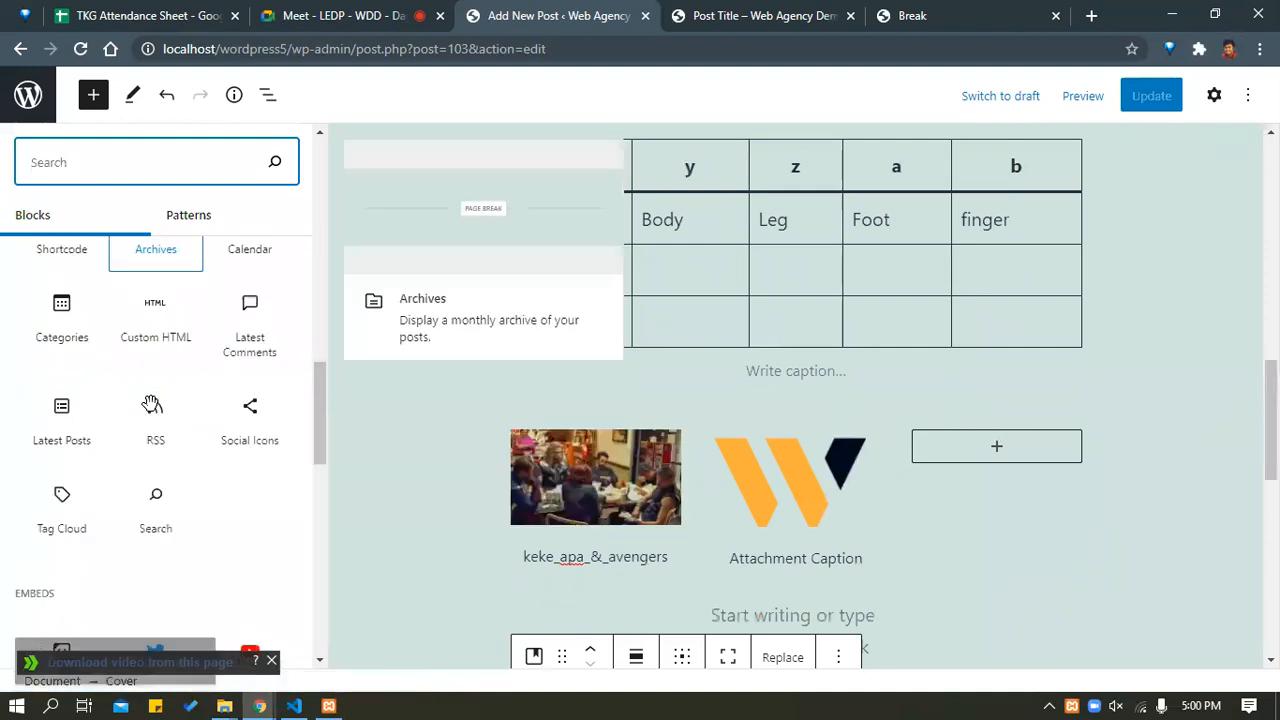
scroll(152, 410, up, 5)
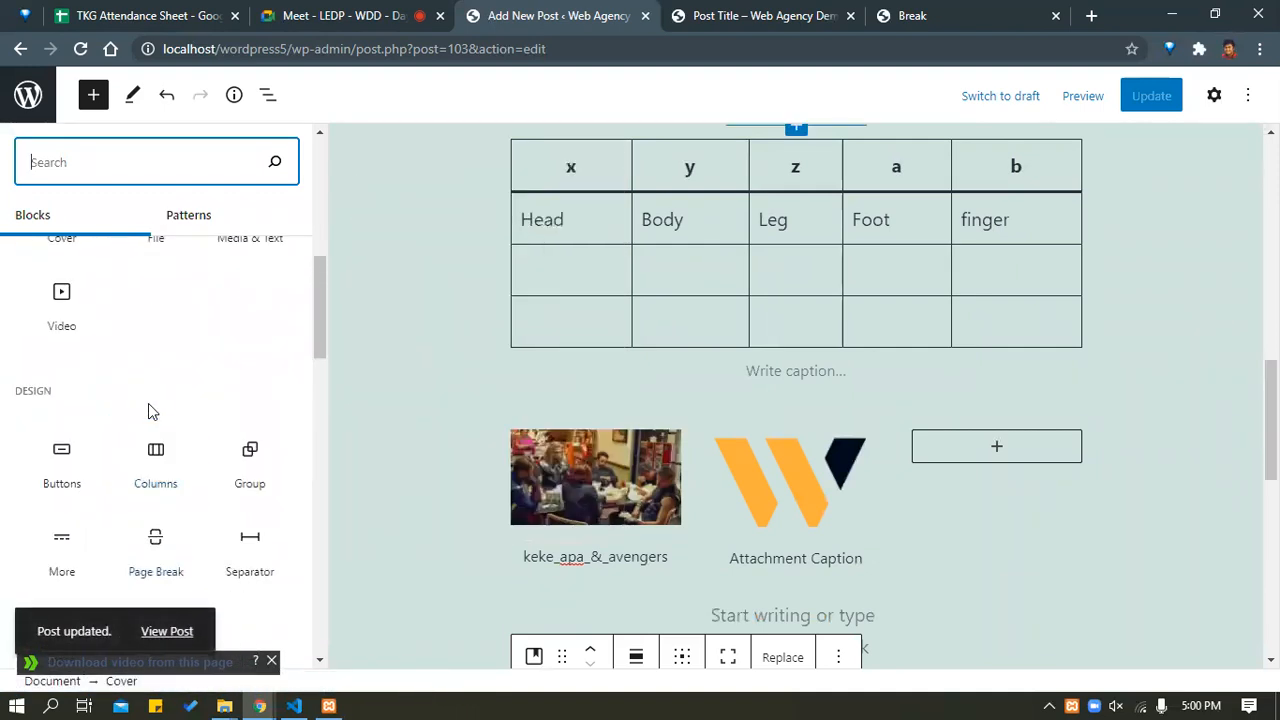
scroll(144, 411, down, 3)
scroll(144, 410, up, 6)
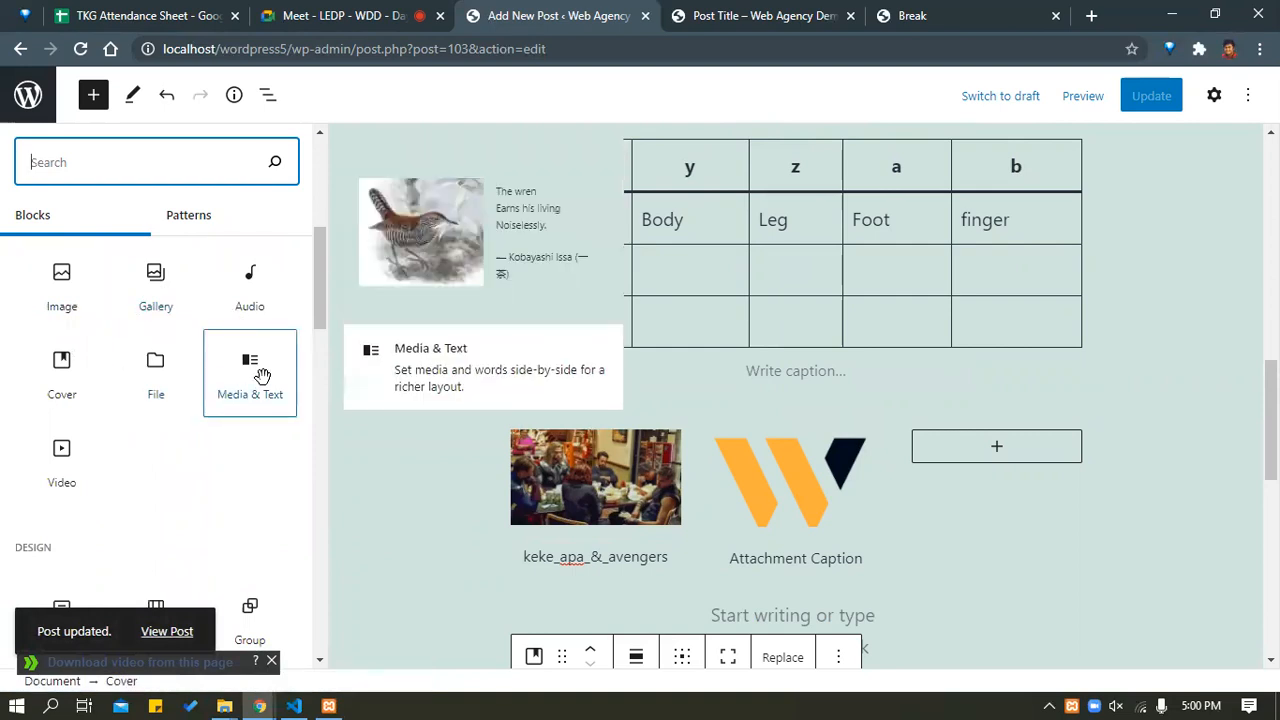
scroll(720, 430, down, 5)
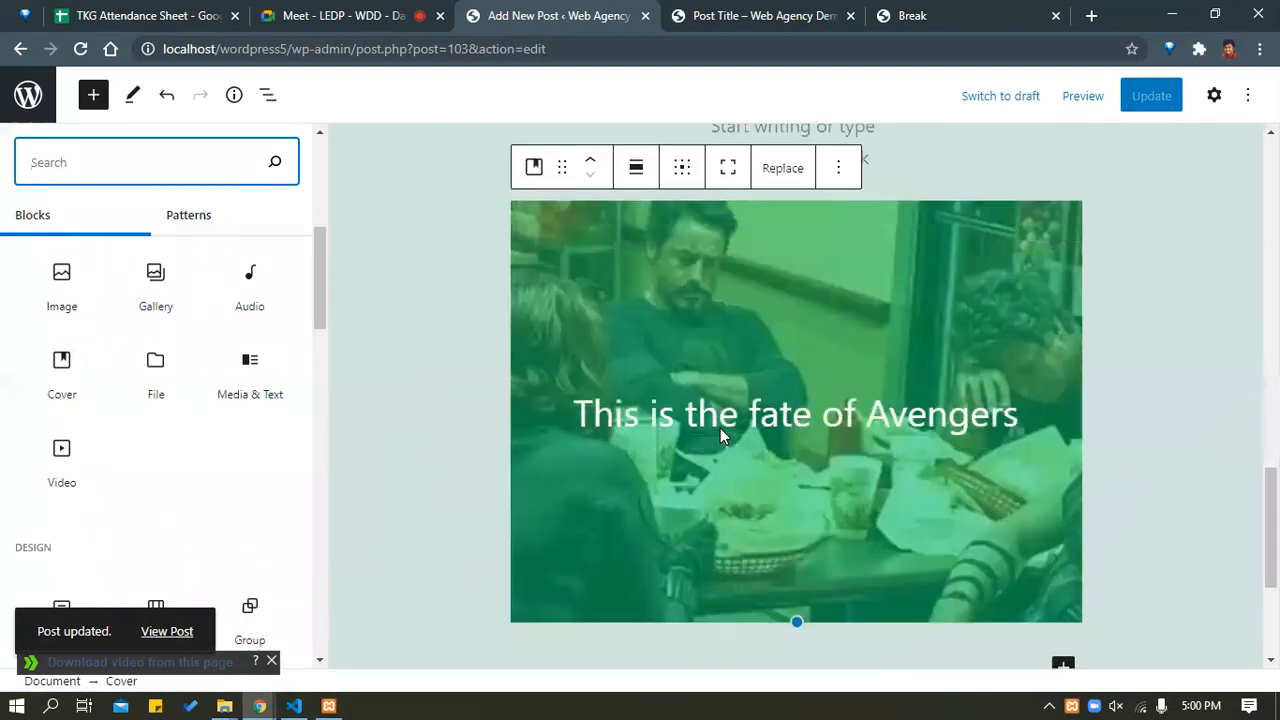
scroll(720, 435, down, 3)
click(1114, 391)
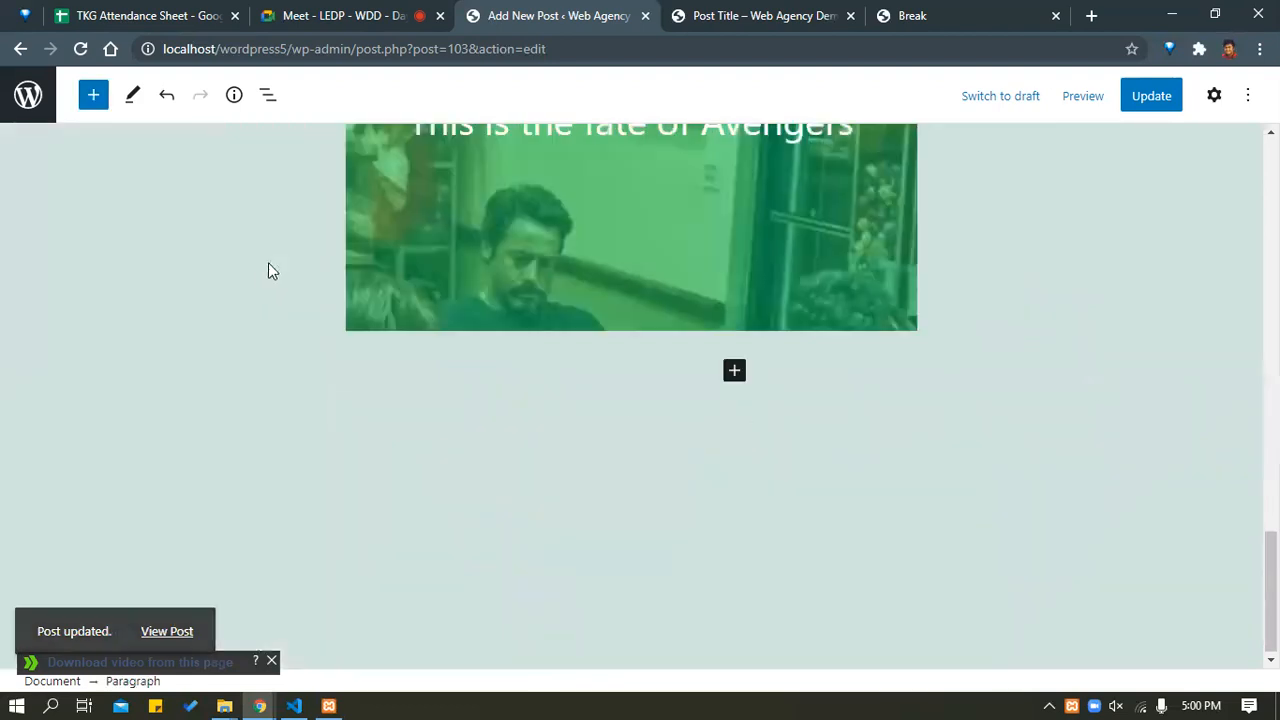
click(93, 94)
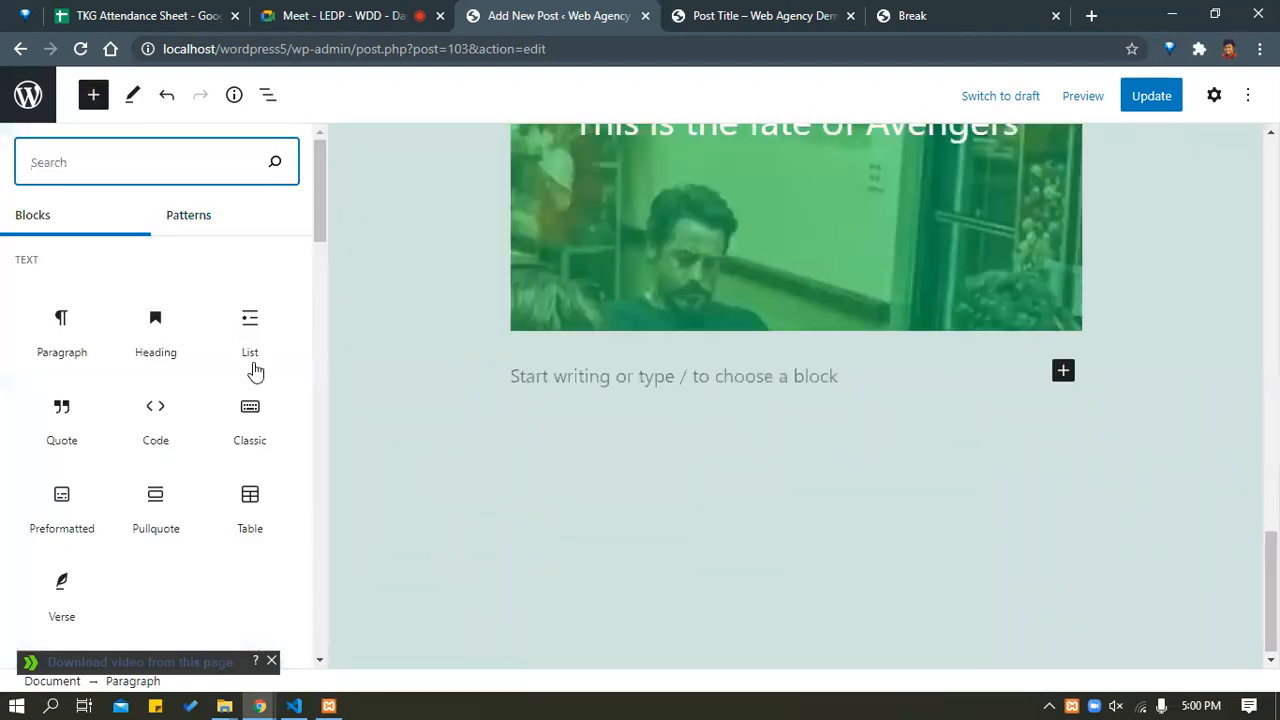
scroll(250, 370, down, 5)
scroll(247, 360, down, 1)
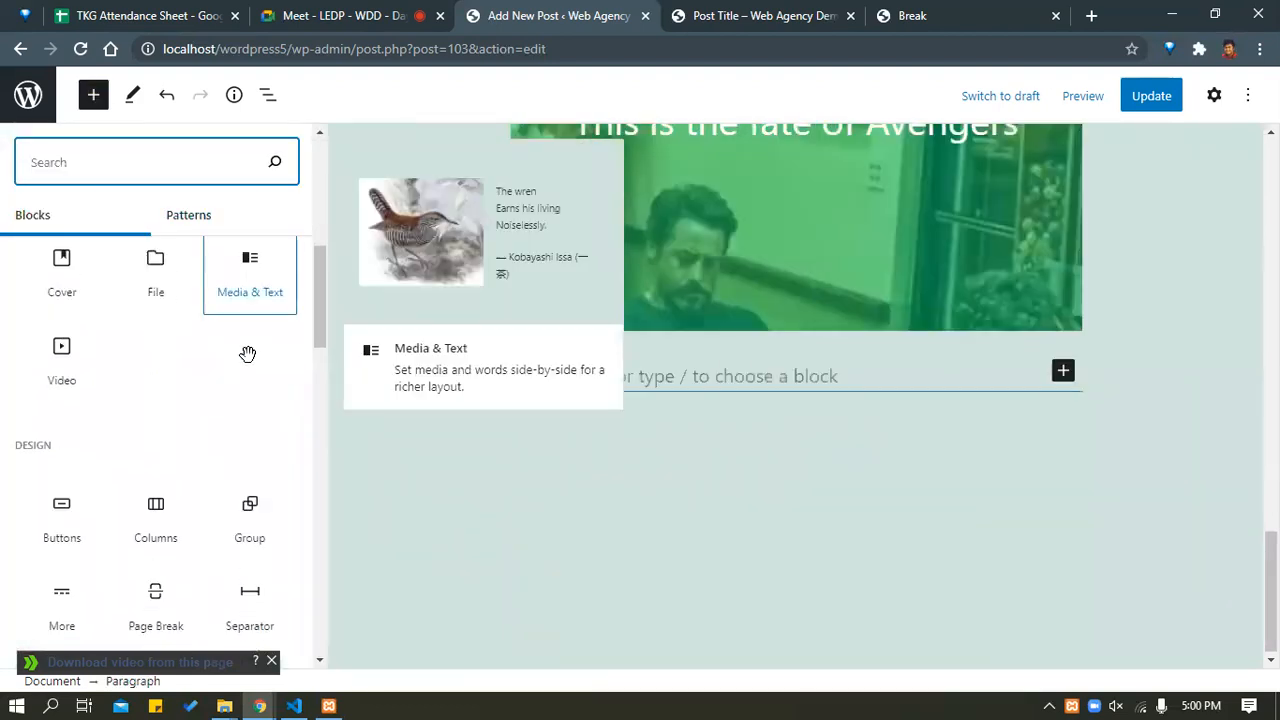
scroll(247, 354, up, 1)
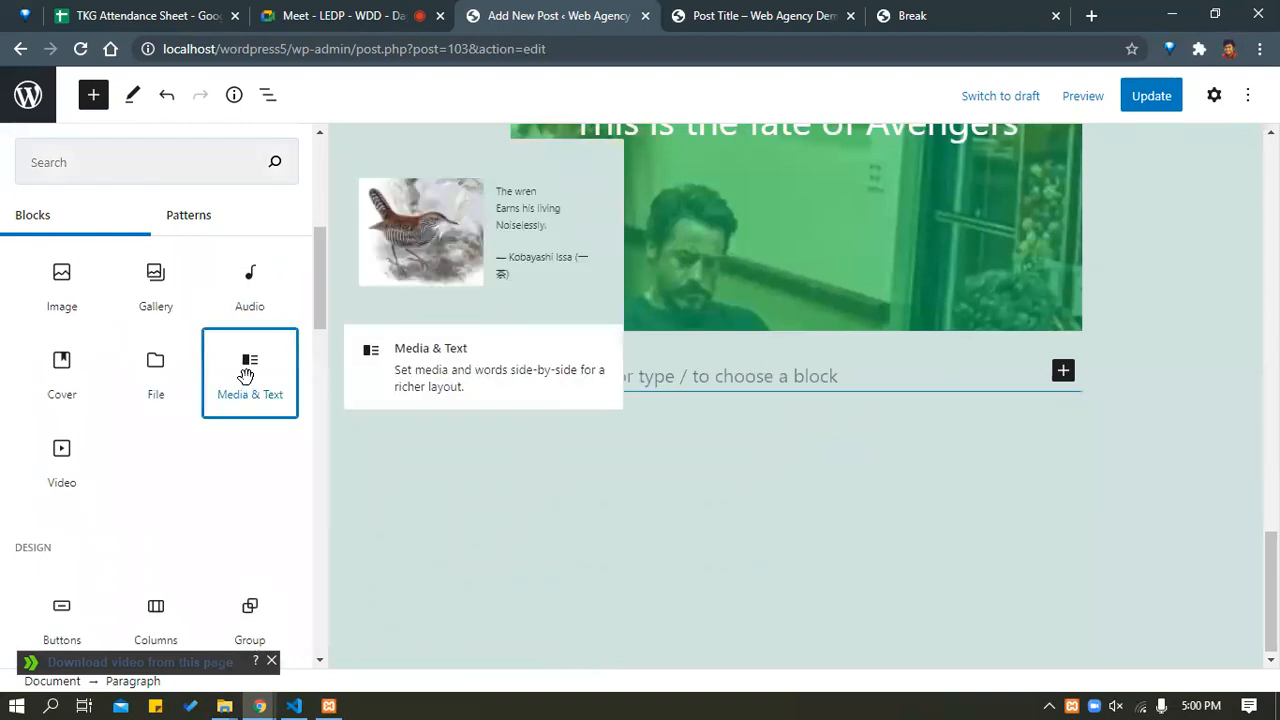
click(246, 375)
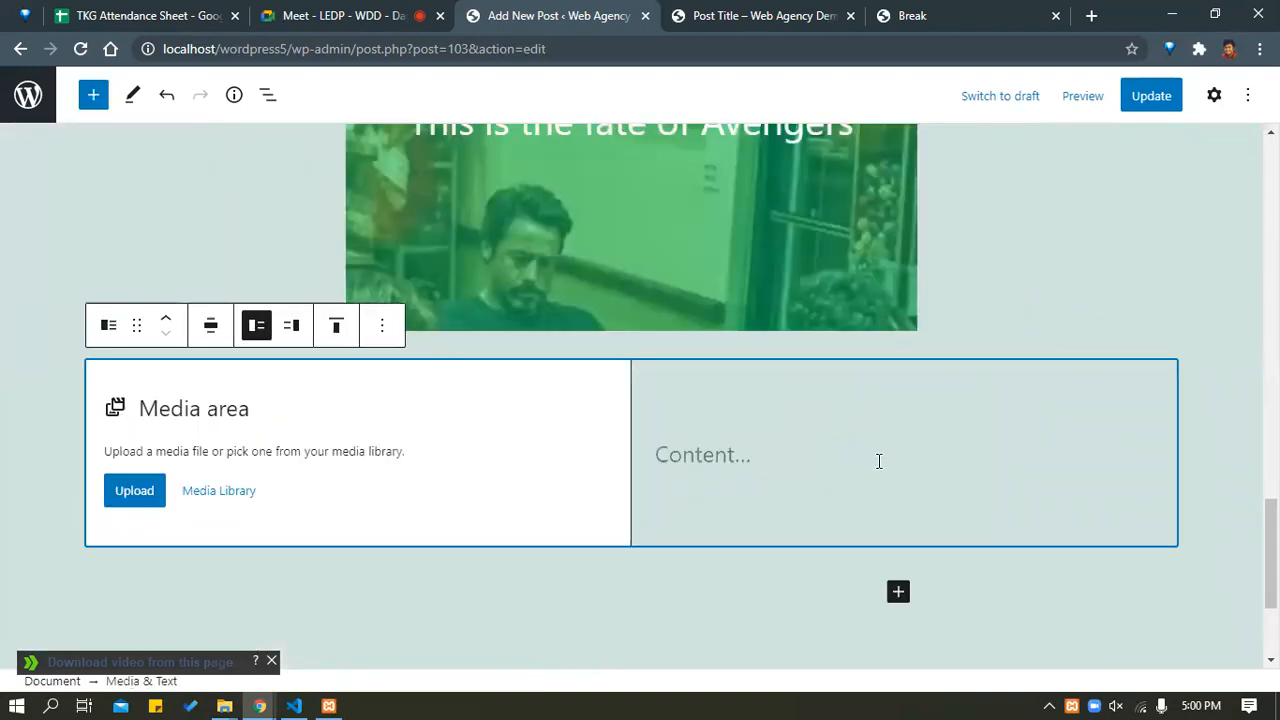
Fill the Media & Text block's media area with logo-agency-edited.png from the media library.
click(226, 490)
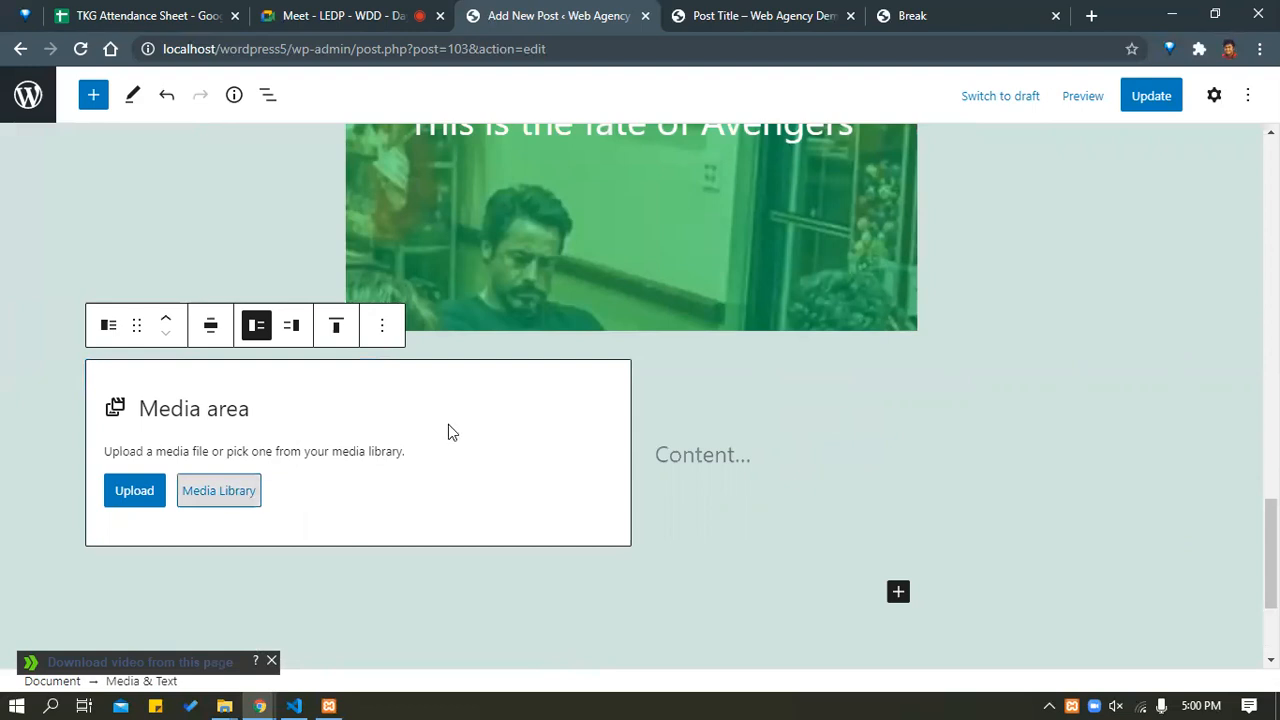
click(257, 326)
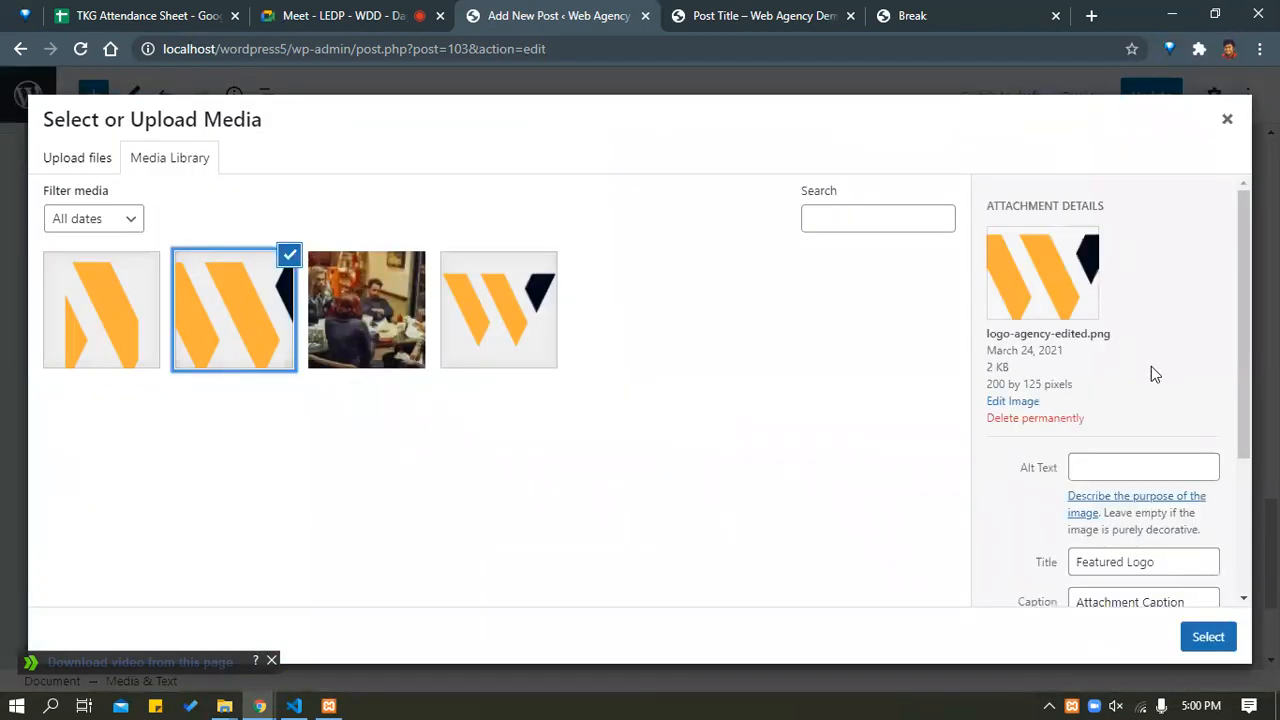
click(1210, 636)
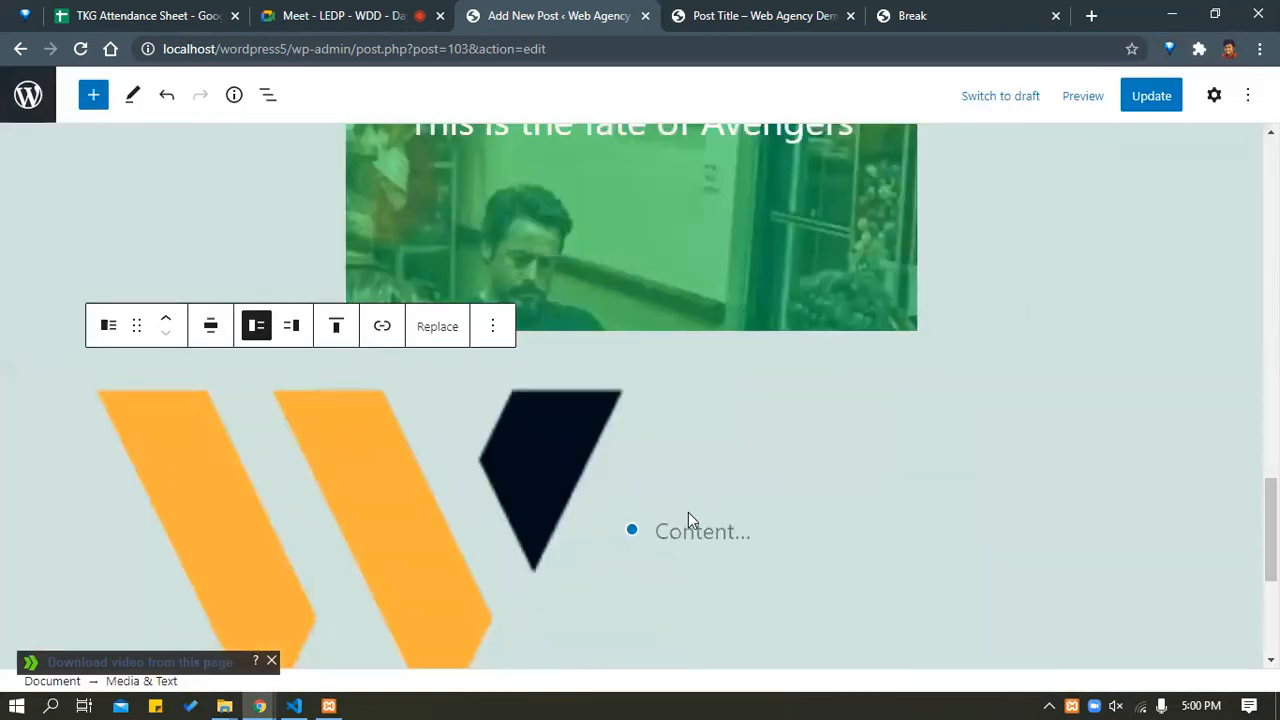
Enter "Wonder Woman From Another Universe" as the Media & Text block's content, correcting any spelling errors.
scroll(743, 397, down, 2)
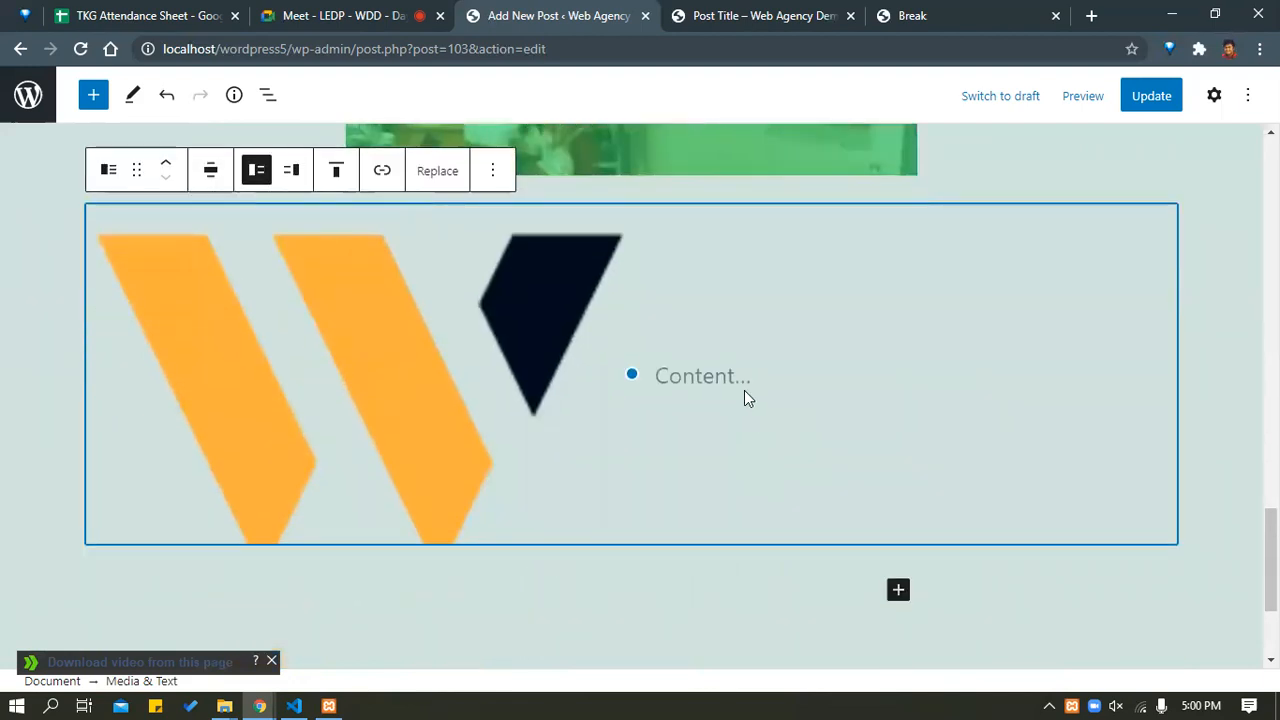
click(742, 385)
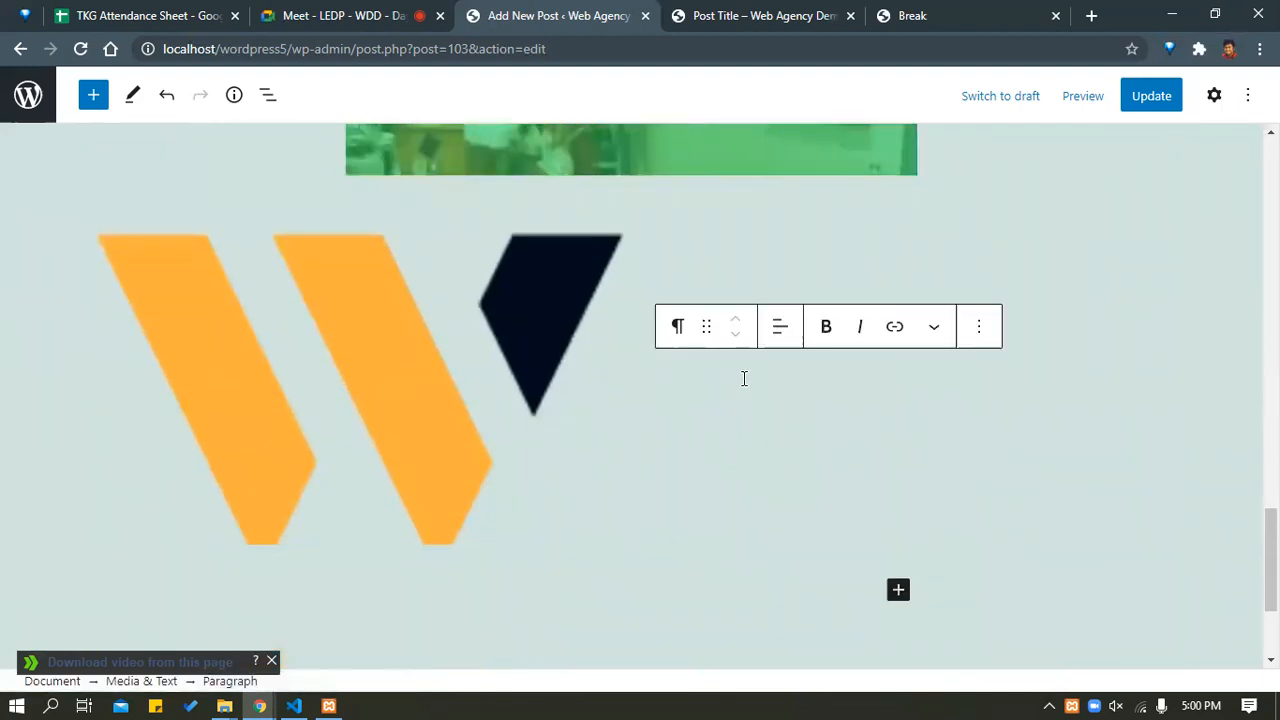
text(Th)
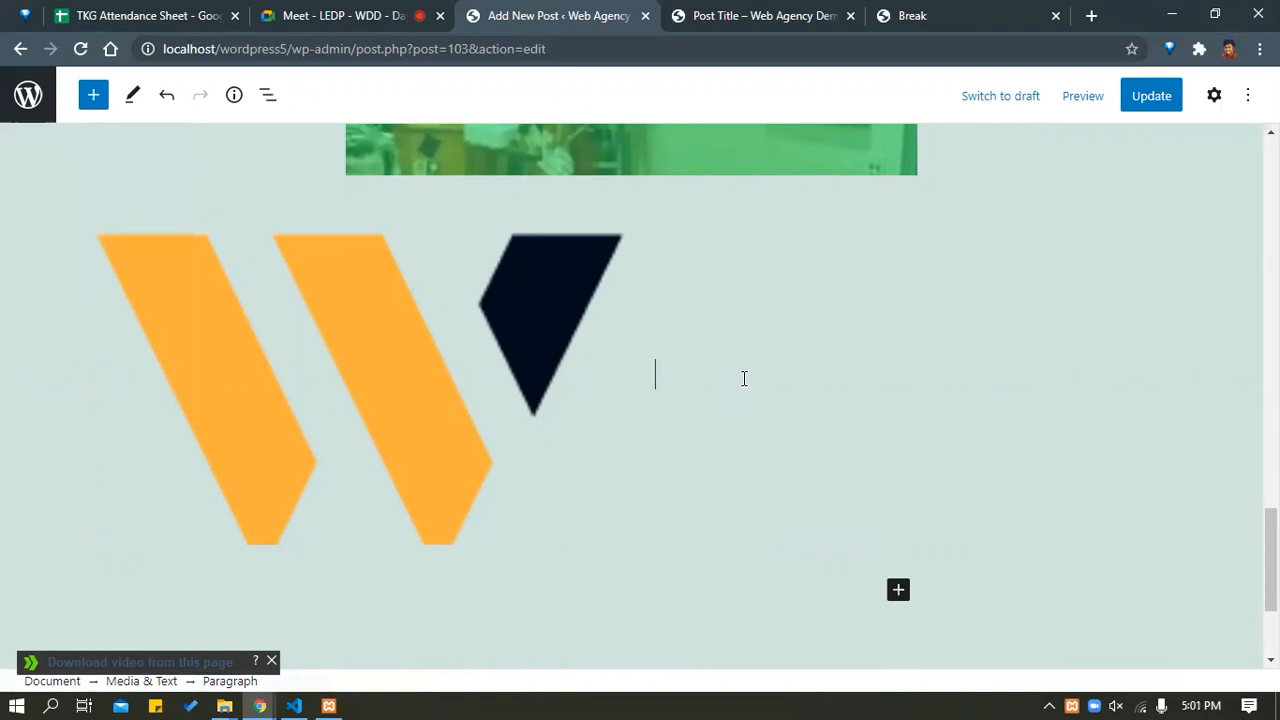
text(oonder Woman)
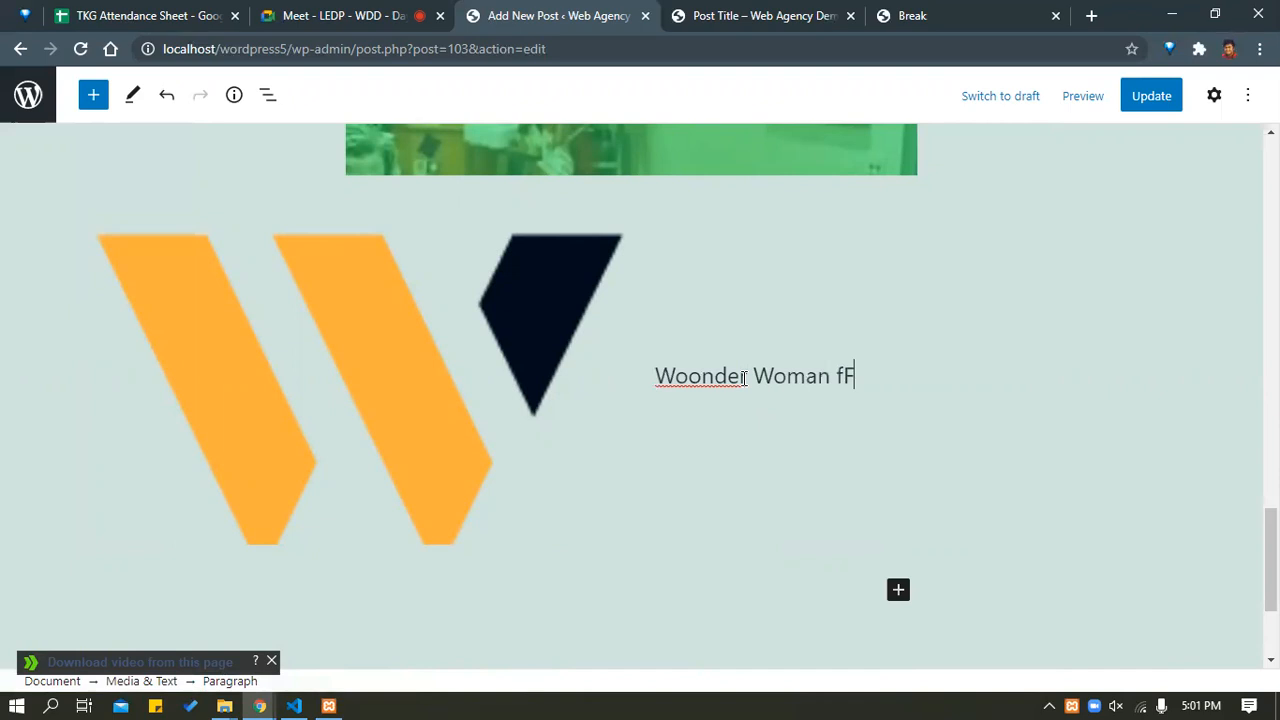
text( From Another)
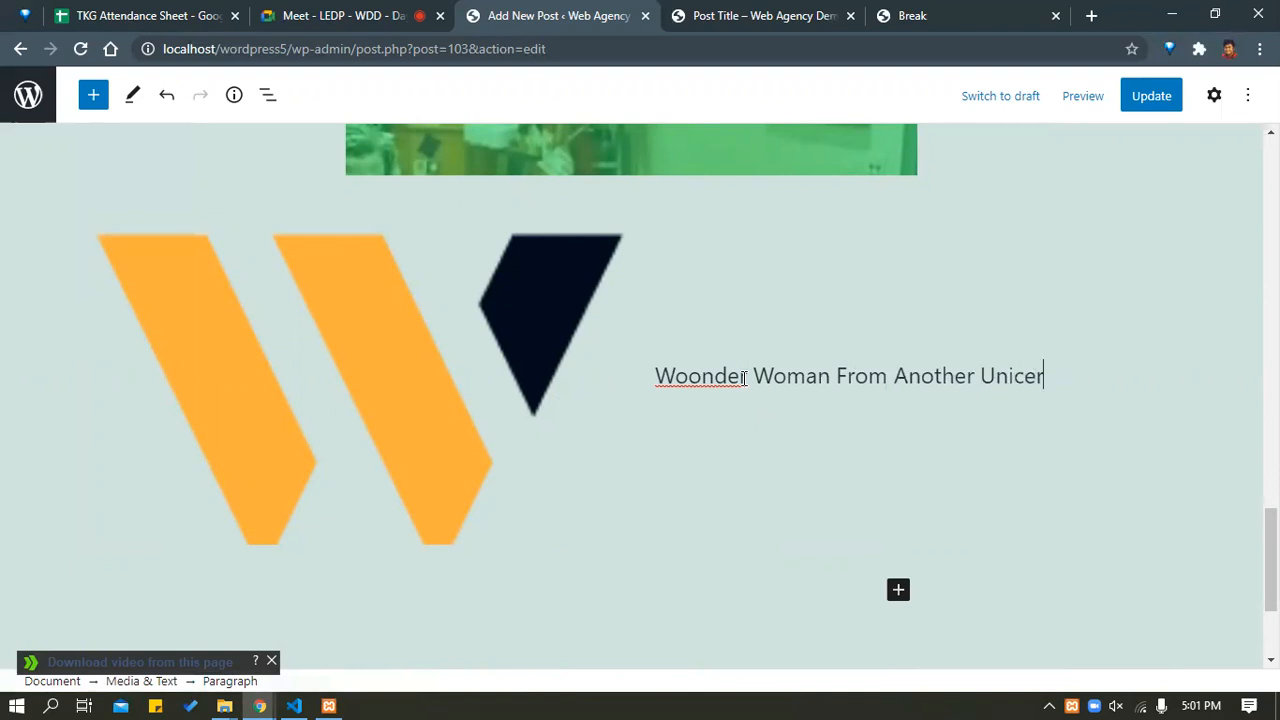
text(Universe)
click(672, 373)
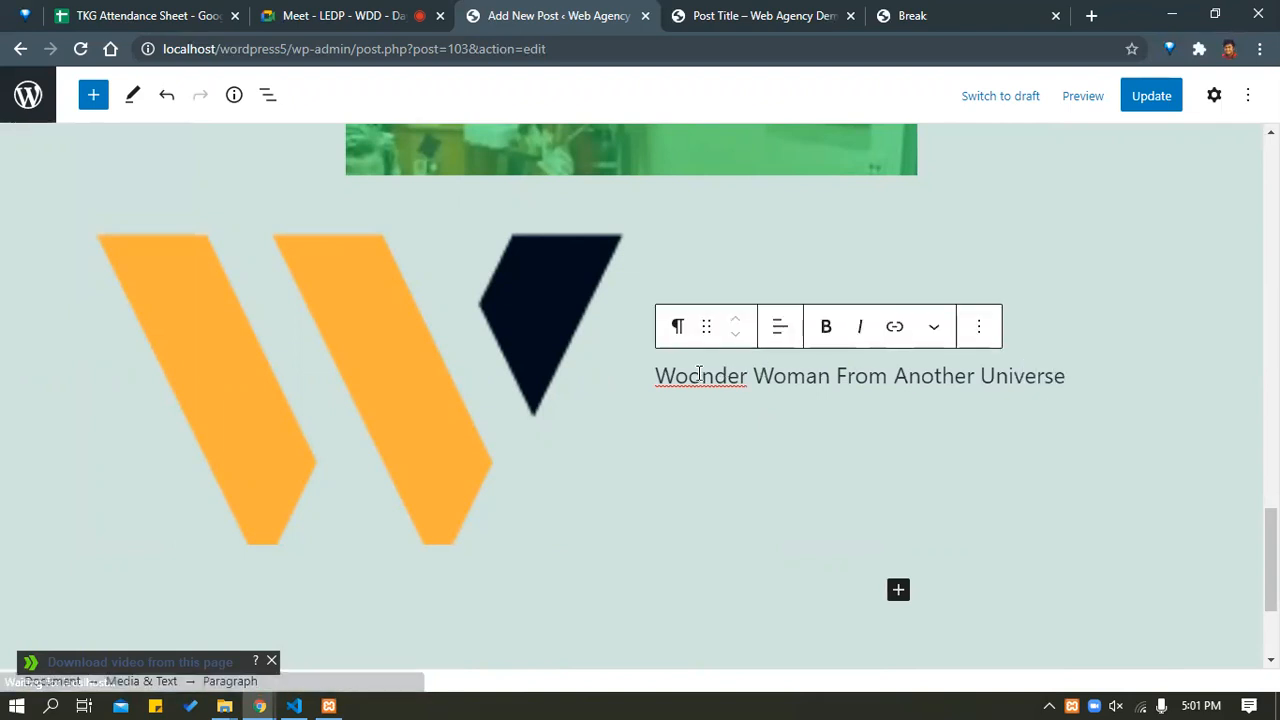
key(Delete)
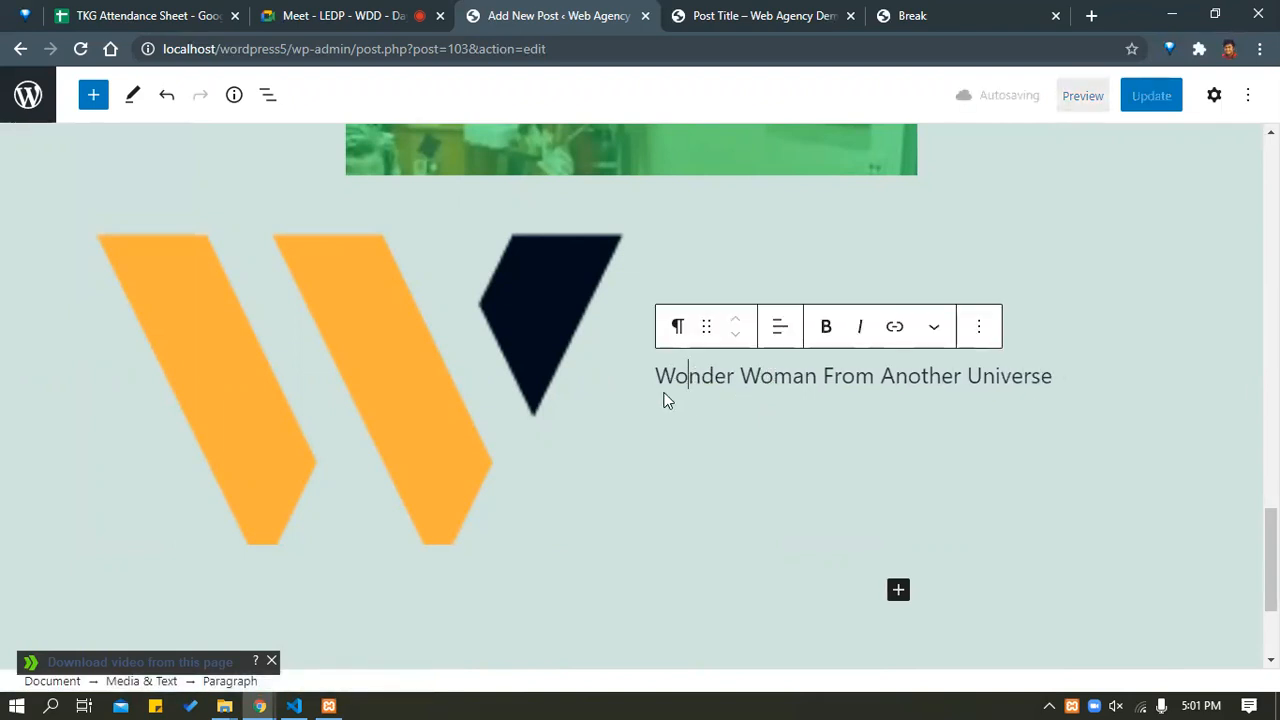
Try full width alignment on the Media & Text block and set it back to wide width.
click(285, 358)
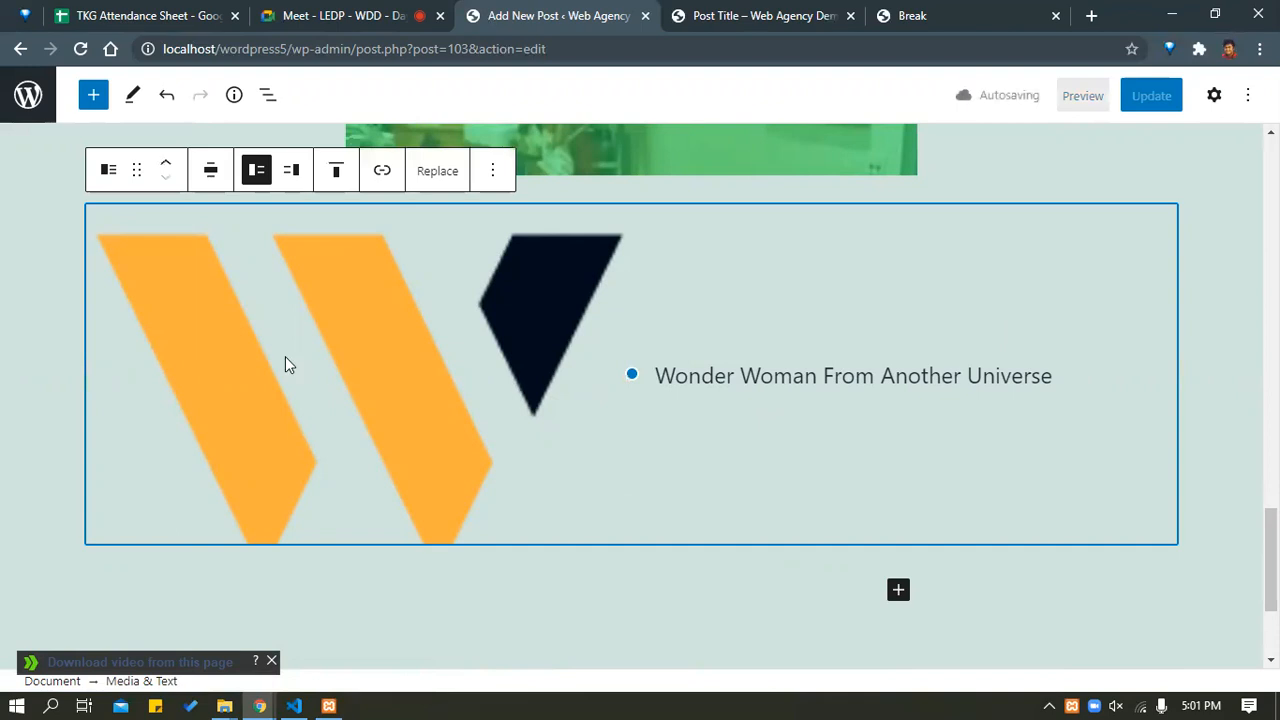
click(212, 172)
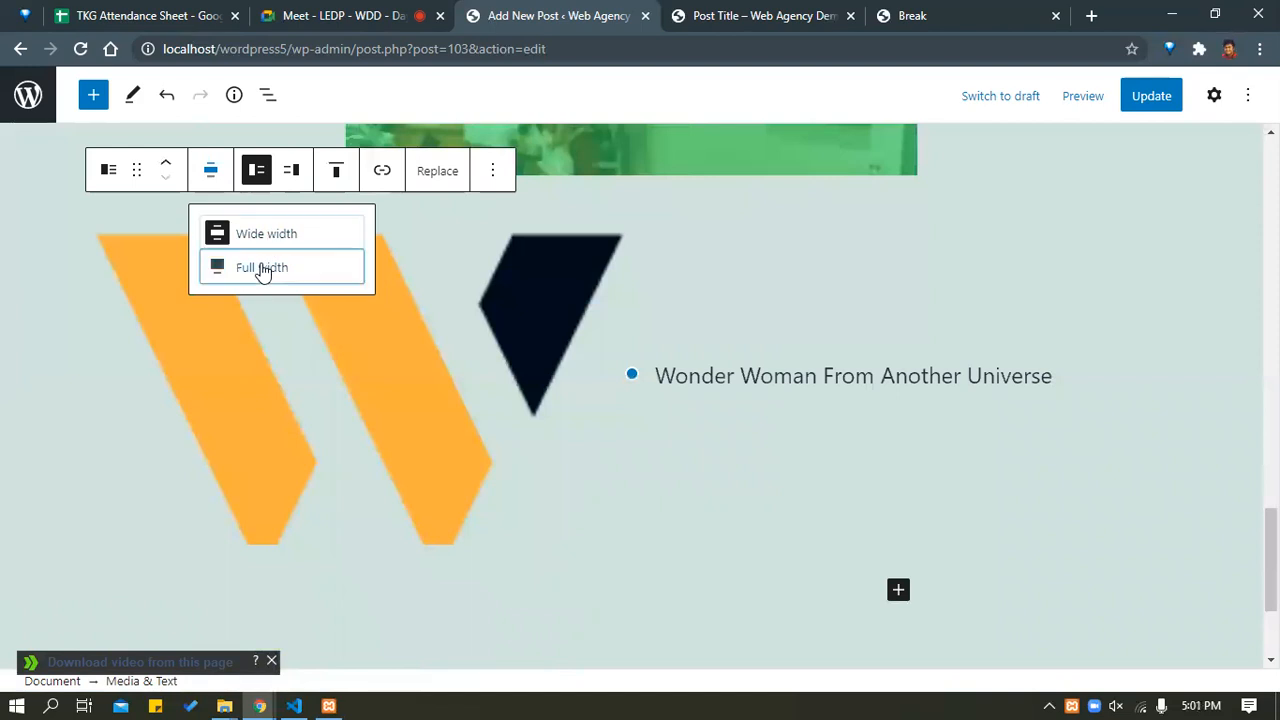
click(262, 268)
click(128, 175)
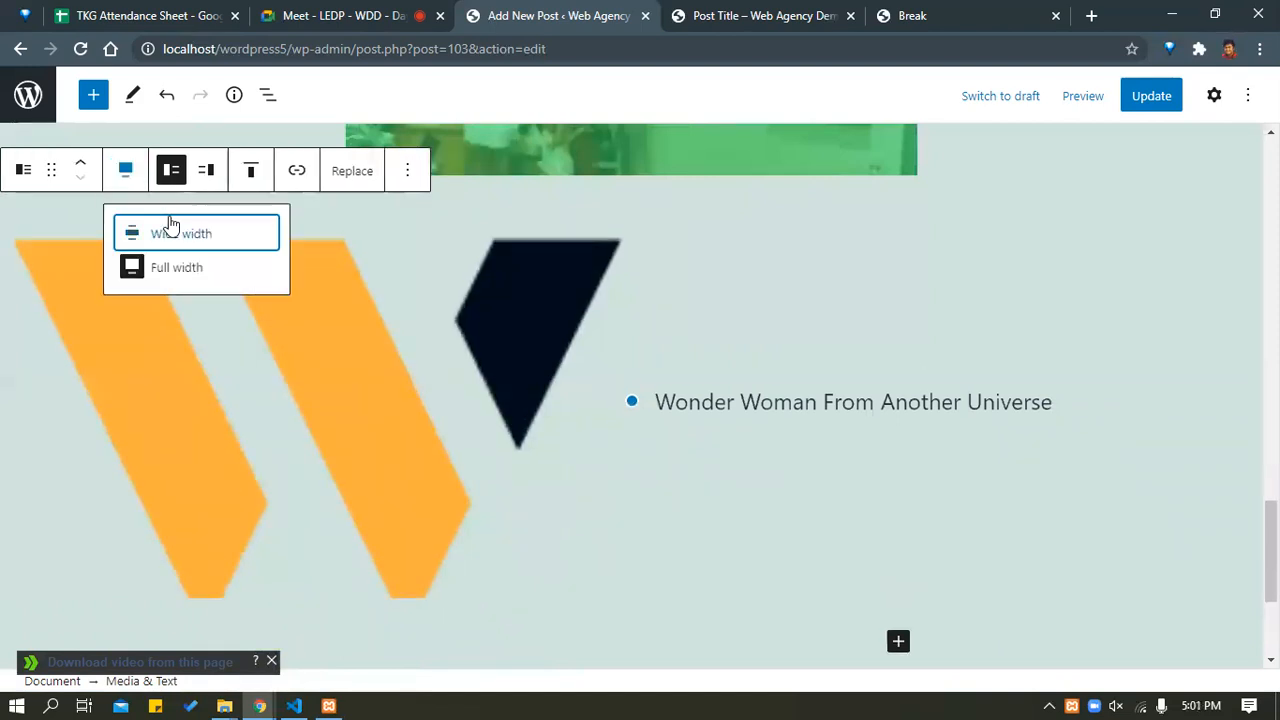
click(166, 226)
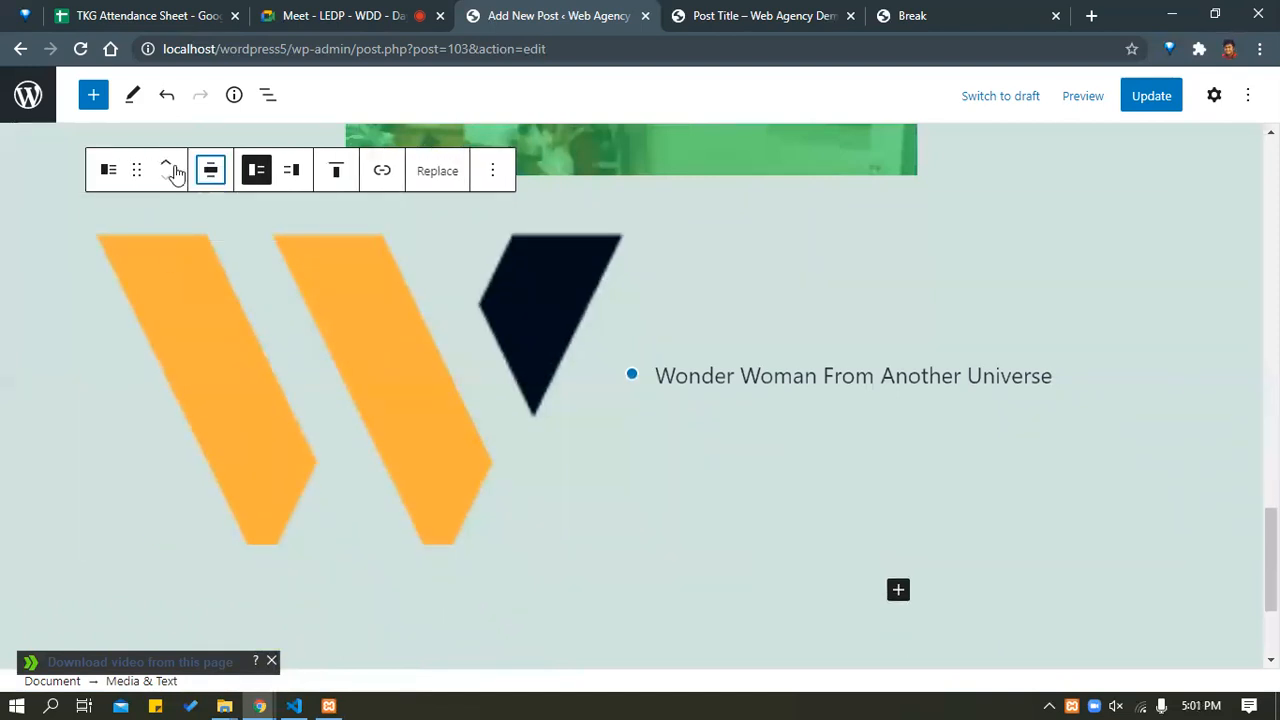
Try showing the media on the right of the Media & Text block and return it to the left.
click(290, 171)
click(260, 173)
click(292, 172)
click(256, 171)
Set the Media & Text block's vertical alignment to middle.
click(336, 171)
click(358, 268)
click(893, 368)
click(474, 369)
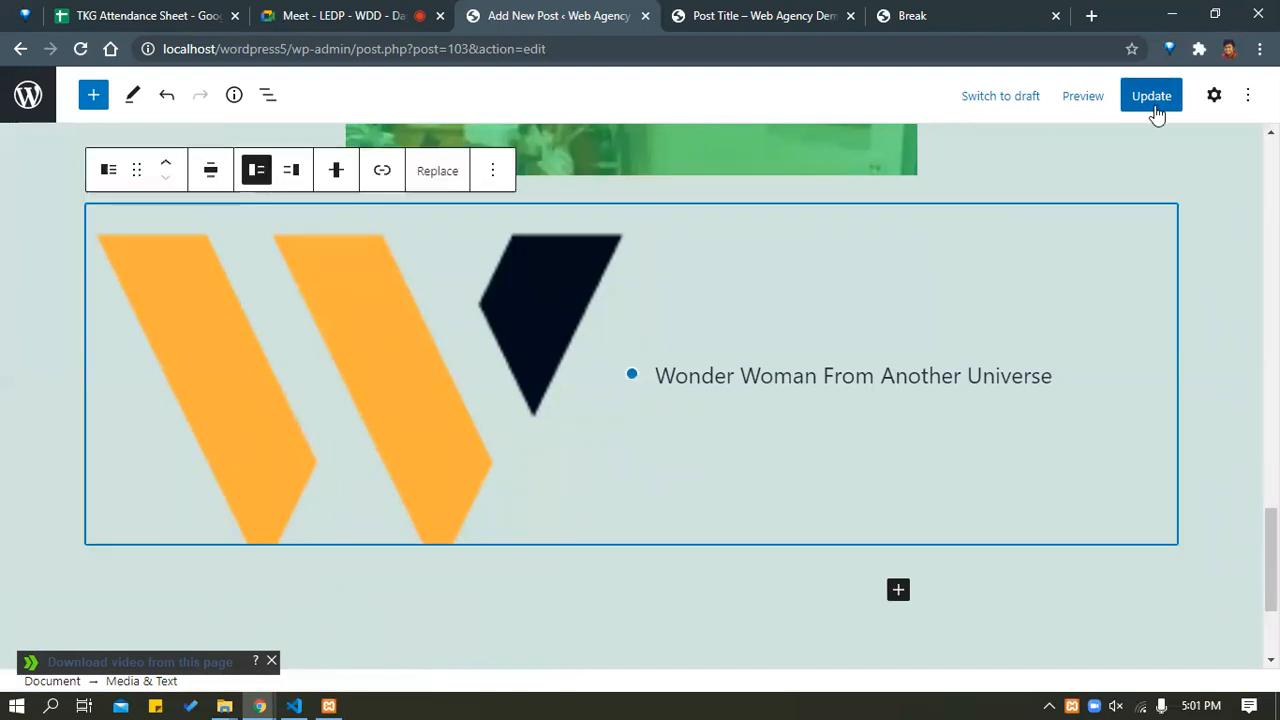
Open the Media & Text block's settings and apply the Borders style.
click(1212, 96)
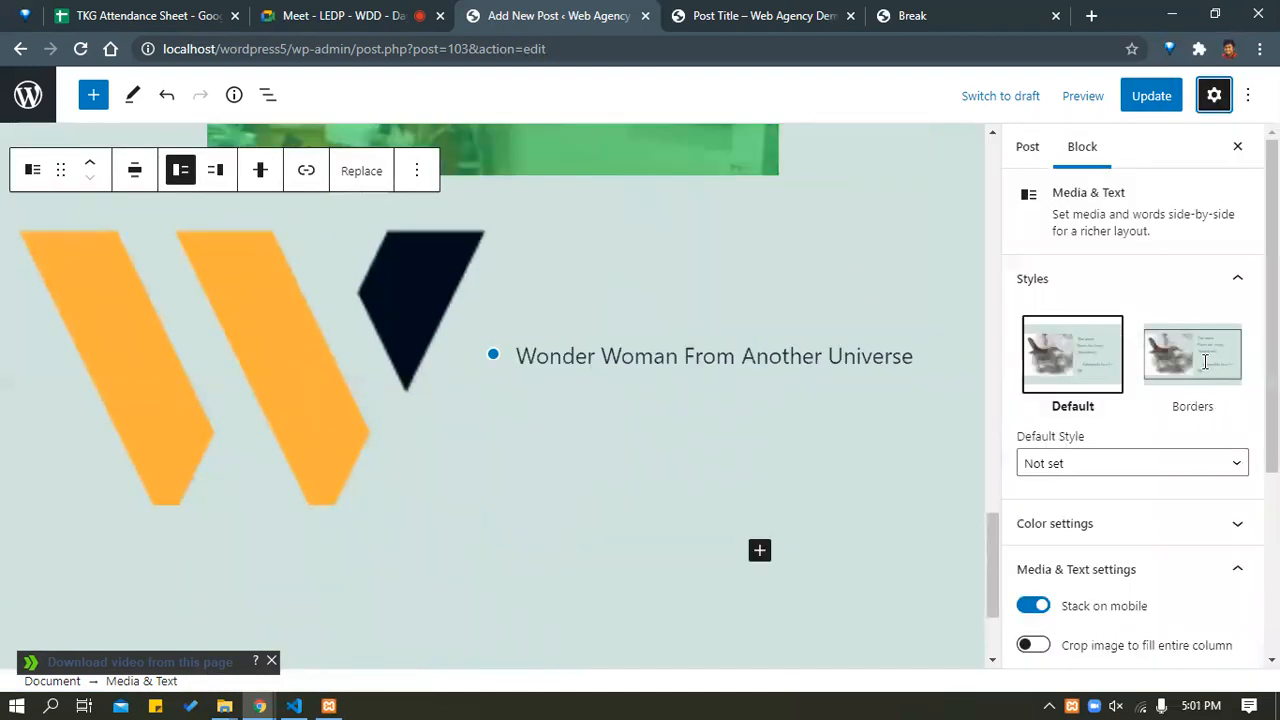
click(1177, 359)
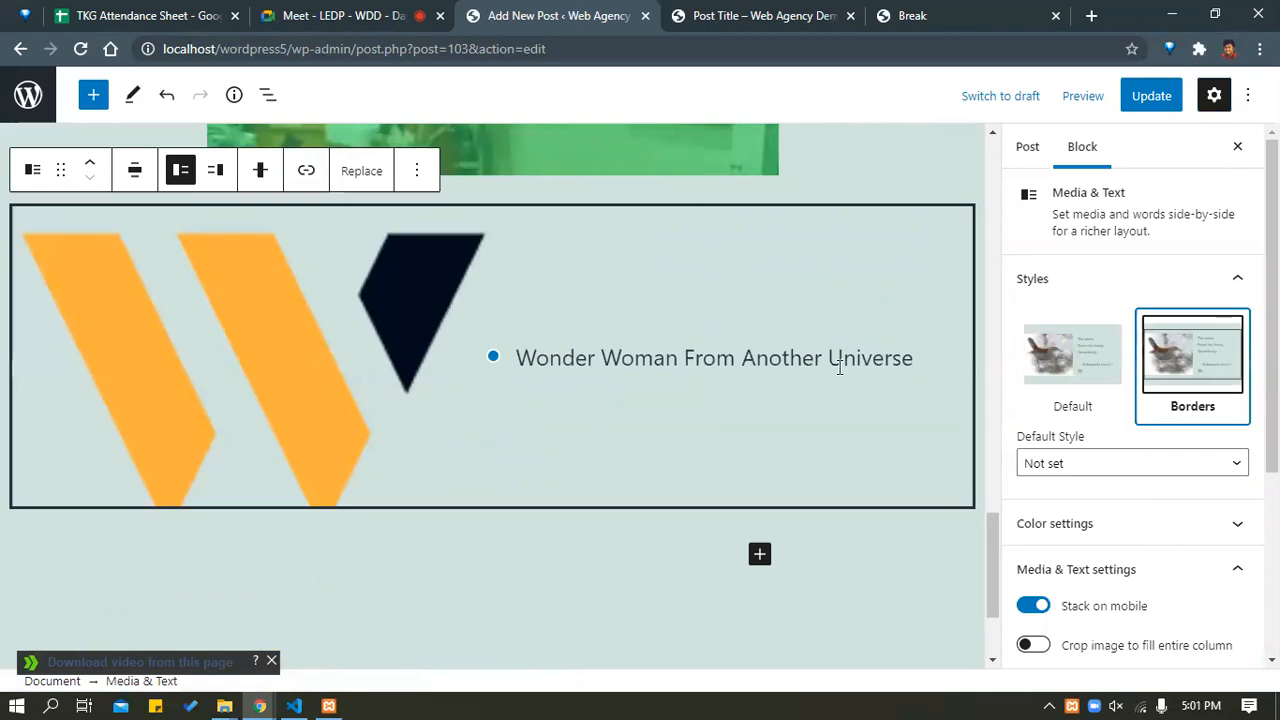
scroll(839, 368, up, 2)
scroll(949, 380, down, 2)
scroll(1098, 524, down, 2)
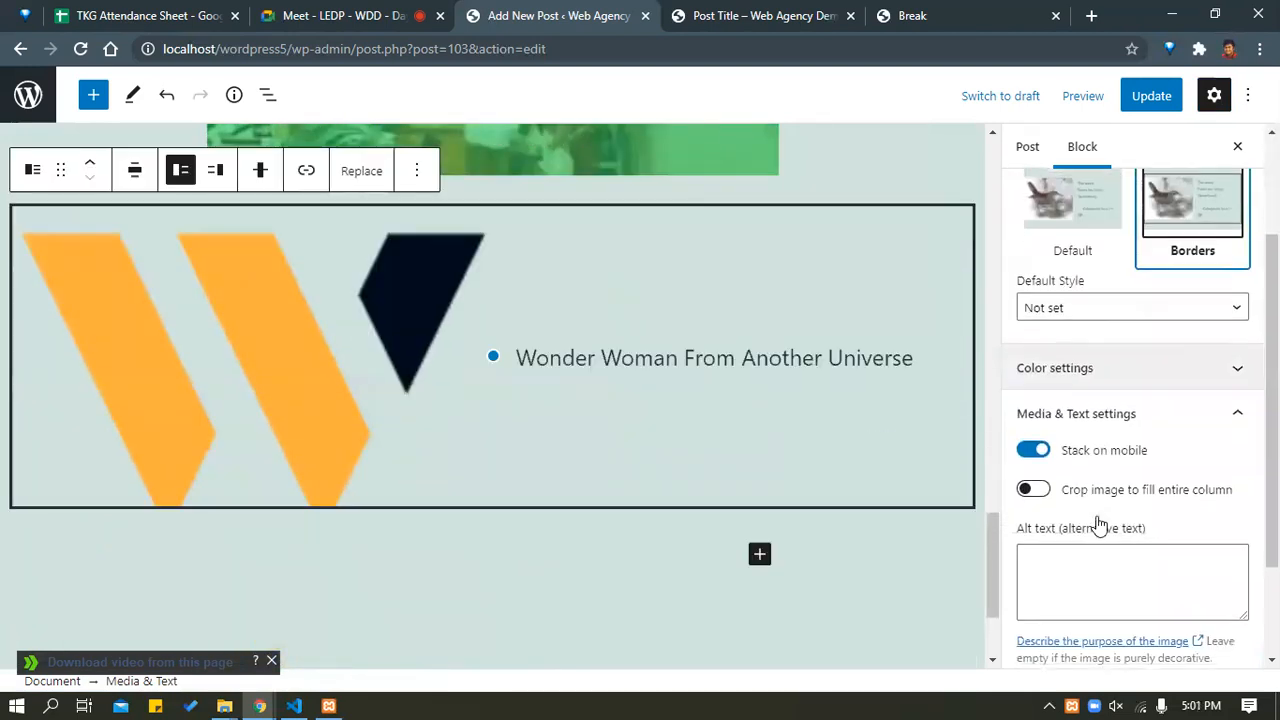
Try cropping the Media & Text image to fill the entire column and turn the option off again.
click(1036, 490)
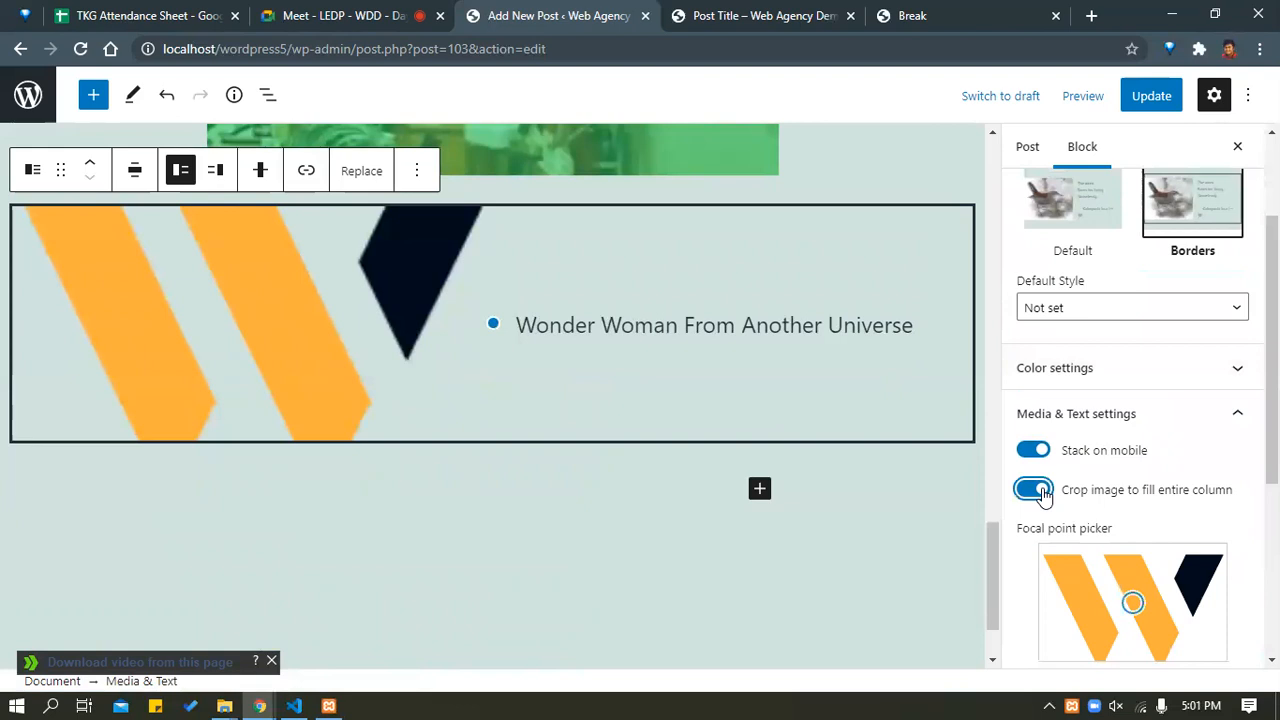
click(1033, 490)
click(1033, 490)
click(1033, 490)
scroll(1157, 497, up, 2)
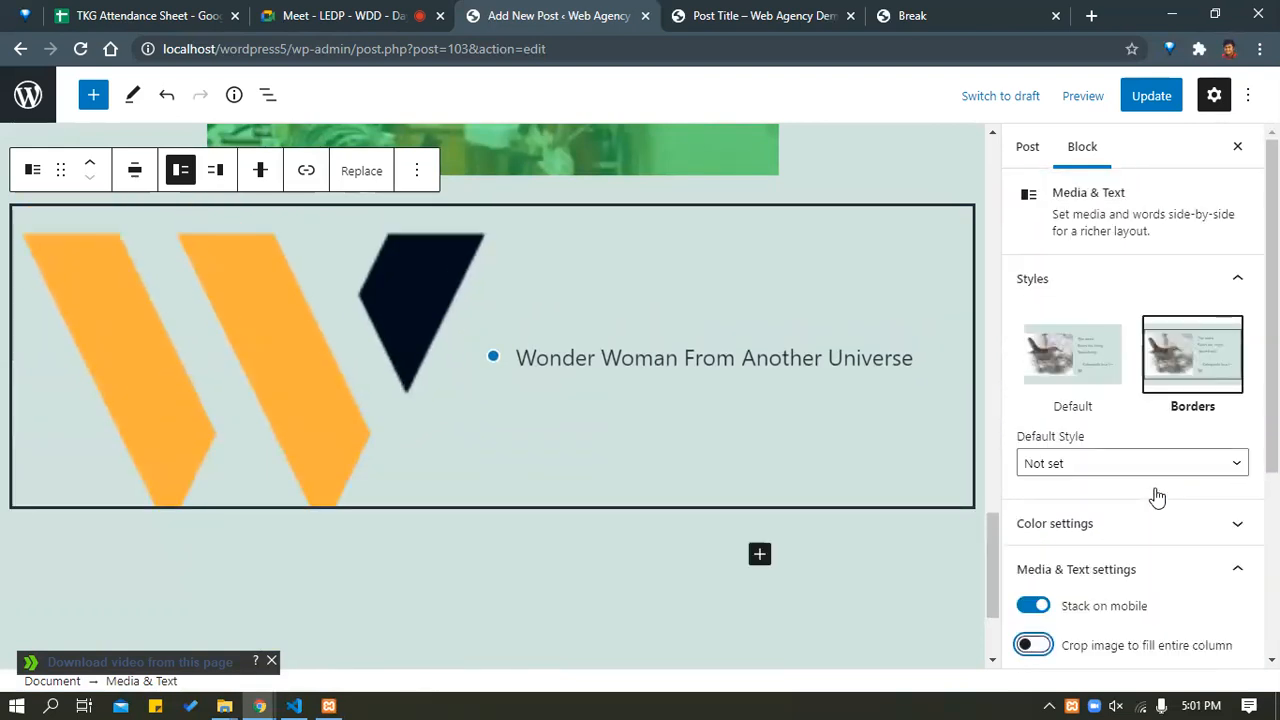
Try switching off Stack on mobile for the Media & Text block and leave it enabled again.
scroll(1157, 497, down, 2)
click(1033, 450)
click(1033, 450)
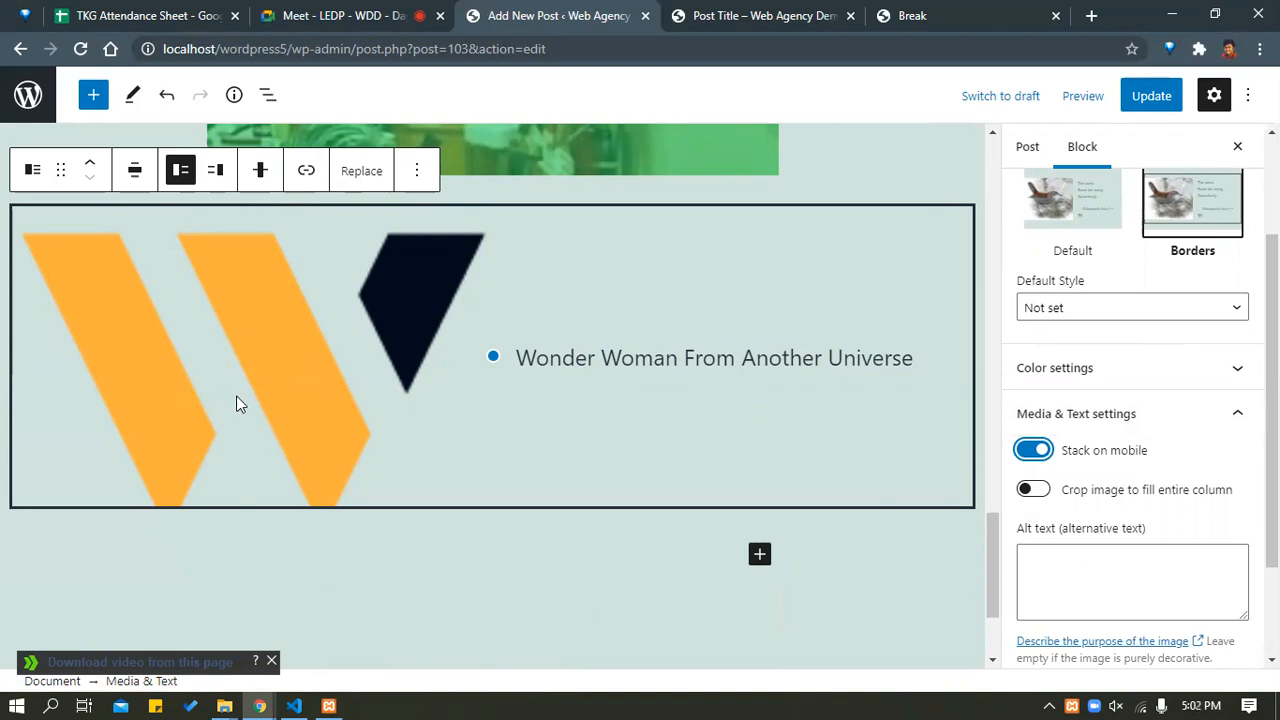
click(319, 352)
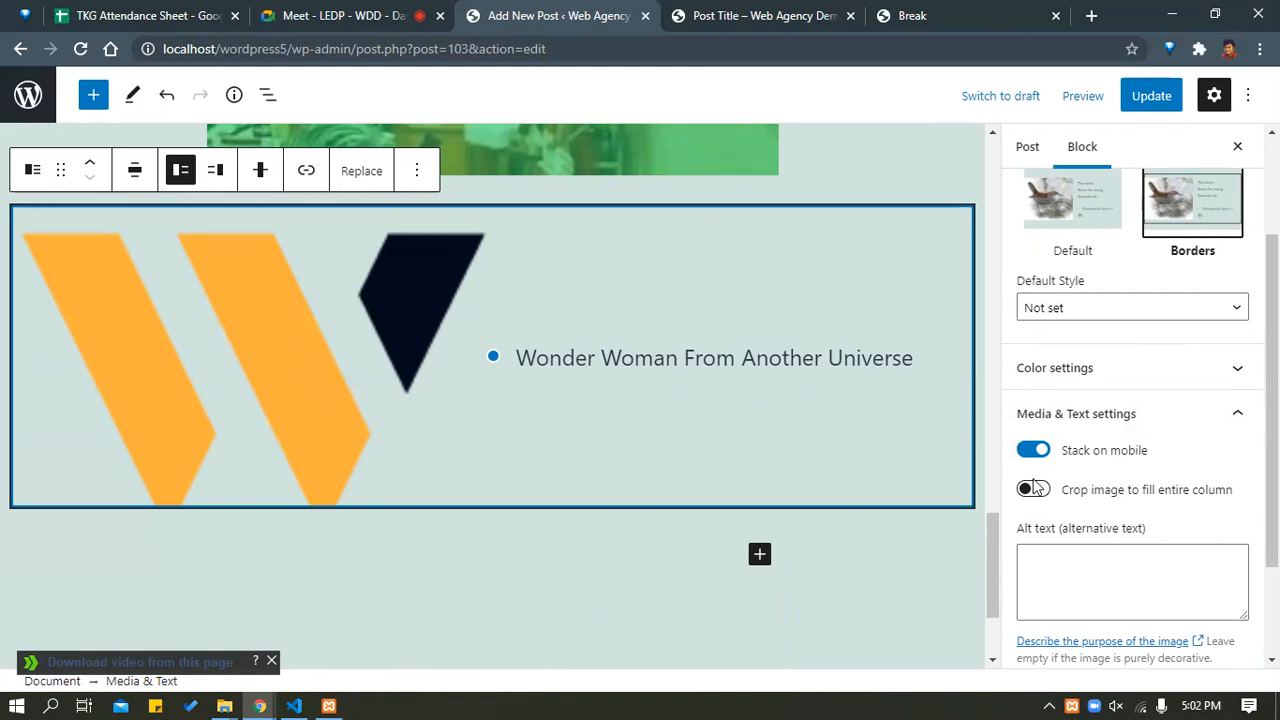
scroll(1040, 458, up, 2)
scroll(1070, 489, down, 2)
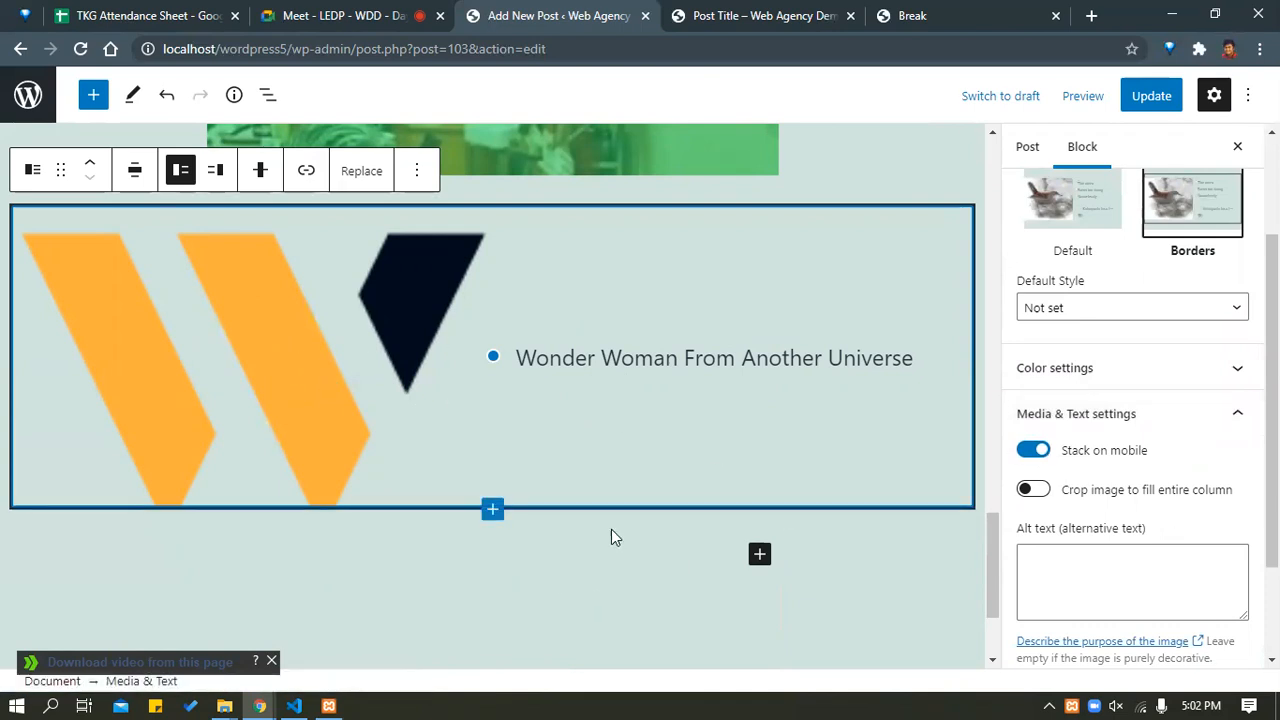
click(1030, 452)
scroll(1114, 389, up, 2)
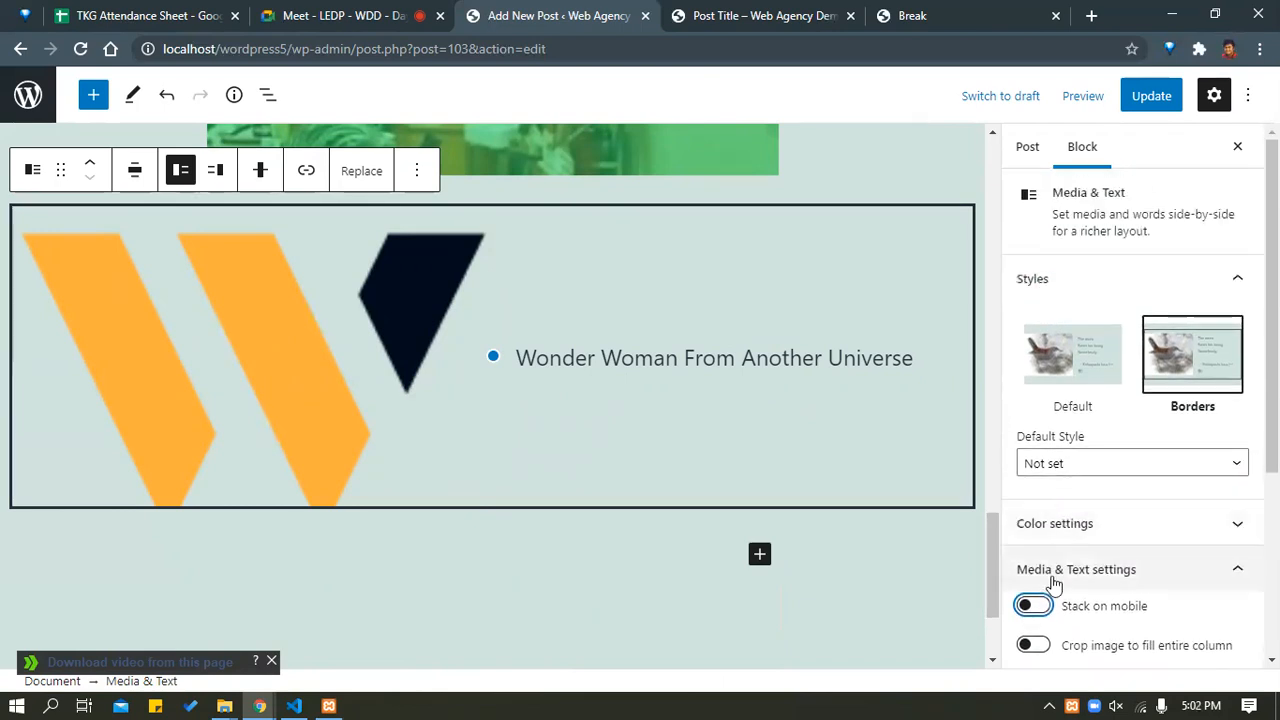
click(1038, 605)
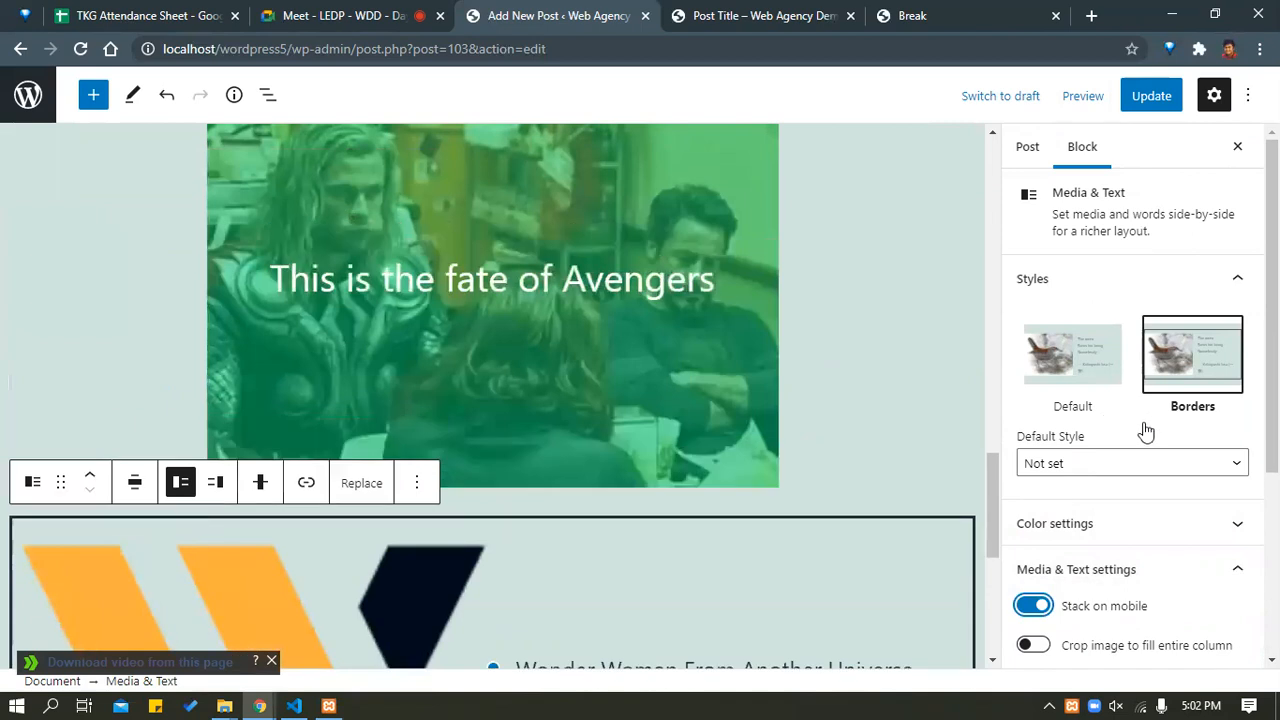
Try the Thumbnail image size on the Media & Text logo and restore it to Full Size.
scroll(1200, 501, down, 4)
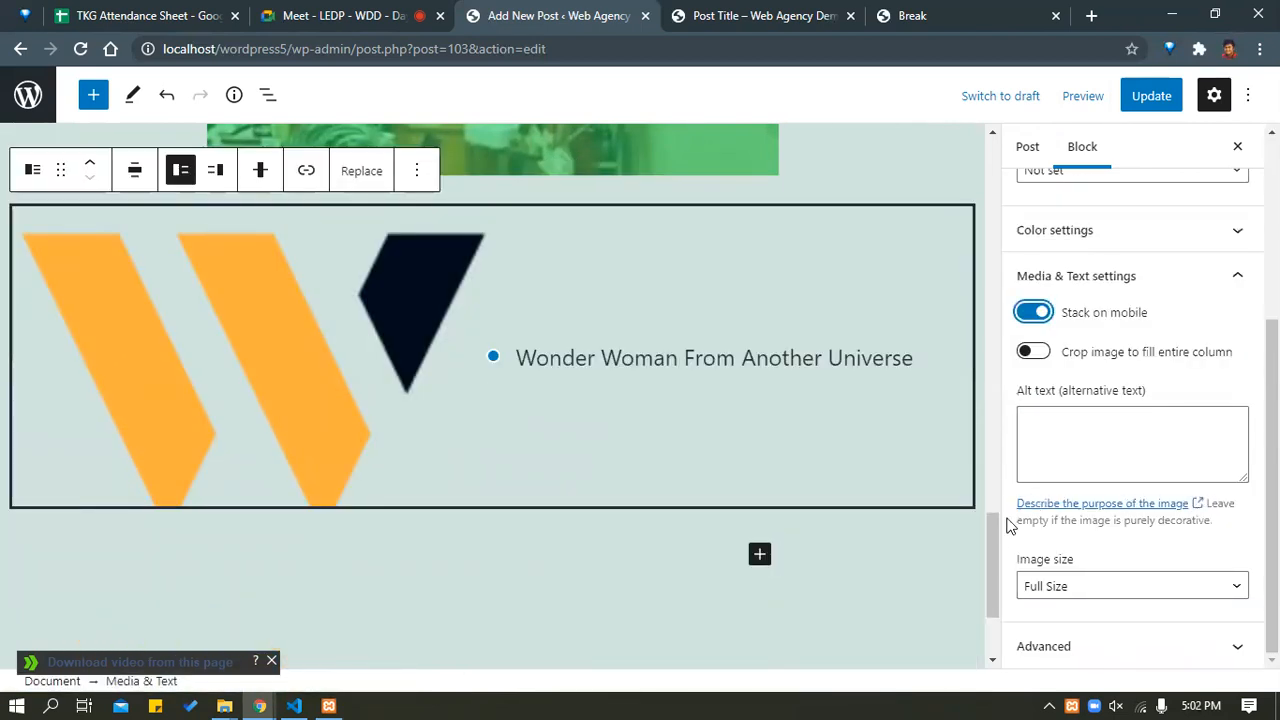
scroll(838, 542, down, 2)
click(1122, 588)
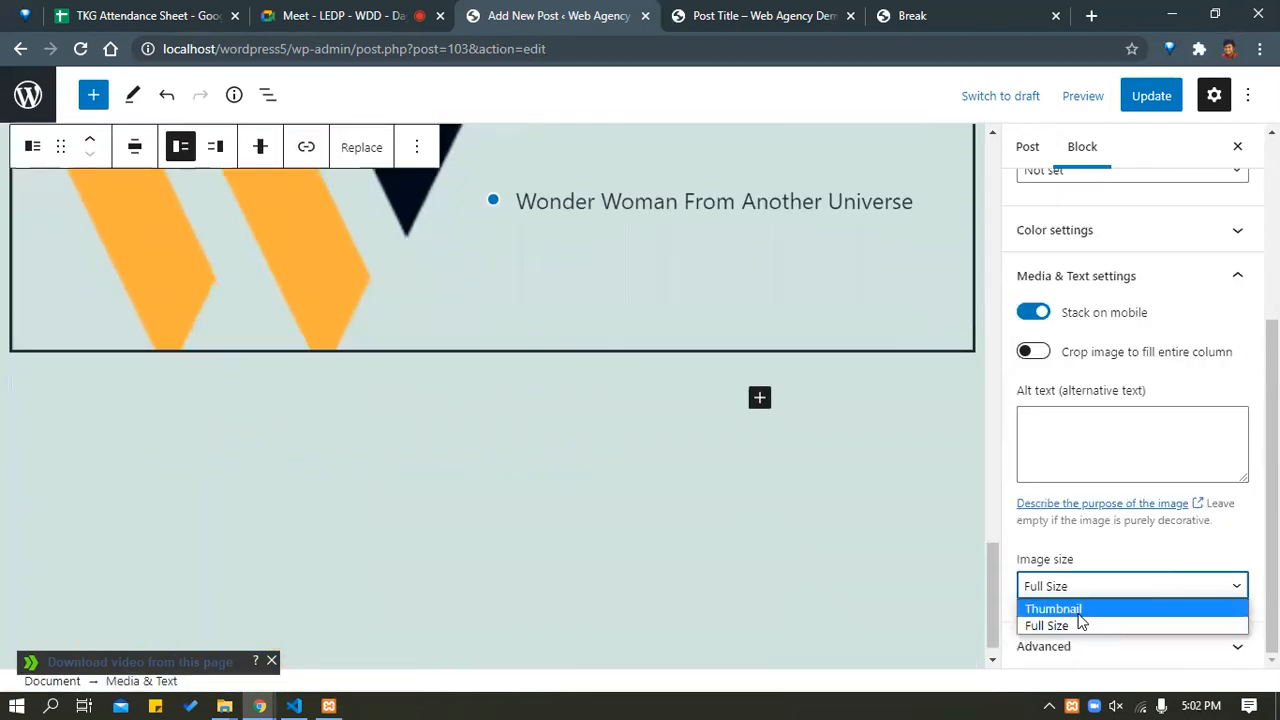
click(1077, 606)
scroll(347, 445, up, 4)
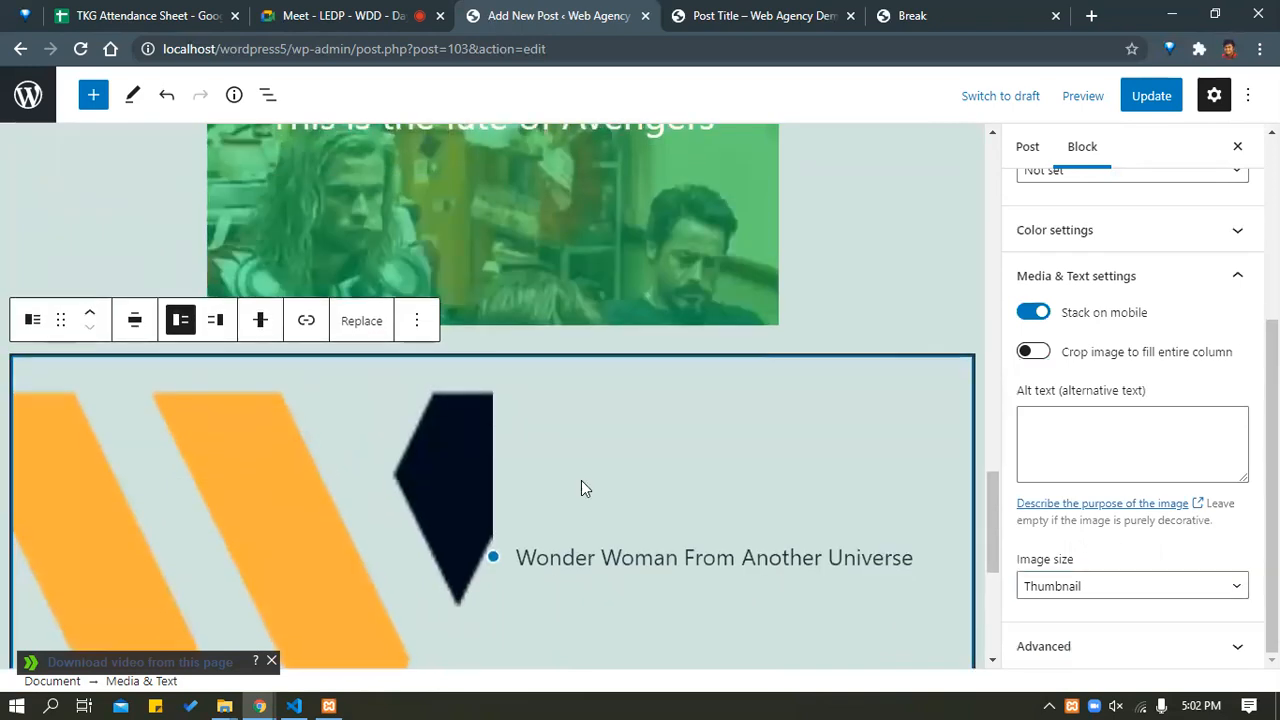
scroll(583, 486, down, 2)
click(1093, 588)
click(1064, 625)
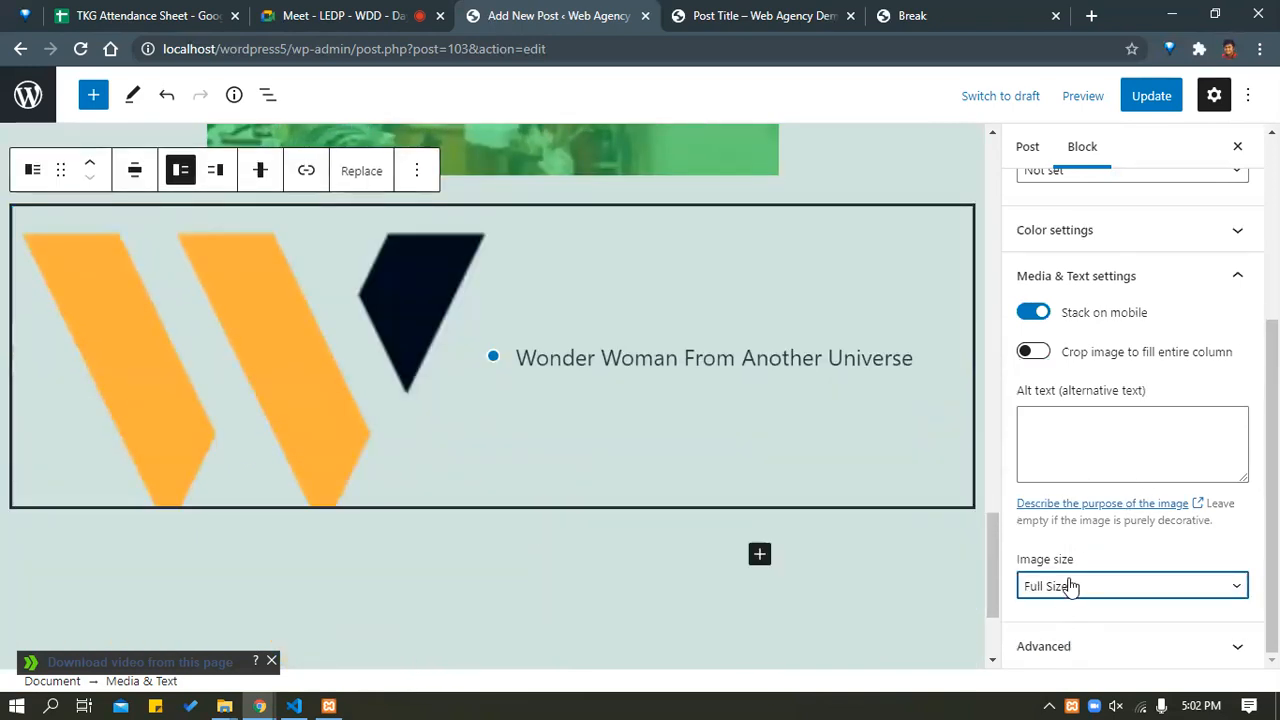
scroll(866, 556, down, 2)
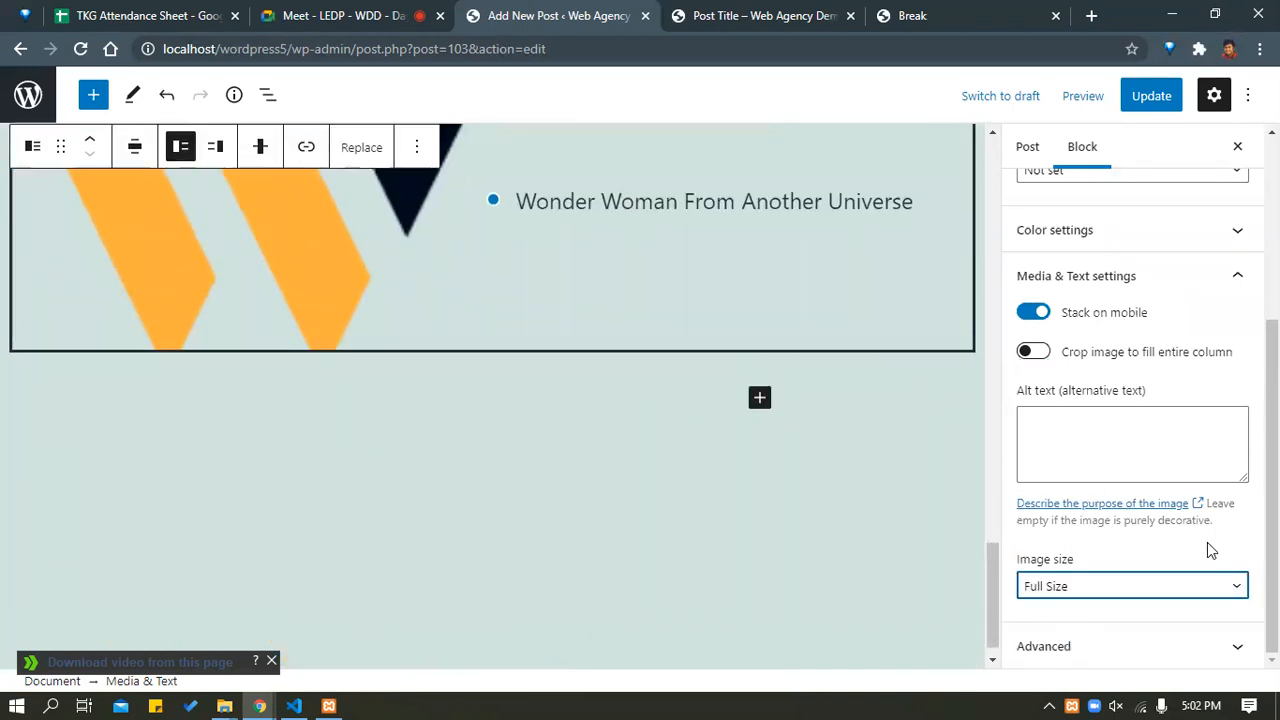
scroll(1070, 600, up, 3)
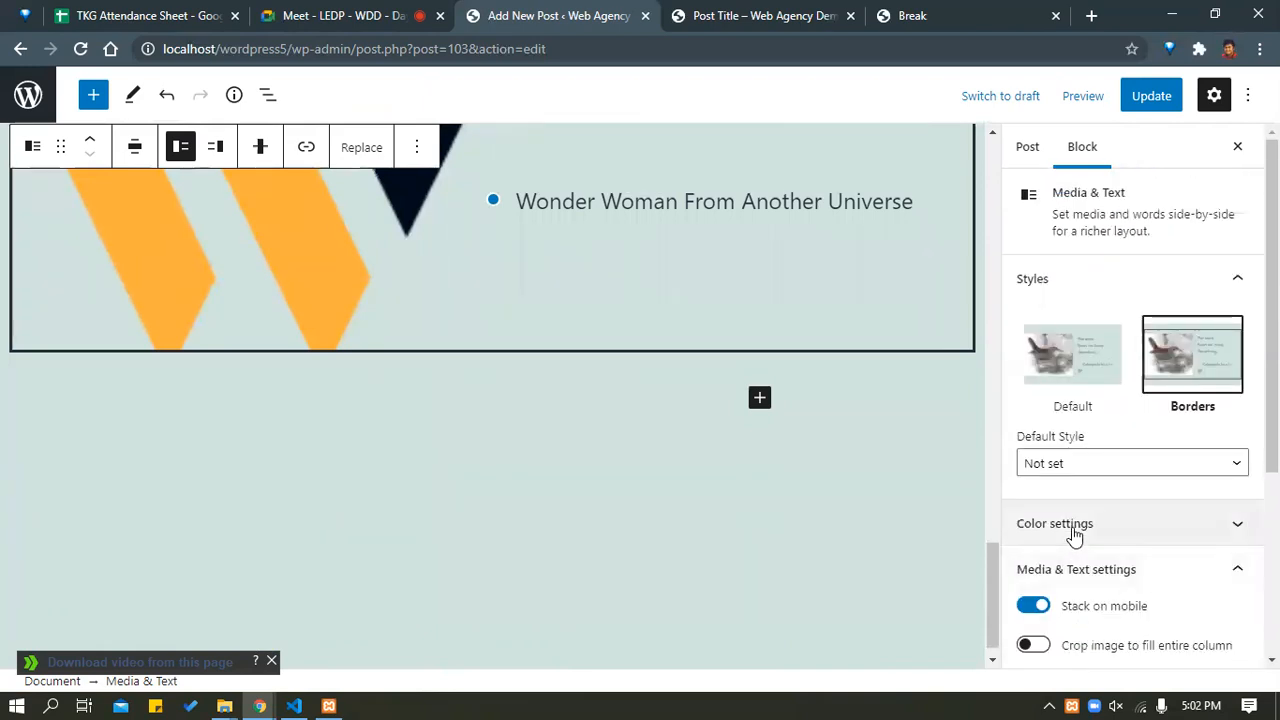
click(1010, 160)
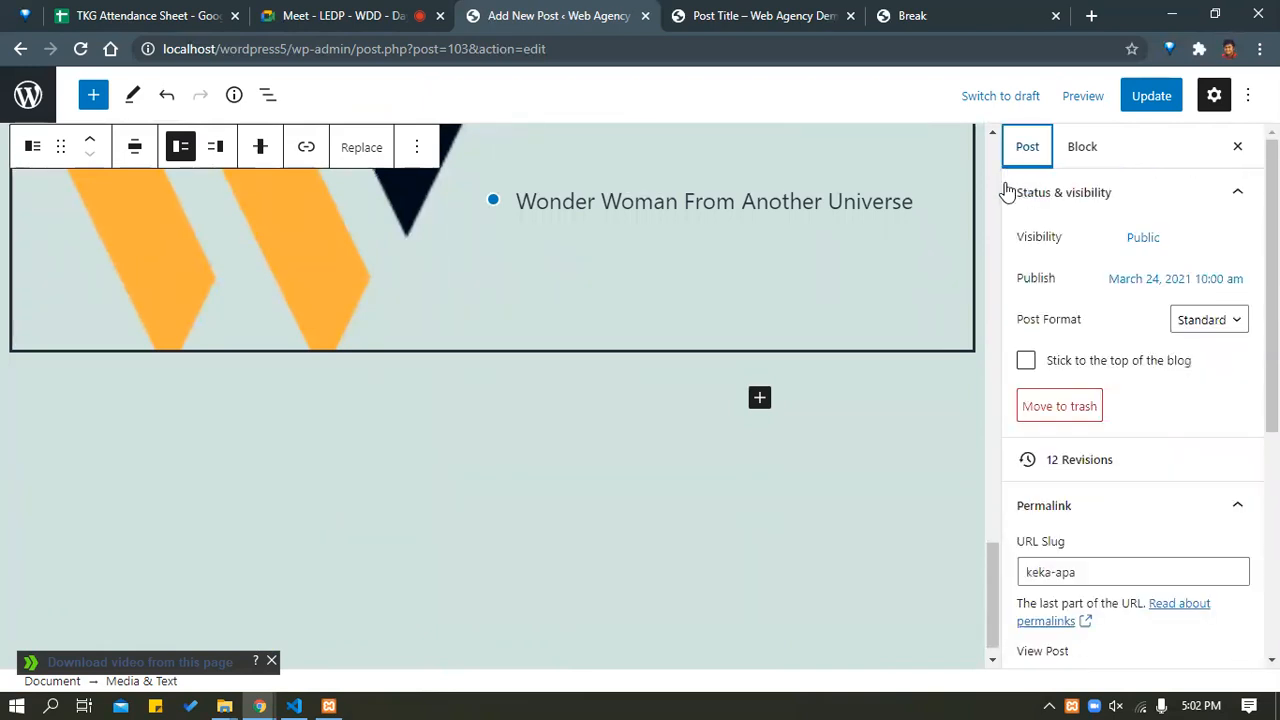
click(834, 285)
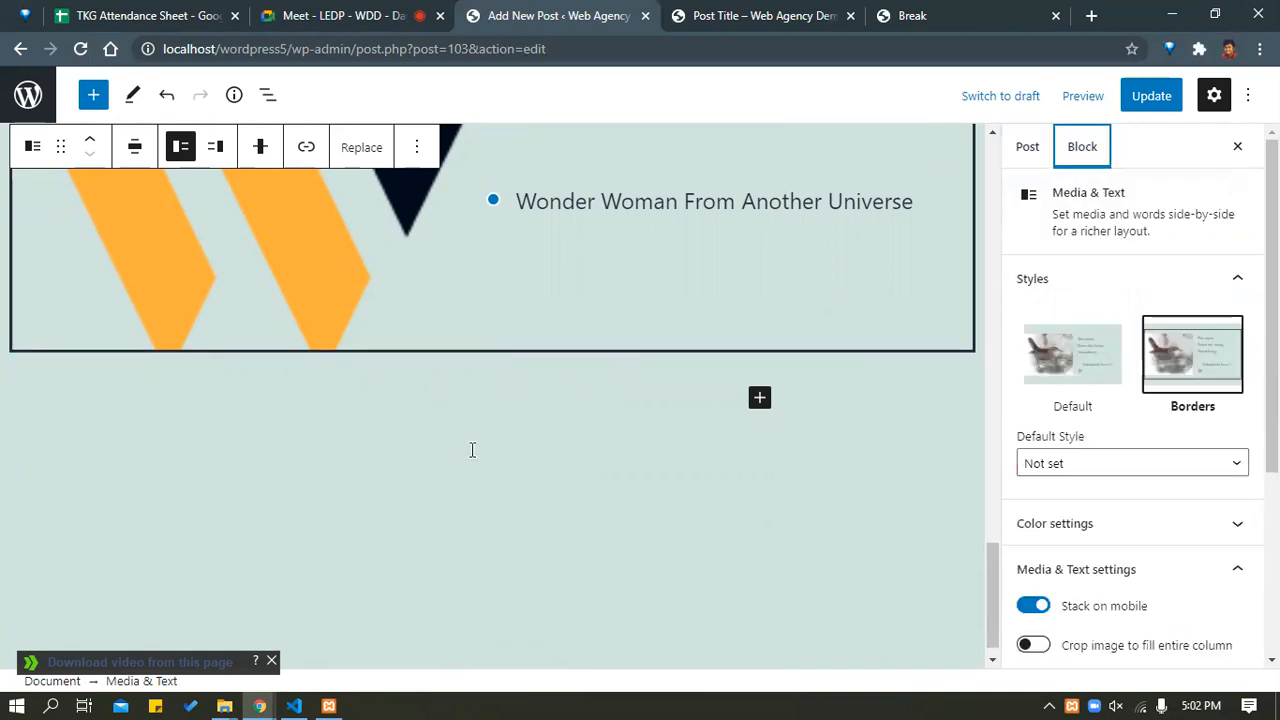
Narrow the Media & Text block's media column to a little over a quarter of the block's width.
scroll(430, 470, up, 4)
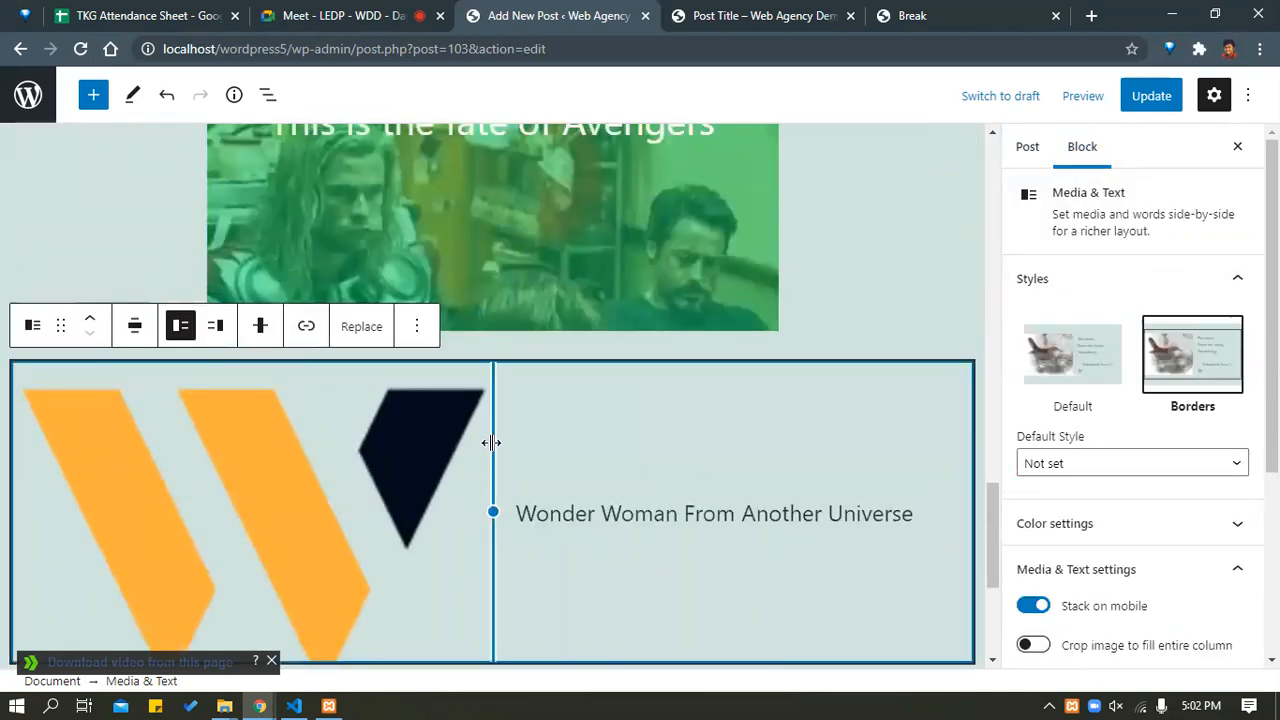
drag(491, 511, 285, 464)
click(611, 450)
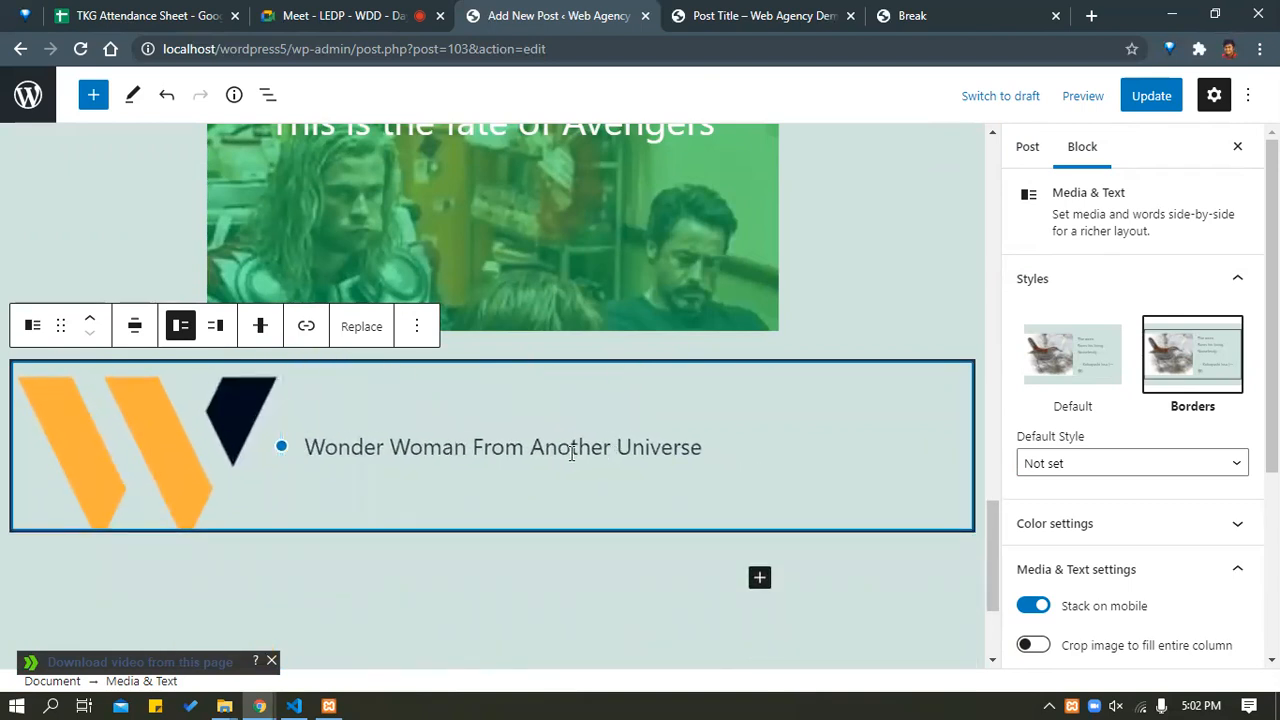
Return the Media & Text block to the Default style and check its remaining settings.
click(853, 531)
click(1057, 355)
click(1065, 466)
click(1075, 476)
scroll(1086, 322, down, 2)
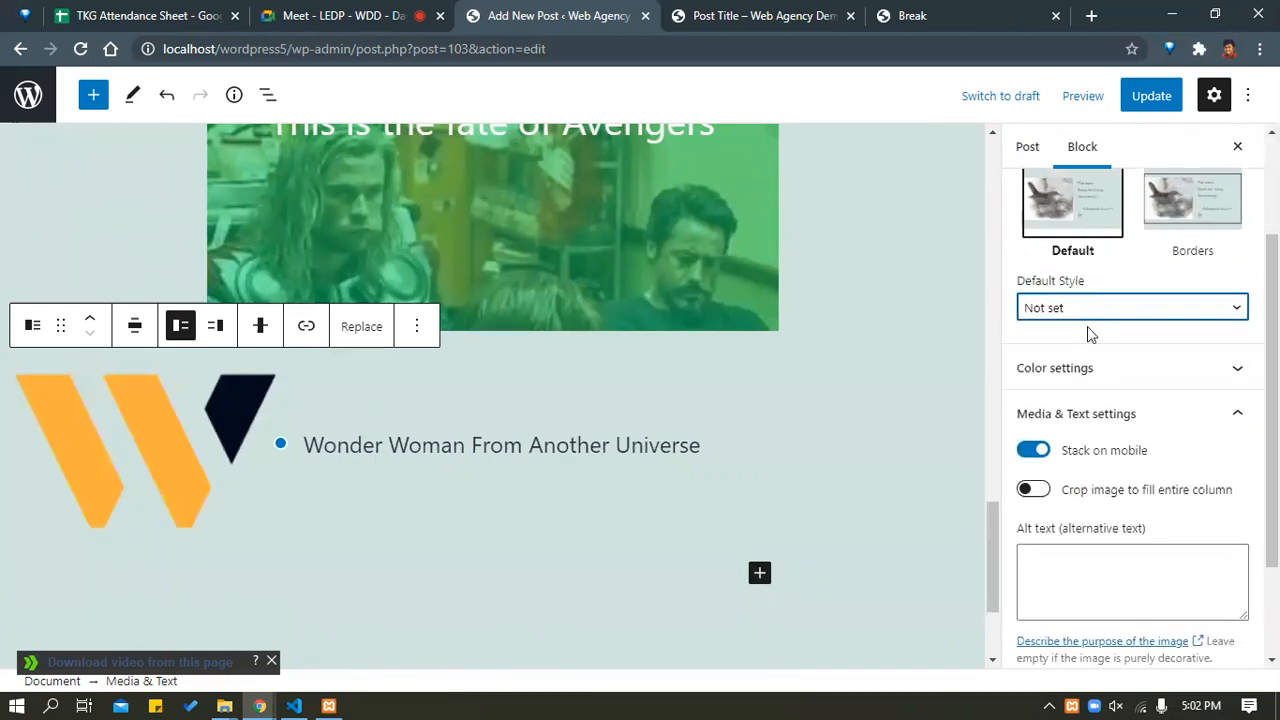
scroll(1087, 326, down, 2)
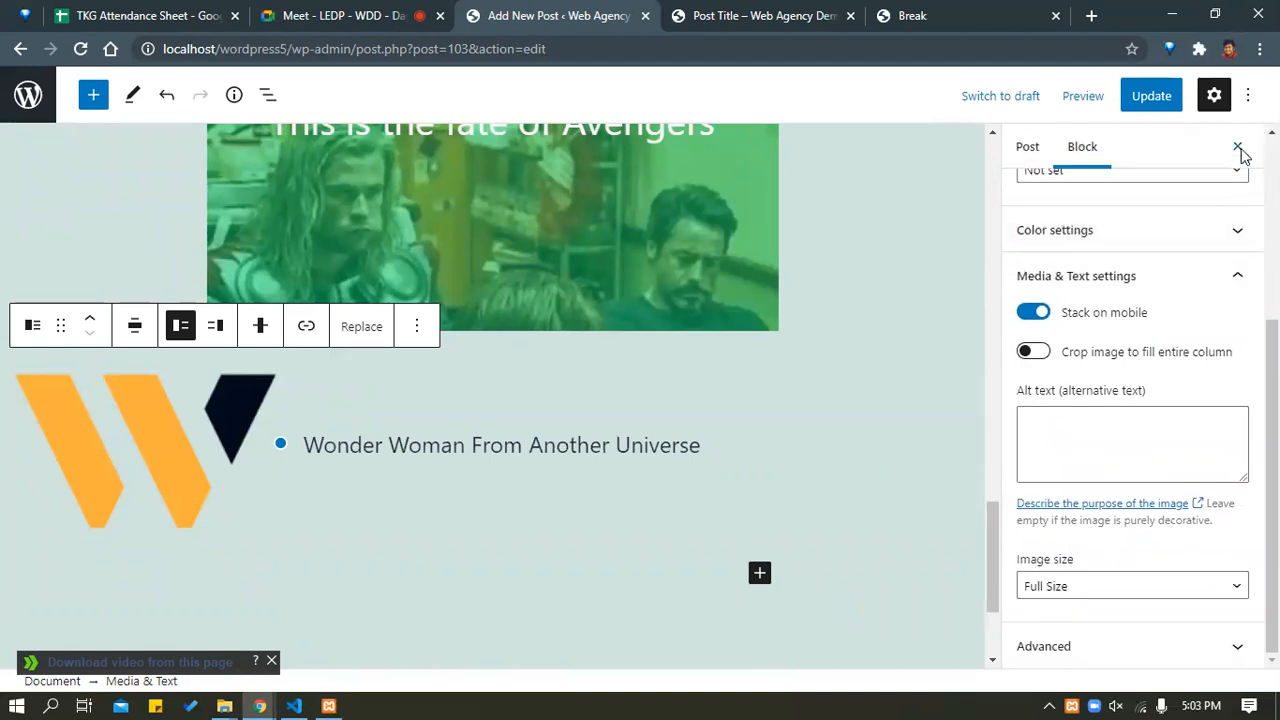
scroll(1094, 416, up, 4)
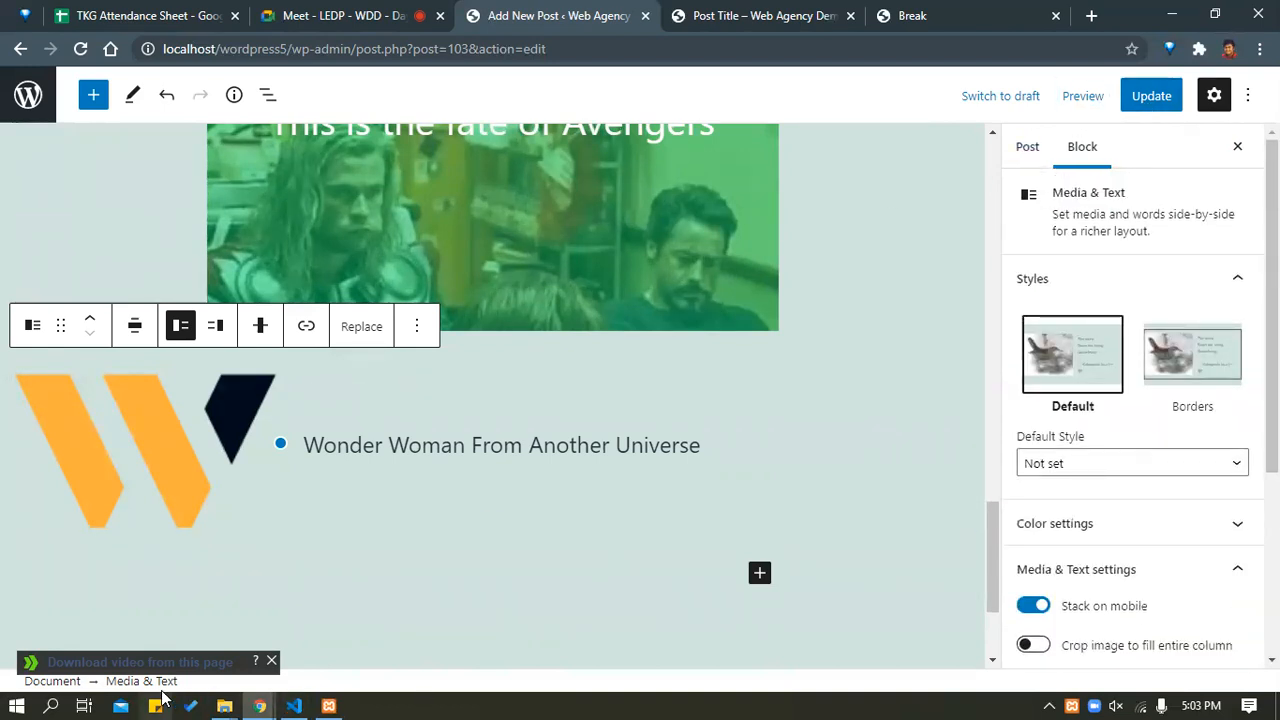
Preview the post in a new tab, check the Media & Text block, and close the preview and Break tabs.
click(1080, 100)
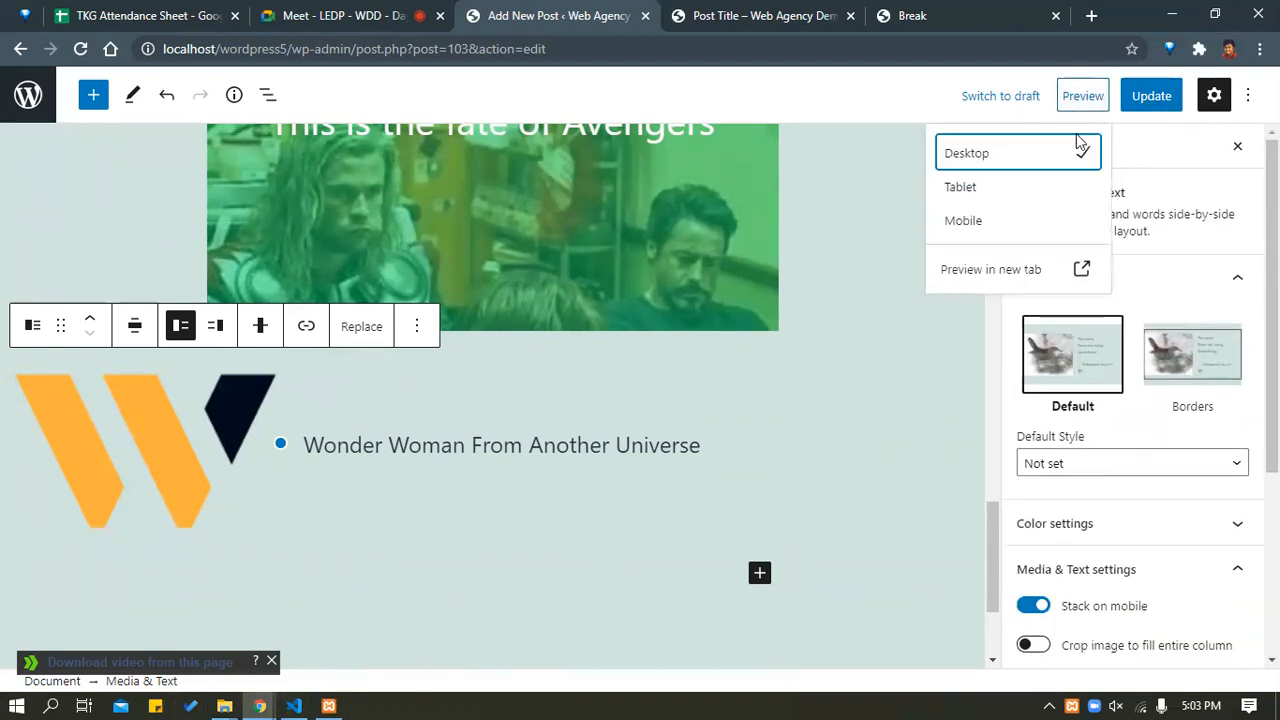
click(1034, 275)
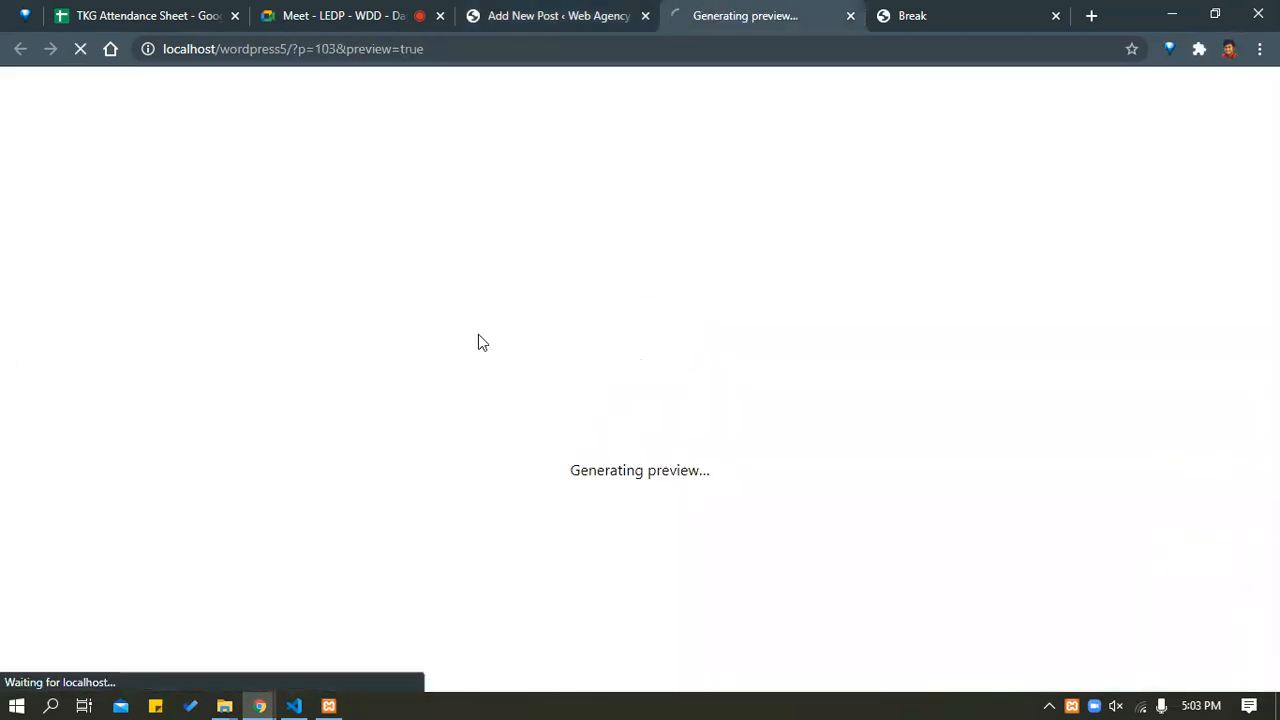
scroll(479, 333, down, 15)
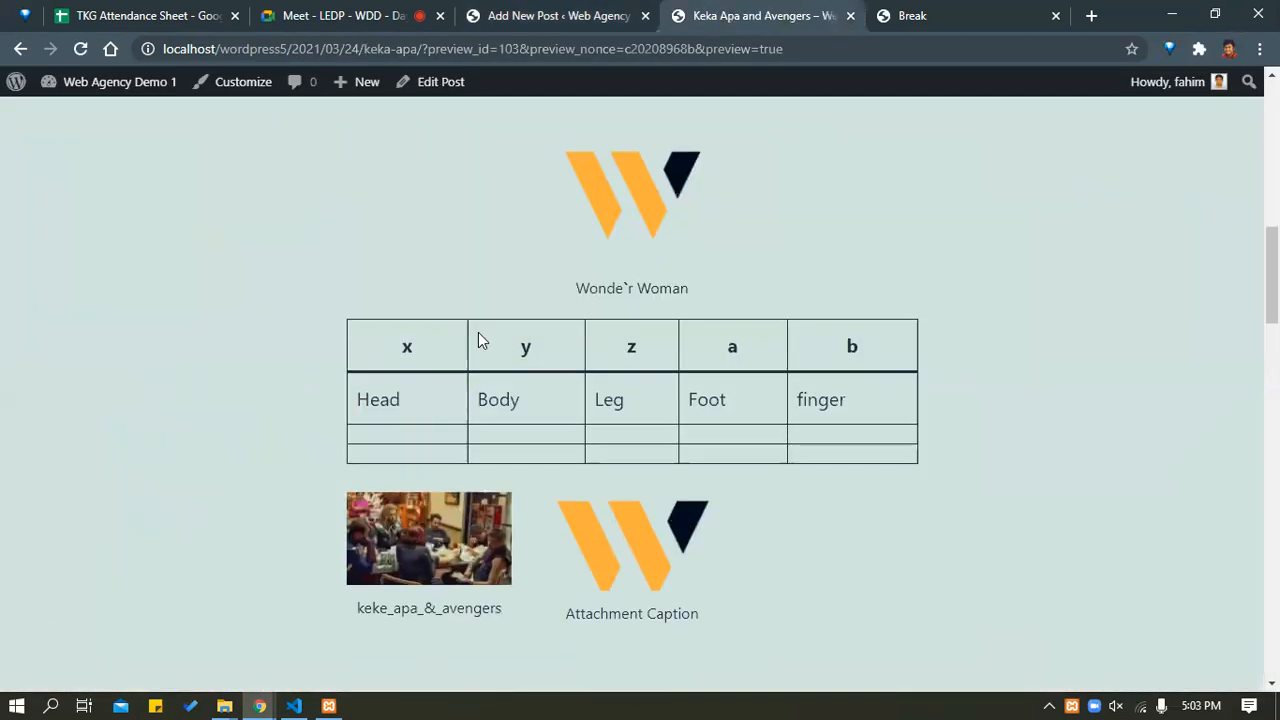
scroll(478, 340, up, 2)
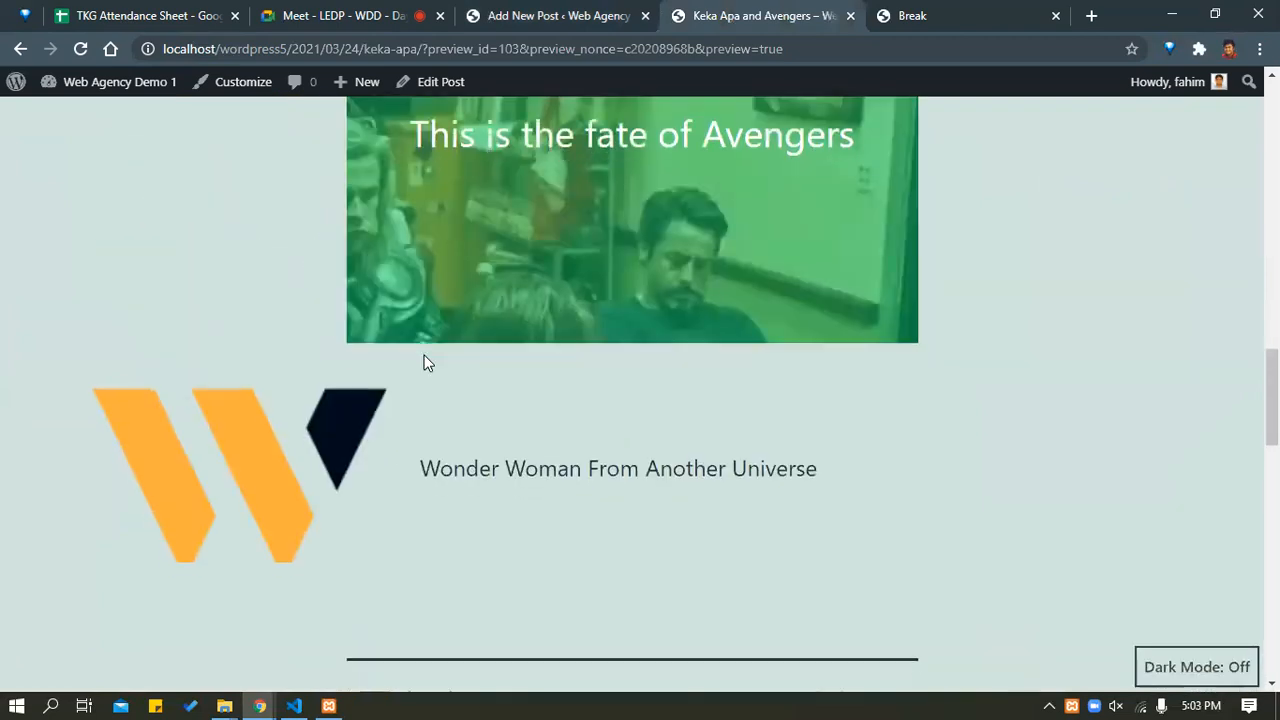
scroll(300, 365, down, 2)
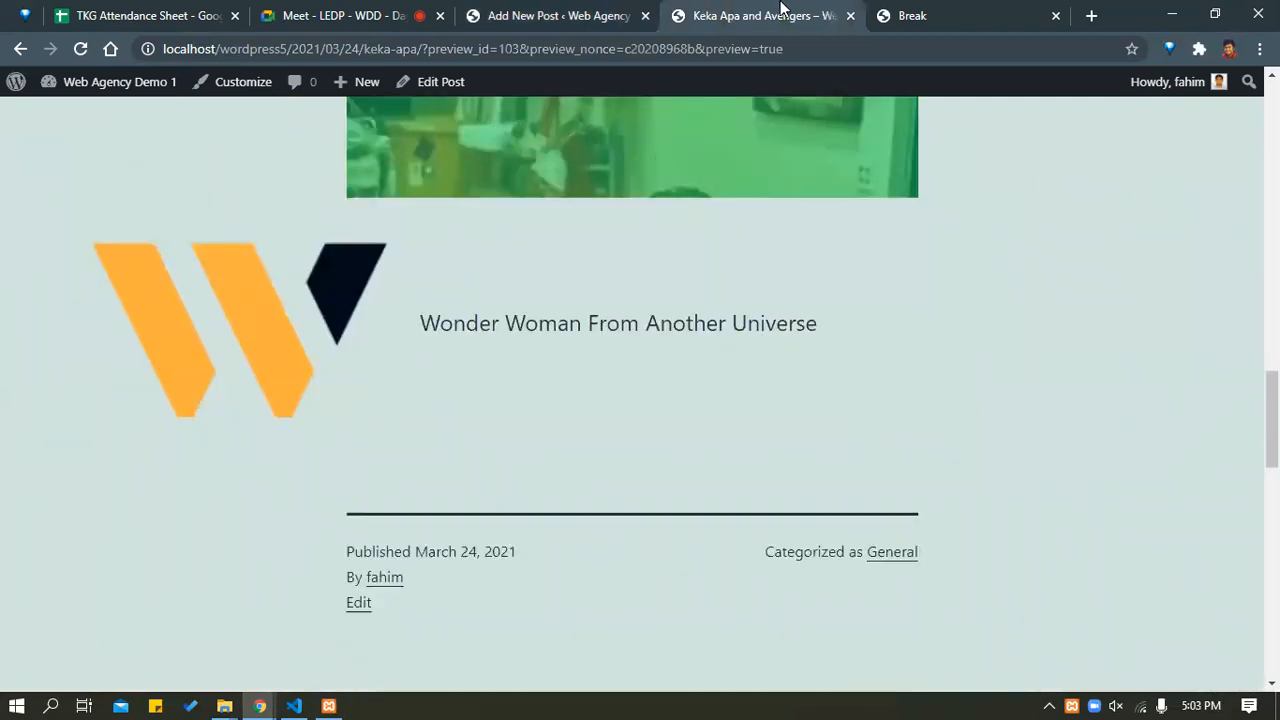
click(850, 15)
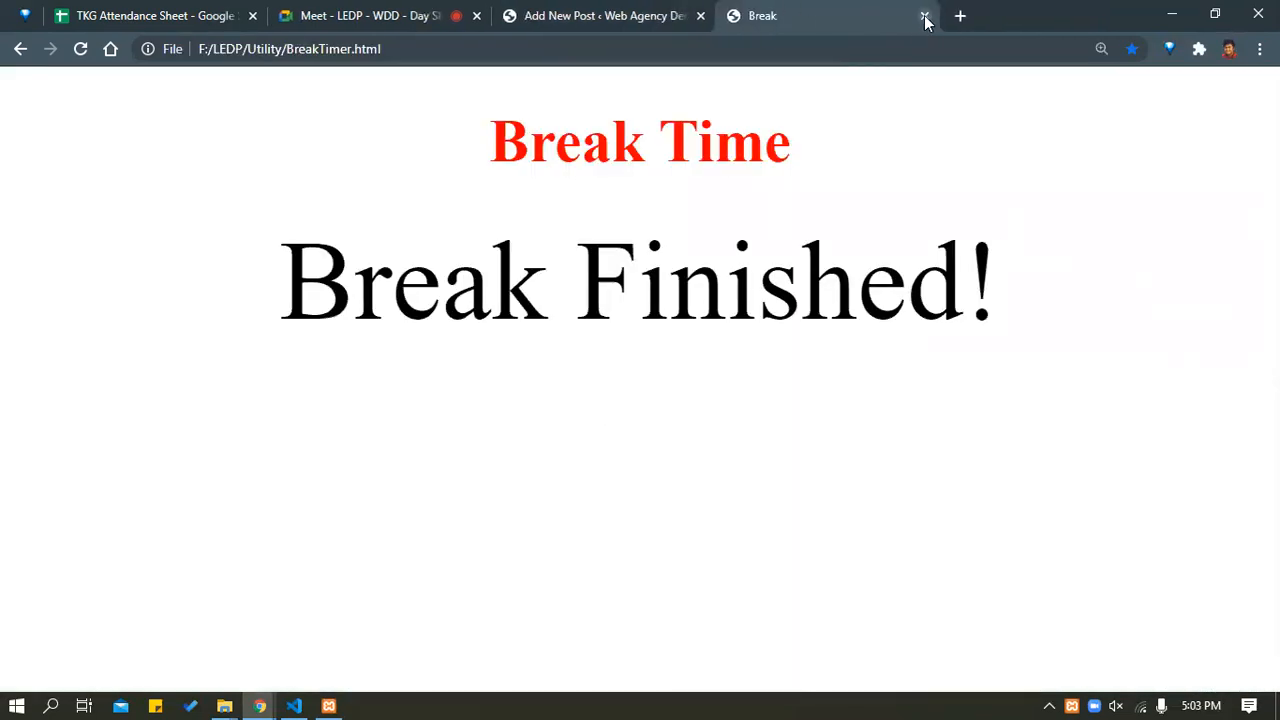
click(925, 16)
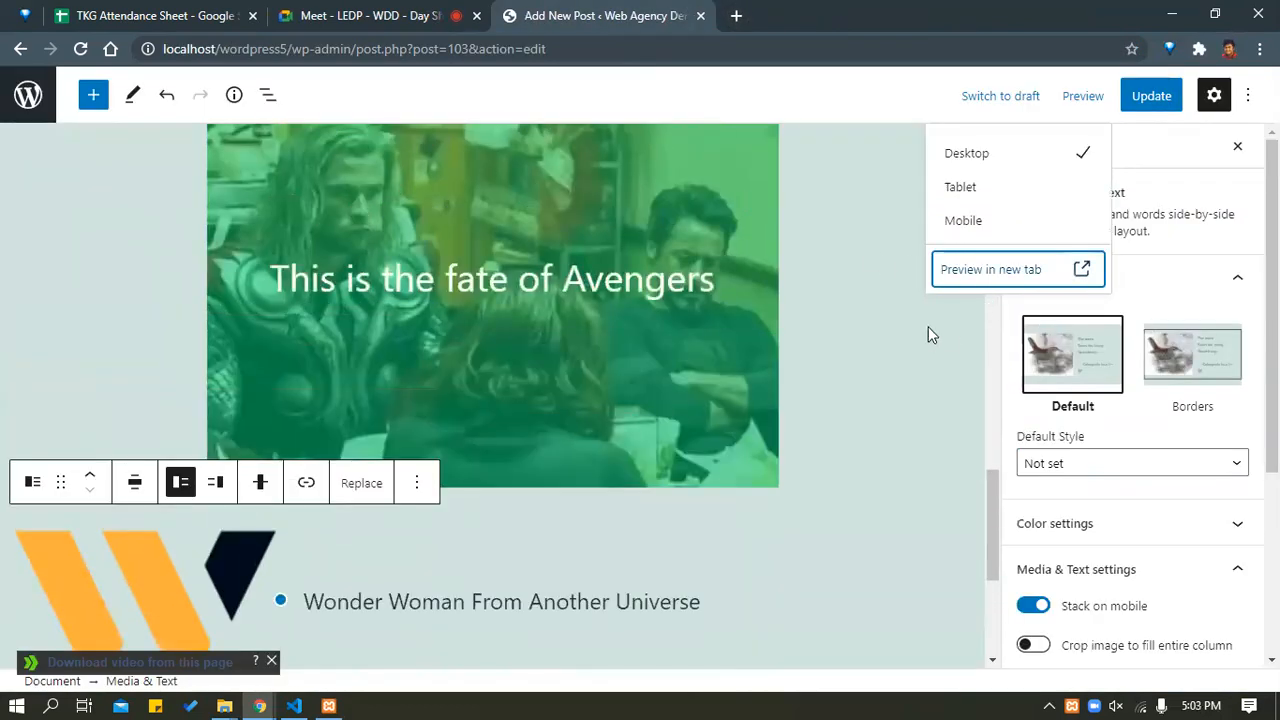
click(928, 333)
Select the Media & Text block again and review its style and media settings.
scroll(1080, 390, down, 3)
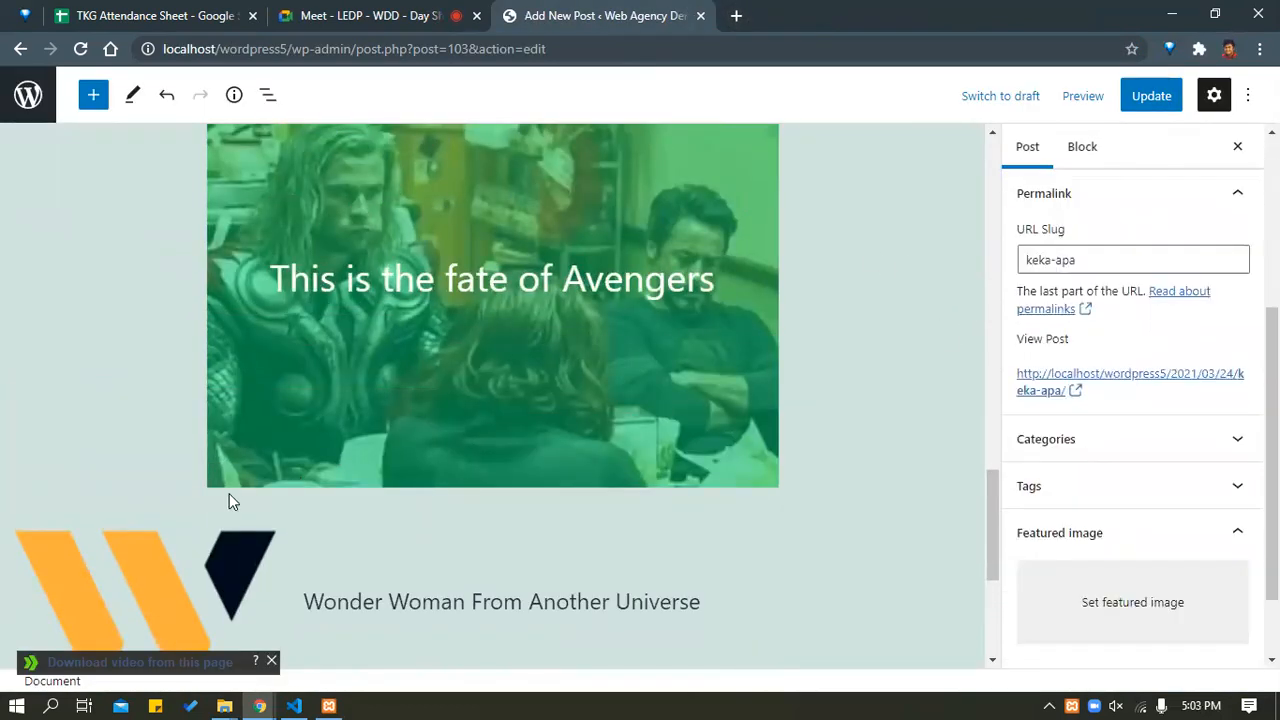
scroll(229, 493, down, 2)
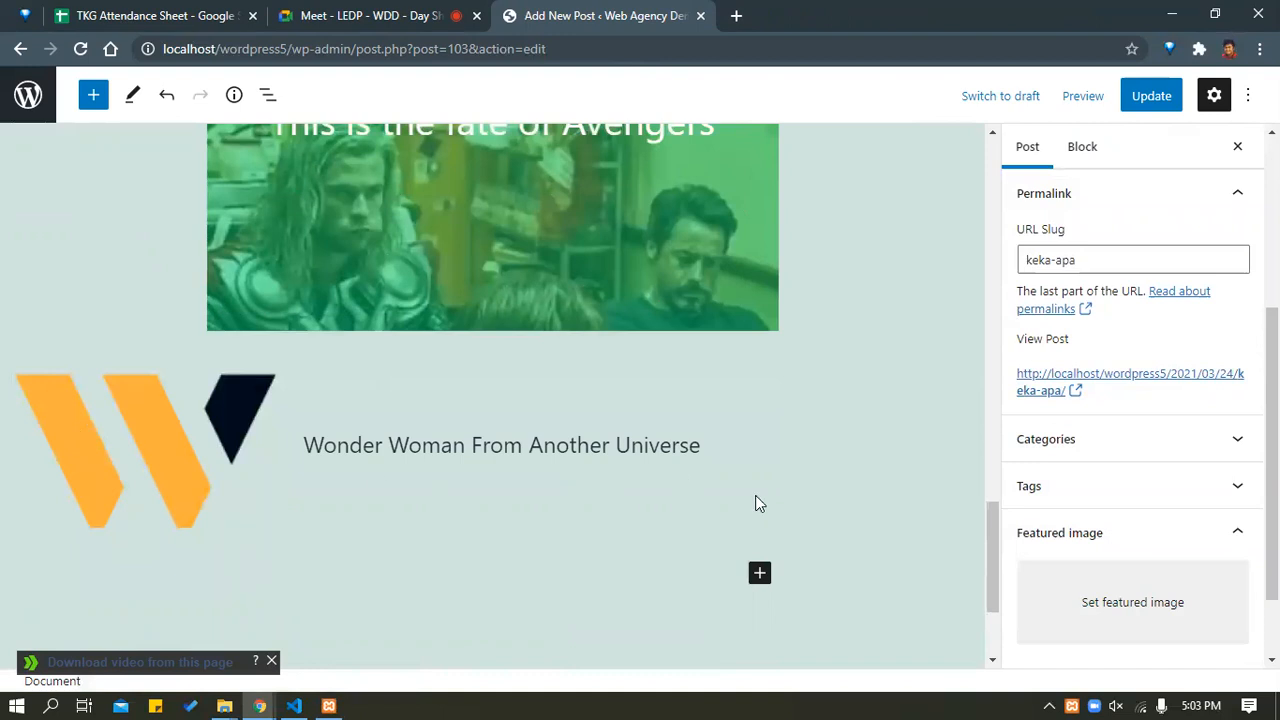
click(438, 459)
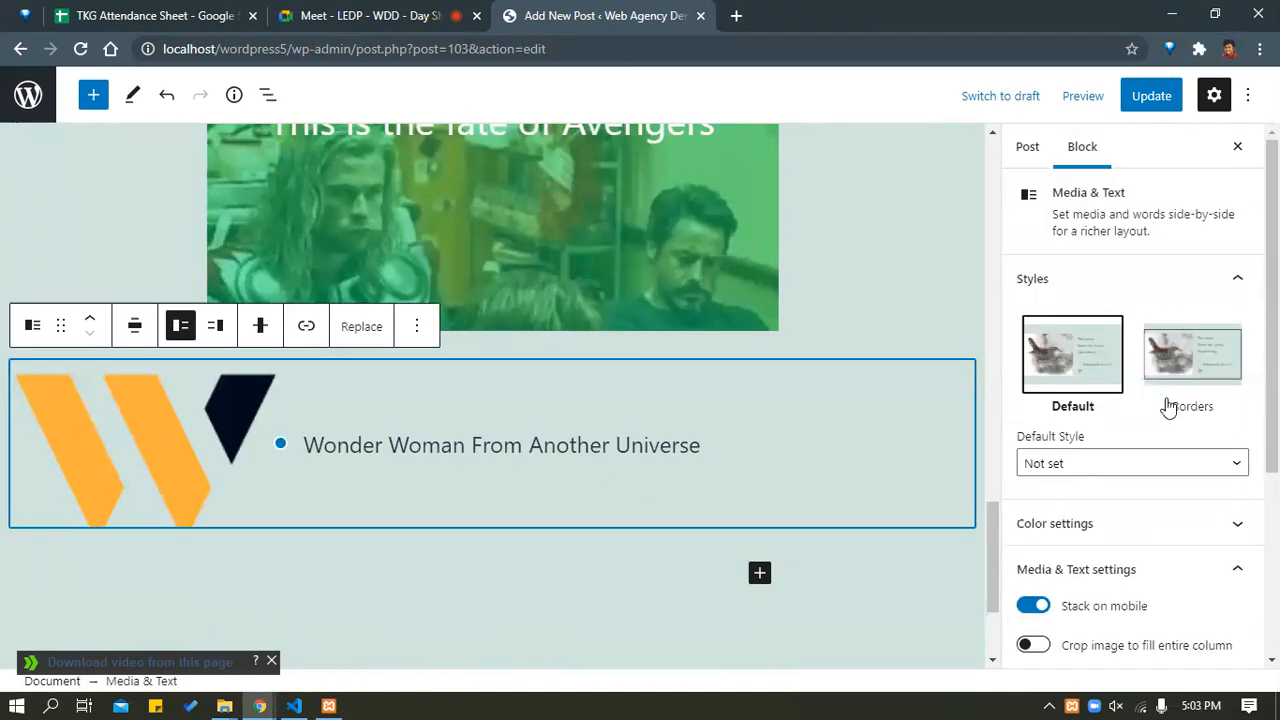
scroll(1154, 401, down, 3)
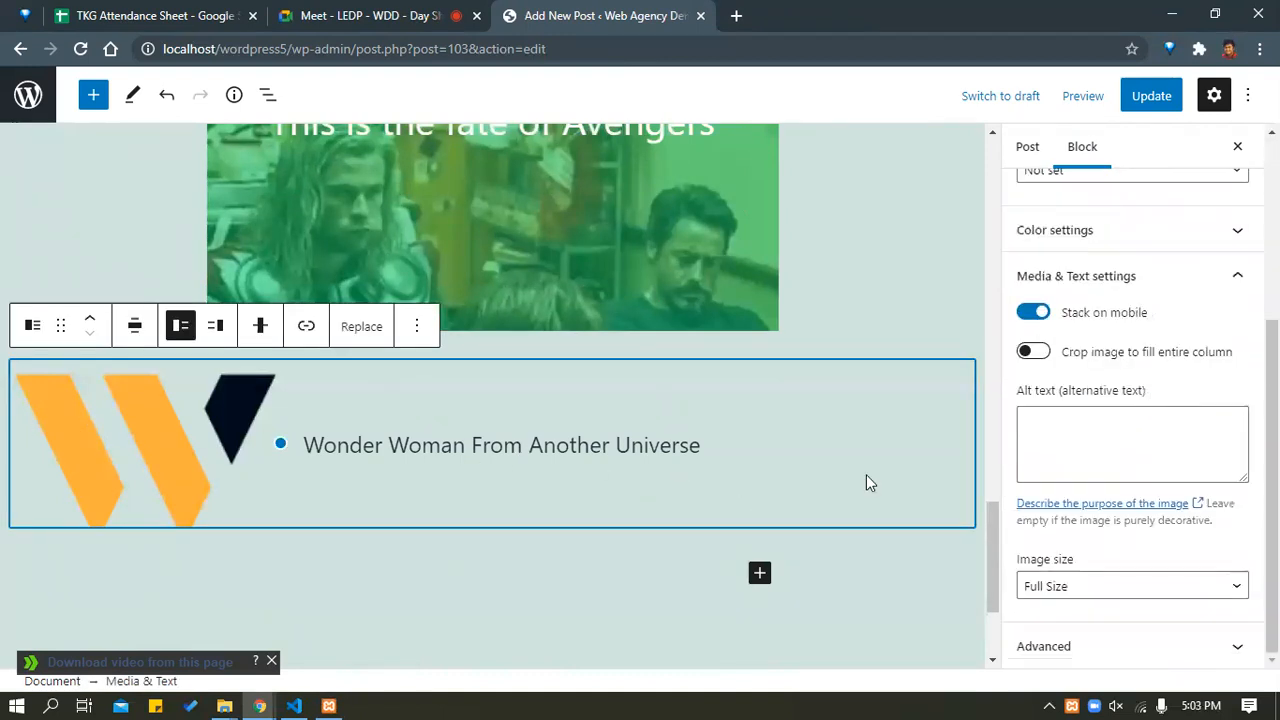
Examine the cover and Media & Text blocks in the post along with the Media & Text block's settings.
scroll(328, 225, up, 10)
scroll(495, 281, up, 3)
scroll(497, 281, down, 10)
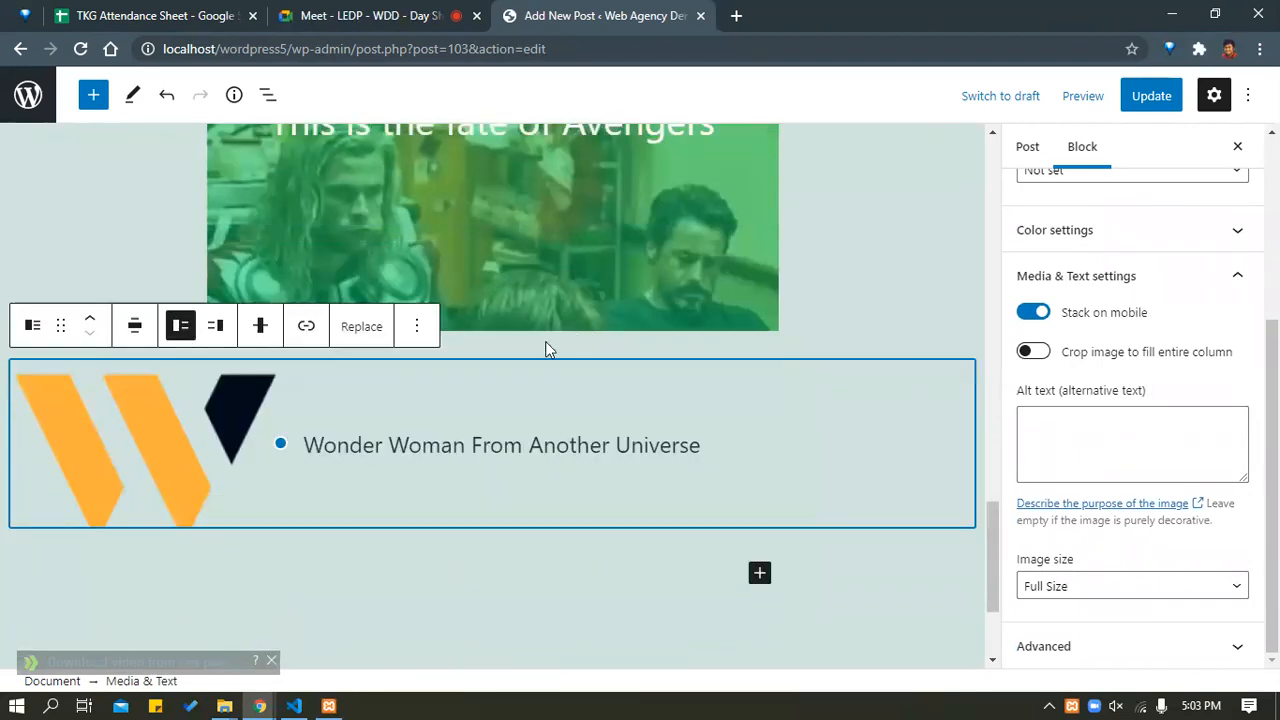
scroll(731, 289, up, 3)
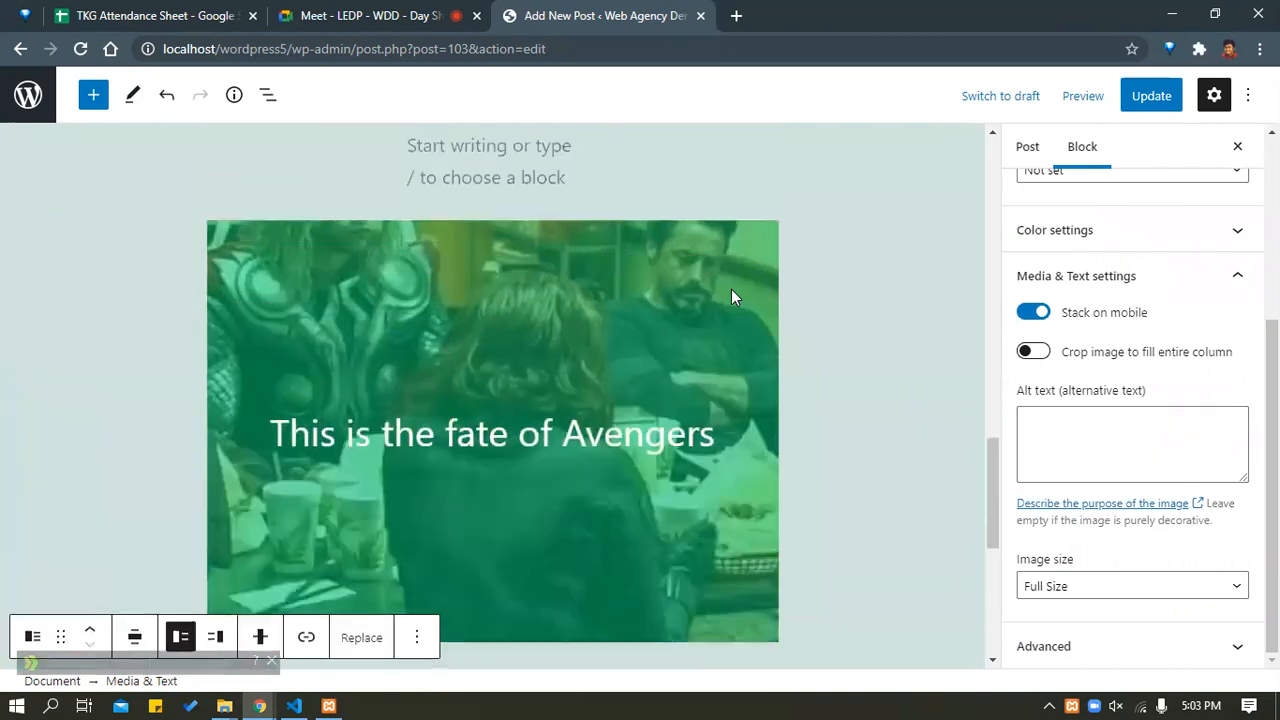
scroll(111, 289, down, 2)
scroll(592, 354, up, 3)
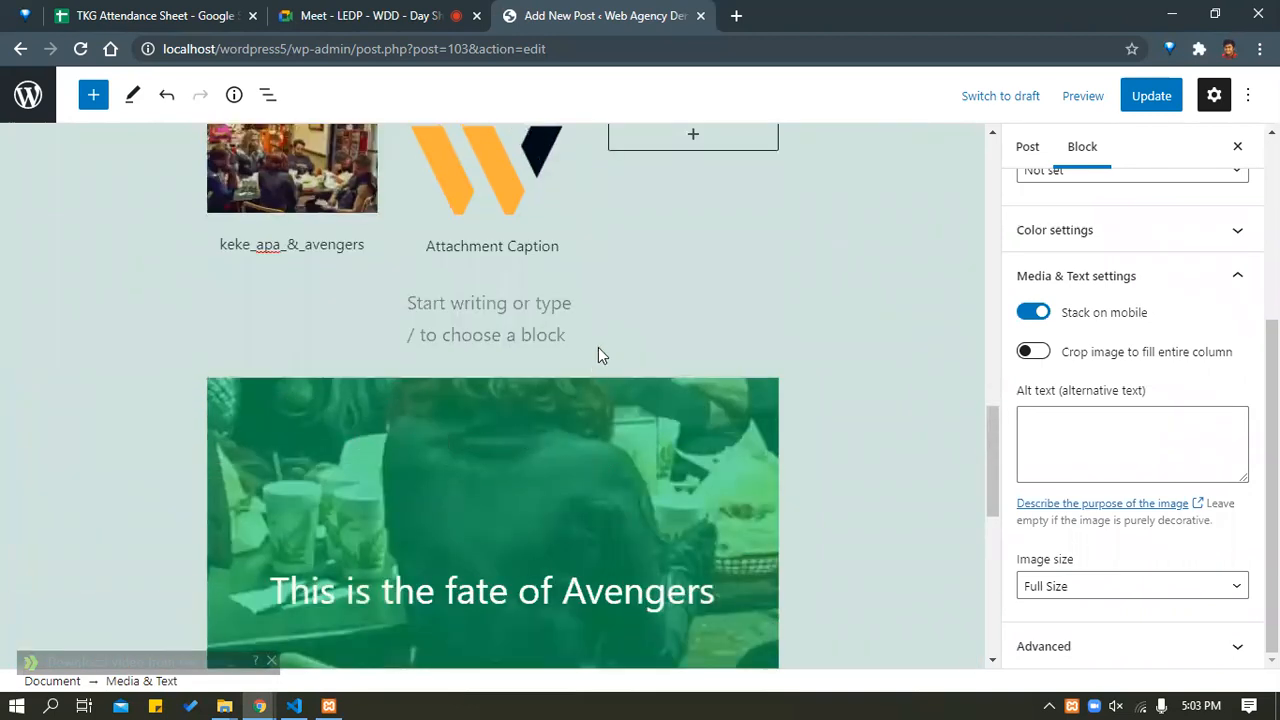
scroll(765, 377, down, 5)
scroll(221, 362, down, 2)
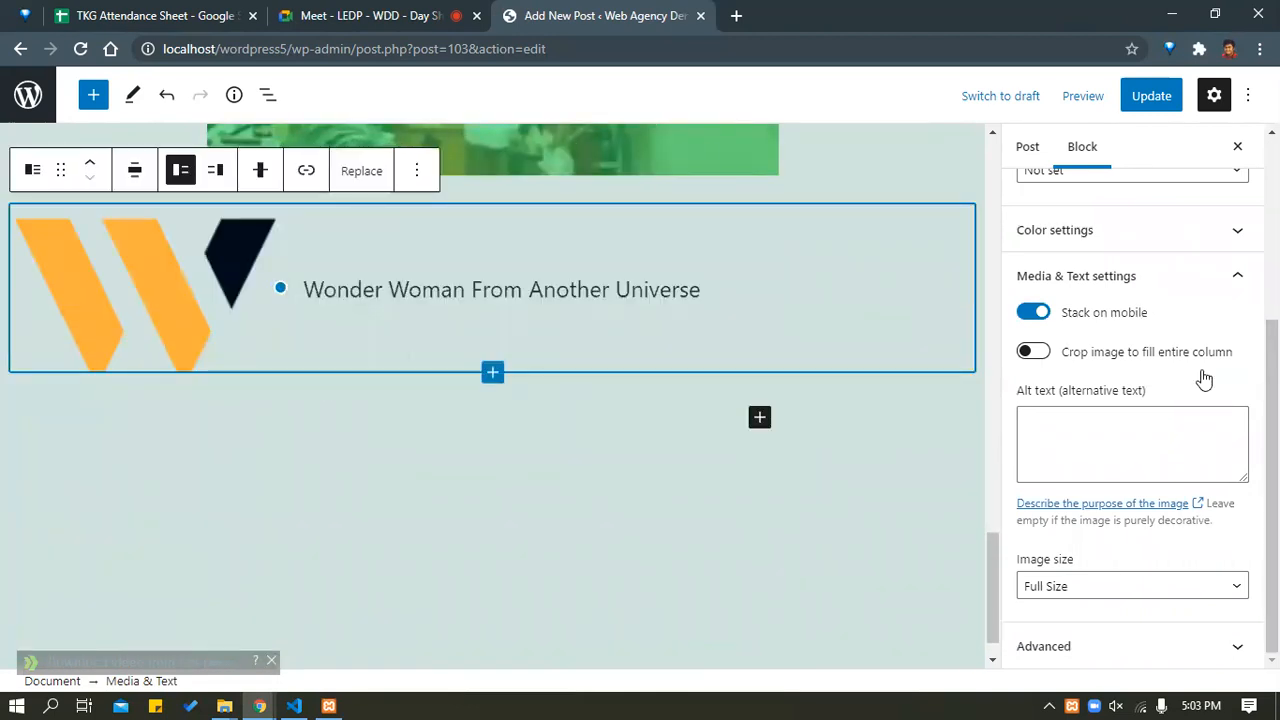
scroll(1203, 374, up, 3)
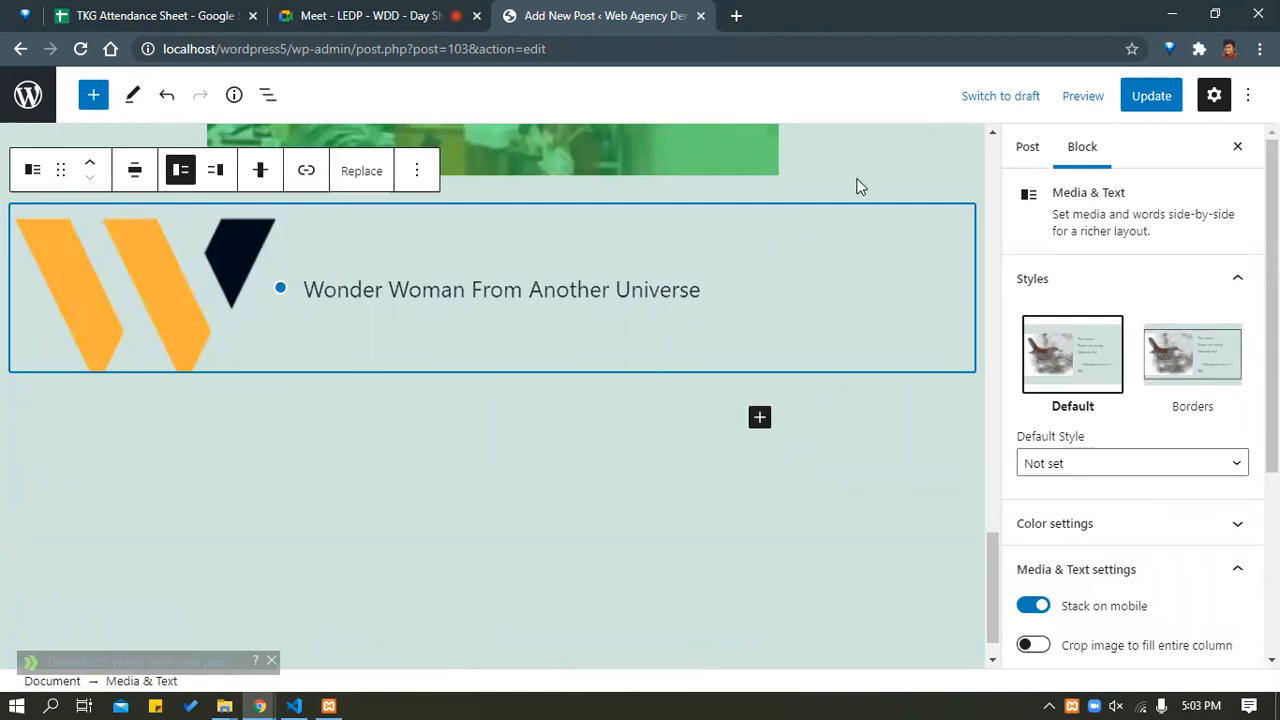
Delete the Media & Text block and start an empty paragraph below the cover image.
key(Delete)
scroll(646, 446, down, 2)
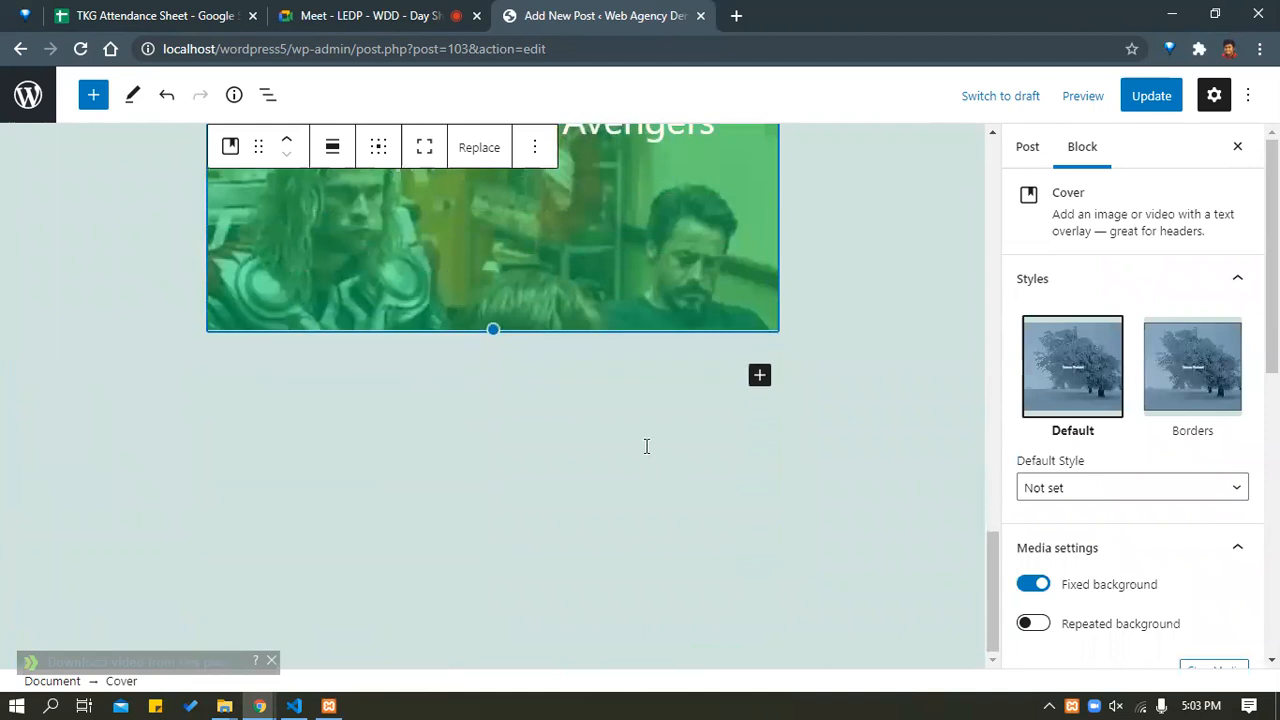
click(472, 416)
Insert a Columns block below the cover image using the single-column 100 layout.
click(86, 92)
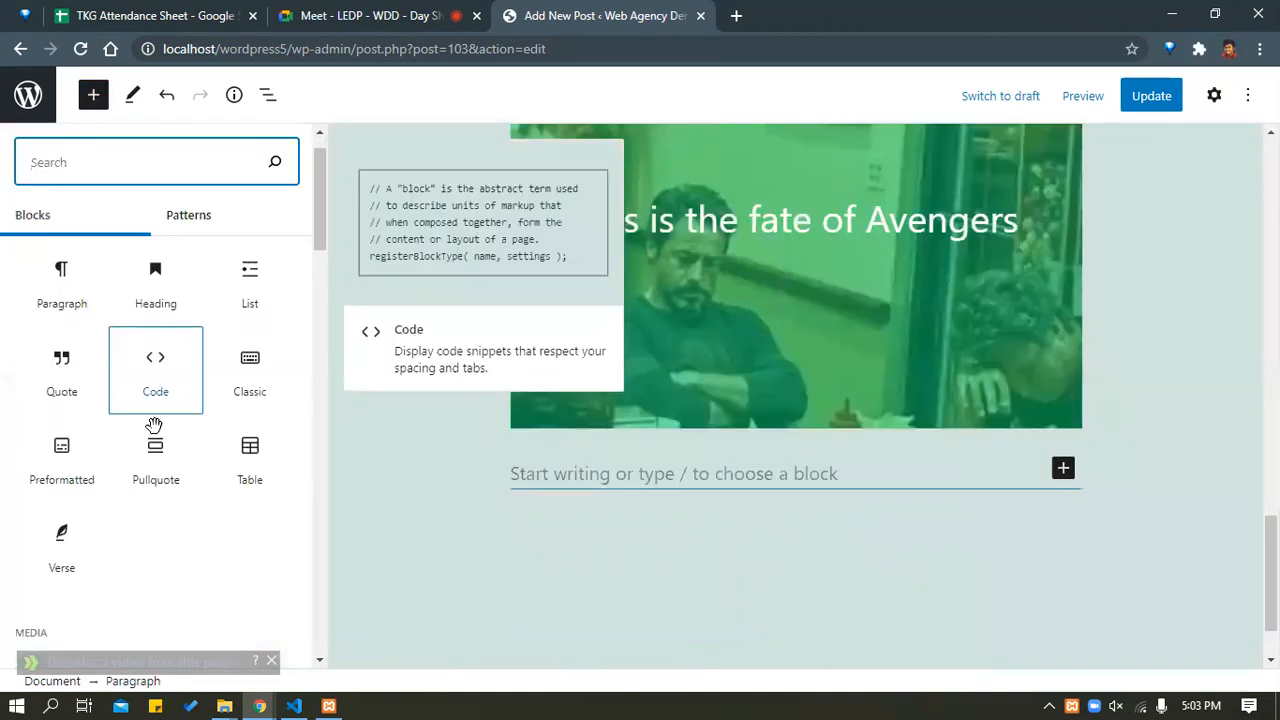
scroll(155, 425, down, 3)
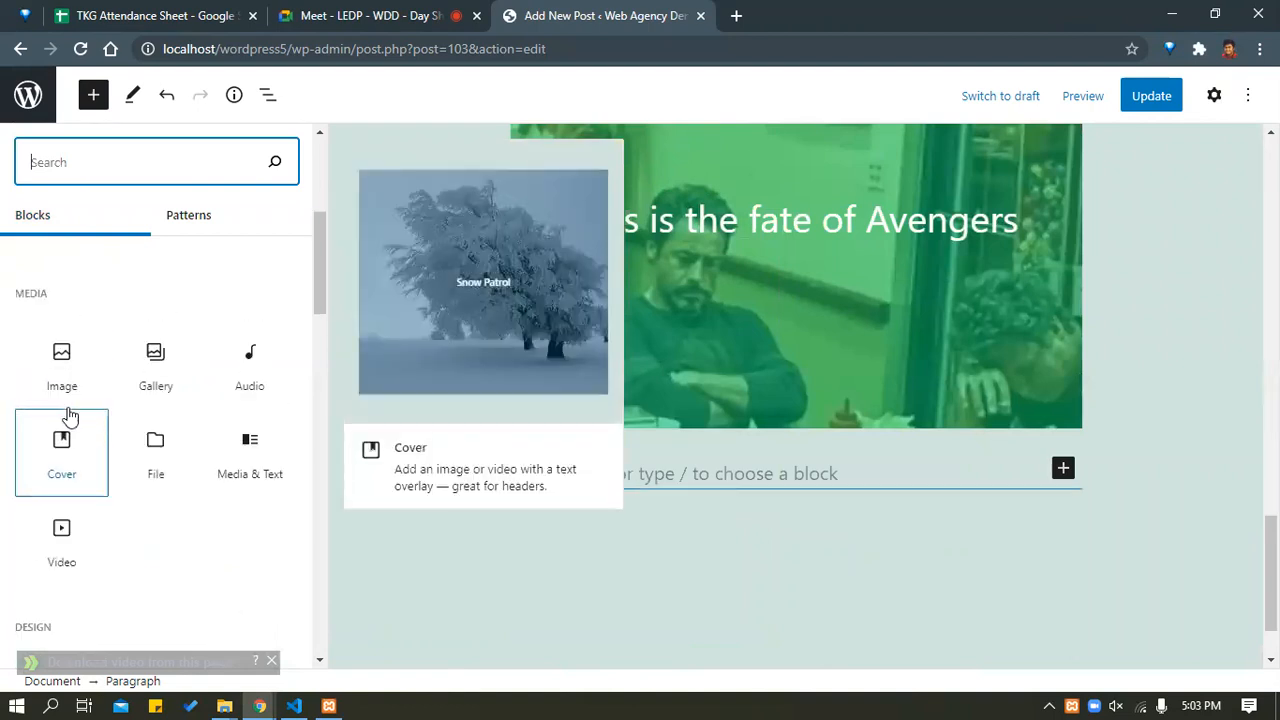
scroll(70, 400, up, 1)
scroll(147, 496, down, 2)
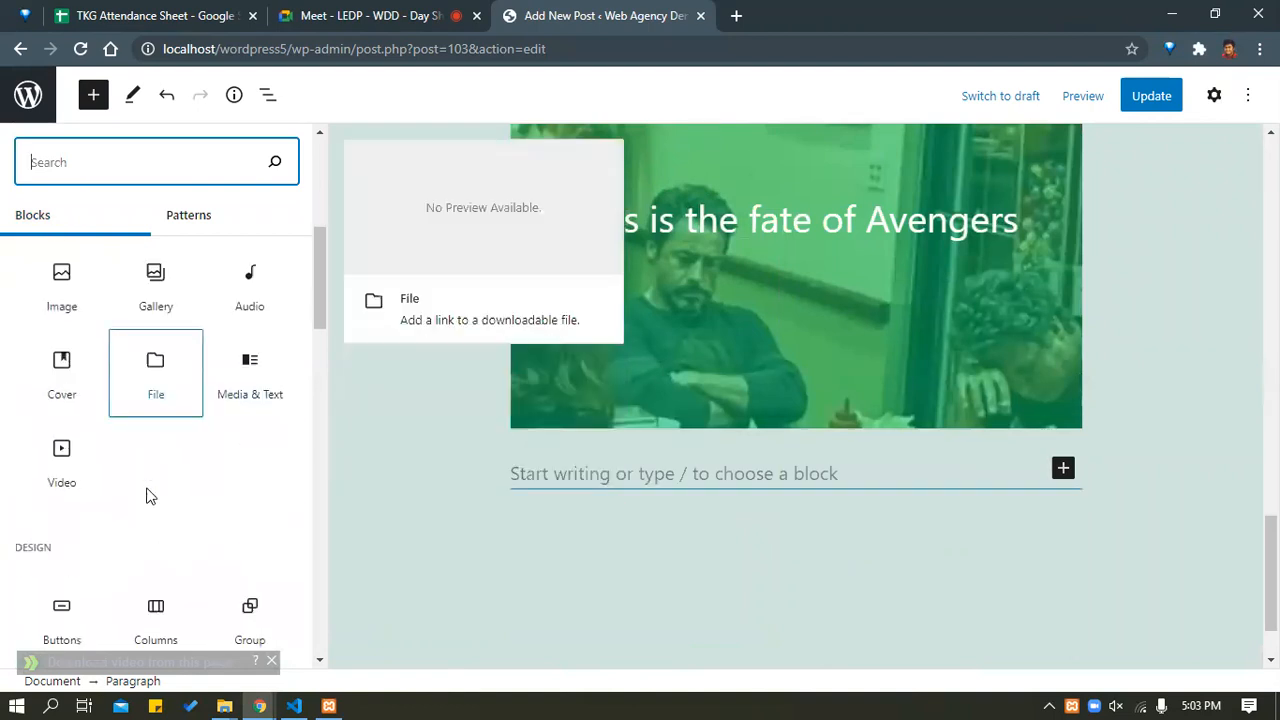
scroll(130, 500, down, 3)
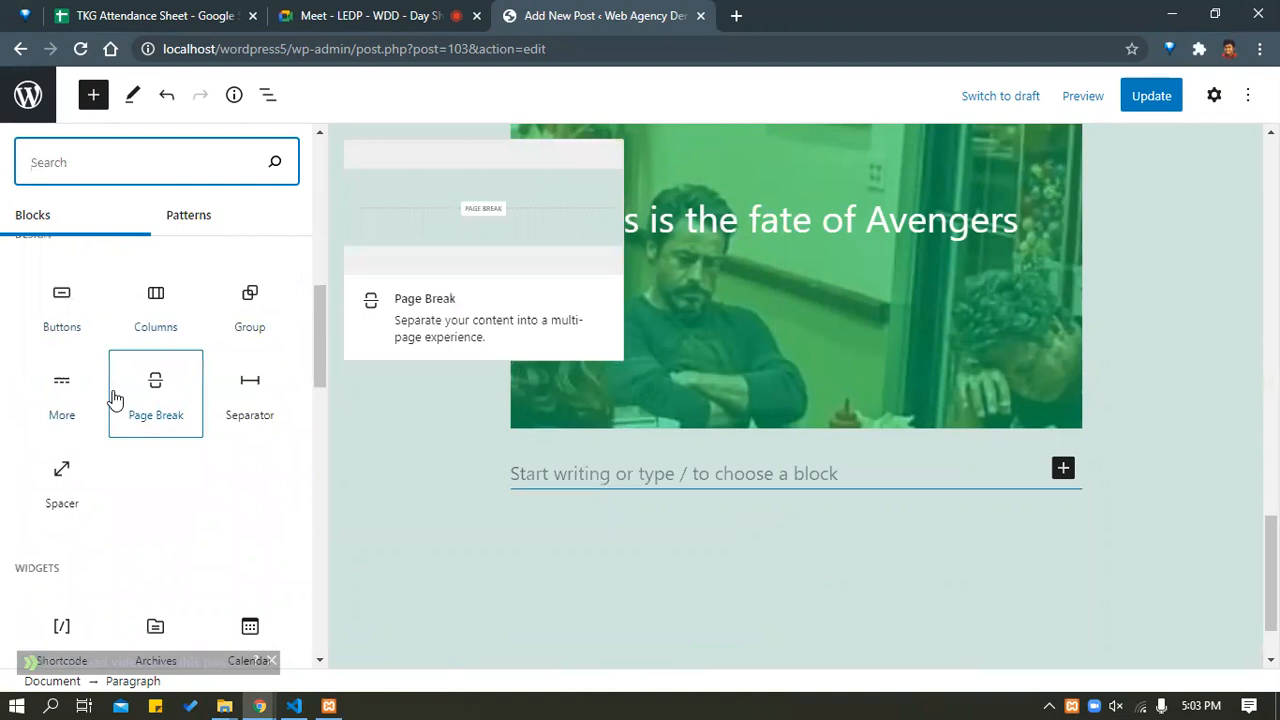
scroll(115, 398, up, 2)
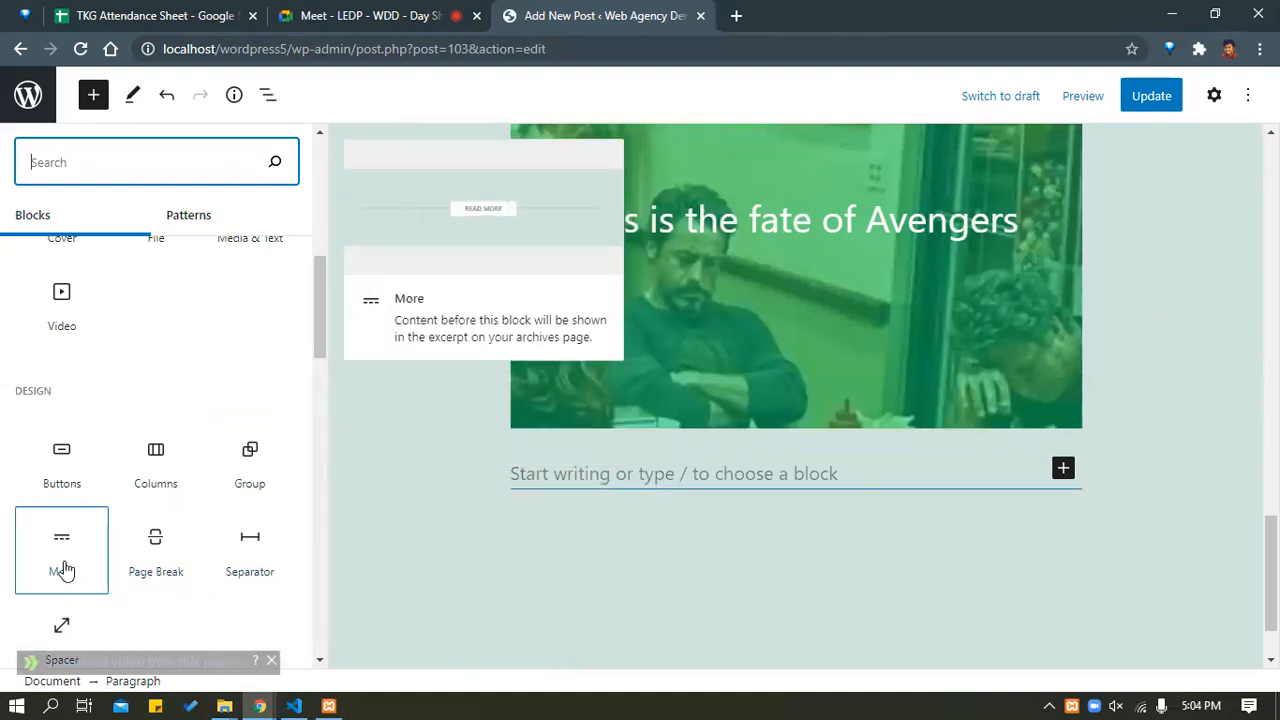
scroll(150, 500, down, 2)
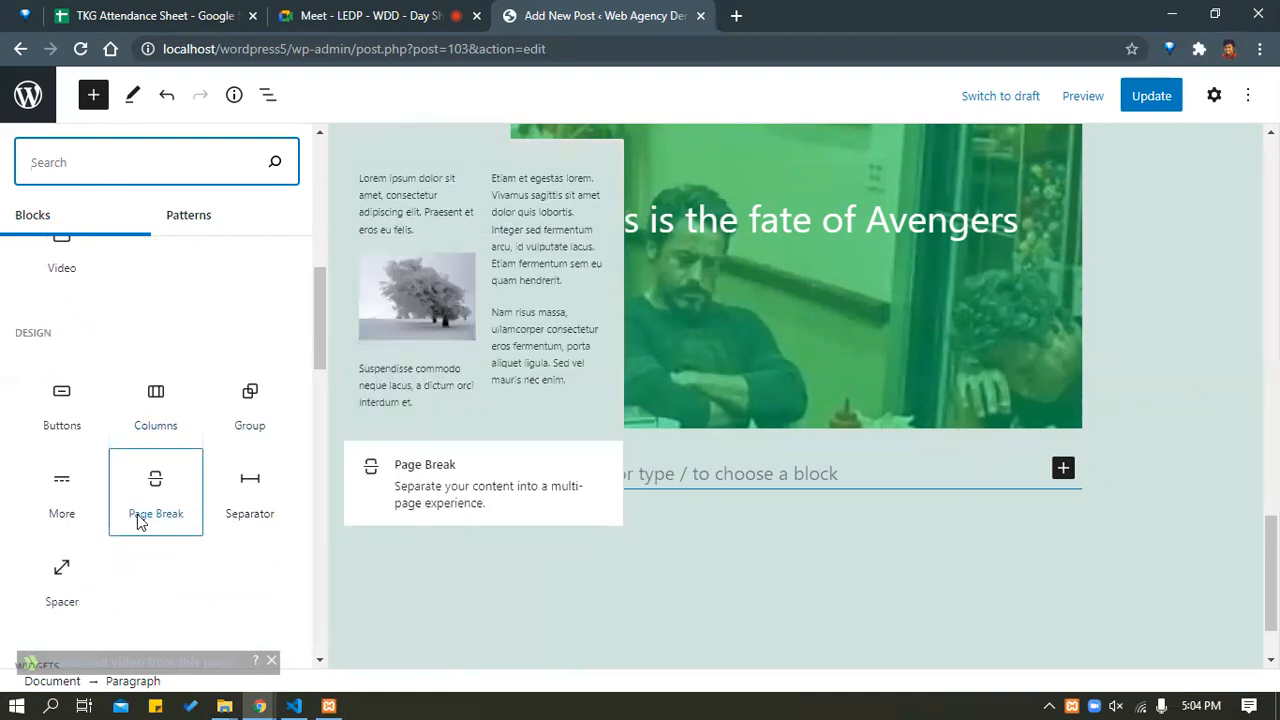
scroll(185, 497, down, 1)
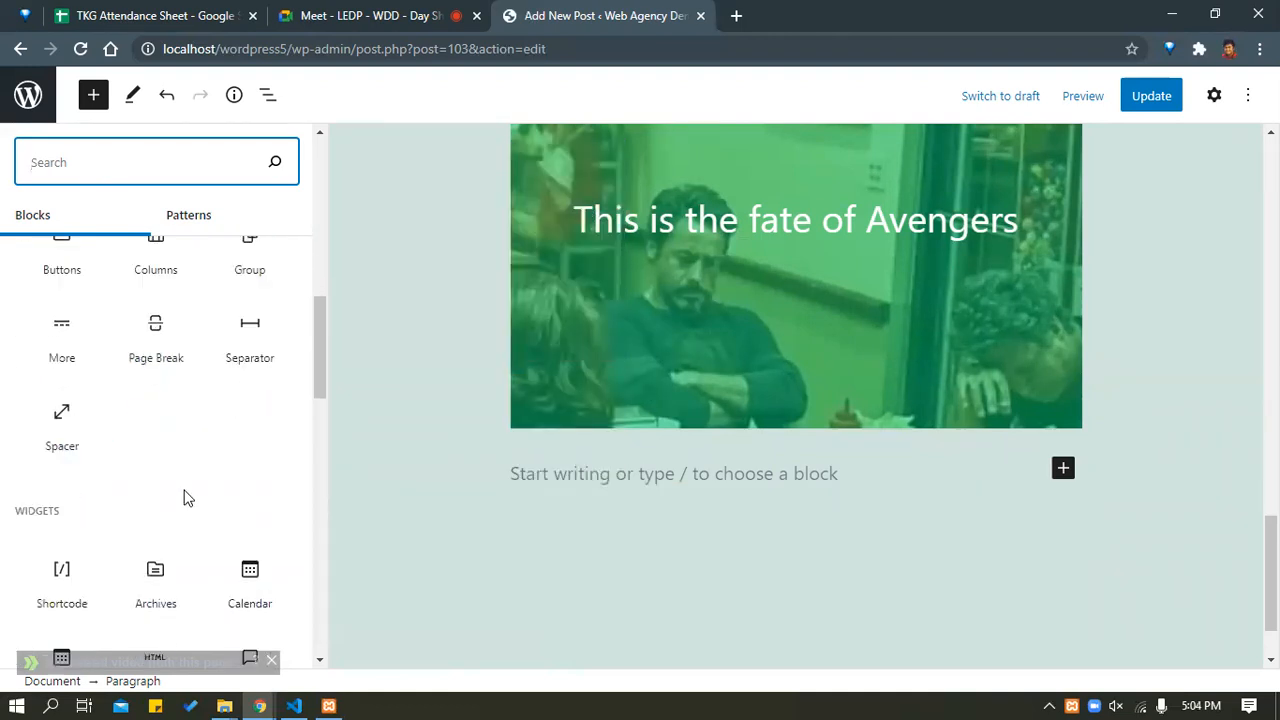
scroll(185, 497, up, 3)
click(142, 480)
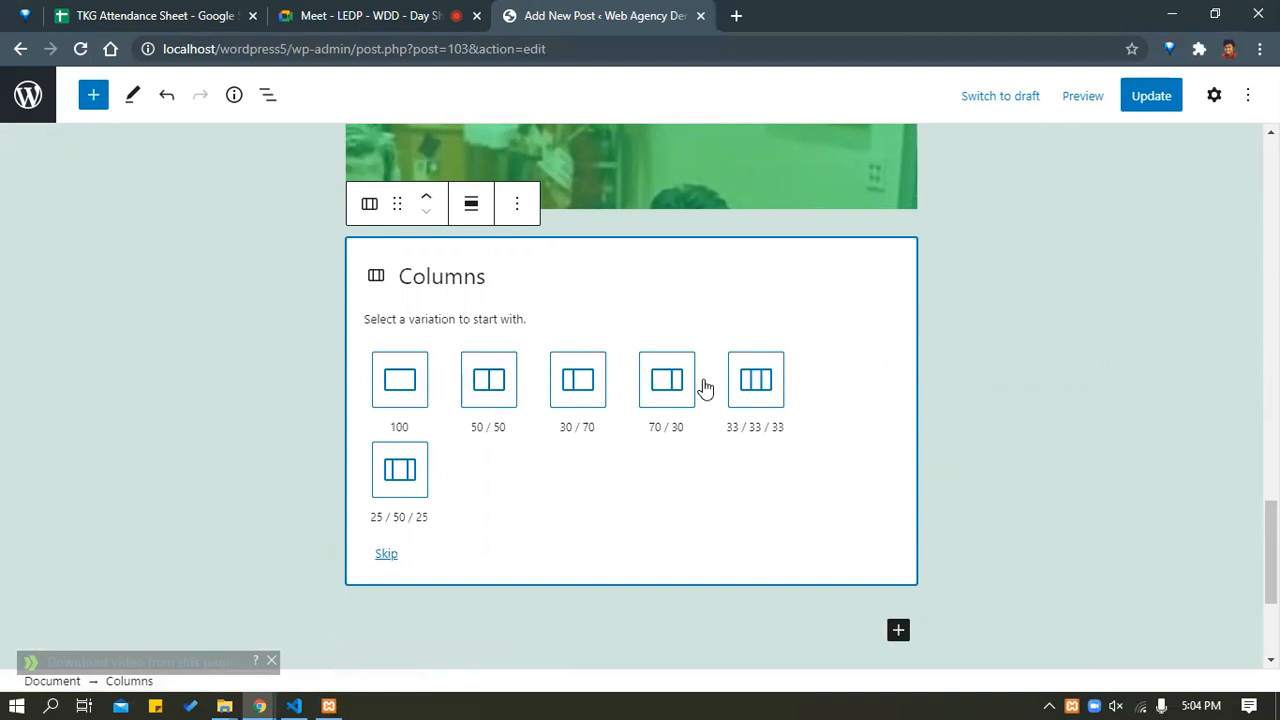
click(399, 380)
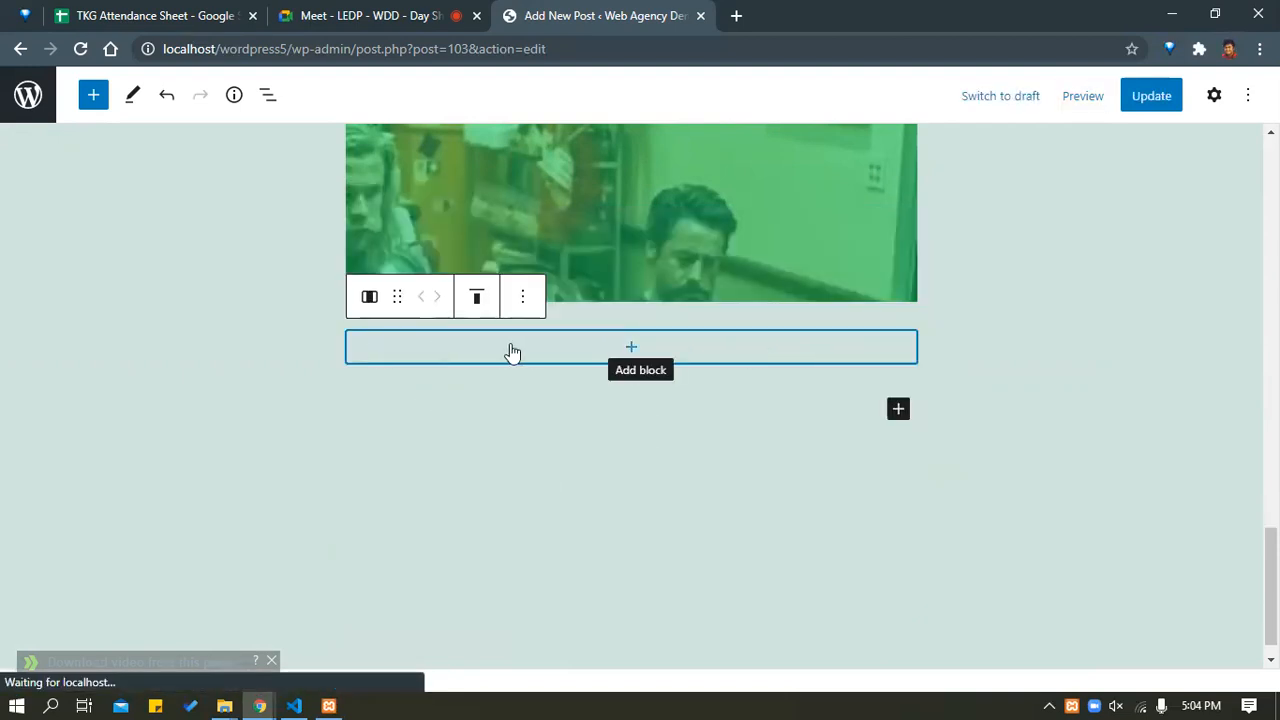
click(627, 349)
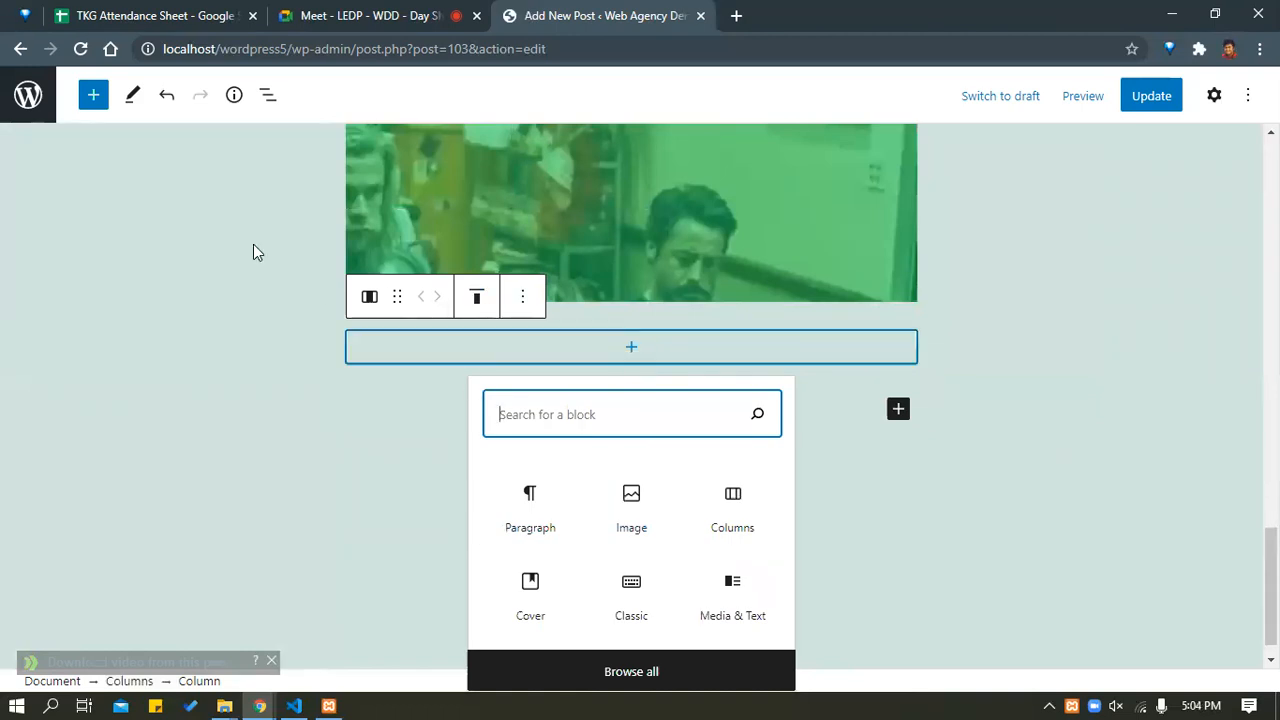
click(100, 94)
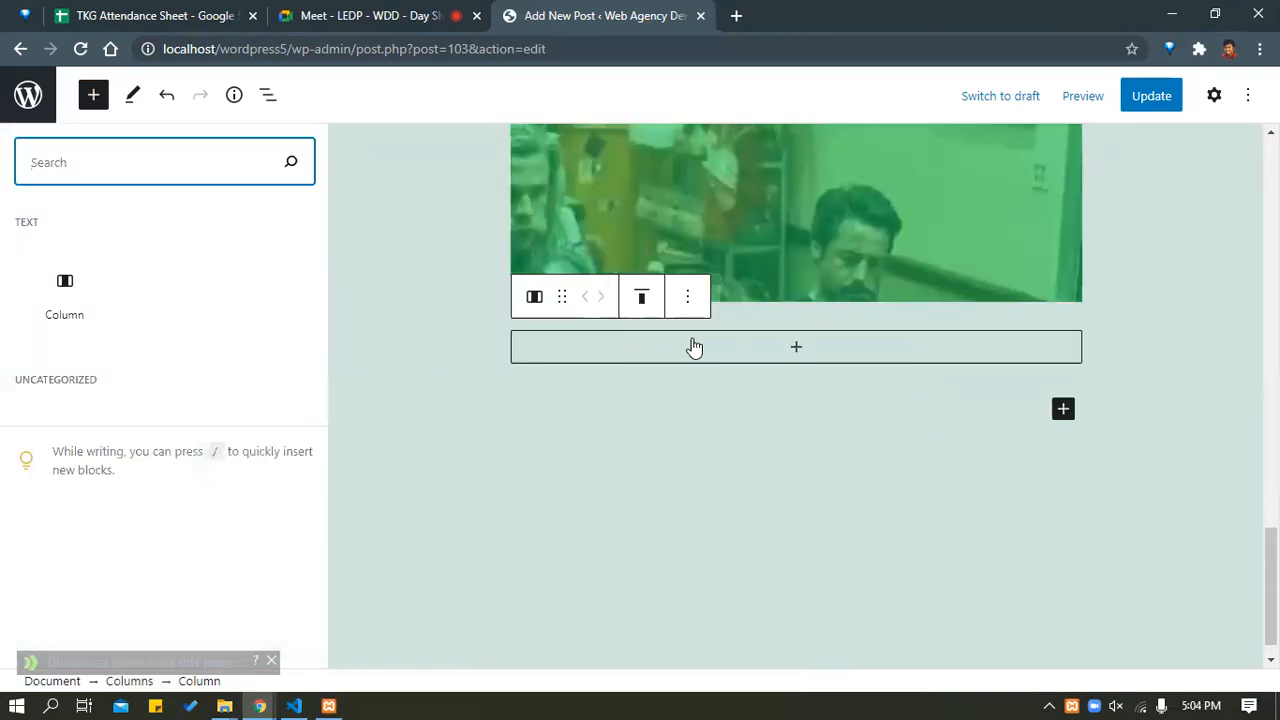
mouse_move(157, 305)
click(795, 350)
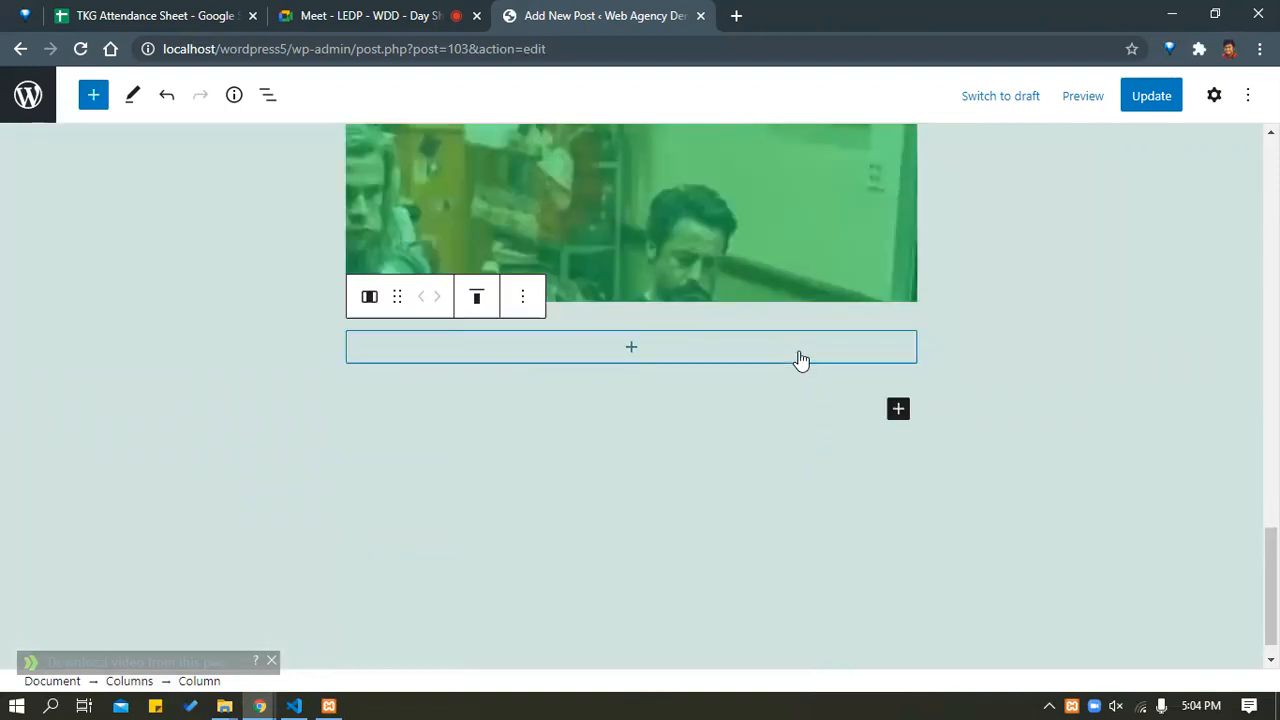
Browse all available blocks for the empty column and insert a Media & Text block in it.
click(797, 358)
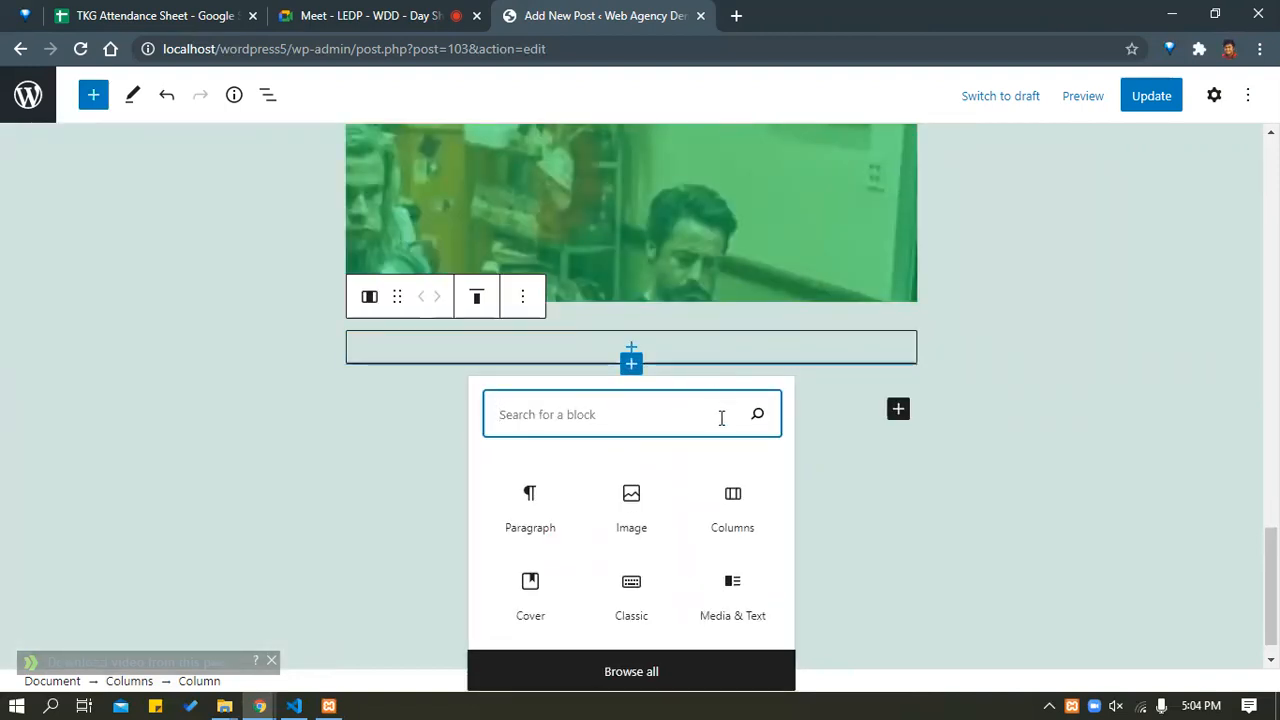
click(650, 673)
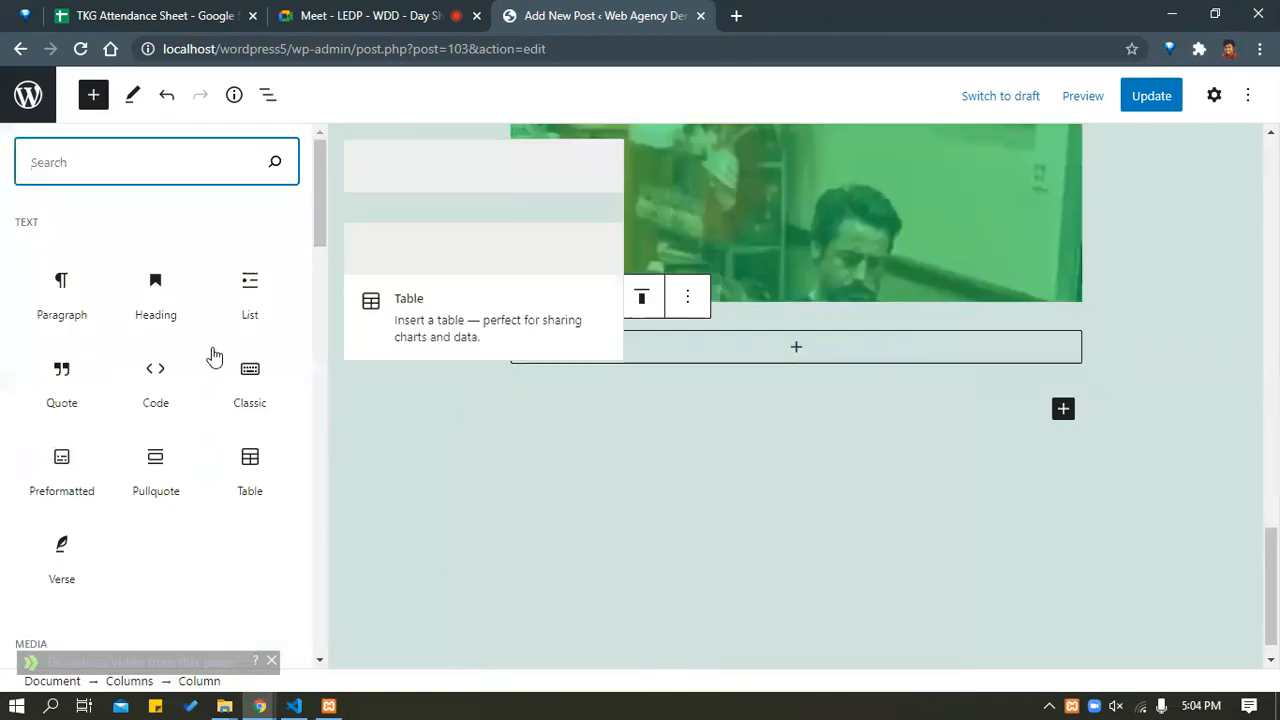
scroll(208, 365, down, 4)
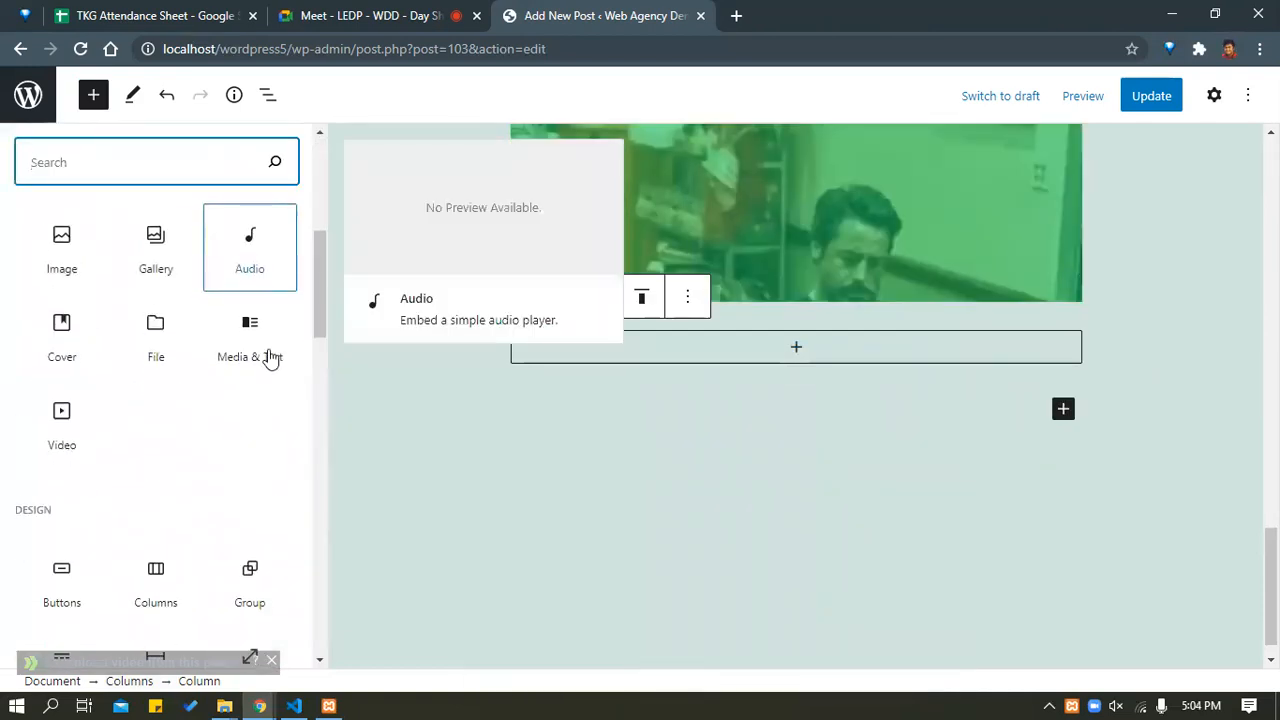
click(272, 343)
click(272, 343)
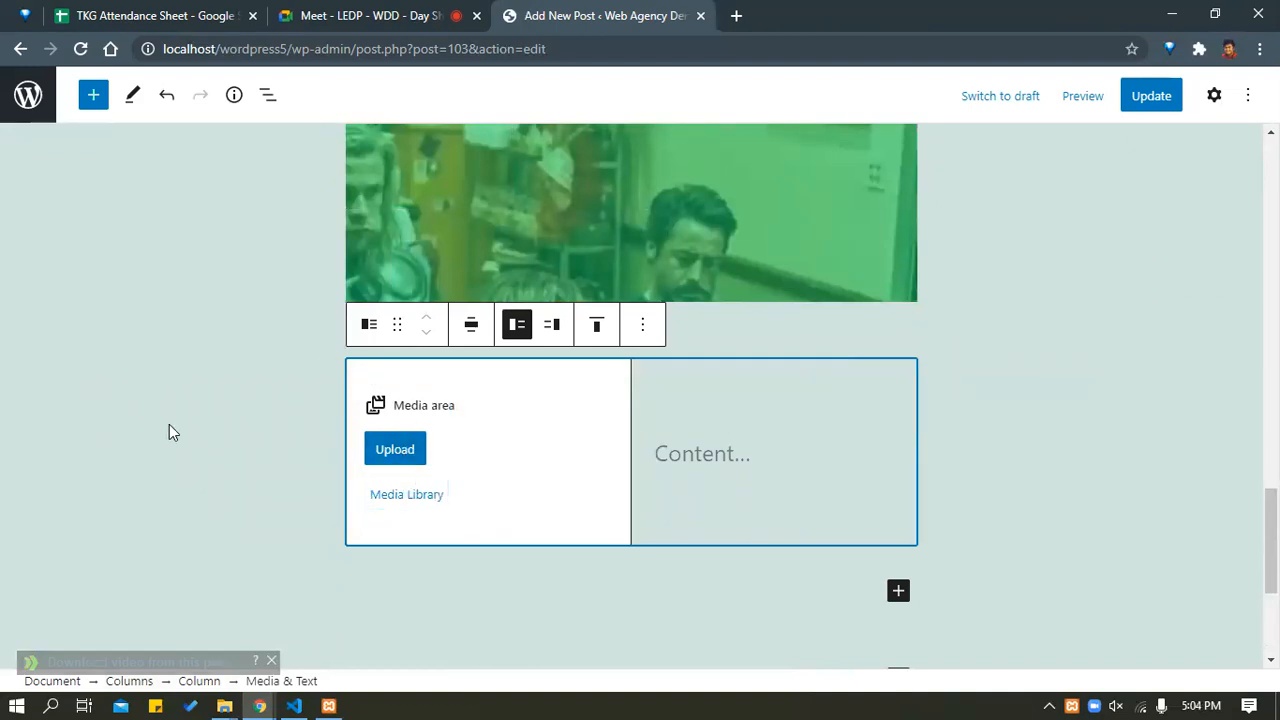
Set the complete orange and black W logo from the media library as the new Media & Text block's image.
click(417, 494)
click(398, 505)
click(457, 300)
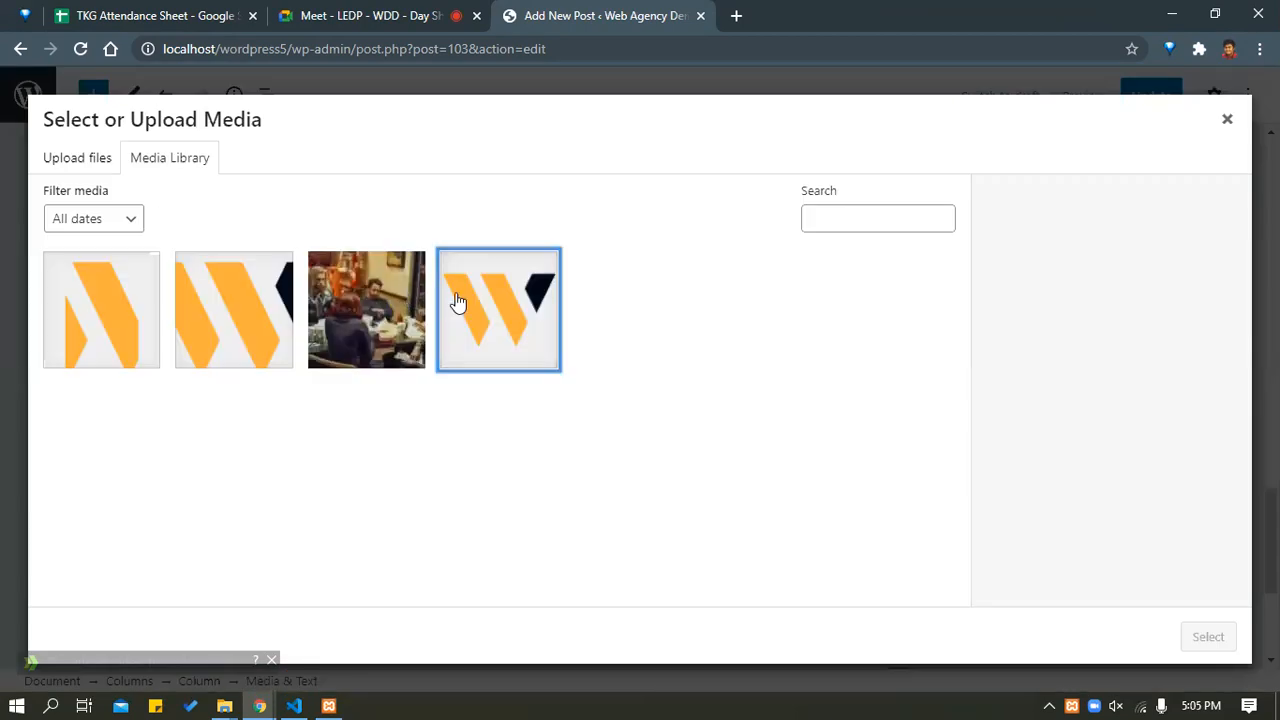
click(1200, 640)
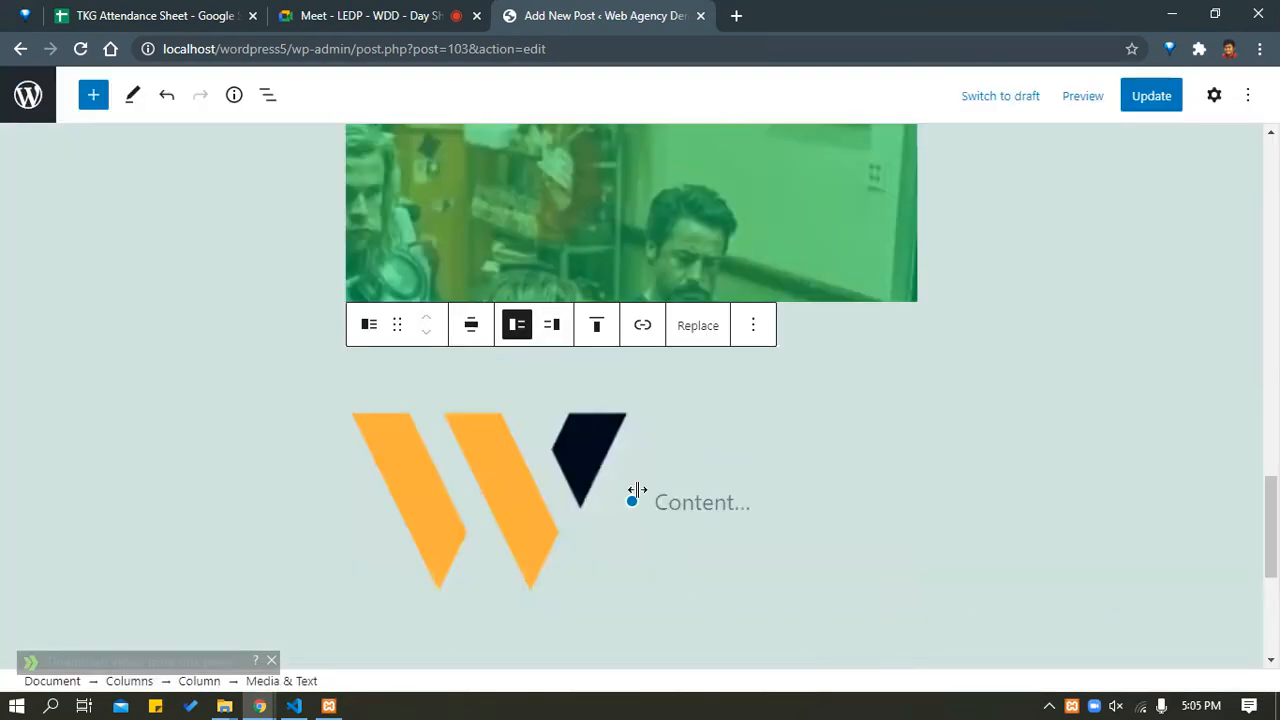
Enter "Wonder Woman From DC Universe" as the Media & Text block's content and update the post.
click(714, 504)
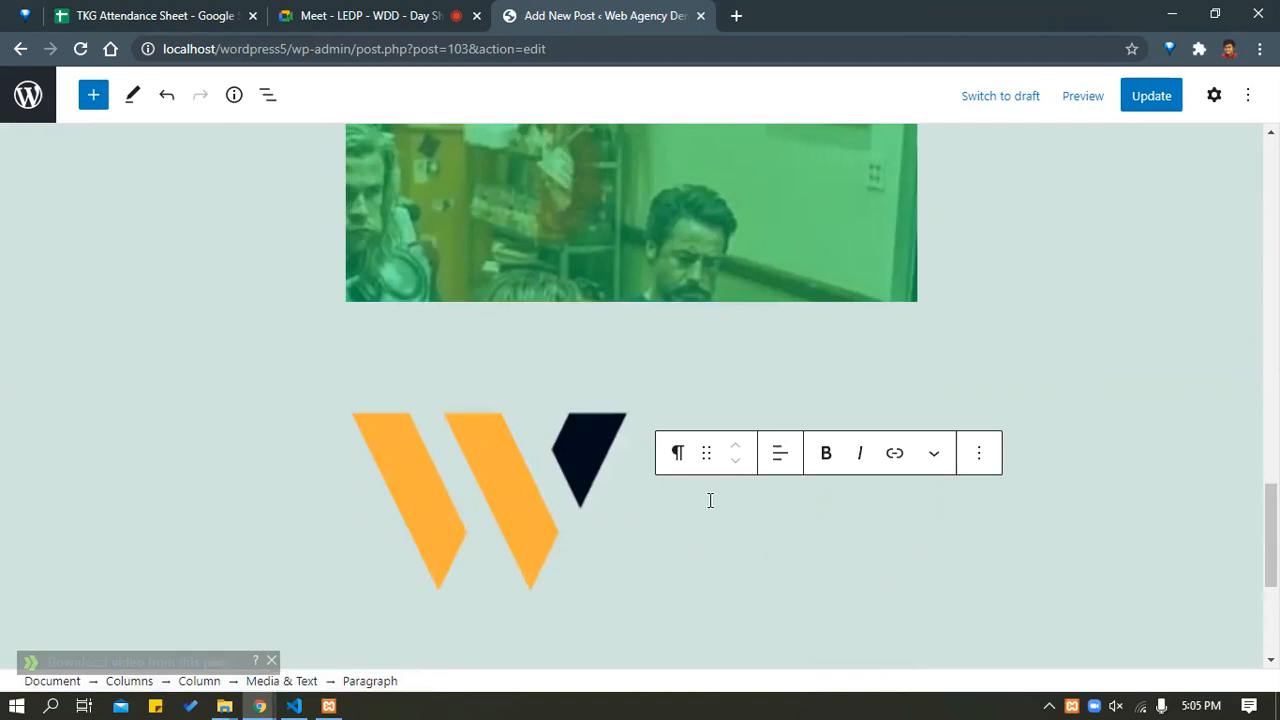
text(Wonder Wom)
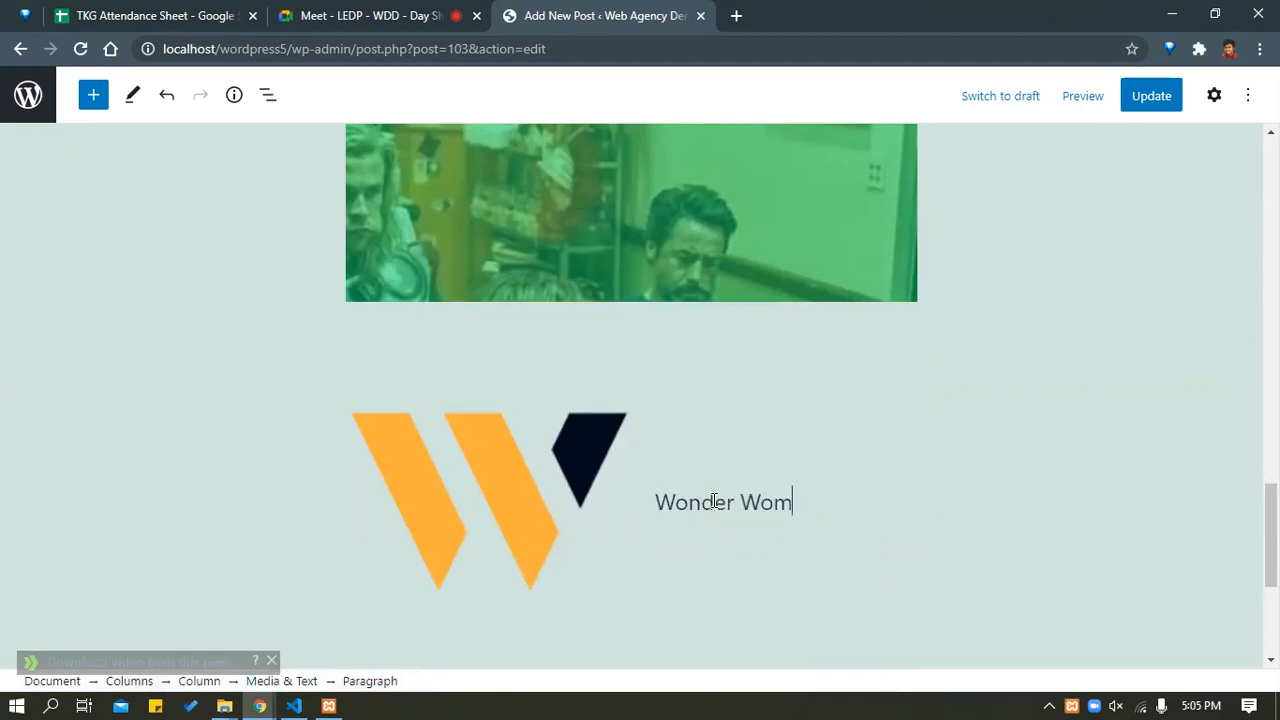
text(an From DC Universe)
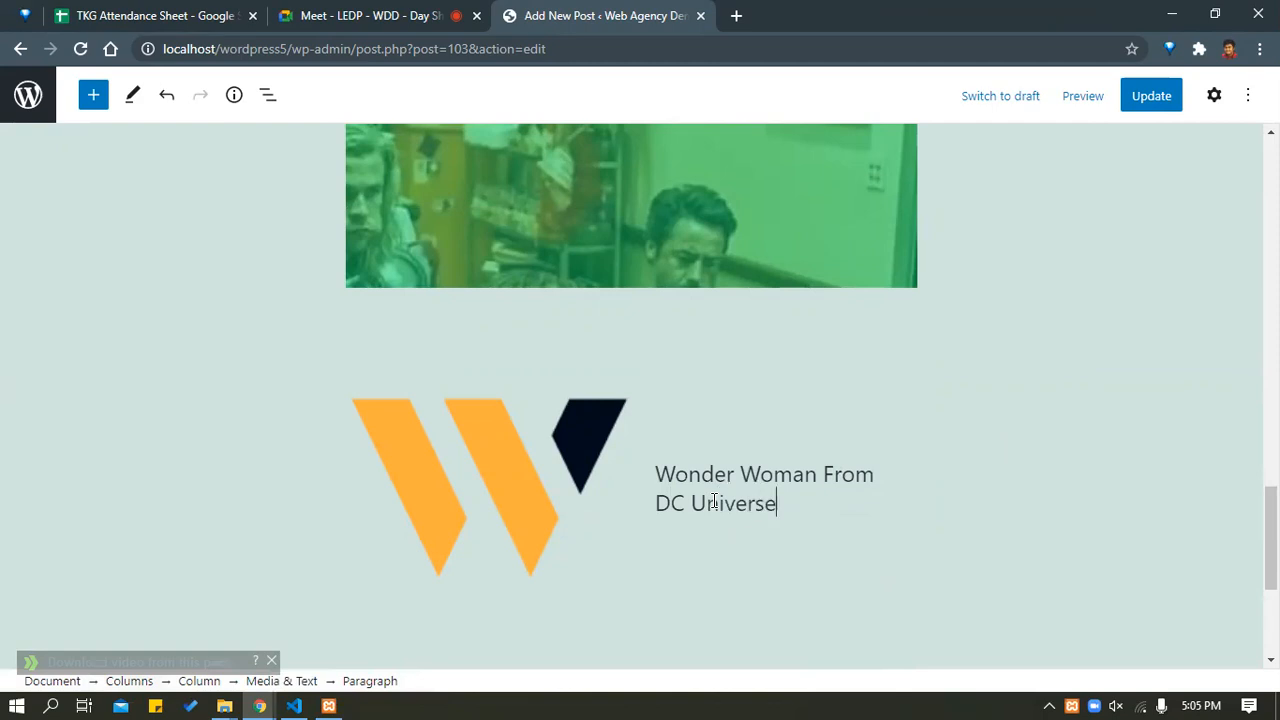
click(1069, 537)
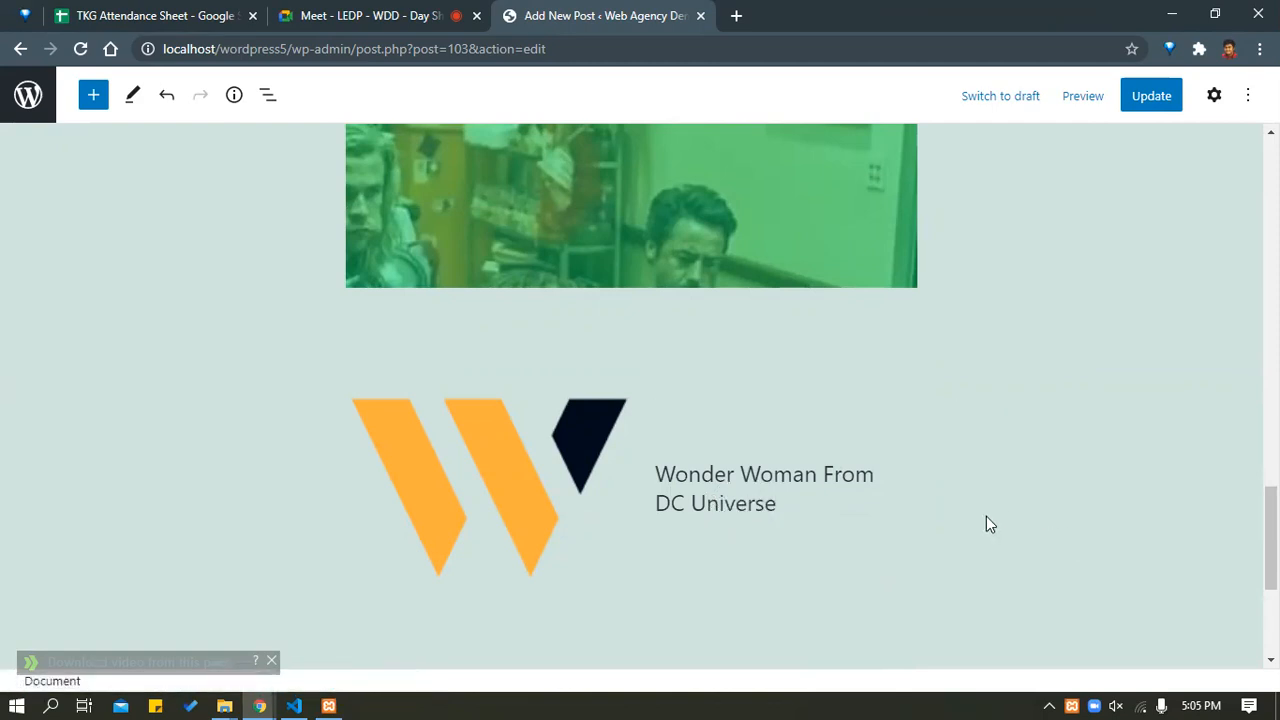
click(1146, 95)
Check the link options for the Media & Text block's image, then deselect the block.
click(480, 470)
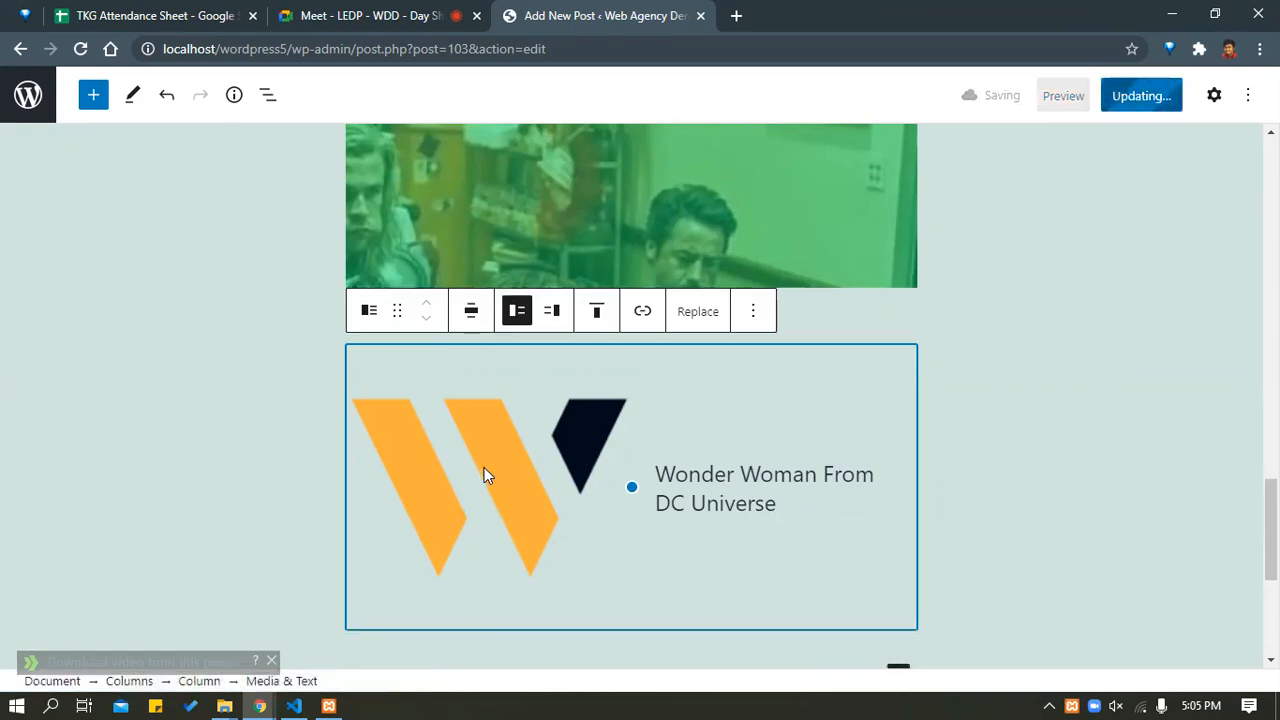
click(643, 311)
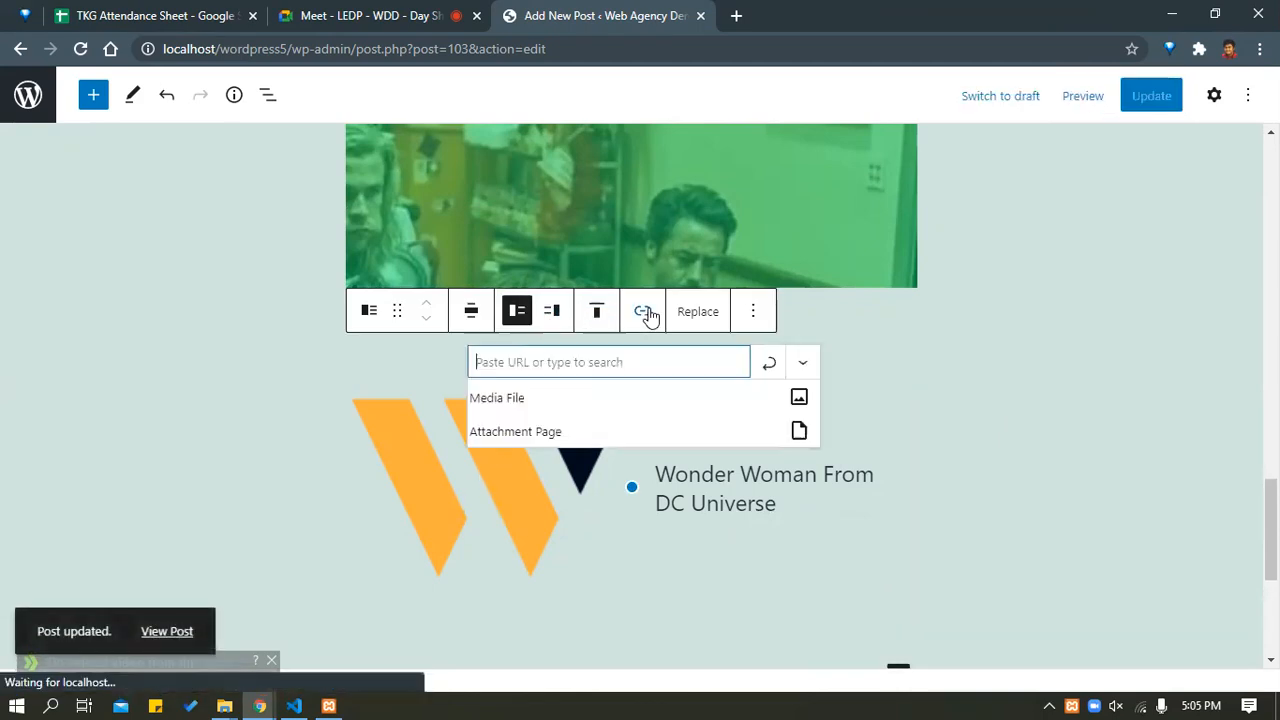
click(552, 436)
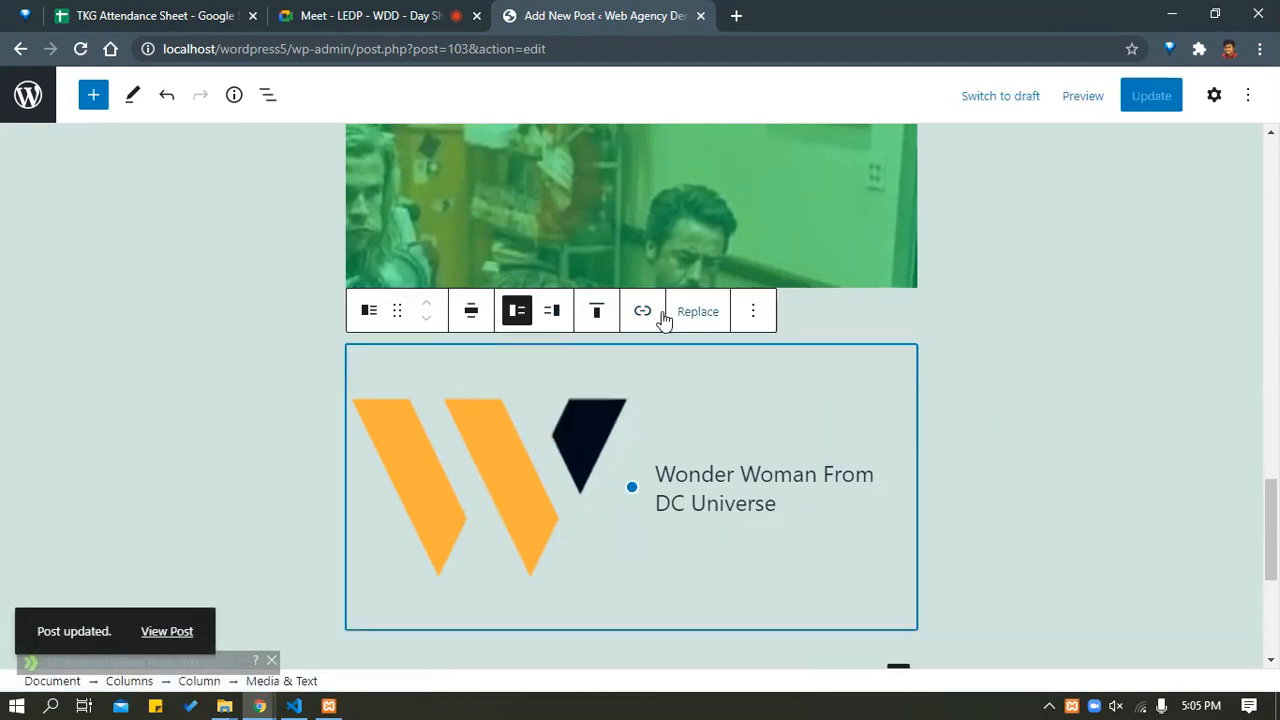
click(1105, 500)
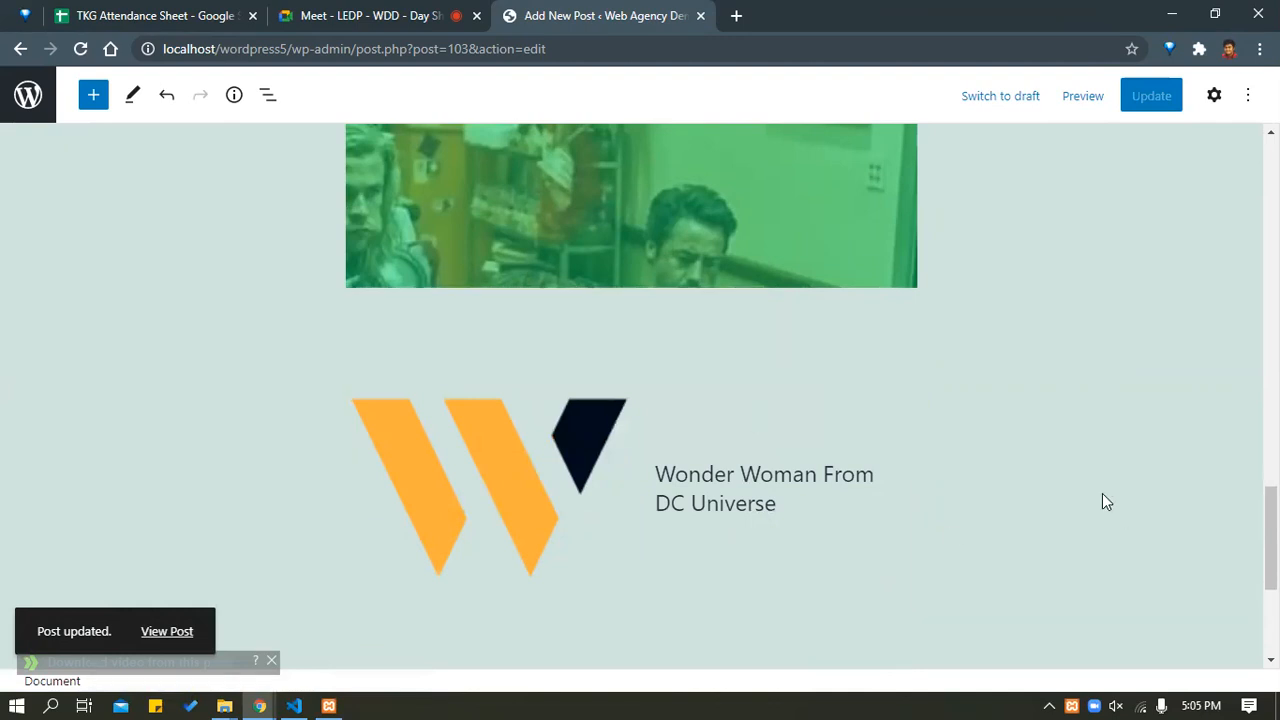
Select the Media & Text block inside the column, show its block settings and review them.
click(615, 486)
click(1213, 95)
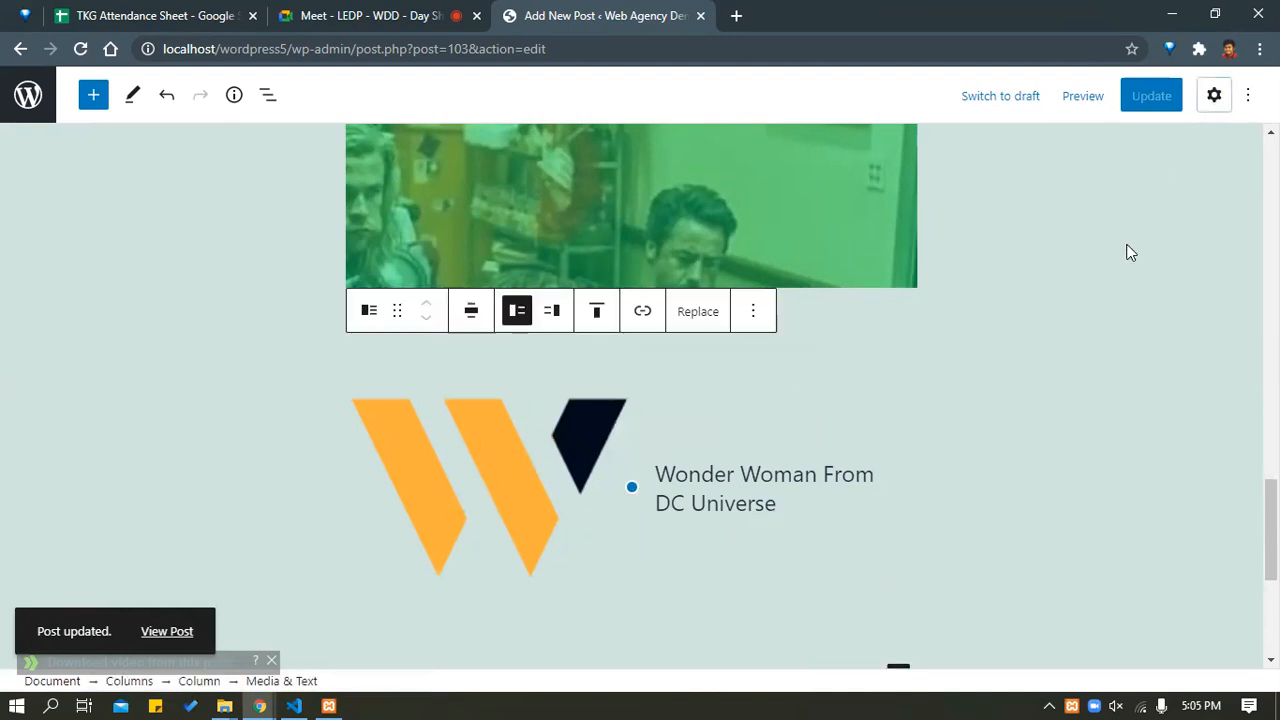
scroll(1050, 450, down, 3)
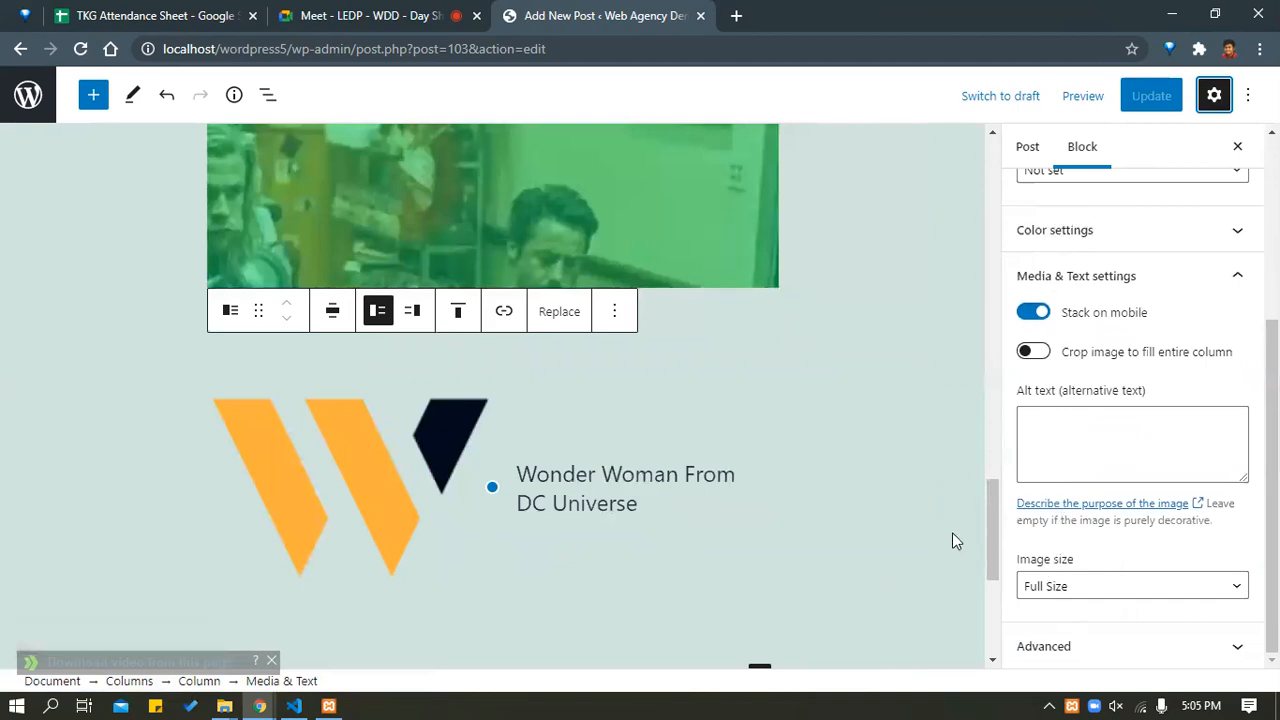
scroll(952, 541, down, 3)
scroll(808, 528, up, 4)
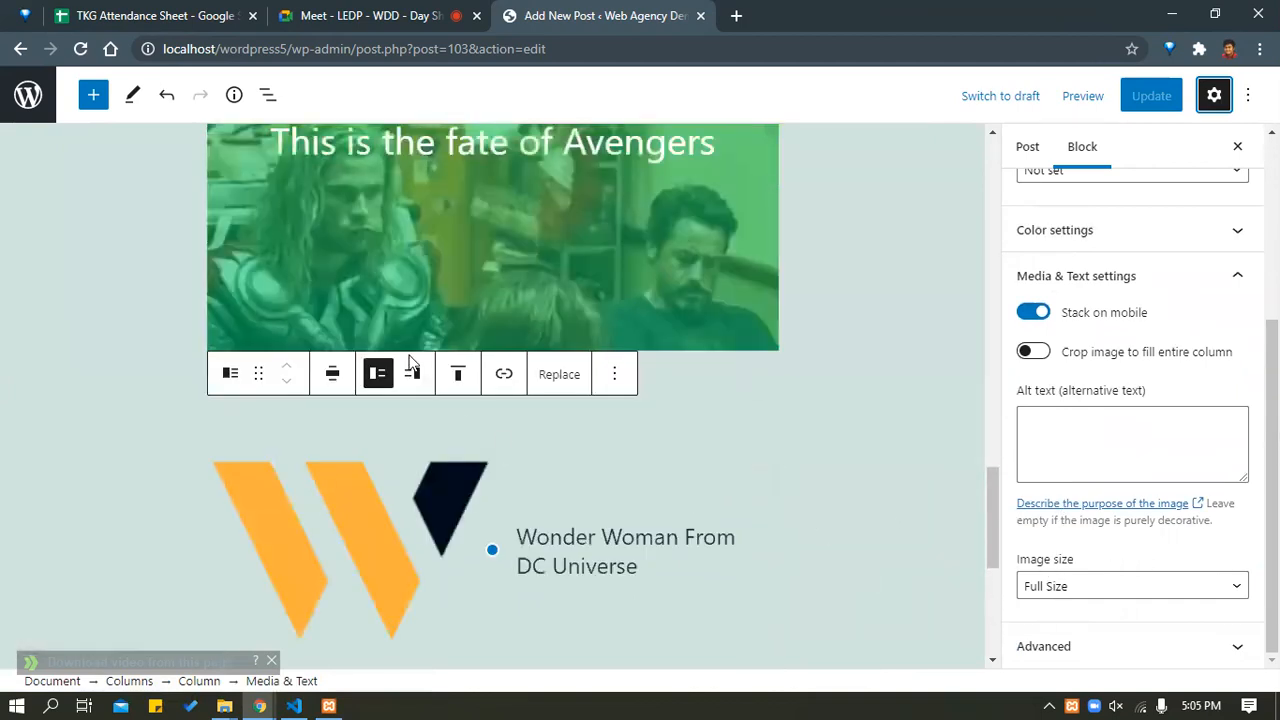
Examine the Media & Text block's advanced settings, including the HTML anchor and additional CSS classes, and look over the post.
scroll(429, 435, down, 4)
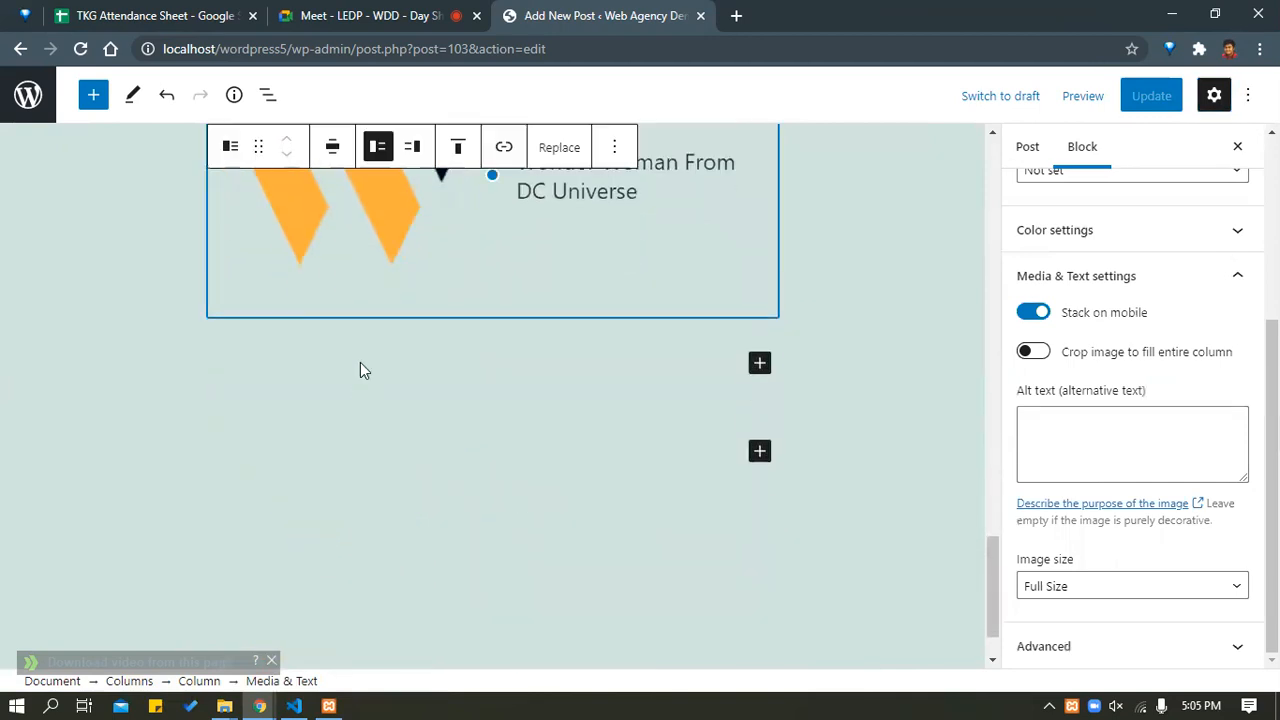
scroll(360, 245, up, 2)
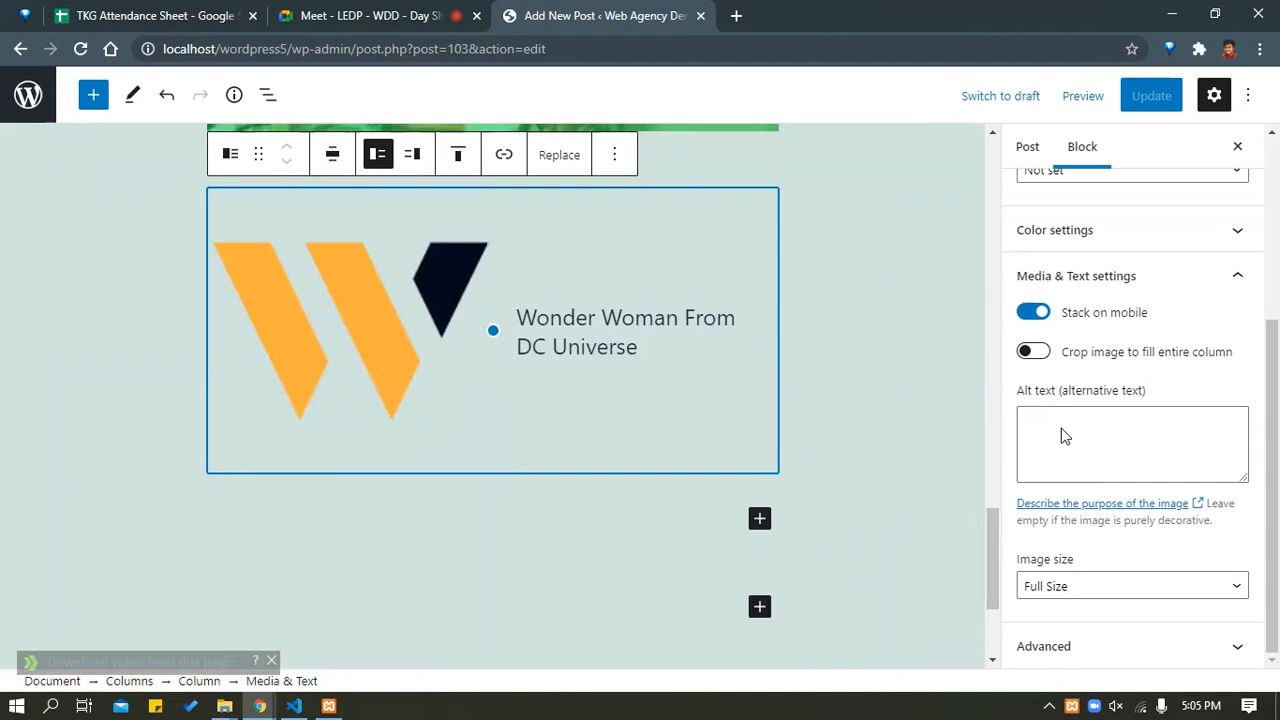
click(1186, 646)
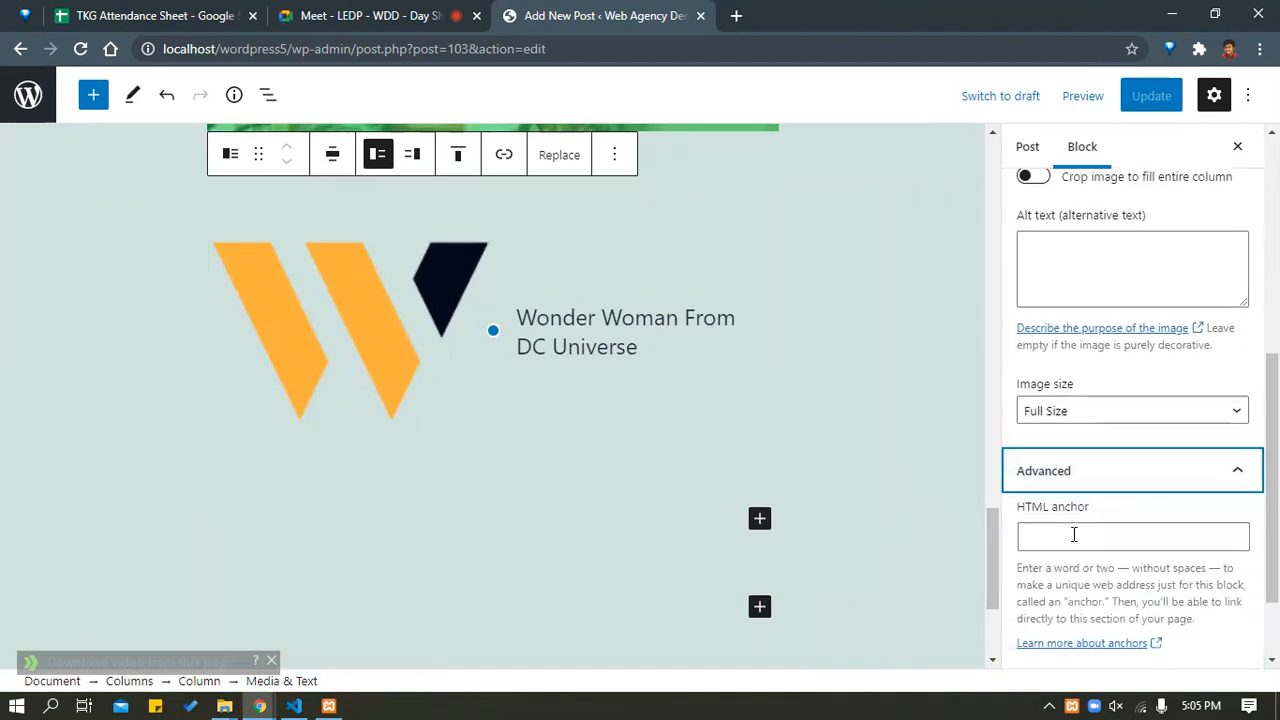
click(1074, 530)
scroll(1074, 525, down, 1)
click(1072, 592)
scroll(585, 340, up, 5)
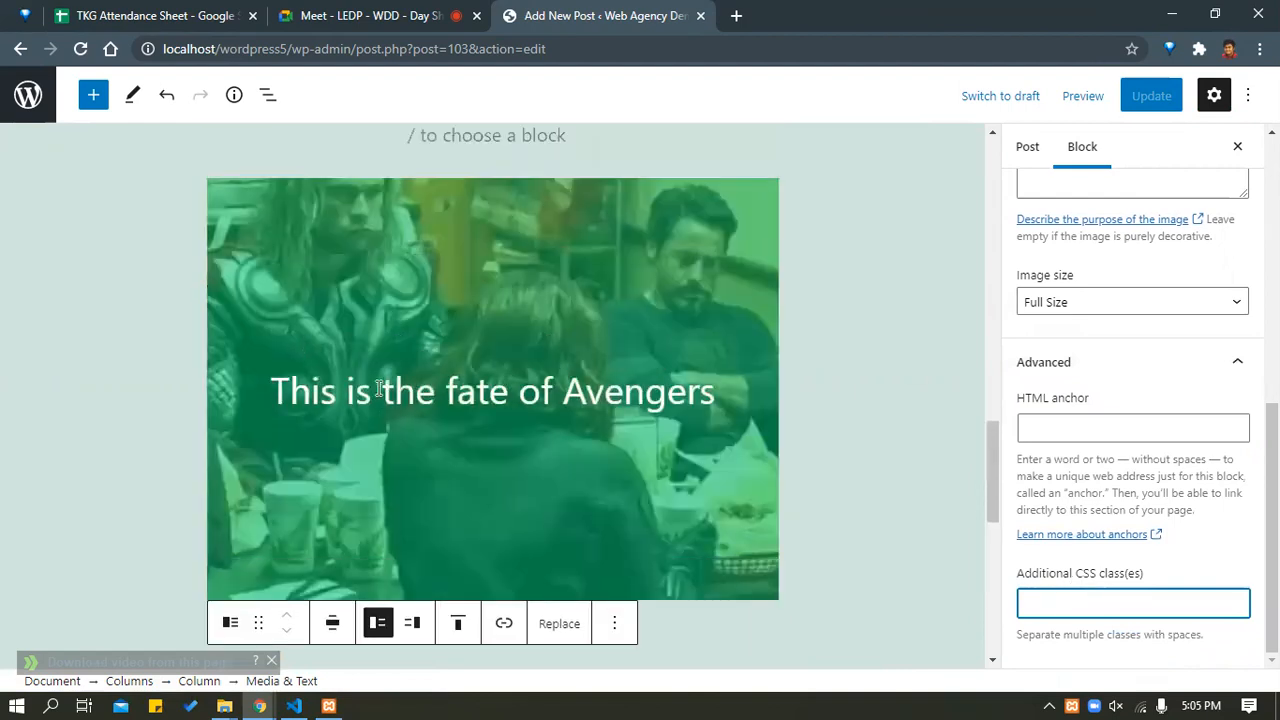
scroll(380, 386, up, 10)
scroll(390, 360, down, 10)
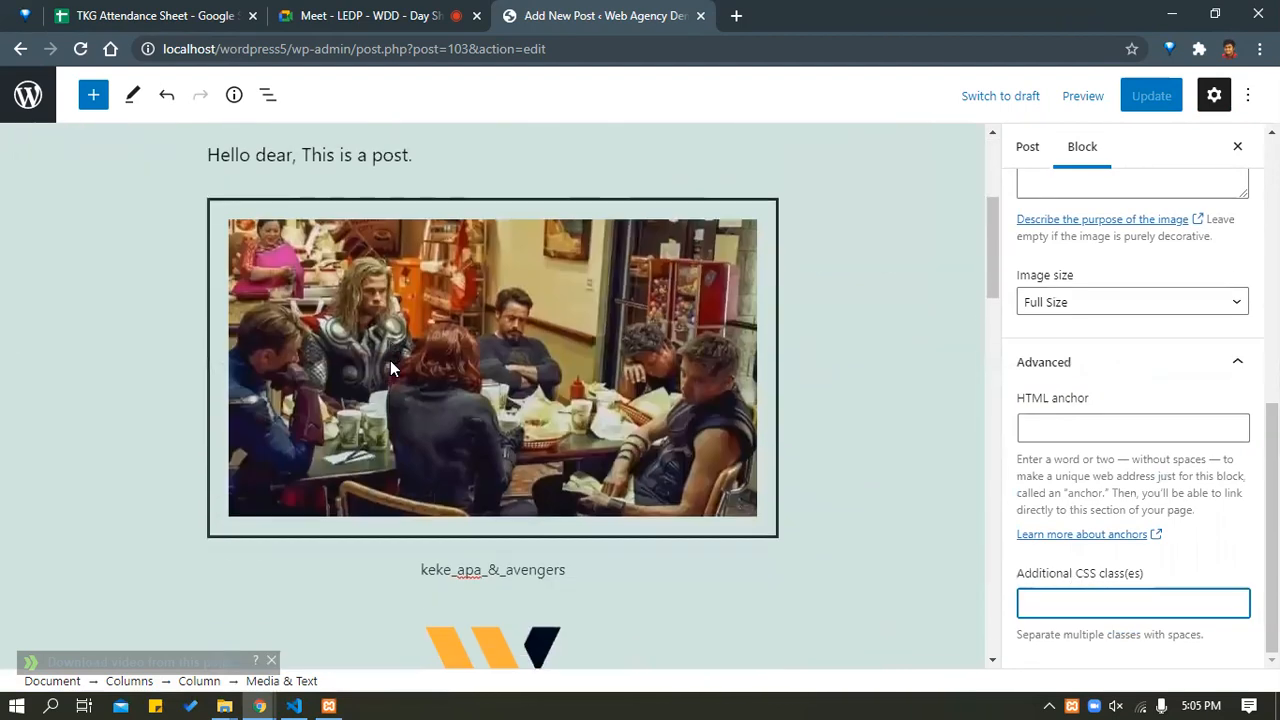
Look through the available block types in the block library, especially the widgets and embeds.
click(90, 104)
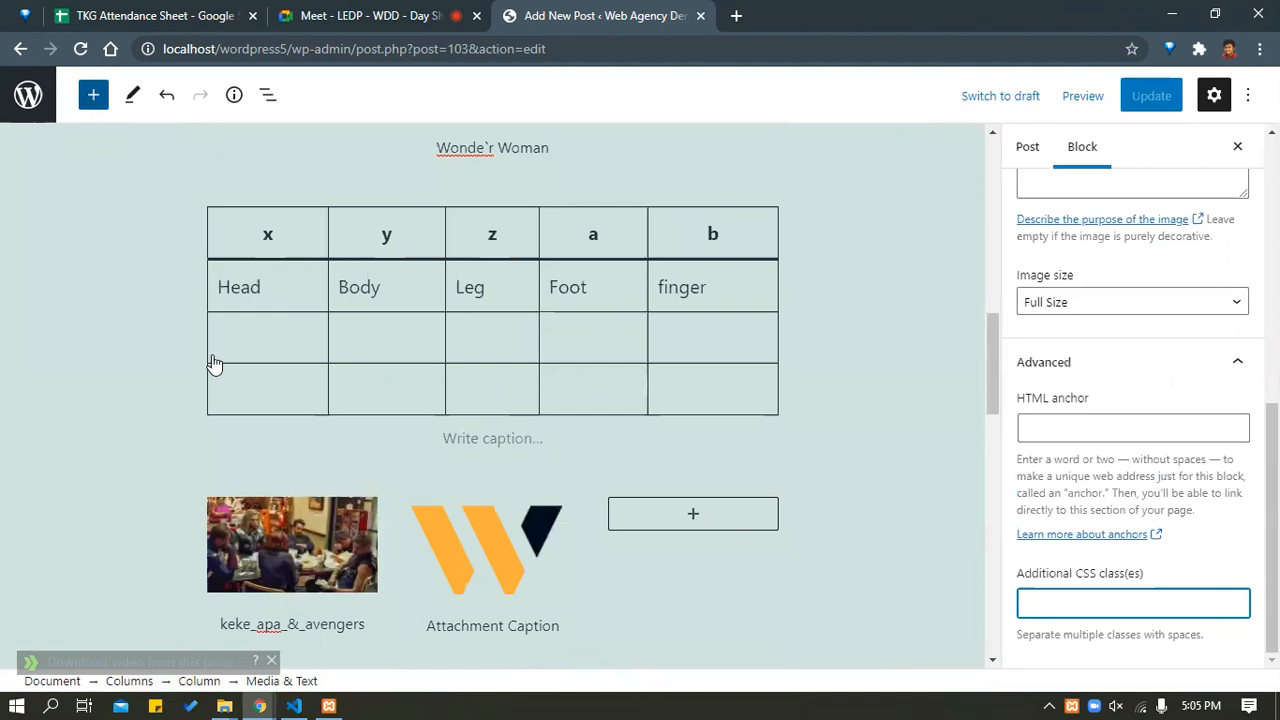
scroll(103, 360, down, 5)
scroll(106, 360, down, 15)
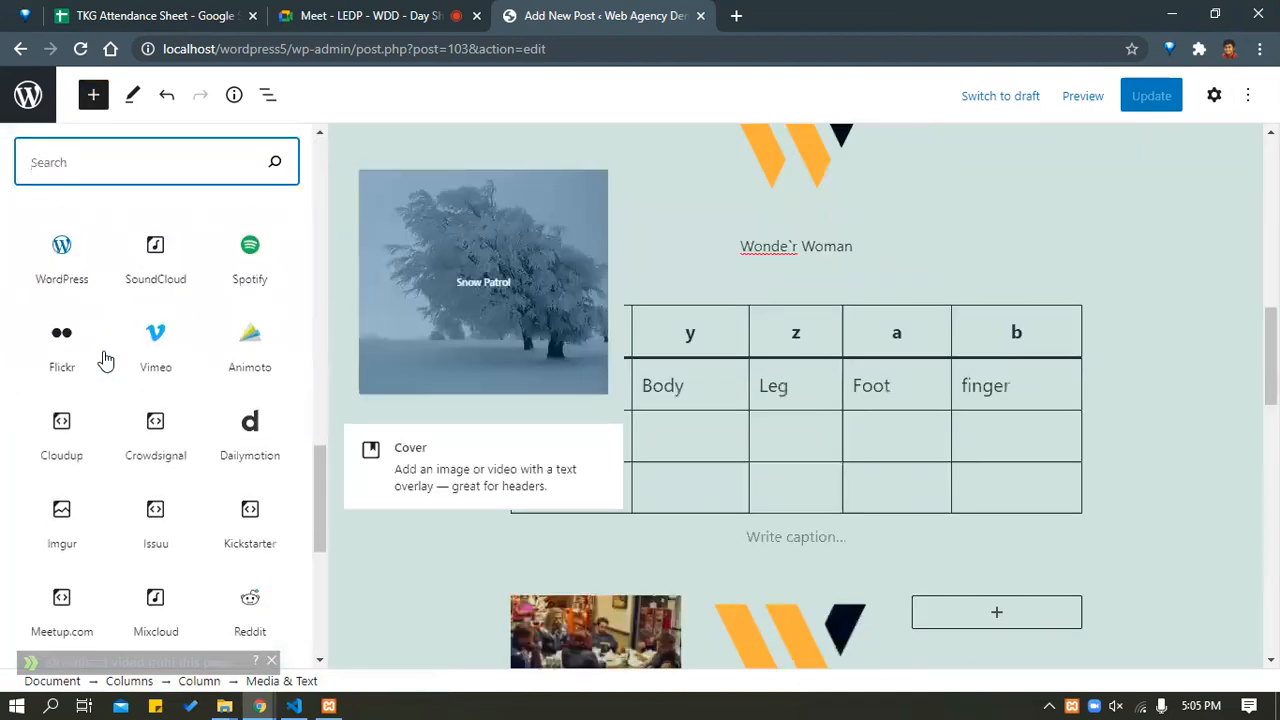
scroll(106, 360, up, 10)
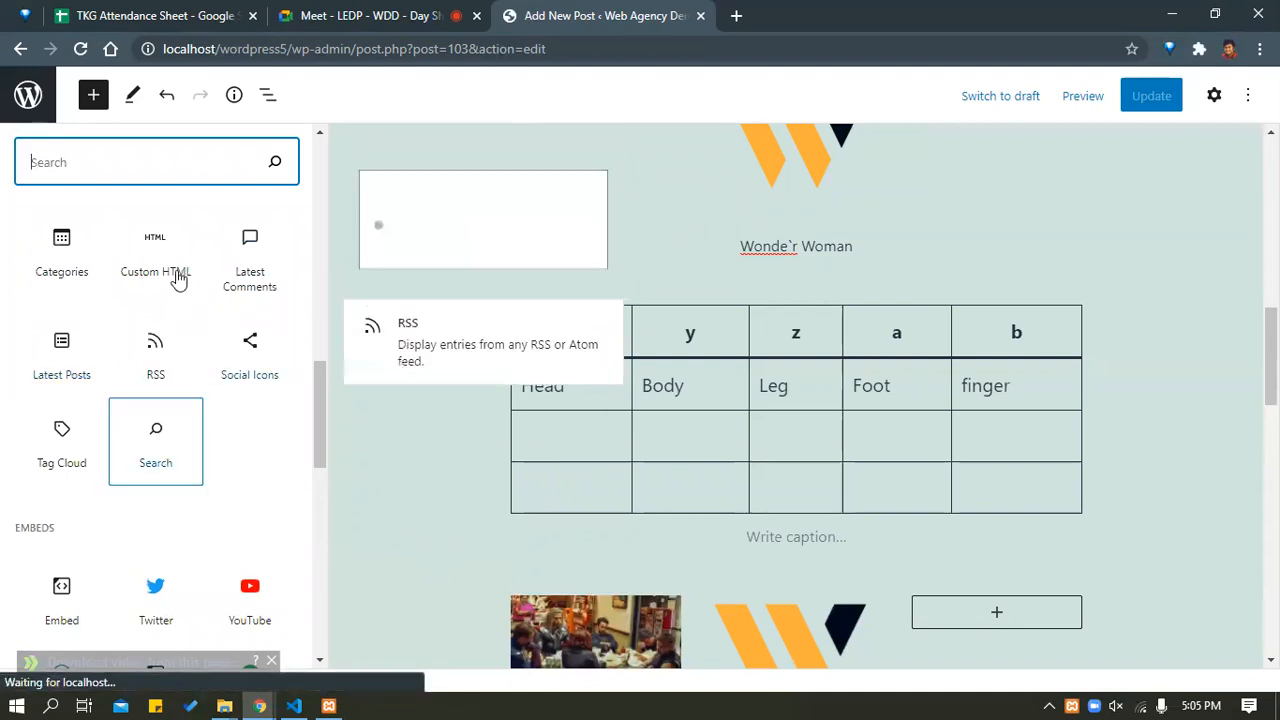
scroll(177, 271, up, 4)
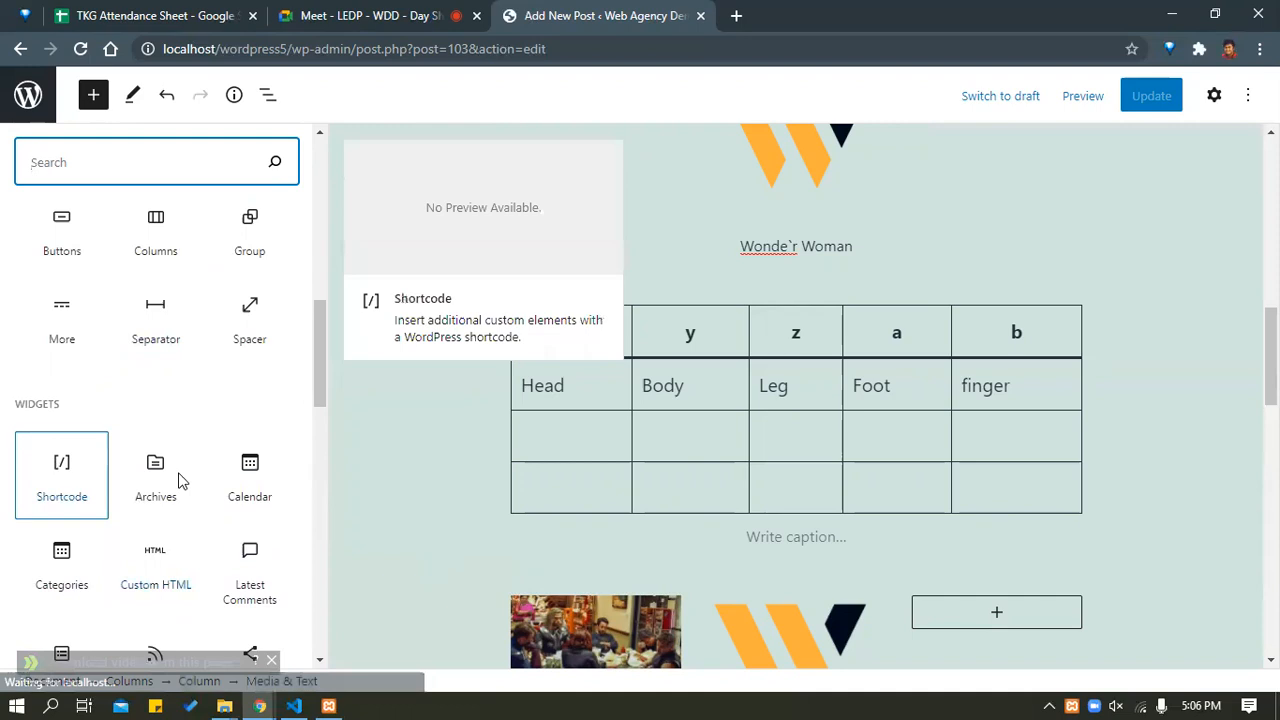
scroll(177, 466, down, 3)
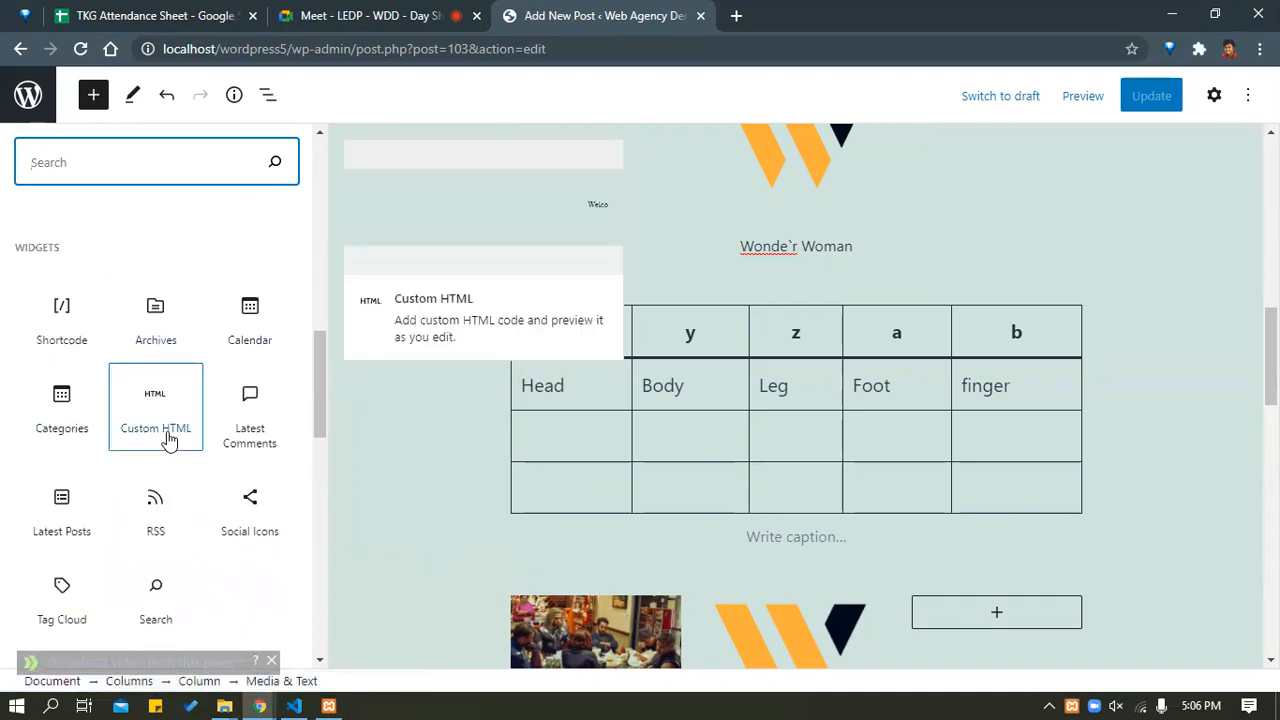
scroll(785, 474, down, 5)
scroll(785, 474, down, 7)
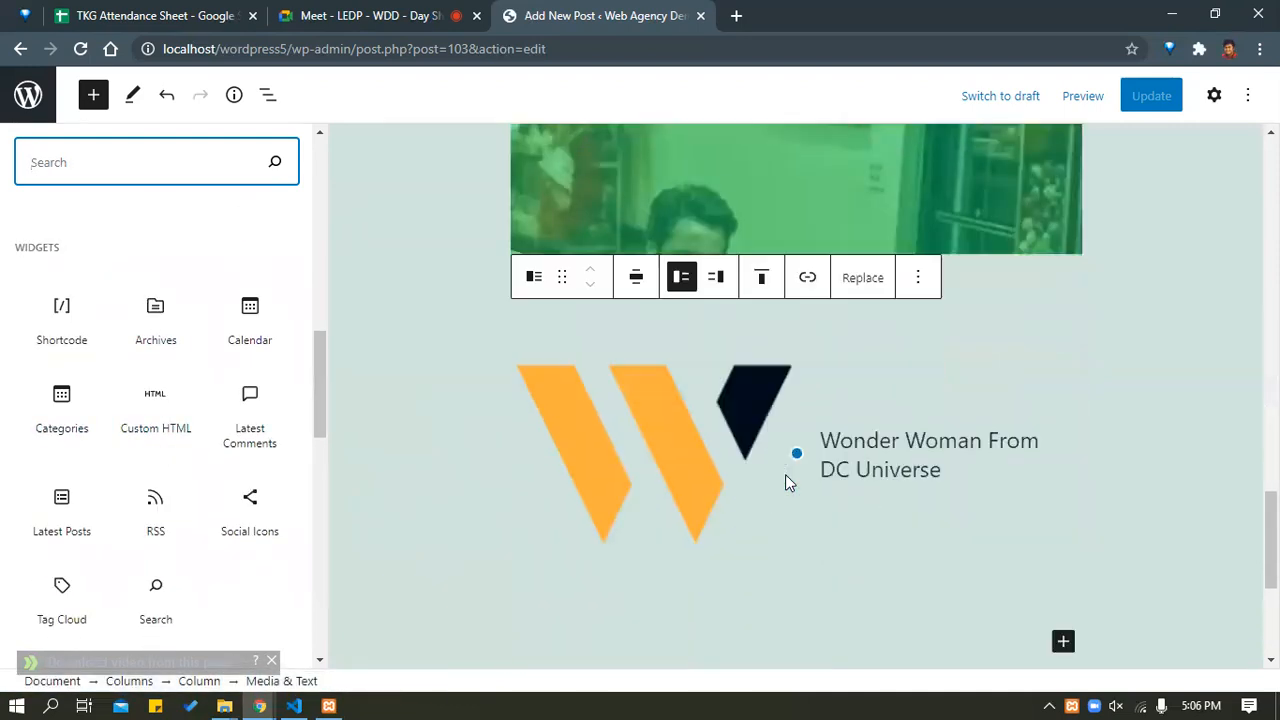
Insert a Social Icons block at the end of the post, below the Wonder Woman Media & Text block.
click(1060, 503)
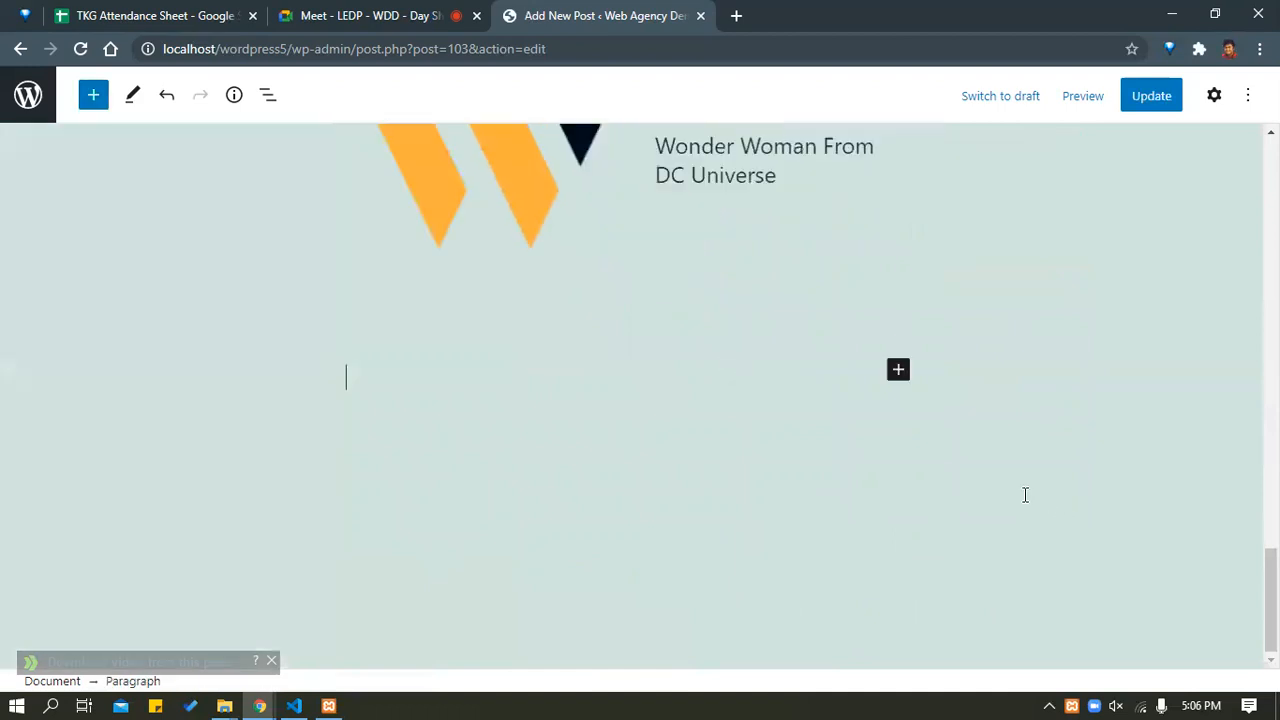
click(898, 371)
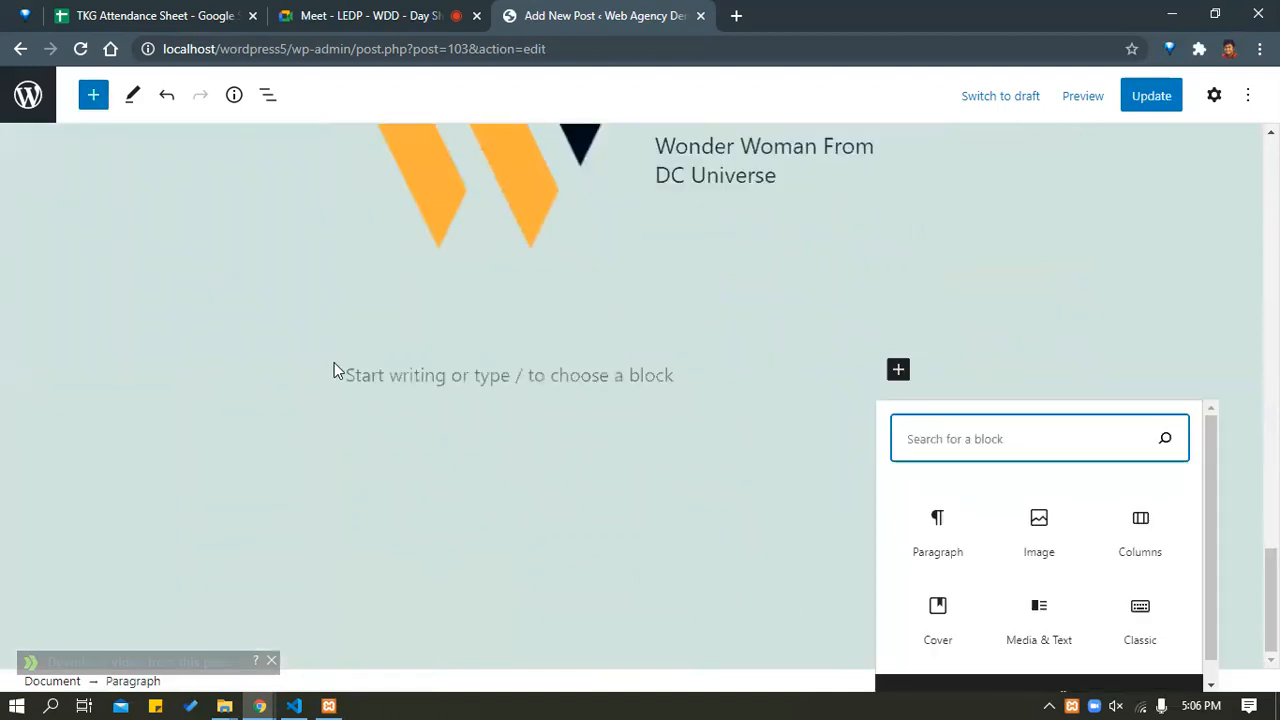
click(536, 373)
click(536, 373)
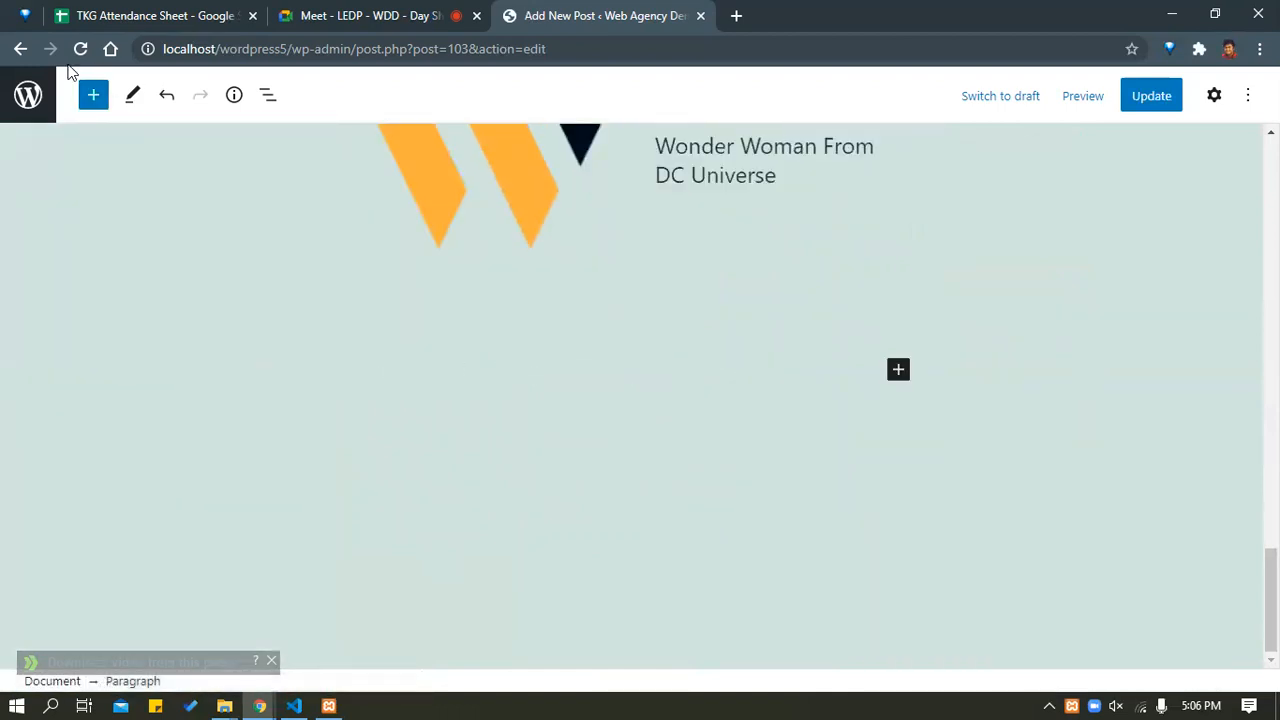
click(97, 100)
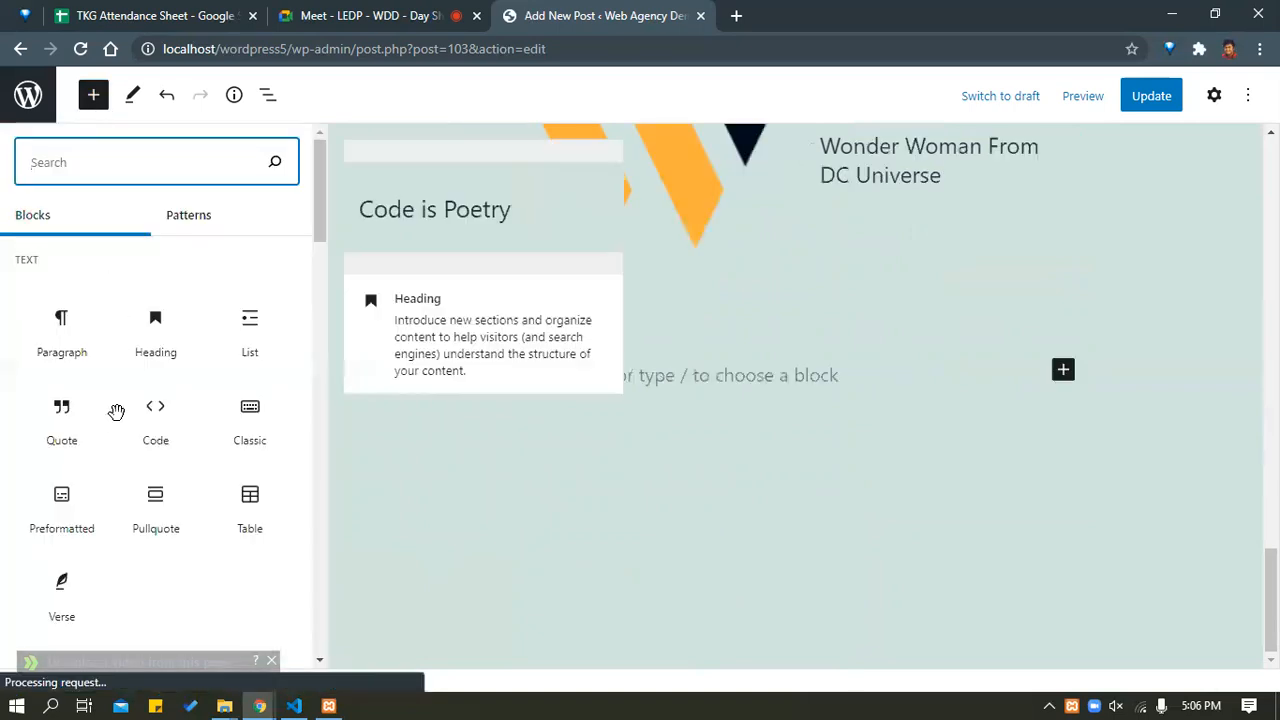
scroll(120, 414, down, 8)
scroll(122, 409, down, 2)
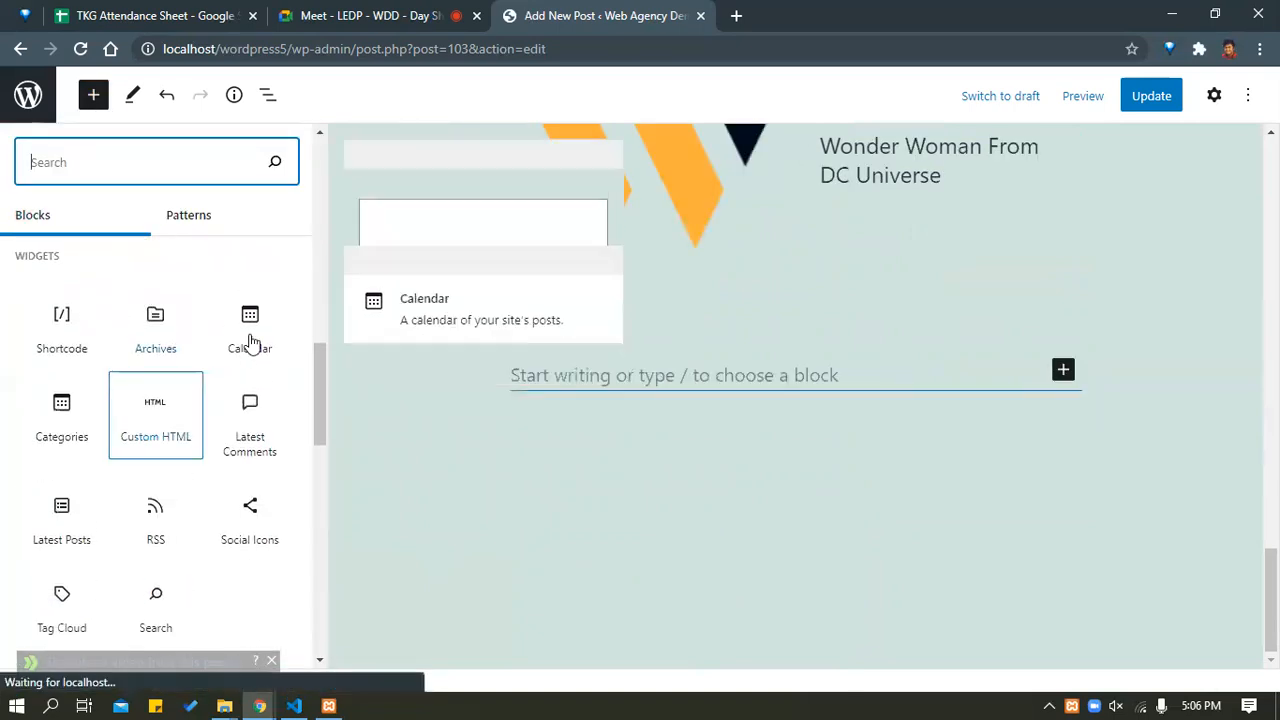
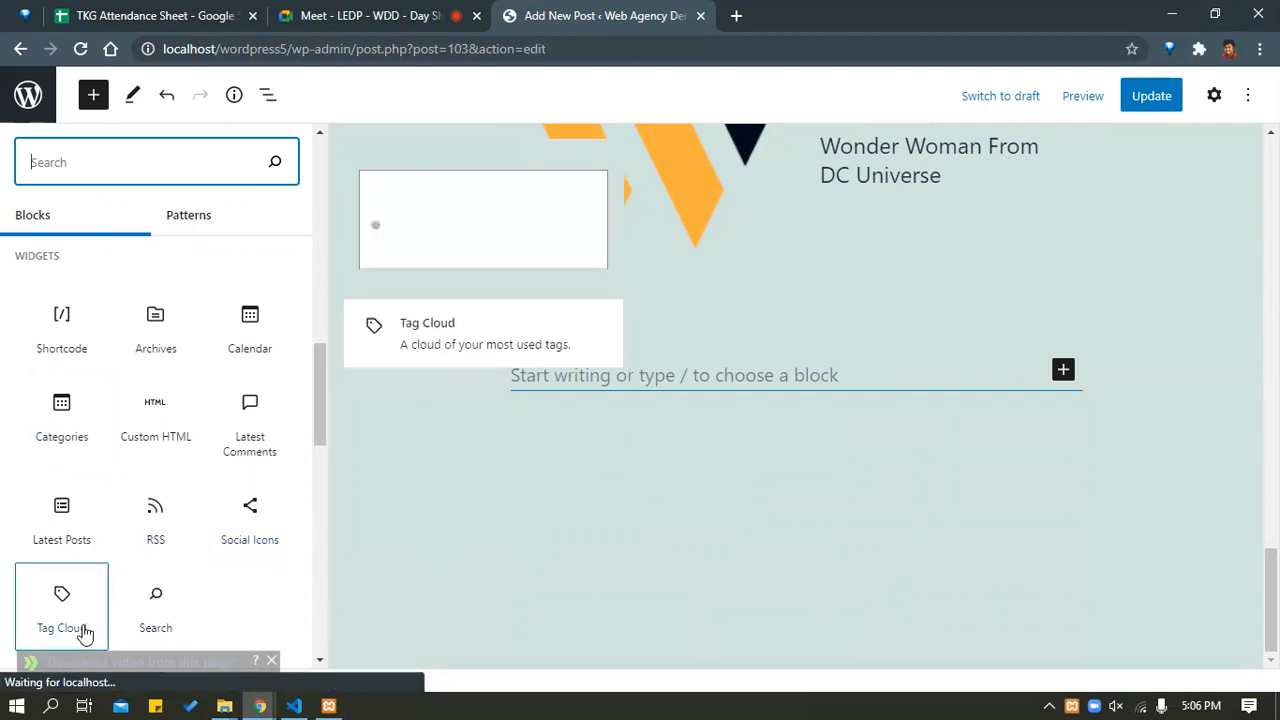
click(250, 518)
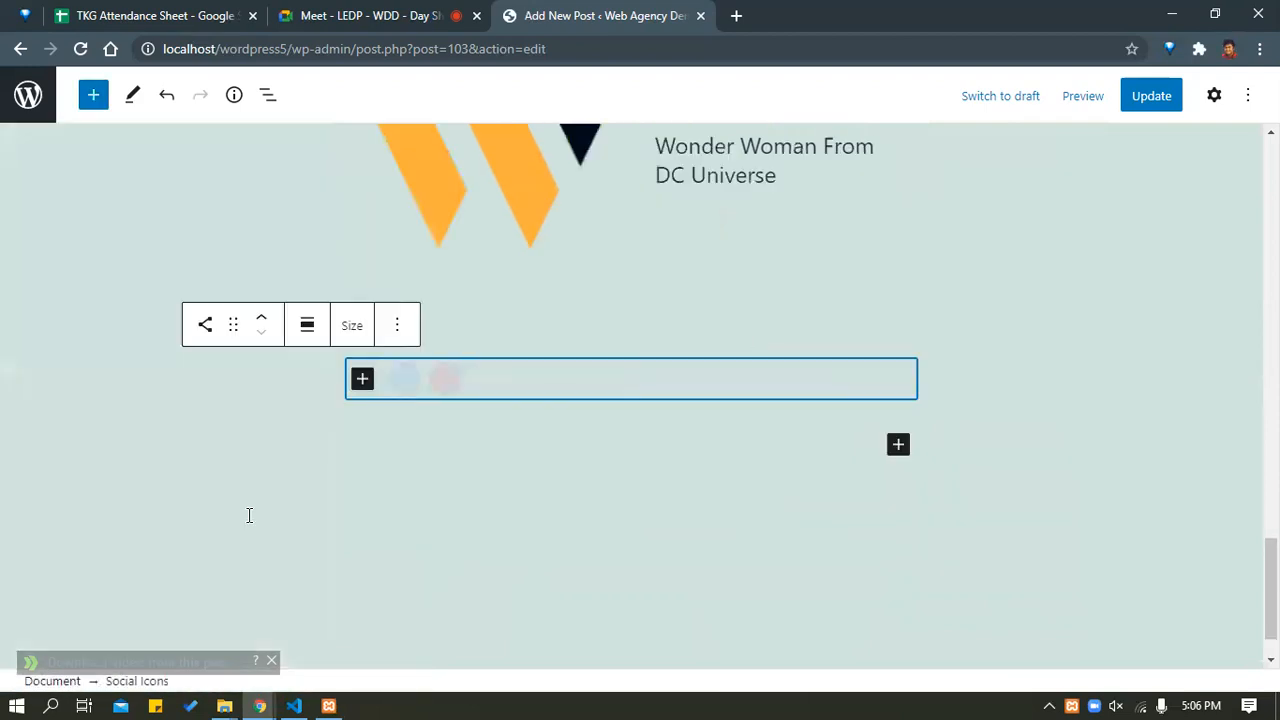
Browse all available social icons, search for "face" and add the Facebook icon to the Social Icons block.
click(362, 379)
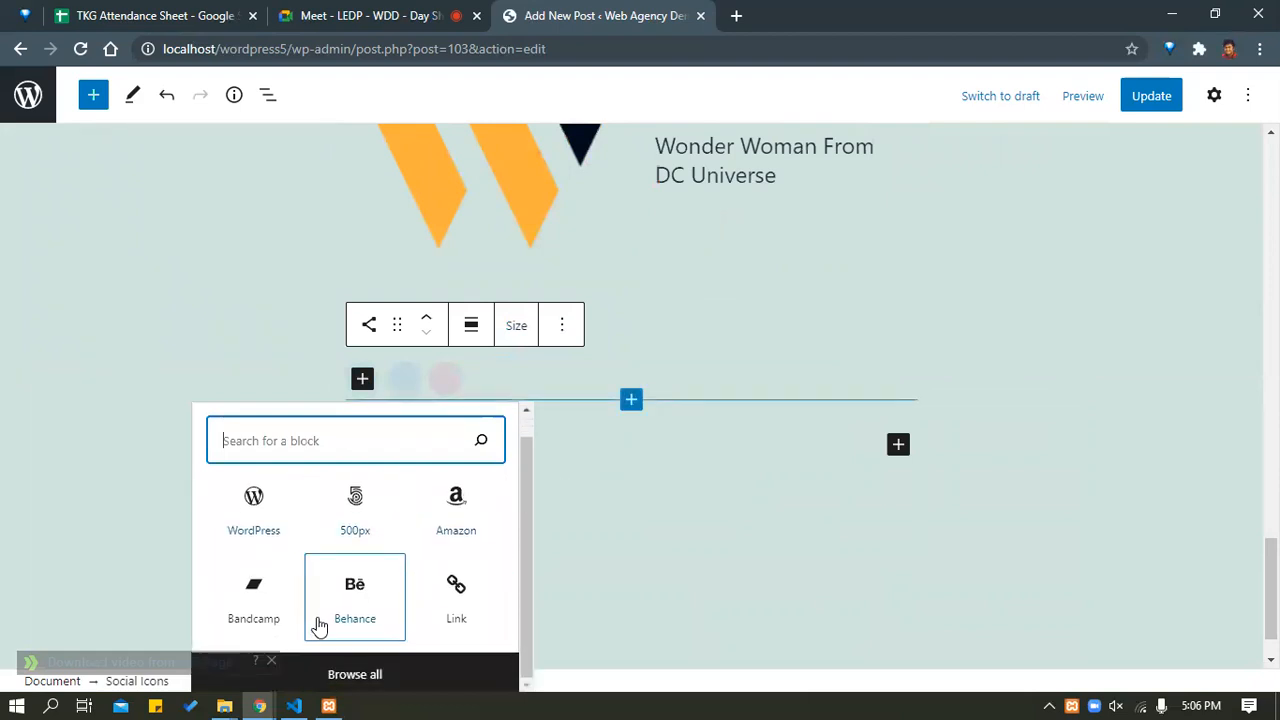
click(344, 674)
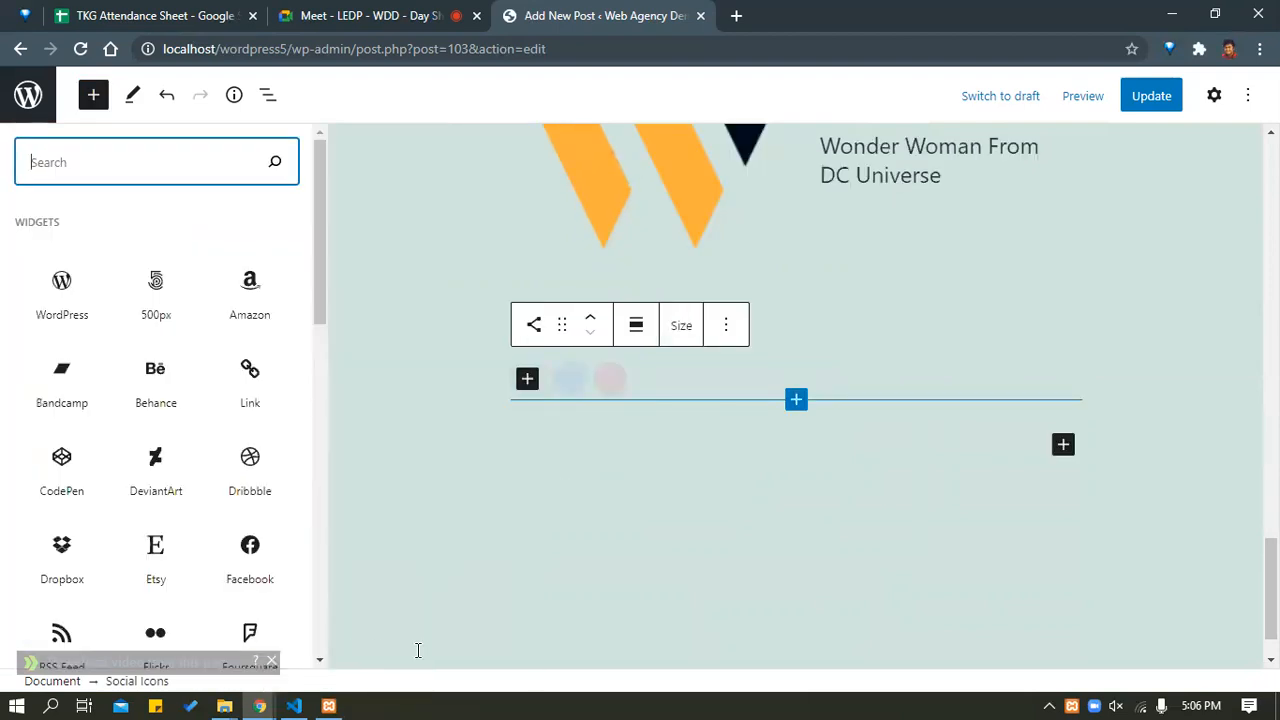
scroll(157, 458, down, 5)
scroll(157, 458, down, 4)
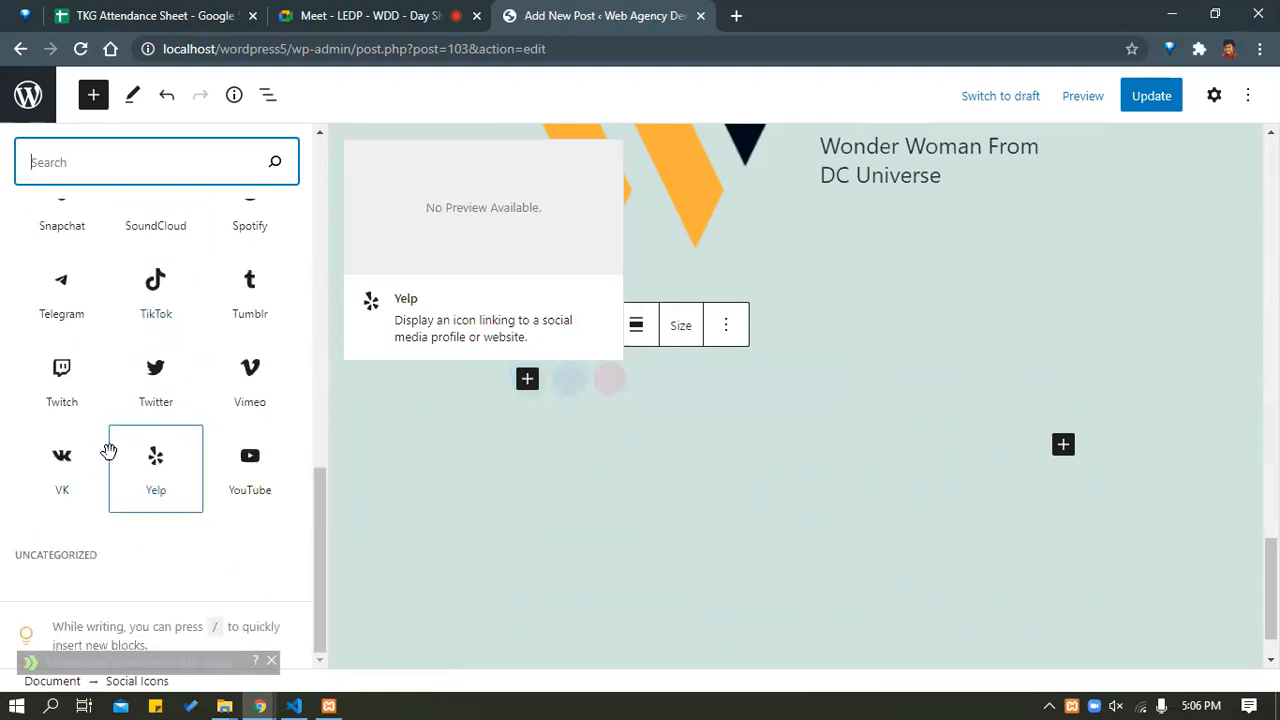
scroll(100, 449, up, 10)
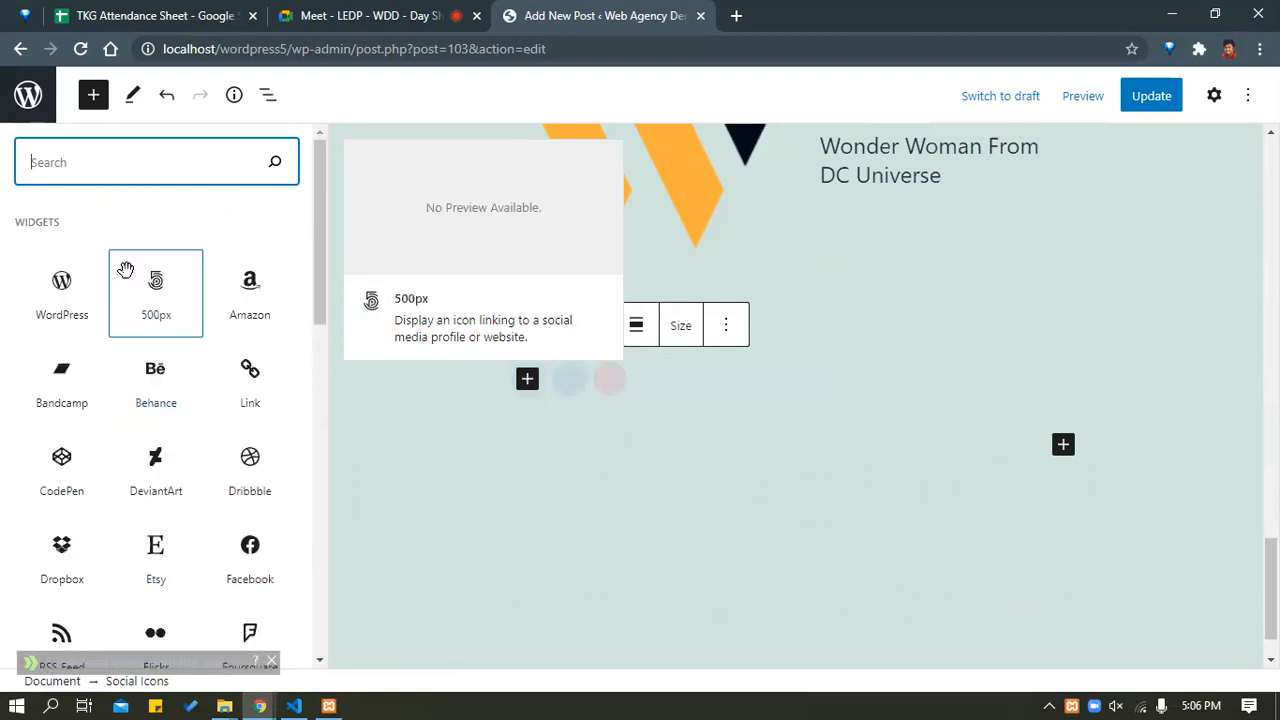
scroll(243, 323, down, 10)
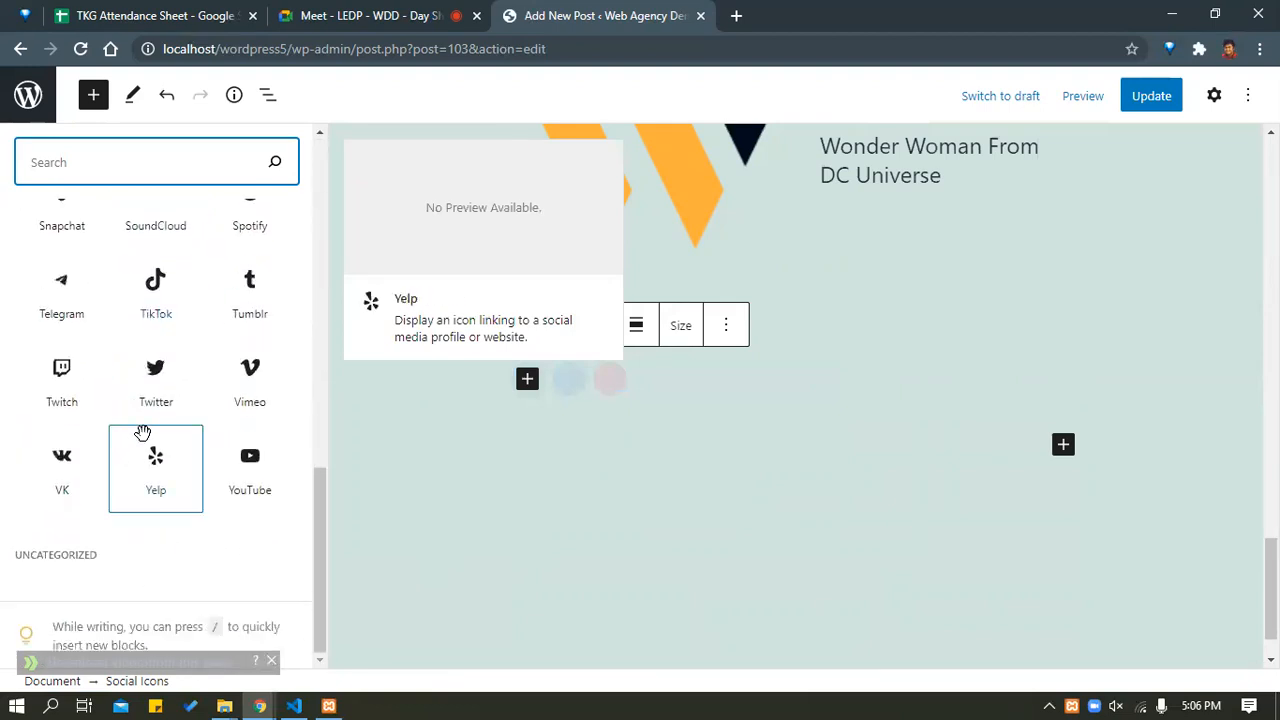
scroll(131, 409, up, 10)
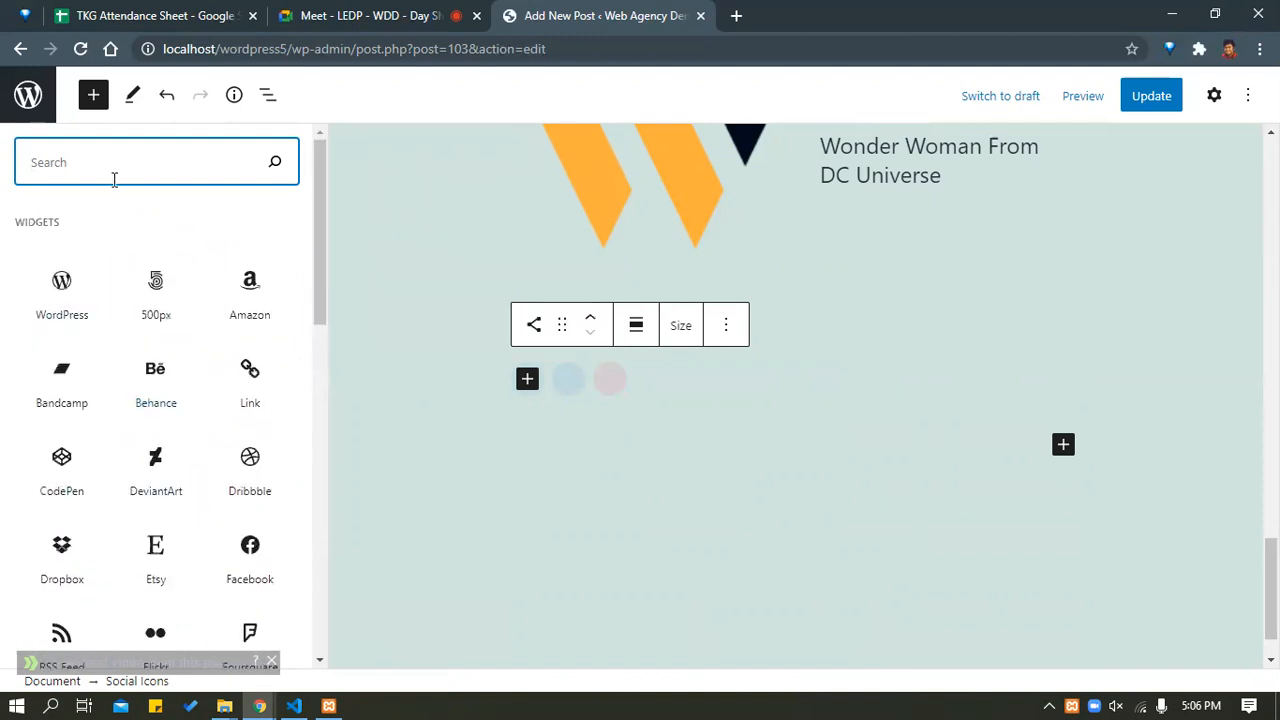
text(face)
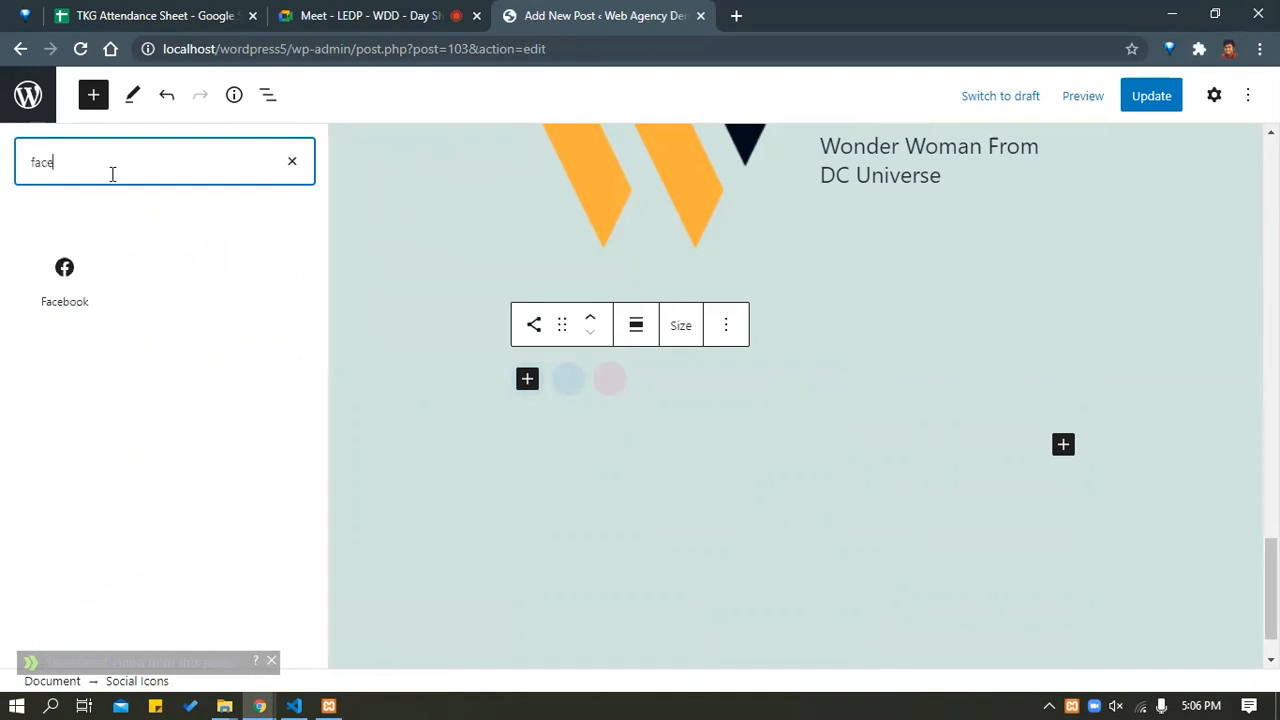
click(63, 272)
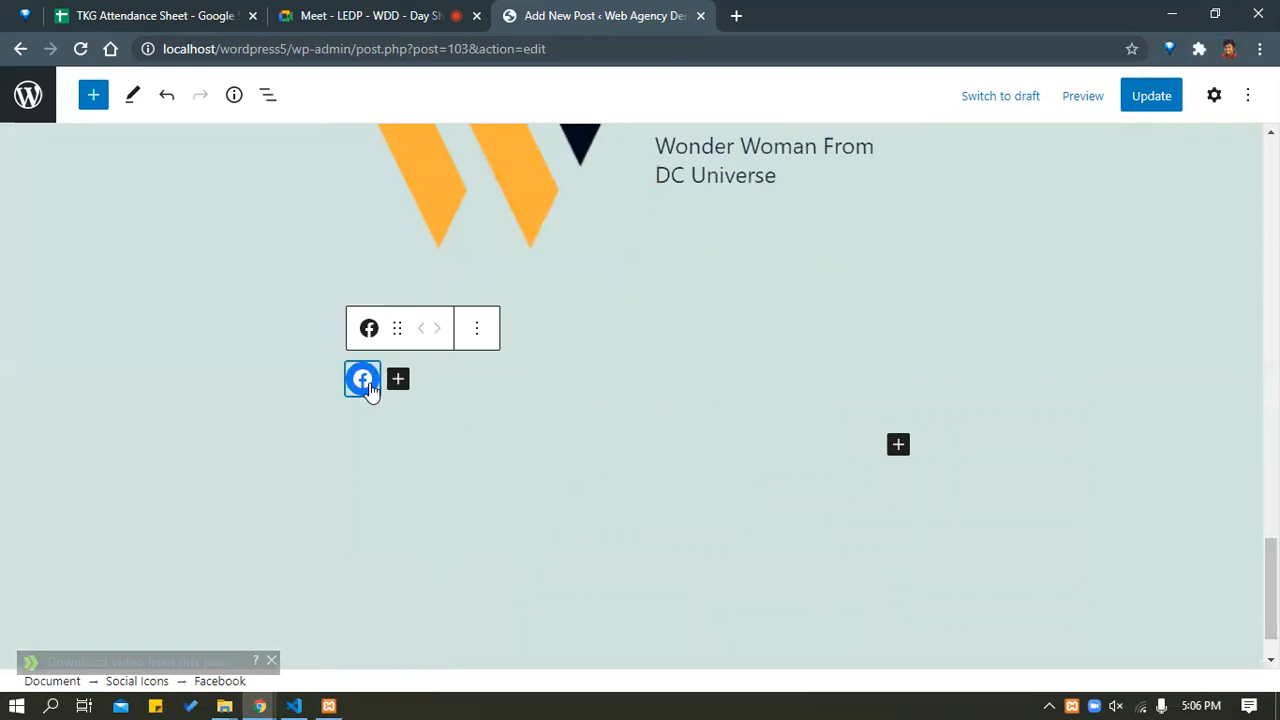
Check the Facebook icon's address field and add an Amazon icon beside it in the Social Icons block.
click(366, 386)
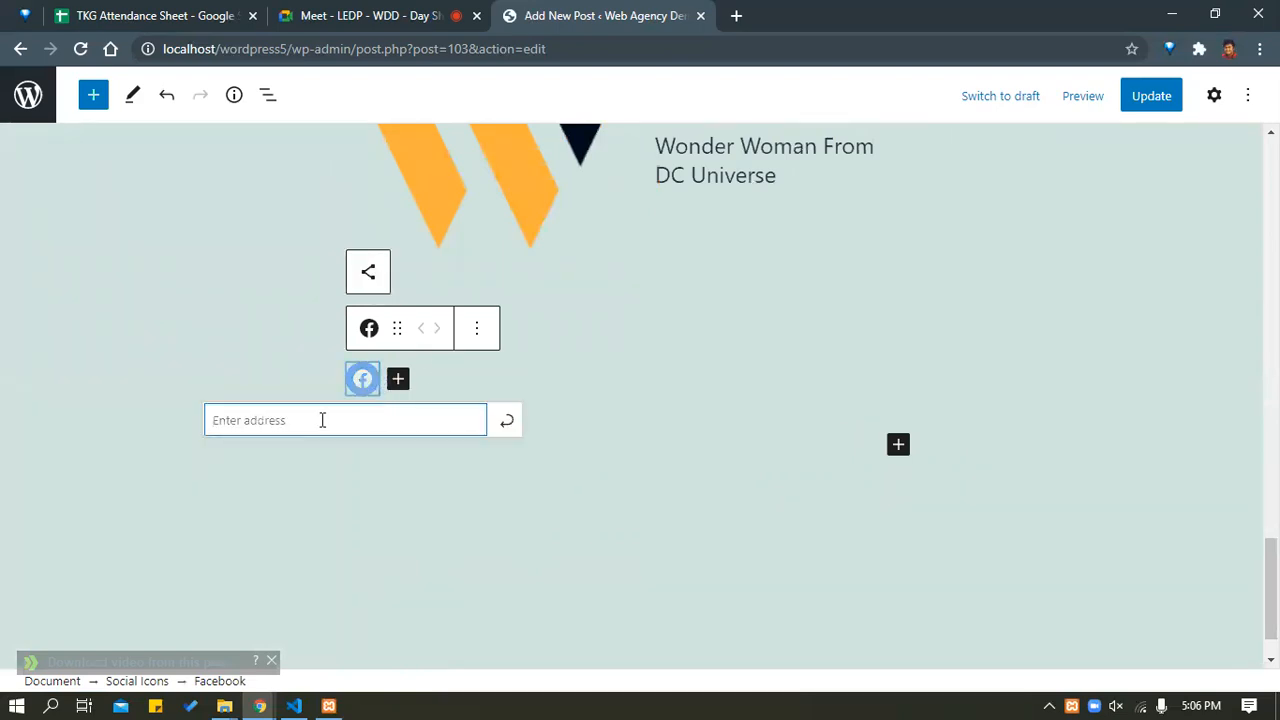
click(463, 392)
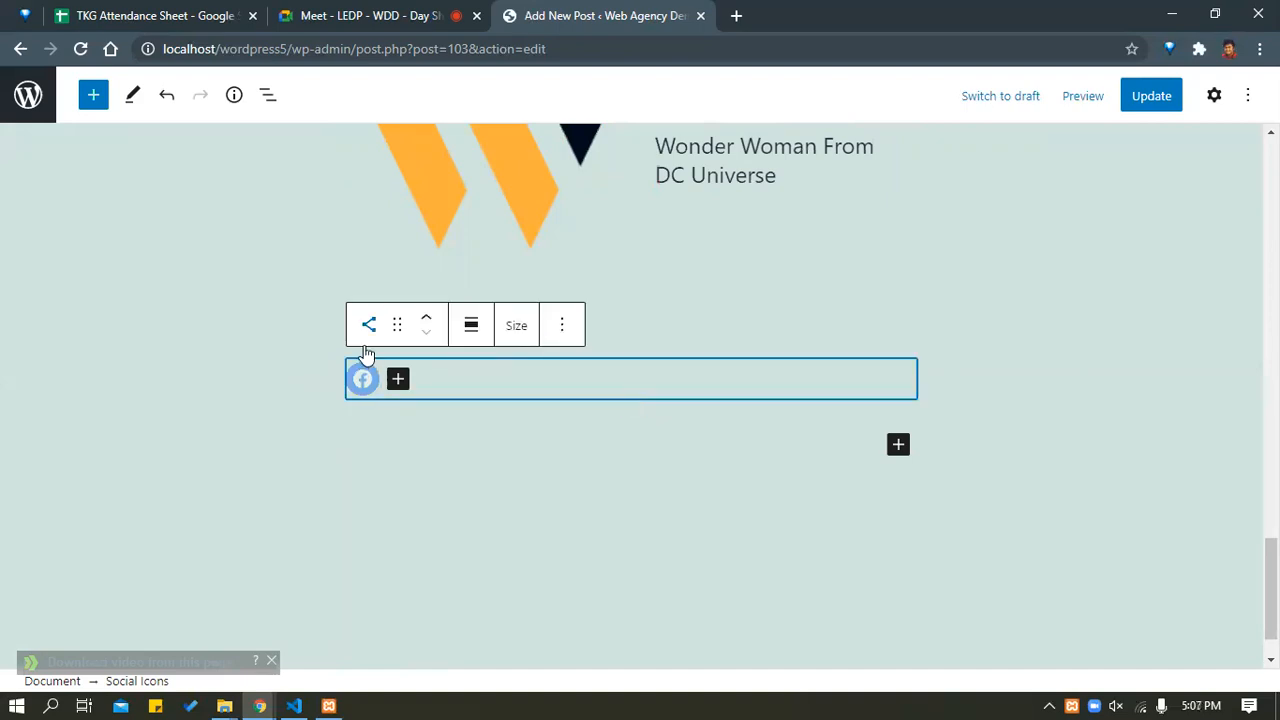
click(399, 379)
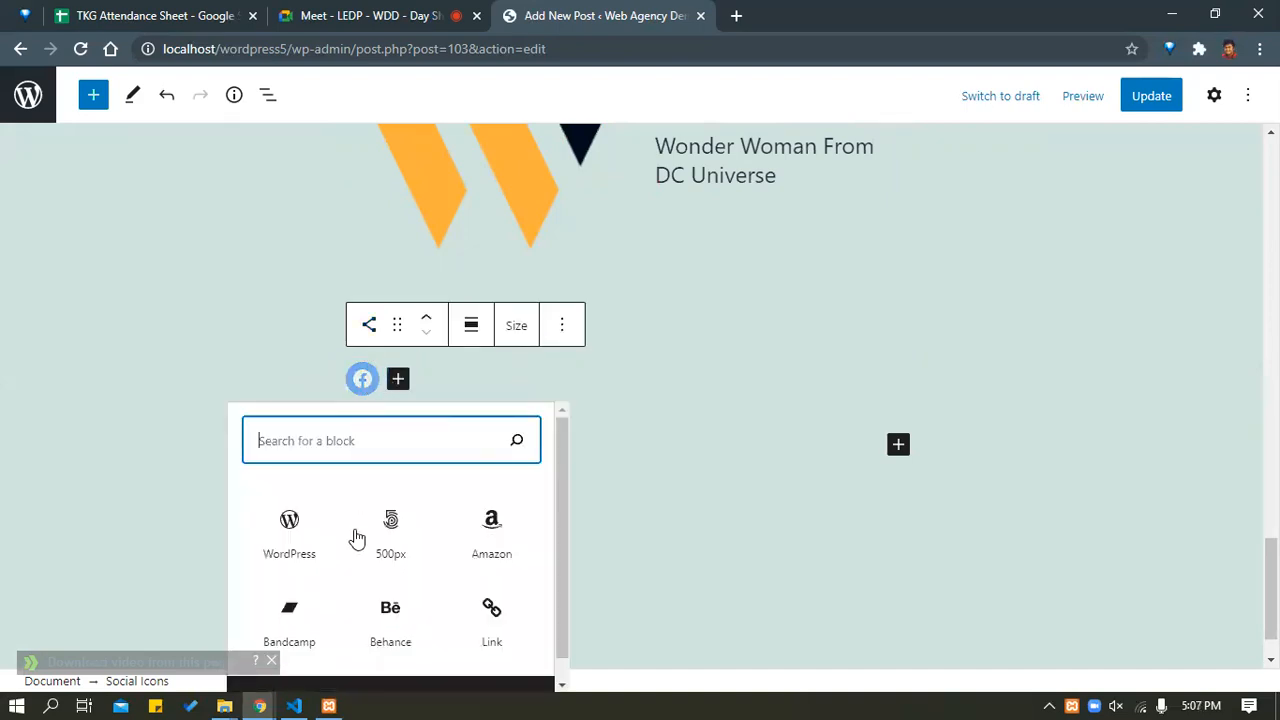
scroll(330, 545, down, 1)
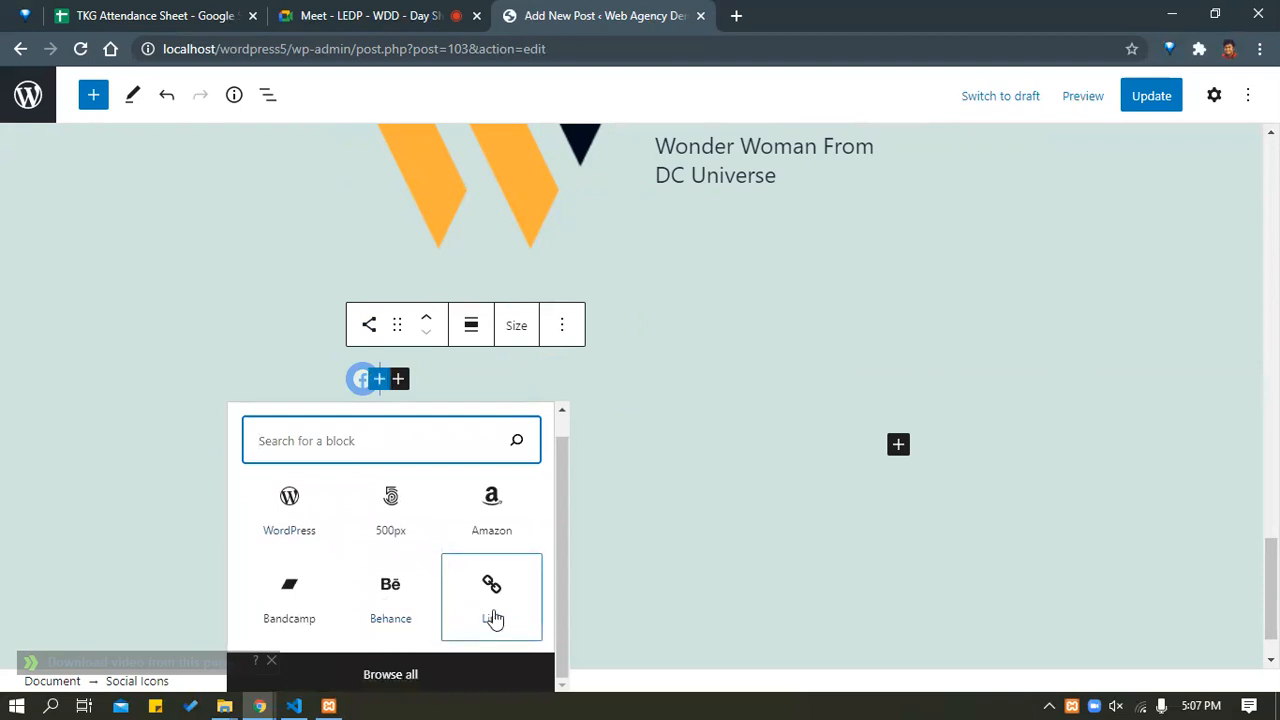
click(491, 509)
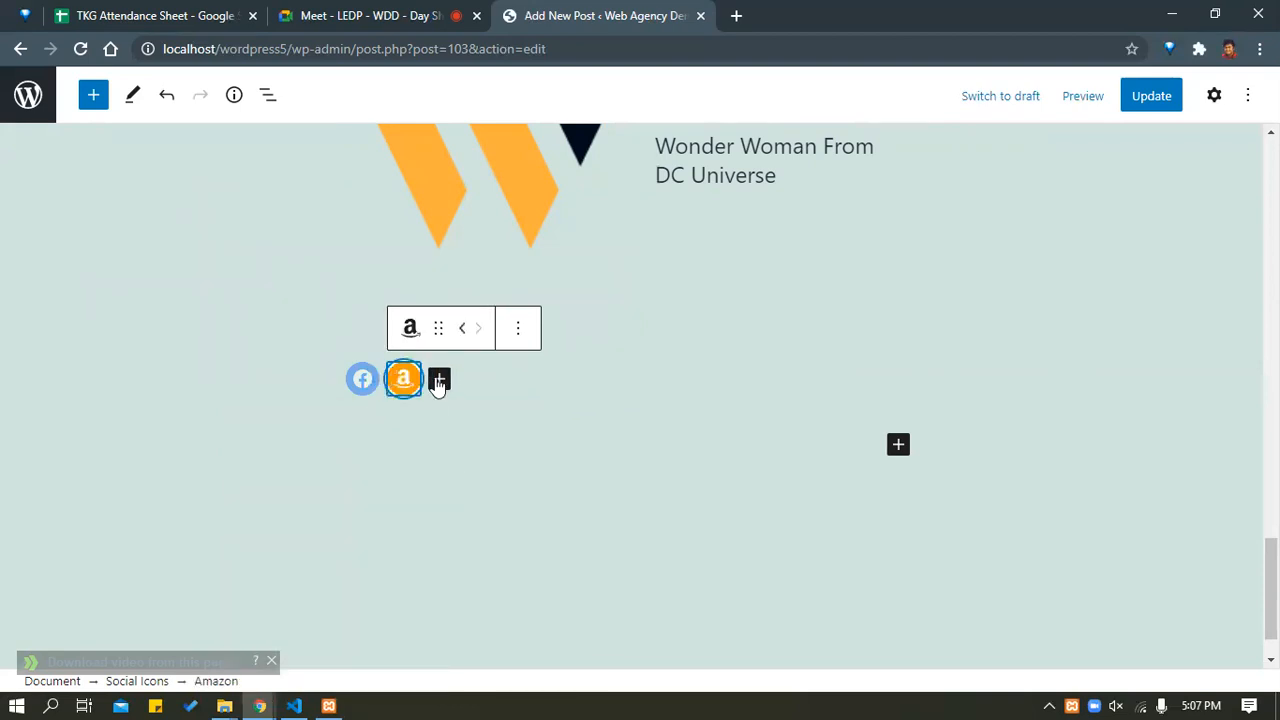
Search for "twit" to add a Twitter icon after the Amazon icon, and reselect the whole Social Icons block.
click(438, 381)
scroll(430, 512, down, 1)
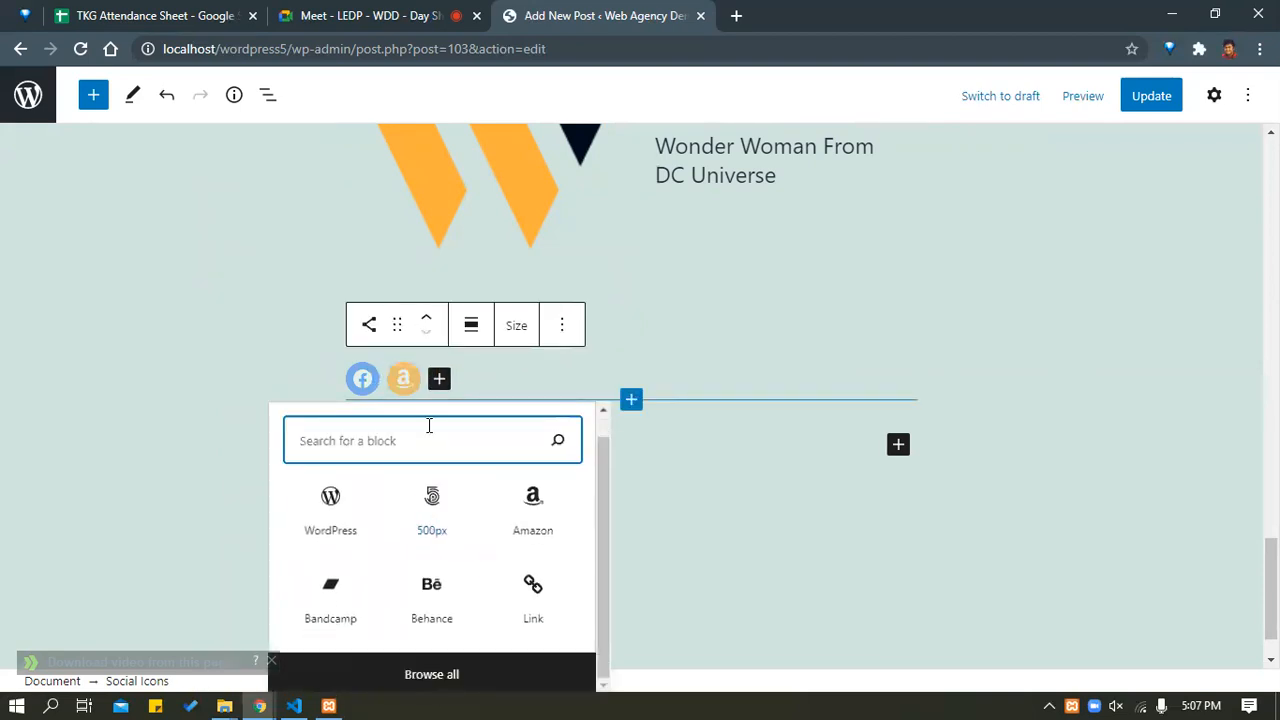
text(t)
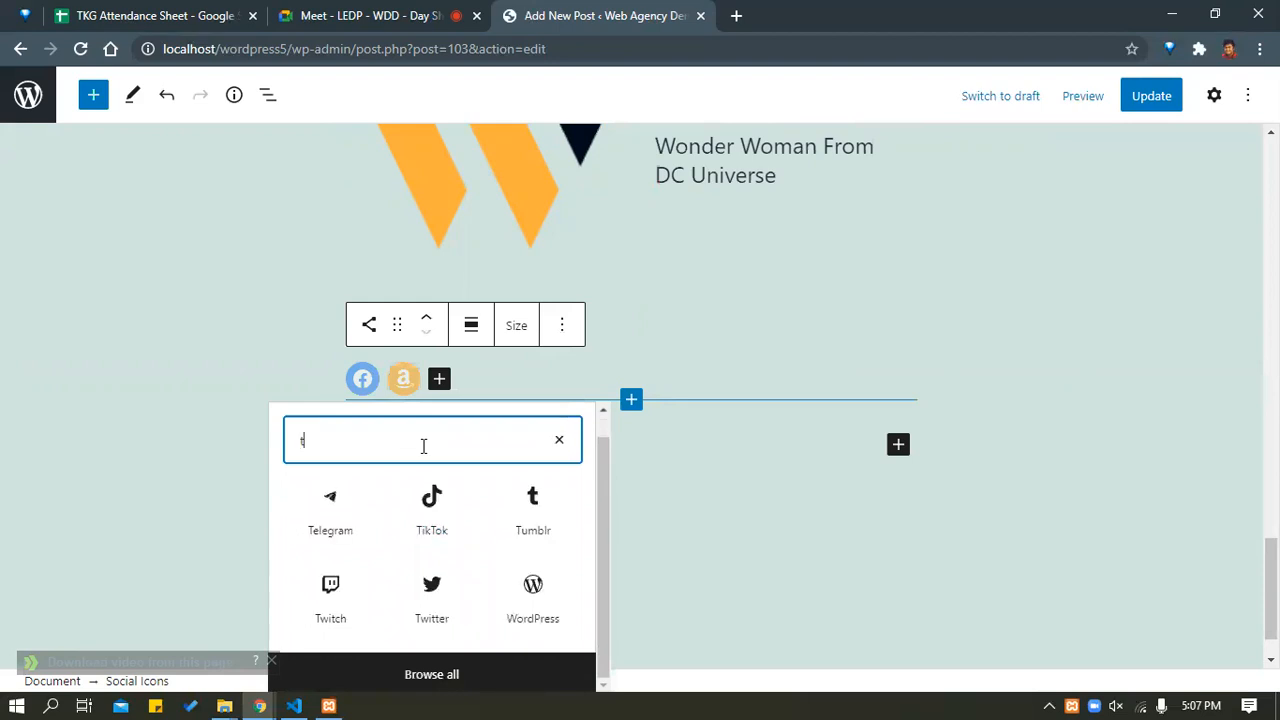
text(wit)
click(460, 534)
click(506, 454)
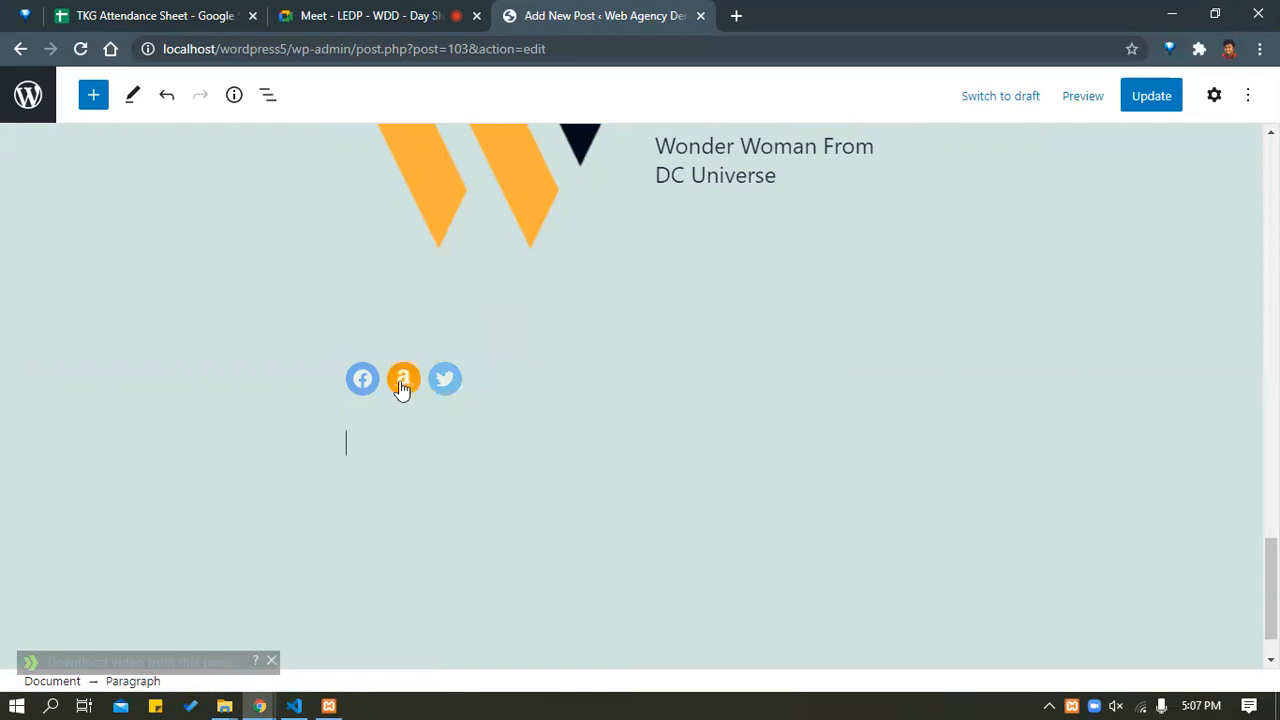
click(400, 388)
click(502, 384)
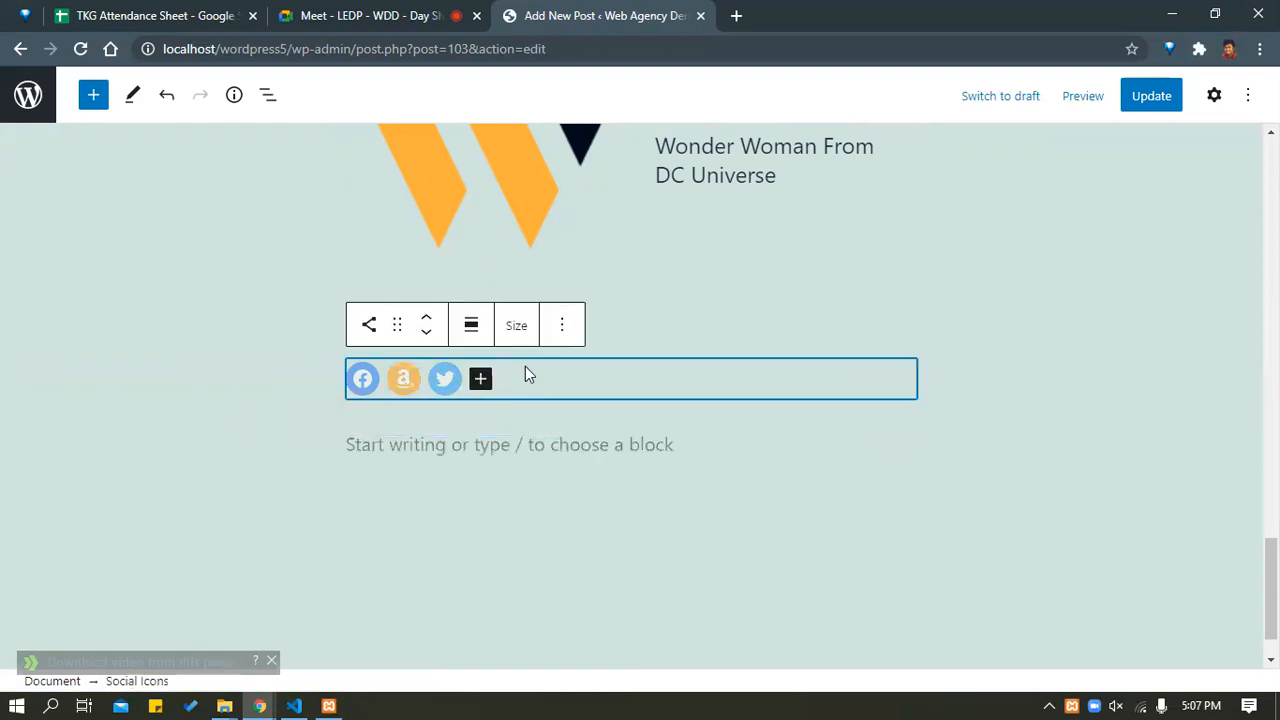
Center-align the Social Icons block below the Wonder Woman Media & Text block and update the post.
click(478, 332)
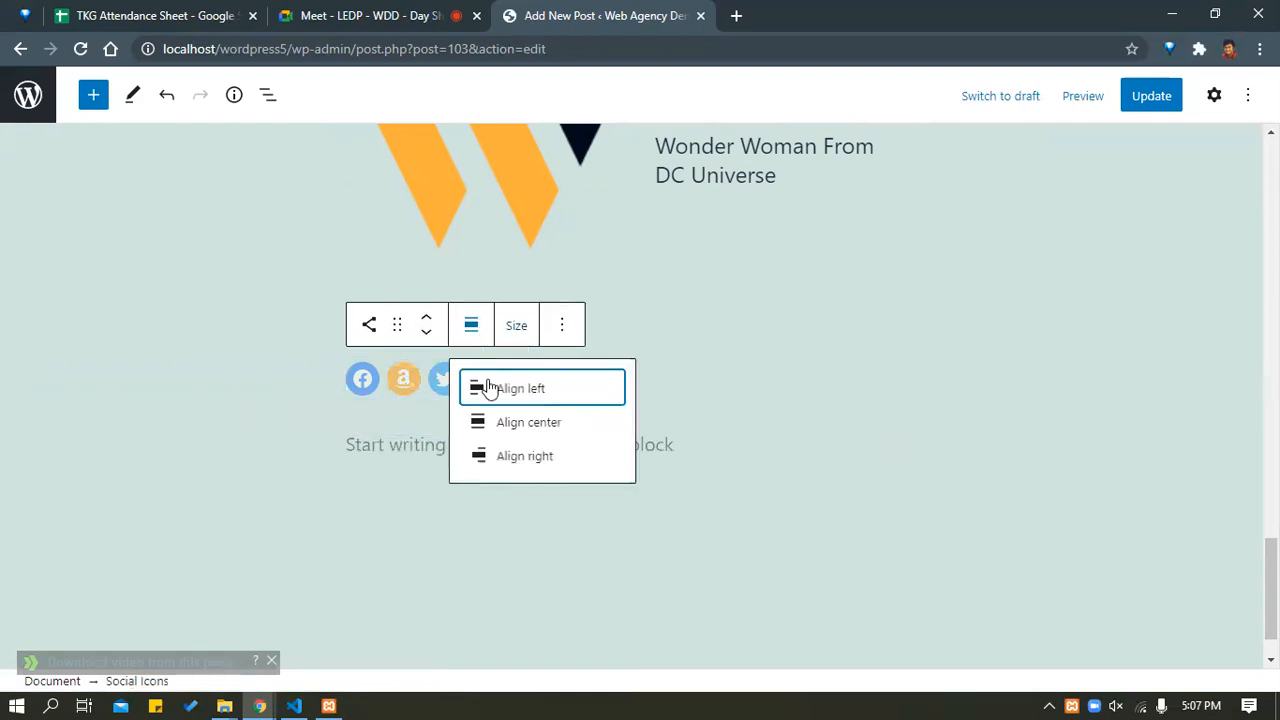
click(517, 430)
click(620, 503)
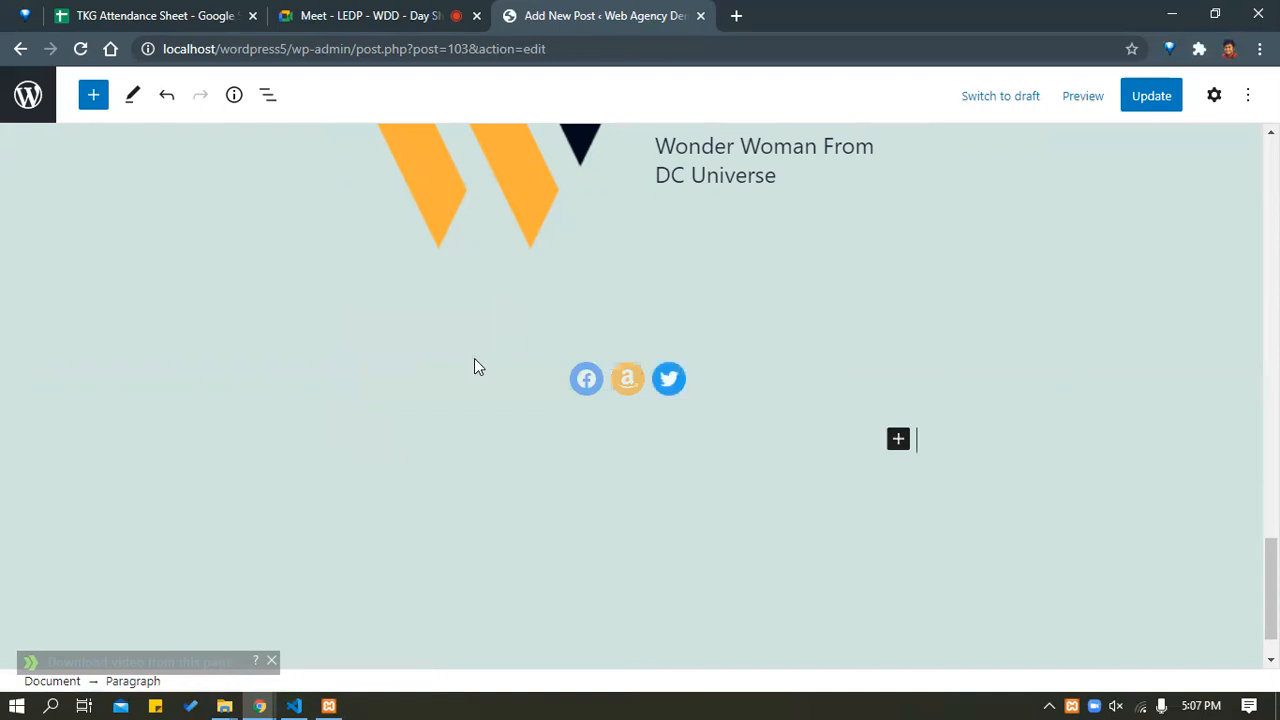
click(832, 376)
click(1146, 104)
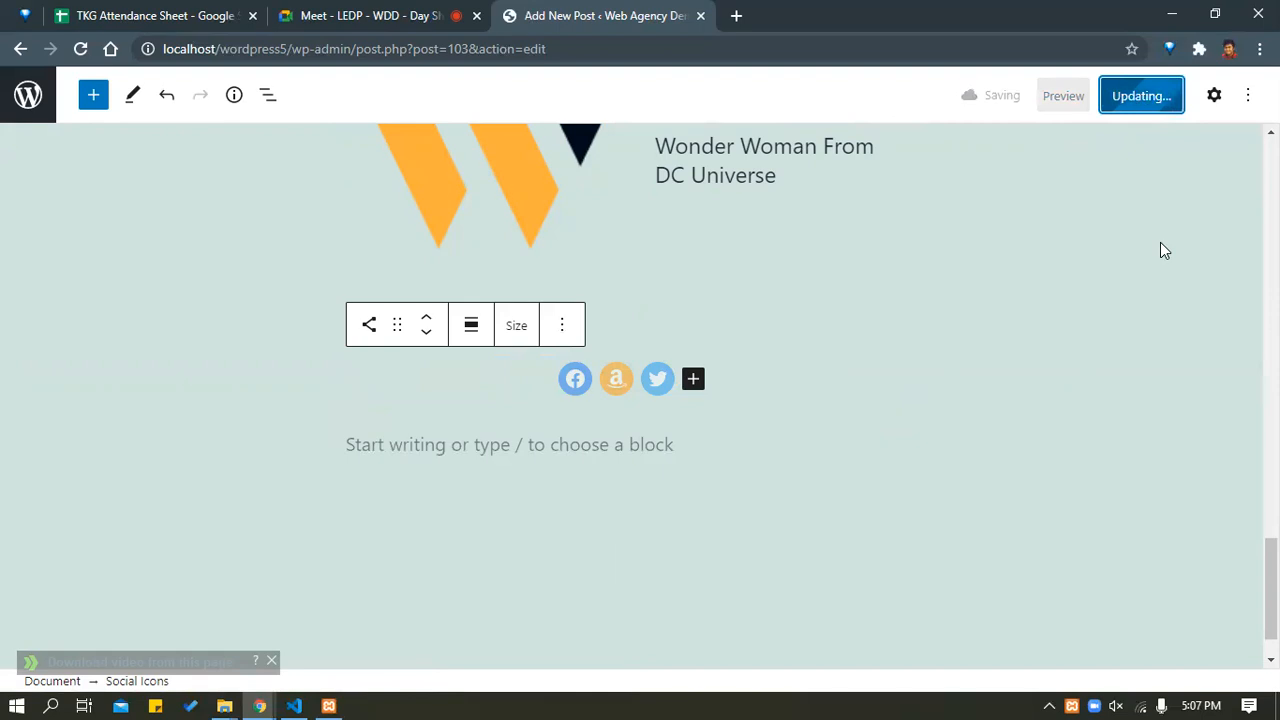
Reload the published post, examine the area below the Wonder Woman block for the social icons, and return to the editor.
key(alt+Tab)
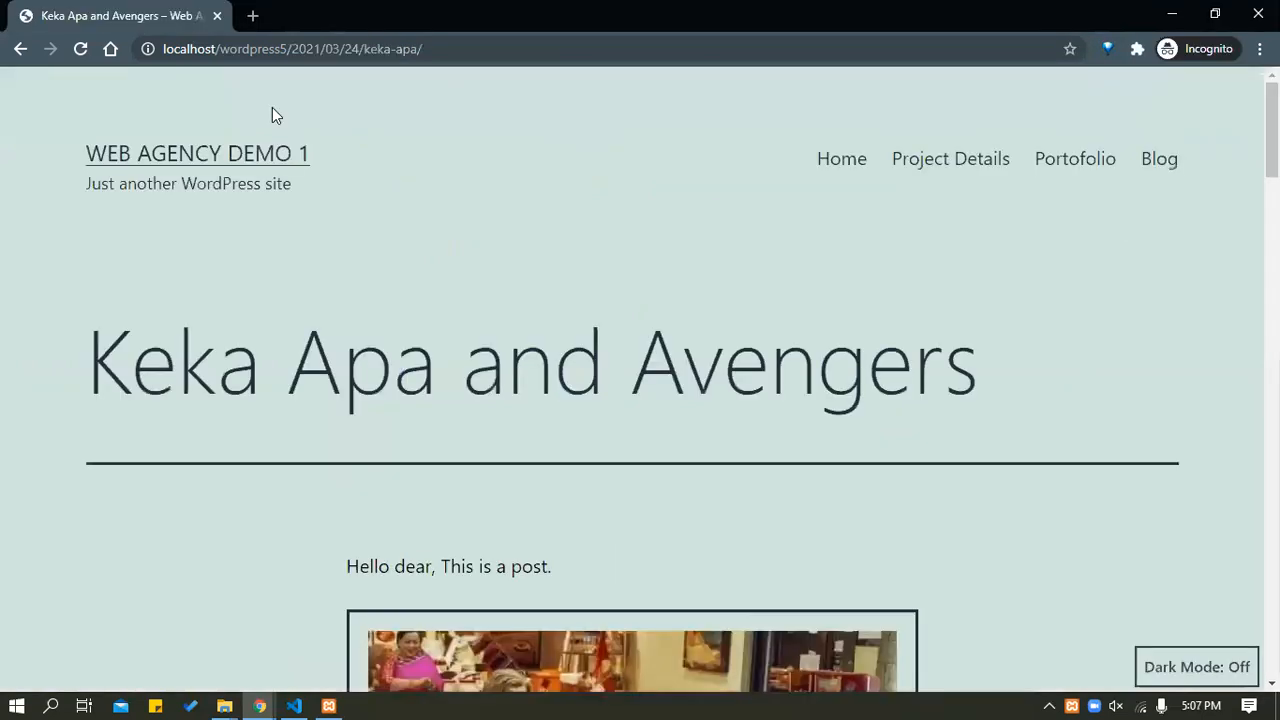
click(75, 52)
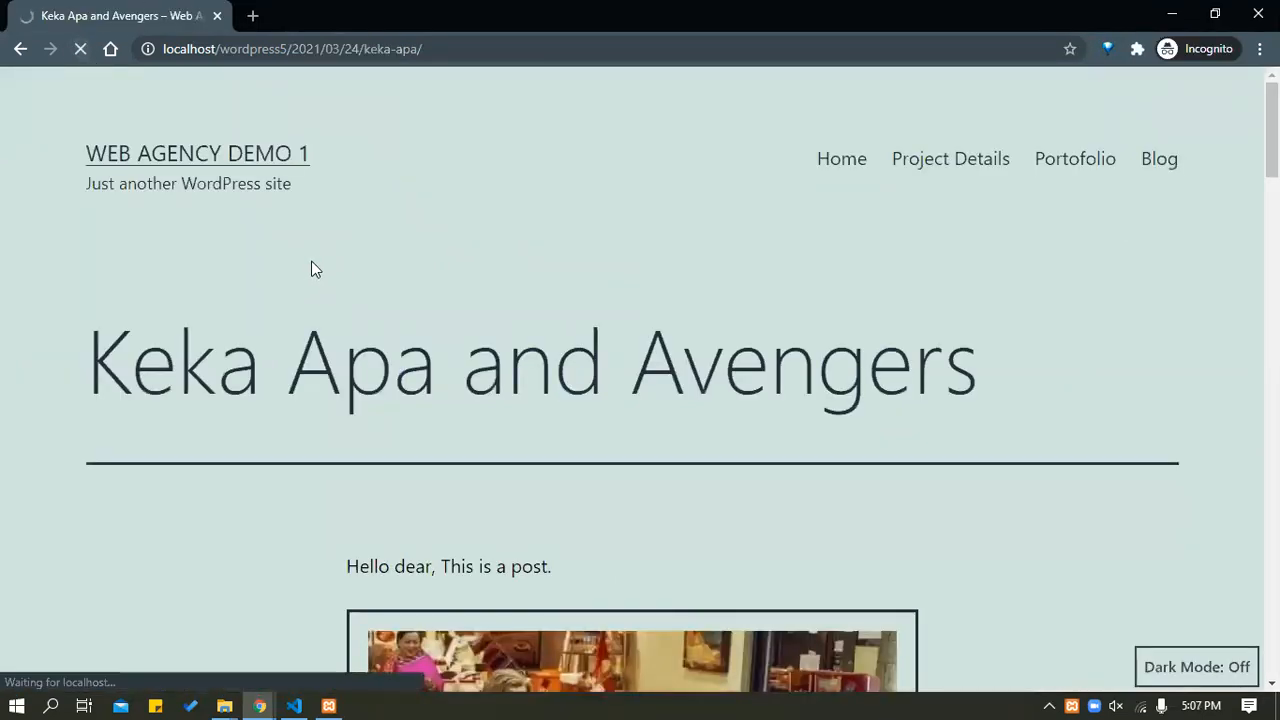
scroll(313, 269, down, 15)
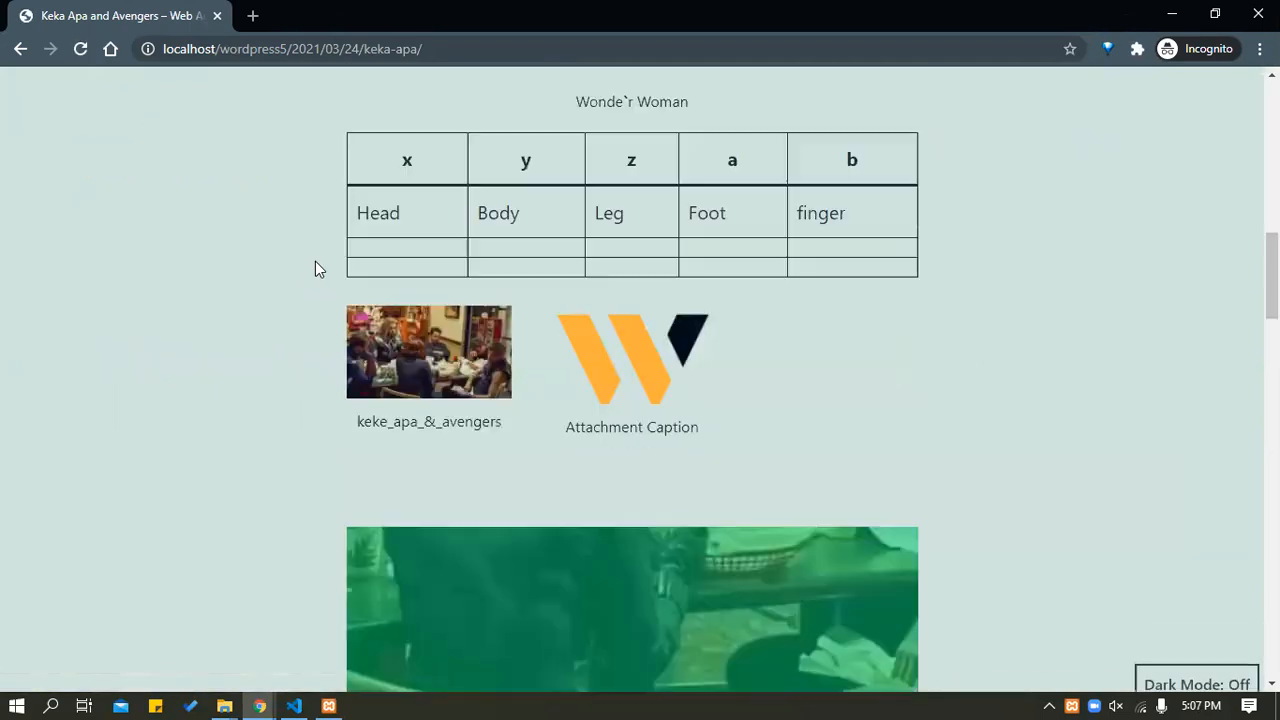
scroll(699, 330, down, 2)
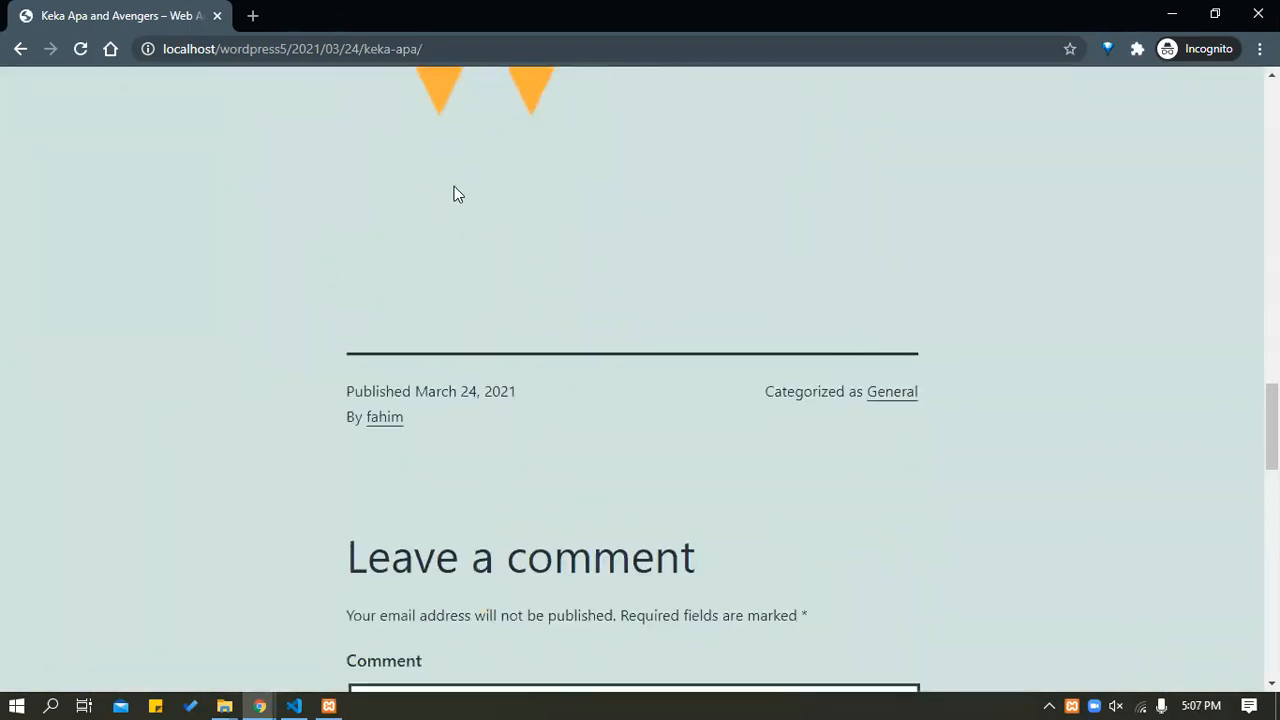
scroll(774, 254, up, 2)
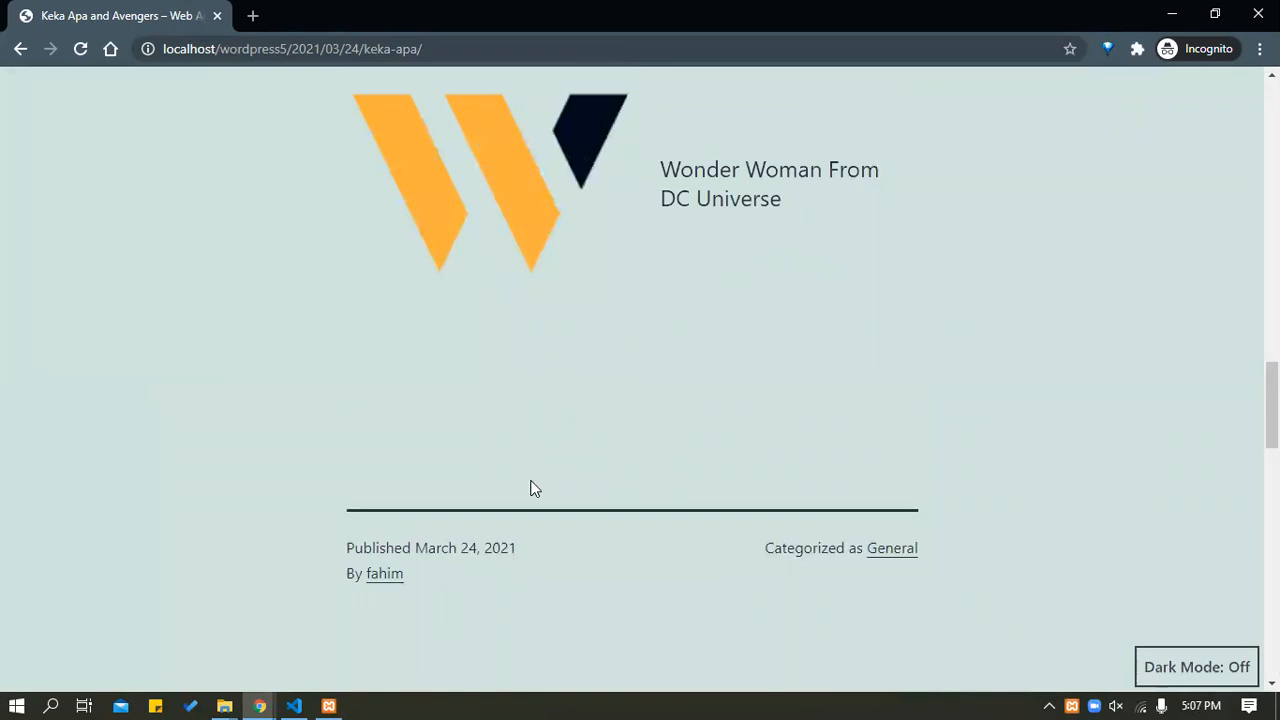
mouse_move(255, 700)
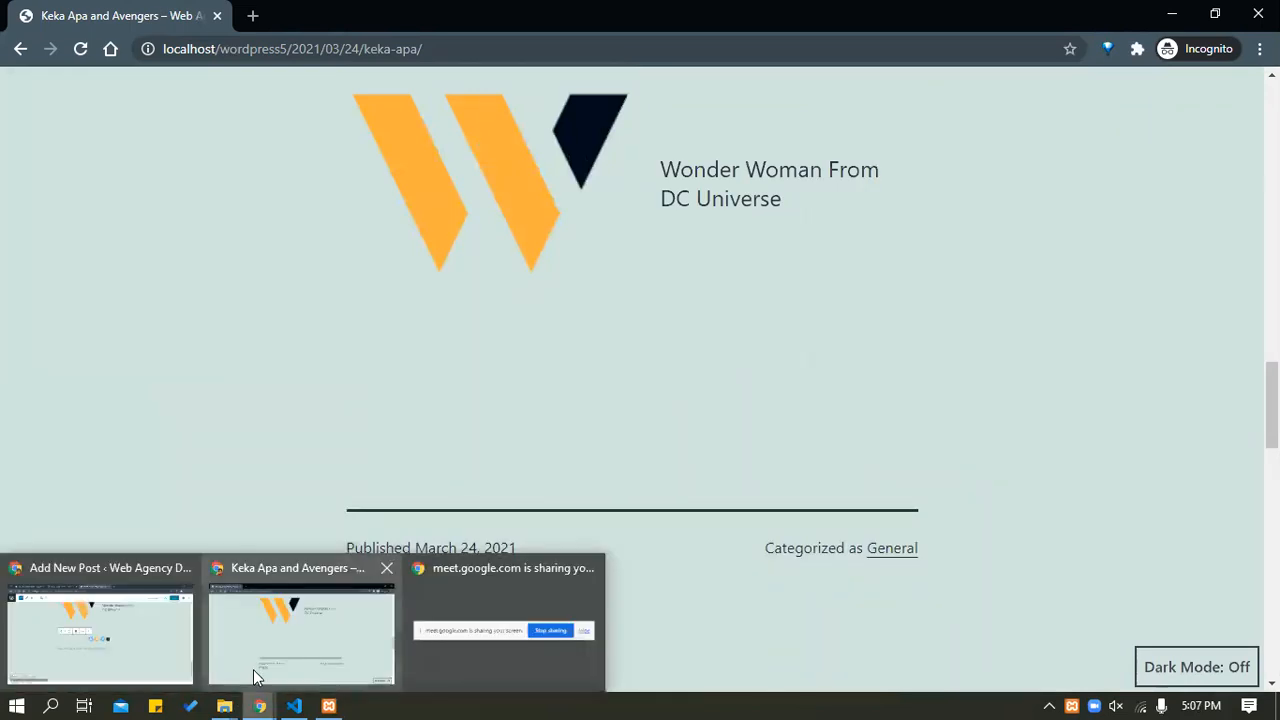
click(135, 651)
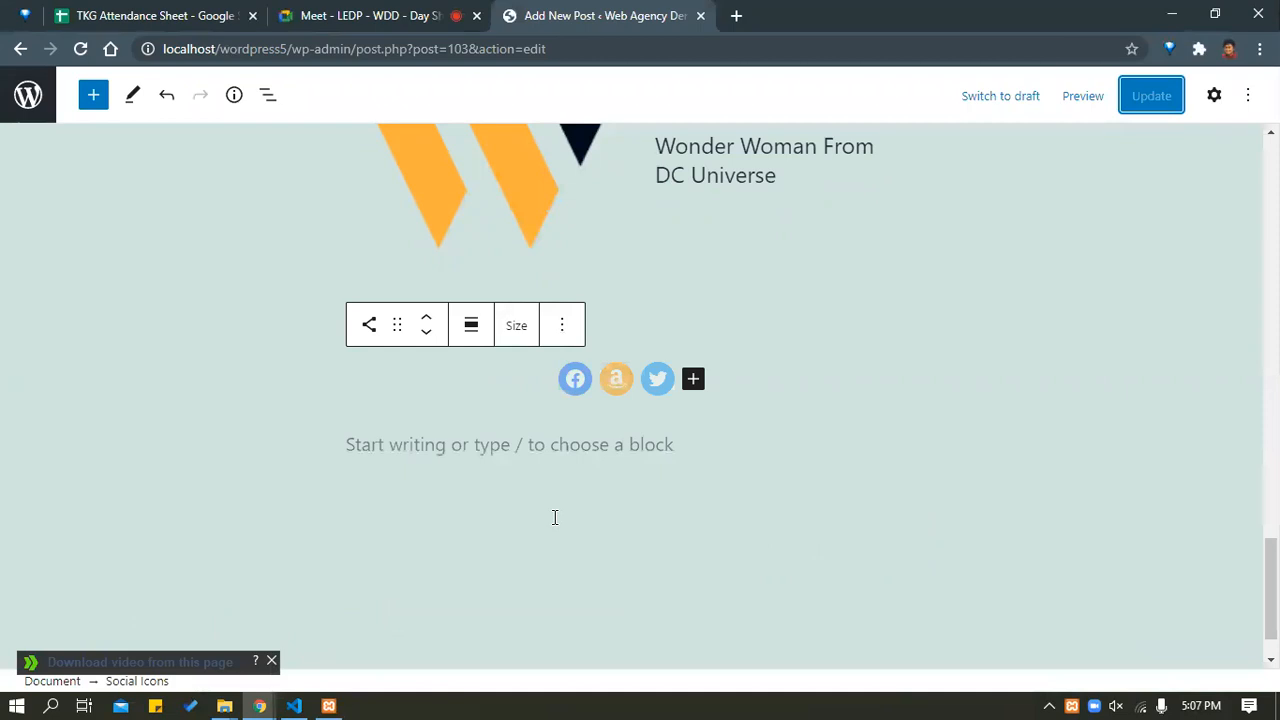
Check the address fields of the Facebook and Amazon icons in the Social Icons block.
click(566, 385)
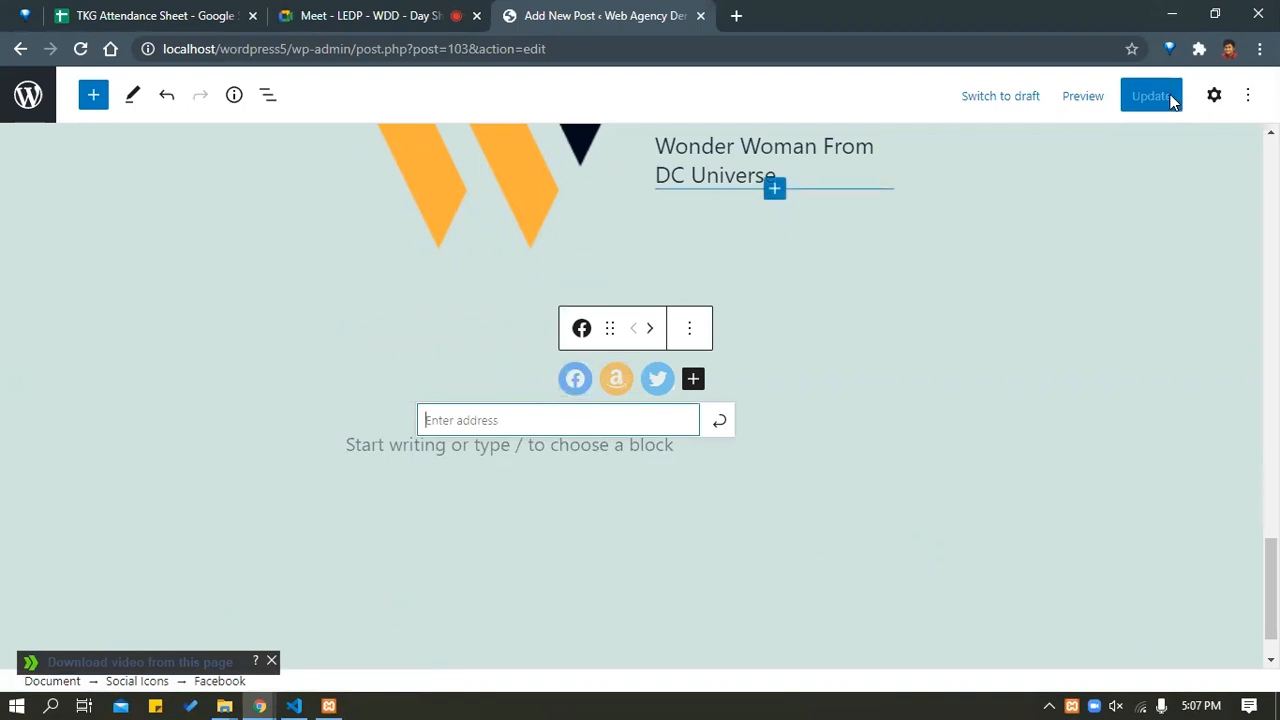
click(557, 390)
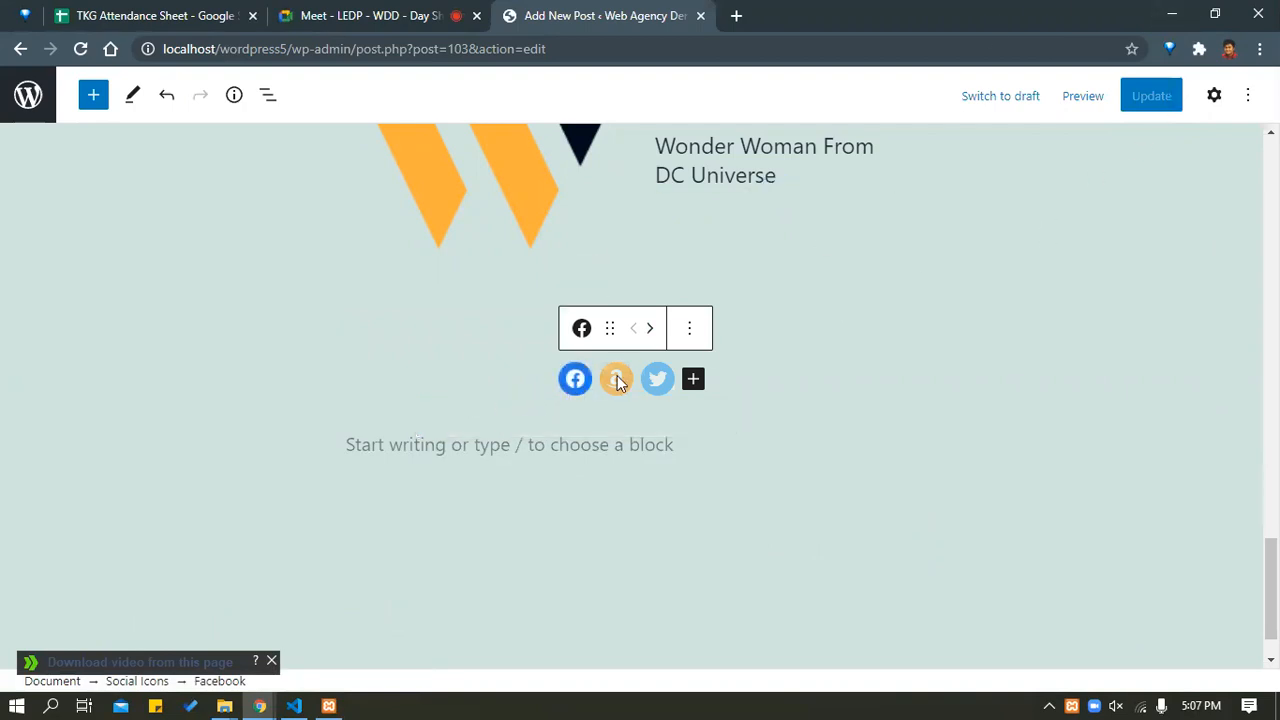
click(1165, 104)
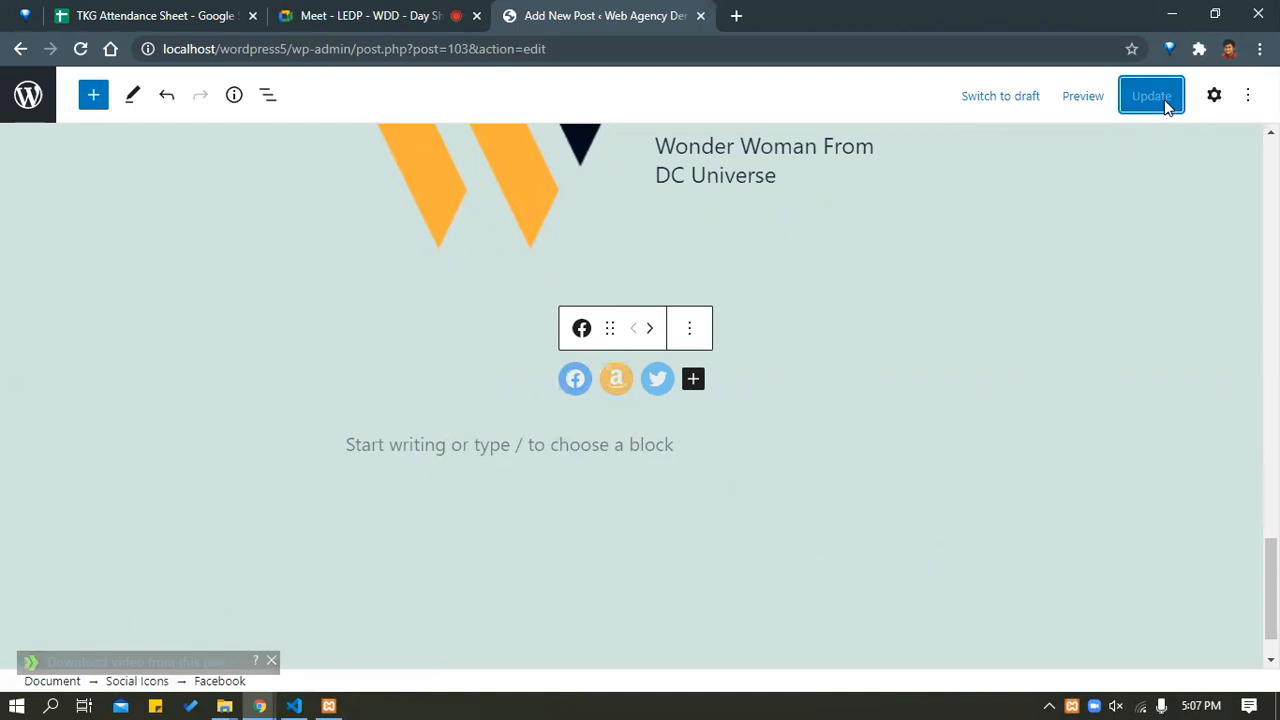
click(572, 384)
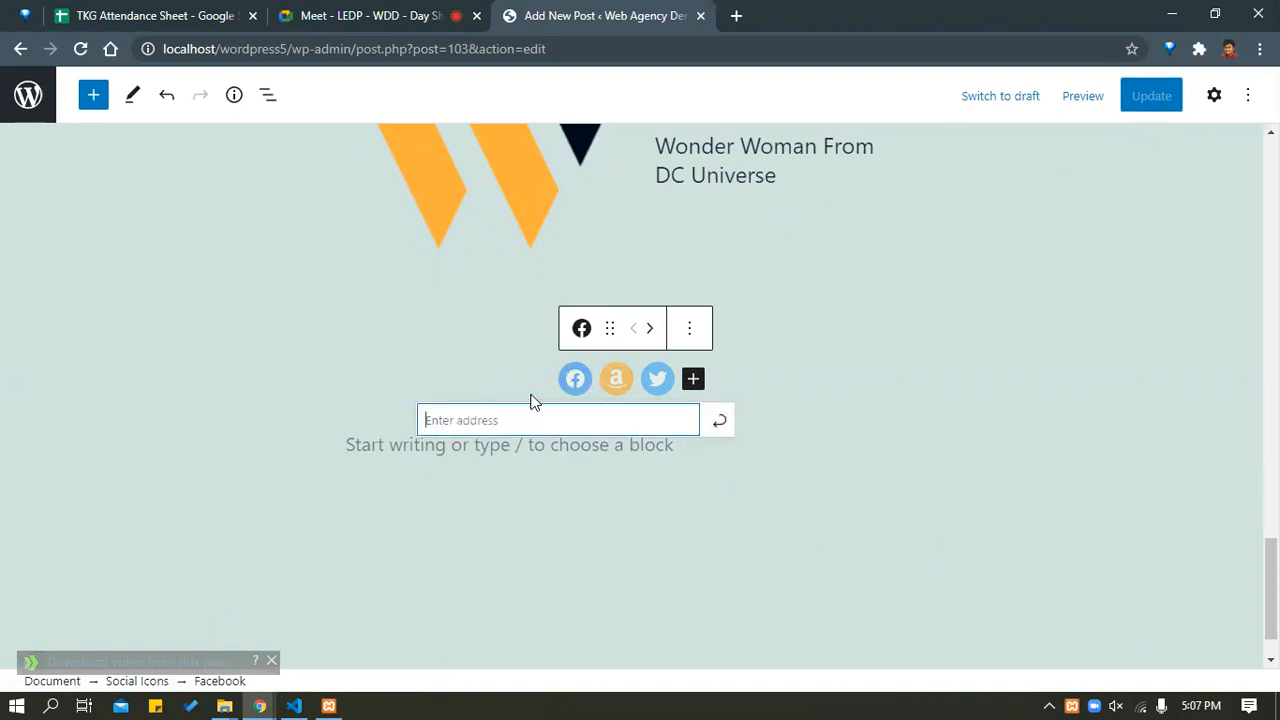
click(617, 381)
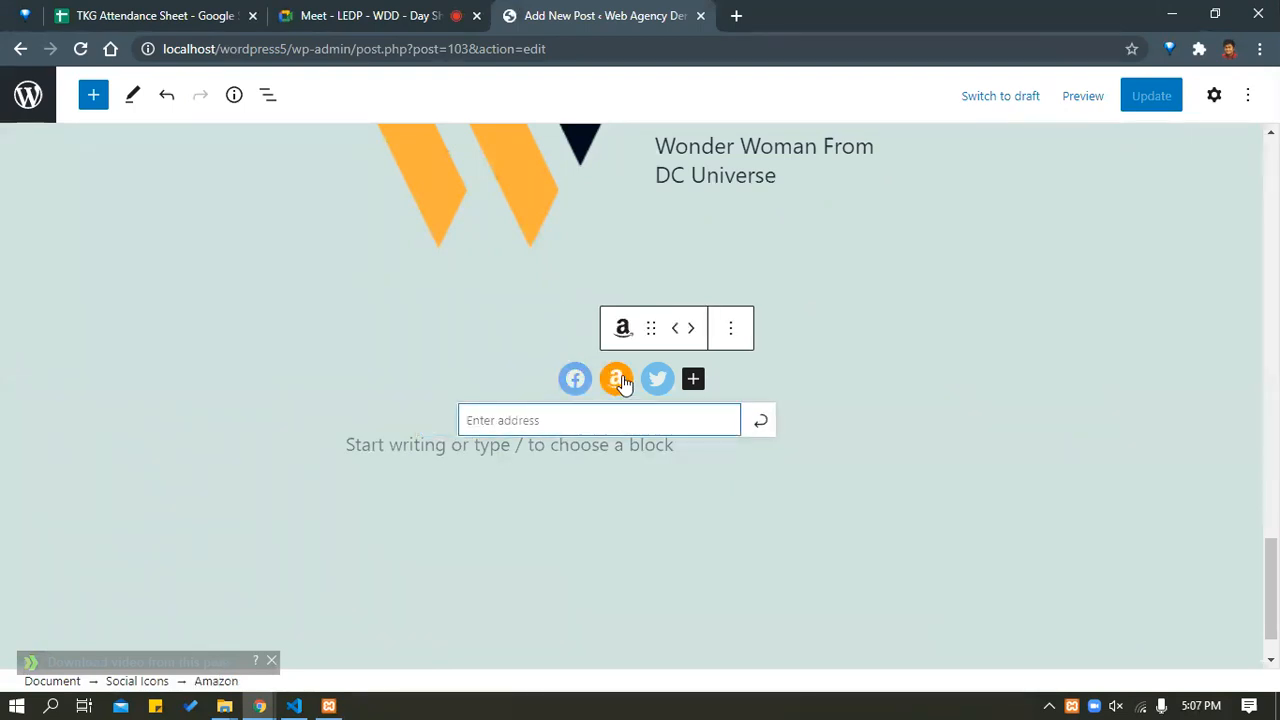
Move the Twitter icon one place ahead of the Amazon icon and back to the end of the row.
click(655, 385)
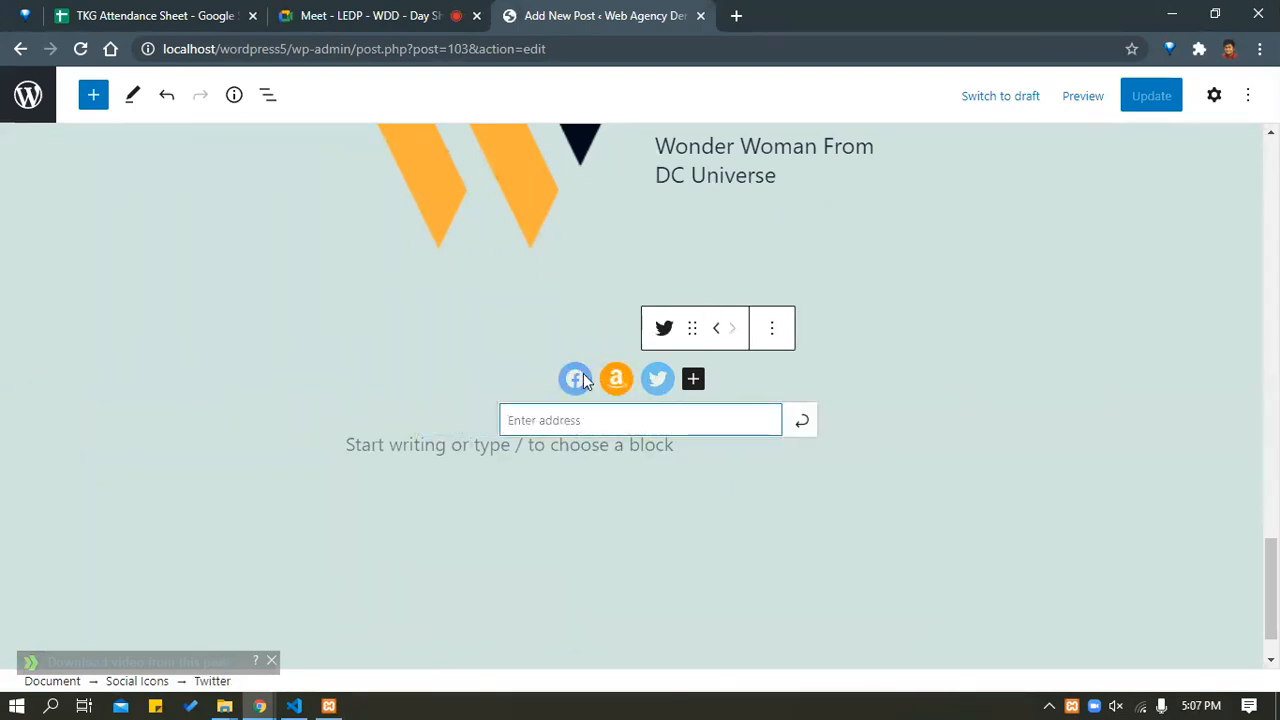
click(722, 340)
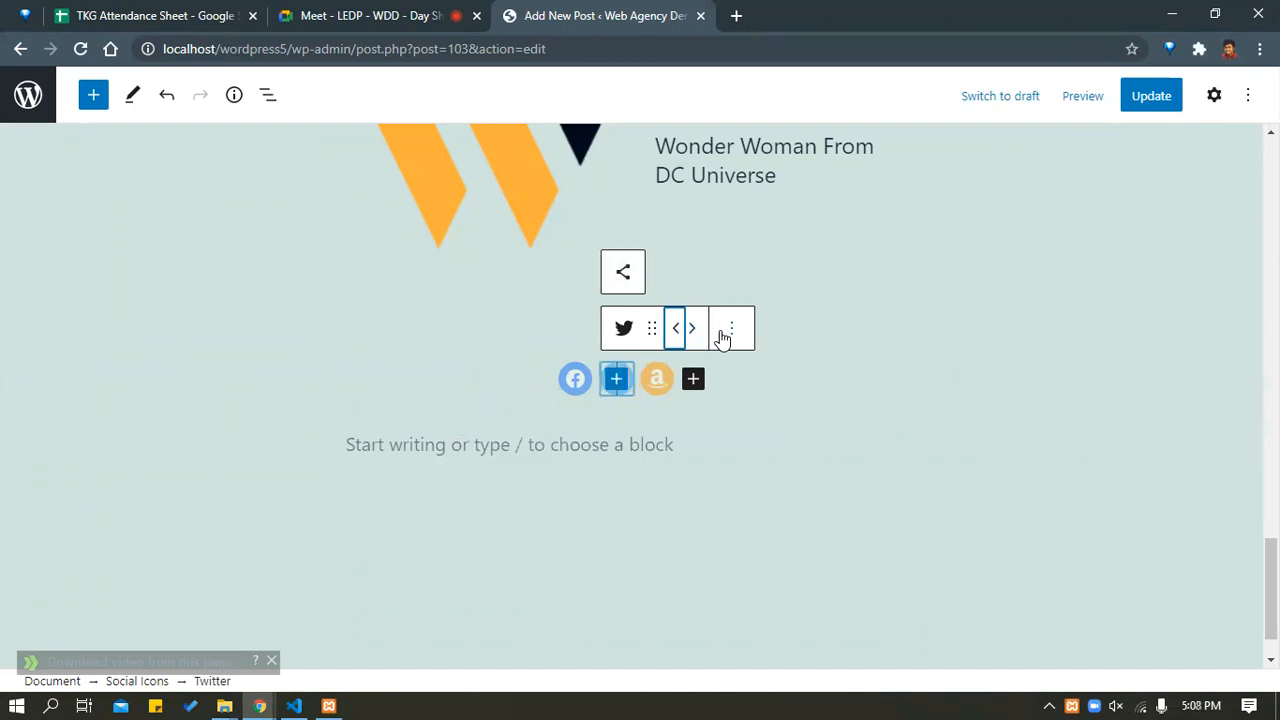
click(695, 334)
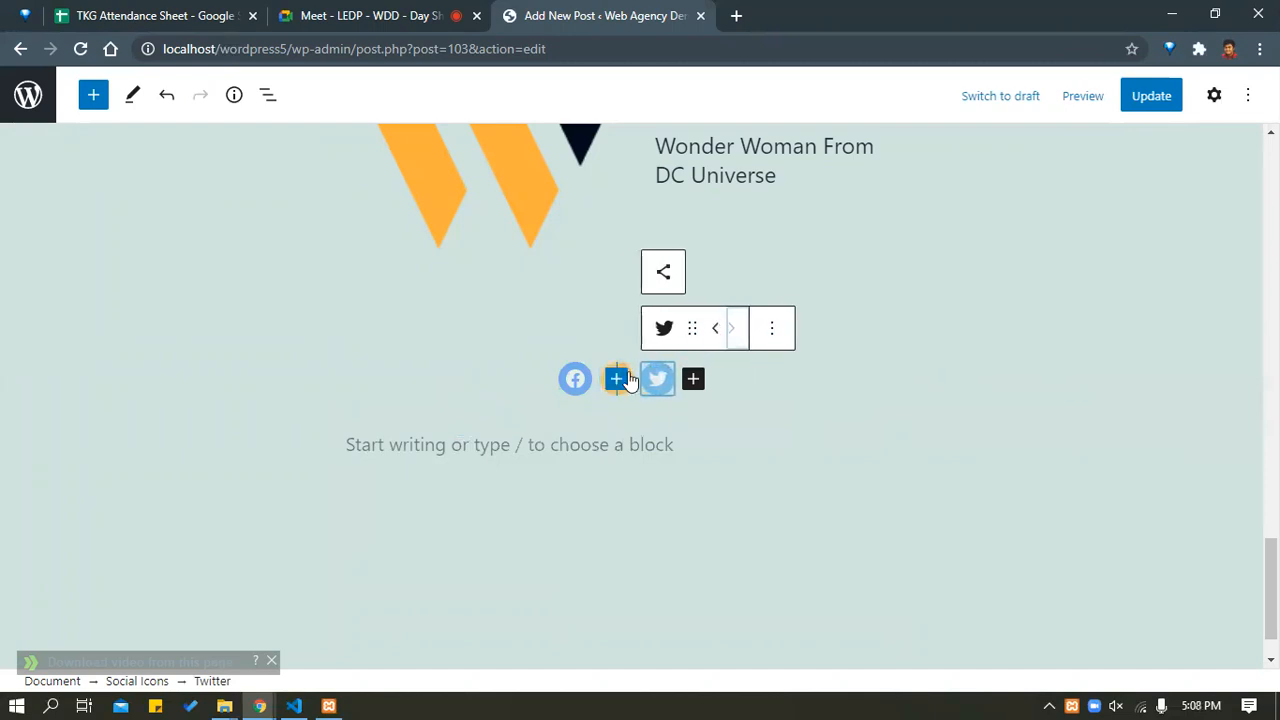
click(572, 384)
click(573, 384)
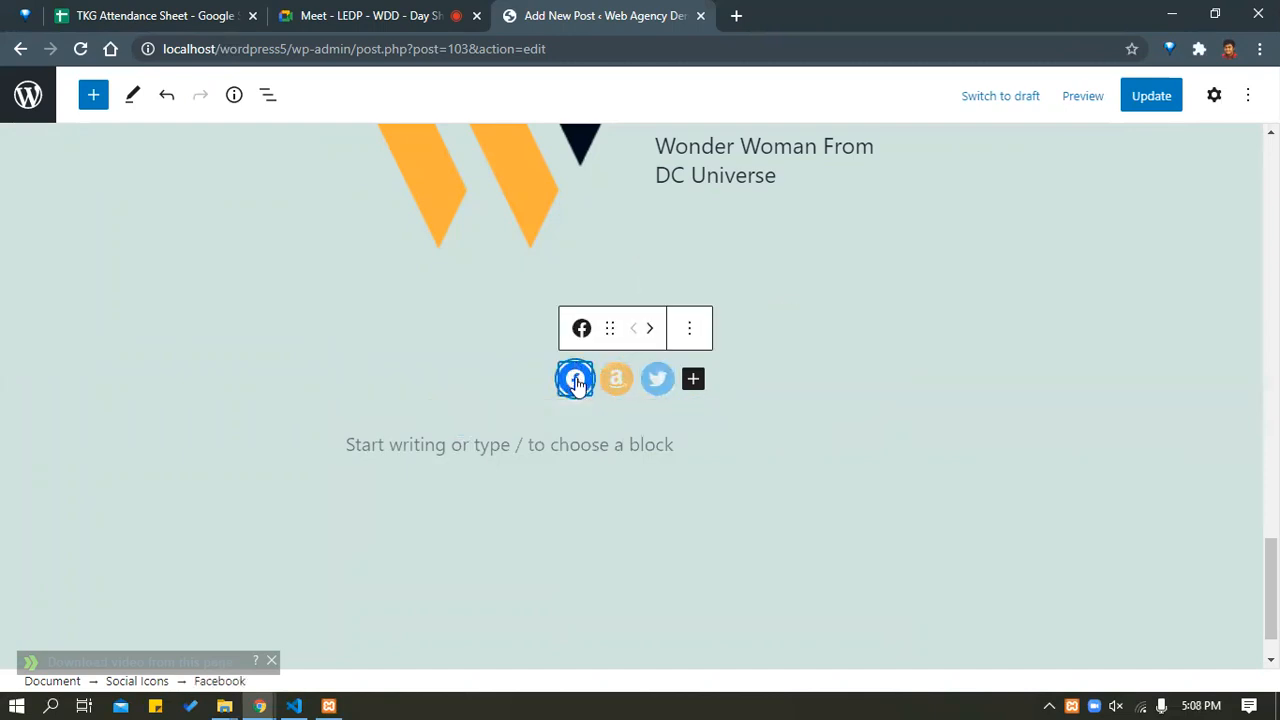
click(573, 384)
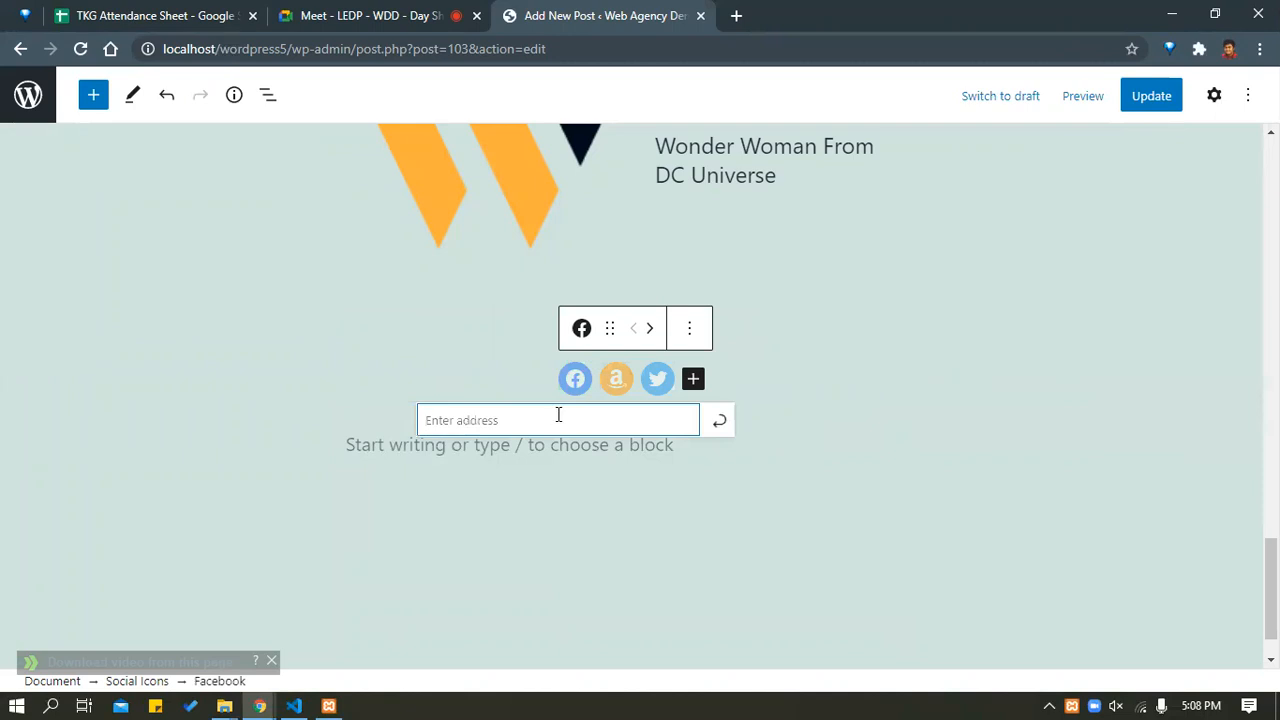
text(http://fac)
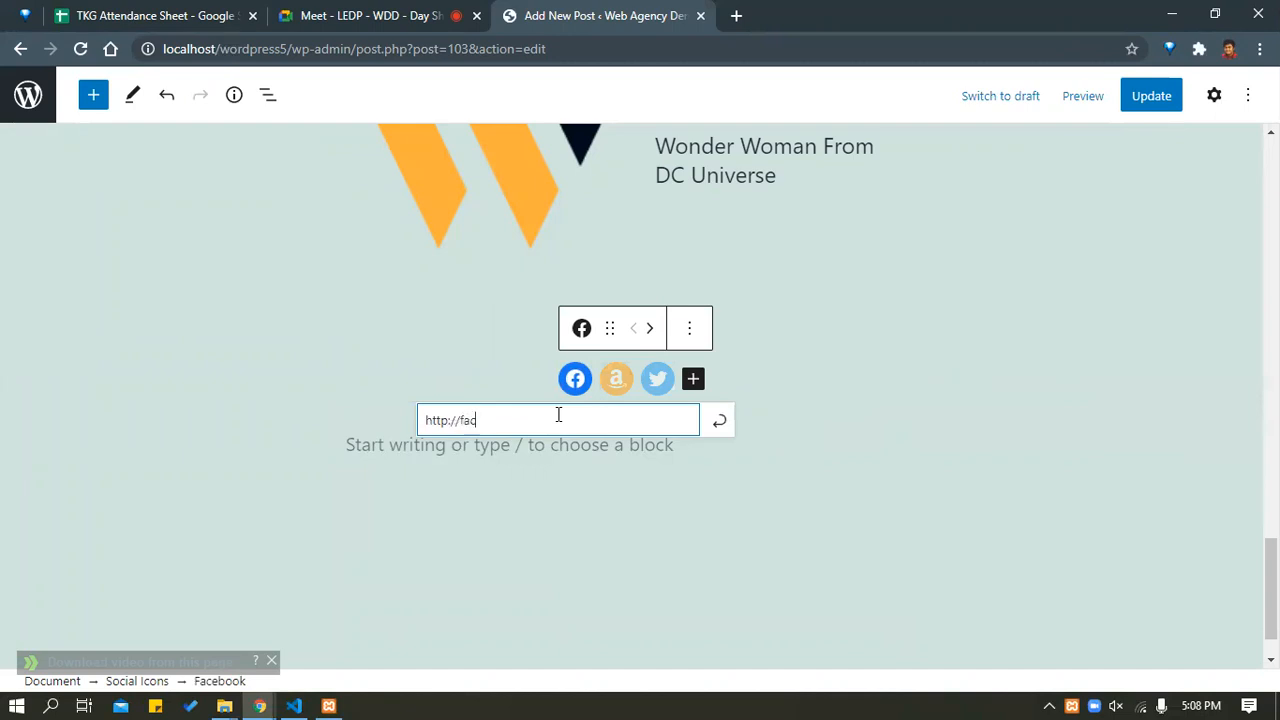
text(m)
key(Tab)
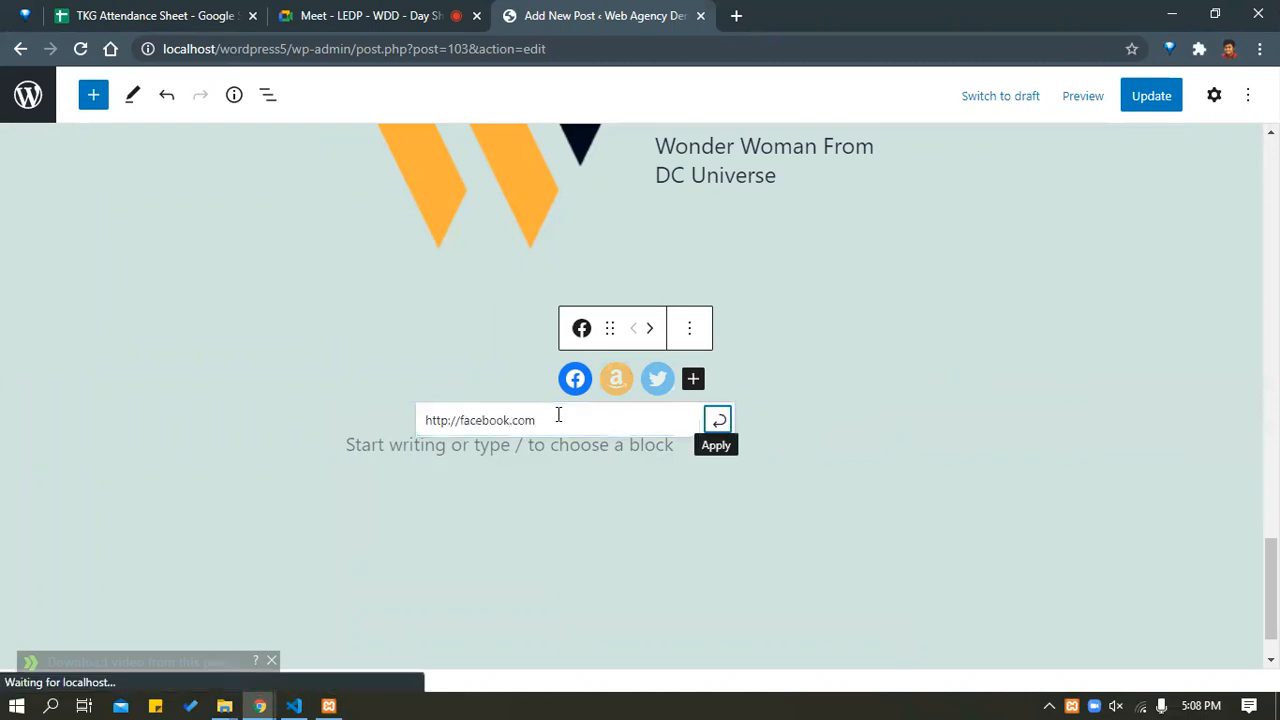
click(710, 425)
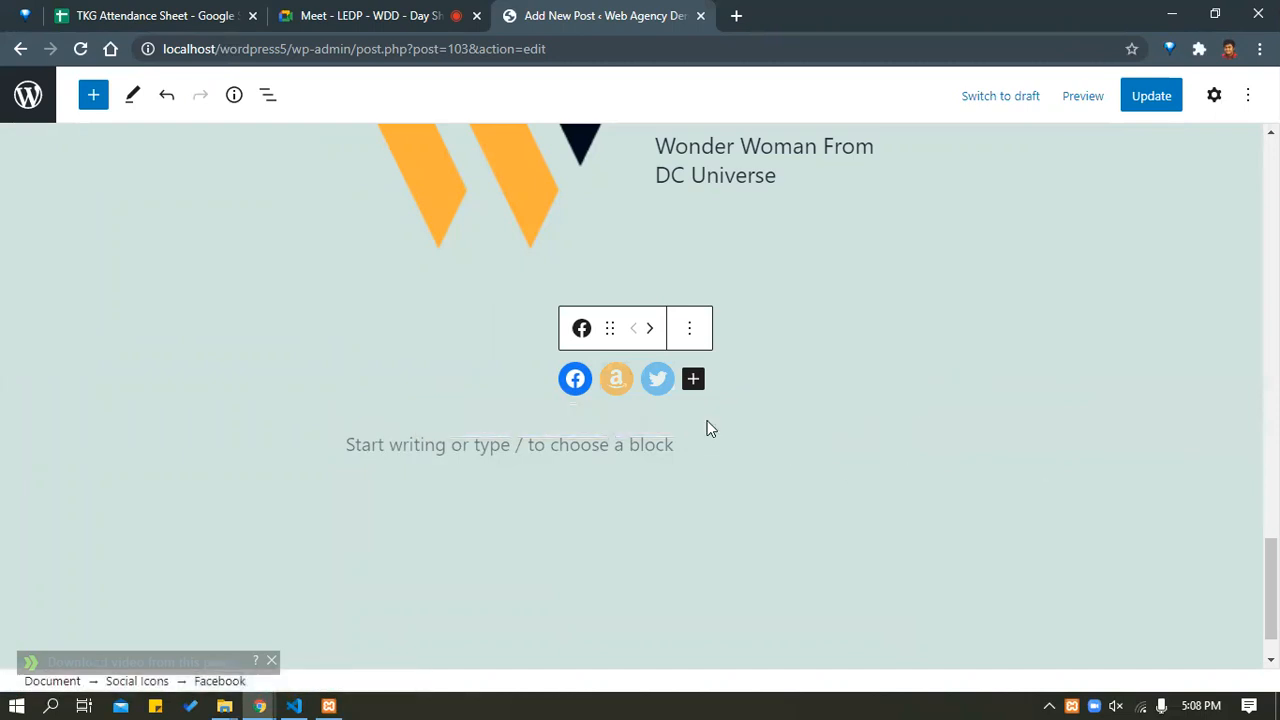
Set the Amazon icon's address to bd.cmo and apply it.
click(623, 385)
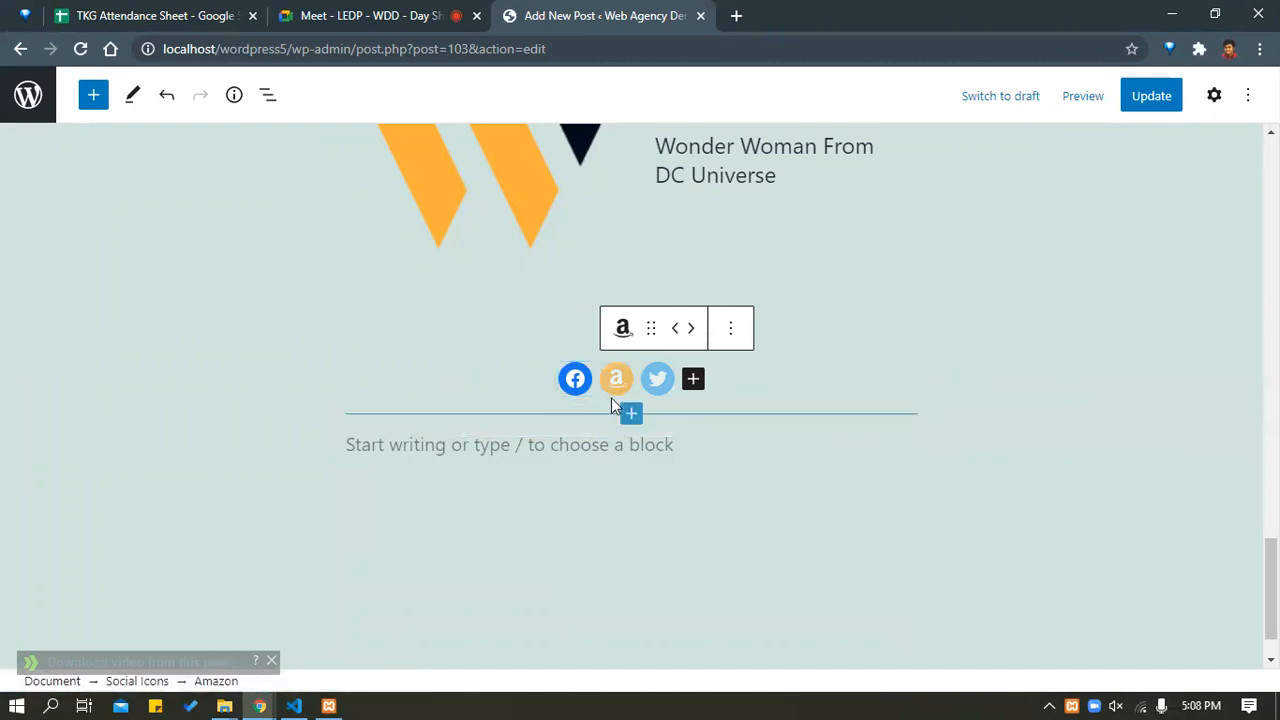
click(614, 395)
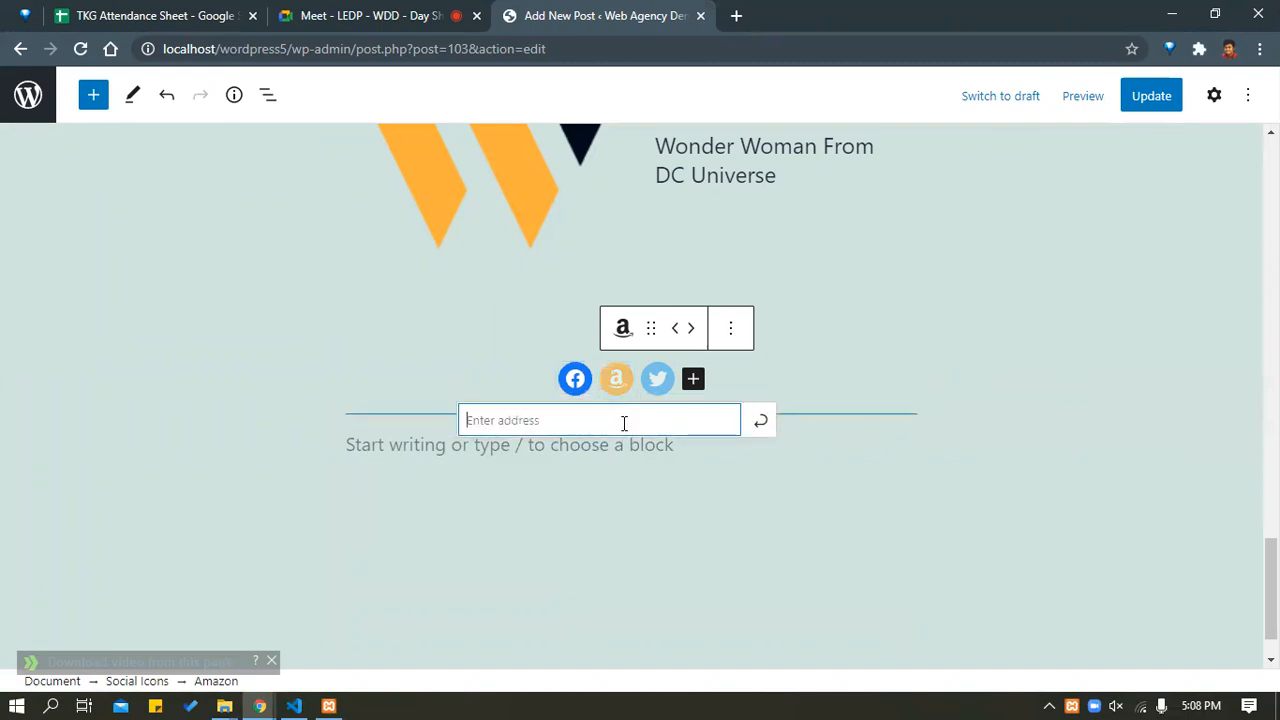
text(bd.cmc)
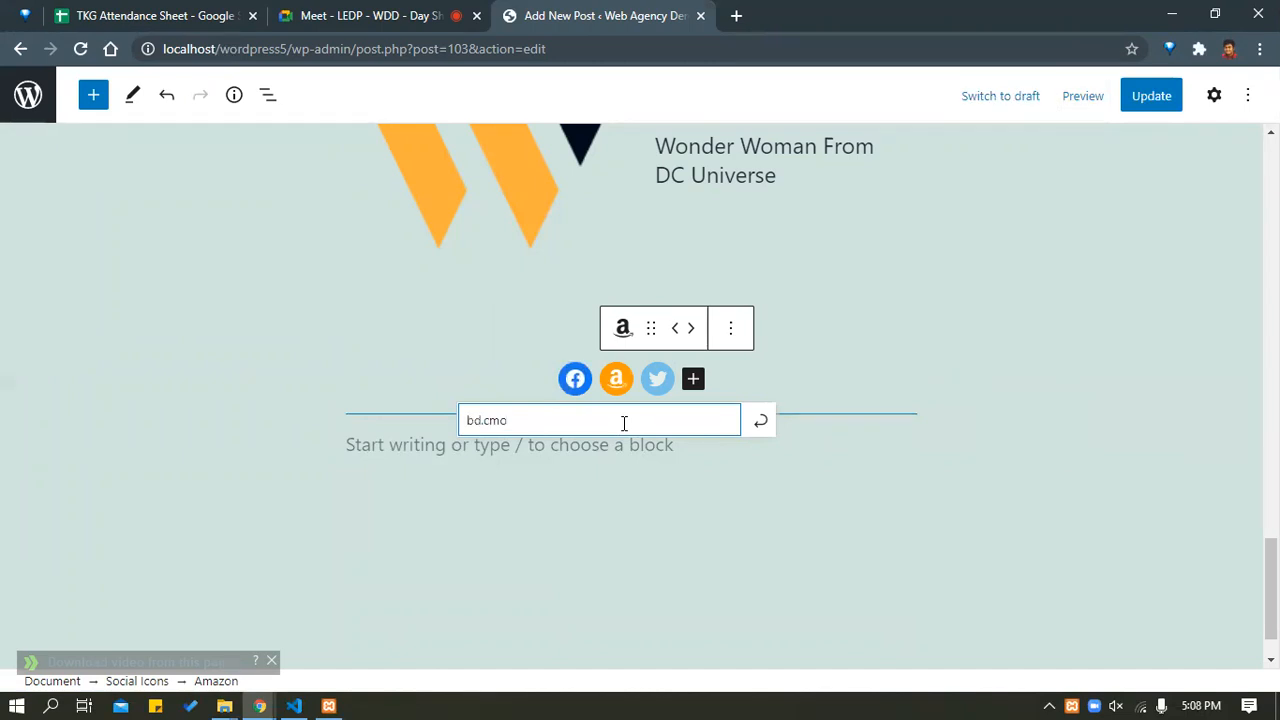
click(760, 420)
Give the Twitter icon a dummy address of random characters, apply it and update the post.
click(657, 378)
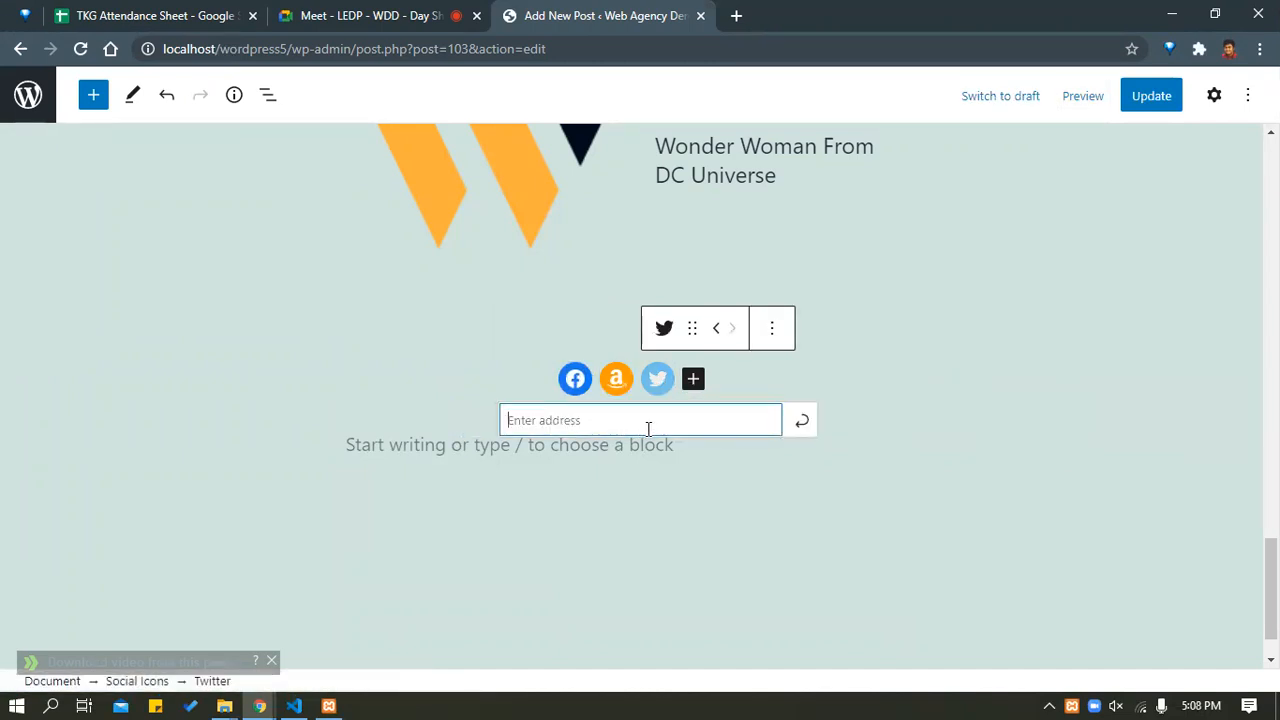
text(ghjk;l;lkhgf)
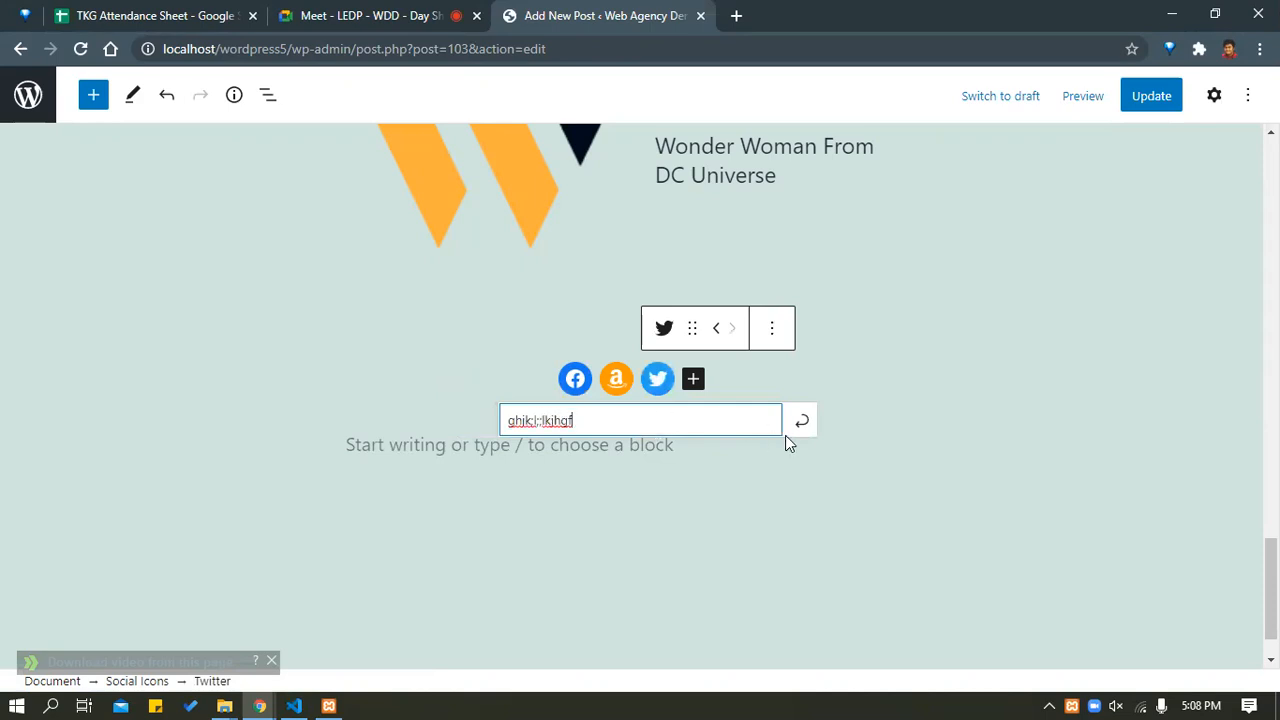
click(798, 428)
click(1150, 95)
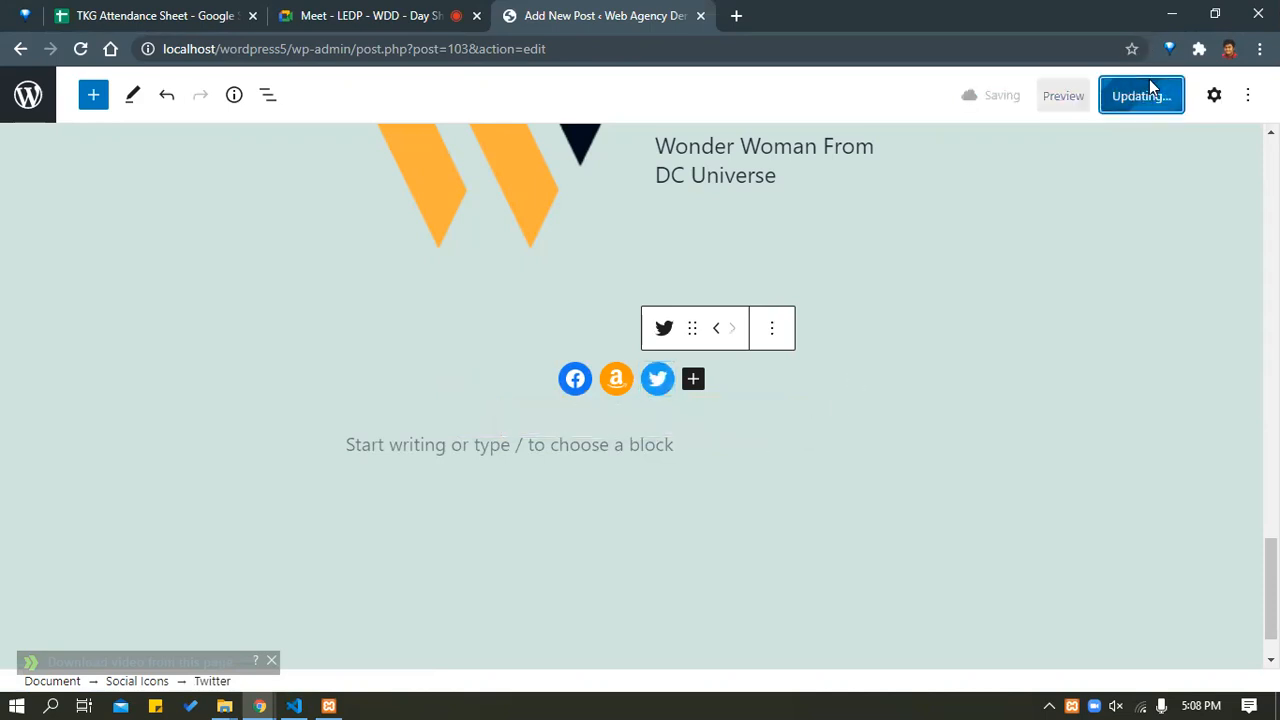
Reload the published post, examine the Facebook, Amazon and Twitter icons on it, and return to the editor.
key(alt+Tab)
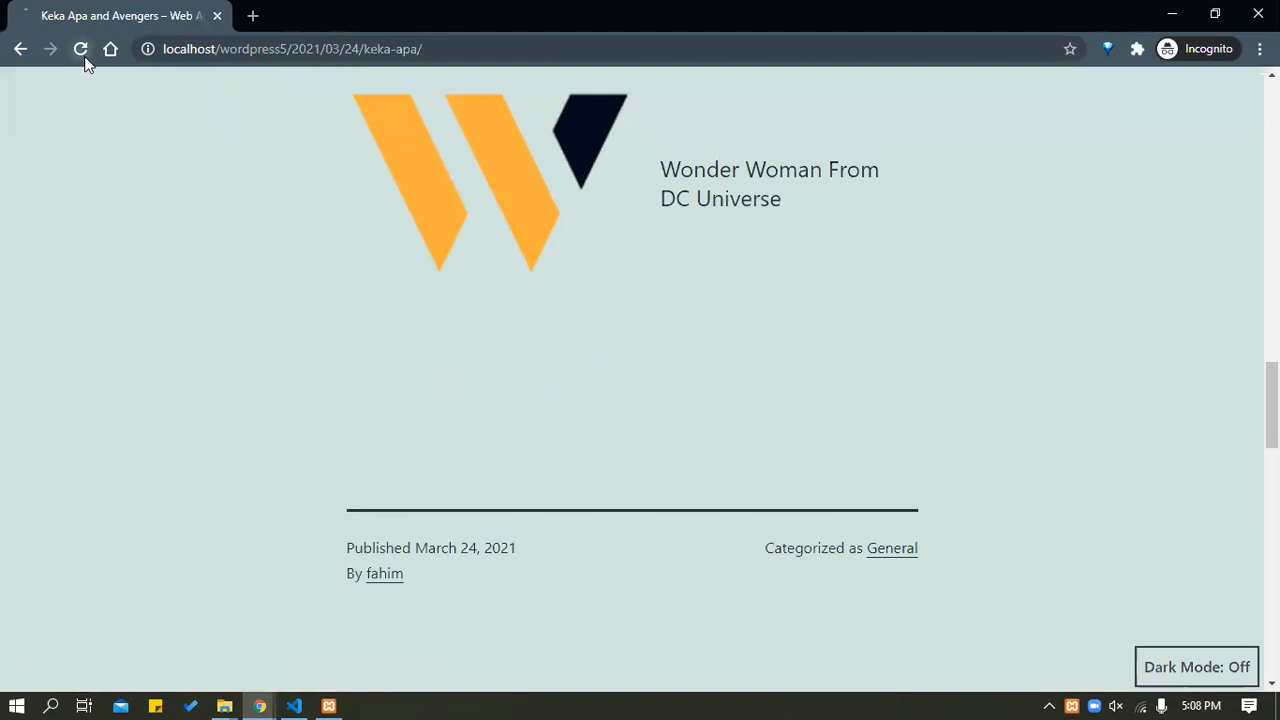
click(81, 49)
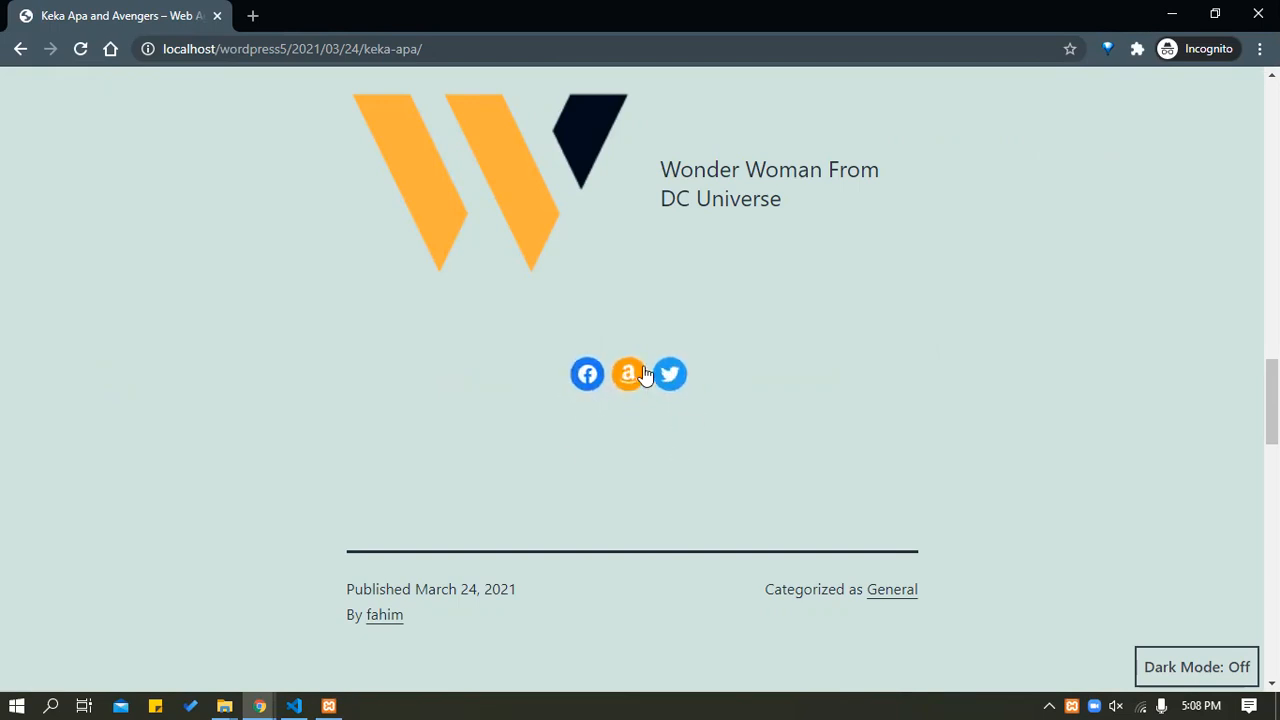
key(alt+Tab)
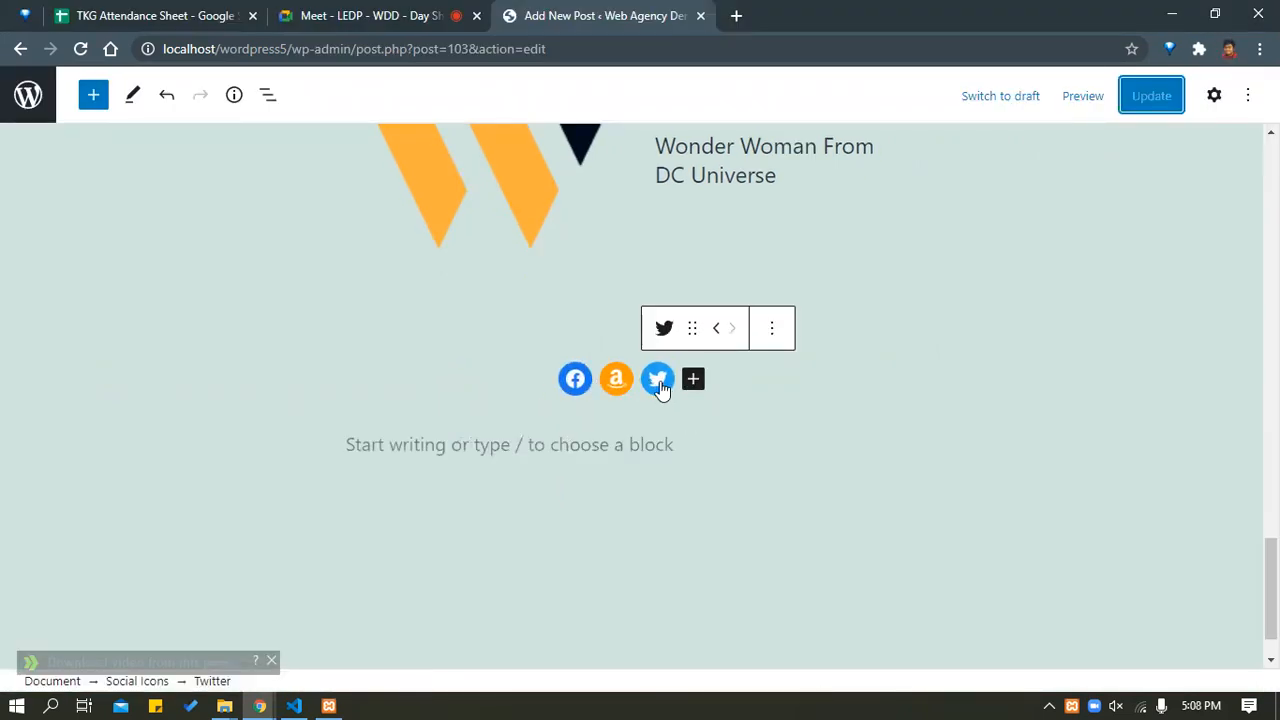
click(811, 489)
key(alt+Tab)
key(alt+Tab)
Insert a Custom HTML block below the Social Icons.
click(95, 95)
scroll(235, 400, down, 6)
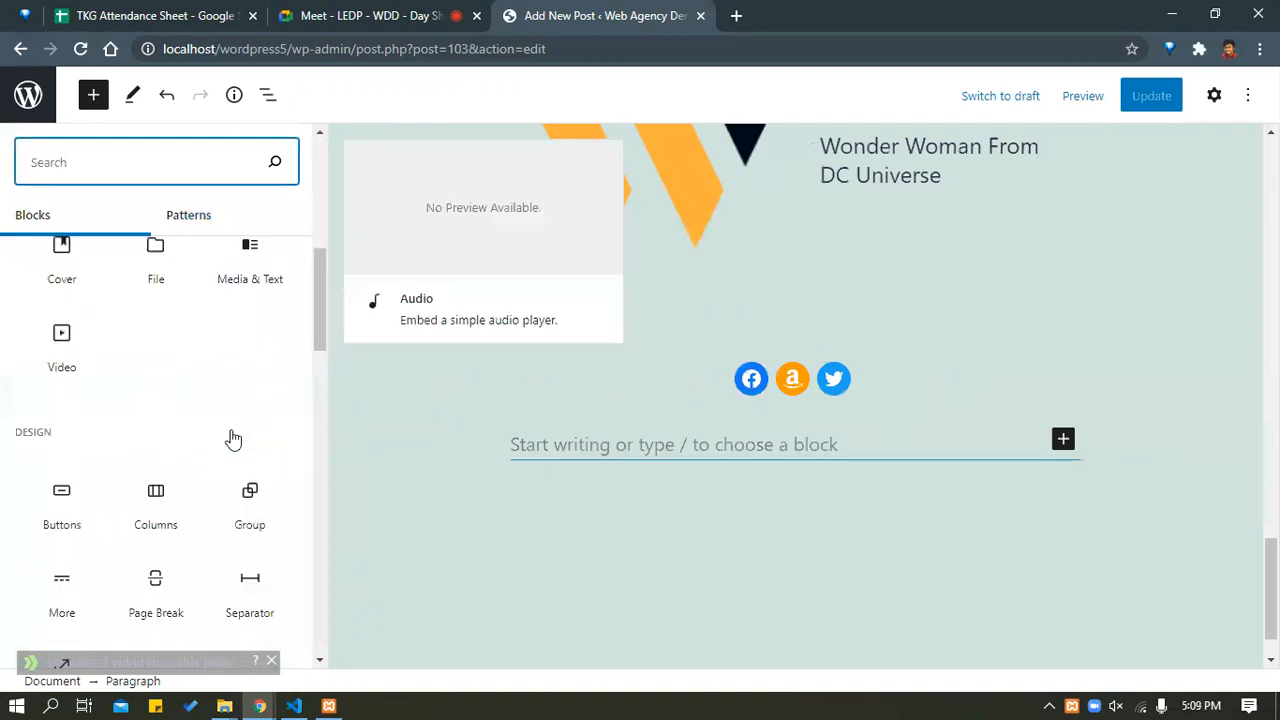
scroll(233, 438, down, 5)
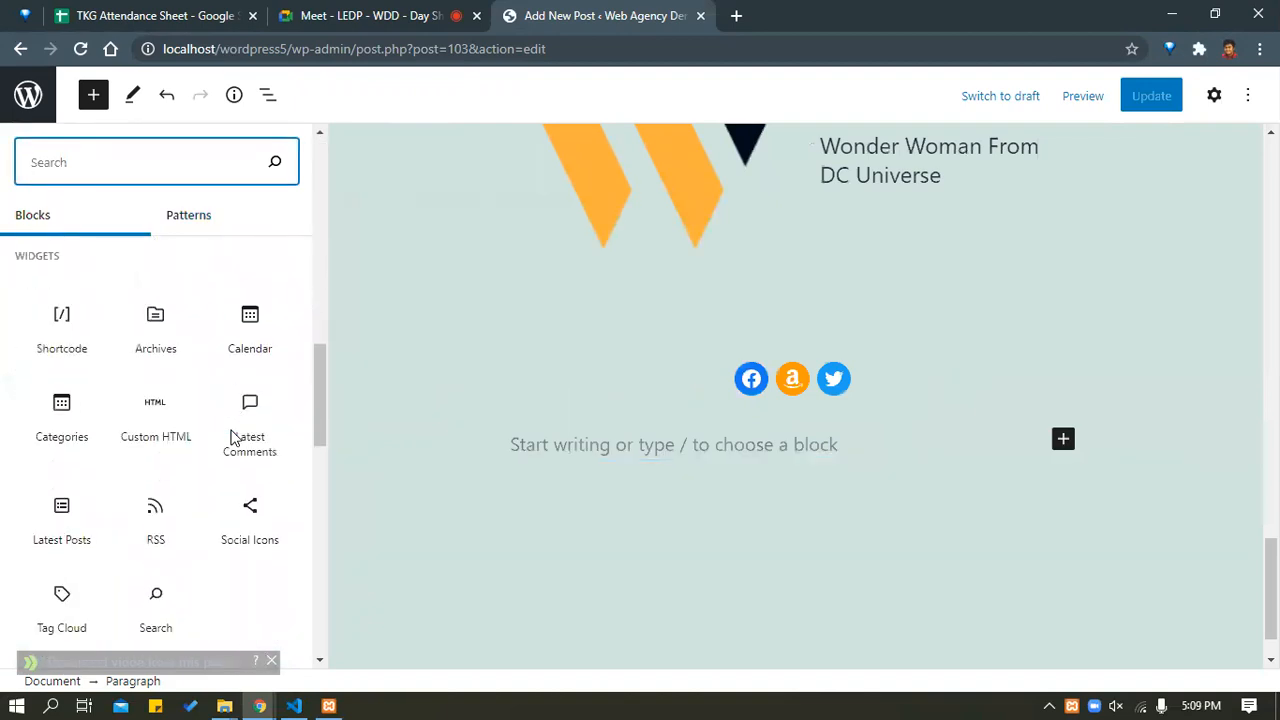
scroll(200, 432, down, 2)
scroll(165, 410, up, 2)
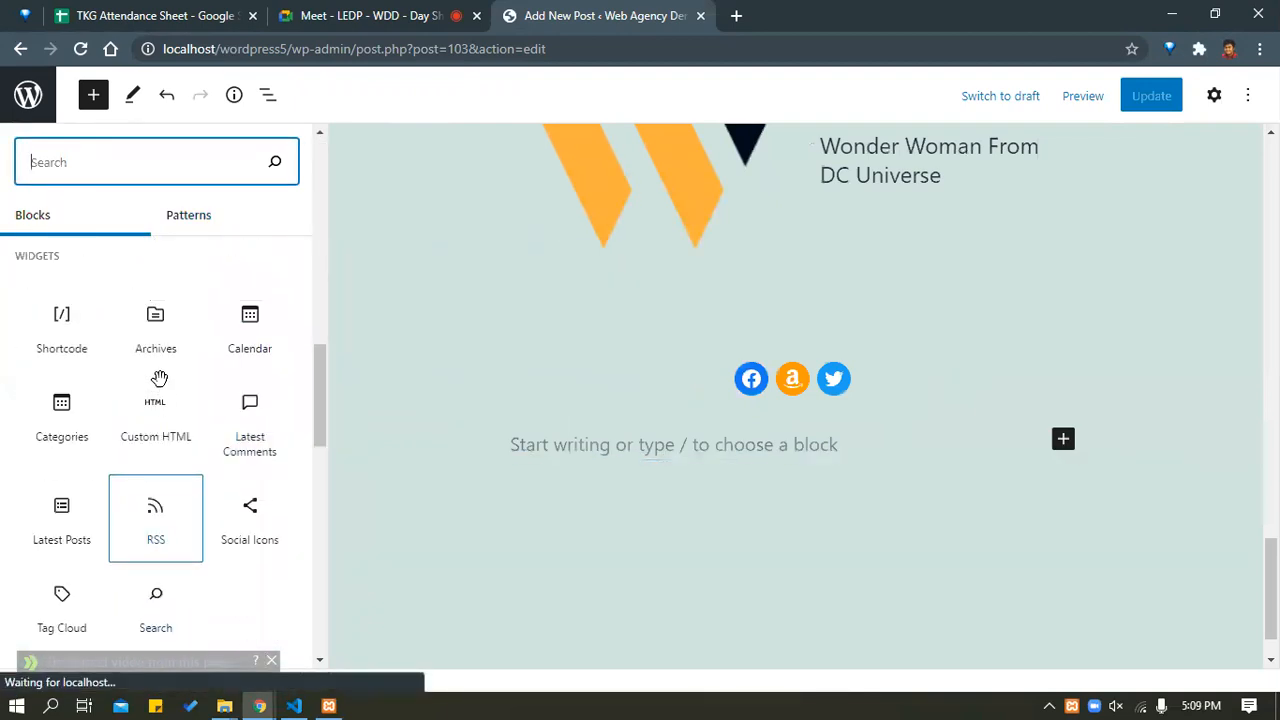
click(152, 445)
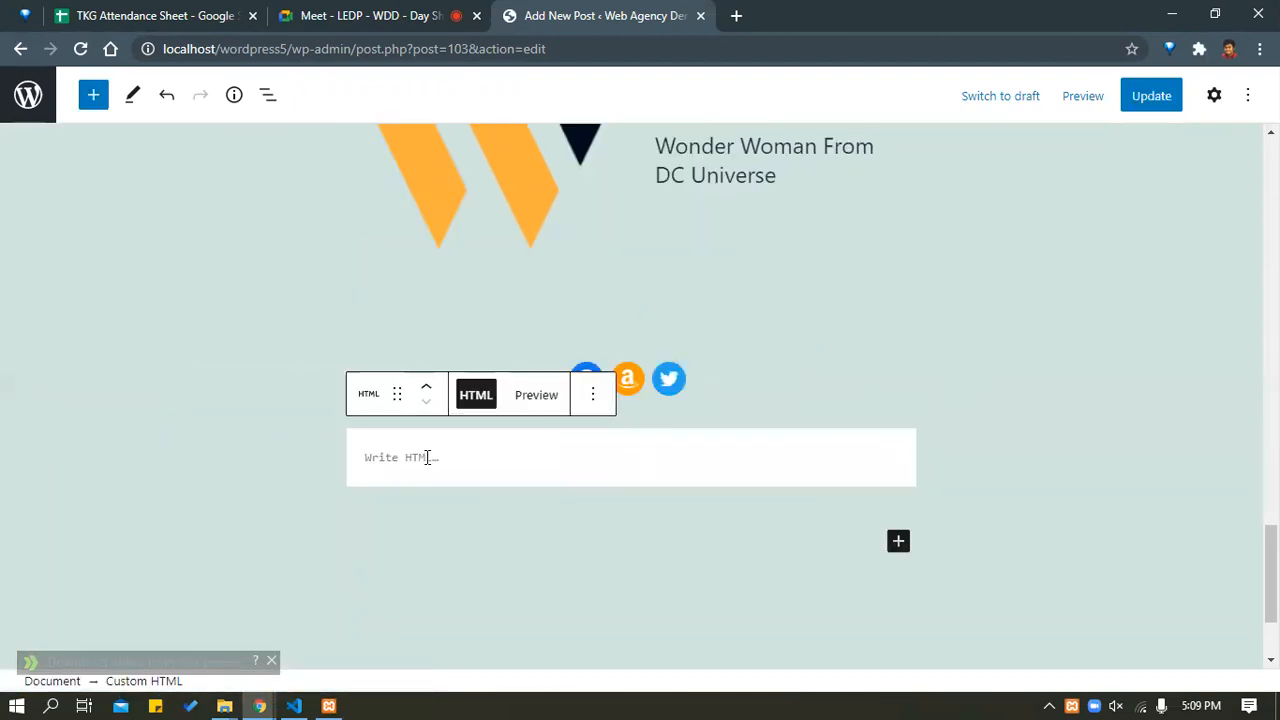
Preview the empty Custom HTML block and return it to code editing.
click(534, 397)
click(488, 493)
click(491, 394)
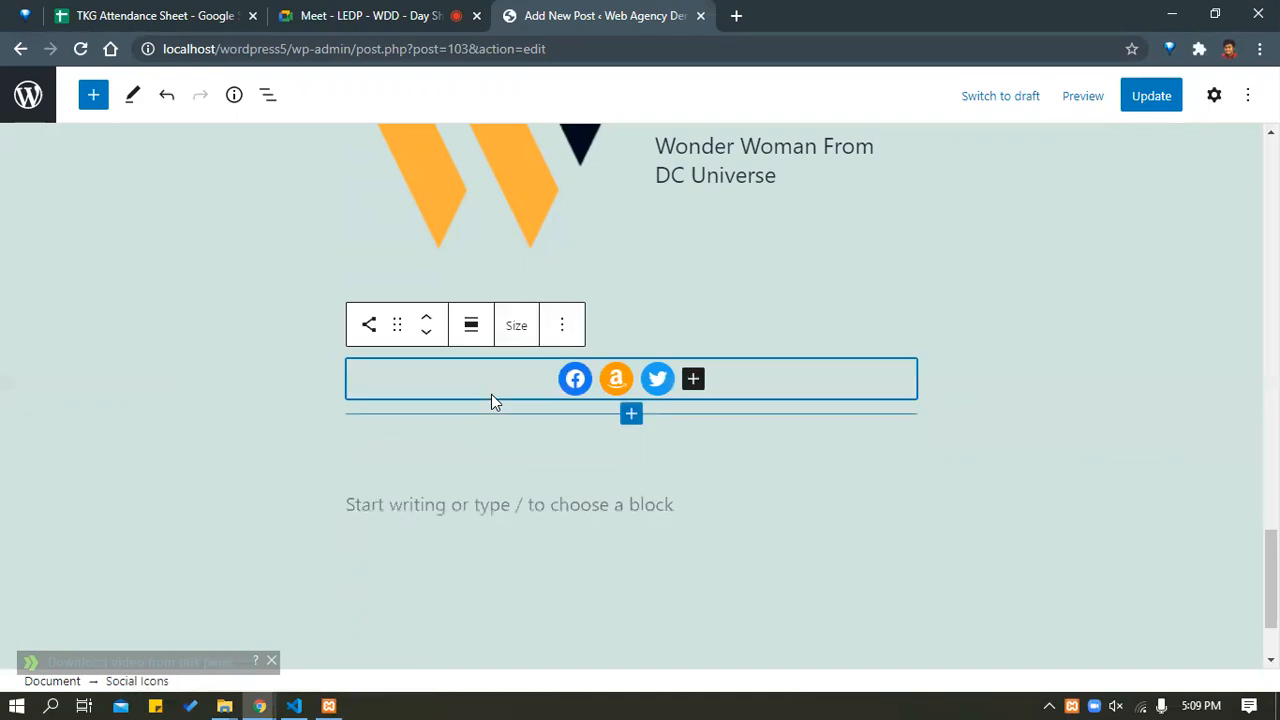
click(508, 482)
click(504, 431)
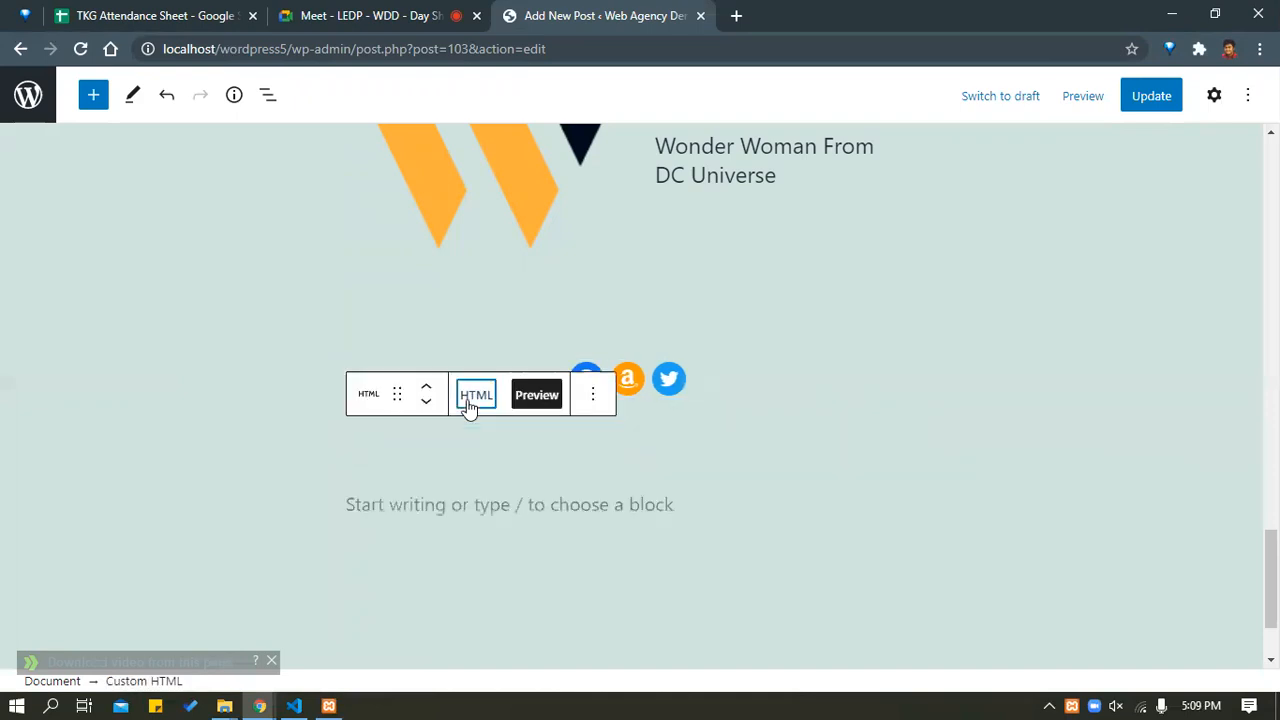
click(466, 403)
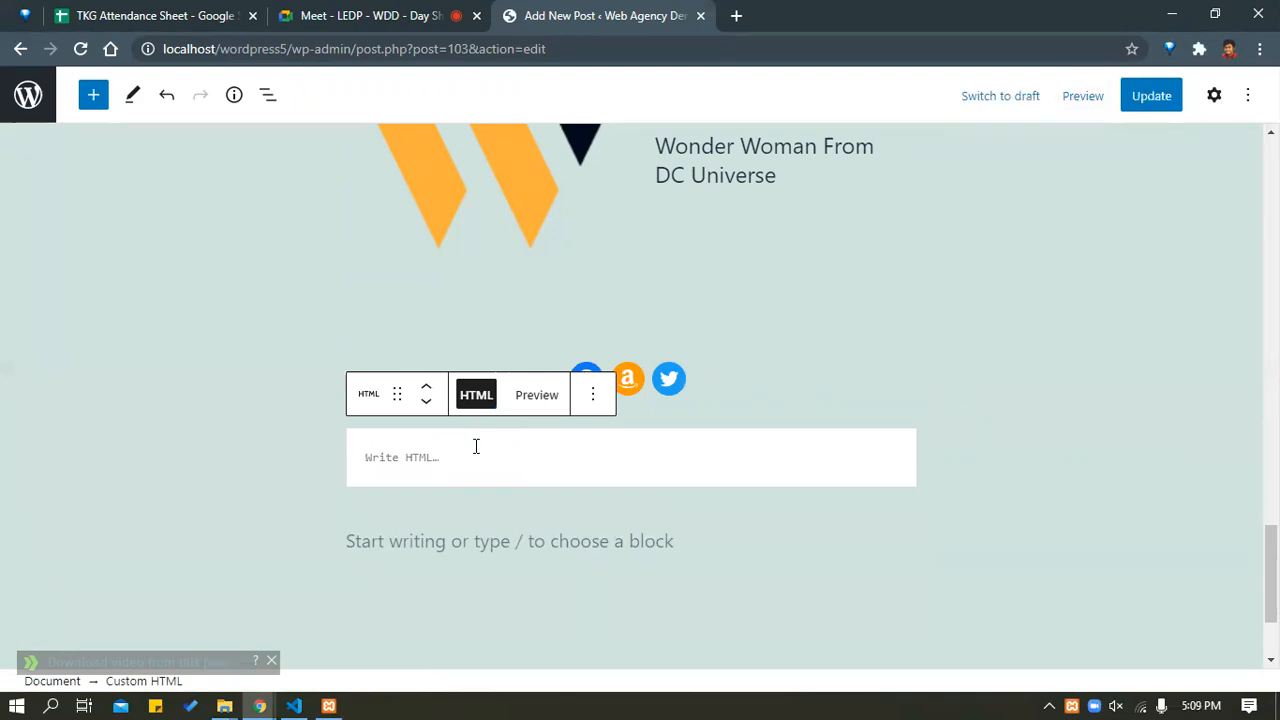
Write an opening <form> tag and two <input> tags on separate lines in the Custom HTML block.
text(<)
key(BackSpace)
mouse_move(259, 706)
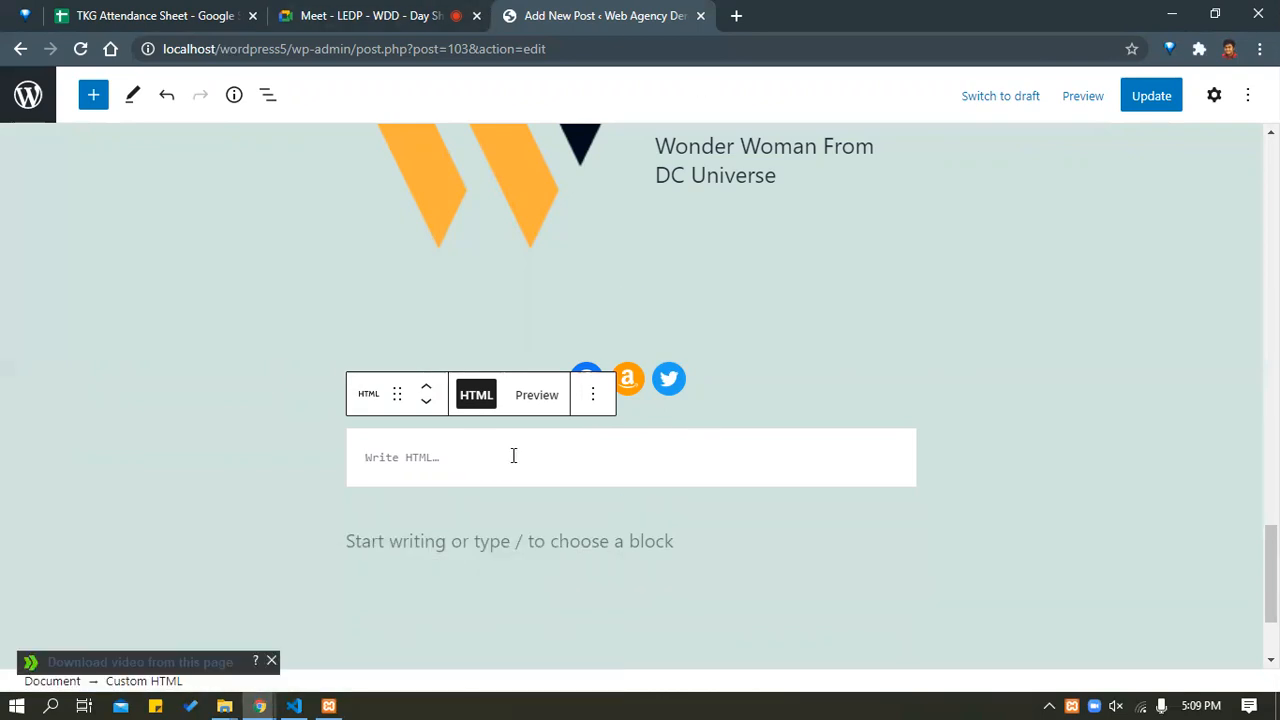
text(<form>)
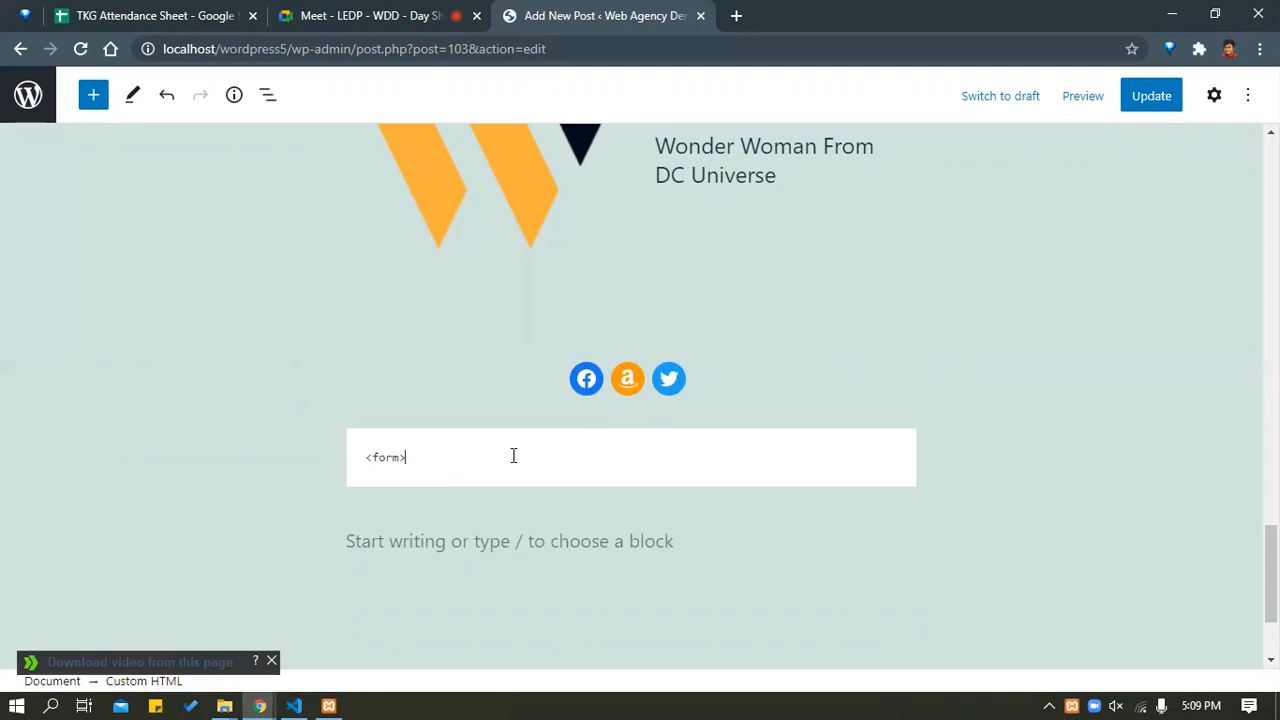
key(Return)
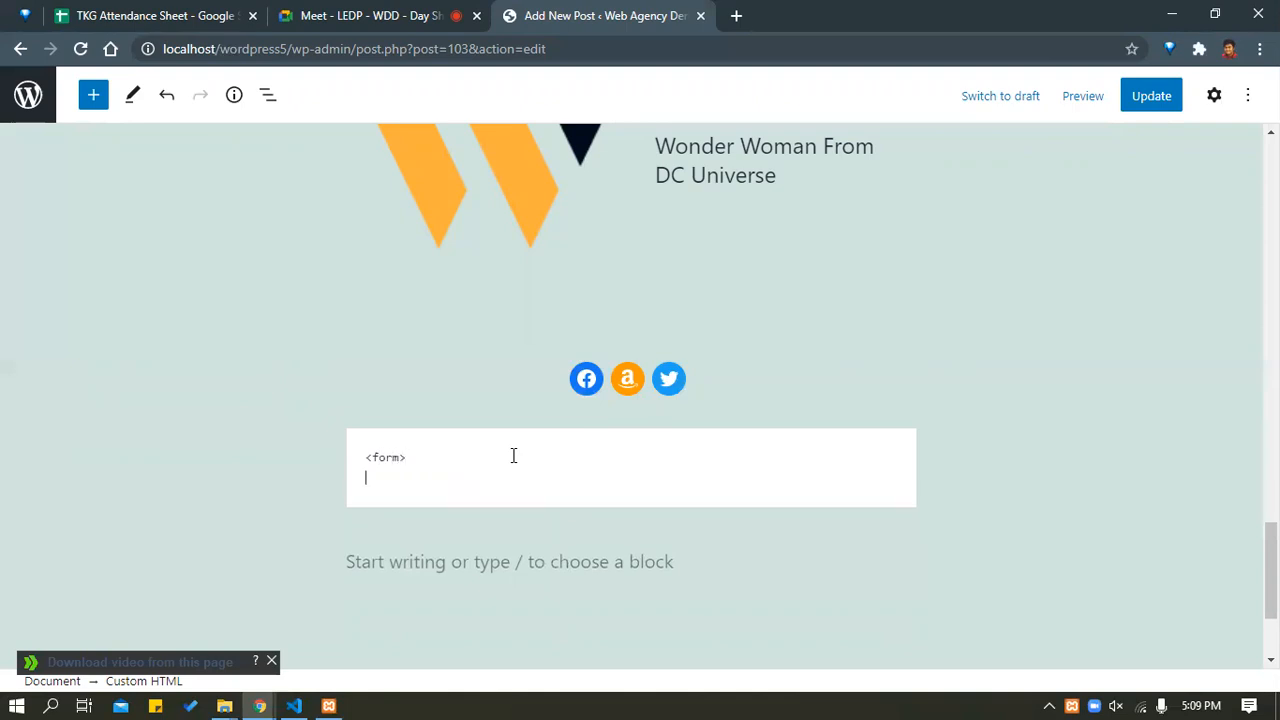
text(<input>)
key(Return)
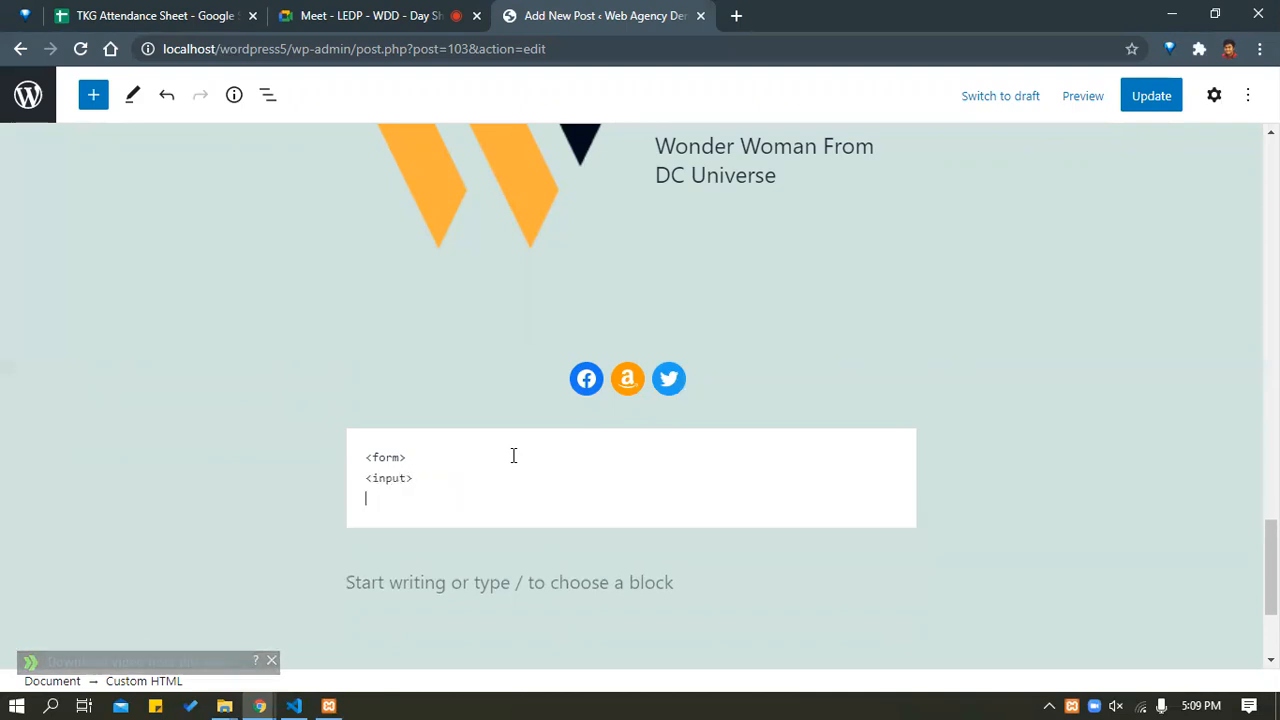
text(<input>)
key(Return)
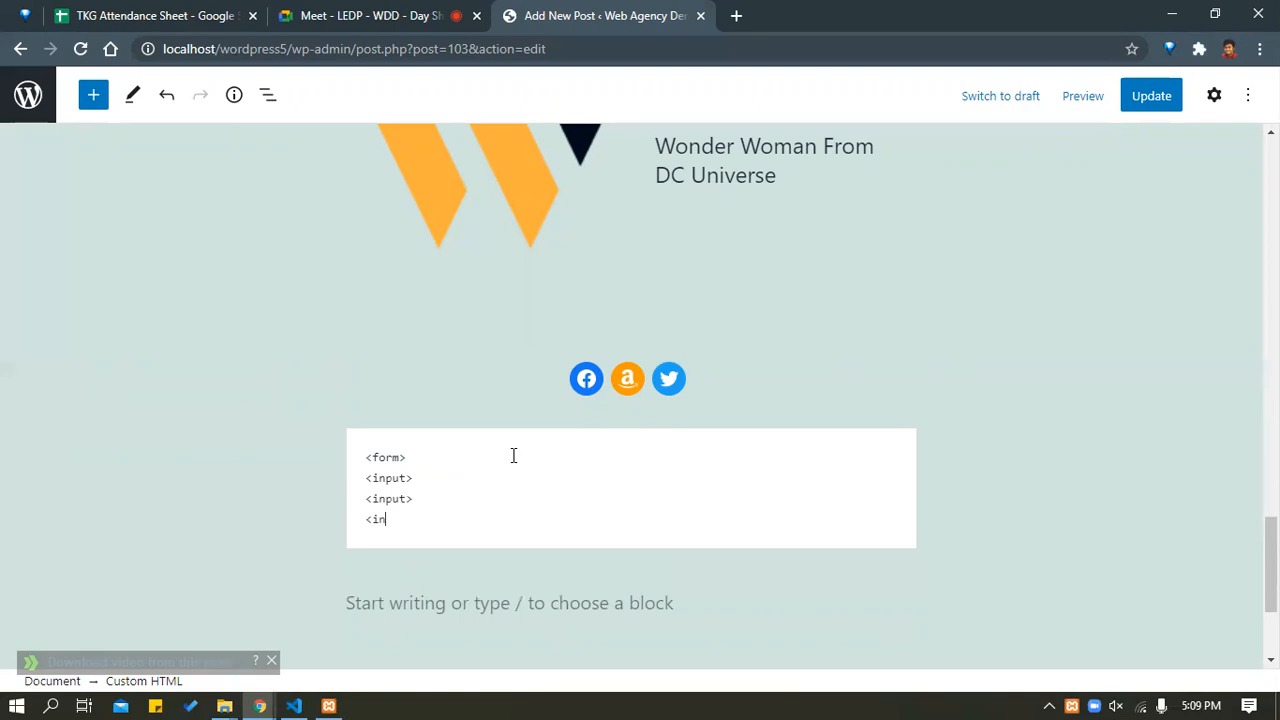
Add an input tag of type submit on the line below the two <input> tags.
text(<input)
text( type)
text(=')
key(BackSpace)
text("submit">)
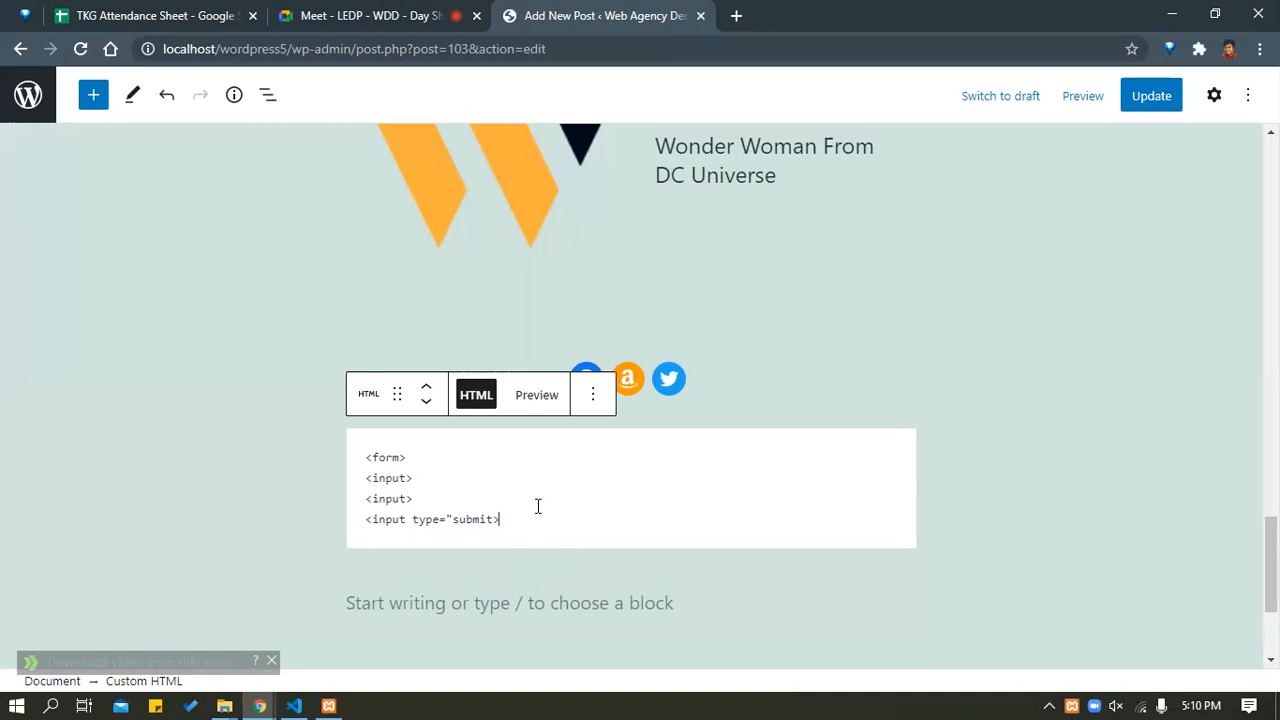
Preview the form in the Custom HTML block and return to its code.
click(527, 397)
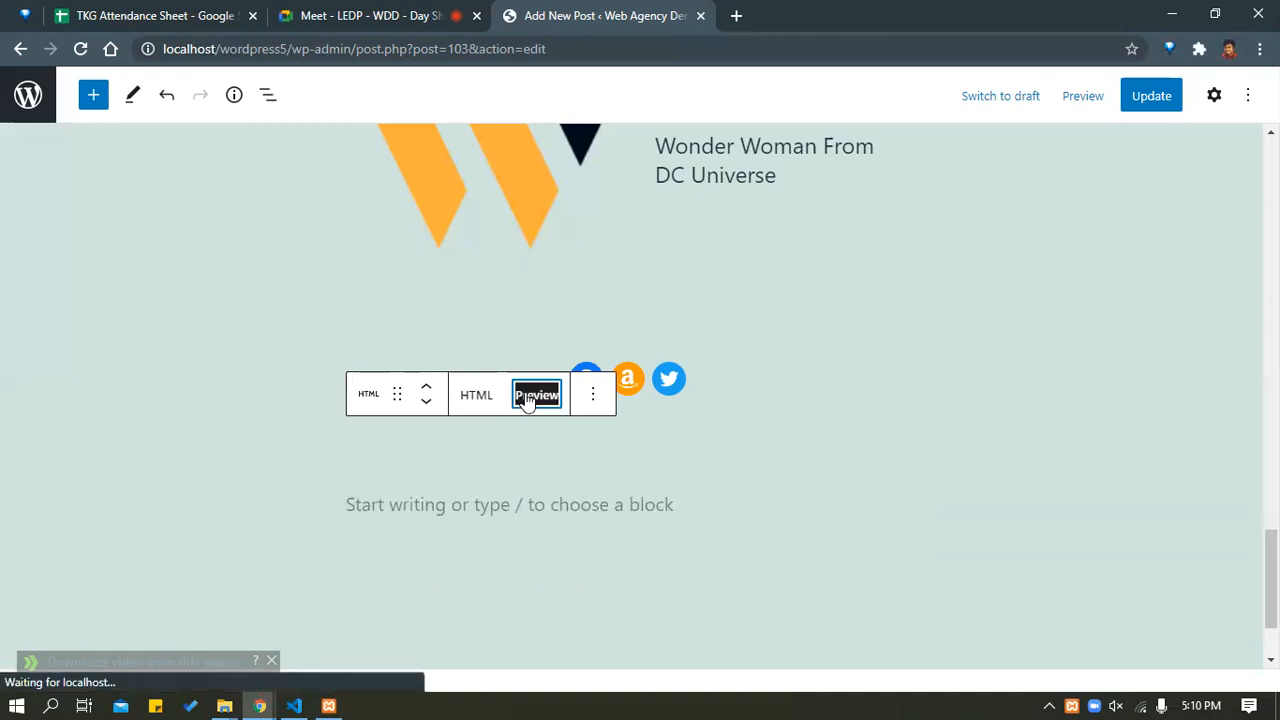
scroll(498, 480, up, 5)
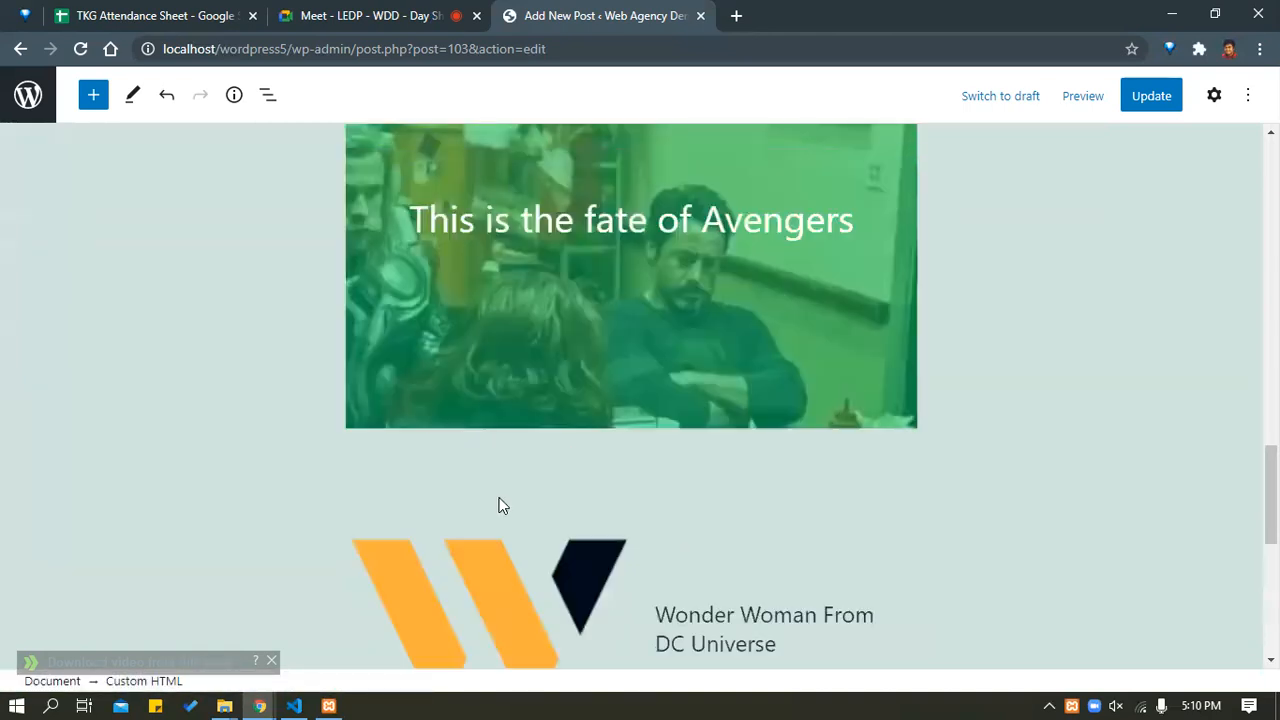
click(503, 506)
scroll(330, 510, down, 5)
click(464, 510)
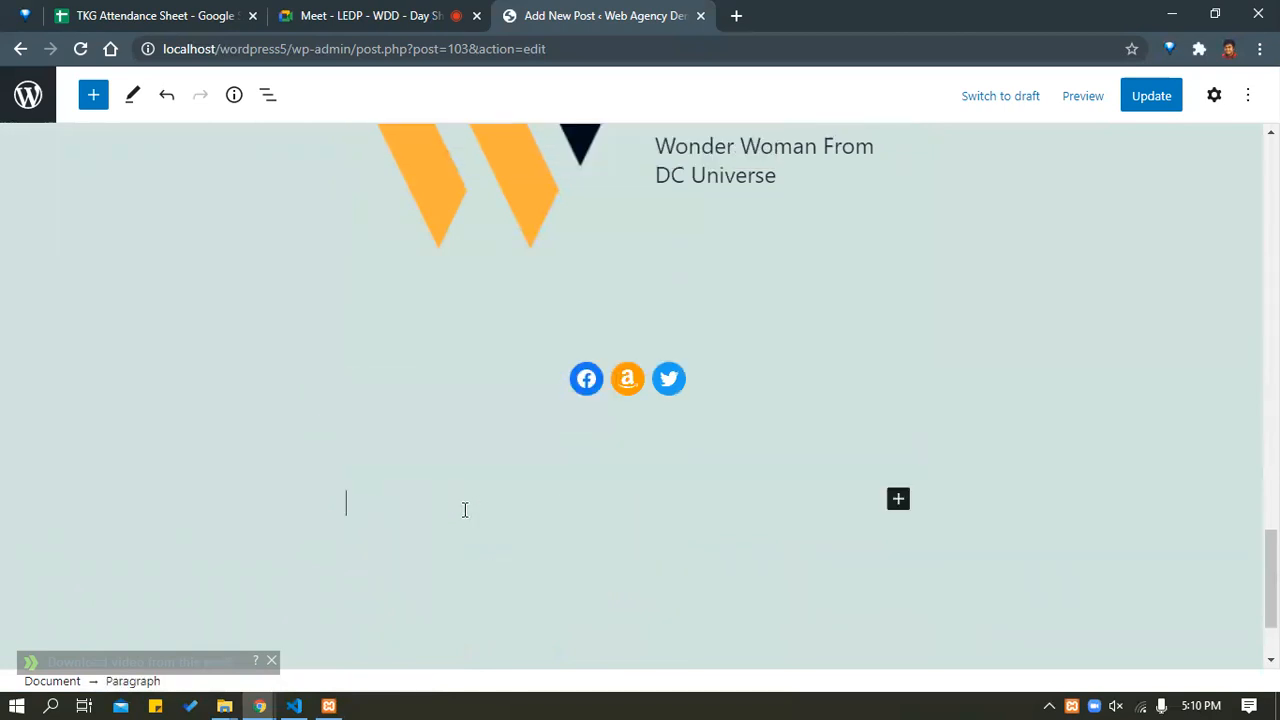
click(480, 443)
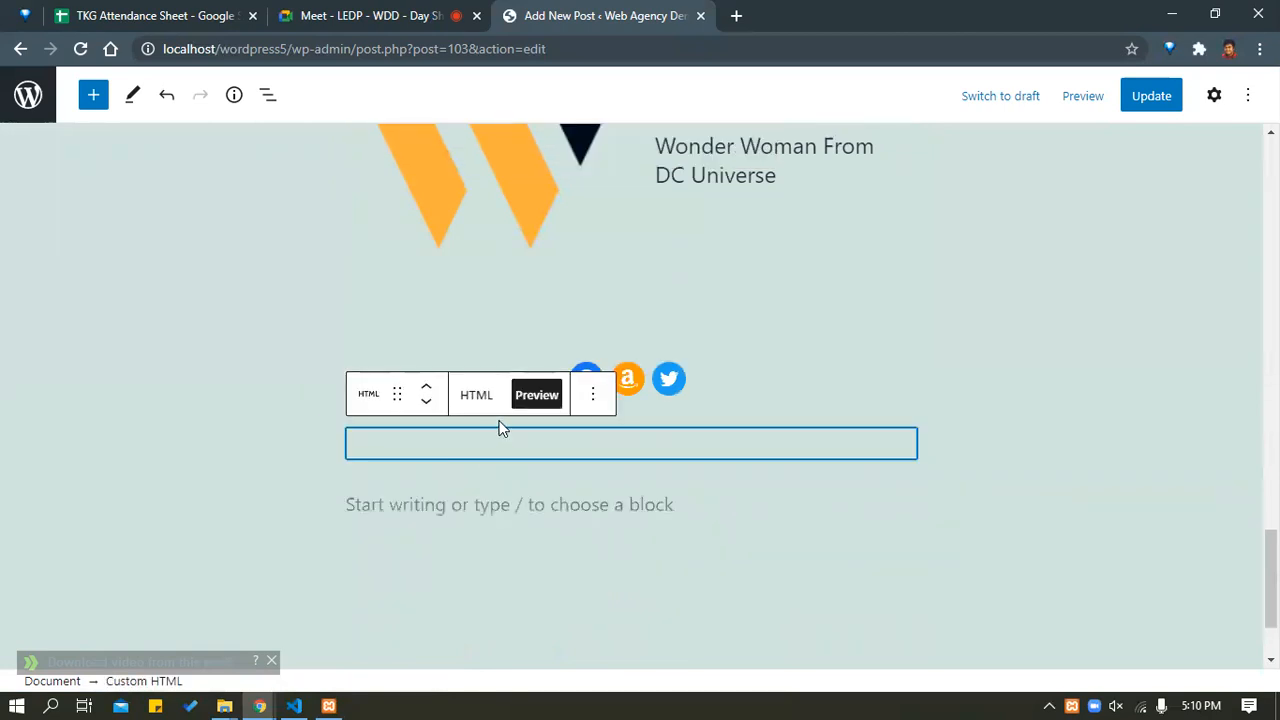
click(490, 408)
Examine the block types that the Custom HTML block can be transformed to.
click(411, 457)
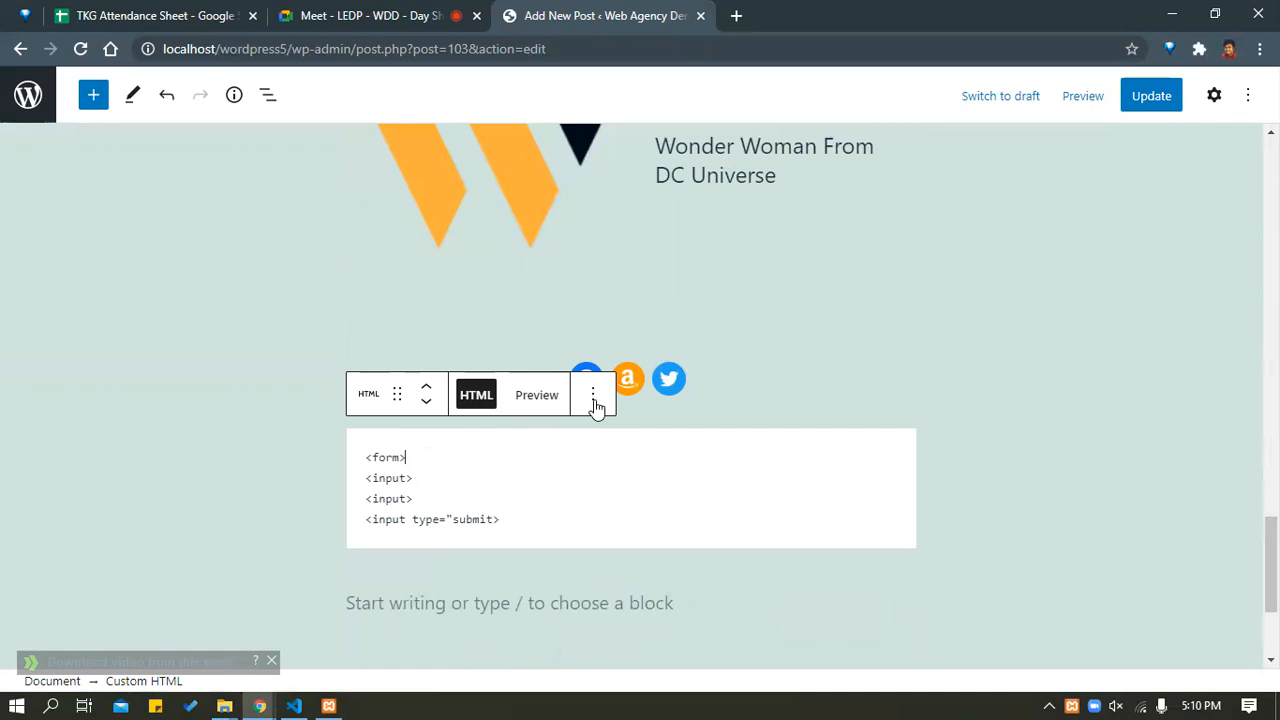
click(370, 396)
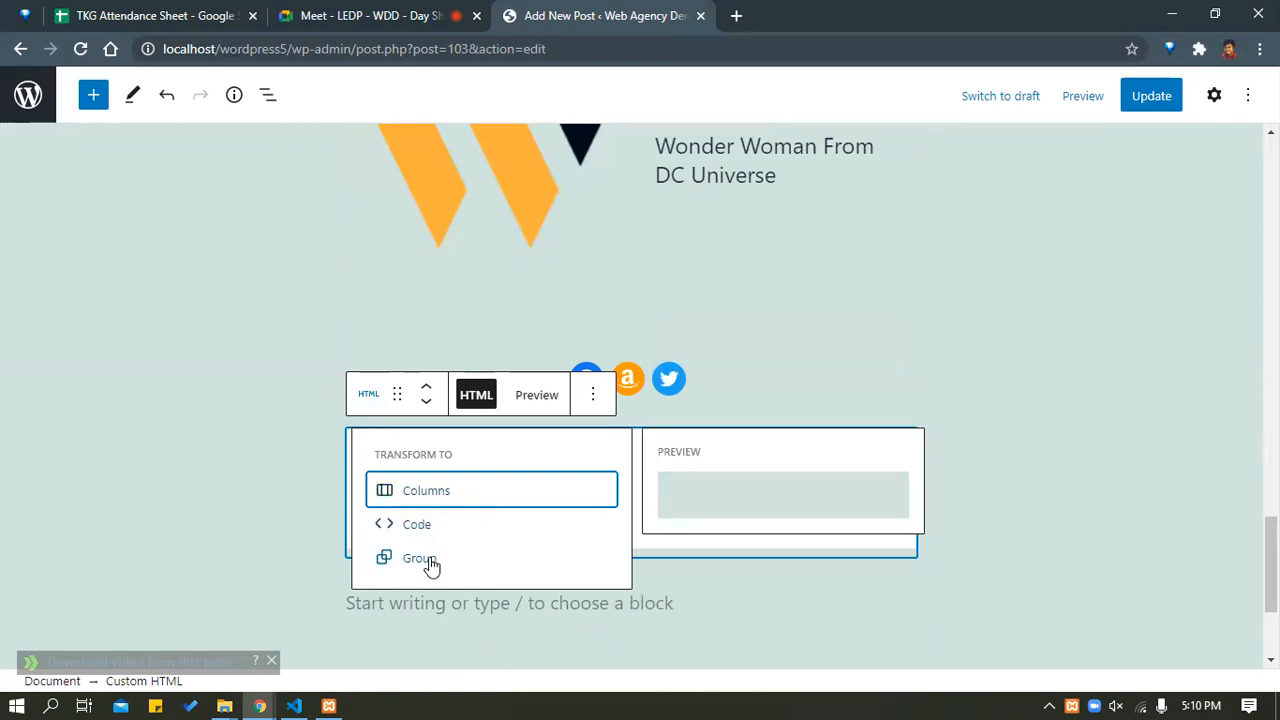
click(283, 528)
Try an <html> tag on a new line above the form code, and remove it again.
click(371, 457)
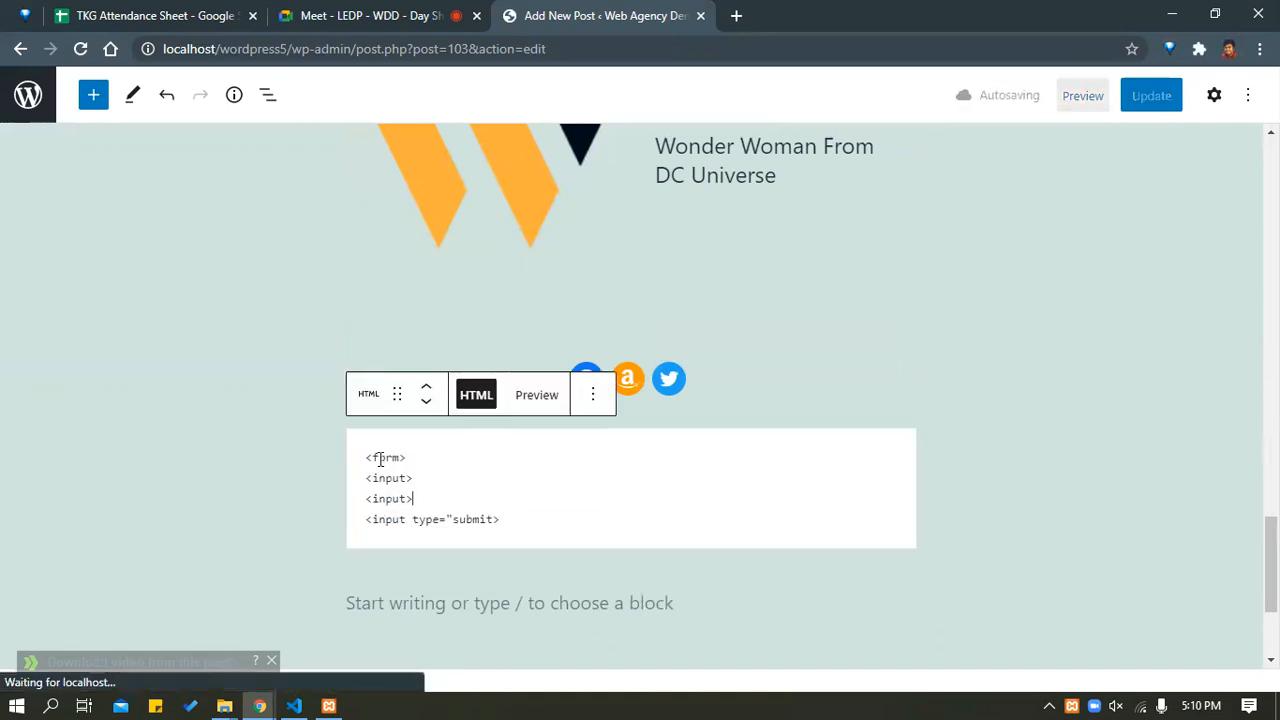
key(Left)
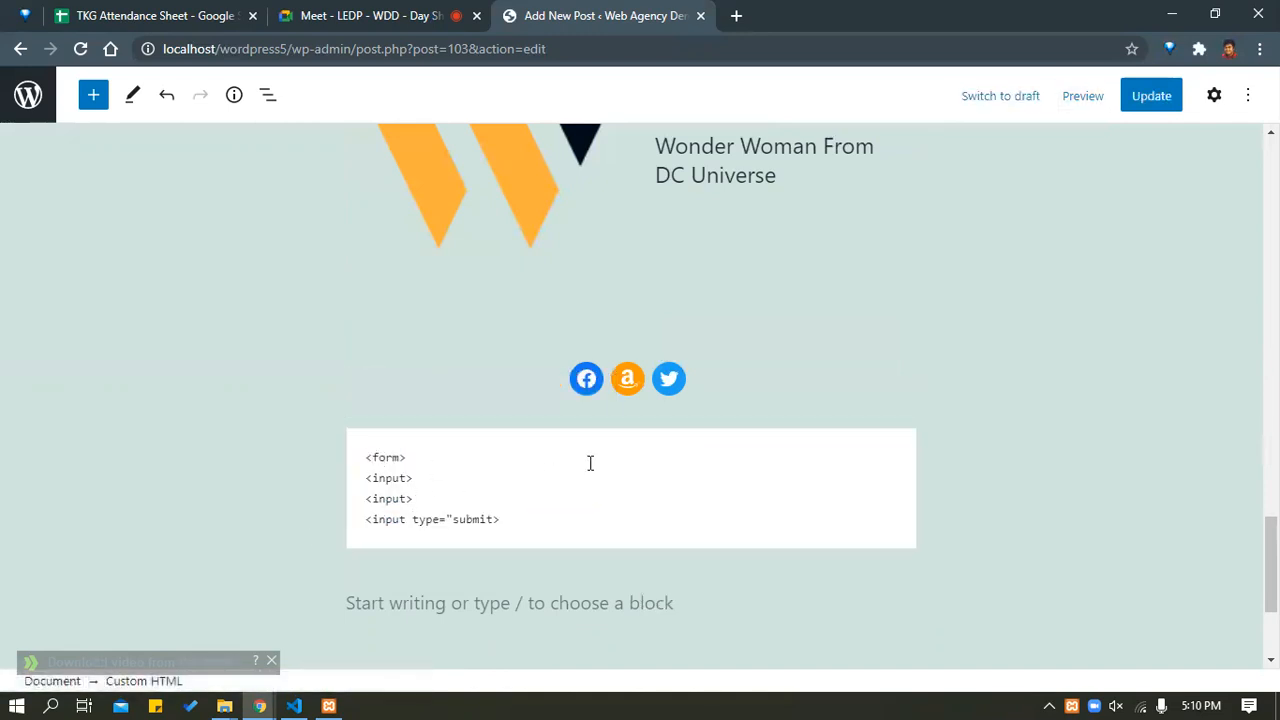
text(<)
key(Return)
key(Up)
text(html)
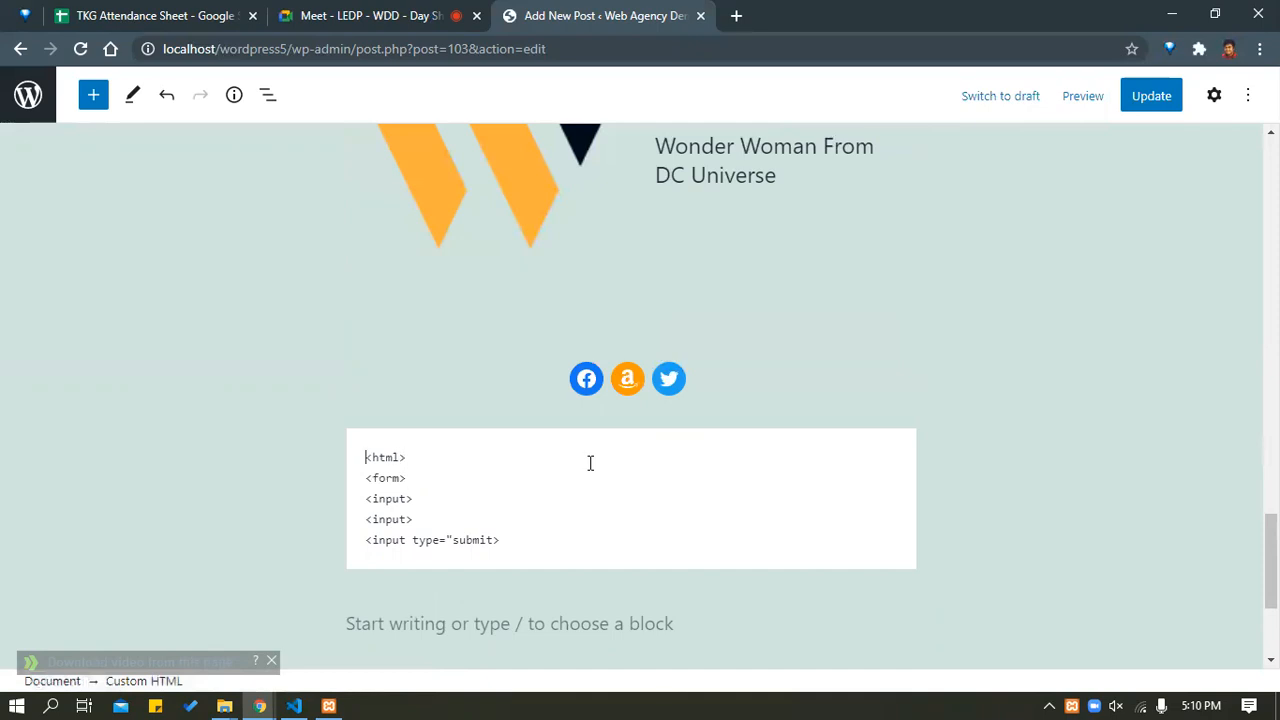
key(Delete)
key(Delete)
key(Delete)
key(Delete)
key(Delete)
key(BackSpace)
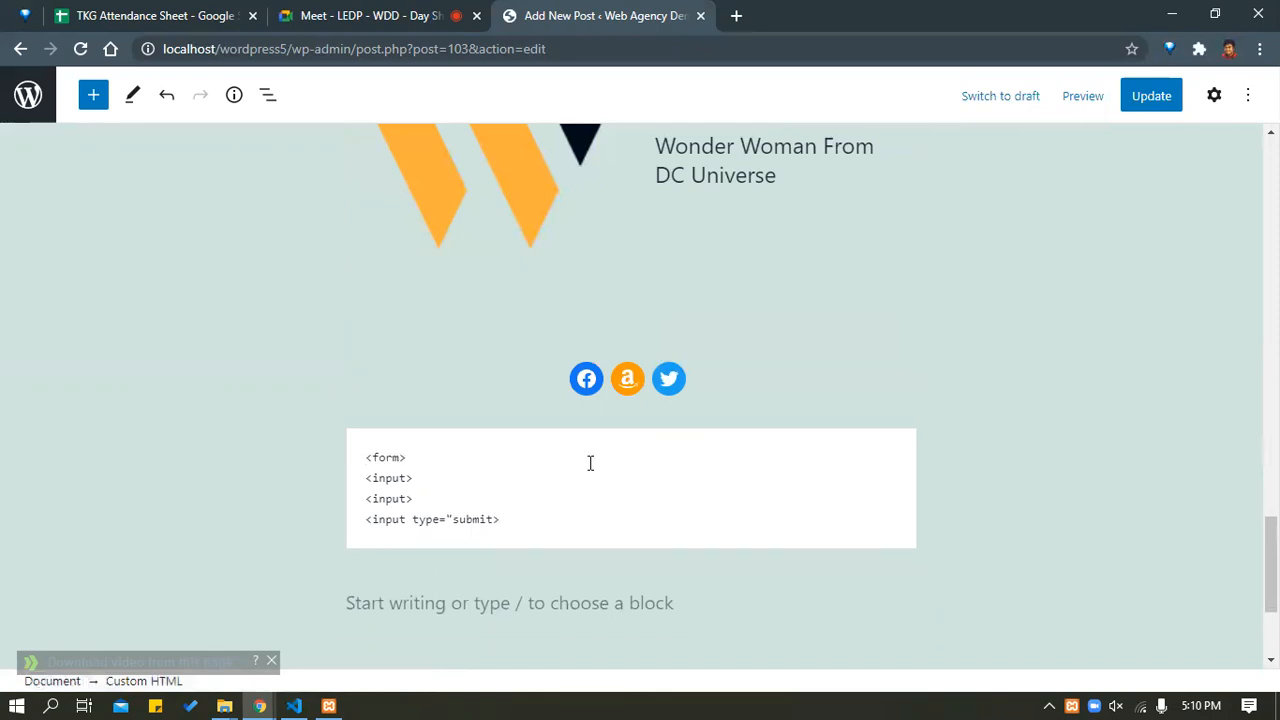
Close the form with a </form> tag on a new line at the end of the code.
key(Down)
key(Return)
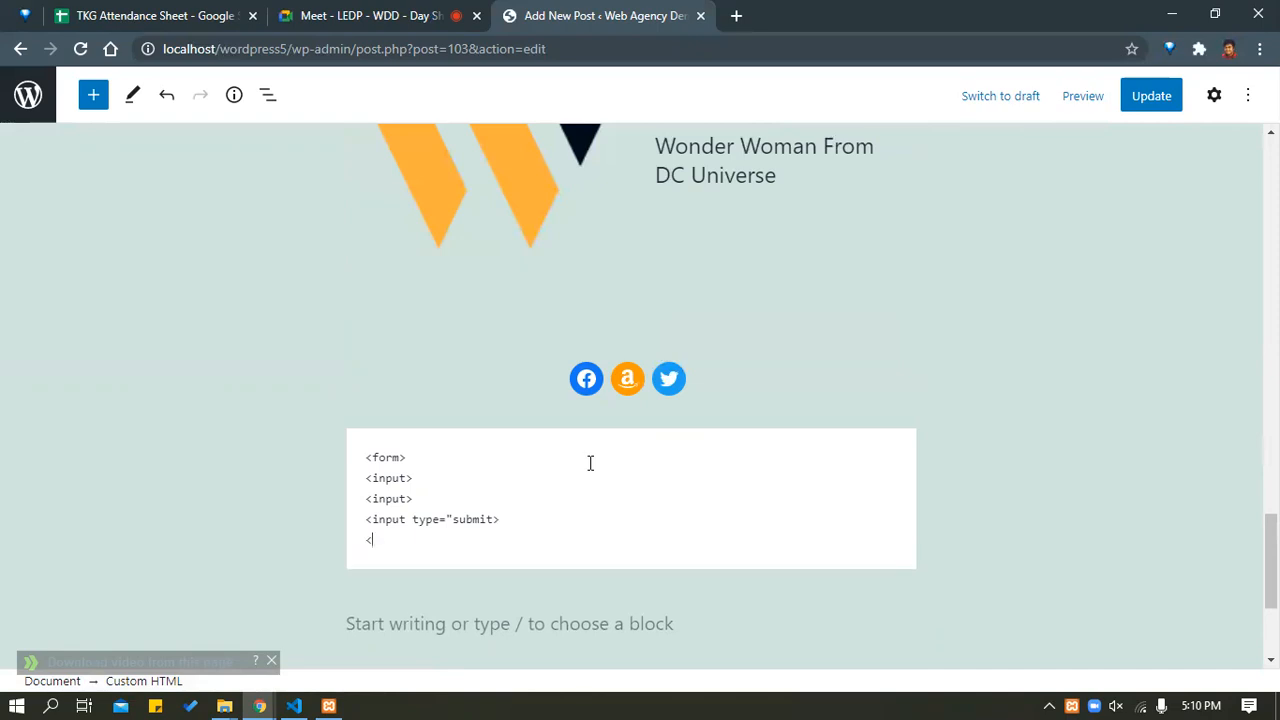
text(</form>)
Preview the Custom HTML block with the closed form and go back to its code.
click(540, 398)
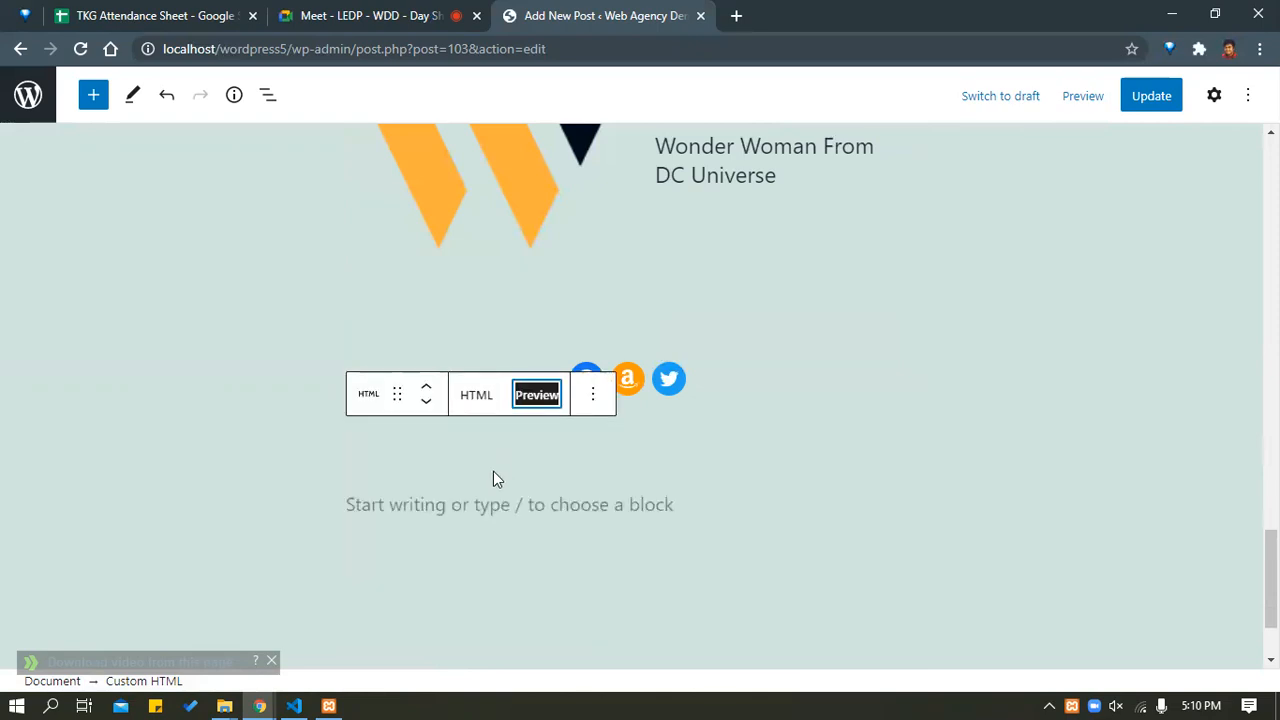
click(495, 468)
click(502, 443)
click(488, 397)
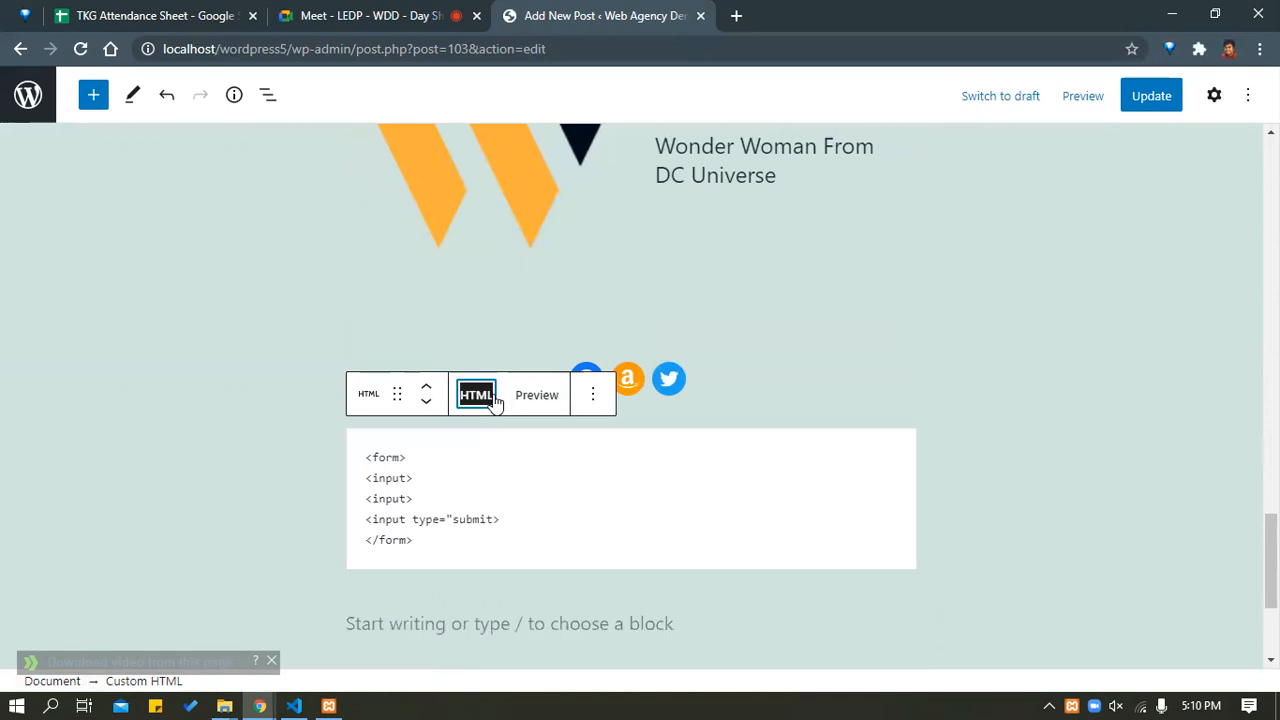
Delete all code from the Custom HTML block and show the block's settings.
mouse_move(367, 479)
mouse_down()
mouse_move(449, 514)
mouse_move(497, 497)
mouse_move(513, 514)
mouse_move(477, 537)
mouse_move(370, 463)
mouse_up()
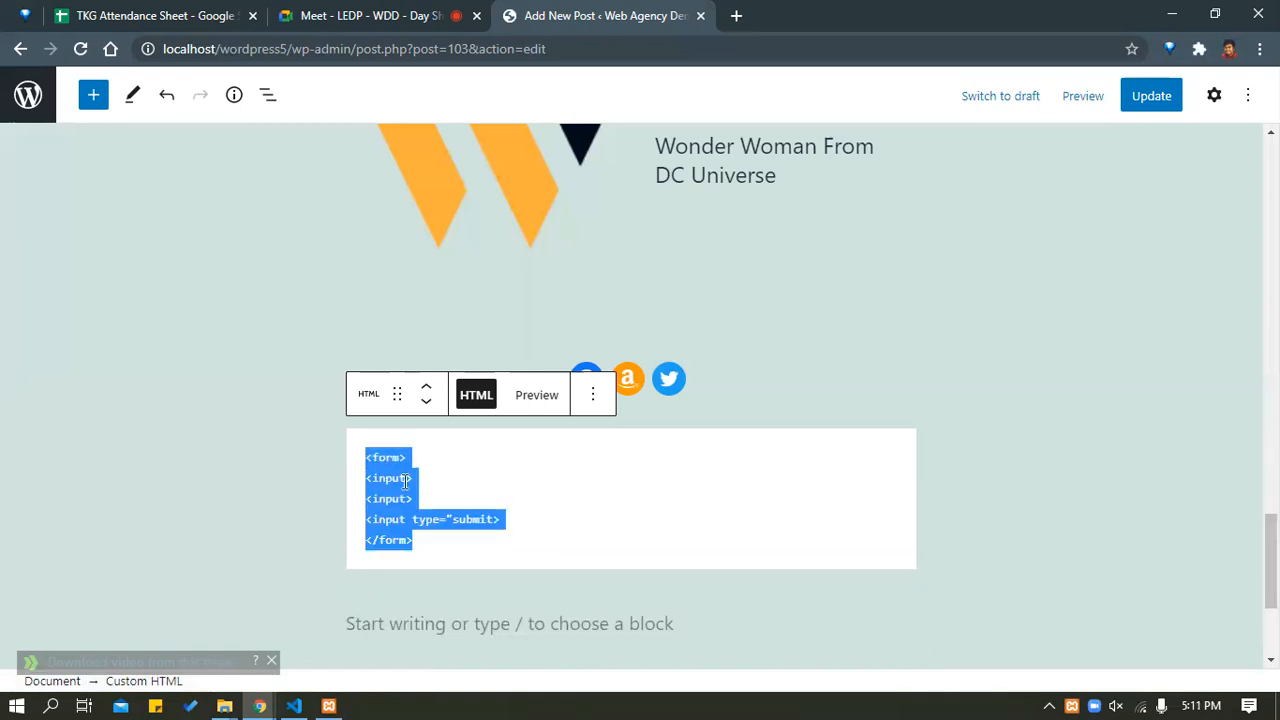
key(BackSpace)
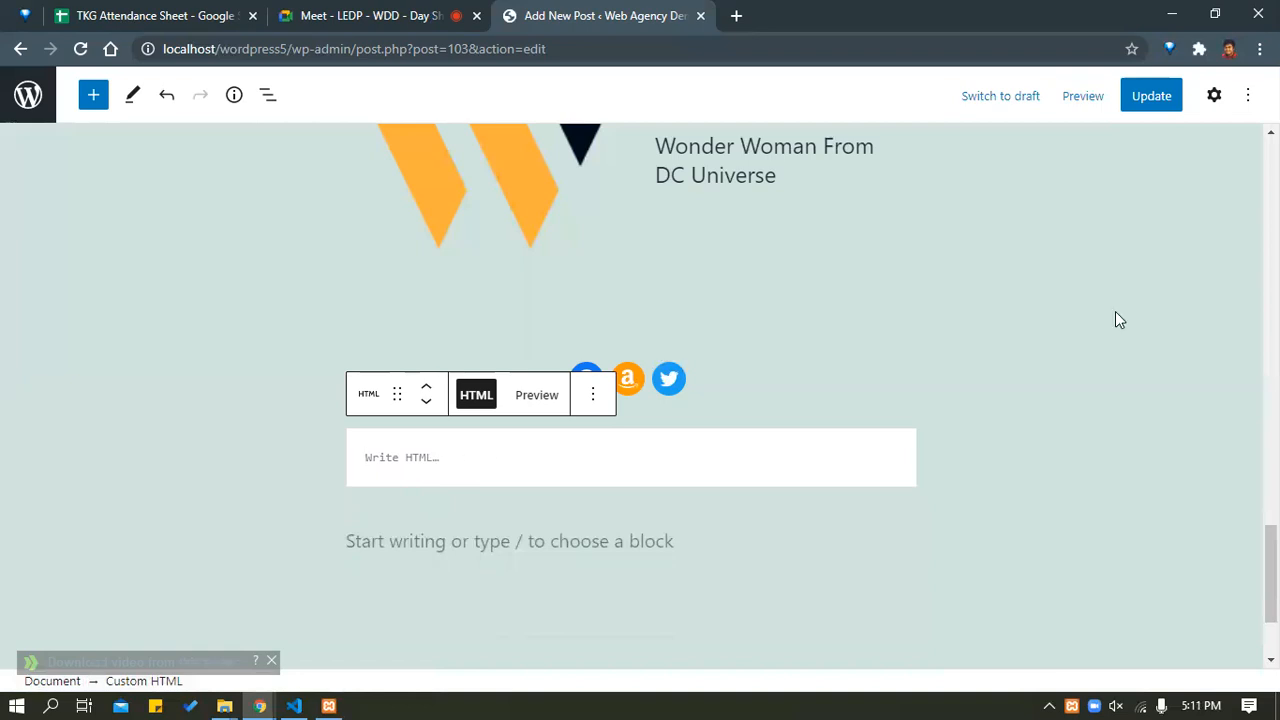
click(1213, 95)
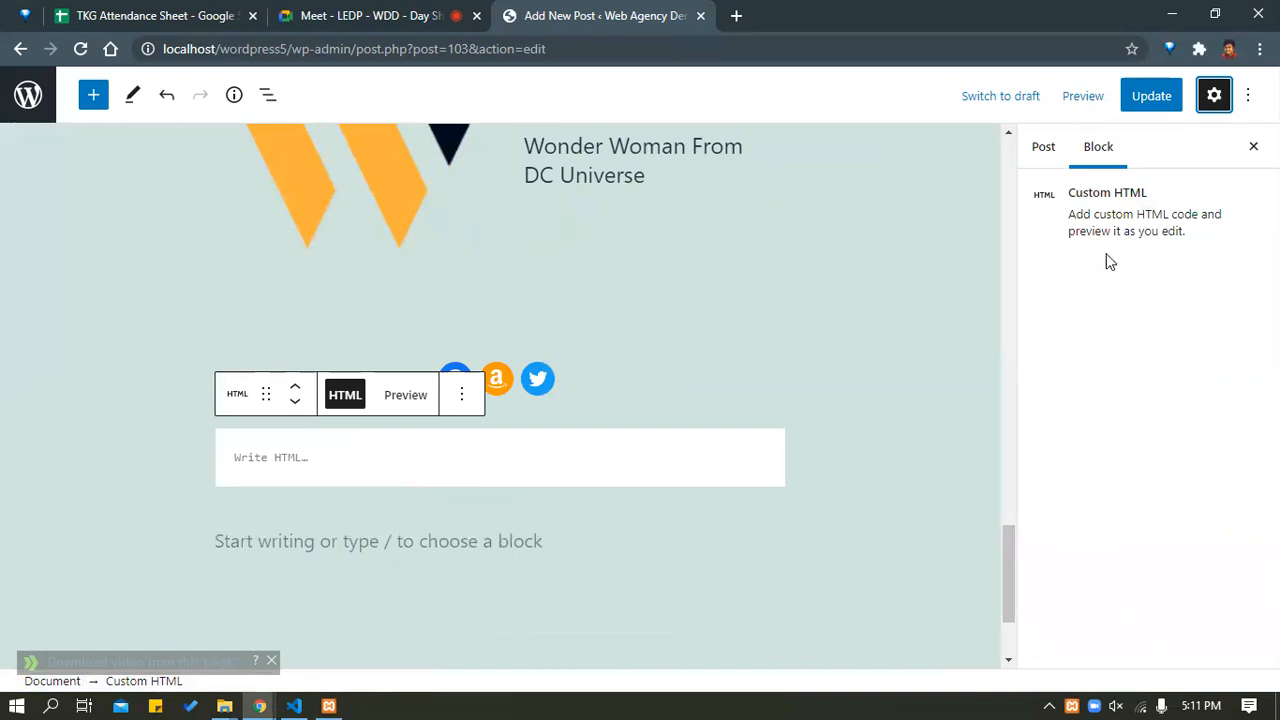
click(312, 457)
Switch to Visual Studio Code and create a new untitled file.
click(293, 704)
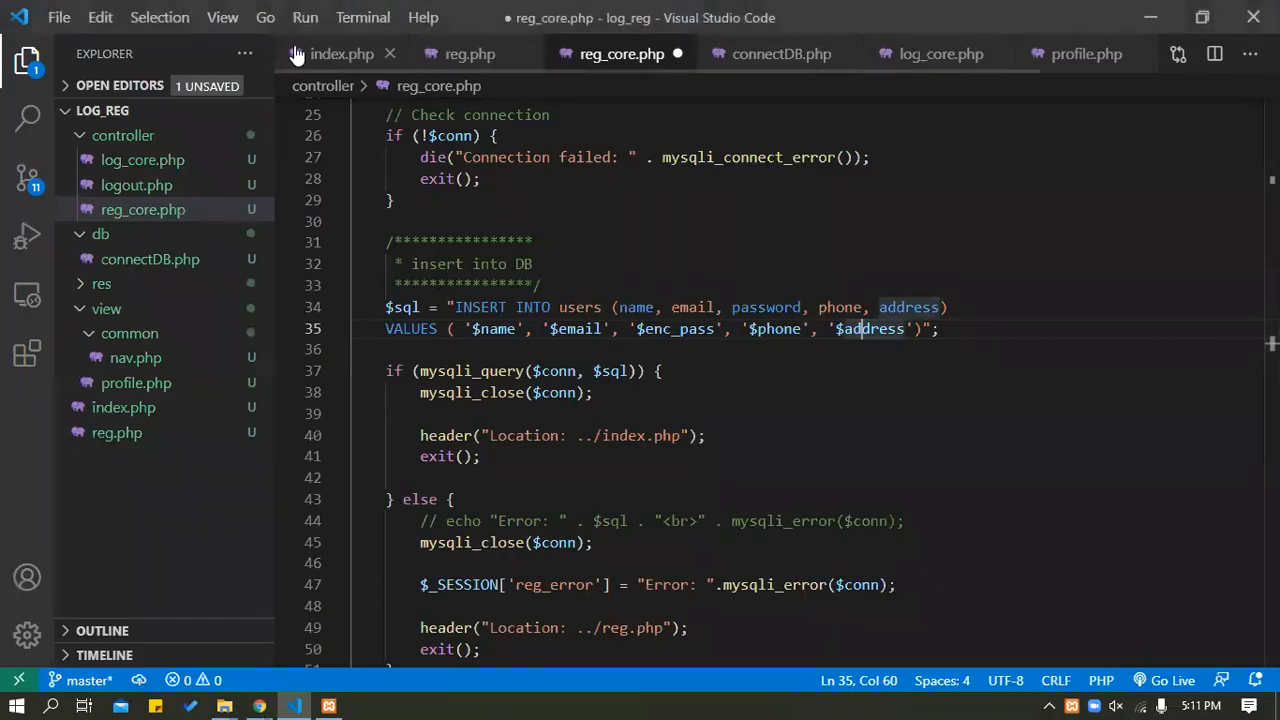
click(98, 18)
mouse_move(49, 23)
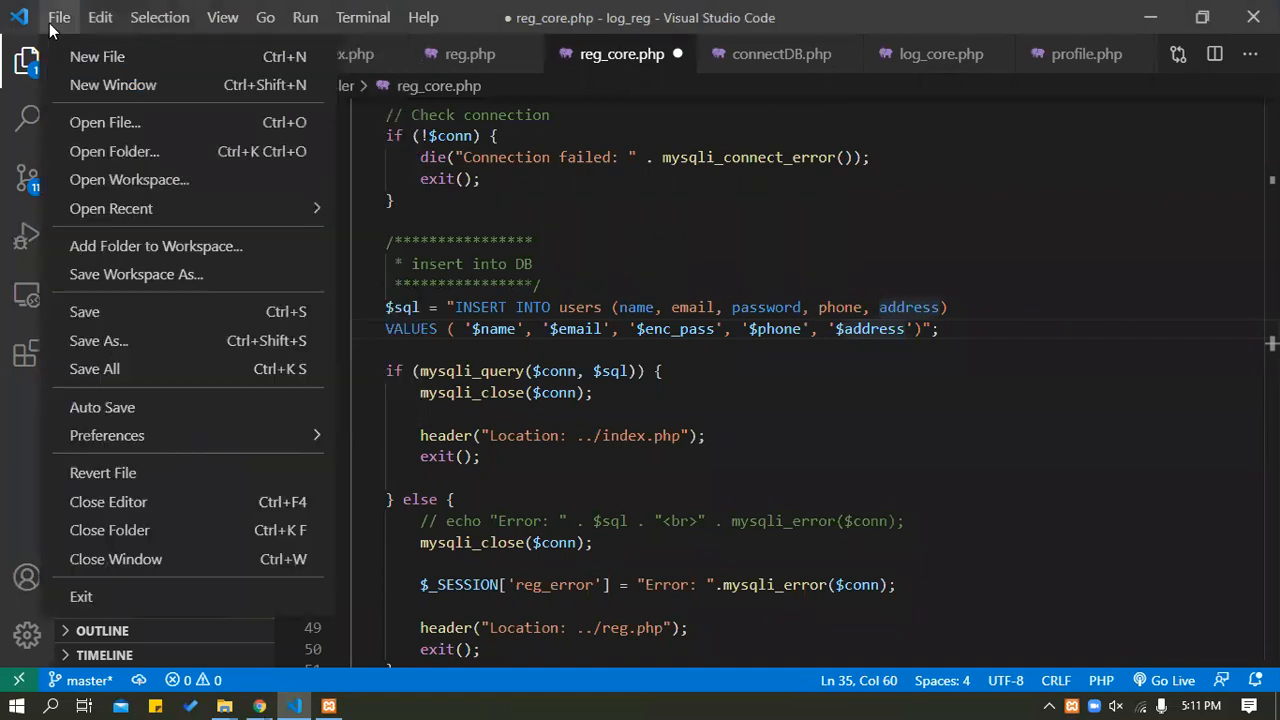
click(62, 56)
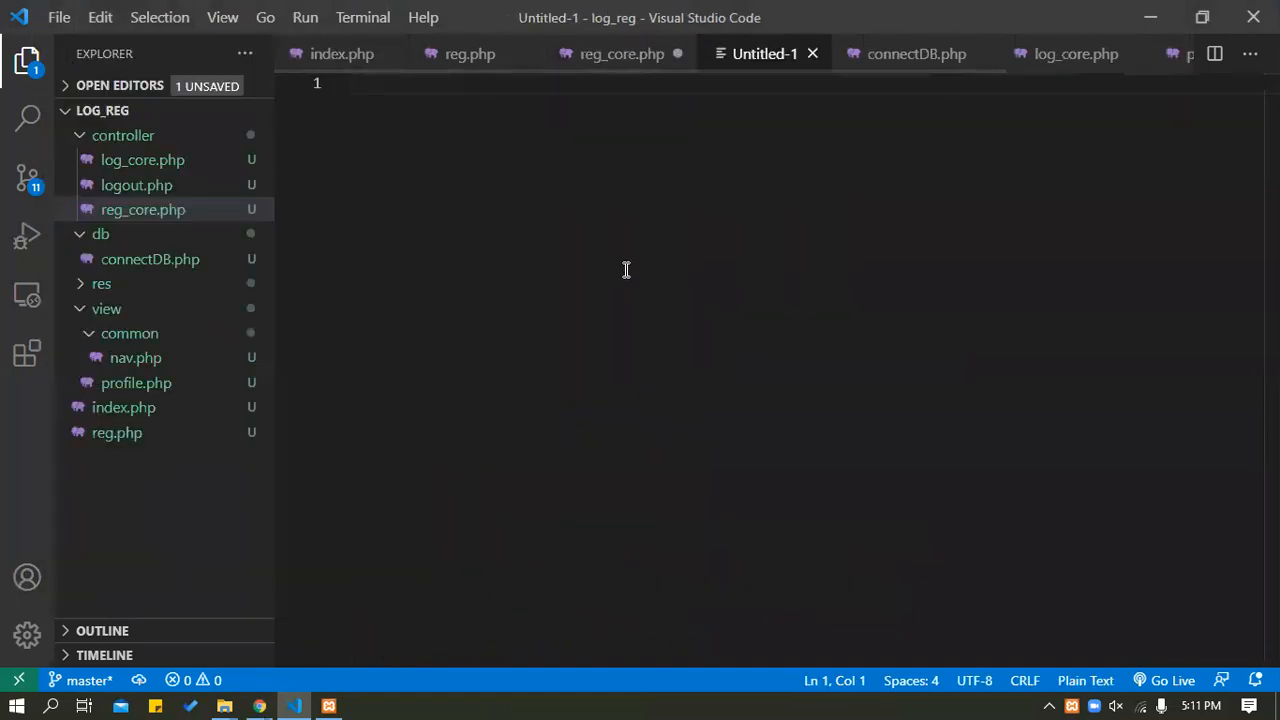
Set the new file's language mode to HTML and insert the HTML5 boilerplate with the ! abbreviation.
key(ctrl+k)
text(m)
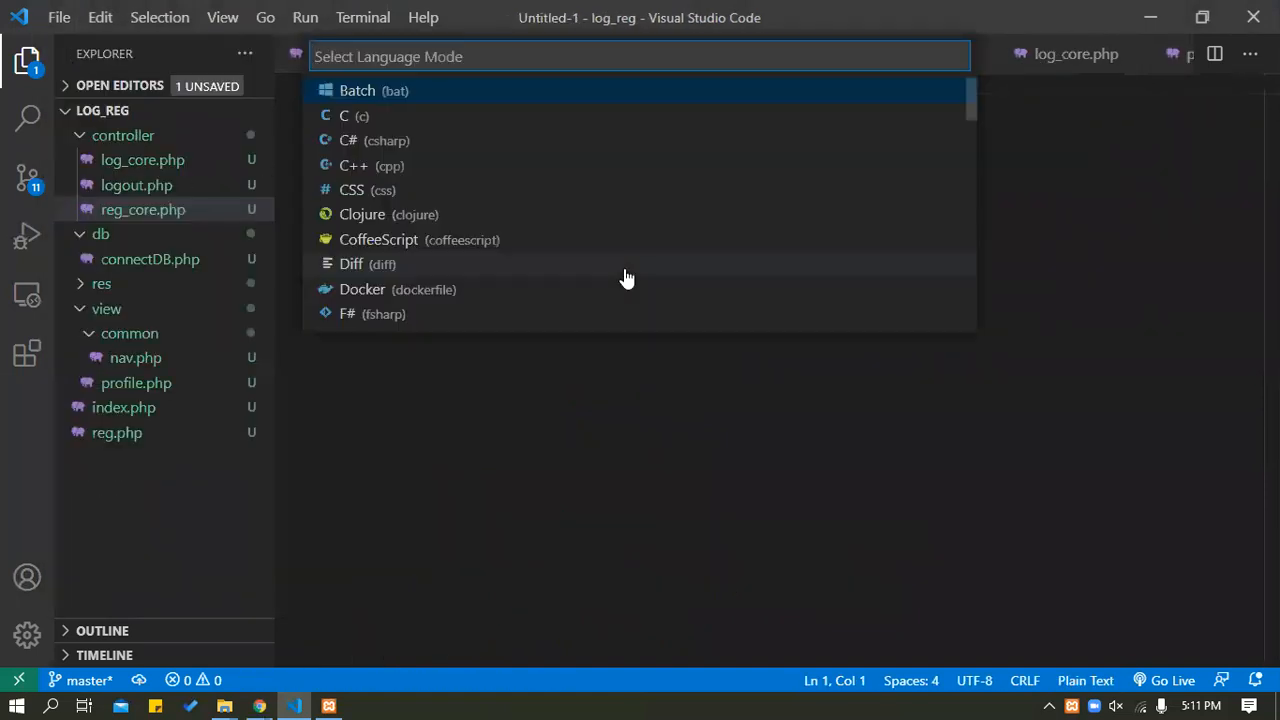
text(ht)
key(Return)
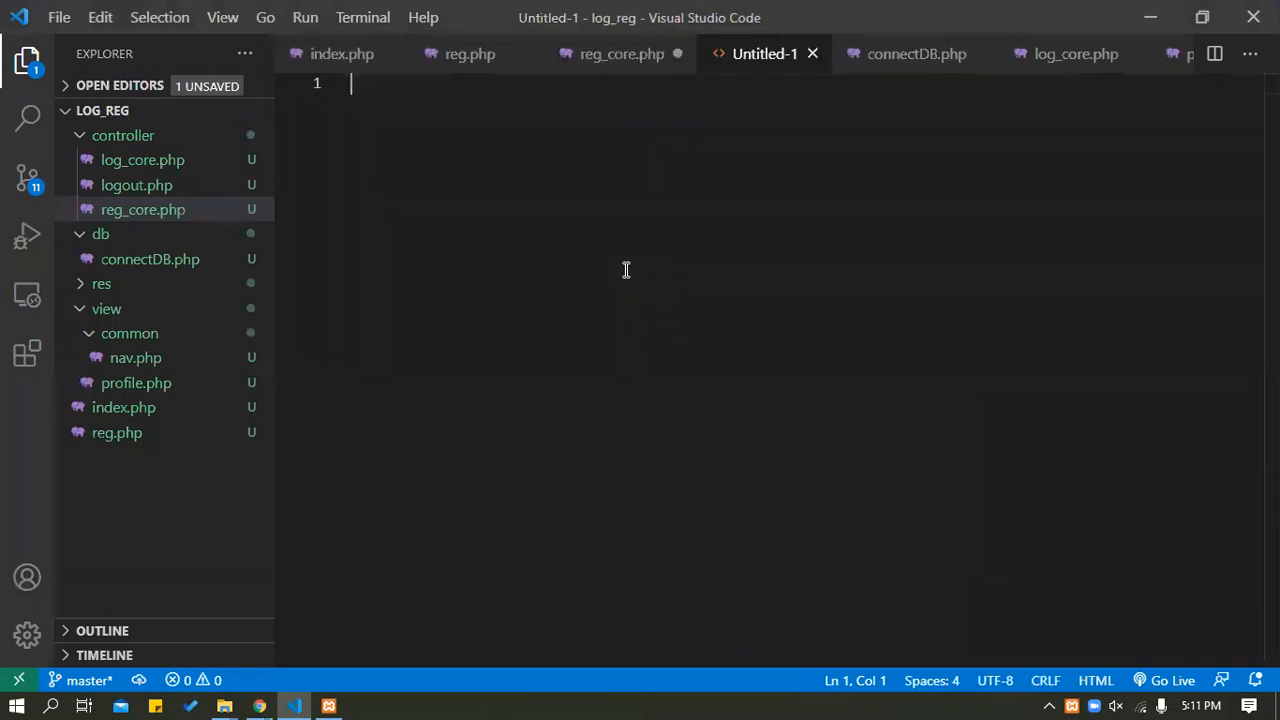
text(!)
key(Tab)
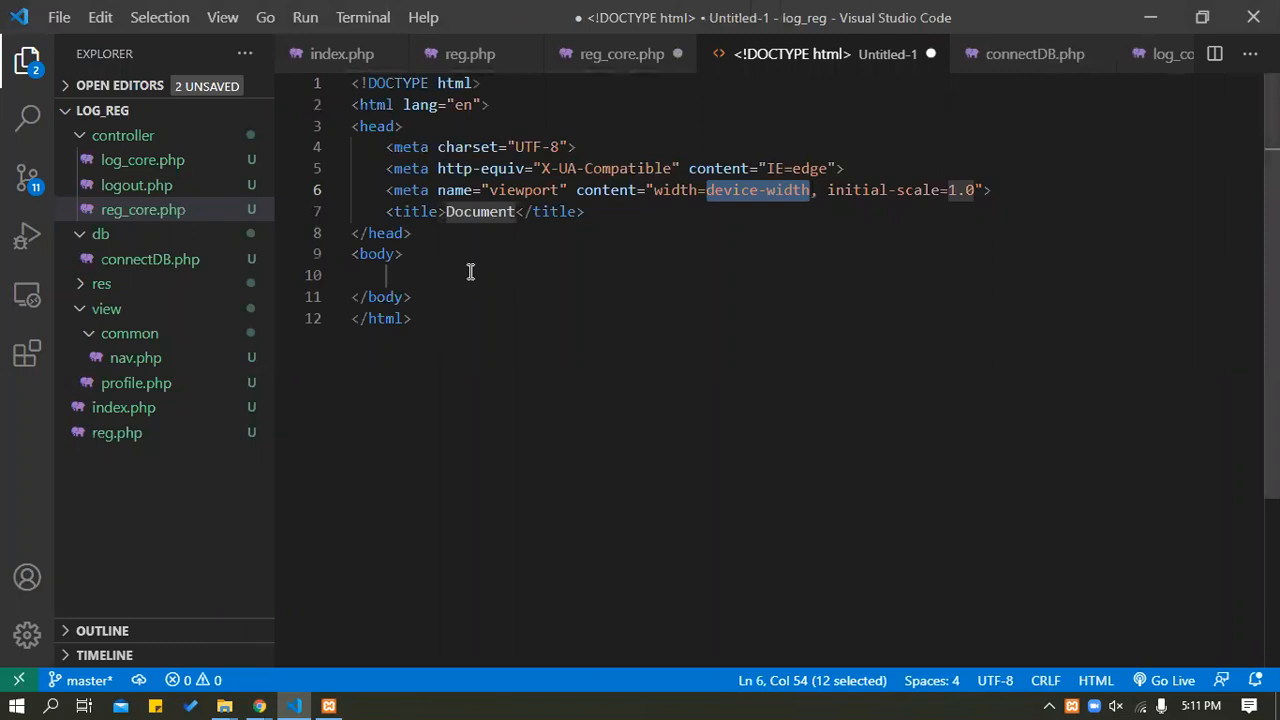
key(Return)
key(Return)
key(ctrl+z)
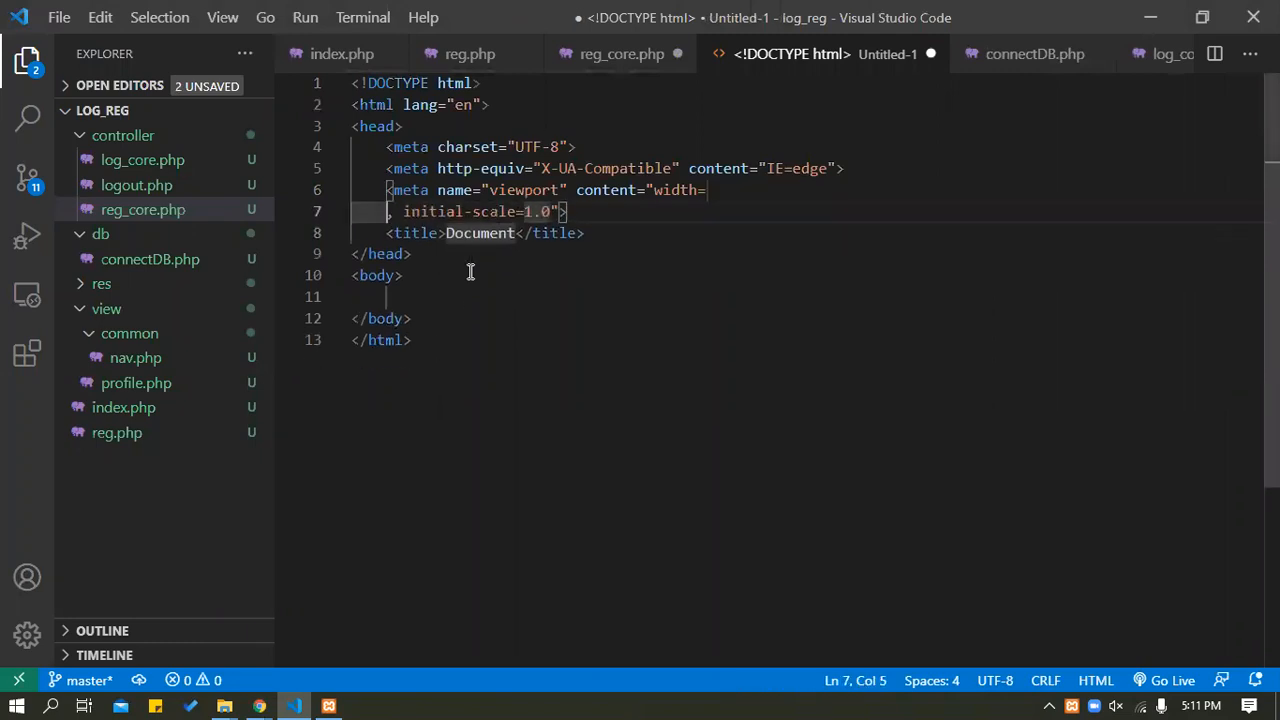
key(ctrl+z)
Add a form element with an empty action attribute inside the body, below a blank line.
key(Down)
key(Down)
key(Down)
key(Return)
key(Return)
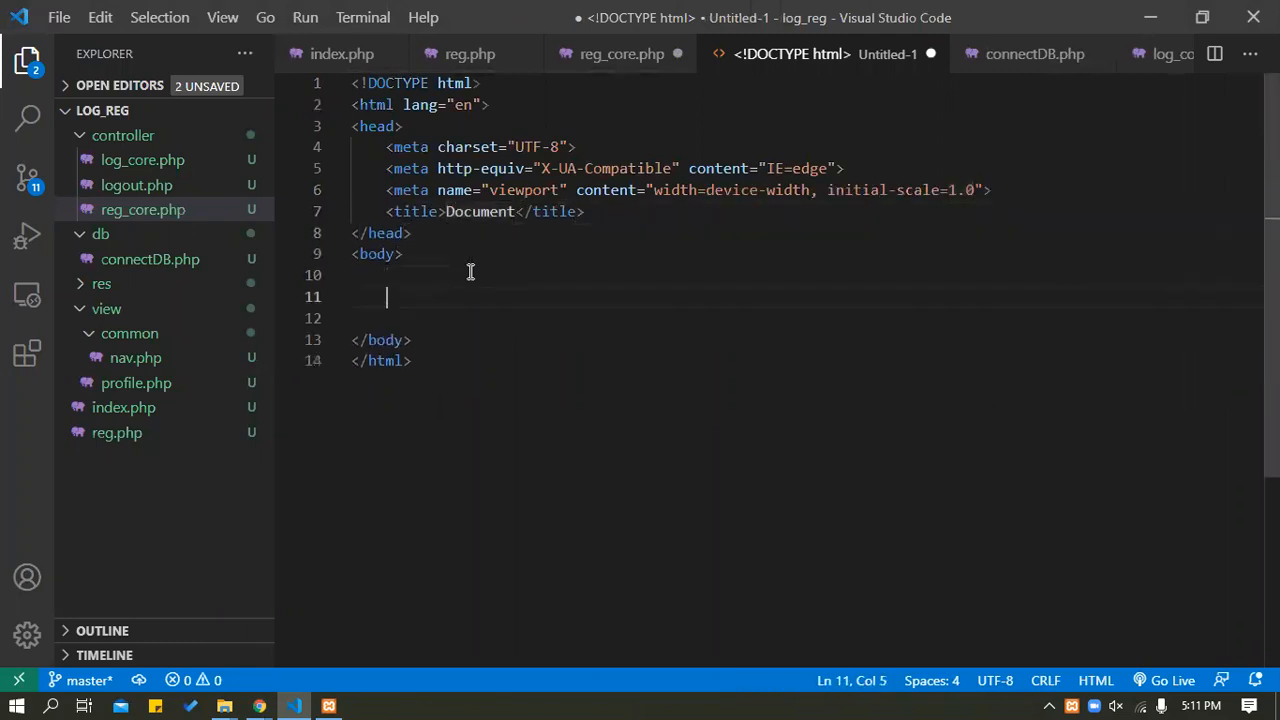
text(ht)
key(BackSpace)
key(BackSpace)
text(for)
key(Tab)
key(Tab)
key(Return)
Insert an email input with empty name and id attributes inside the form.
text(i)
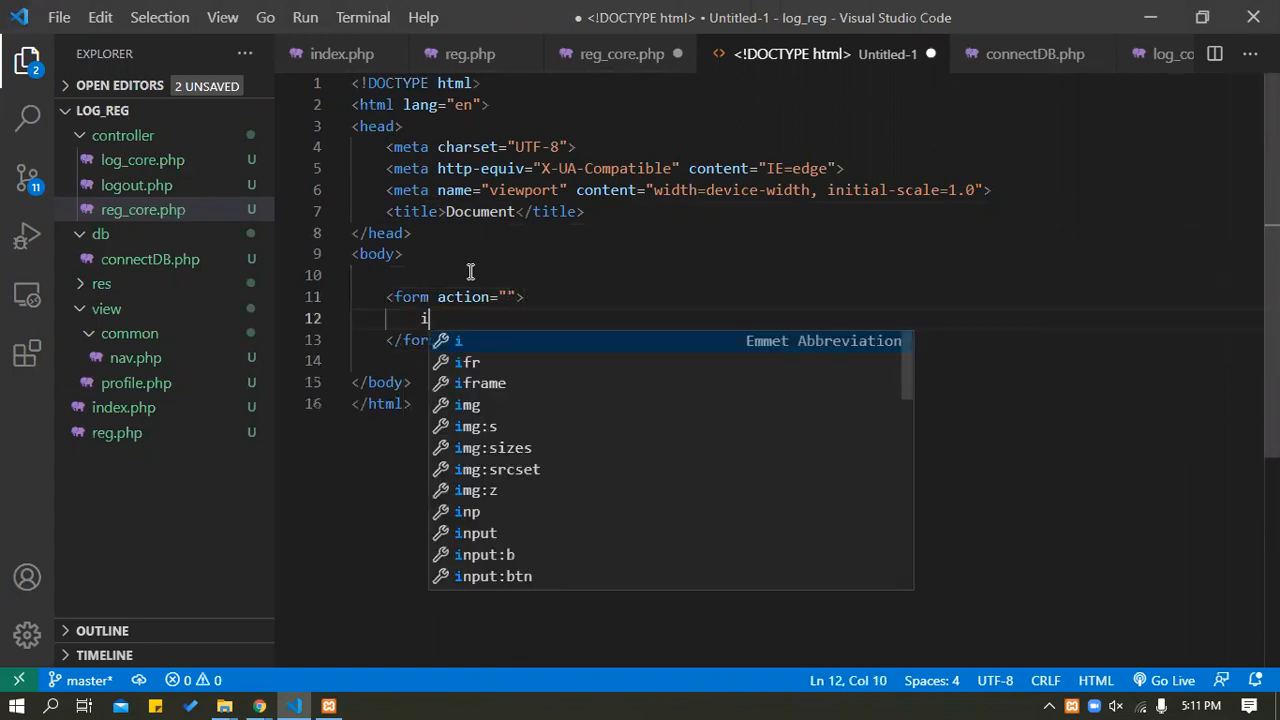
text(nput)
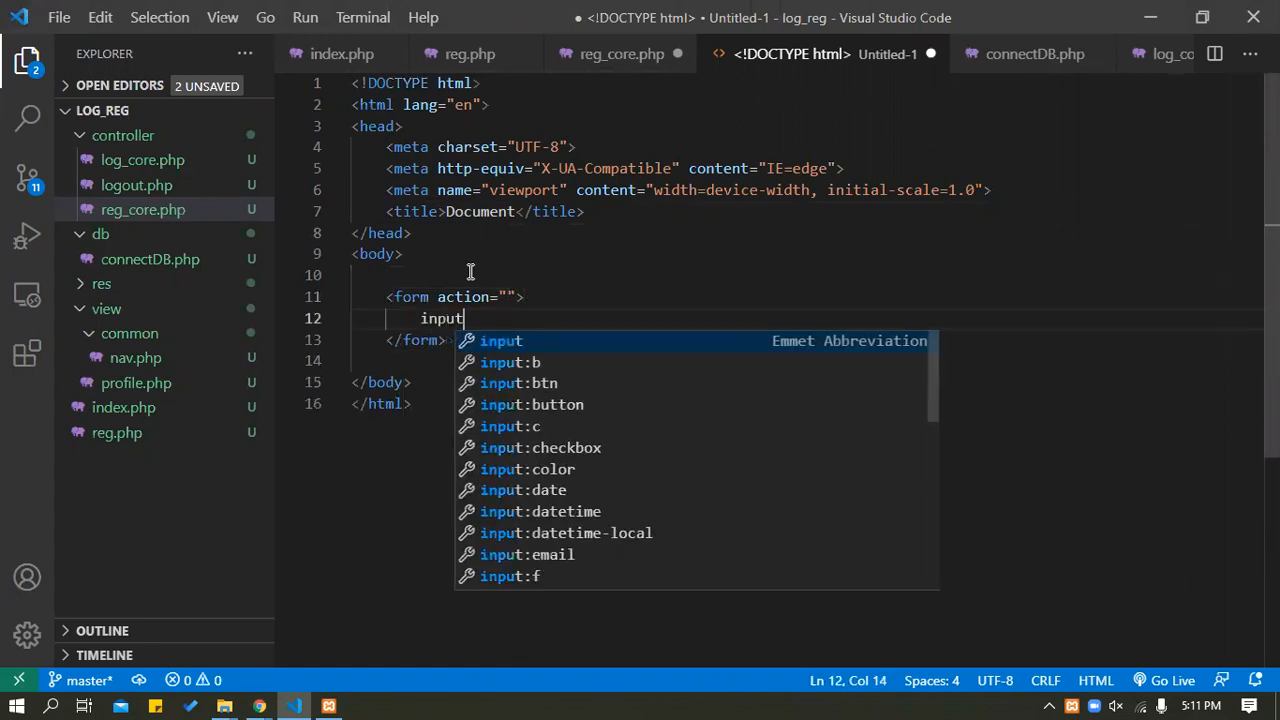
key(Down)
key(Down)
key(Down)
key(Down)
key(Down)
key(Down)
key(Down)
key(Down)
key(Down)
key(Down)
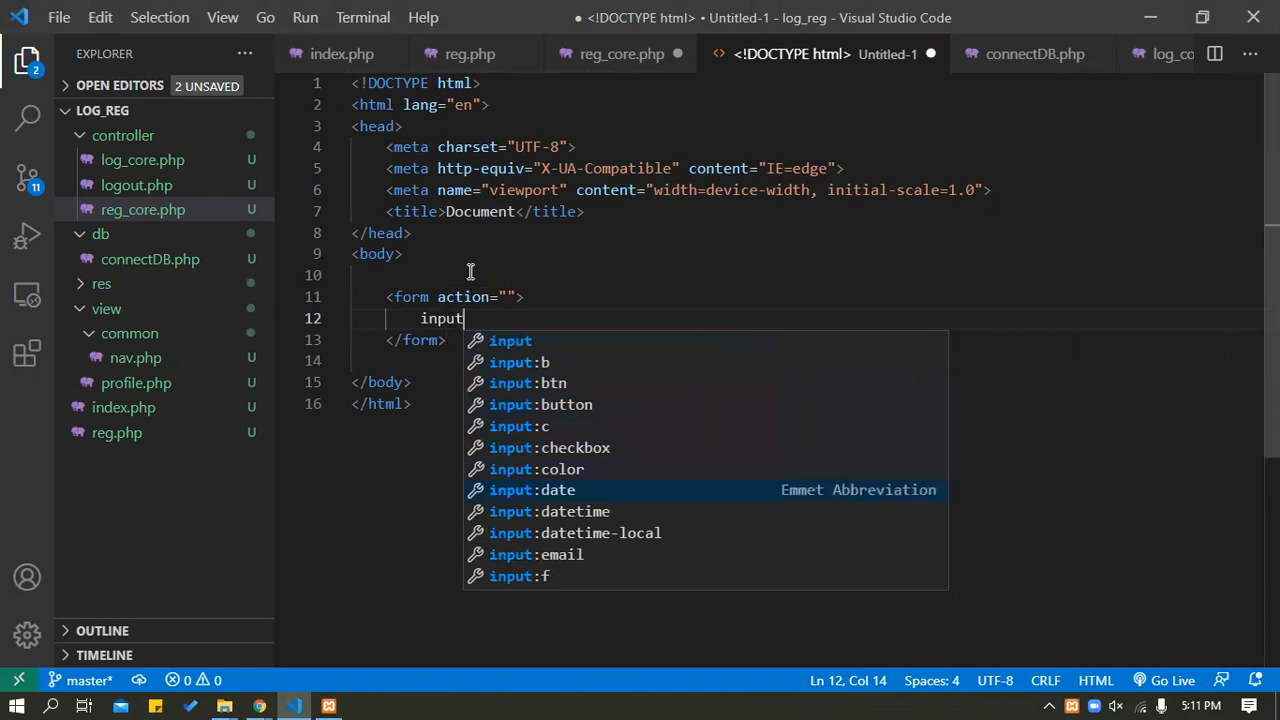
key(Tab)
key(Tab)
key(Tab)
Add a text input with empty name and id attributes on a new line below the email input.
key(Return)
text(input)
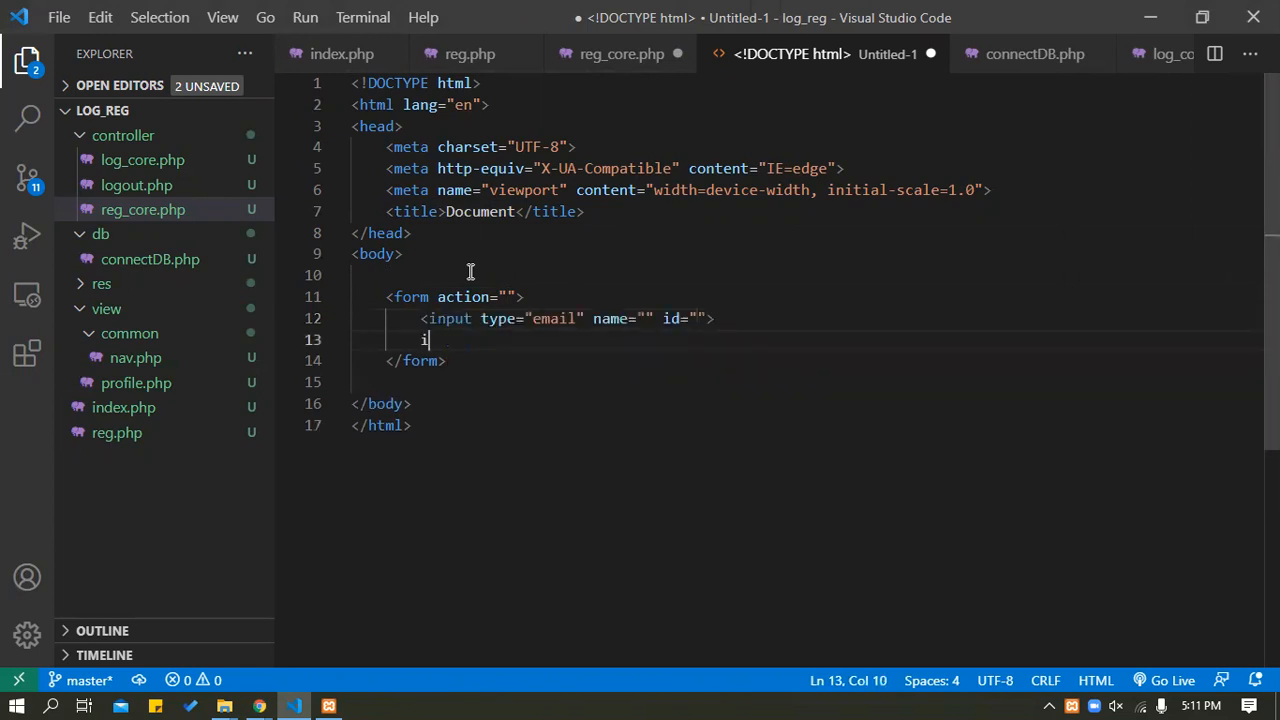
text(:)
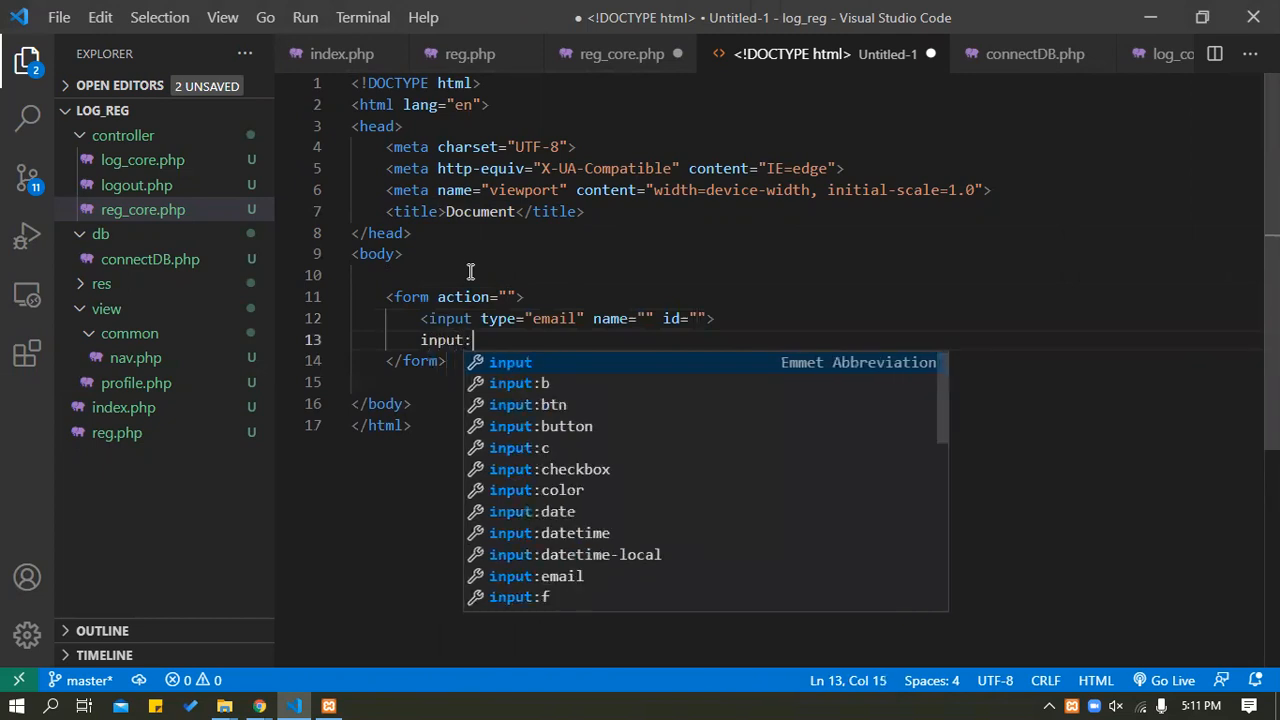
text(tes)
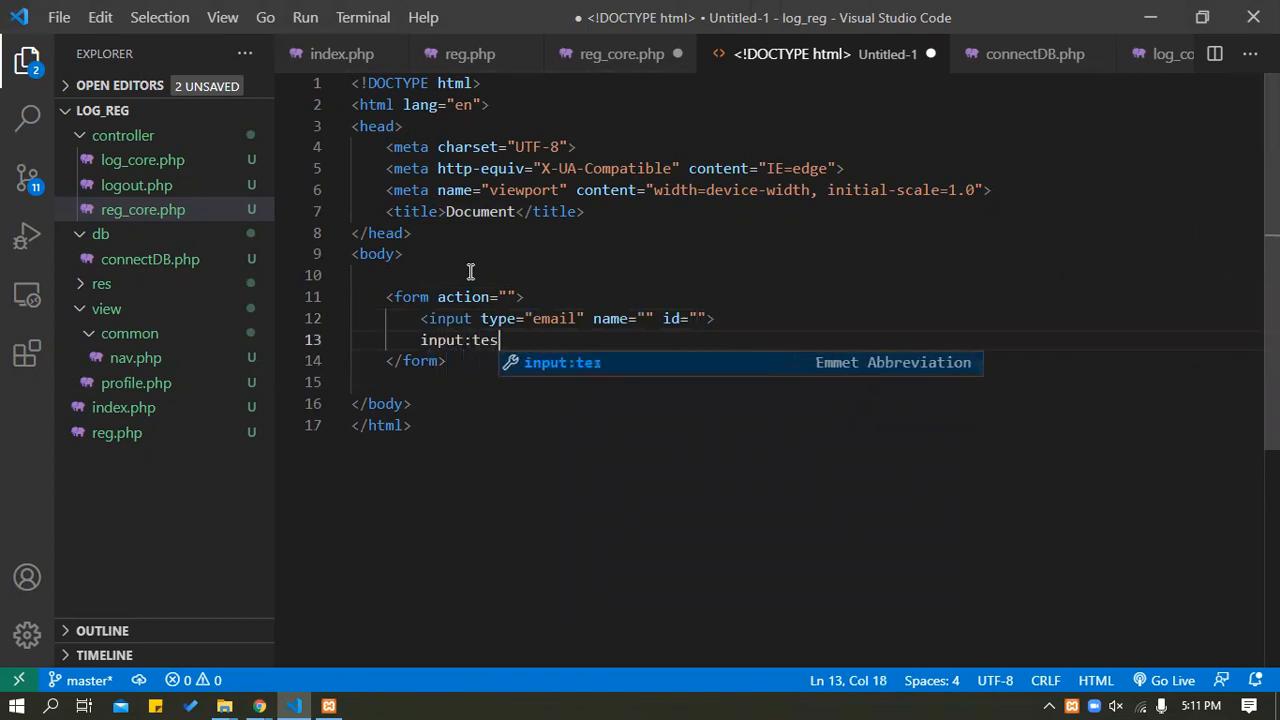
key(Tab)
key(ctrl+z)
key(BackSpace)
key(BackSpace)
key(BackSpace)
key(BackSpace)
key(ctrl+space)
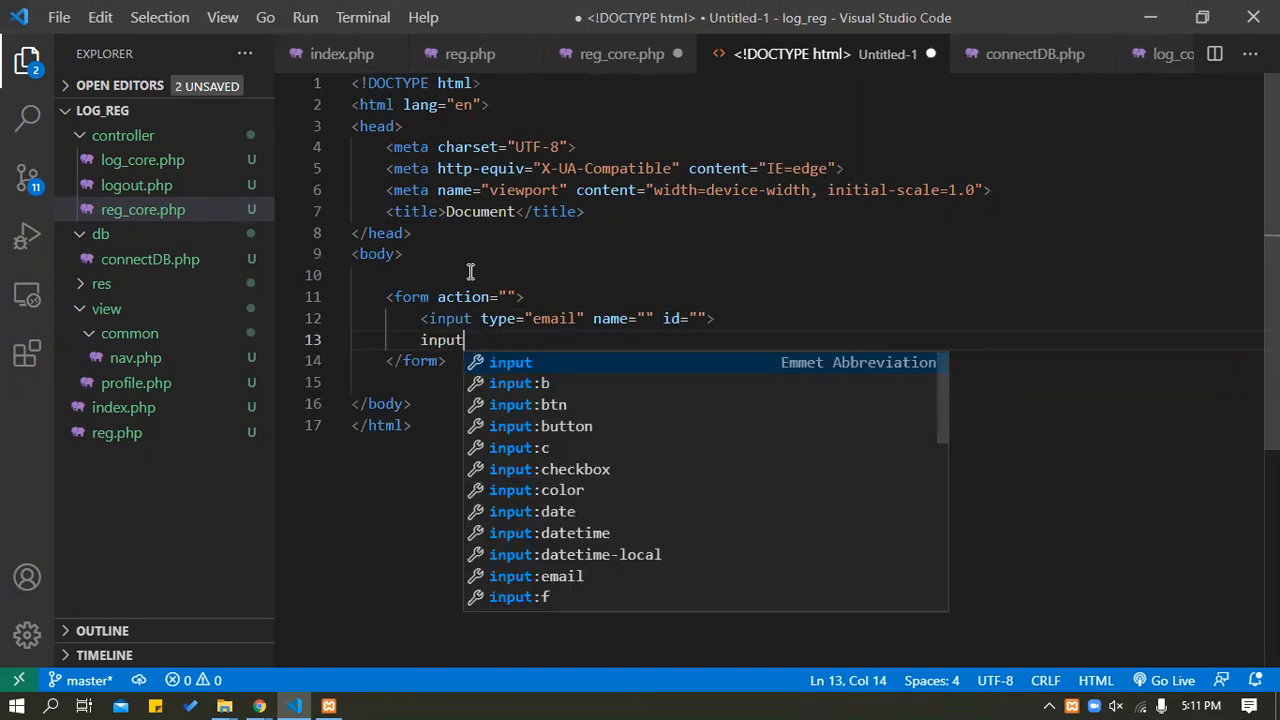
text(:te)
text(x)
key(Tab)
key(Tab)
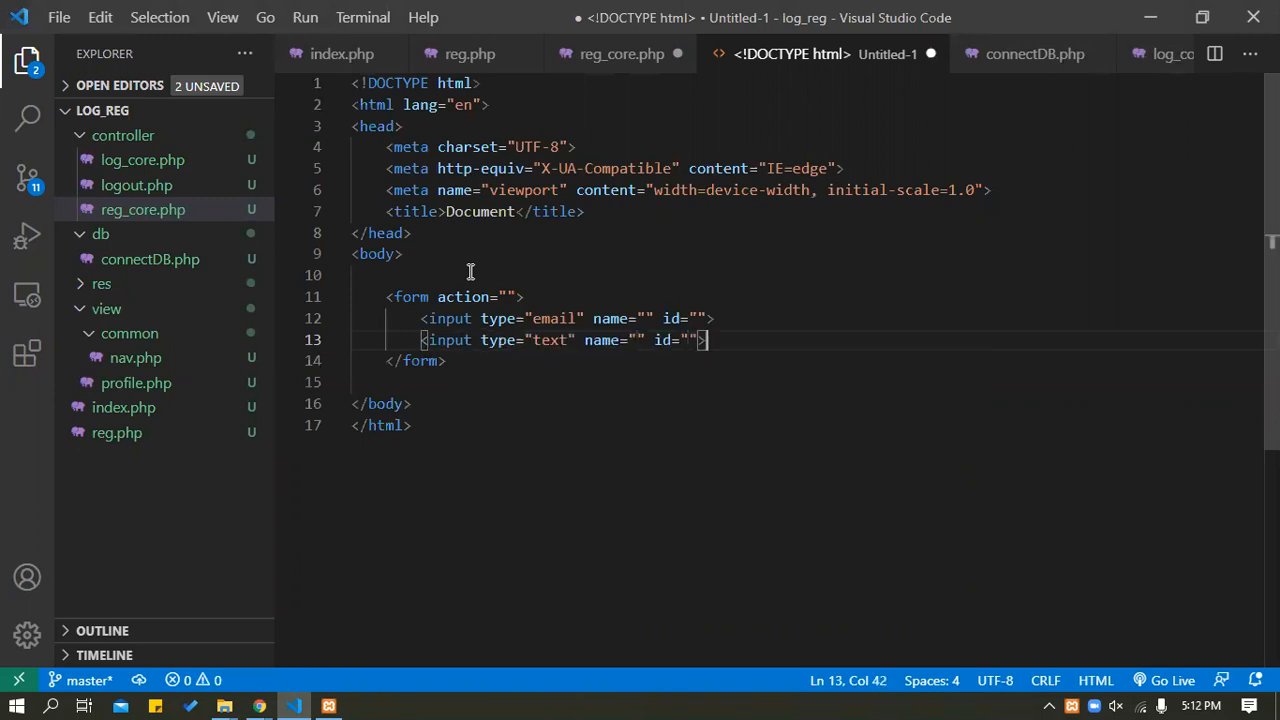
Add a submit input with an empty value below the text input, leaving the file unsaved.
key(Return)
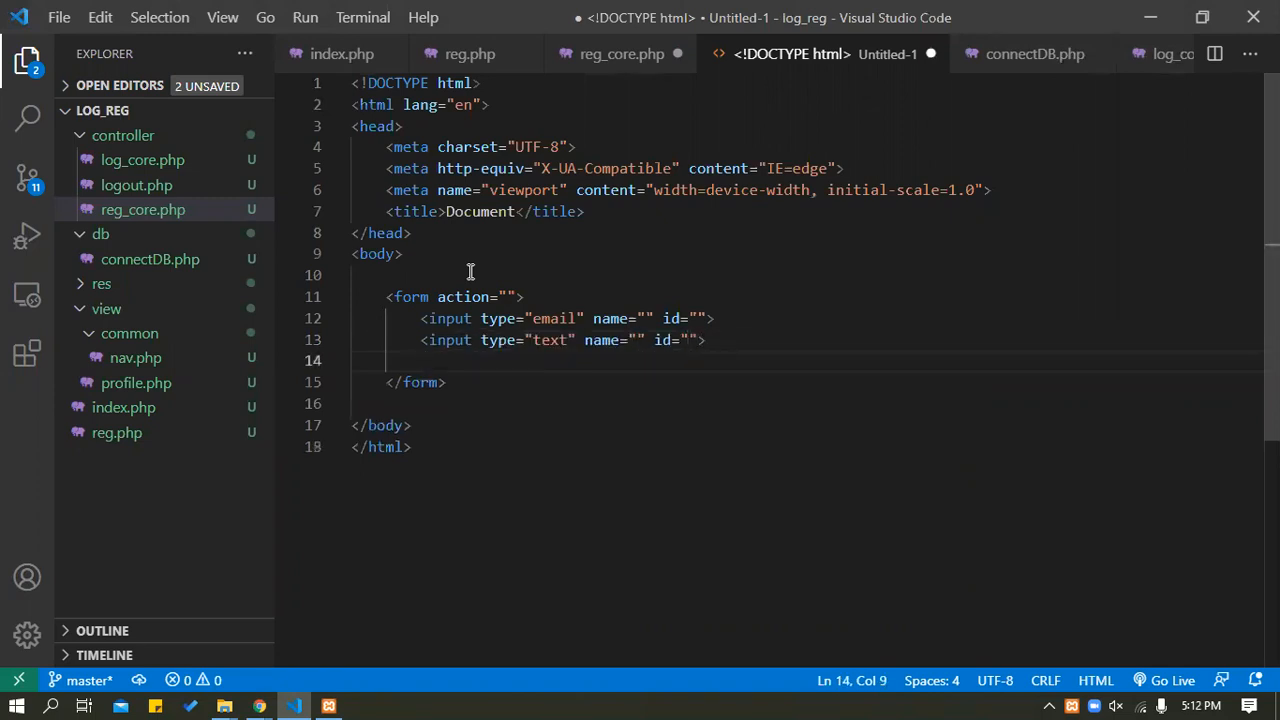
text(input:)
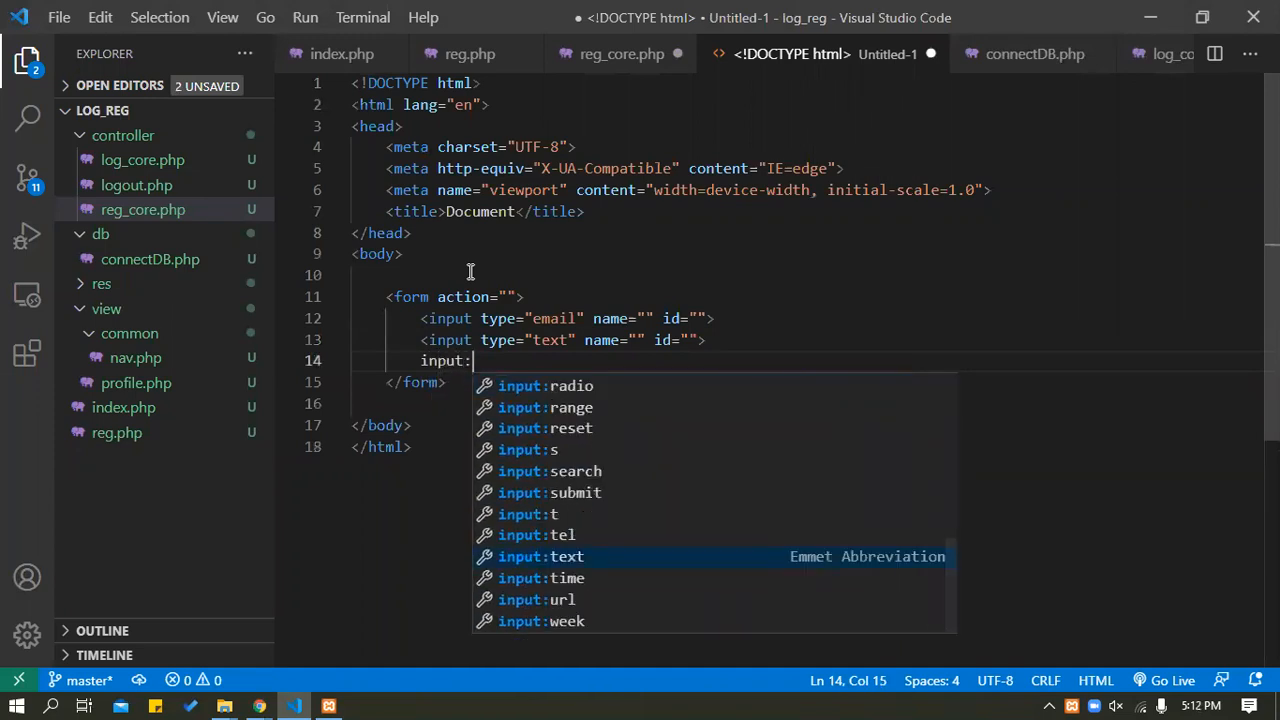
text(sub)
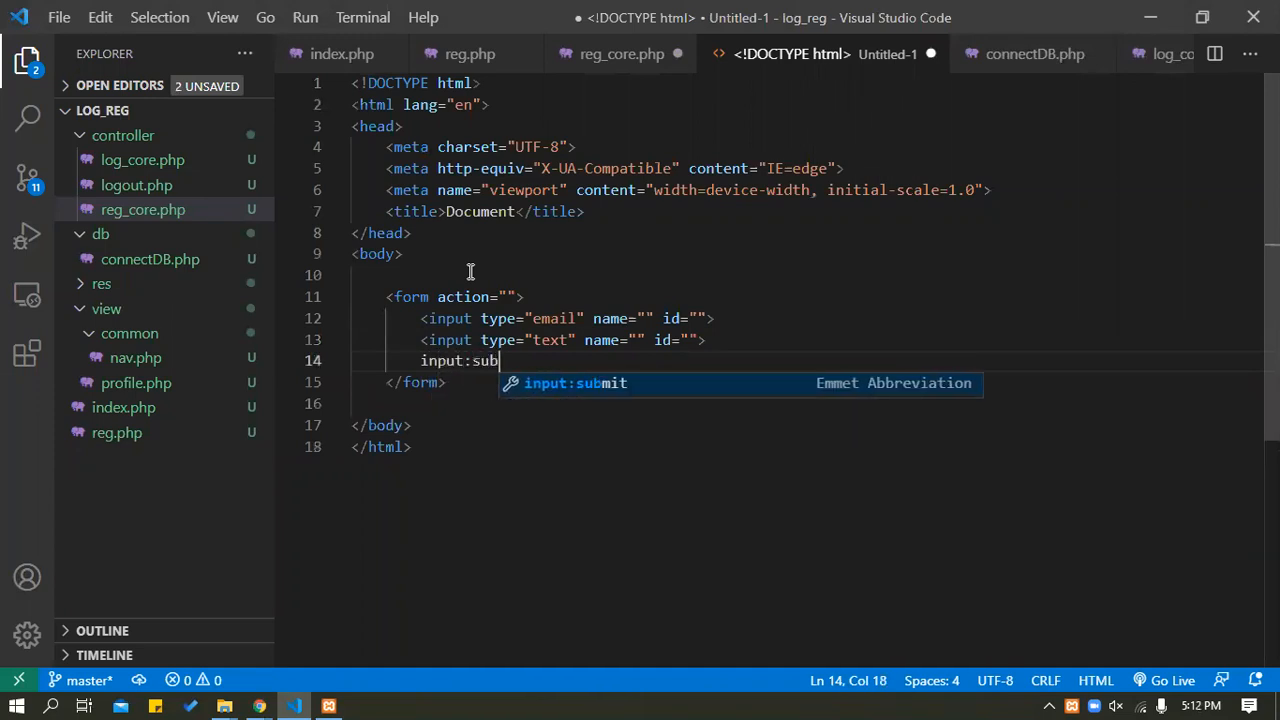
key(Tab)
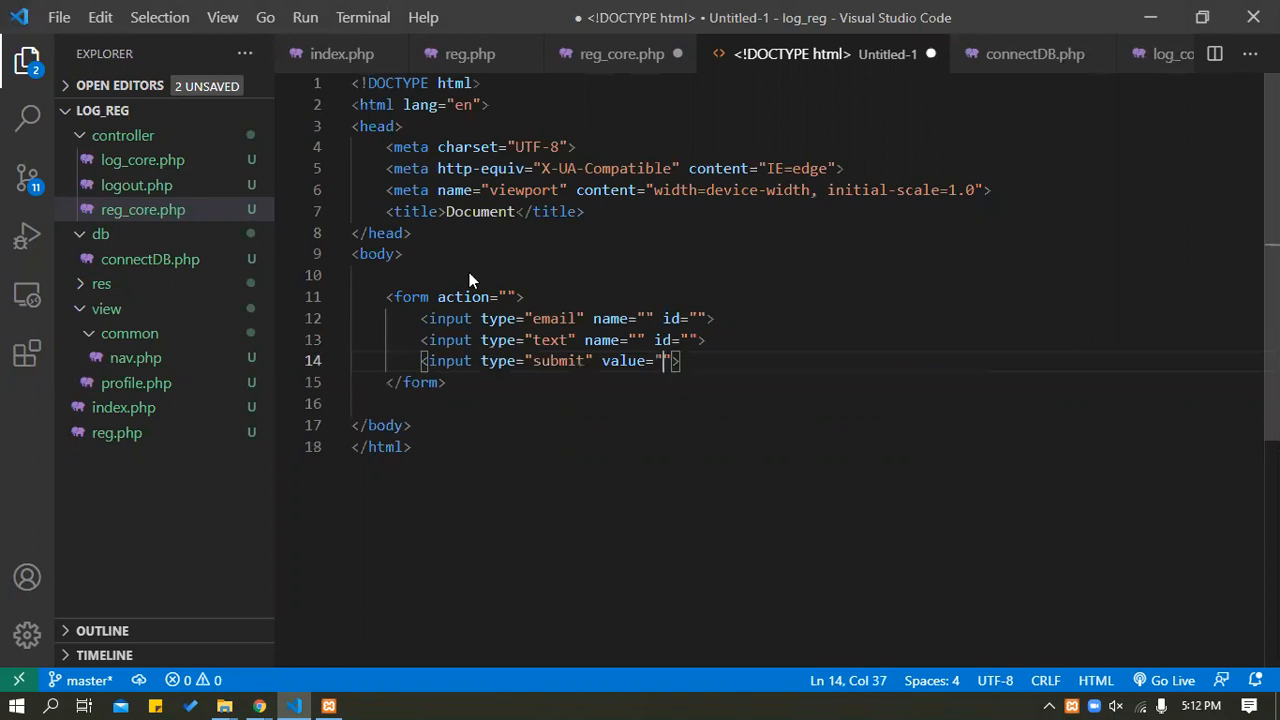
key(ctrl+s)
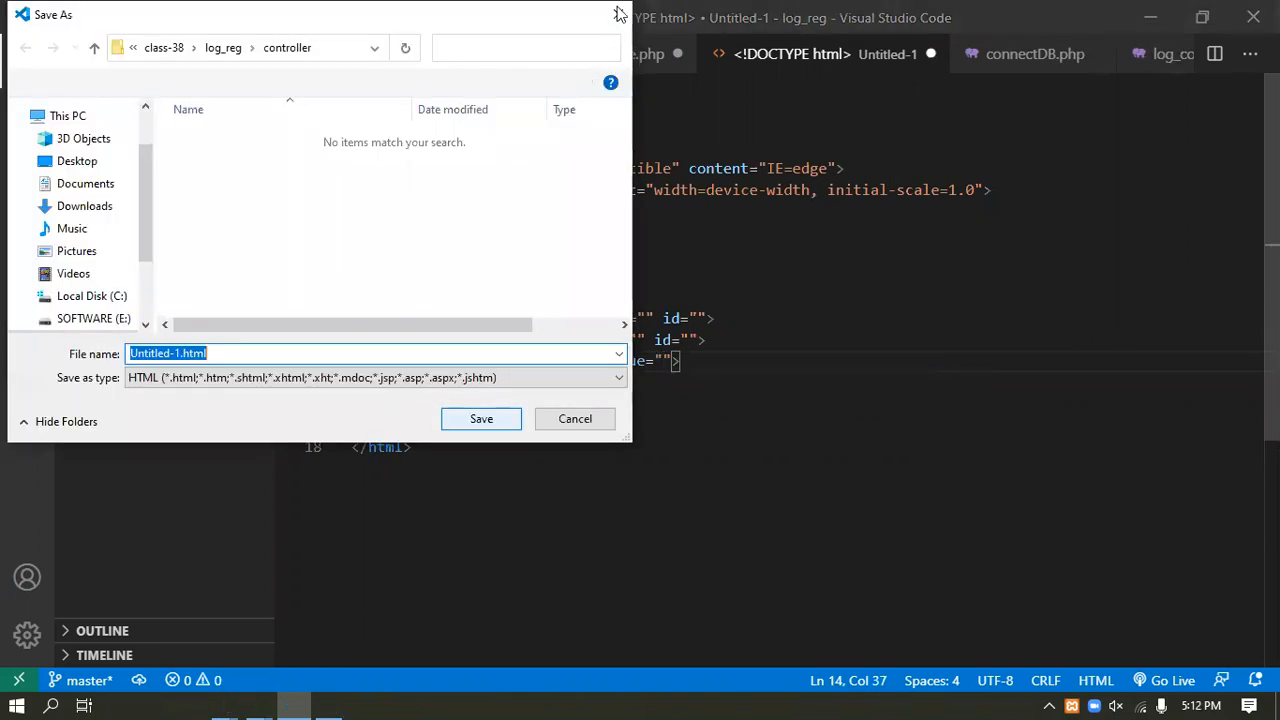
key(Escape)
Copy the whole form element, switch to the WordPress post in Chrome and paste it into the empty Custom HTML block.
key(Down)
shift+click(388, 296)
key(ctrl+c)
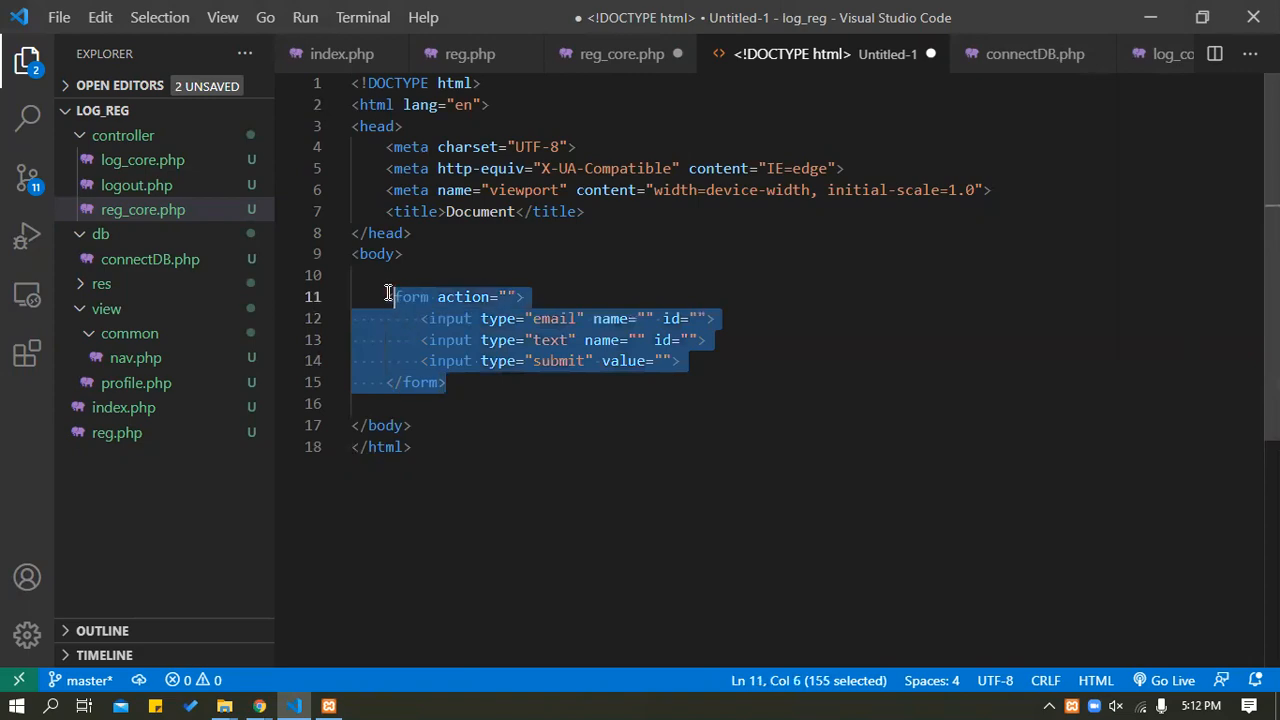
key(alt+Tab)
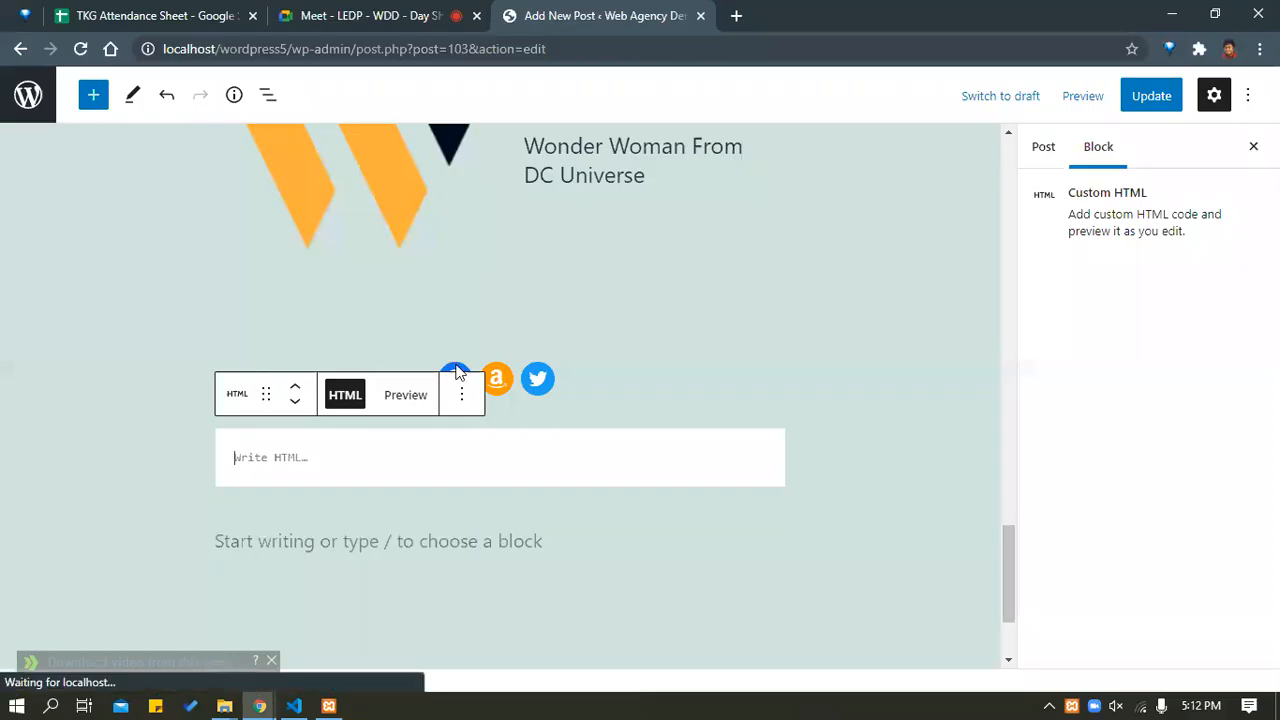
key(ctrl+v)
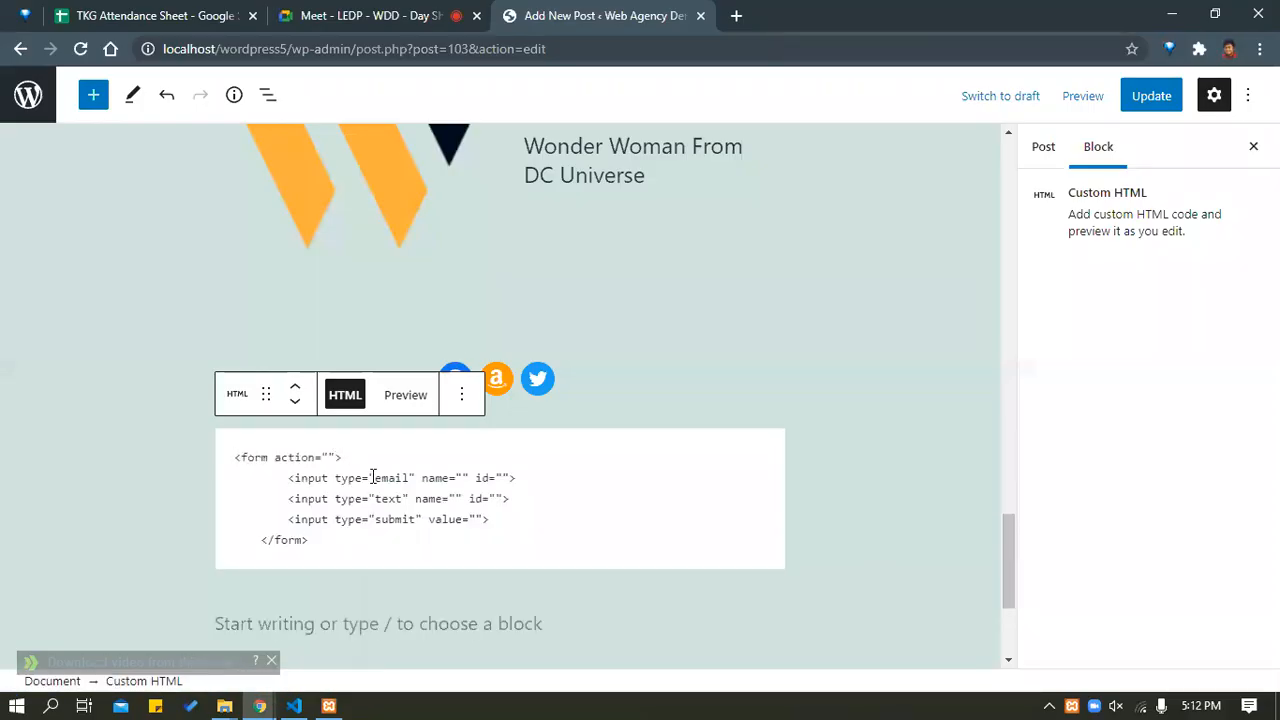
Preview the Custom HTML block and check the rendered input fields and button.
click(407, 396)
click(508, 446)
click(249, 449)
click(527, 445)
click(563, 441)
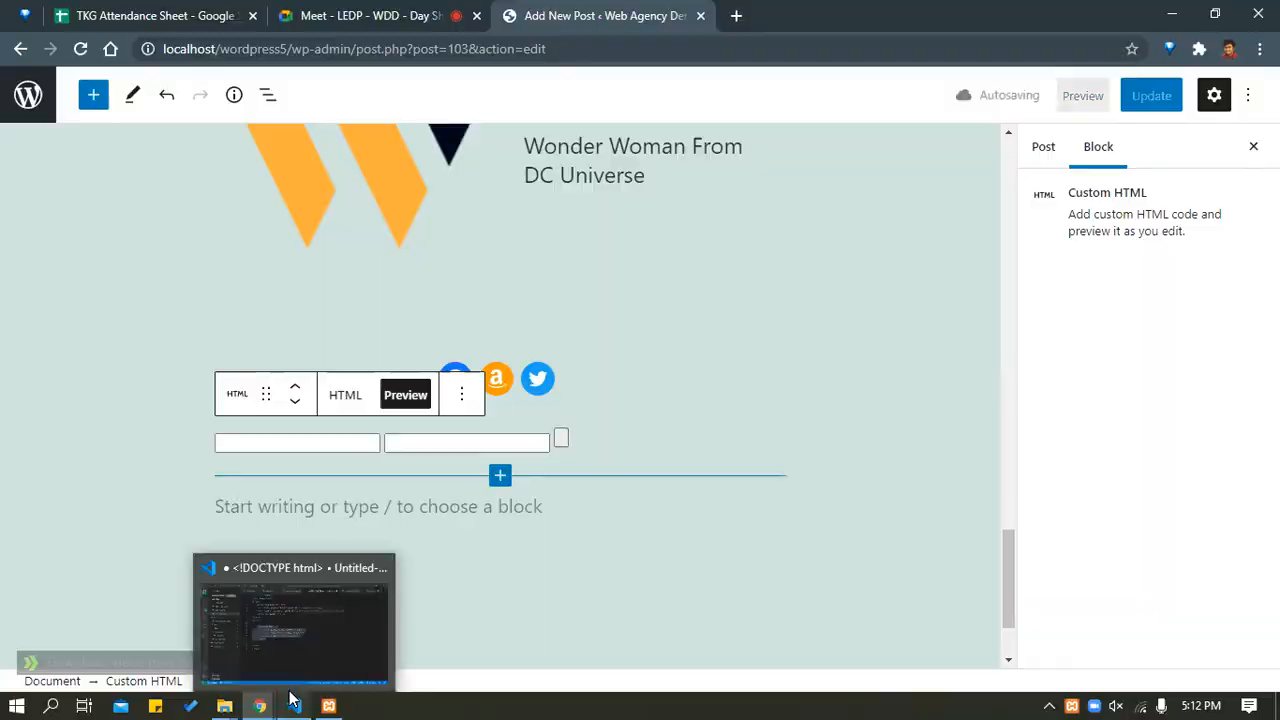
Switch to Visual Studio Code and set the submit input's value to "submit", without saving the file.
click(293, 706)
click(455, 385)
click(700, 361)
click(657, 361)
key(Right)
text(S)
key(Return)
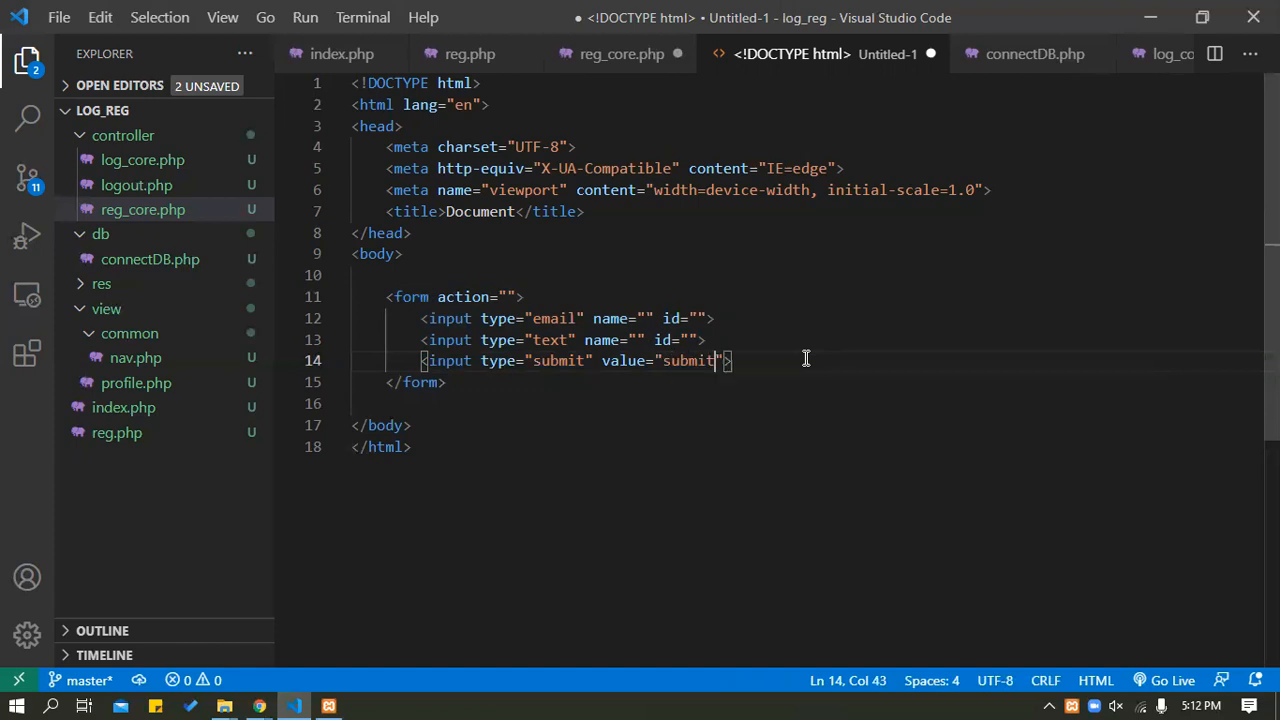
key(ctrl+s)
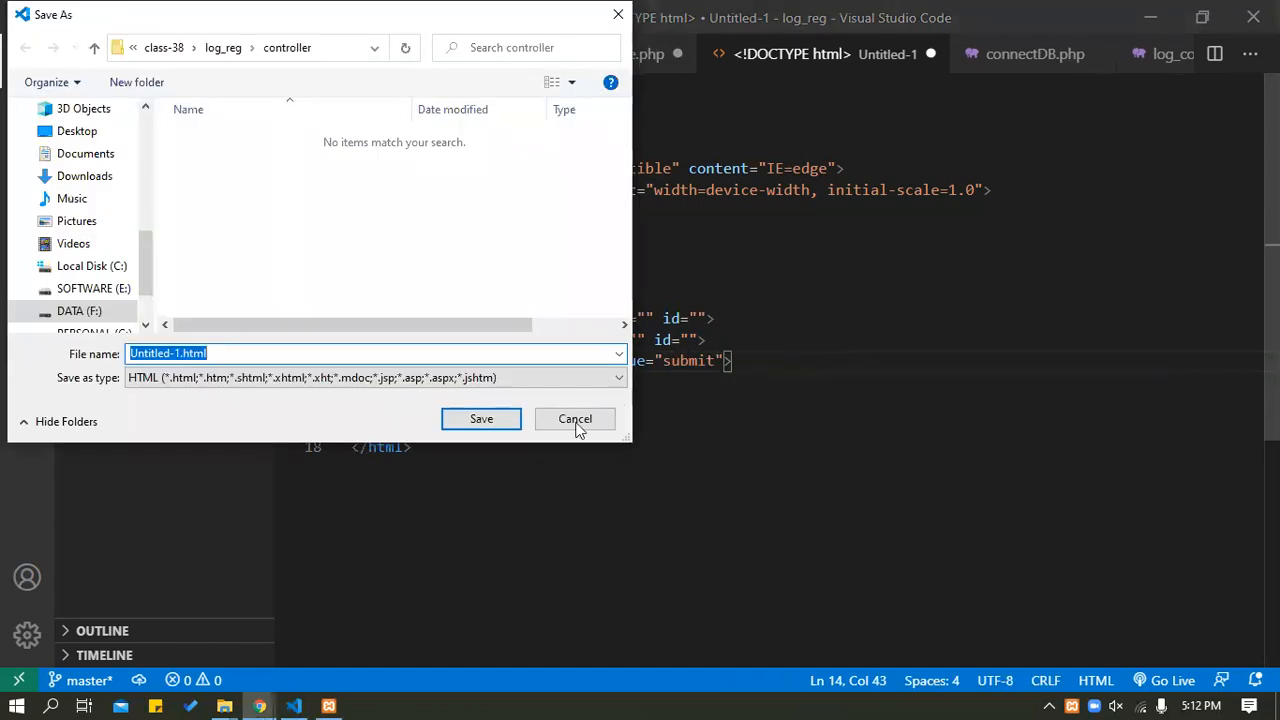
click(574, 418)
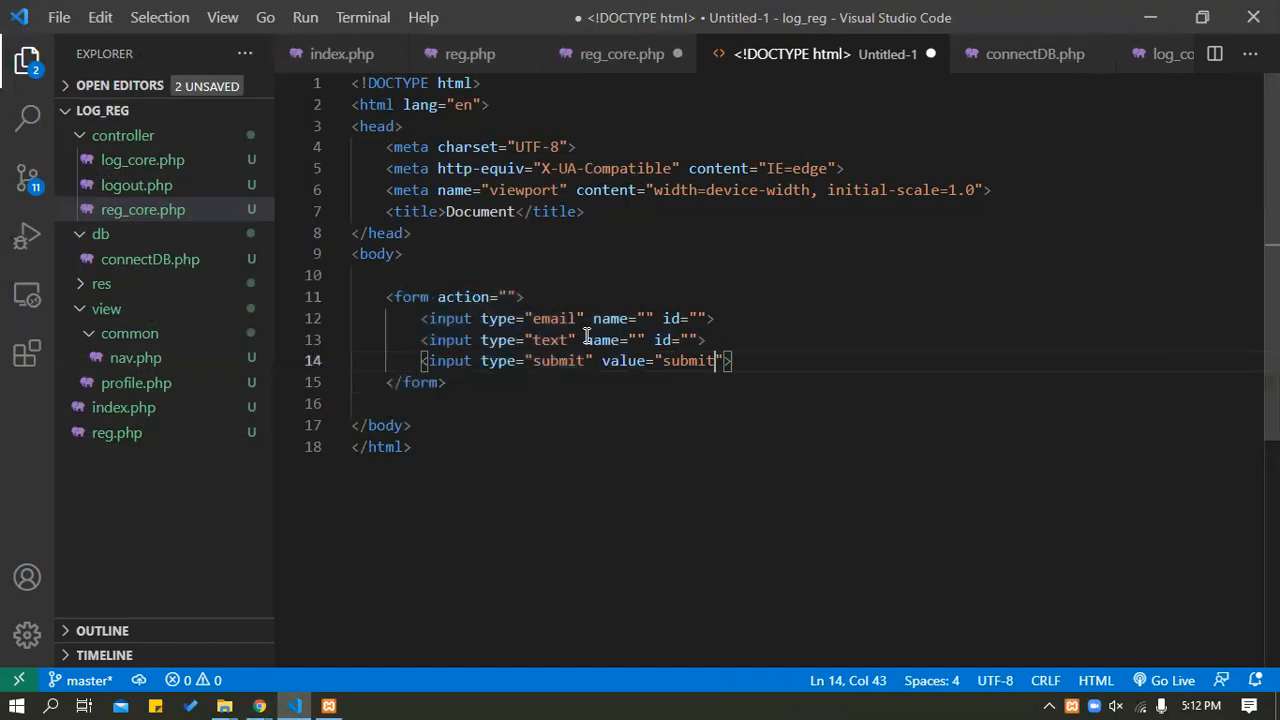
Set the name attribute of both the email input and the text input to "email".
click(647, 318)
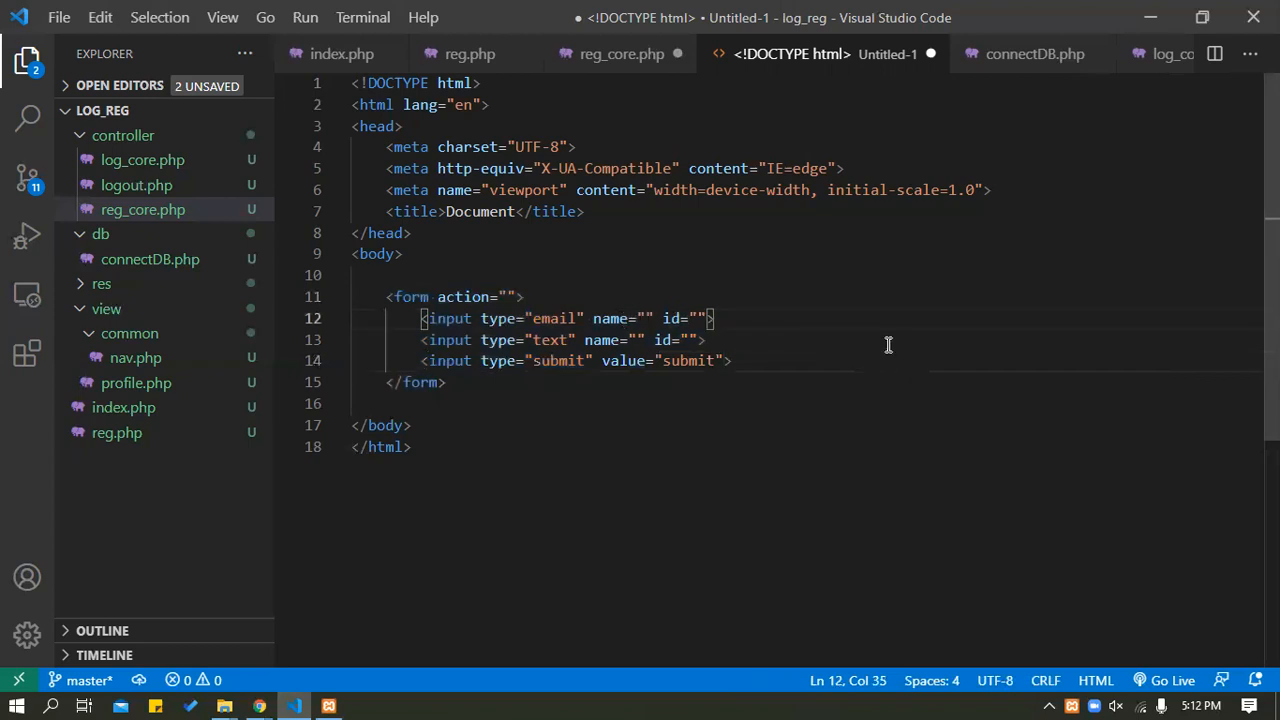
text(email)
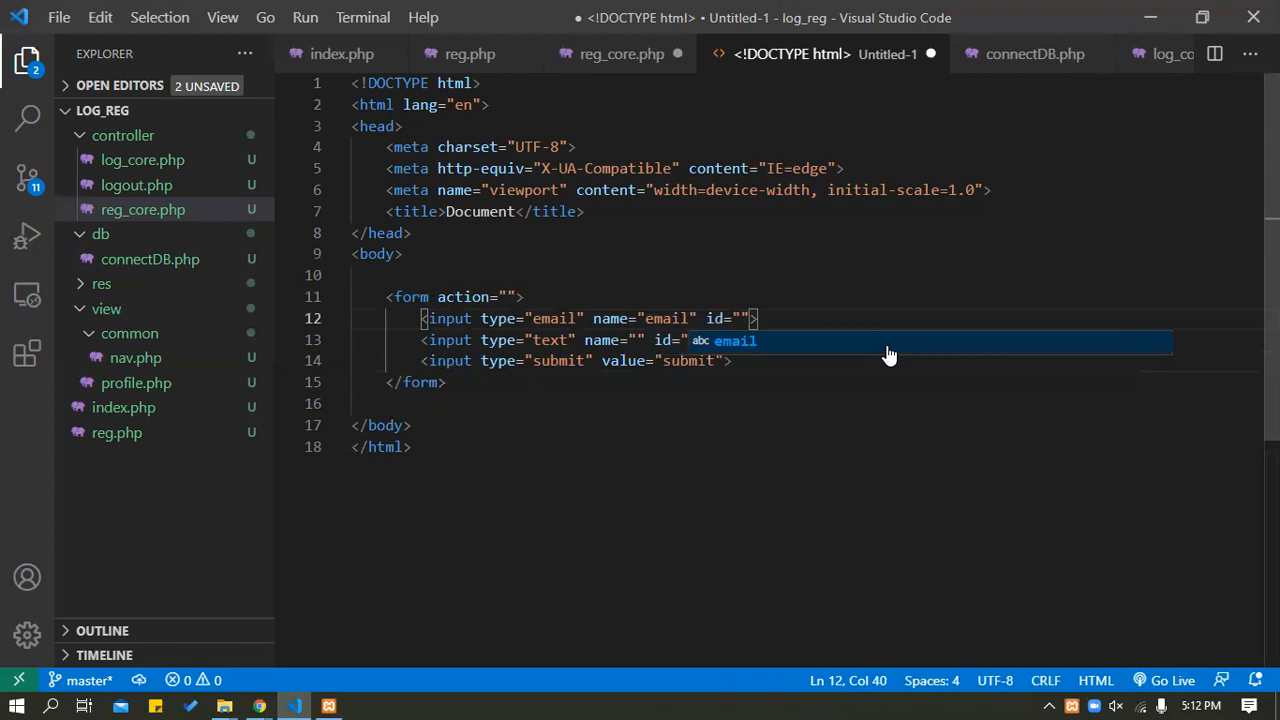
key(Escape)
key(Down)
key(Up)
key(Down)
key(Left)
text(email)
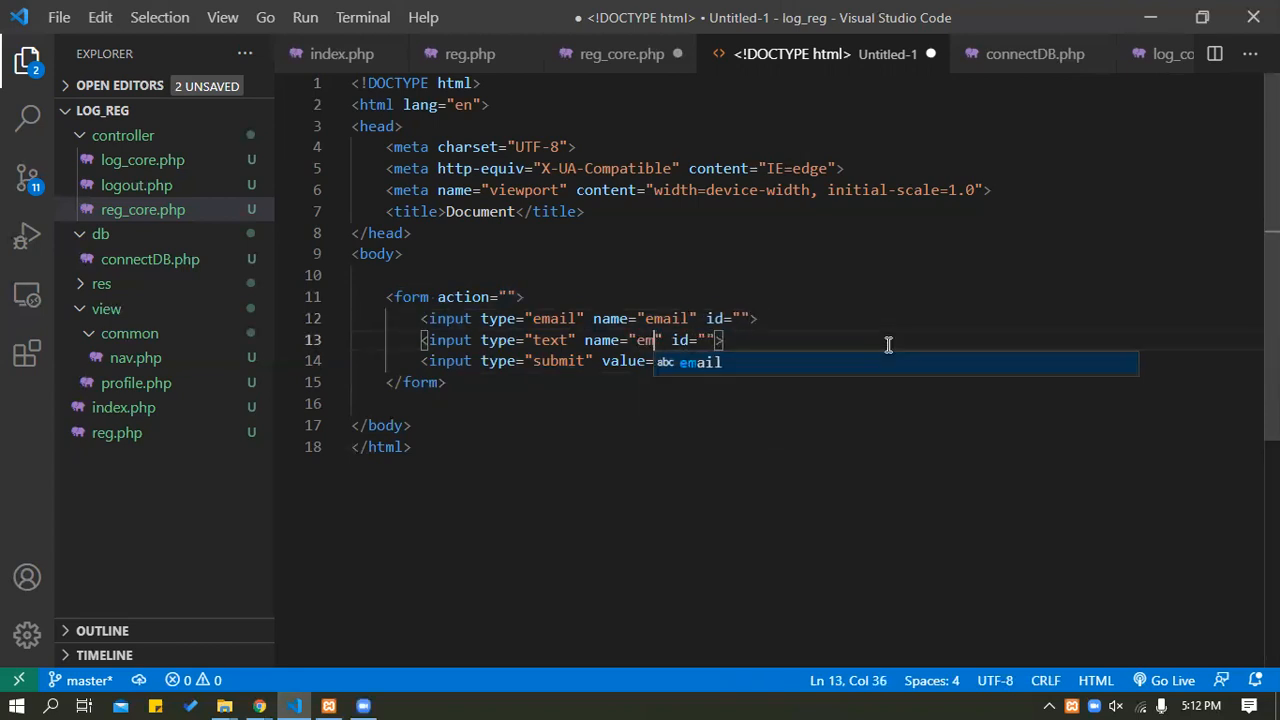
click(830, 324)
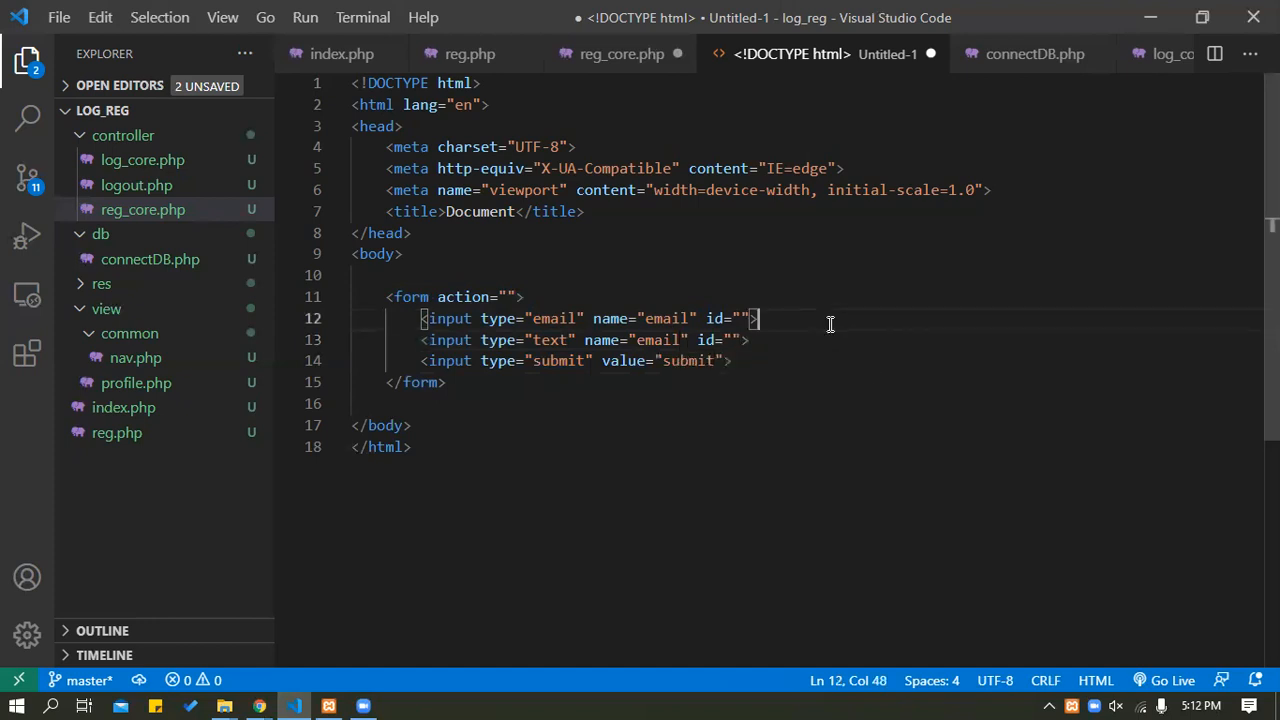
Copy the updated form, replace the old code in the WordPress Custom HTML block with it and preview the block.
drag(387, 297, 449, 381)
key(ctrl+c)
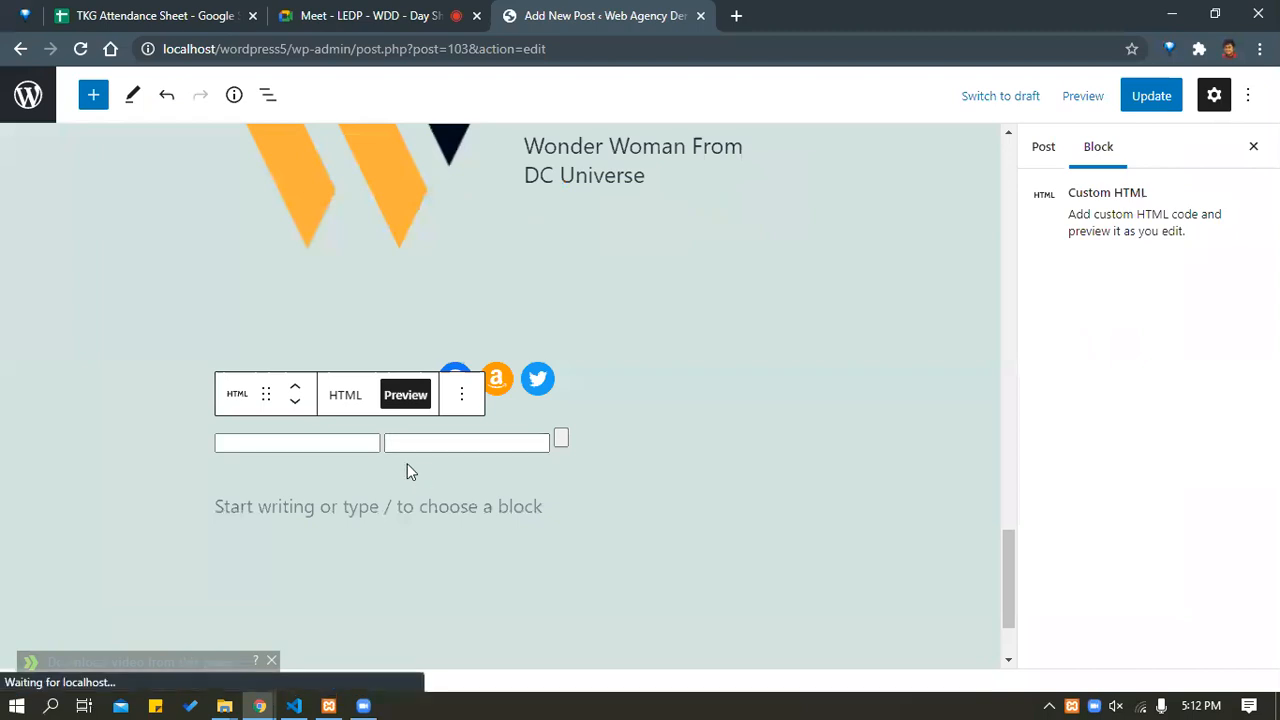
click(345, 396)
drag(356, 549, 237, 459)
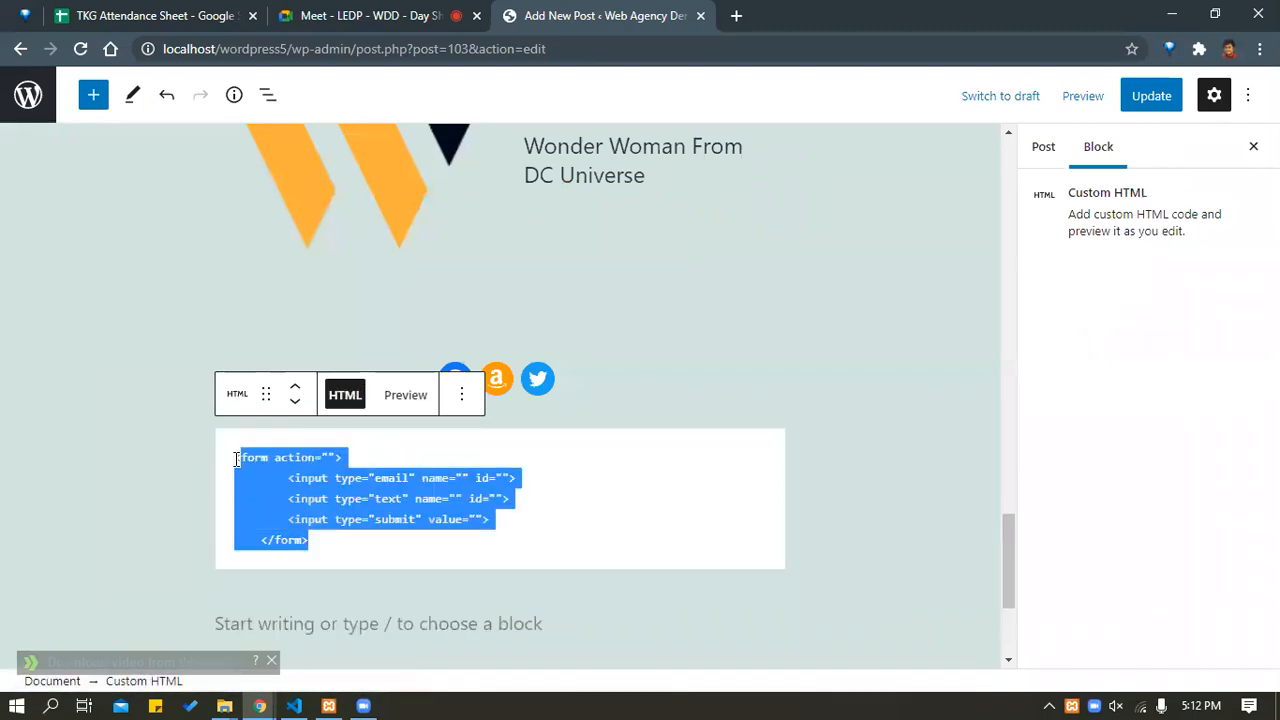
key(ctrl+v)
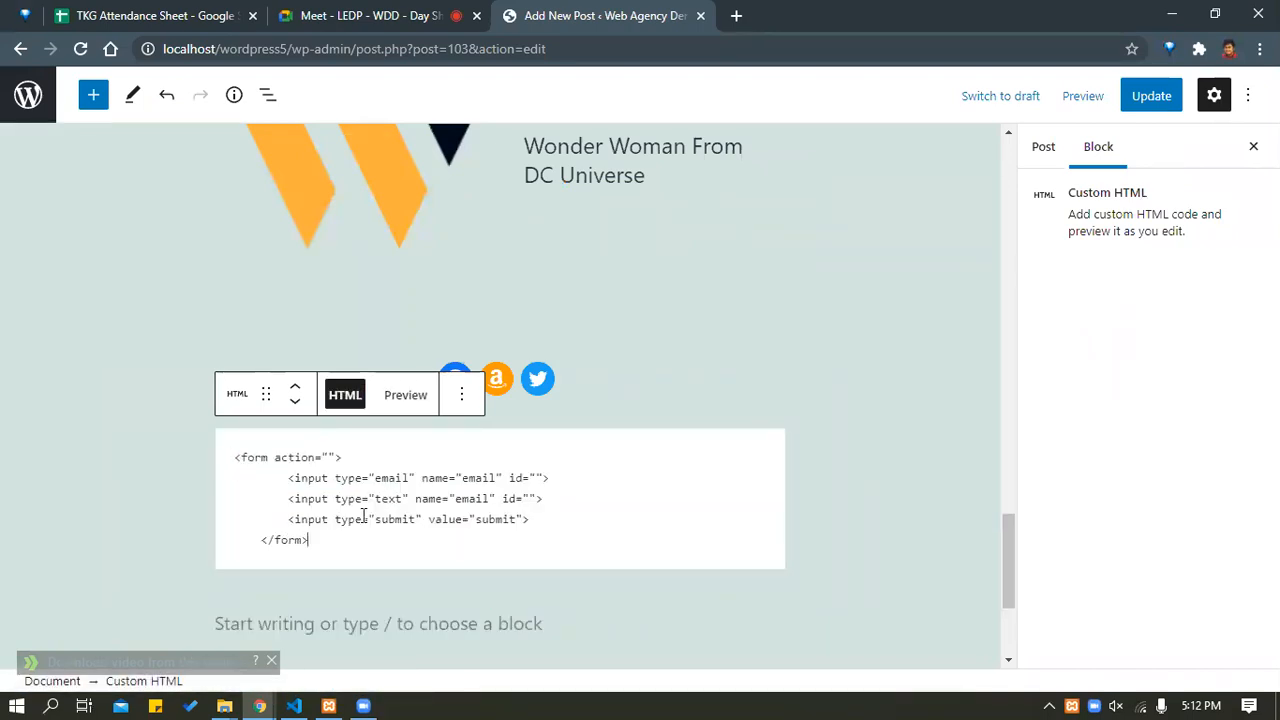
click(420, 400)
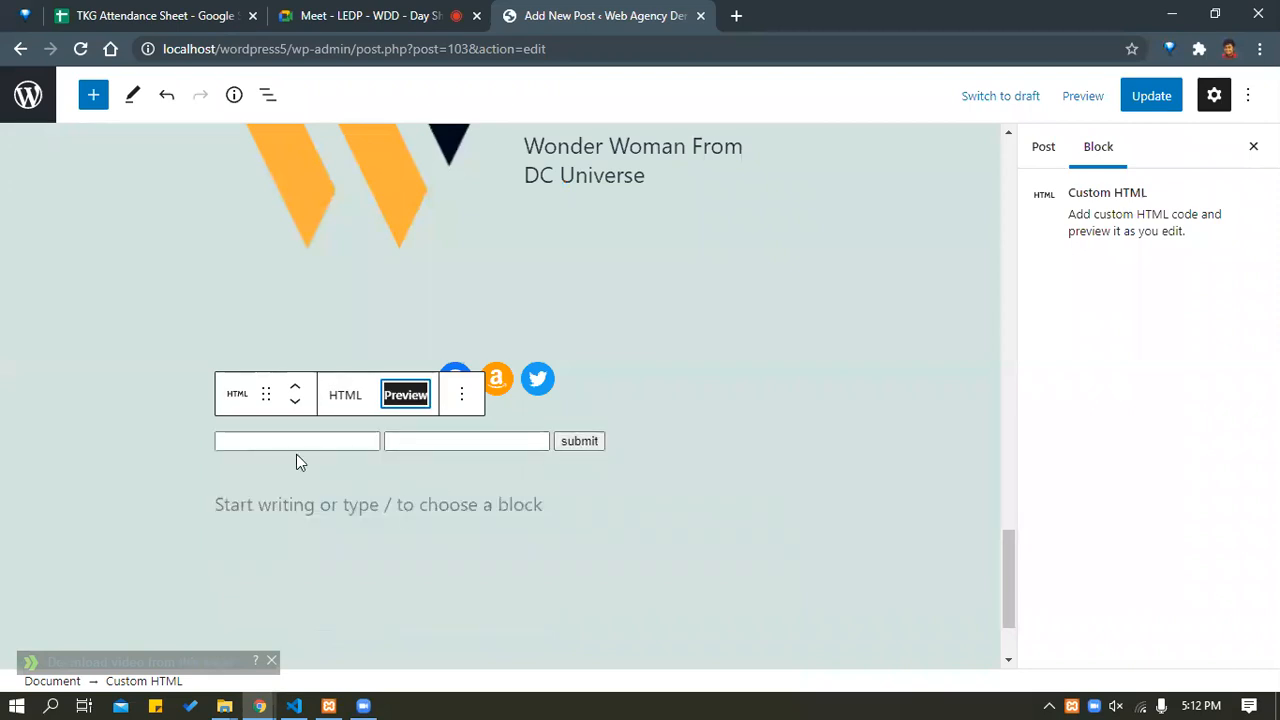
Switch to Visual Studio Code and add a <br> tag after the email input and after the text input.
key(alt+Tab)
click(851, 320)
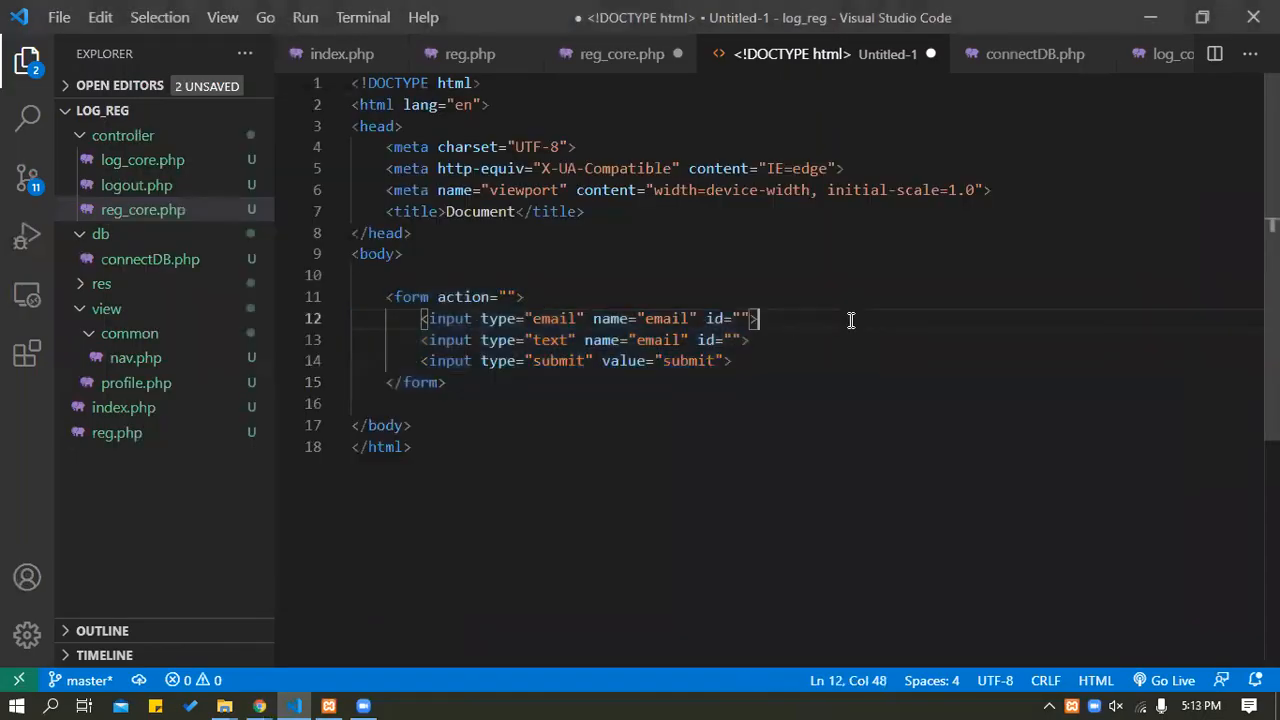
text(<)
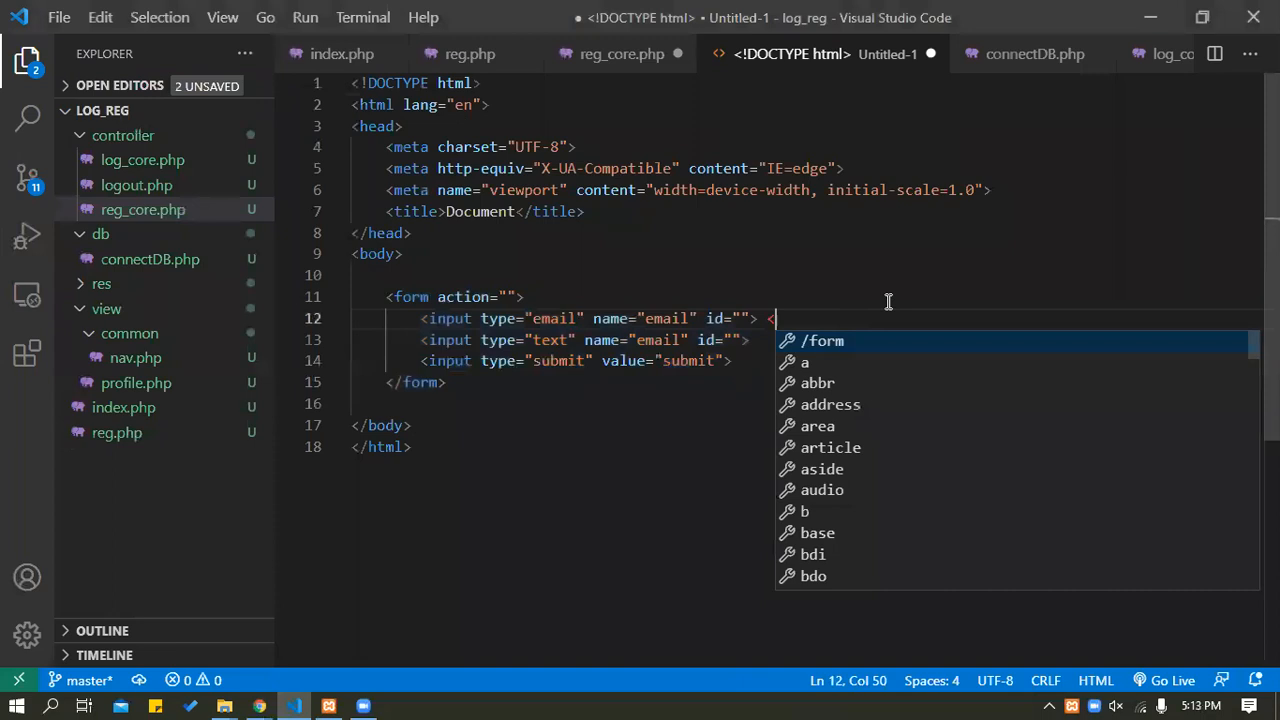
text(br>)
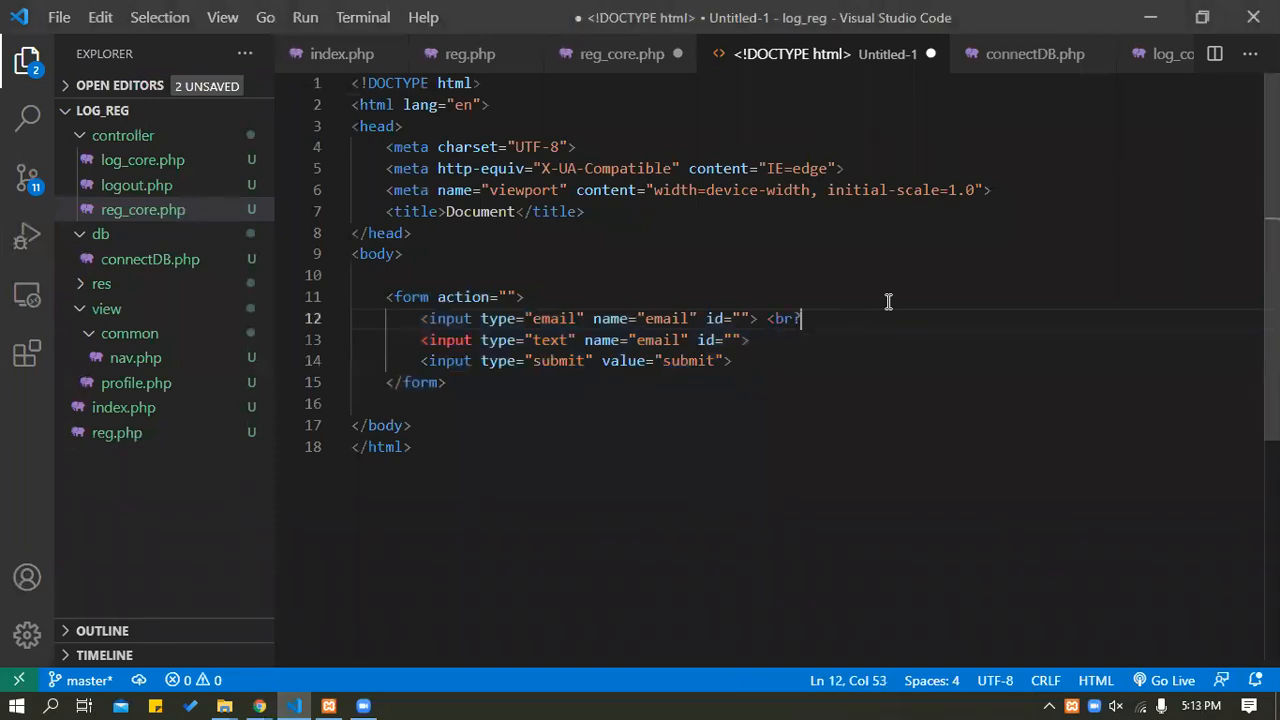
text(>)
key(Down)
text(<)
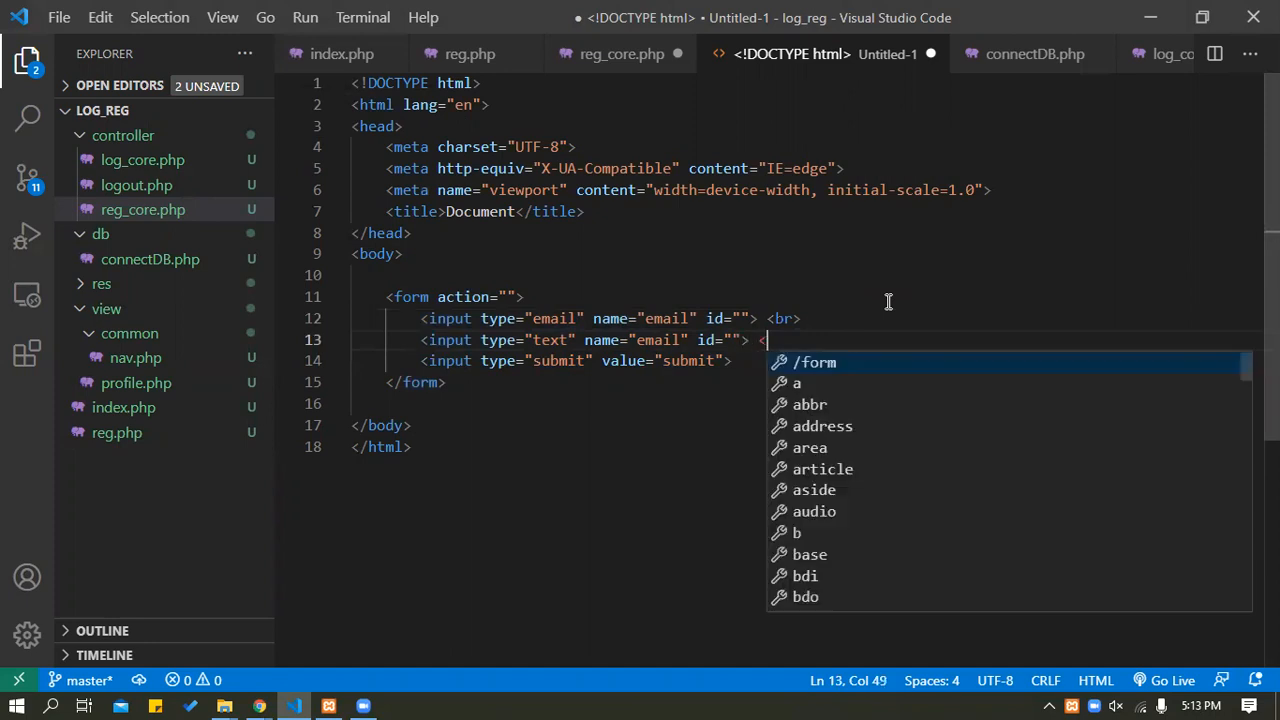
text(br>)
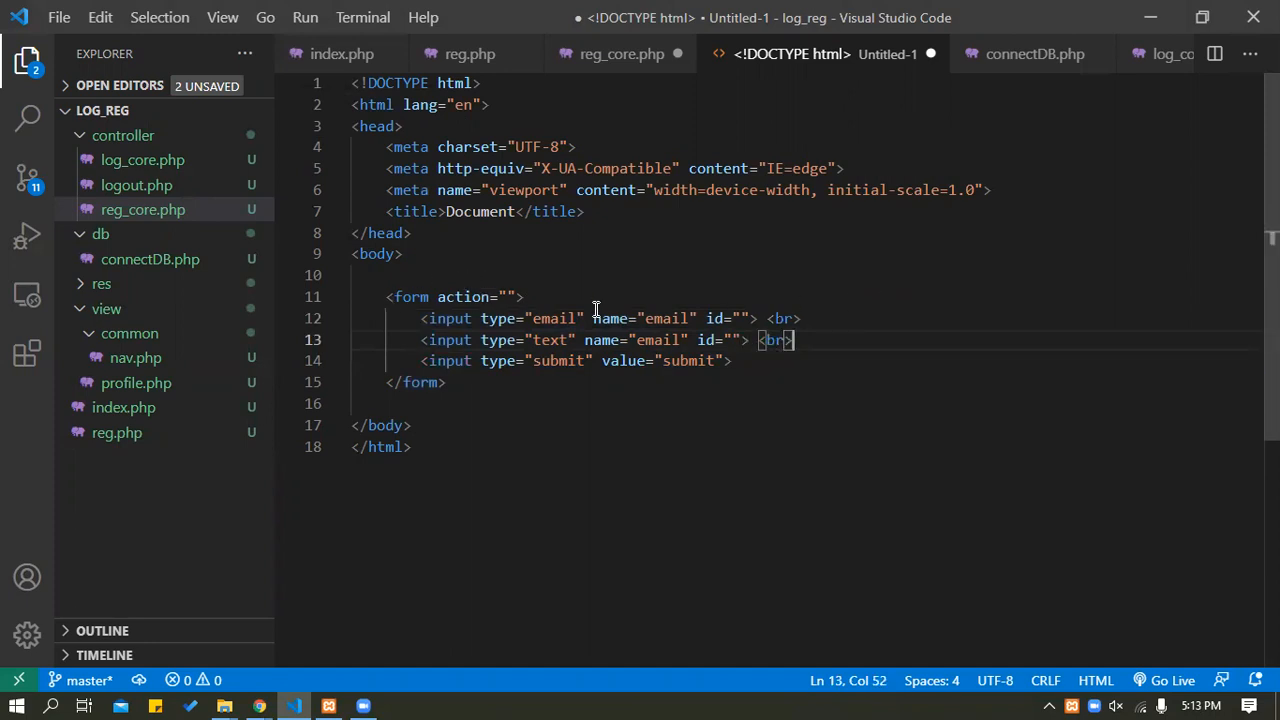
Copy the <br> tag, add it after the email and text inputs in the WordPress Custom HTML block, and preview the block.
drag(768, 318, 815, 318)
key(ctrl+c)
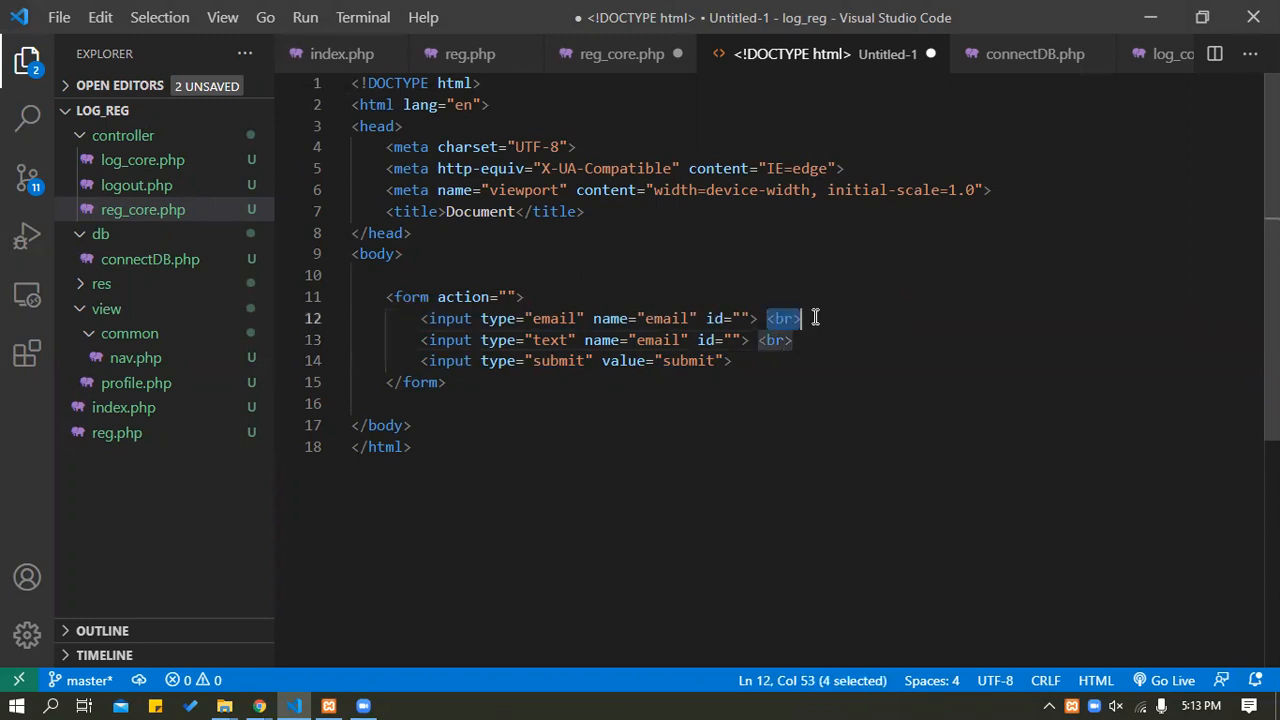
key(alt+Tab)
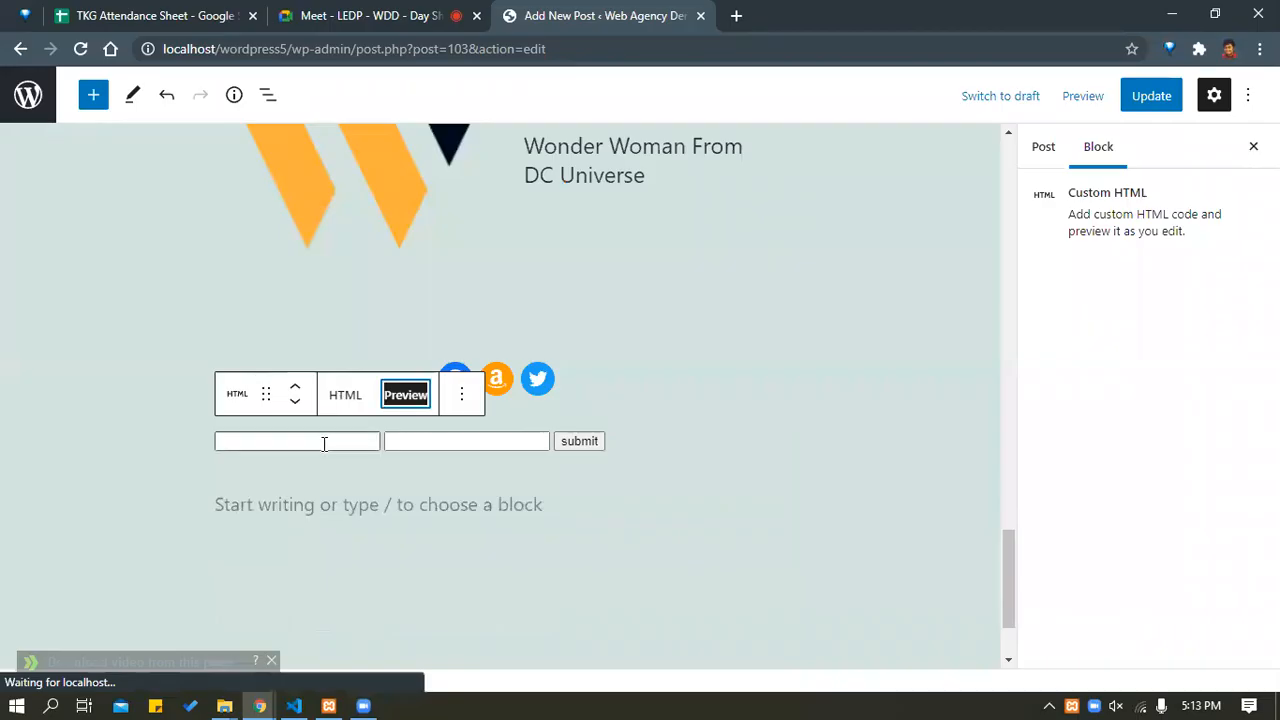
click(366, 390)
click(573, 480)
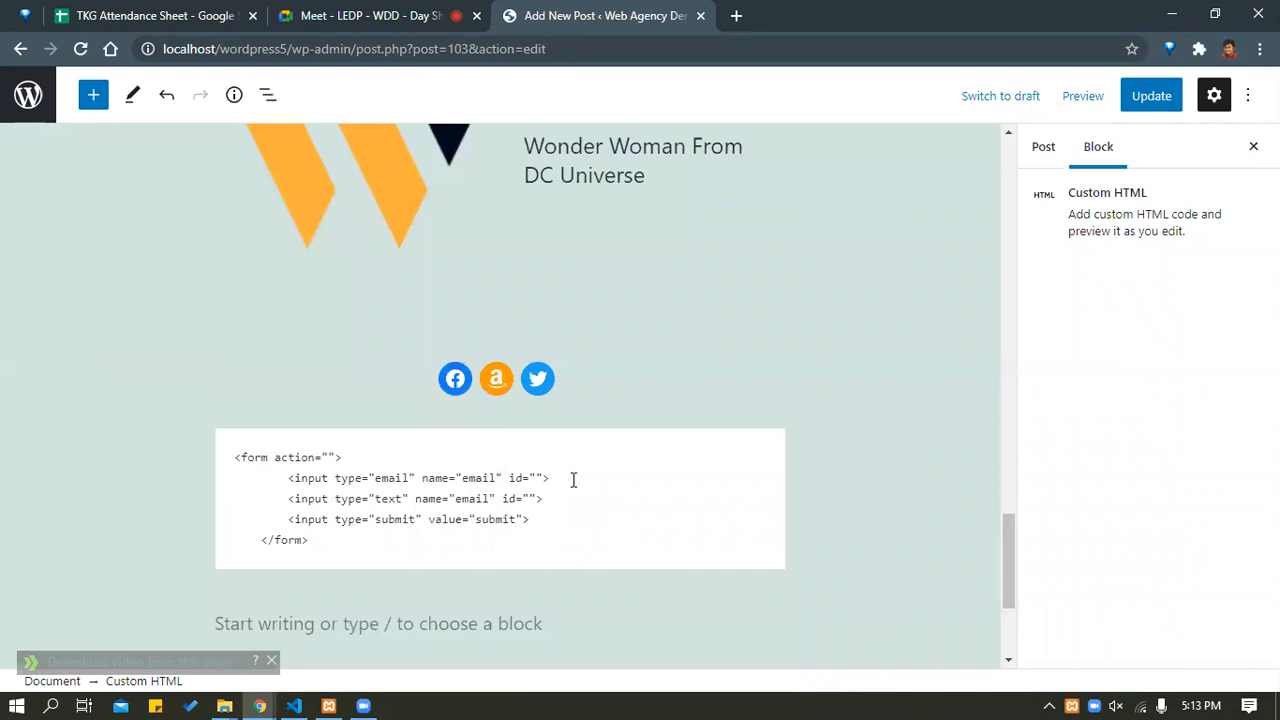
key(ctrl+v)
click(585, 500)
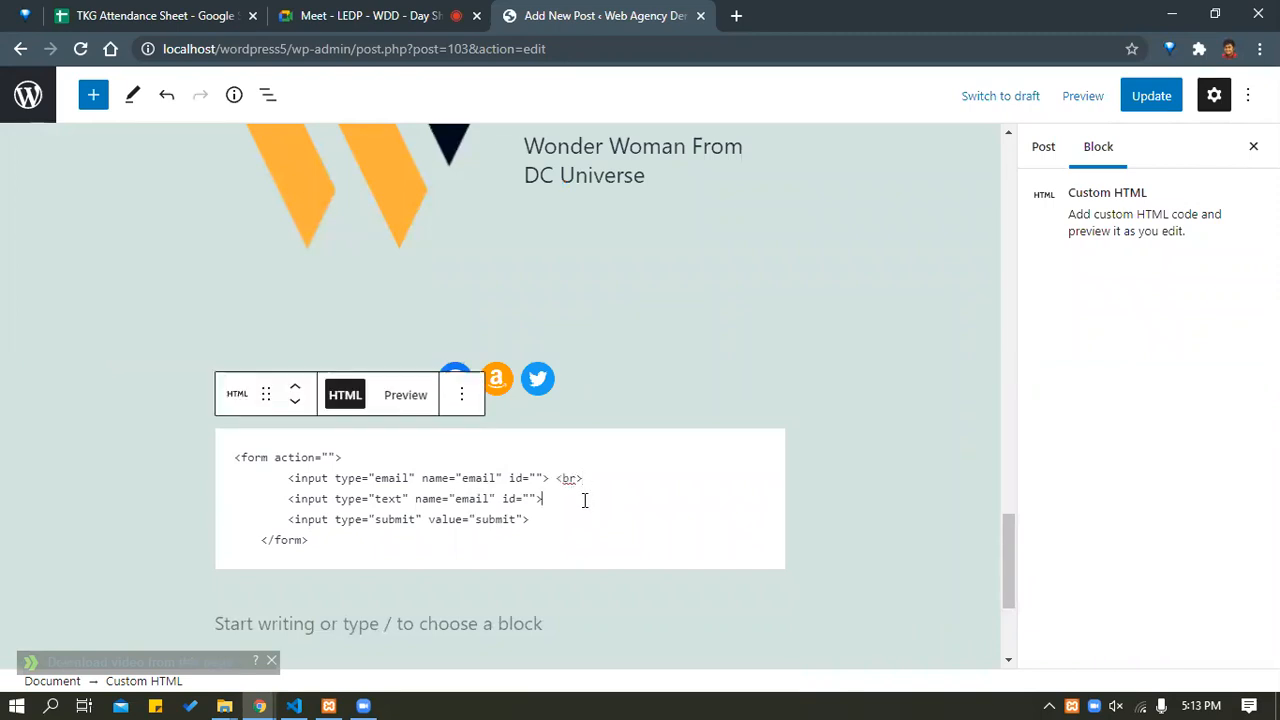
key(ctrl+v)
click(402, 396)
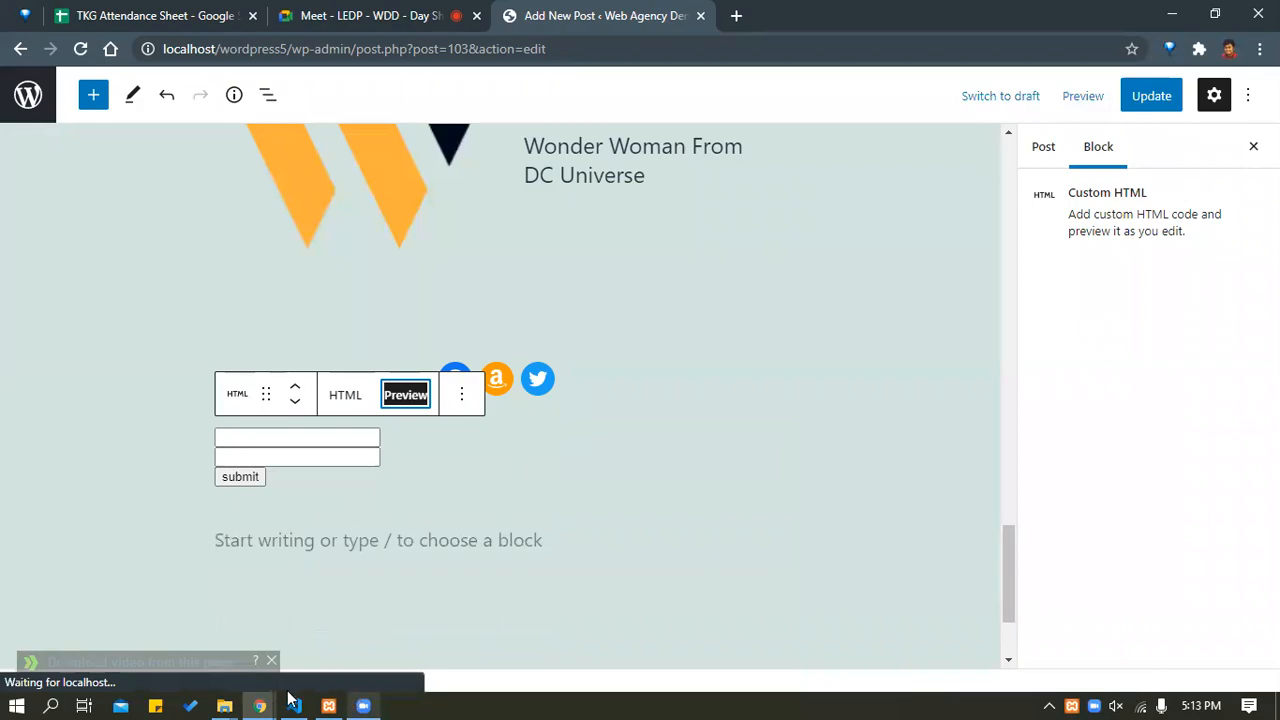
Switch to Visual Studio Code and add a class attribute with the value "my_form" to the form tag.
key(alt+Tab)
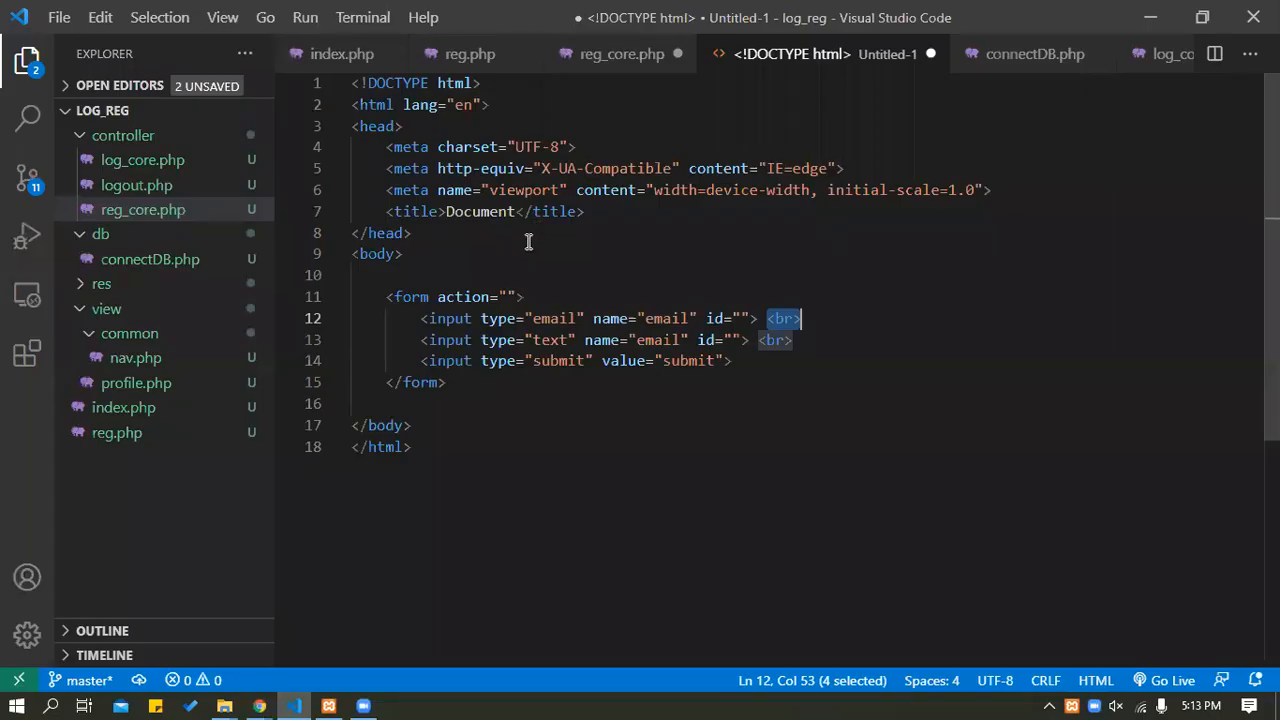
click(432, 297)
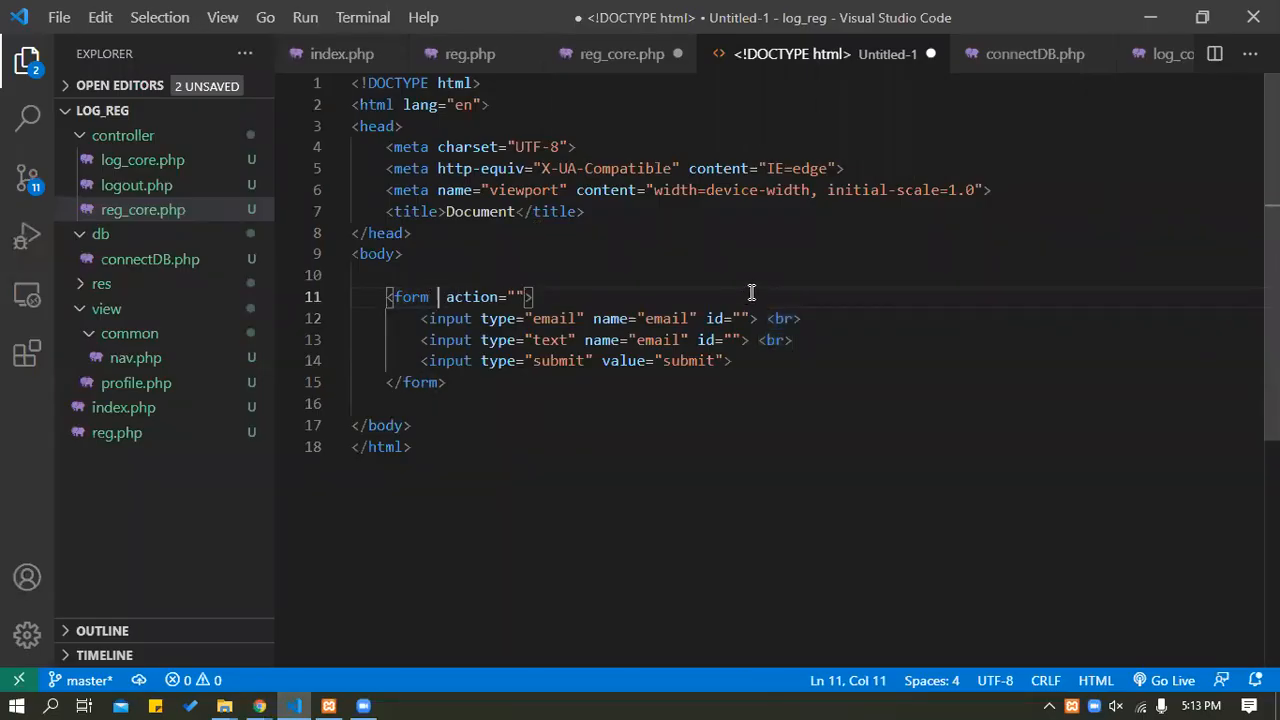
text(cls)
key(Return)
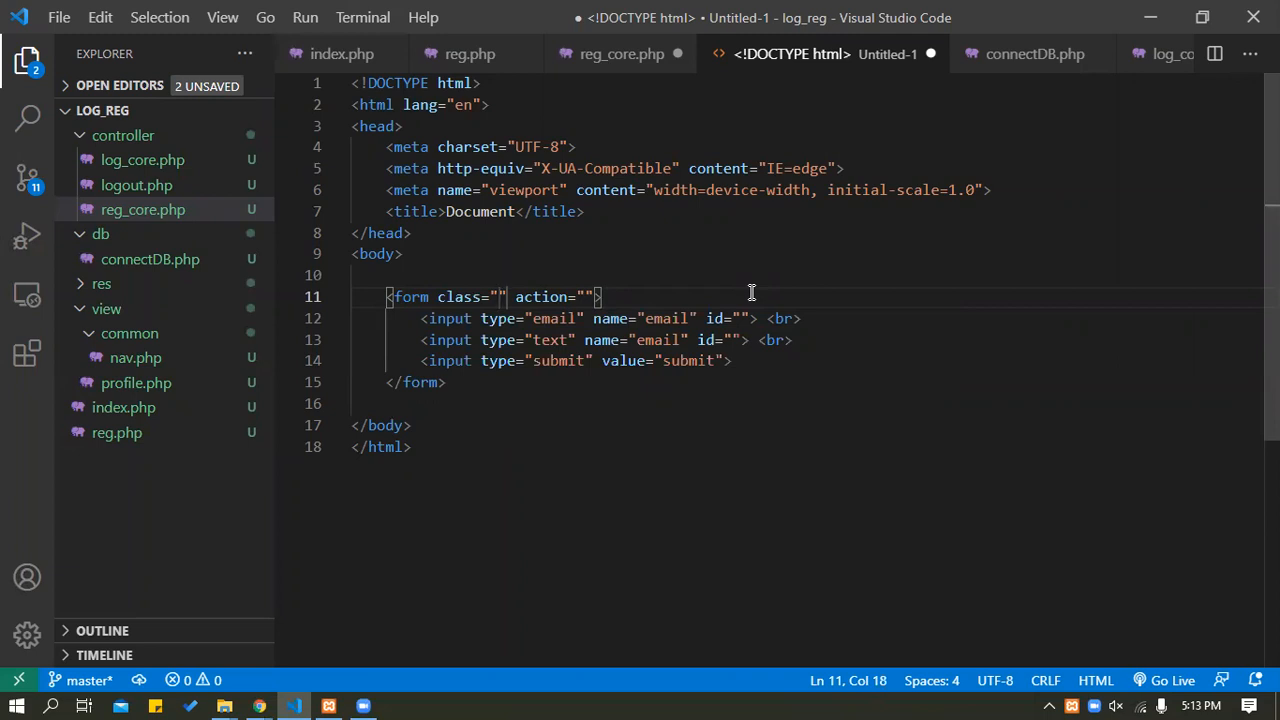
text(my_form)
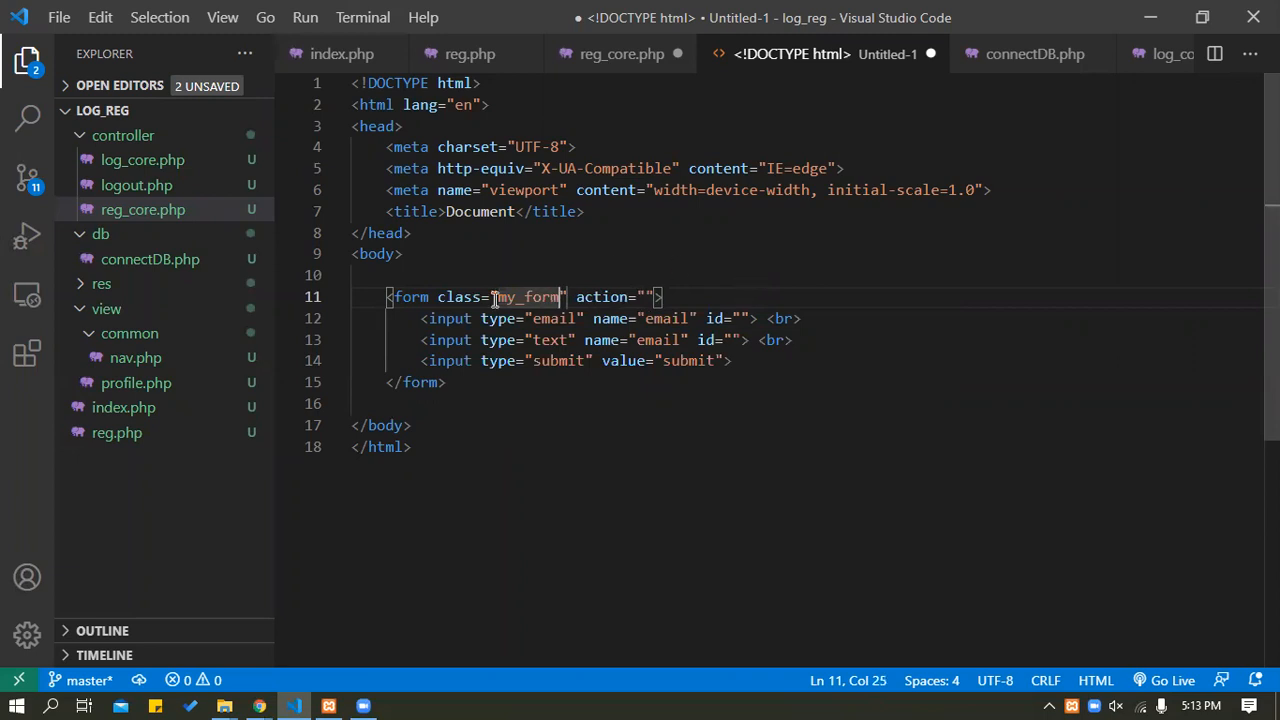
Copy the class="my_form" attribute into the form tag of the WordPress Custom HTML block and update the post.
drag(446, 297, 568, 296)
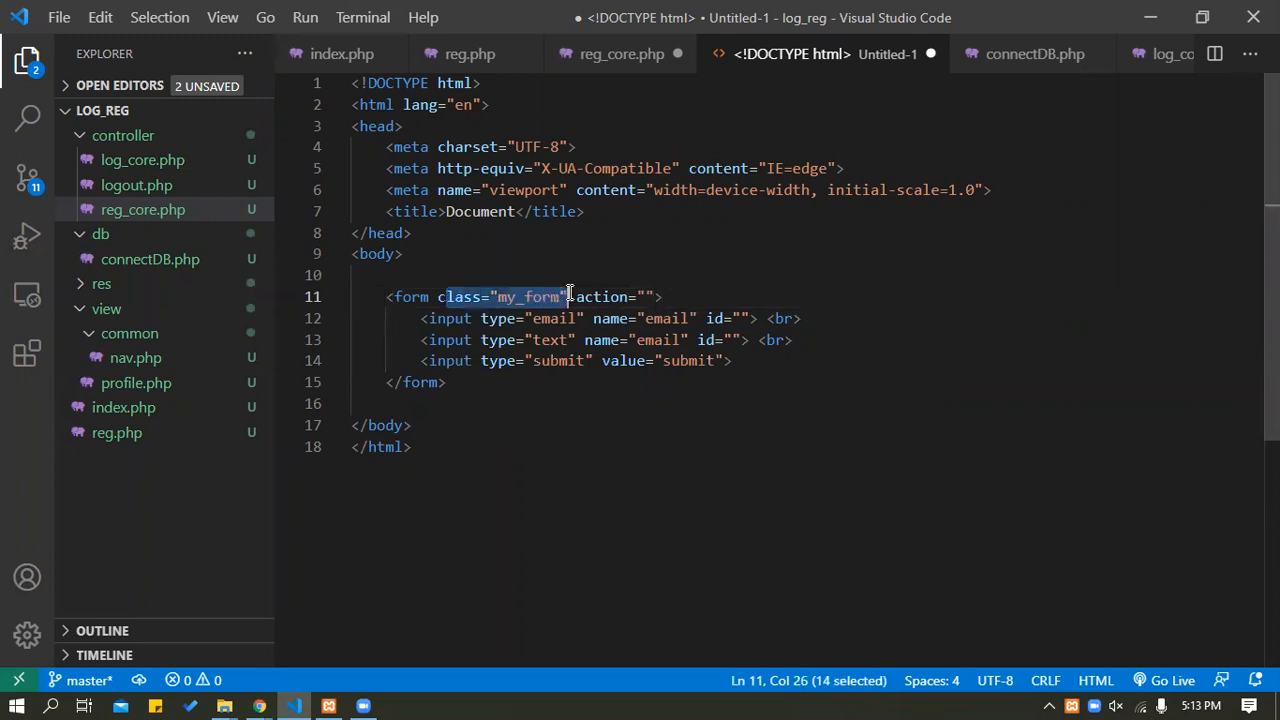
key(ctrl+z)
key(alt+Tab)
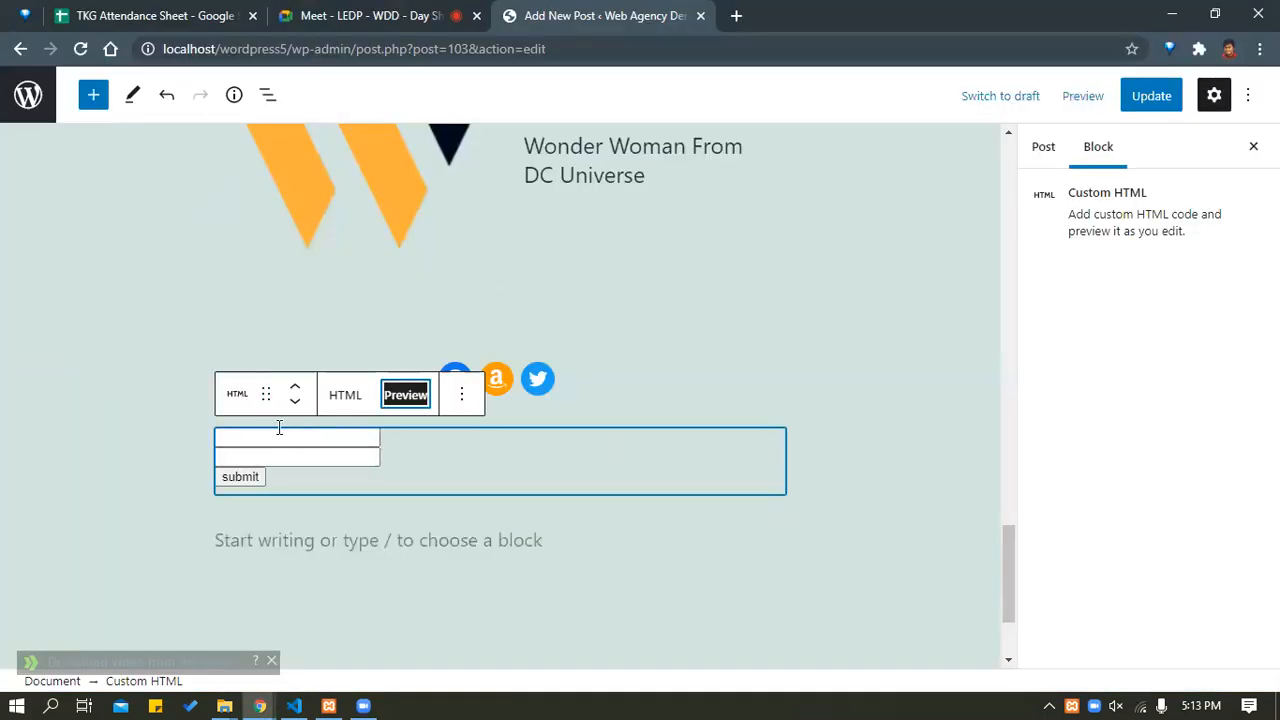
click(352, 396)
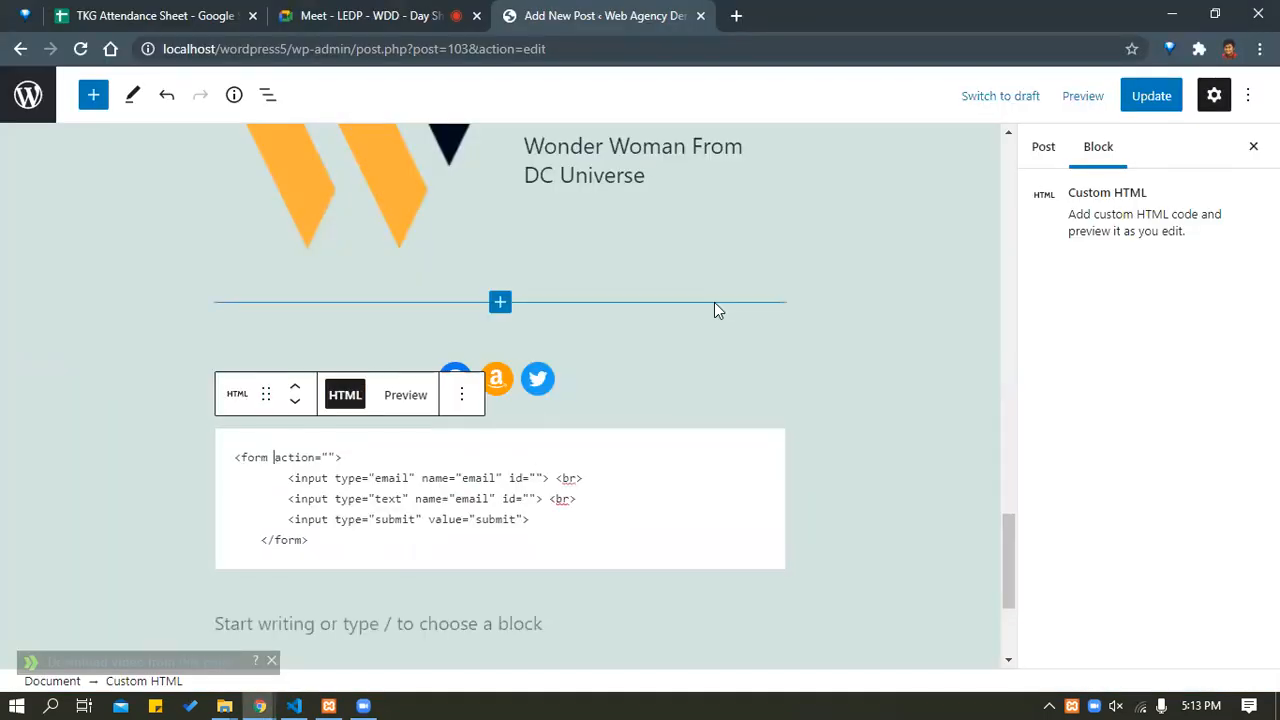
text(class="my_form")
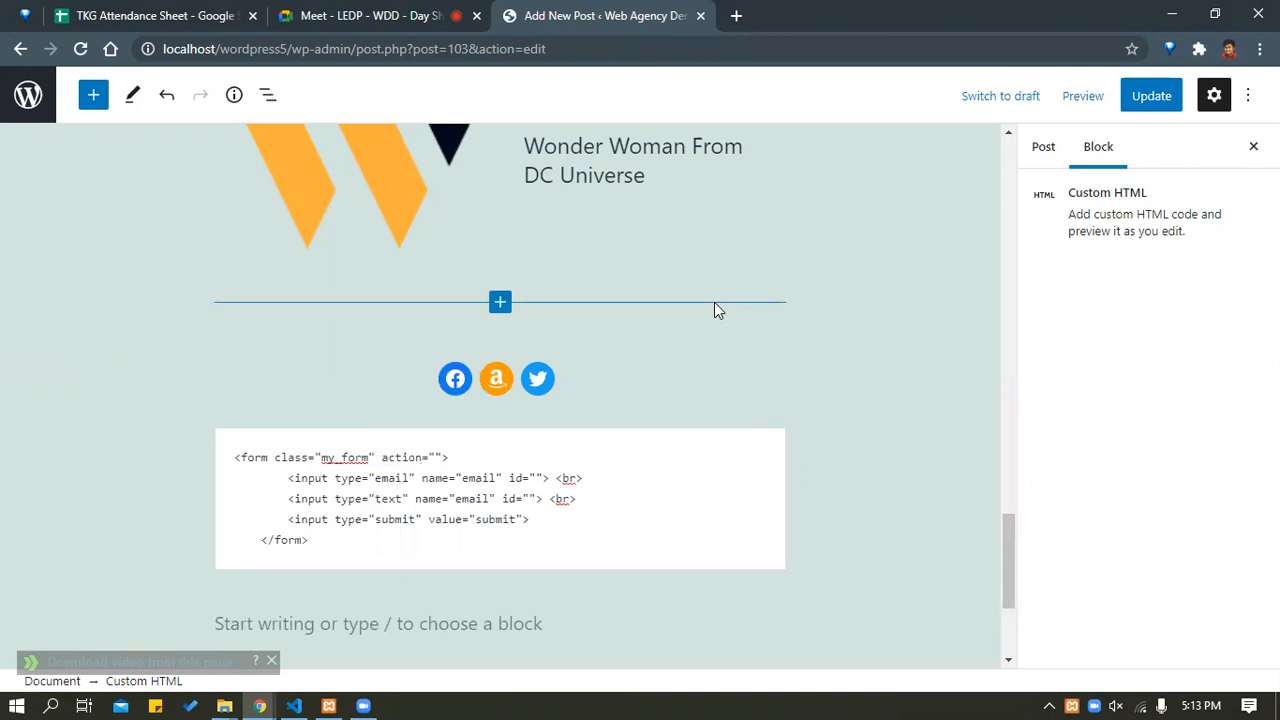
key(ctrl+s)
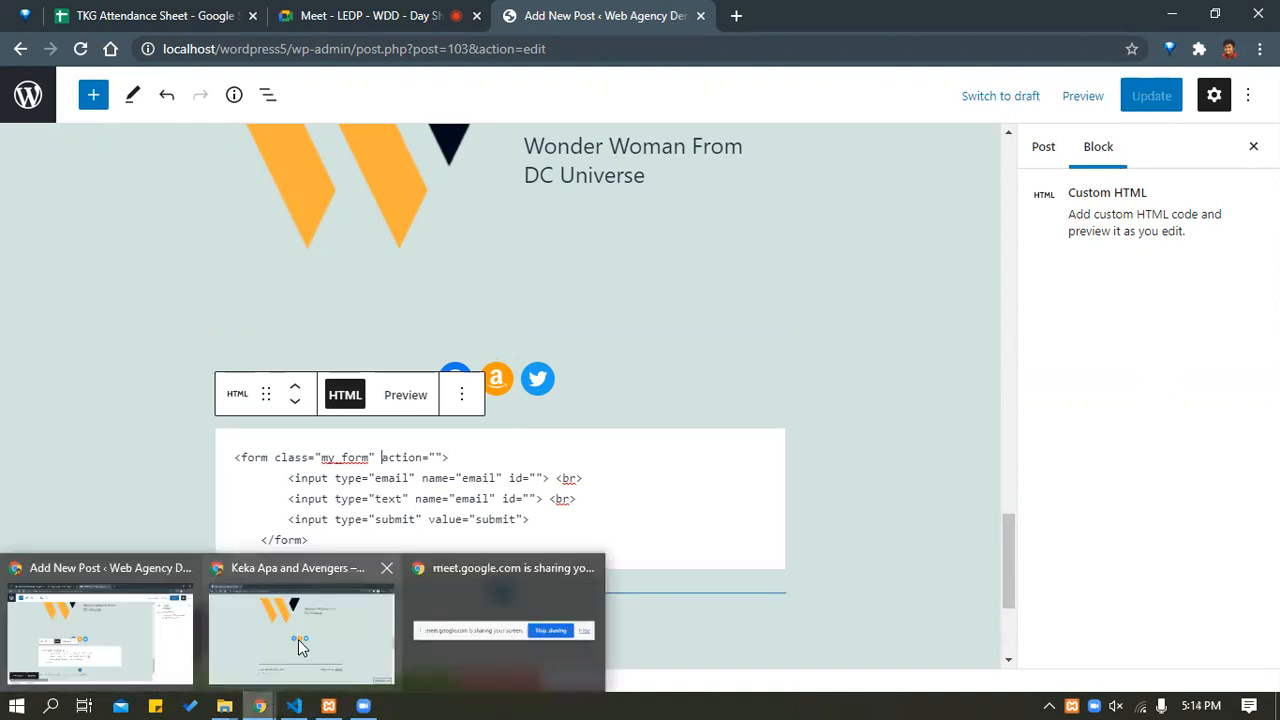
Switch to the incognito window, reload the published post and check the embedded form's email field.
click(303, 645)
click(80, 48)
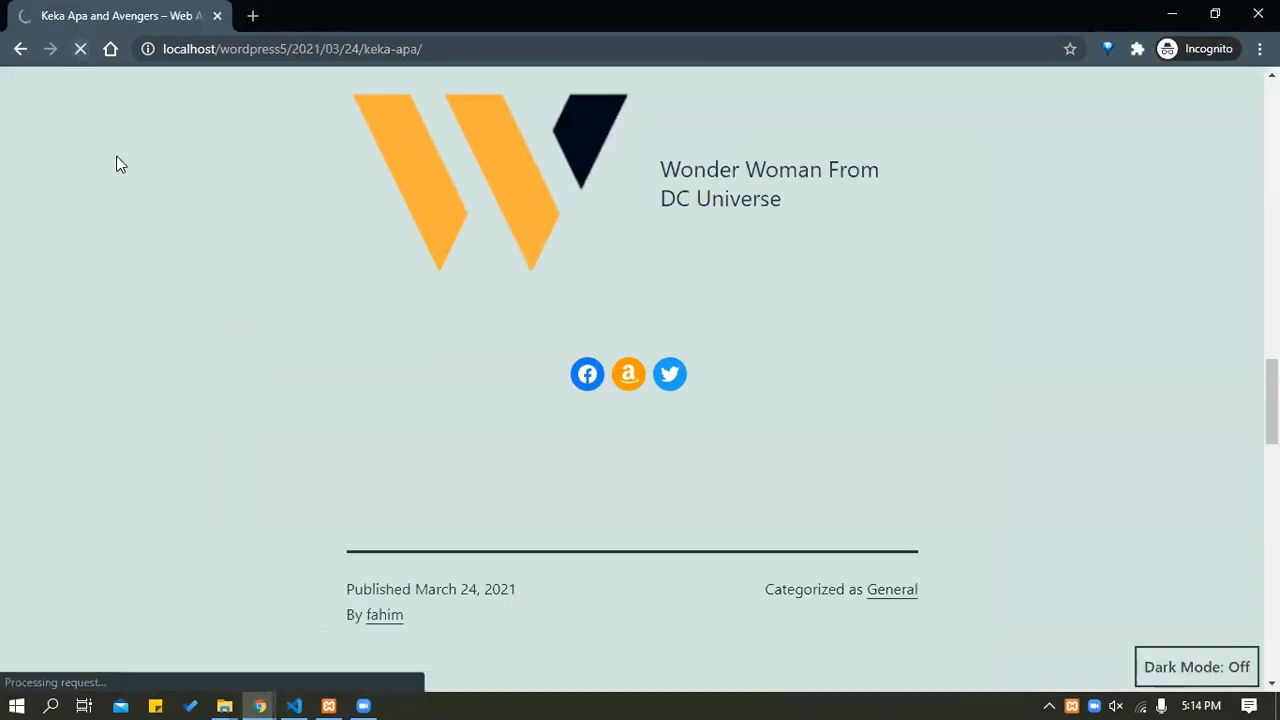
scroll(420, 370, down, 3)
scroll(409, 388, up, 2)
click(437, 286)
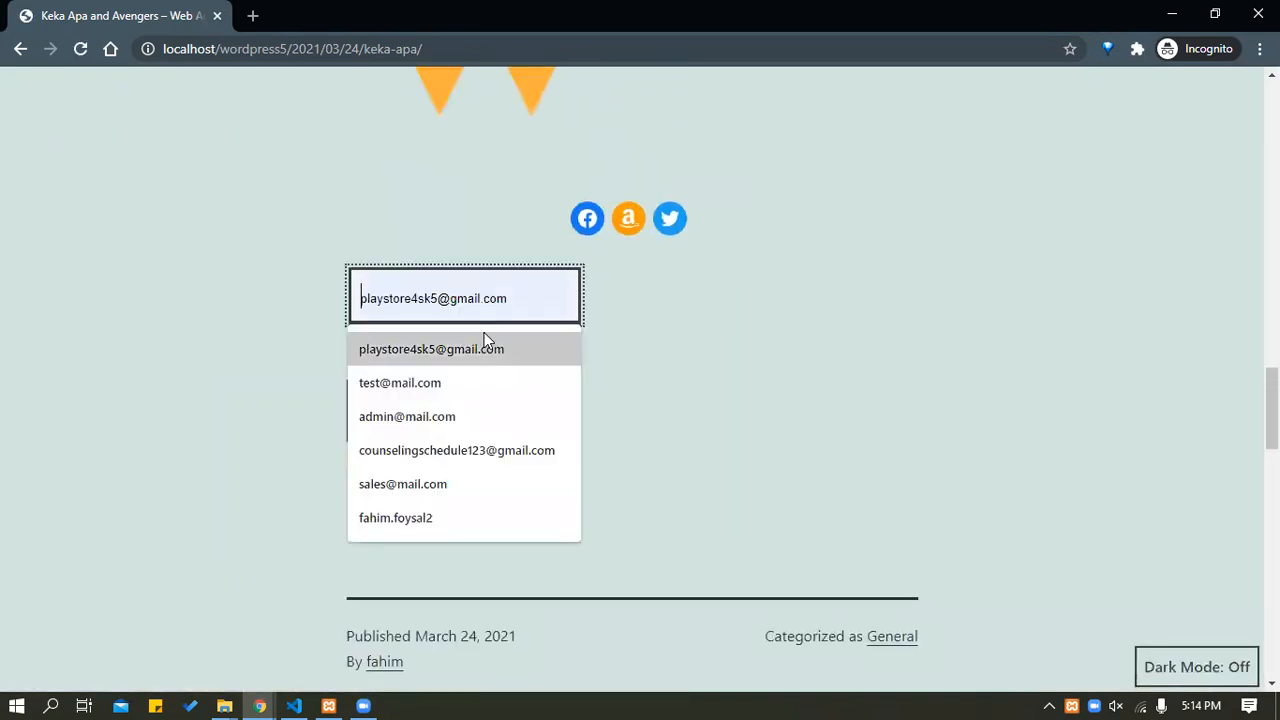
click(540, 304)
click(743, 355)
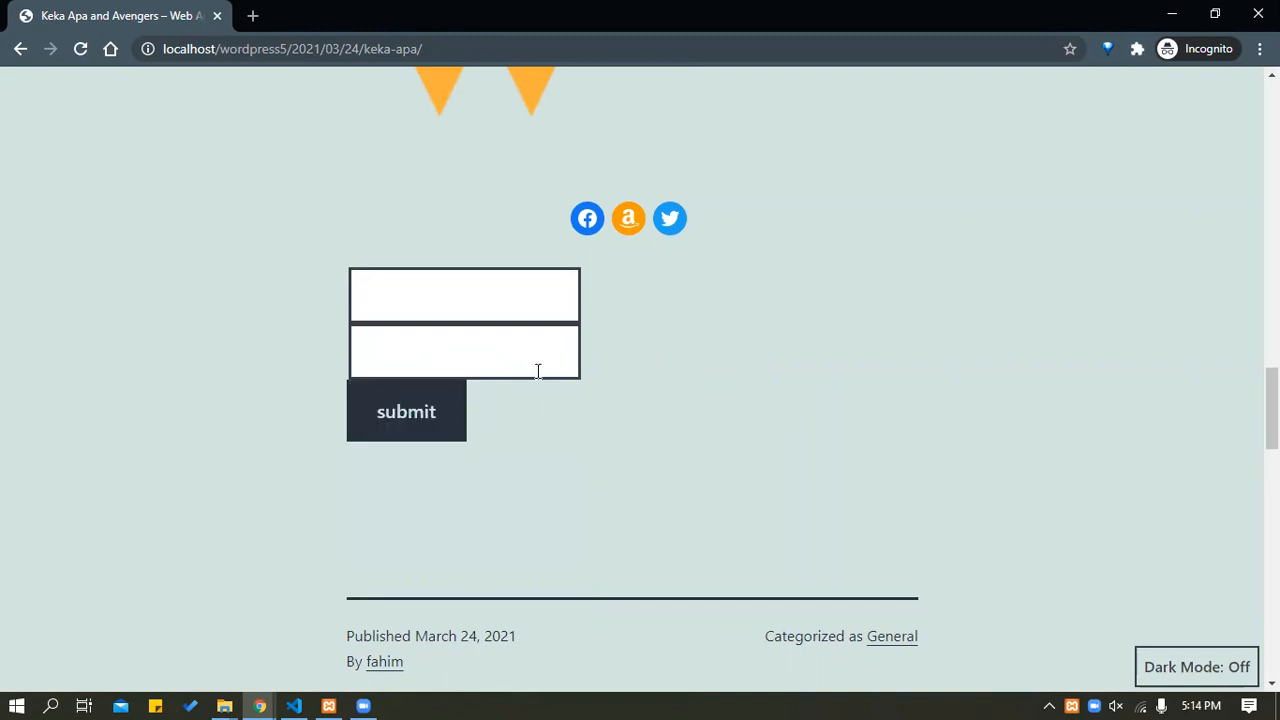
Compare the embedded form with its block code and the comment section, and check the autofill suggestions of its input fields.
key(alt+Tab)
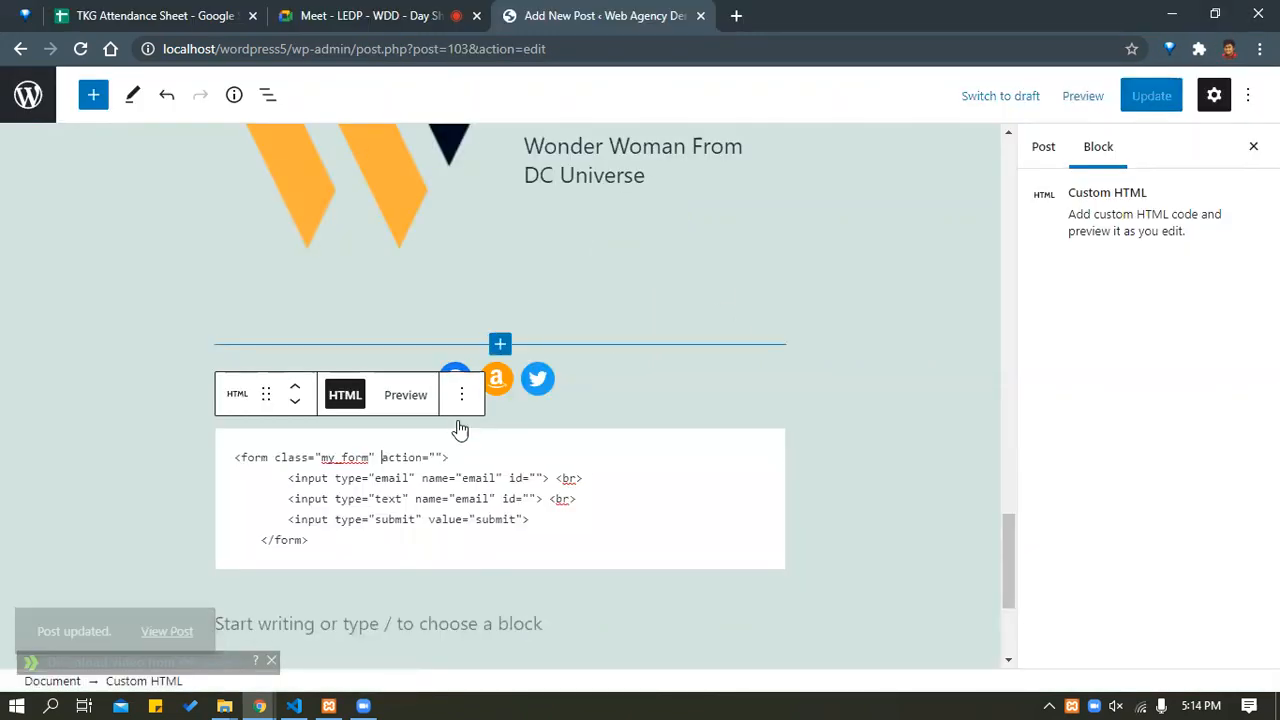
key(alt+Tab)
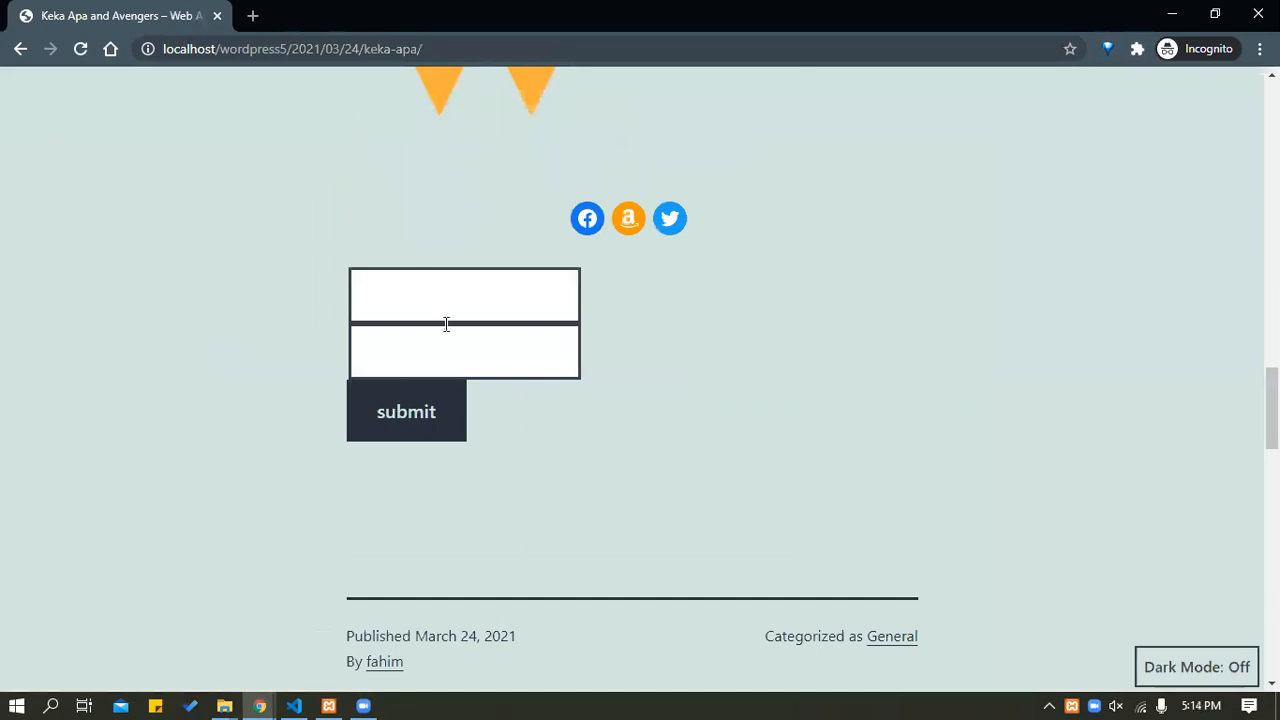
scroll(580, 352, down, 8)
scroll(426, 437, down, 5)
scroll(680, 495, up, 5)
click(511, 211)
scroll(338, 300, up, 4)
scroll(338, 300, up, 2)
click(486, 180)
click(714, 220)
click(560, 191)
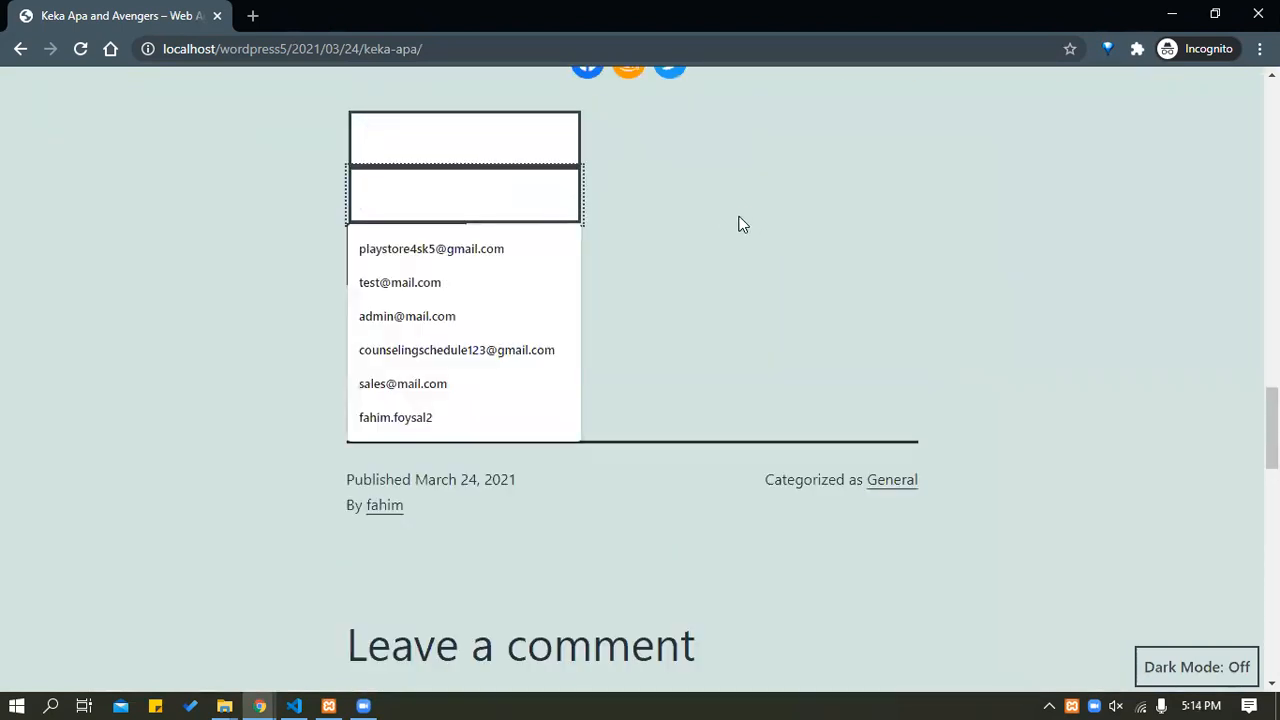
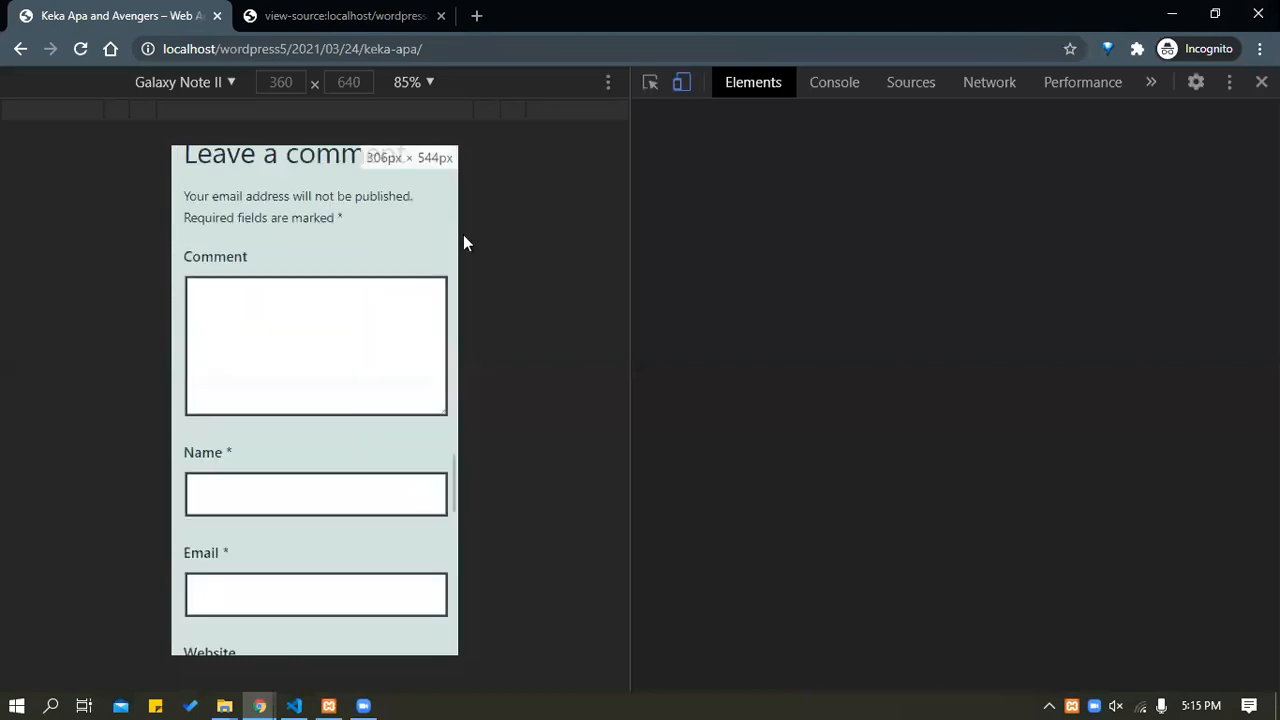
Turn off device emulation, inspect the comment form element and examine its markup alongside the embedded form on the page.
click(681, 86)
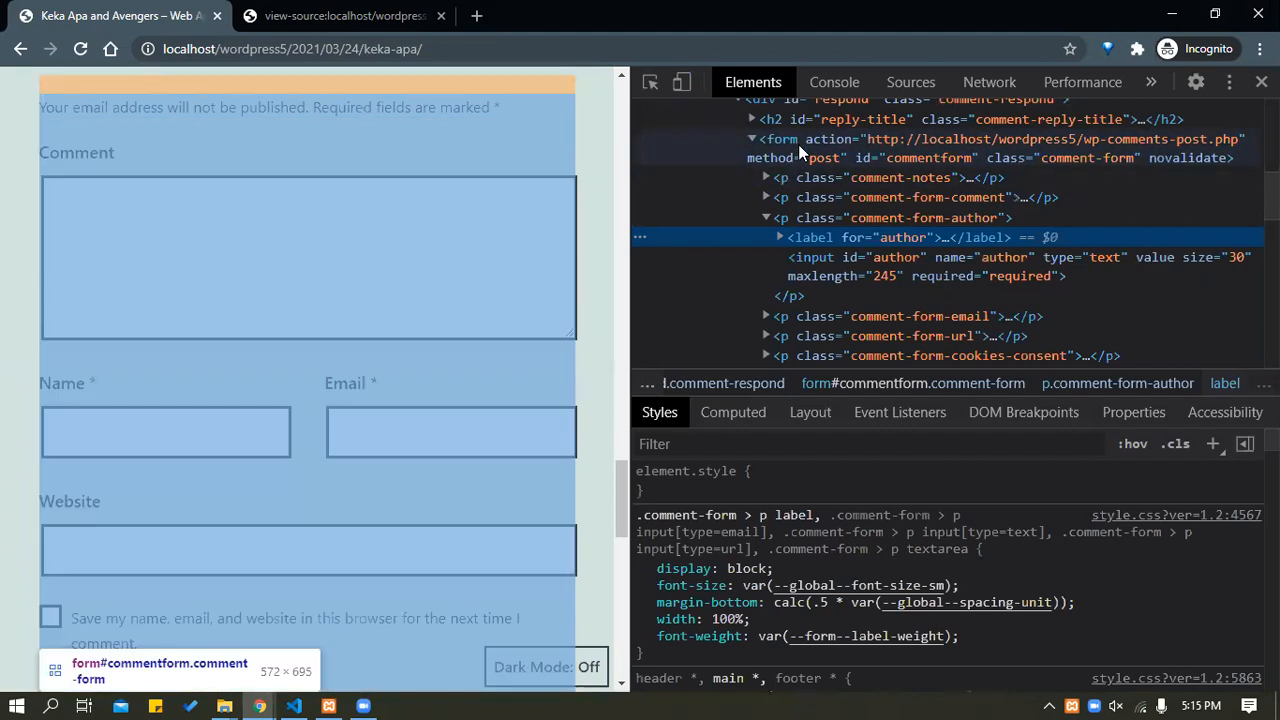
click(799, 148)
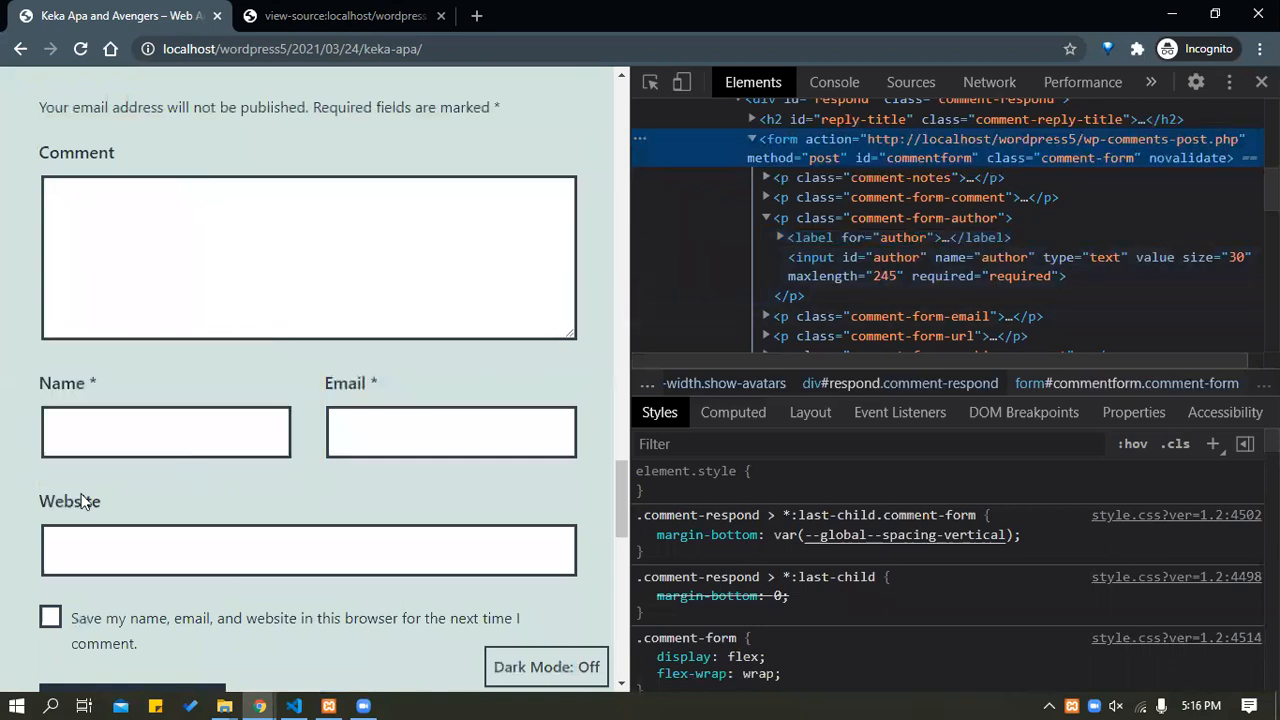
scroll(242, 220, up, 3)
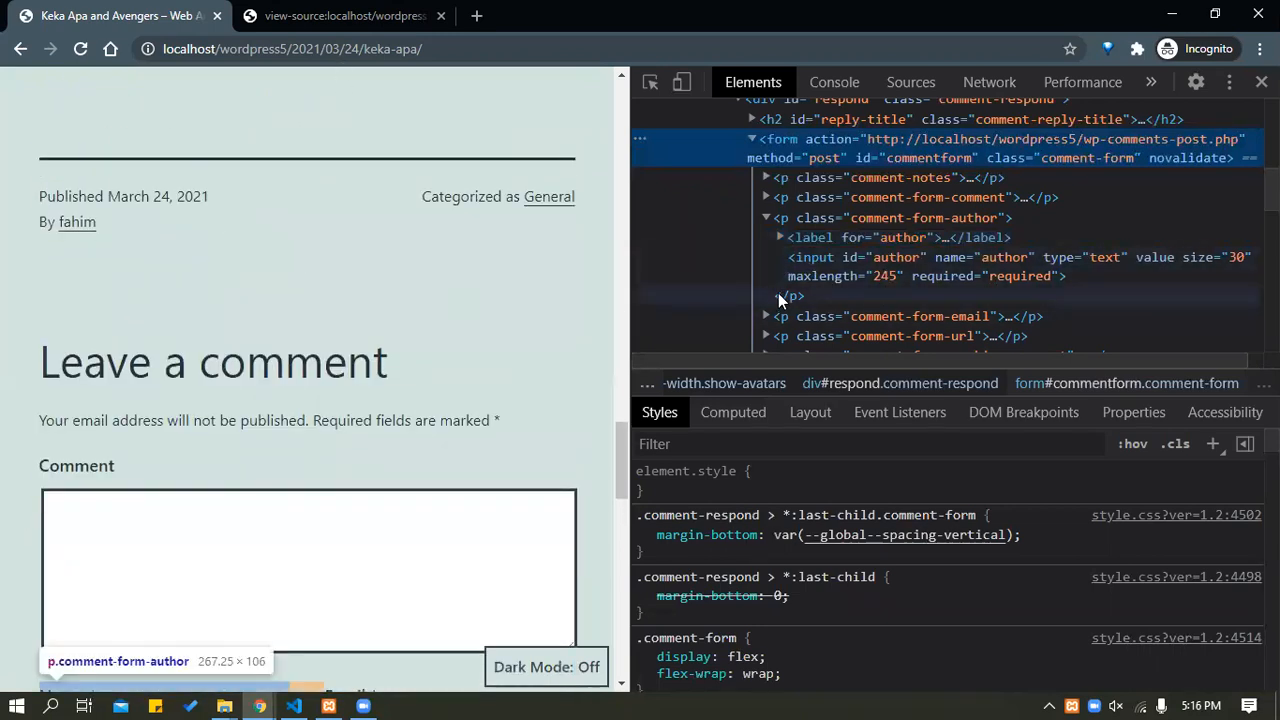
scroll(778, 298, up, 2)
scroll(232, 363, down, 3)
scroll(232, 363, down, 1)
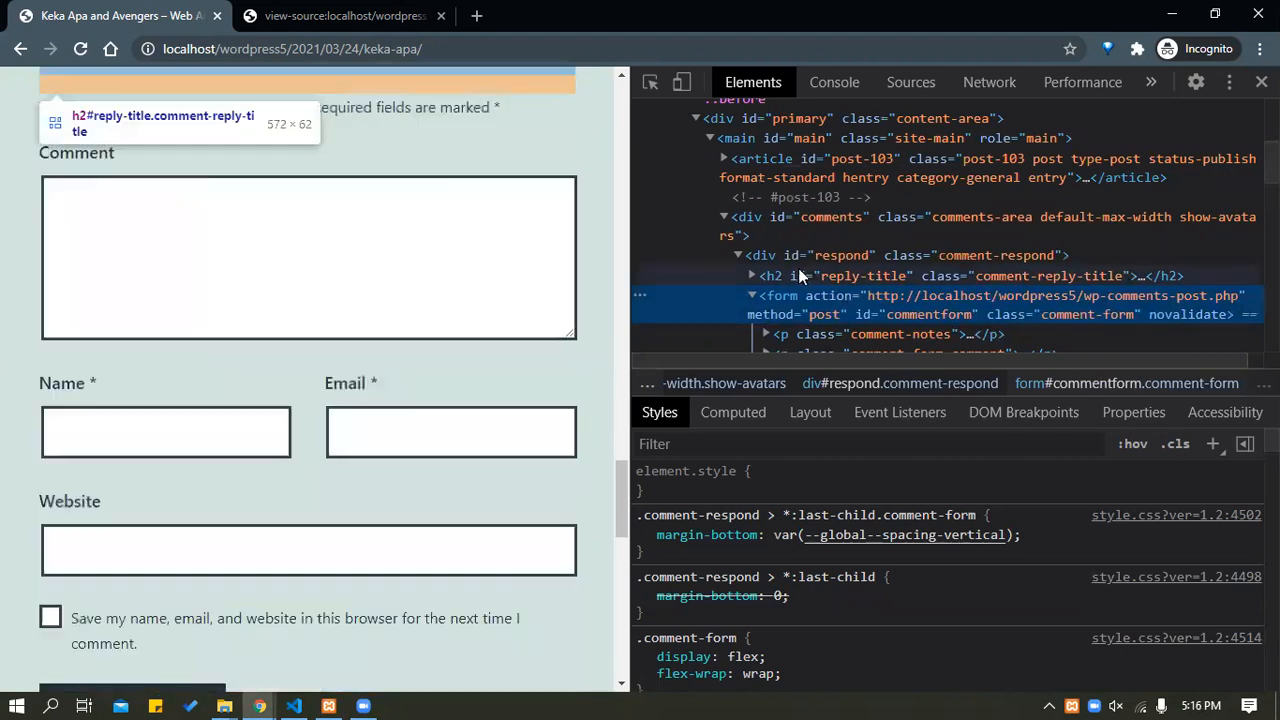
scroll(770, 280, up, 3)
scroll(549, 289, up, 5)
scroll(352, 303, up, 3)
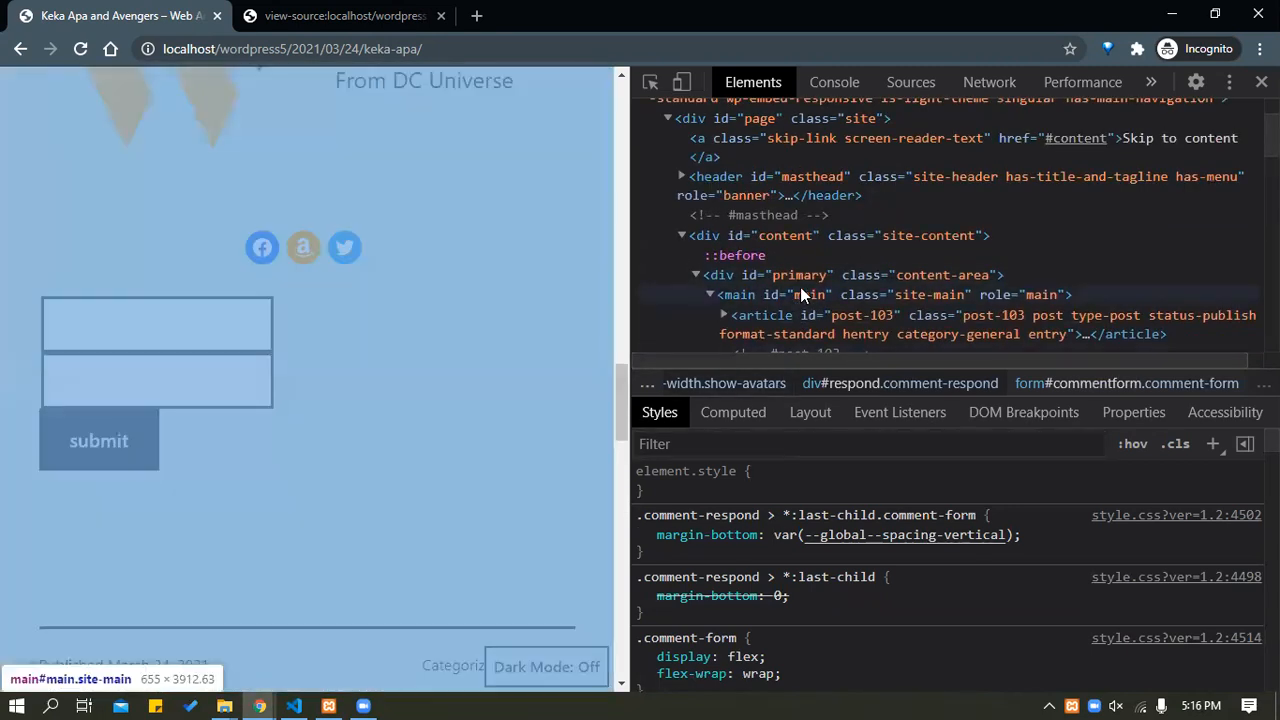
scroll(800, 287, down, 5)
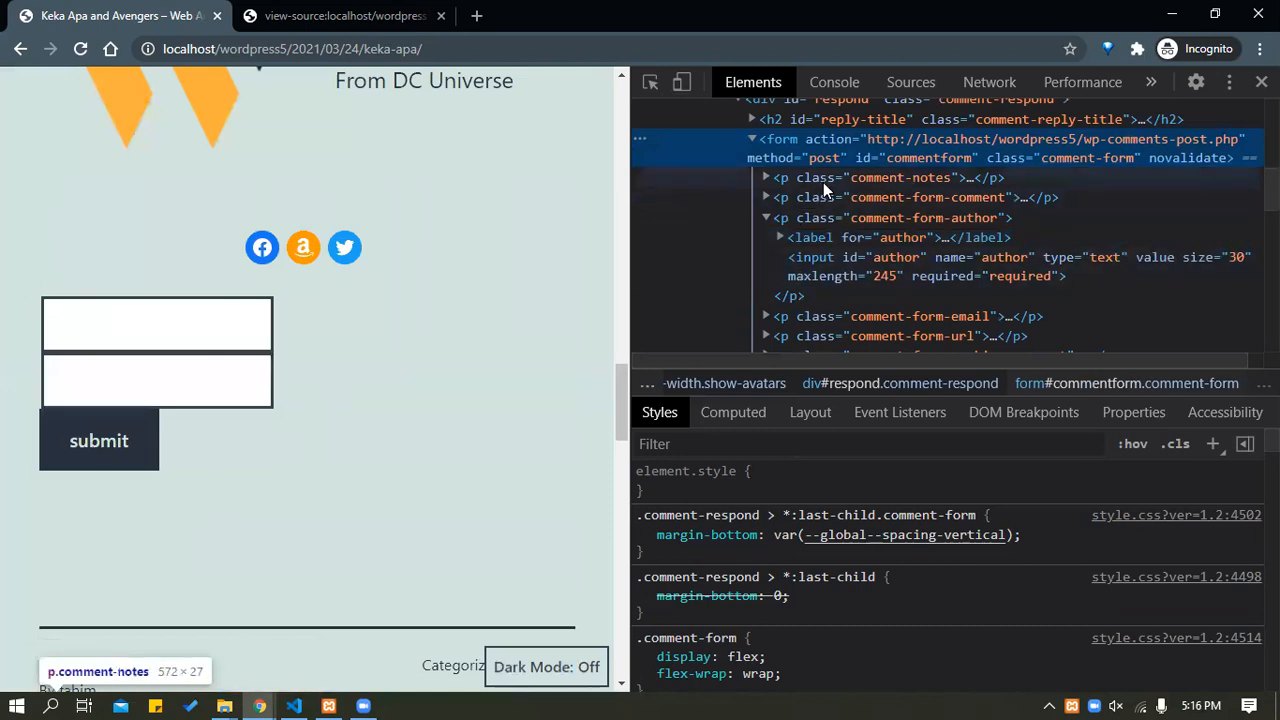
scroll(785, 274, down, 3)
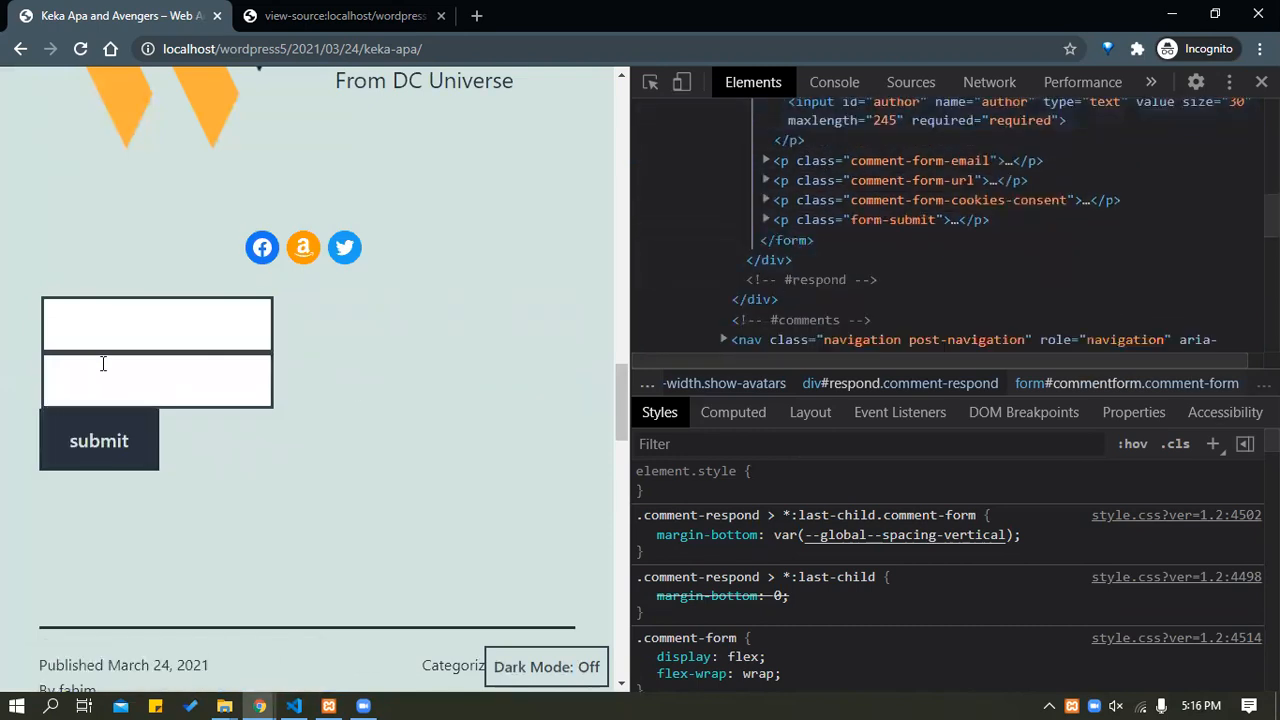
scroll(120, 400, down, 6)
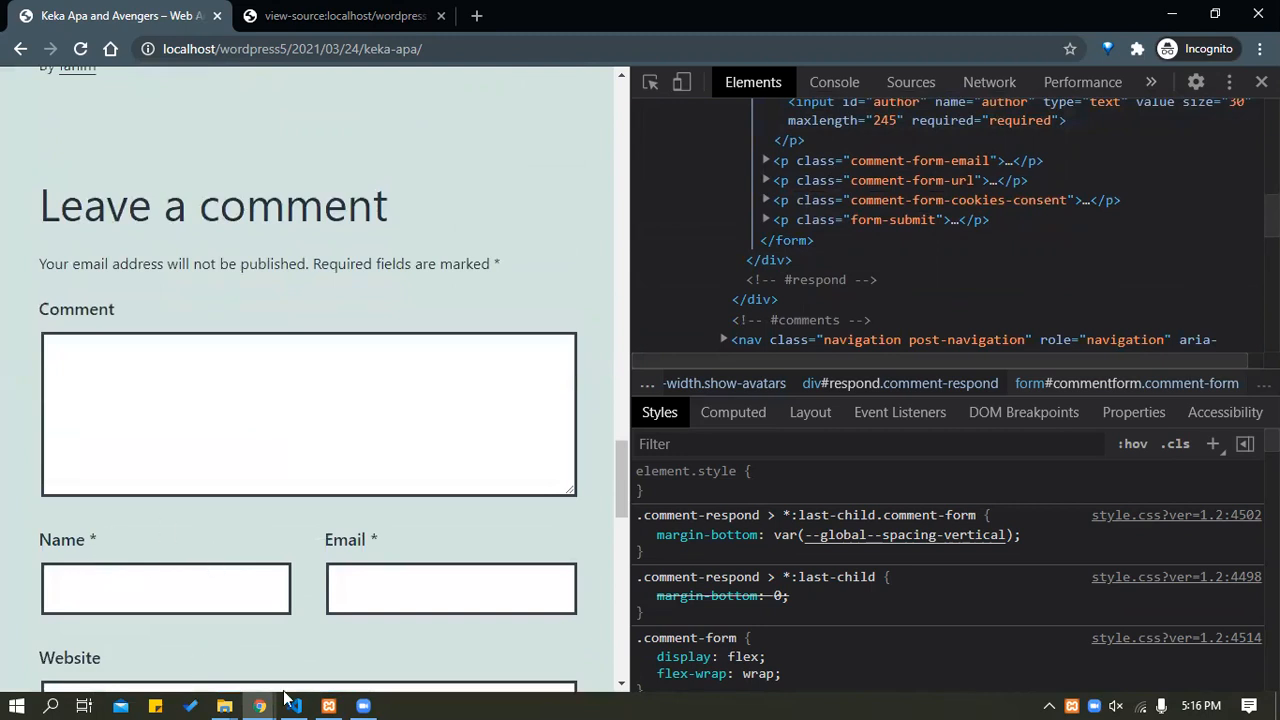
Switch back to the WordPress post editor and close the settings sidebar.
mouse_move(293, 706)
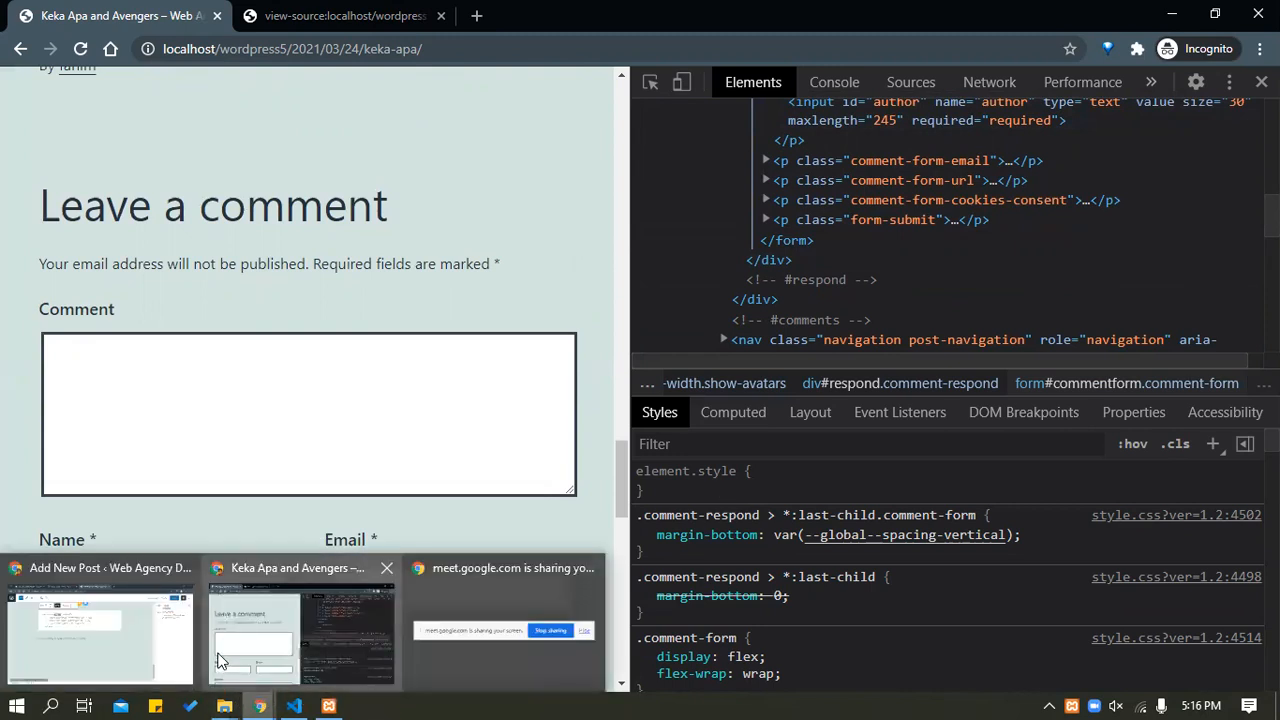
click(133, 640)
scroll(594, 417, up, 5)
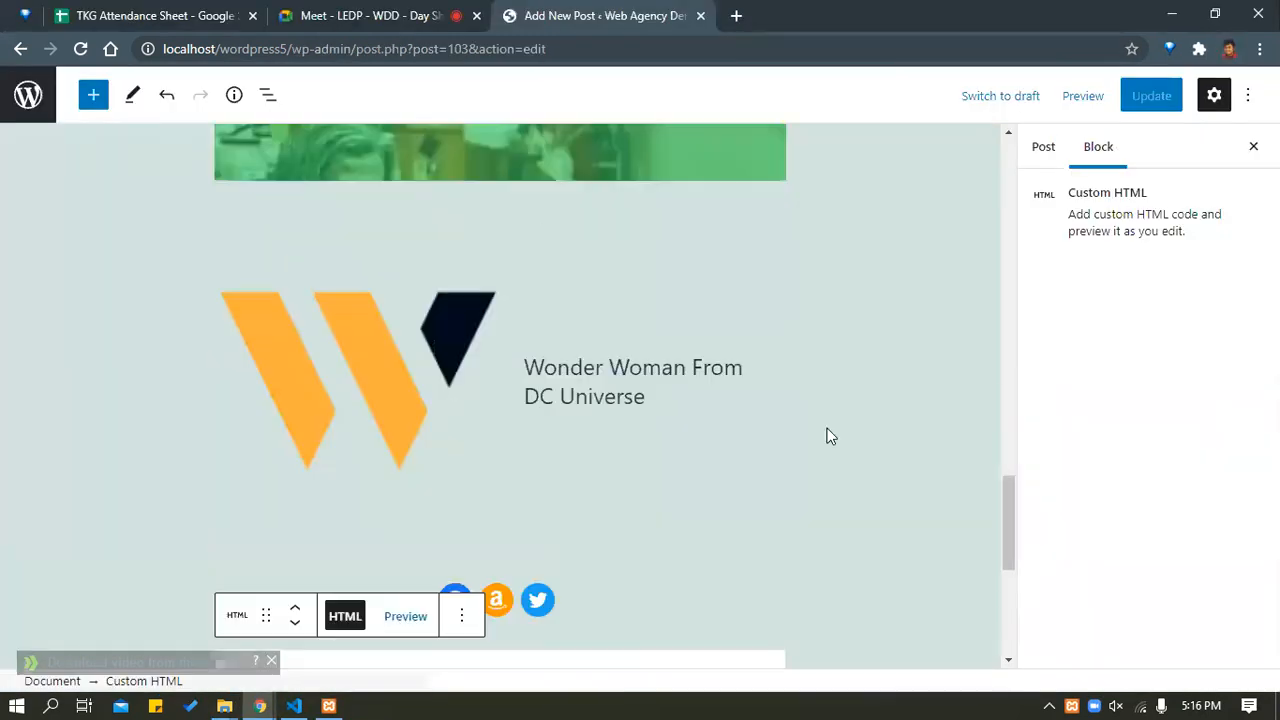
click(1160, 91)
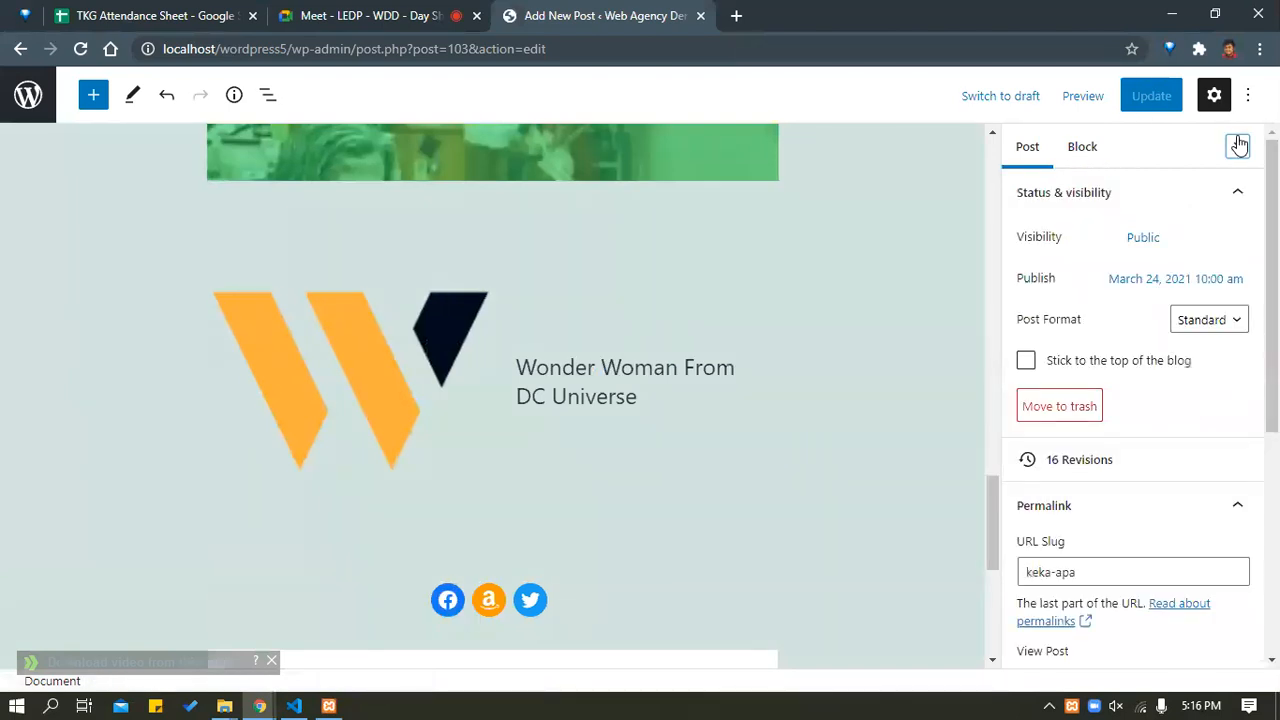
click(1253, 146)
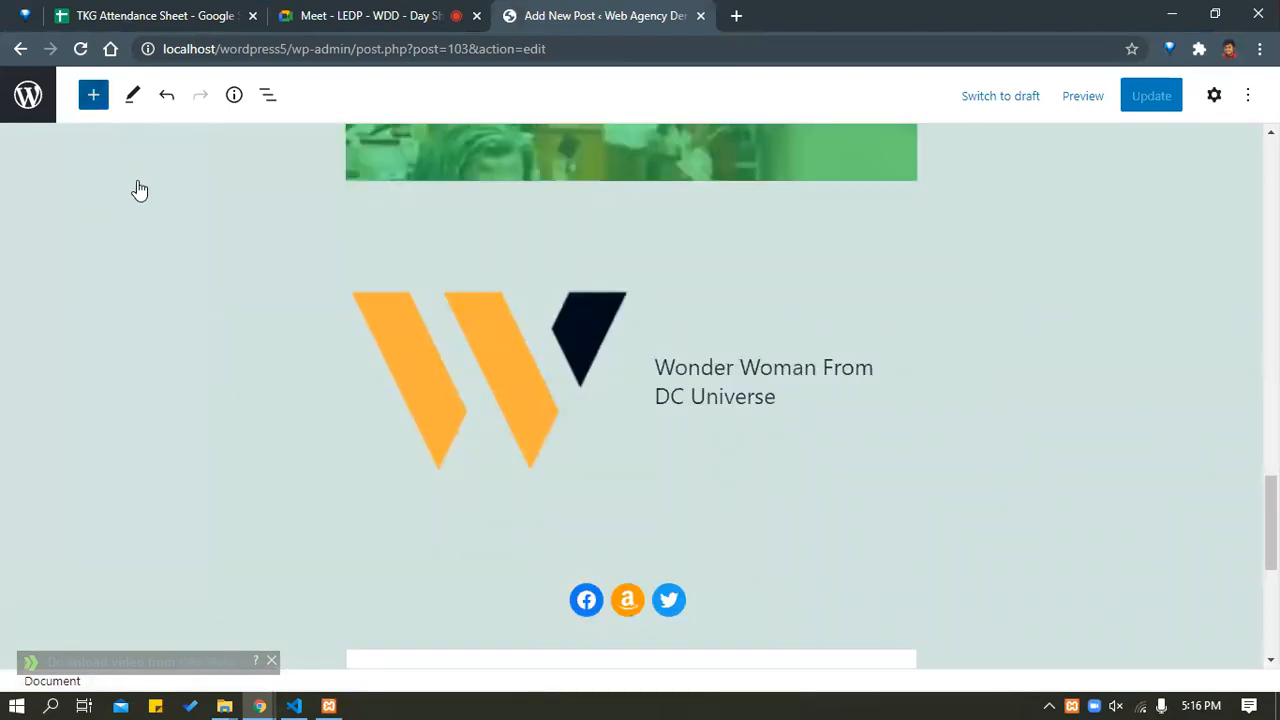
Insert a YouTube embed block in the empty paragraph below the form's Custom HTML block.
click(93, 94)
scroll(157, 386, down, 10)
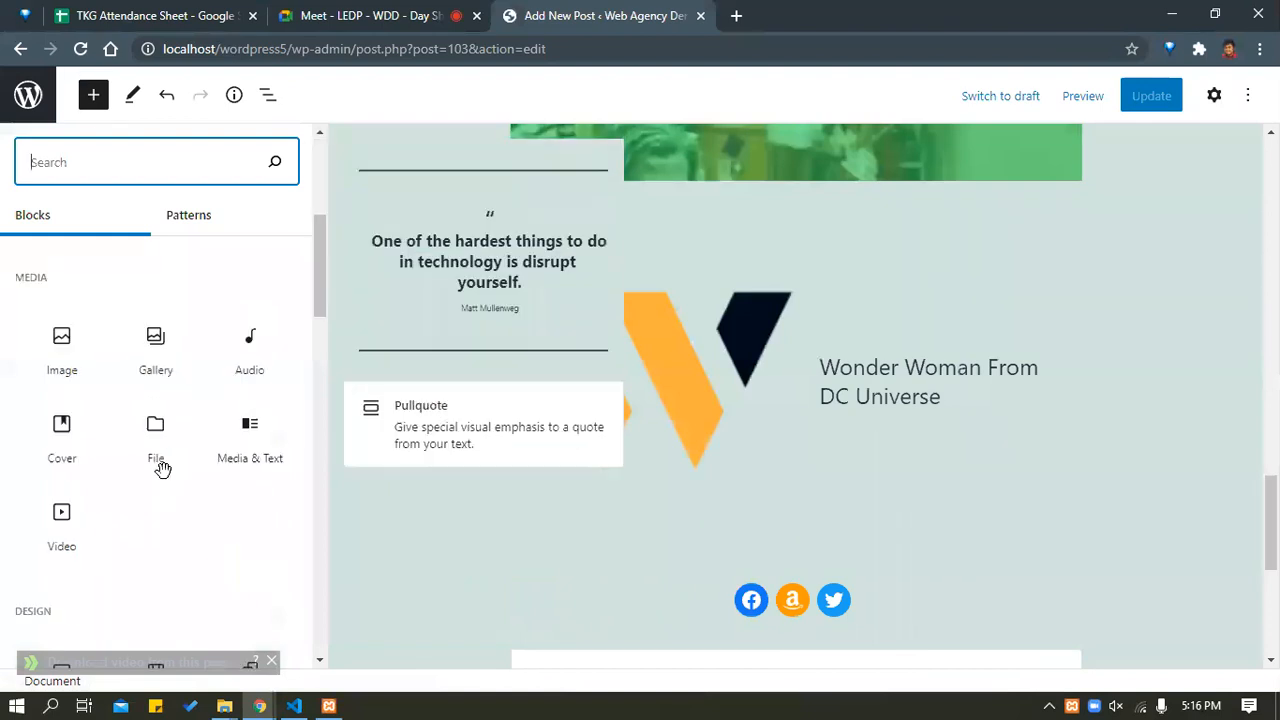
scroll(160, 472, down, 6)
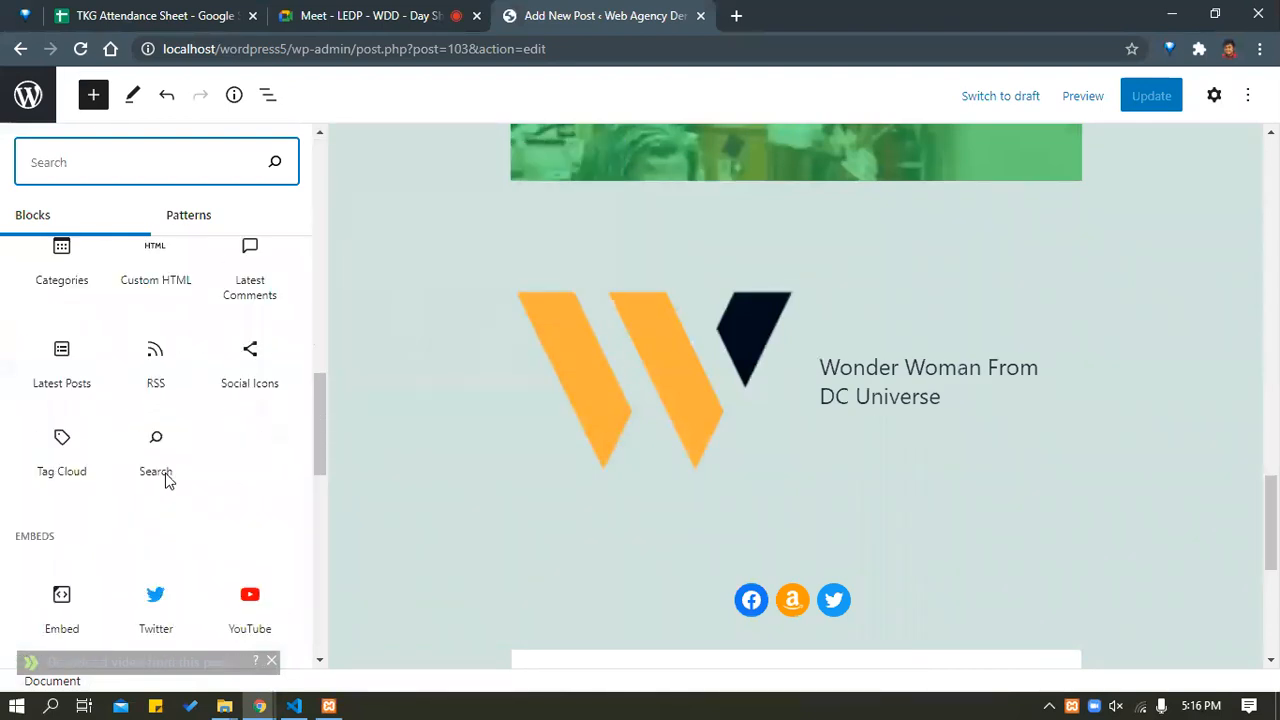
scroll(103, 314, up, 2)
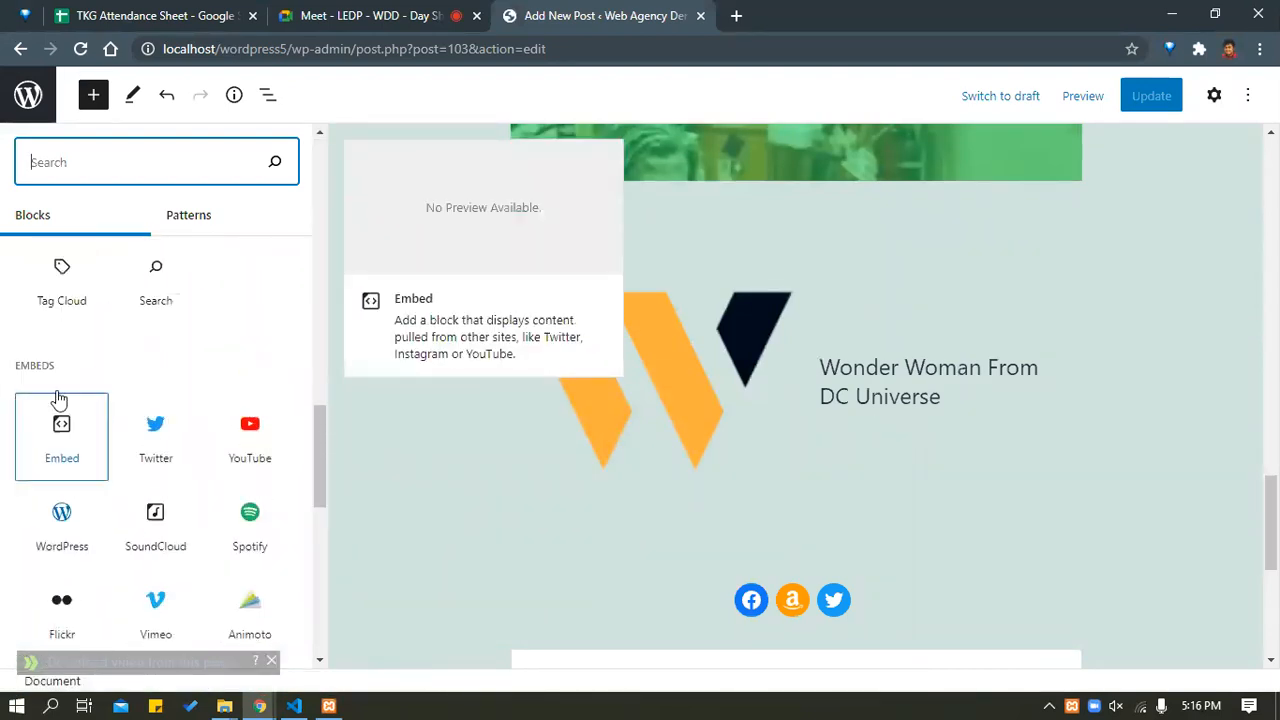
scroll(120, 380, down, 2)
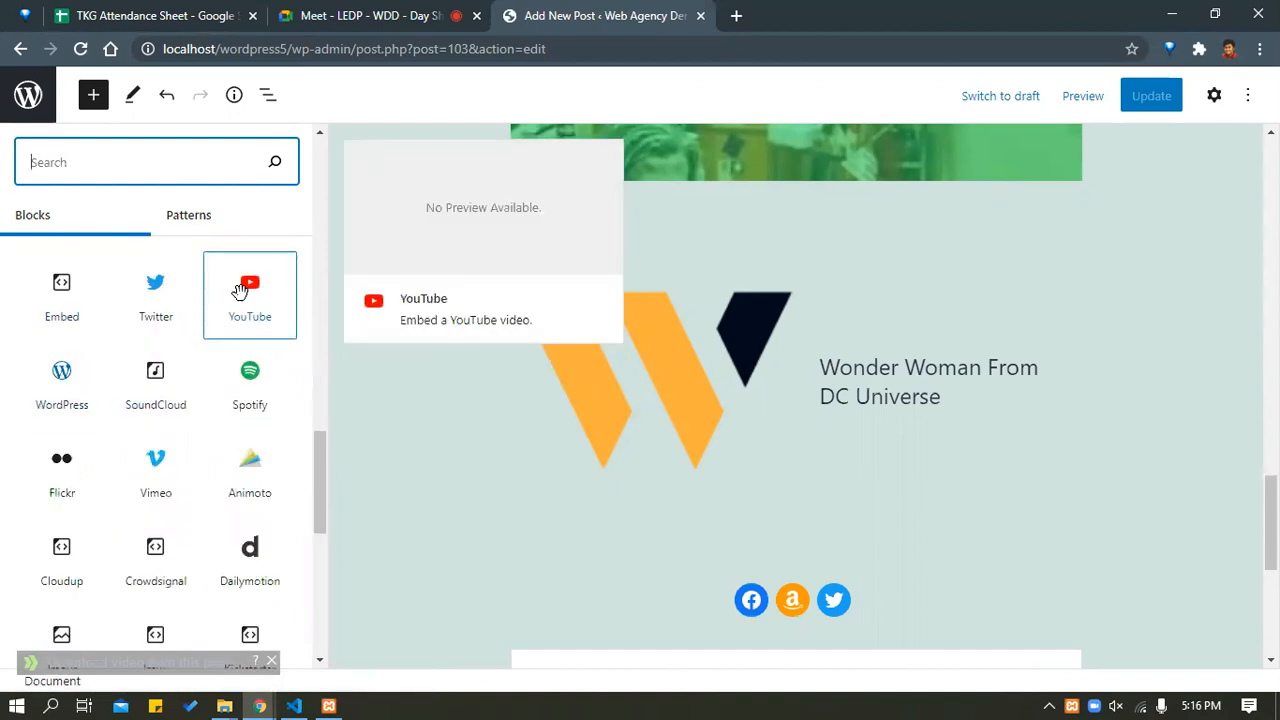
scroll(789, 437, down, 5)
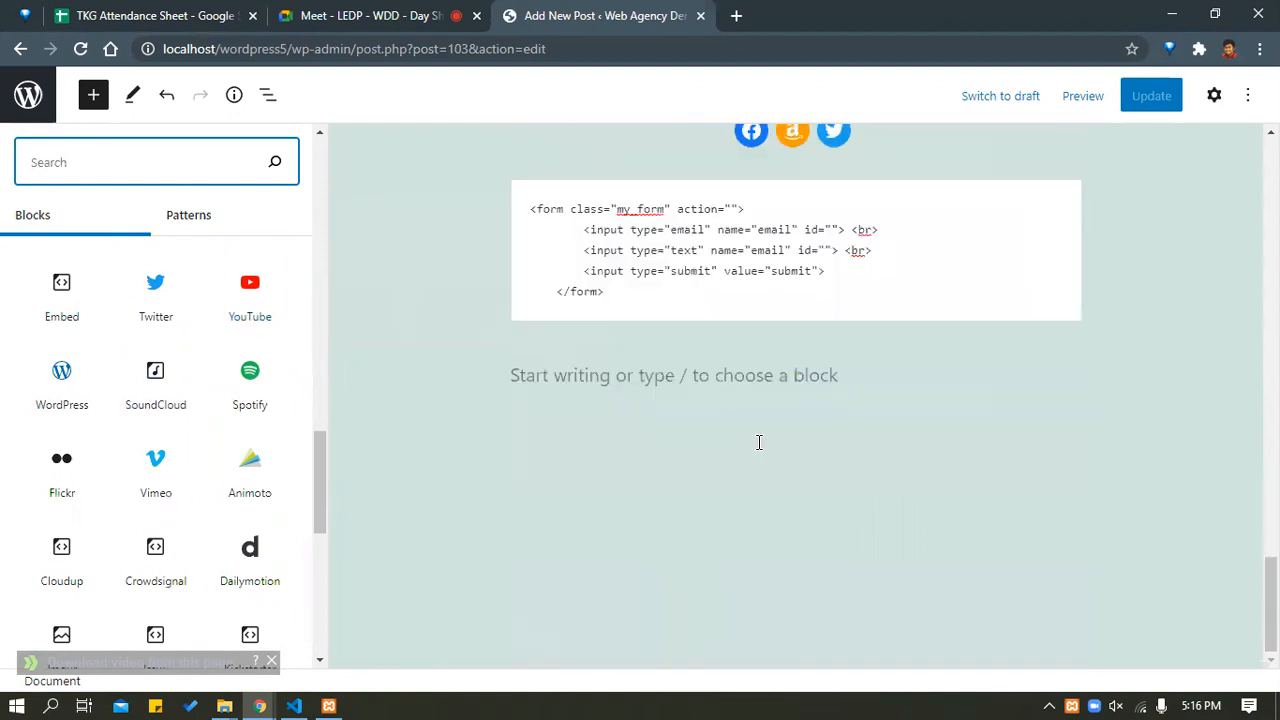
click(690, 388)
click(82, 105)
scroll(240, 385, down, 5)
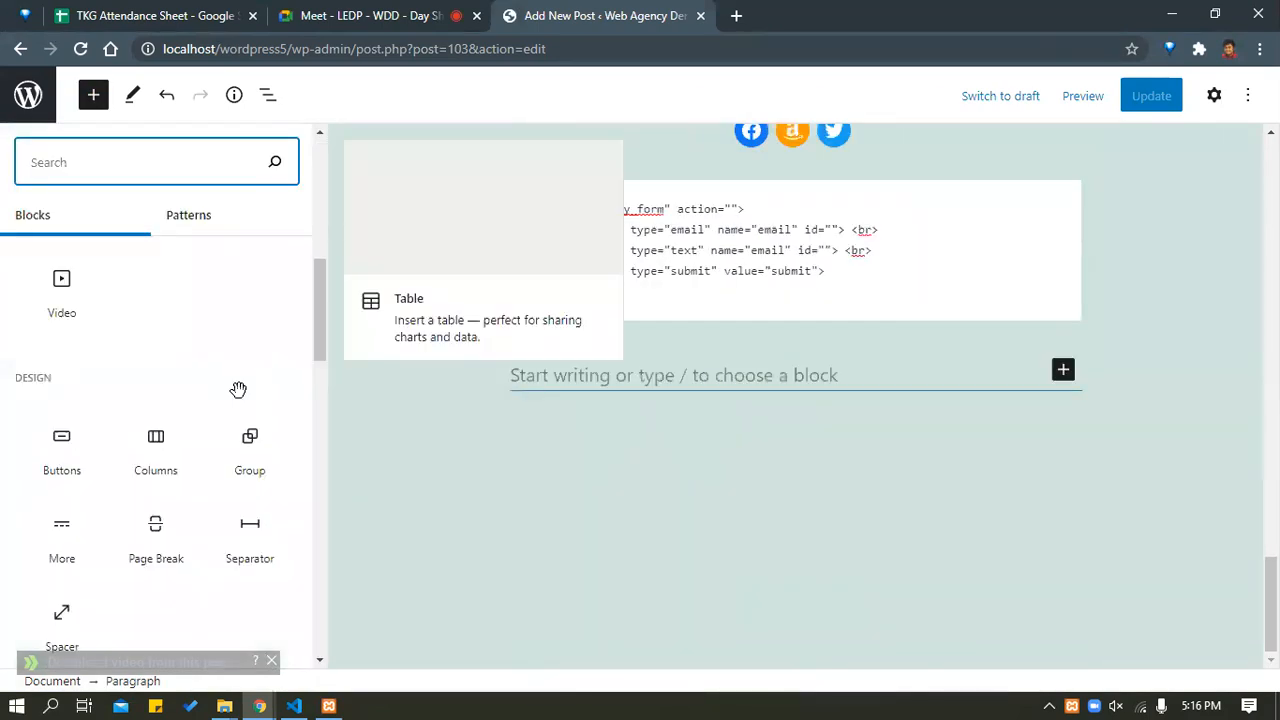
scroll(240, 388, down, 7)
click(250, 590)
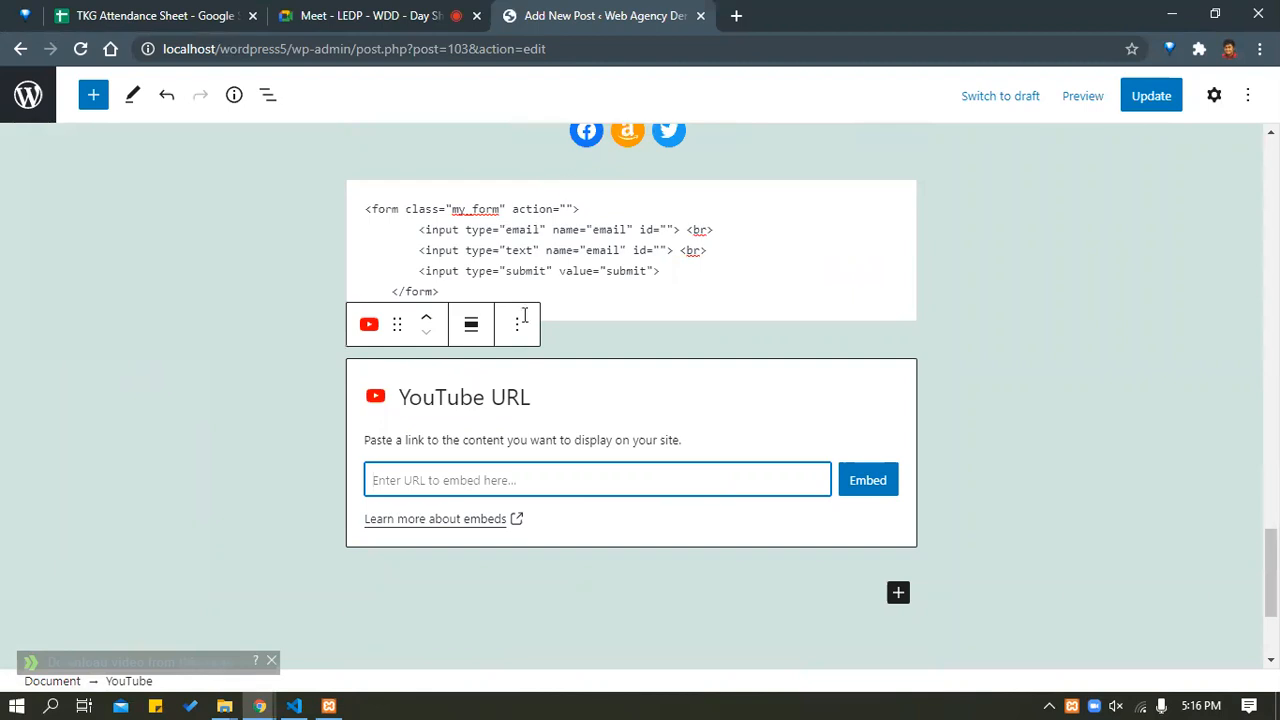
Switch to the Google Meet call, read the latest chat messages and close the chat.
click(25, 14)
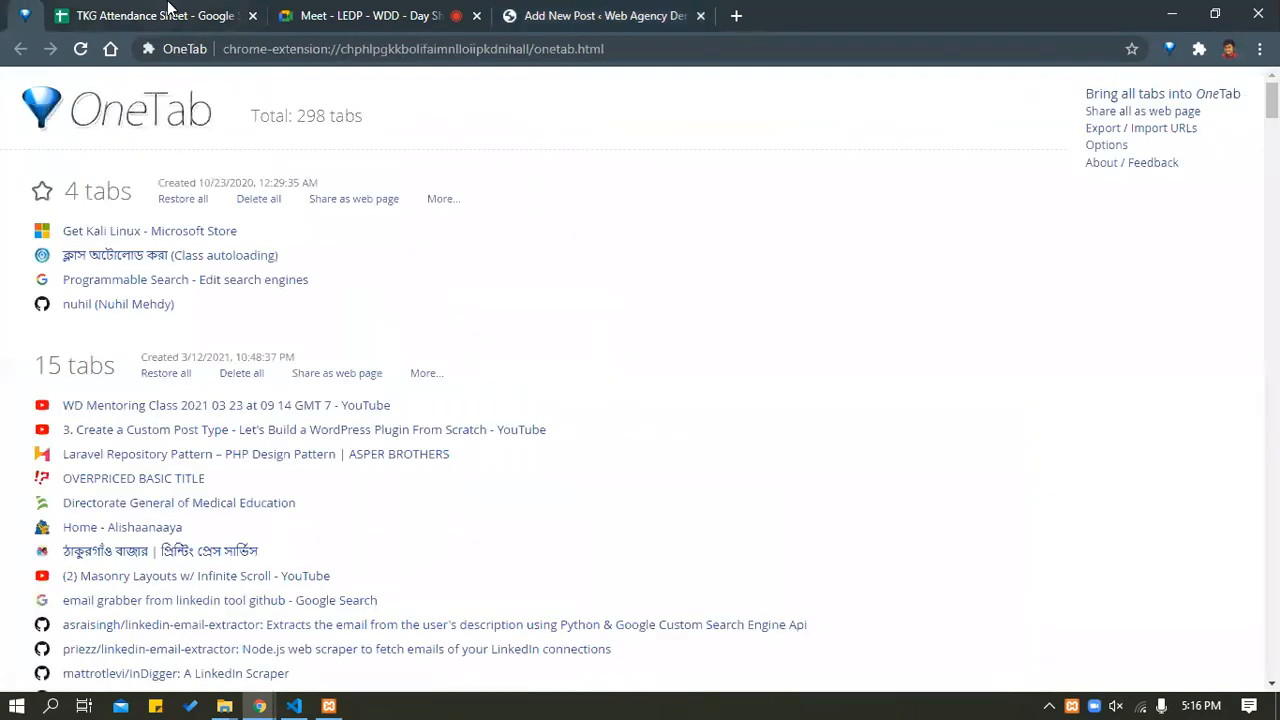
click(737, 15)
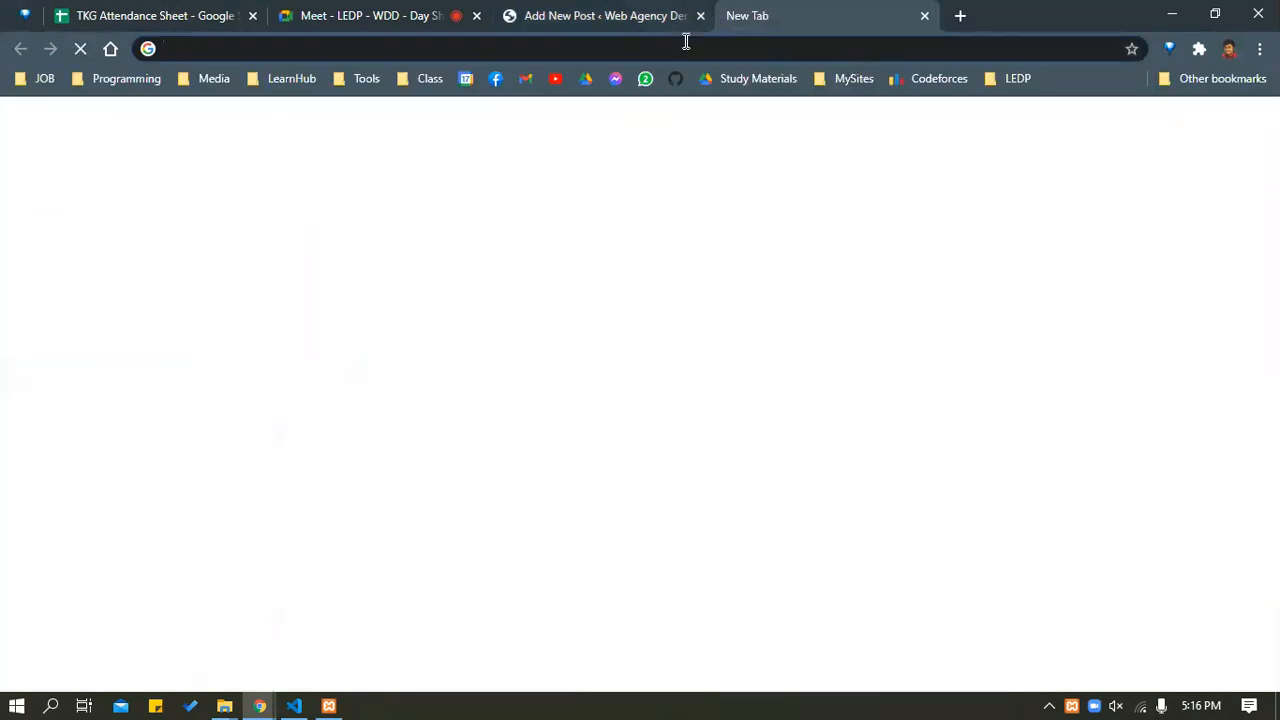
click(352, 10)
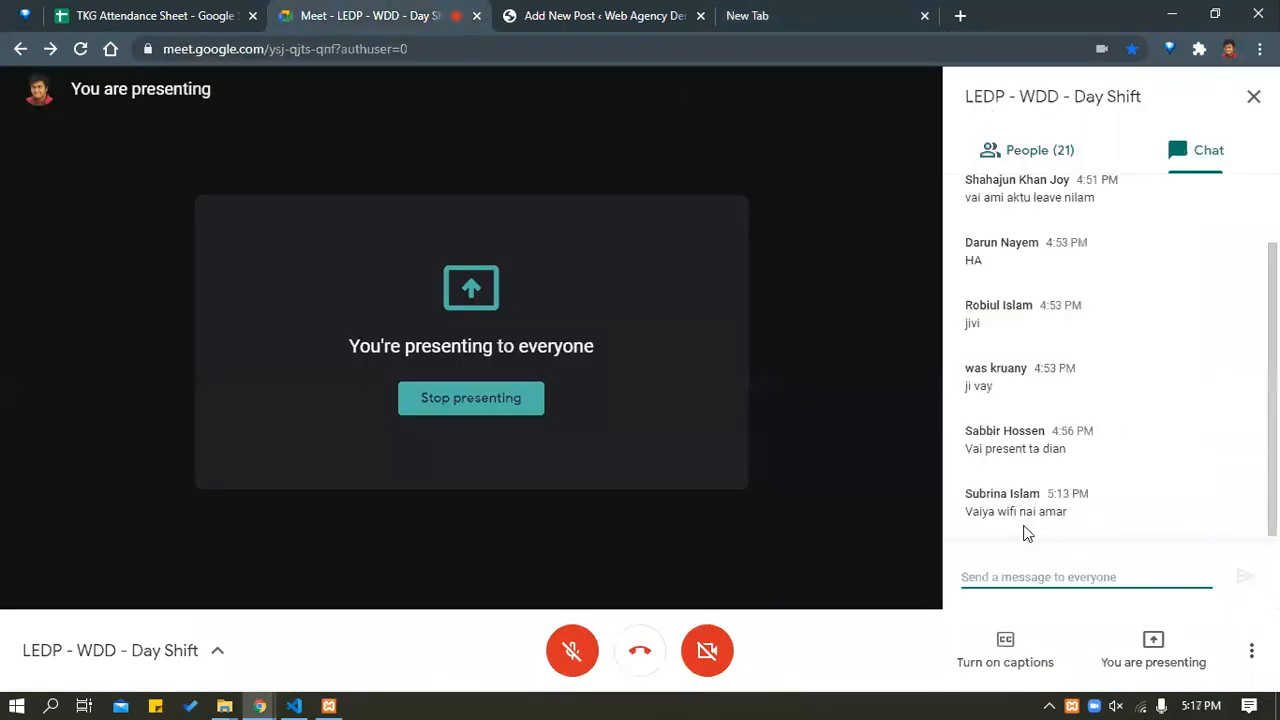
scroll(1117, 498, up, 1)
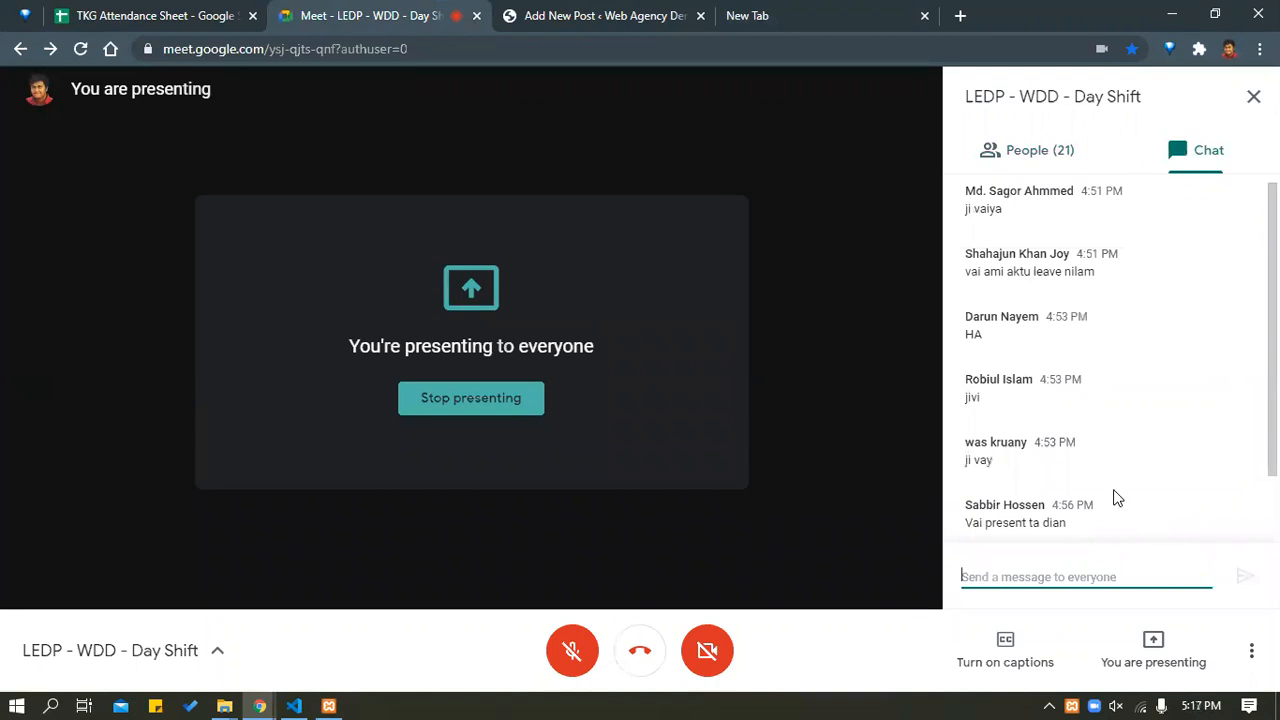
scroll(1140, 375, down, 1)
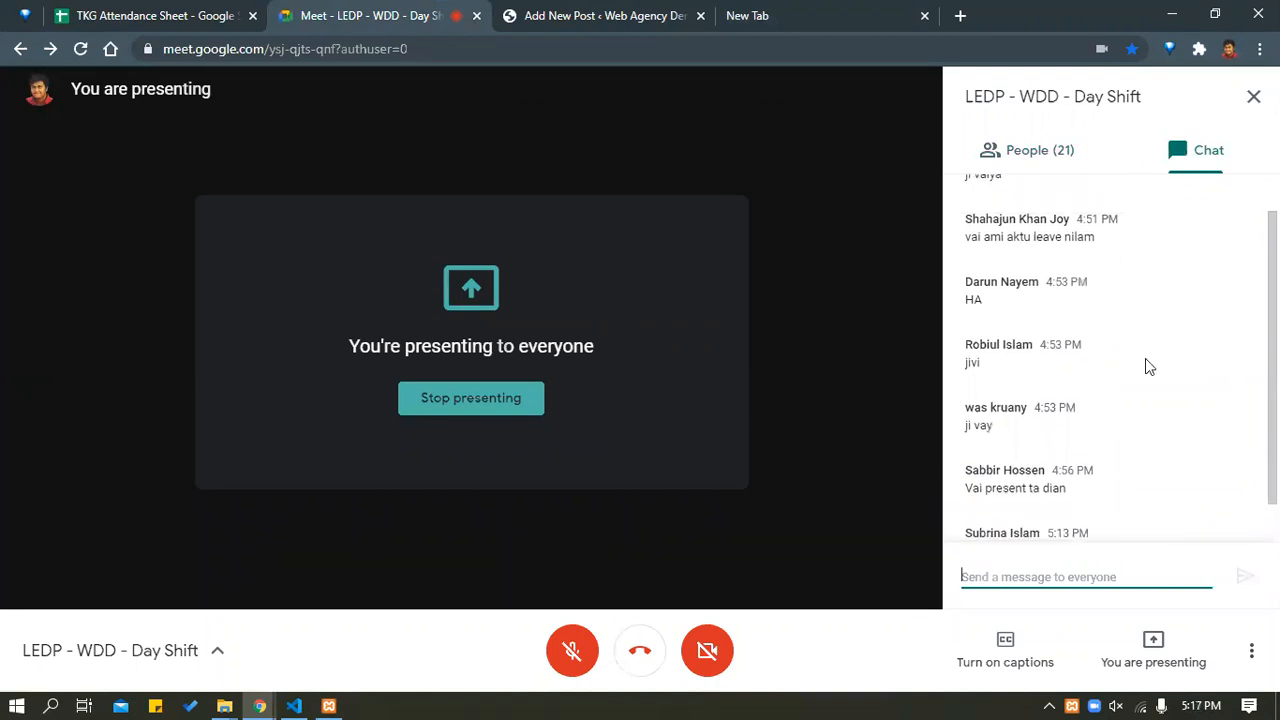
click(1253, 97)
Open the WD Mentoring Class video from the saved tabs in OneTab, copy its URL and close the extra browser tabs.
click(170, 14)
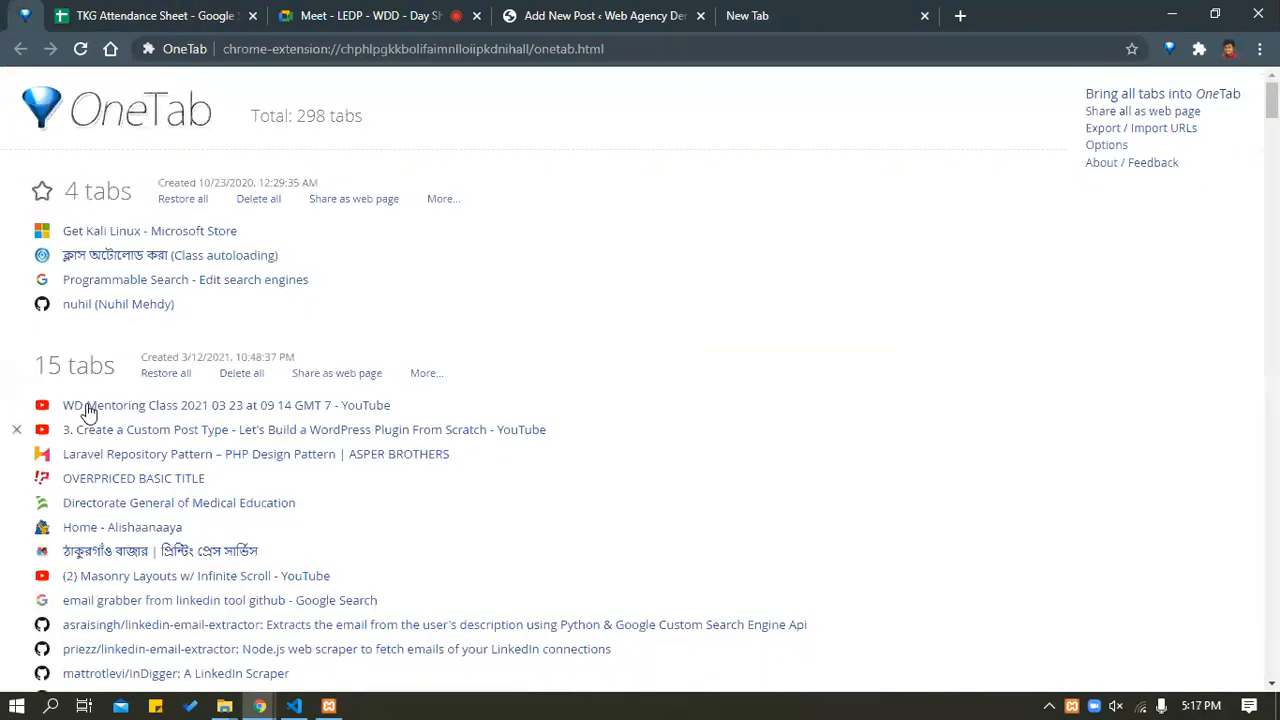
click(99, 406)
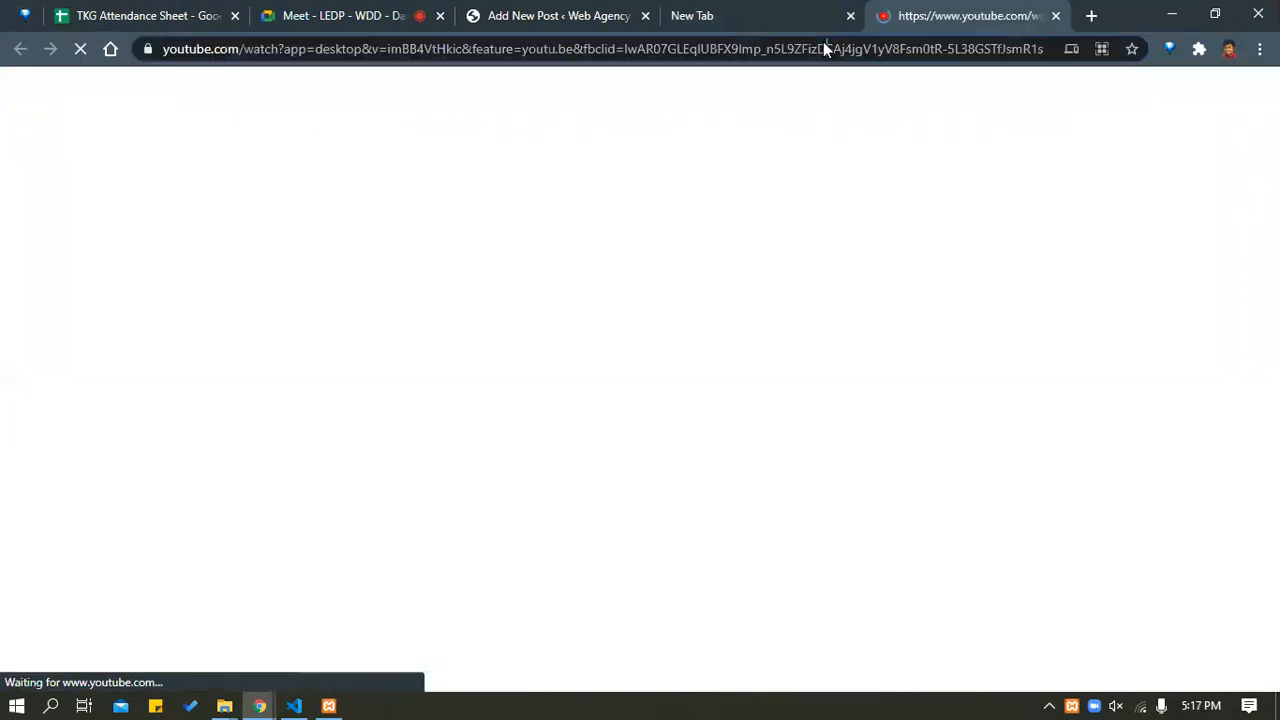
click(823, 48)
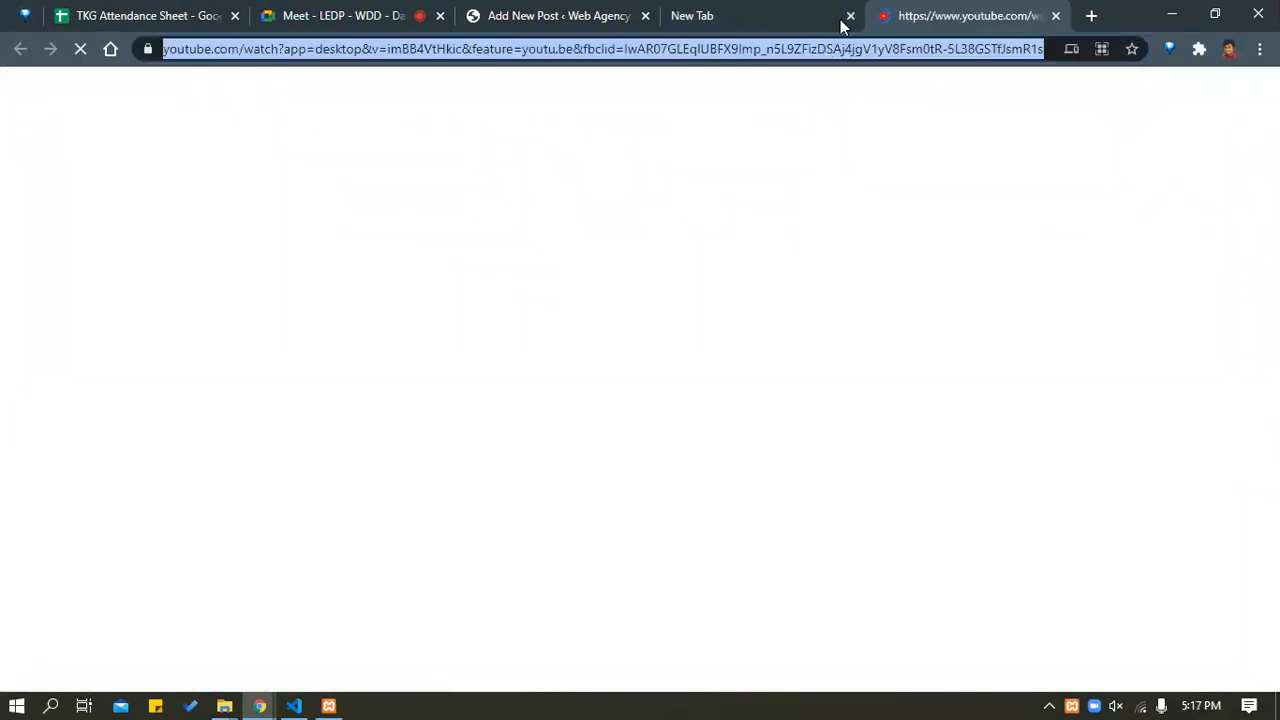
key(ctrl+w)
click(924, 17)
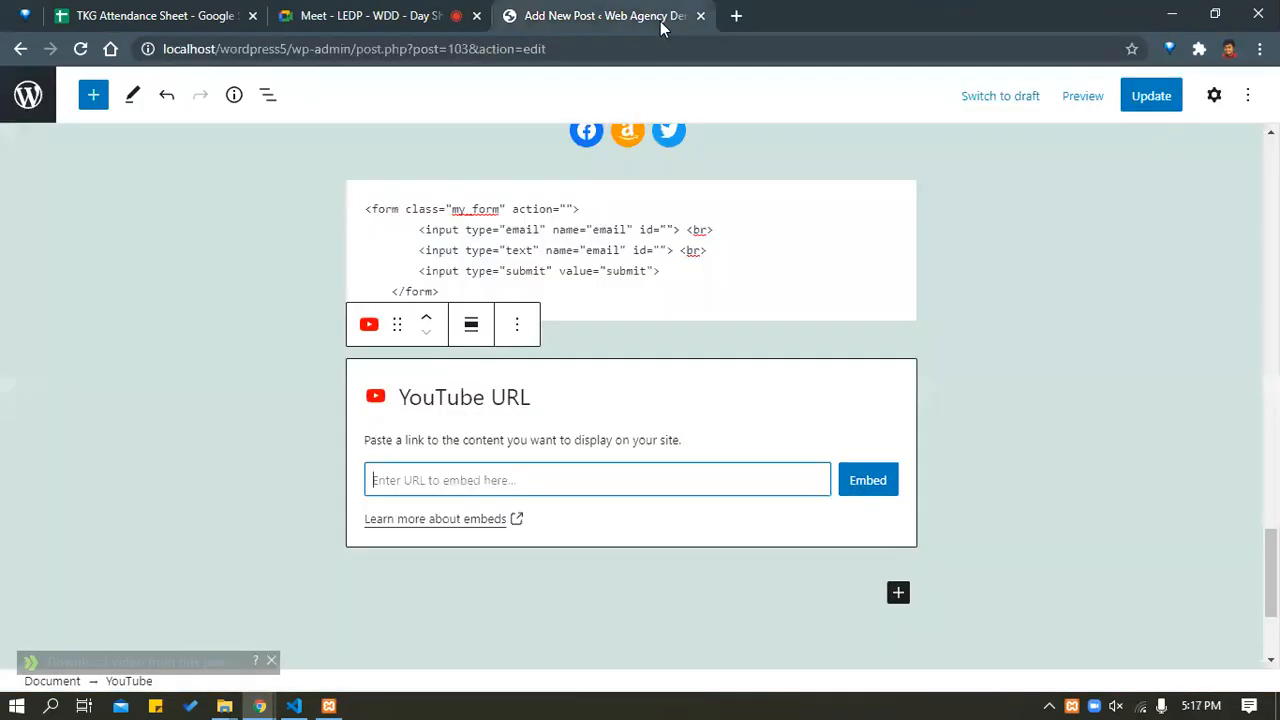
Embed the copied video link in the YouTube block and deselect the block.
click(526, 479)
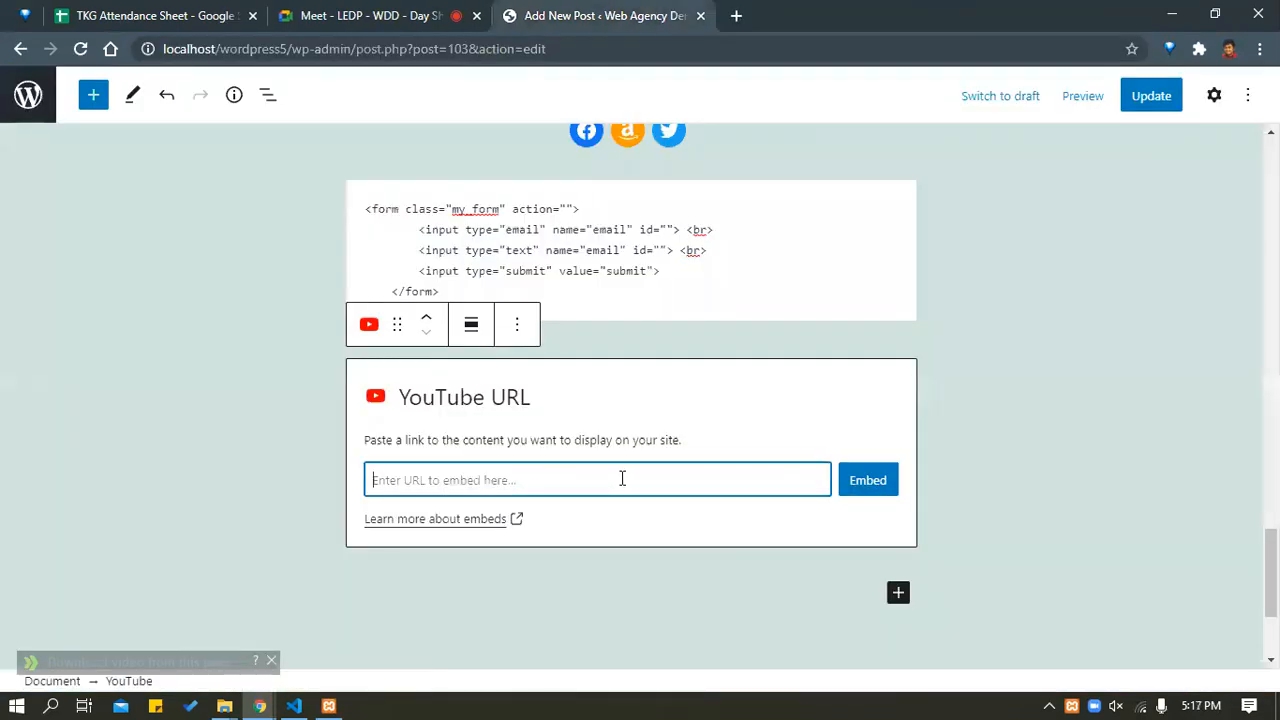
key(ctrl+v)
key(Return)
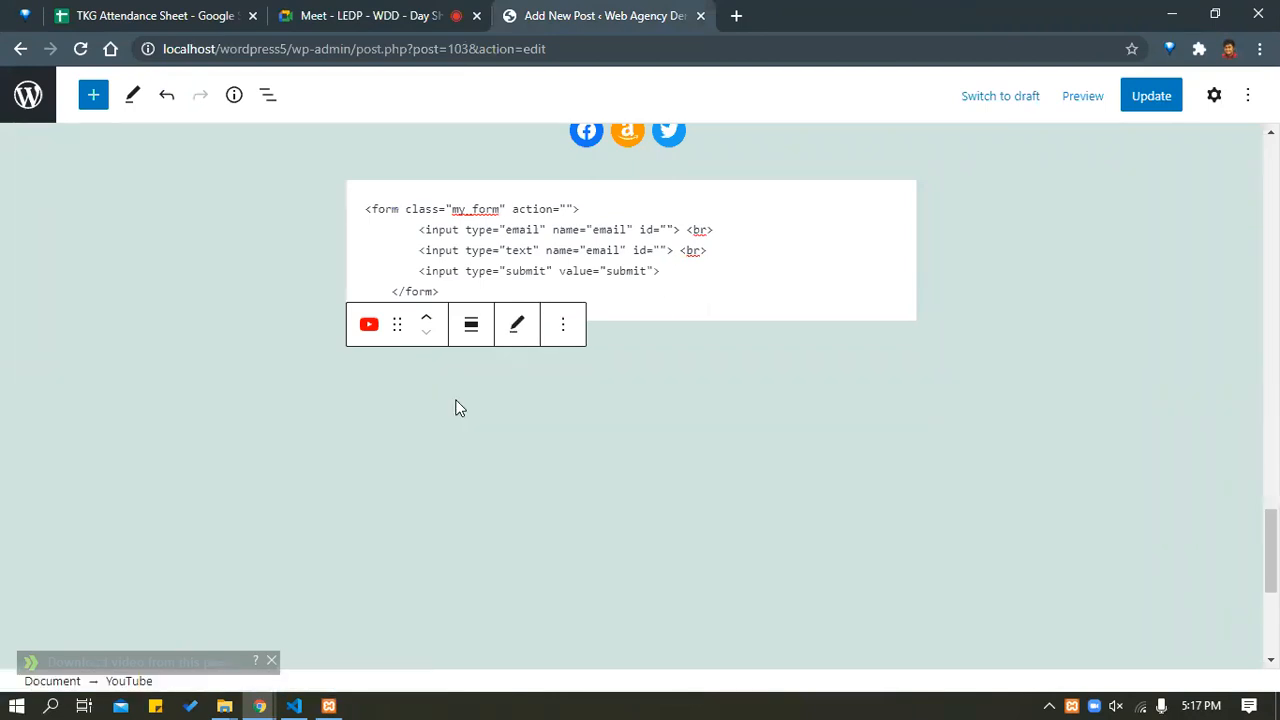
scroll(447, 431, down, 2)
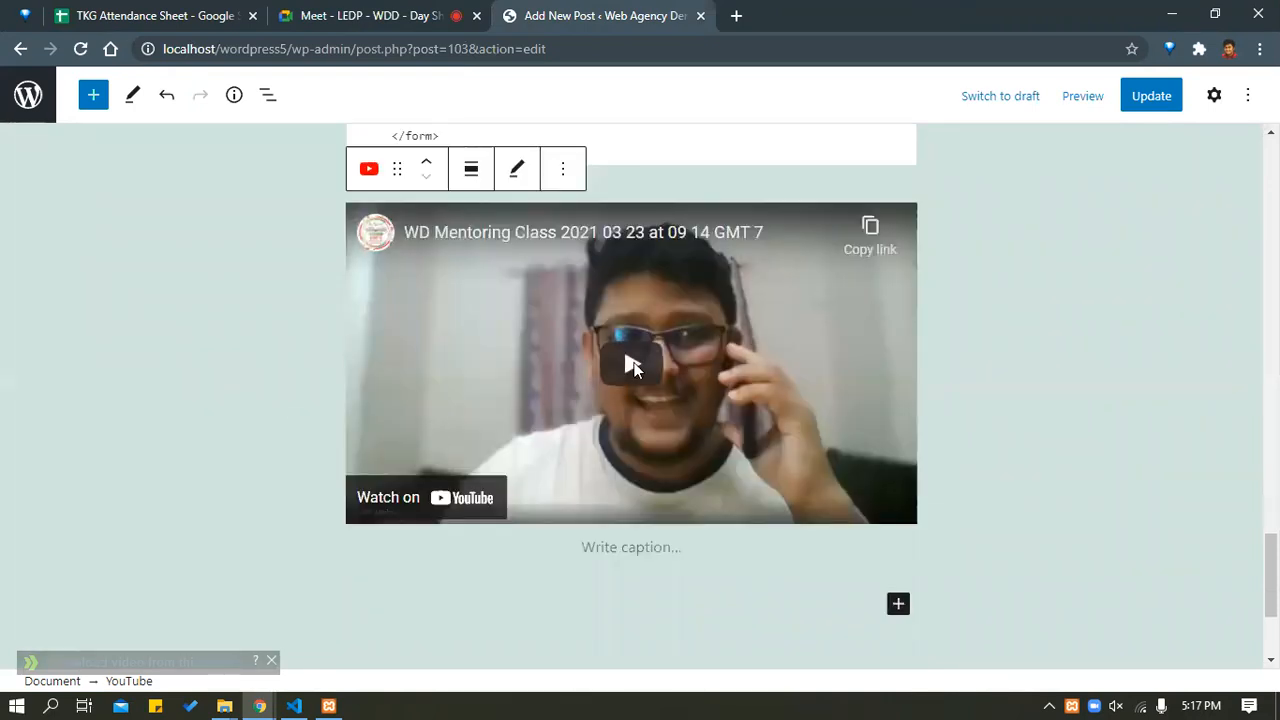
click(1042, 324)
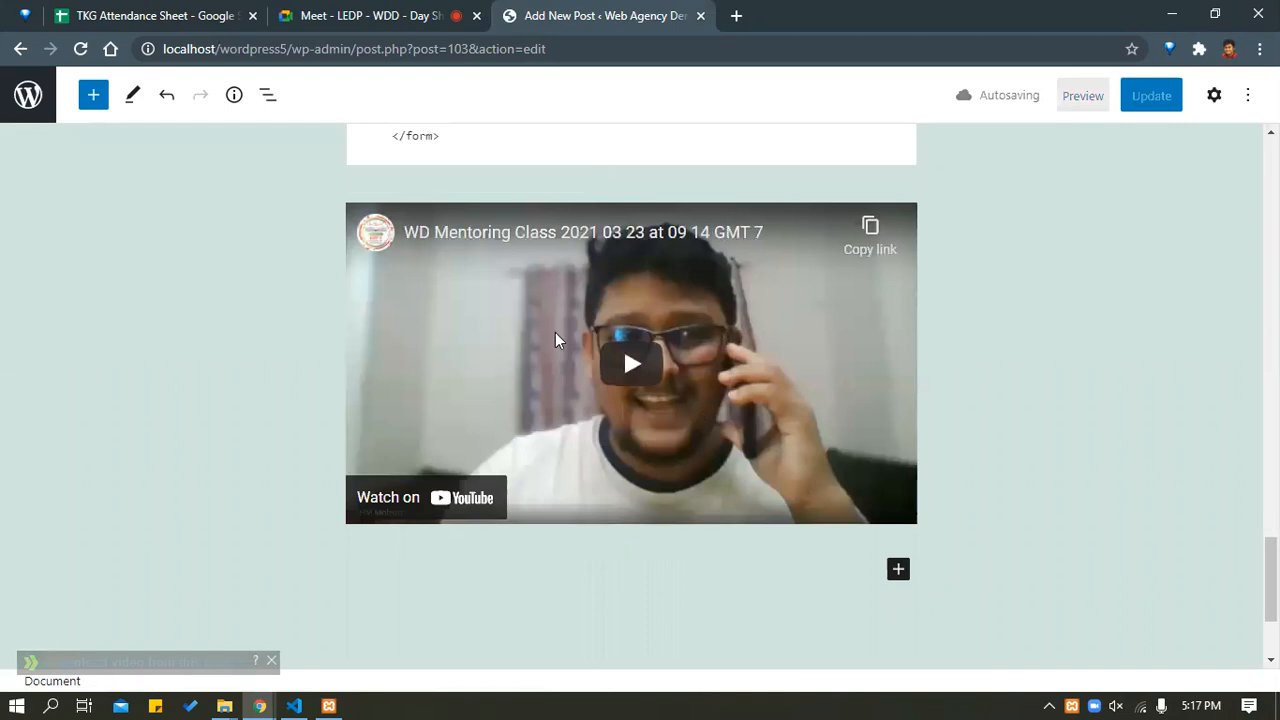
Show the YouTube block's settings and switch Resize for smaller devices off and back on.
scroll(790, 443, up, 2)
click(786, 432)
click(1209, 106)
click(1212, 100)
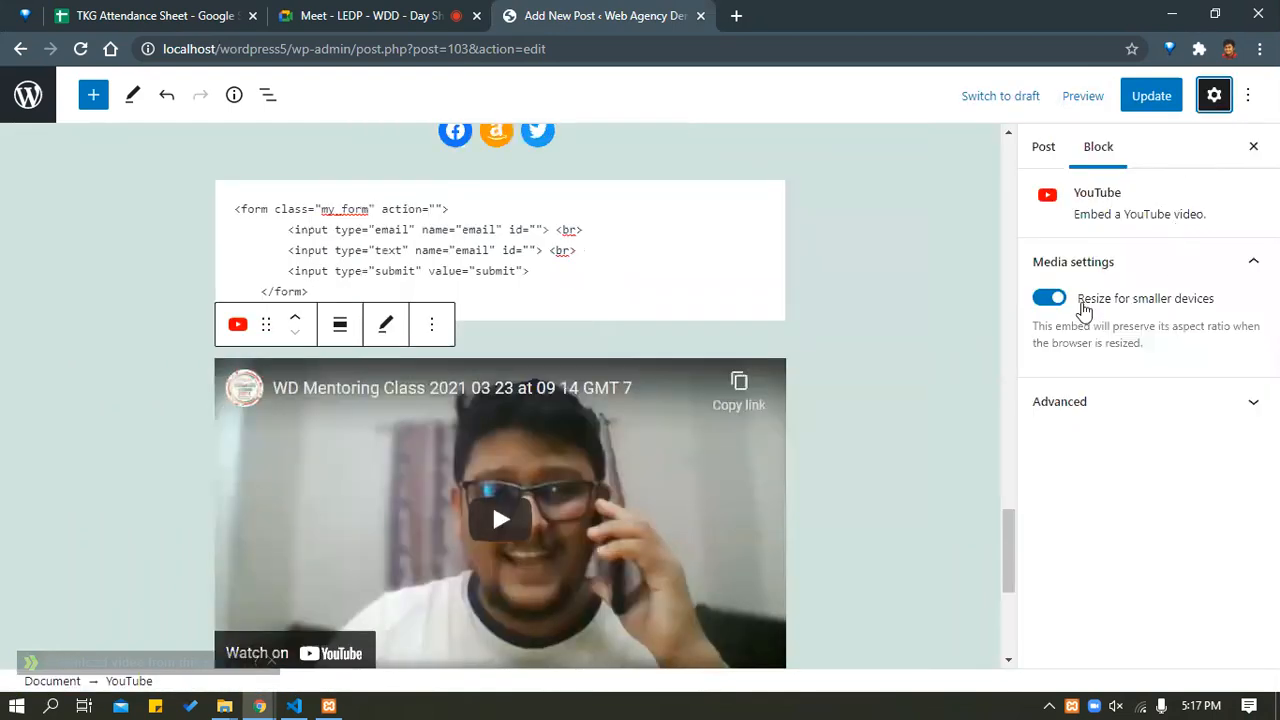
click(1050, 299)
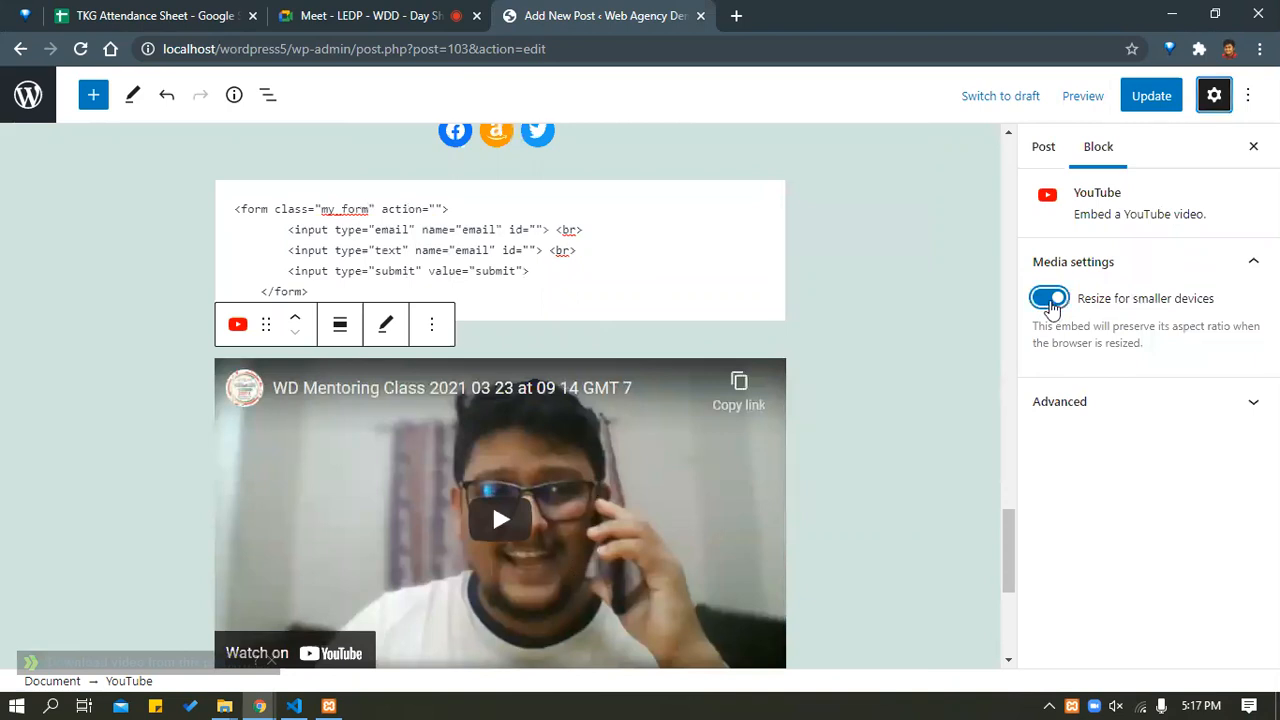
click(1050, 299)
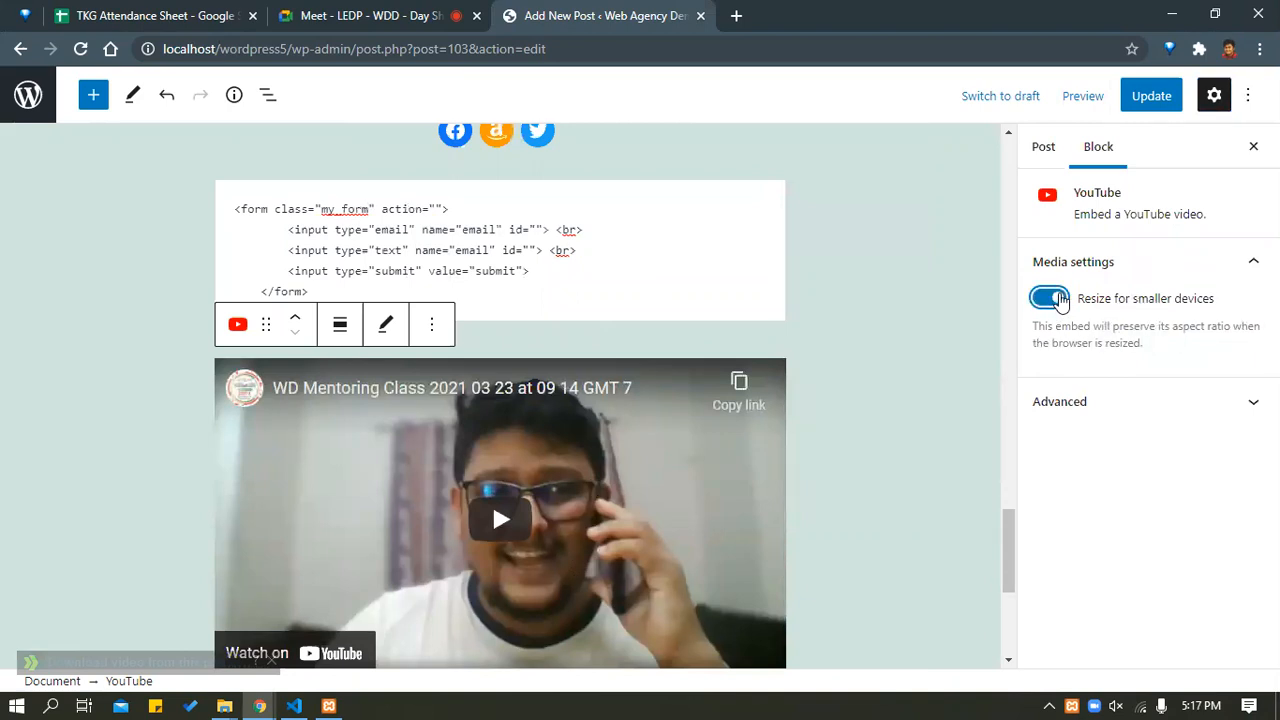
Open the embedded video's URL for editing, look through the block's options and transform choices, and embed the same link again.
scroll(700, 300, down, 2)
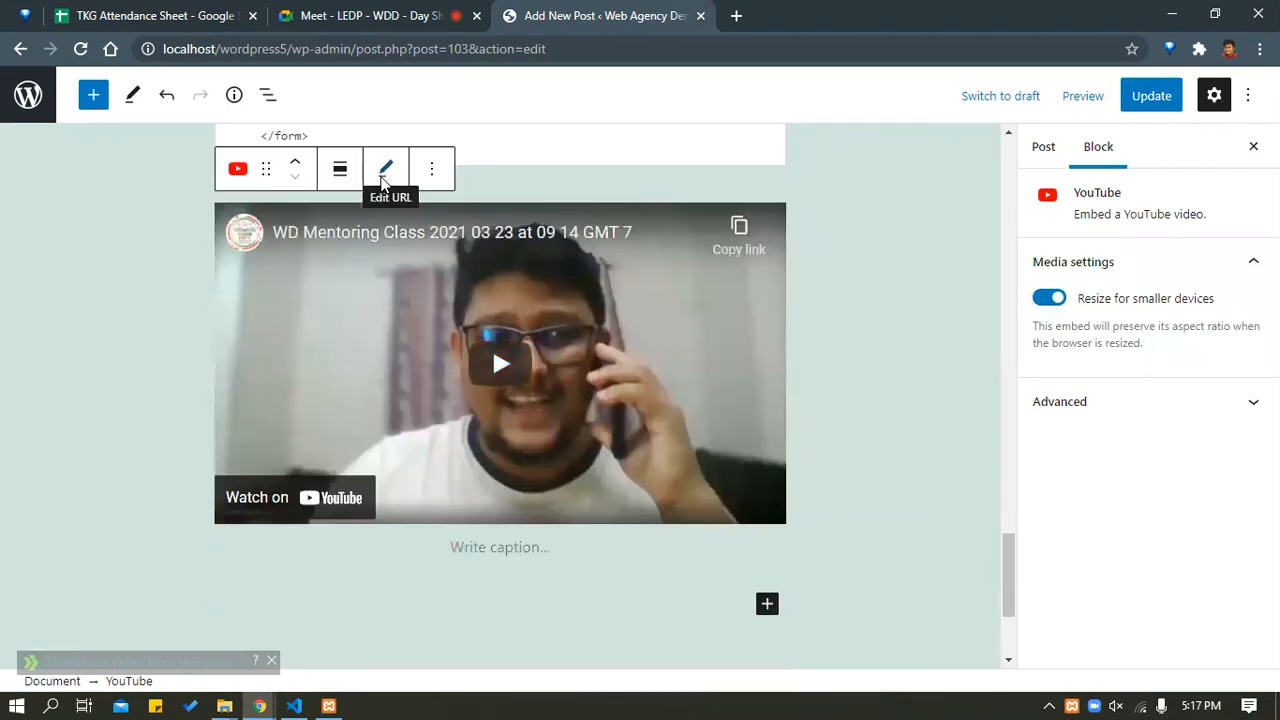
click(386, 182)
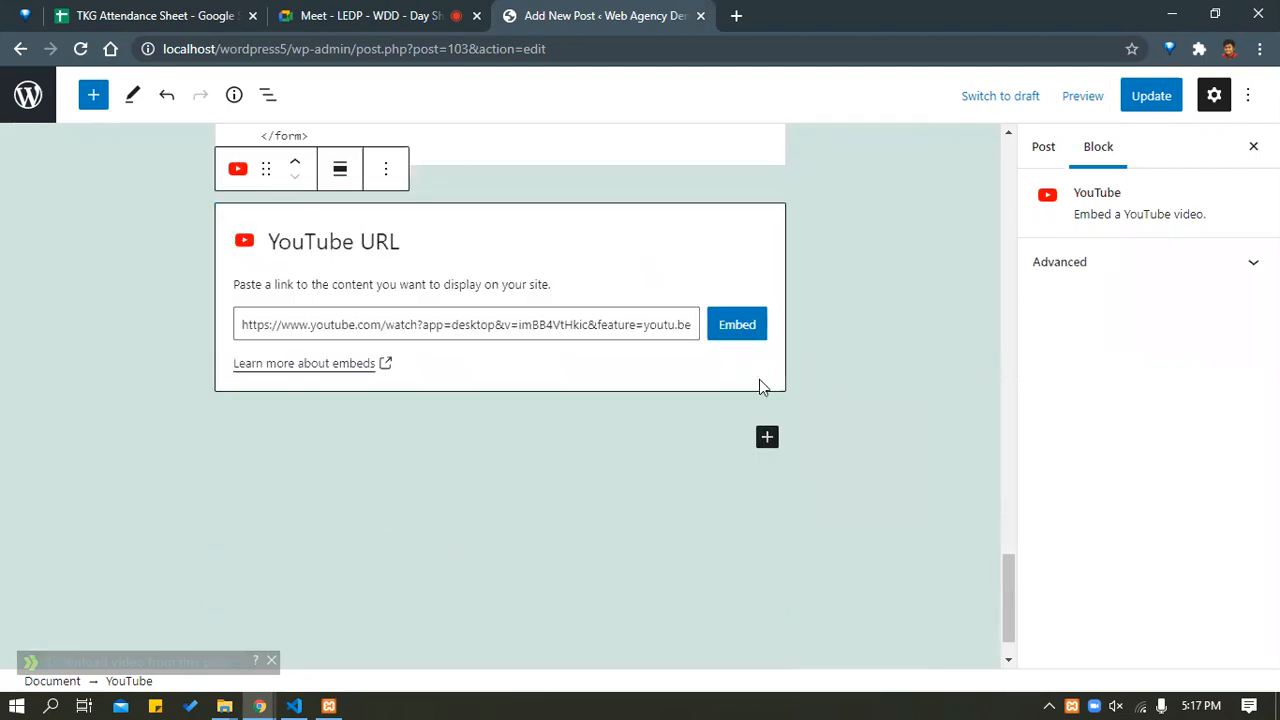
click(388, 172)
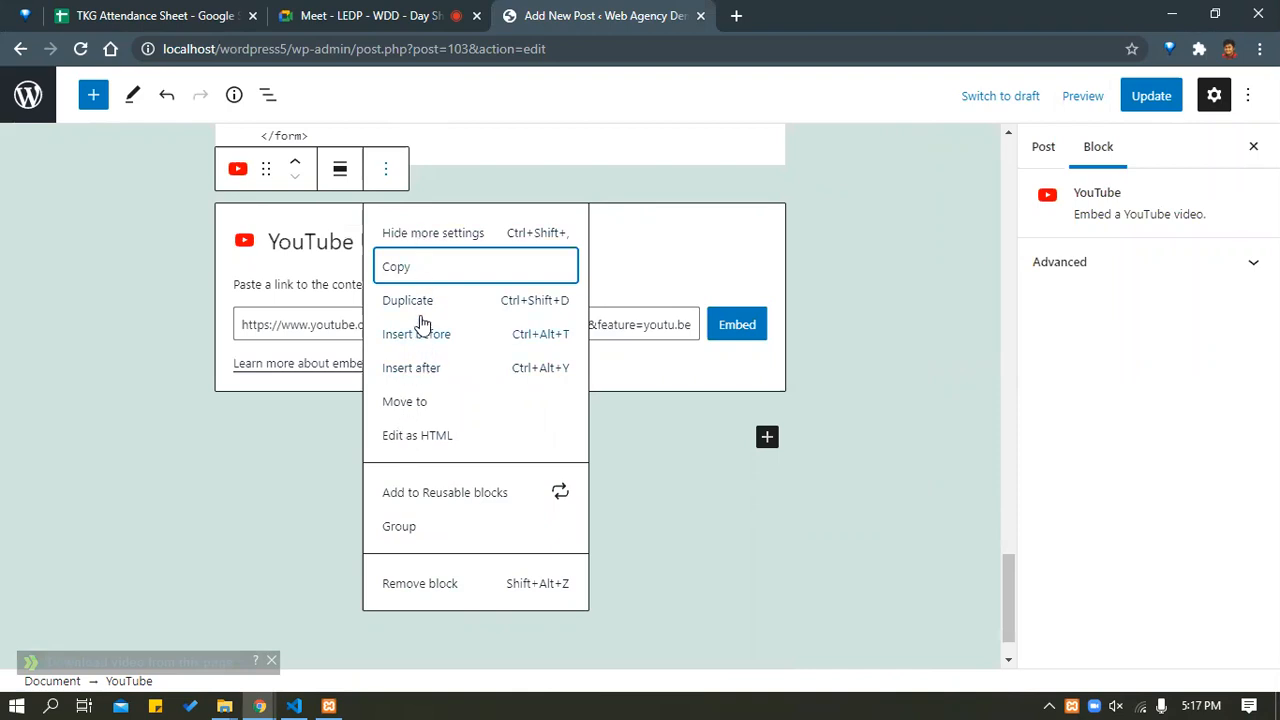
click(257, 170)
click(239, 172)
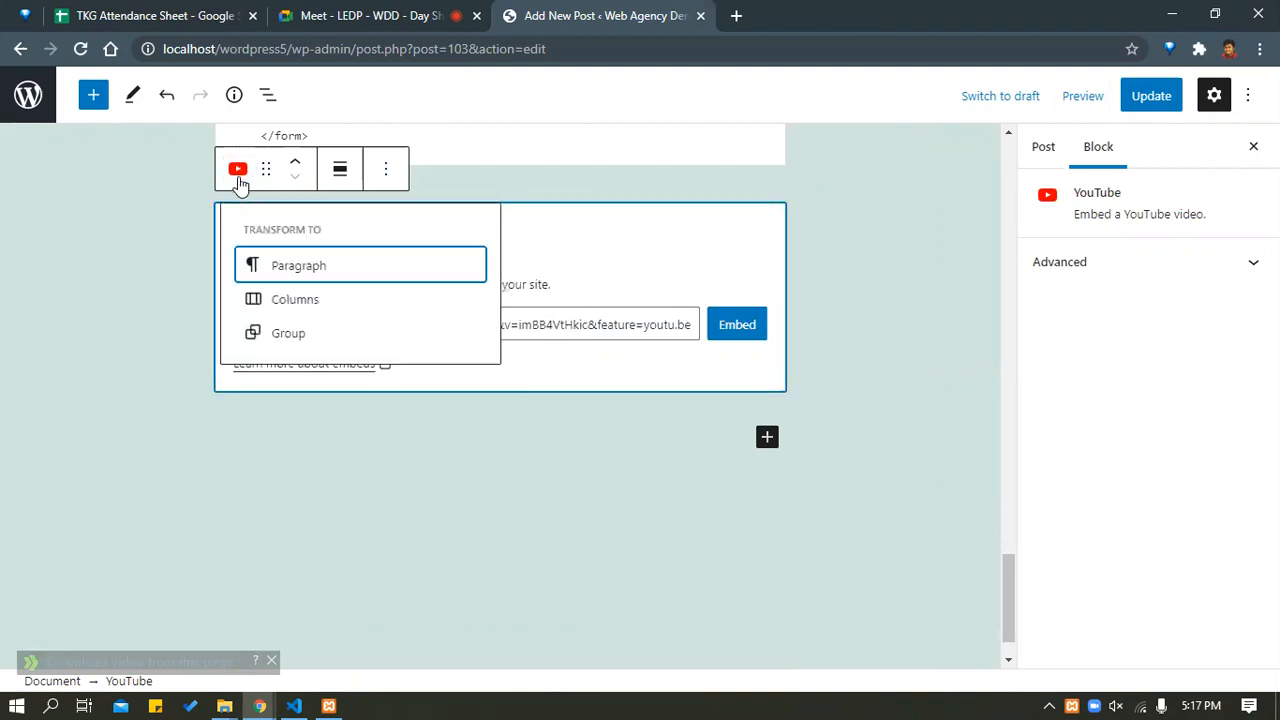
click(920, 352)
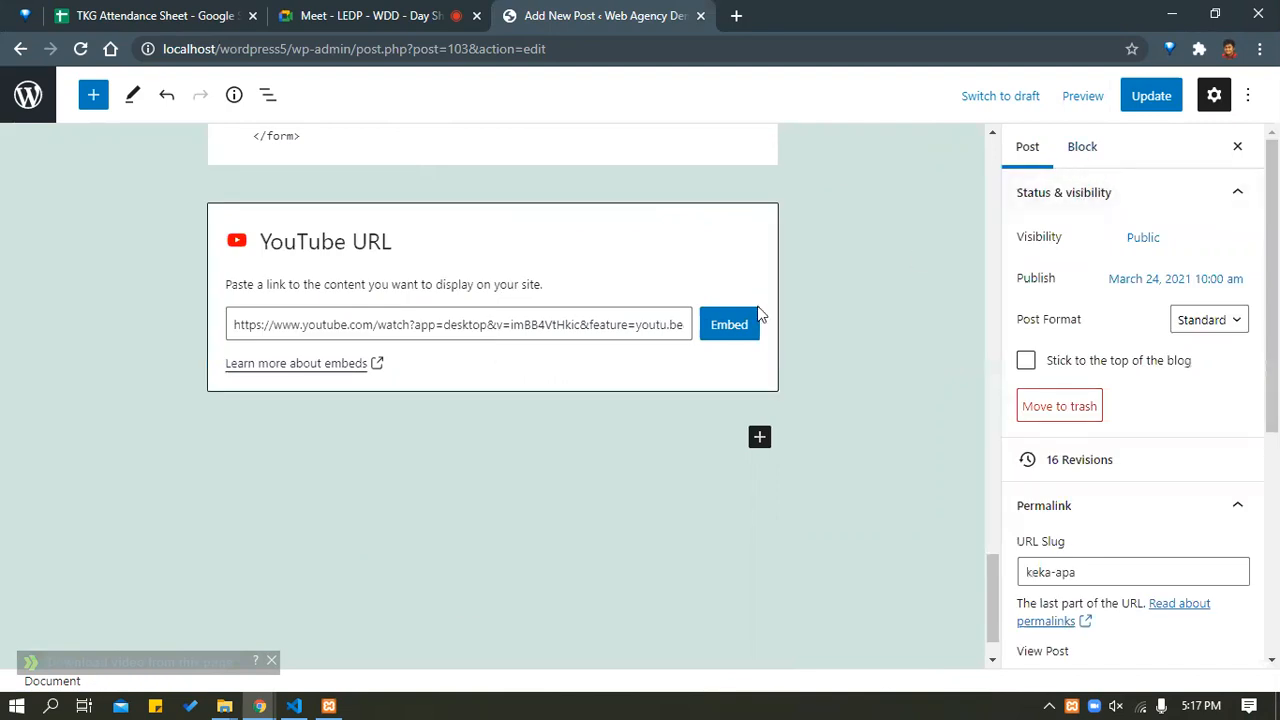
click(722, 318)
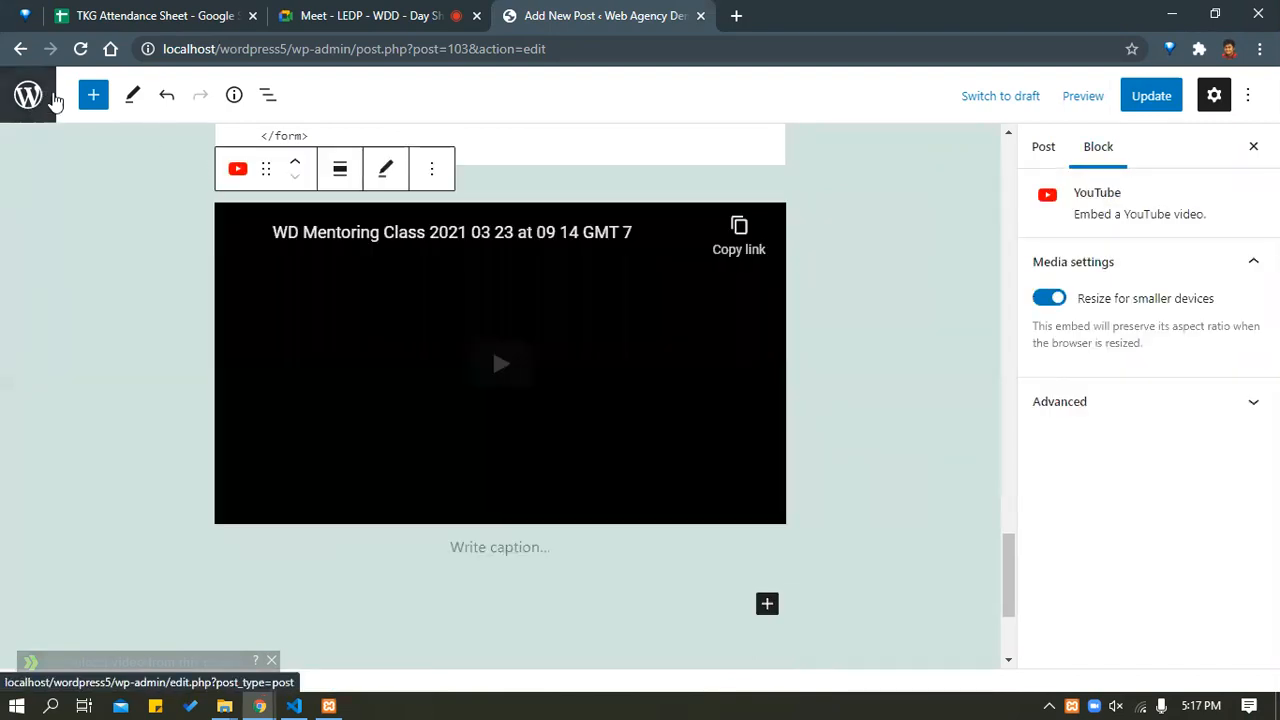
Browse the block library from the text and media blocks through the widgets to the embed blocks.
click(93, 95)
scroll(155, 375, down, 15)
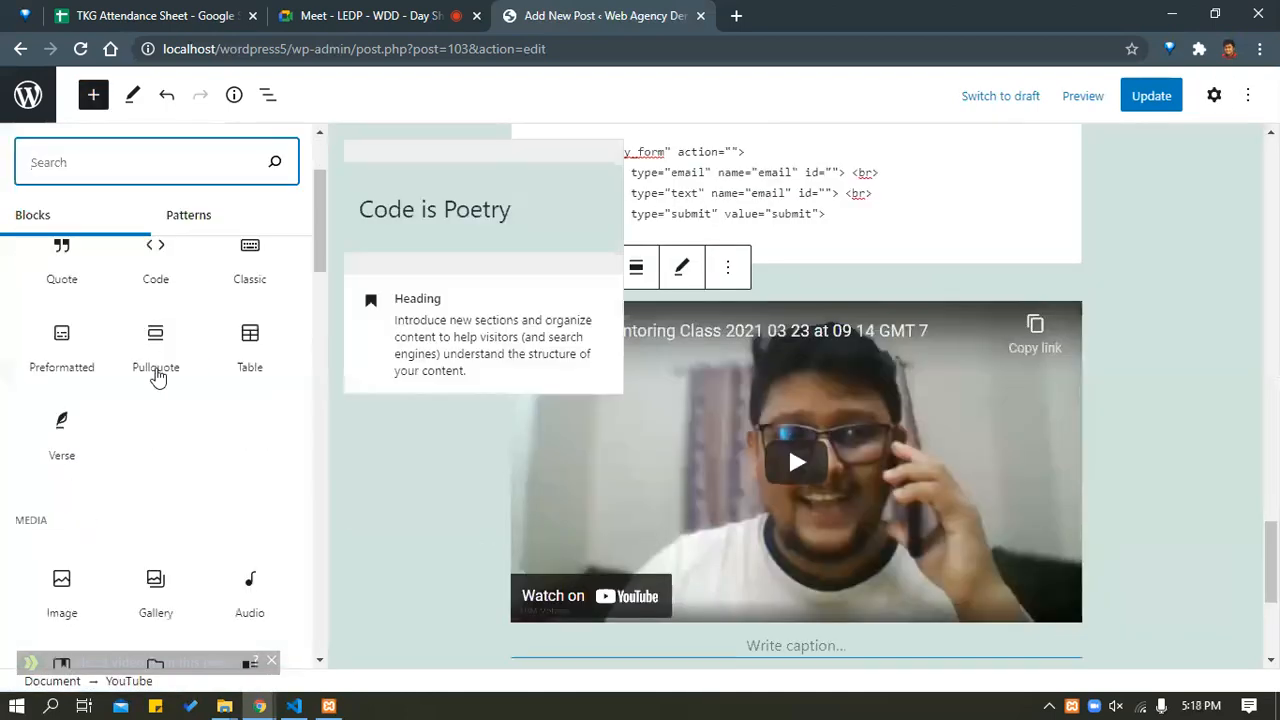
scroll(135, 500, down, 2)
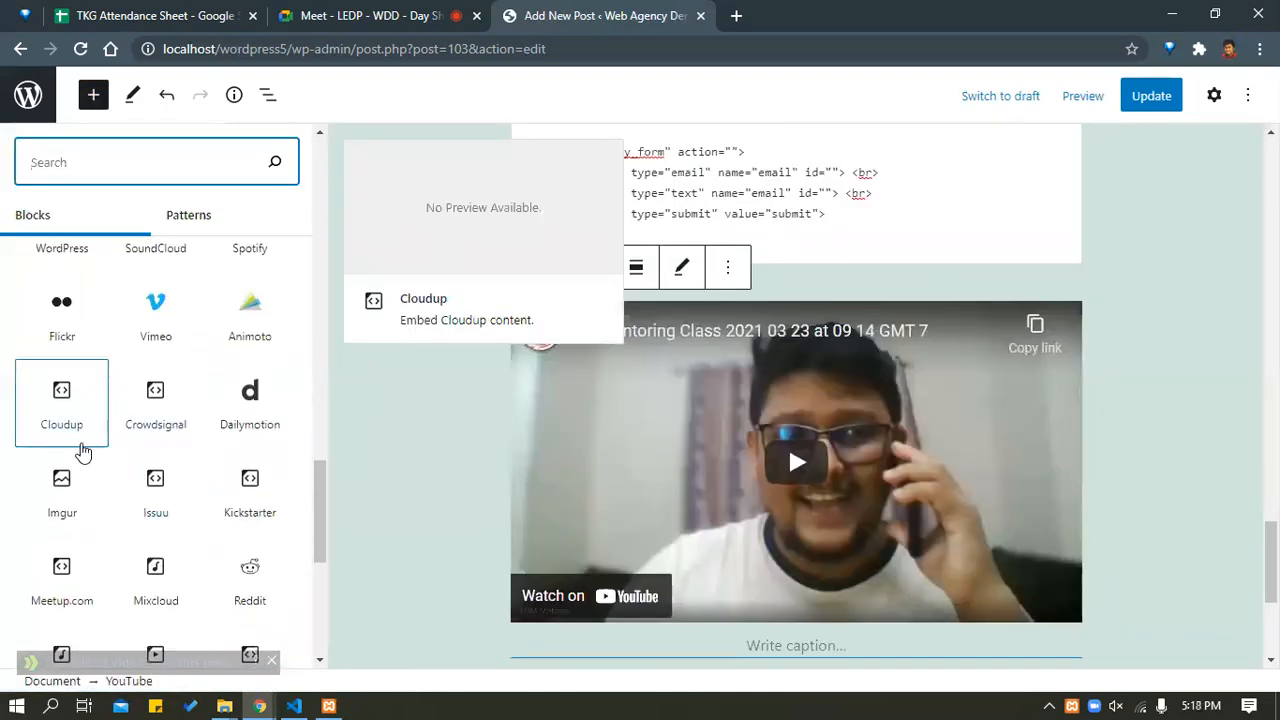
scroll(86, 451, down, 5)
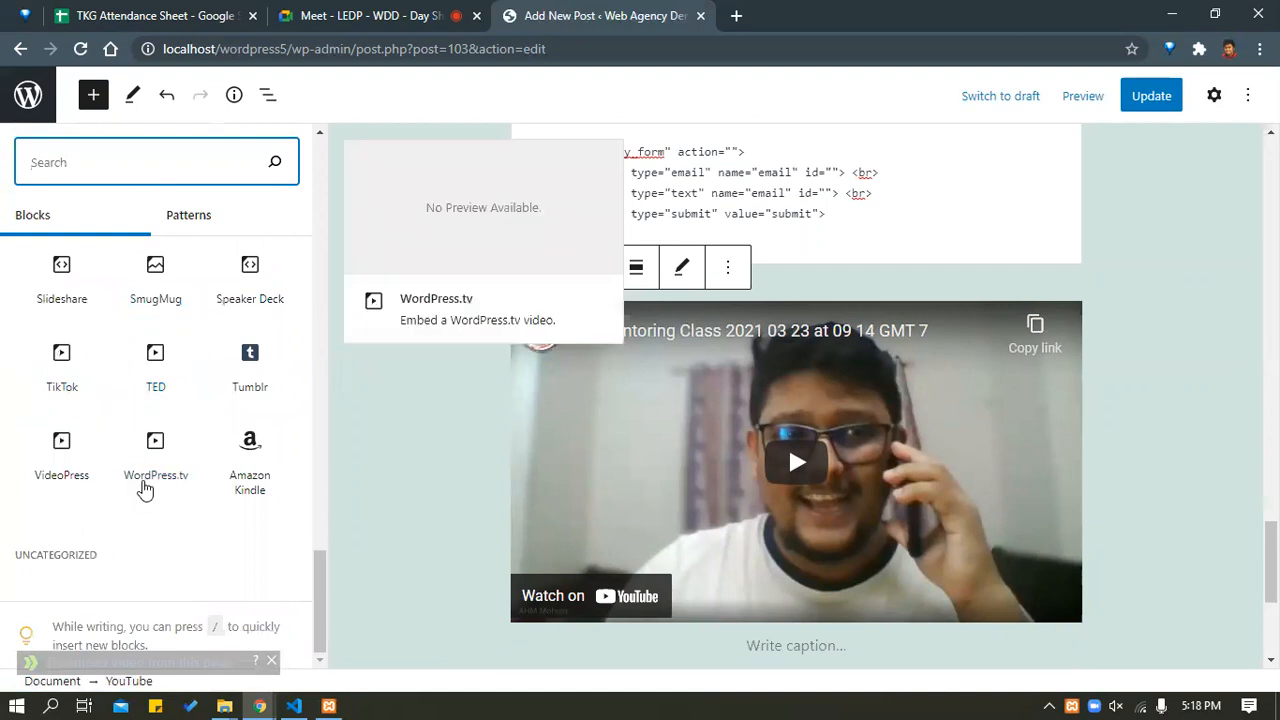
scroll(60, 286, up, 20)
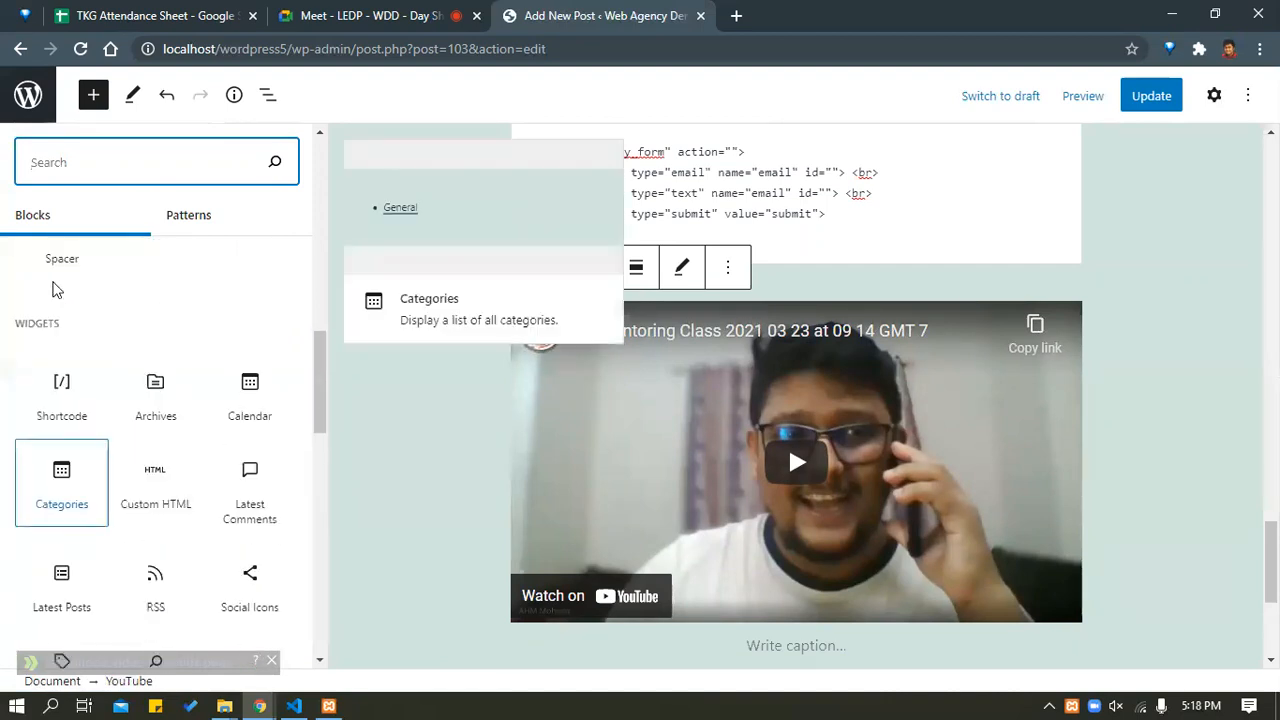
scroll(120, 366, down, 18)
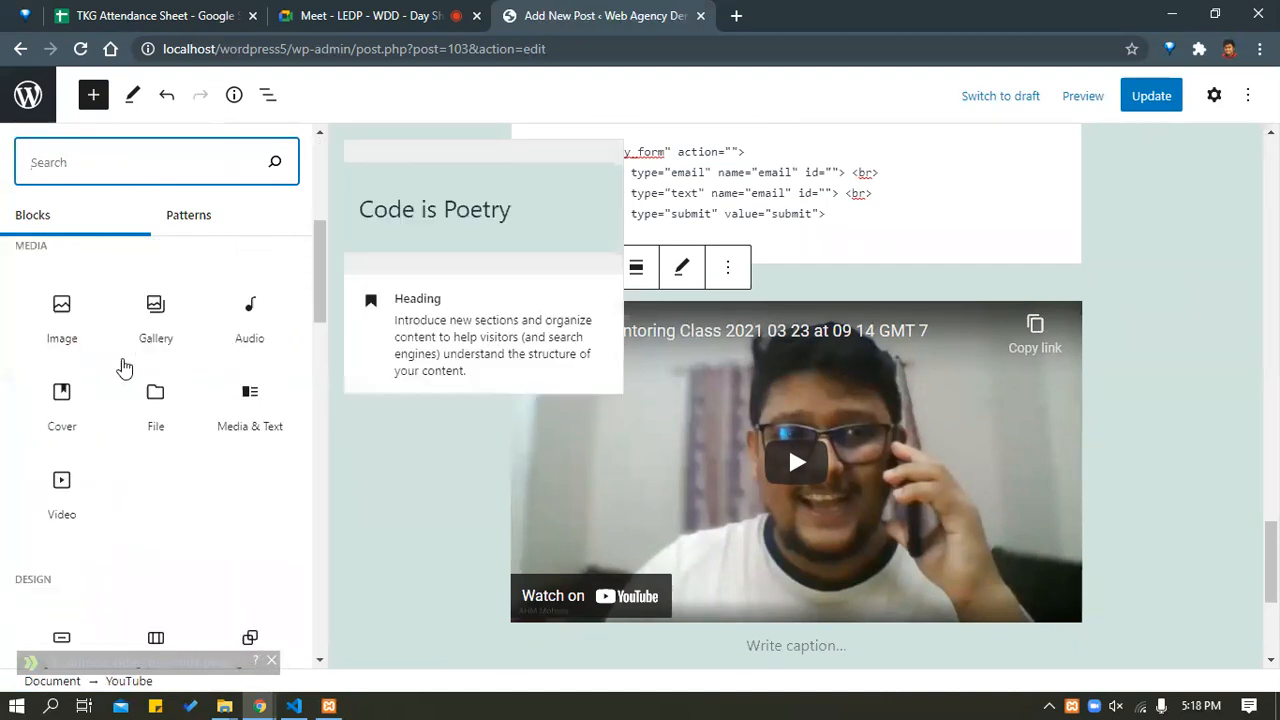
scroll(709, 443, down, 3)
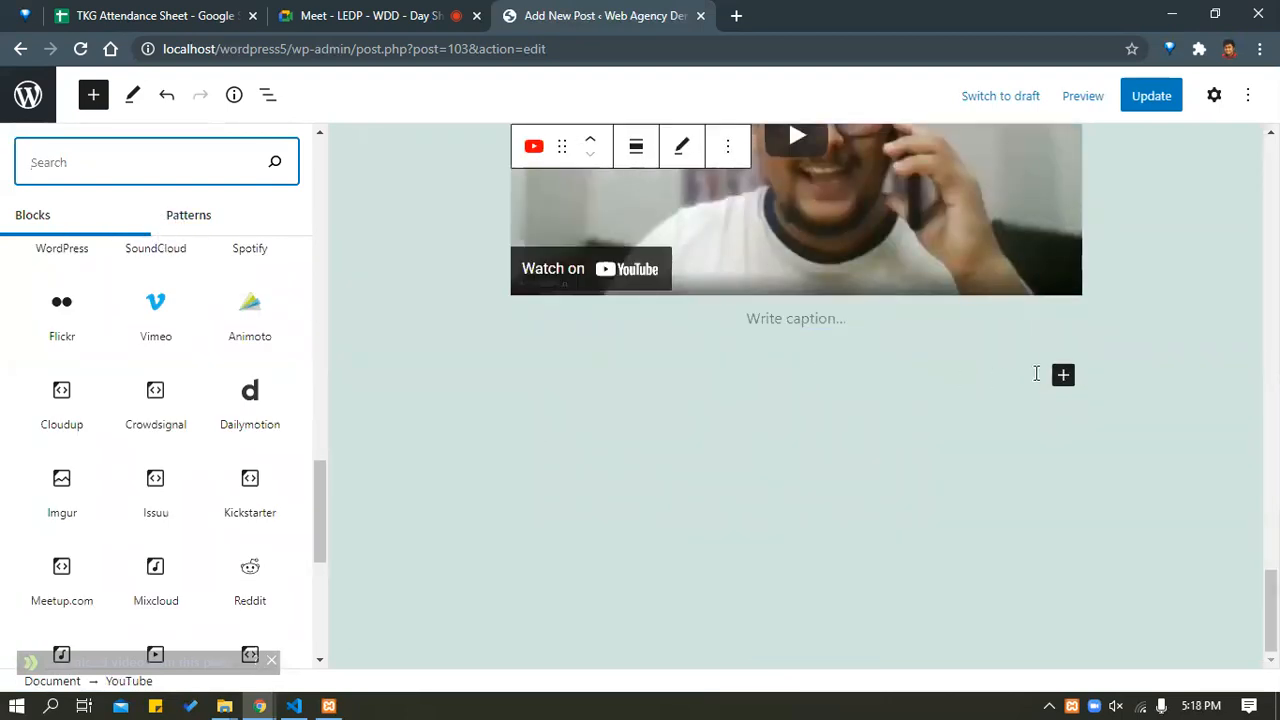
Insert the Large text pattern from the Twenty Twenty-One patterns below the video and add an empty paragraph after it.
click(720, 429)
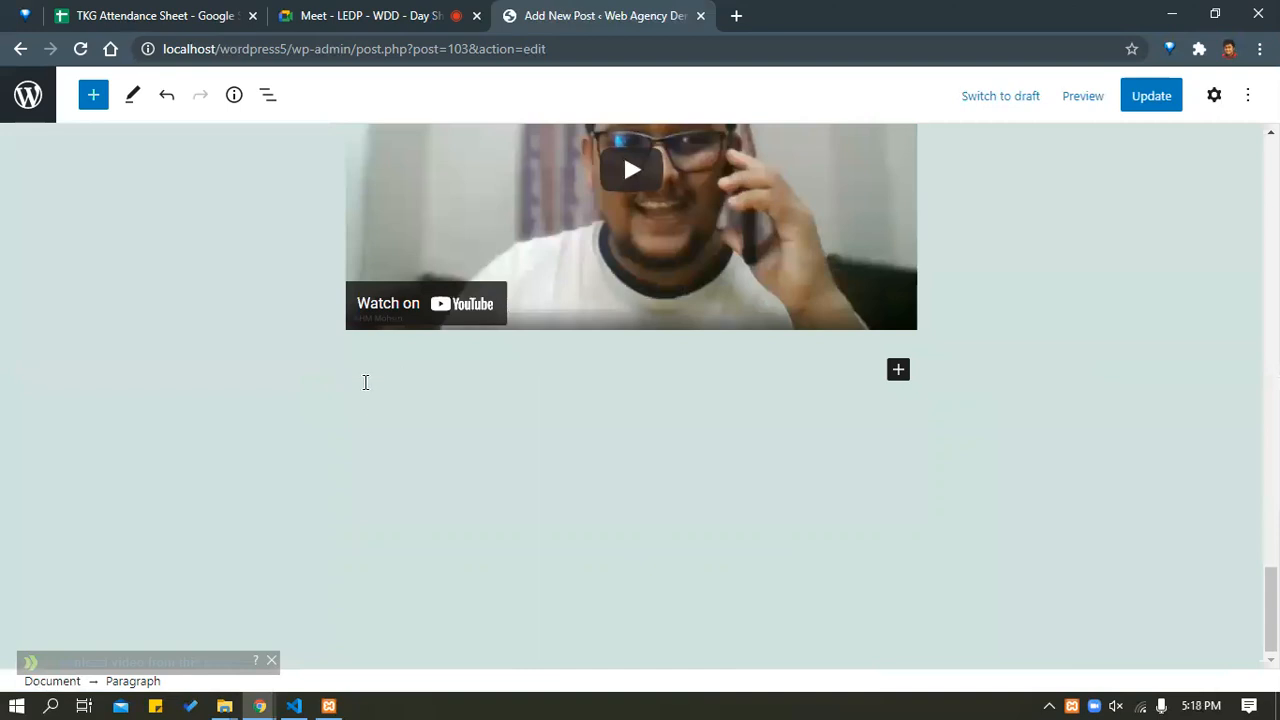
click(90, 100)
click(190, 226)
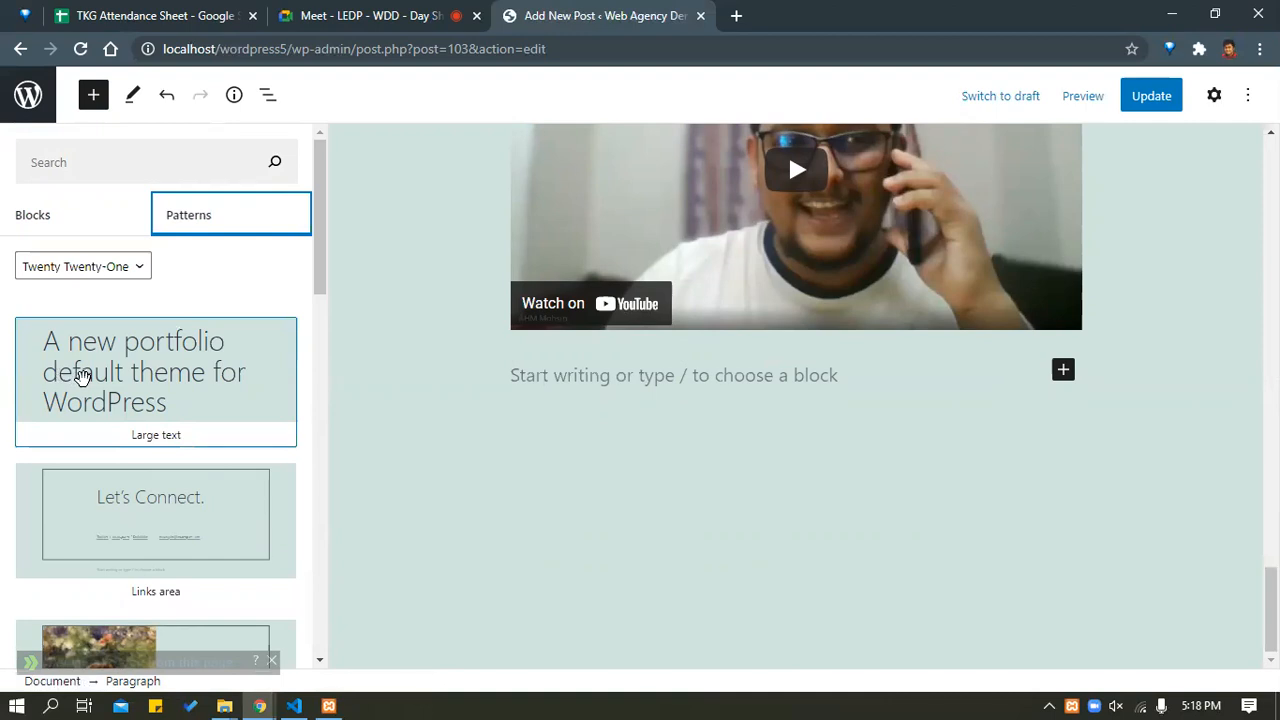
click(84, 374)
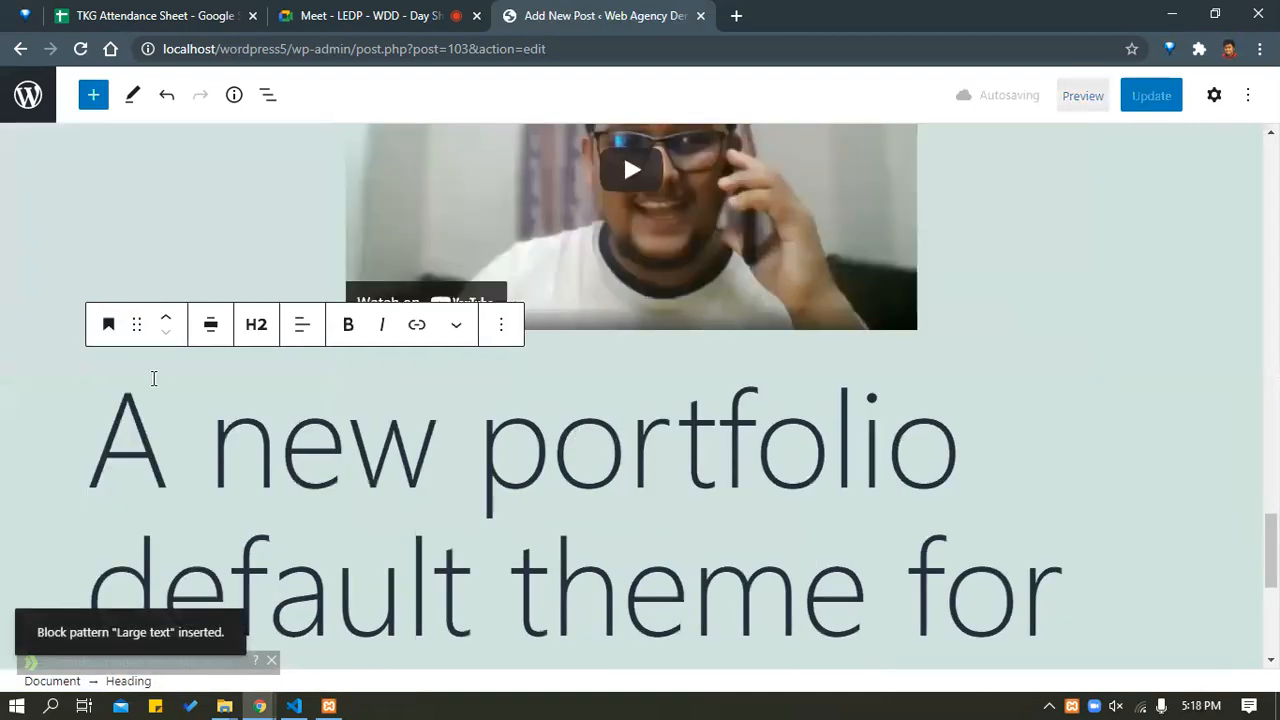
scroll(313, 412, down, 3)
scroll(706, 397, down, 2)
scroll(191, 437, up, 6)
scroll(180, 457, down, 3)
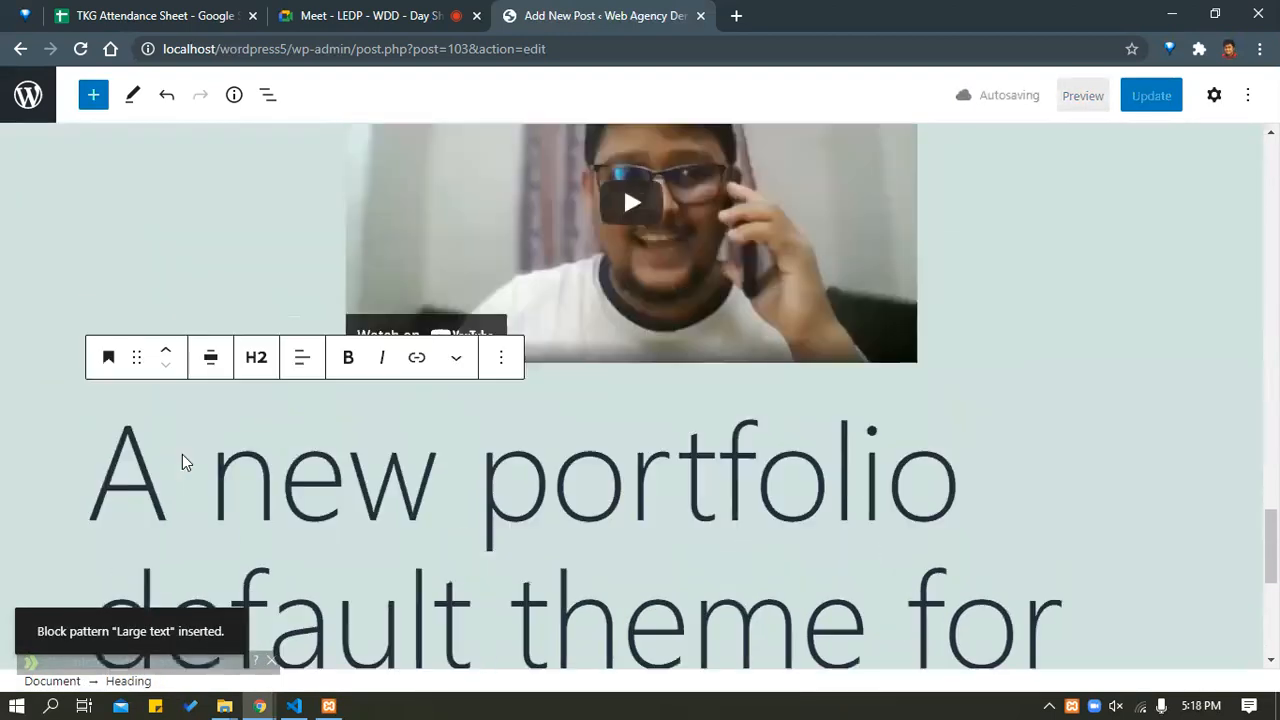
scroll(934, 386, down, 3)
click(860, 318)
click(860, 318)
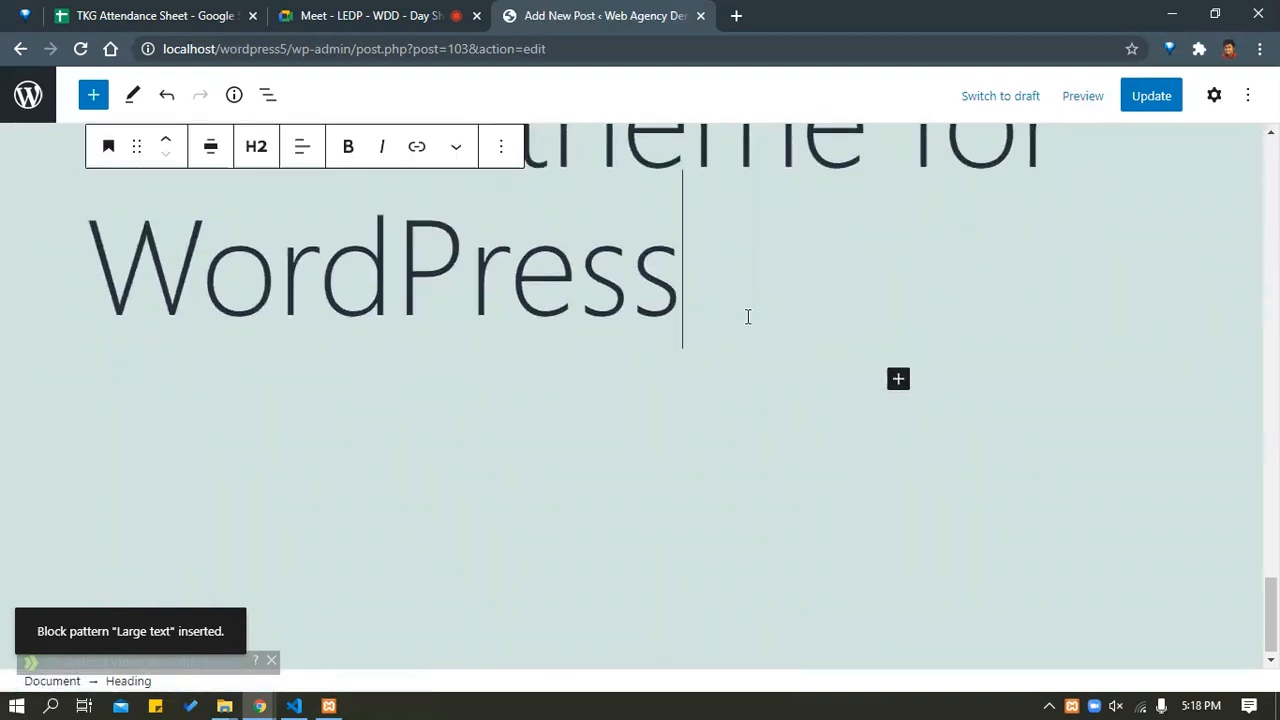
key(Return)
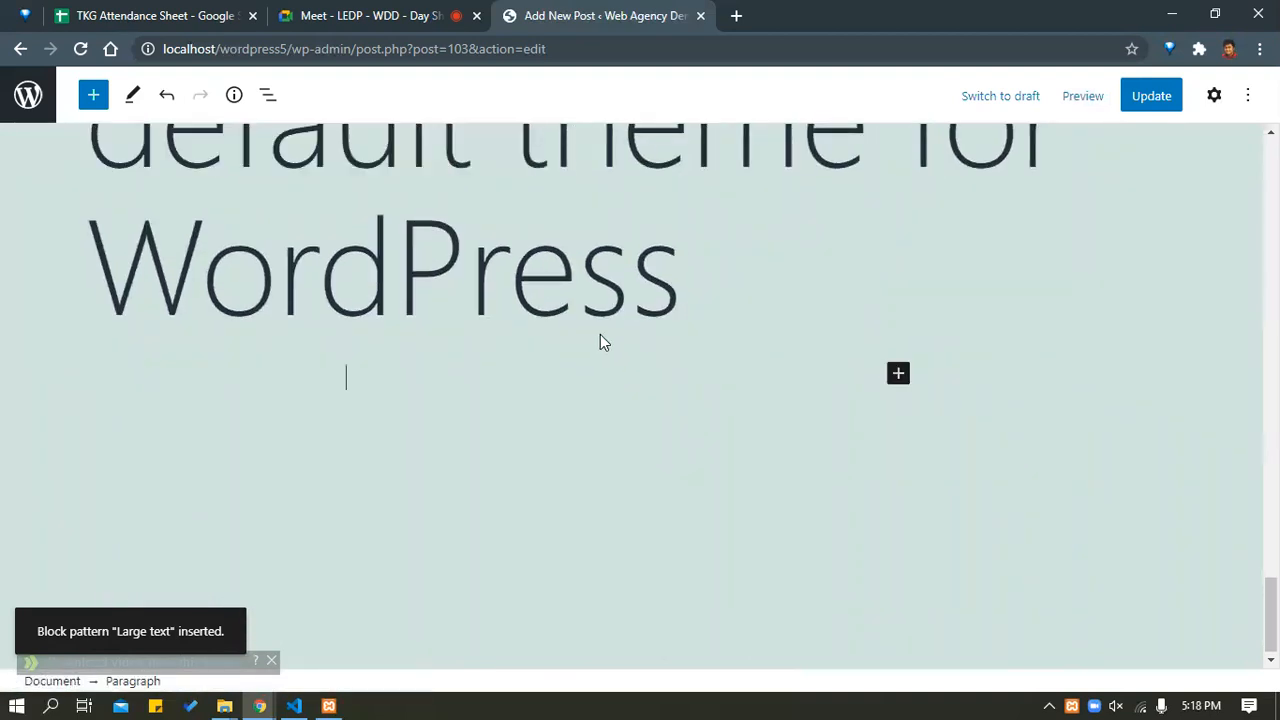
Remove the large heading block that came from the pattern.
click(457, 229)
scroll(440, 240, up, 4)
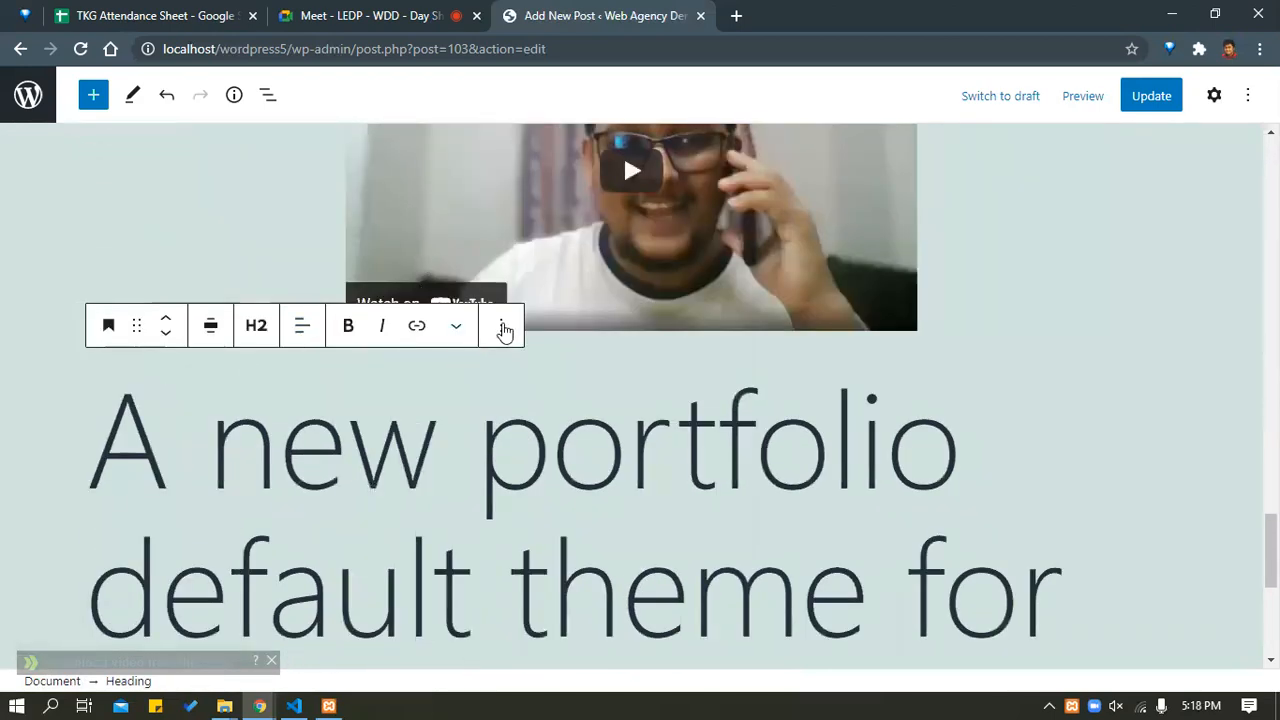
click(501, 325)
scroll(531, 590, down, 1)
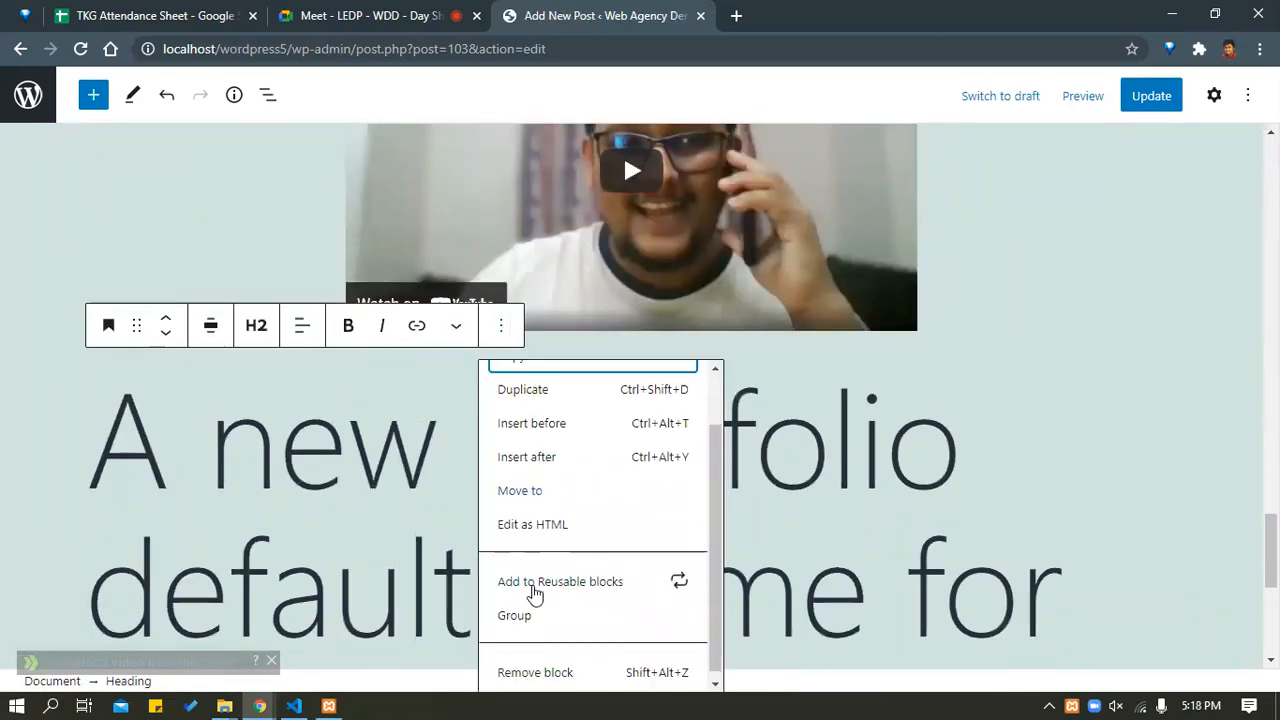
click(538, 668)
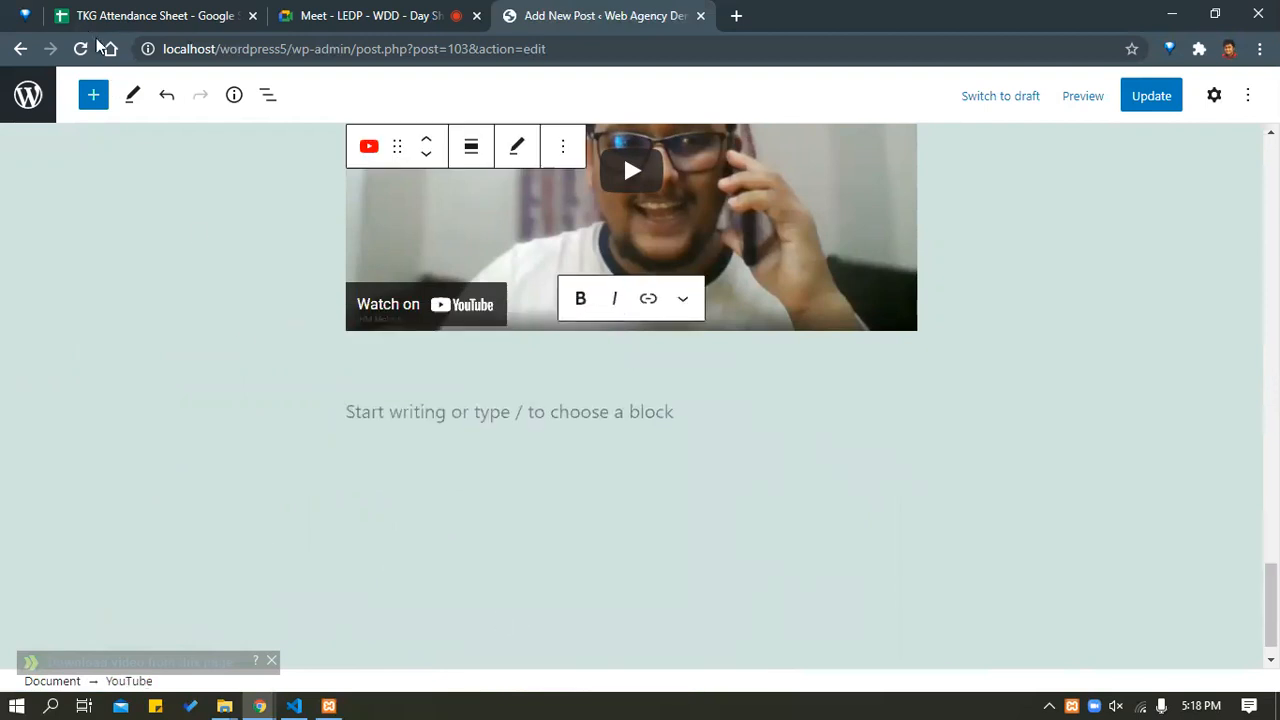
Insert the Links area pattern below the video and try to resize its cover block at the lower edge.
click(92, 99)
click(188, 215)
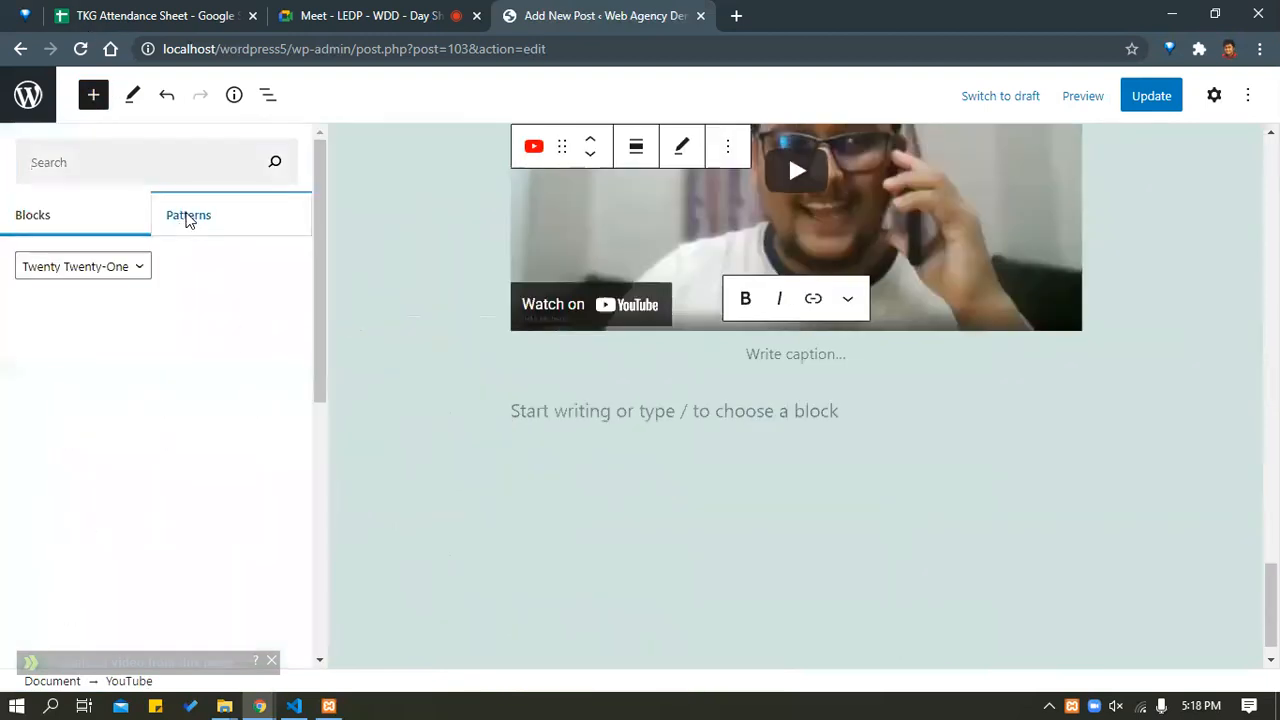
scroll(150, 440, down, 2)
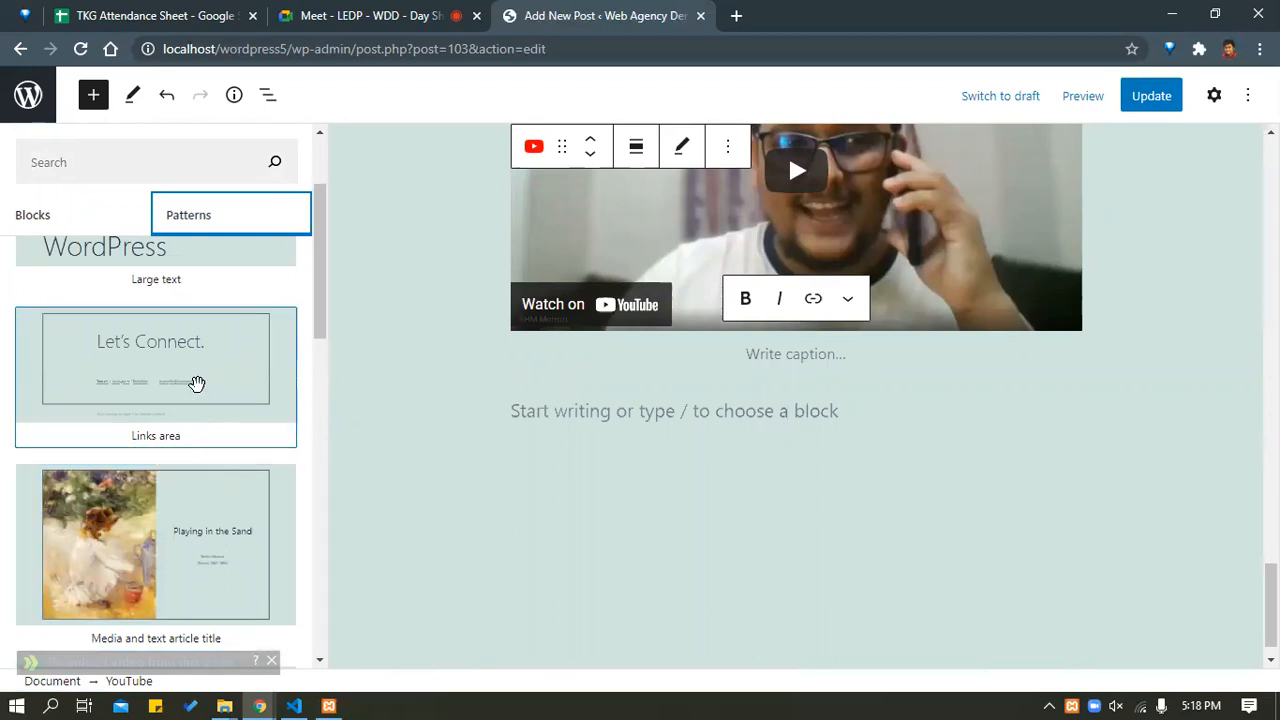
click(163, 360)
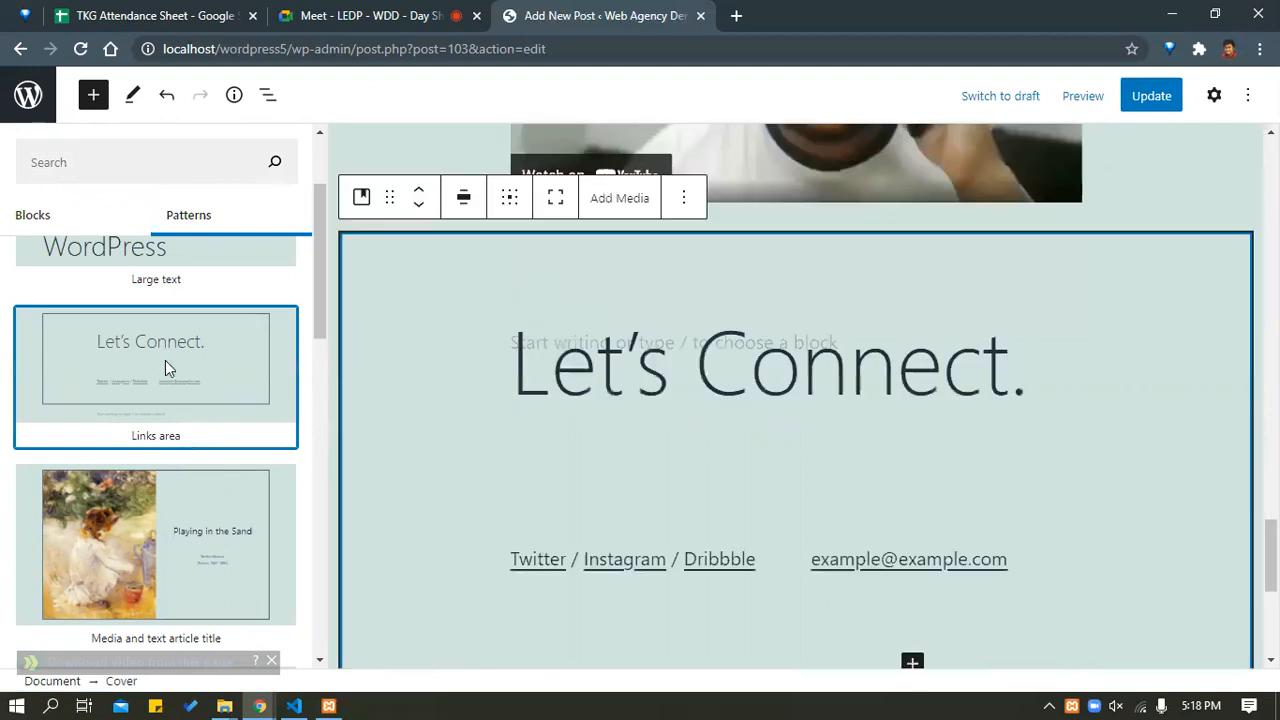
scroll(630, 440, down, 3)
scroll(351, 383, up, 3)
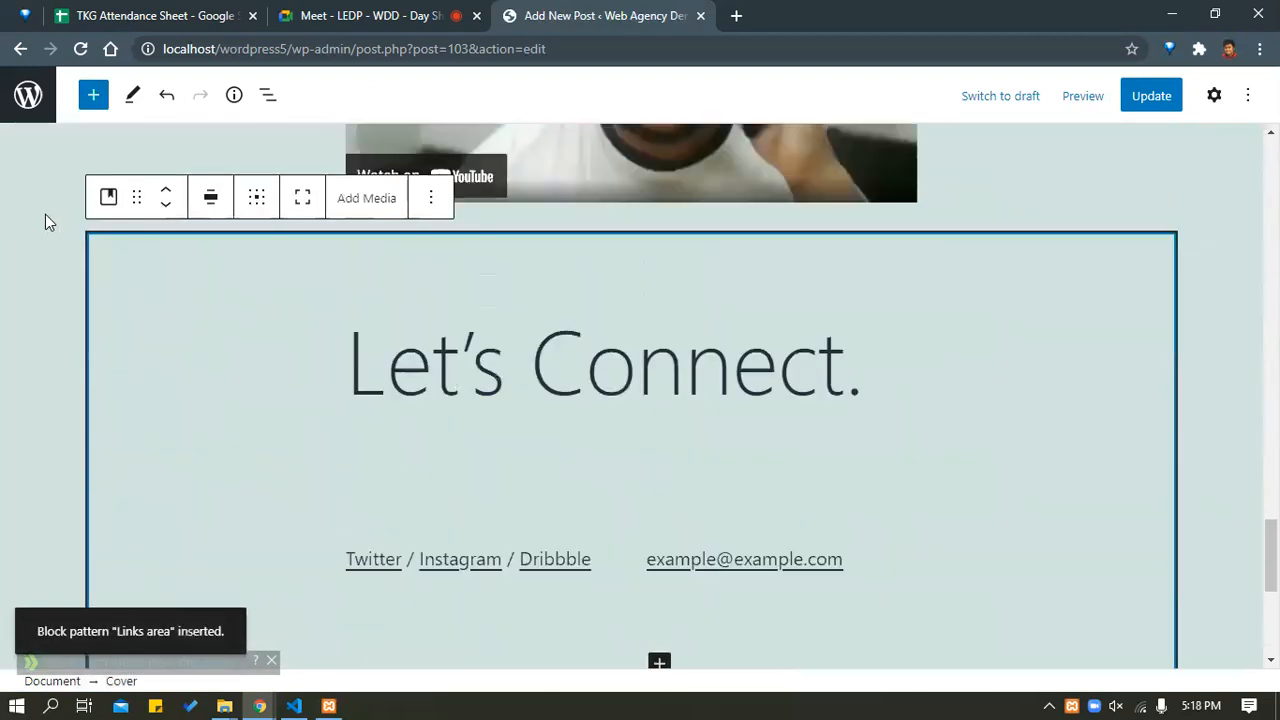
scroll(669, 489, down, 3)
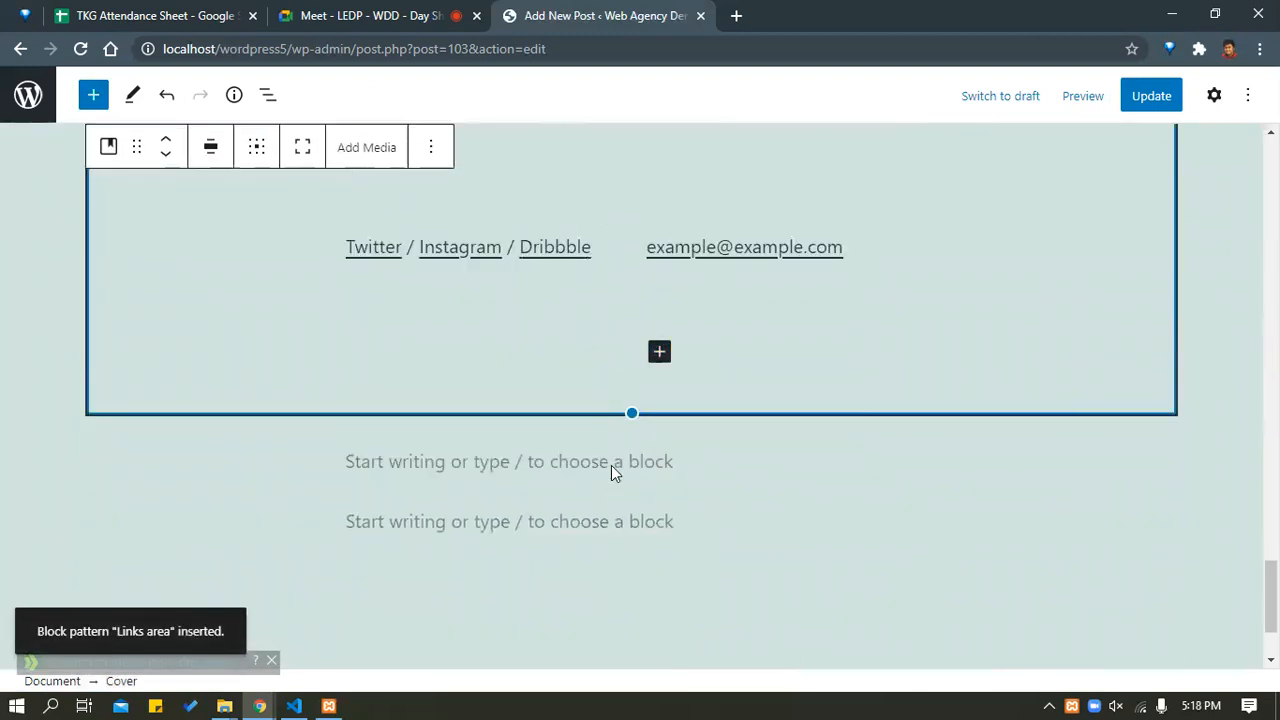
drag(631, 416, 517, 386)
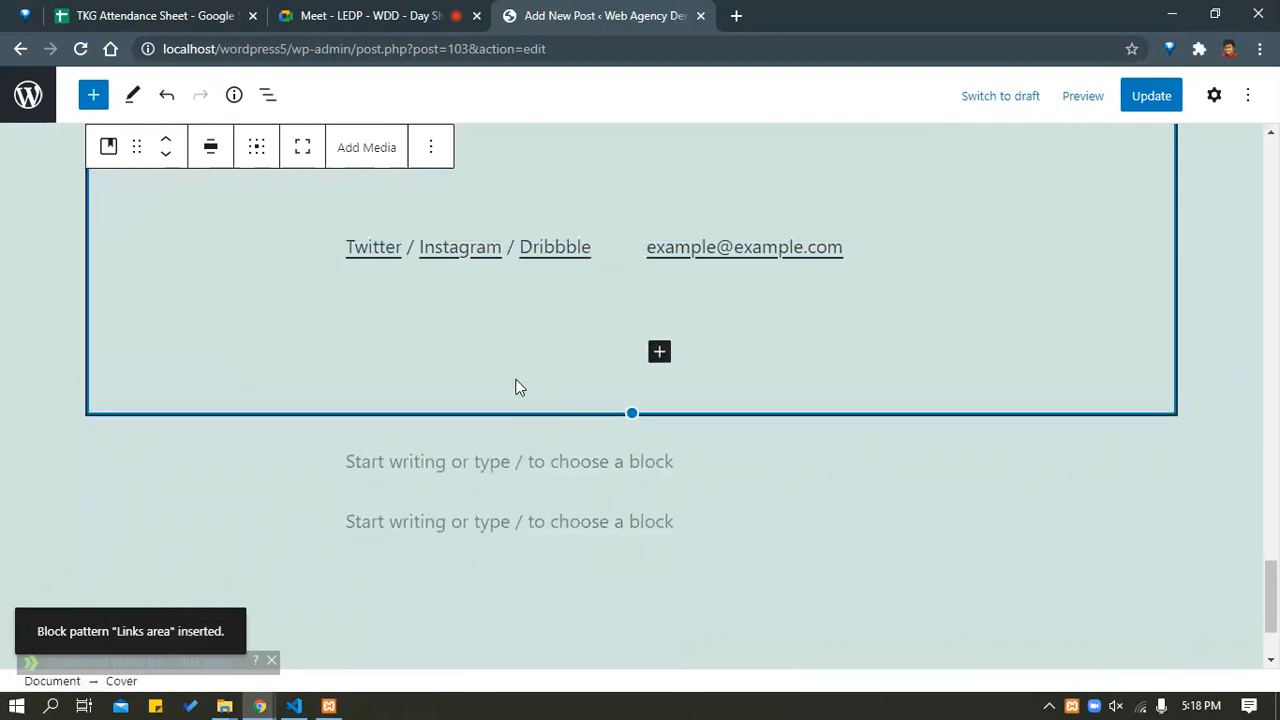
scroll(649, 457, up, 3)
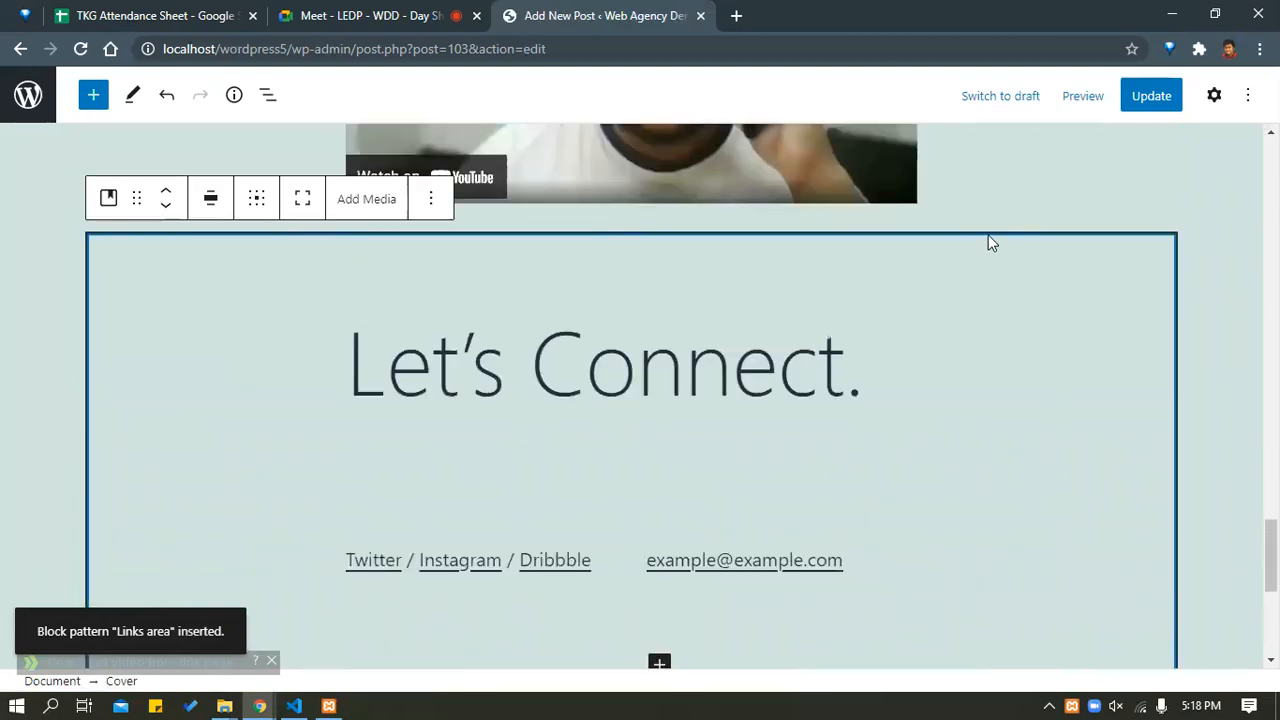
Show the cover block's settings, try the Default style and return to the Borders style.
click(1213, 96)
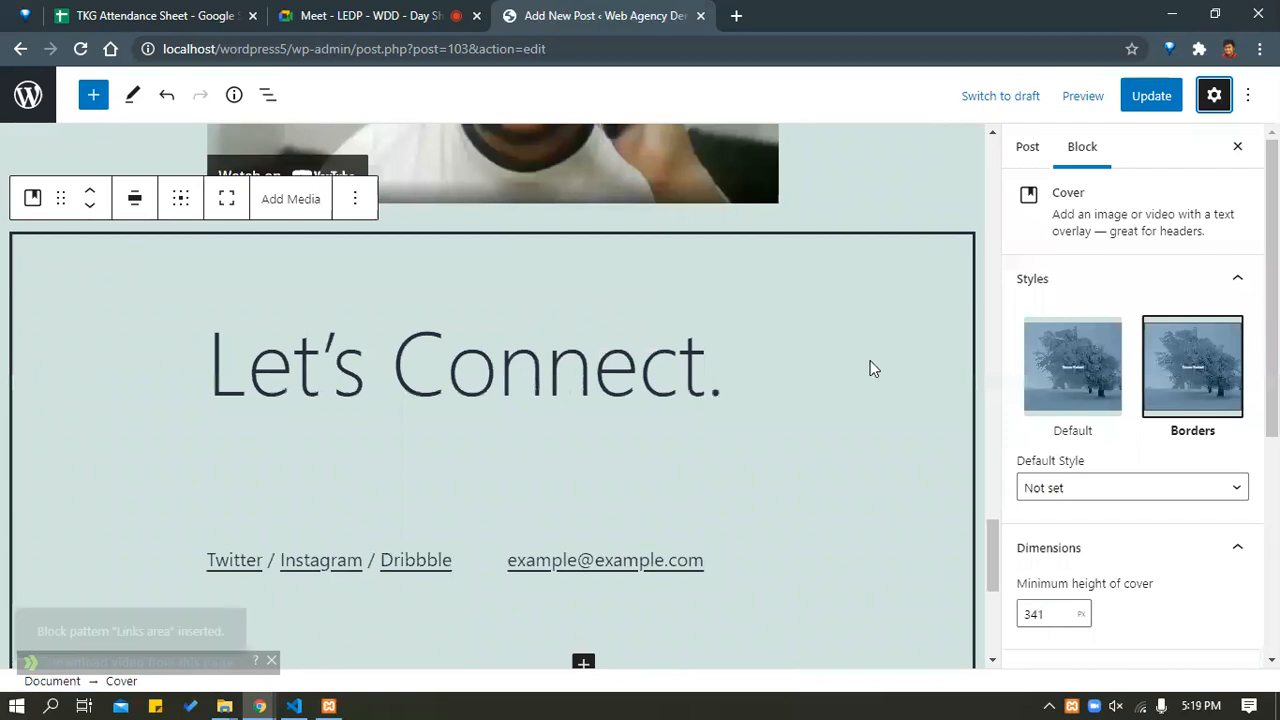
click(1088, 376)
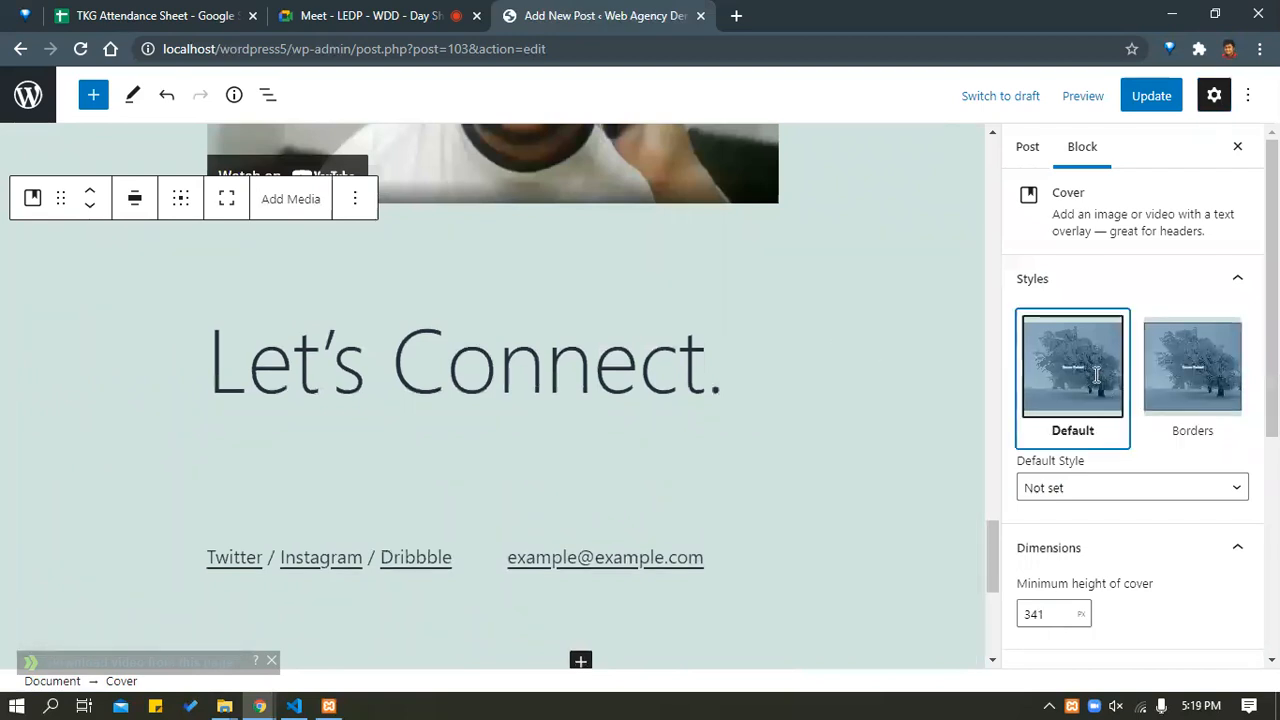
click(1180, 373)
Set the cover block's minimum height to 200 px.
scroll(1111, 397, down, 2)
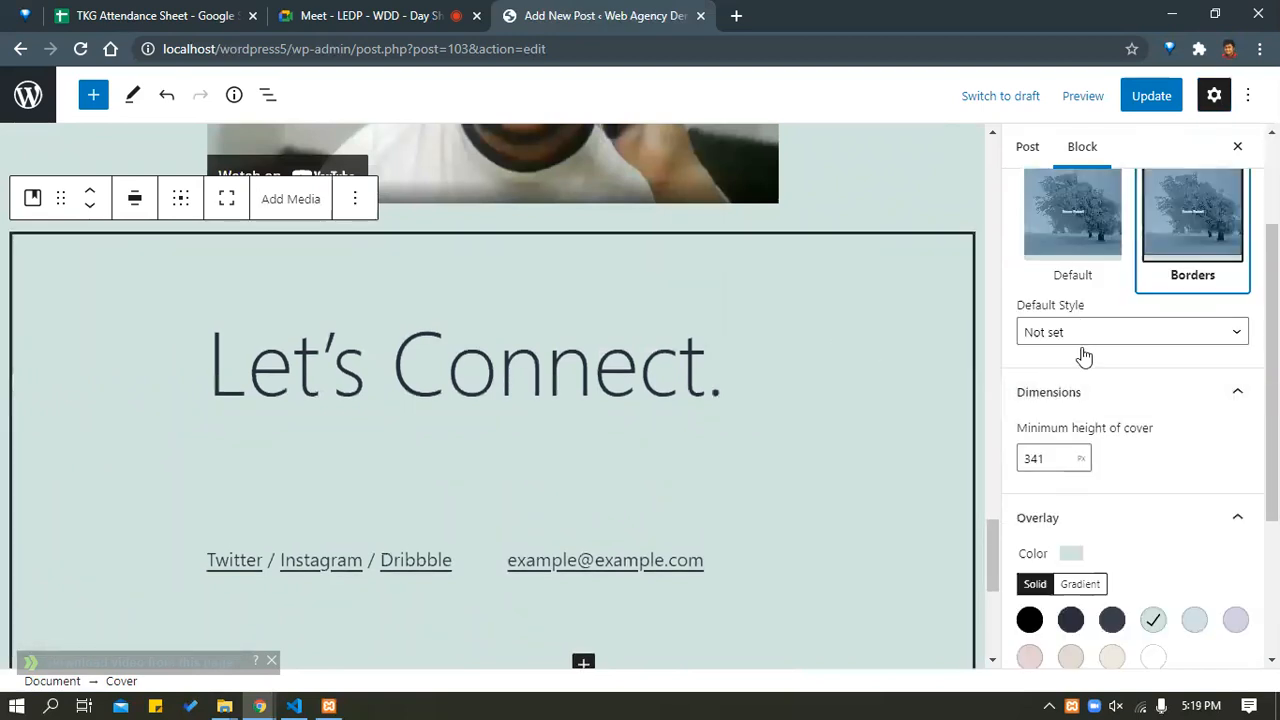
scroll(1083, 354, down, 2)
click(1060, 302)
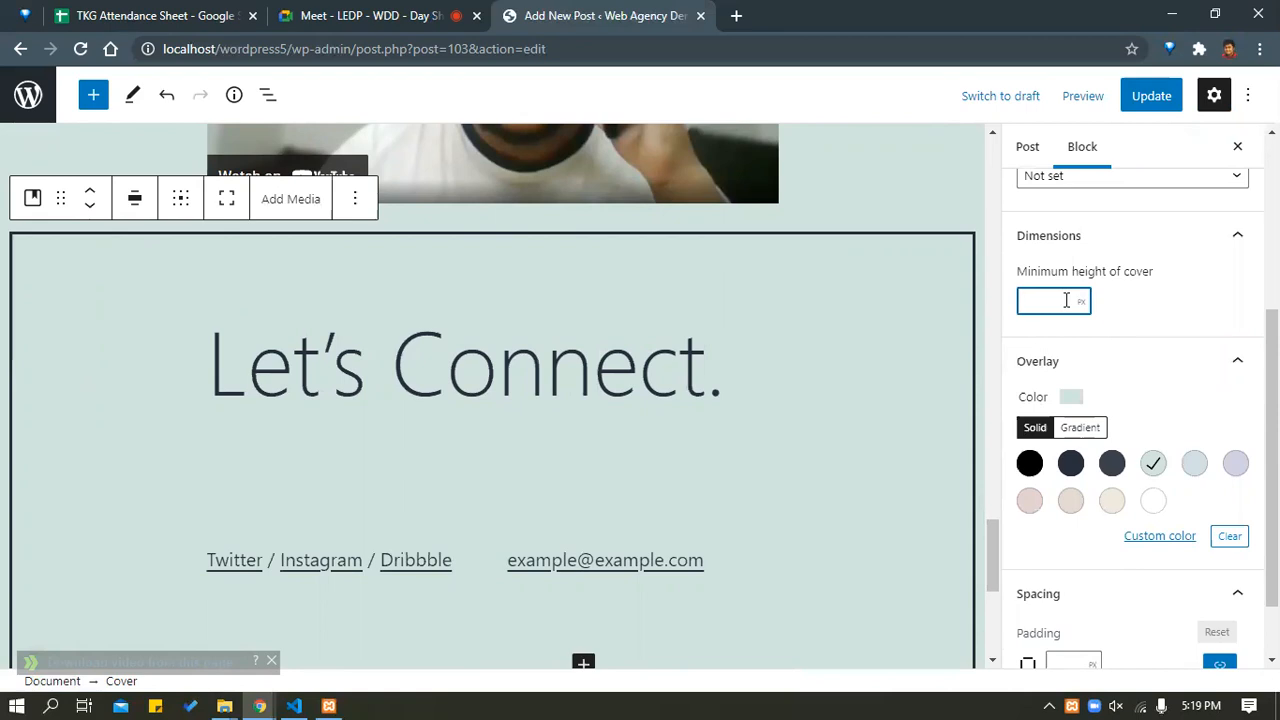
click(1135, 299)
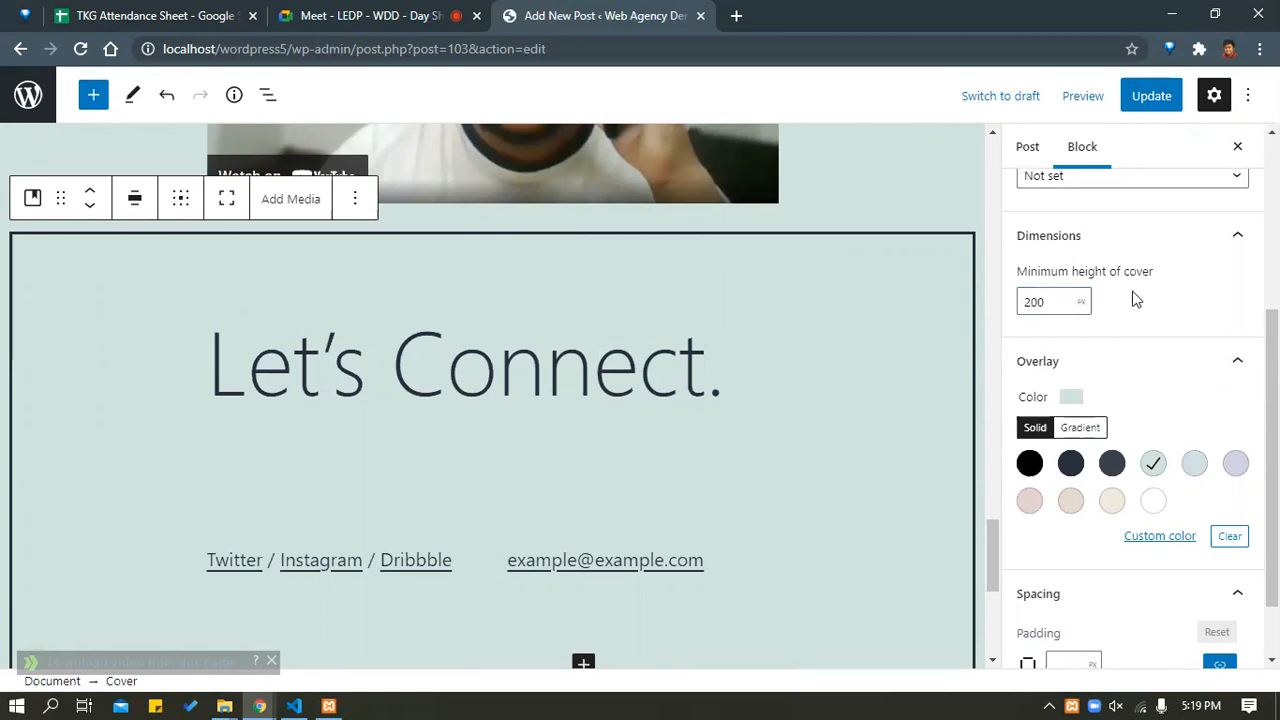
scroll(487, 418, down, 2)
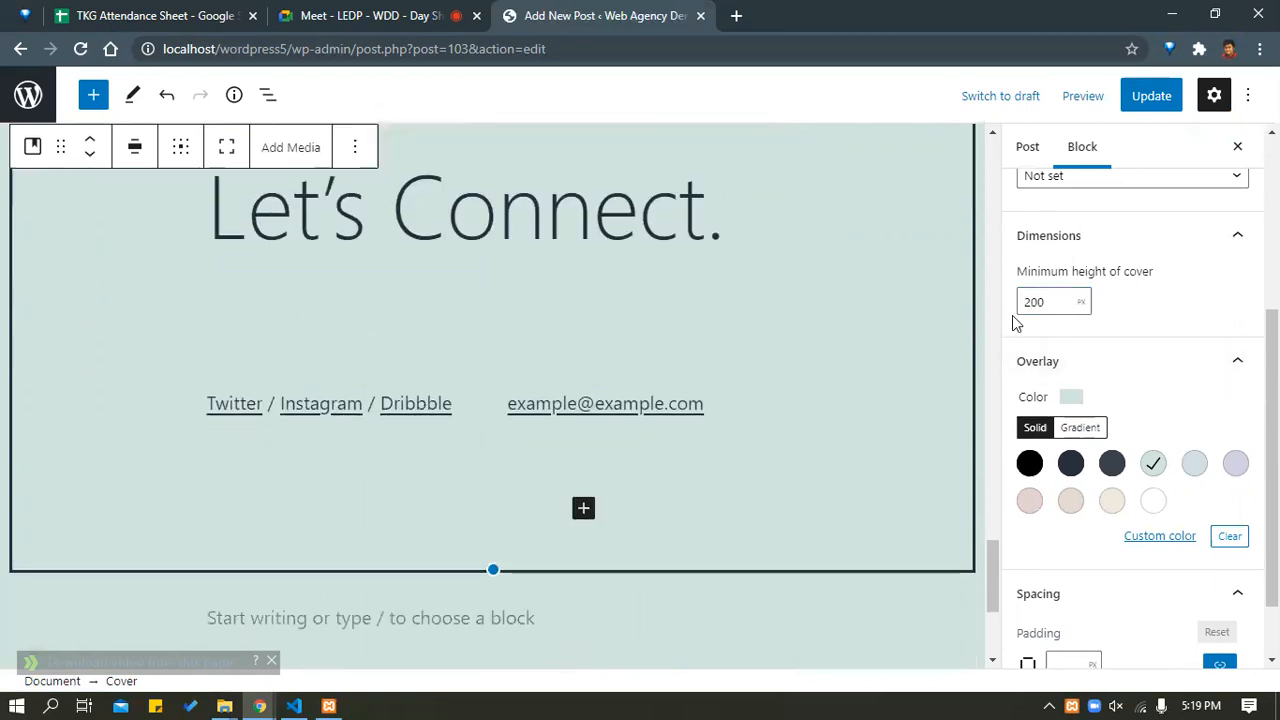
Change the cover's solid overlay color to beige and resize the cover to a minimum height of 525 px.
scroll(1035, 426, down, 1)
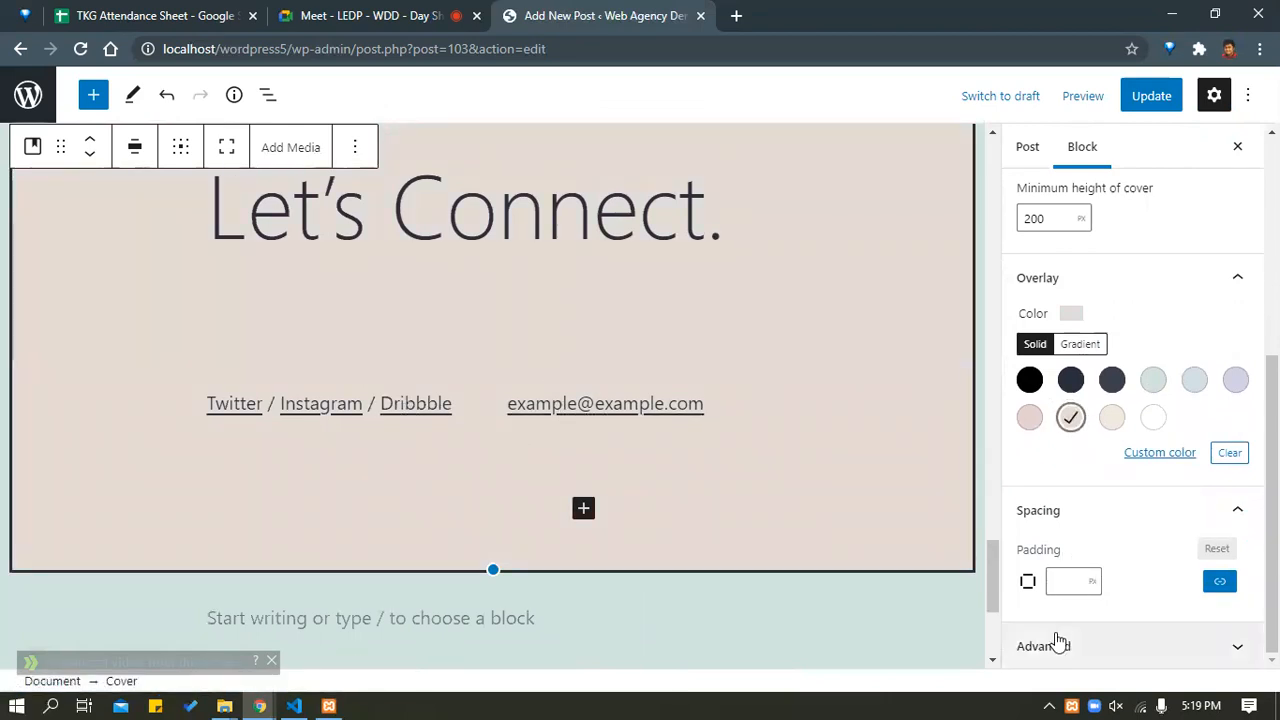
scroll(1118, 447, up, 4)
scroll(1118, 447, up, 1)
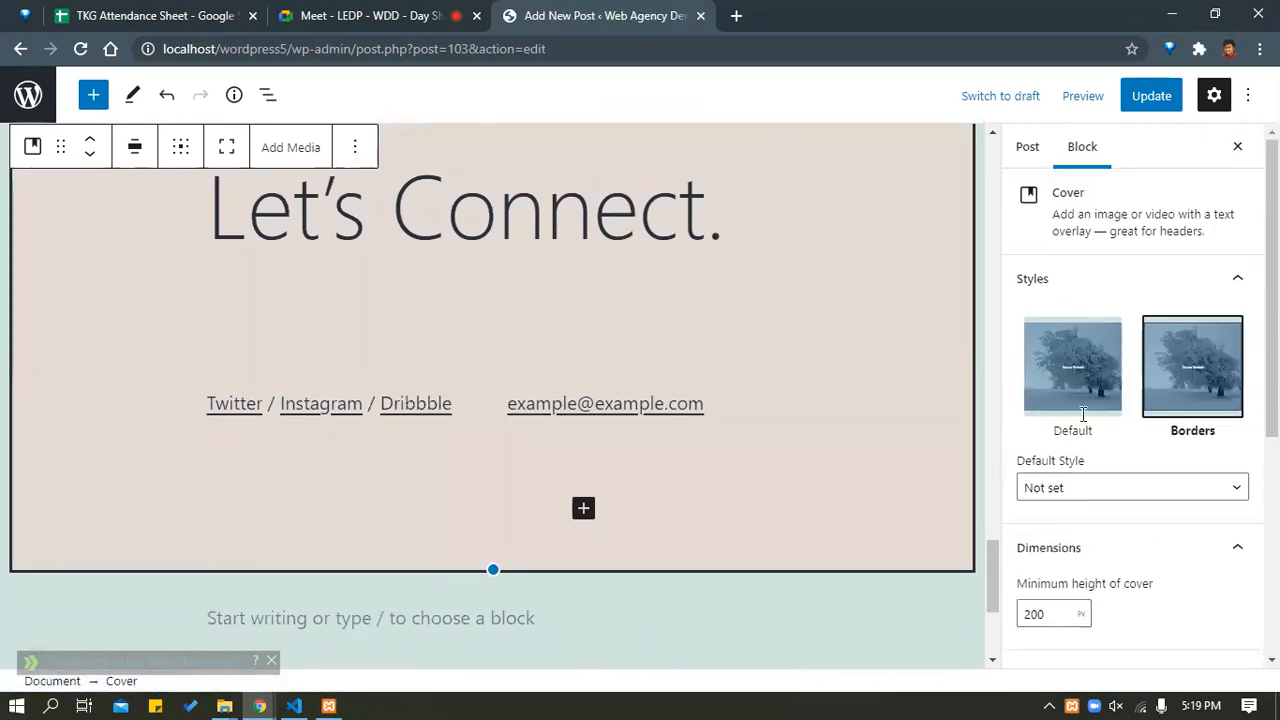
scroll(712, 362, up, 6)
scroll(405, 416, down, 6)
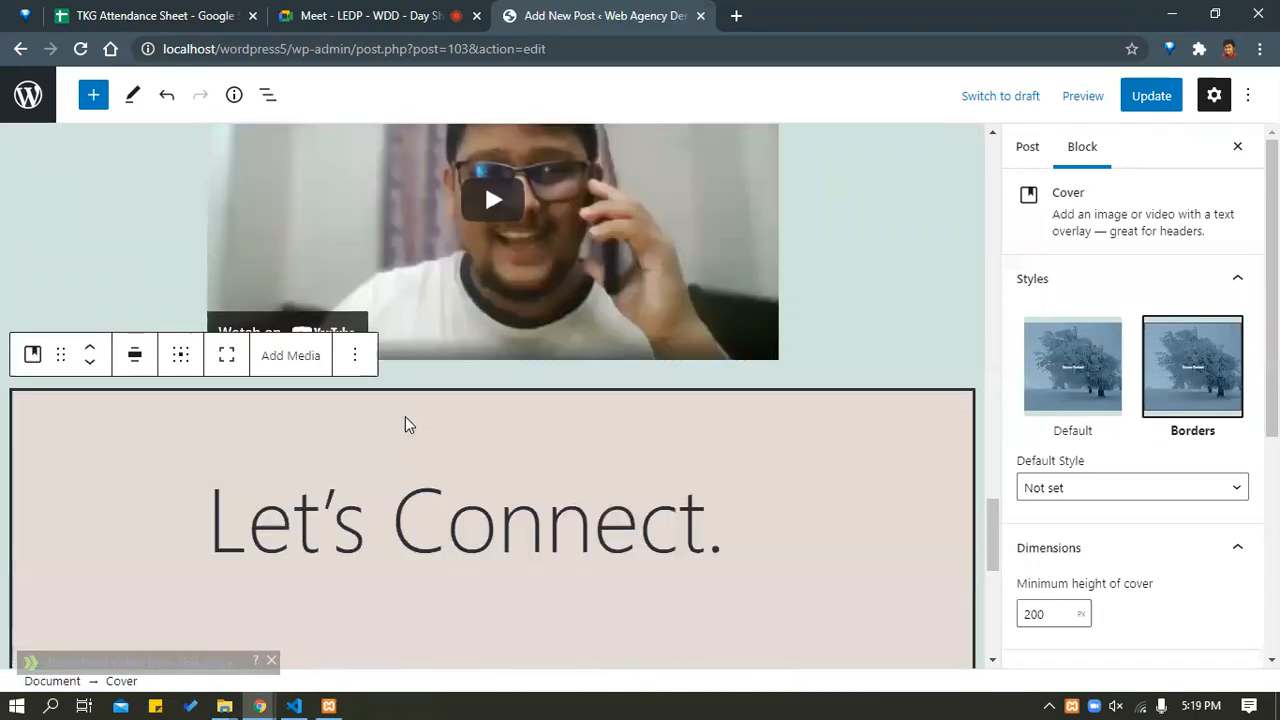
click(797, 563)
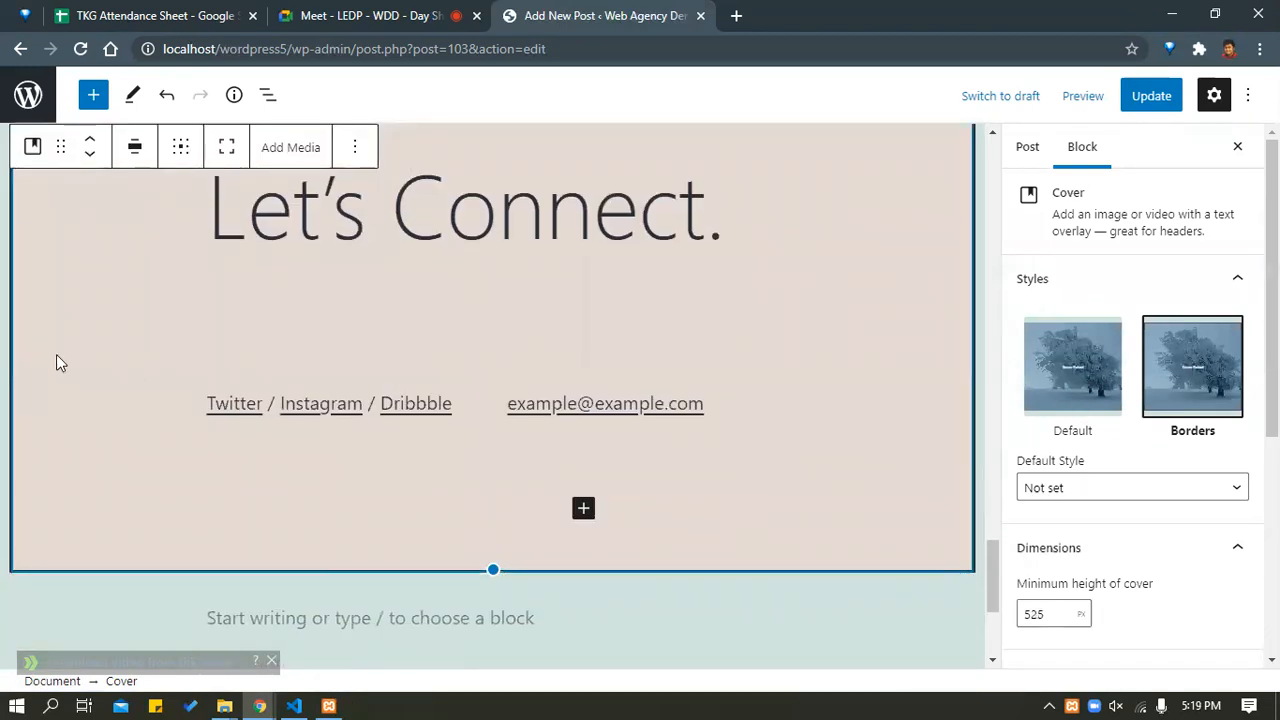
scroll(57, 358, up, 4)
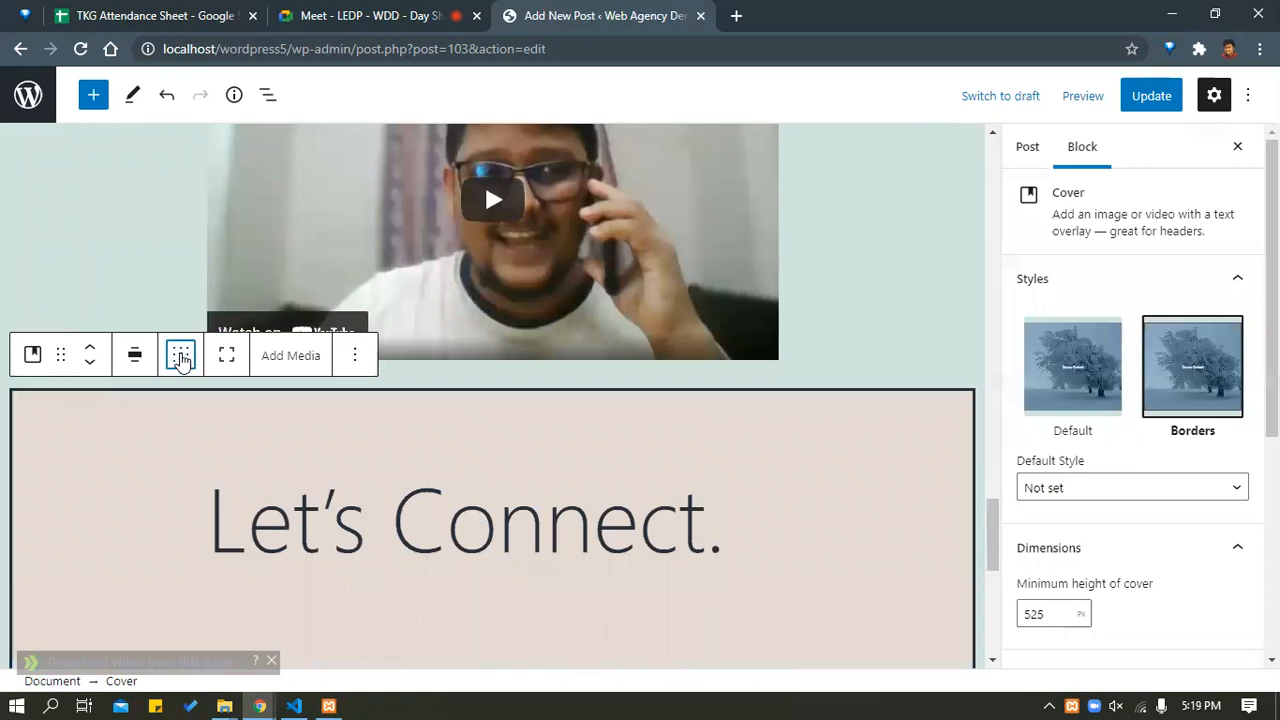
Try the center left, center right, bottom center and top center content positions on the cover, and return to center center.
click(181, 357)
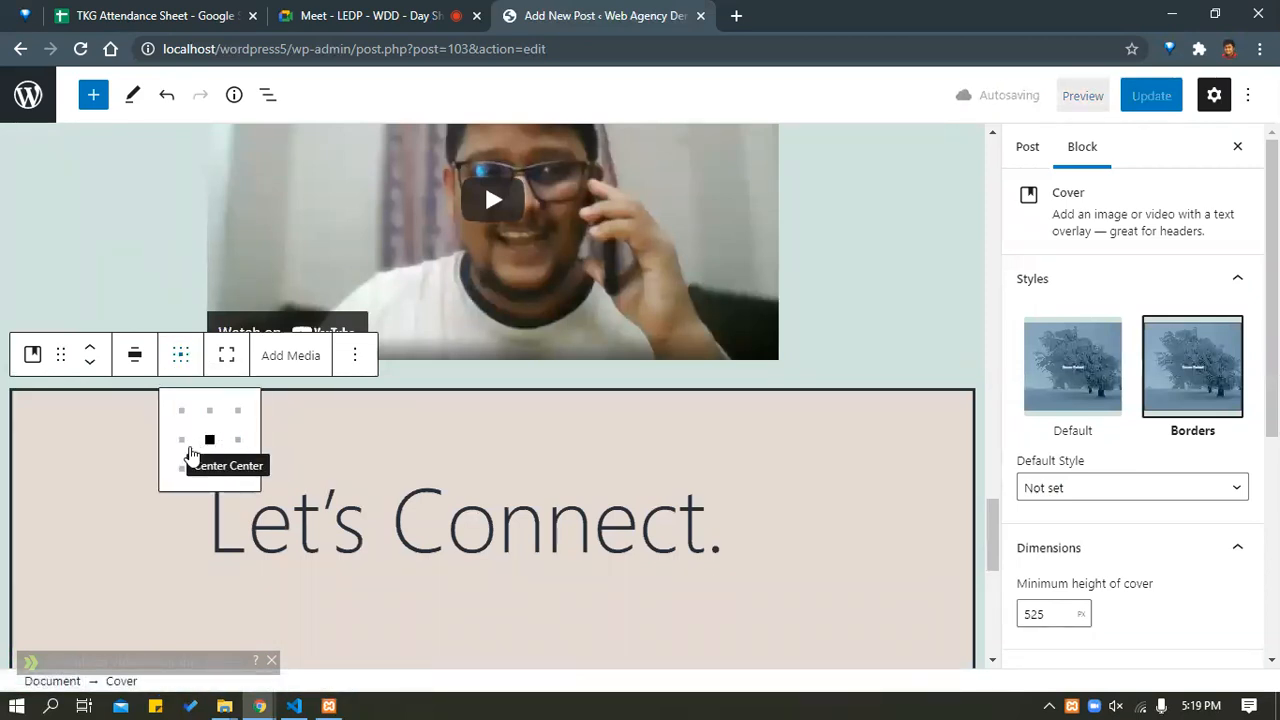
click(183, 440)
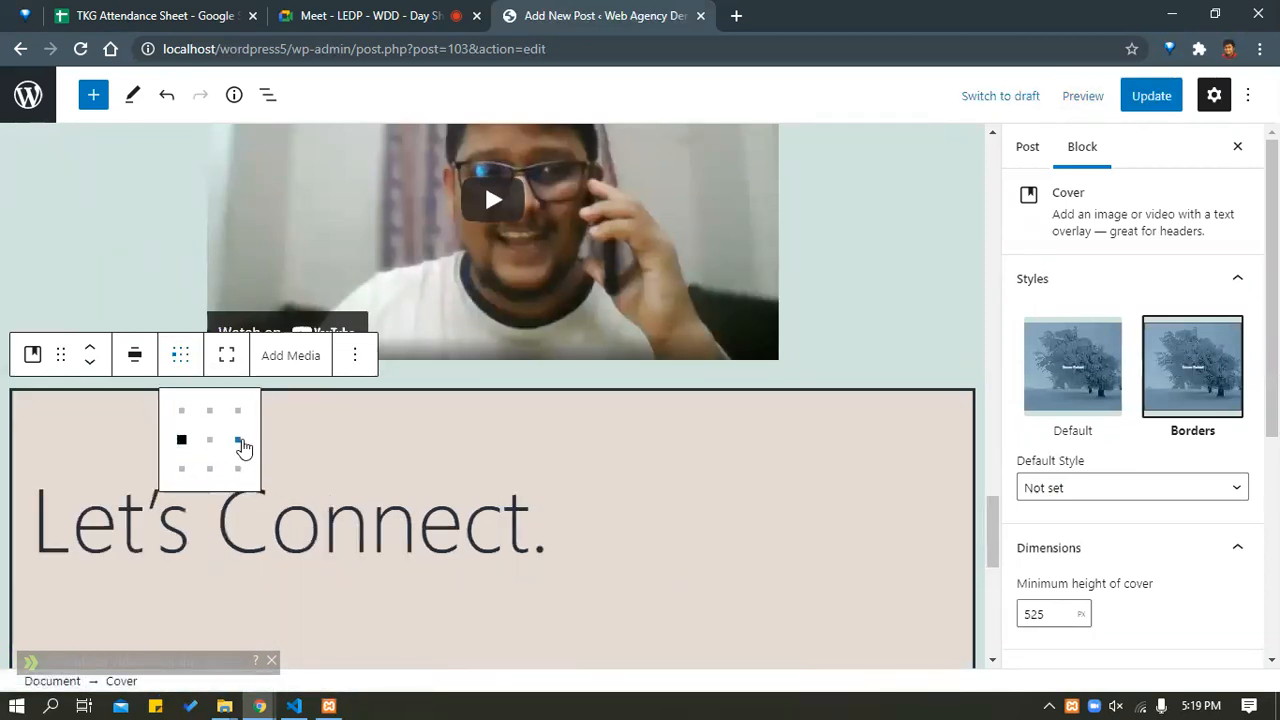
click(239, 441)
click(212, 475)
scroll(248, 432, down, 2)
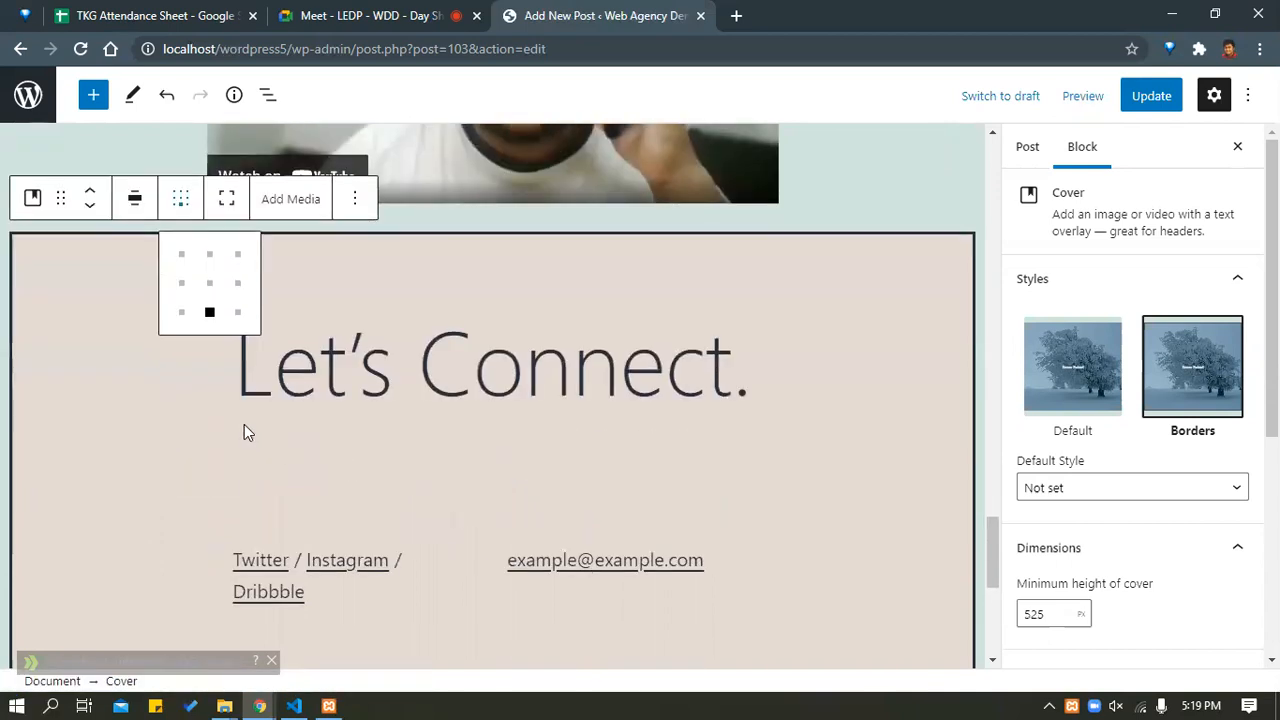
click(209, 255)
click(211, 285)
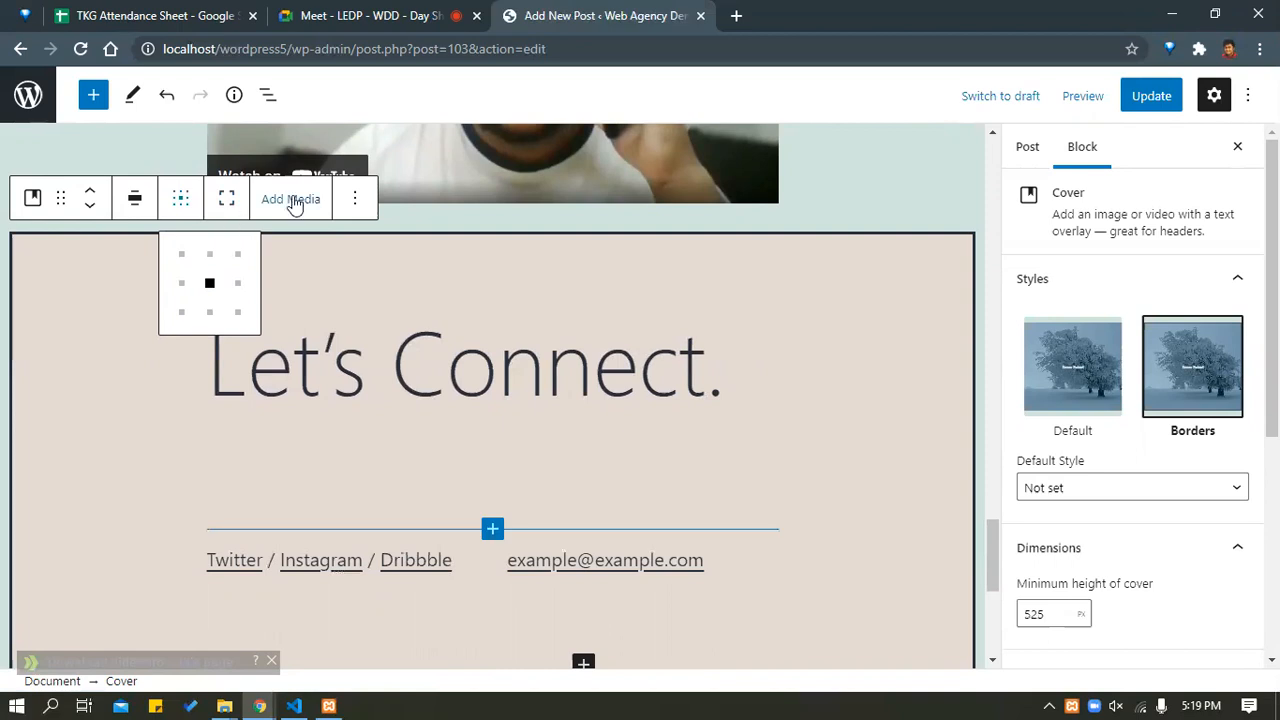
Turn on full height for the cover block and check its extent in the post.
click(228, 200)
scroll(249, 360, down, 3)
scroll(300, 365, up, 3)
scroll(307, 365, up, 1)
Try right alignment on the cover block and set it to center alignment.
click(134, 198)
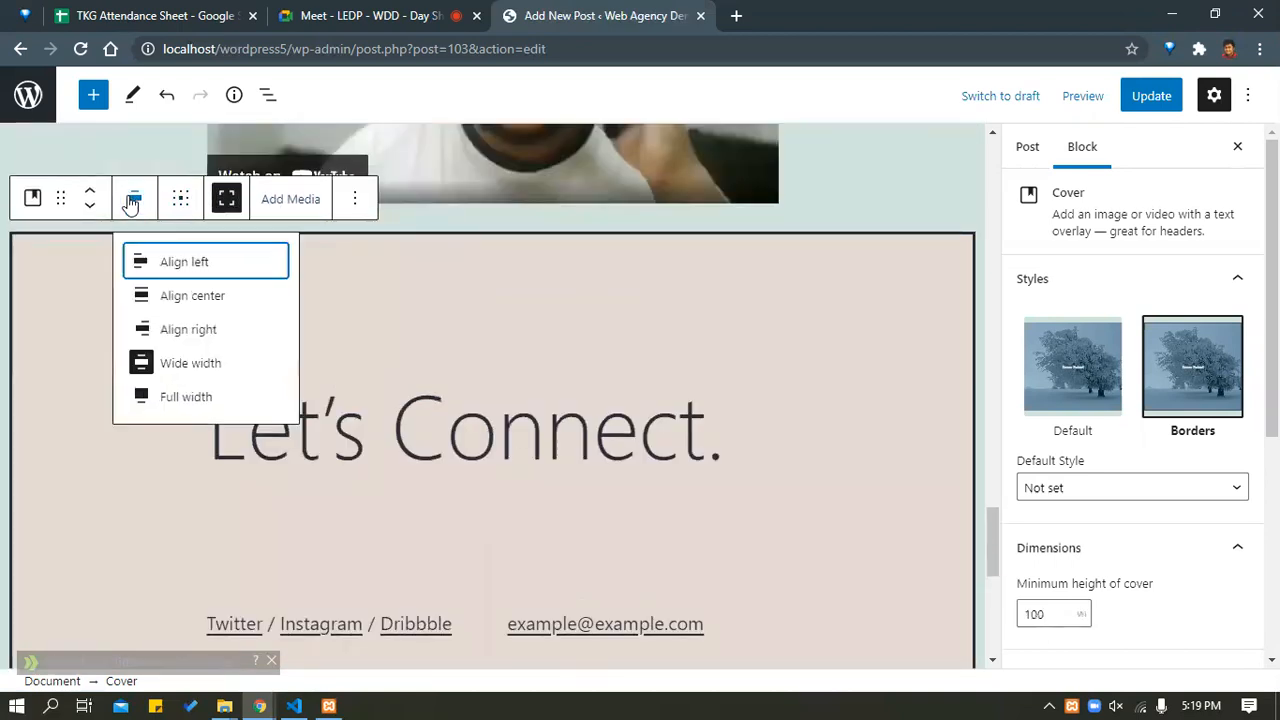
click(181, 334)
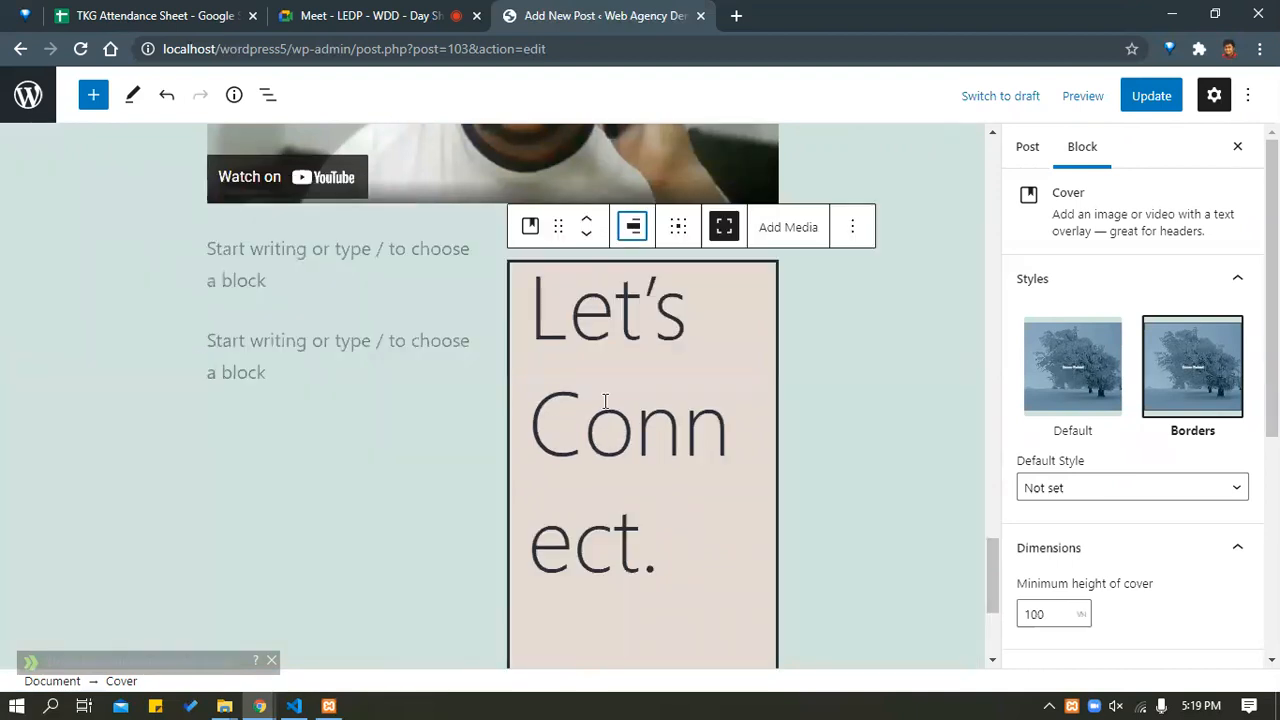
scroll(280, 298, up, 1)
scroll(400, 300, down, 1)
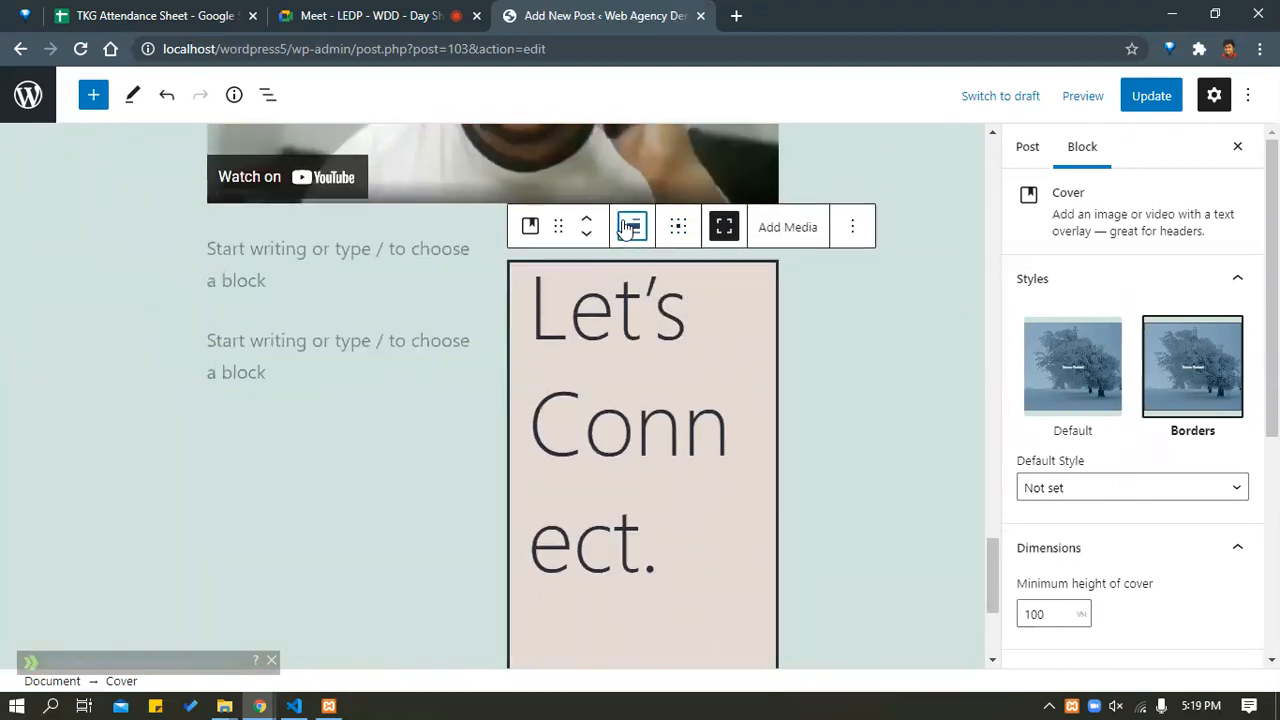
click(633, 226)
click(690, 332)
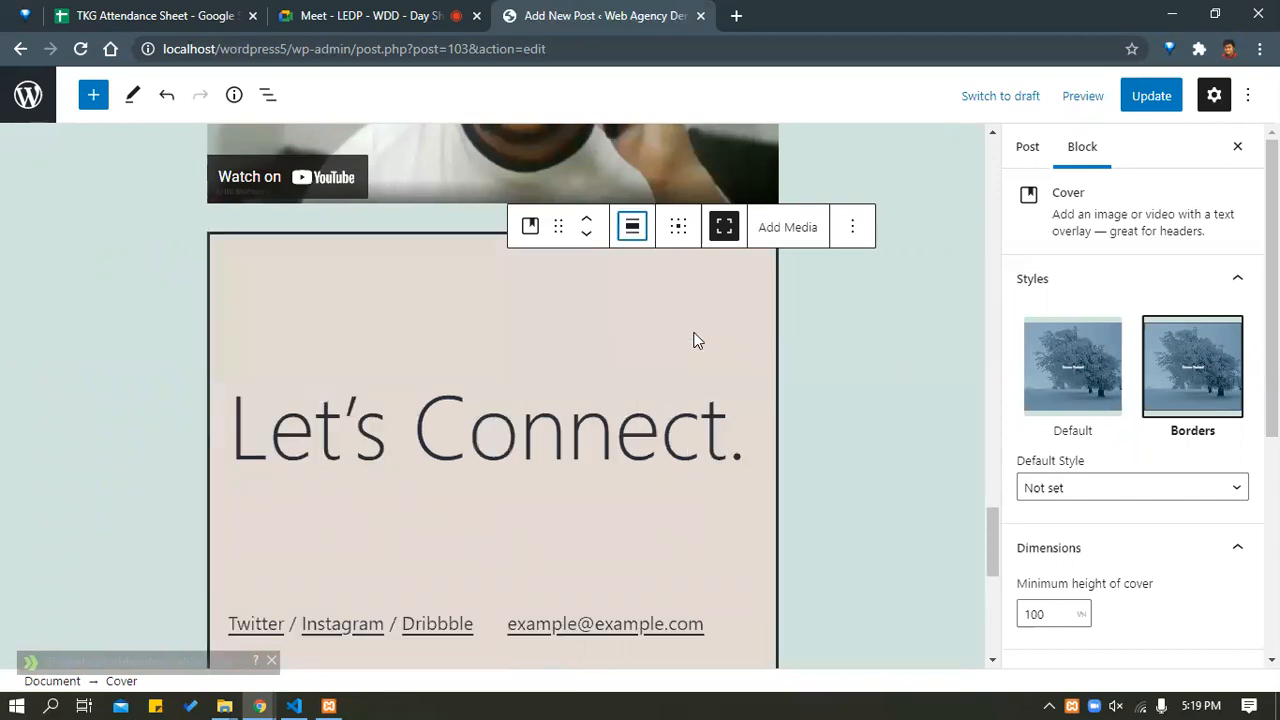
Try wide width and full width on the cover block and check how far it extends across the post.
scroll(534, 434, down, 2)
scroll(536, 431, down, 2)
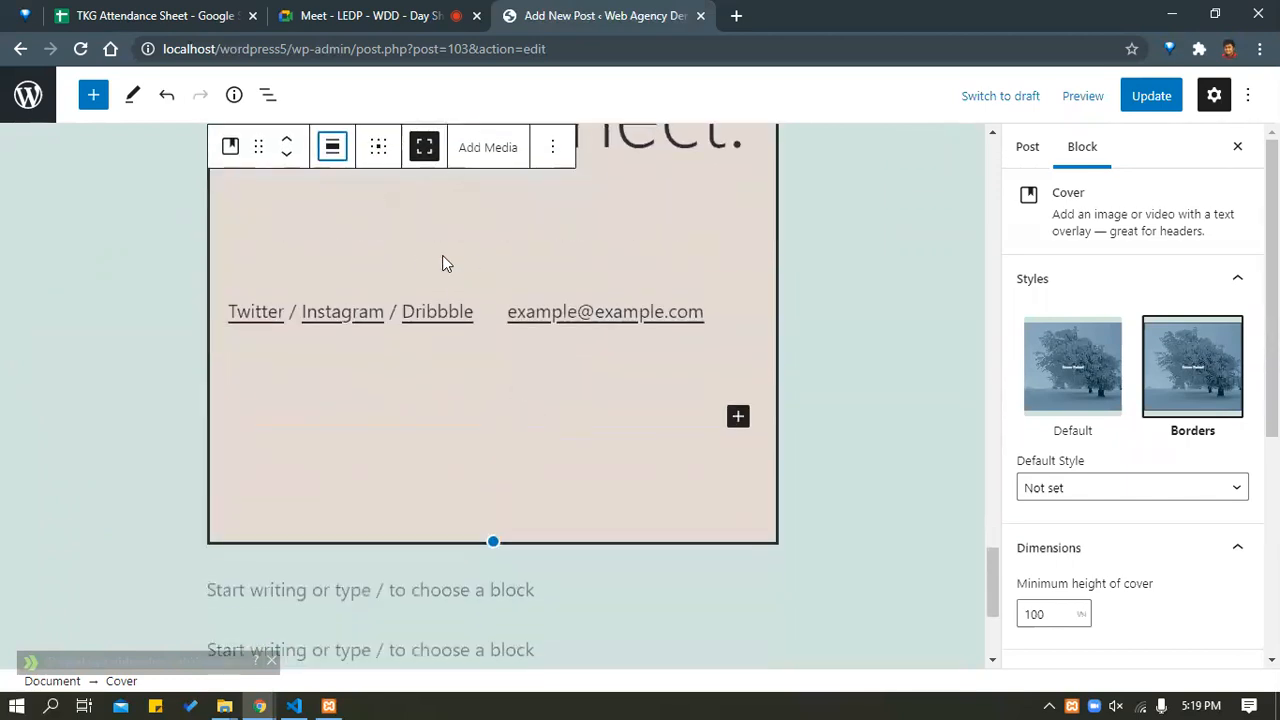
click(333, 148)
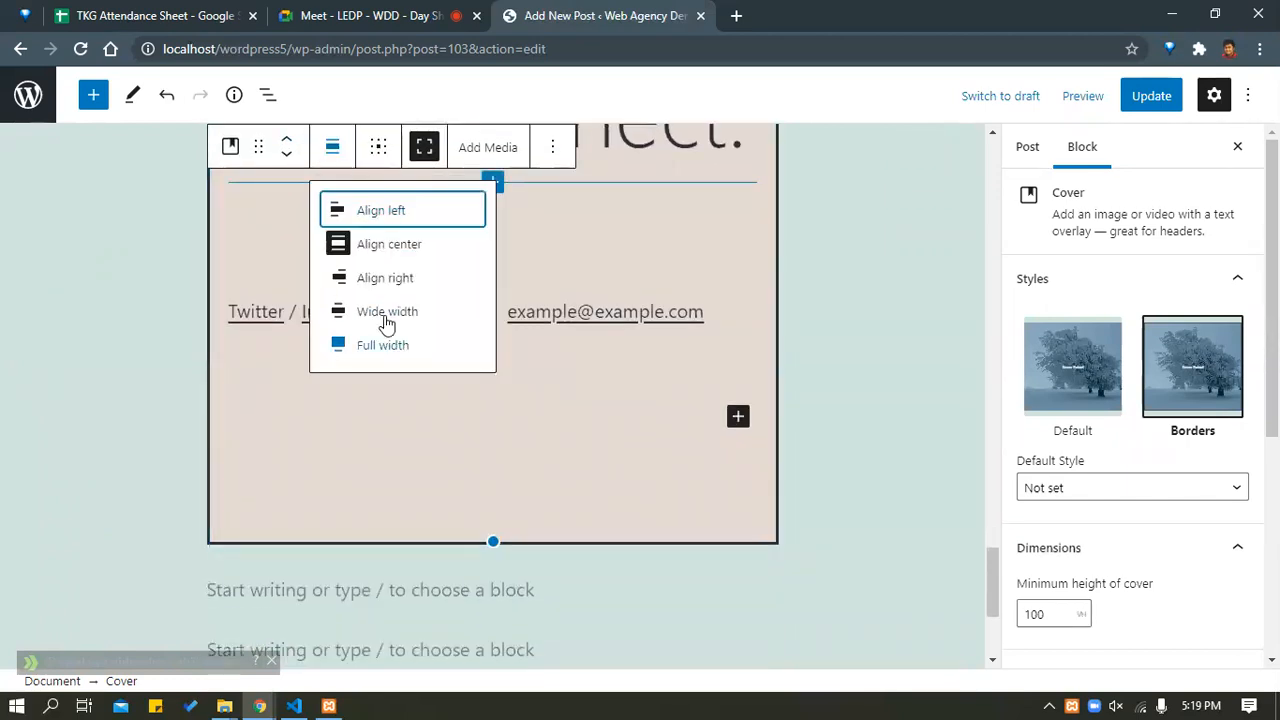
click(403, 314)
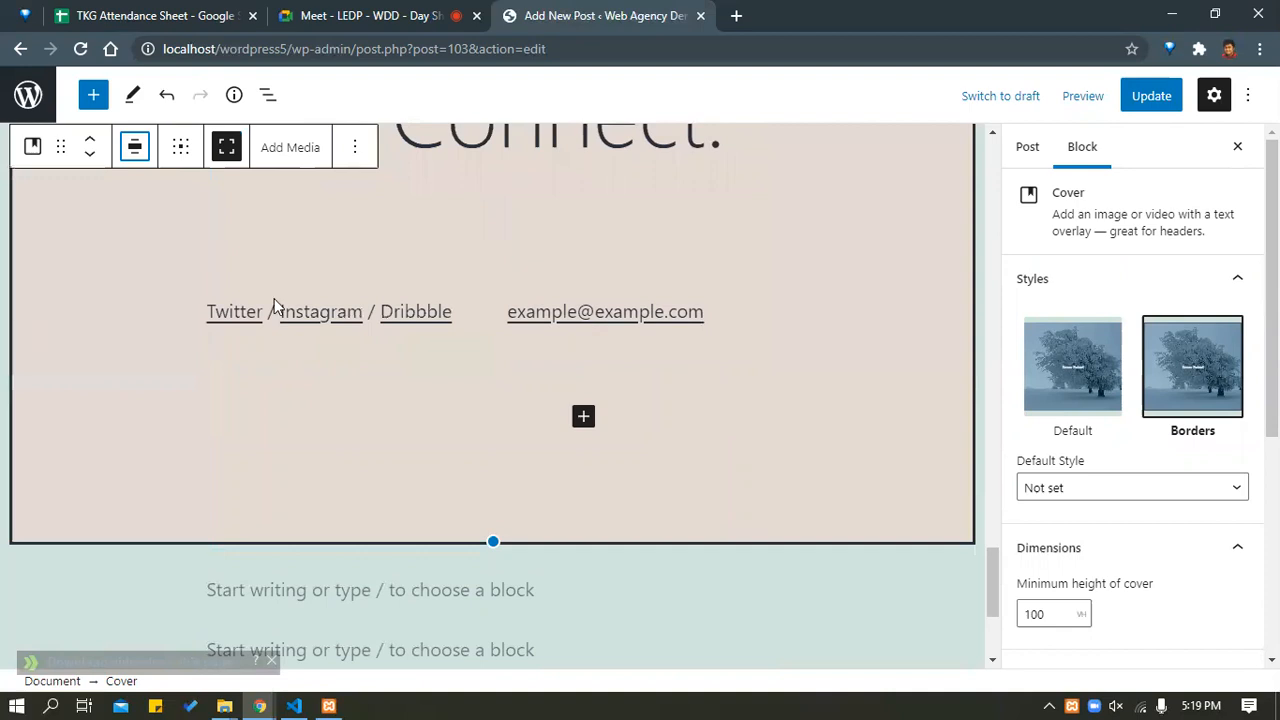
click(136, 148)
click(200, 345)
scroll(660, 371, up, 4)
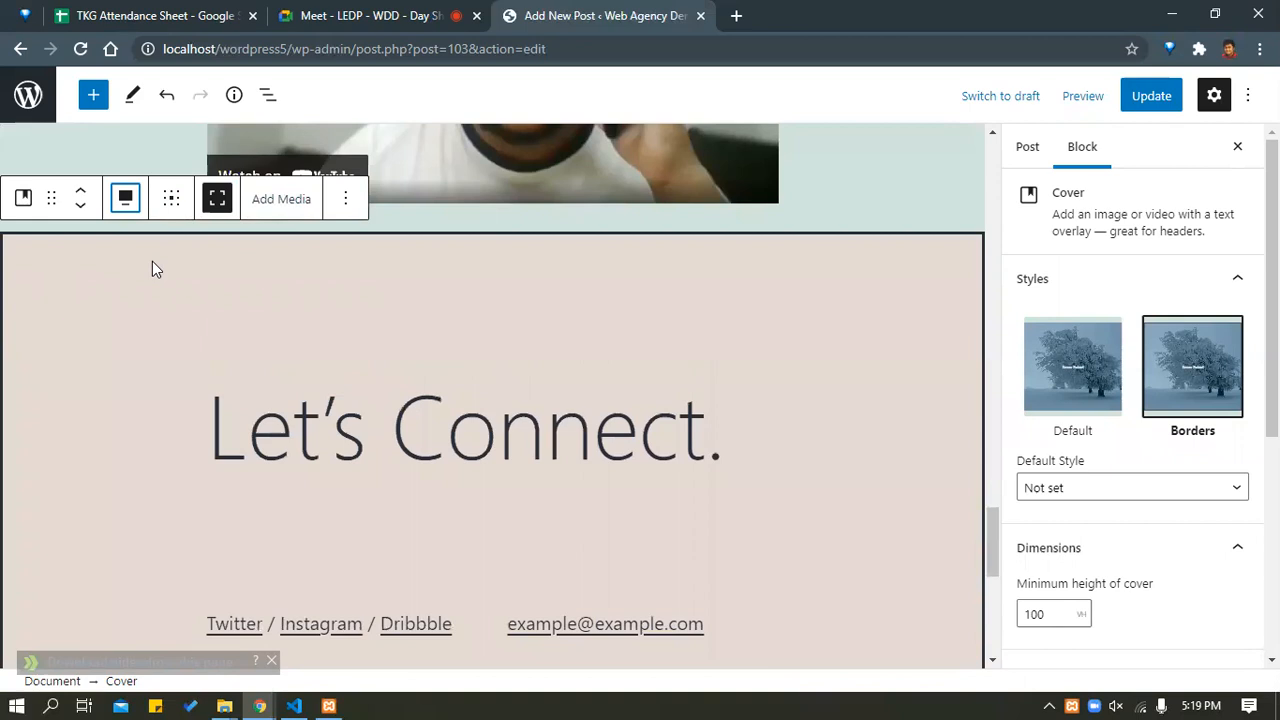
scroll(253, 314, up, 2)
scroll(274, 320, down, 2)
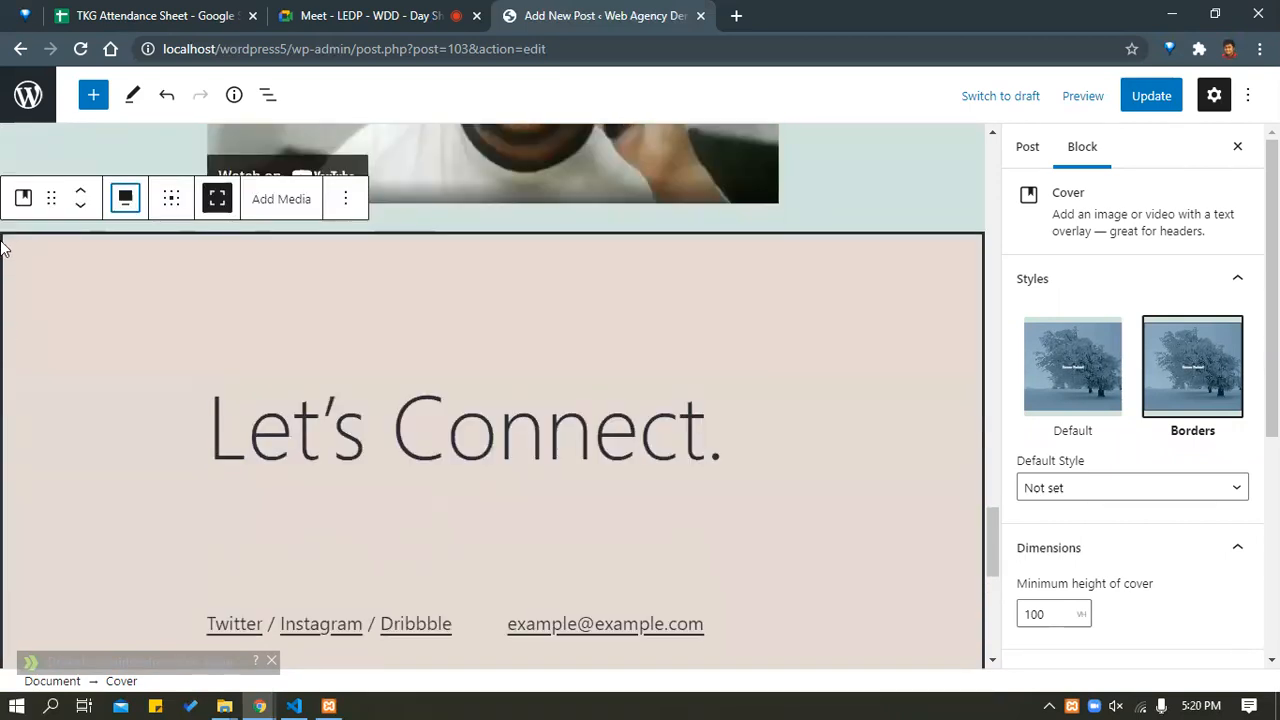
Toggle the cover block's full width alignment off and reapply it.
click(125, 198)
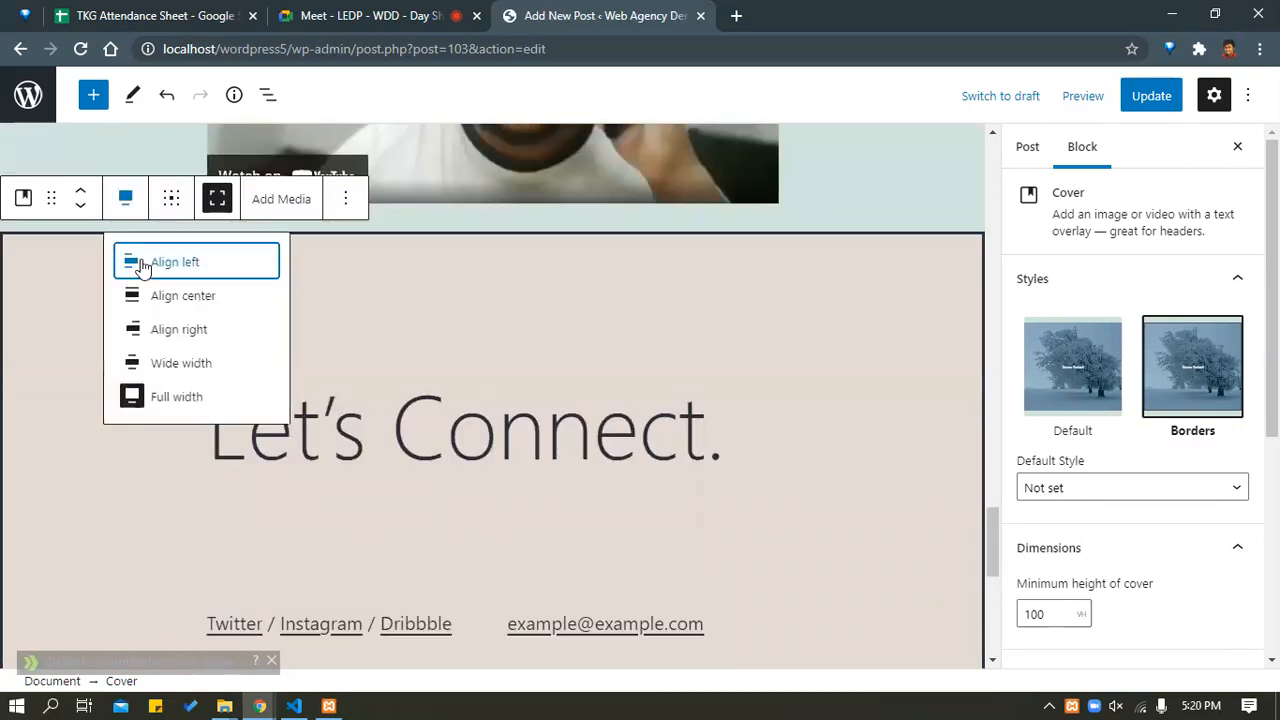
click(135, 398)
scroll(305, 325, up, 3)
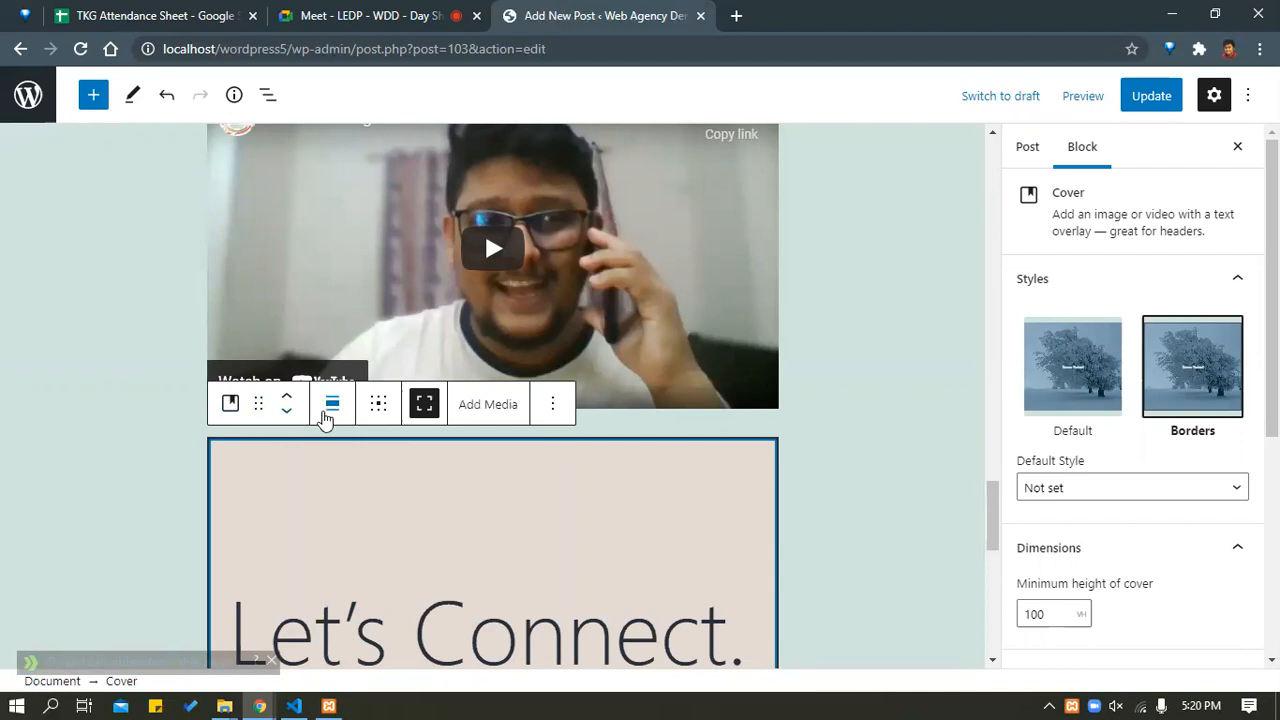
click(325, 416)
click(366, 602)
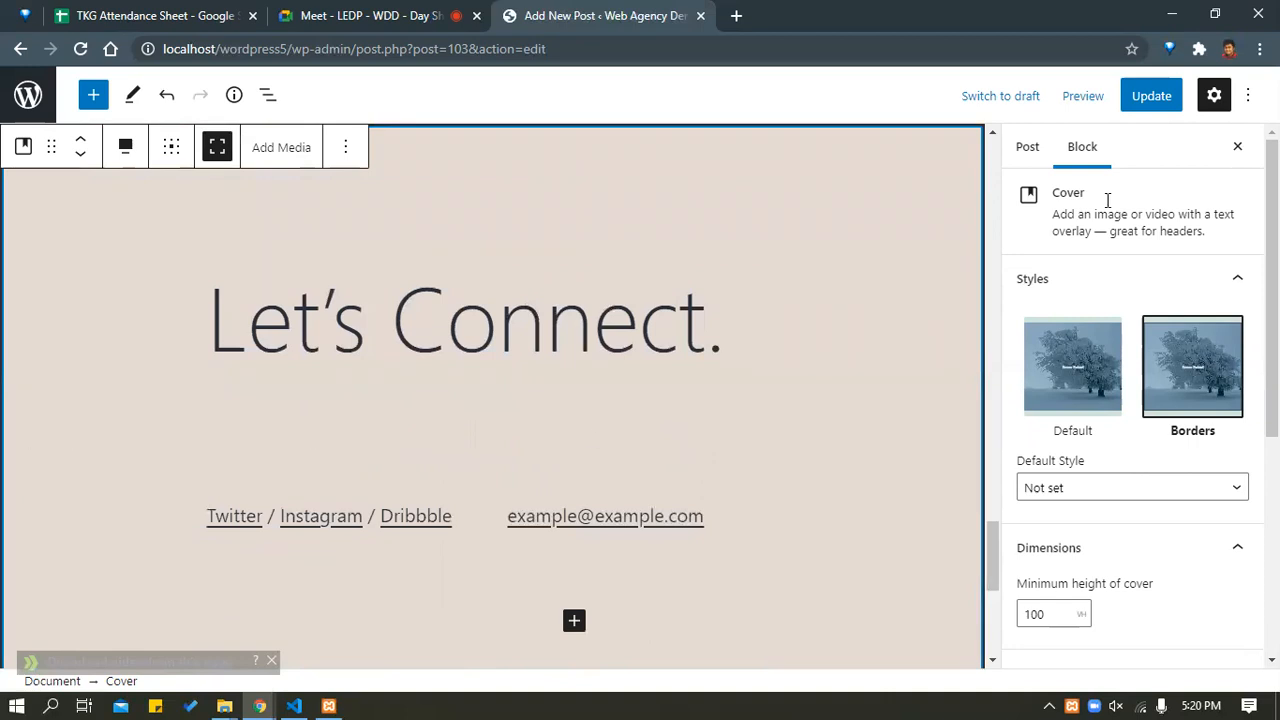
Hide the settings sidebar, try wide width on the cover block, and clear it to return to the default width.
click(1238, 150)
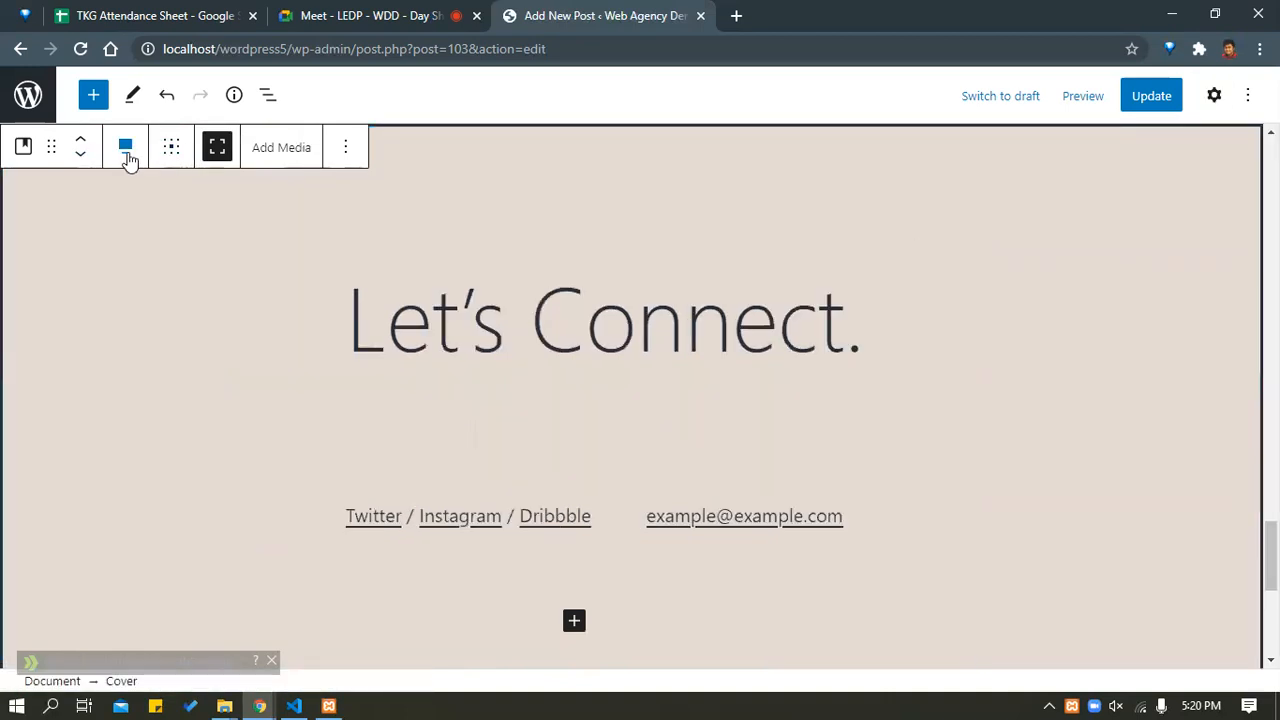
click(127, 153)
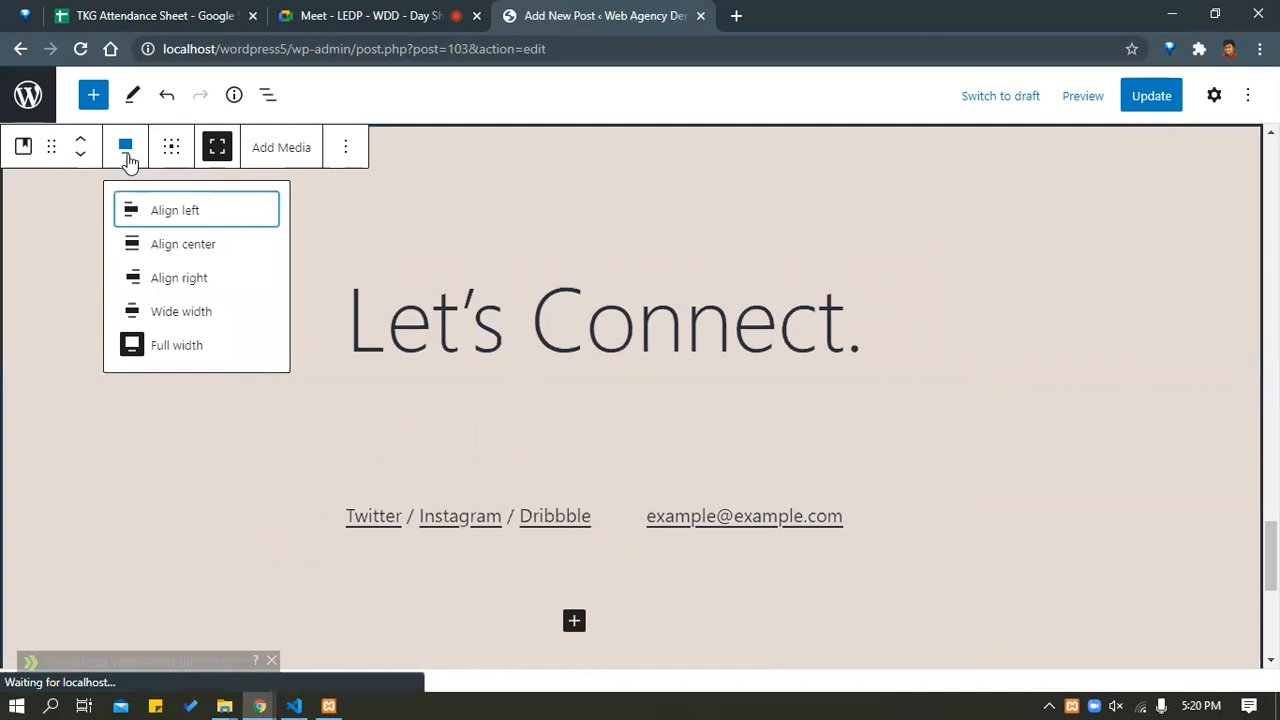
click(181, 312)
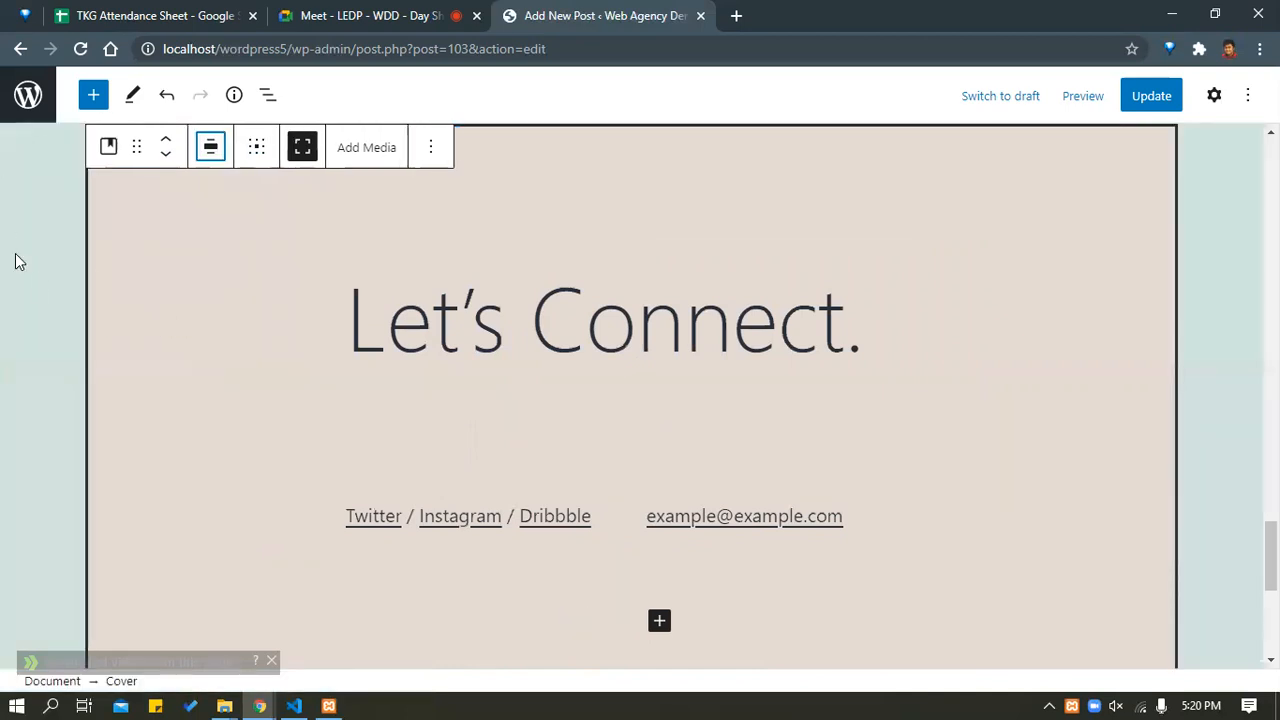
scroll(10, 337, up, 2)
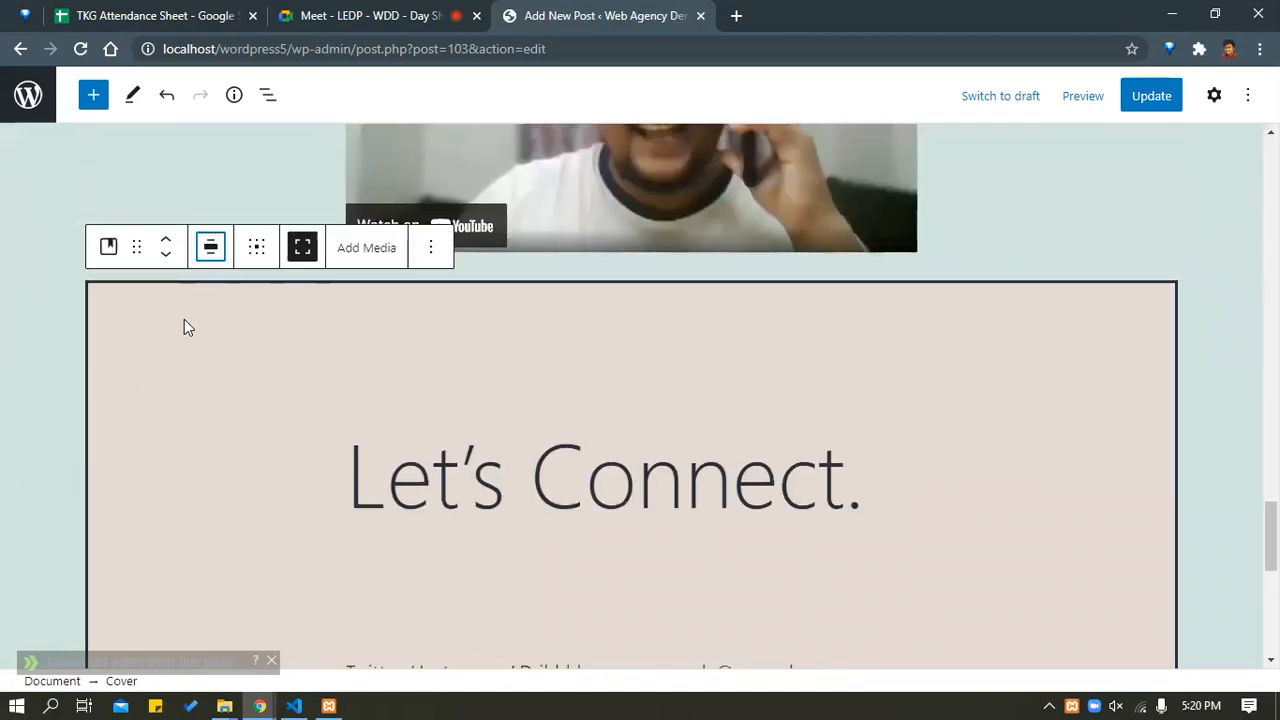
click(210, 247)
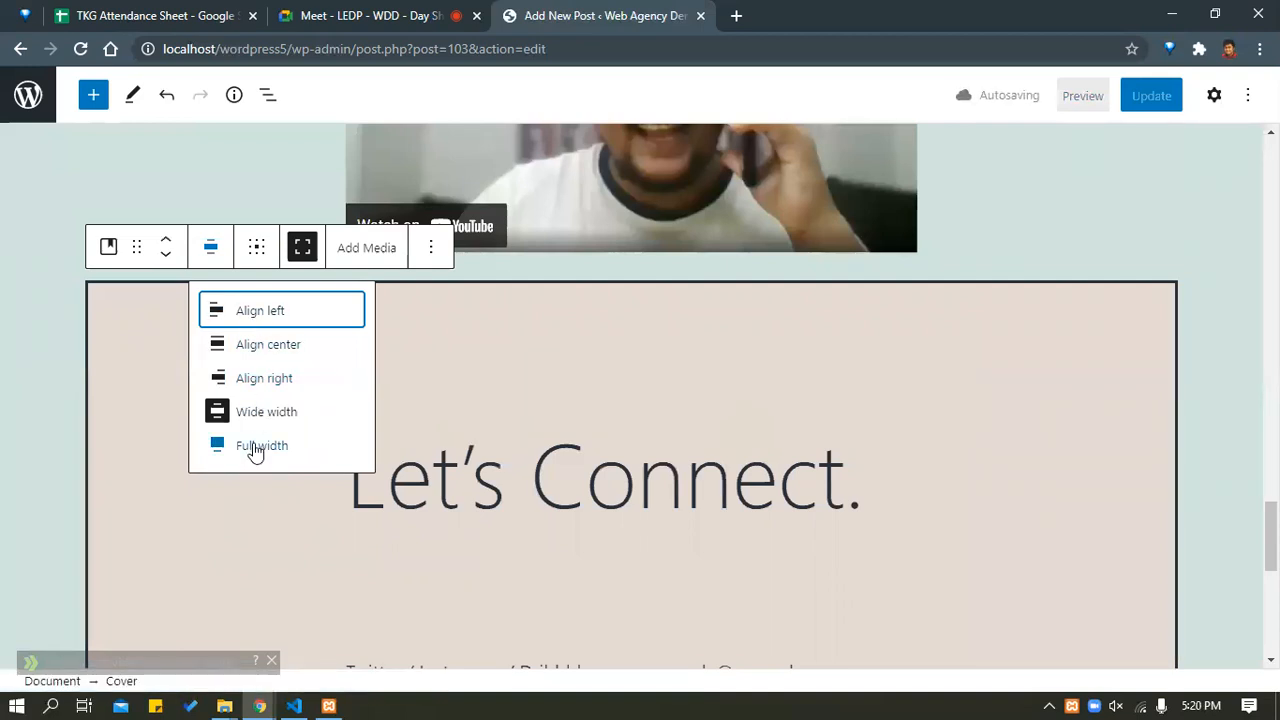
click(253, 416)
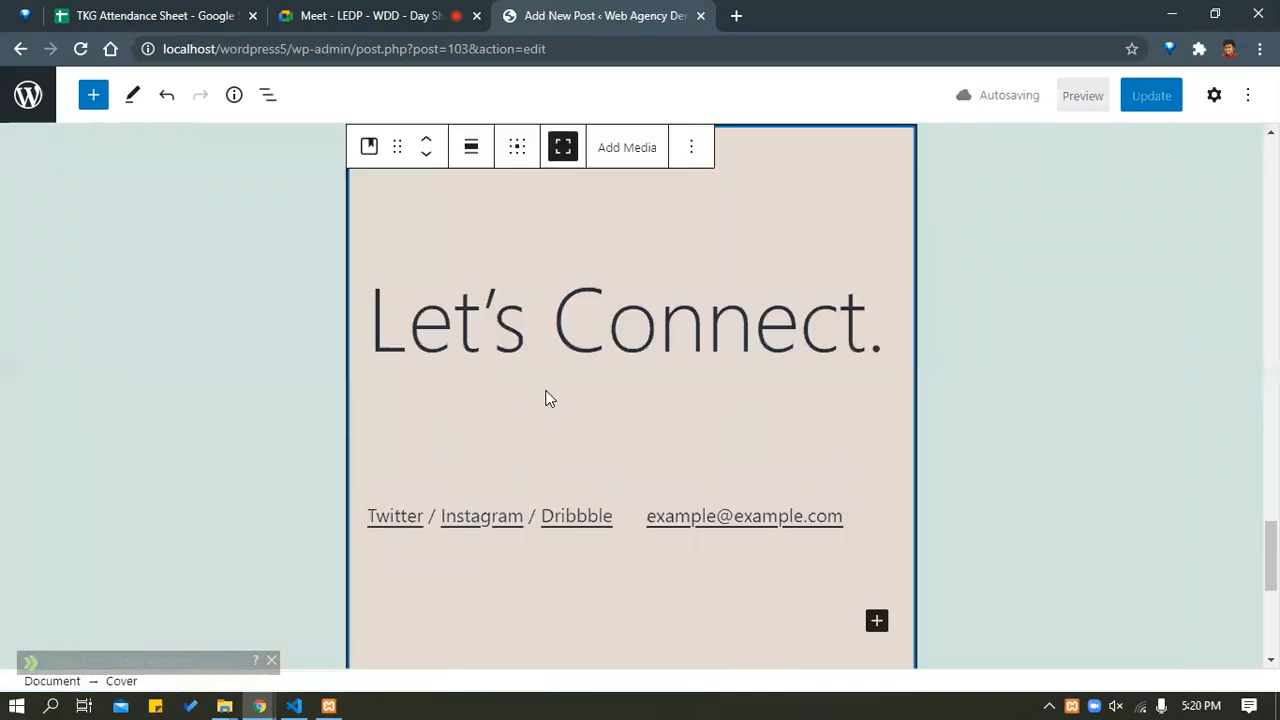
scroll(548, 397, up, 3)
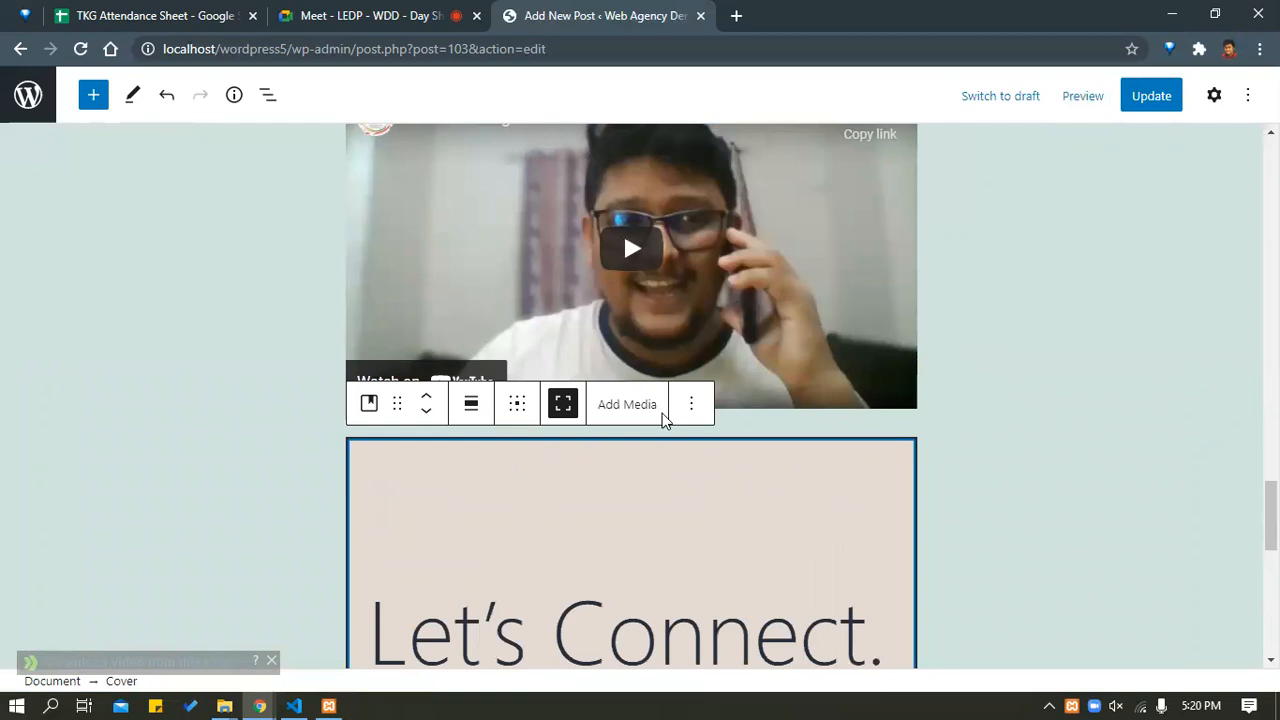
Shorten the cover block from its full height by resizing its lower edge.
scroll(552, 322, up, 12)
scroll(553, 319, down, 18)
scroll(660, 460, up, 3)
scroll(651, 457, down, 3)
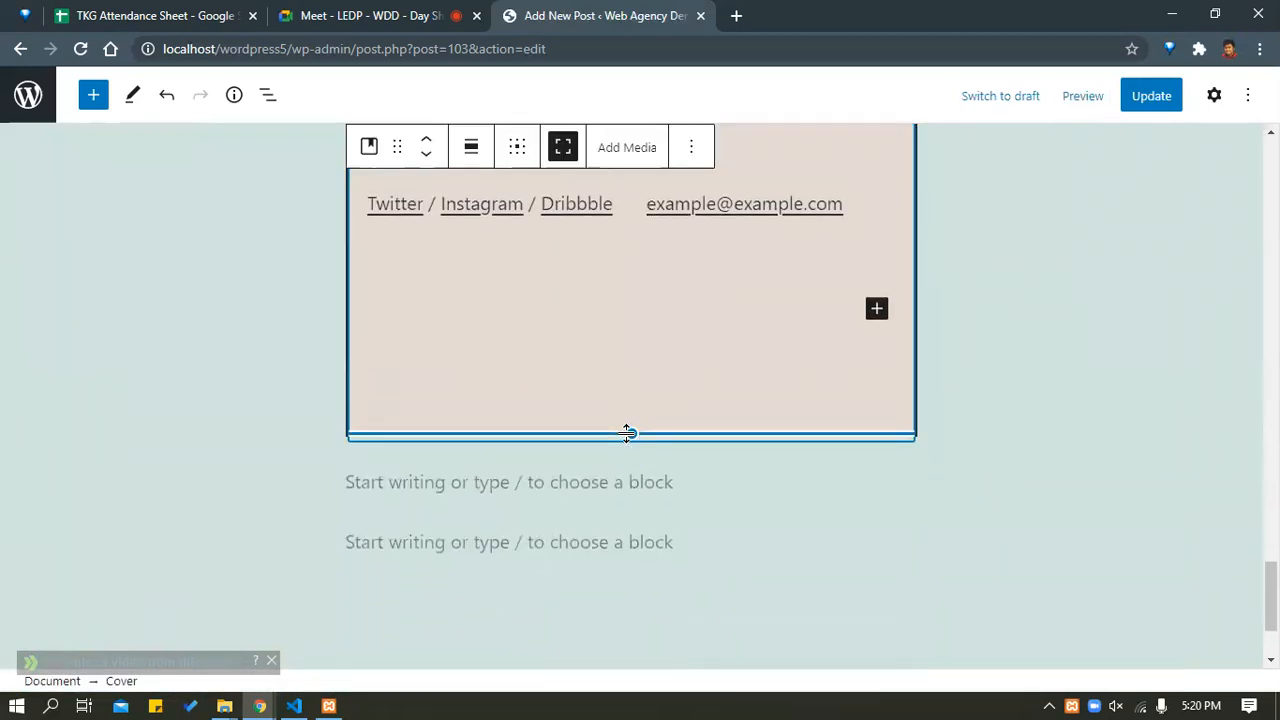
drag(635, 330, 634, 220)
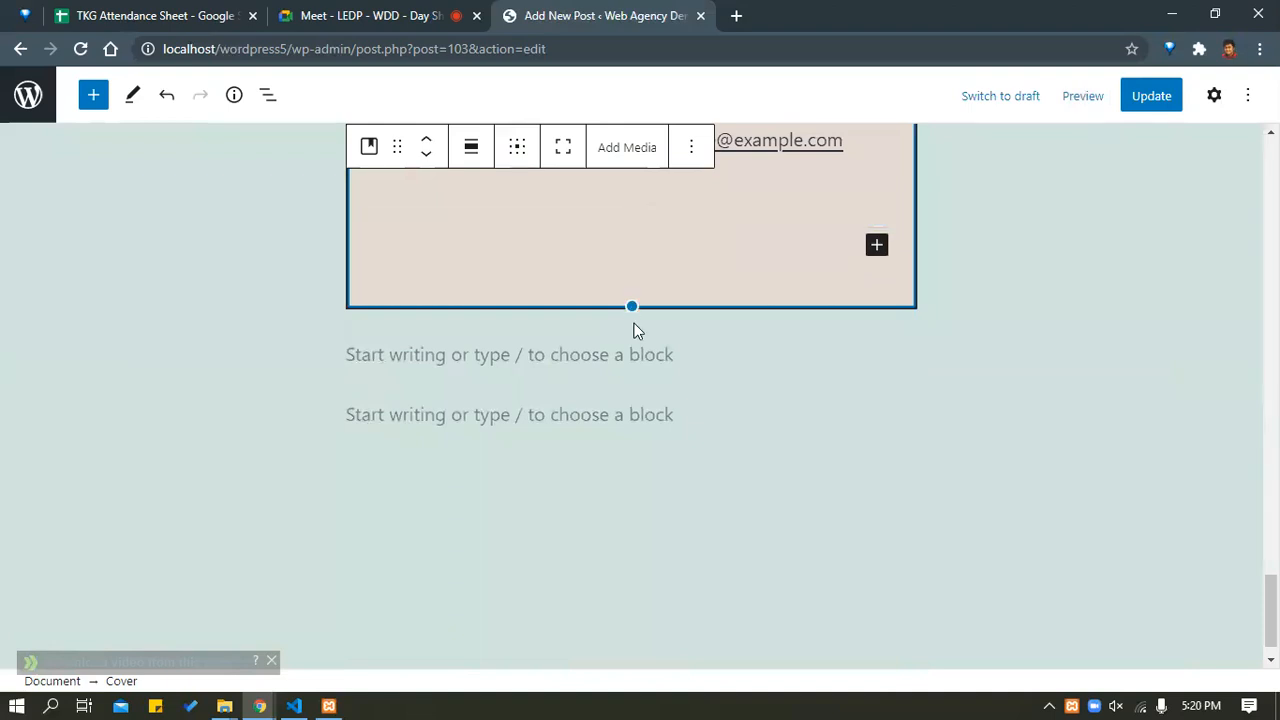
scroll(637, 337, up, 3)
scroll(637, 337, up, 3)
scroll(886, 631, down, 3)
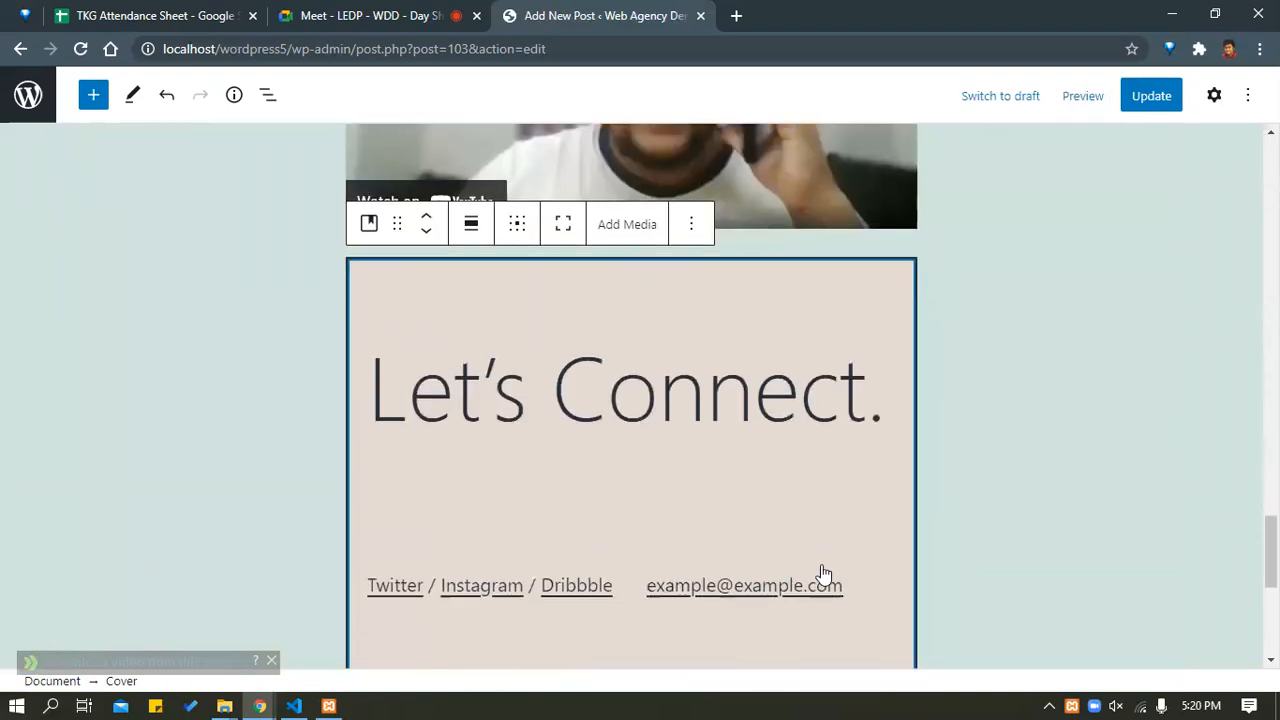
Delete the spacer below the links row and the spacer between the "Let's Connect." text and the links.
click(874, 559)
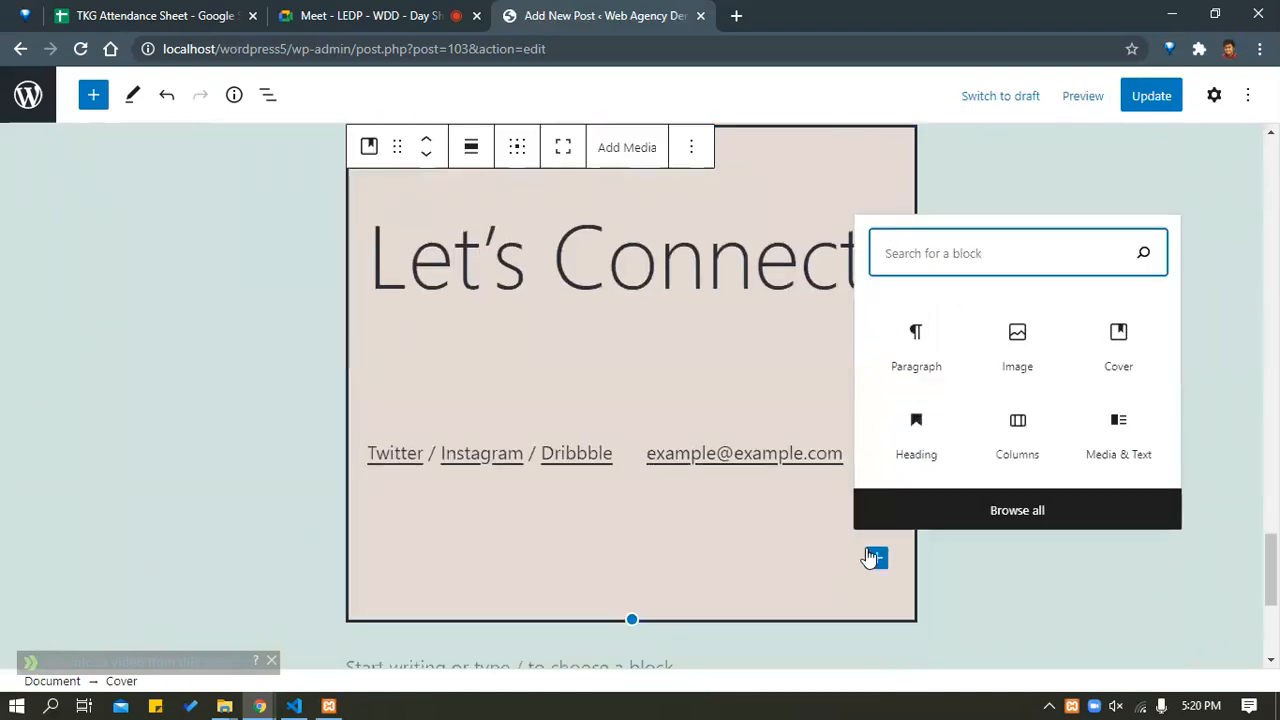
click(770, 541)
key(BackSpace)
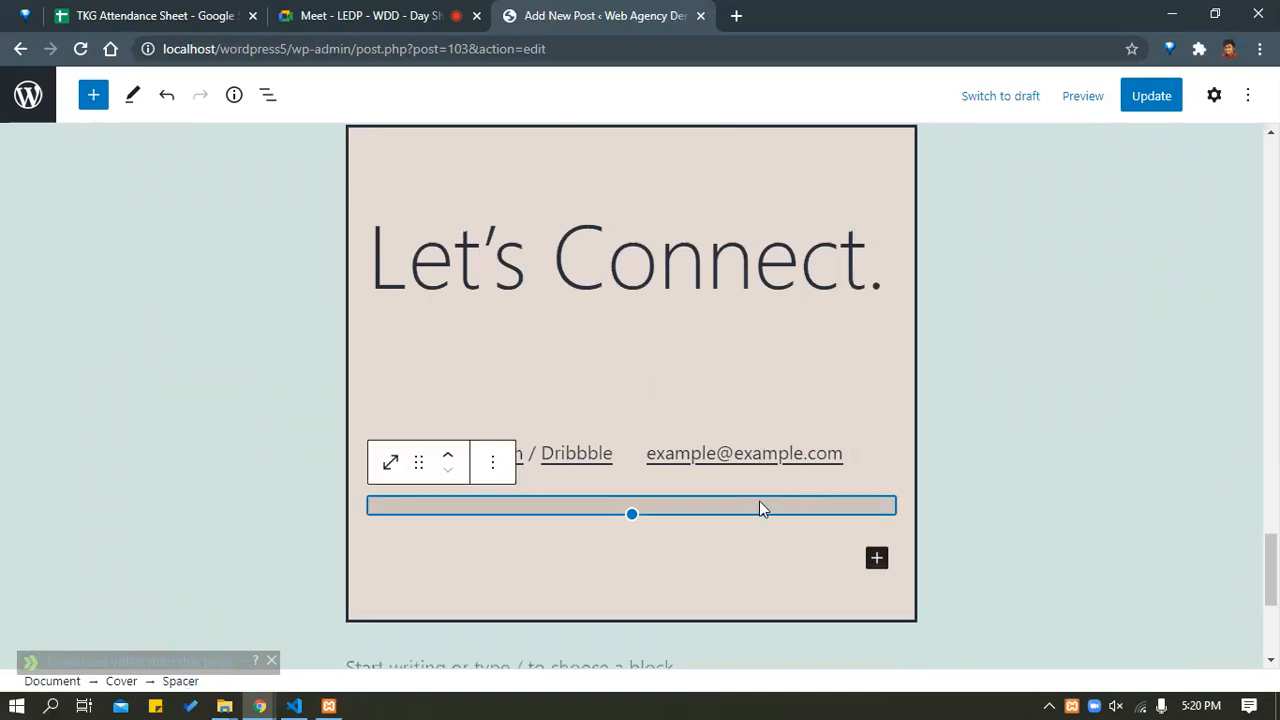
key(BackSpace)
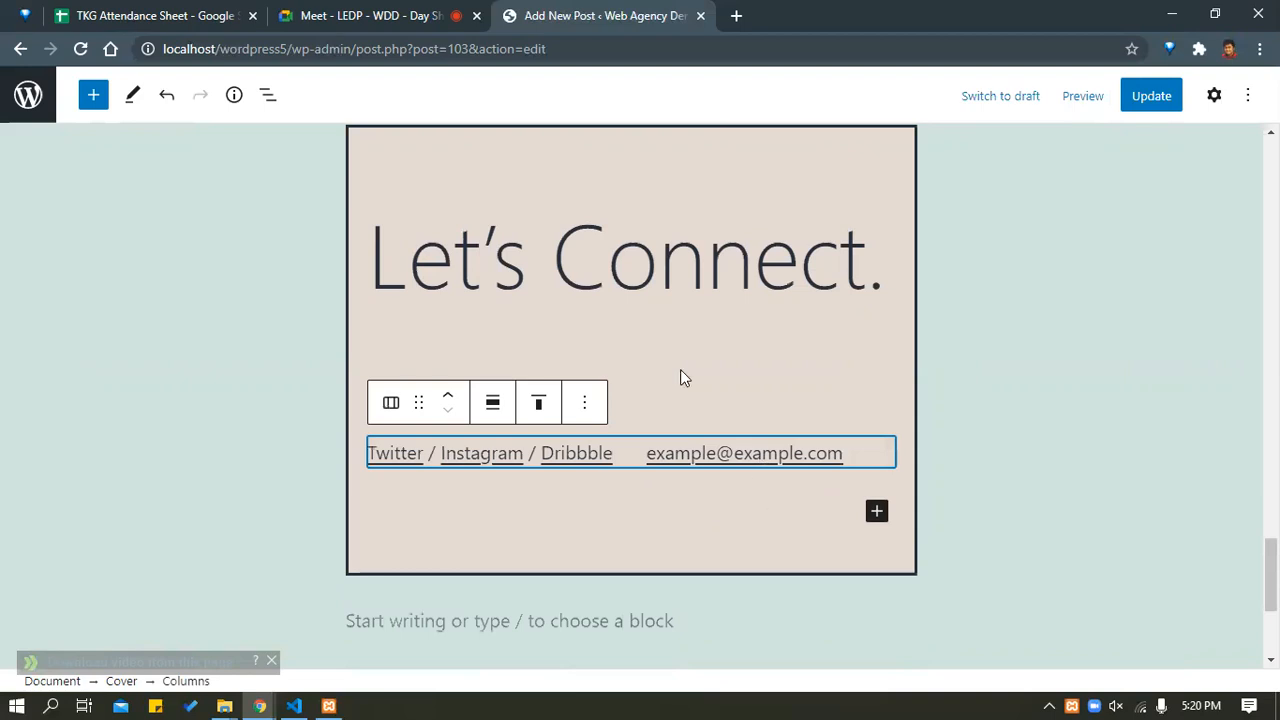
key(ctrl+z)
key(BackSpace)
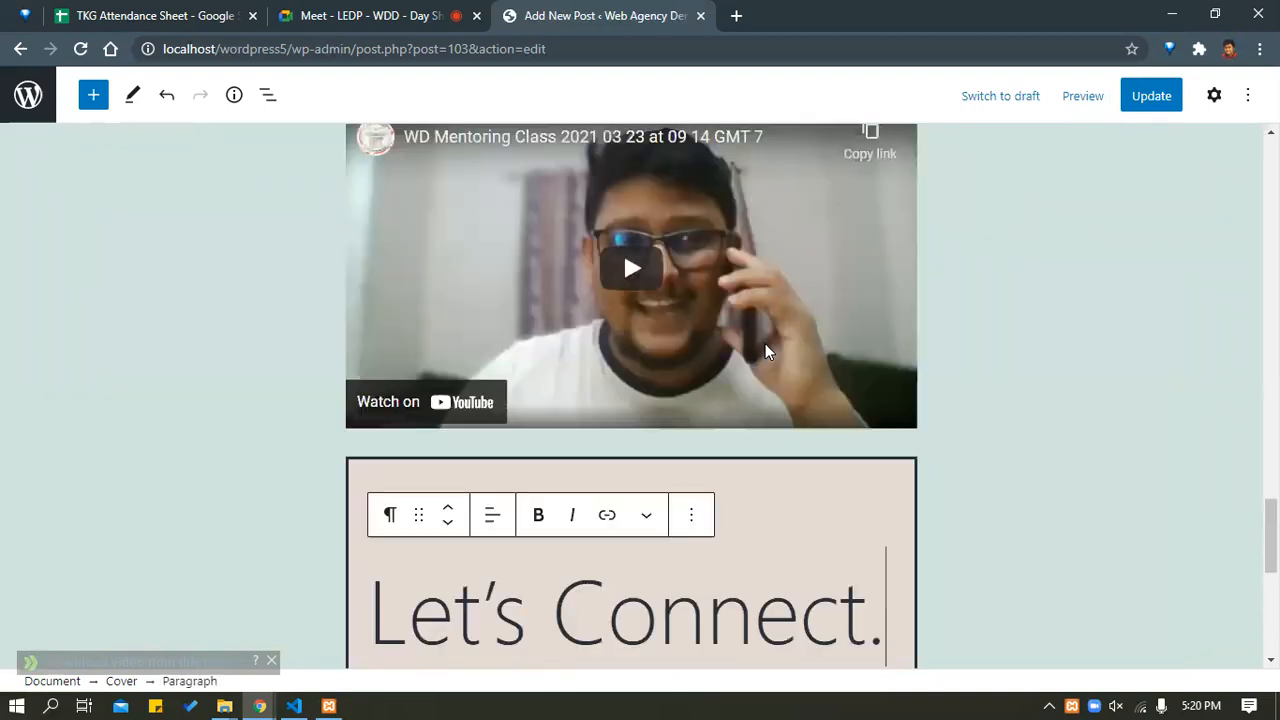
scroll(718, 351, down, 3)
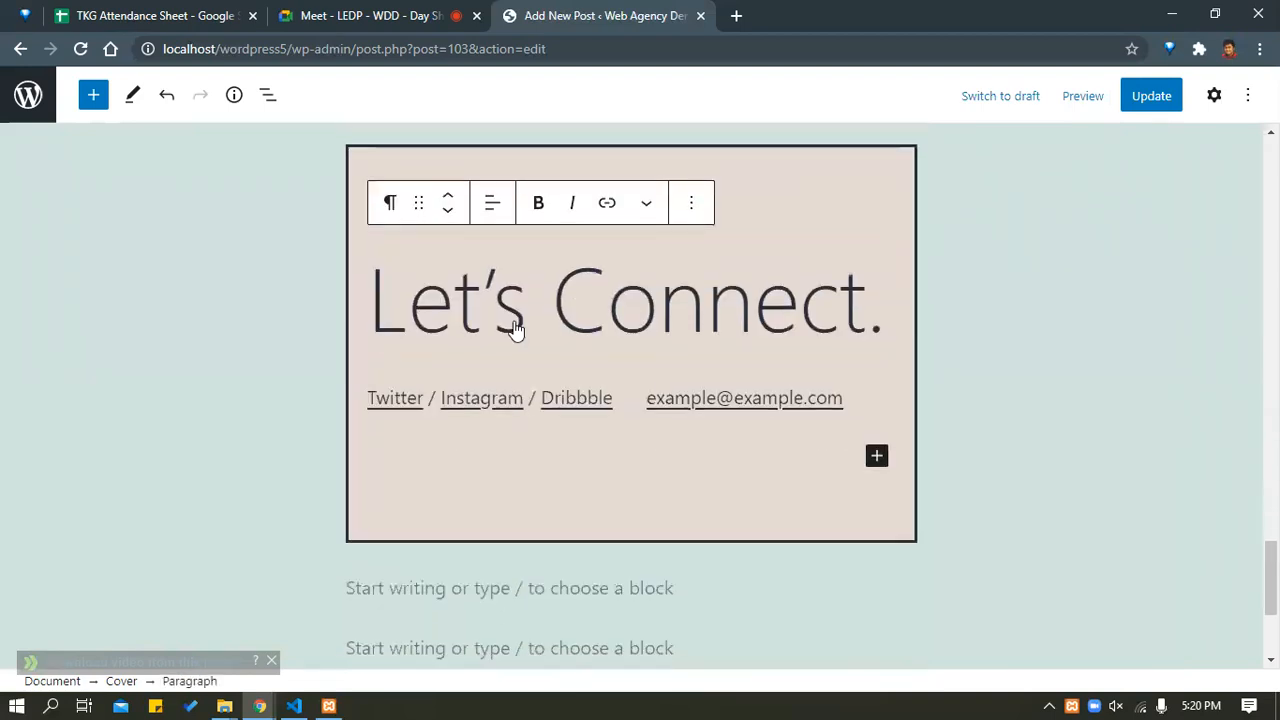
click(512, 508)
click(766, 457)
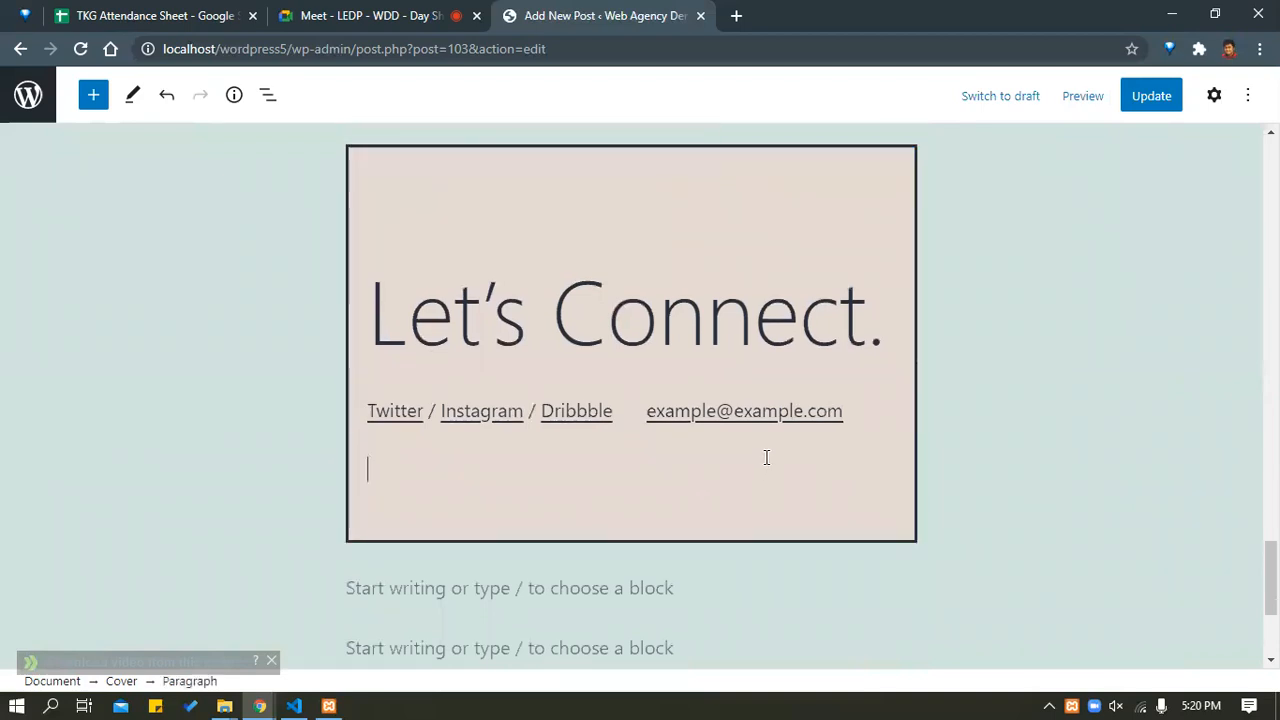
key(BackSpace)
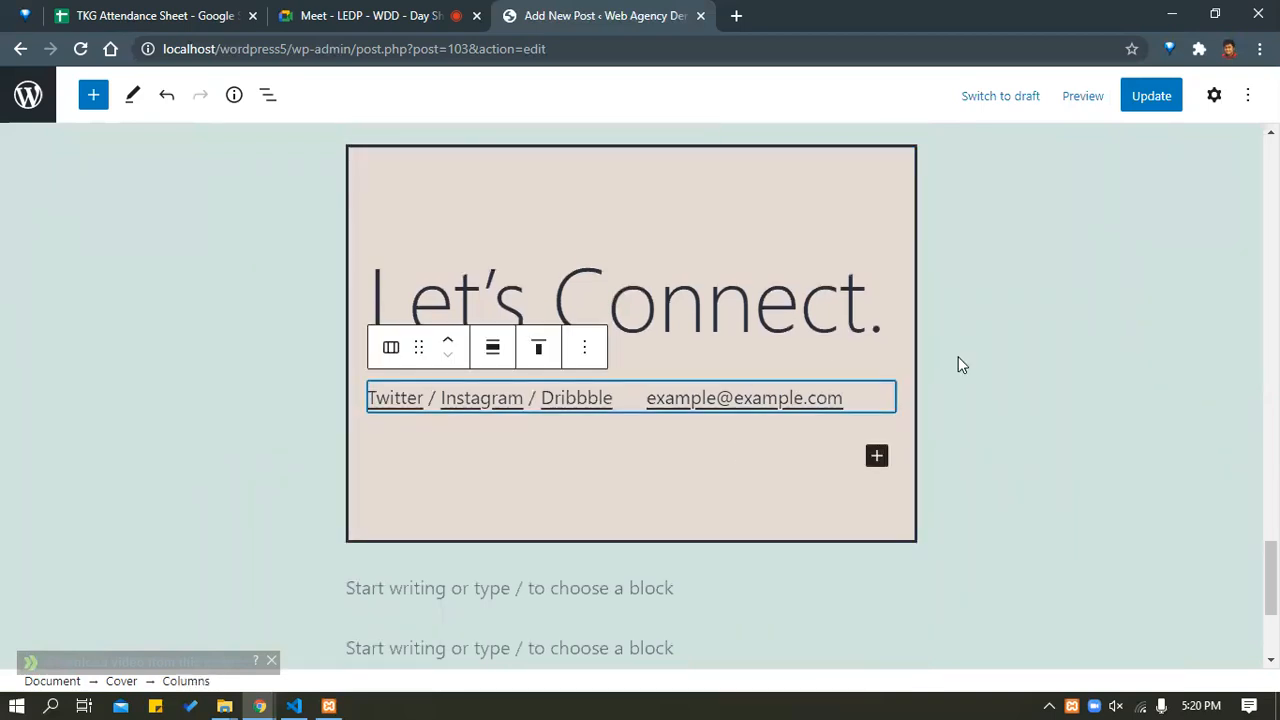
Delete the spacer above the "Let's Connect." text in the cover.
click(958, 358)
click(662, 203)
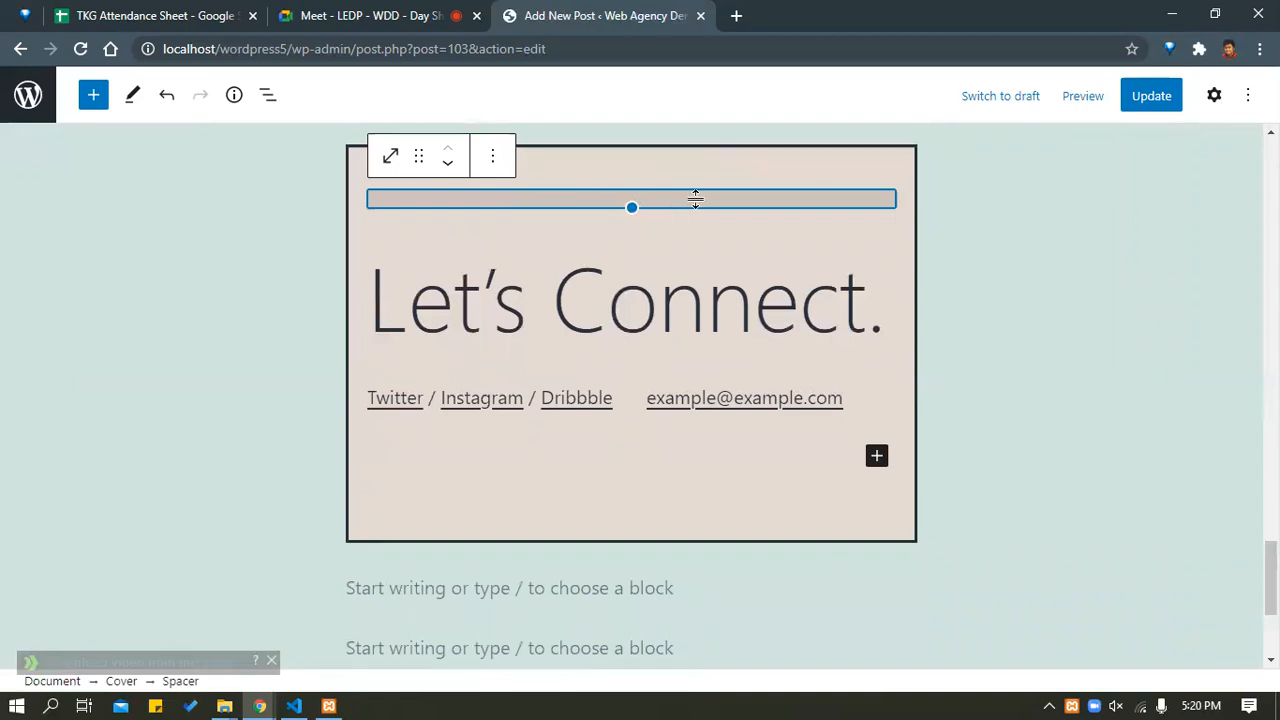
key(Delete)
click(591, 240)
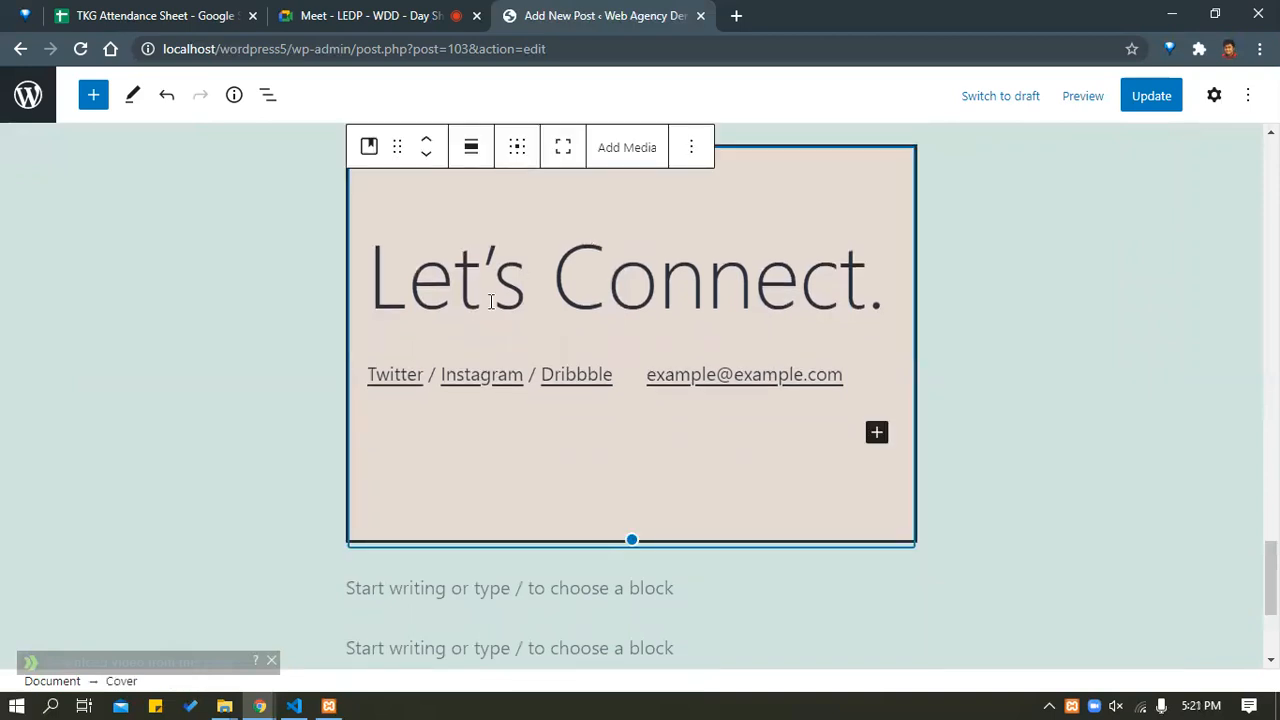
Set the cover's content position to top center and shorten the cover to fit closely around its content.
click(1158, 387)
click(618, 286)
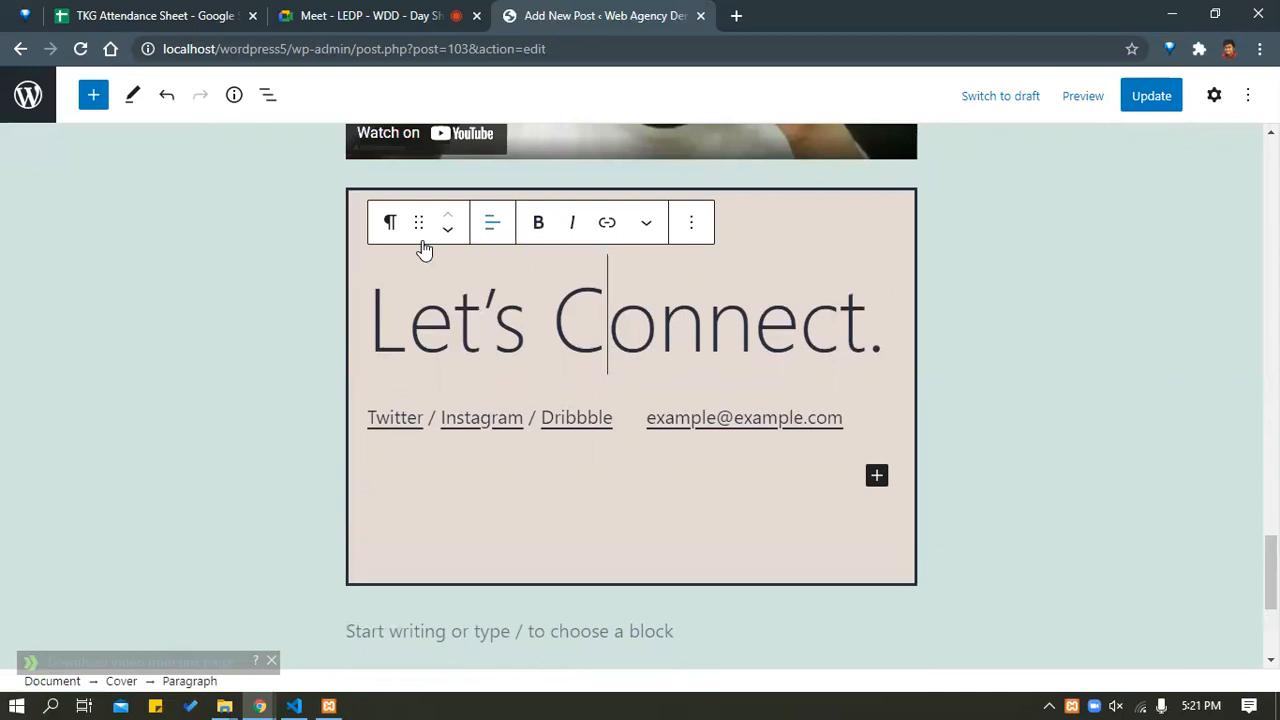
click(356, 456)
click(517, 154)
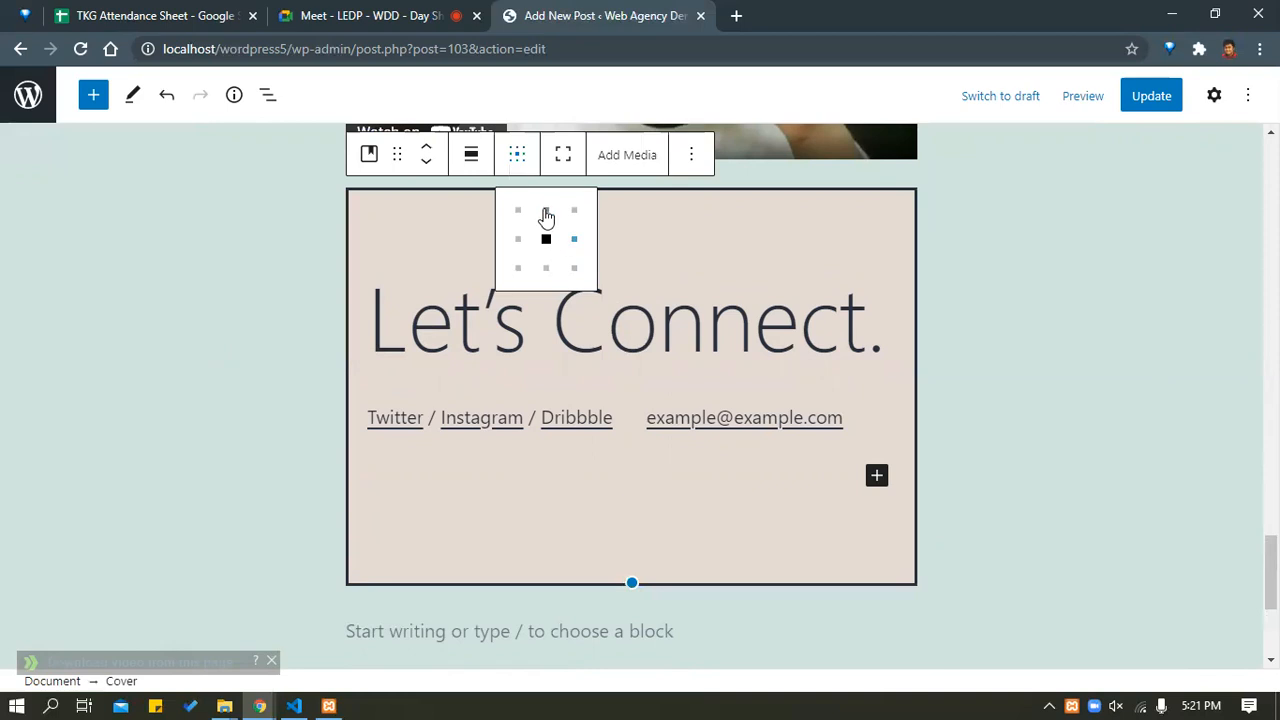
click(546, 211)
click(586, 496)
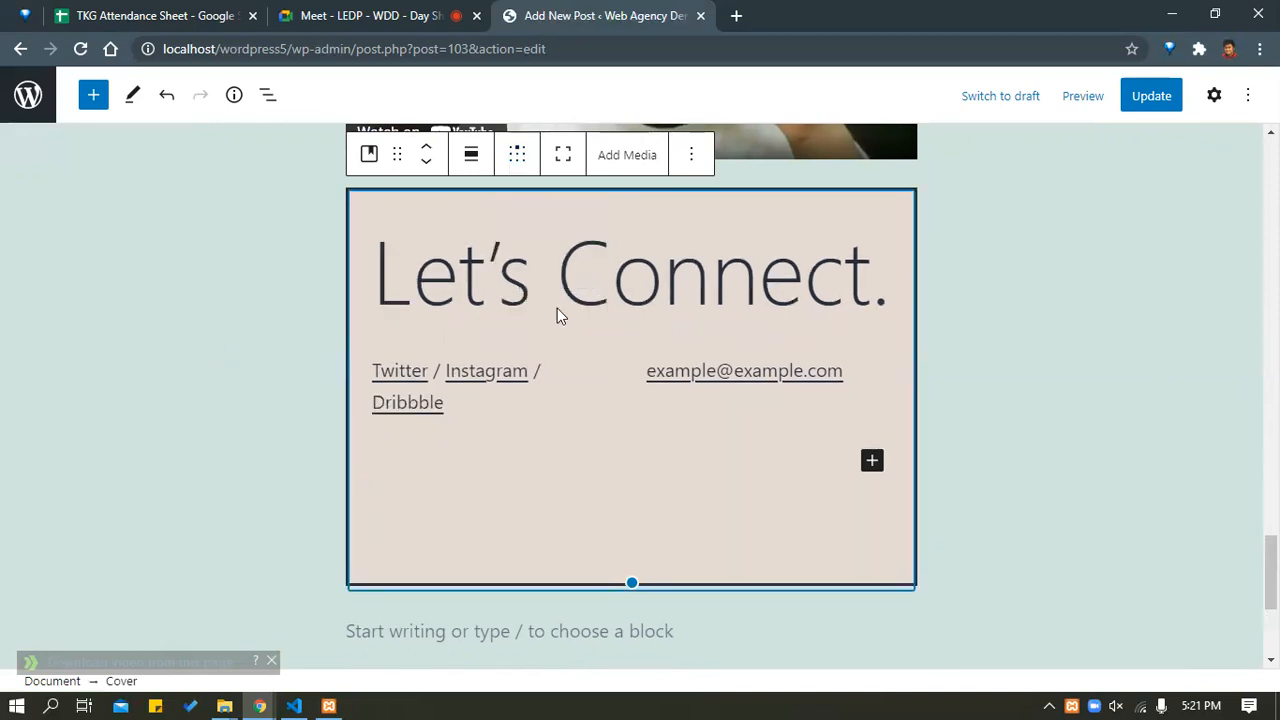
drag(631, 582, 651, 462)
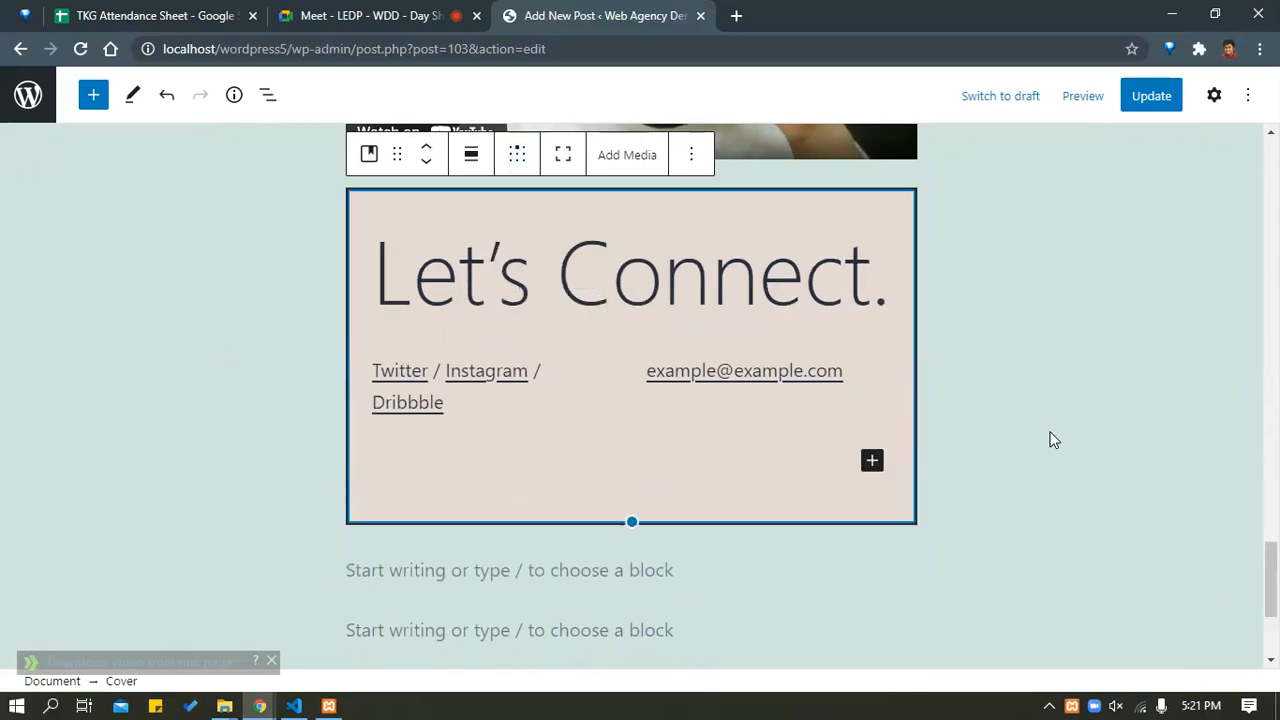
click(1052, 440)
Review the code block, the embedded YouTube video and the resized cover in the post.
scroll(424, 405, up, 2)
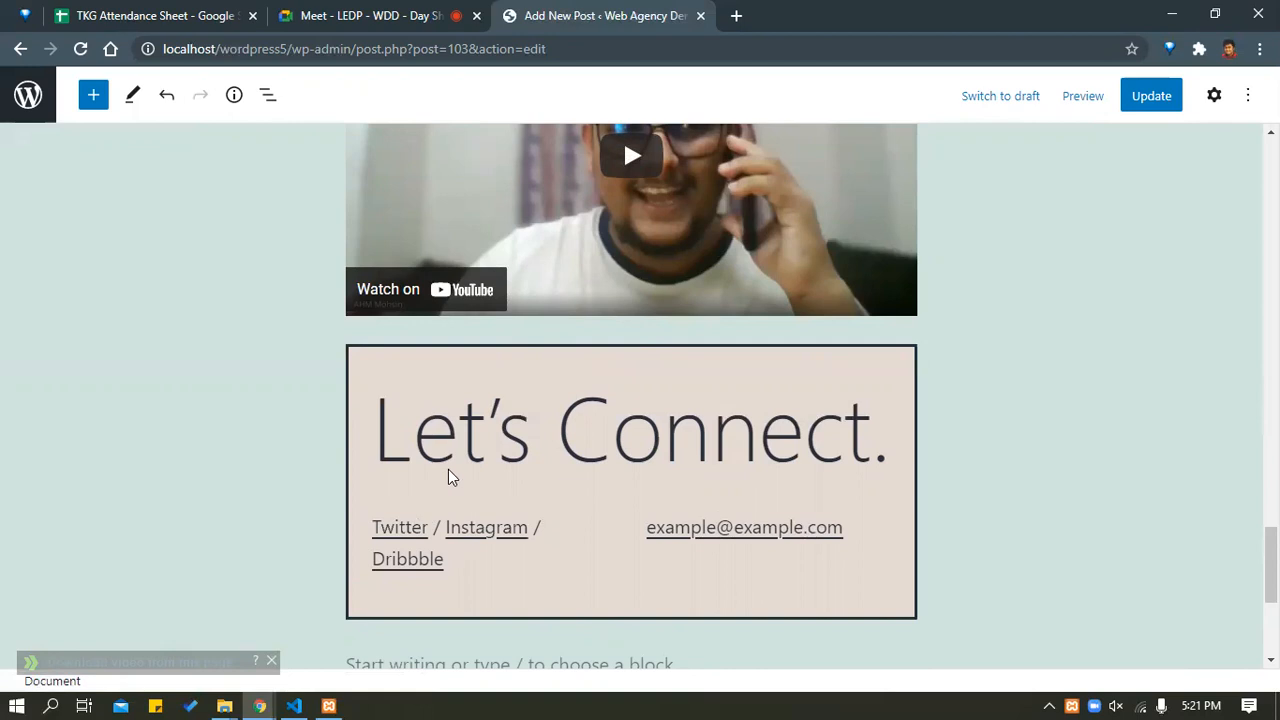
scroll(638, 453, up, 15)
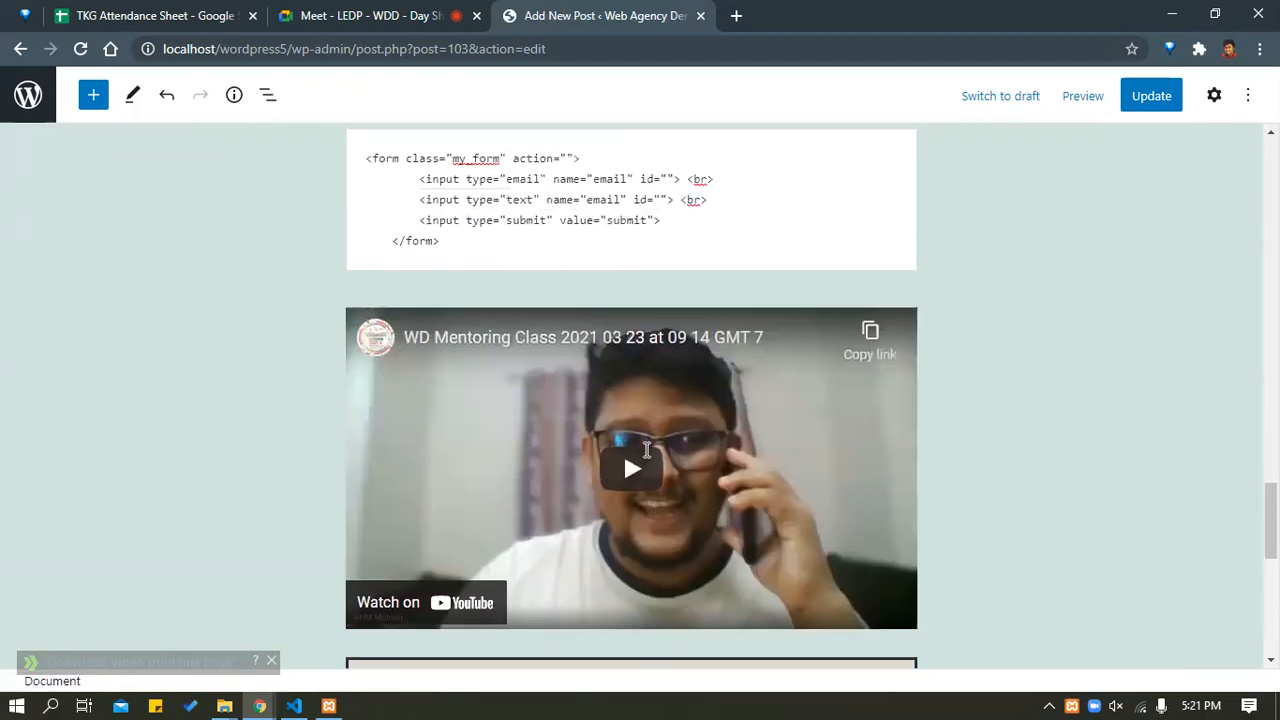
scroll(645, 456, down, 12)
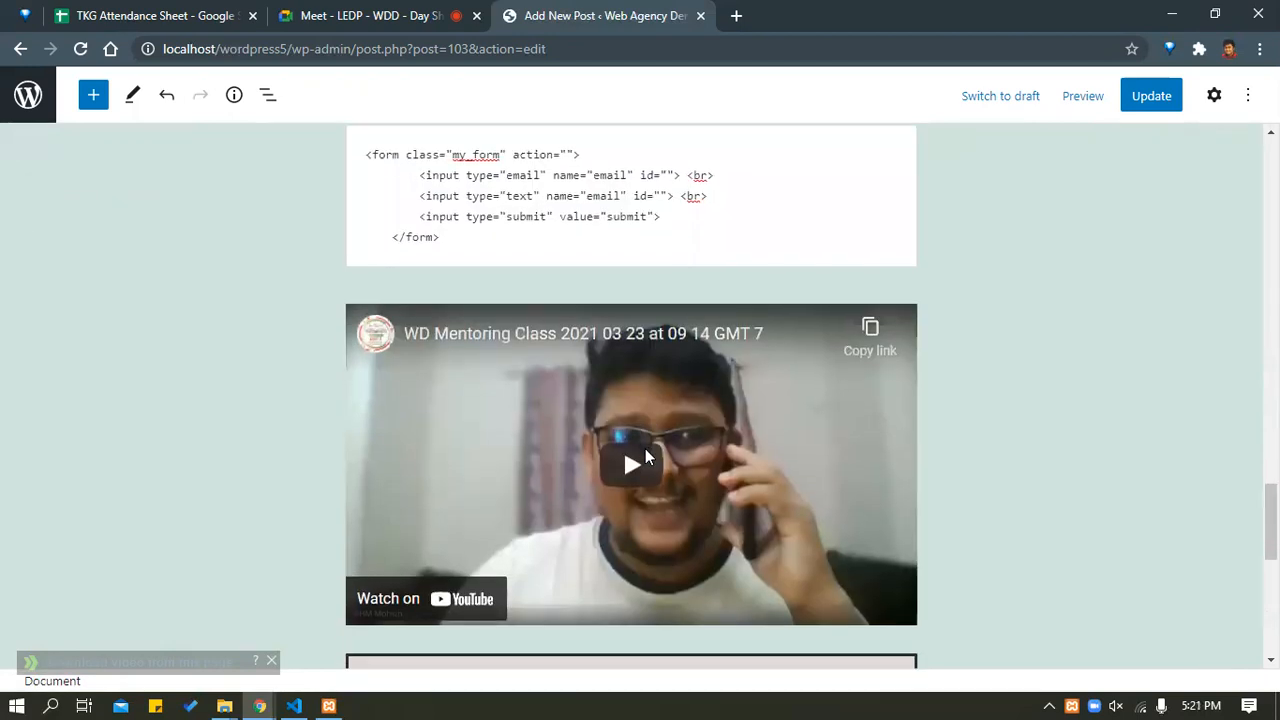
scroll(770, 445, down, 3)
scroll(746, 443, up, 5)
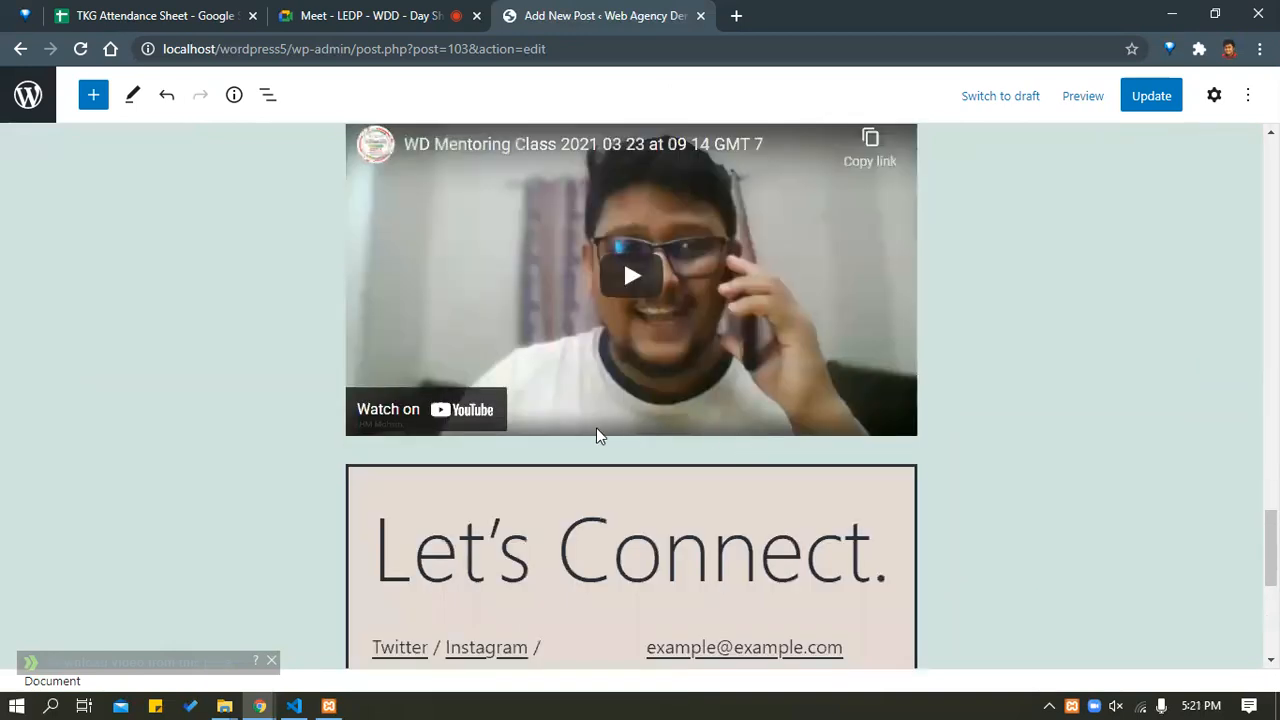
Browse the block patterns and insert the Contact information pattern below the empty paragraphs at the end of the post.
scroll(597, 434, down, 3)
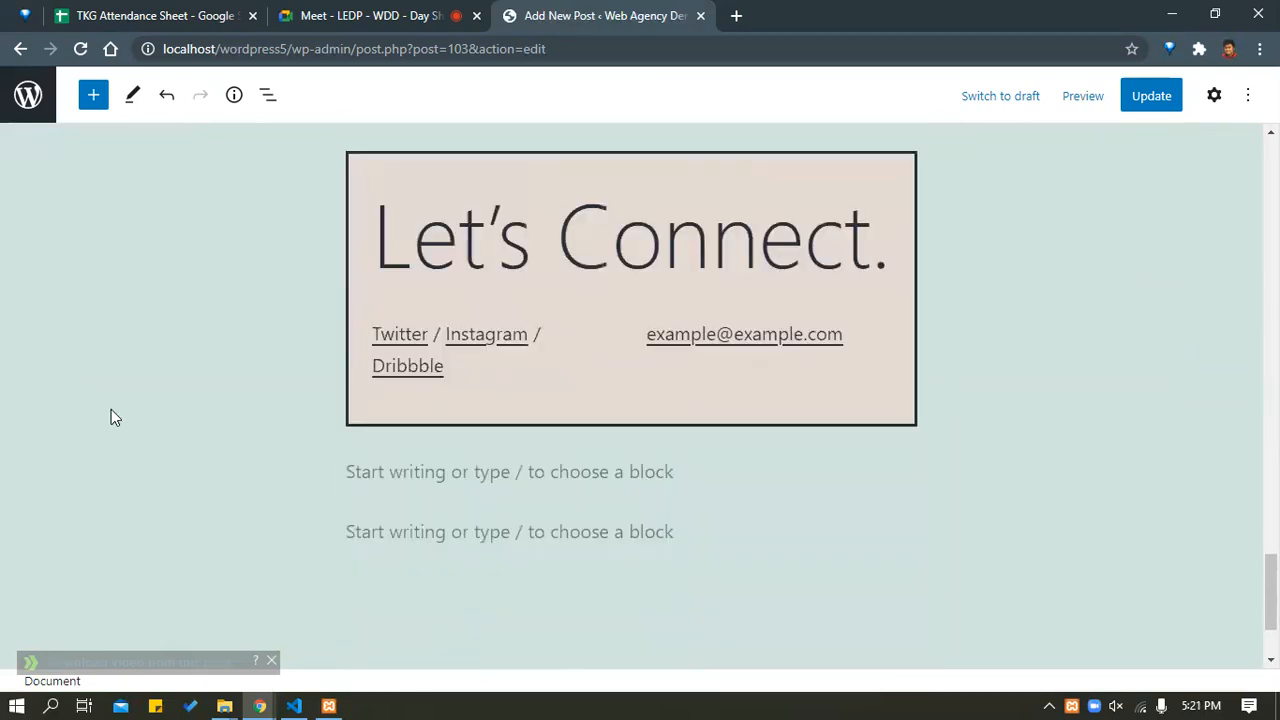
click(92, 108)
scroll(90, 360, down, 10)
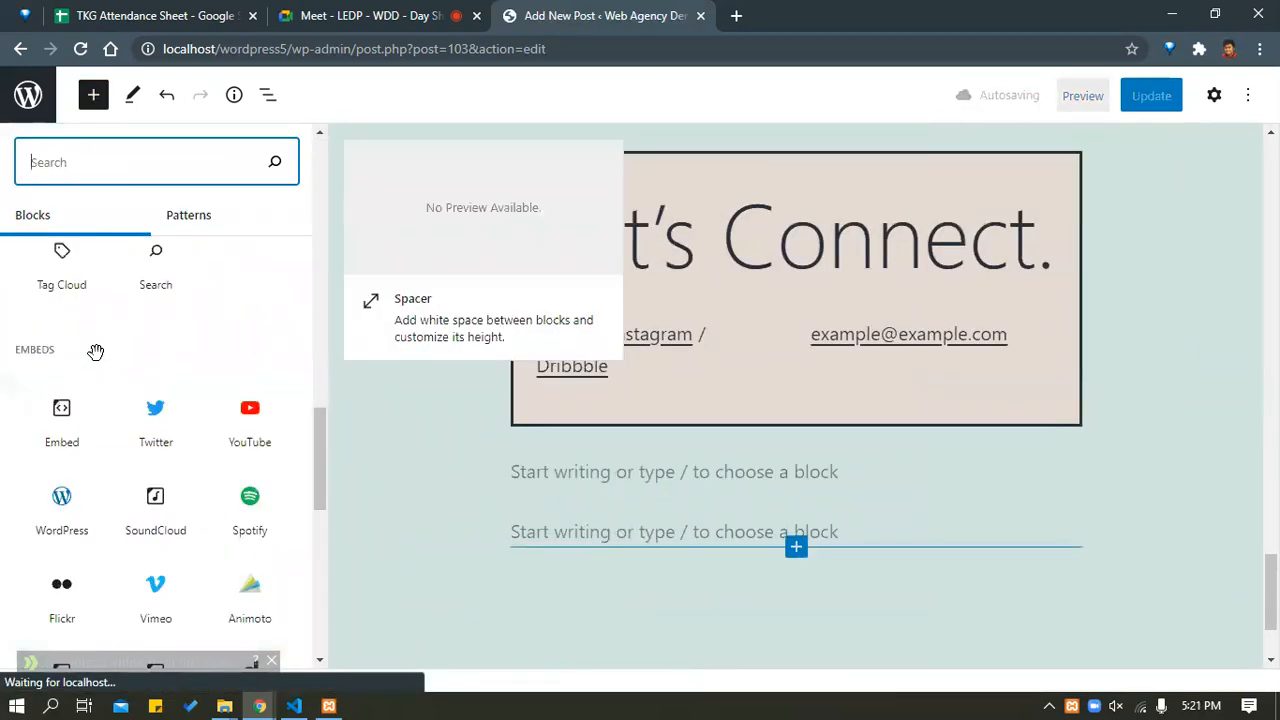
scroll(100, 356, down, 8)
scroll(180, 500, up, 11)
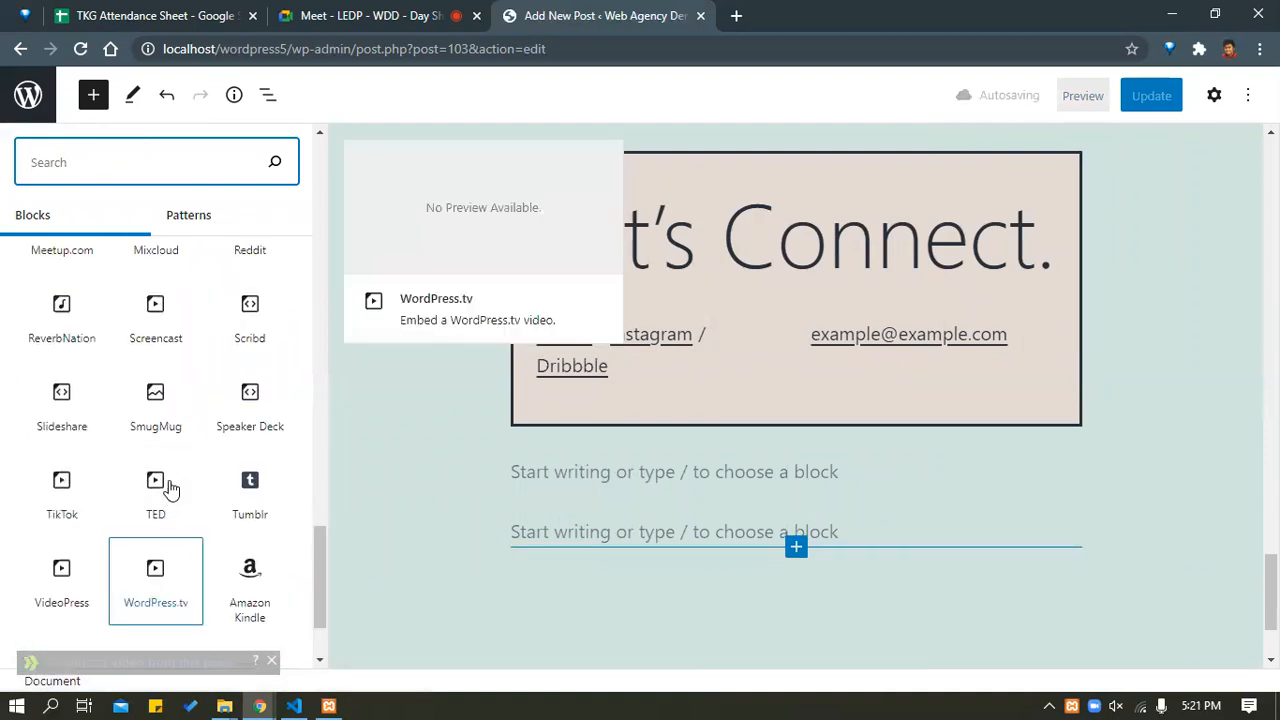
click(197, 220)
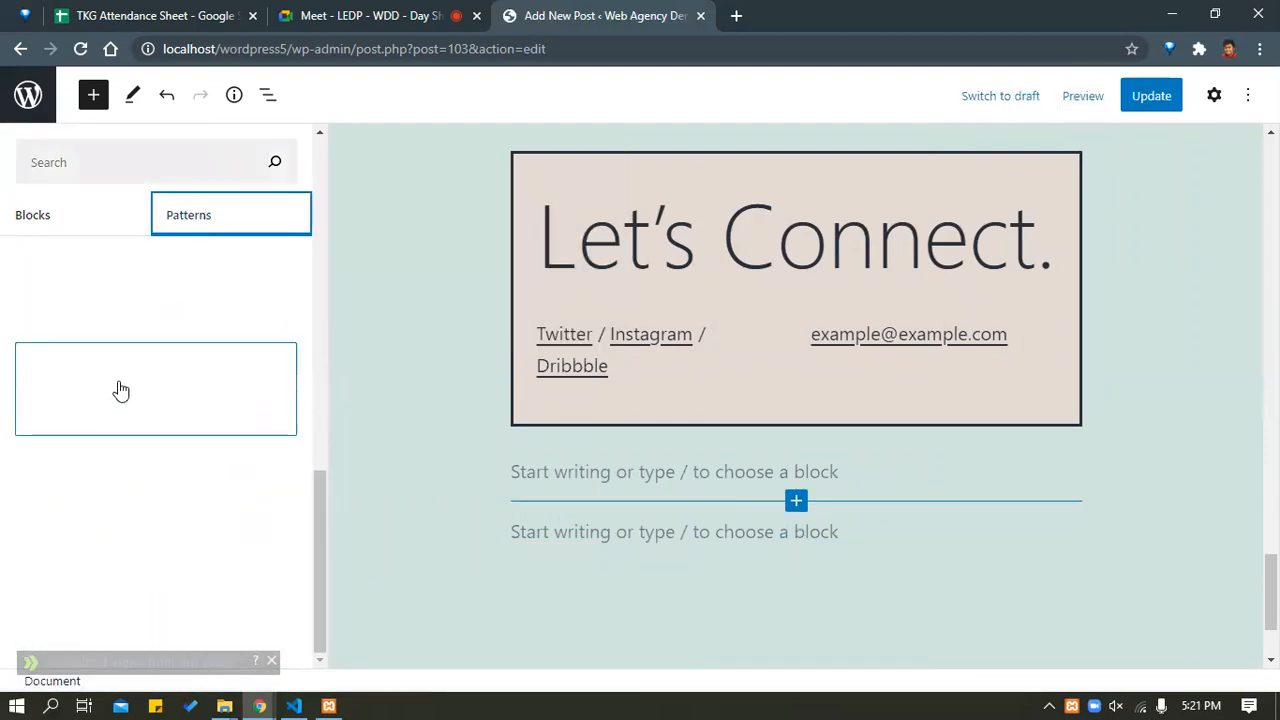
scroll(131, 350, up, 4)
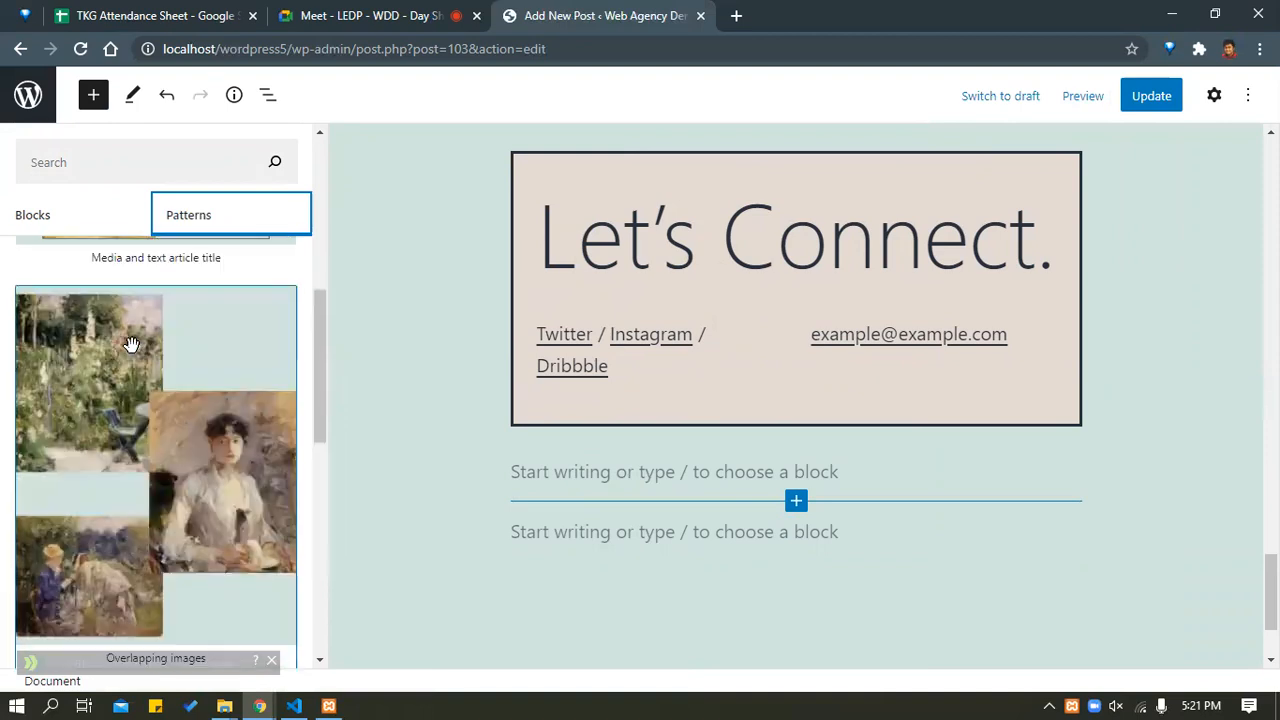
scroll(121, 511, down, 2)
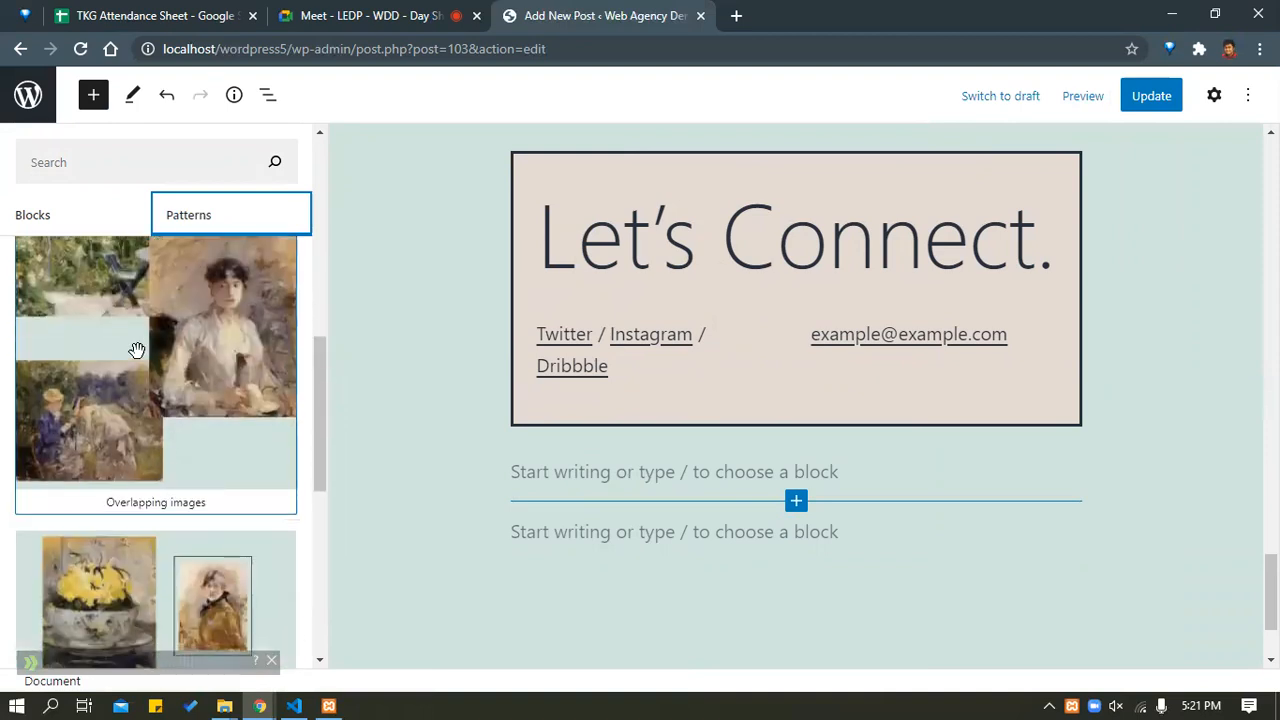
scroll(112, 397, up, 4)
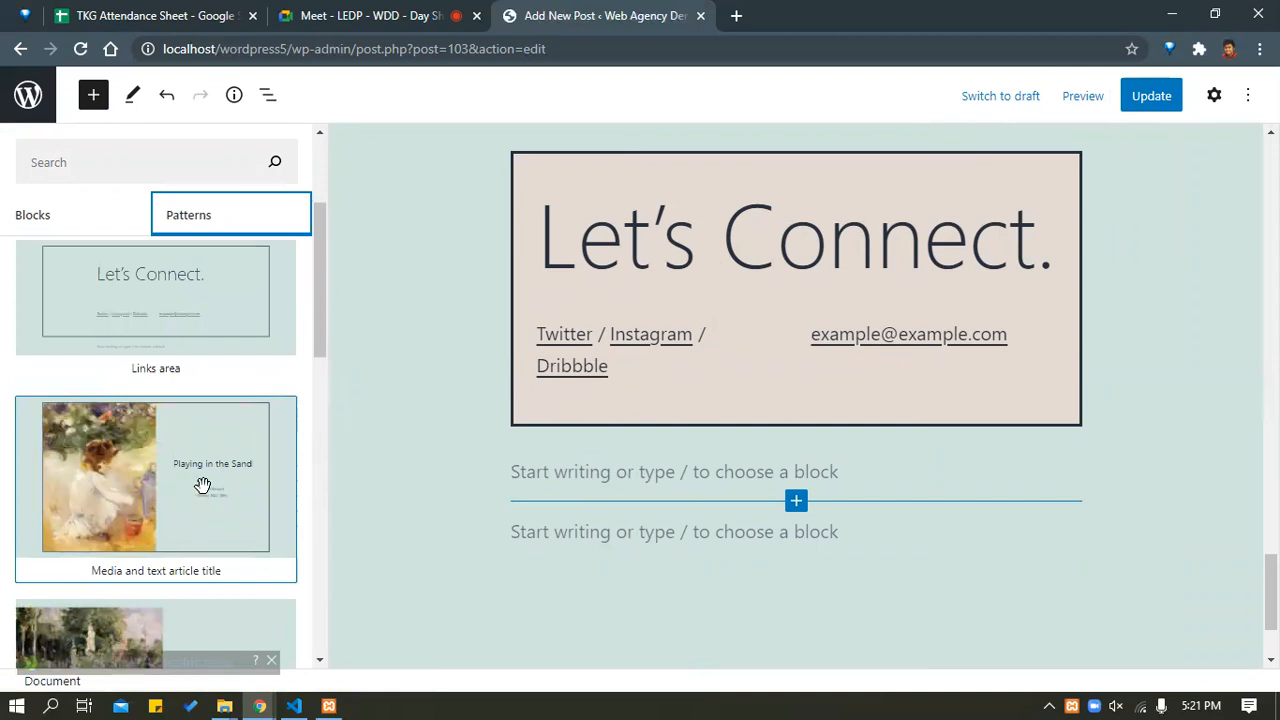
scroll(140, 478, down, 5)
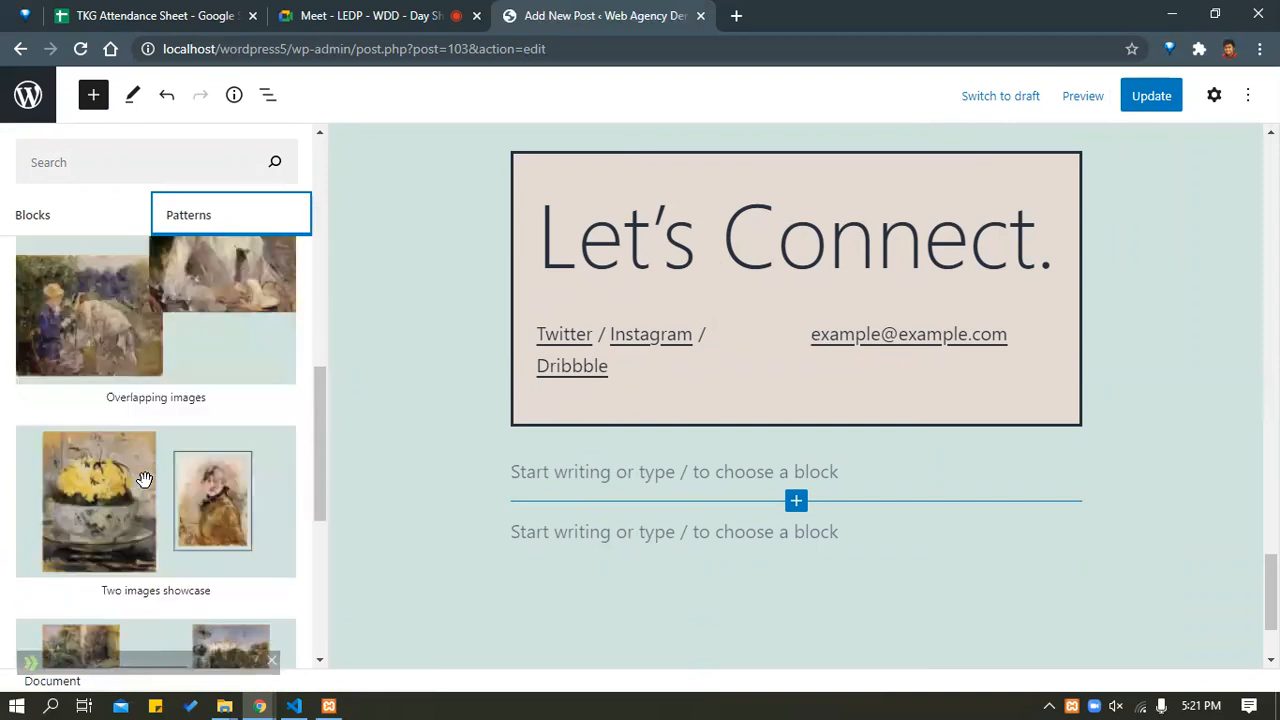
scroll(117, 473, down, 1)
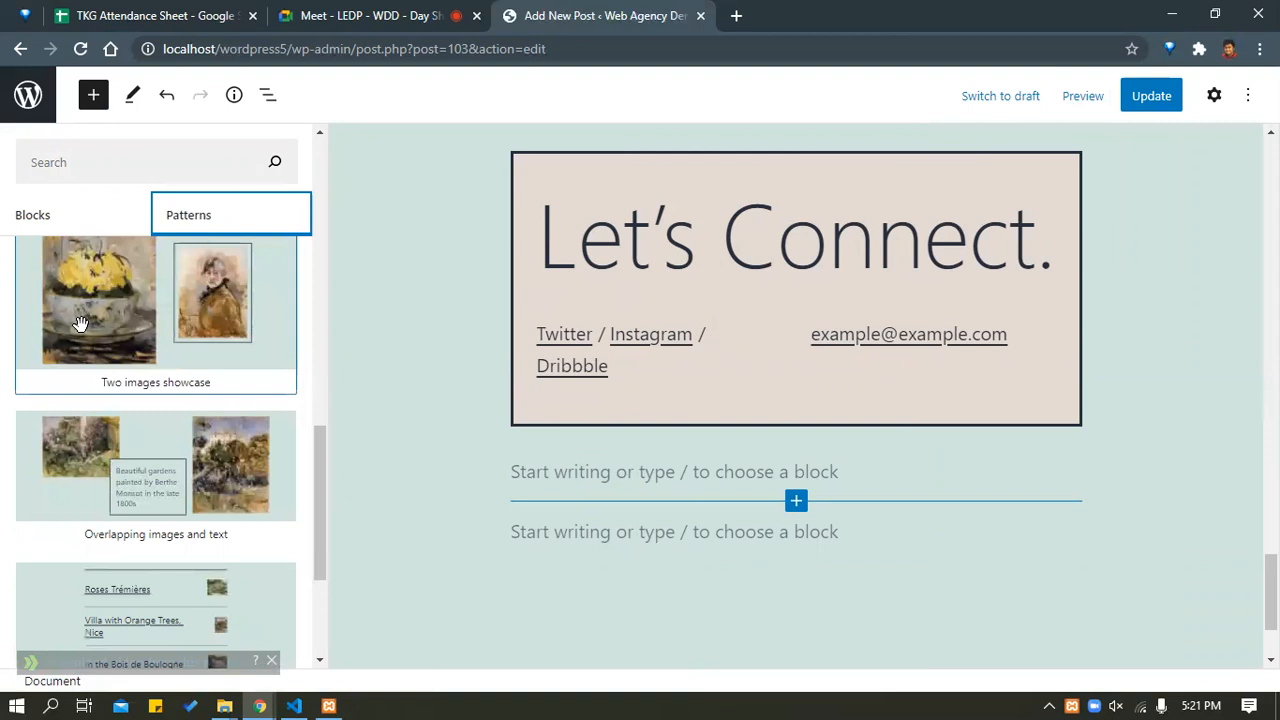
scroll(100, 399, down, 3)
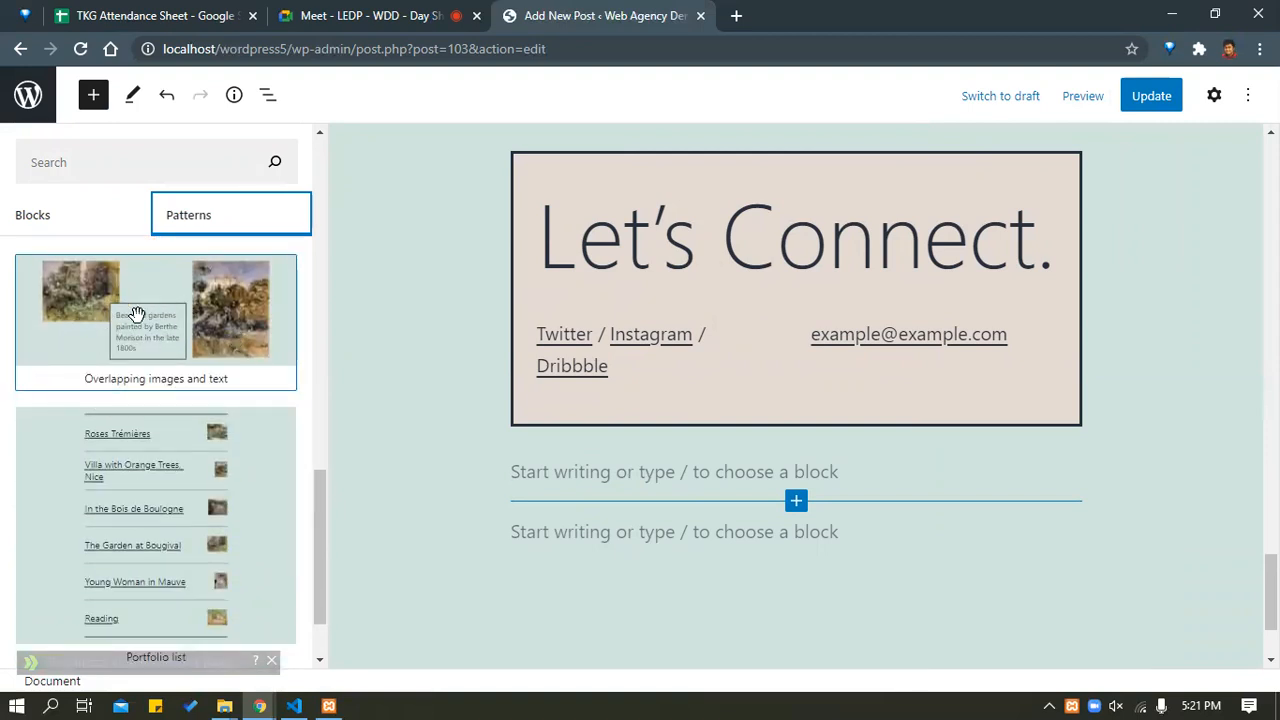
scroll(130, 460, down, 2)
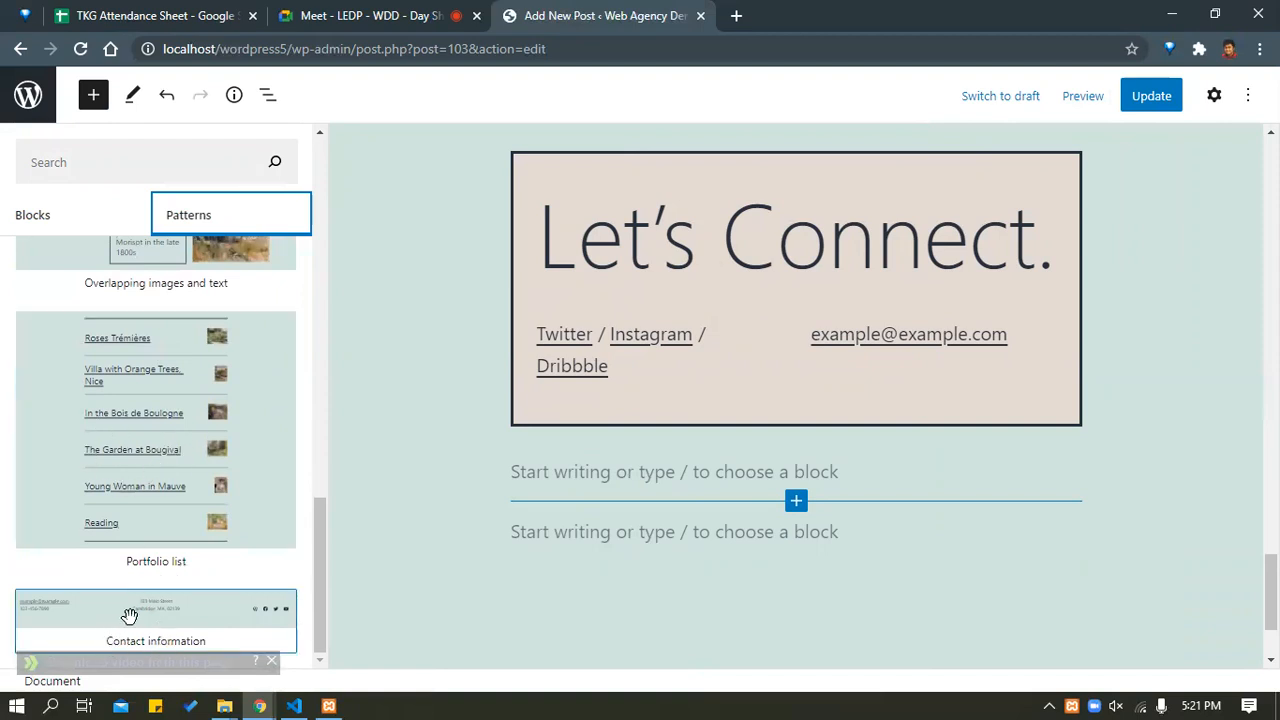
drag(135, 612, 537, 603)
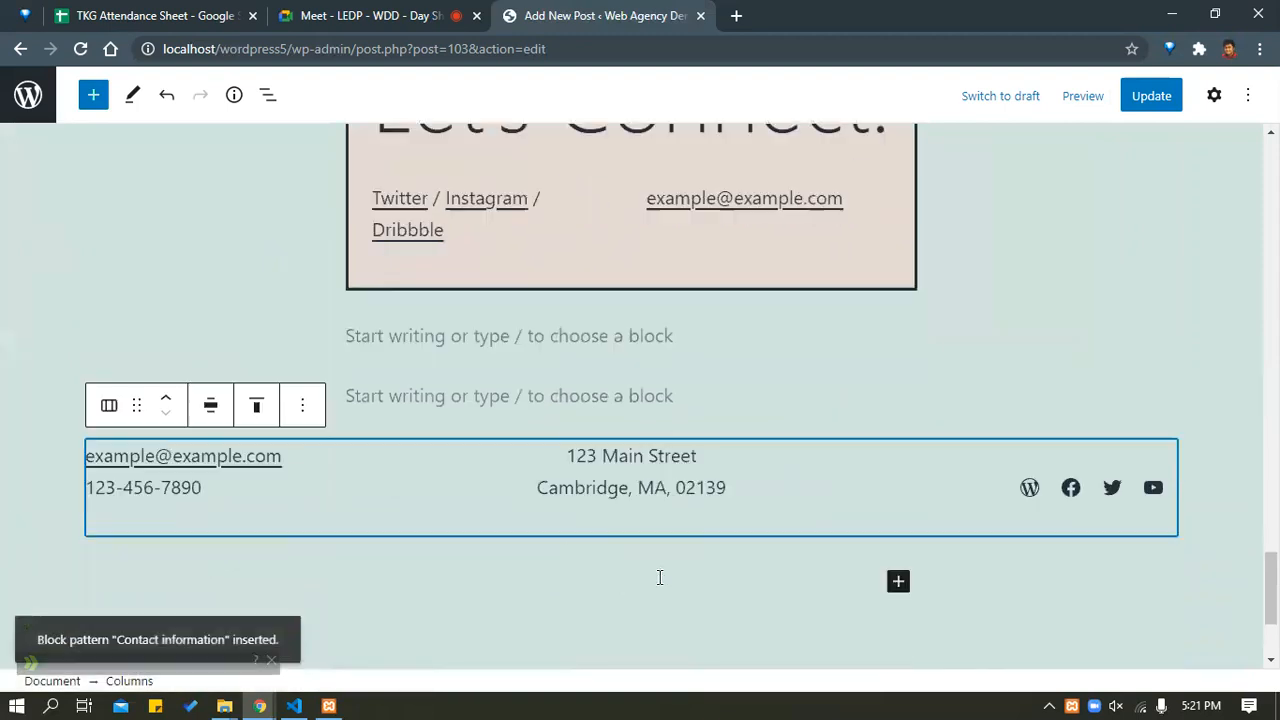
Set the contact information columns to full width.
scroll(403, 443, down, 2)
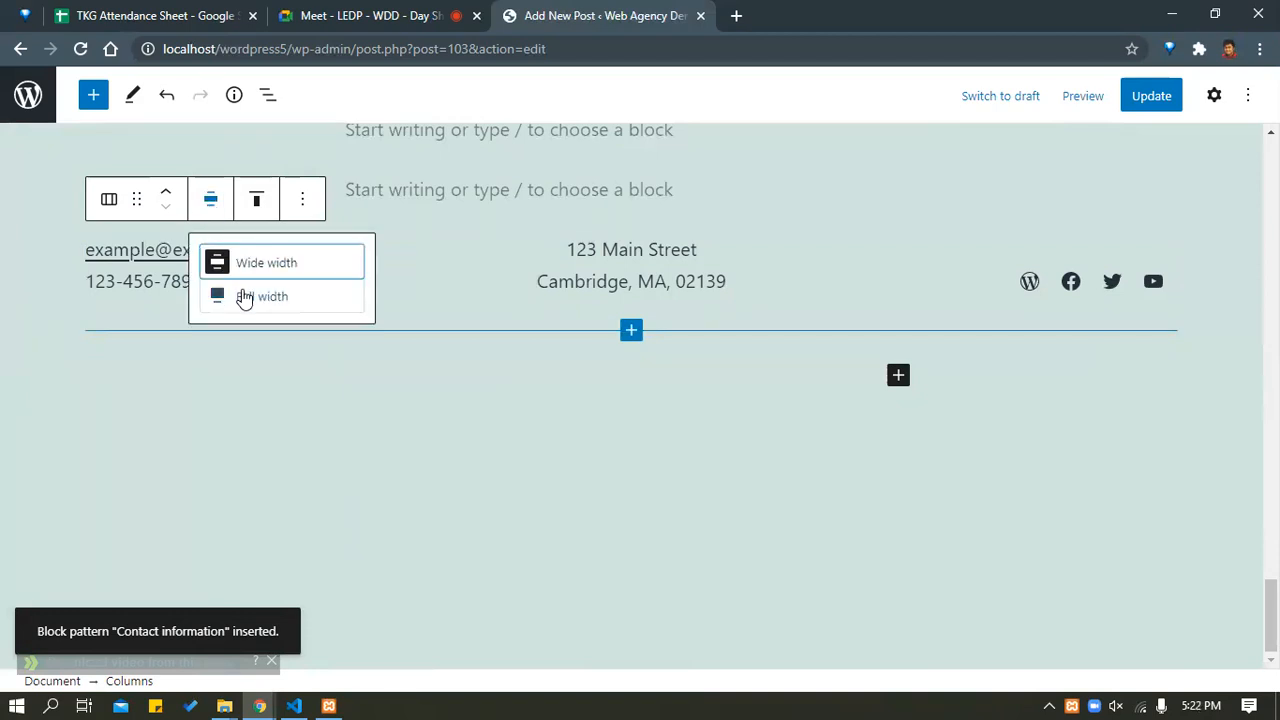
click(240, 295)
click(247, 238)
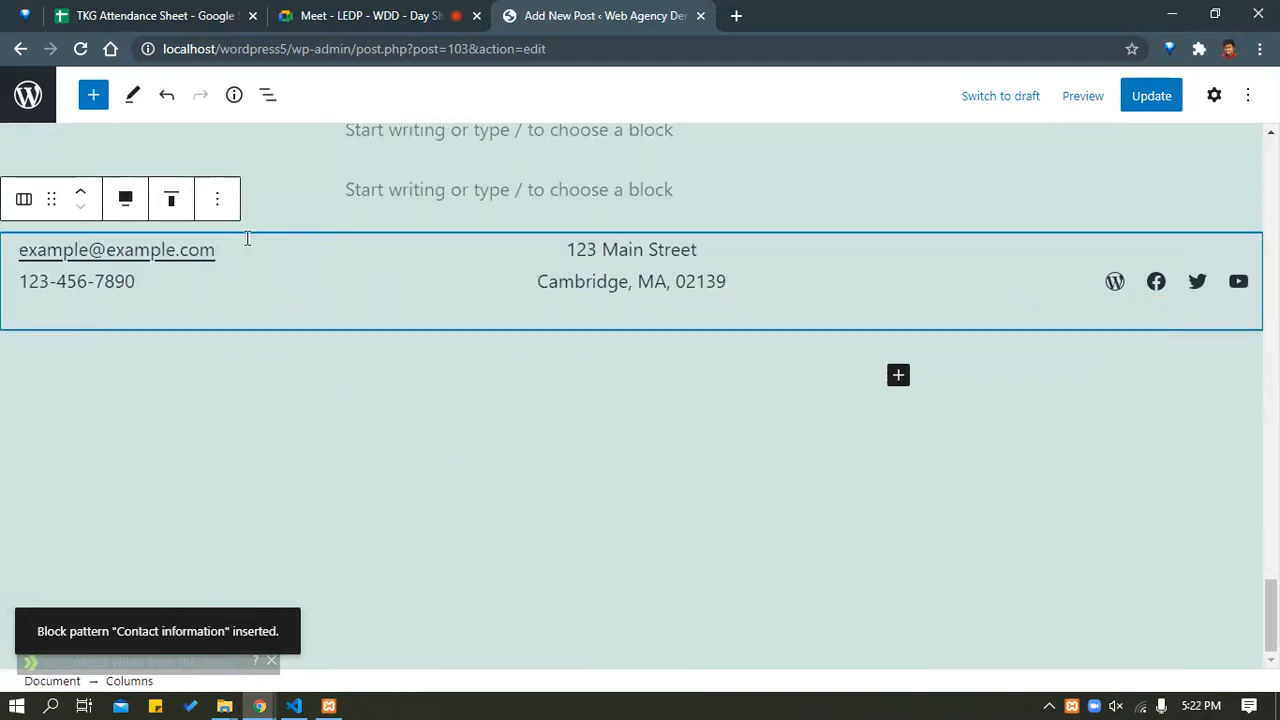
Open the contact columns' block settings, compare the Overlap and Default styles, and check the column count and default style options.
click(1214, 95)
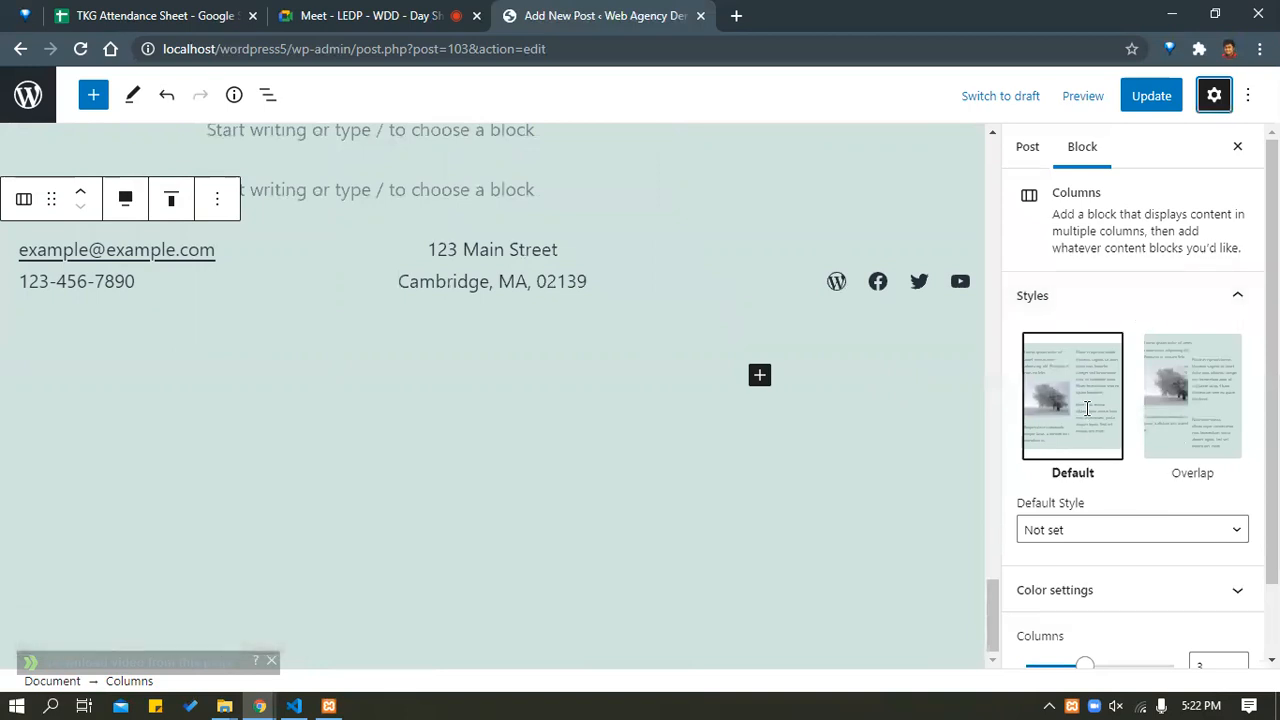
scroll(1199, 418, down, 2)
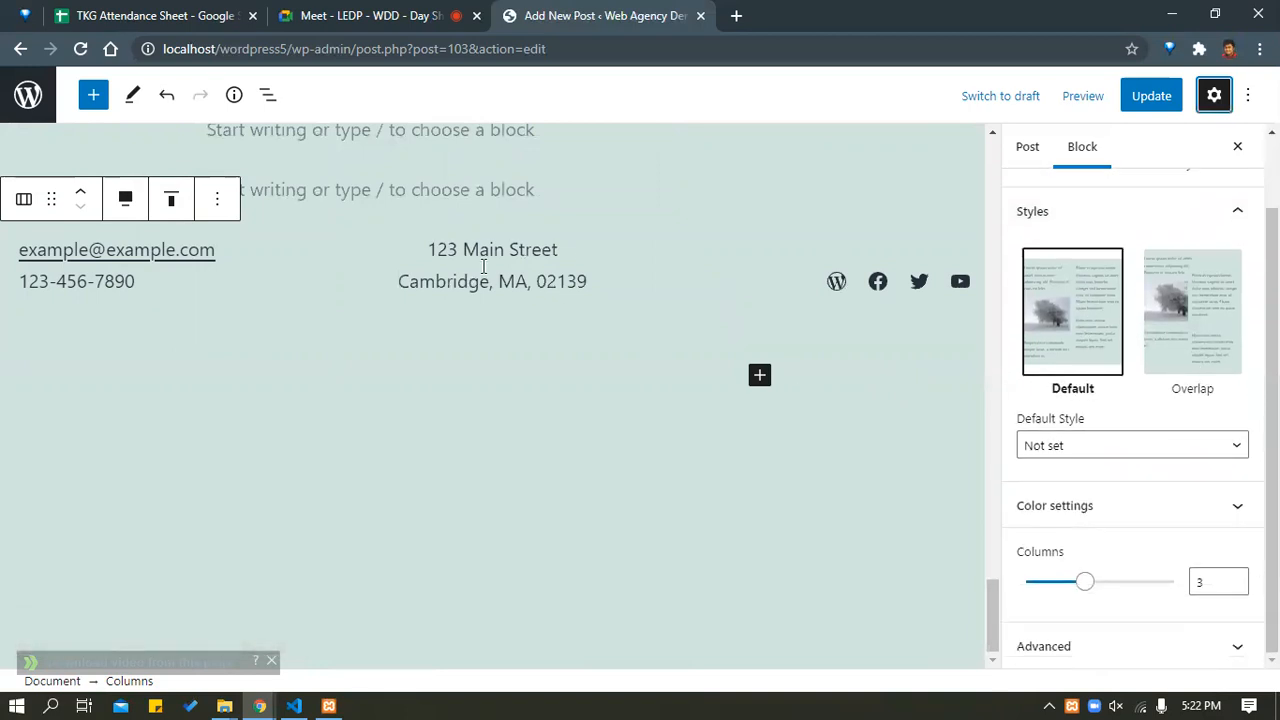
click(1207, 292)
click(1120, 309)
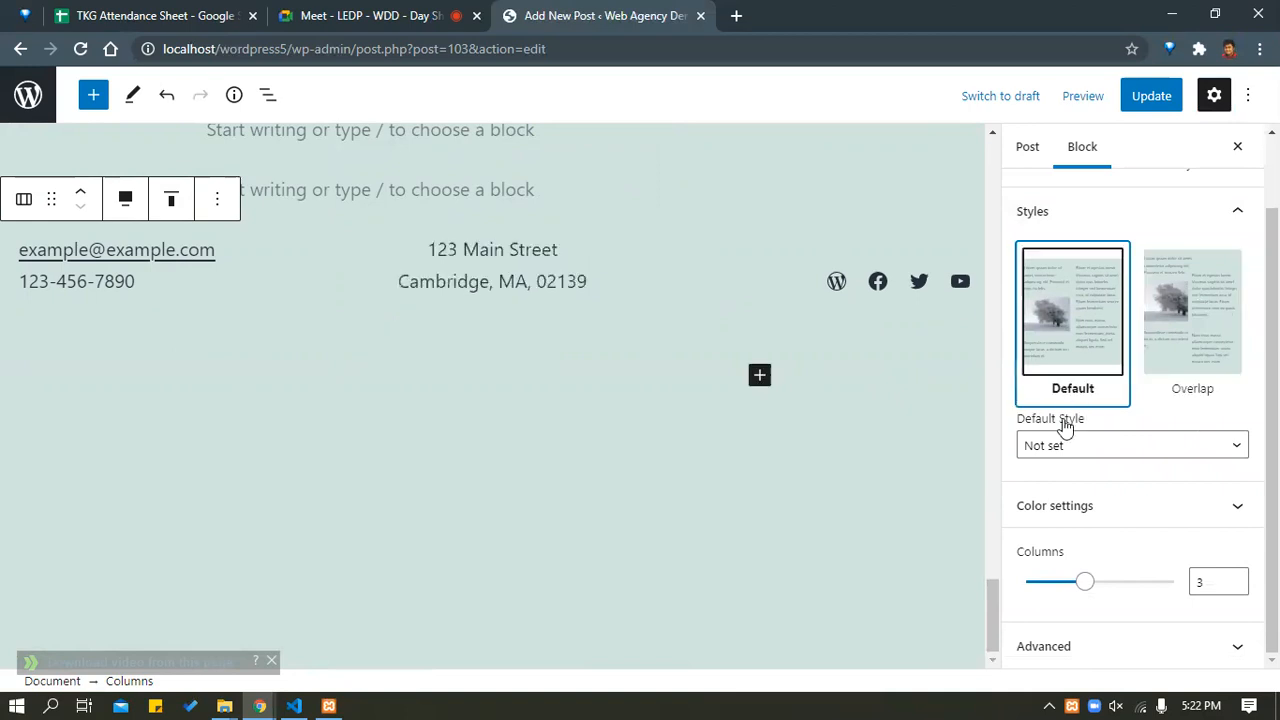
mouse_move(1089, 587)
mouse_down()
mouse_move(1146, 584)
mouse_move(1078, 589)
mouse_up()
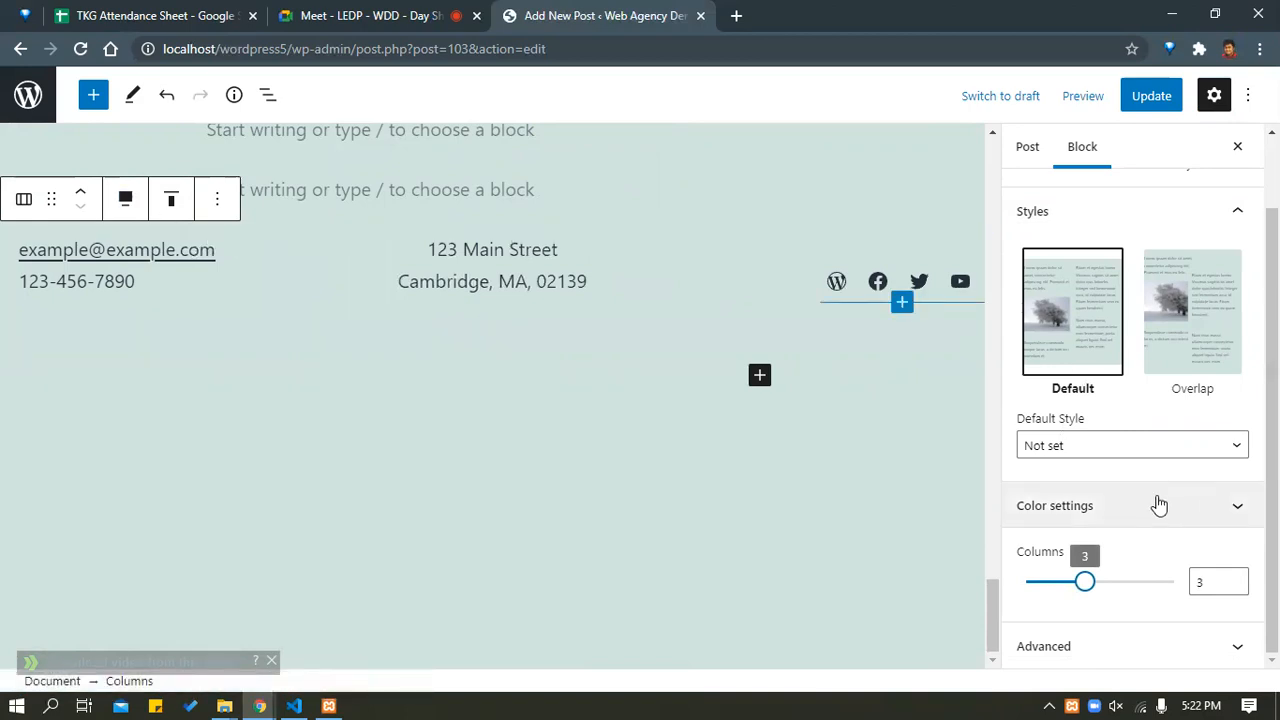
click(1080, 450)
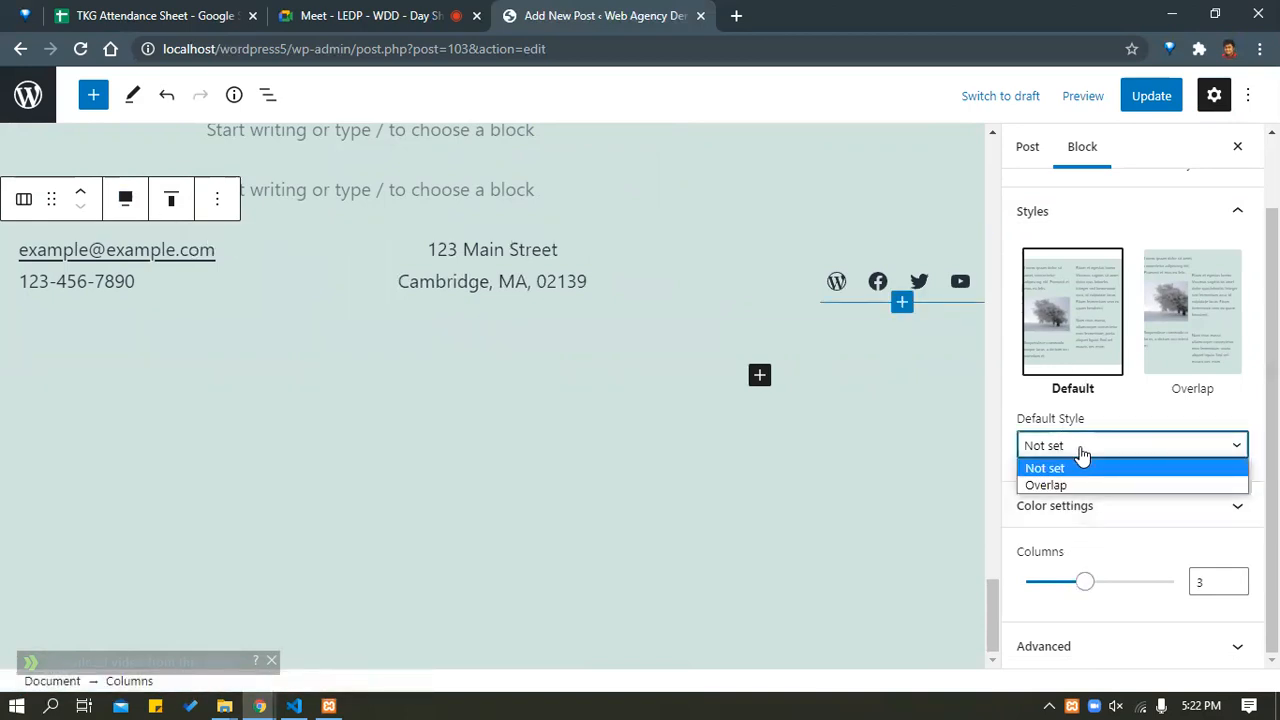
click(1082, 455)
scroll(1074, 314, up, 1)
scroll(1080, 320, down, 1)
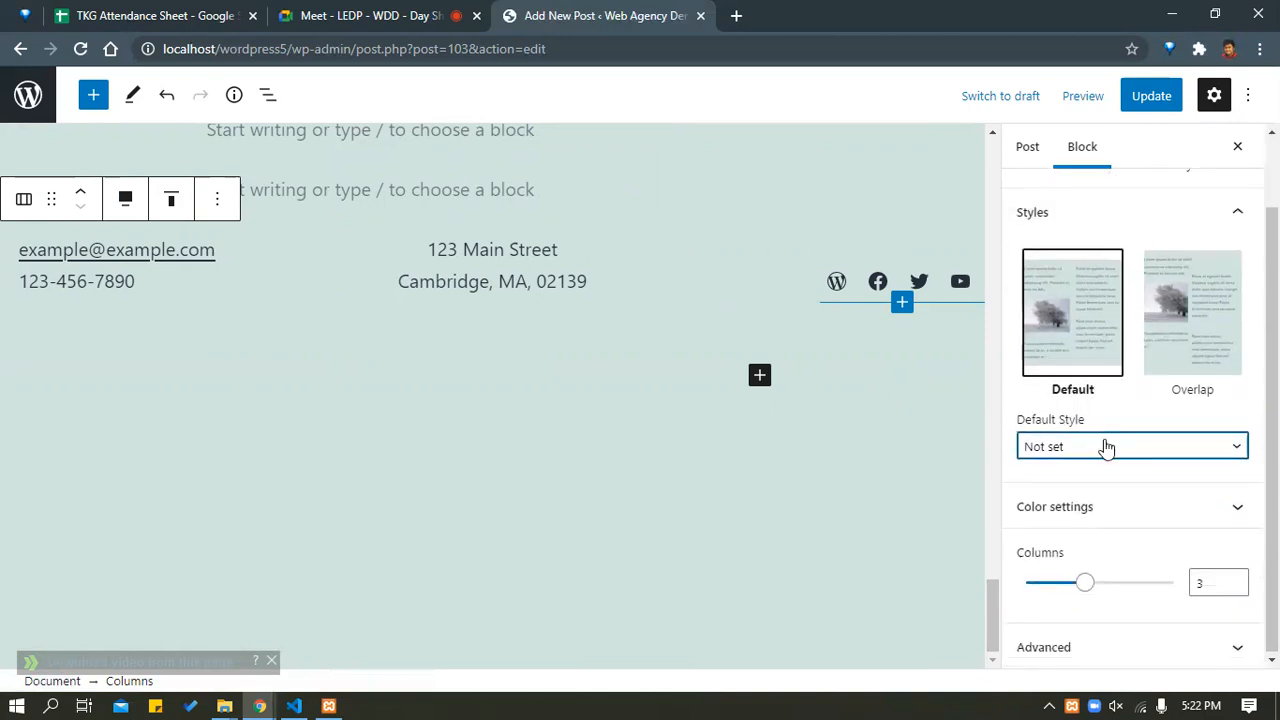
Give the contact information columns a solid dark navy background and white text.
click(1116, 510)
click(1155, 390)
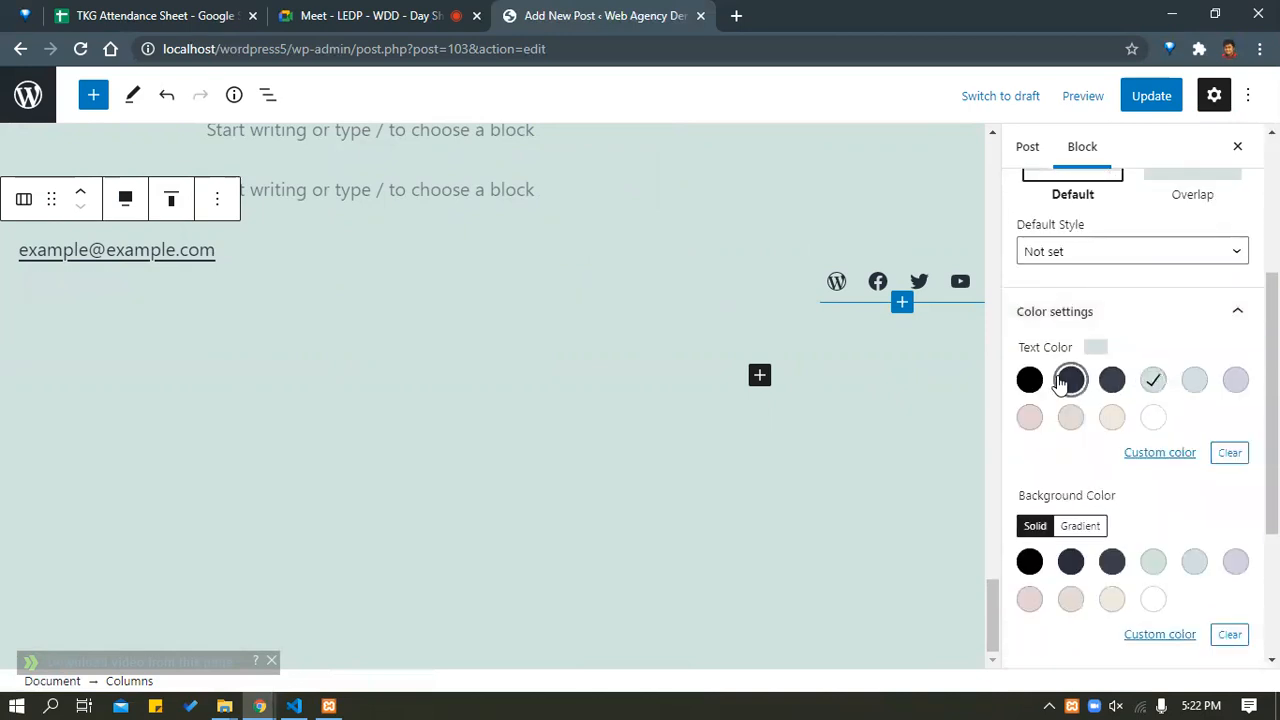
click(1064, 384)
click(1032, 380)
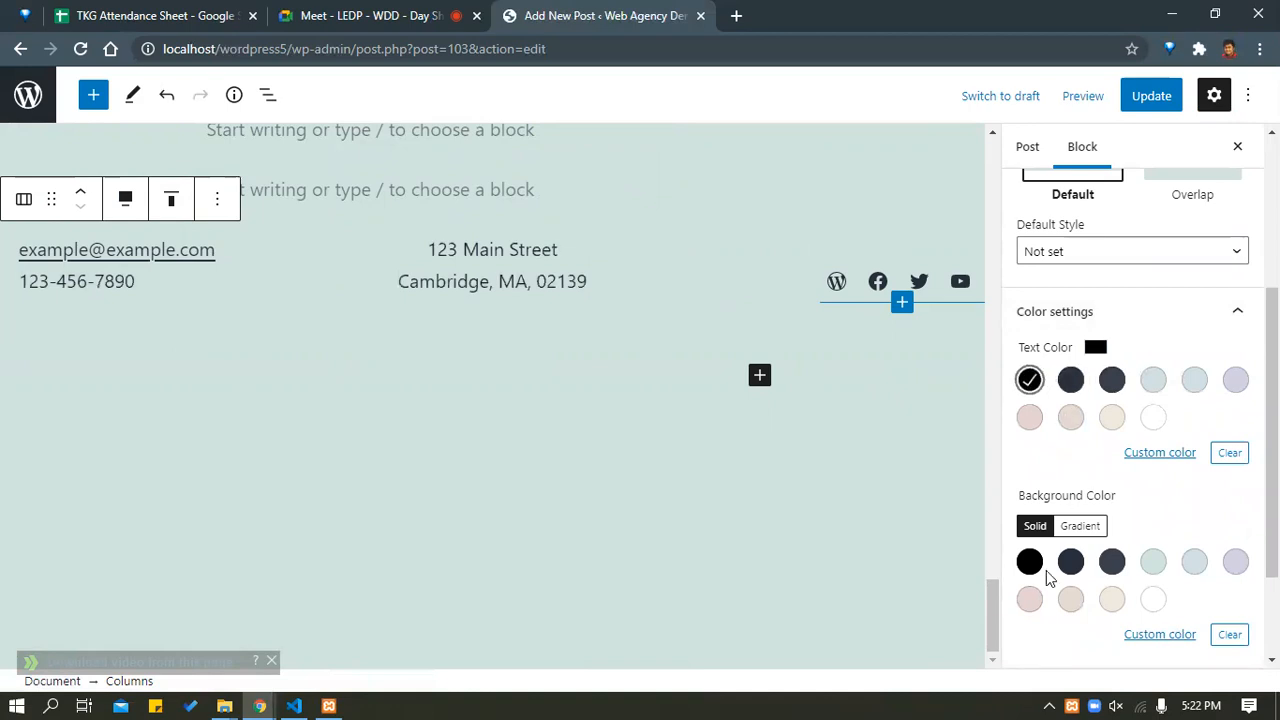
scroll(1060, 551, down, 3)
click(1069, 424)
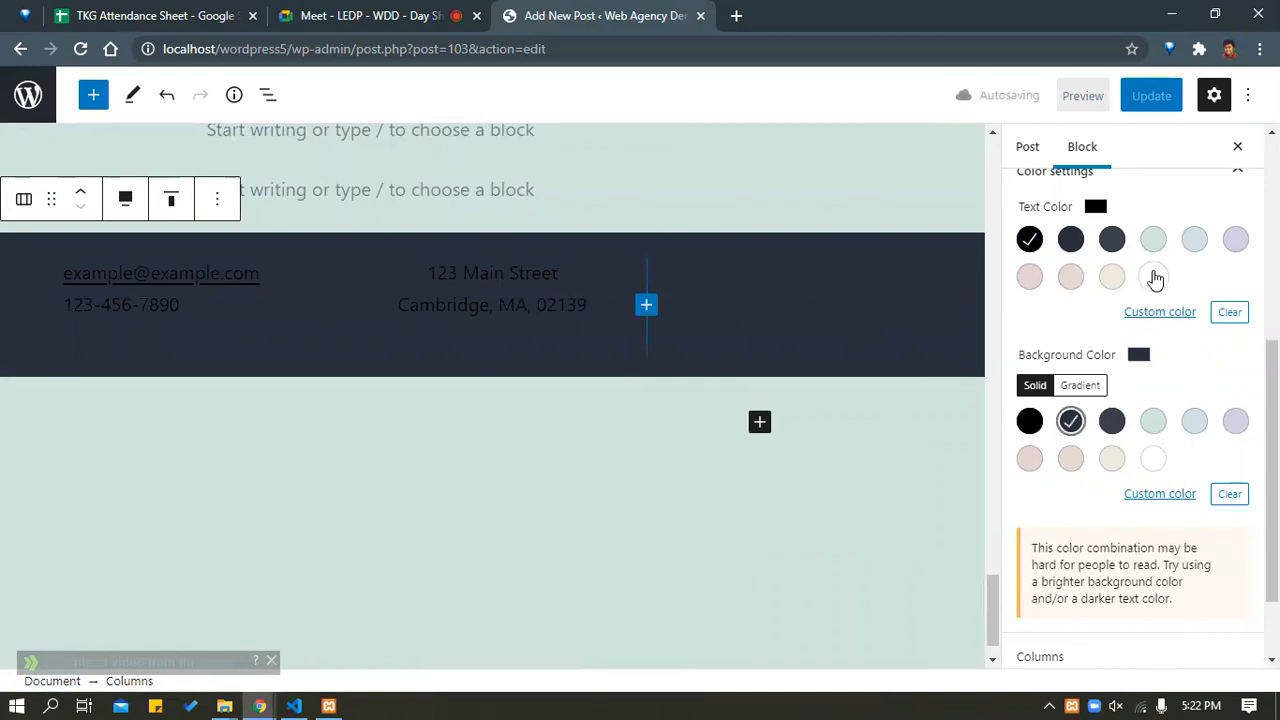
click(1153, 277)
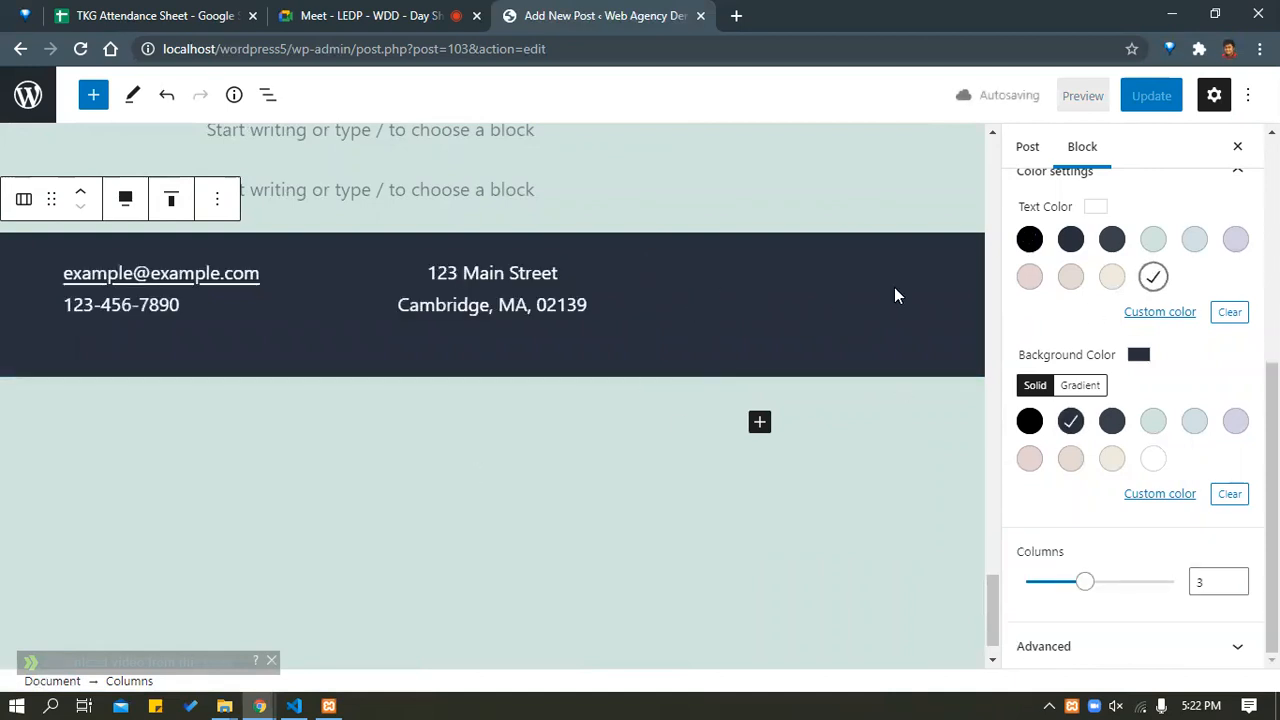
Add an empty paragraph below the contact information columns and update the post.
click(854, 306)
scroll(700, 366, up, 2)
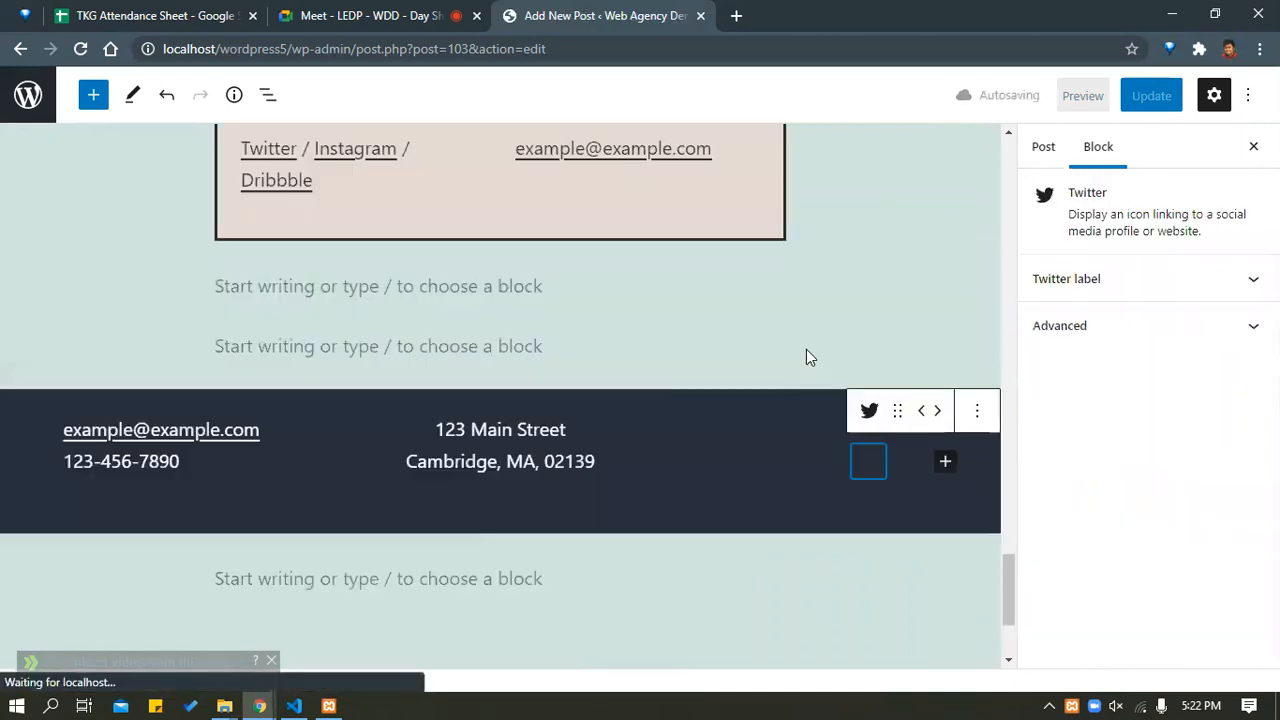
click(200, 592)
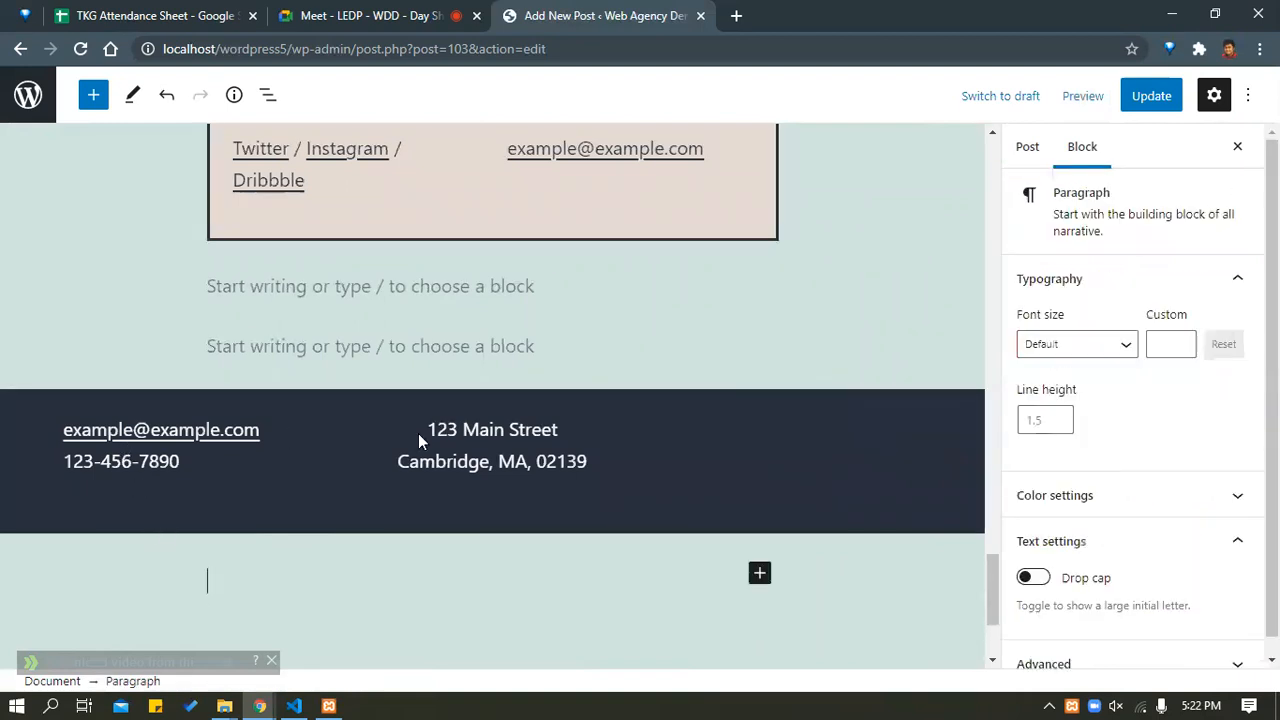
scroll(495, 426, up, 5)
click(1170, 100)
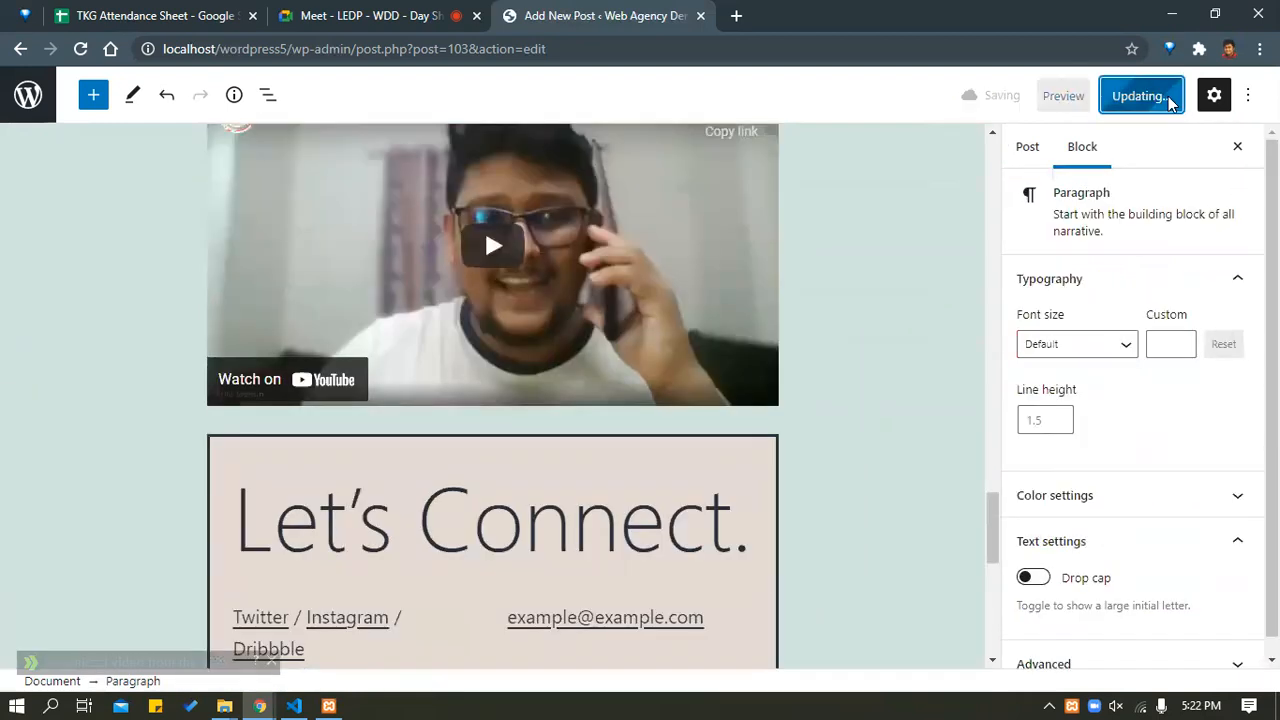
Switch to the incognito window, reload the published post and close the developer tools.
mouse_move(268, 700)
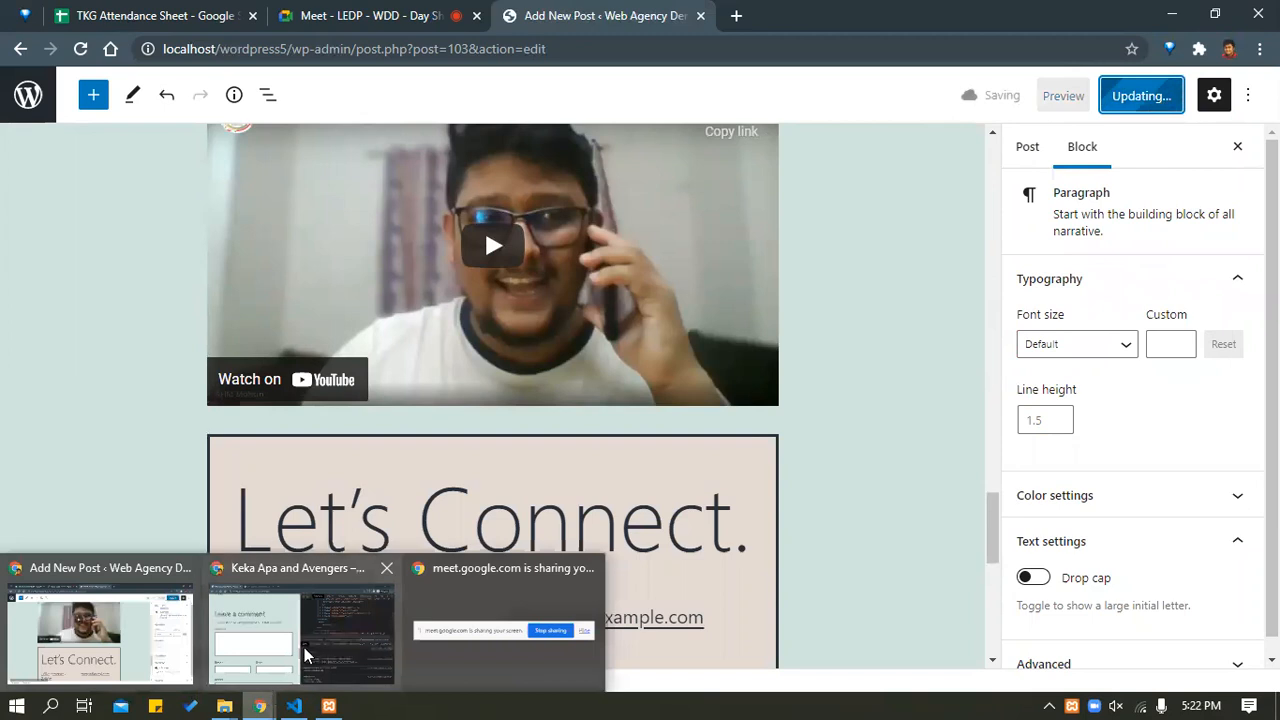
click(280, 645)
click(82, 50)
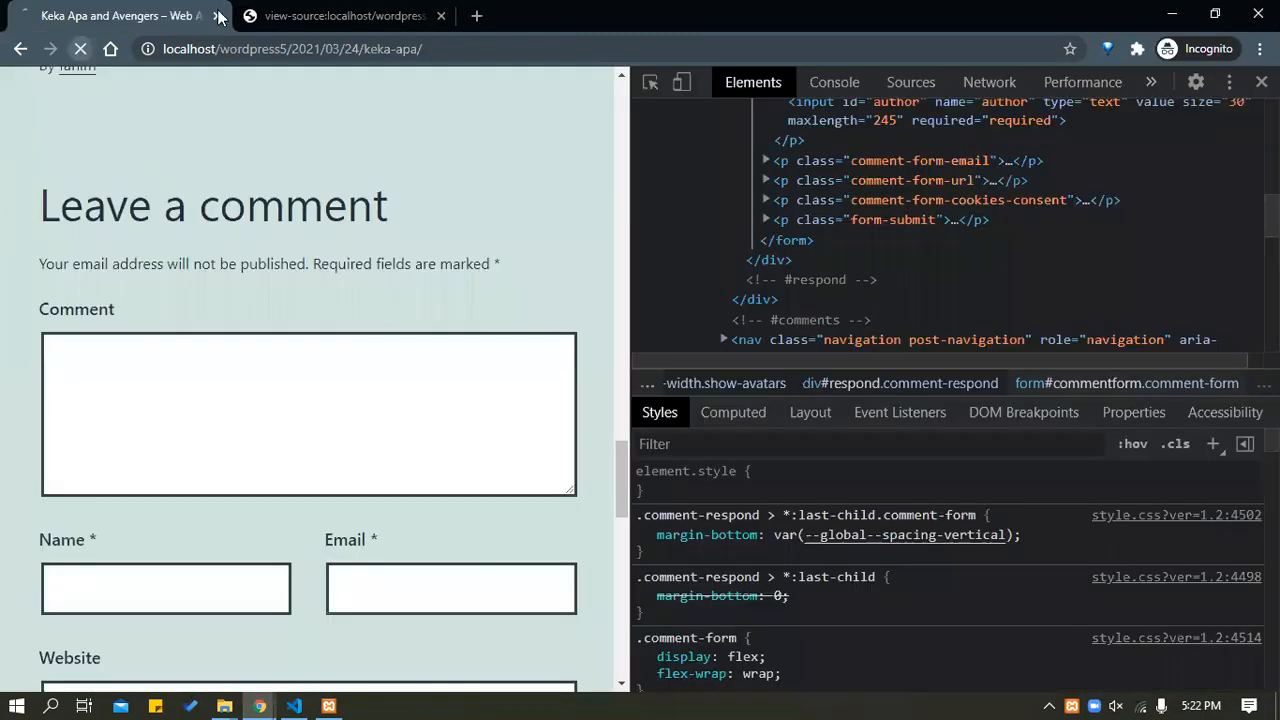
key(F12)
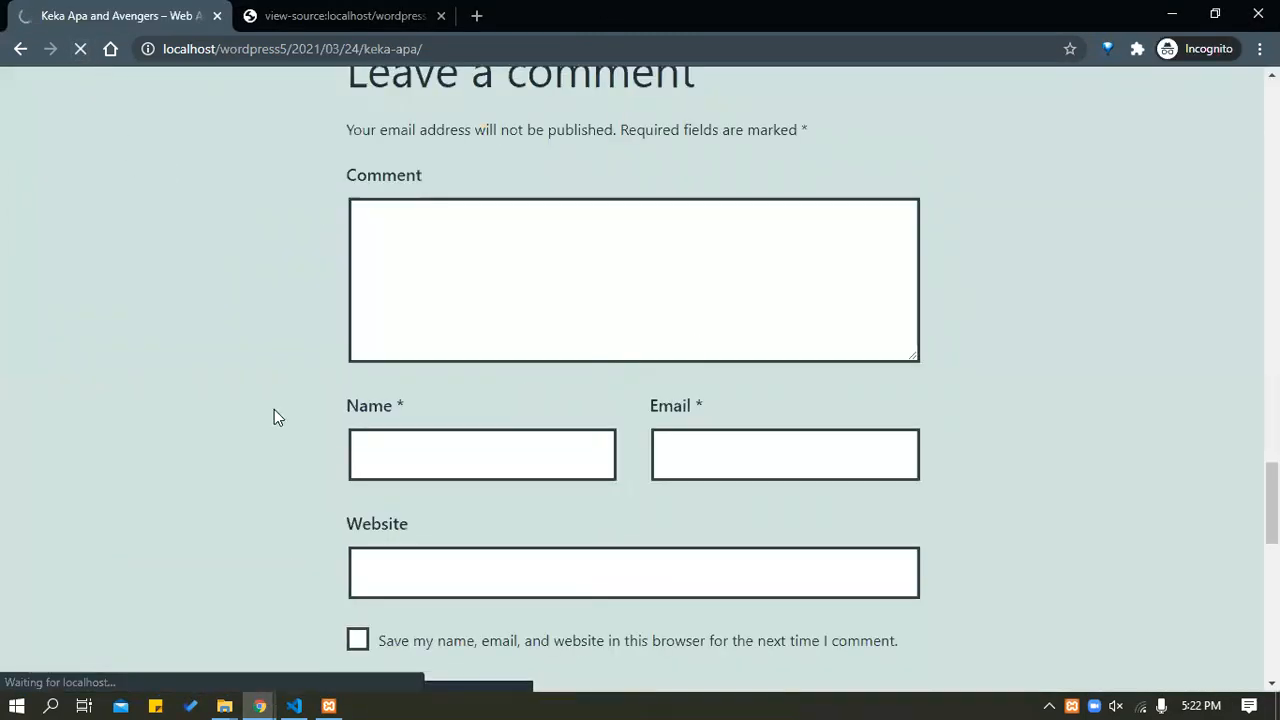
Review the published post's YouTube link, "Let's Connect." cover, contact information band, comment form and footer.
scroll(240, 388, up, 20)
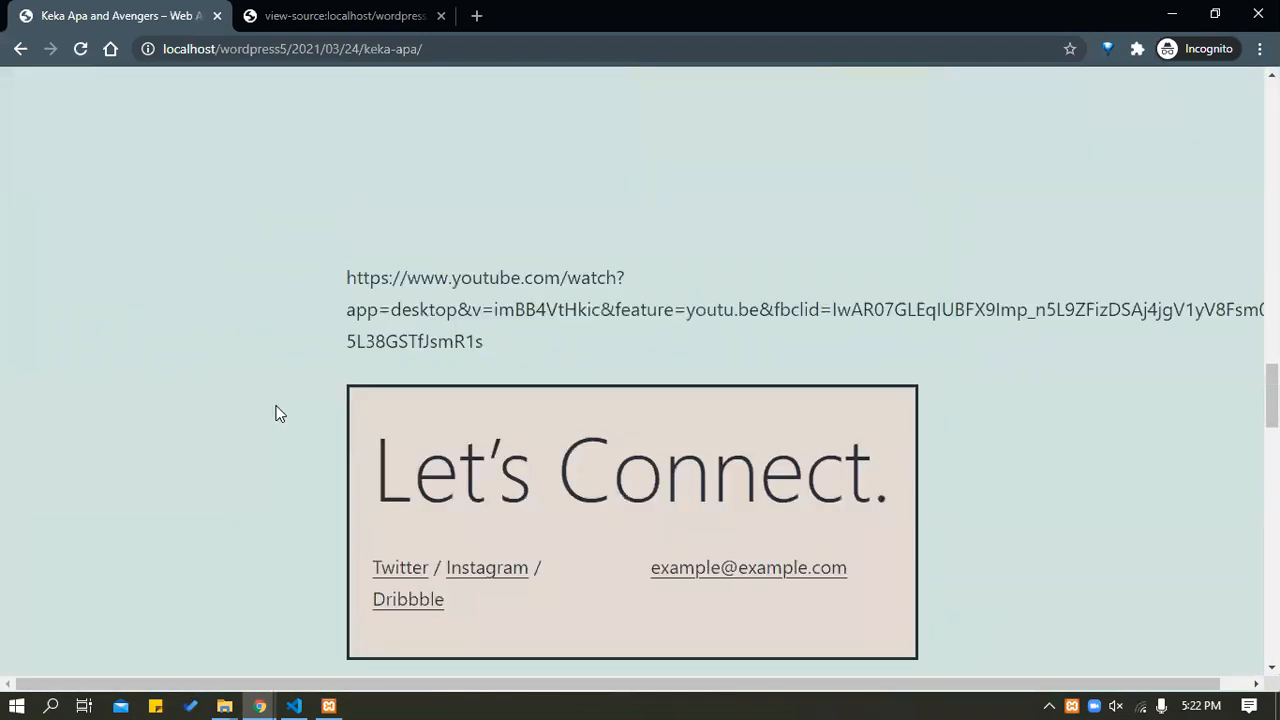
scroll(283, 400, down, 15)
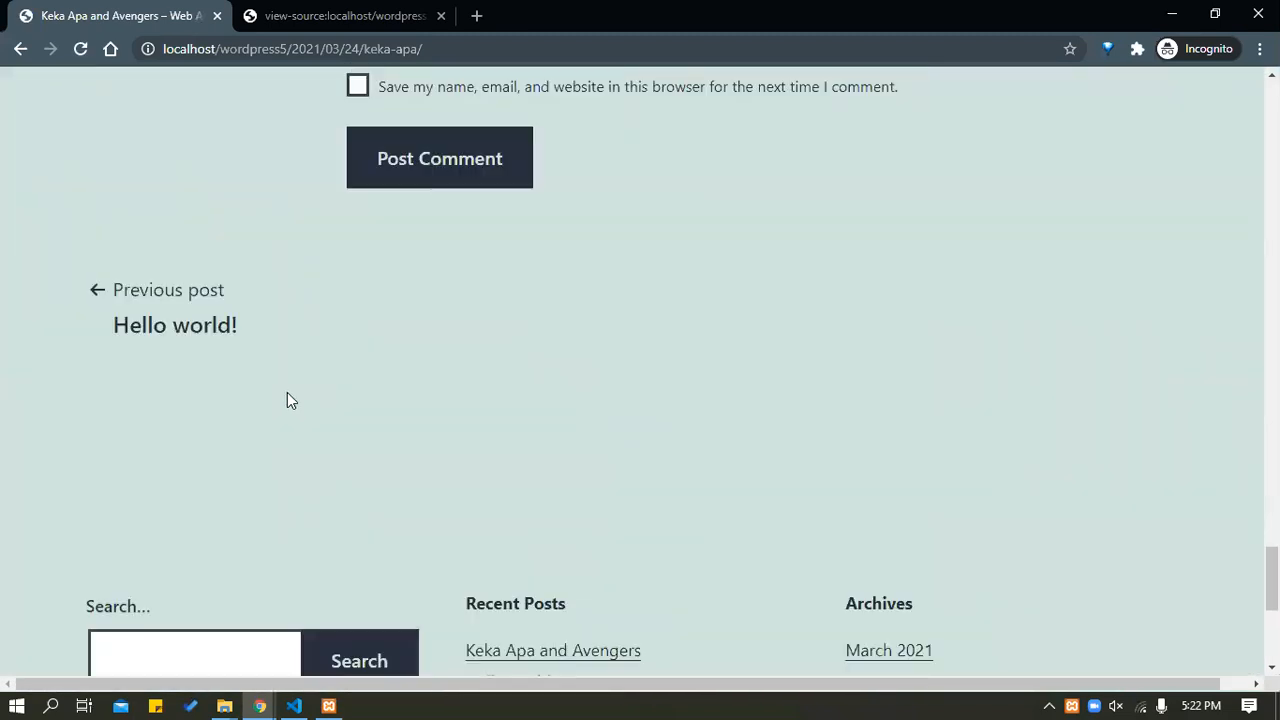
scroll(287, 400, up, 10)
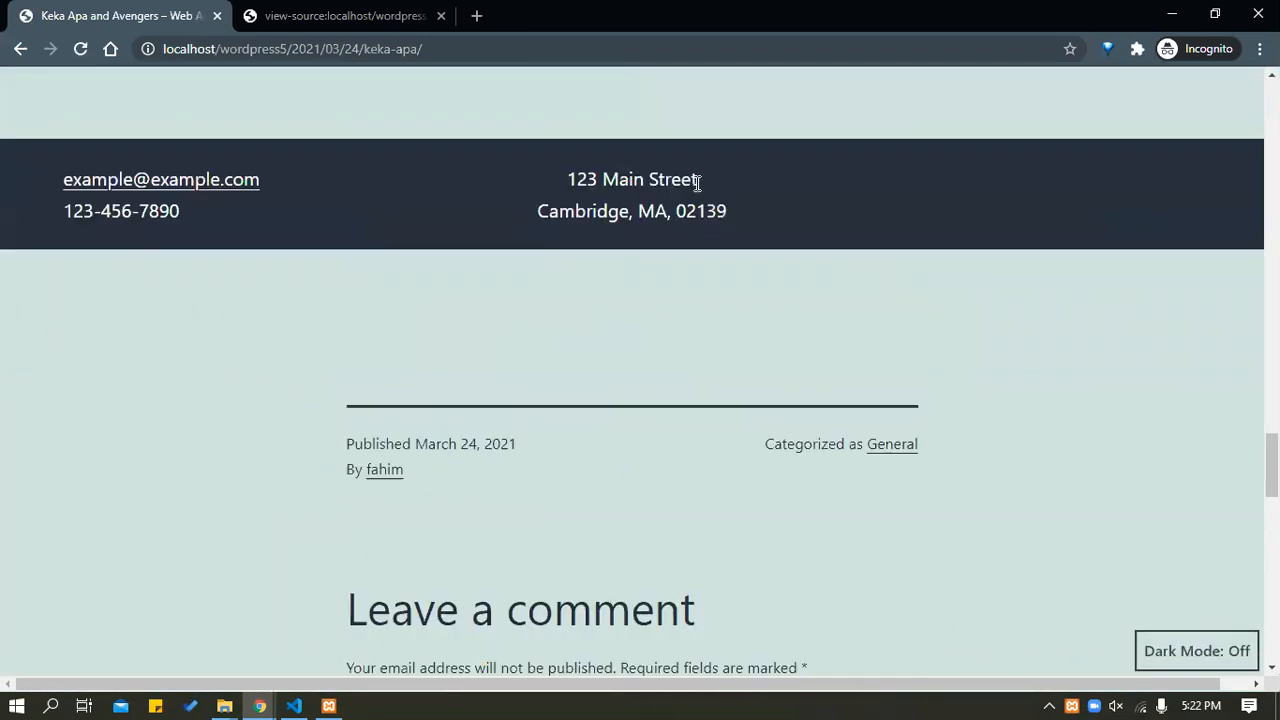
scroll(378, 243, down, 3)
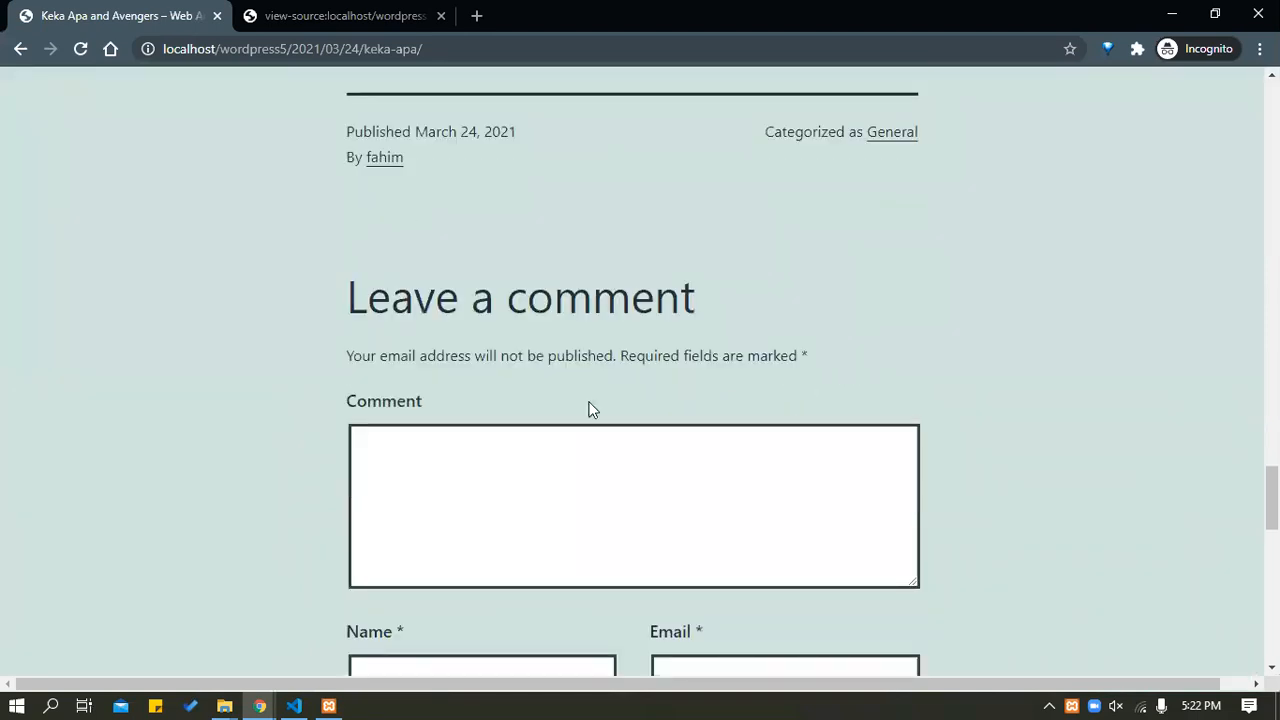
scroll(286, 355, down, 12)
scroll(688, 380, up, 7)
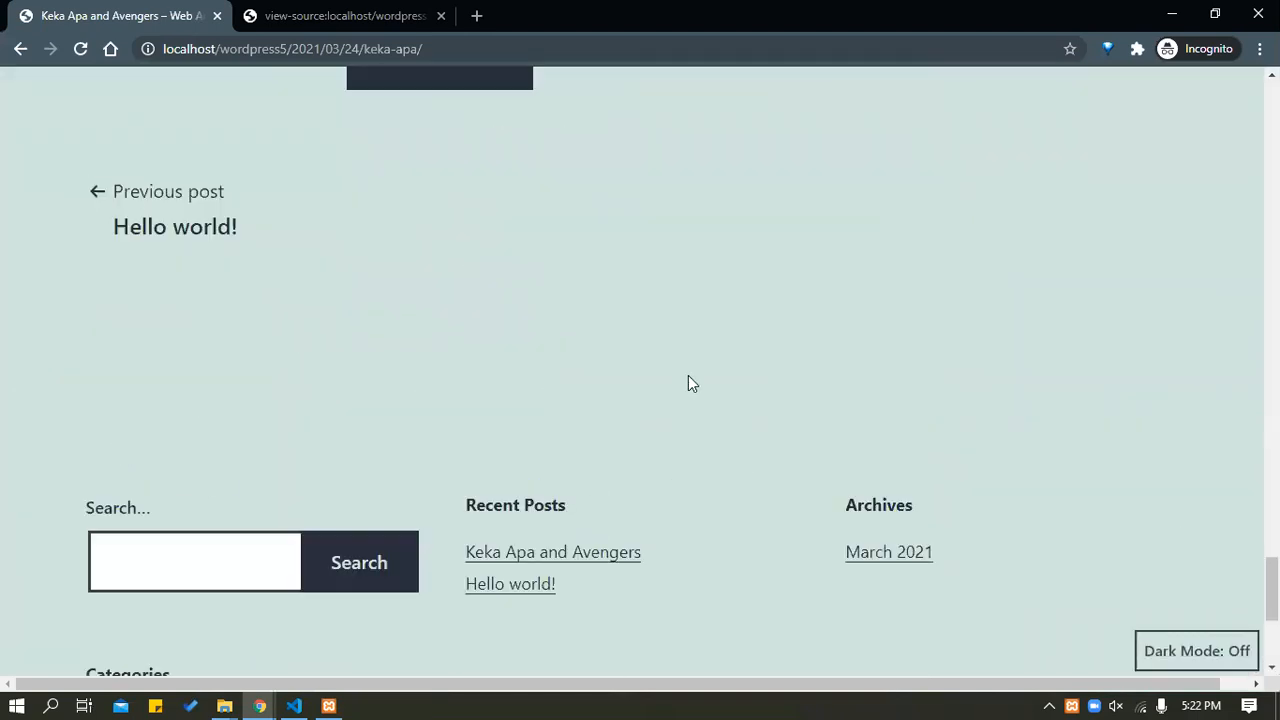
Review the whole published post once more, from its title, images and social icons to the contact information band and footer widgets.
scroll(689, 375, up, 14)
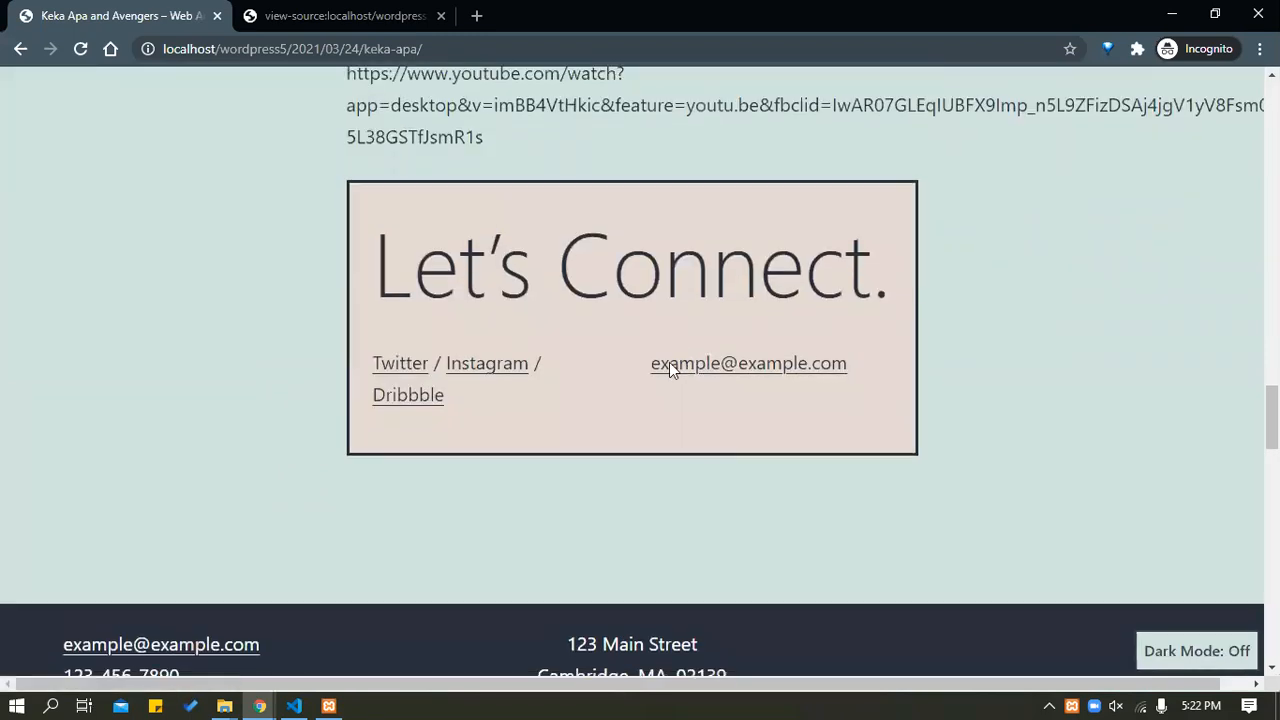
scroll(283, 299, down, 5)
scroll(1023, 262, down, 15)
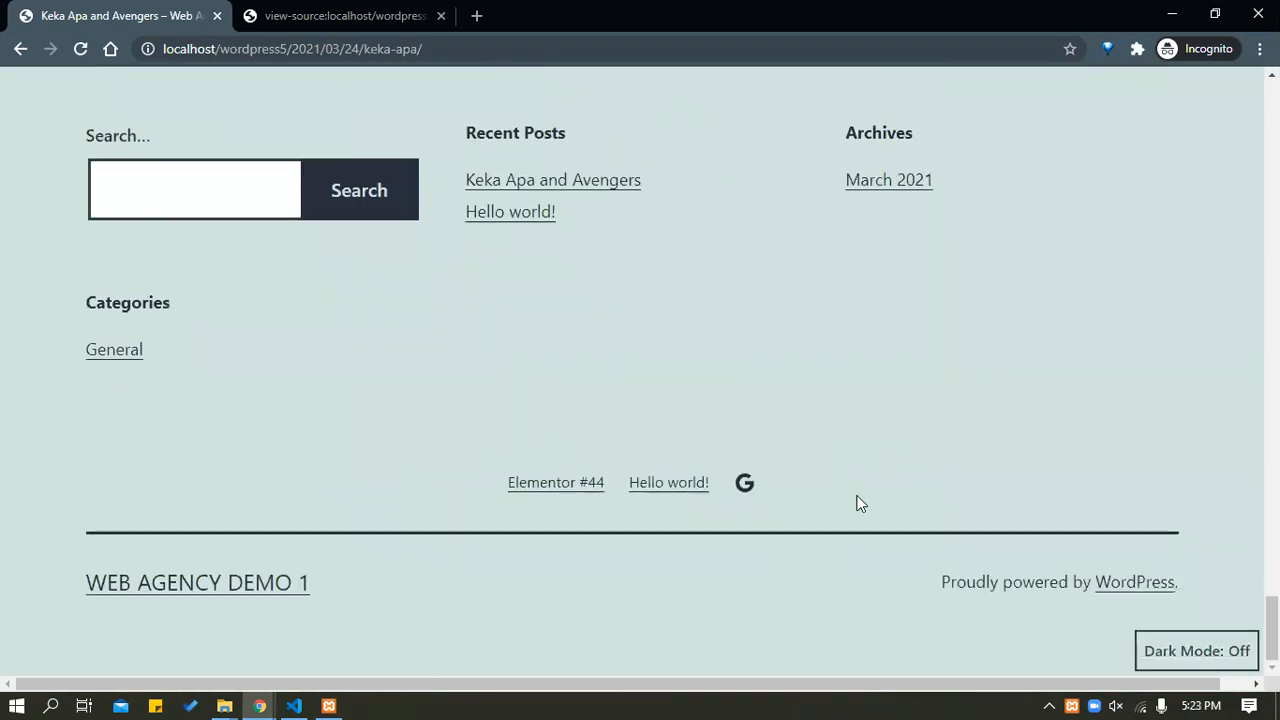
scroll(863, 500, up, 12)
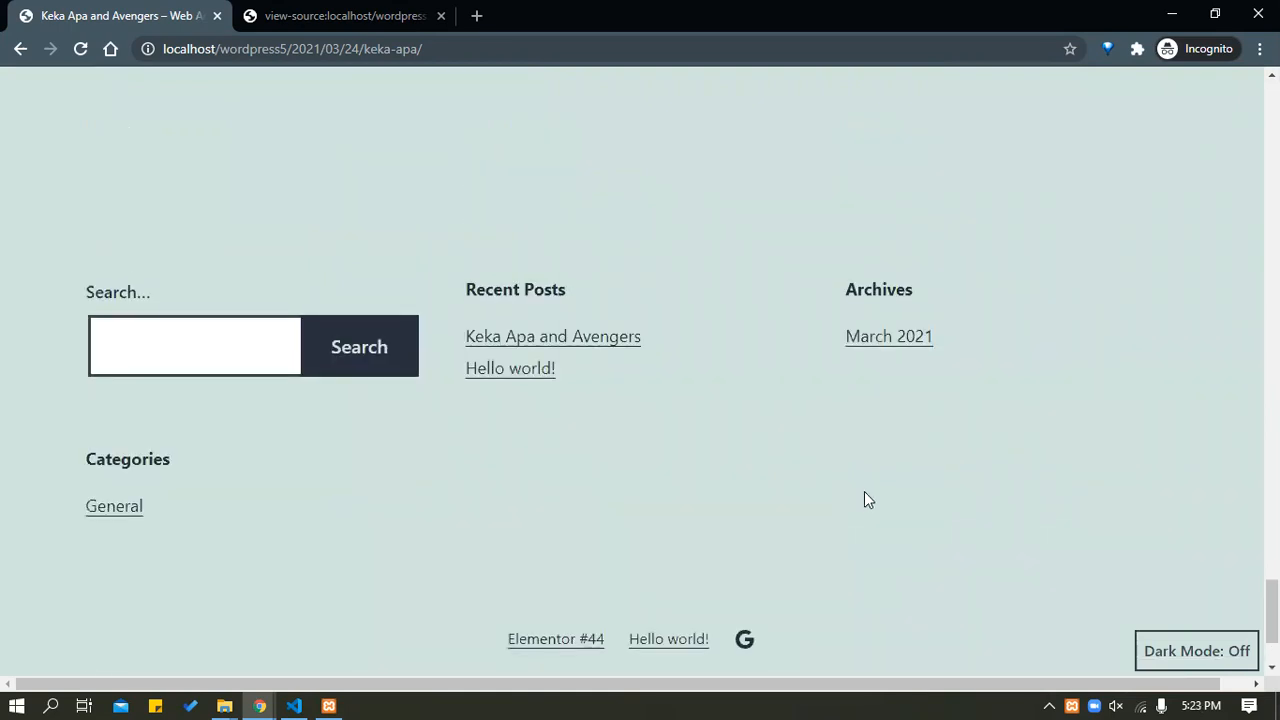
scroll(865, 470, up, 10)
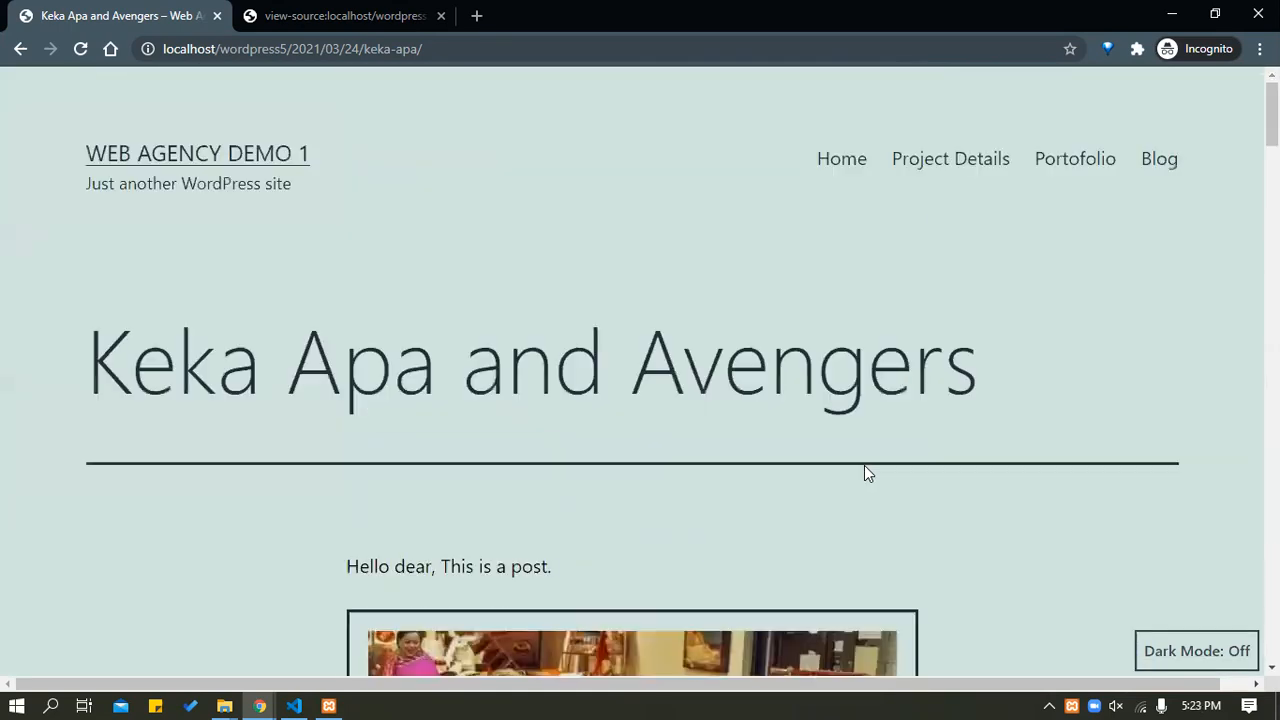
scroll(684, 468, down, 20)
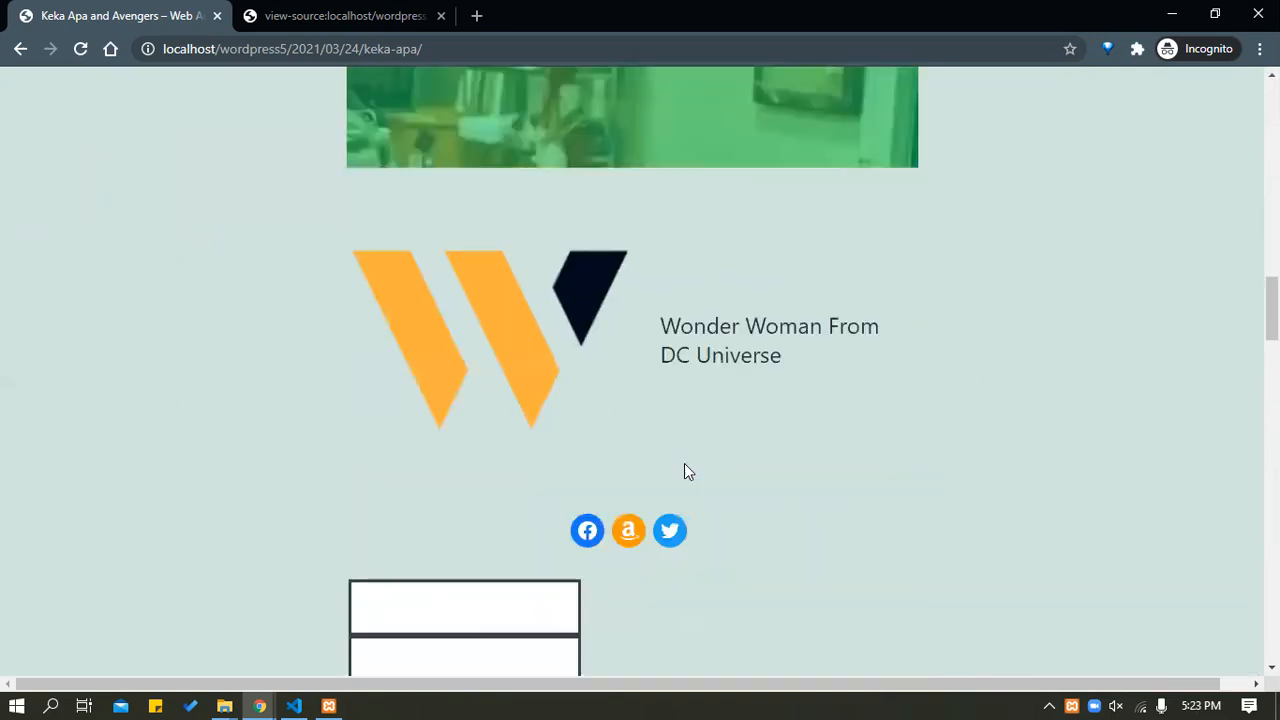
scroll(242, 460, up, 8)
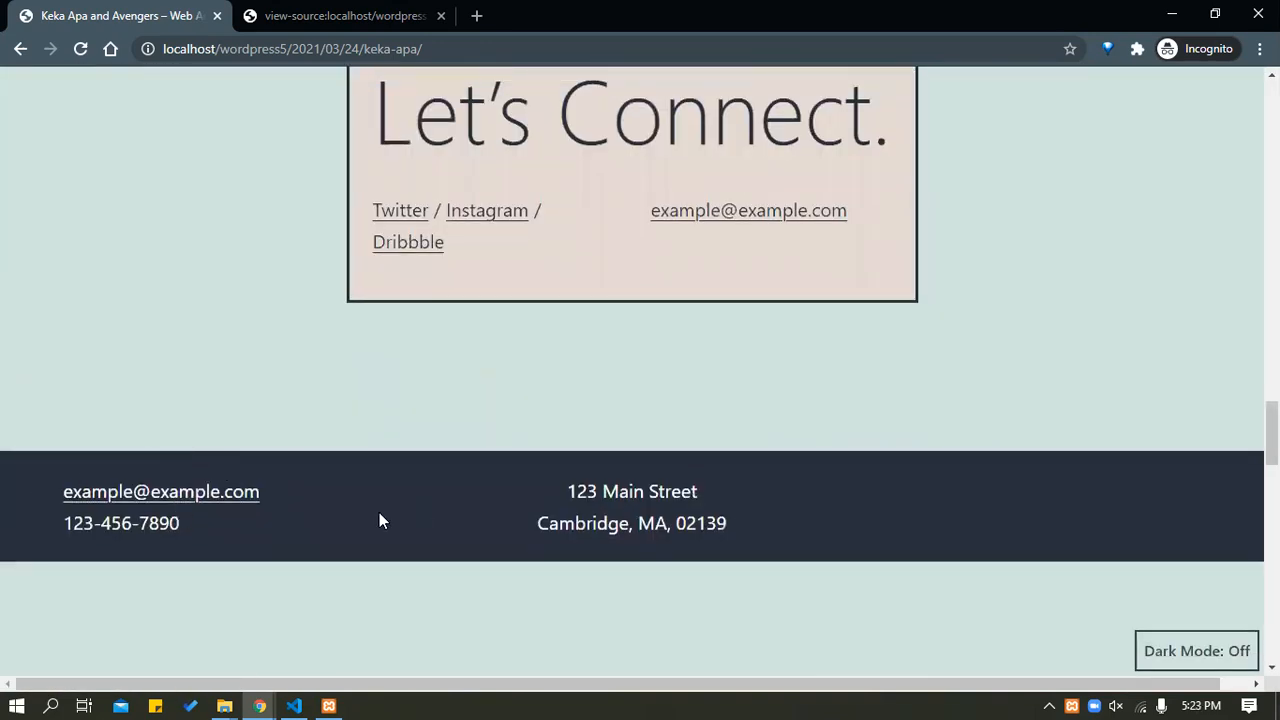
scroll(379, 514, down, 7)
scroll(369, 391, up, 5)
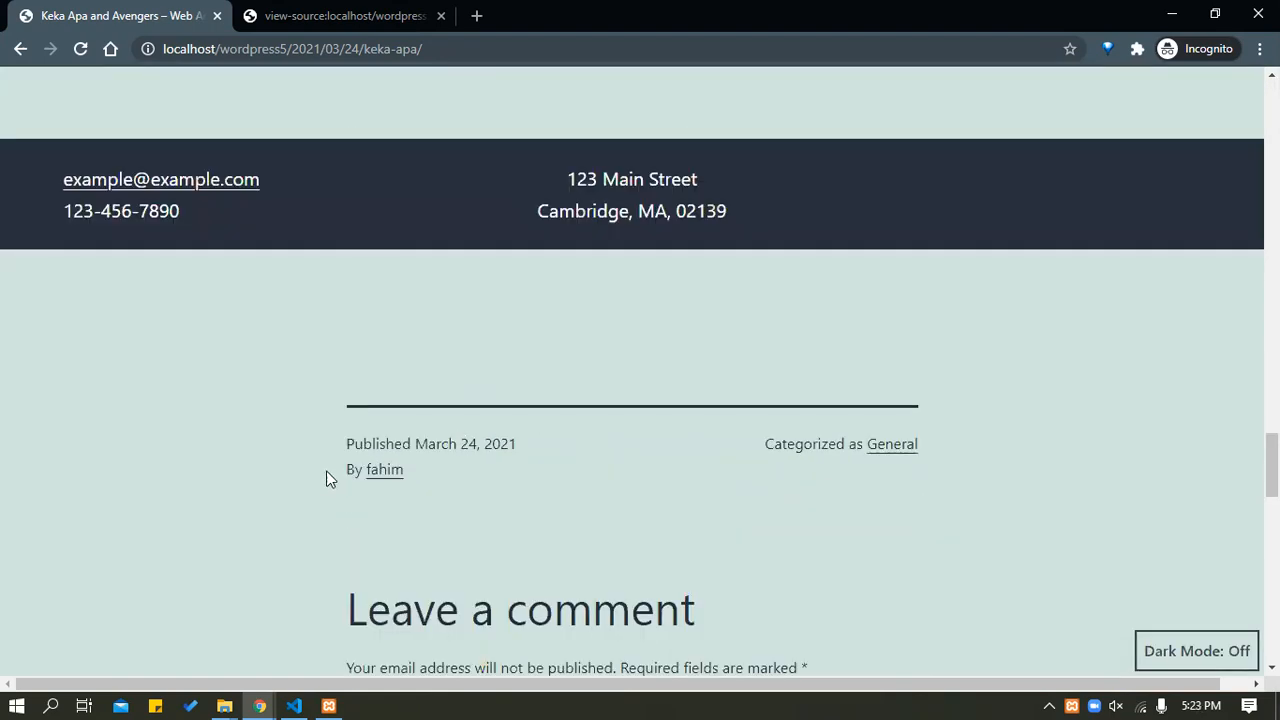
scroll(663, 506, down, 8)
scroll(668, 503, up, 10)
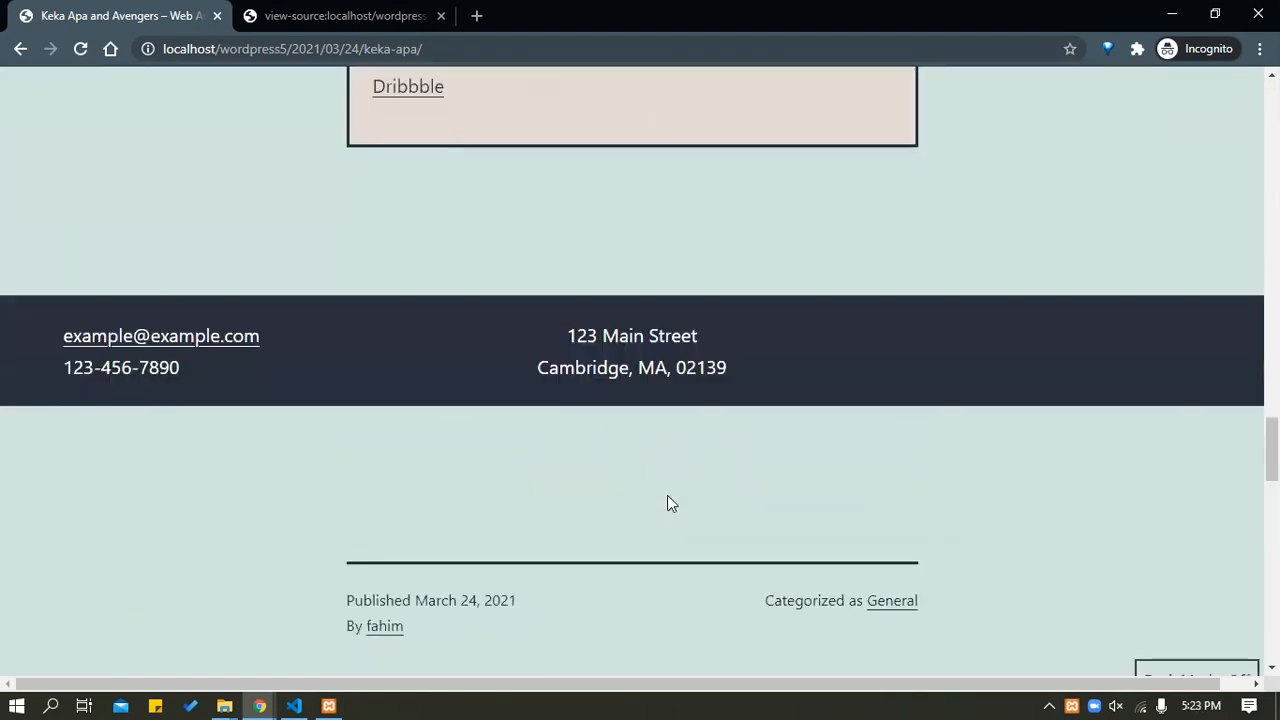
scroll(675, 498, up, 5)
scroll(675, 498, up, 10)
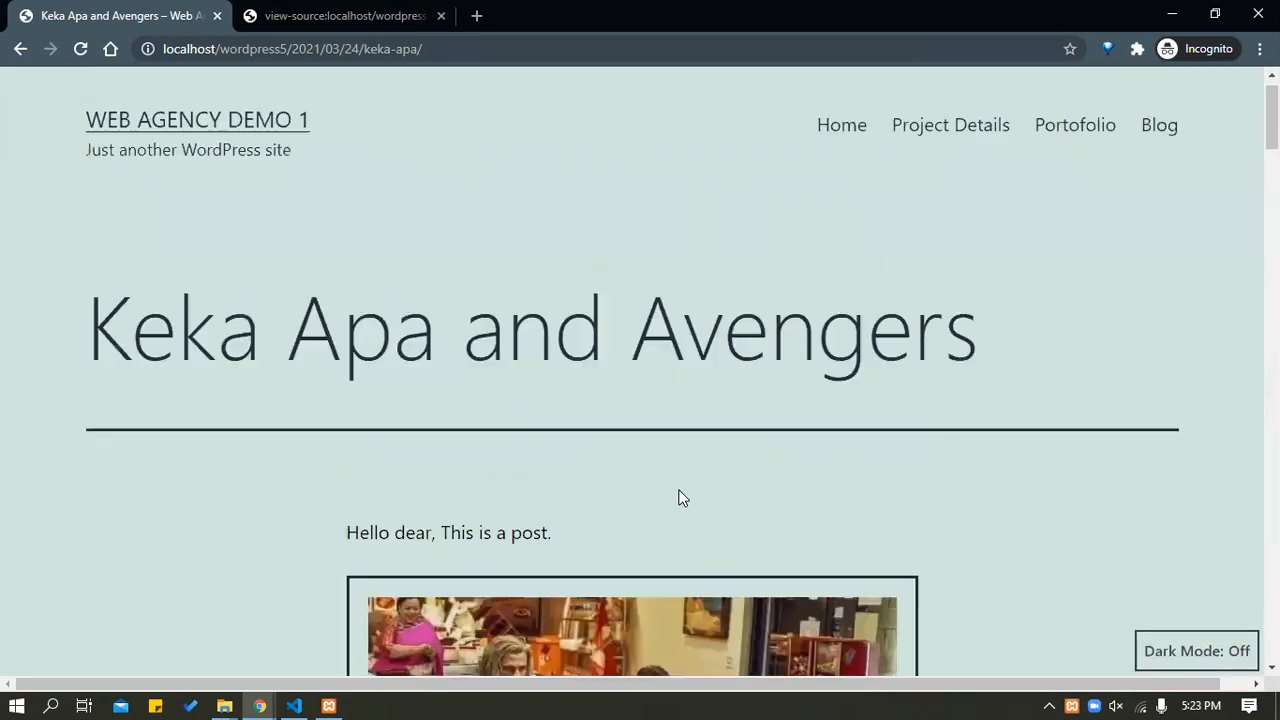
scroll(680, 498, down, 8)
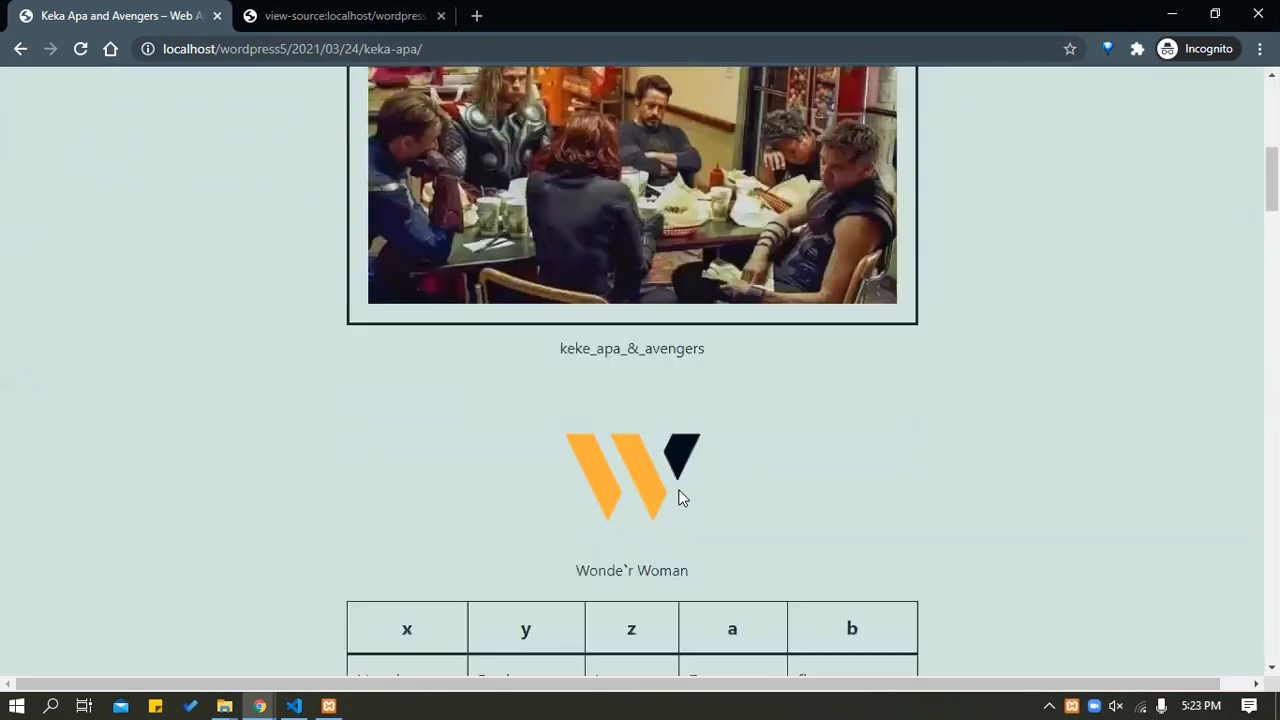
scroll(680, 498, down, 10)
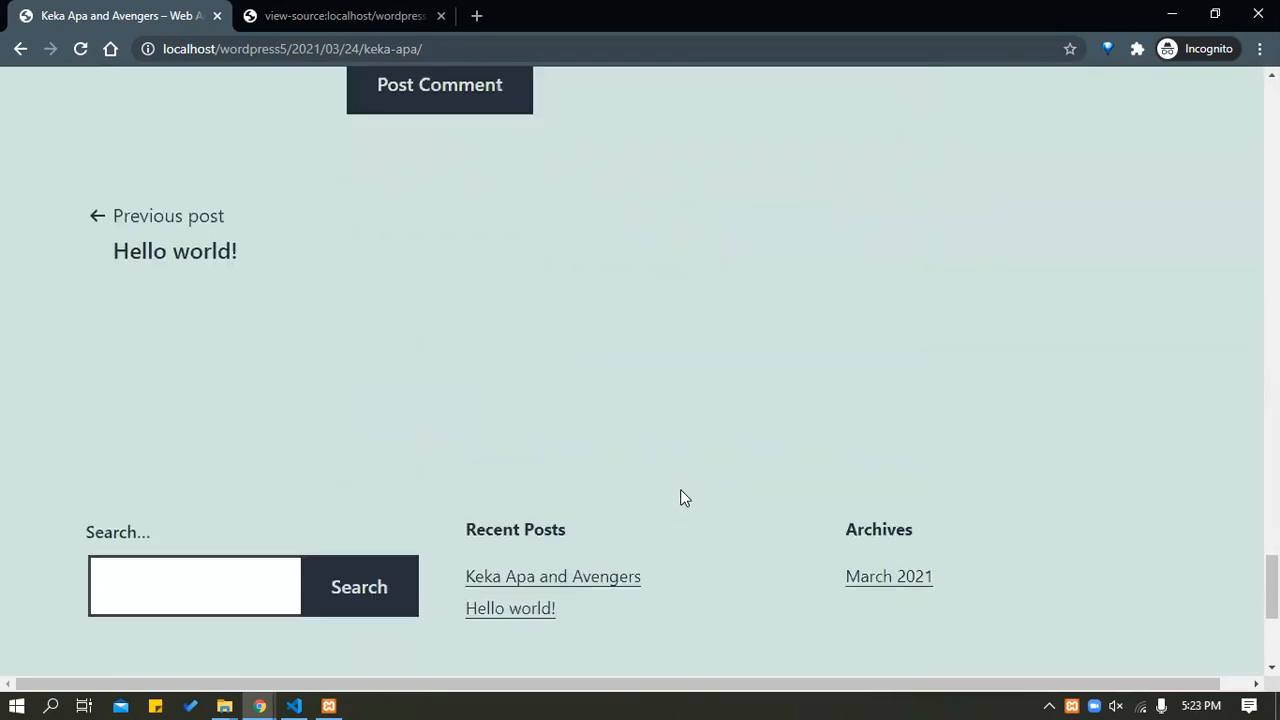
scroll(680, 498, down, 4)
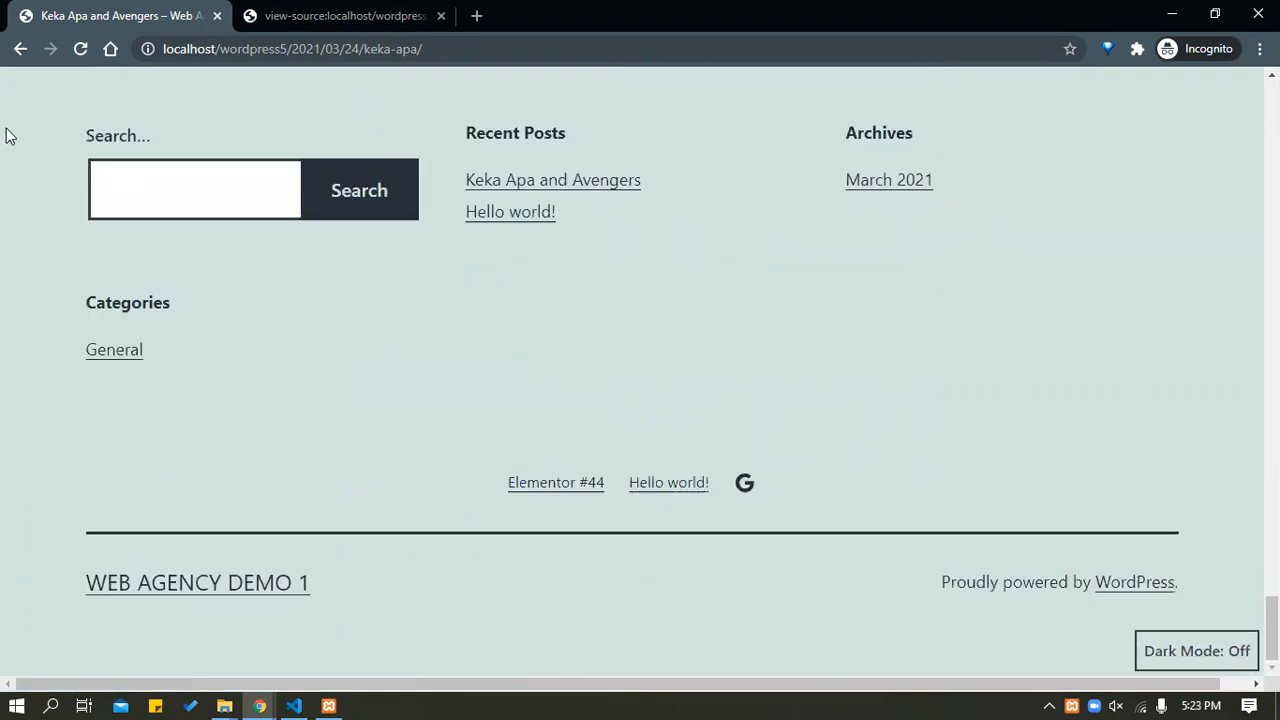
Switch to the browser window with the post editor and go to the end of the post.
mouse_move(259, 706)
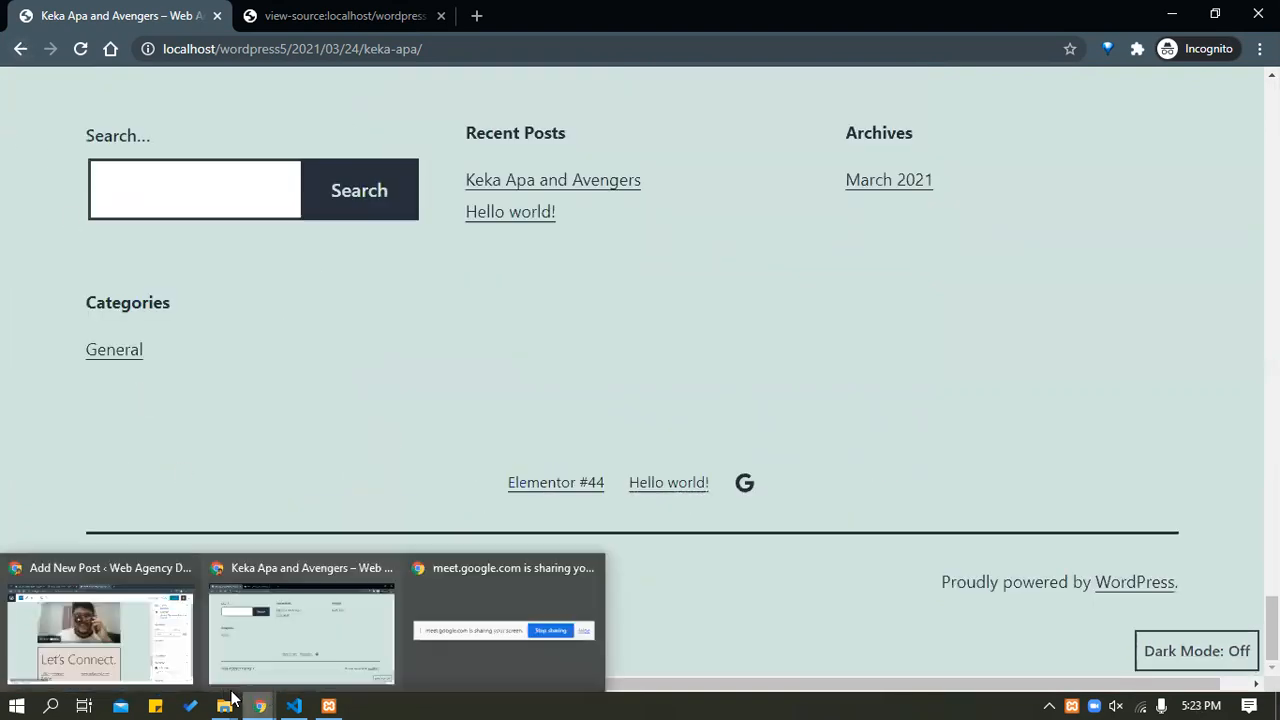
click(135, 645)
scroll(223, 411, down, 5)
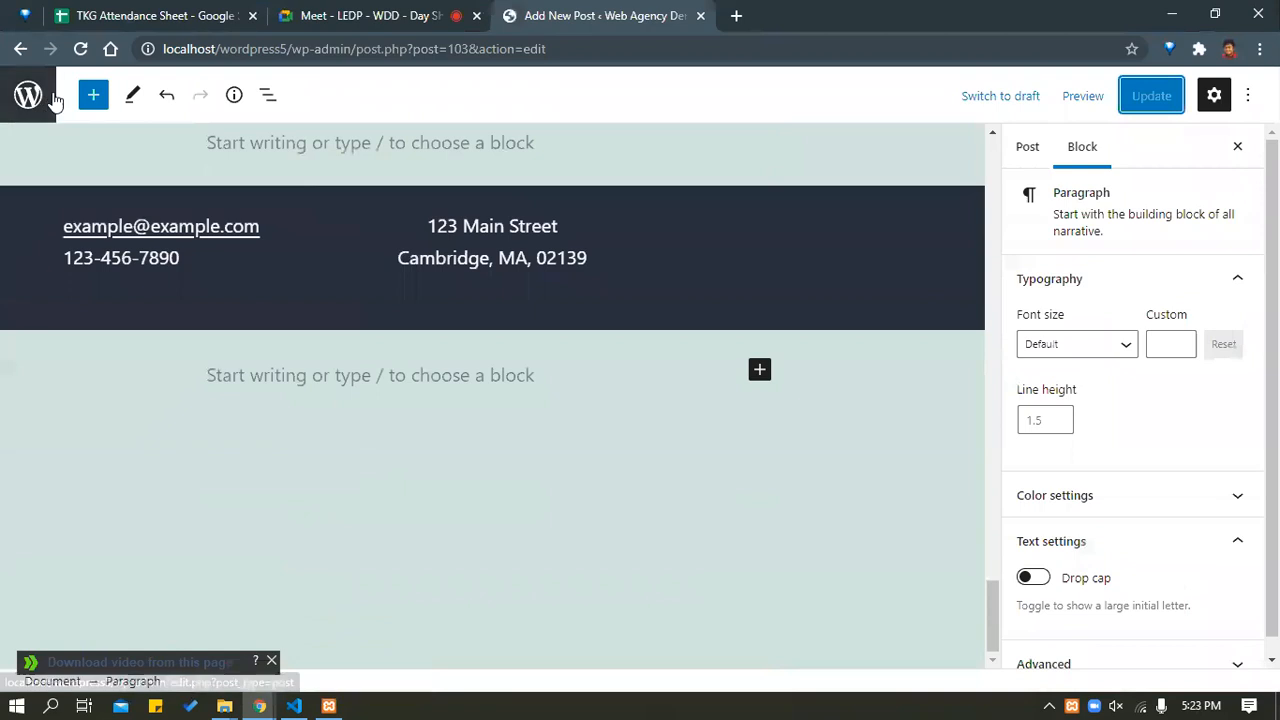
Browse the block library and insert a Shortcode block below the contact information columns, dismissing the EyeCare window.
click(93, 95)
scroll(150, 353, down, 9)
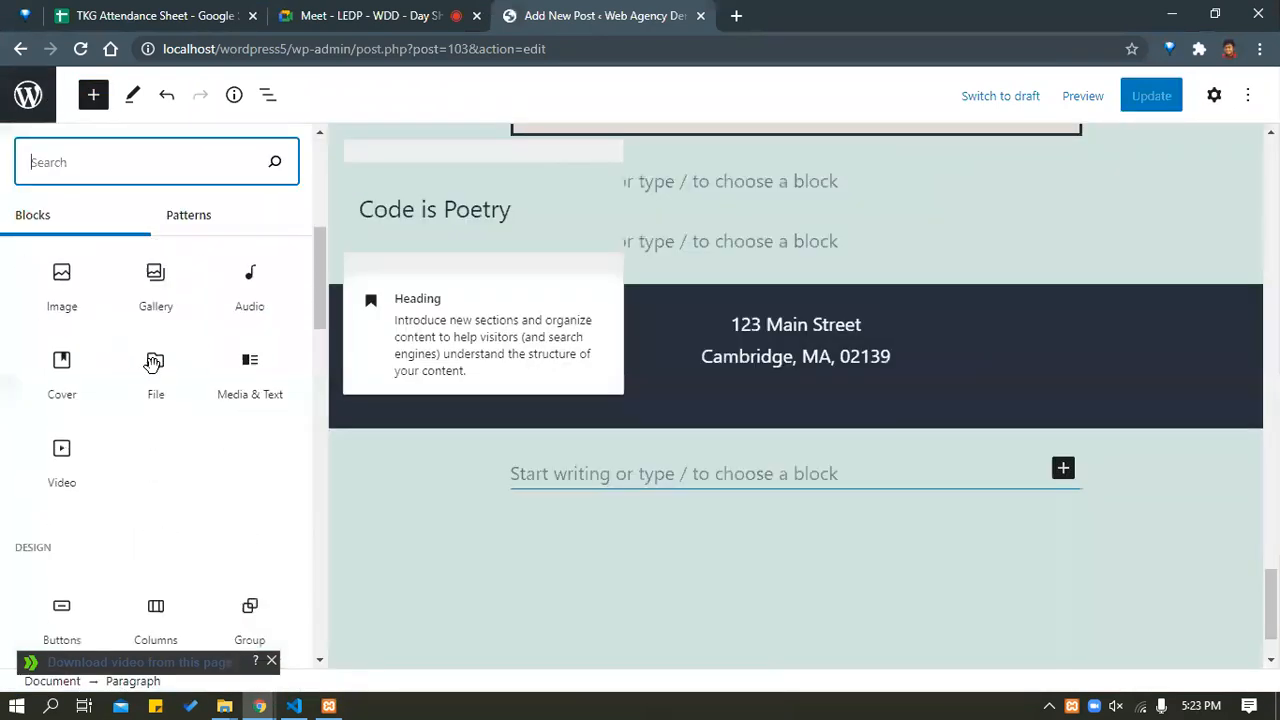
scroll(120, 474, down, 12)
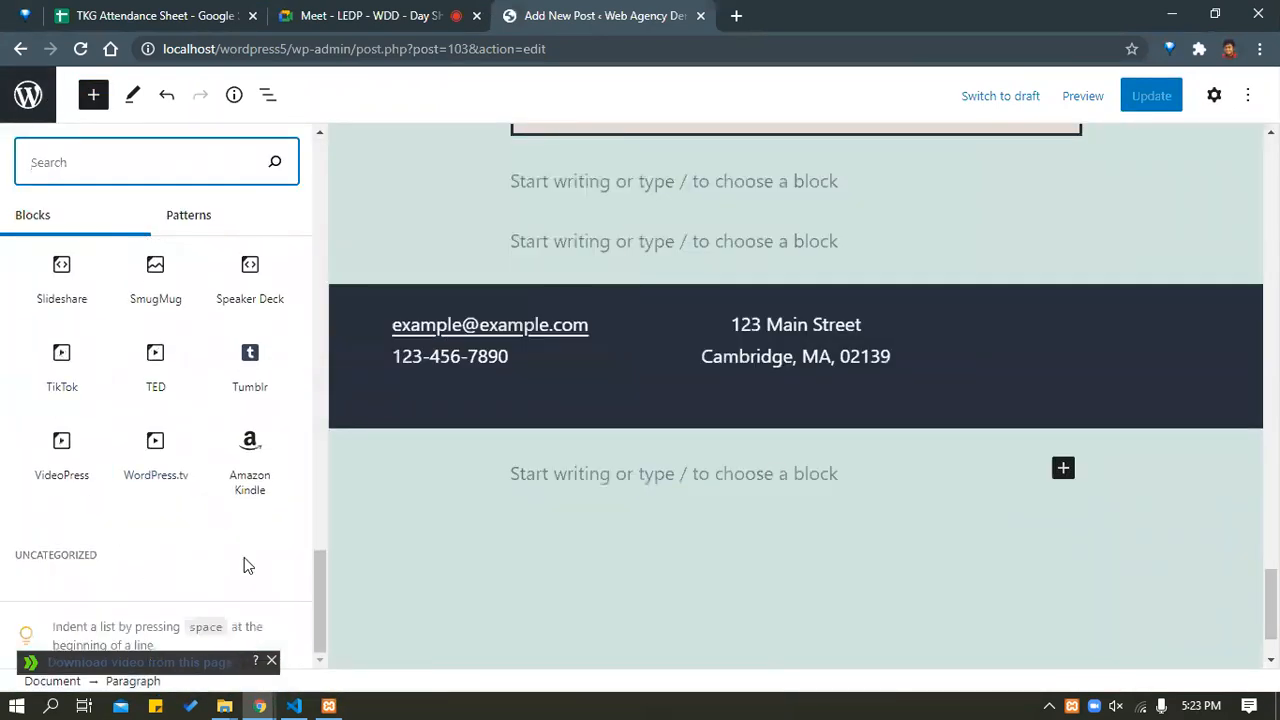
scroll(60, 470, up, 5)
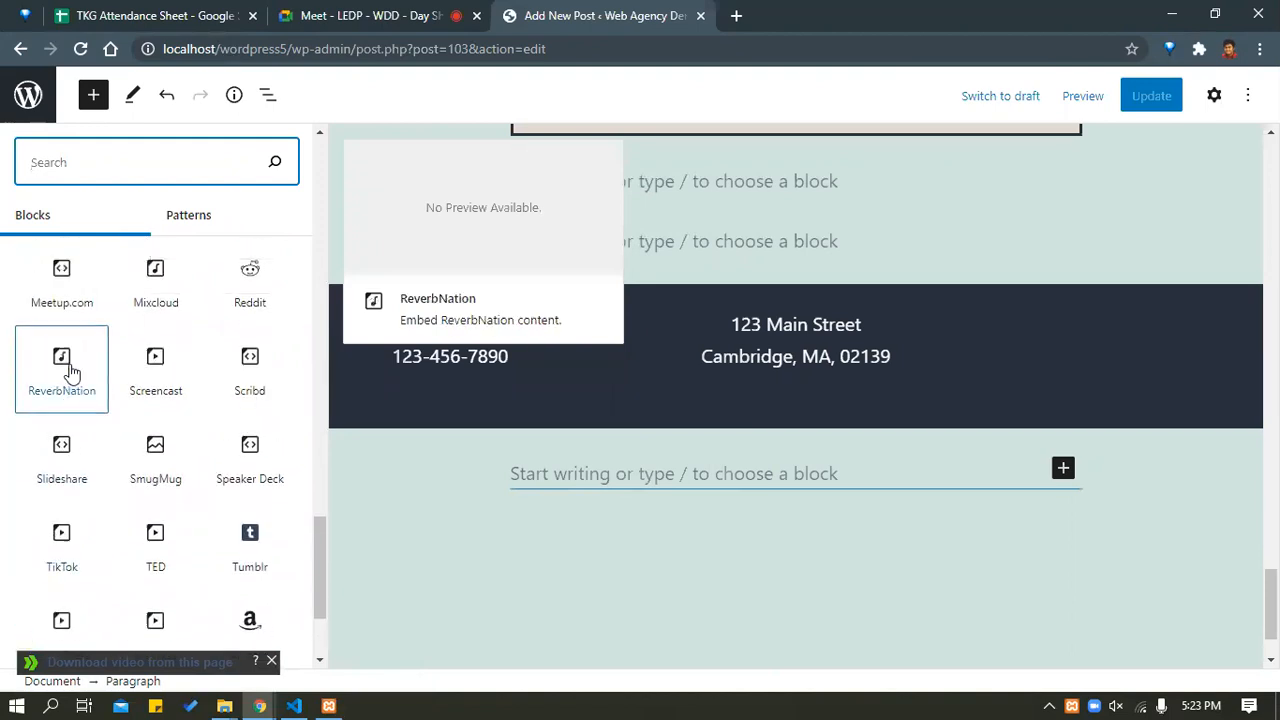
scroll(100, 384, up, 5)
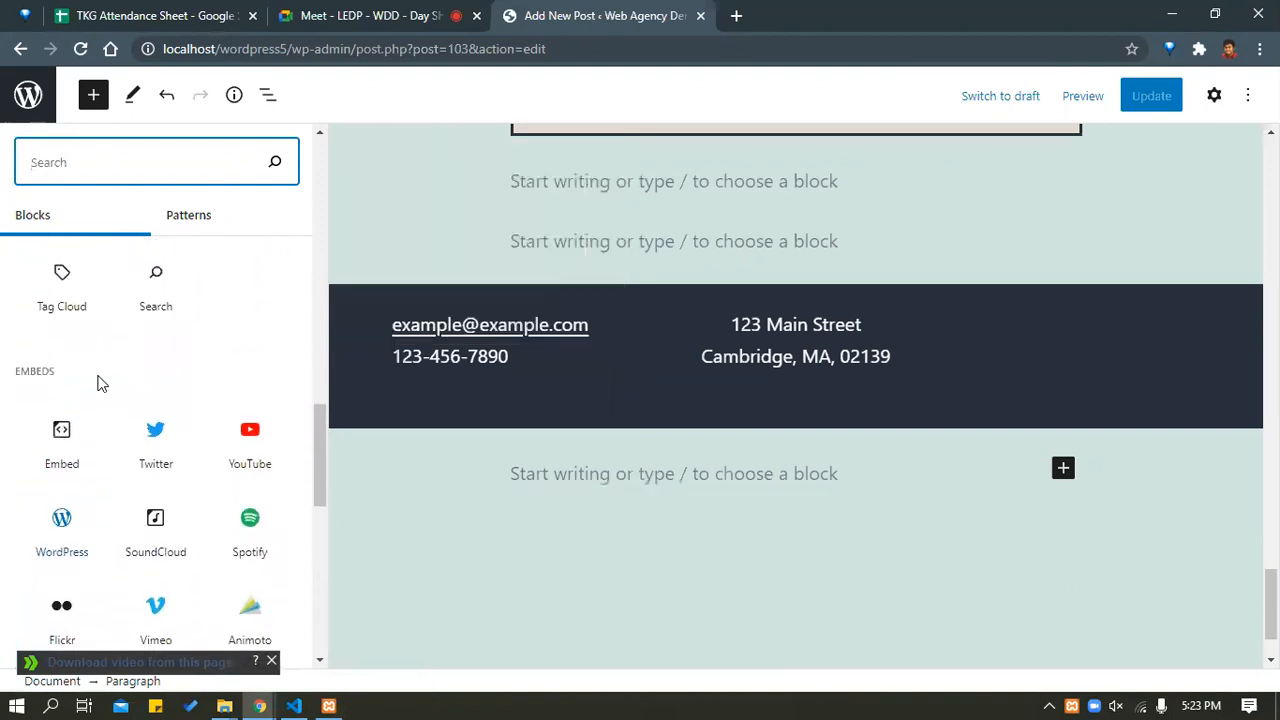
scroll(104, 383, up, 2)
scroll(104, 383, down, 4)
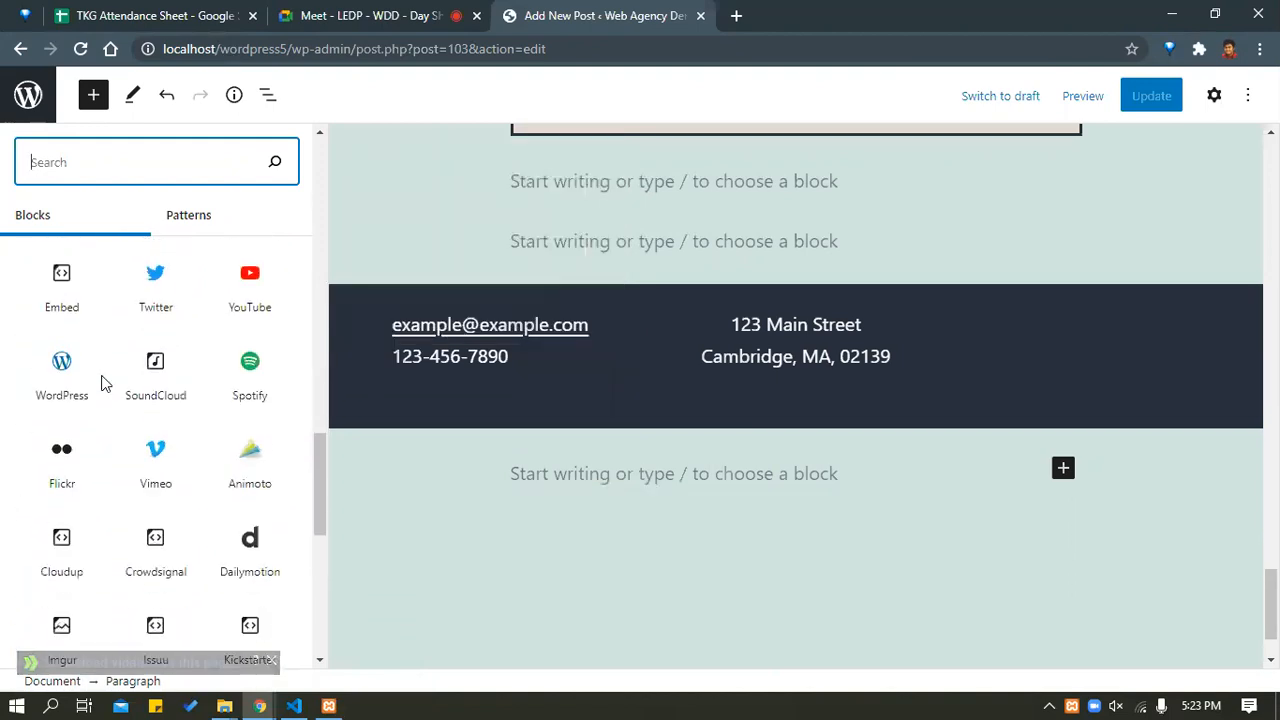
scroll(140, 438, up, 5)
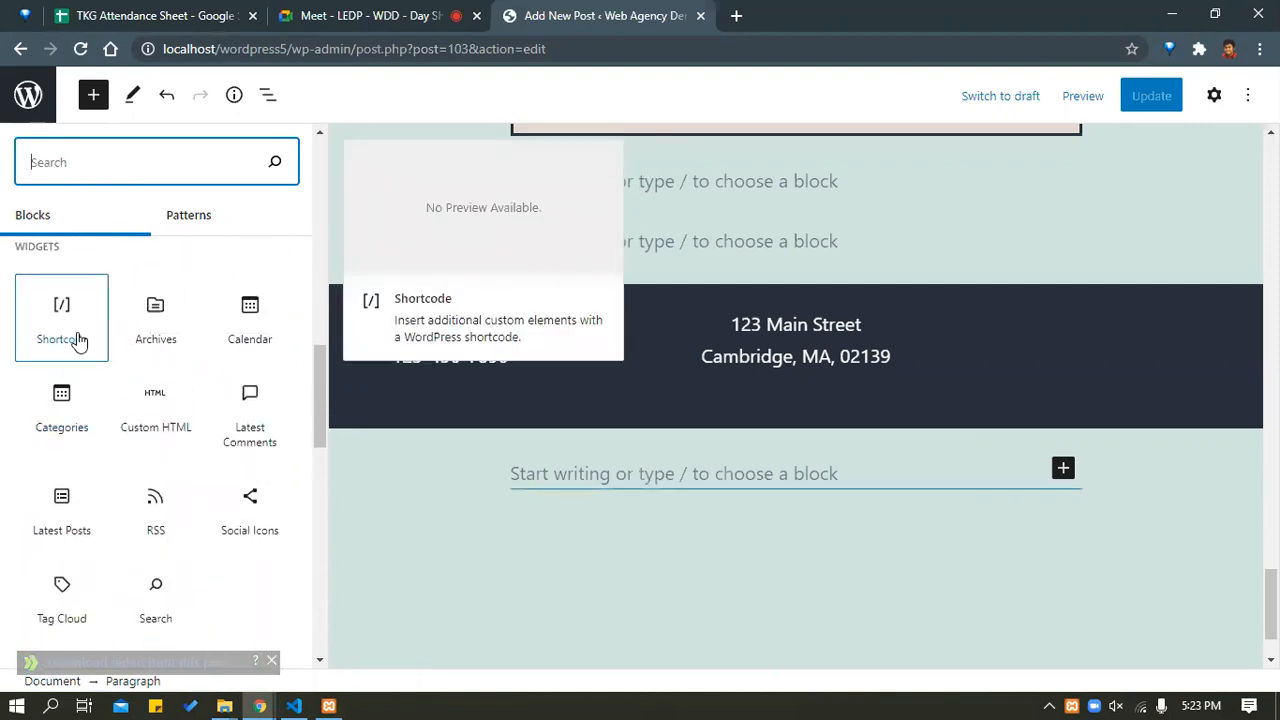
click(79, 340)
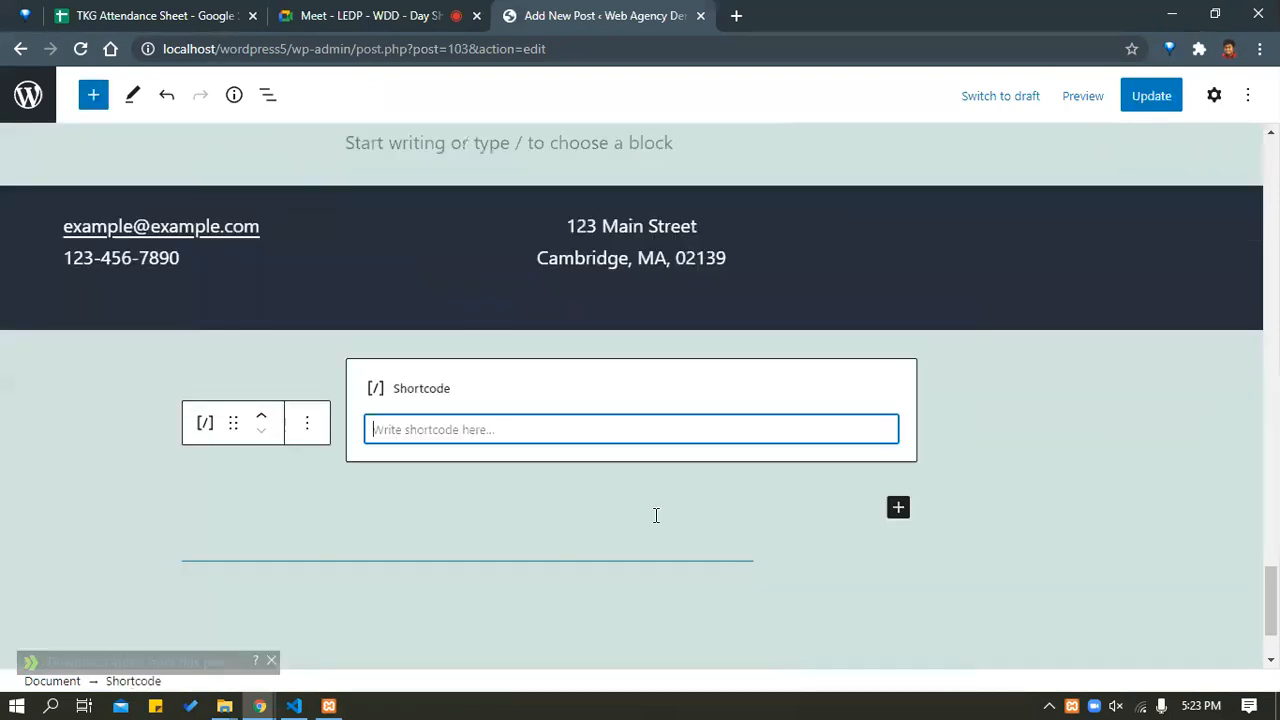
click(503, 423)
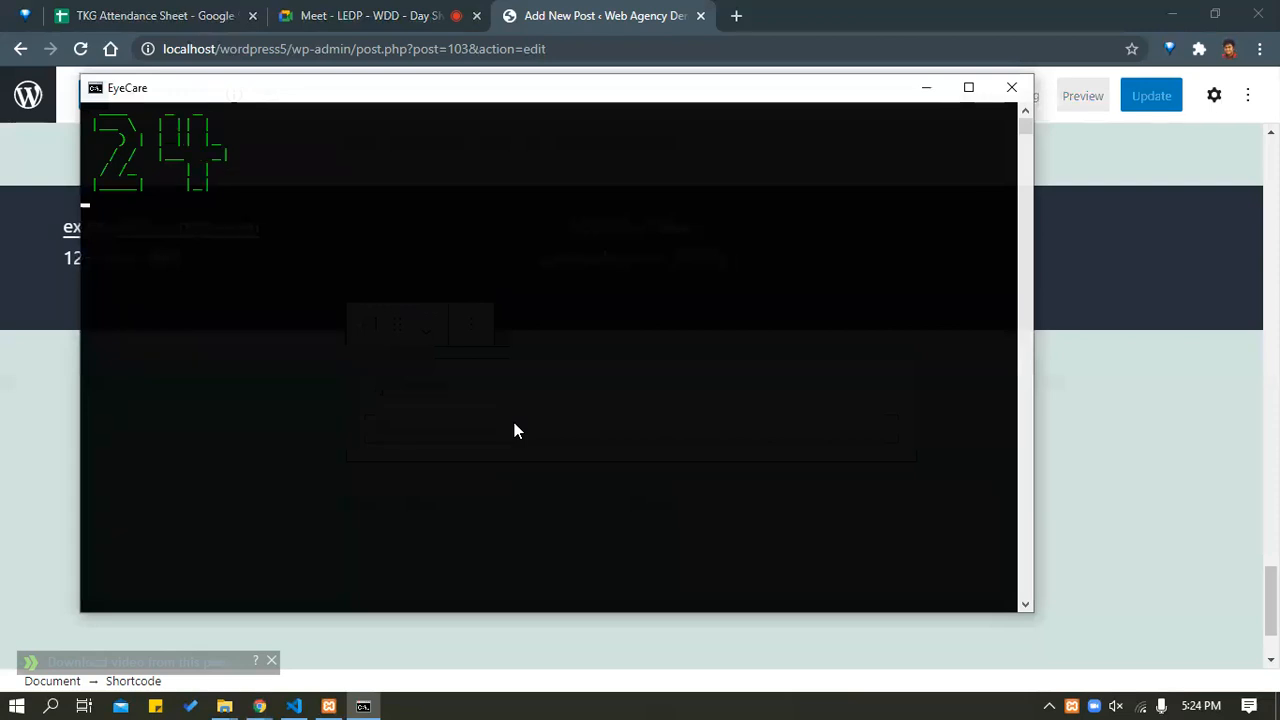
click(1011, 87)
click(906, 470)
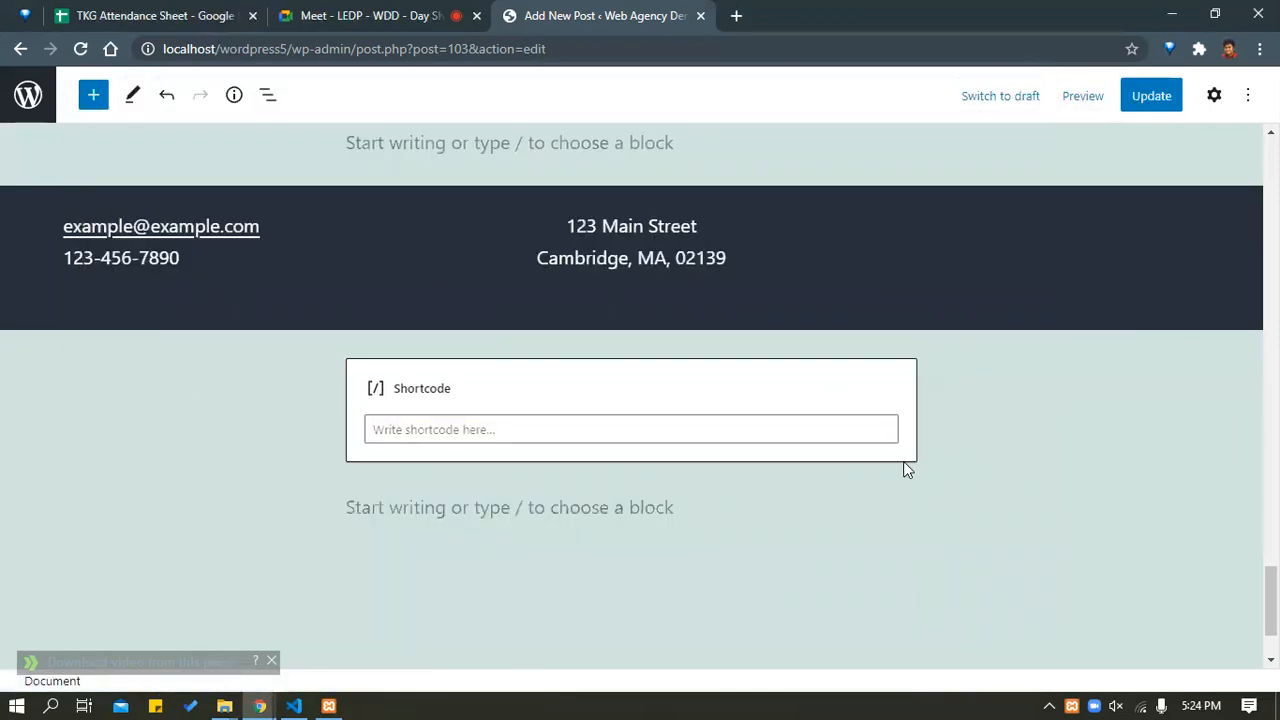
Remove the empty Shortcode block below the contact information columns.
click(410, 396)
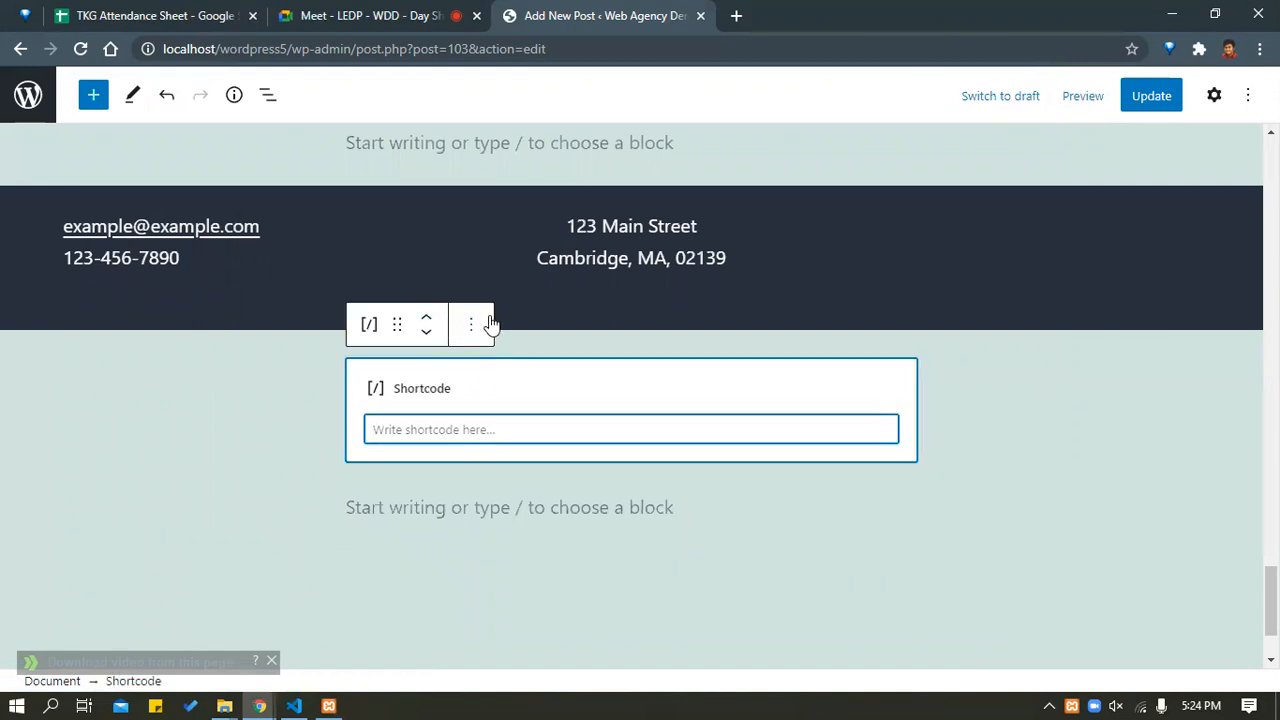
click(491, 322)
scroll(514, 620, down, 1)
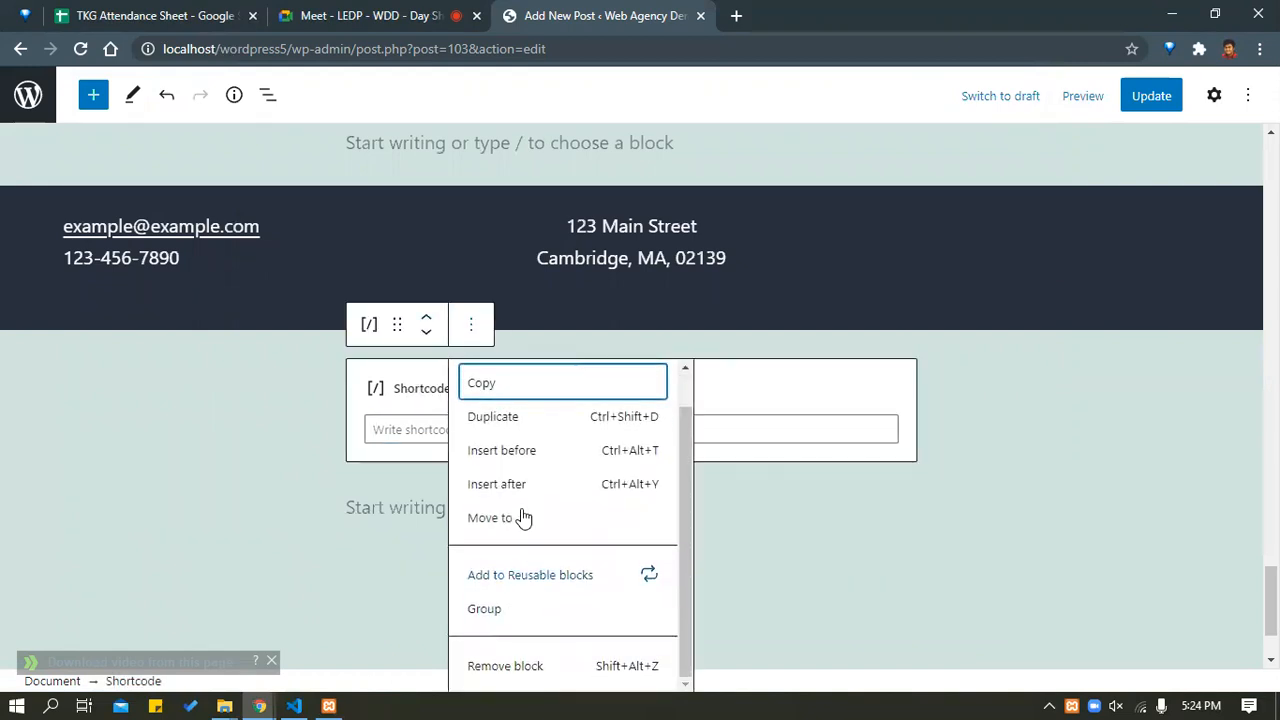
click(507, 670)
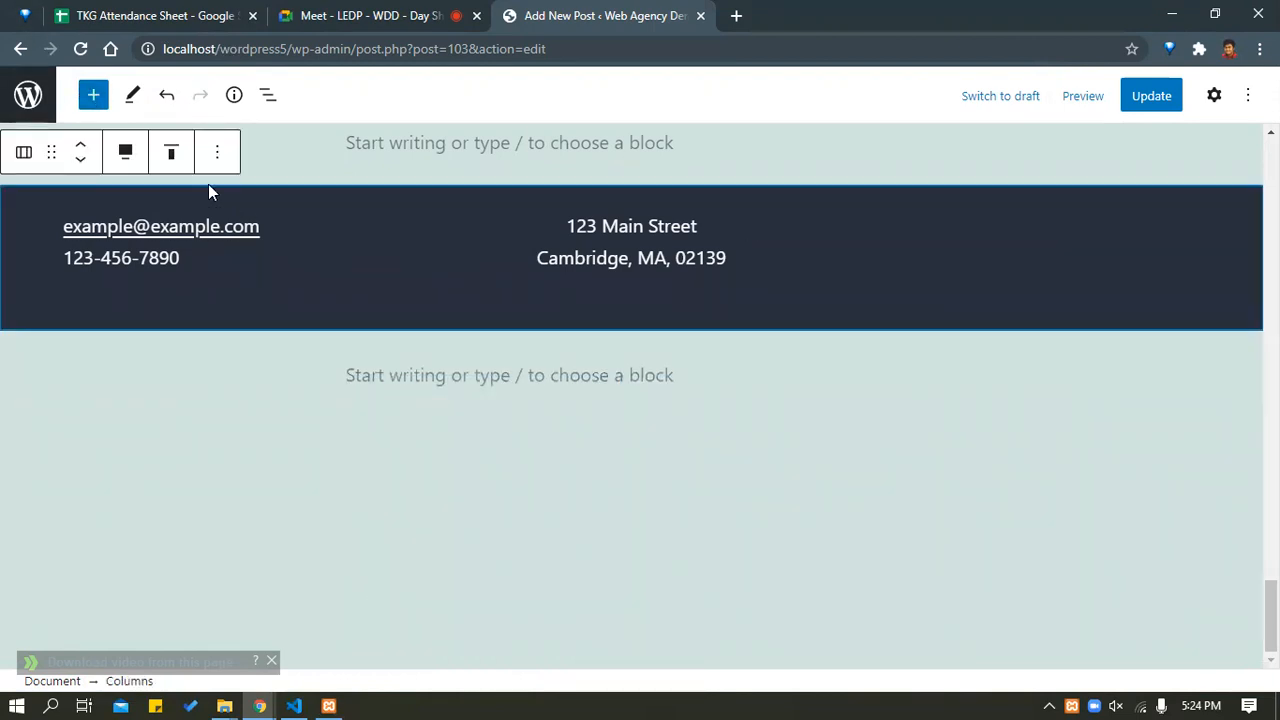
Leave the editor without saving and reopen the "Keka Apa and Avengers" post for editing from the published posts list.
click(30, 113)
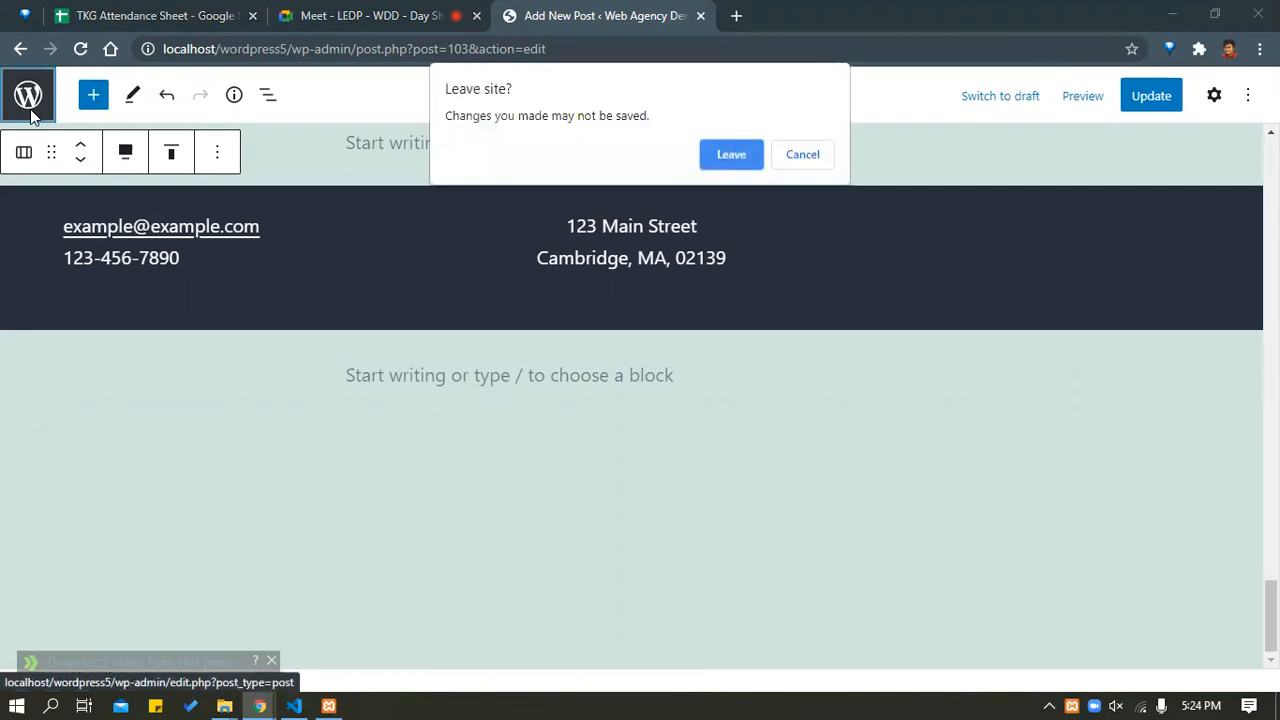
click(746, 160)
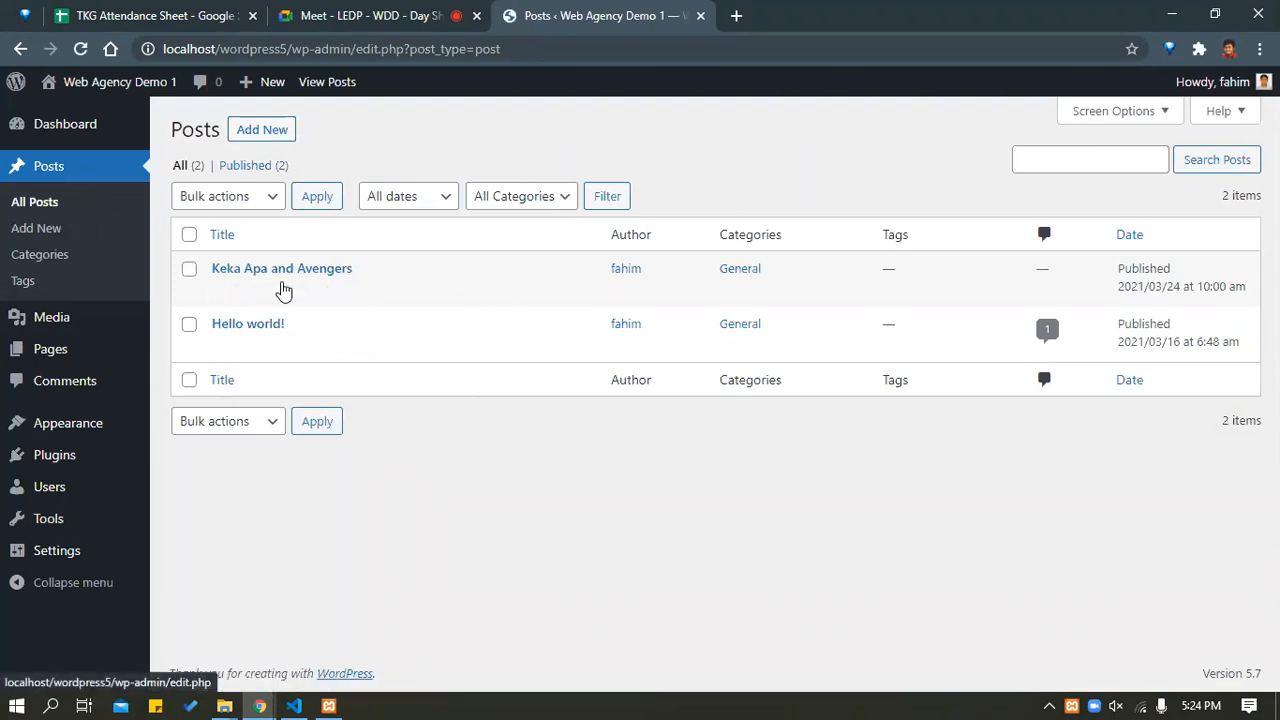
mouse_move(306, 277)
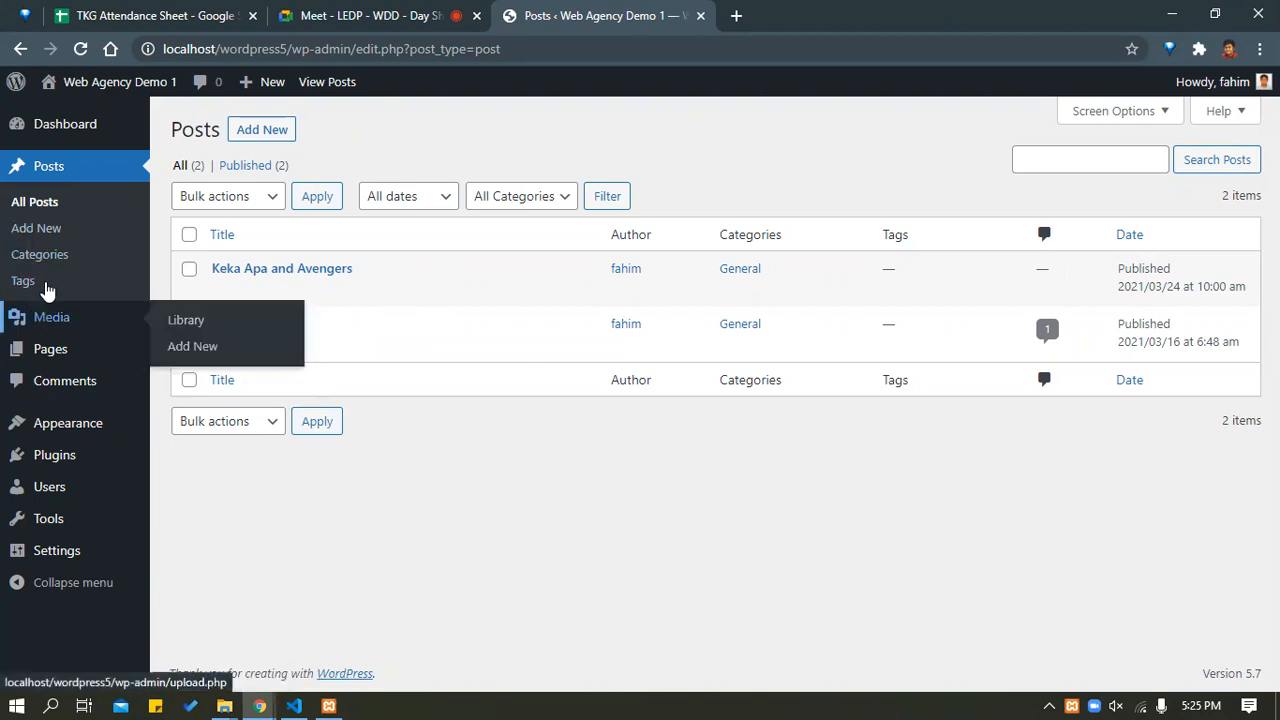
click(266, 170)
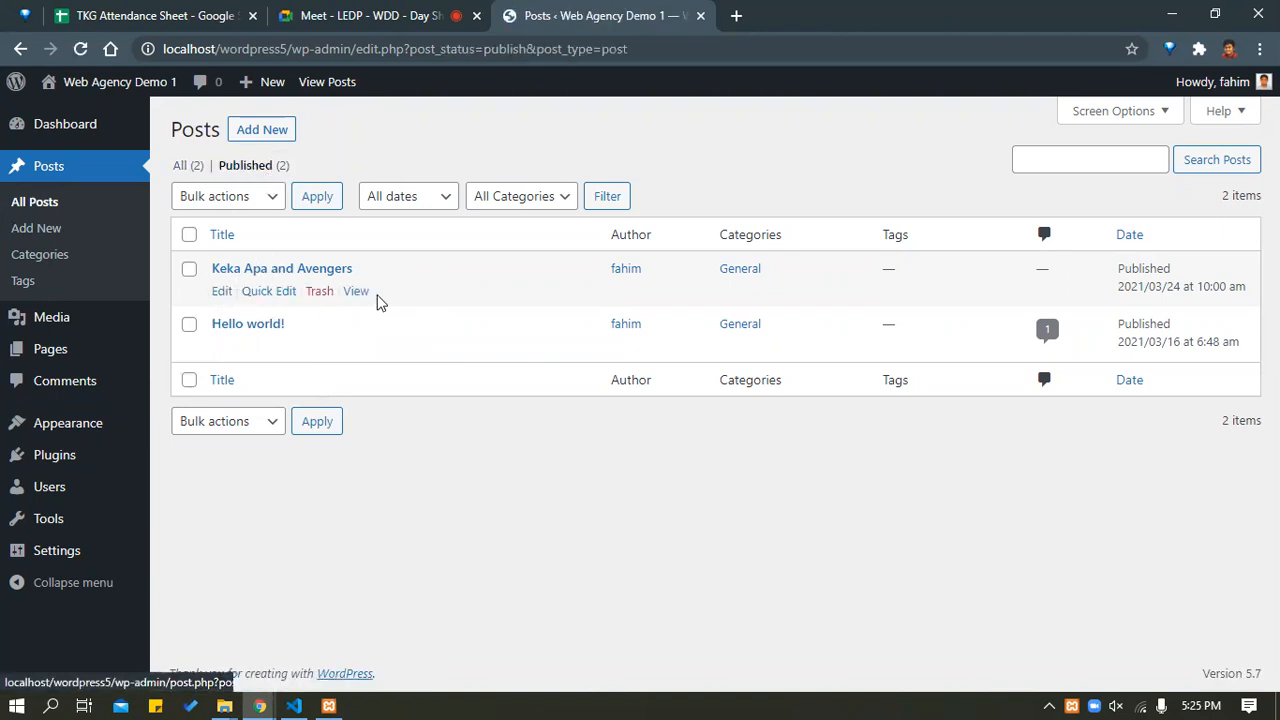
click(360, 293)
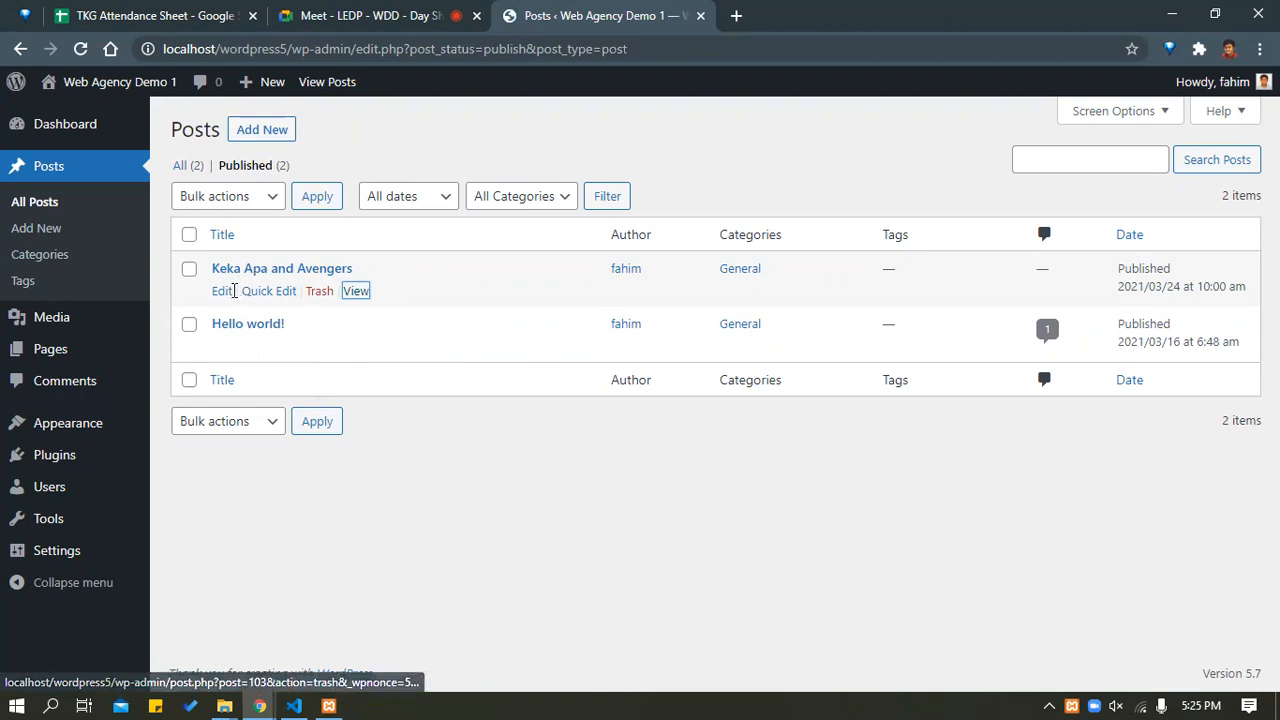
click(222, 292)
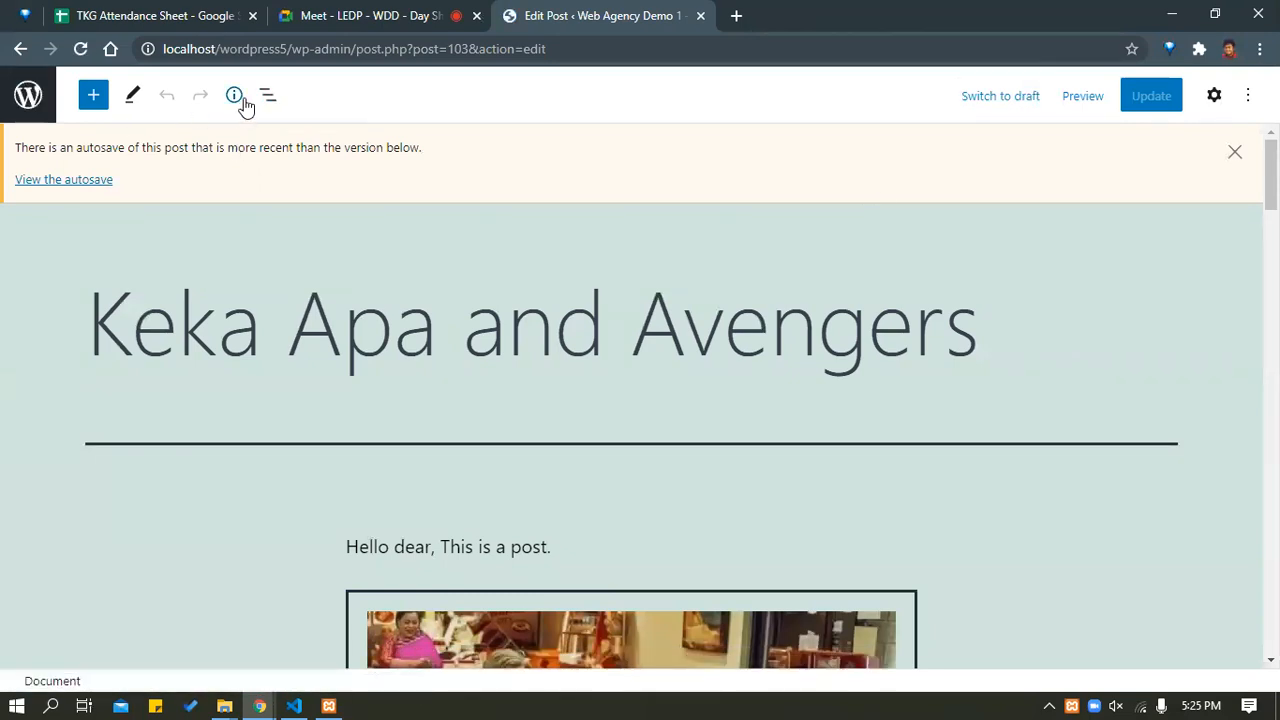
Check the post's document details and the available Edit and Select tool modes, keeping the Edit mode.
click(235, 96)
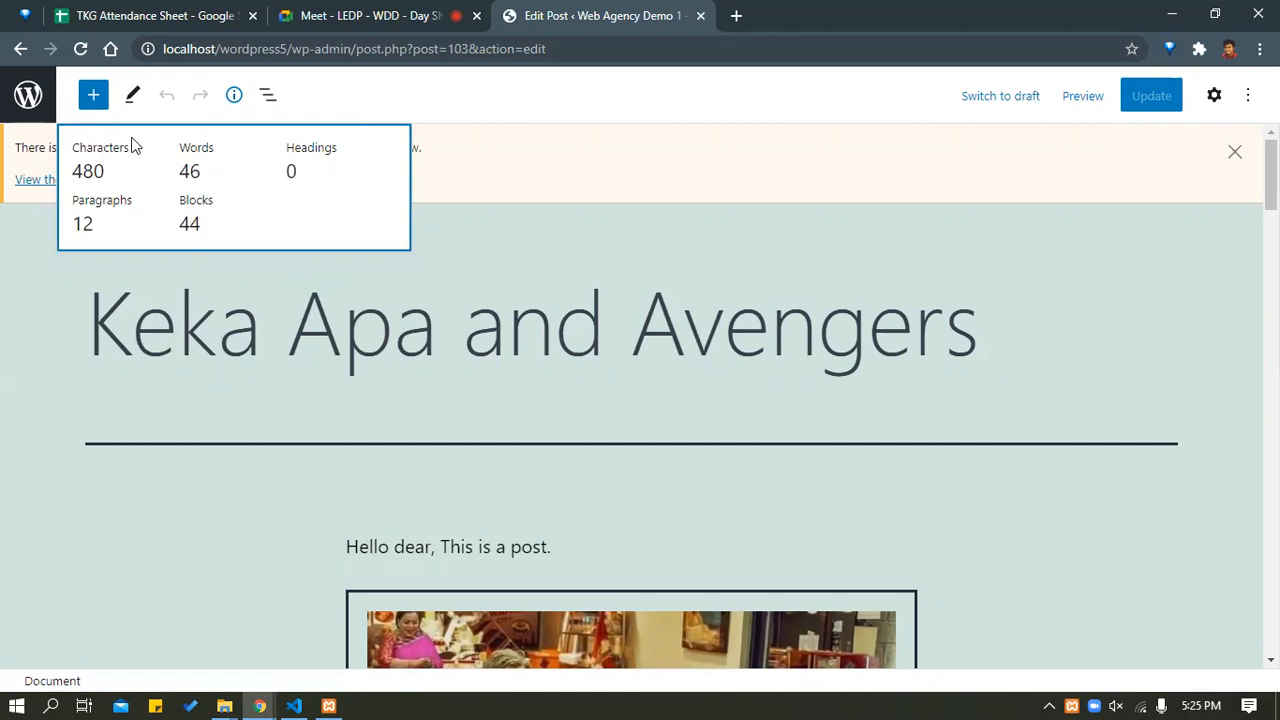
click(135, 100)
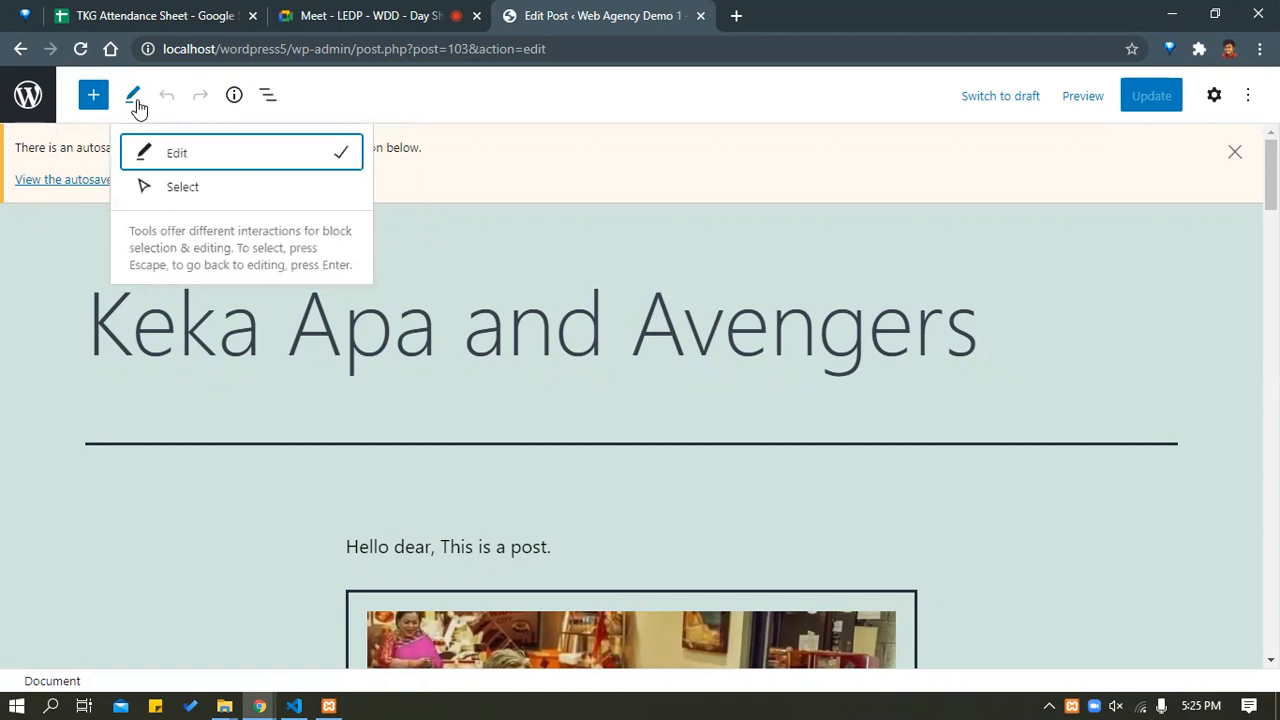
click(805, 116)
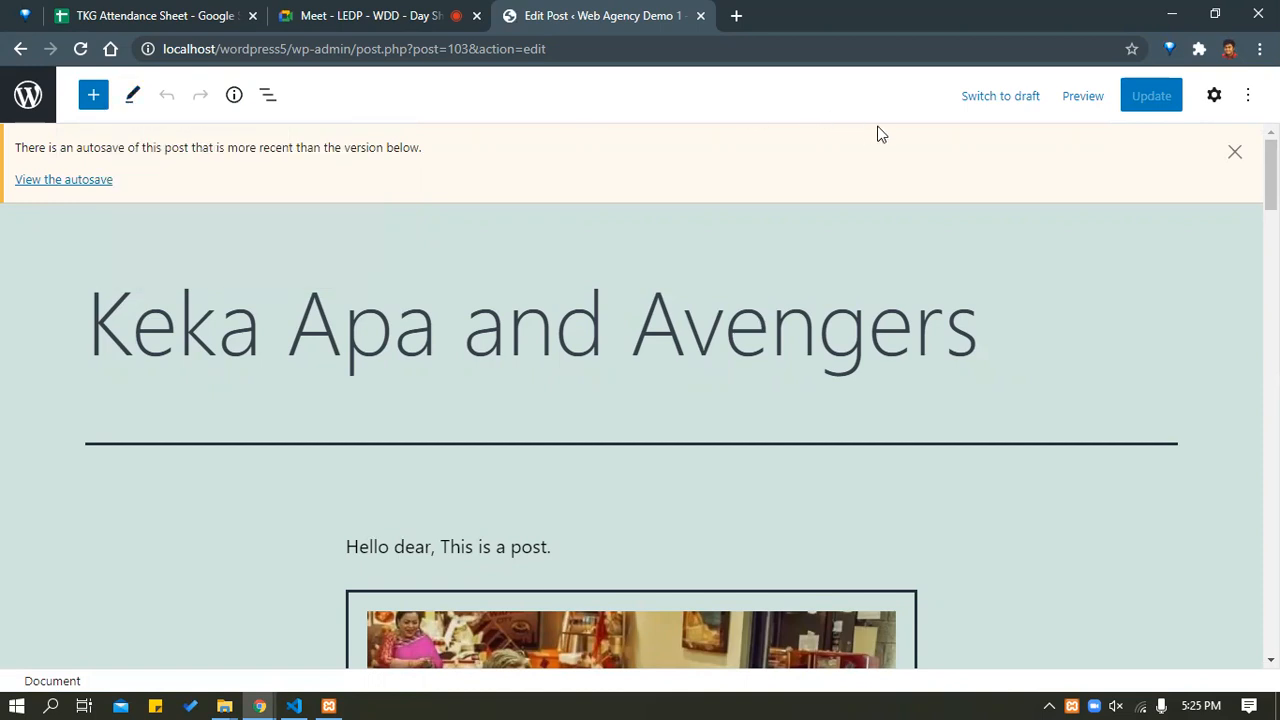
Show the editor's settings and review the post-level options, from status and visibility to the permalink.
click(1214, 95)
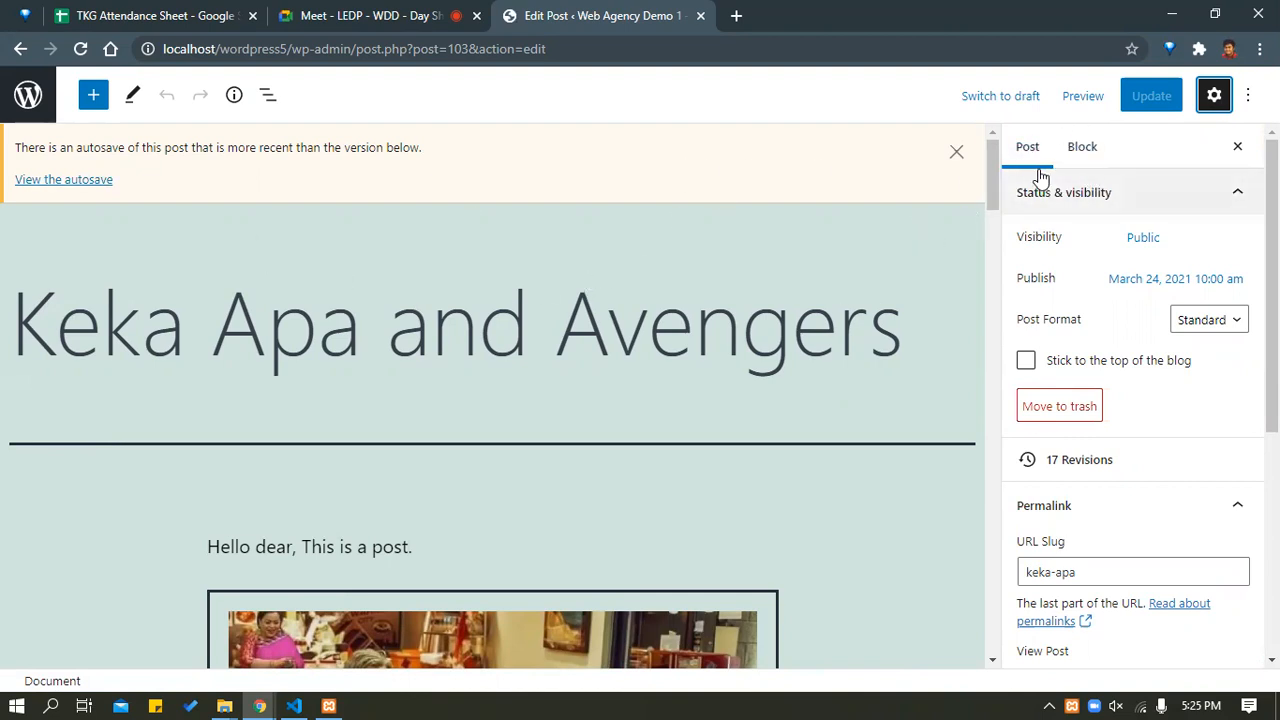
scroll(1050, 320, down, 1)
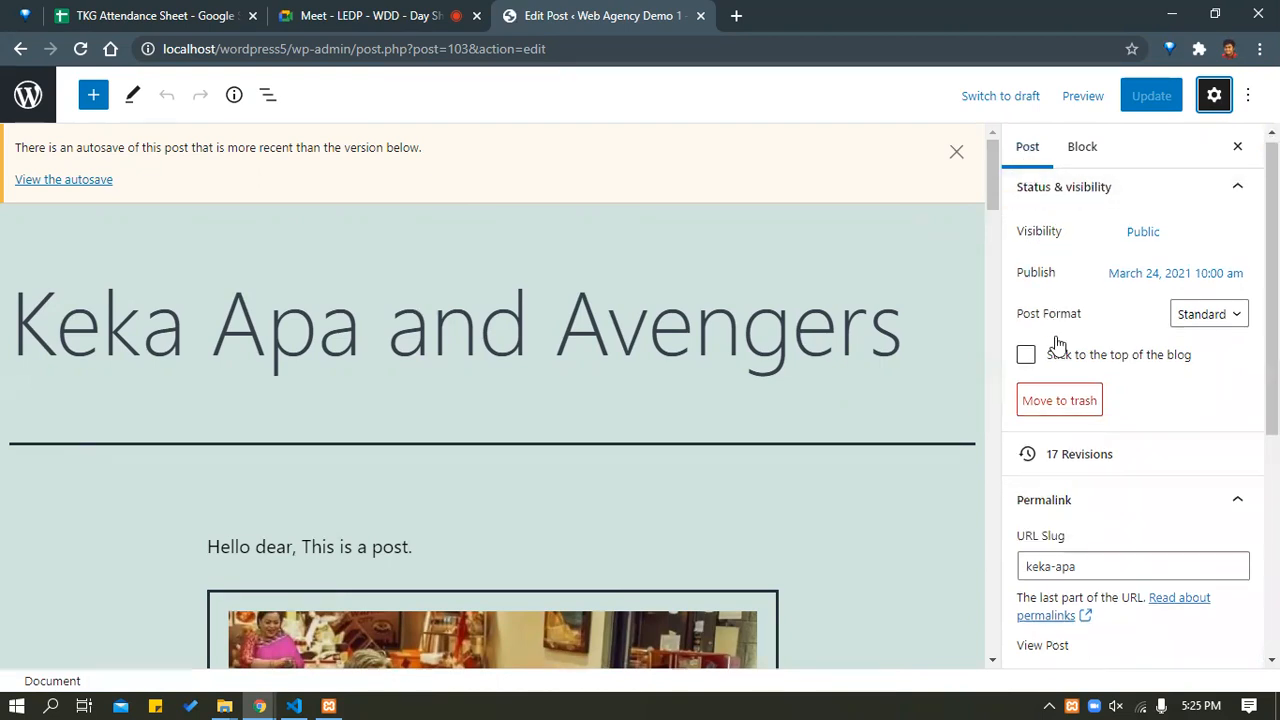
scroll(1100, 586, down, 4)
scroll(1081, 577, up, 4)
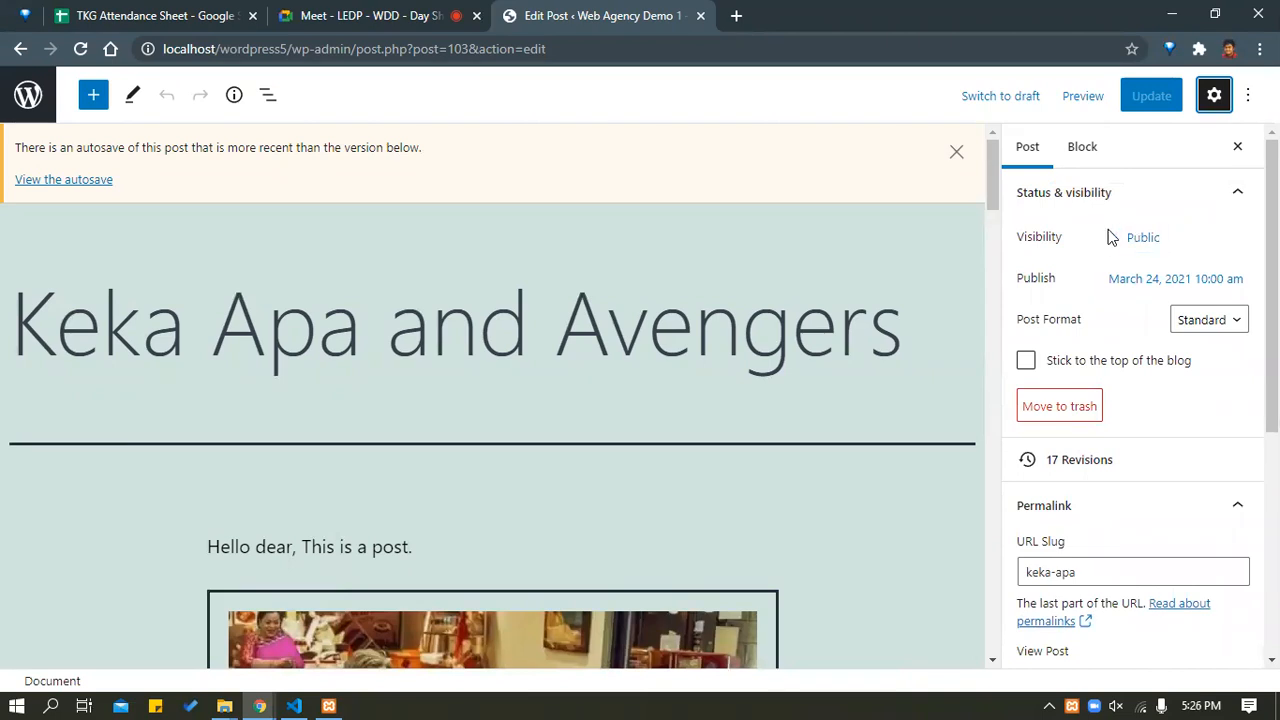
Select the framed image below the opening paragraph and examine its block settings, including styles, alt text and image dimensions.
click(1082, 148)
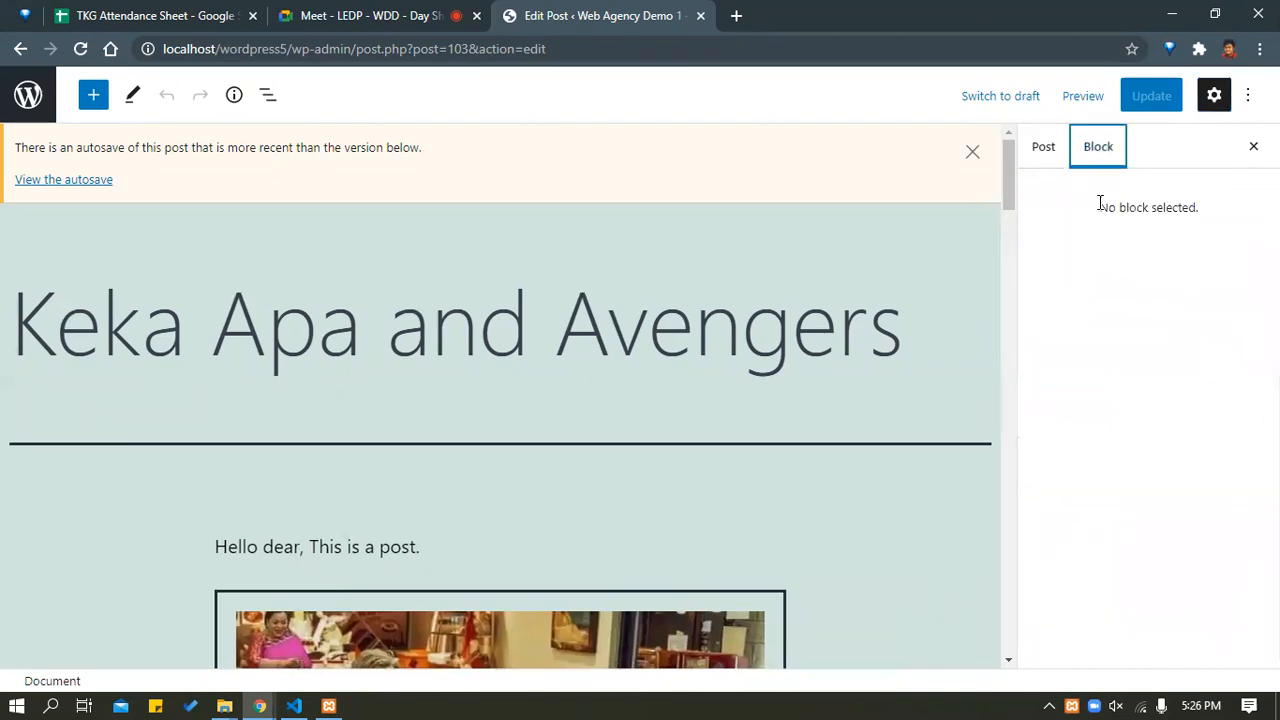
click(474, 400)
click(714, 322)
click(1090, 152)
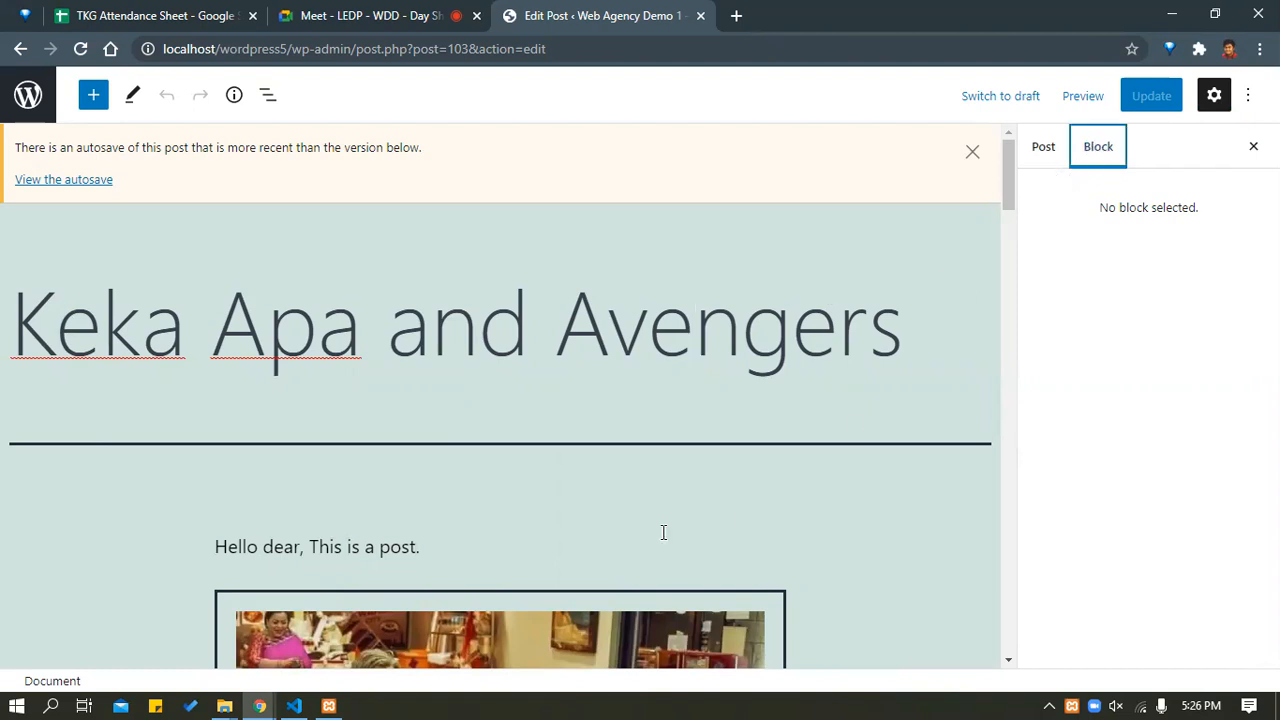
click(516, 634)
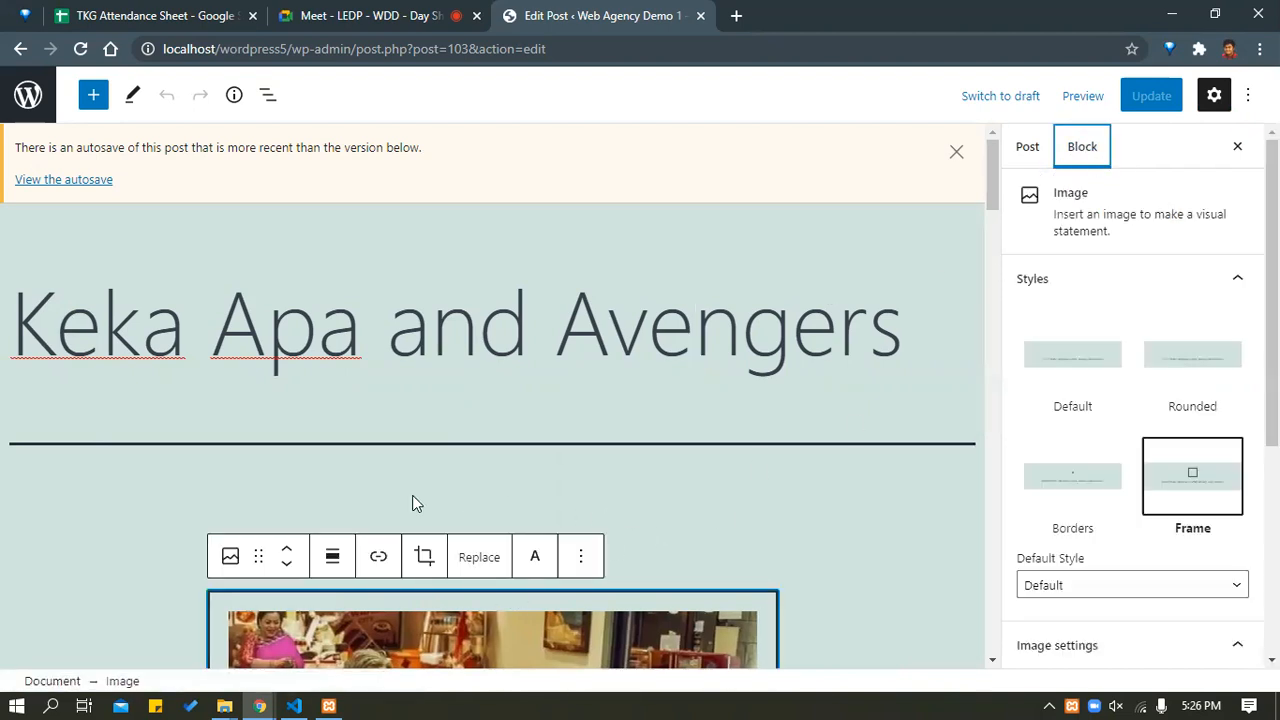
scroll(420, 490, down, 5)
scroll(596, 368, up, 3)
scroll(474, 529, down, 3)
scroll(1091, 436, down, 5)
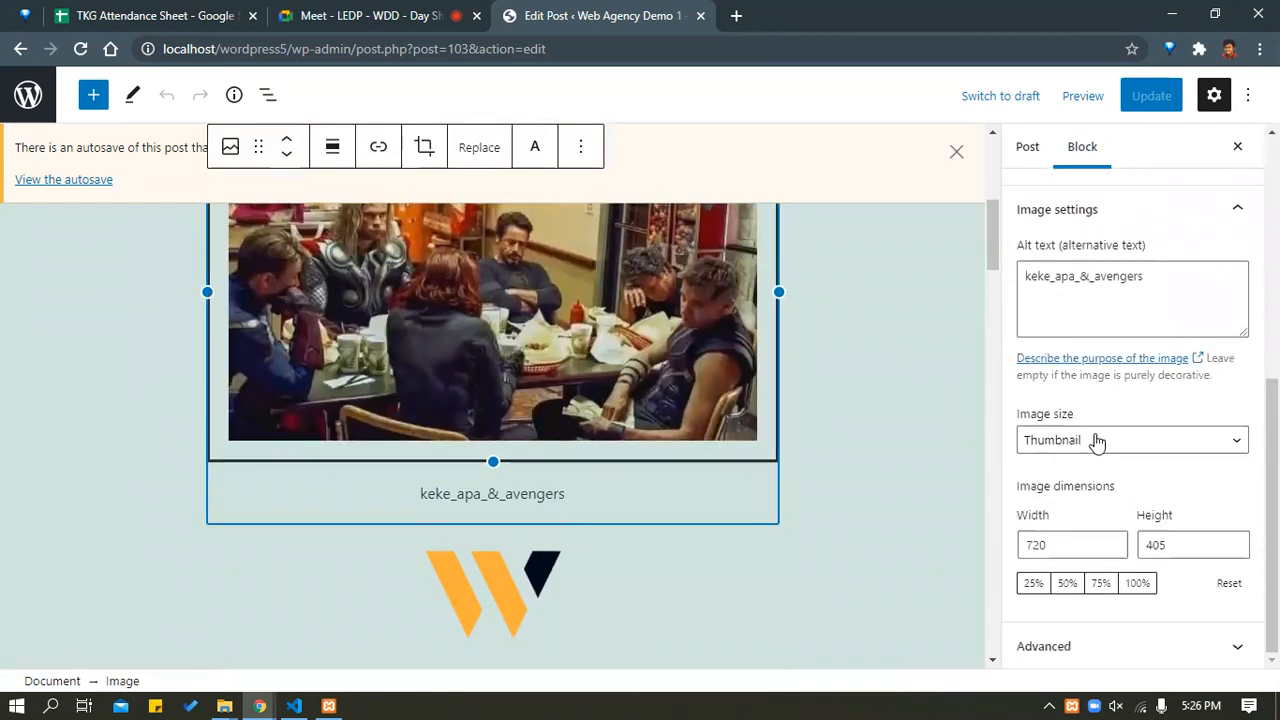
scroll(1091, 469, up, 5)
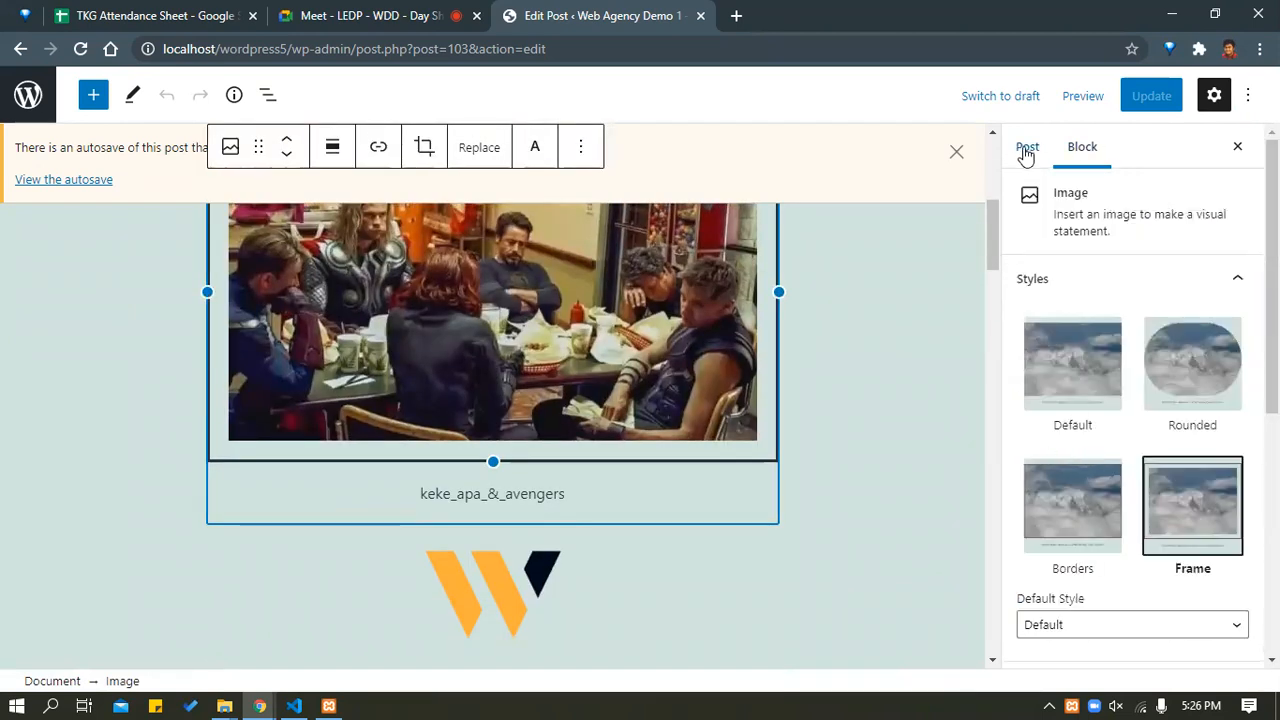
Set the post format to Quote in the post settings and update the post.
click(1026, 150)
scroll(505, 272, up, 3)
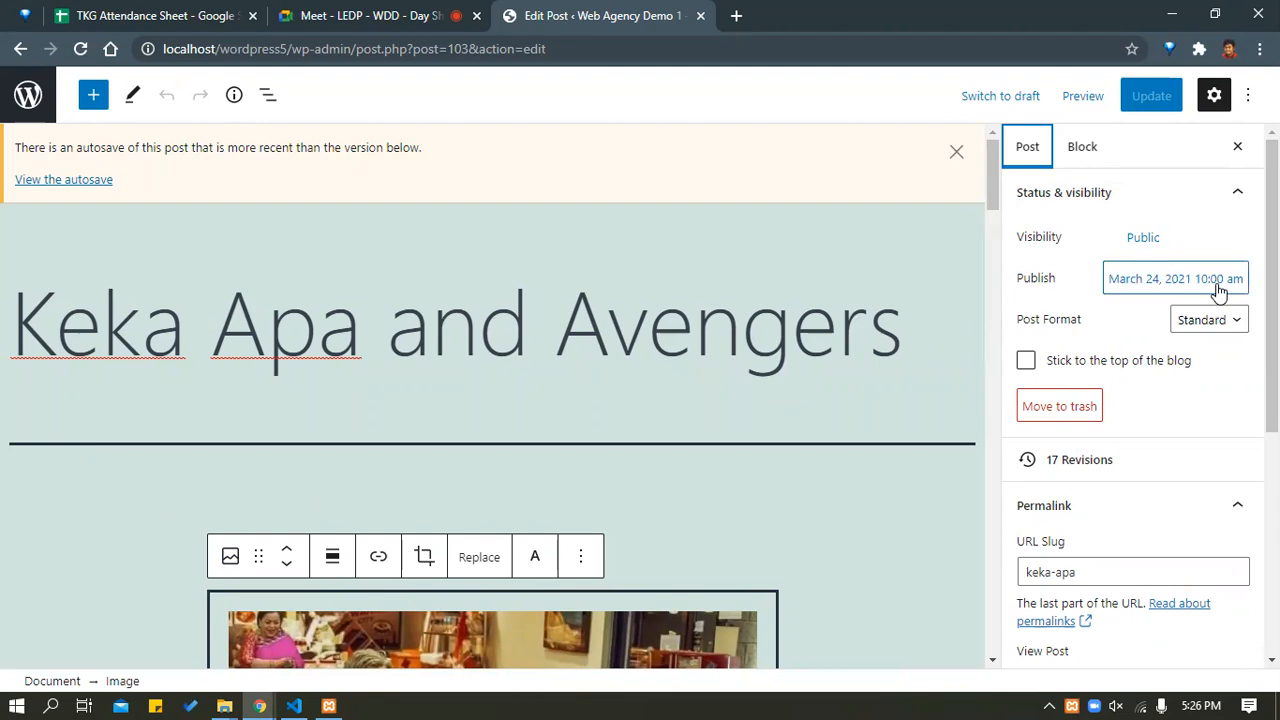
click(1198, 325)
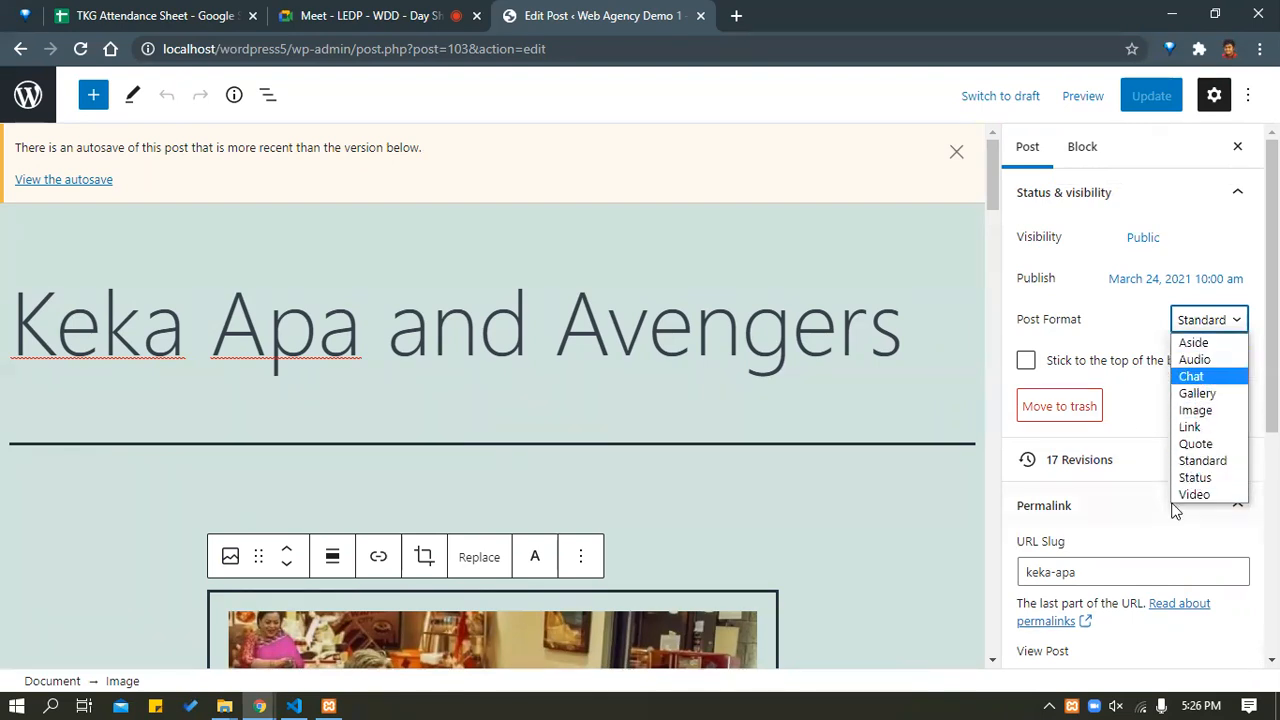
click(1209, 460)
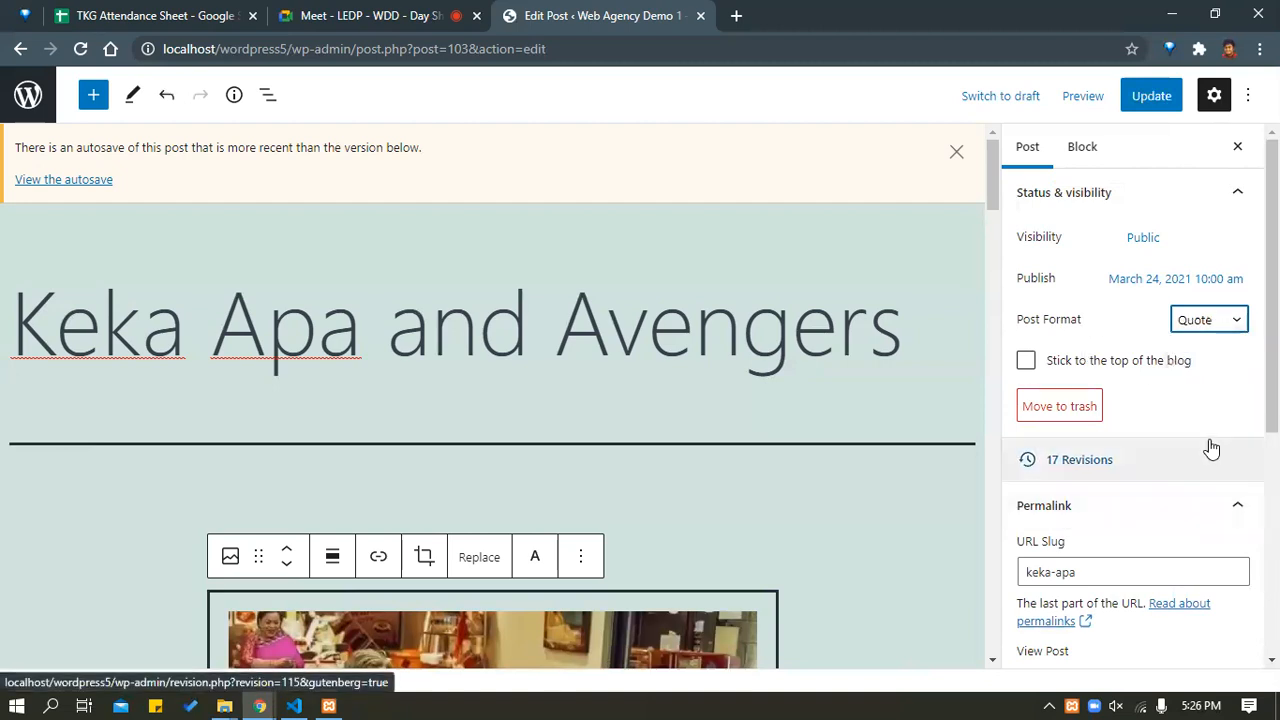
click(1150, 95)
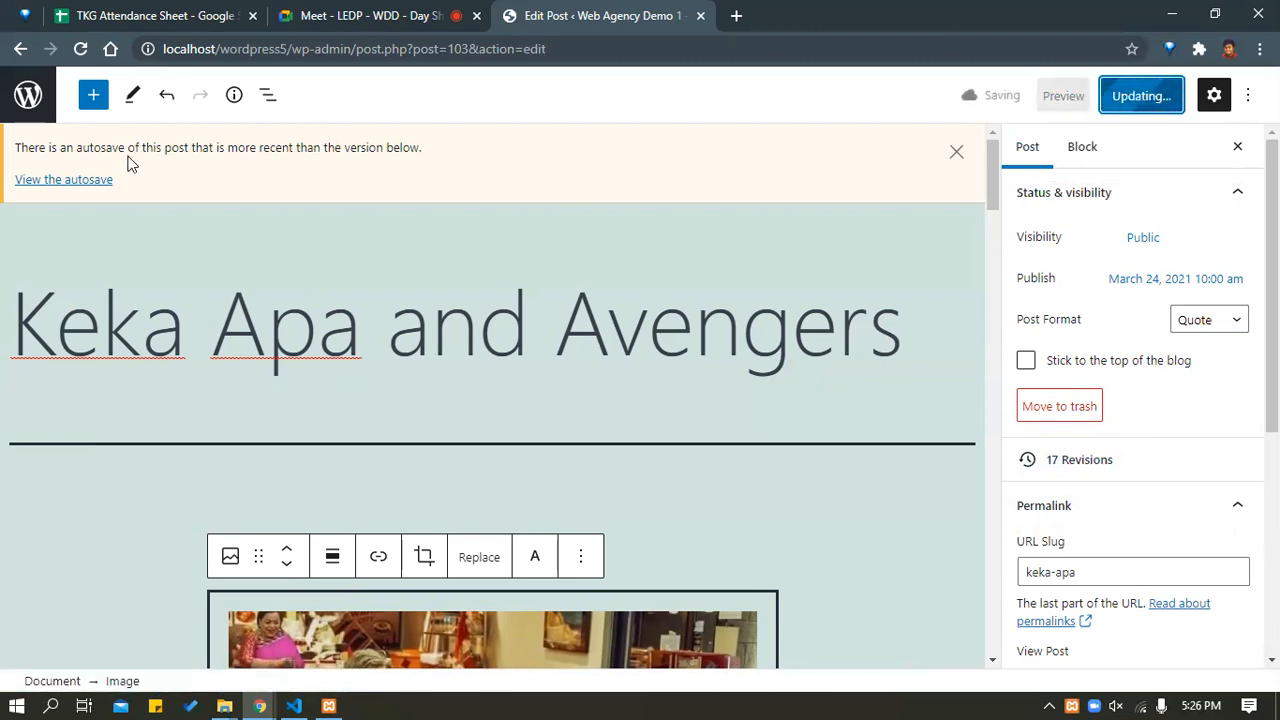
Reload the published post in the incognito window to check its appearance, and dismiss the autosave notice back in the editor.
mouse_move(258, 704)
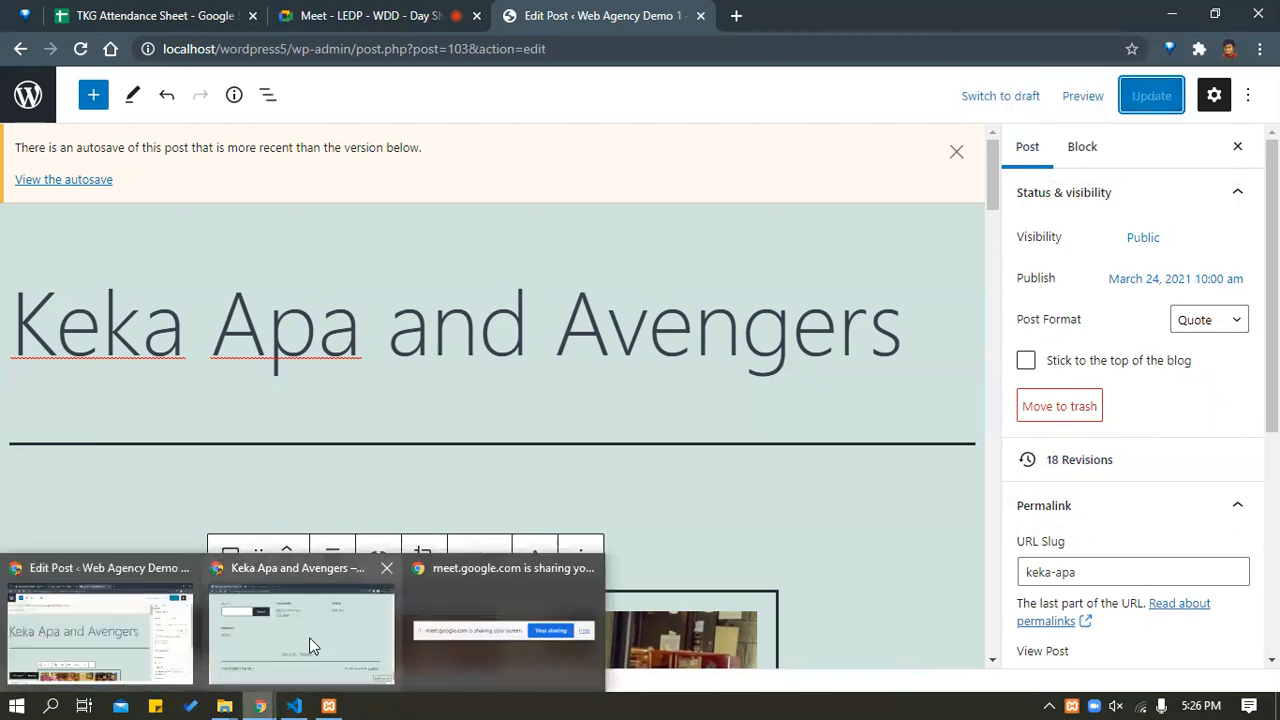
click(309, 640)
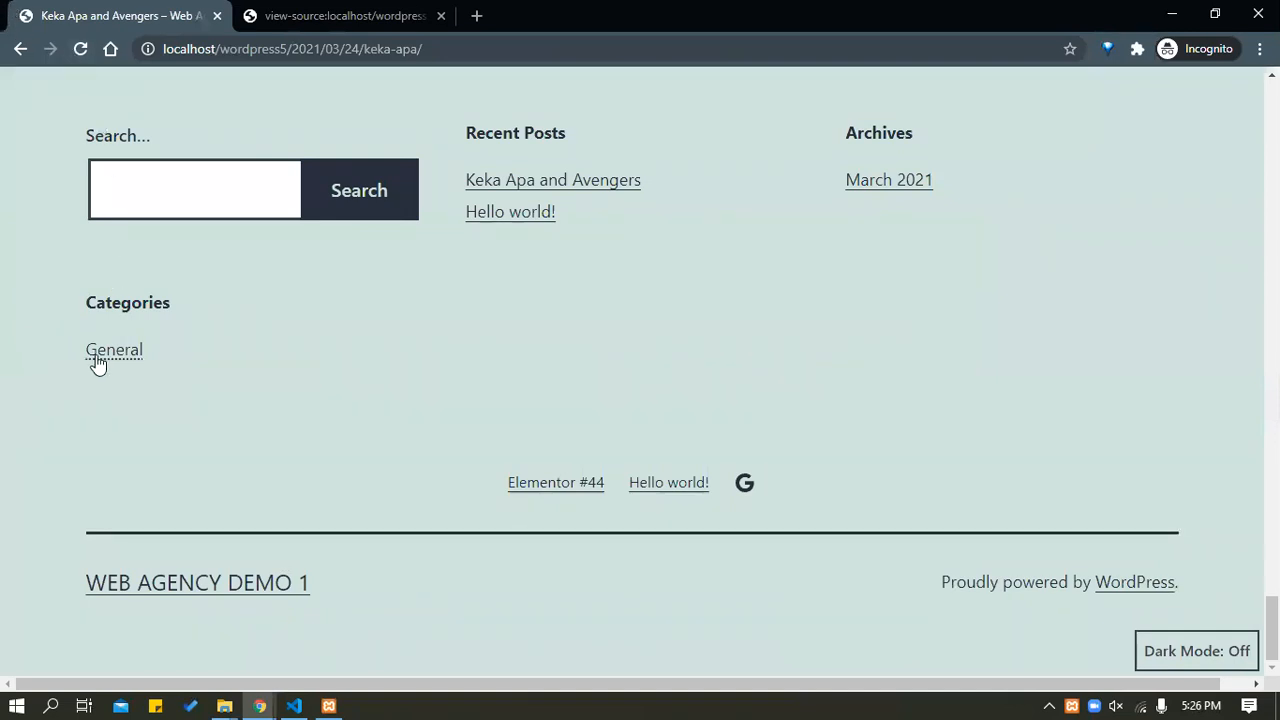
click(80, 48)
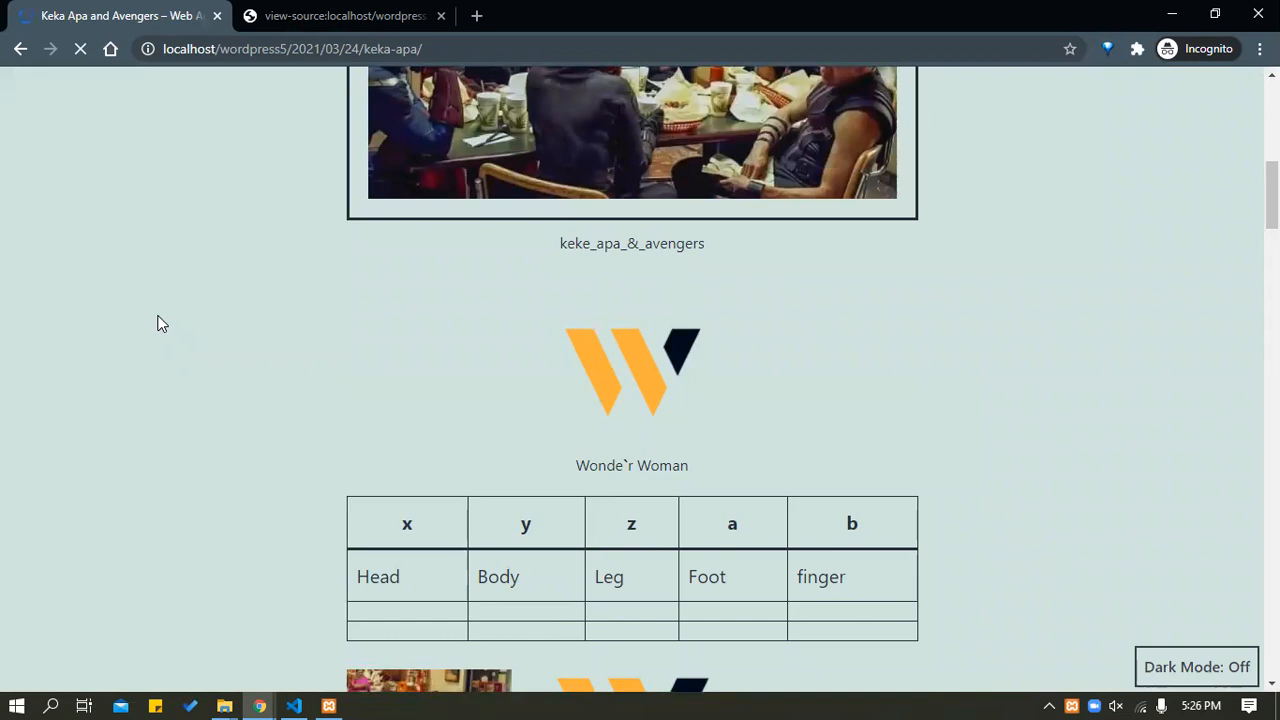
scroll(160, 320, up, 8)
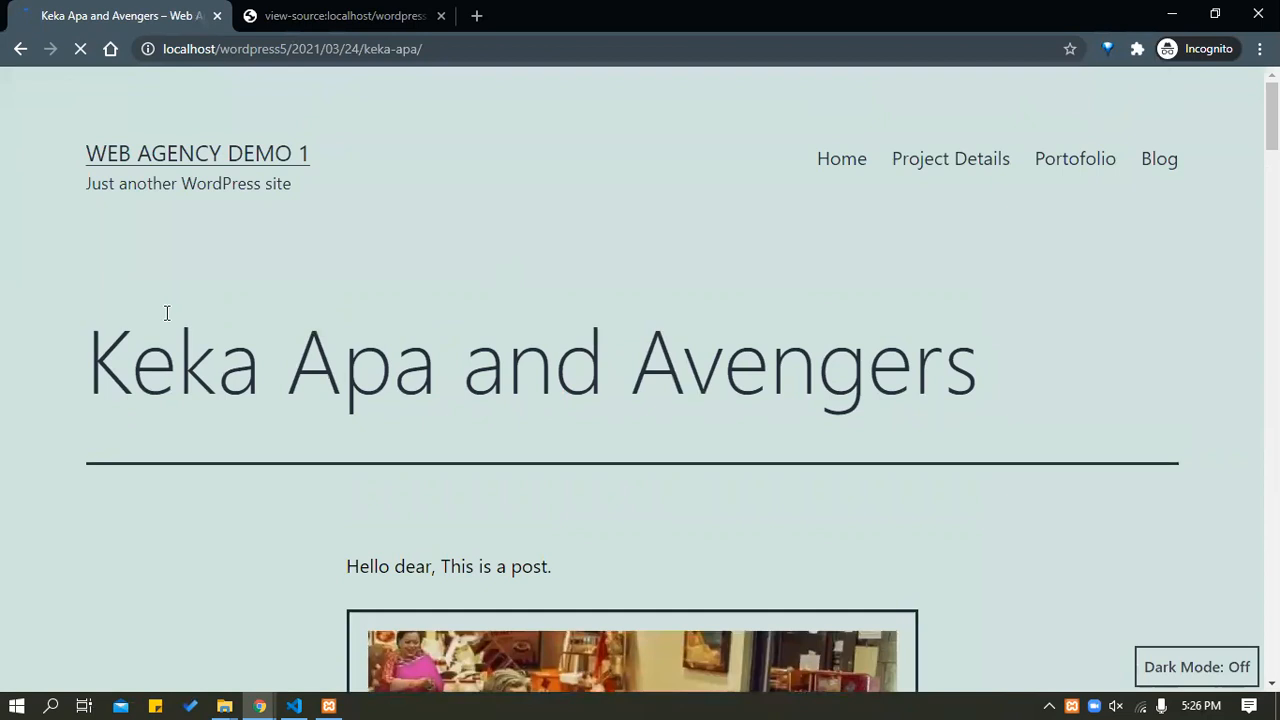
mouse_move(259, 705)
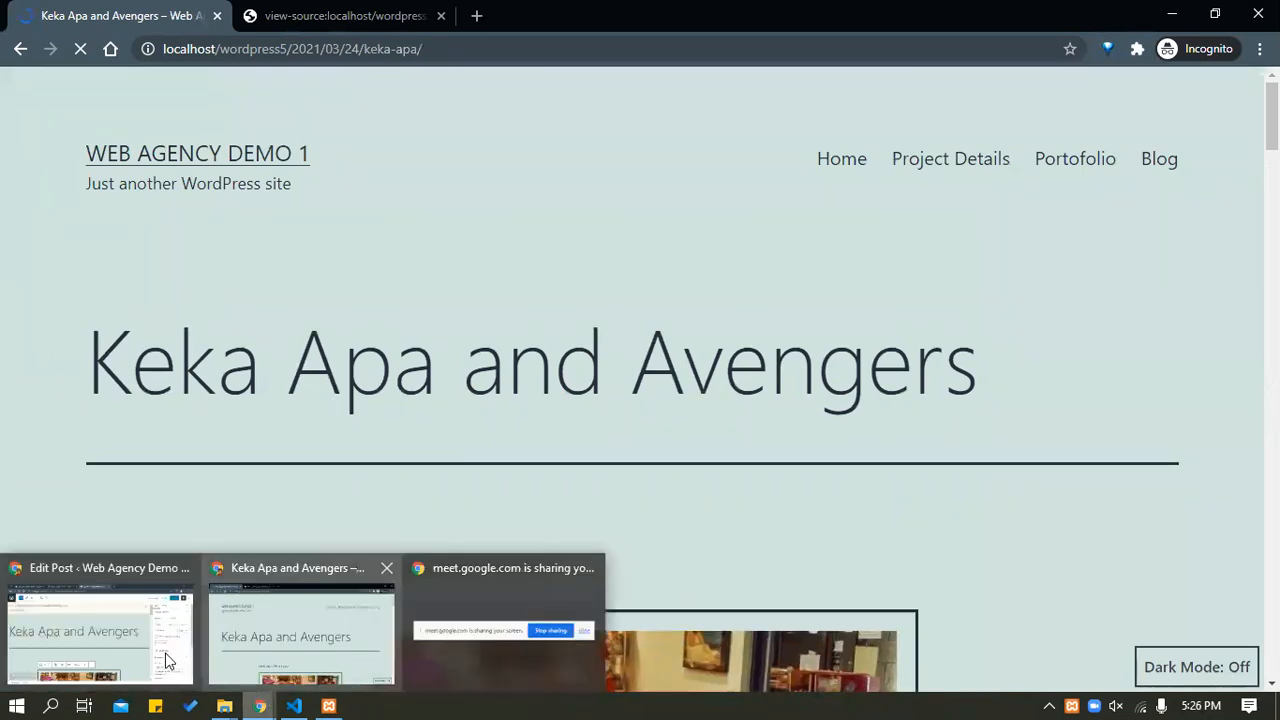
click(110, 630)
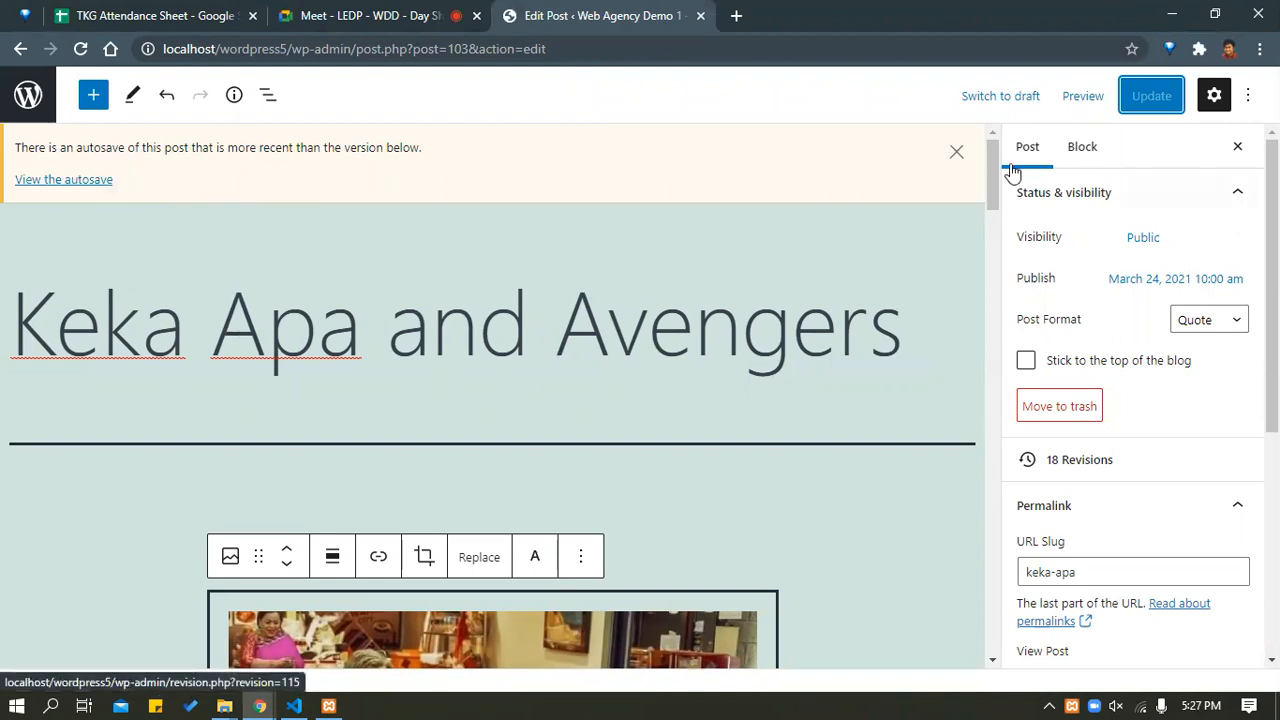
click(955, 153)
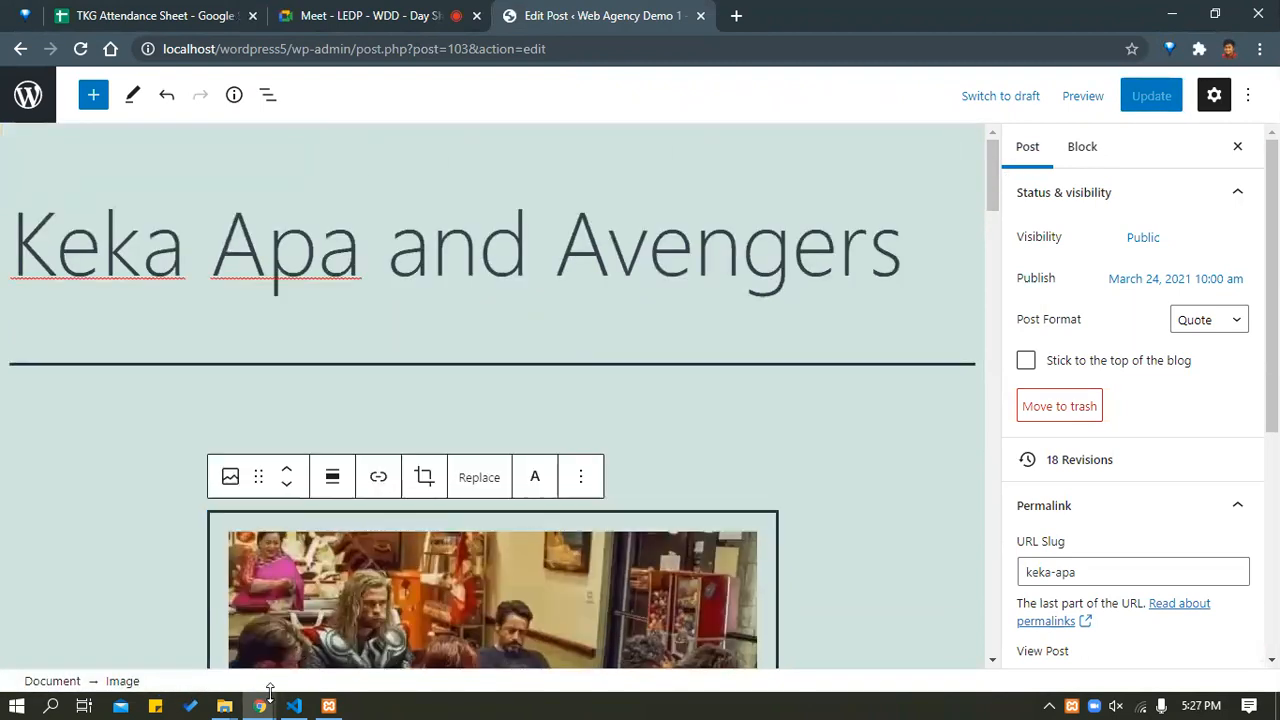
Close the page-source tab, reload the published post and examine it down to the comment form before returning to the editor.
mouse_move(268, 700)
click(317, 626)
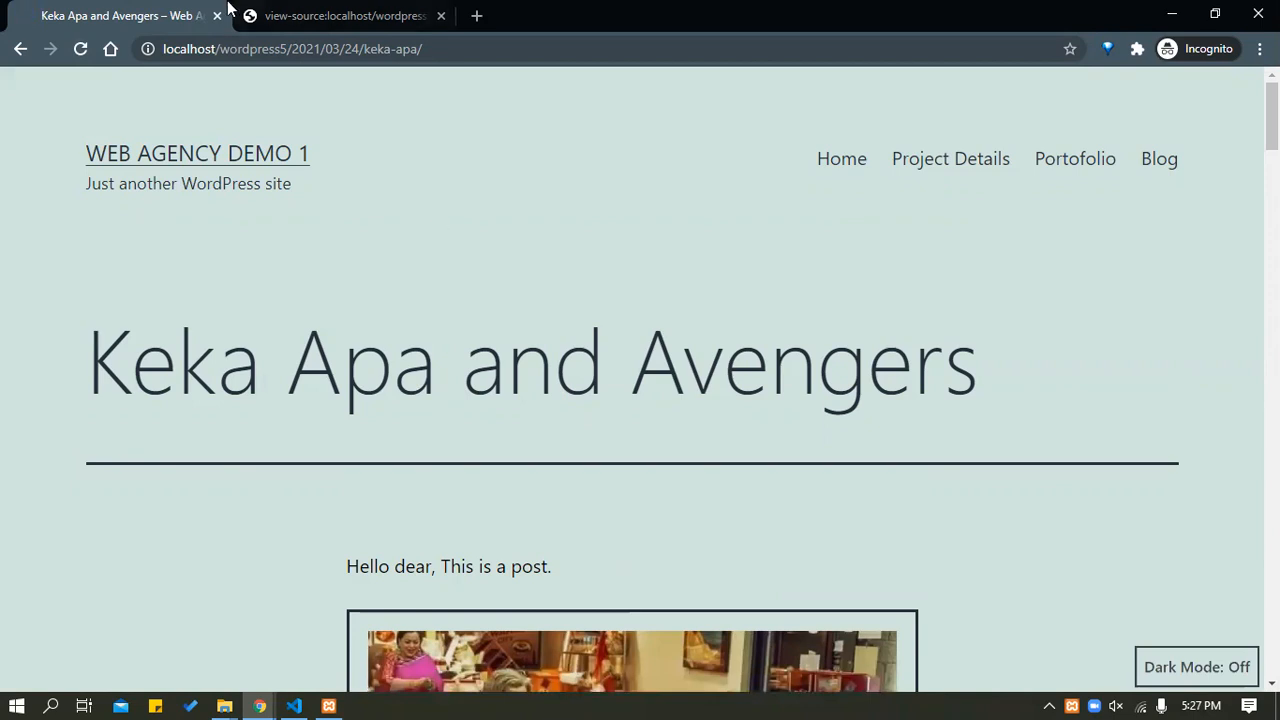
click(441, 16)
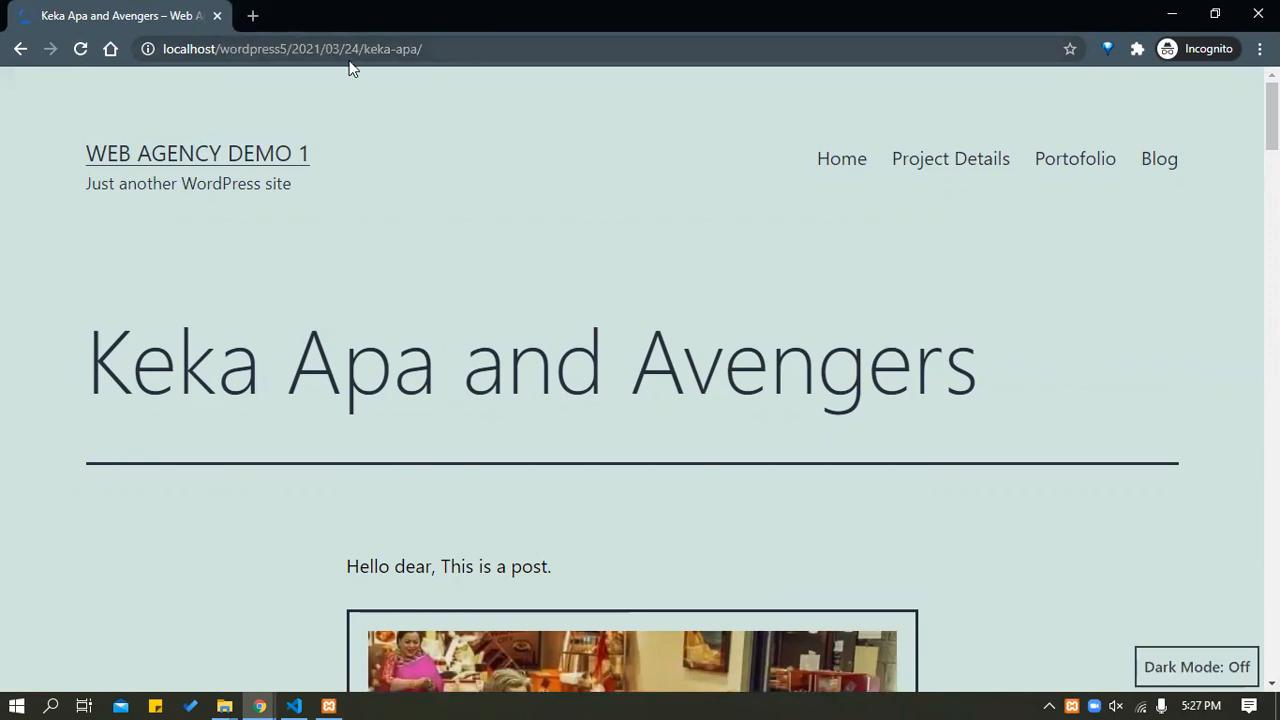
click(472, 48)
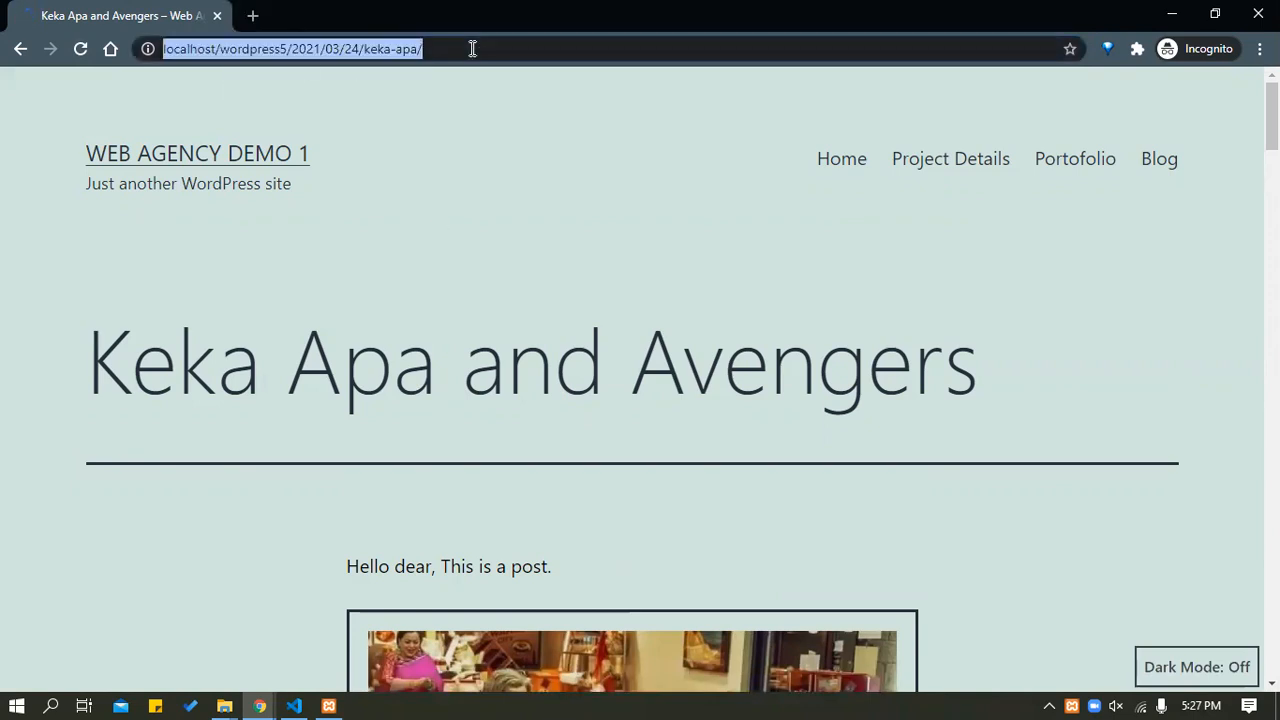
key(Return)
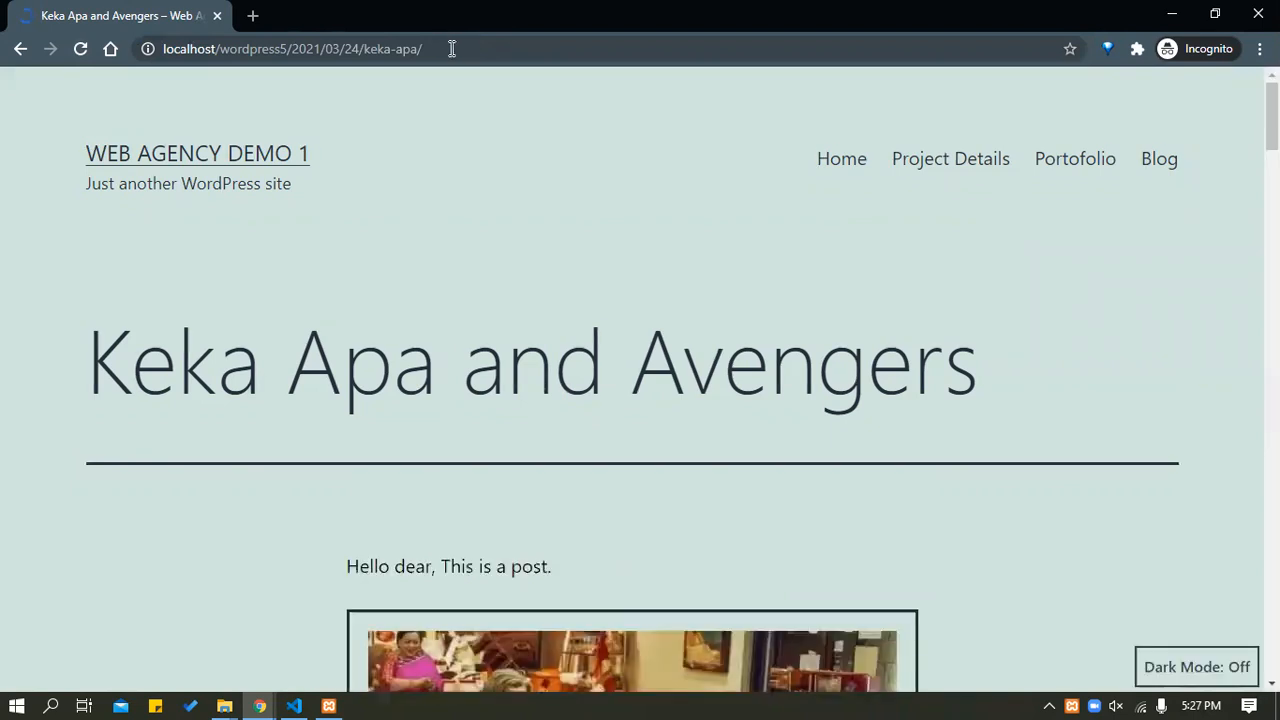
scroll(111, 292, down, 20)
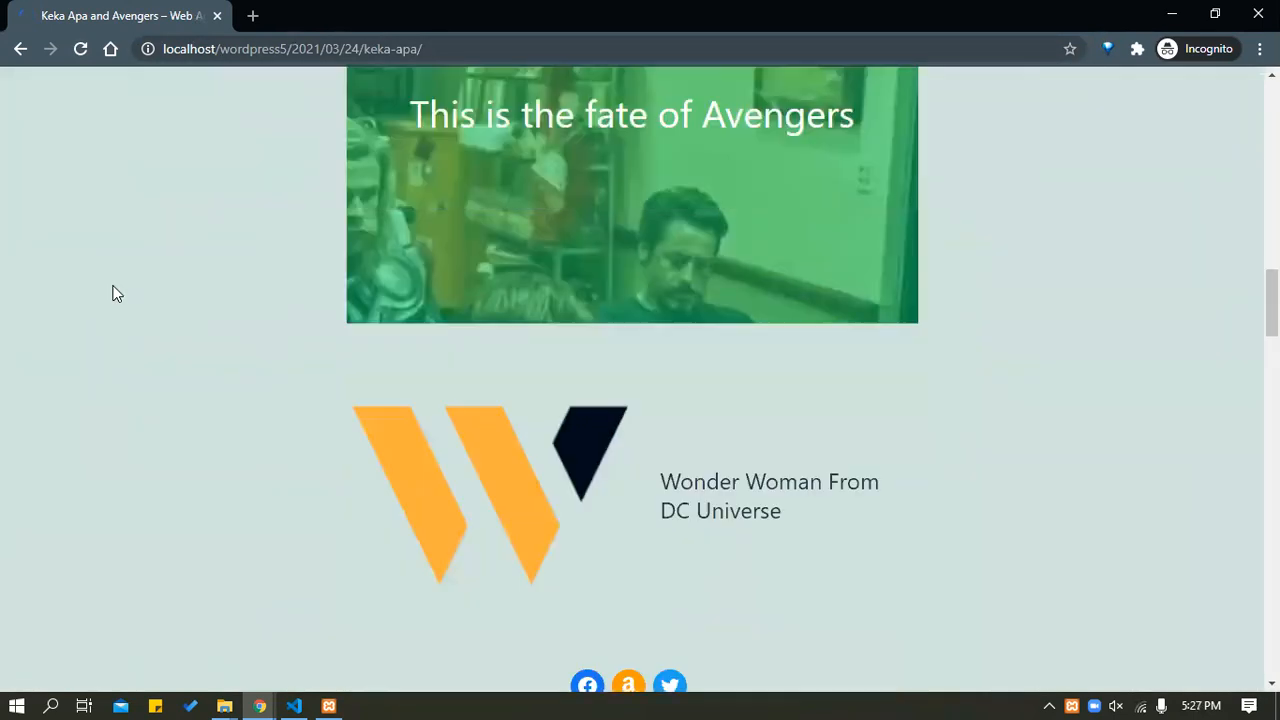
scroll(111, 292, down, 6)
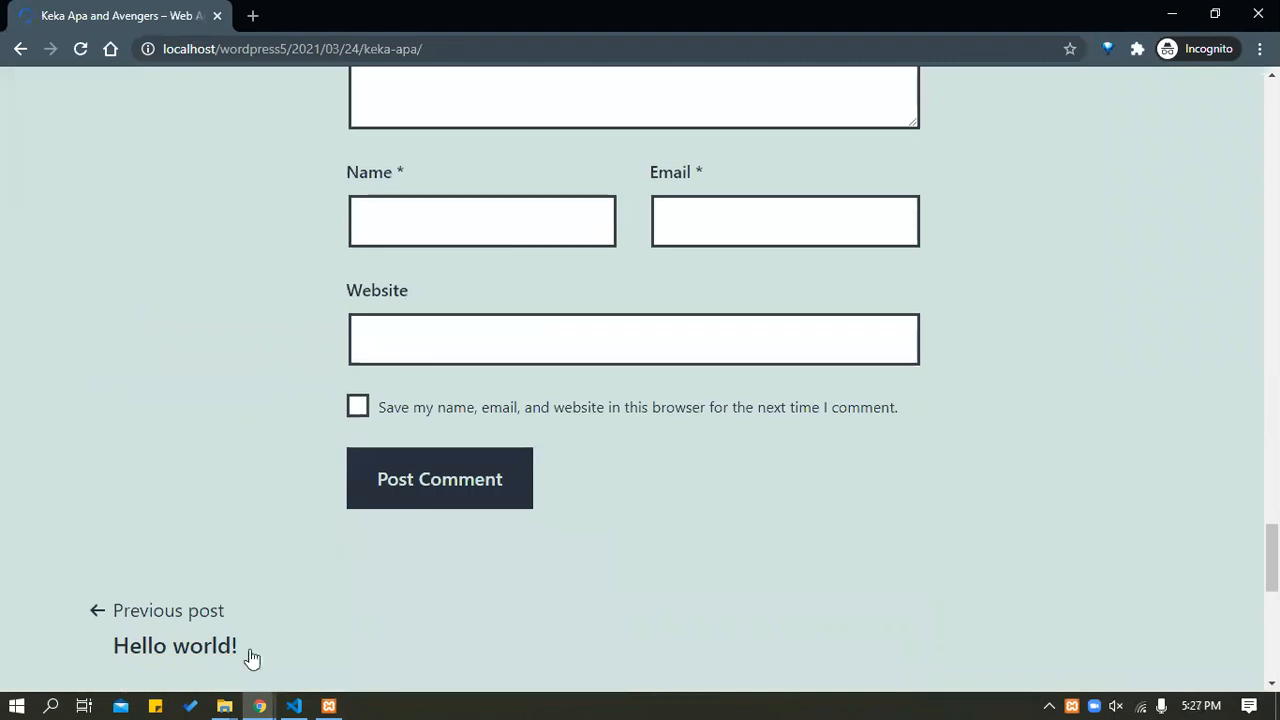
mouse_move(259, 705)
click(173, 664)
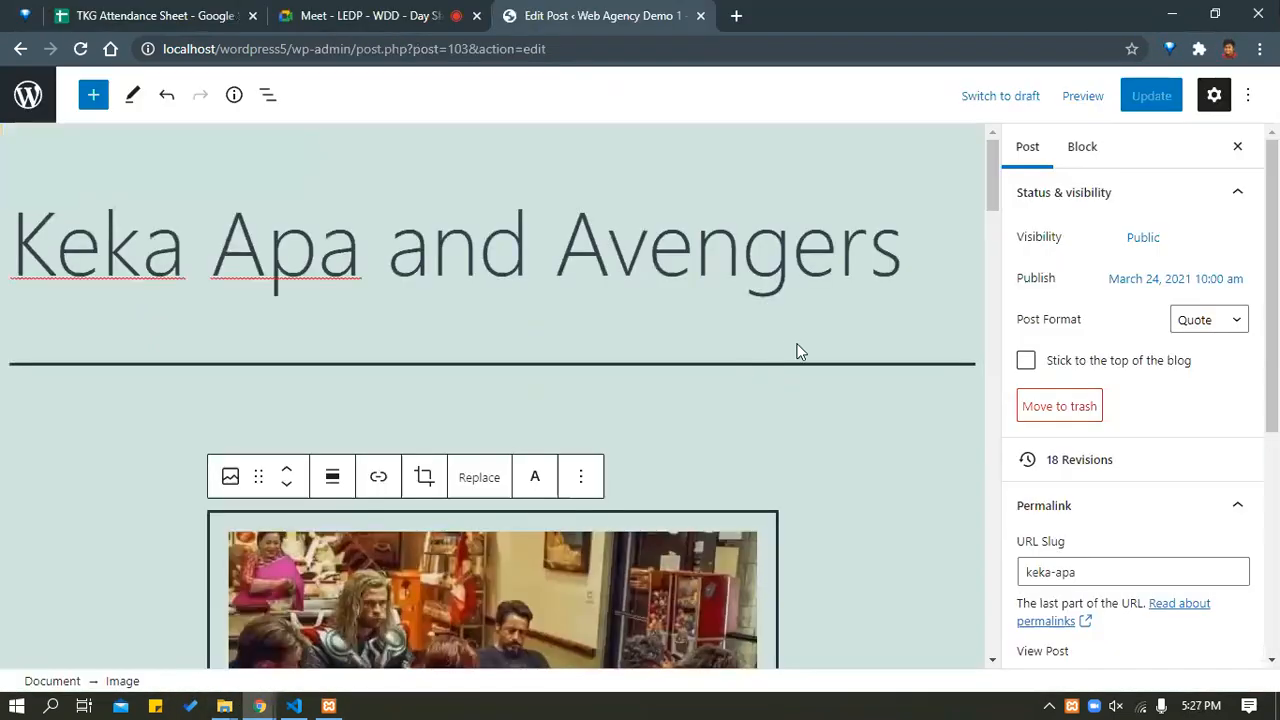
Set the post format back to Standard.
click(1230, 323)
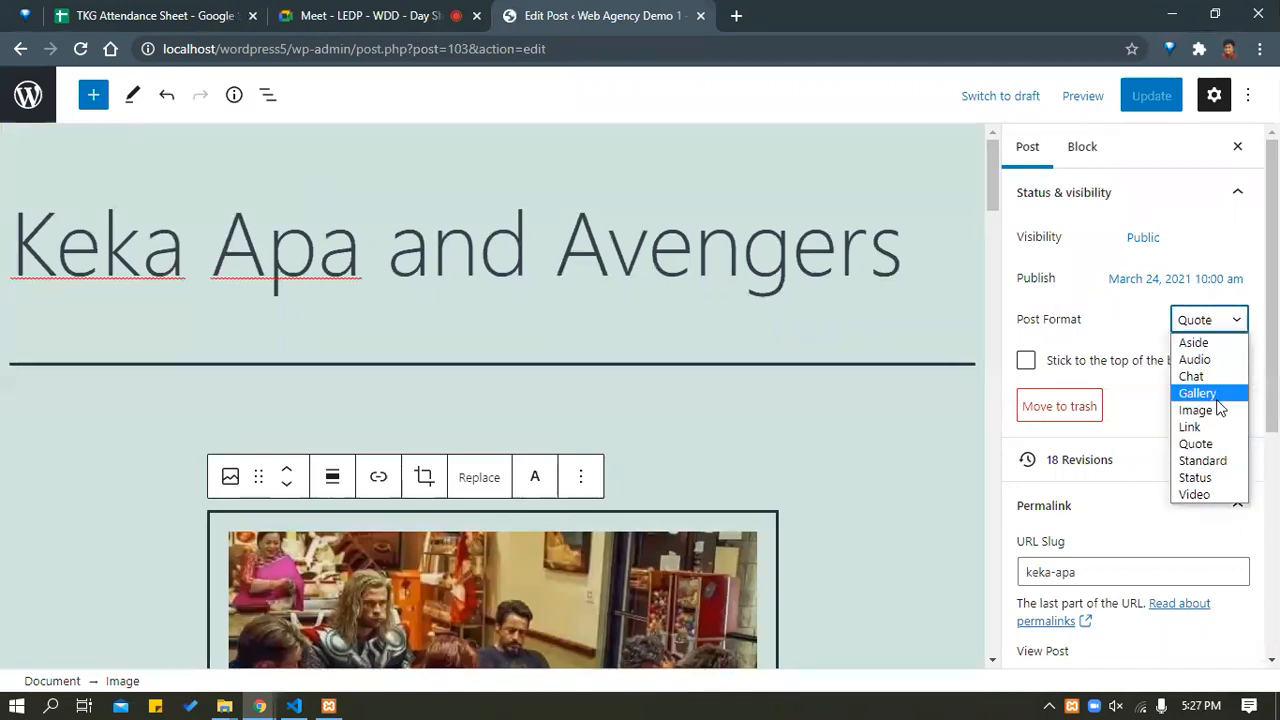
click(1221, 461)
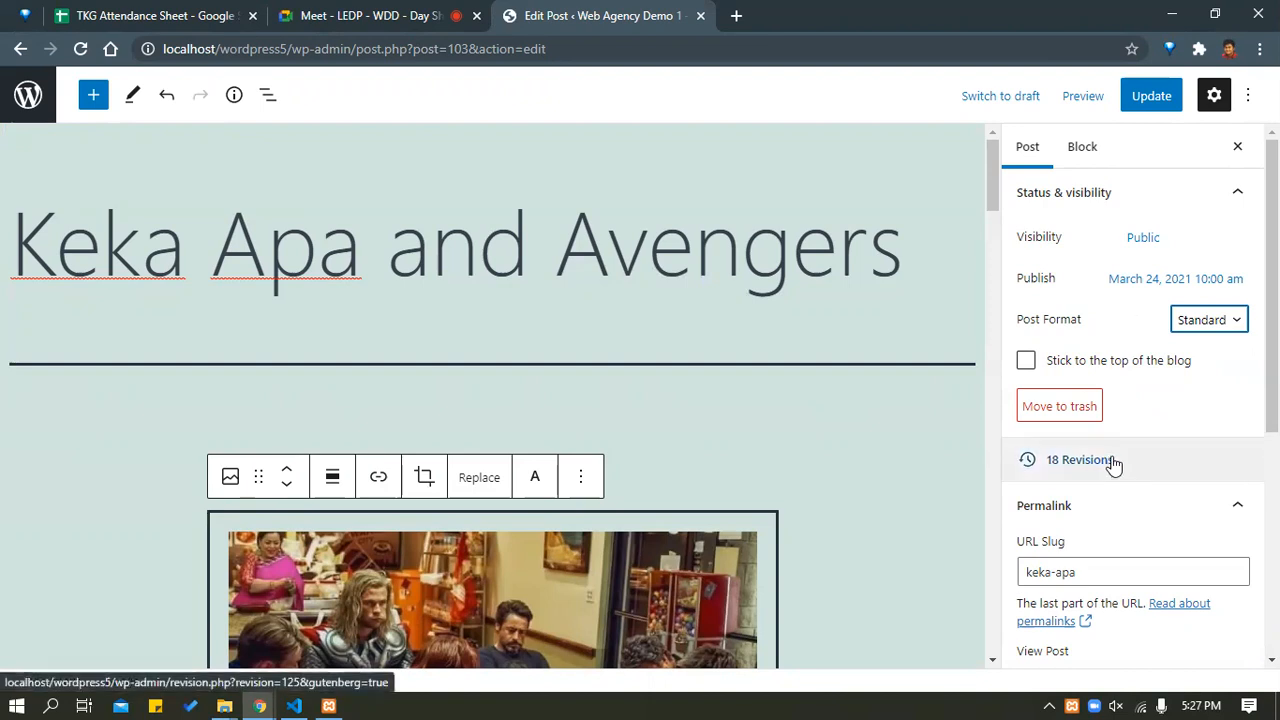
Open the post's revision comparison, leaving the editor without saving the pending change.
scroll(1113, 464, down, 2)
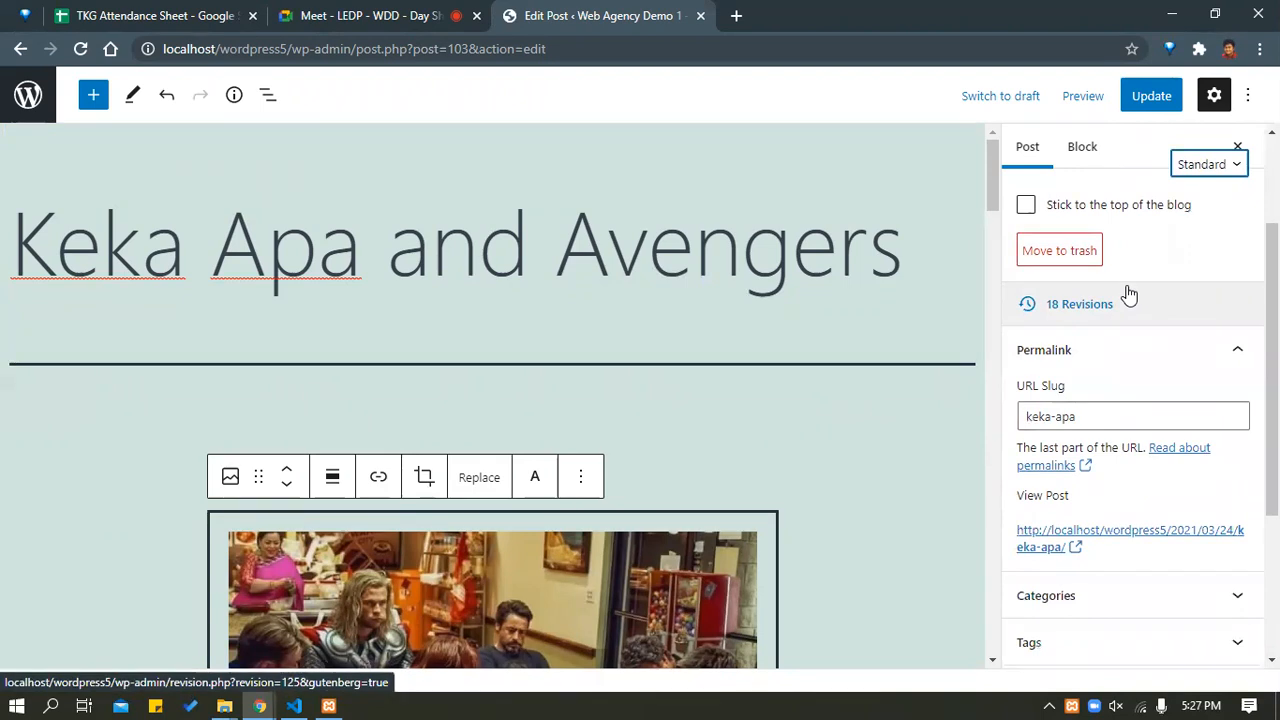
click(1066, 318)
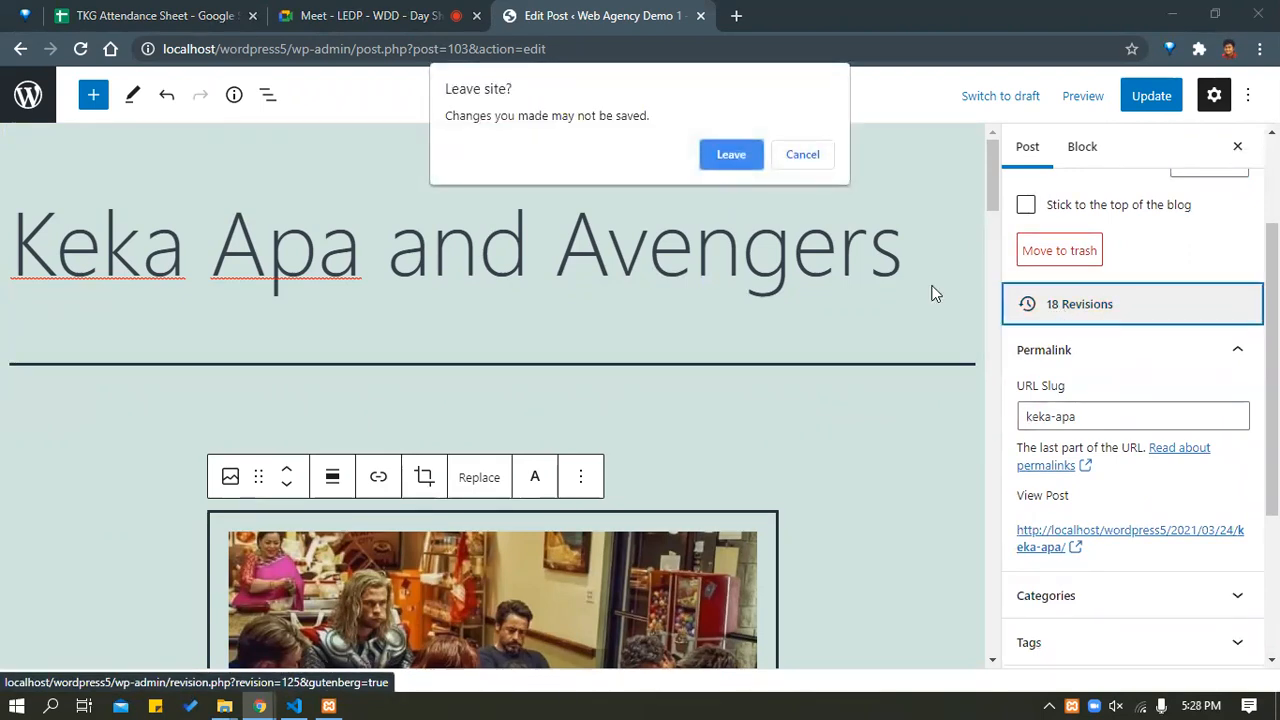
click(729, 157)
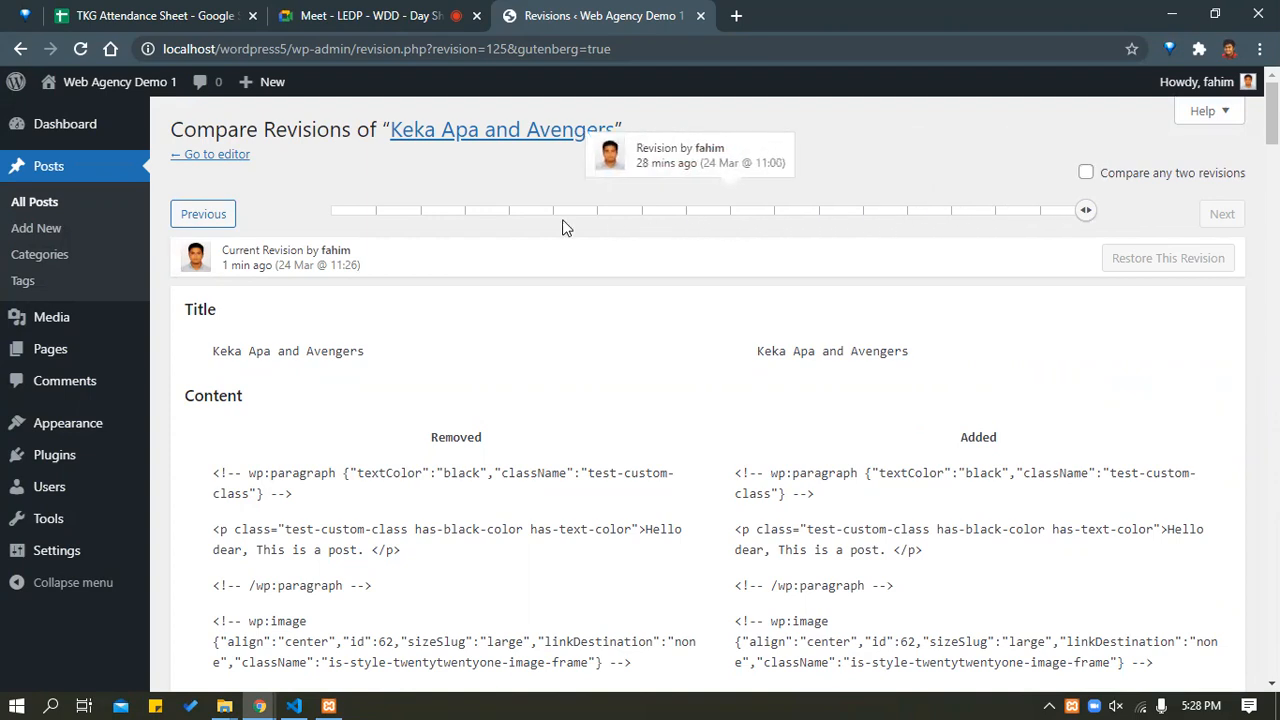
Examine the removed and added code in the current revision, focusing on the changed keke_apa image caption.
scroll(393, 481, down, 12)
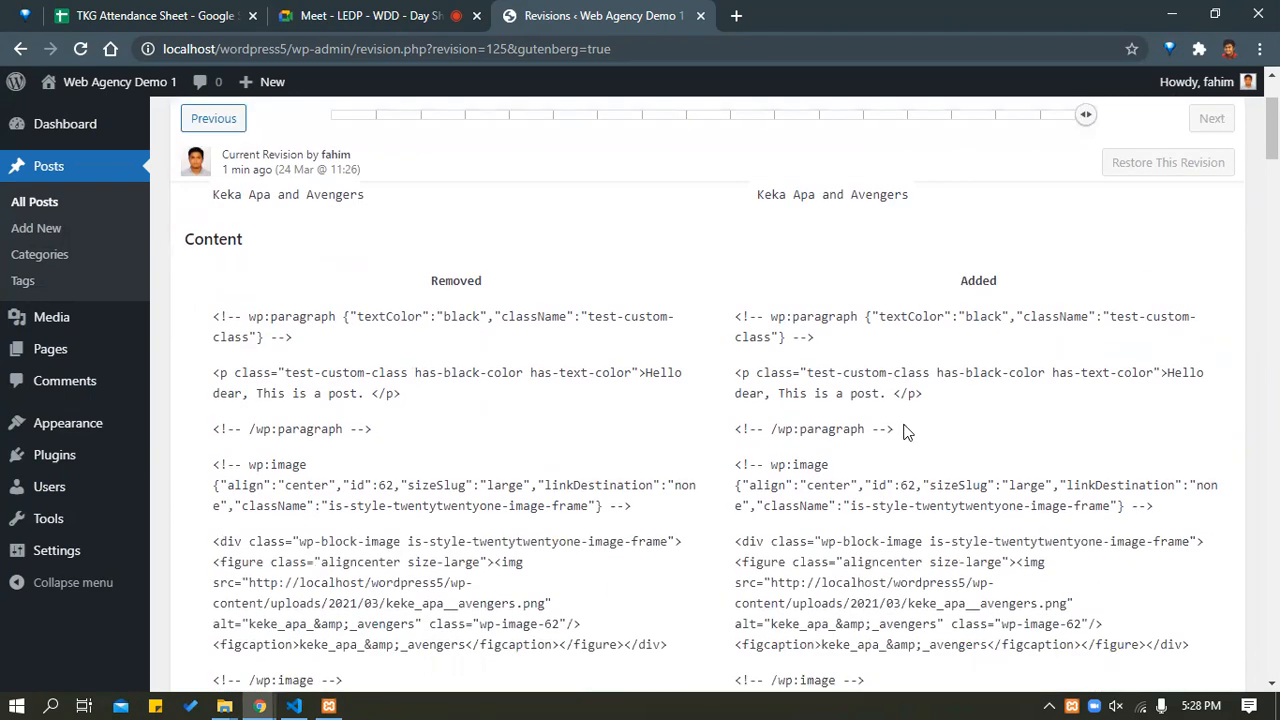
scroll(596, 410, down, 2)
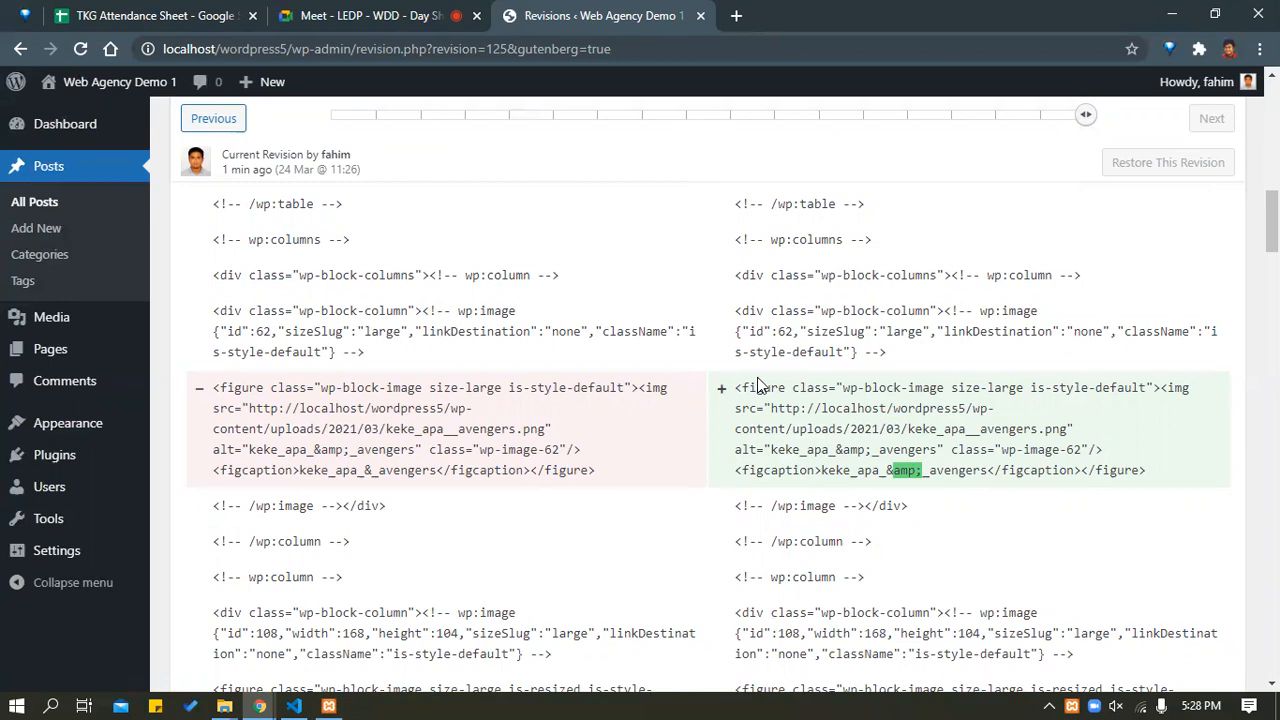
drag(373, 413, 525, 488)
click(866, 371)
drag(248, 392, 690, 510)
click(806, 525)
drag(893, 471, 929, 462)
scroll(591, 468, down, 15)
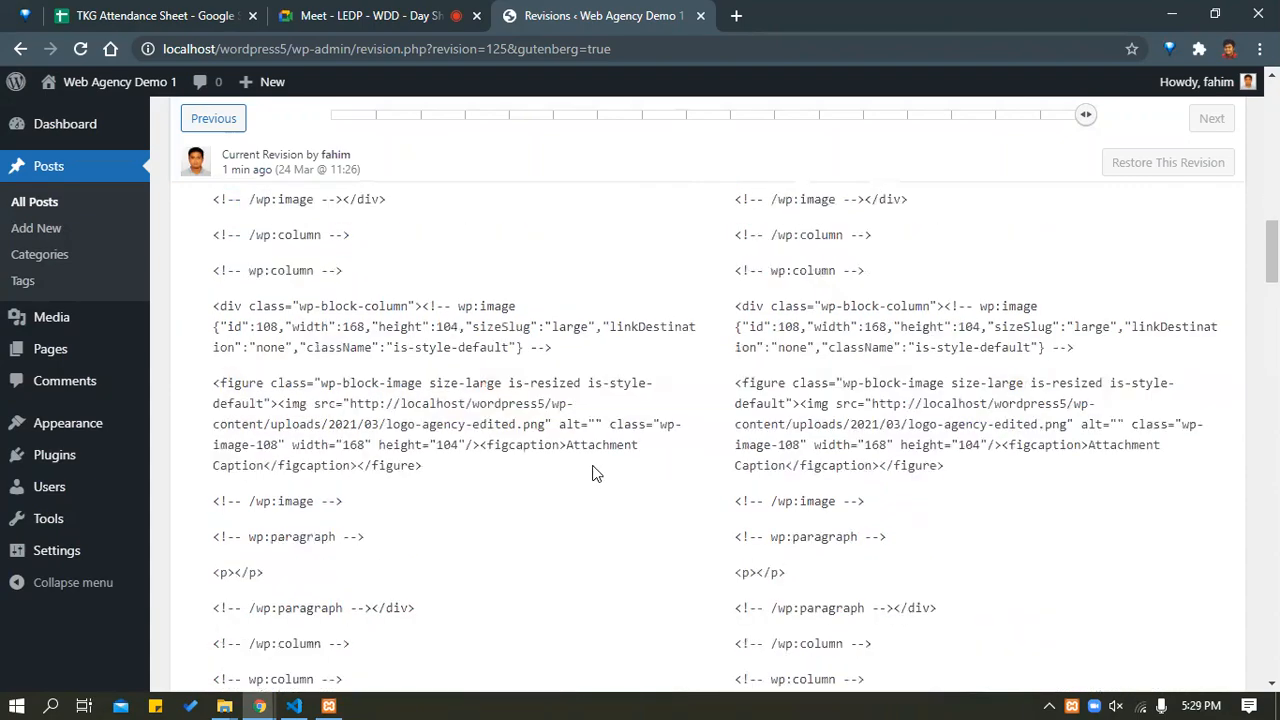
scroll(618, 453, down, 10)
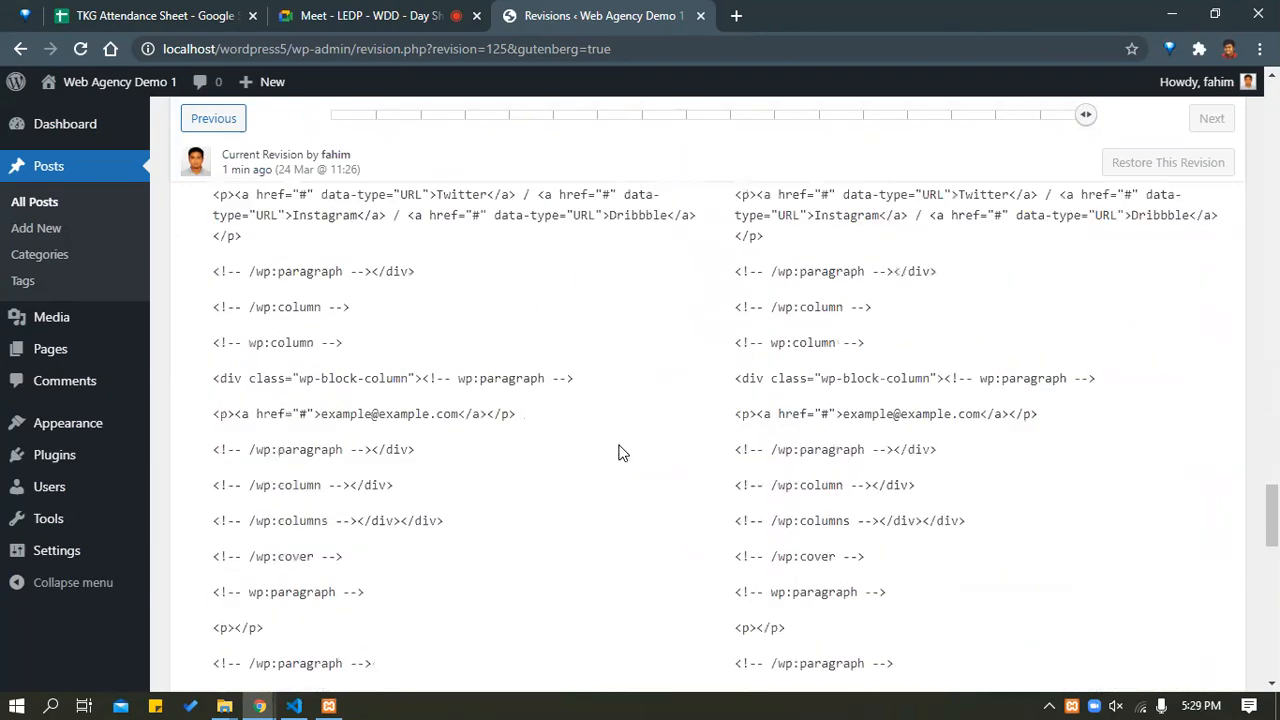
Compare the unchanged closing and embed code on both sides of the current revision, going back up through its content.
drag(216, 495, 423, 500)
click(296, 510)
double_click(289, 509)
click(798, 512)
scroll(724, 561, up, 20)
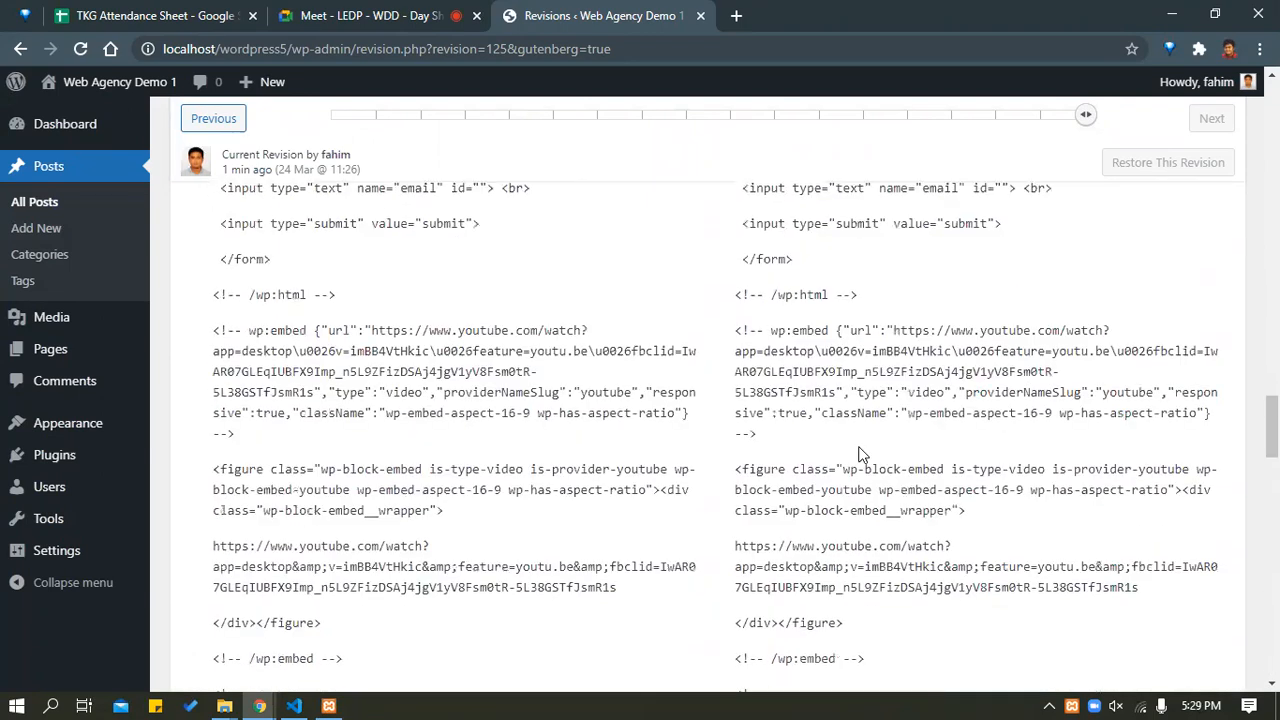
scroll(700, 320, down, 1)
scroll(951, 249, up, 1)
Switch the comparison to the 24 Mar 11:24 autosave and examine its code changes down to the end.
drag(1085, 211, 1054, 217)
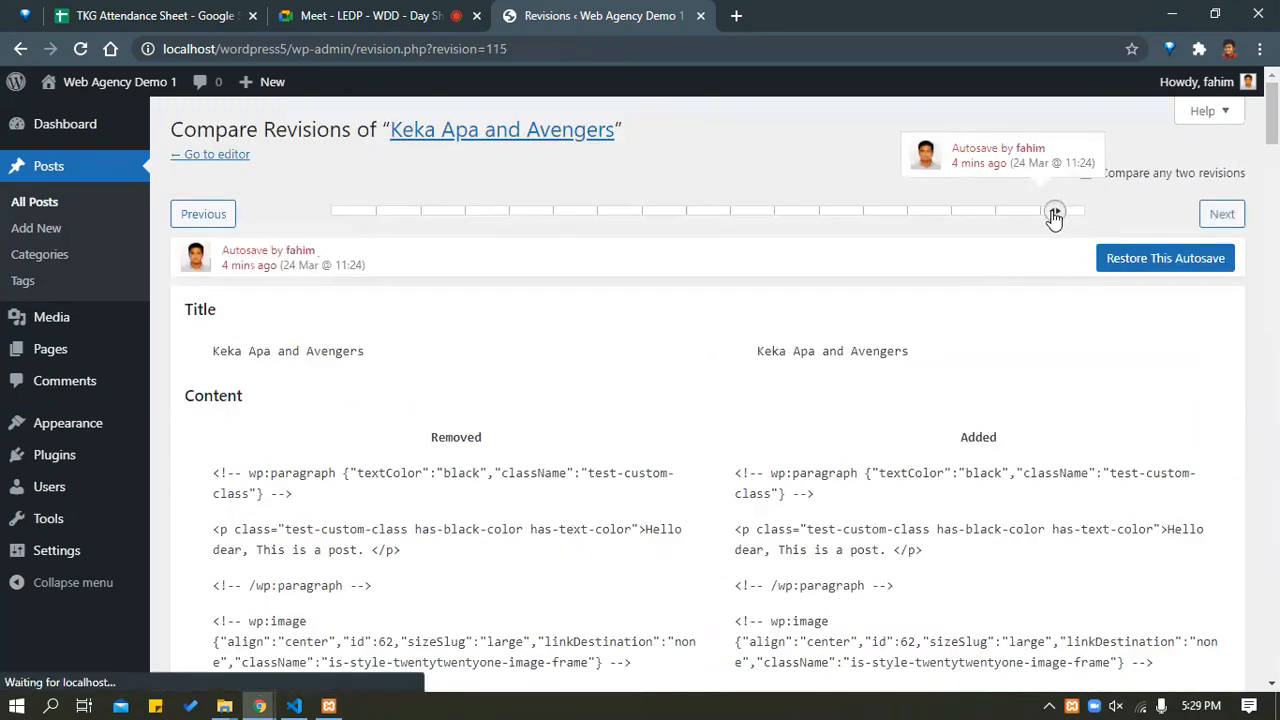
scroll(511, 514, down, 12)
scroll(491, 511, down, 15)
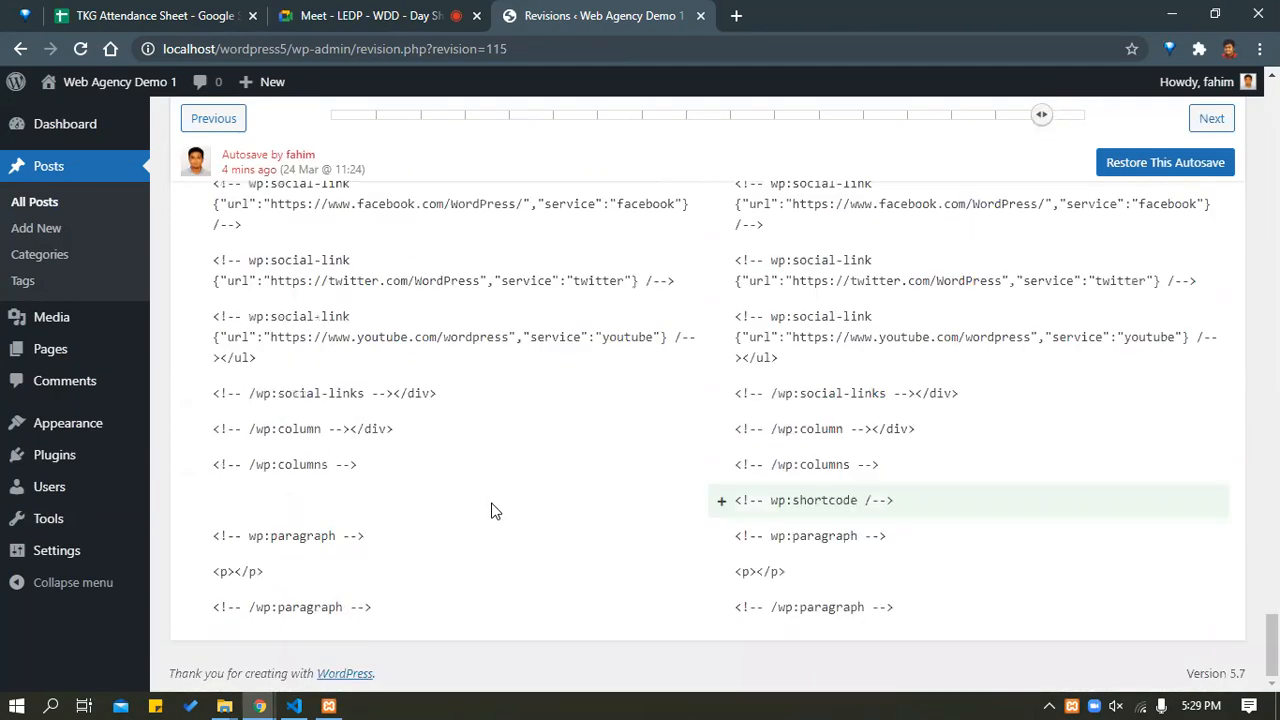
Switch to the 24 Mar 11:22 revision and examine its added embed, cover and columns code.
drag(1036, 114, 1000, 116)
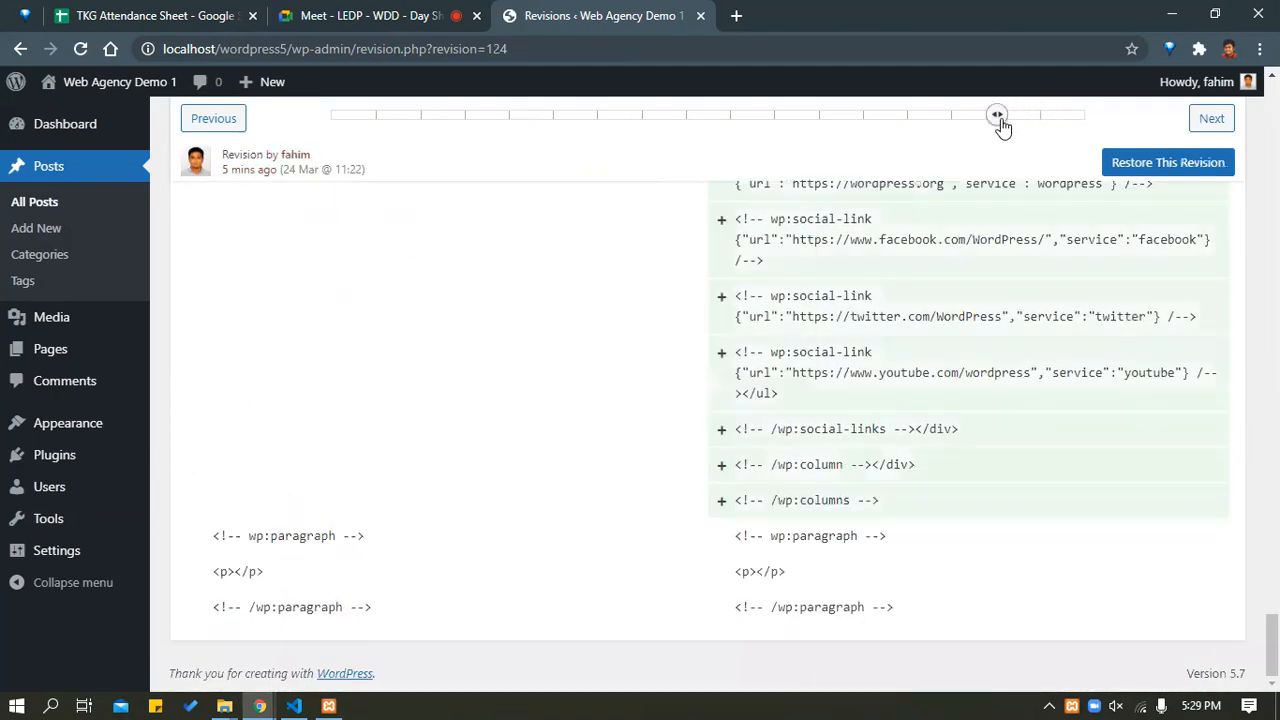
scroll(624, 465, up, 20)
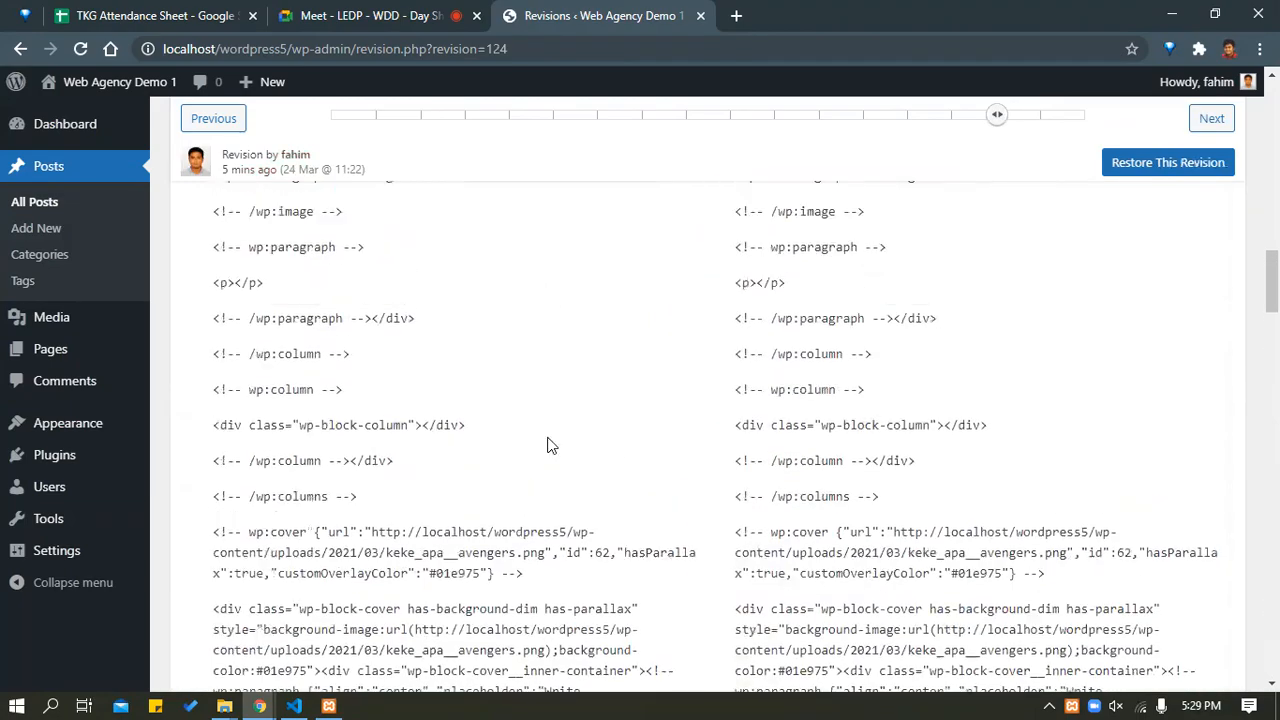
scroll(700, 367, down, 15)
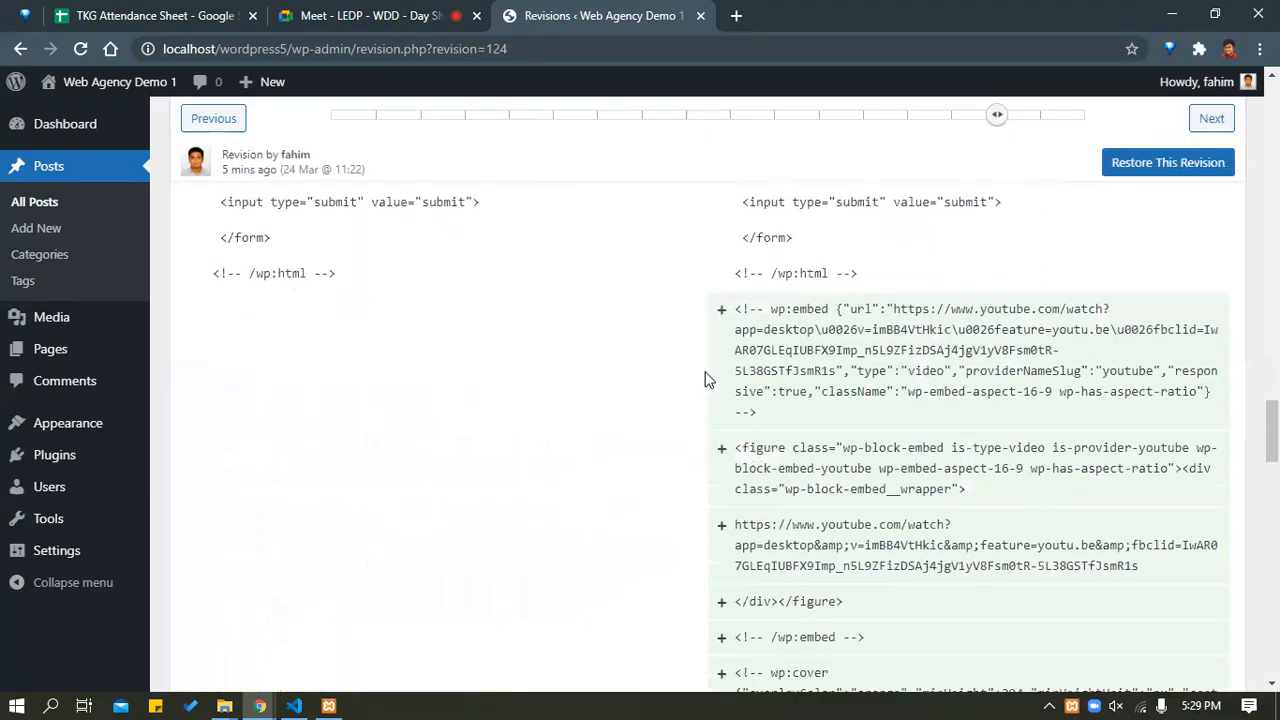
scroll(700, 390, up, 7)
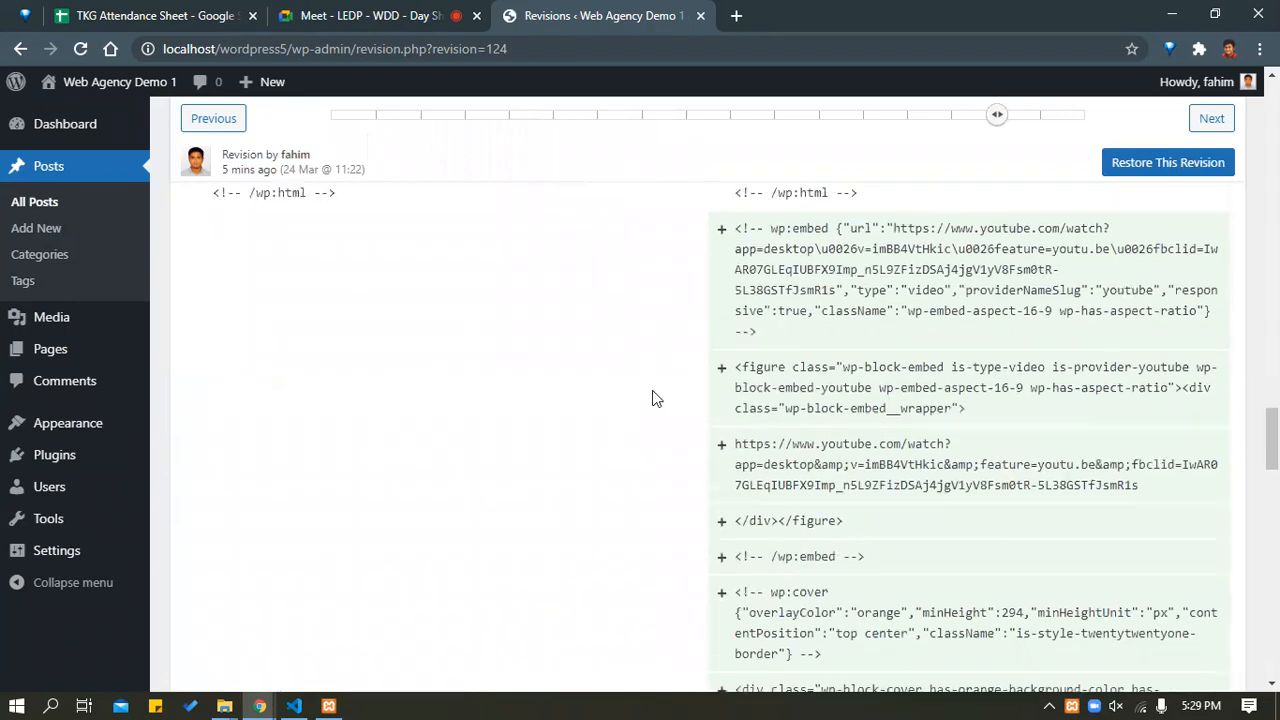
scroll(720, 486, down, 3)
scroll(747, 458, down, 15)
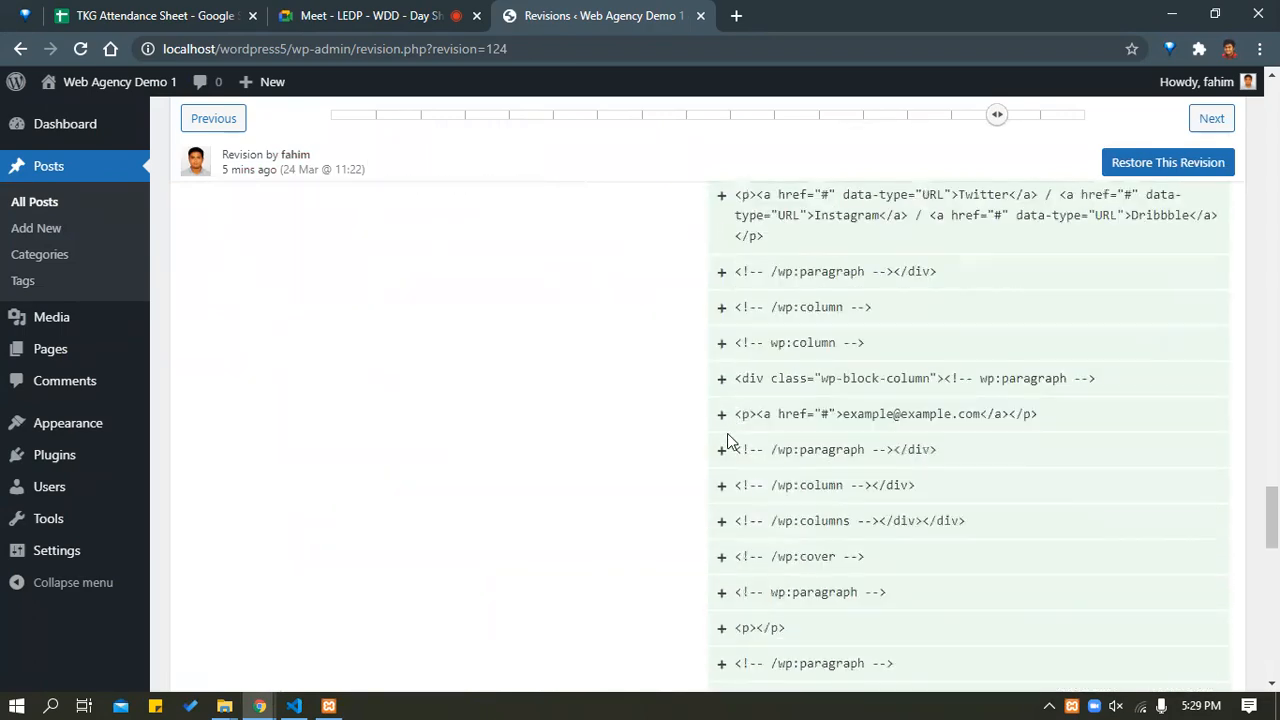
scroll(724, 540, up, 10)
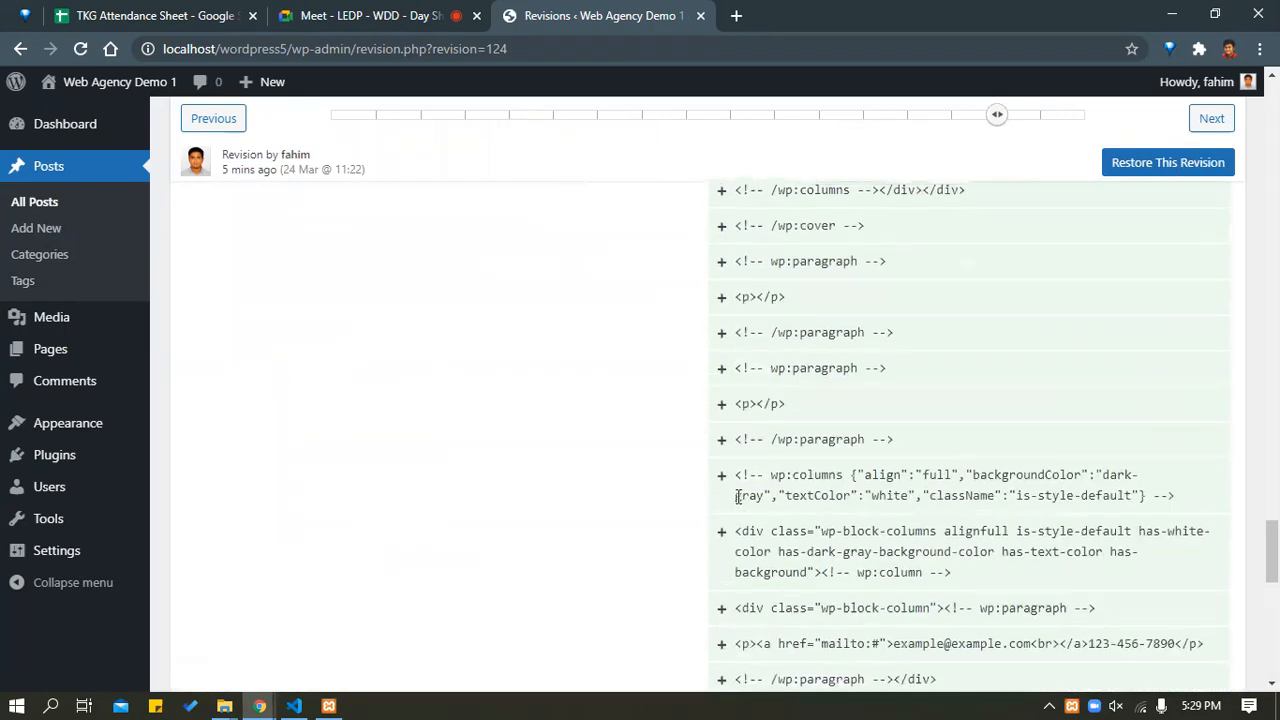
scroll(800, 370, up, 5)
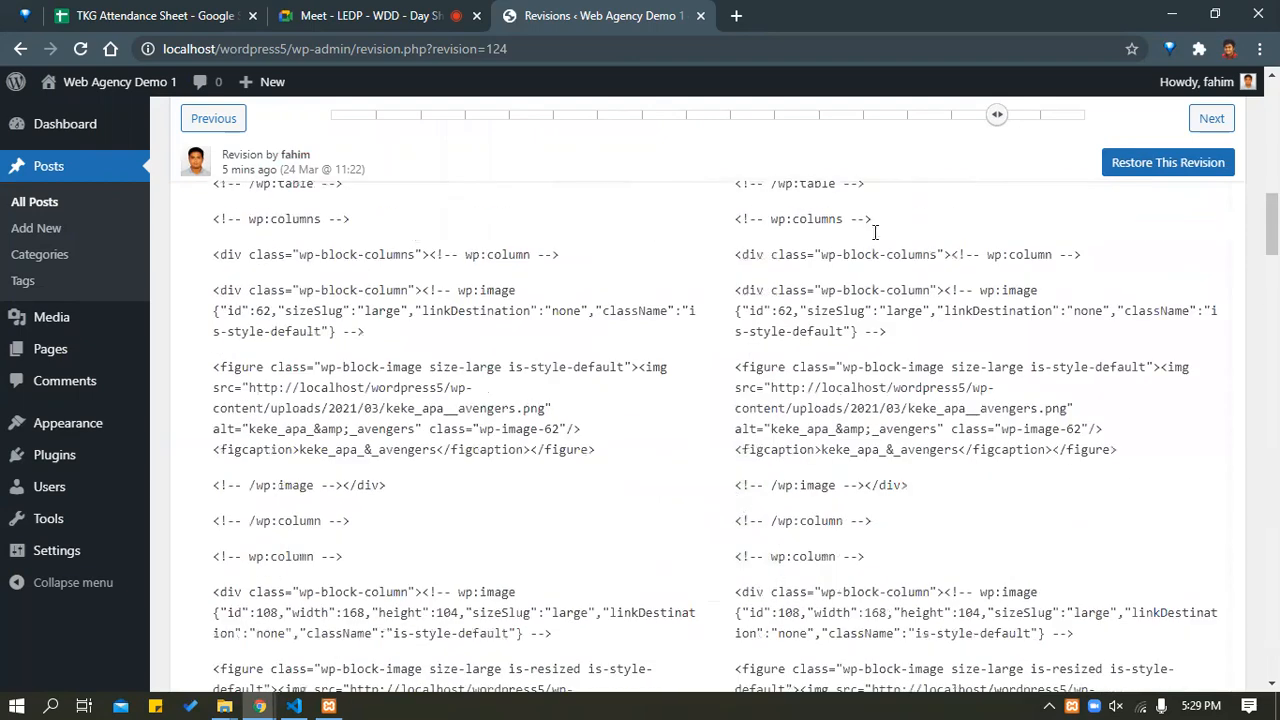
Switch to the 24 Mar 10:30 revision and examine the columns and image code added below the table.
click(578, 122)
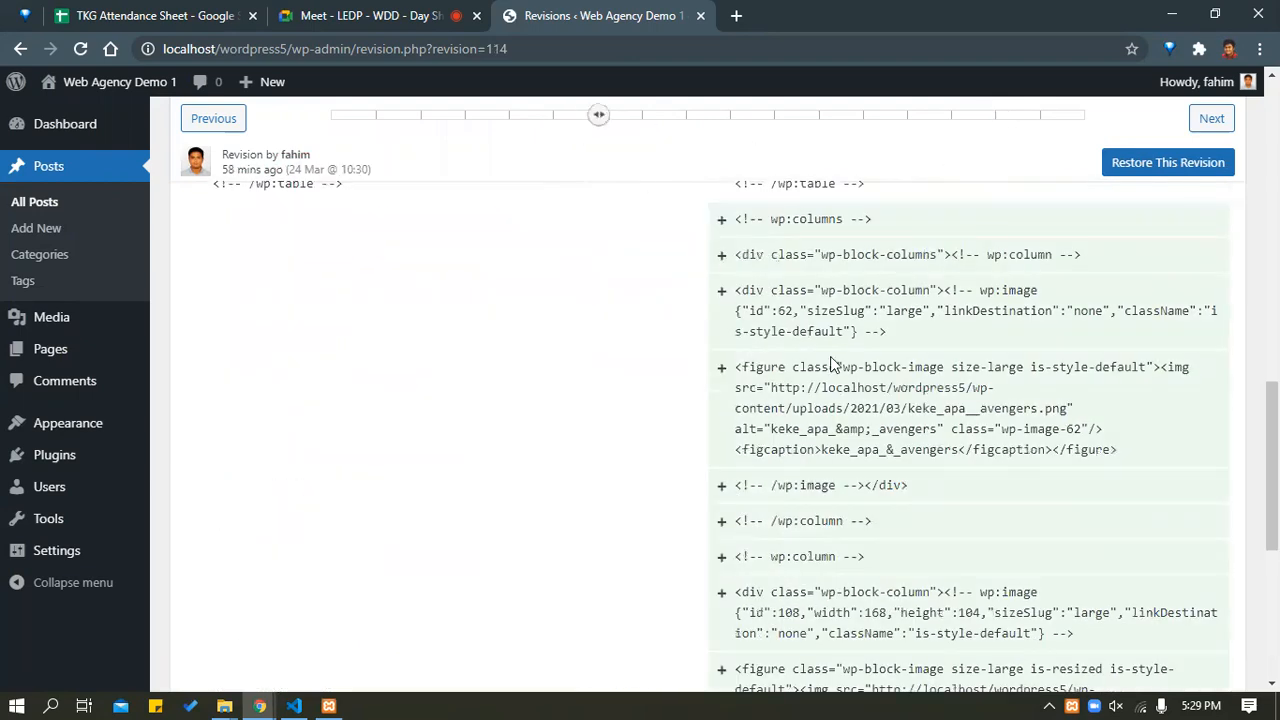
scroll(400, 330, up, 11)
scroll(826, 380, down, 15)
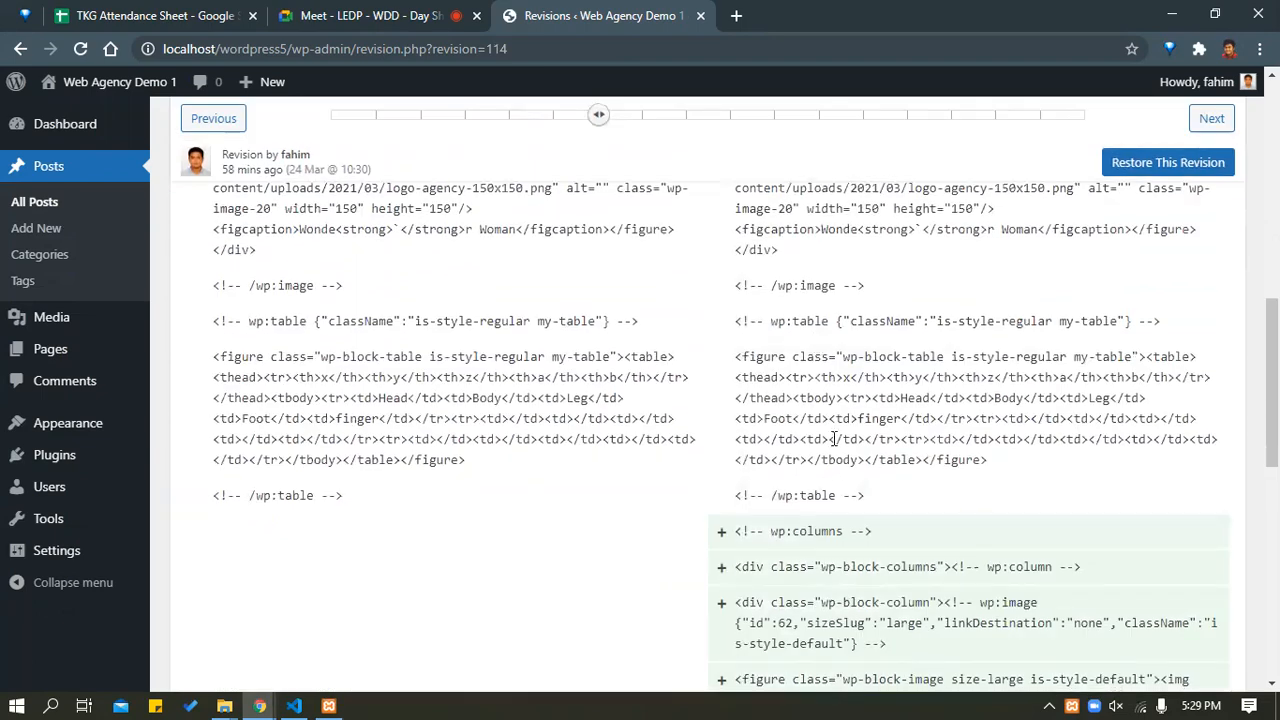
scroll(826, 460, up, 12)
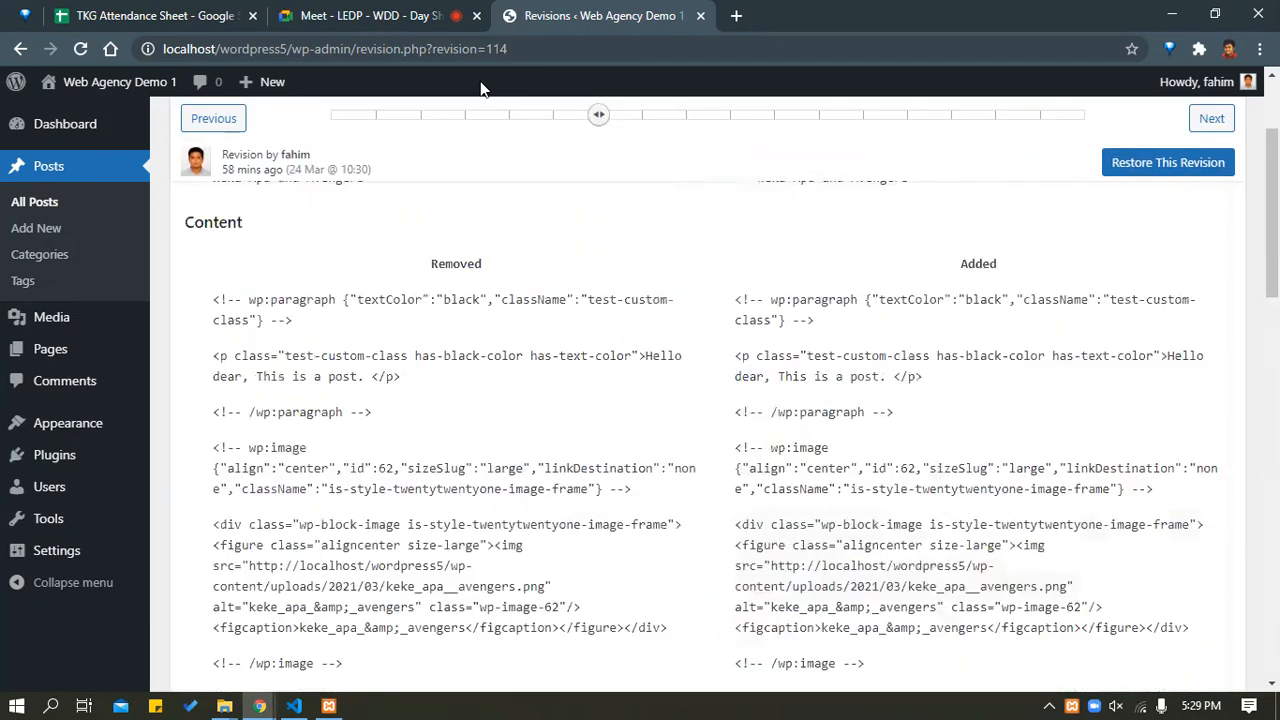
Switch to the 24 Mar 10:24 revision and examine its changes to the first paragraph and the image captions.
click(450, 119)
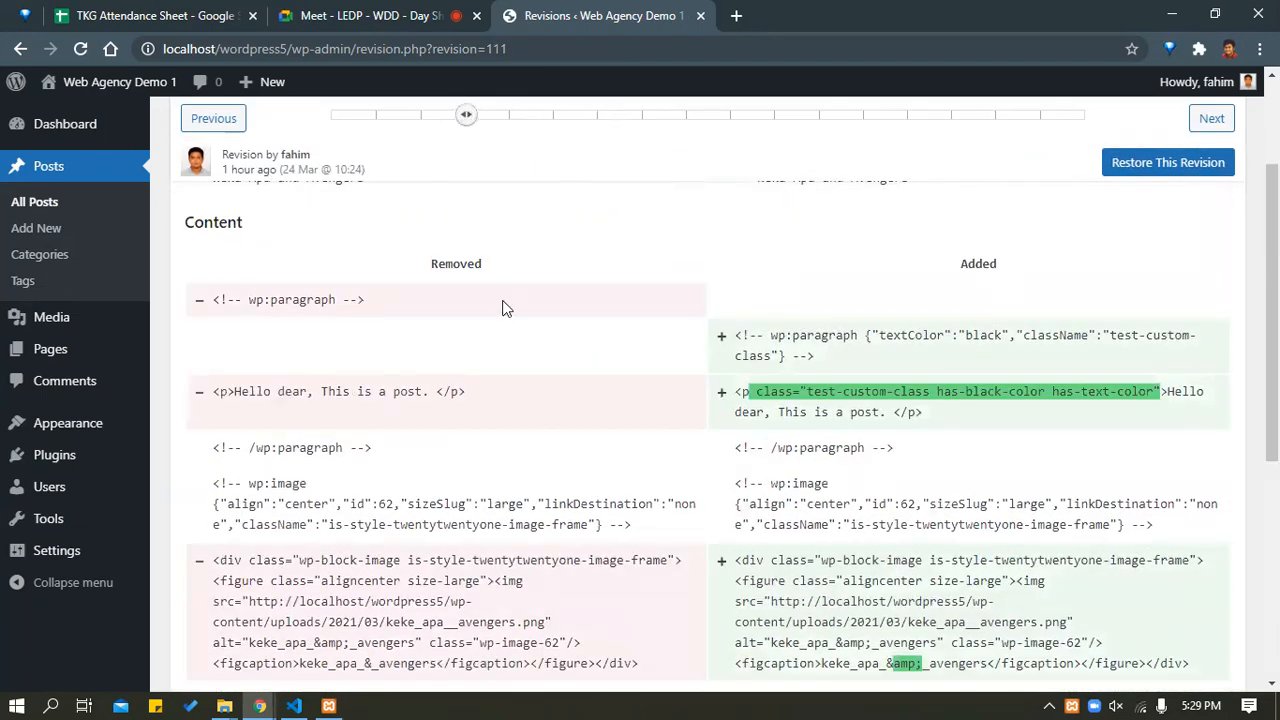
scroll(480, 250, up, 3)
scroll(446, 326, down, 3)
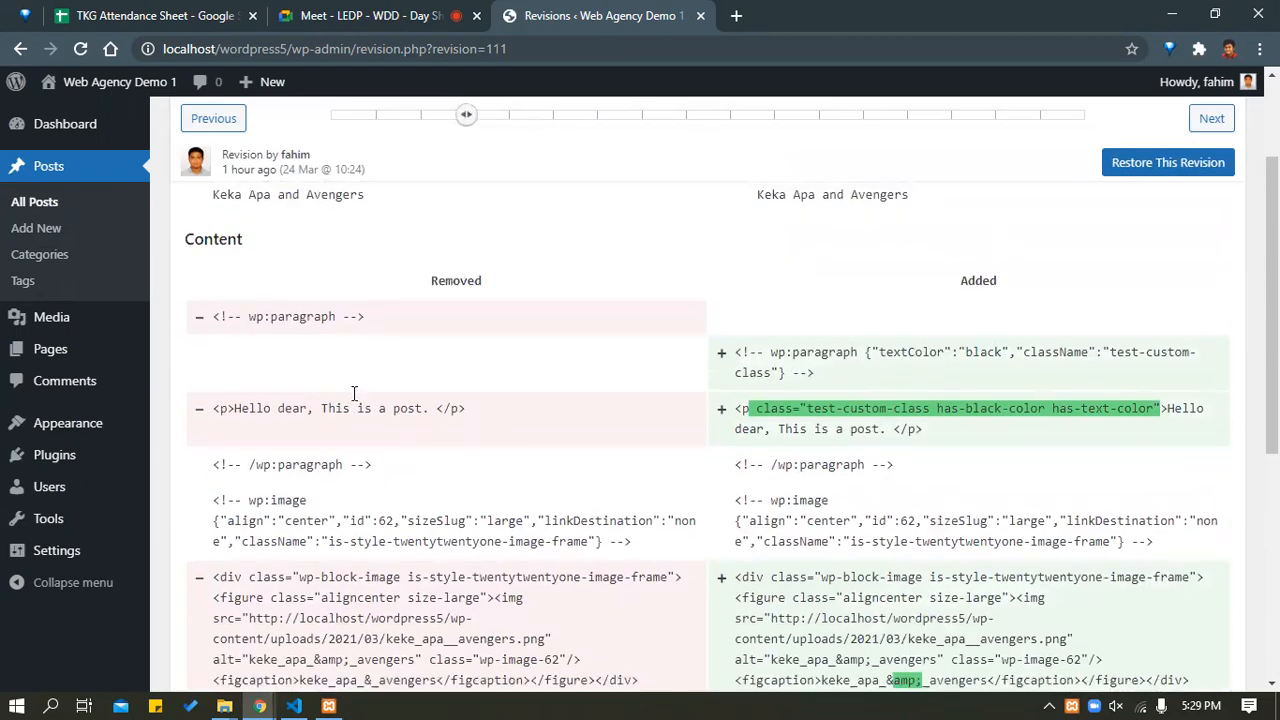
scroll(354, 393, down, 5)
scroll(426, 306, up, 2)
scroll(896, 498, down, 2)
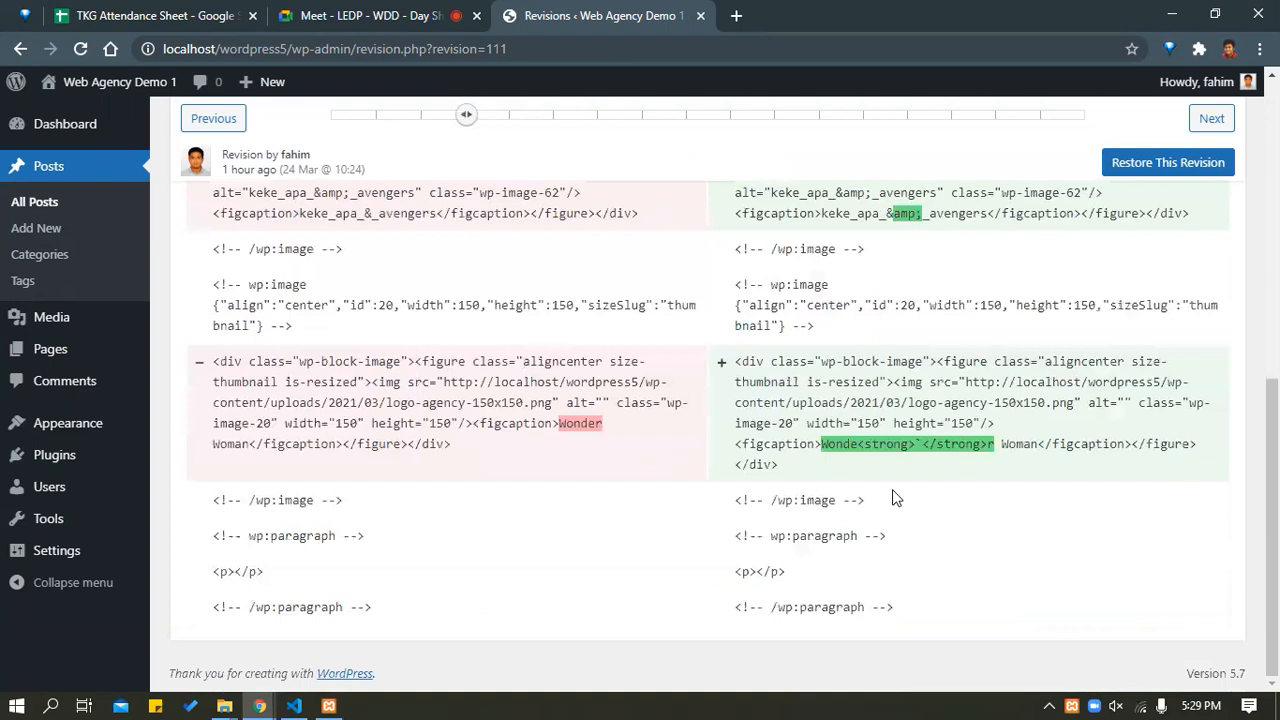
scroll(551, 440, up, 10)
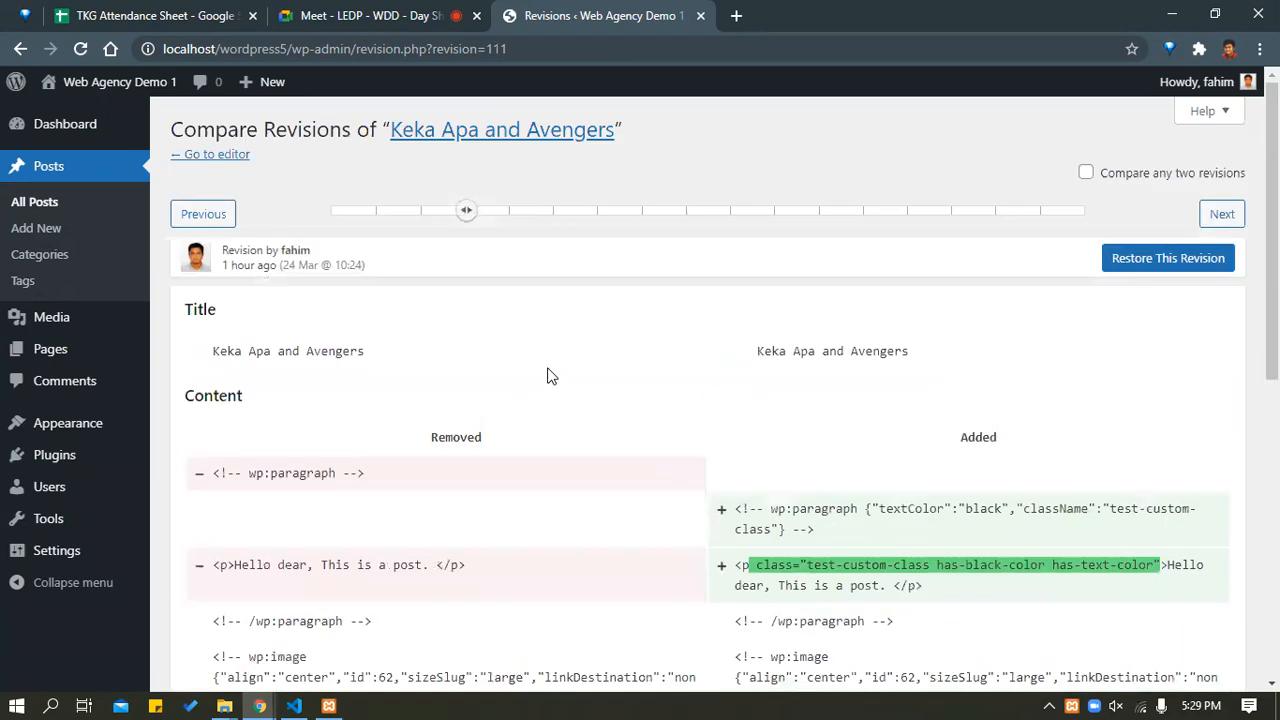
Switch between several earlier revisions of the post, ending on the 24 Mar 10:57 revision.
click(390, 220)
click(600, 214)
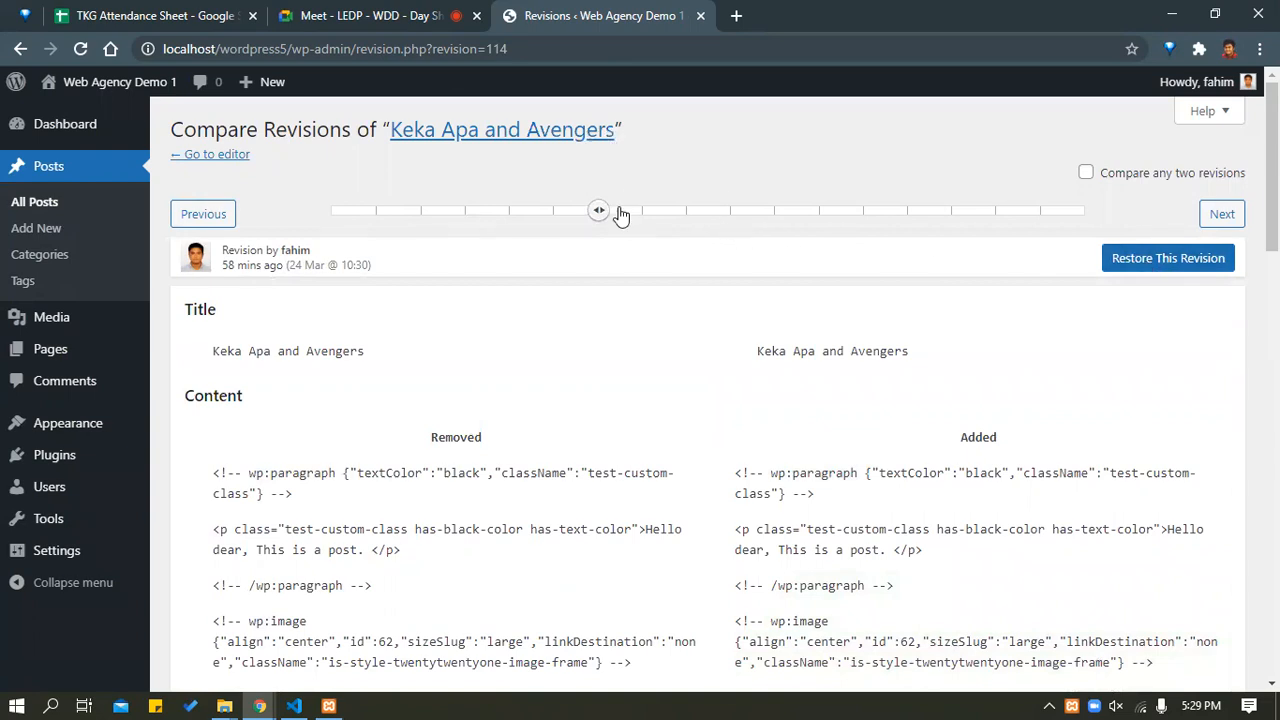
click(620, 216)
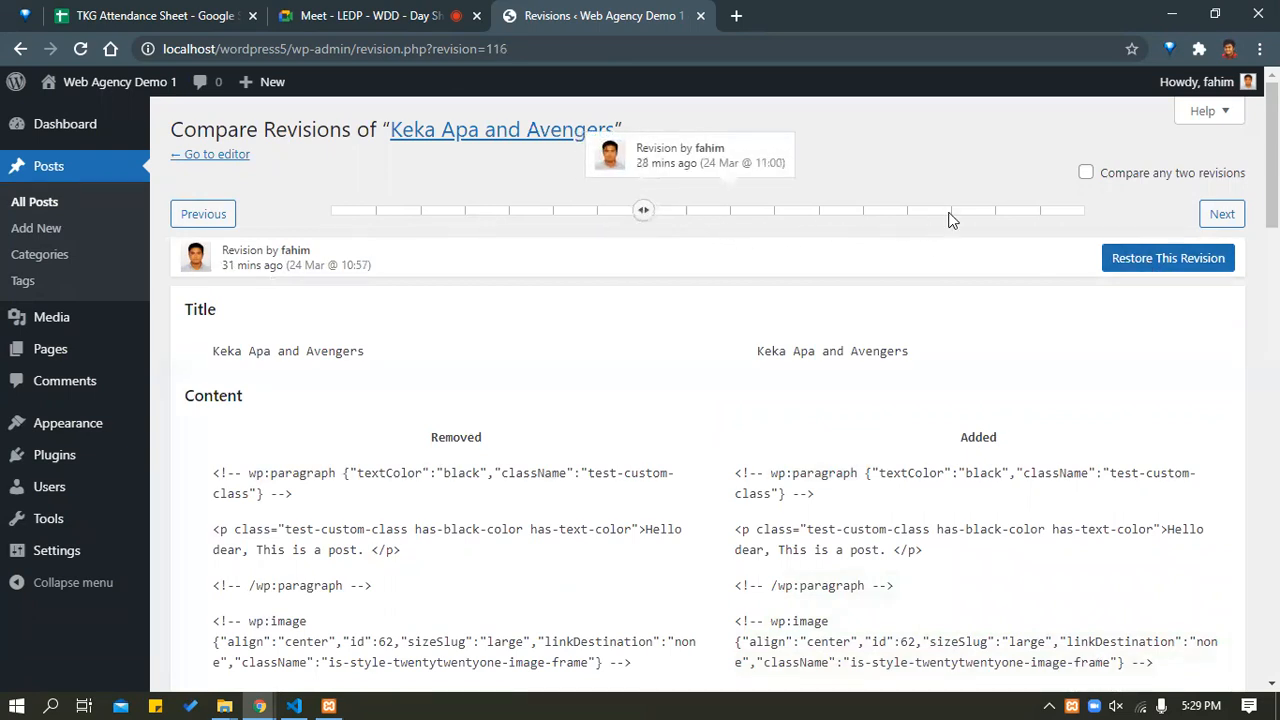
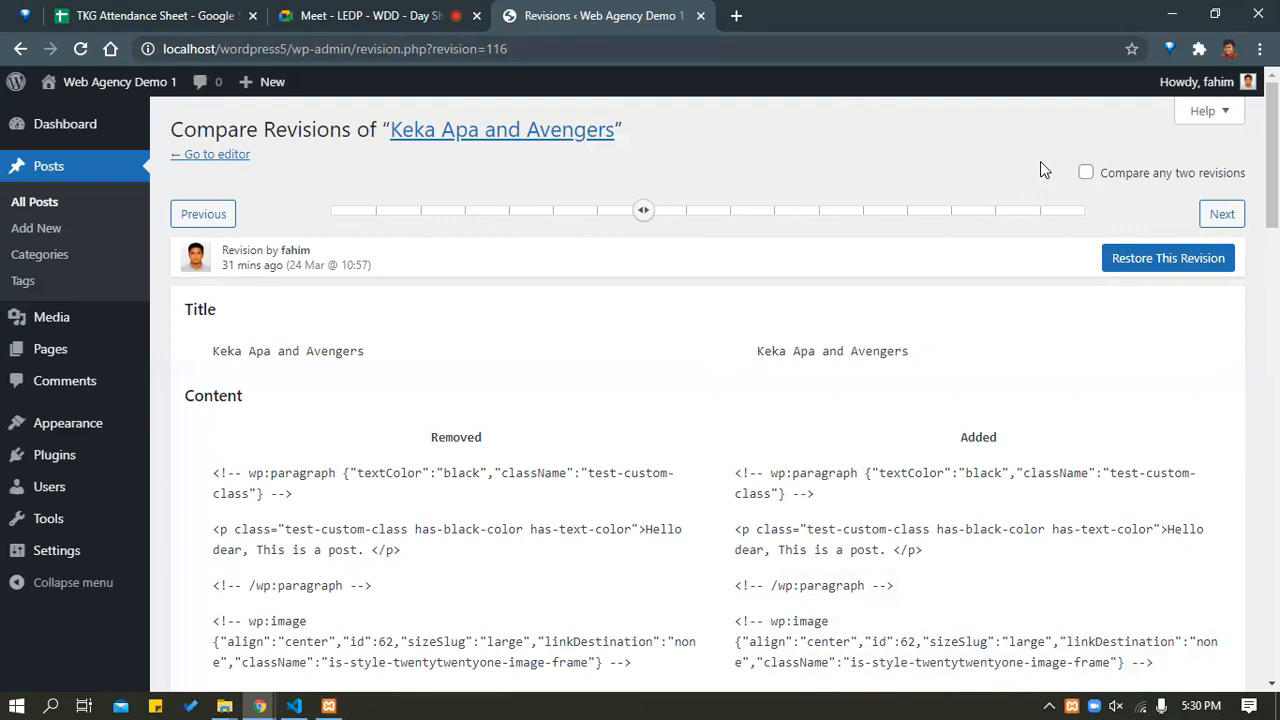
Enable comparing any two revisions and compare the 24 Mar 11:00 revision with the 10:30 one, then with the 10:24 one.
click(1087, 173)
drag(645, 211, 777, 214)
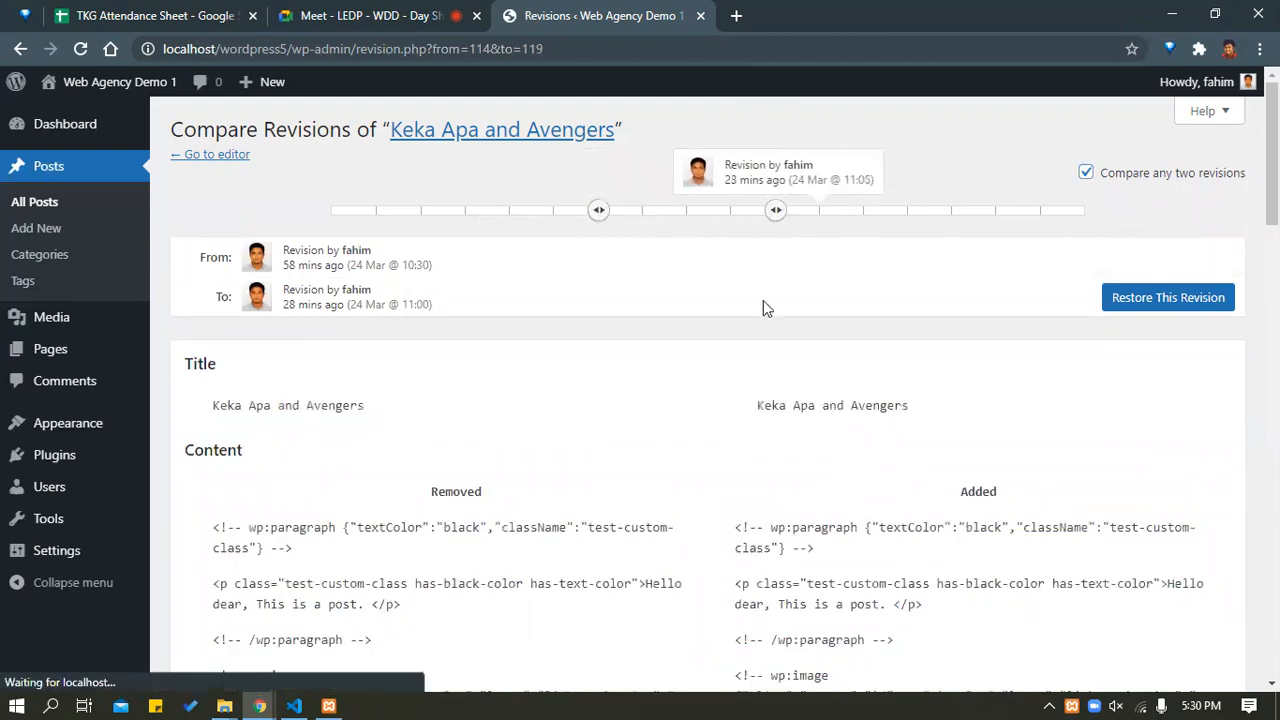
scroll(476, 360, down, 2)
scroll(476, 360, down, 15)
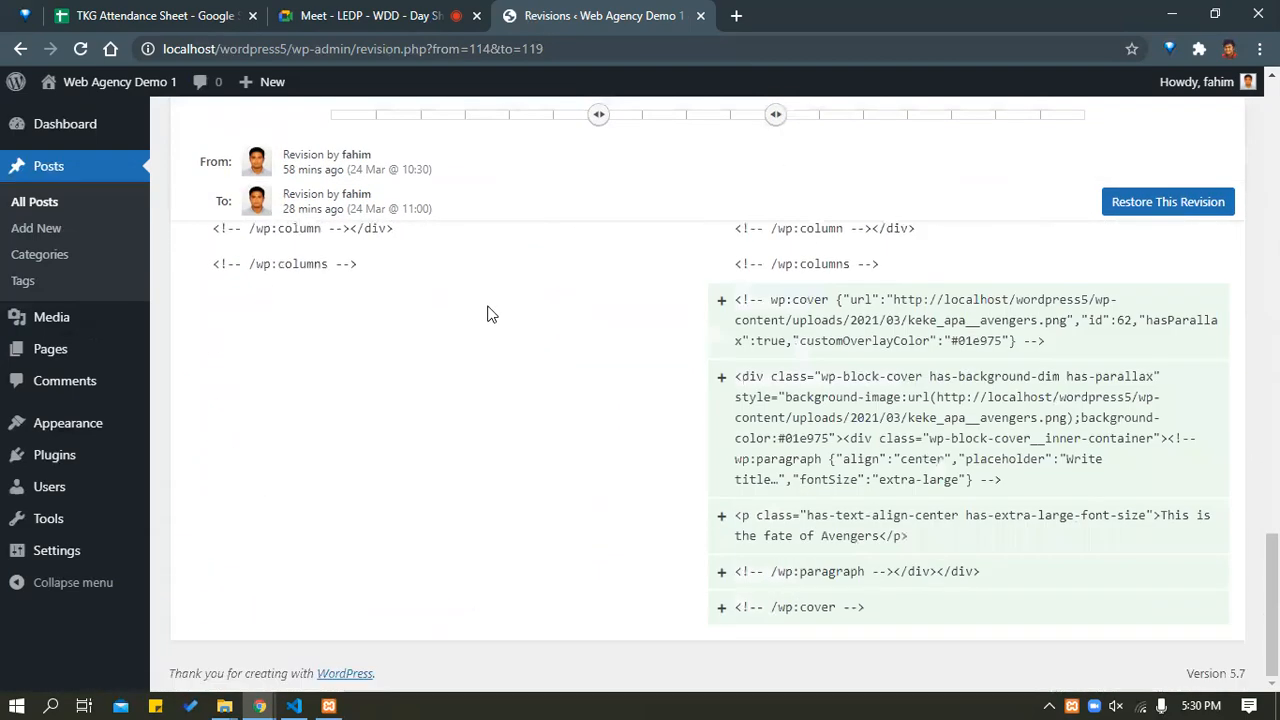
scroll(448, 290, up, 15)
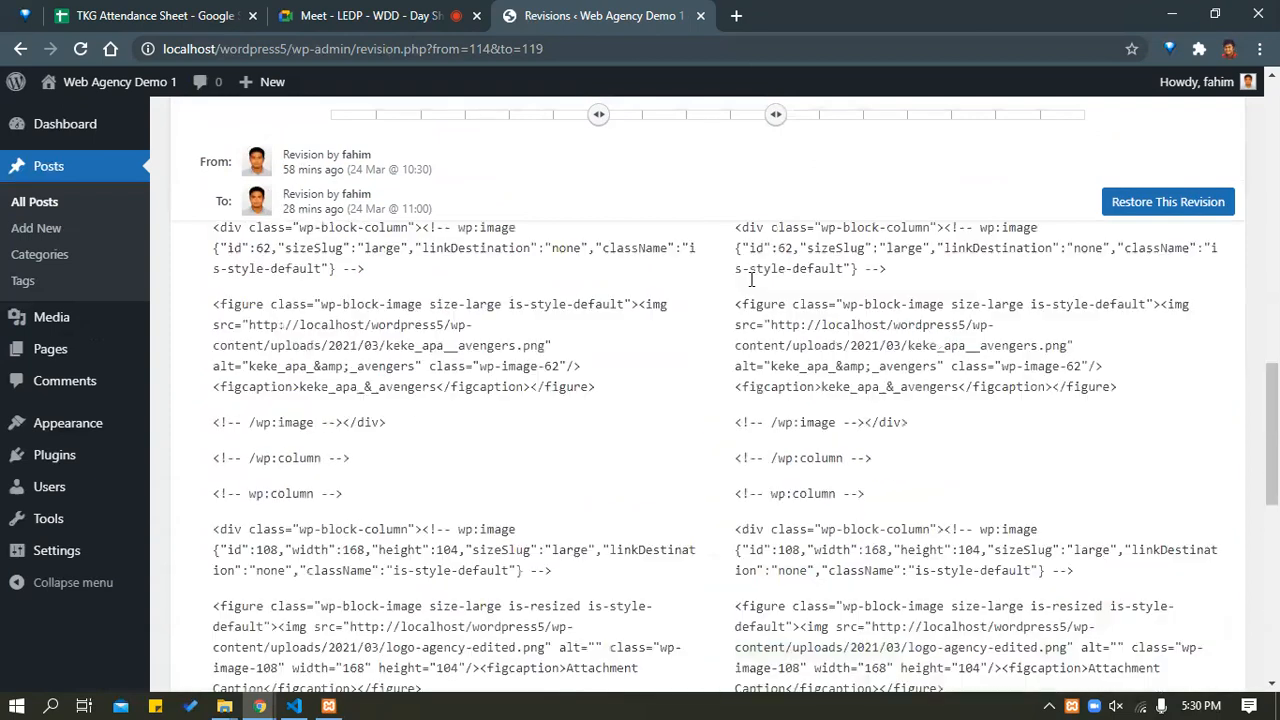
click(478, 212)
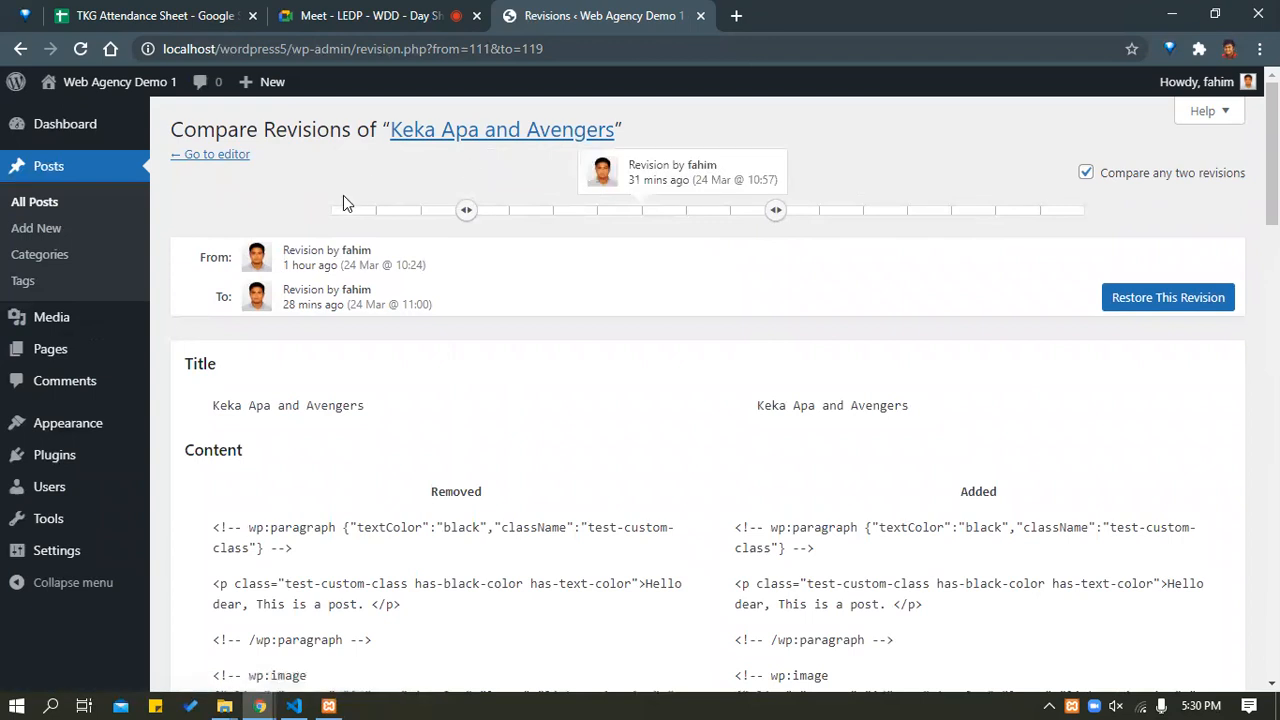
Return to the post editor and look over the post settings, briefly expanding and collapsing the categories.
click(234, 154)
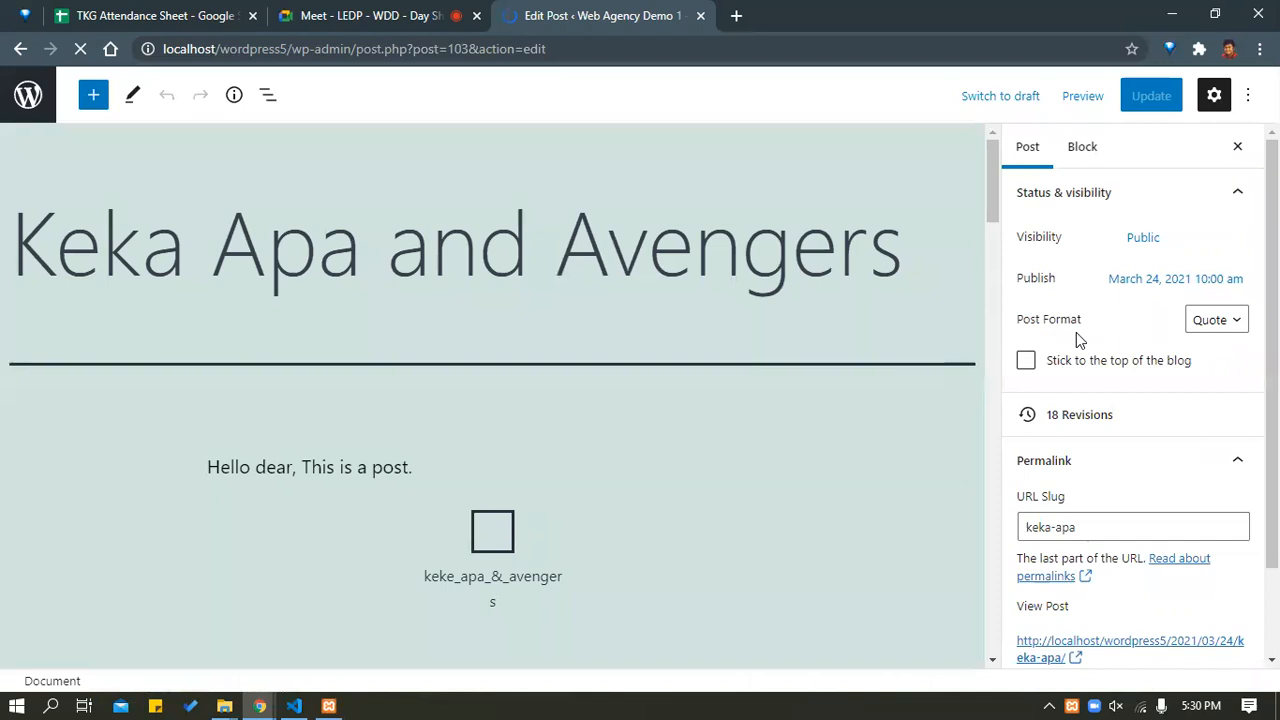
scroll(1100, 333, down, 1)
scroll(1094, 340, down, 5)
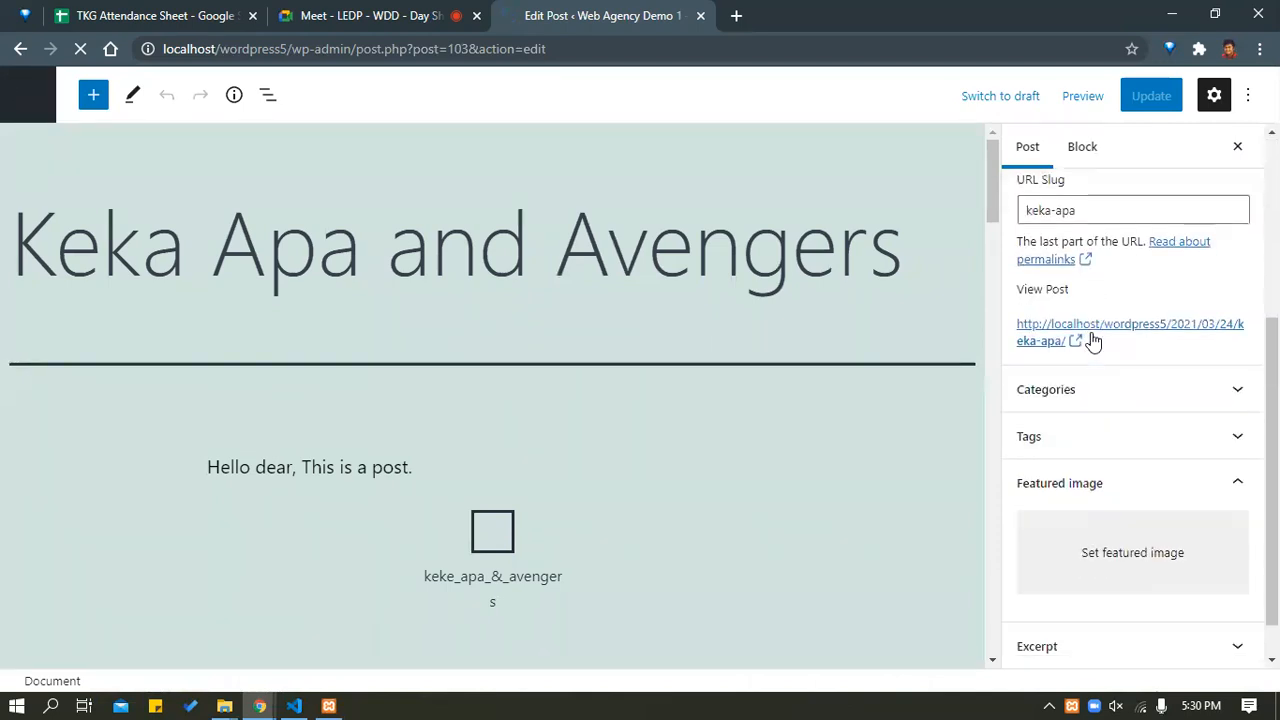
scroll(1100, 220, up, 2)
scroll(1110, 300, up, 2)
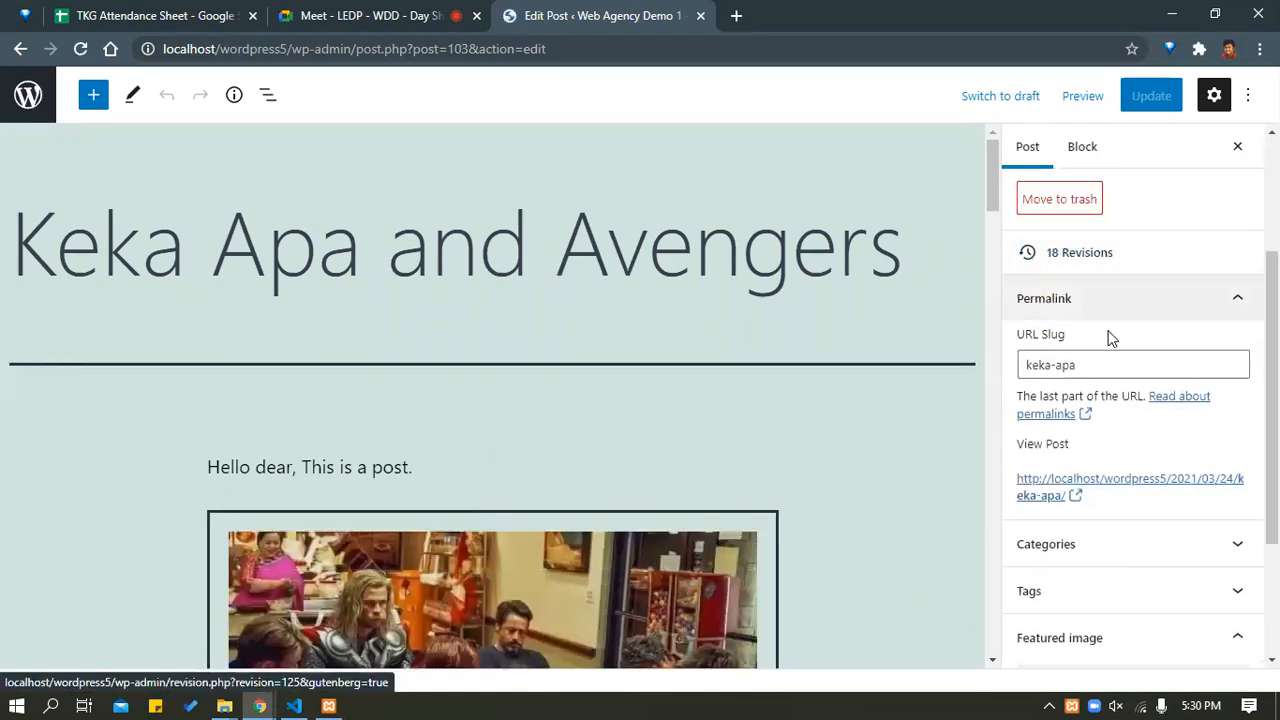
scroll(1097, 363, down, 3)
click(1084, 360)
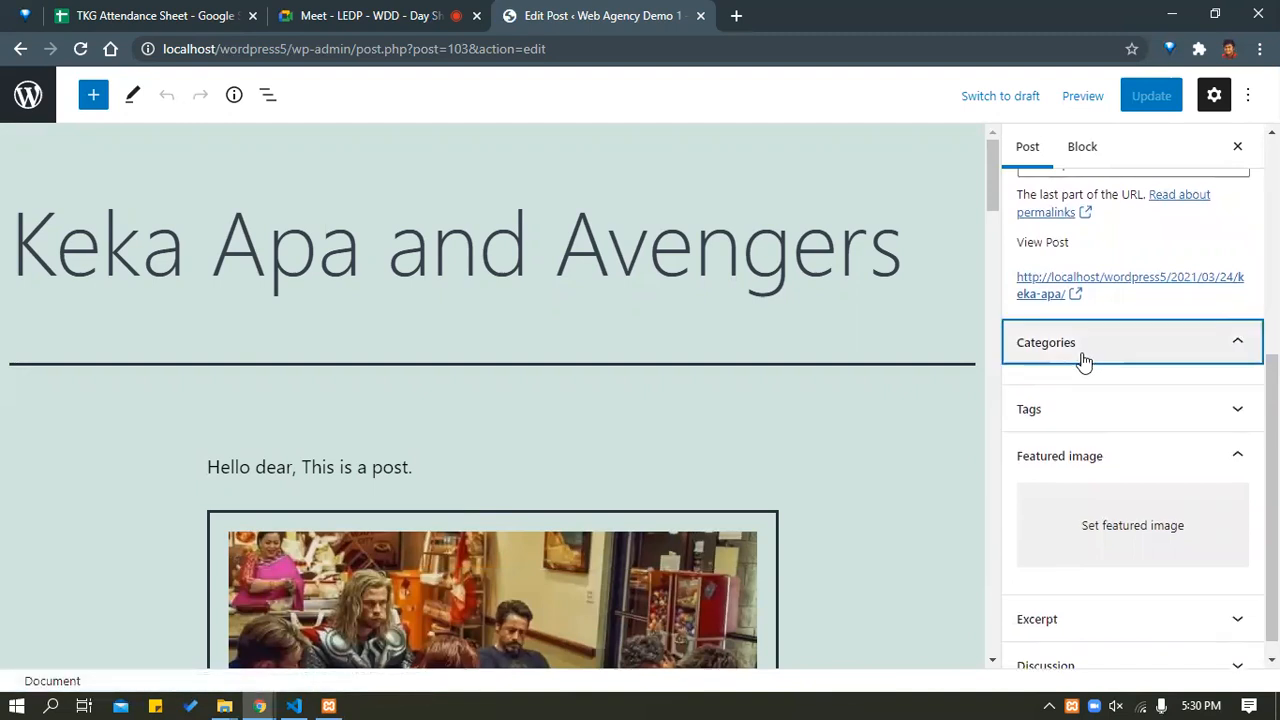
click(1085, 355)
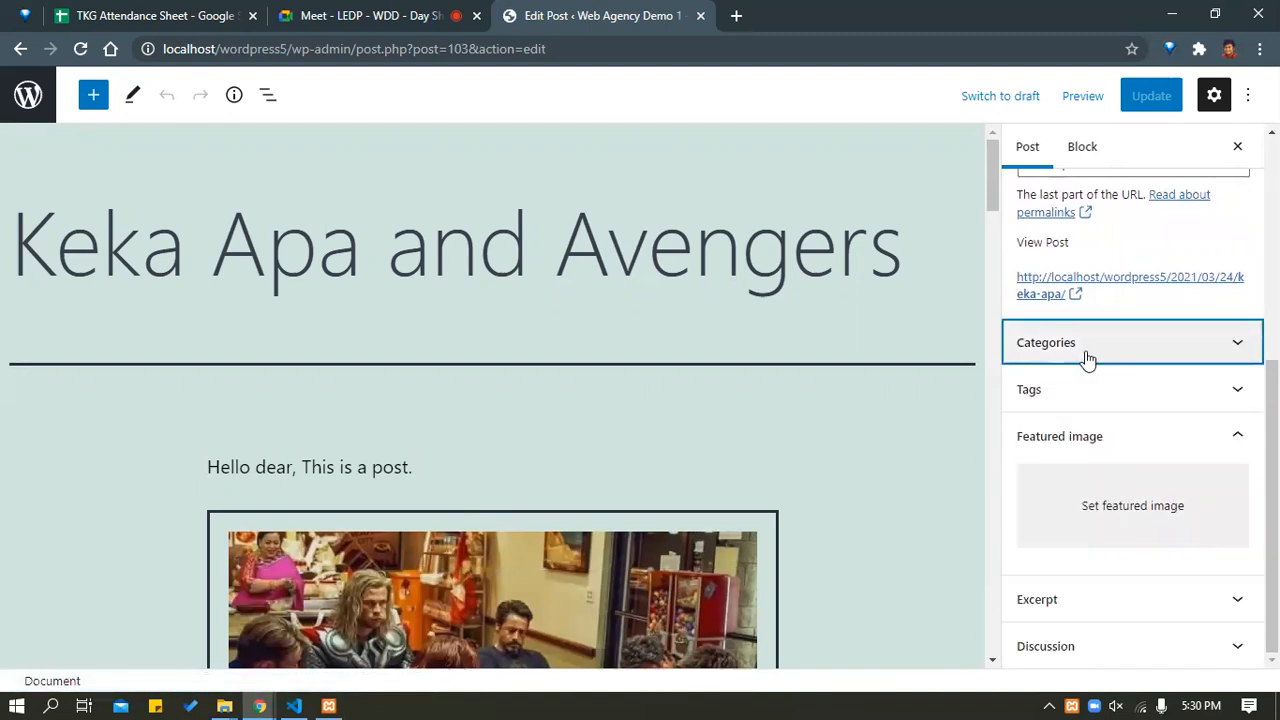
Set the Avengers dinner-table picture from the media library as the post's featured image.
click(1108, 500)
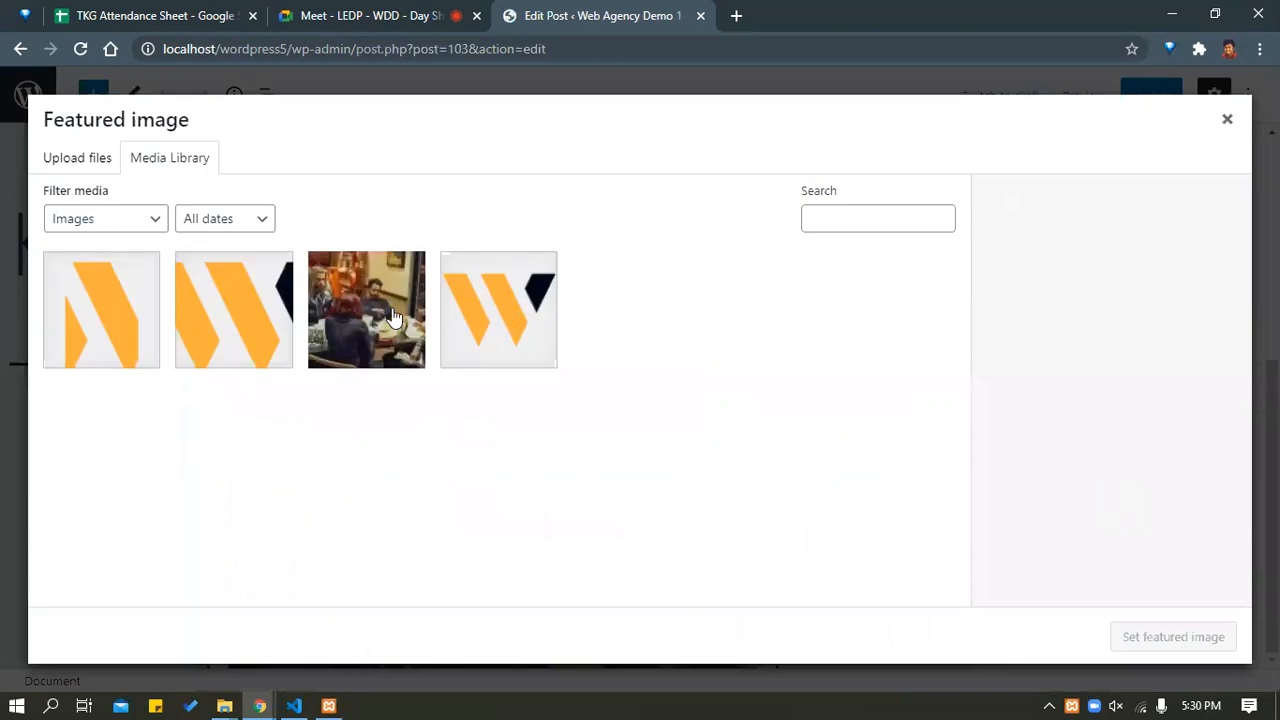
click(390, 316)
click(1165, 648)
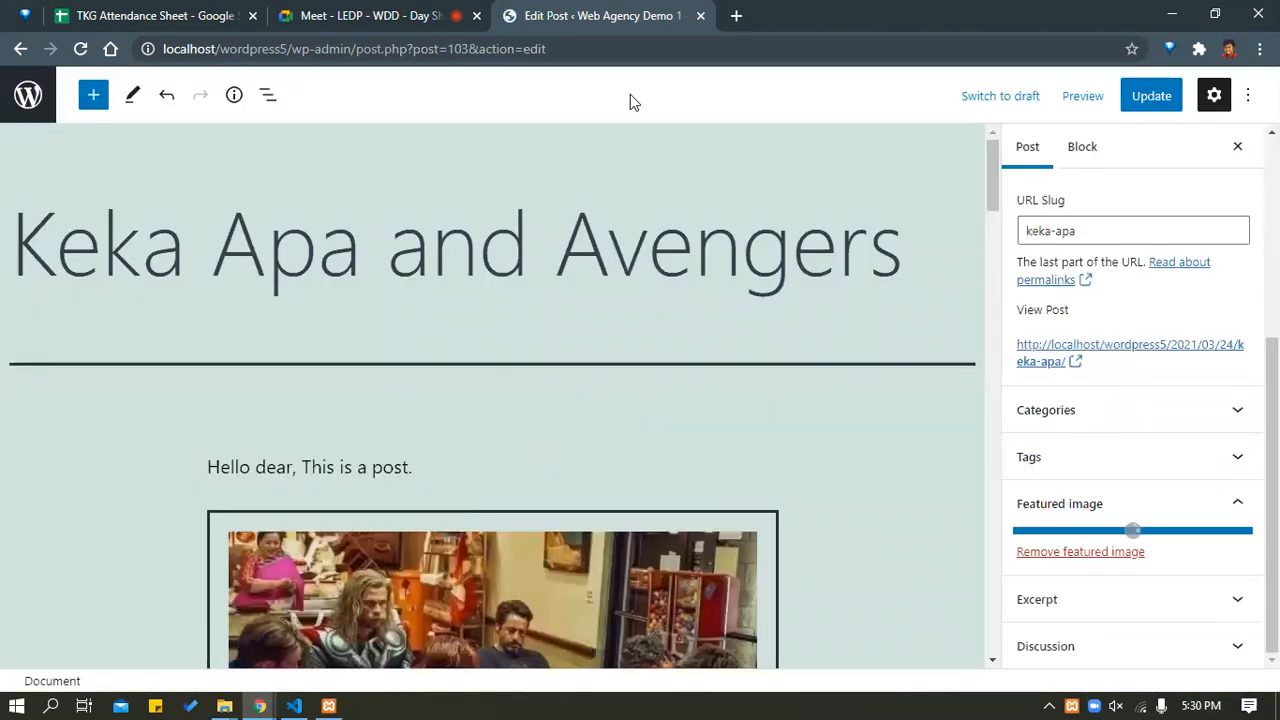
Save the post with its new featured image and switch to the Incognito window showing the published post.
click(1178, 98)
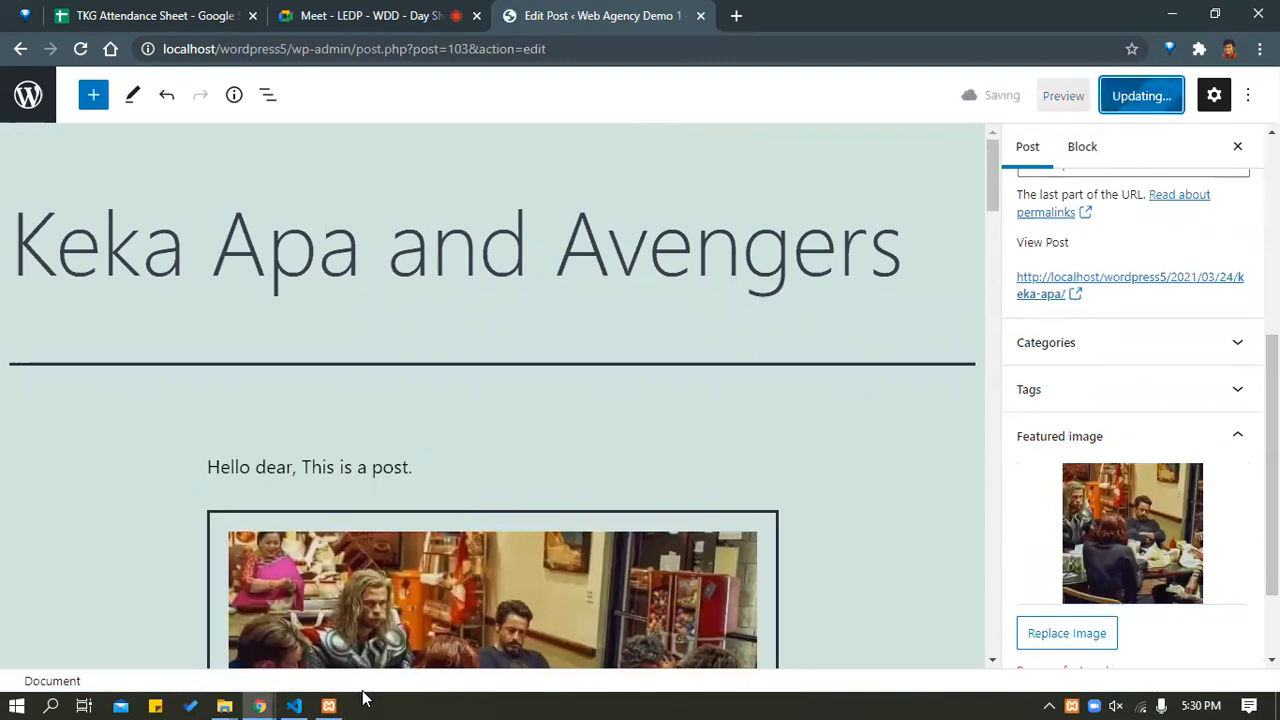
click(269, 702)
click(296, 649)
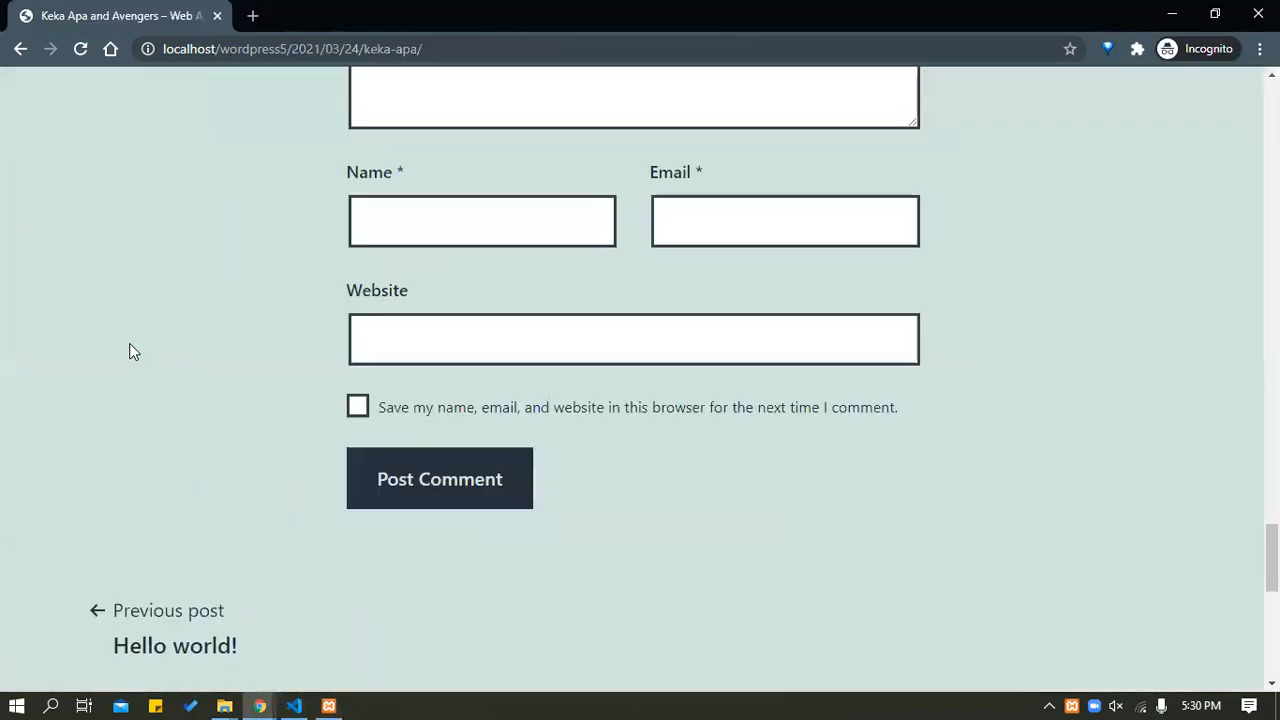
Examine the published post's title, introductory text and first image.
scroll(130, 345, up, 9)
scroll(148, 353, up, 10)
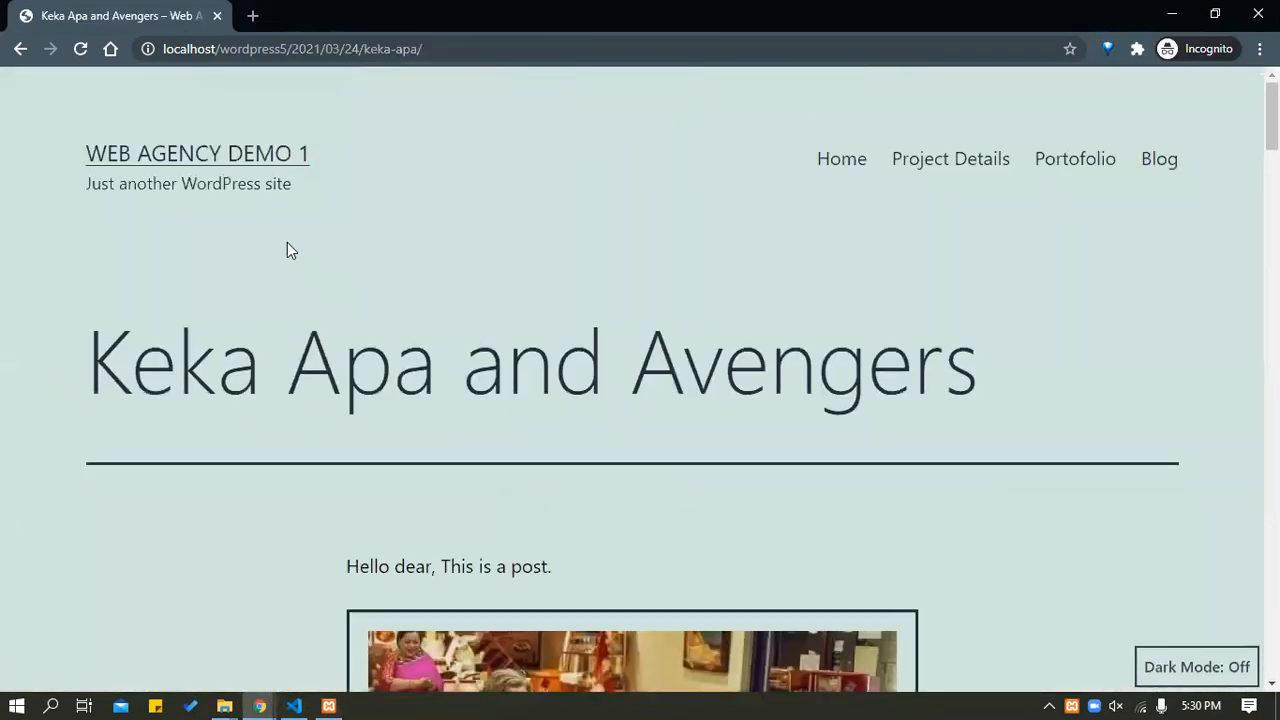
scroll(560, 500, down, 6)
scroll(545, 470, up, 5)
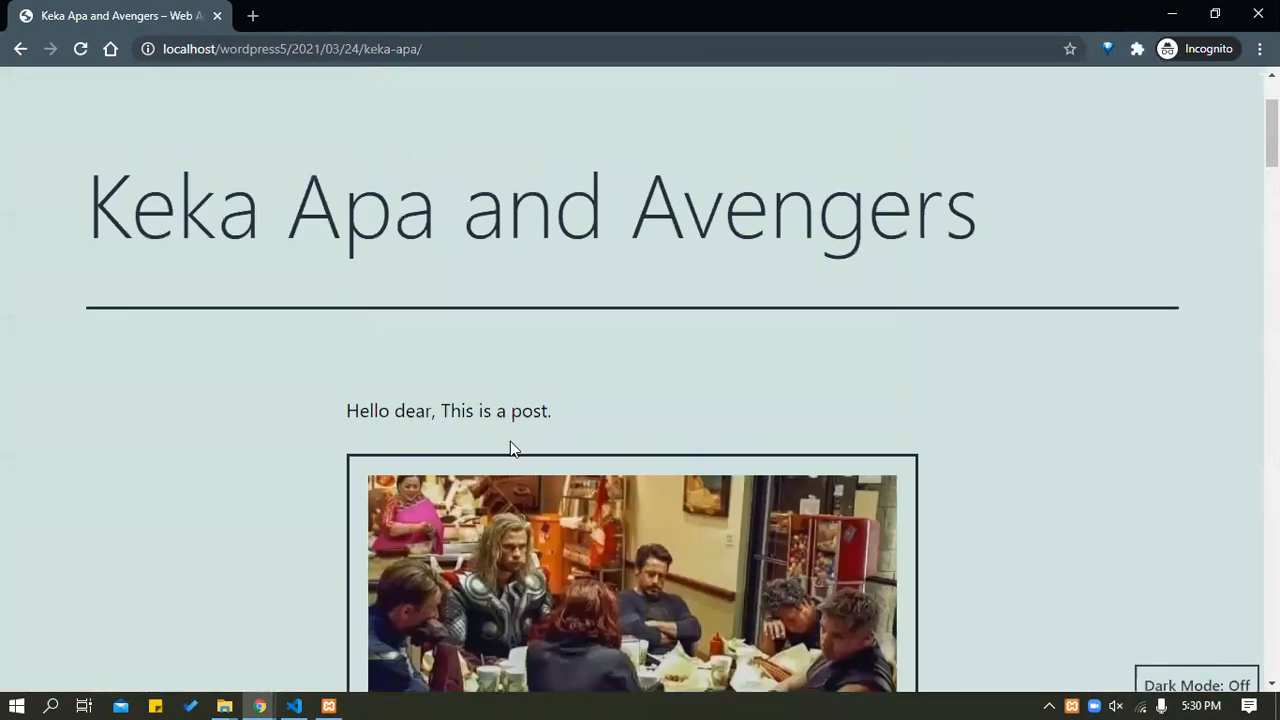
scroll(450, 420, down, 3)
scroll(380, 330, up, 1)
scroll(370, 253, up, 1)
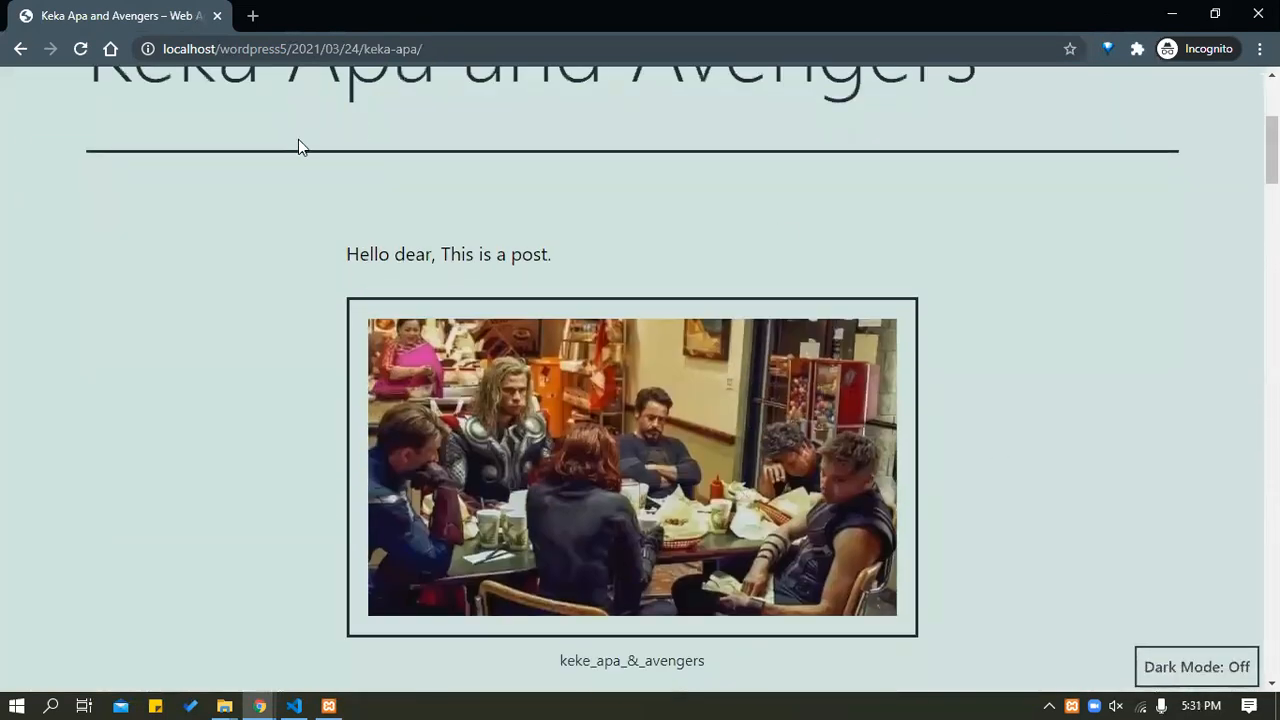
drag(348, 254, 567, 246)
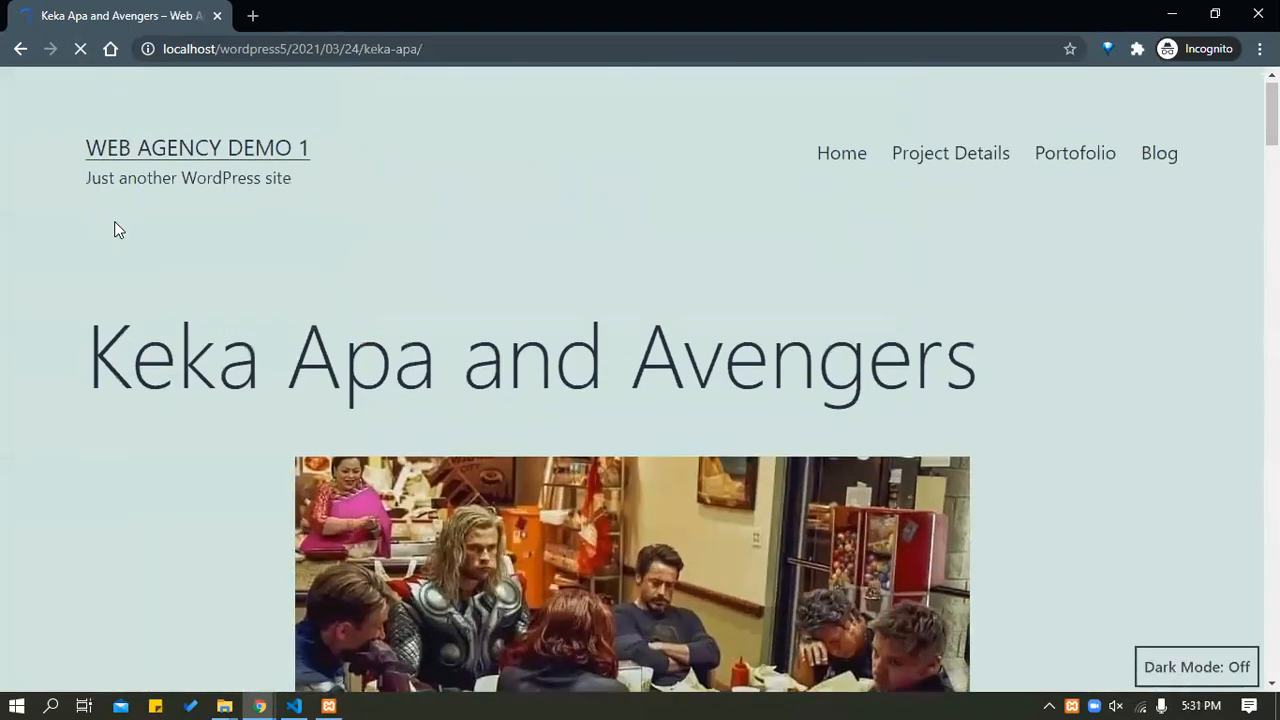
Examine the reloaded post, comparing the featured image under the title with the image in the post content.
drag(92, 360, 990, 372)
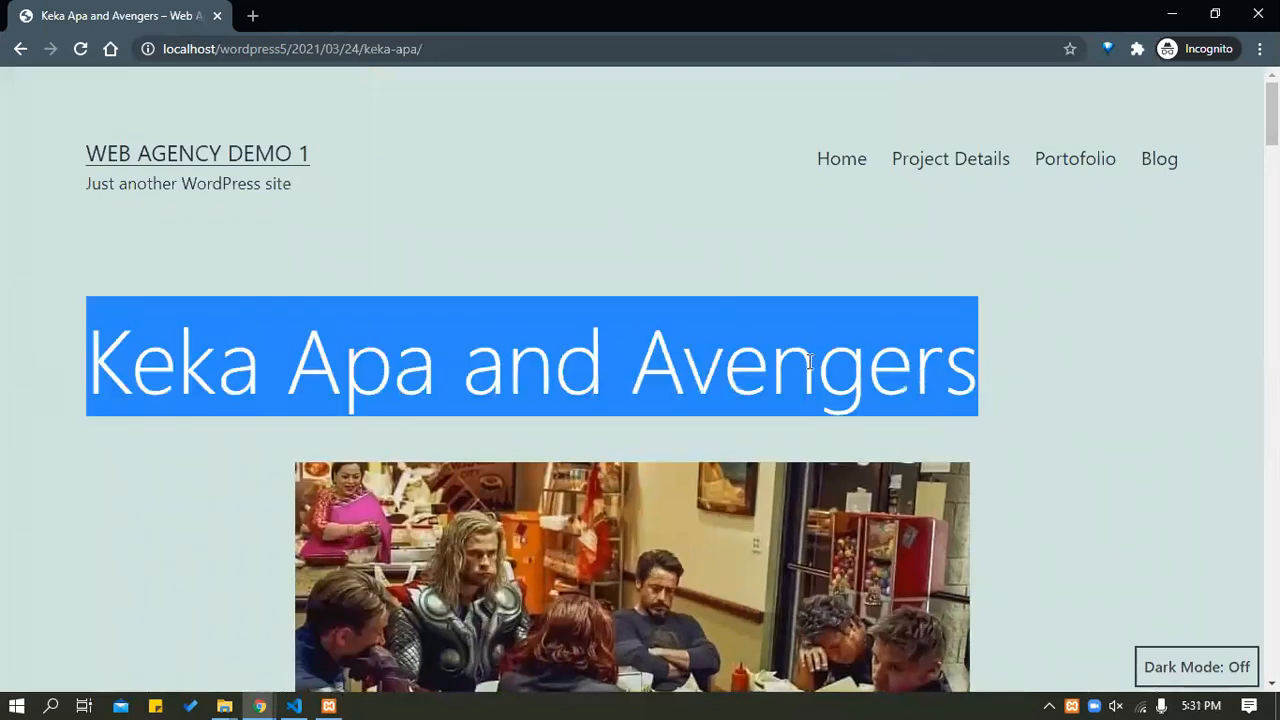
scroll(161, 140, down, 3)
scroll(530, 297, down, 2)
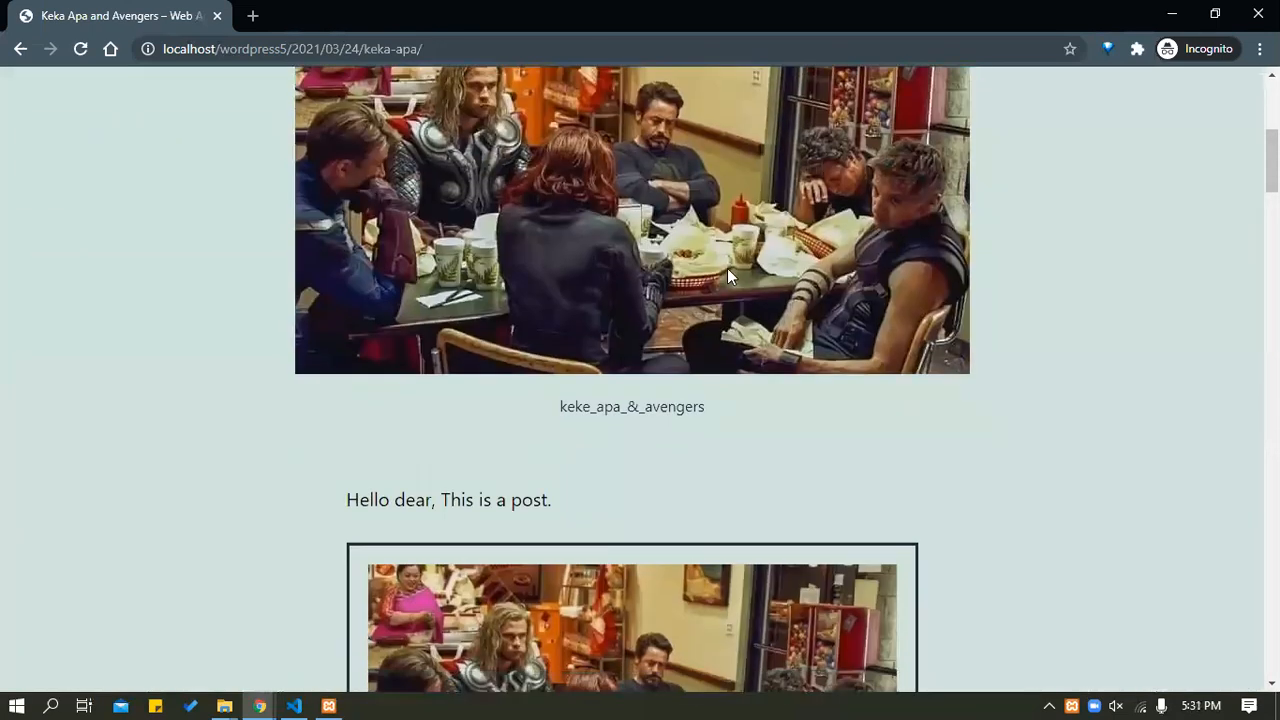
scroll(650, 264, down, 5)
scroll(540, 220, up, 2)
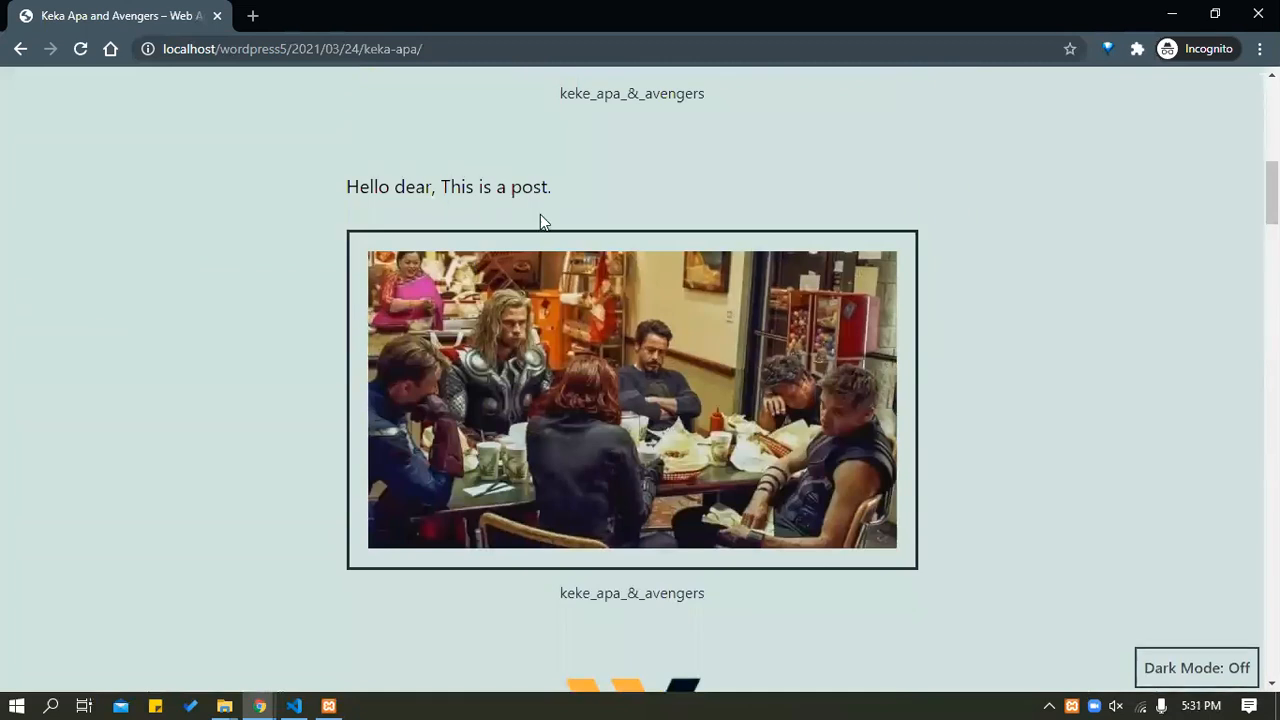
scroll(700, 342, down, 3)
scroll(610, 240, up, 8)
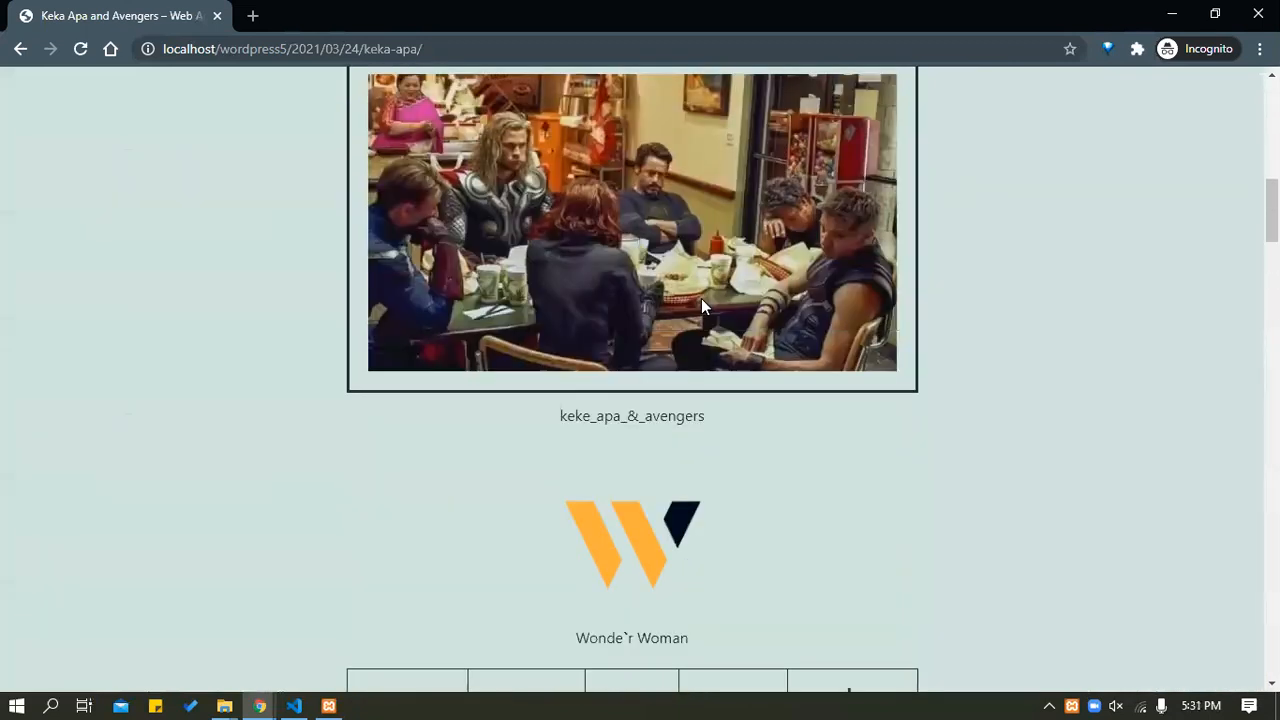
scroll(652, 308, up, 2)
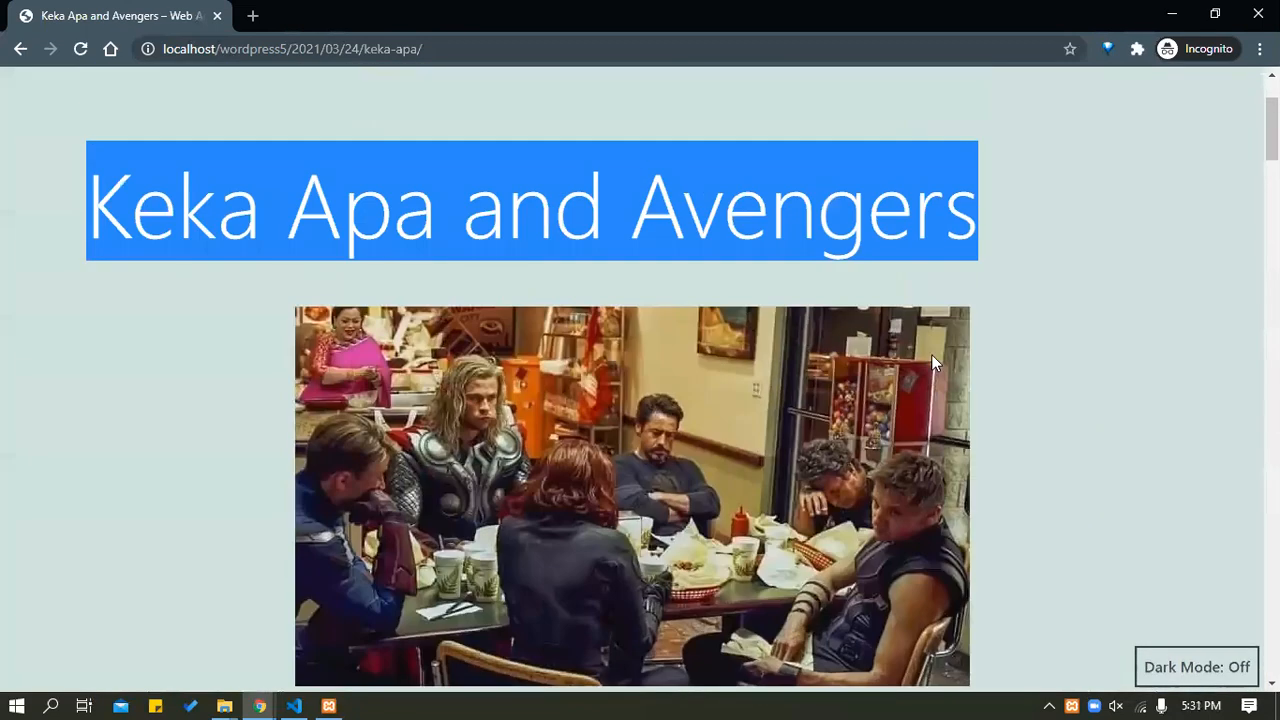
scroll(600, 300, down, 5)
scroll(517, 315, up, 5)
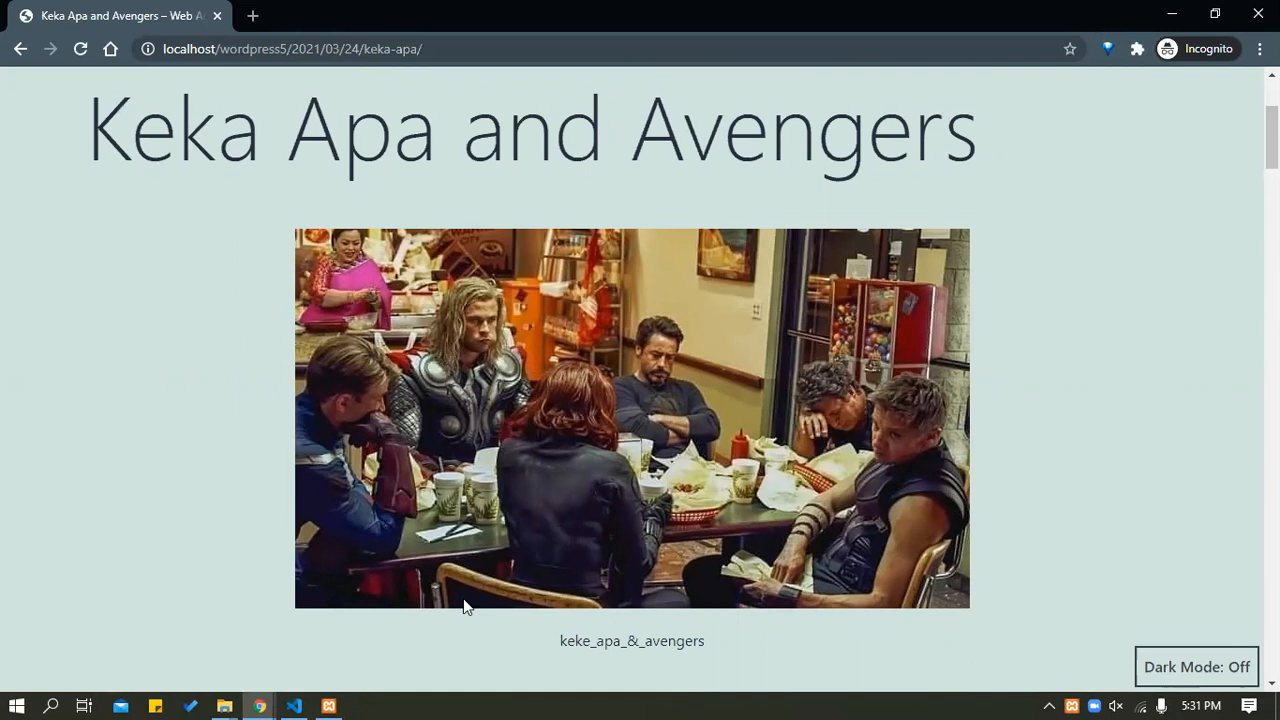
Switch back to the post editor and remove the post's featured image.
mouse_move(259, 706)
click(149, 651)
scroll(510, 345, down, 3)
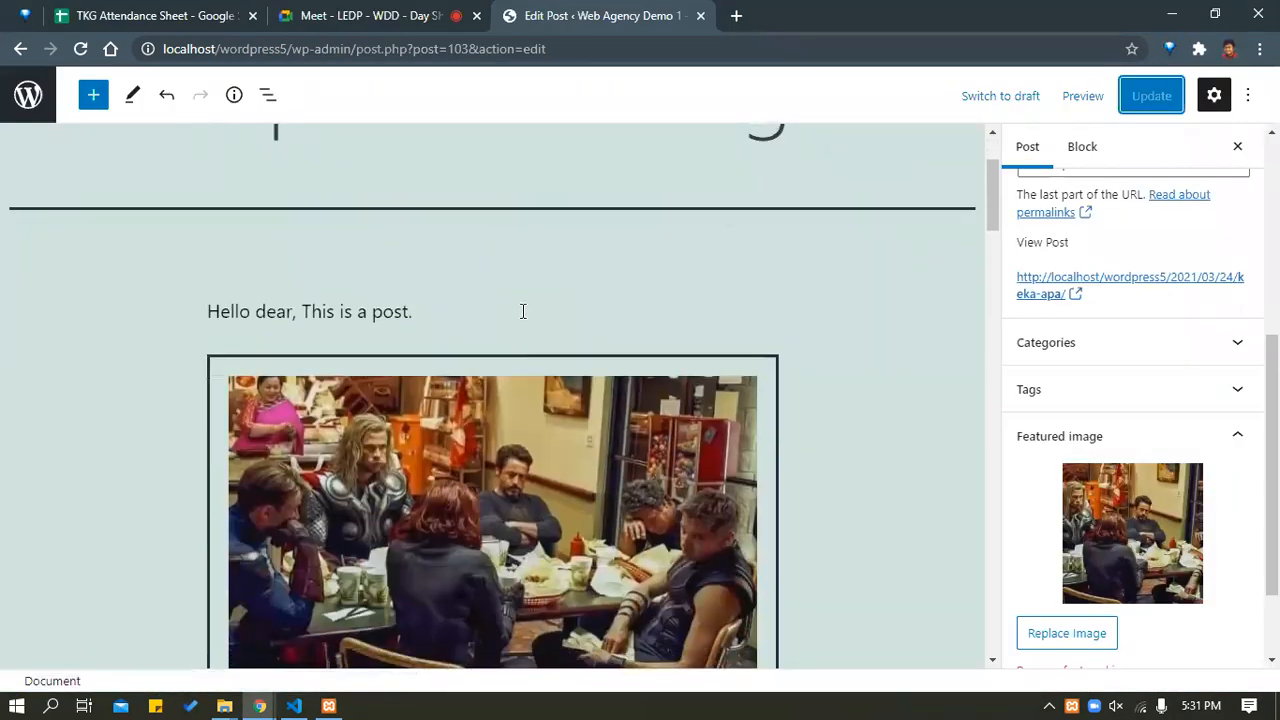
scroll(522, 311, down, 10)
scroll(1103, 391, down, 2)
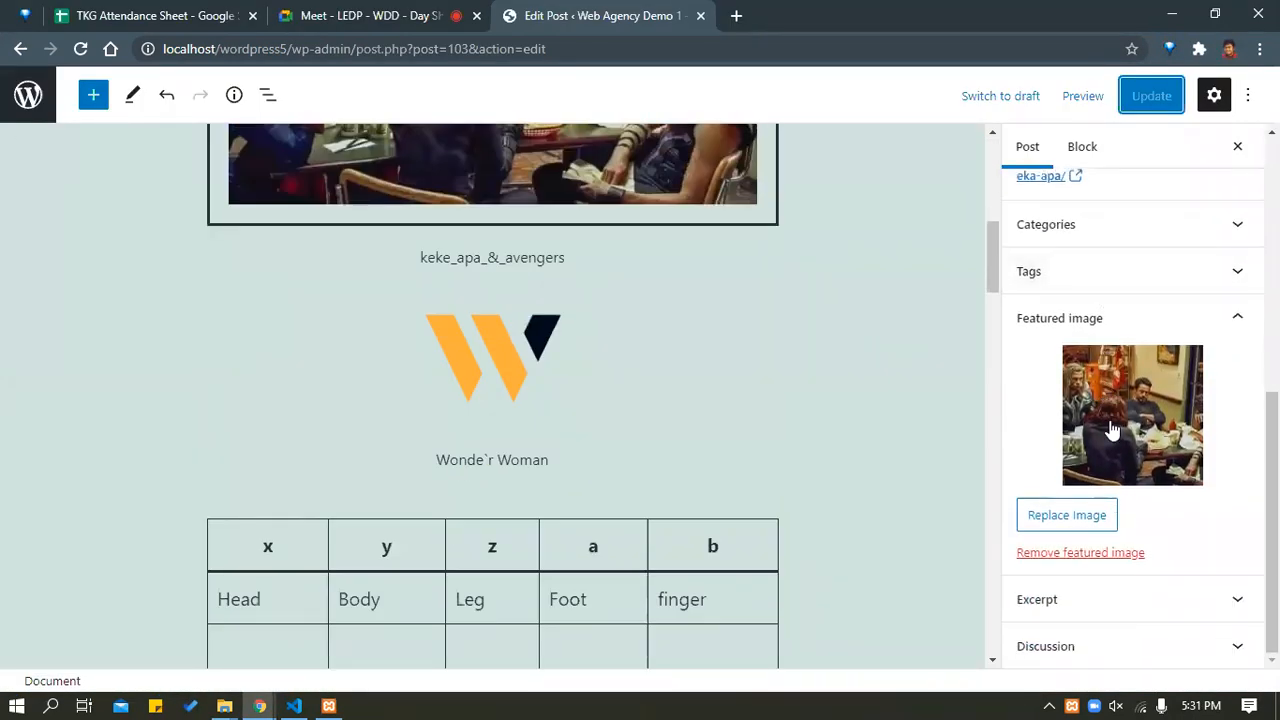
click(1085, 556)
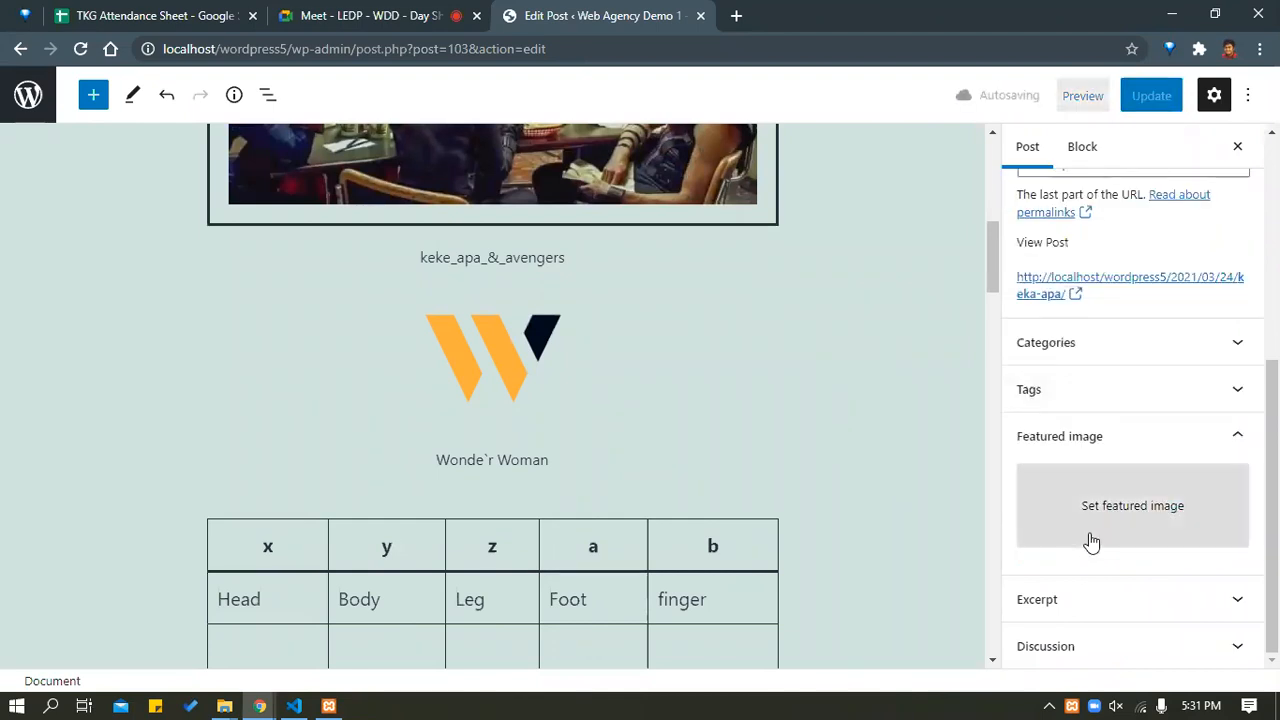
Disallow pingbacks and trackbacks in the post's discussion settings and update the post.
click(1063, 647)
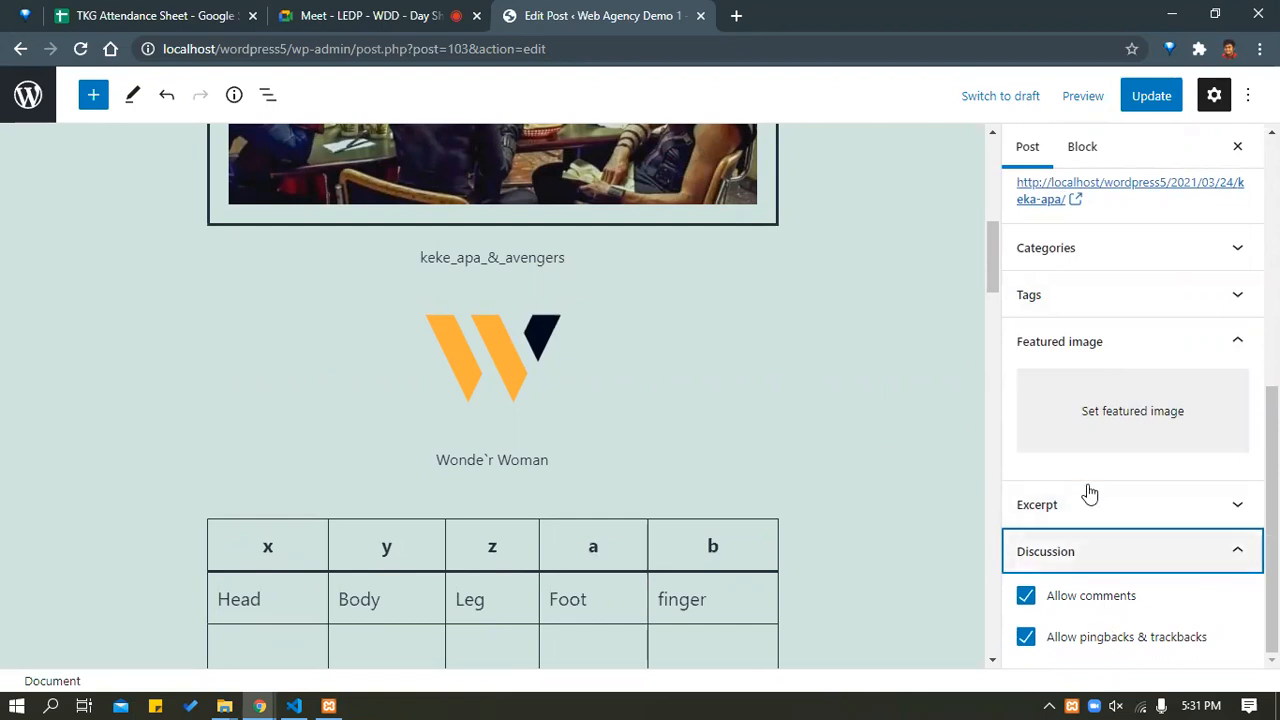
click(1093, 642)
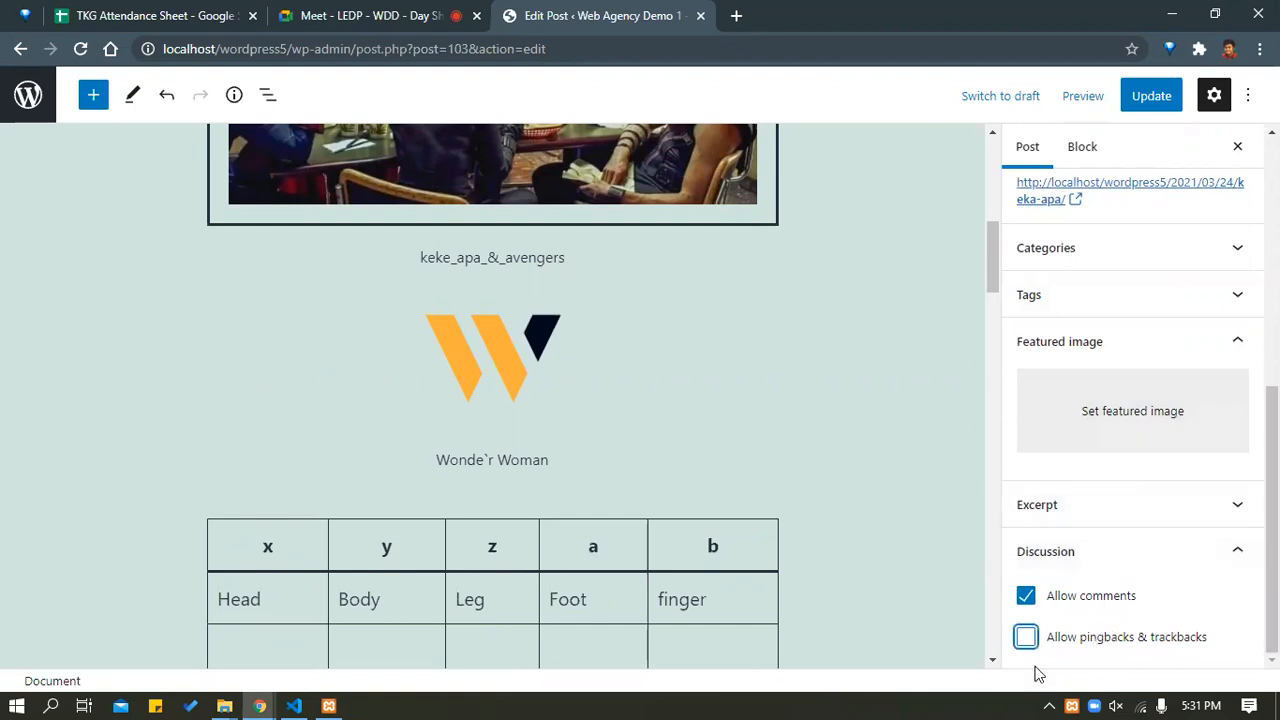
click(1094, 505)
scroll(1091, 517, down, 1)
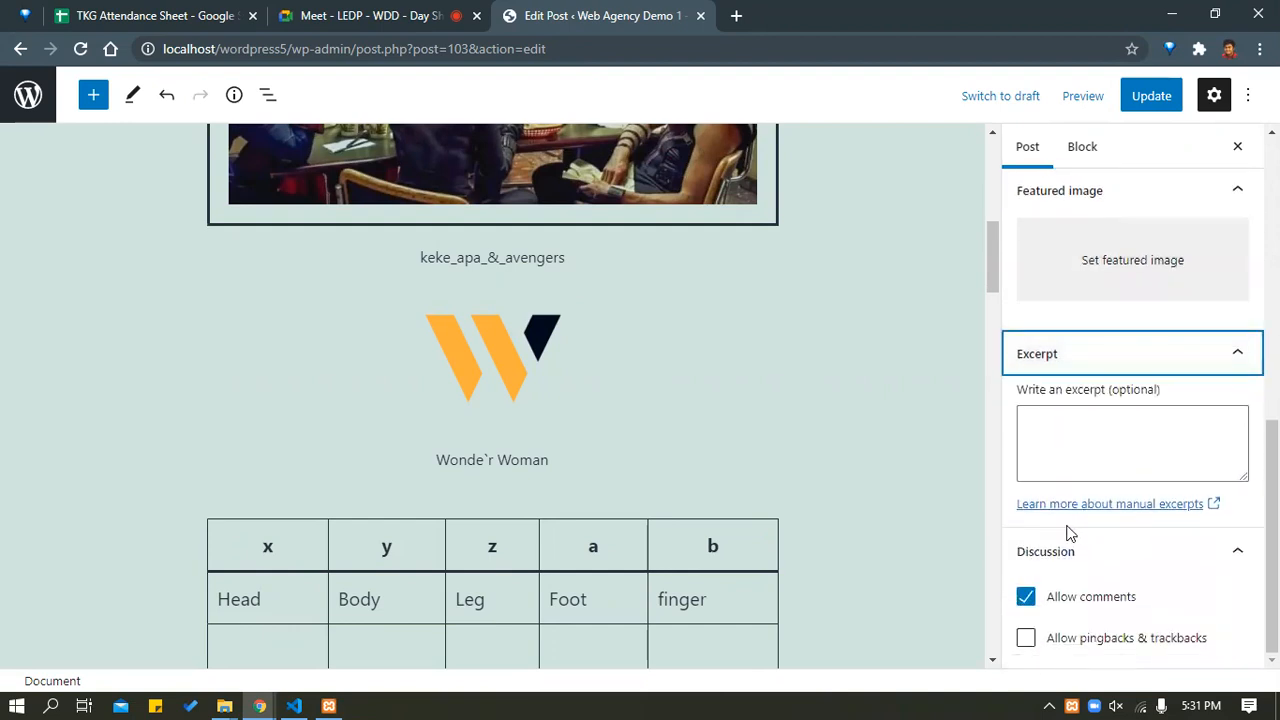
scroll(1050, 430, up, 5)
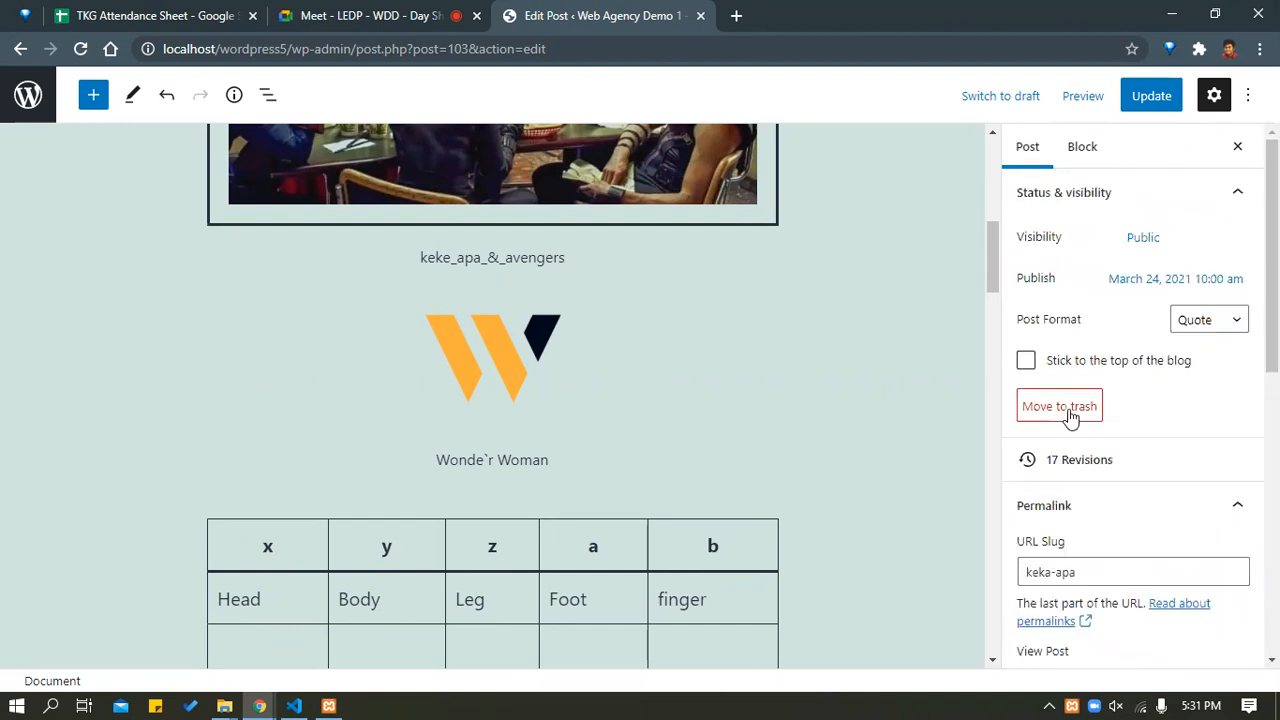
click(1151, 95)
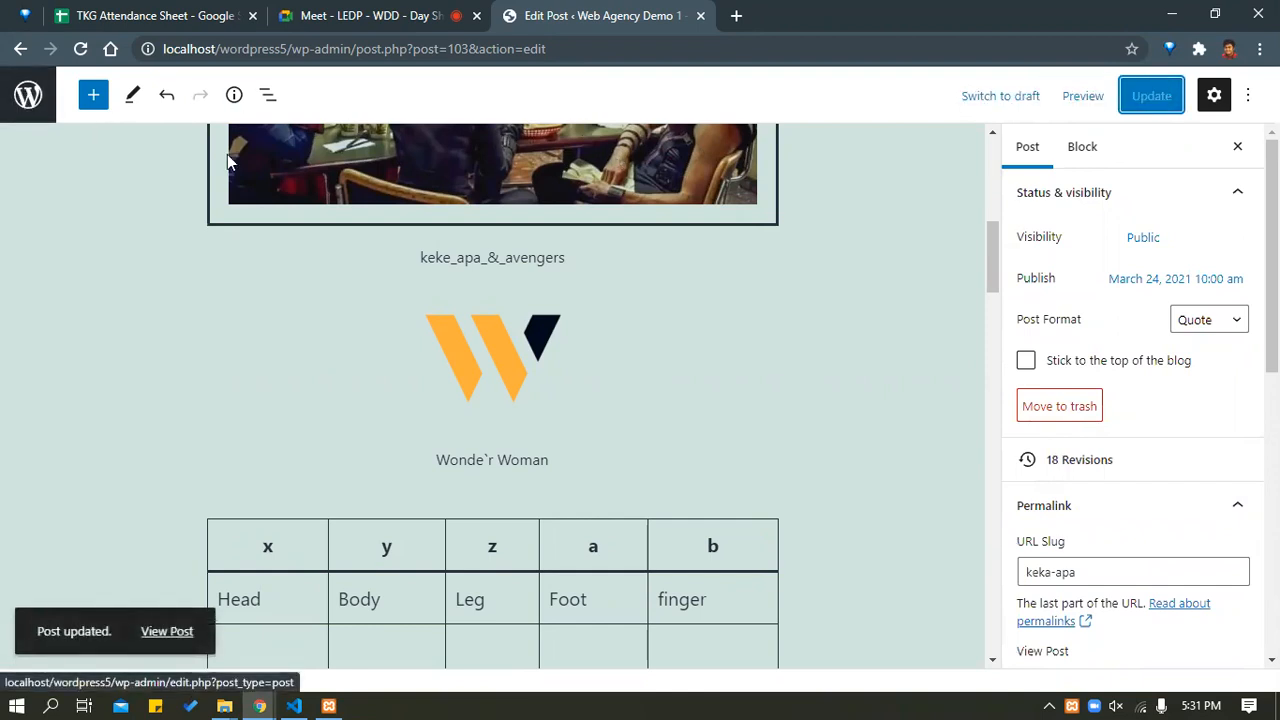
Leave the post editor and open the list of all pages in the site's admin area.
click(29, 96)
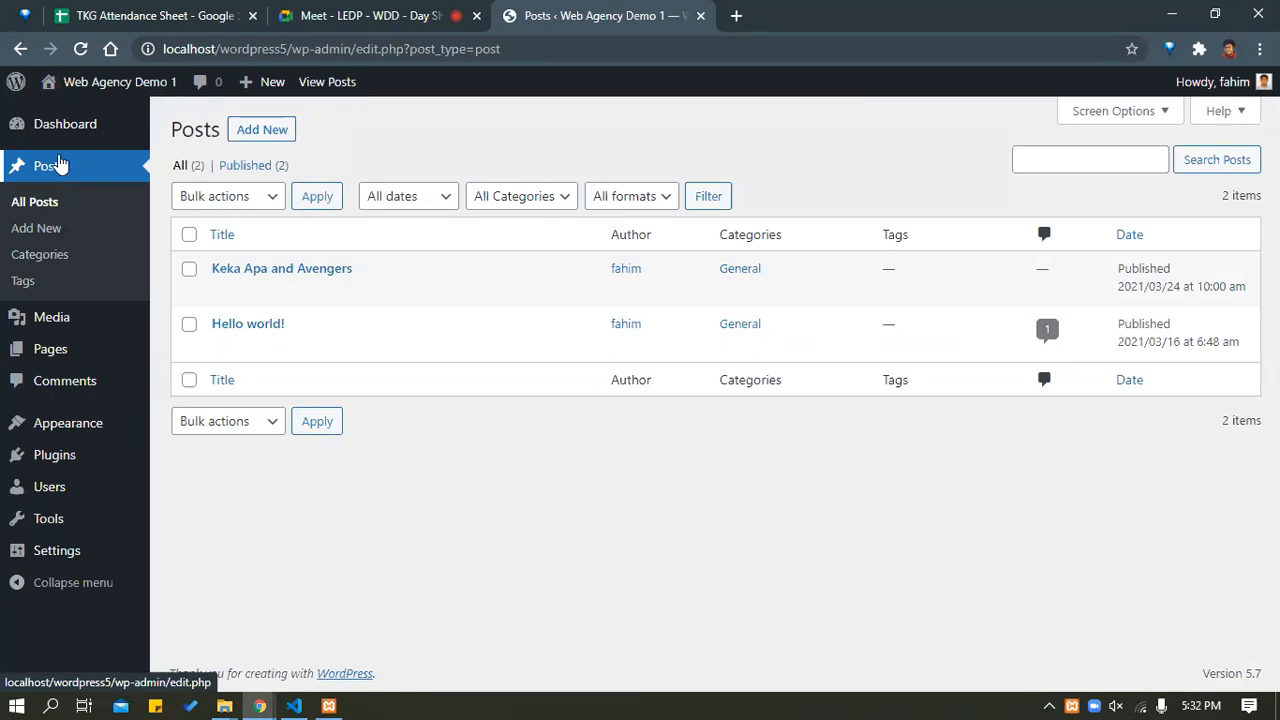
click(58, 163)
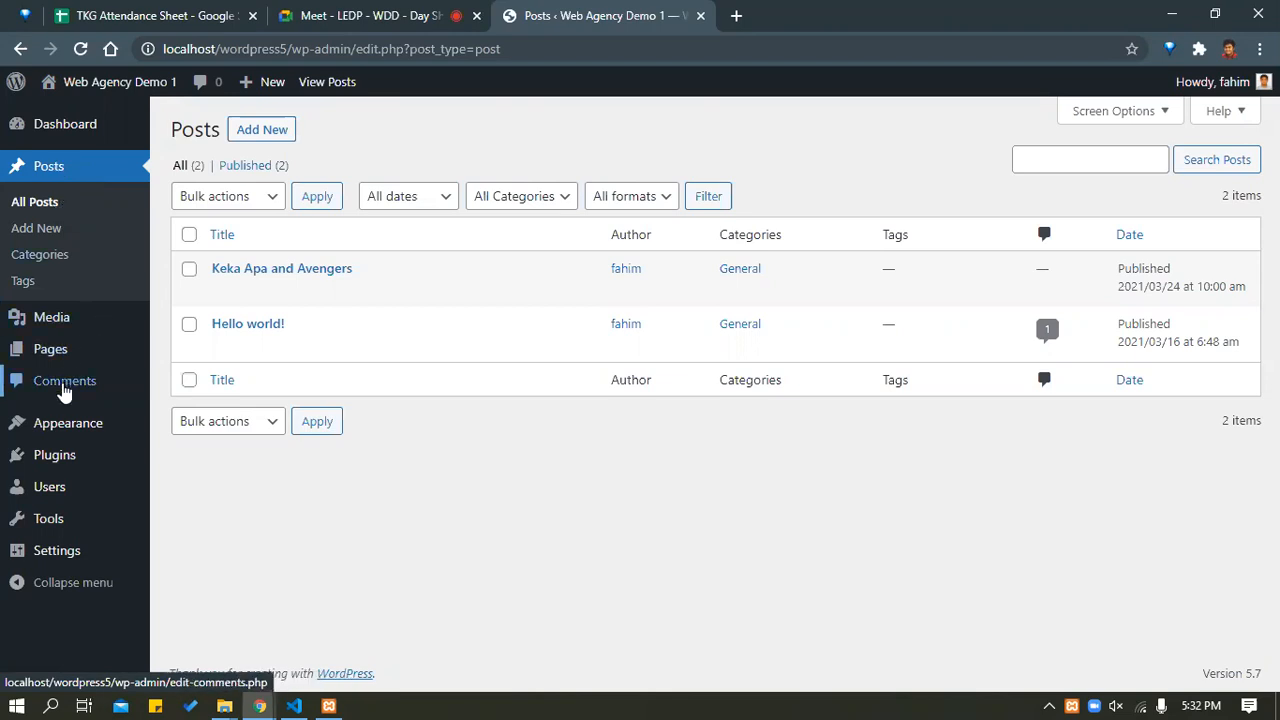
click(60, 352)
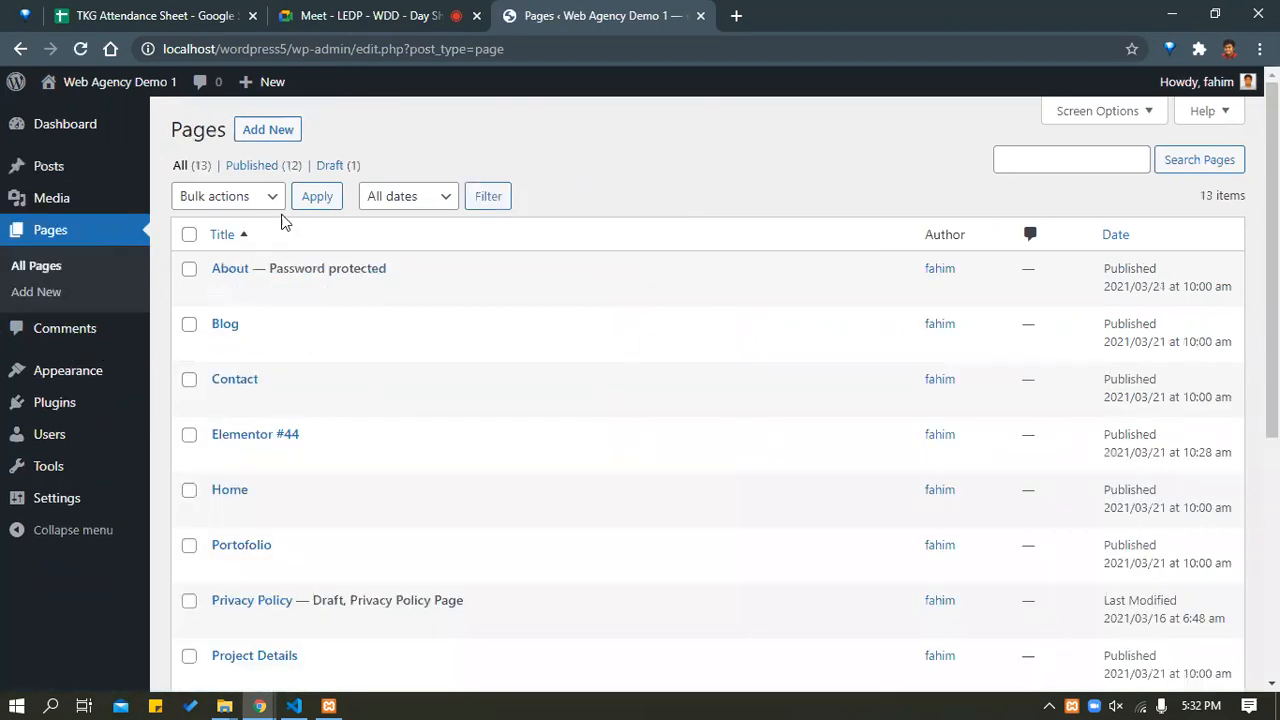
Create a new page titled "lkjoj".
click(266, 136)
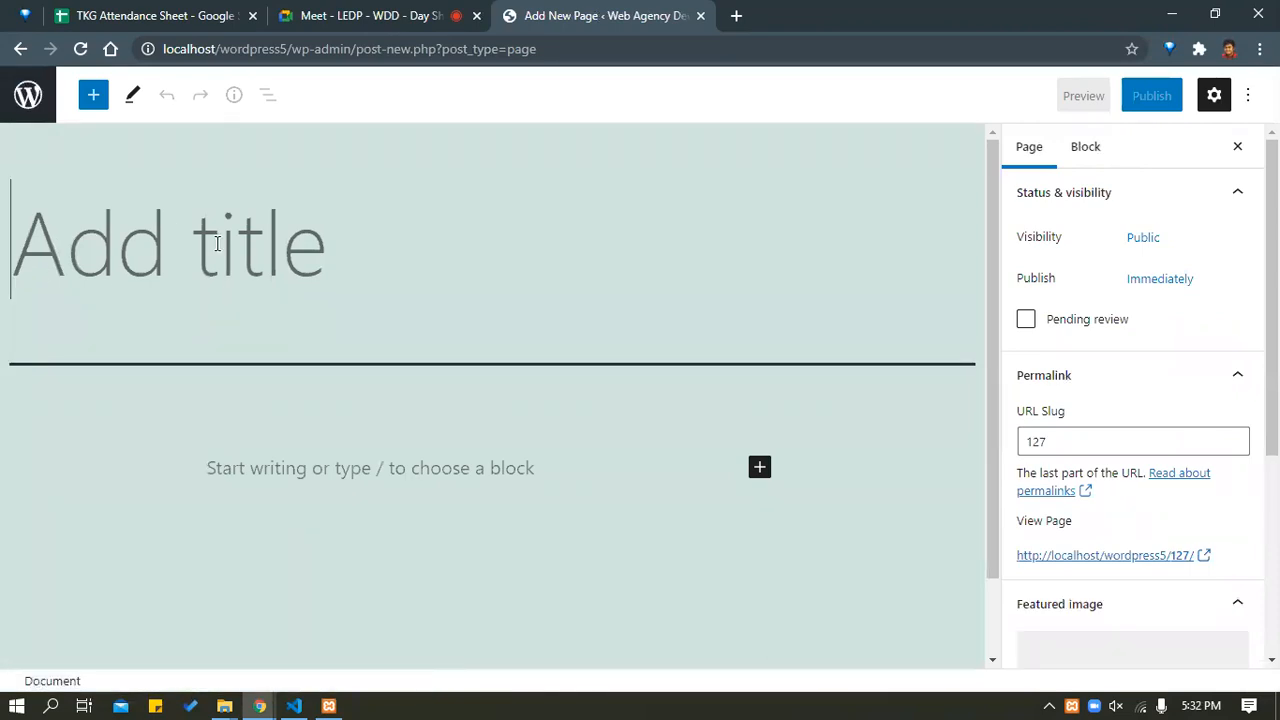
text(lkjoj)
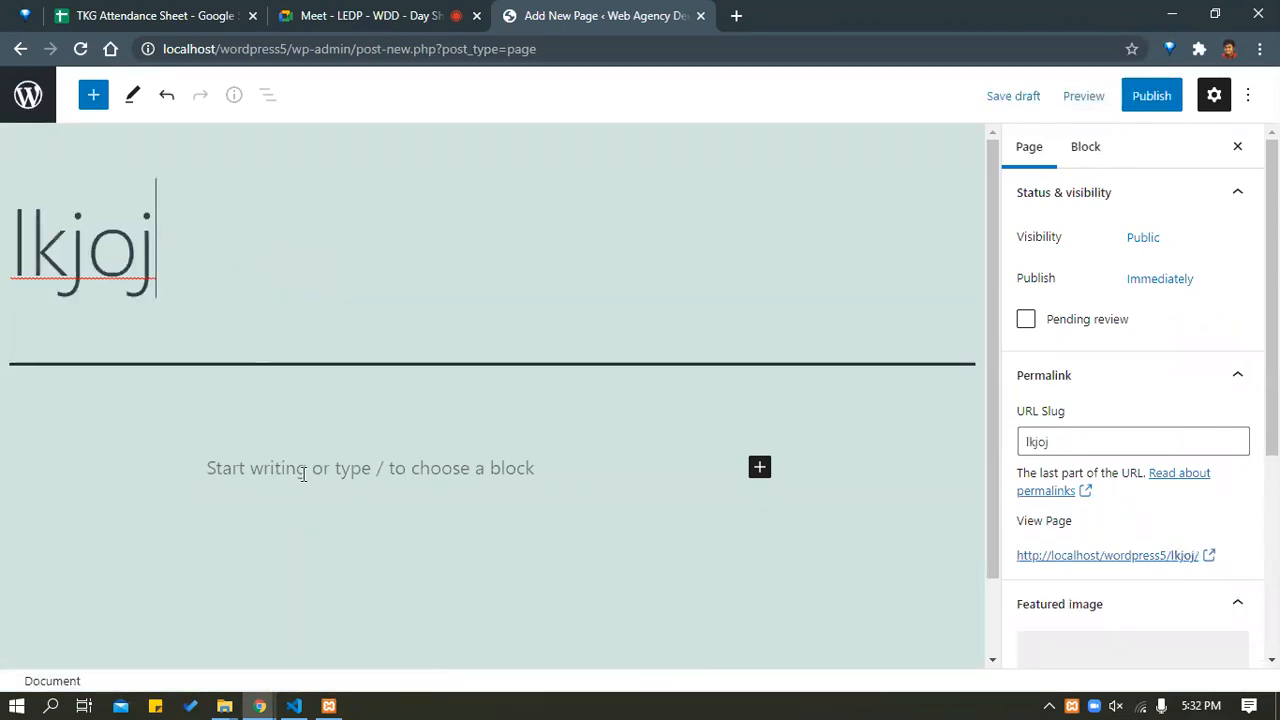
Examine the empty paragraph's block settings and the page's visibility, permalink, featured image, discussion and attribute settings.
click(306, 468)
scroll(1049, 397, down, 1)
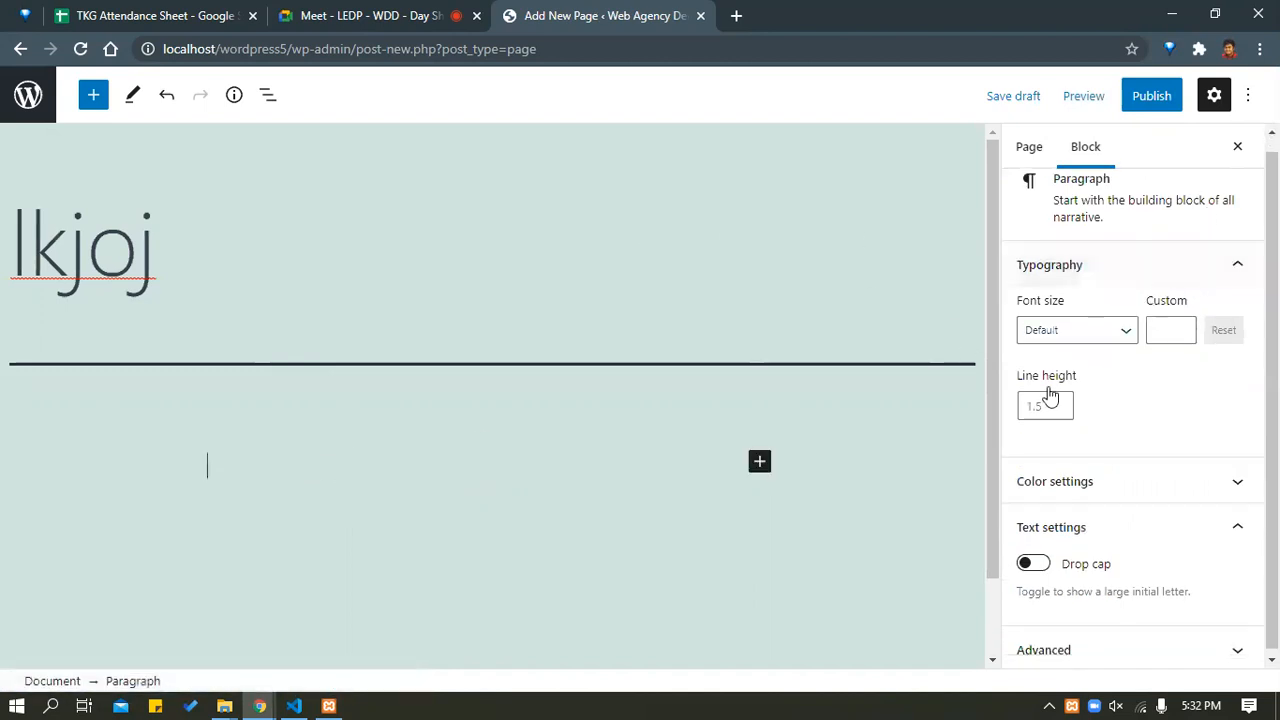
scroll(1063, 300, up, 1)
click(1063, 148)
click(1044, 150)
scroll(1034, 343, down, 3)
scroll(1037, 354, up, 3)
scroll(1044, 386, down, 1)
scroll(1050, 372, down, 3)
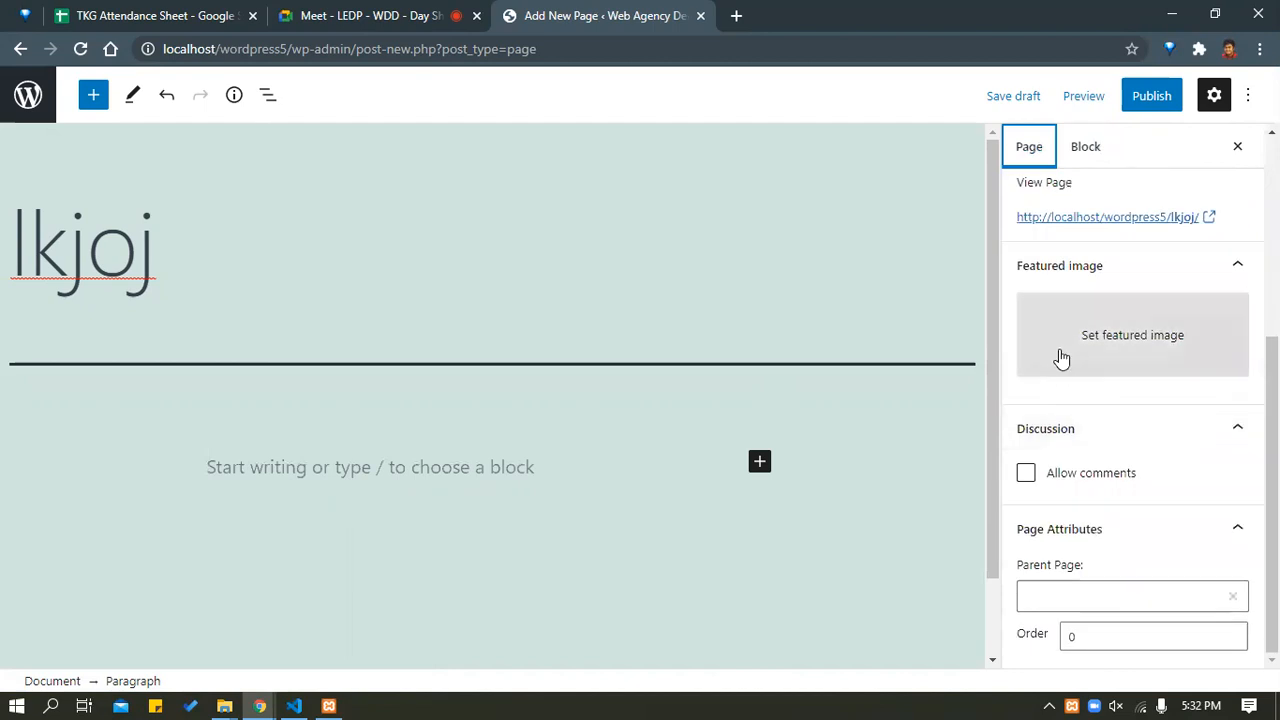
scroll(1095, 475, up, 4)
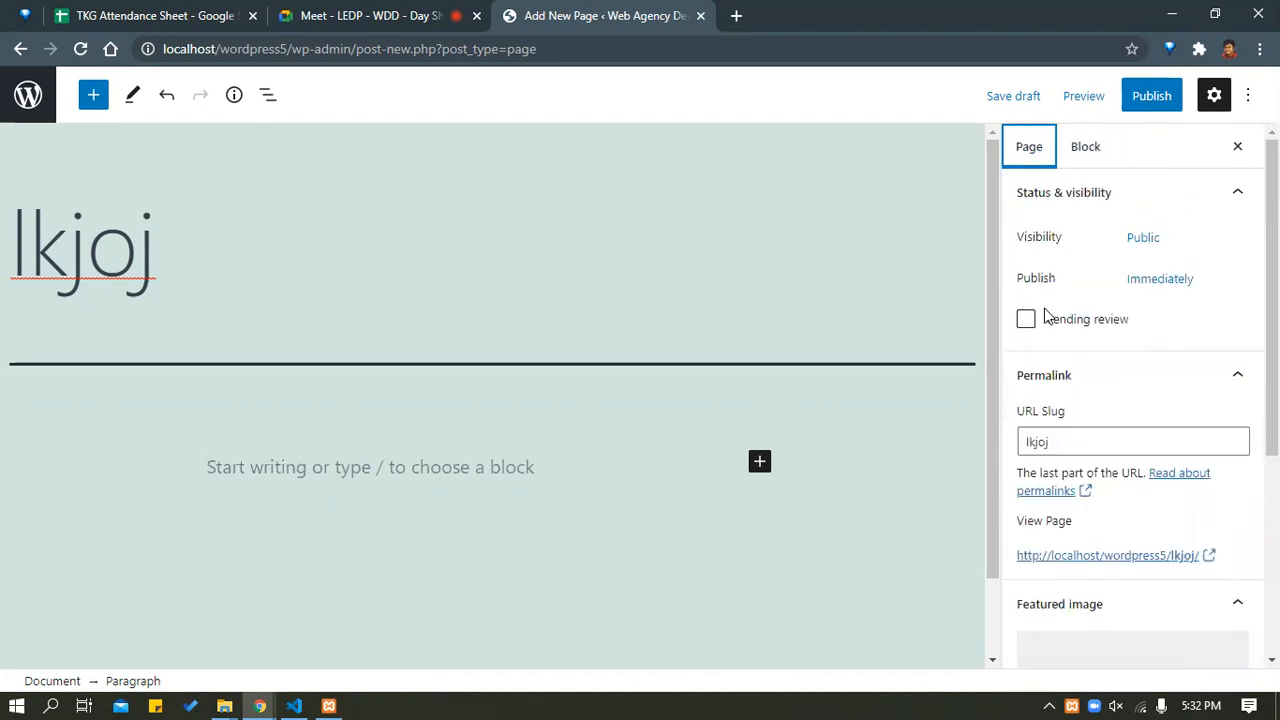
scroll(1055, 370, down, 3)
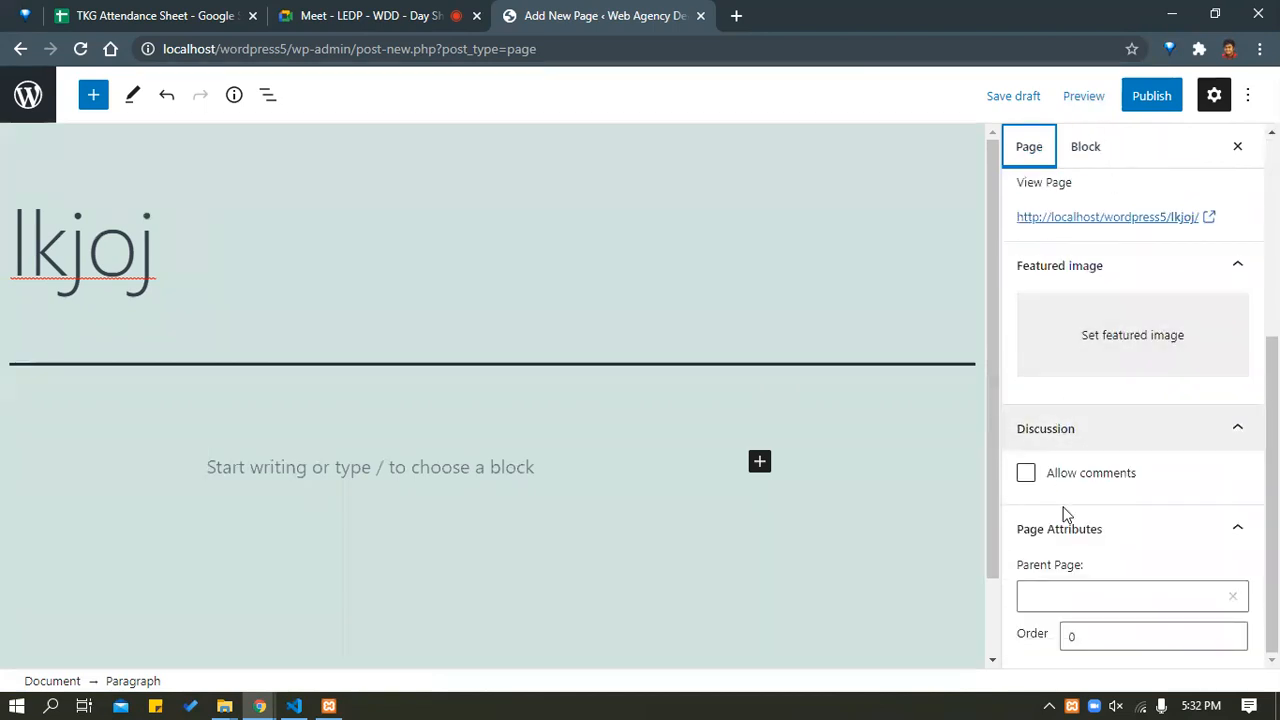
click(1075, 148)
Insert the "Portfolio list" block pattern into the new page.
click(92, 108)
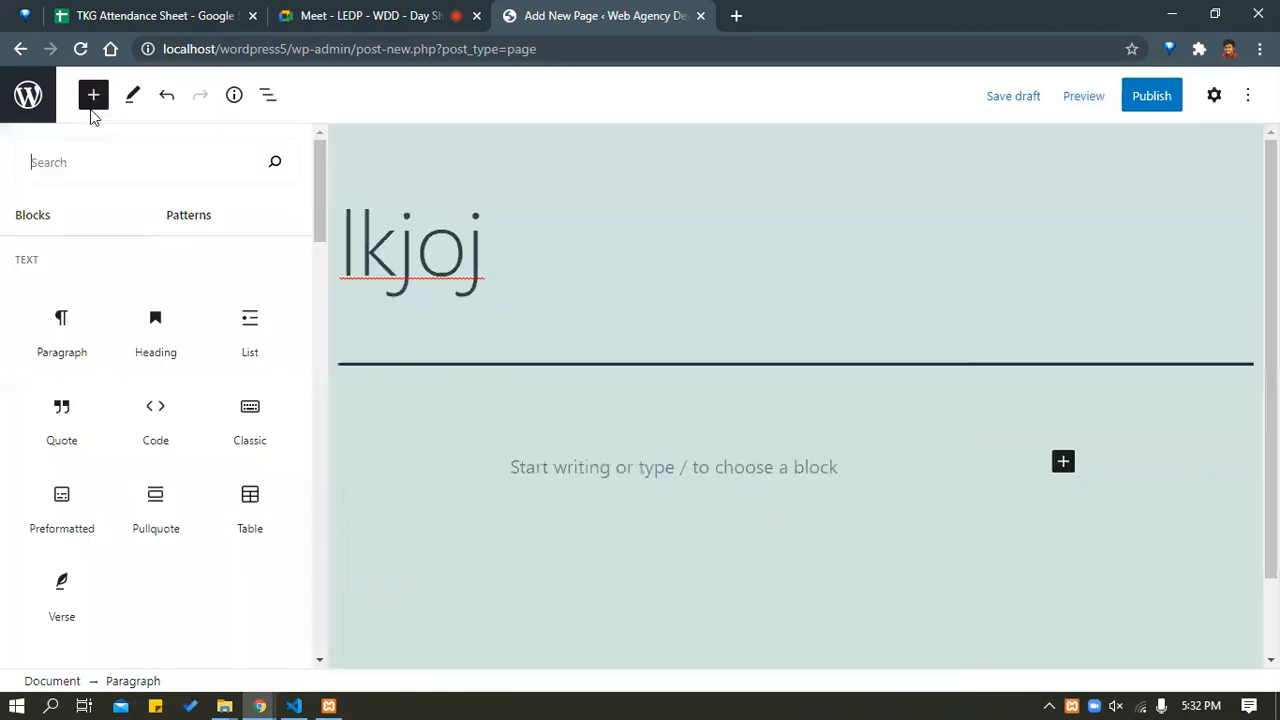
scroll(43, 414, down, 7)
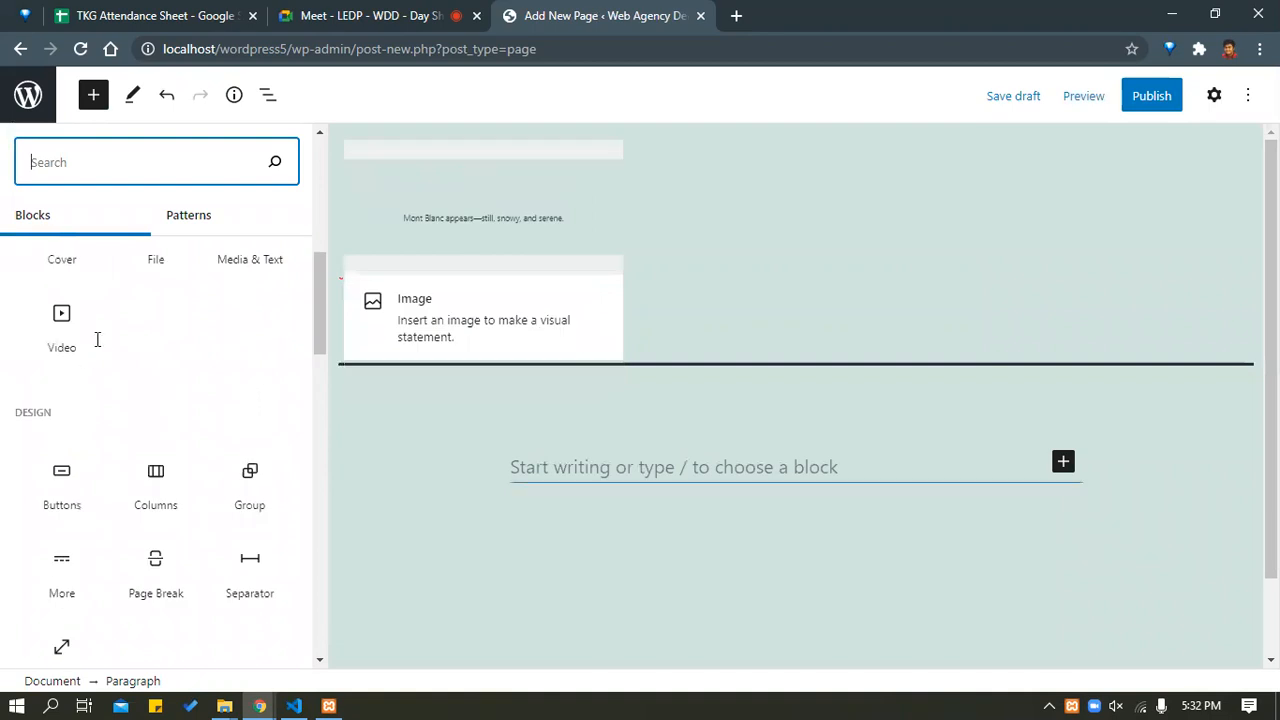
scroll(194, 271, up, 6)
click(198, 220)
scroll(125, 386, down, 5)
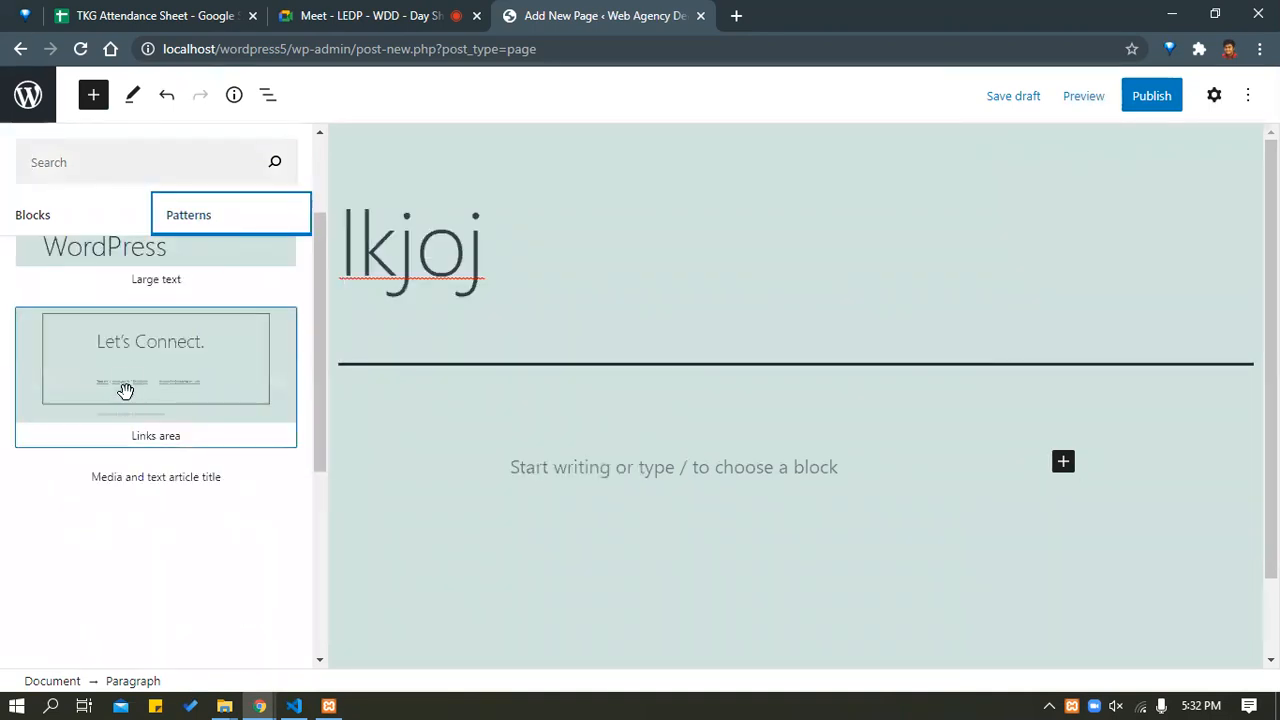
scroll(125, 455, down, 3)
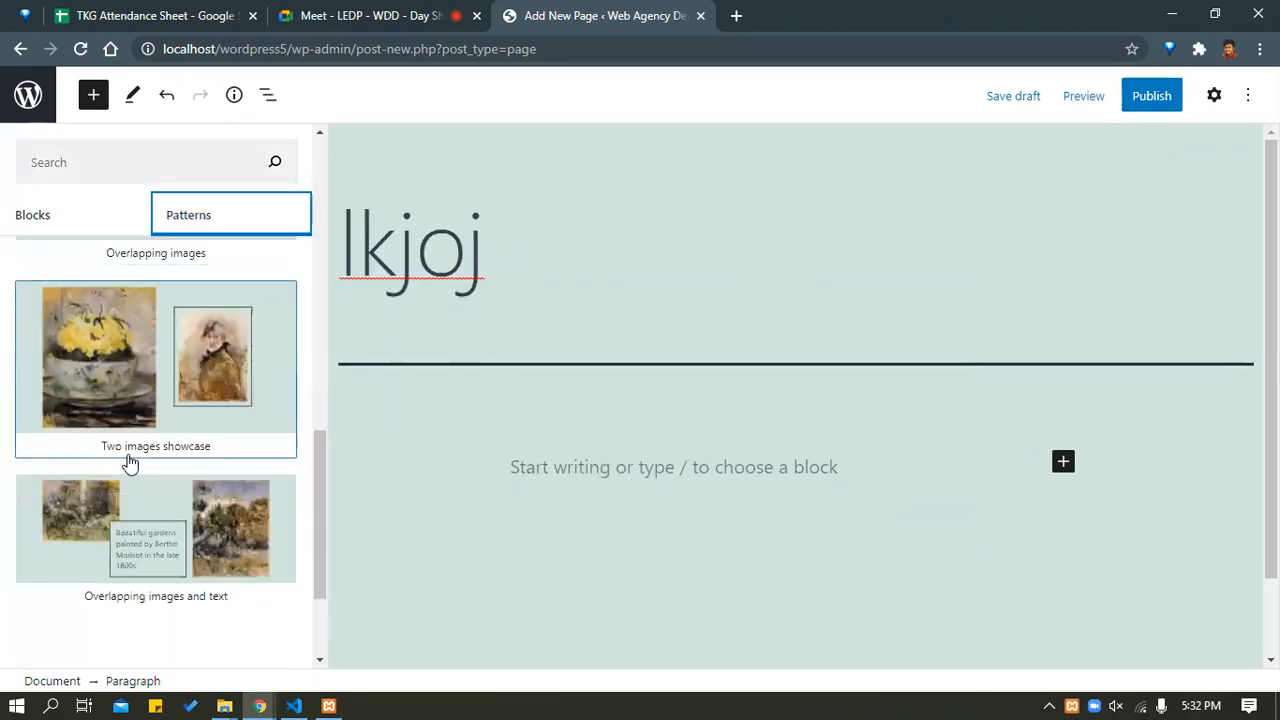
scroll(155, 430, down, 2)
scroll(150, 408, down, 2)
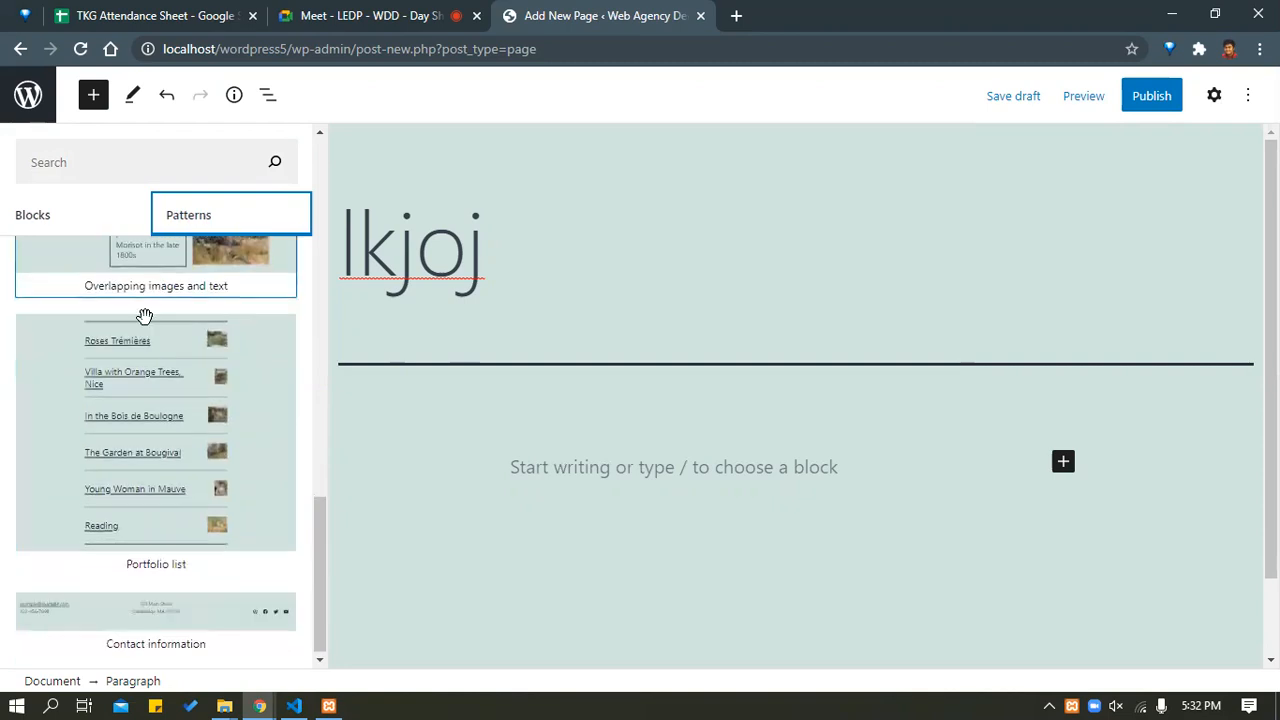
click(121, 458)
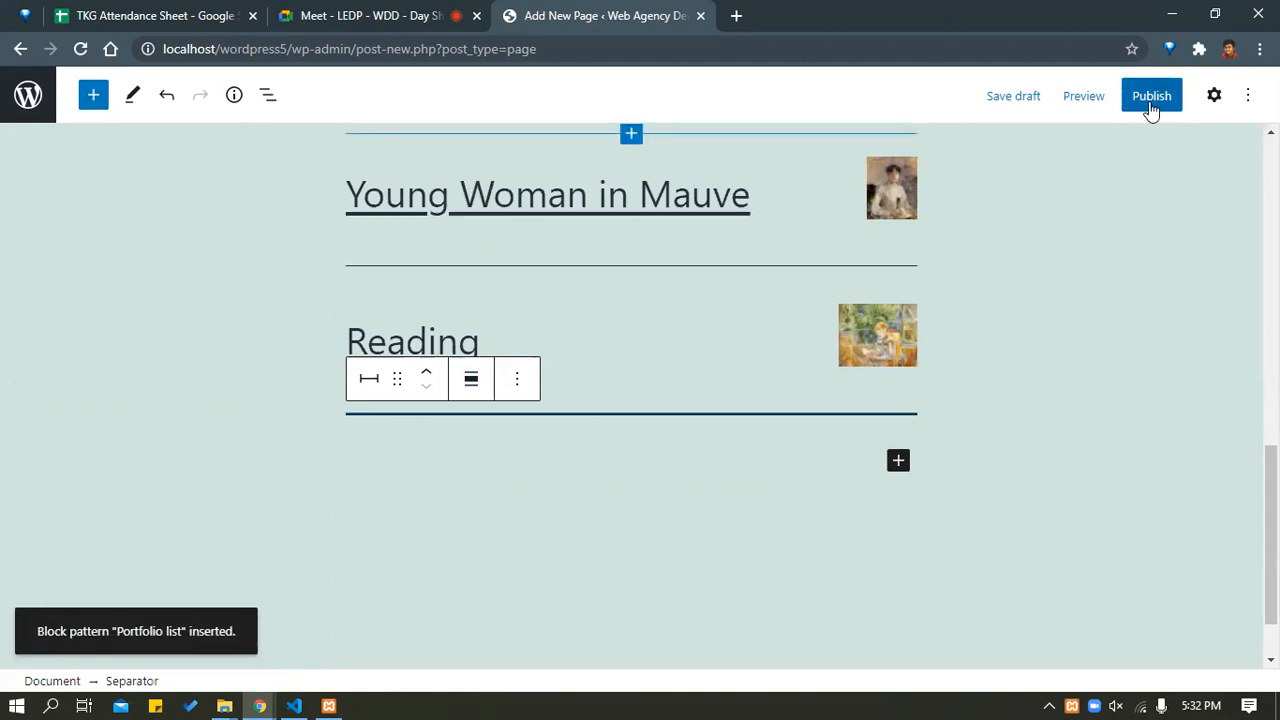
Preview the unpublished page in a new tab, review the whole portfolio list down to the footer, and close the preview.
click(1088, 100)
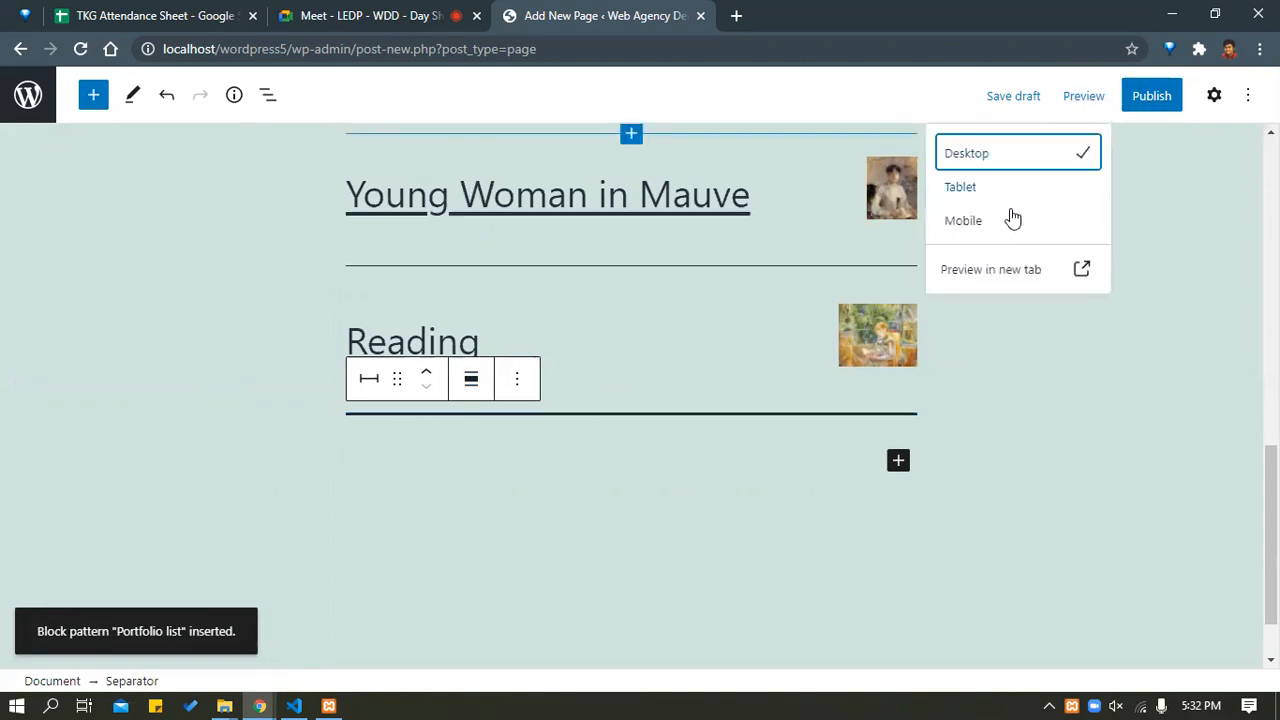
click(998, 268)
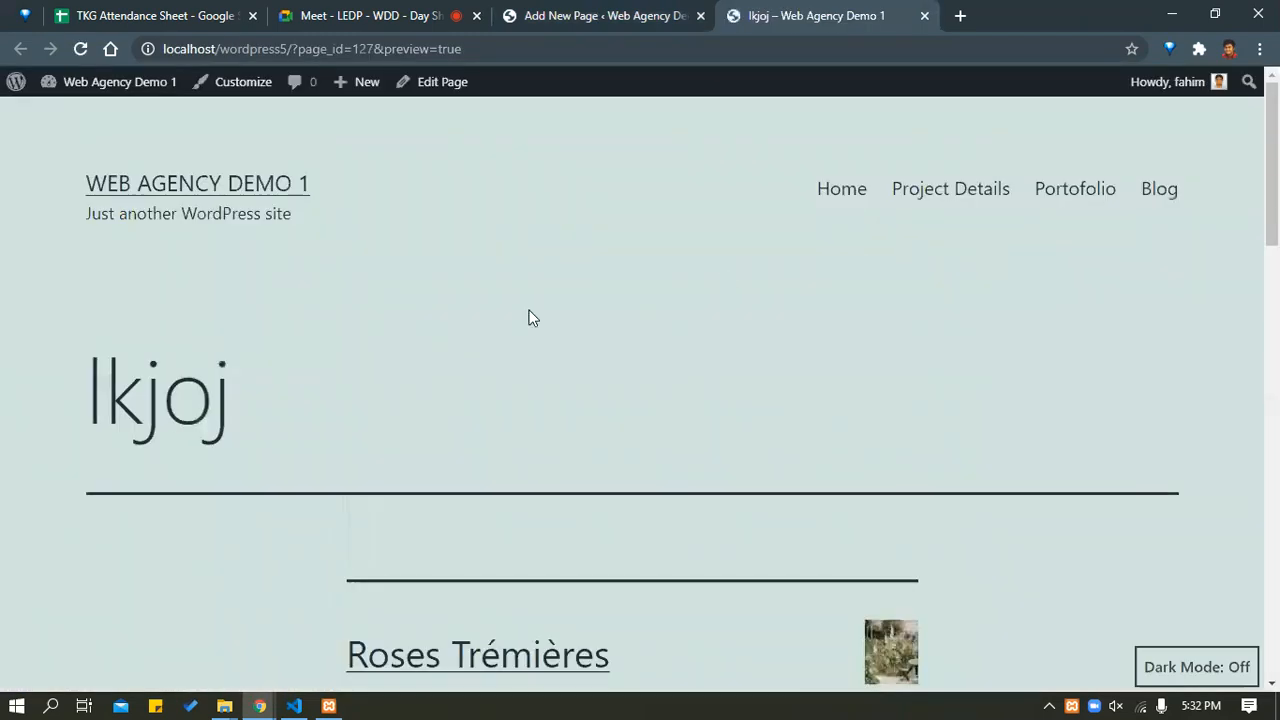
scroll(414, 363, down, 3)
scroll(377, 308, down, 9)
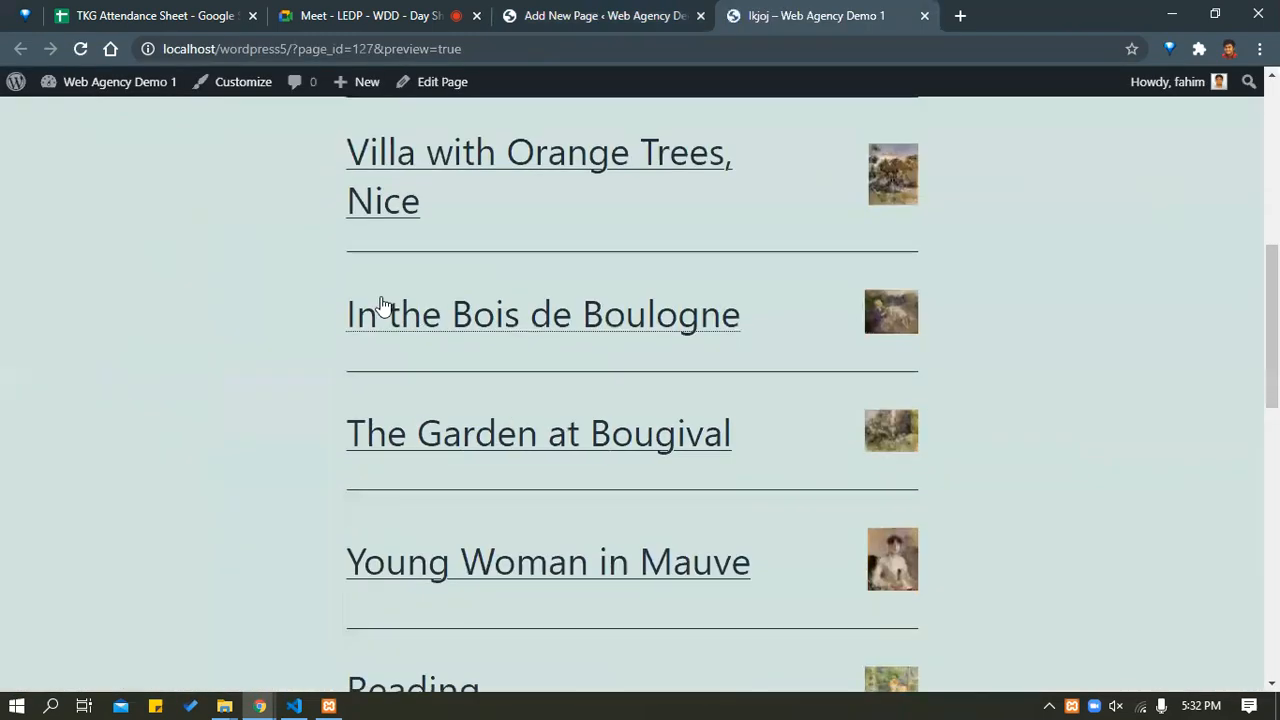
scroll(394, 363, up, 5)
scroll(399, 363, up, 5)
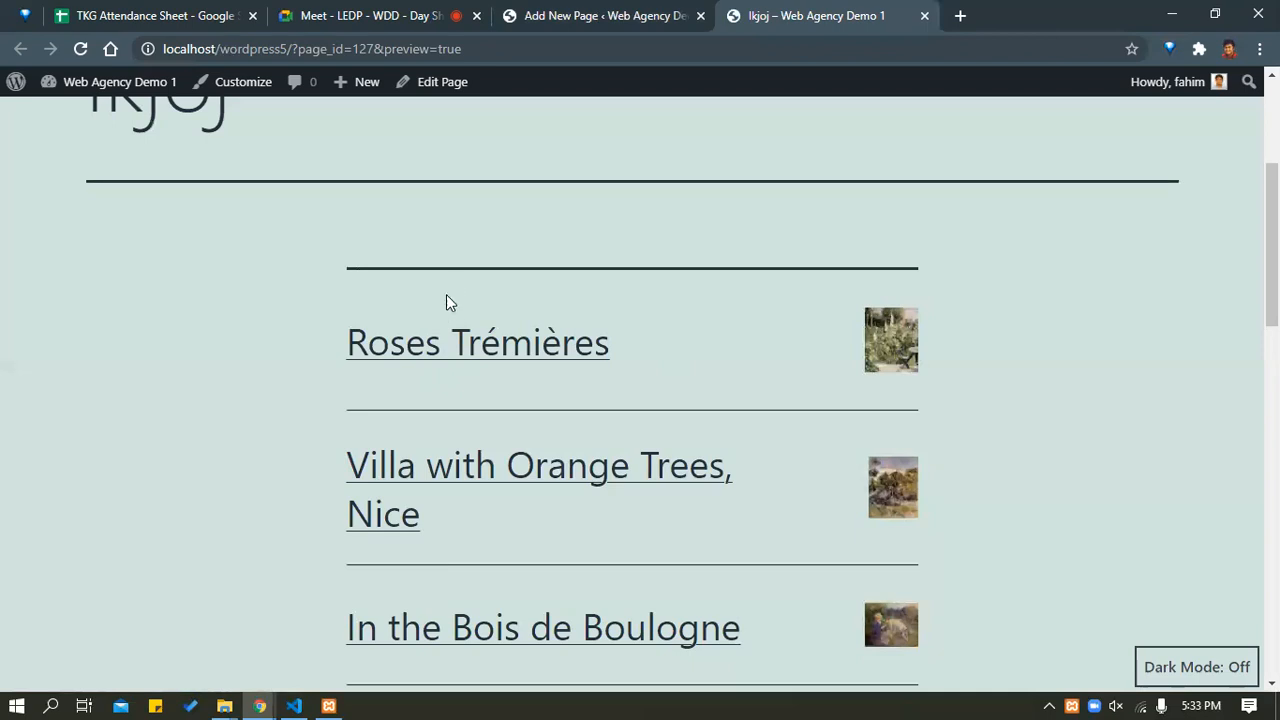
scroll(510, 340, down, 9)
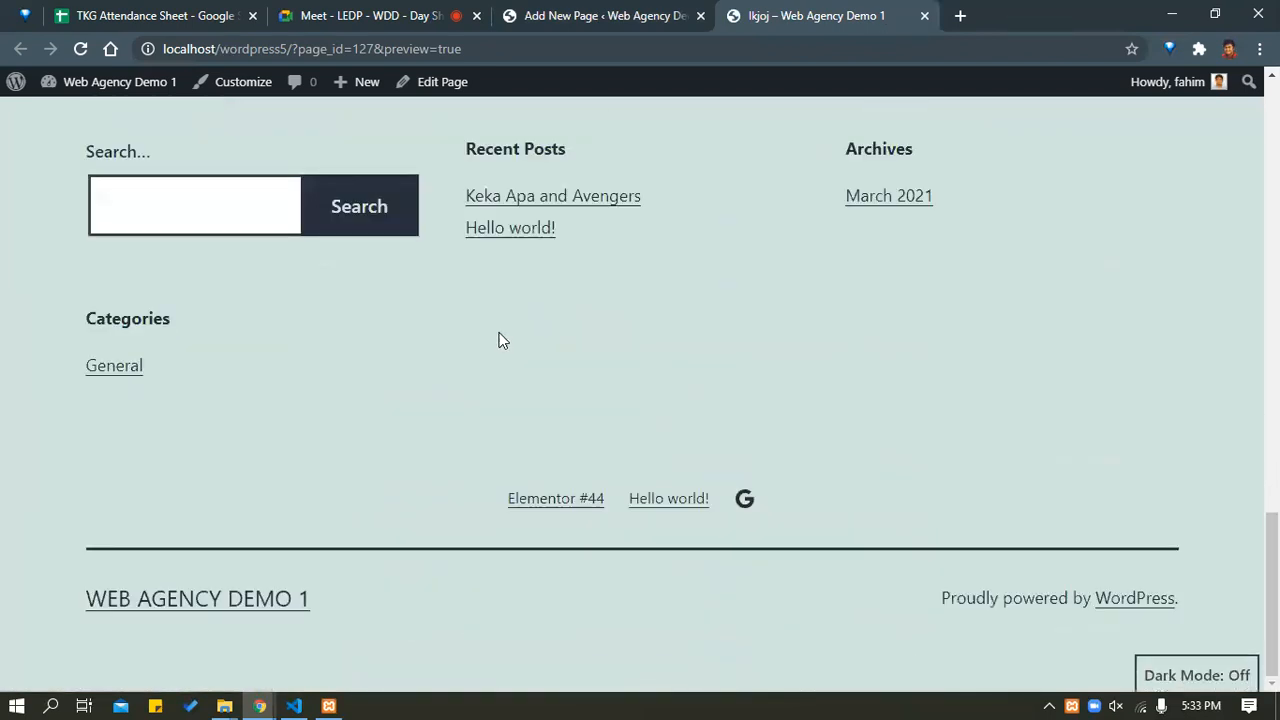
scroll(499, 334, up, 5)
scroll(499, 340, up, 5)
click(924, 15)
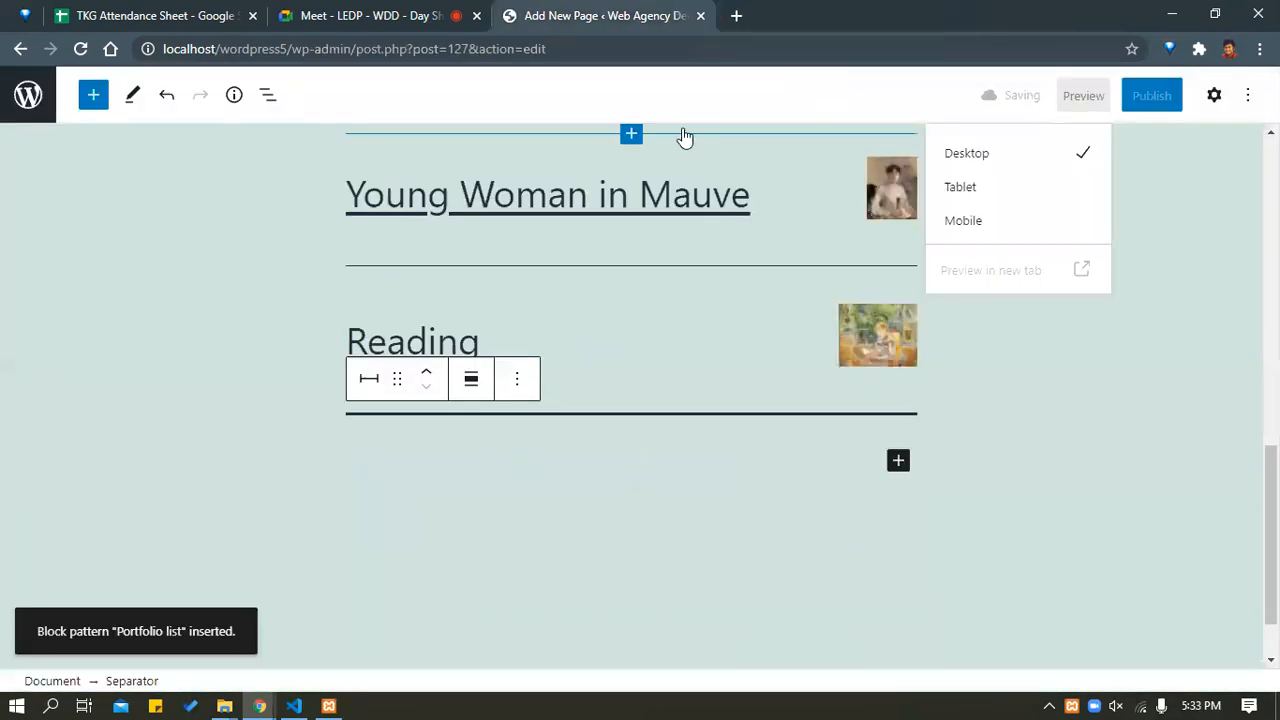
Set the link on the "Villa with Orange Trees, Nice" heading to open in a new tab.
click(466, 333)
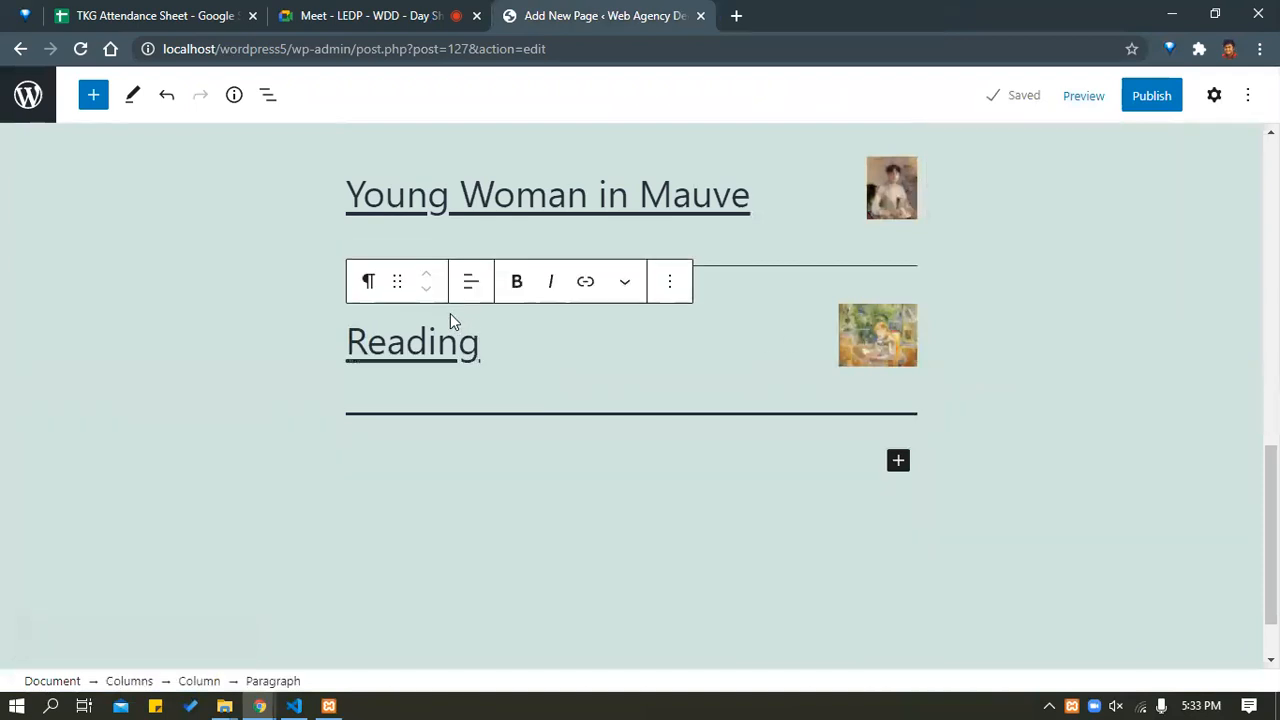
scroll(441, 178, up, 5)
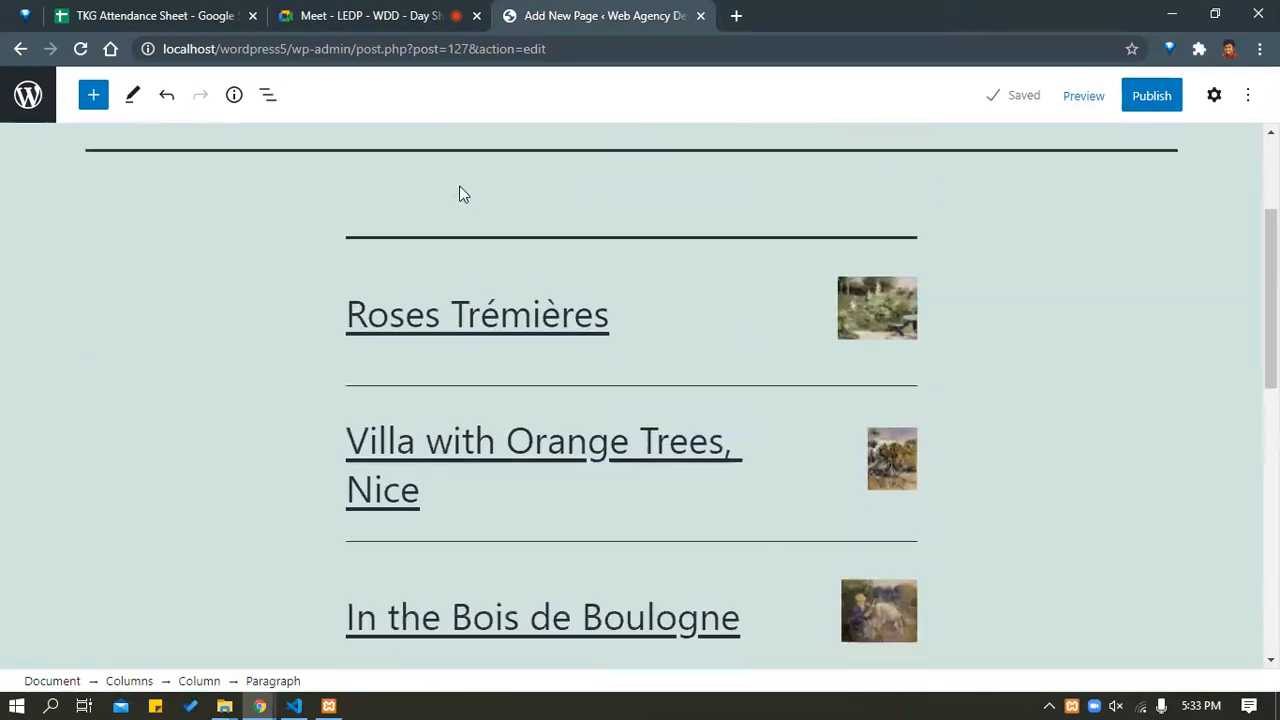
click(505, 193)
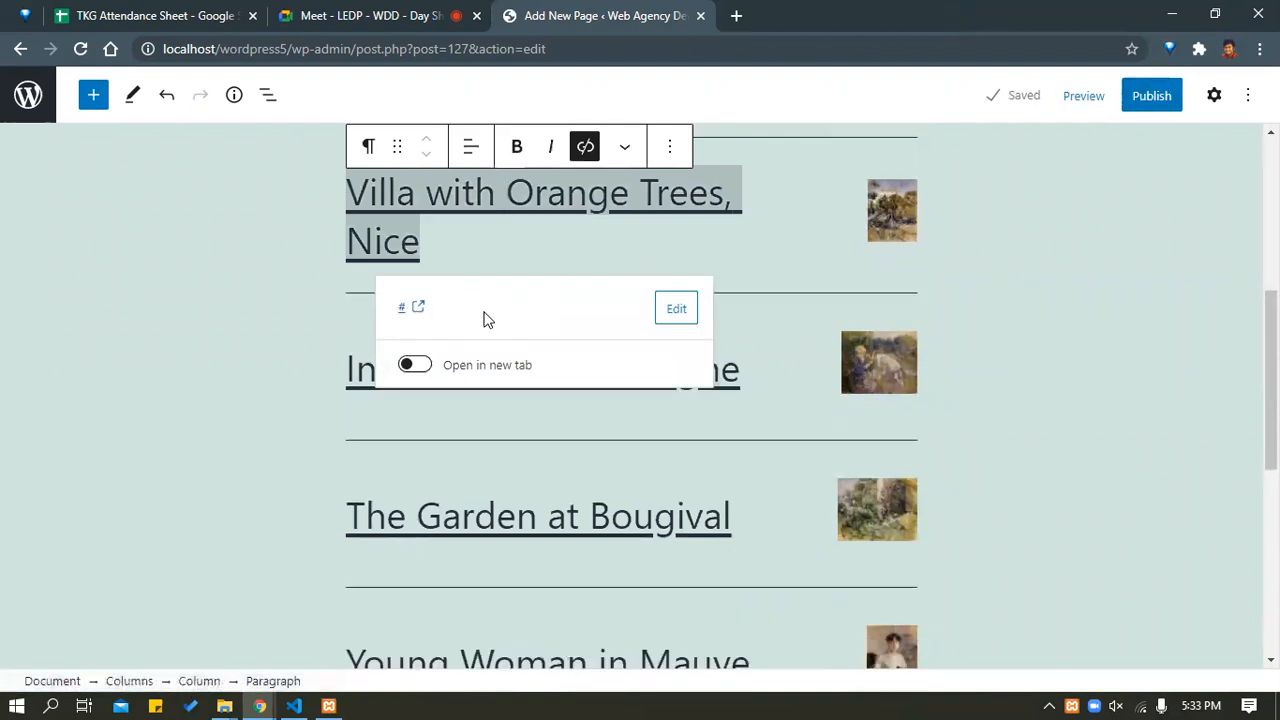
click(670, 310)
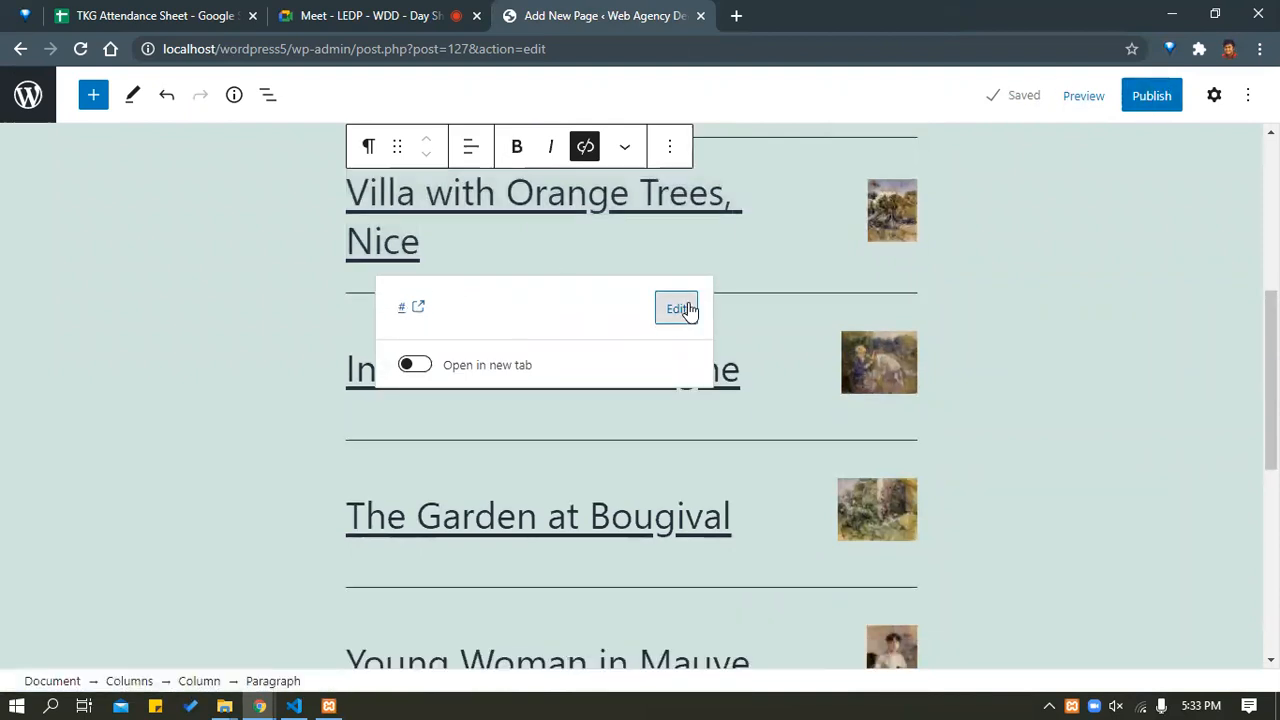
click(415, 365)
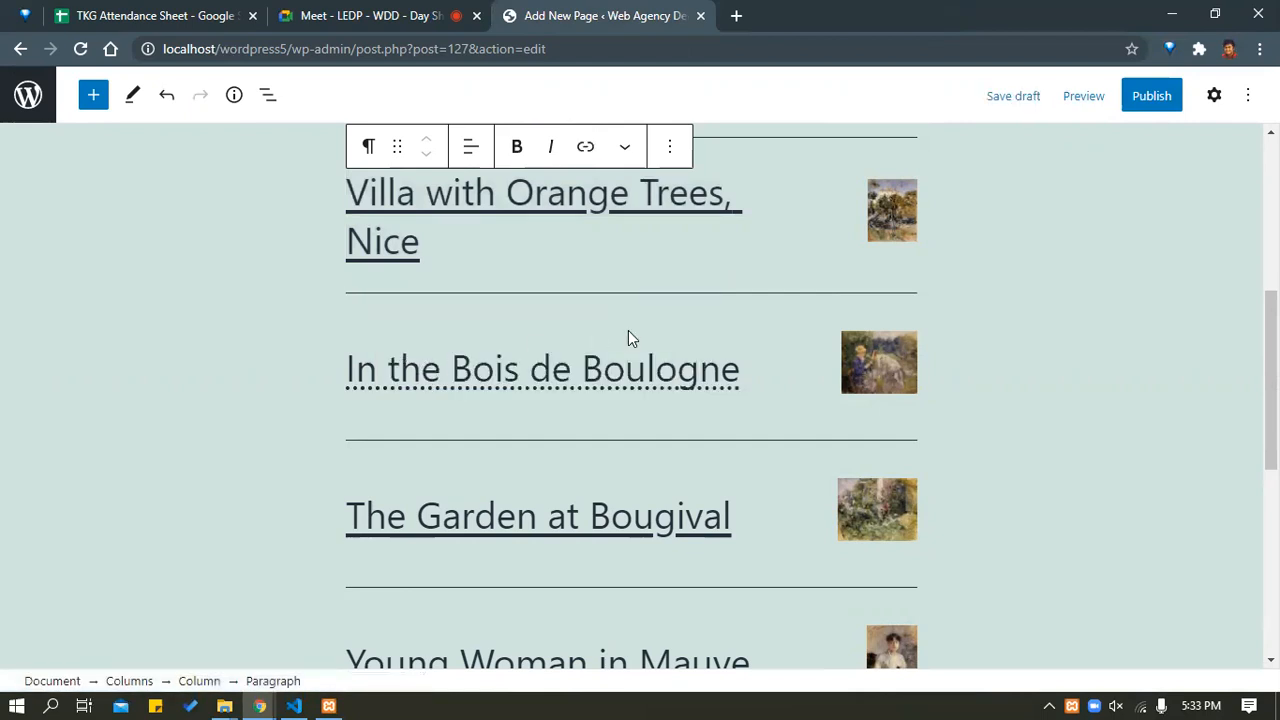
Examine the paragraph's block settings and browse the text, media, design, widget and embed blocks available for insertion.
click(1214, 95)
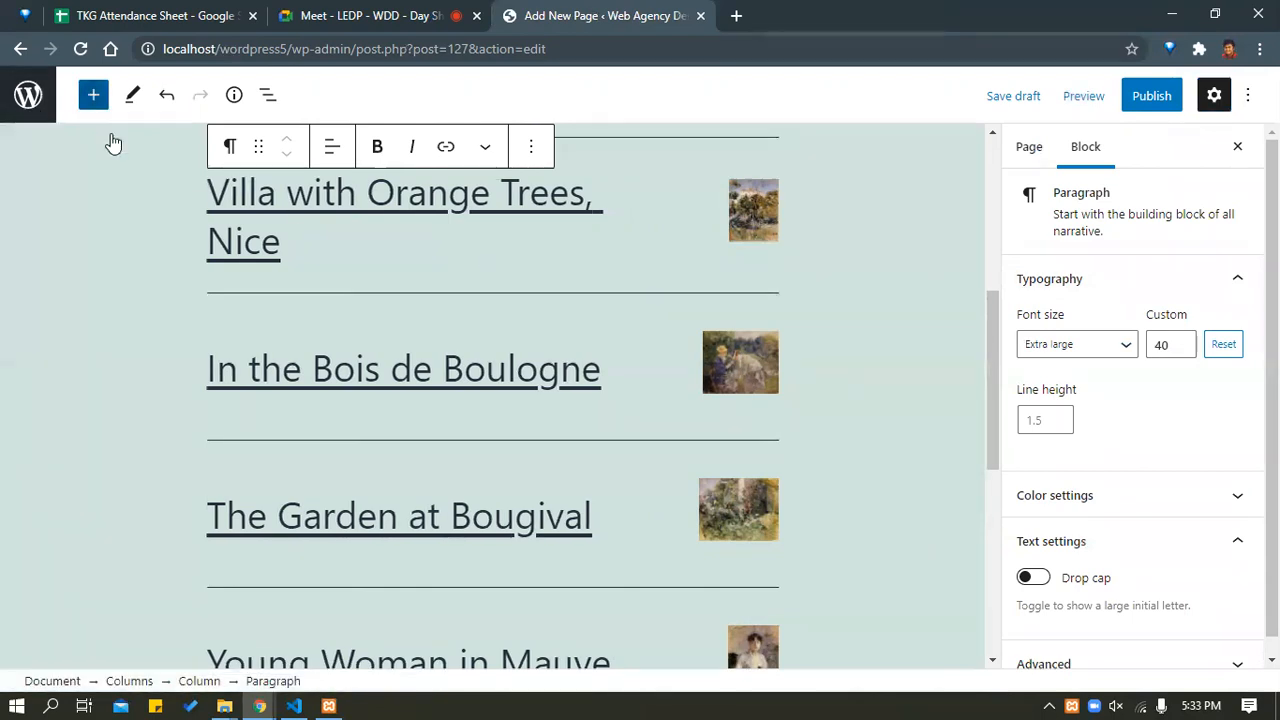
click(93, 94)
scroll(135, 340, down, 8)
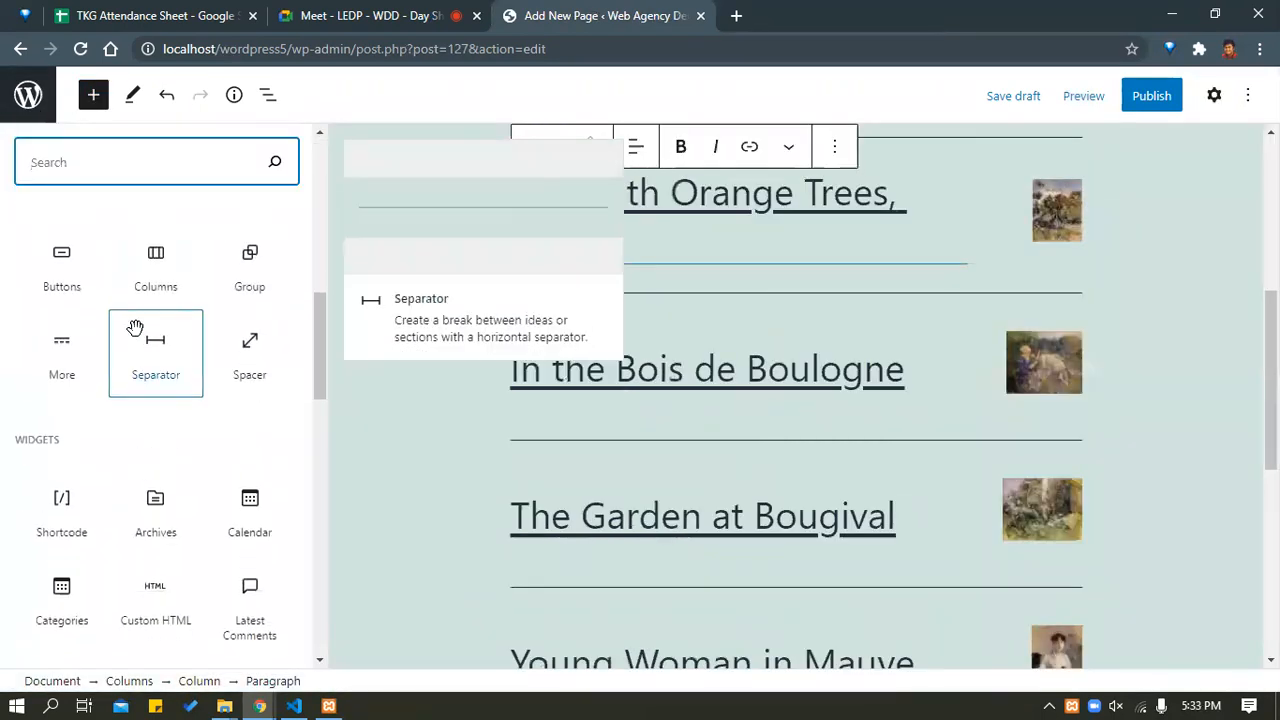
scroll(143, 334, down, 15)
scroll(174, 472, up, 12)
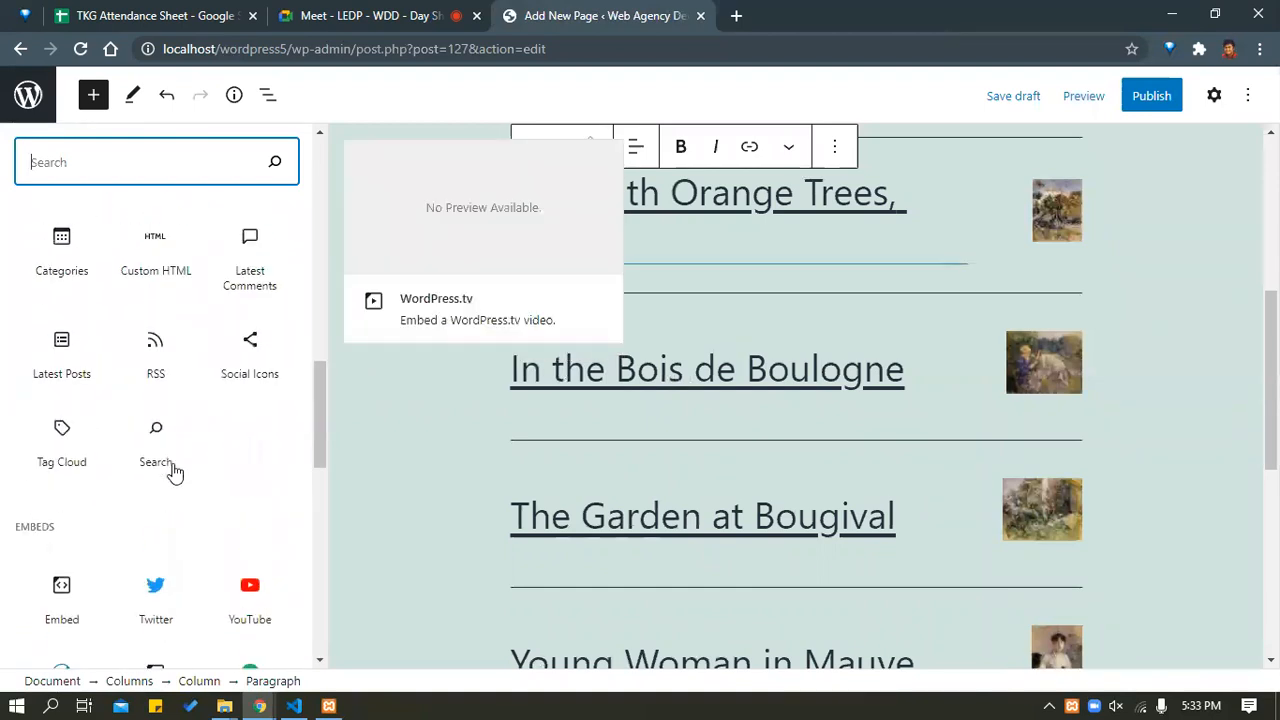
scroll(92, 514, up, 5)
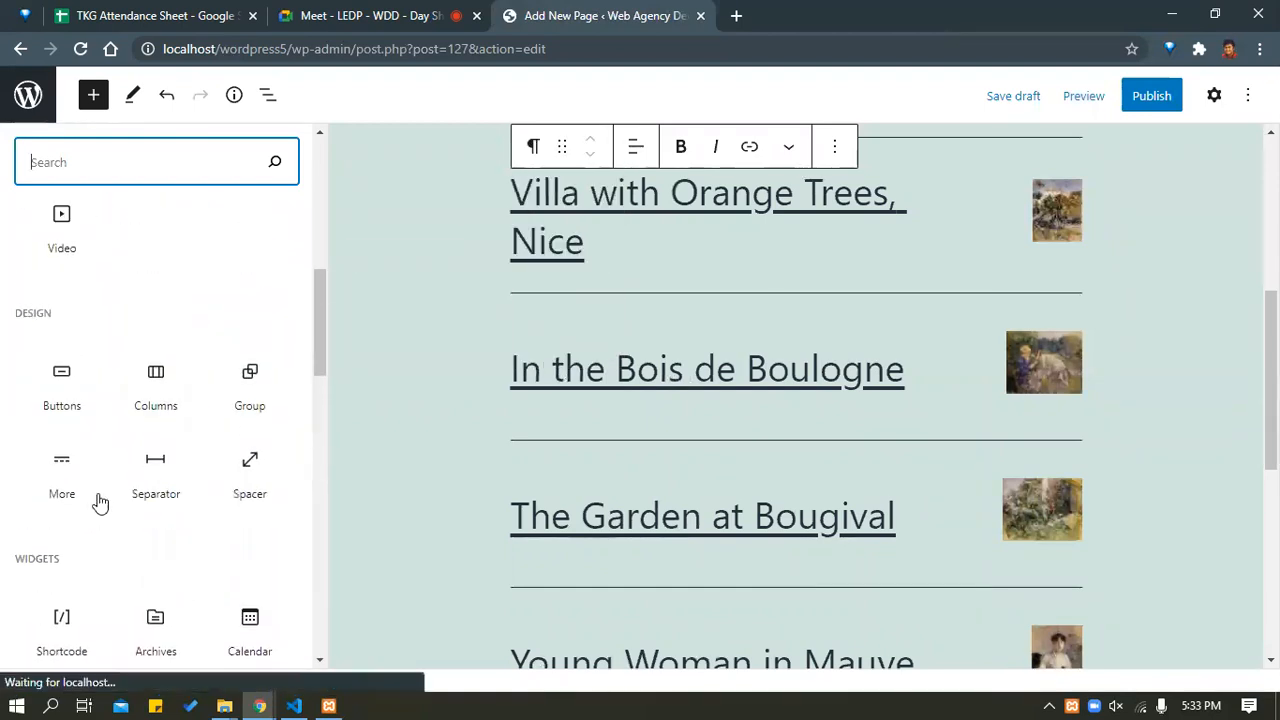
scroll(98, 495, up, 3)
scroll(177, 277, up, 8)
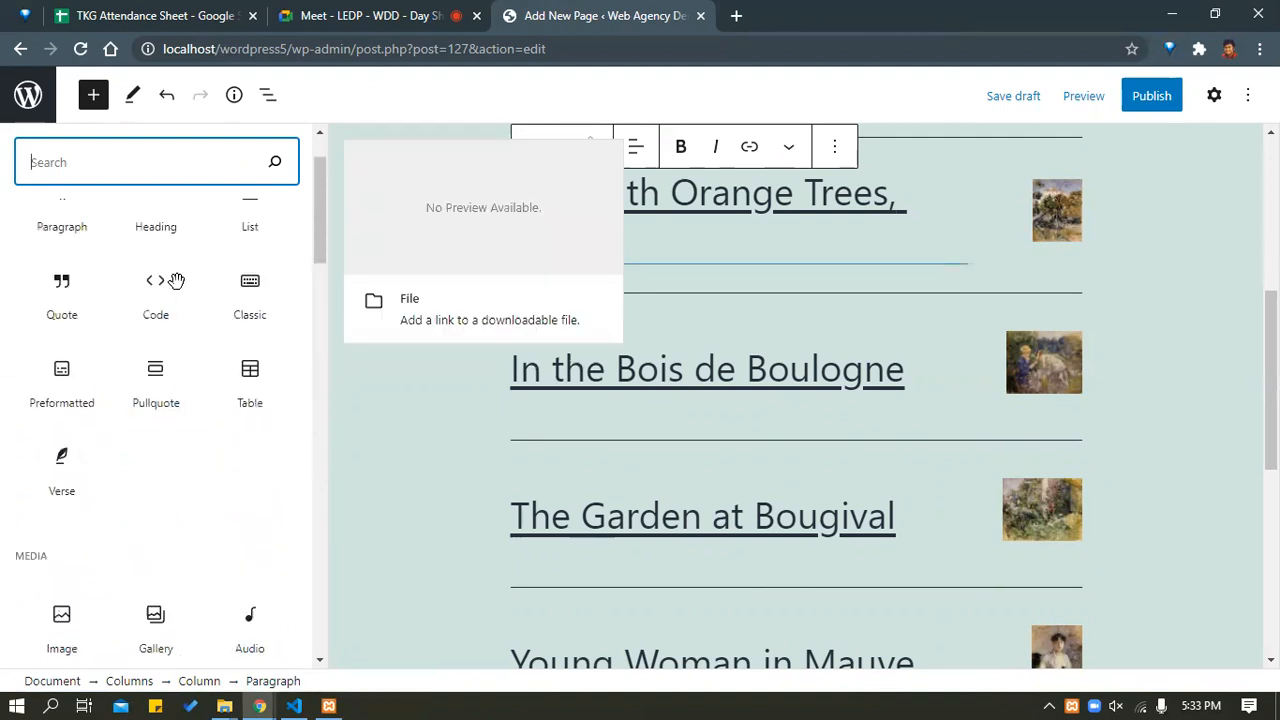
scroll(180, 289, up, 1)
scroll(157, 491, down, 6)
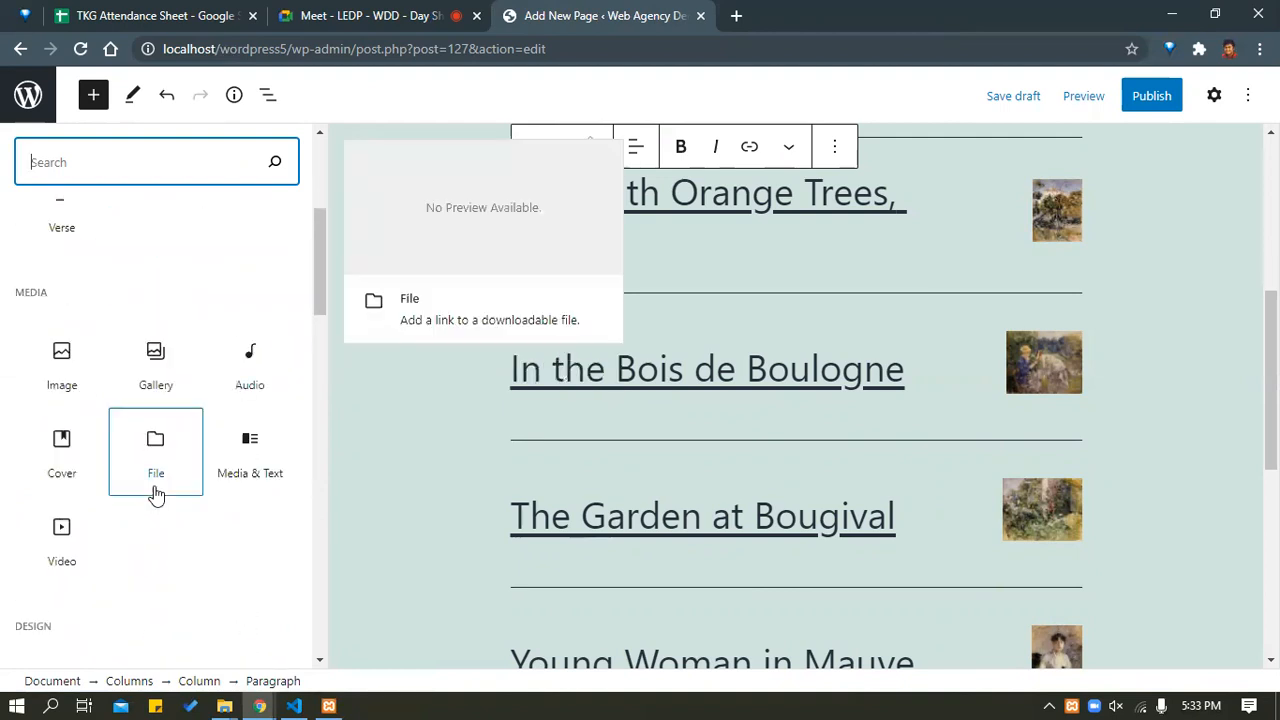
scroll(108, 516, down, 15)
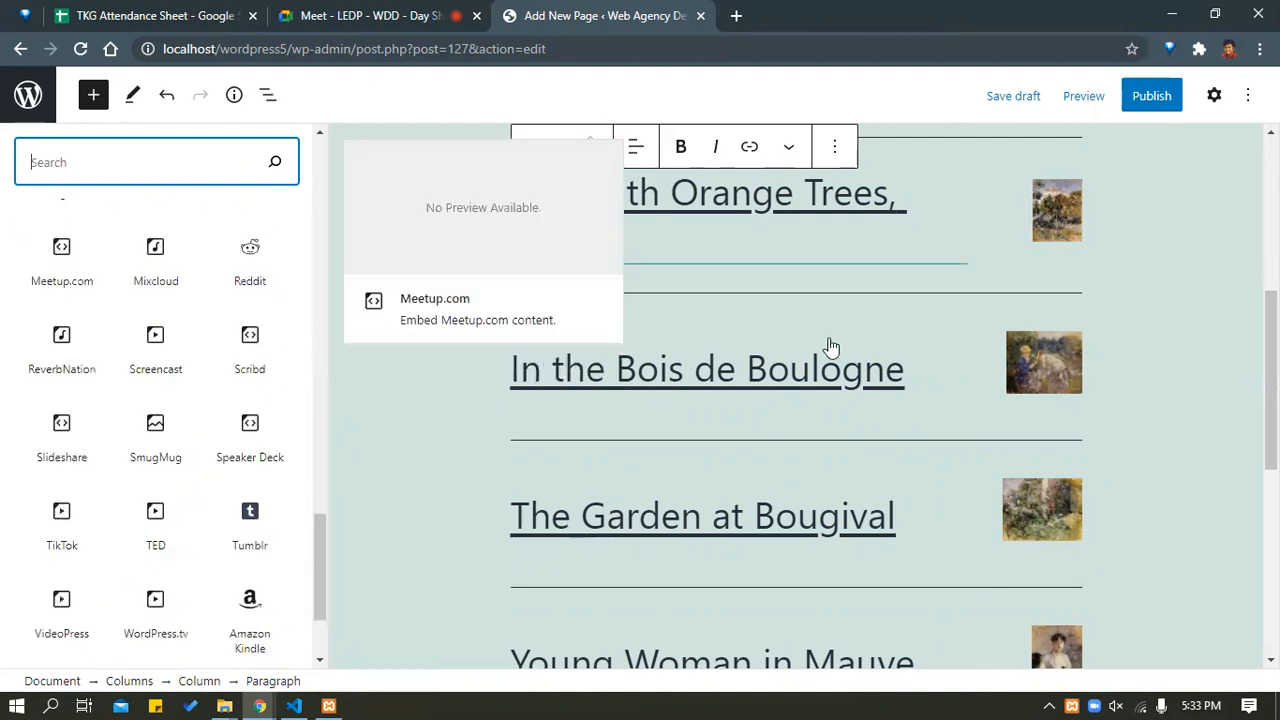
Examine the Block Manager's list, the editor's view and tool options, and the blocks offered for insertion once more.
click(1248, 95)
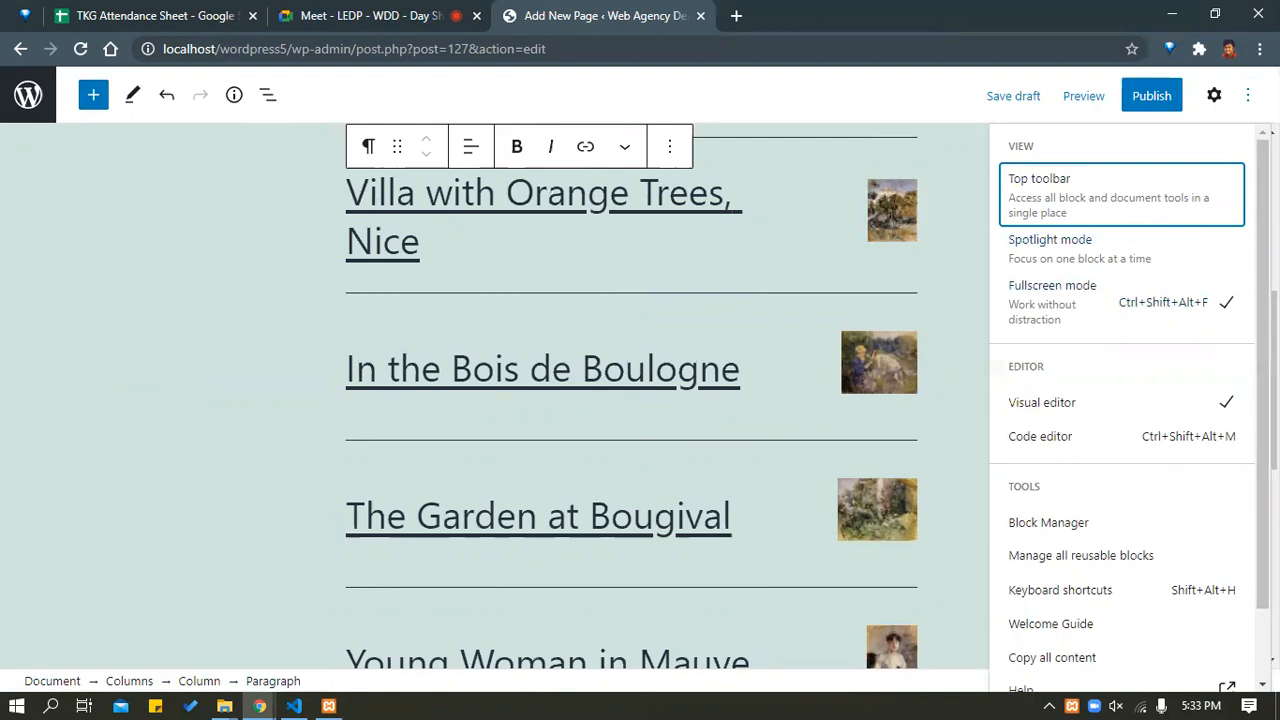
click(1066, 524)
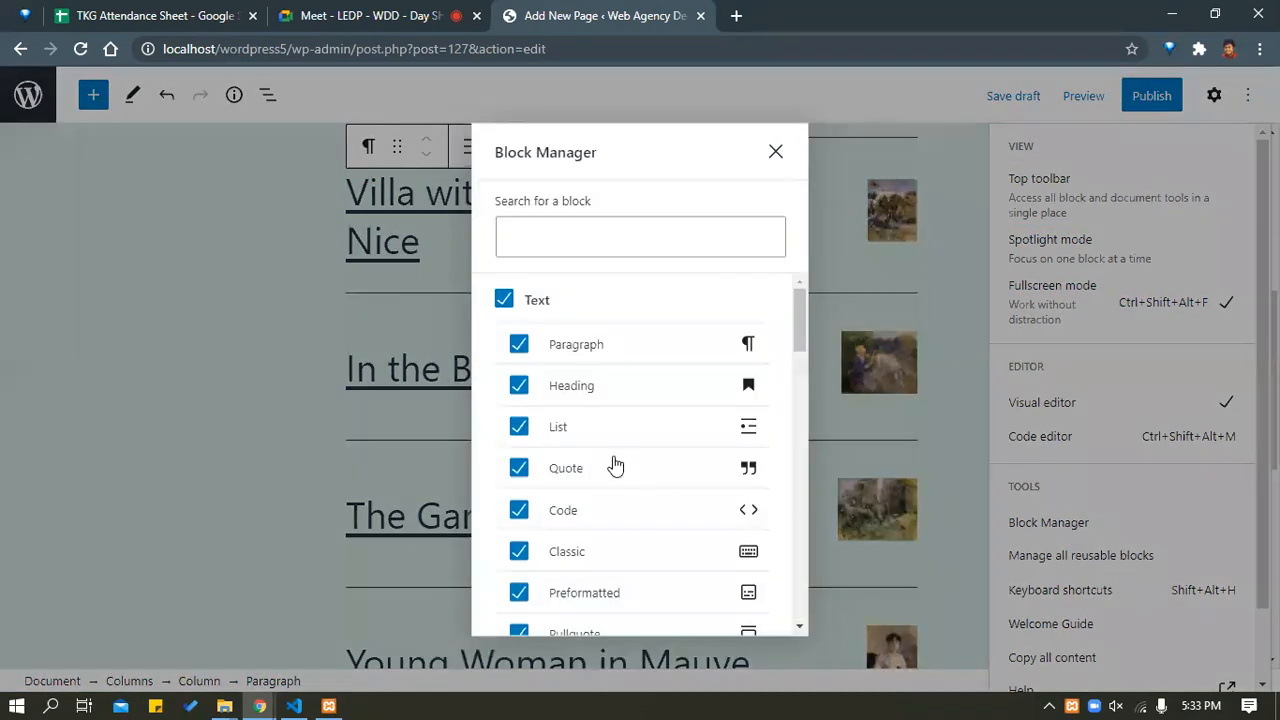
scroll(615, 465, down, 15)
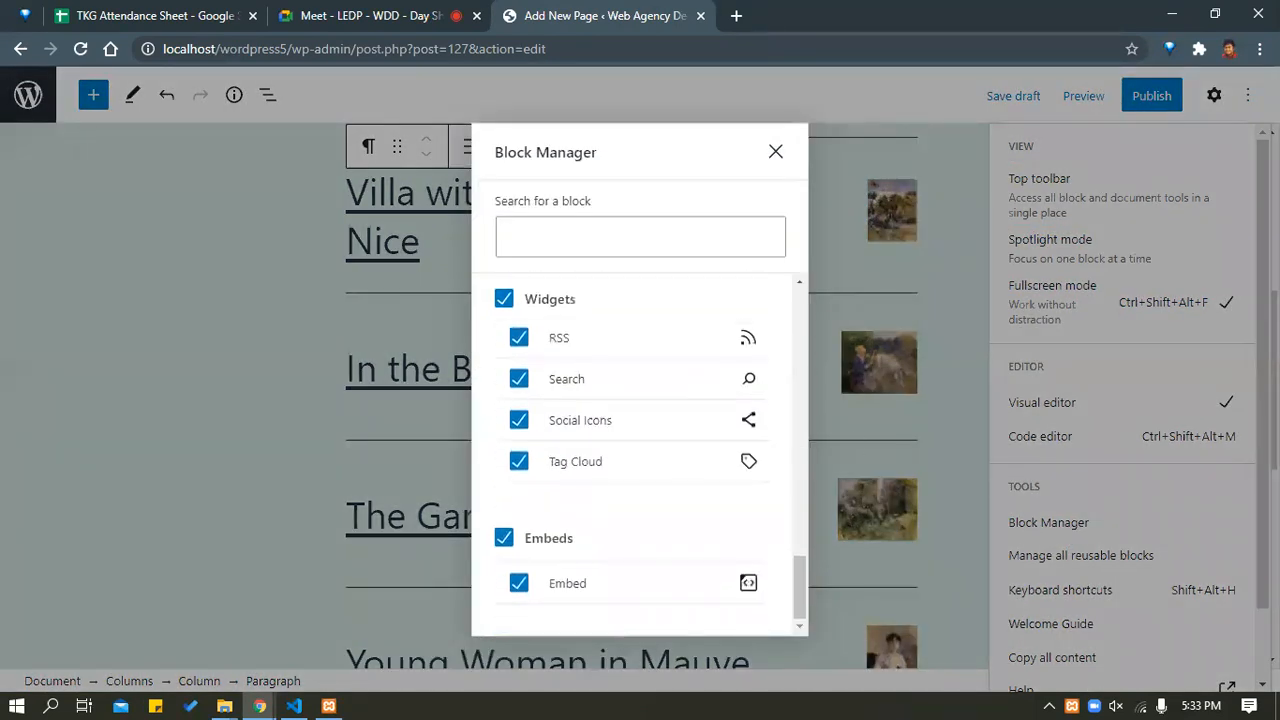
key(Escape)
key(Escape)
key(Return)
scroll(1120, 580, down, 2)
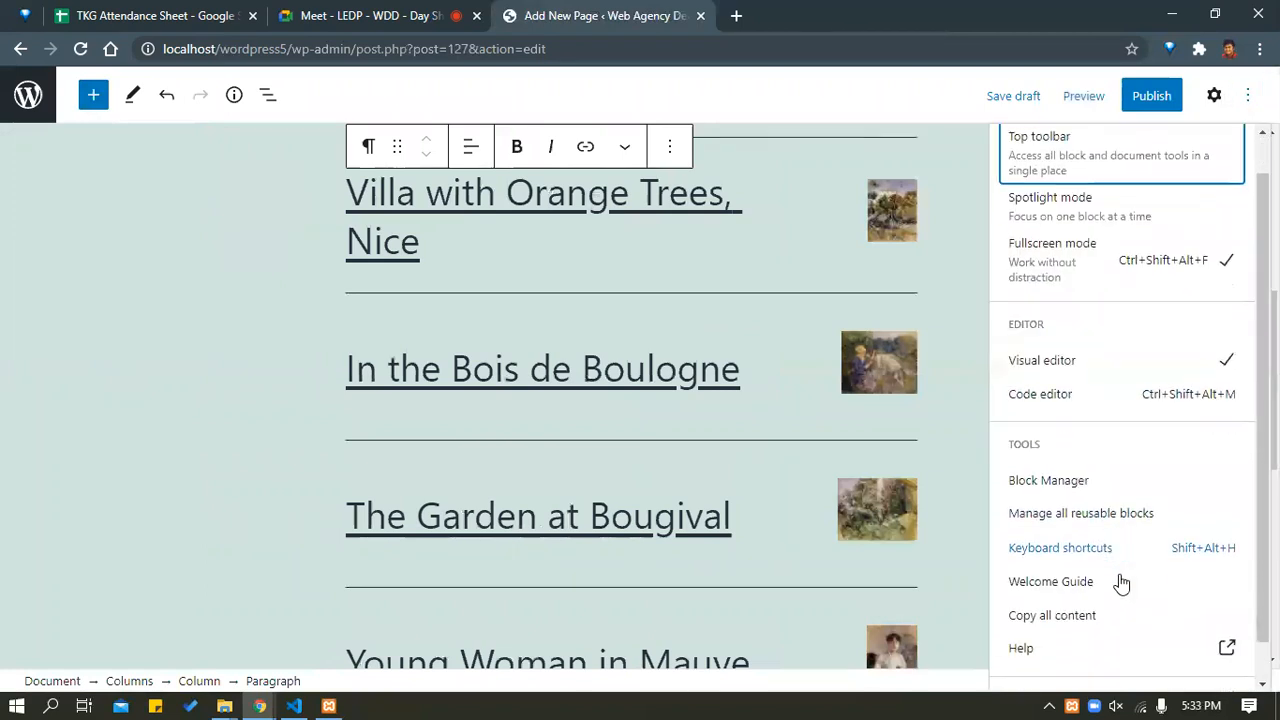
click(978, 544)
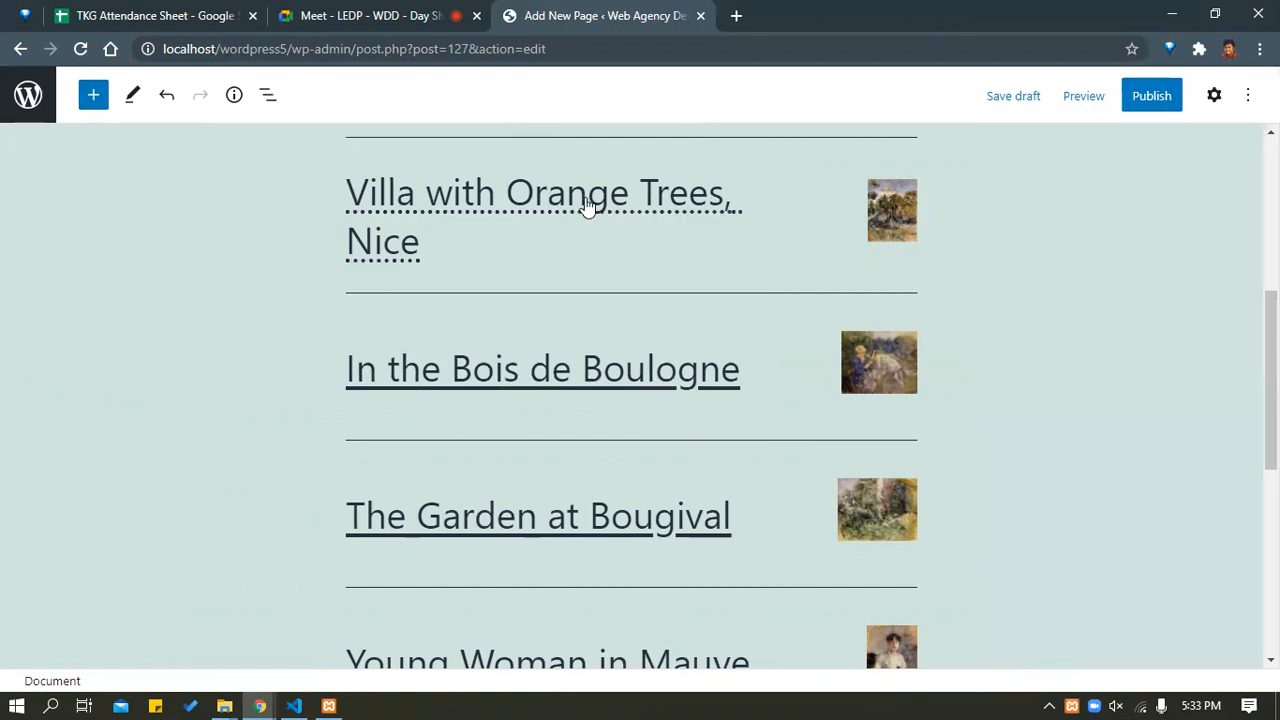
click(92, 104)
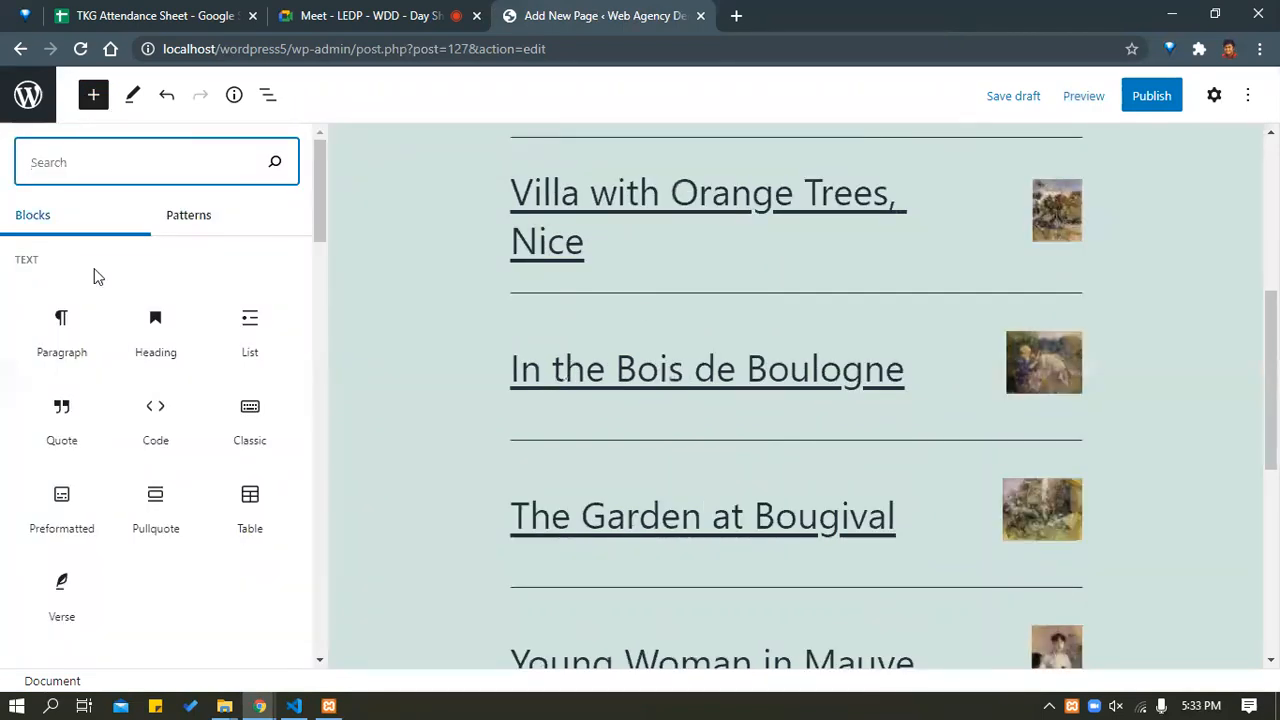
scroll(80, 295, down, 6)
scroll(80, 292, down, 5)
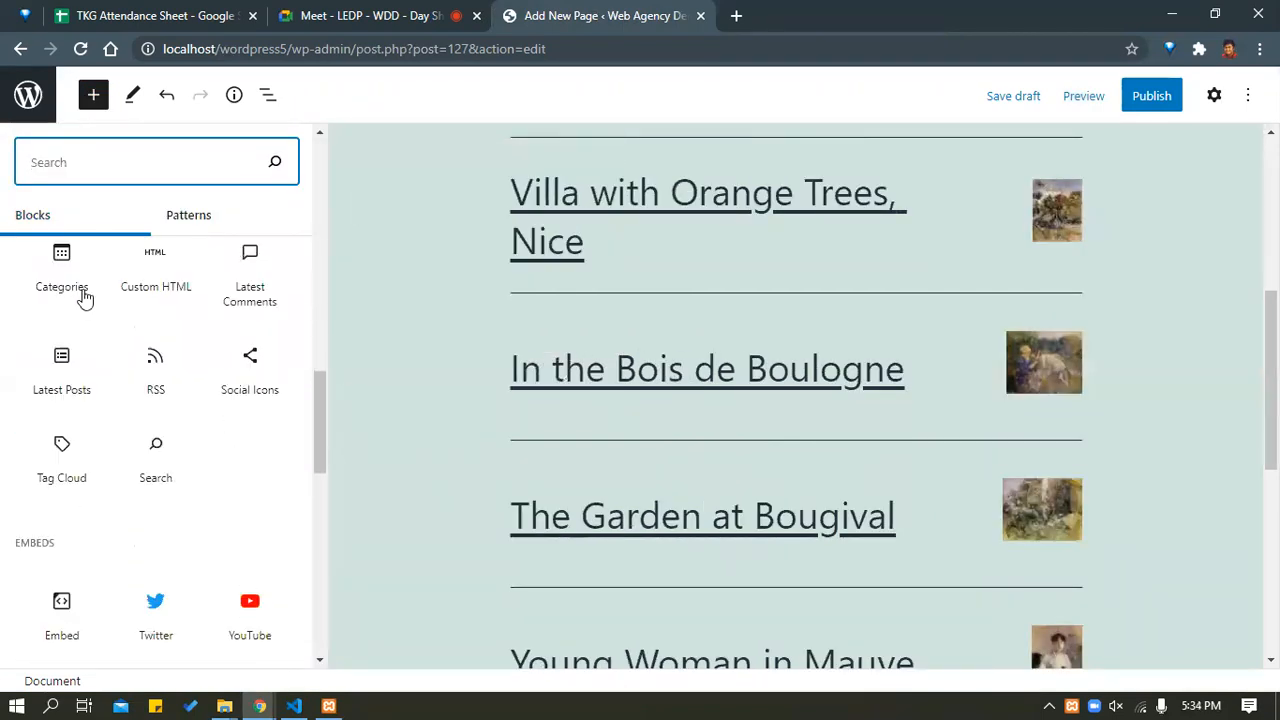
Leave the page editor without saving the changes and look through the list of all pages.
click(22, 49)
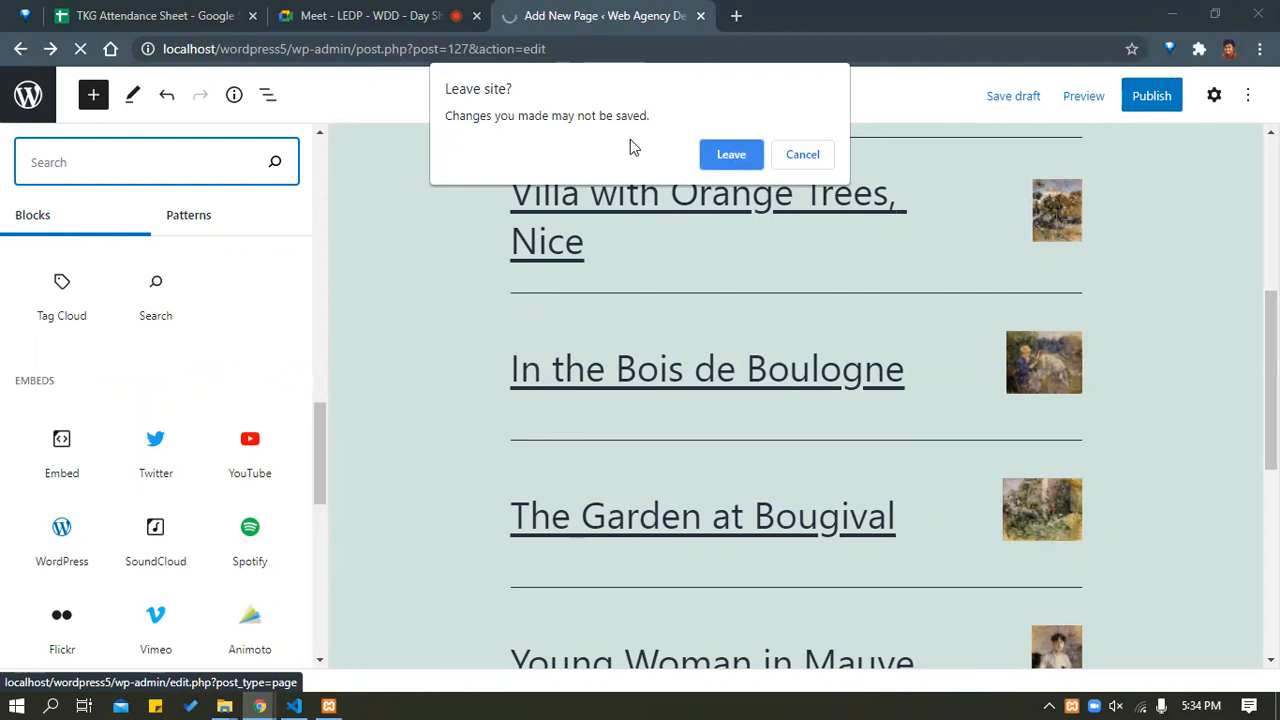
click(732, 158)
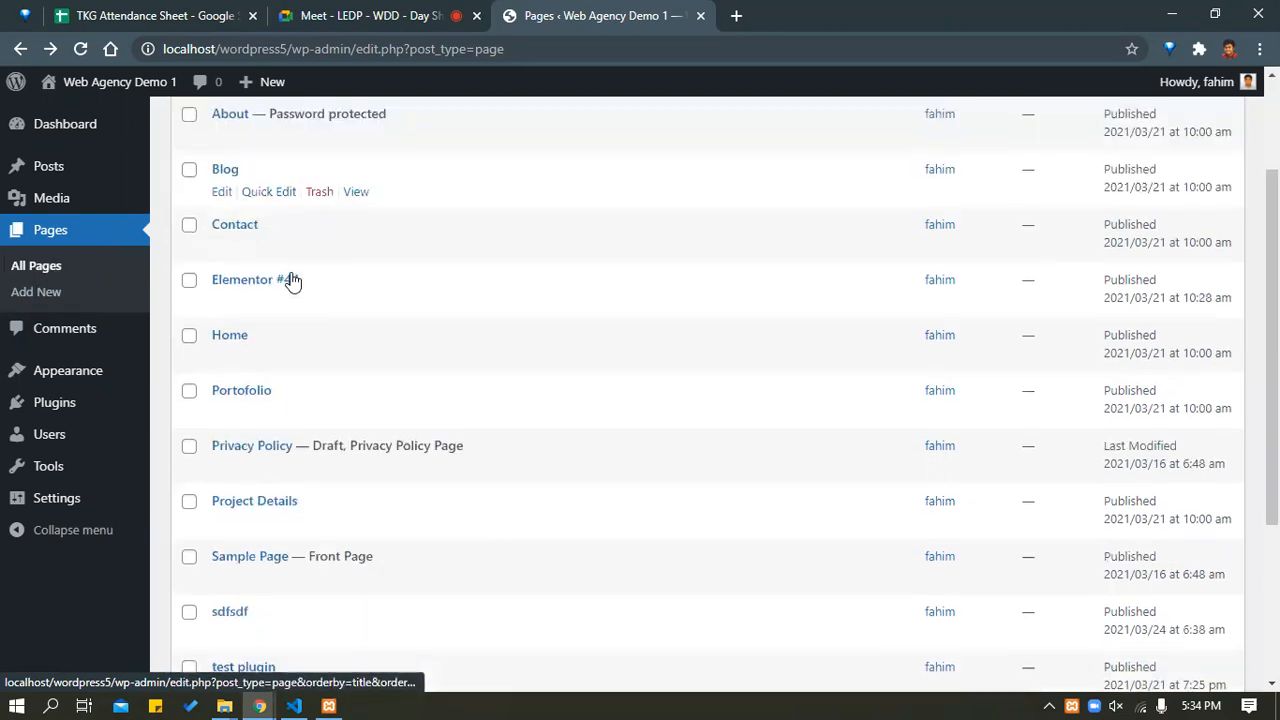
scroll(291, 277, down, 4)
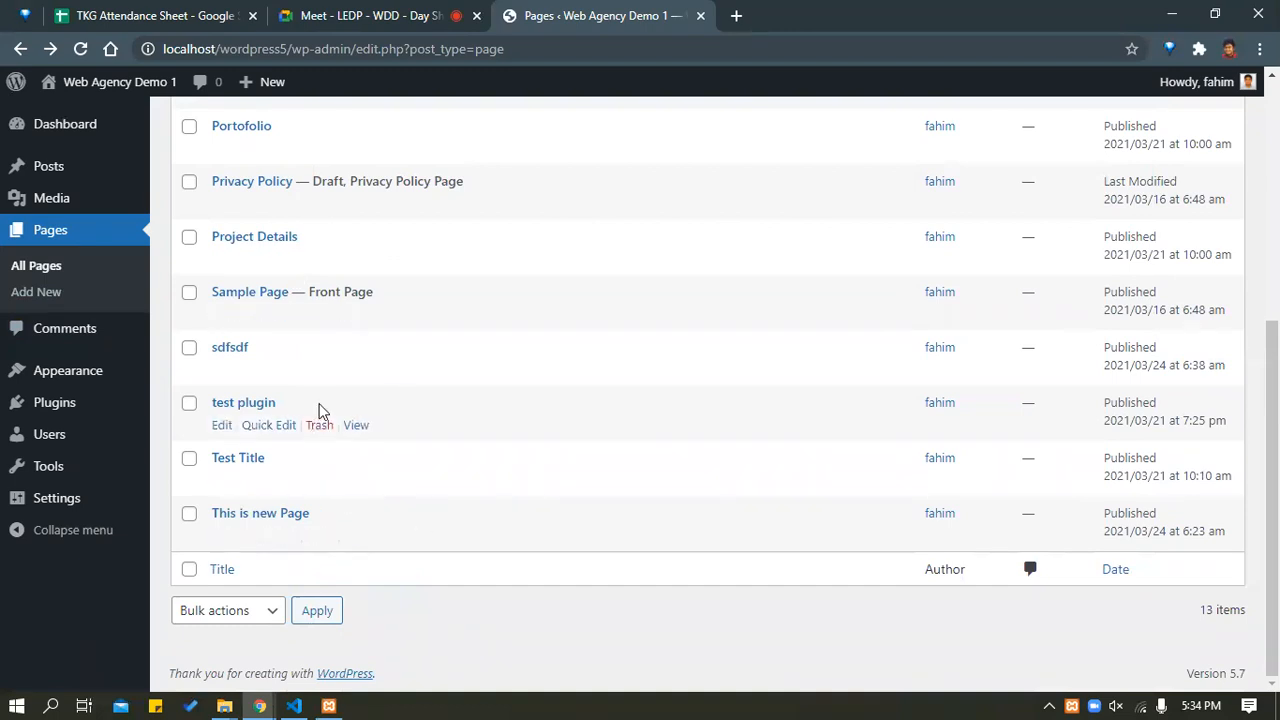
scroll(322, 400, up, 4)
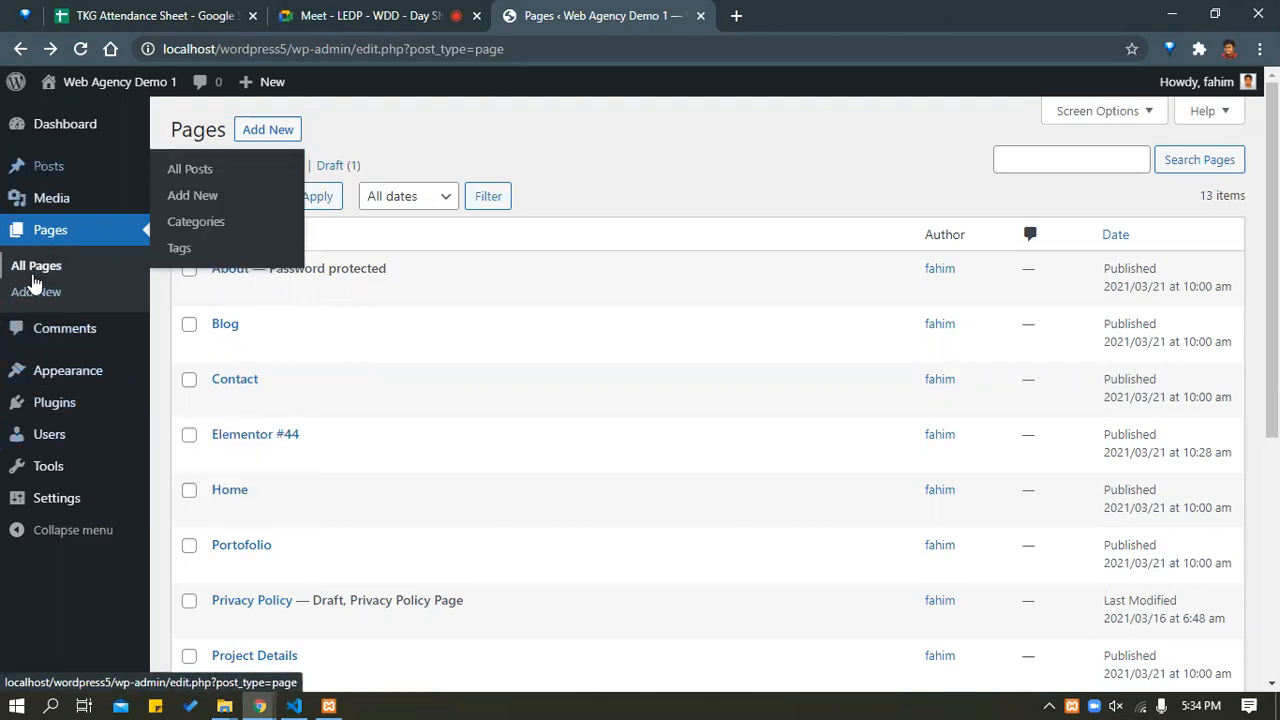
Open the first image in the Media Library, logo-agency-edited-1.png, for editing.
click(68, 206)
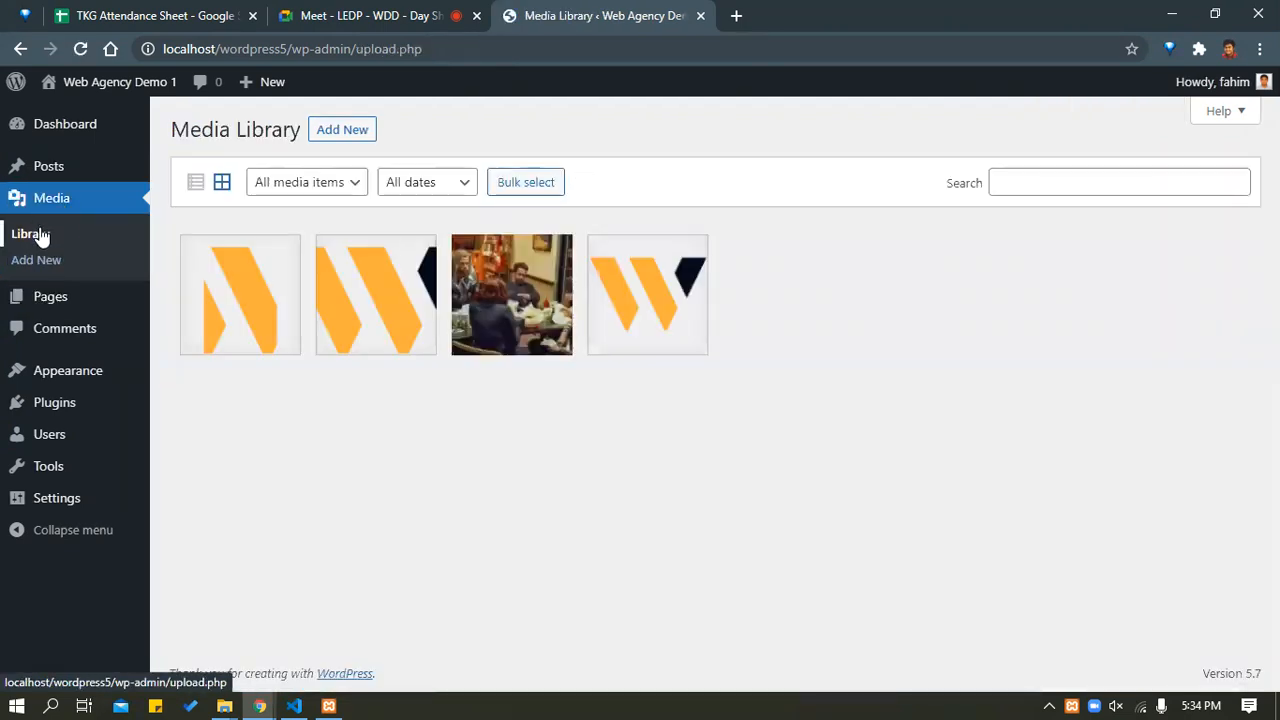
click(257, 298)
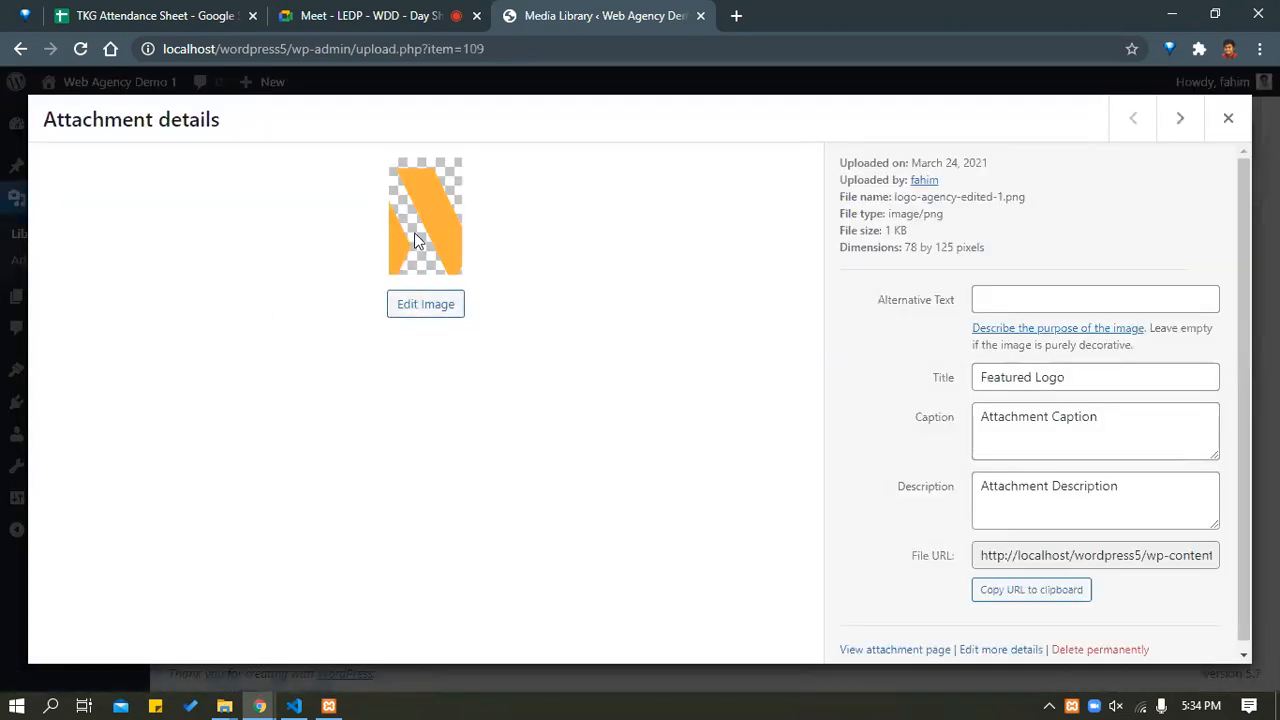
click(437, 303)
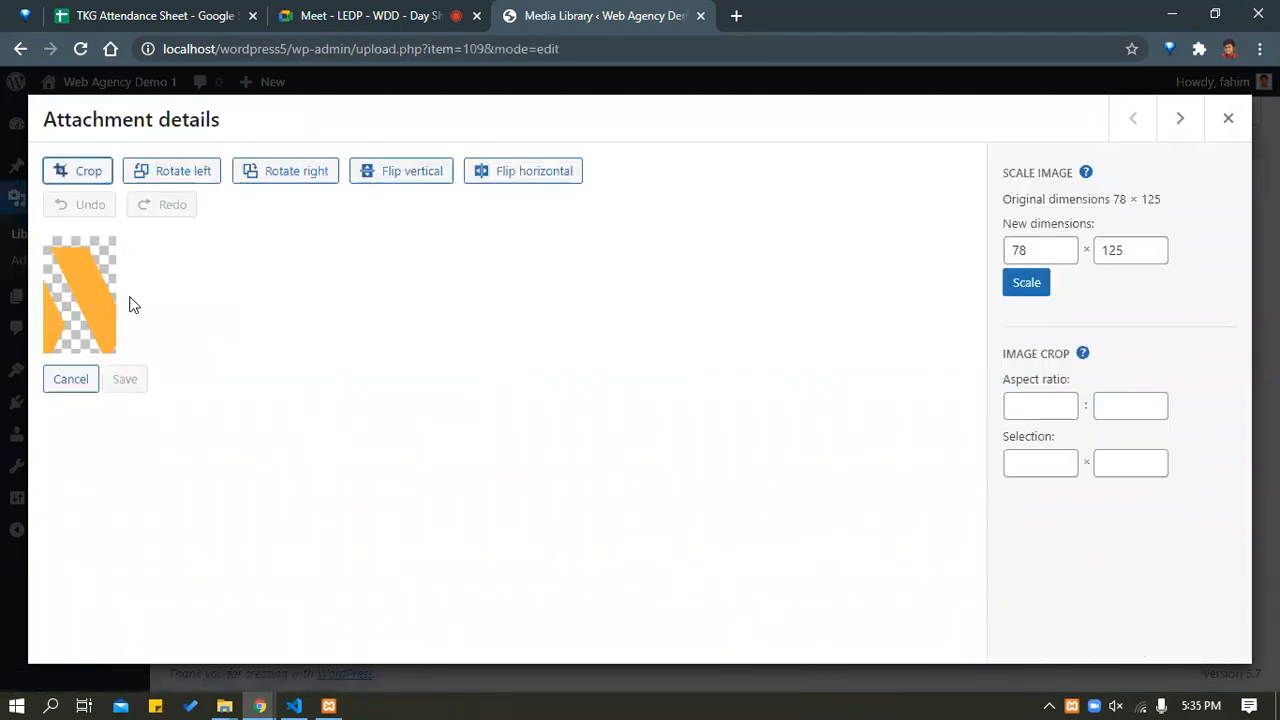
Try a small crop selection on the logo and a left rotation, and close the attachment details without saving.
drag(105, 320, 243, 271)
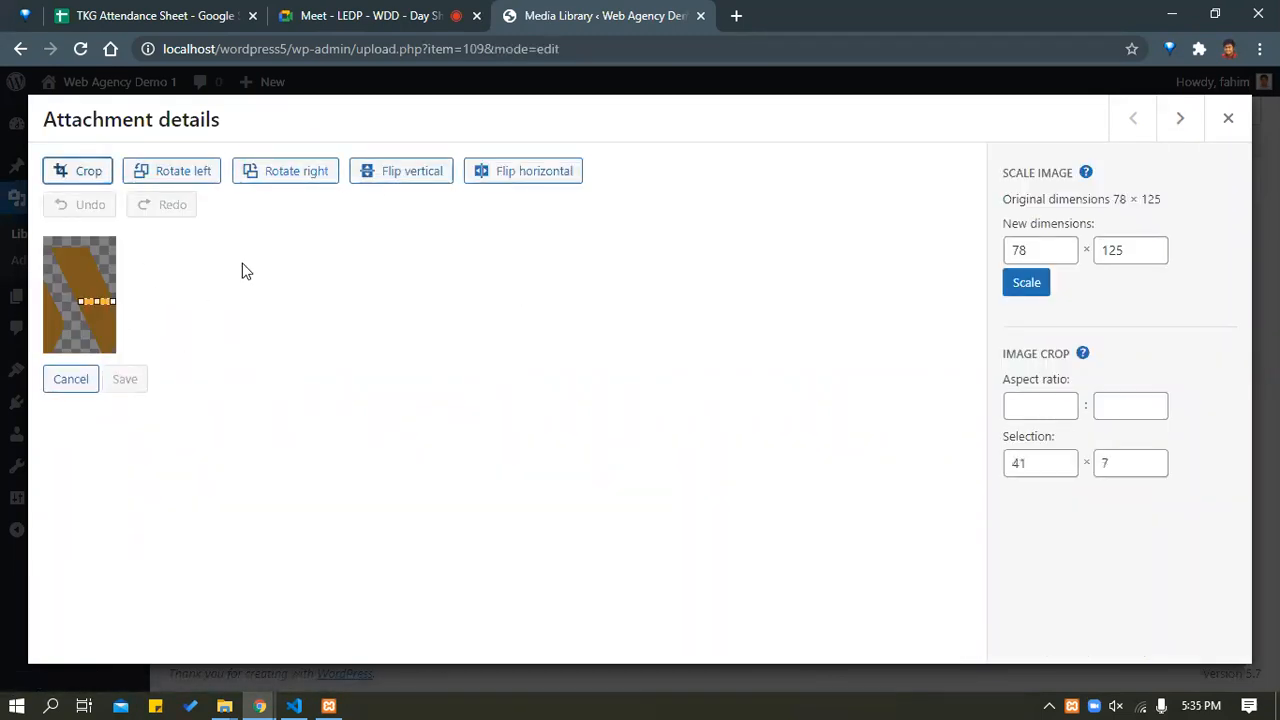
click(204, 174)
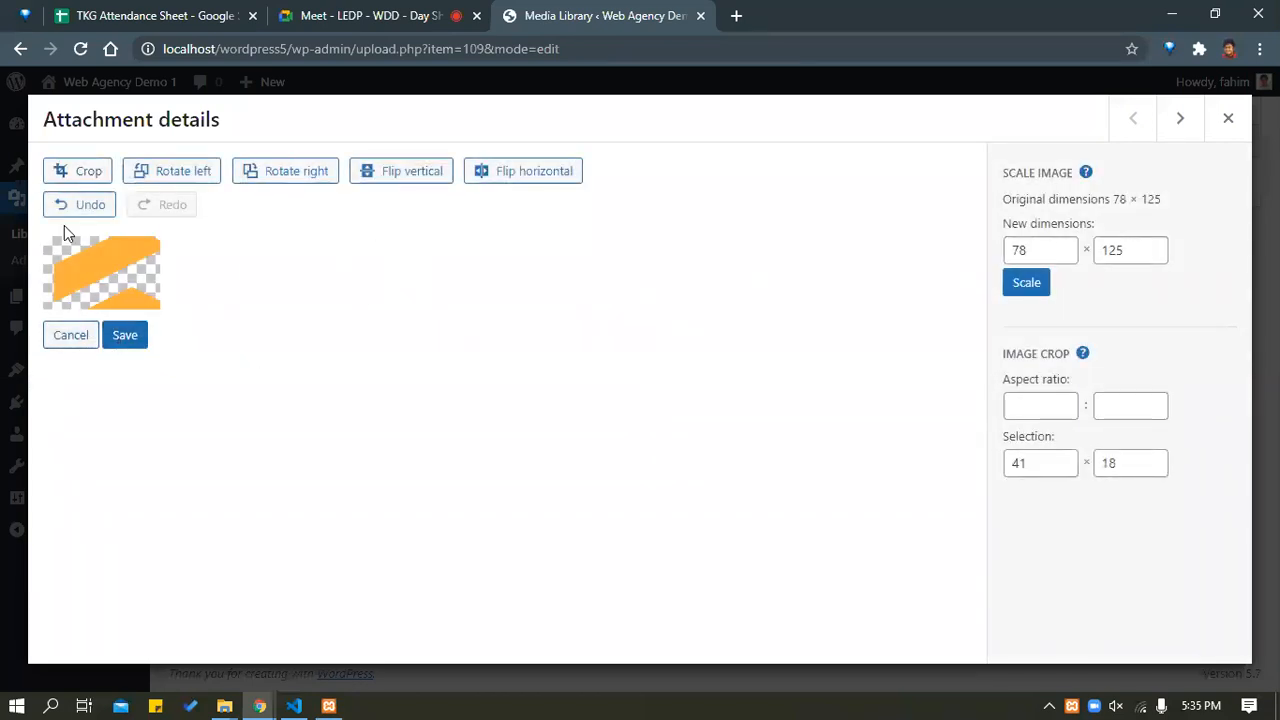
click(1224, 128)
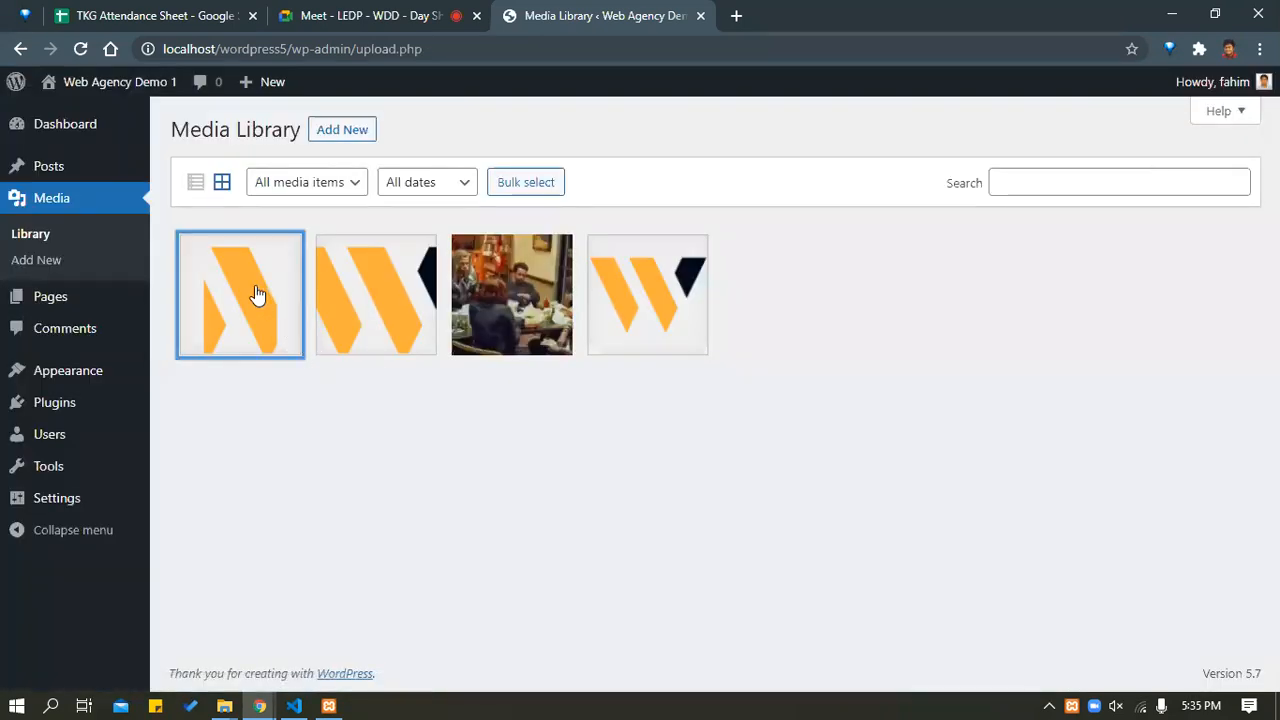
Bulk-select the first two cropped logo images in the Media Library and delete them permanently.
click(257, 296)
click(1228, 118)
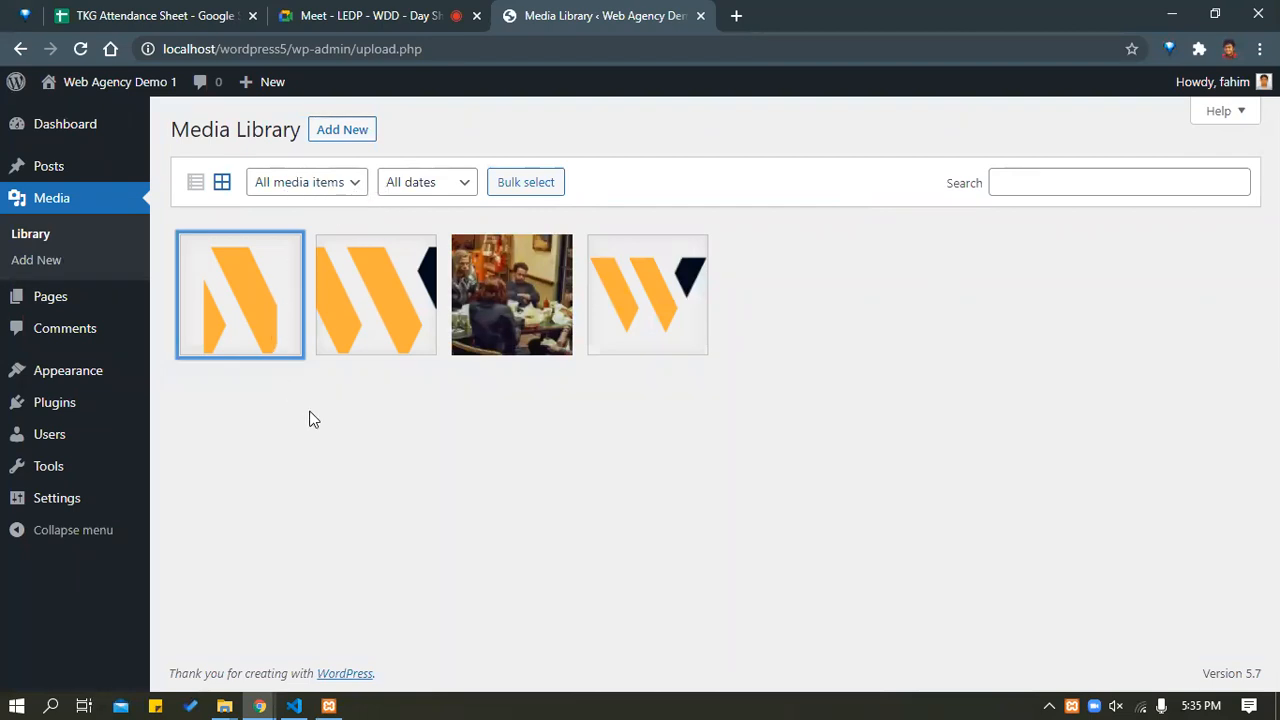
click(318, 188)
click(534, 182)
click(238, 293)
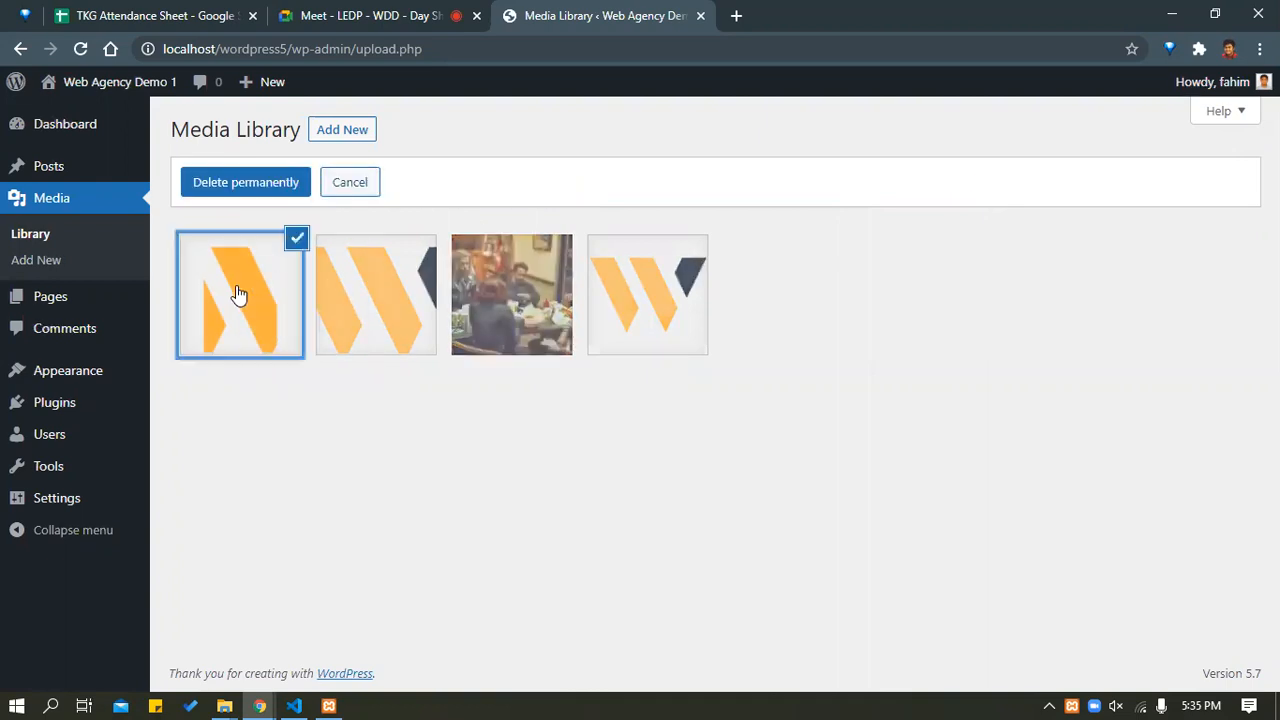
click(375, 286)
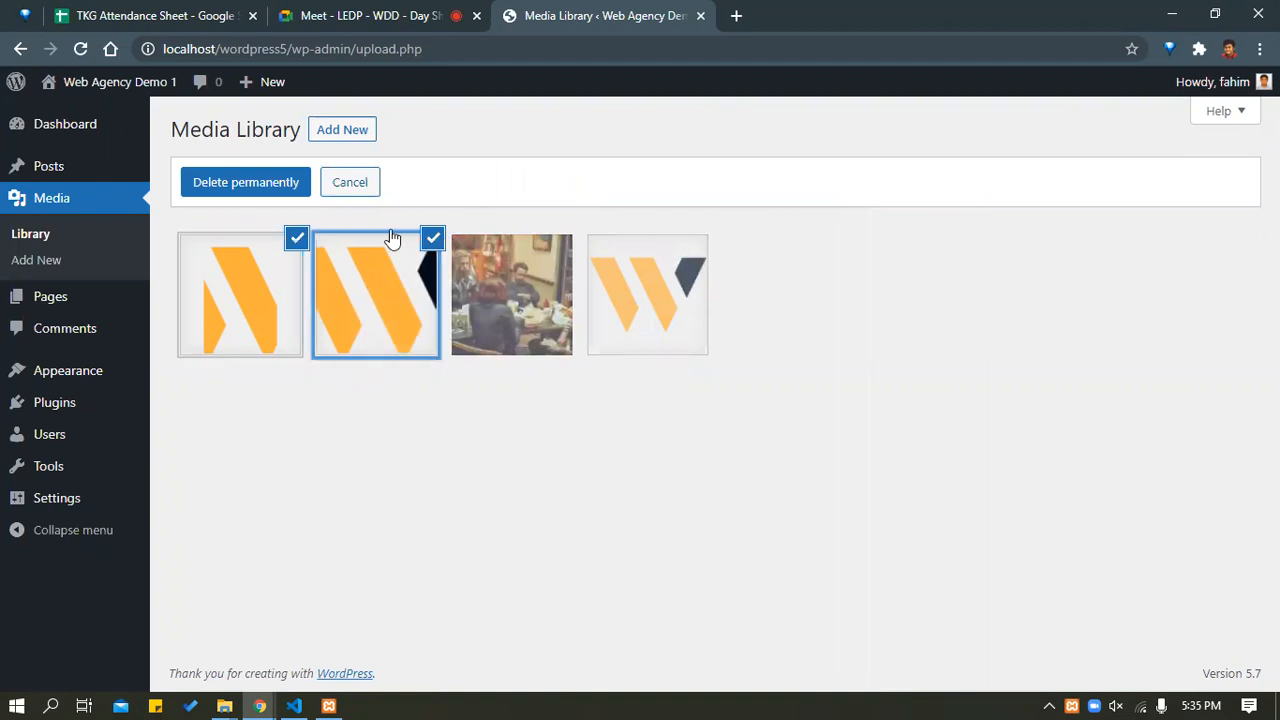
click(238, 184)
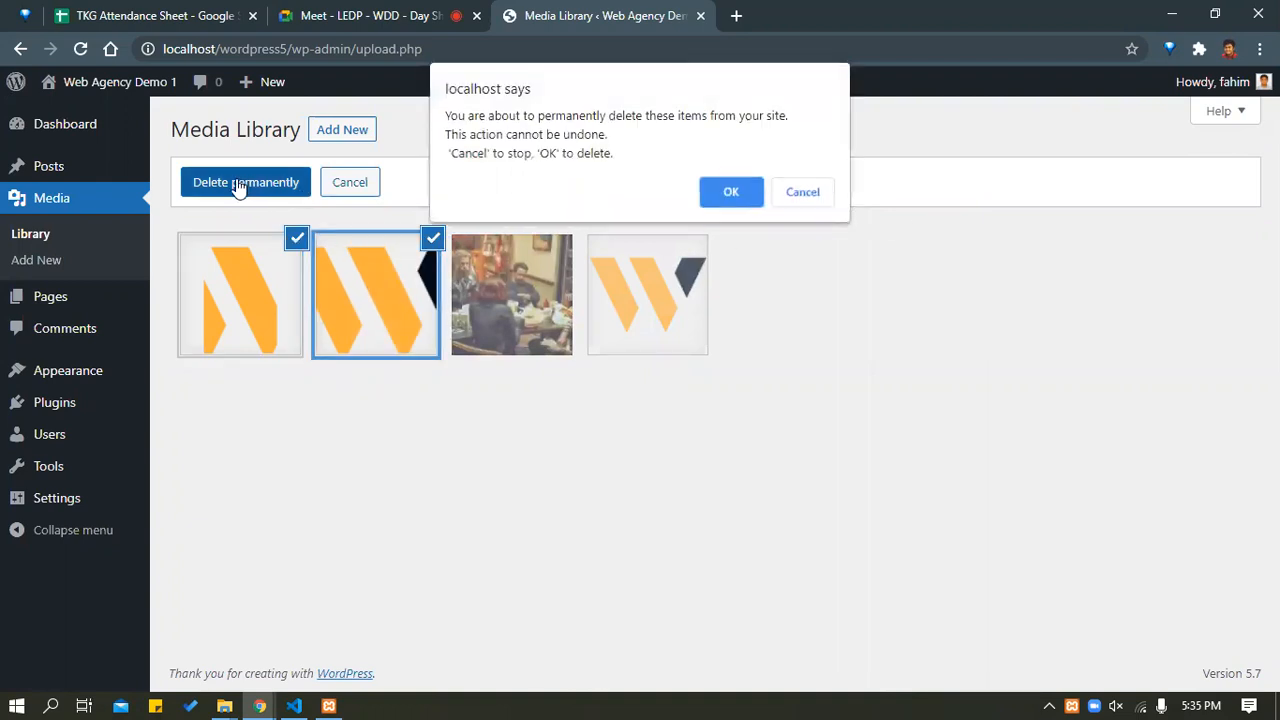
click(741, 198)
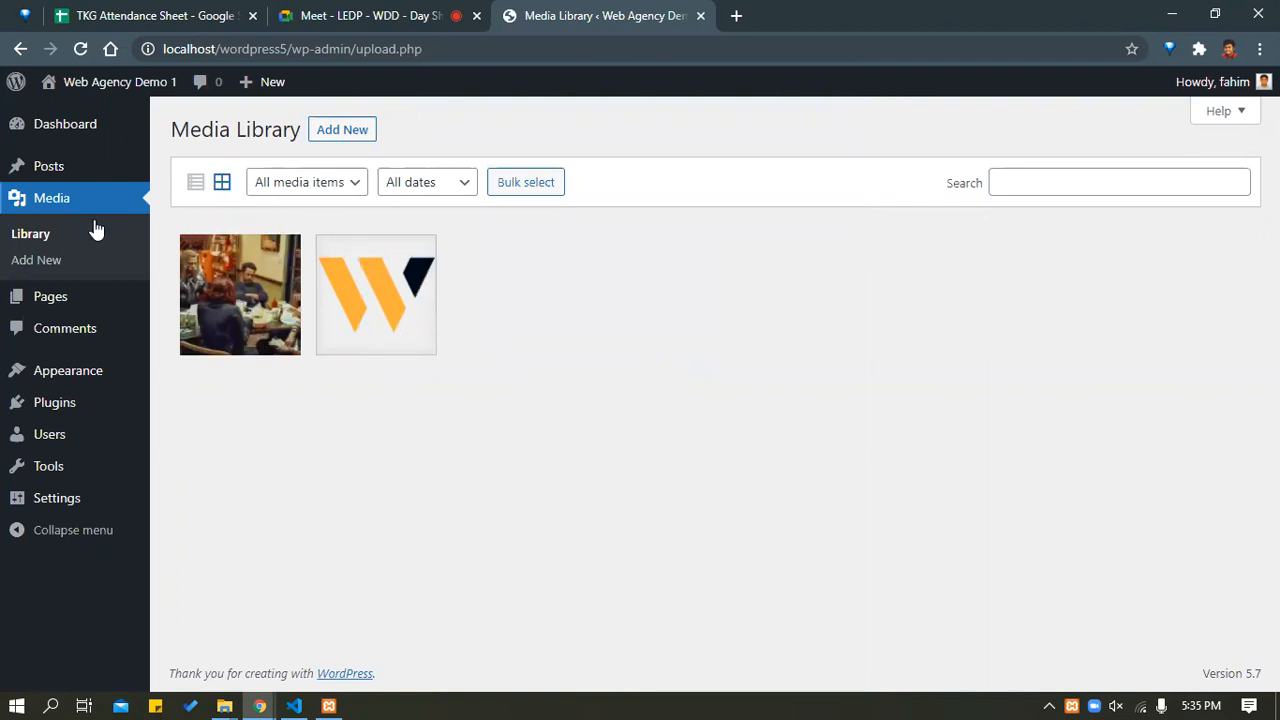
View the upload page for new media and look through the list of all pages.
click(36, 268)
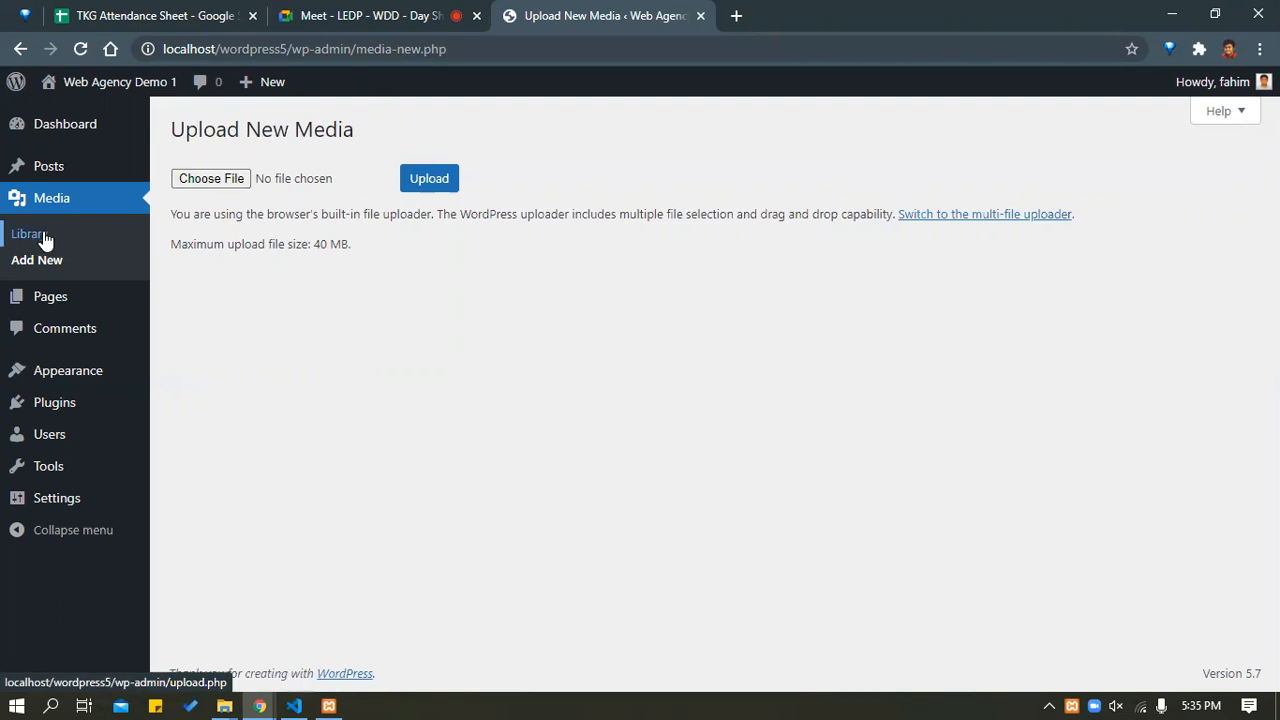
click(43, 310)
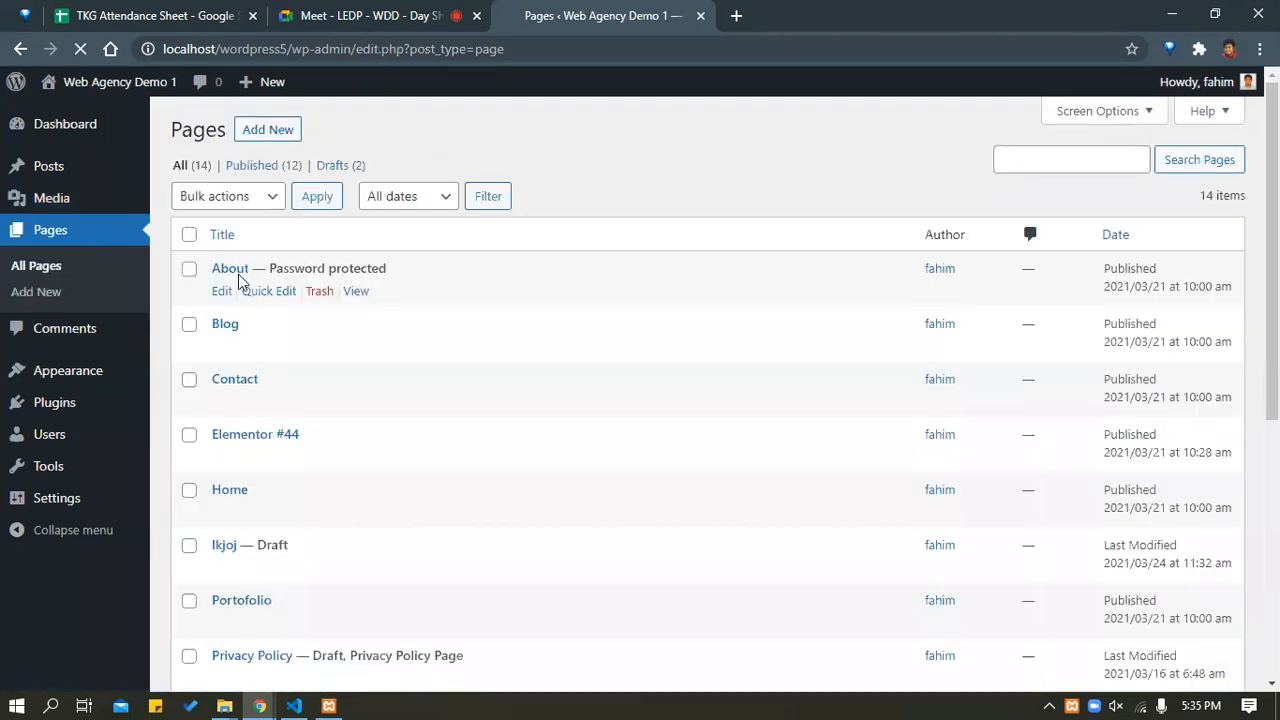
scroll(237, 346, down, 5)
scroll(245, 350, up, 5)
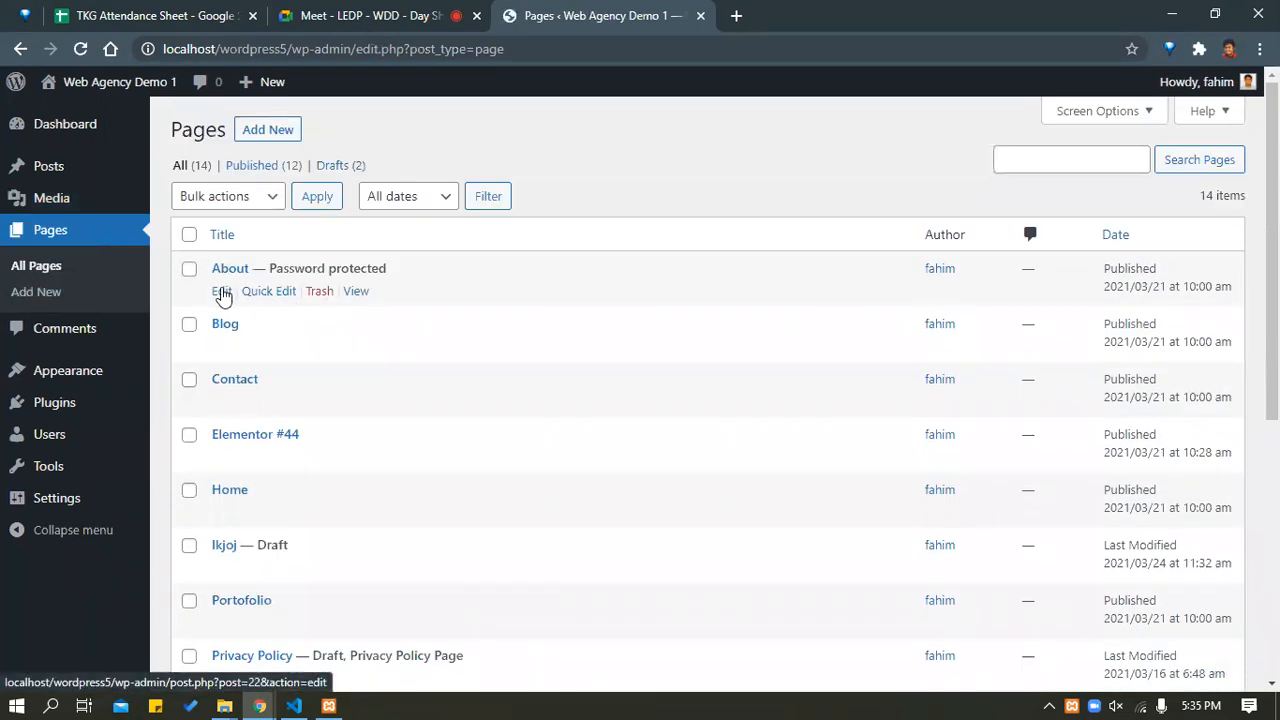
Examine the quick edit fields of the About page, including its password, and of the test plugin page.
click(272, 294)
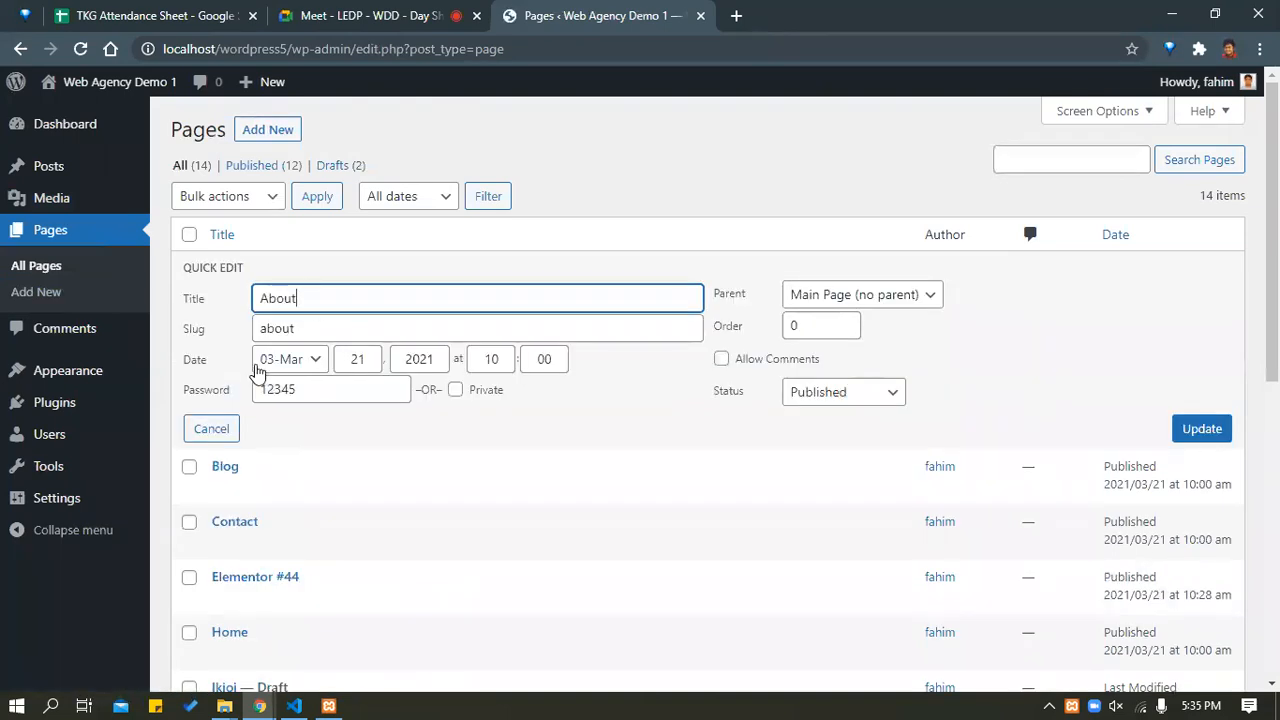
drag(326, 391, 255, 389)
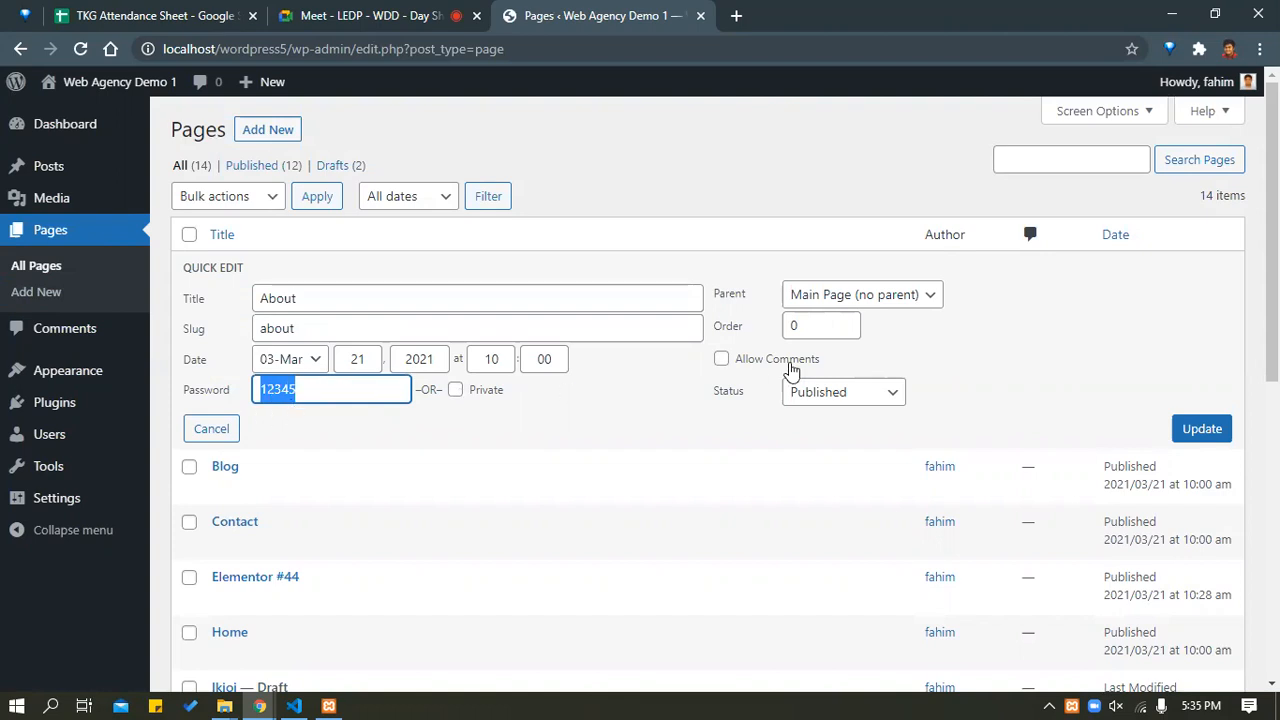
scroll(463, 540, down, 6)
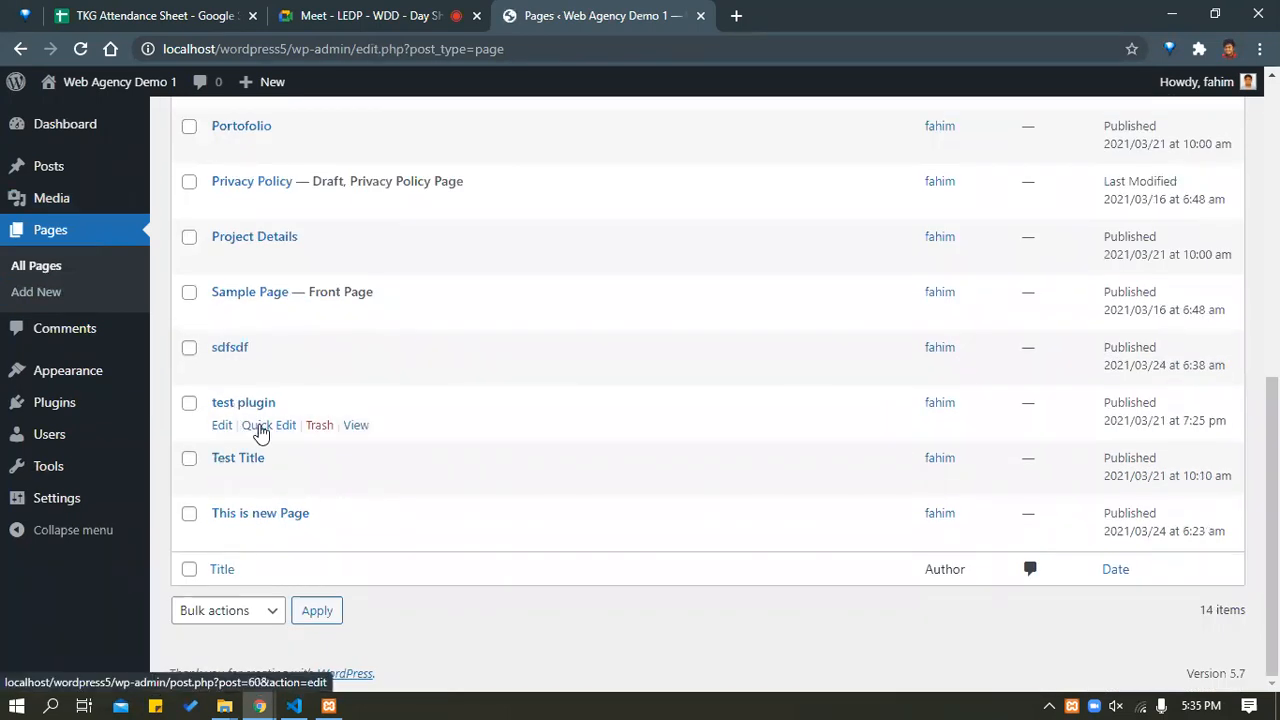
click(260, 425)
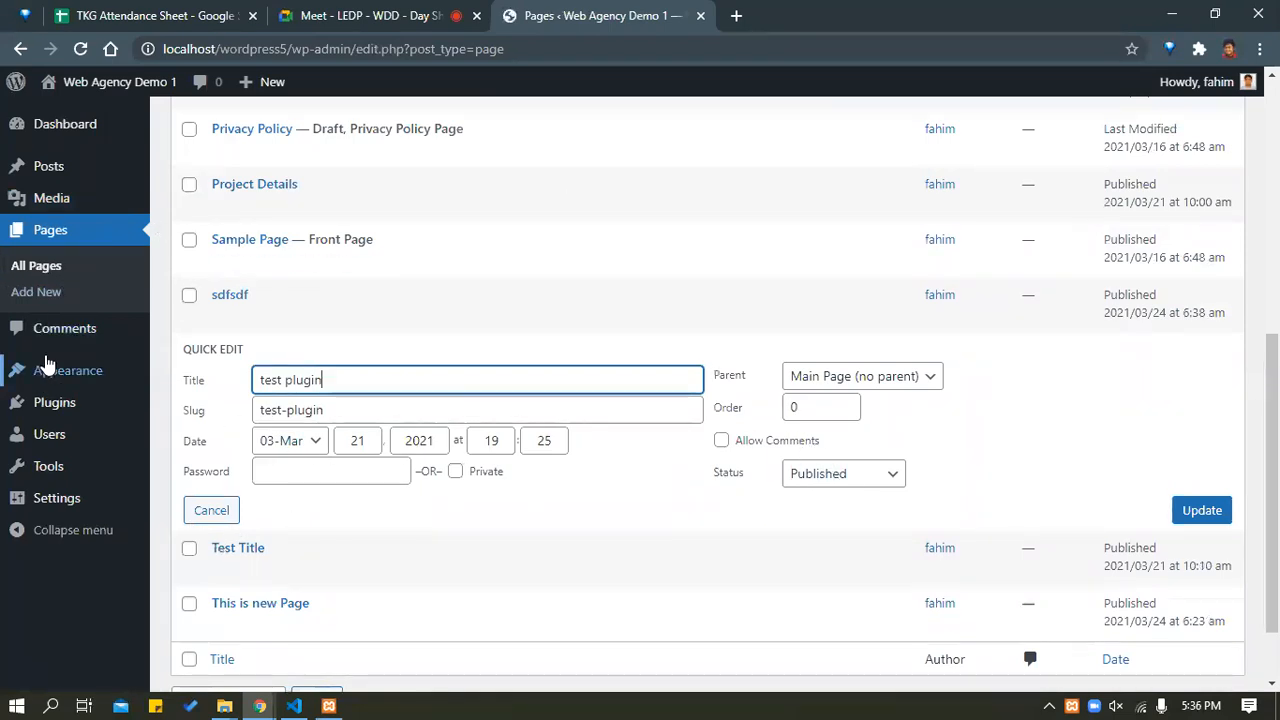
View the comments list, and on the Menus screen examine the available menus and the structure and settings of footer-menu.
click(49, 332)
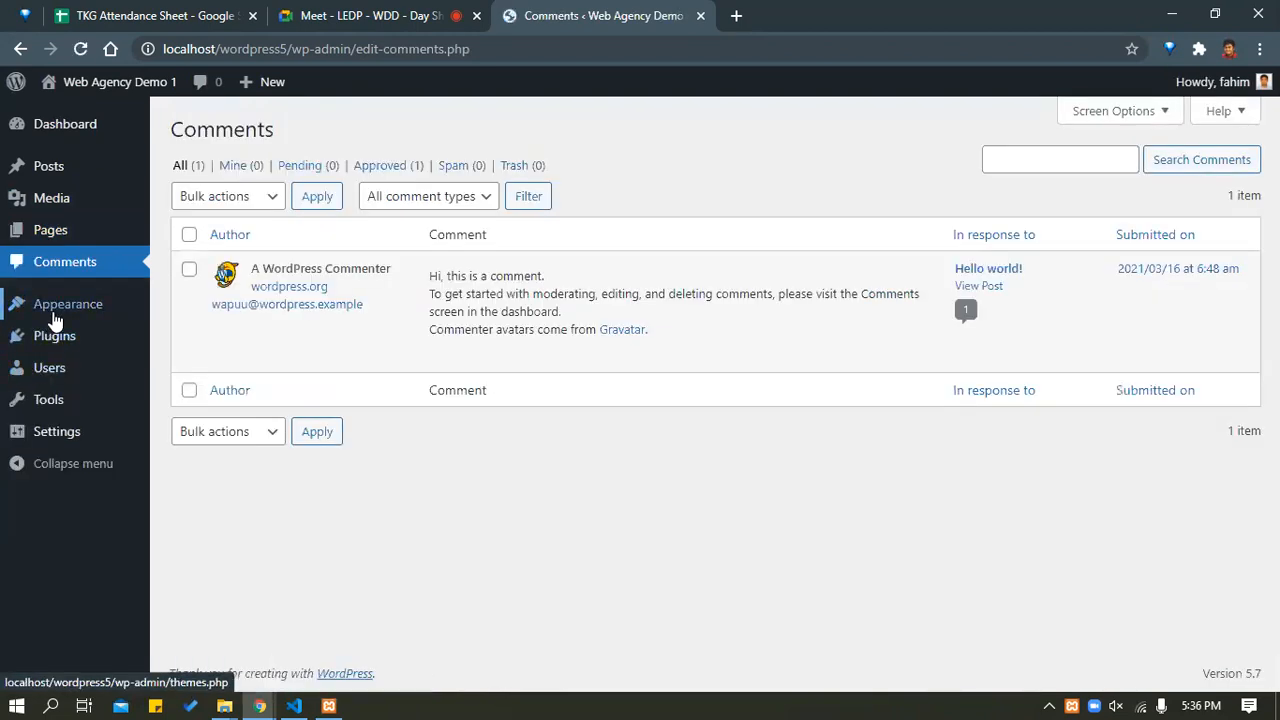
mouse_move(55, 318)
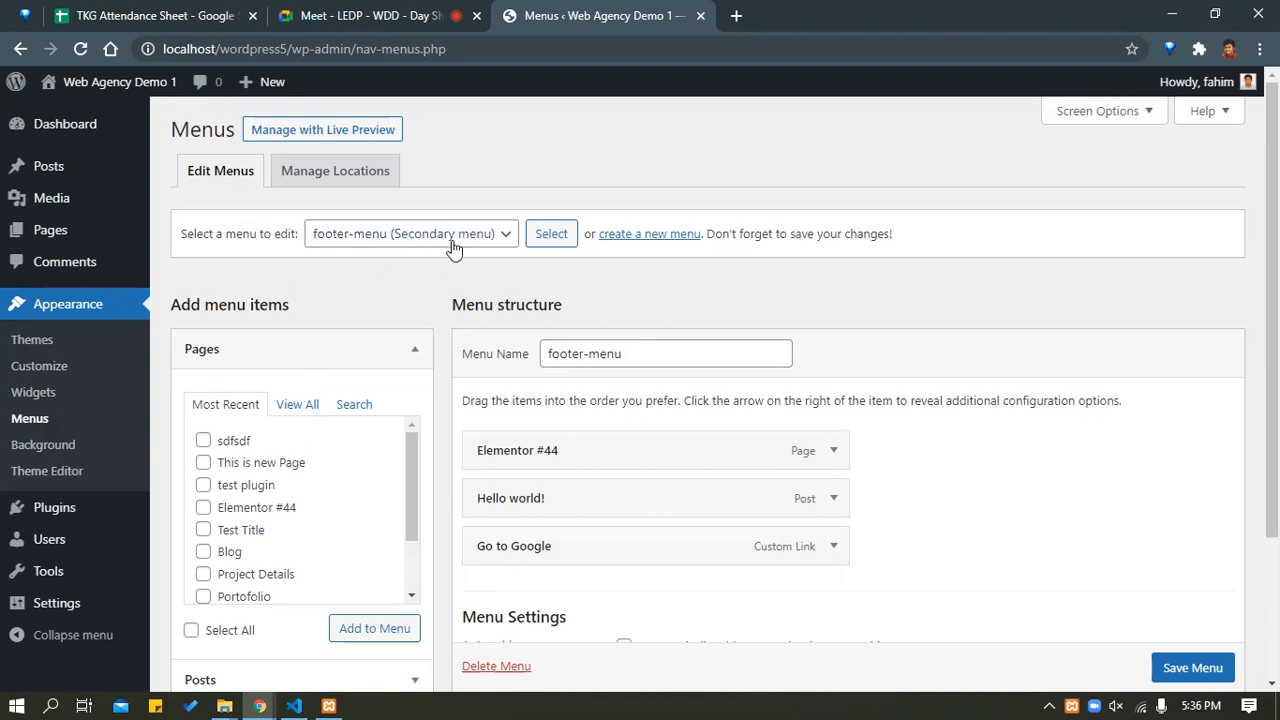
click(484, 238)
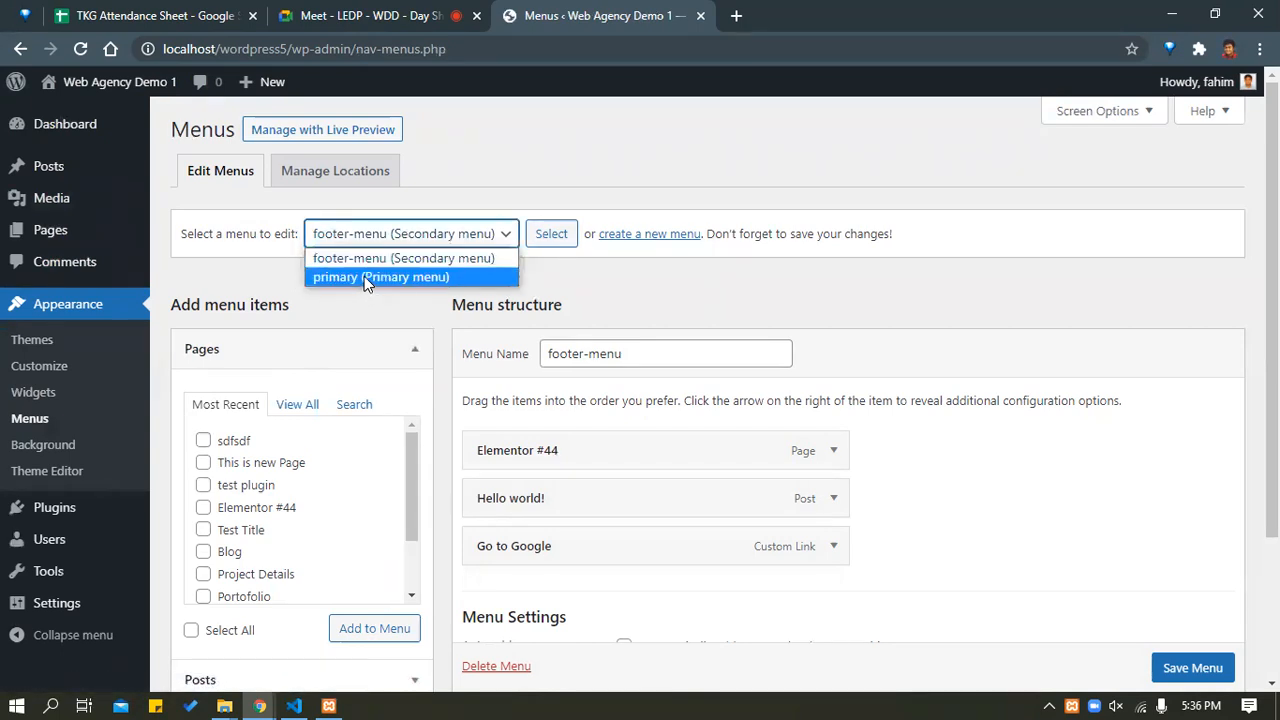
click(458, 236)
click(414, 243)
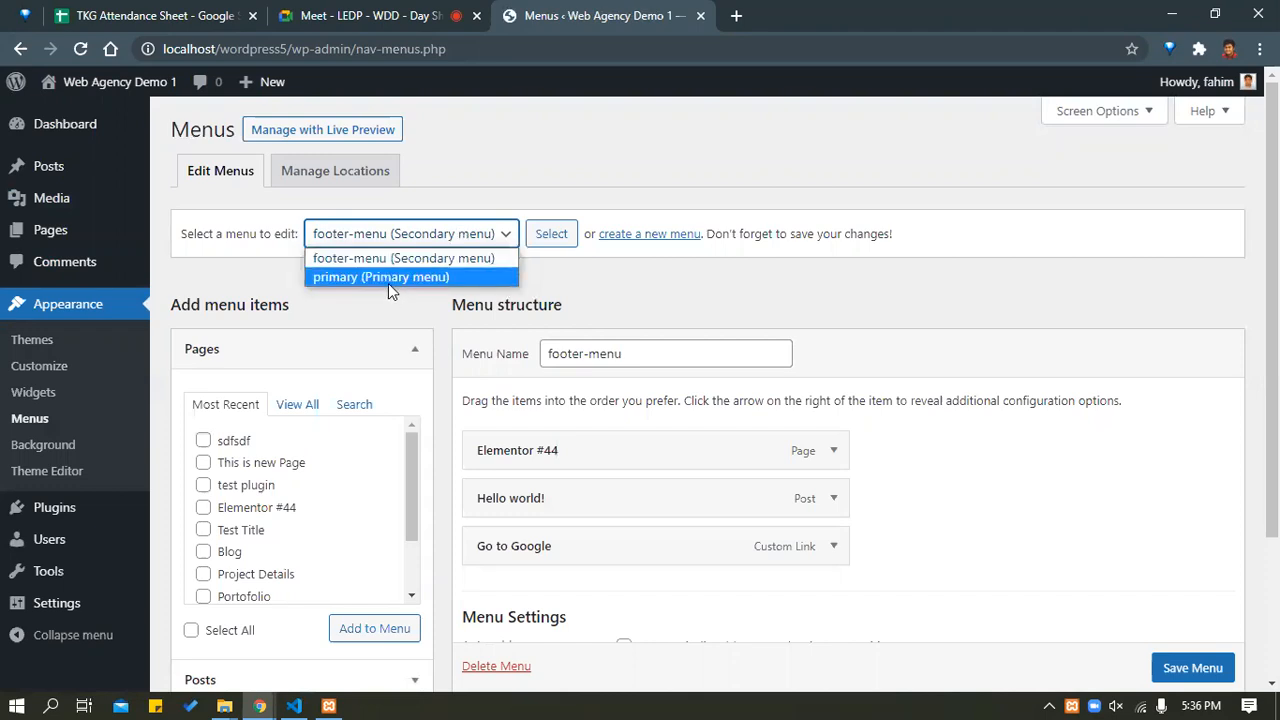
scroll(341, 495, down, 3)
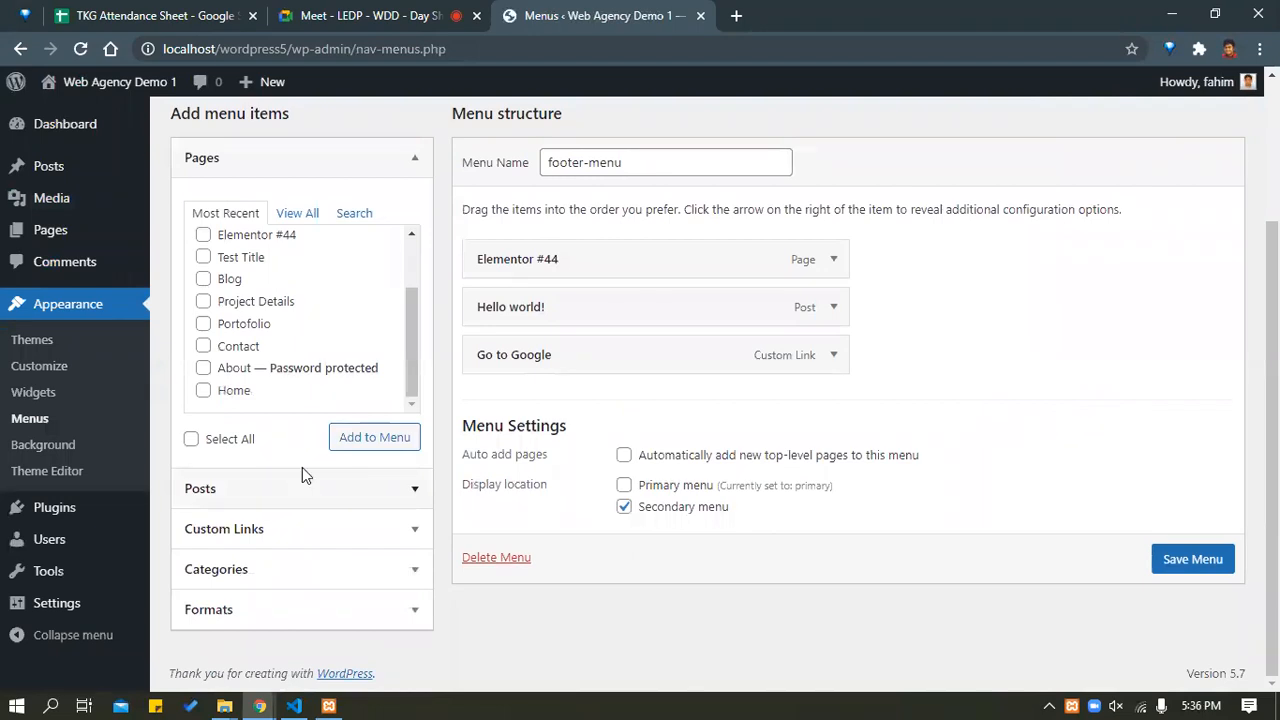
scroll(313, 461, up, 2)
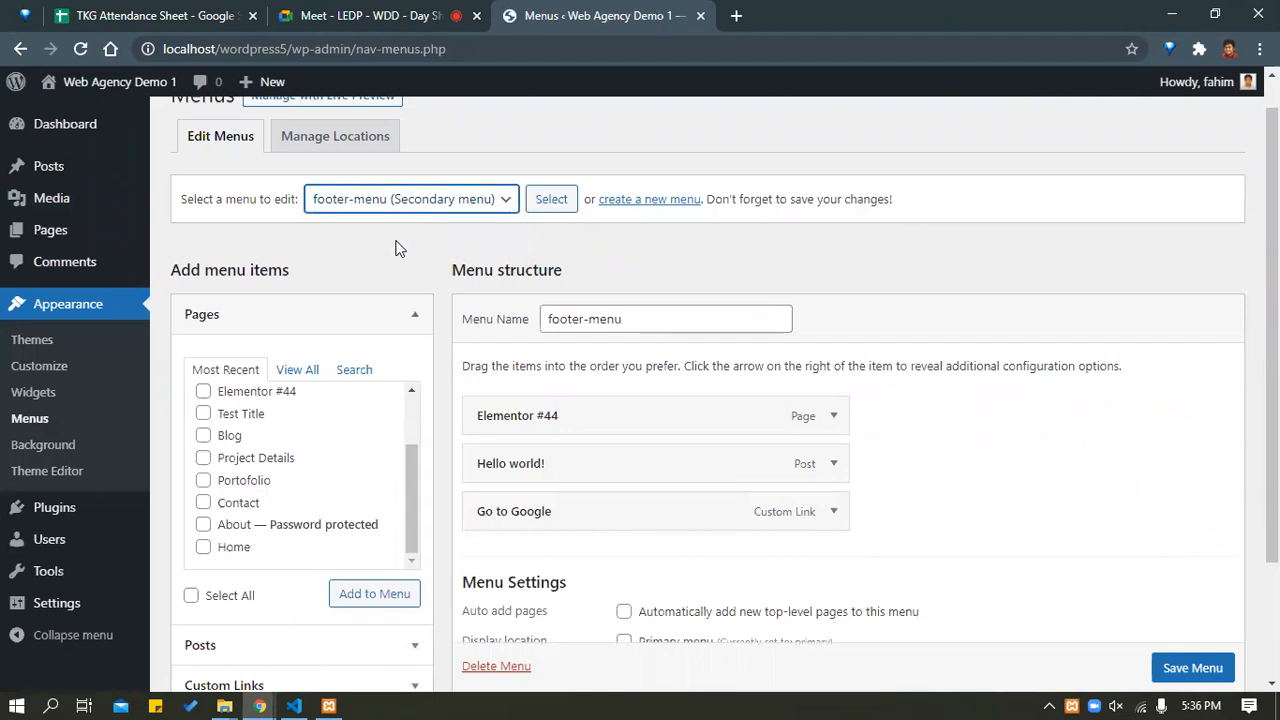
scroll(395, 248, up, 1)
Open footer-menu for editing from the Secondary menu location and delete the menu.
click(350, 172)
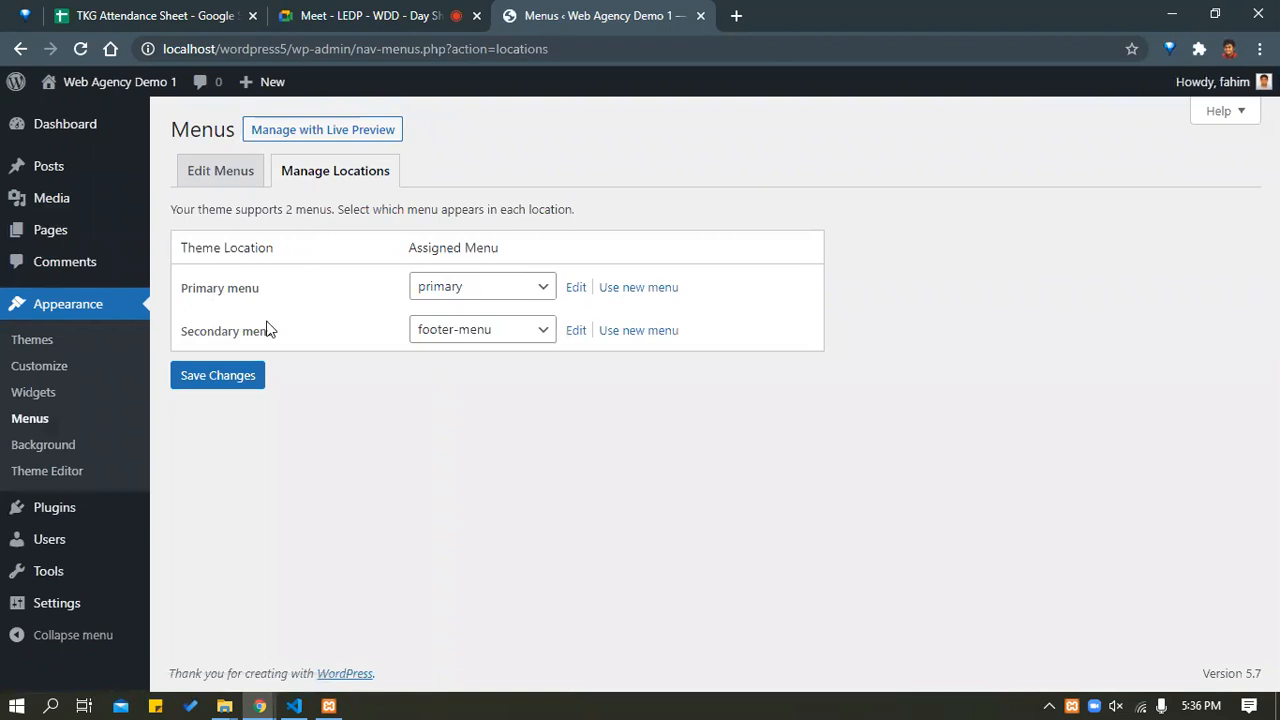
click(575, 334)
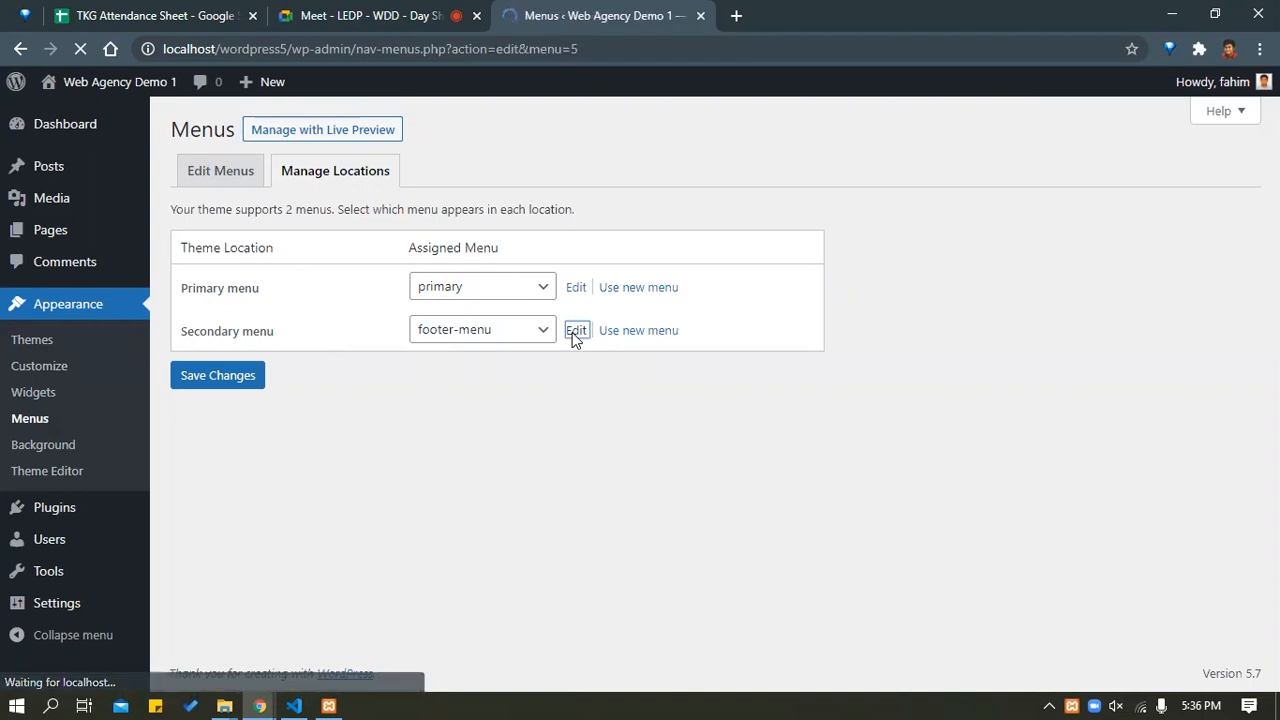
scroll(566, 340, down, 1)
scroll(566, 343, down, 2)
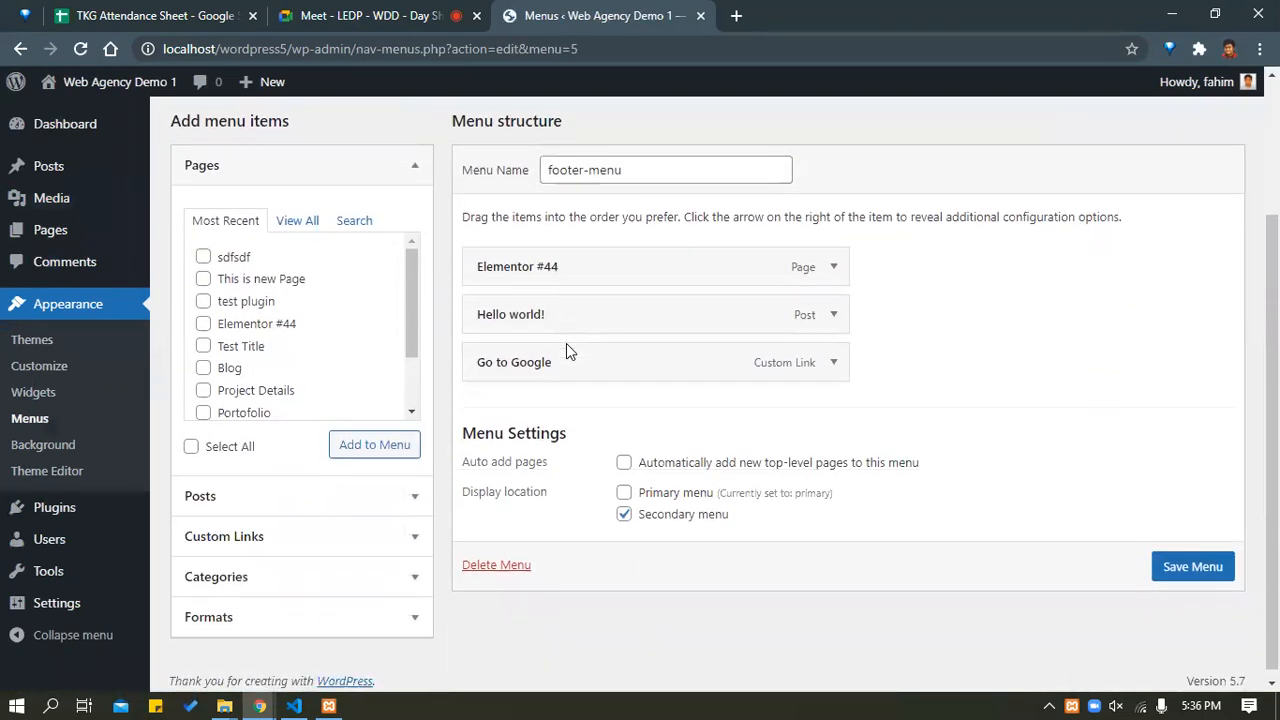
click(518, 558)
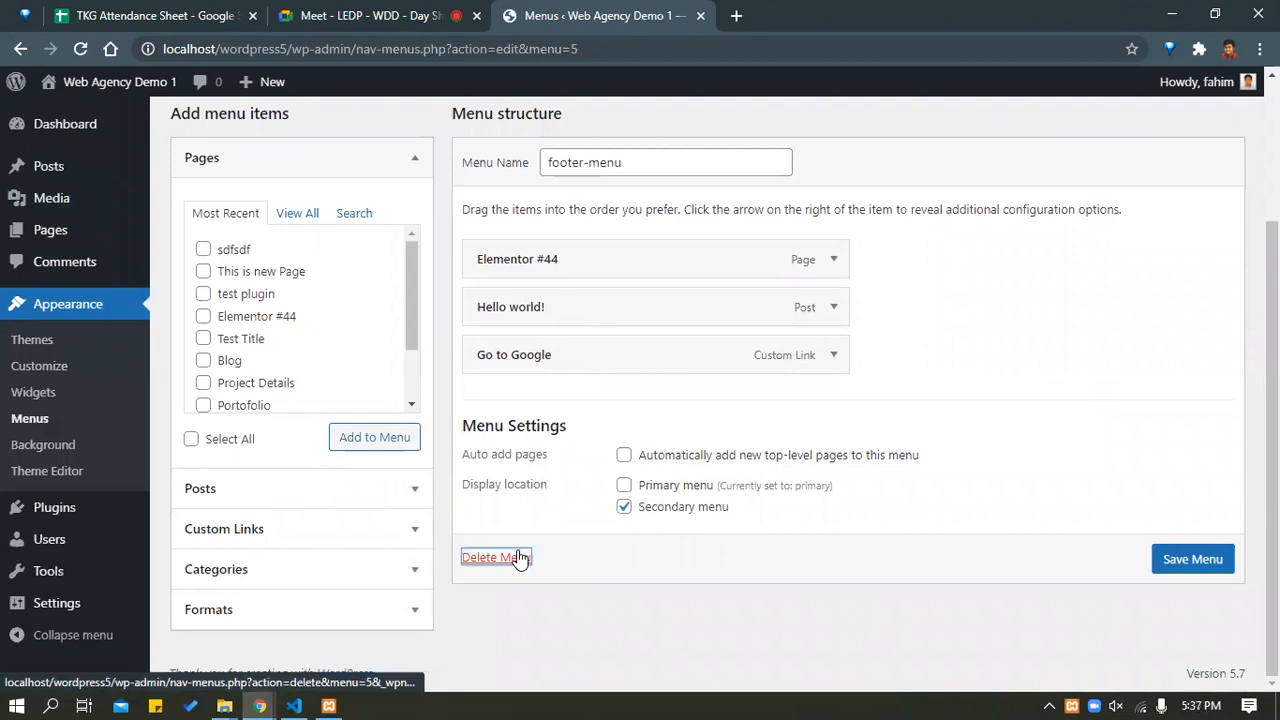
click(710, 172)
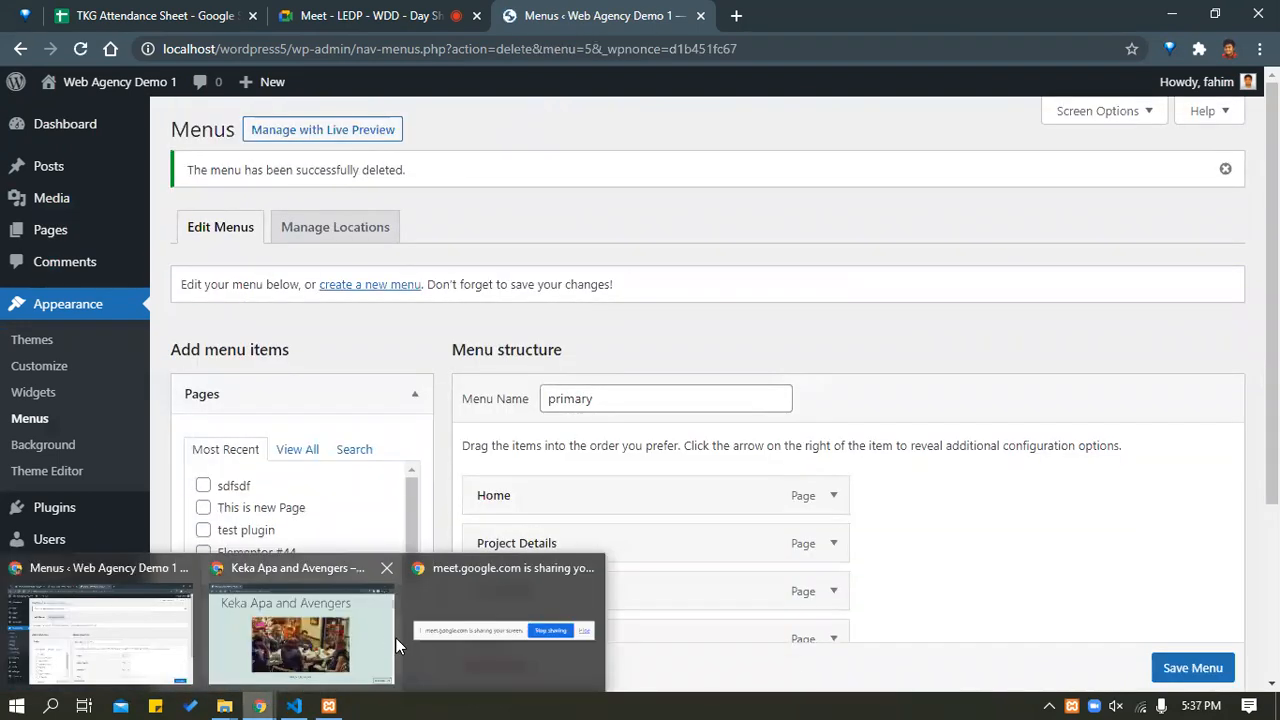
Switch to the public post in the incognito window, reload it and check the menu area in its footer.
click(360, 630)
scroll(540, 390, down, 5)
scroll(553, 375, down, 20)
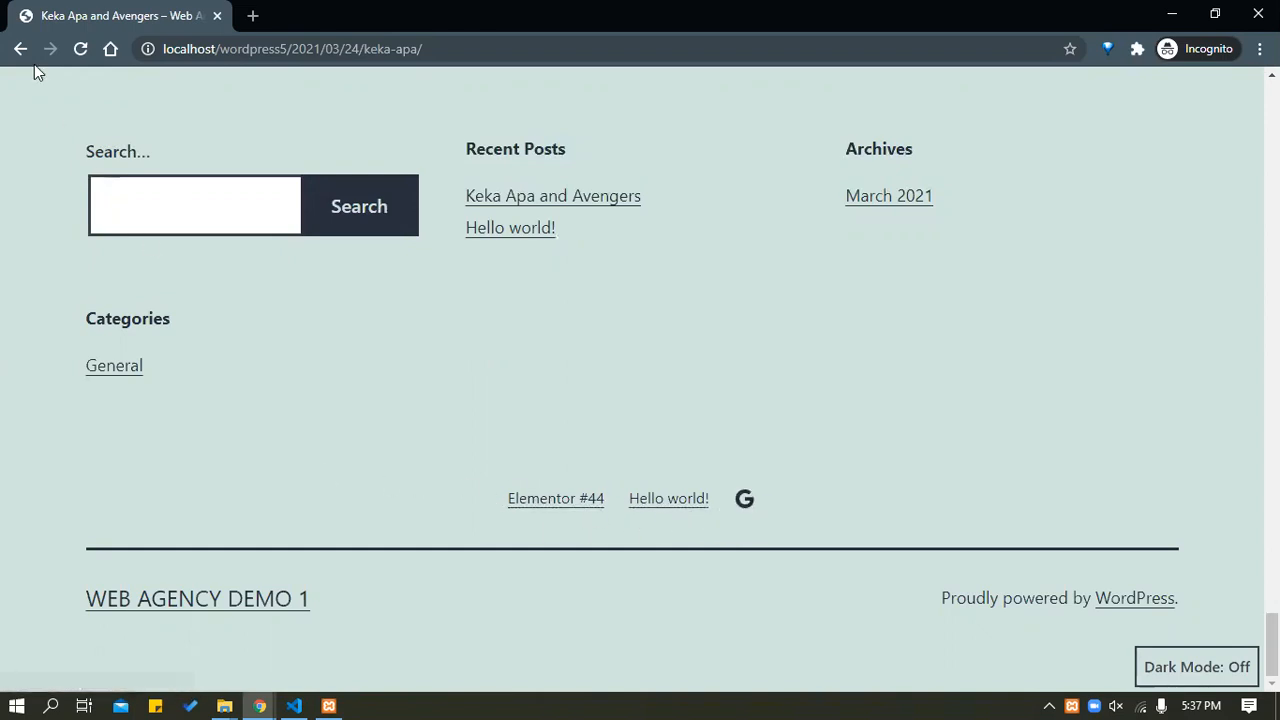
click(81, 48)
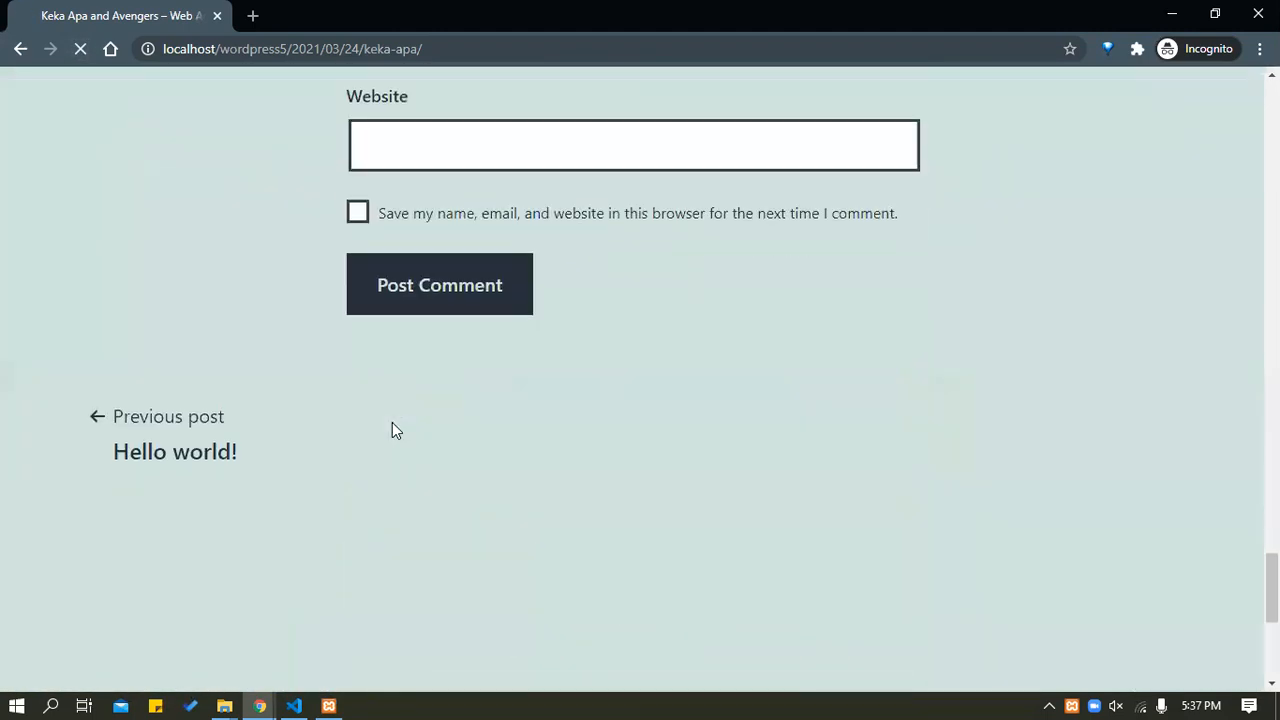
scroll(326, 512, up, 10)
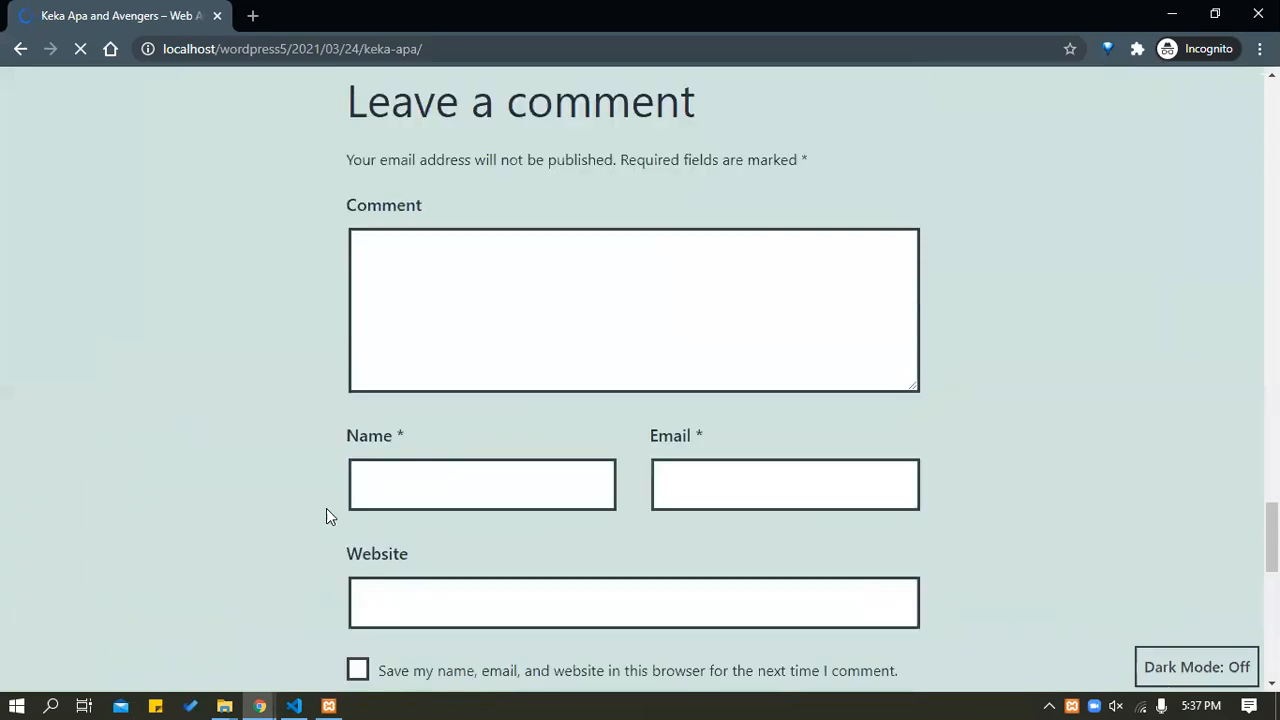
scroll(330, 516, up, 5)
scroll(328, 514, down, 15)
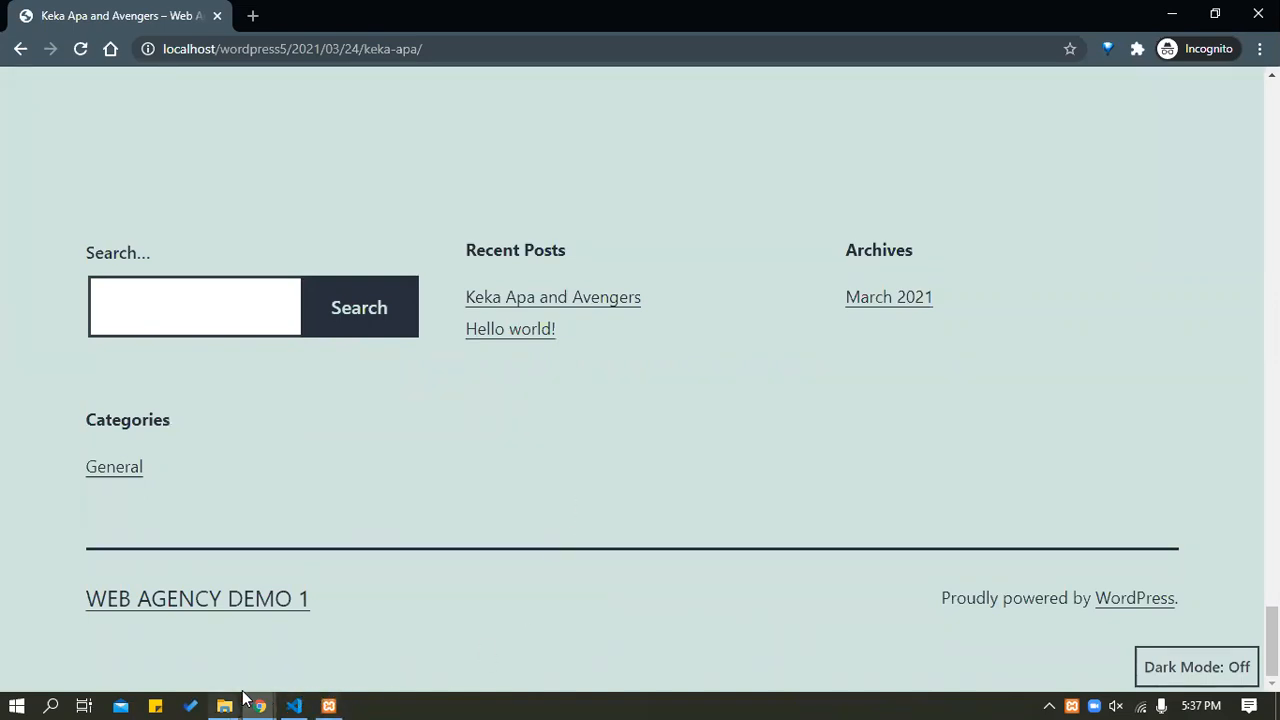
Close the log_reg and themes folder windows.
mouse_move(258, 704)
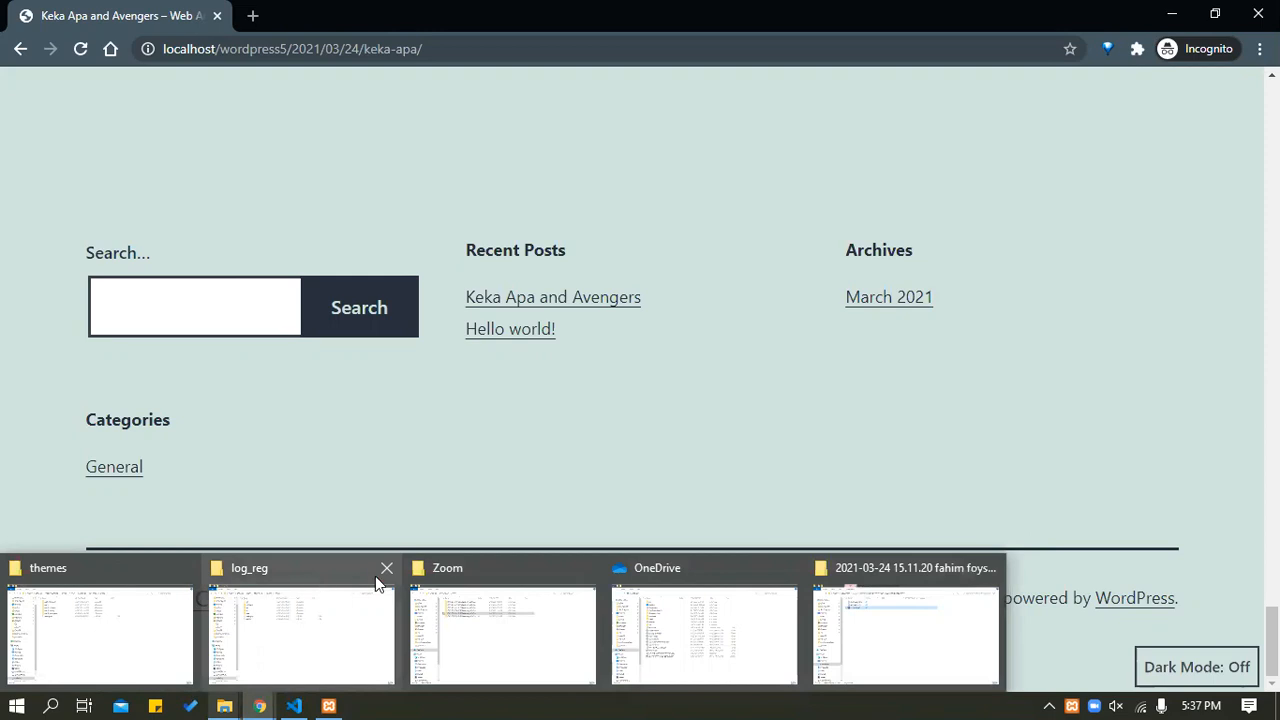
click(386, 568)
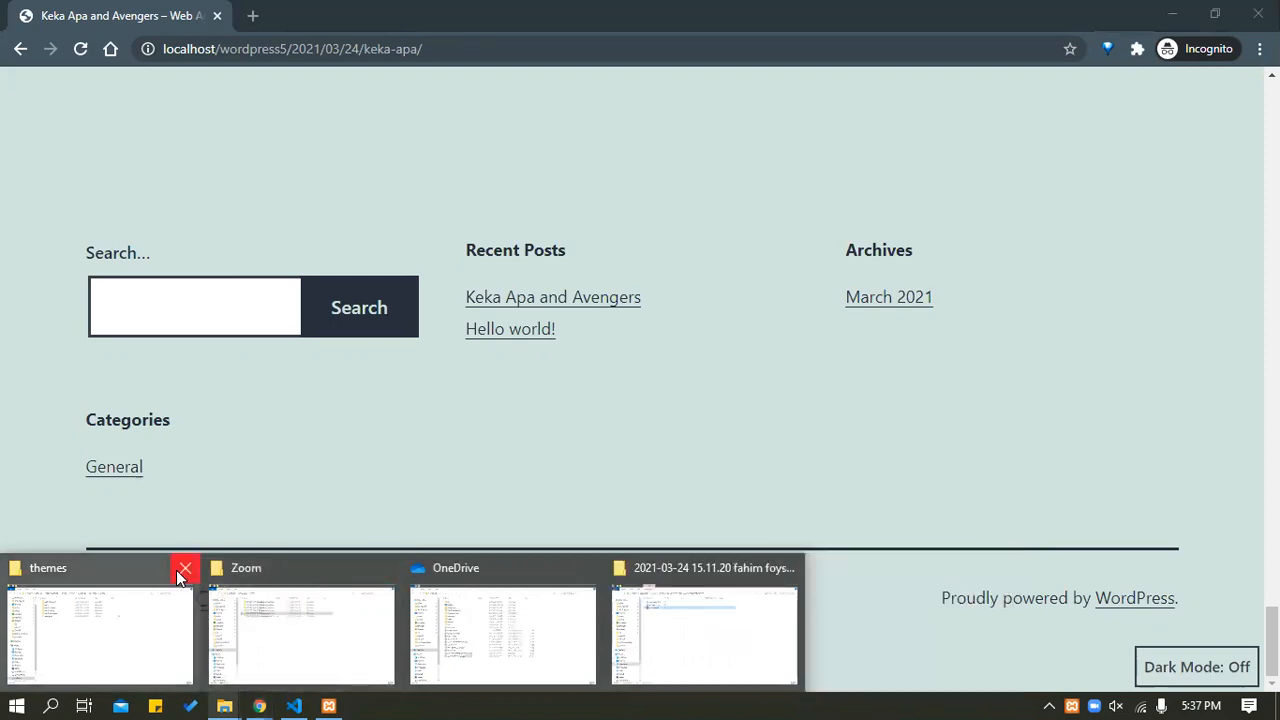
click(183, 572)
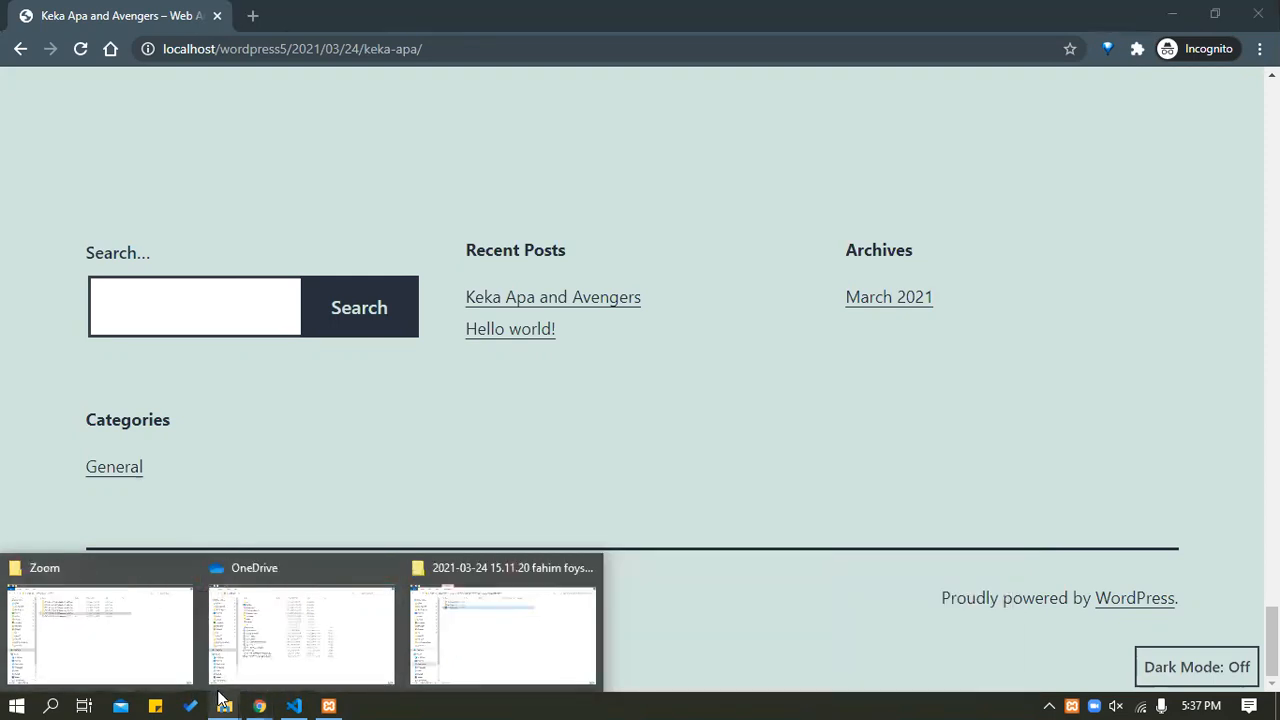
click(740, 420)
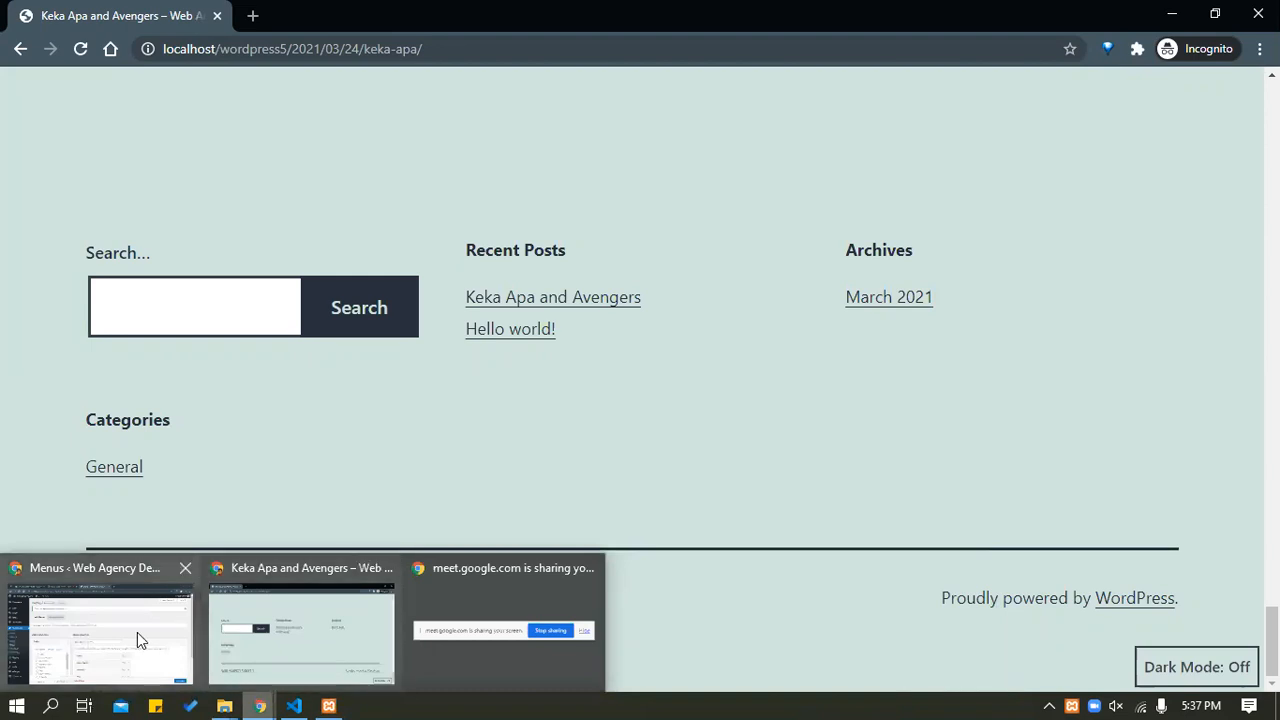
Review the primary menu's items and display location on the Menus screen, and compare them with the public post's header navigation.
click(137, 632)
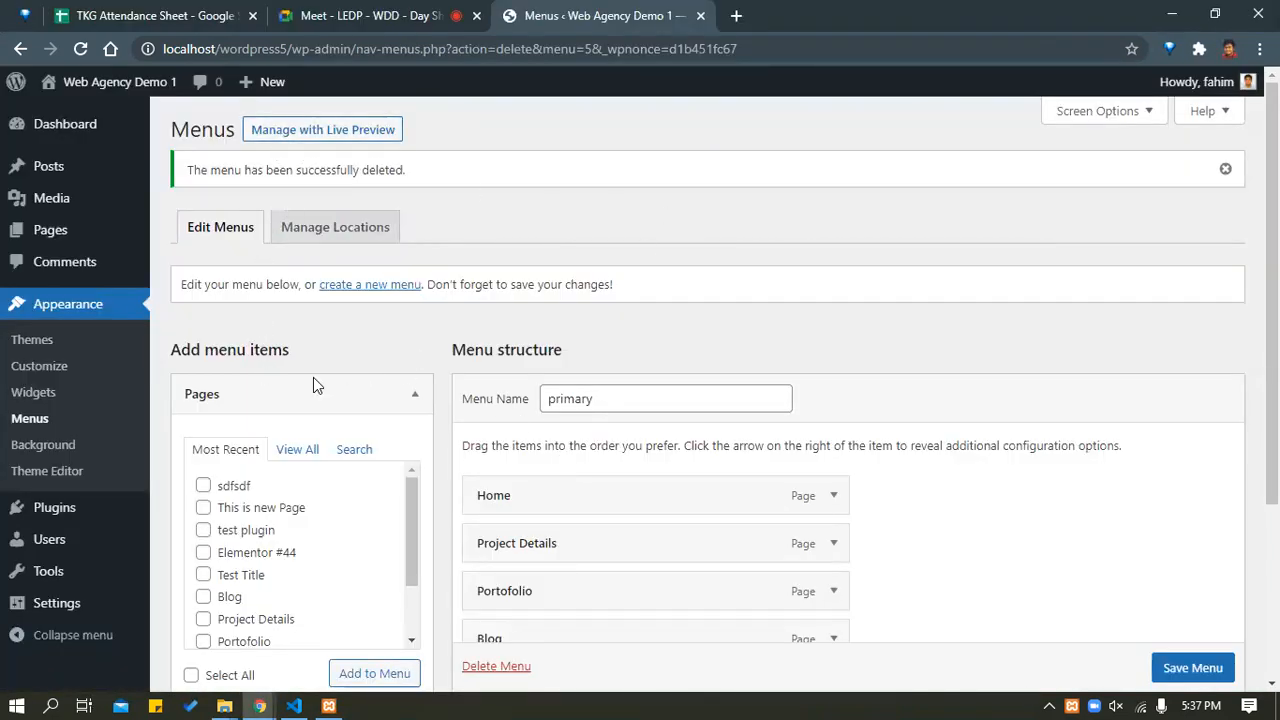
scroll(230, 480, down, 2)
scroll(585, 450, down, 3)
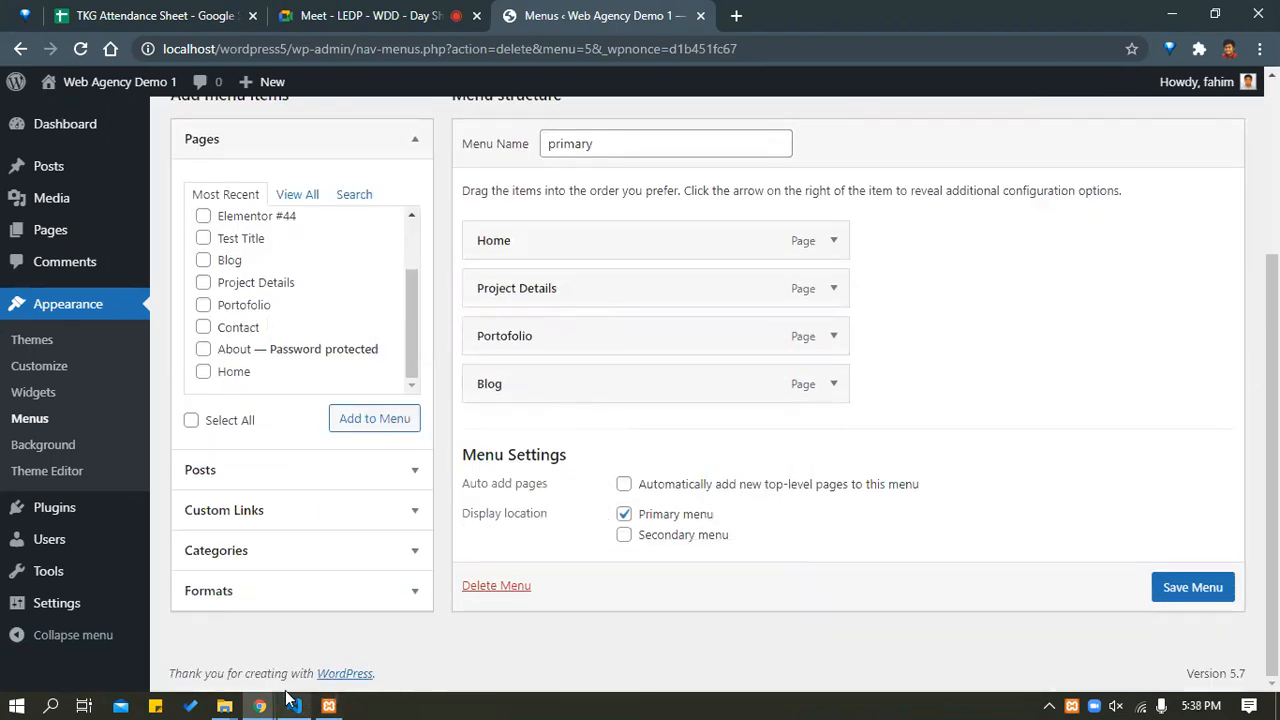
mouse_move(259, 706)
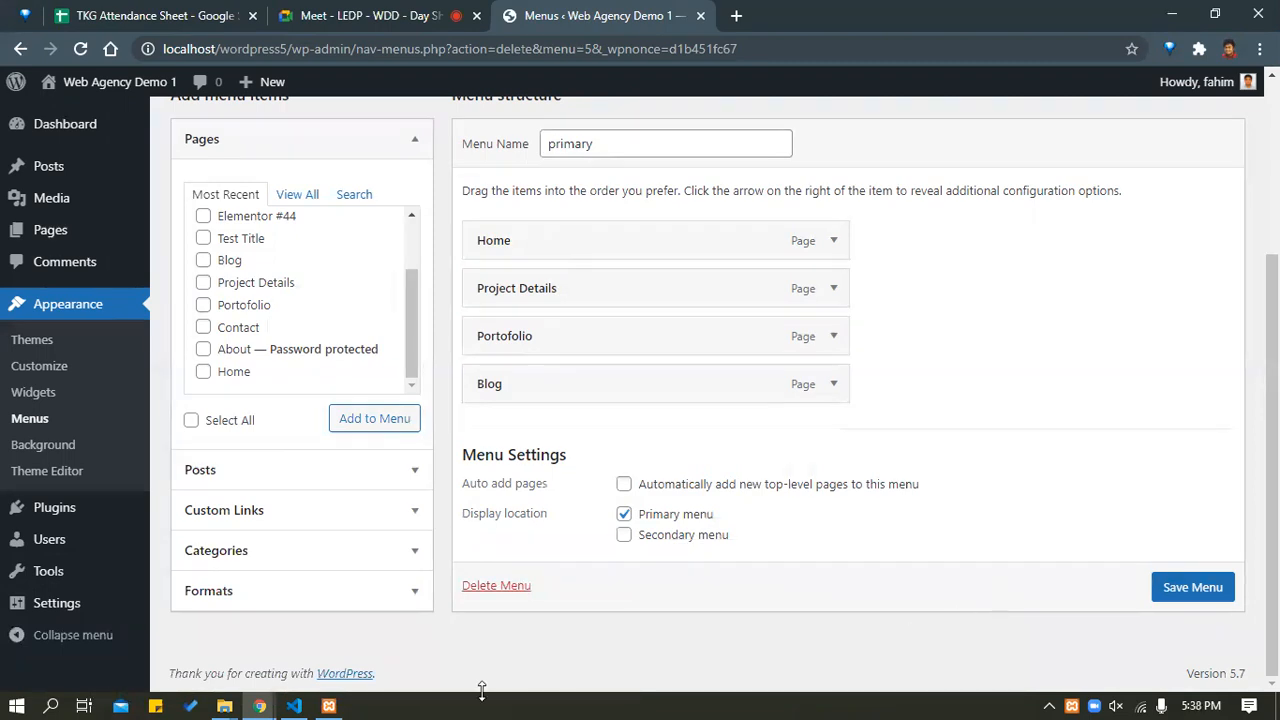
click(277, 663)
middle_click(829, 666)
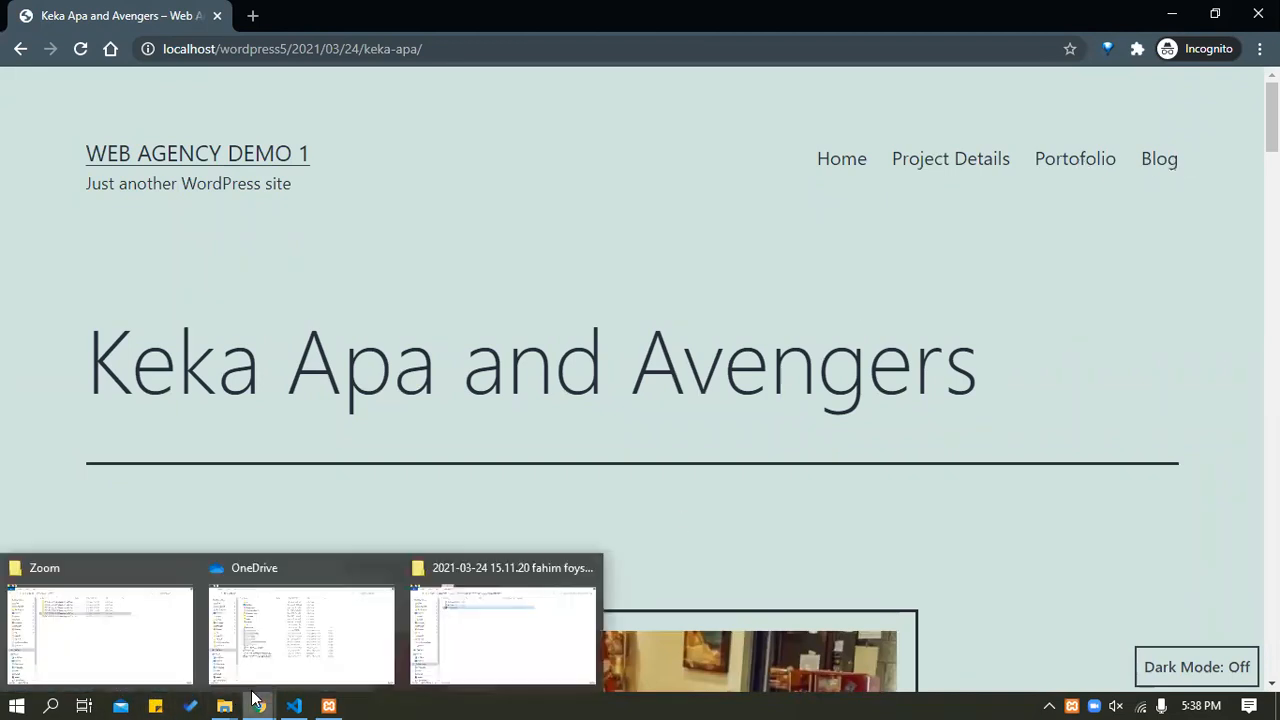
Return to the WordPress admin window and examine which menus are assigned to the Primary and Secondary theme locations.
click(143, 652)
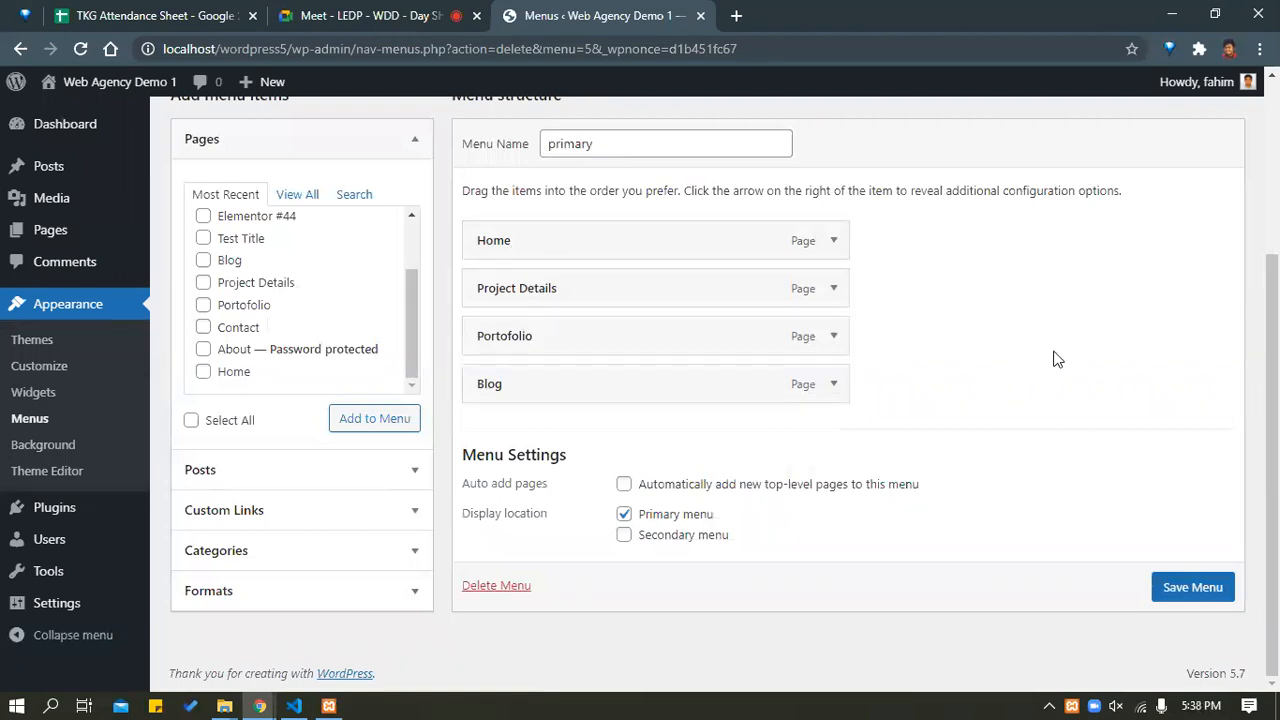
scroll(614, 289, up, 2)
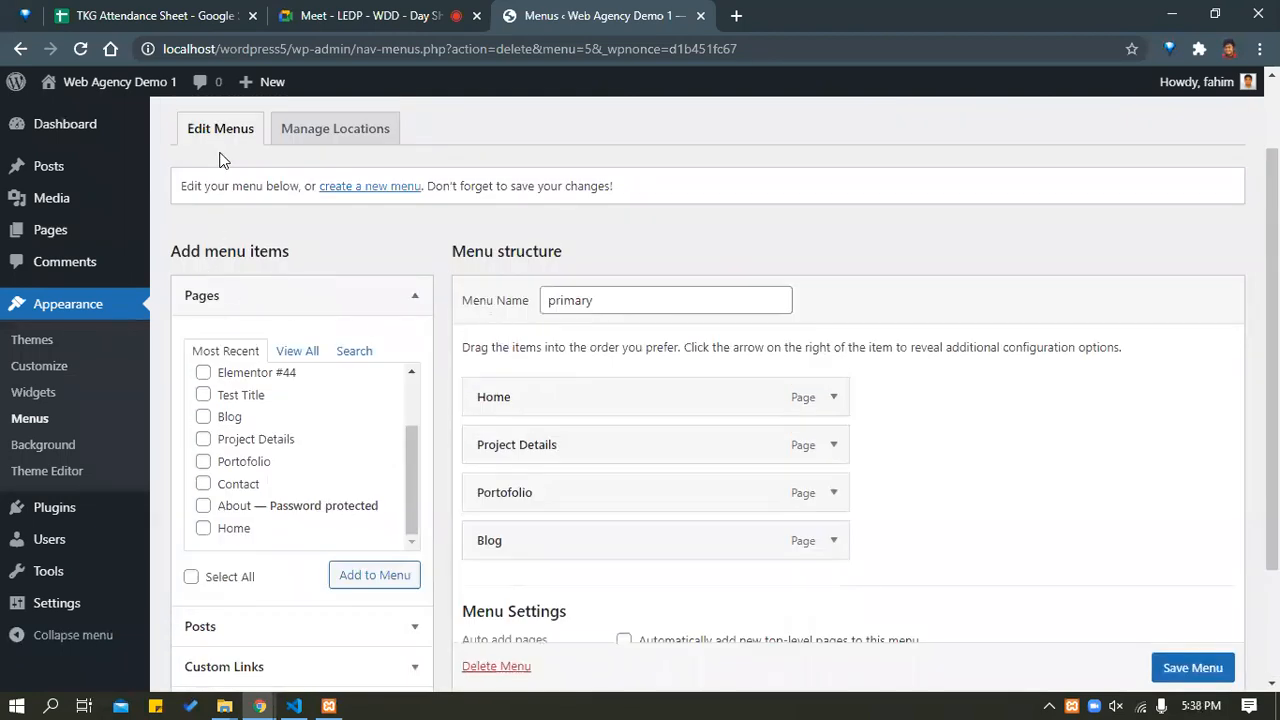
click(30, 420)
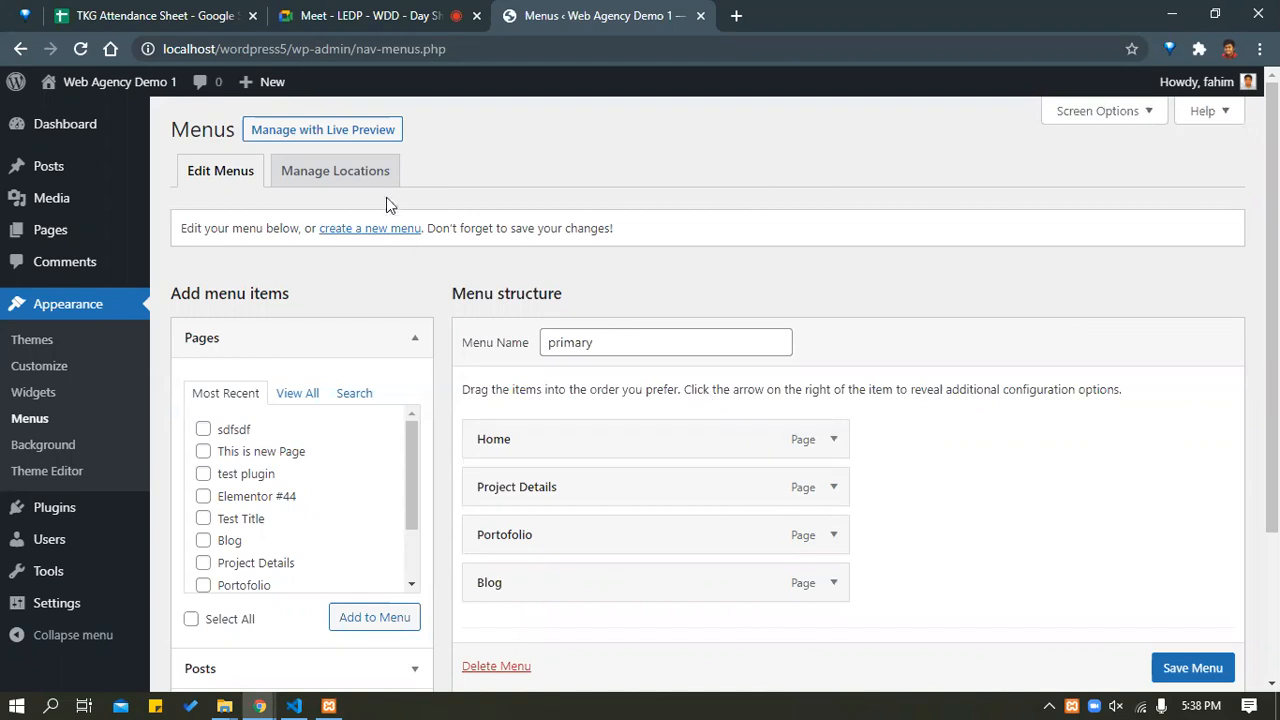
click(362, 180)
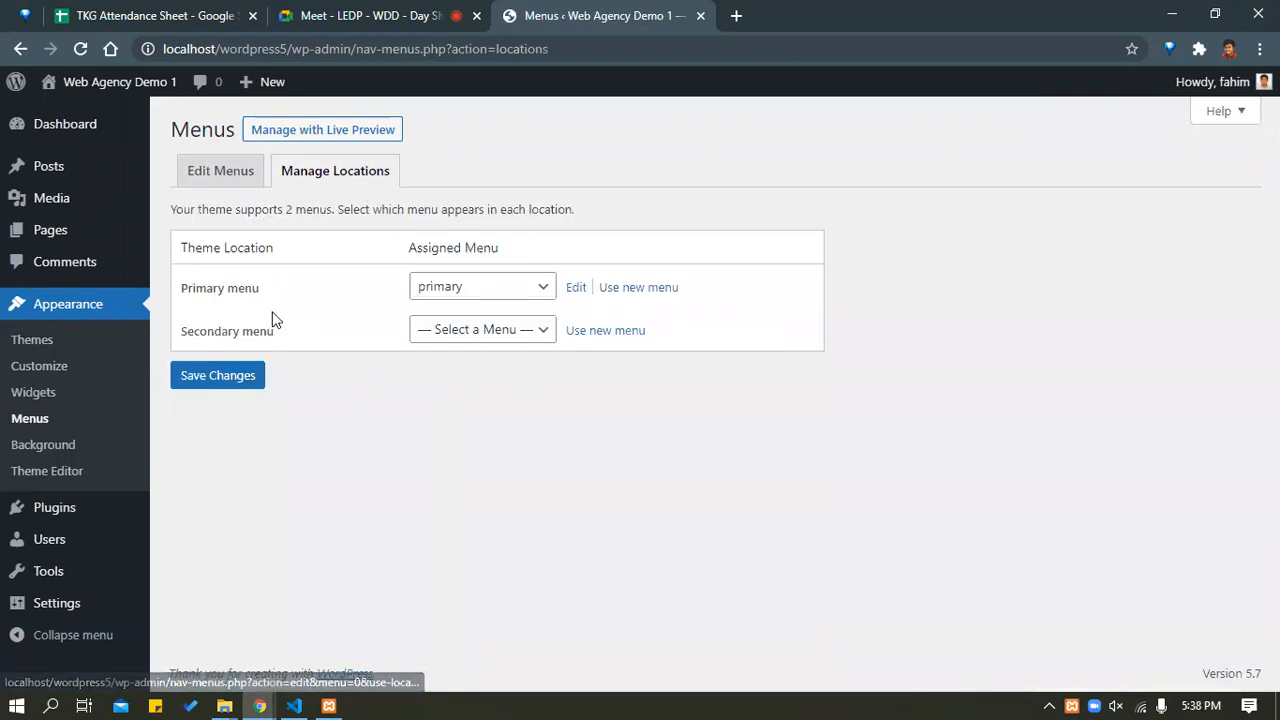
click(497, 292)
click(497, 295)
click(475, 338)
click(474, 340)
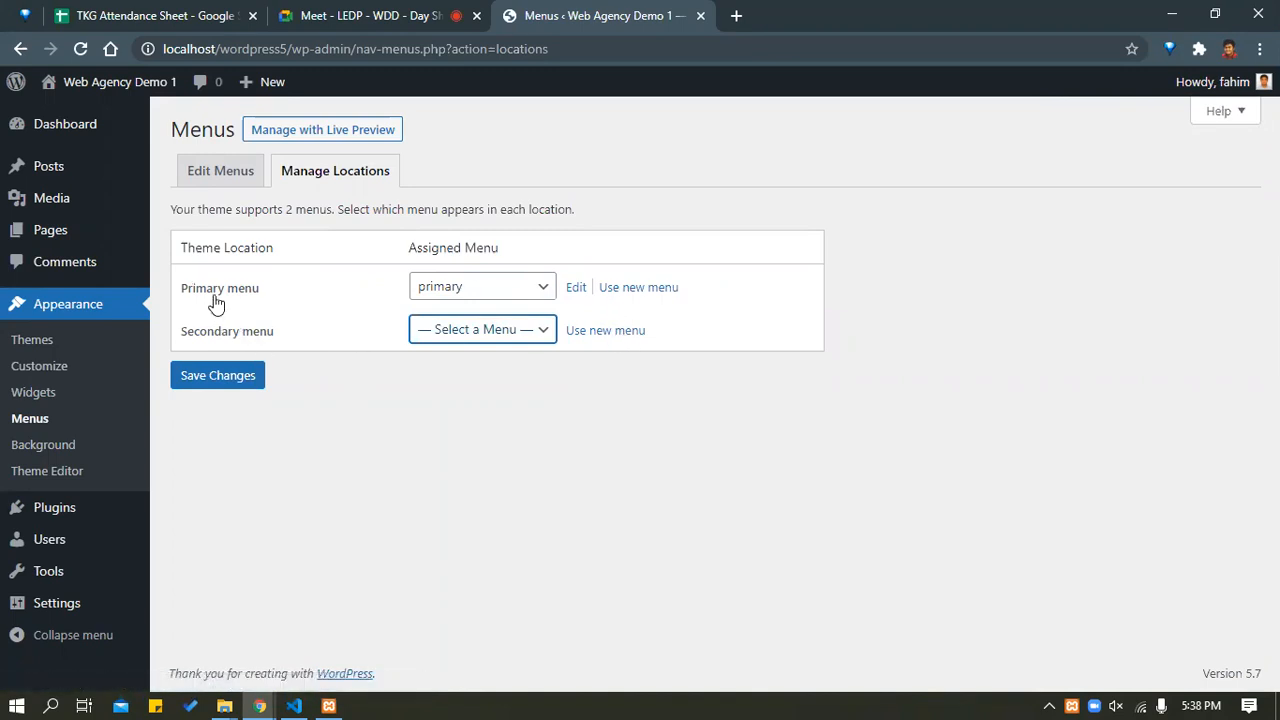
Start a new menu named test-menu with Secondary menu as its display location.
click(604, 332)
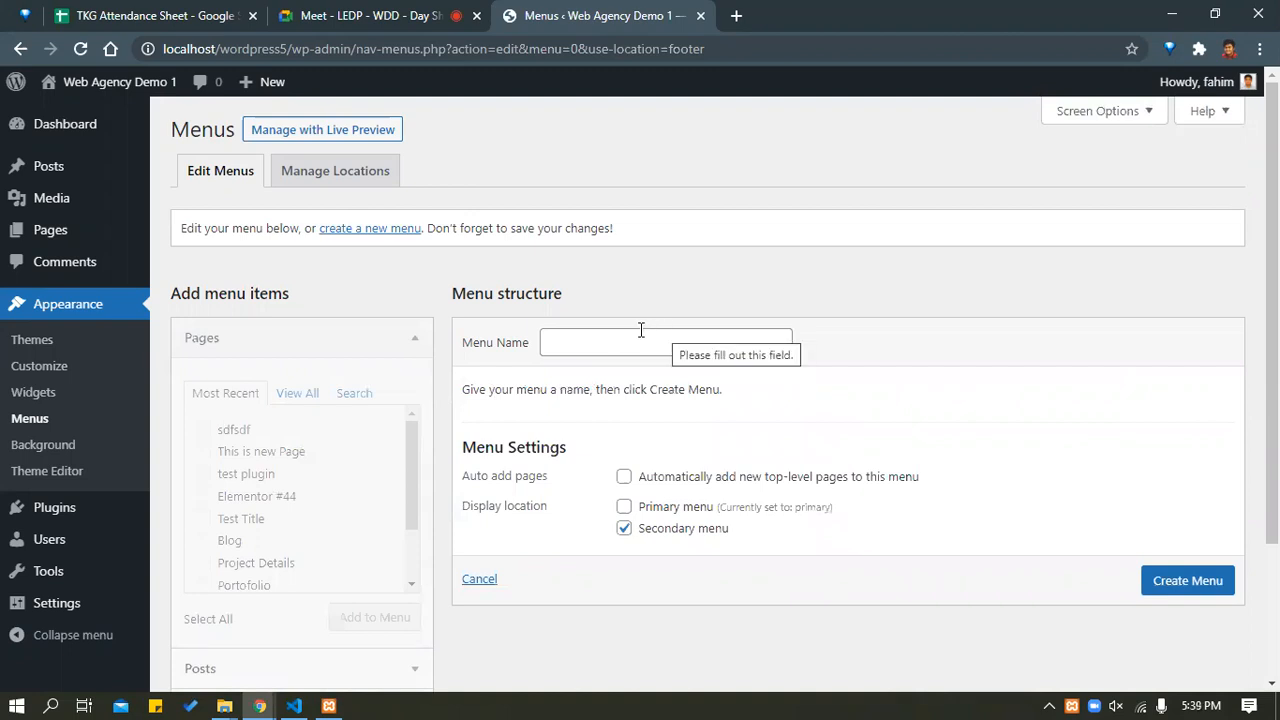
click(360, 231)
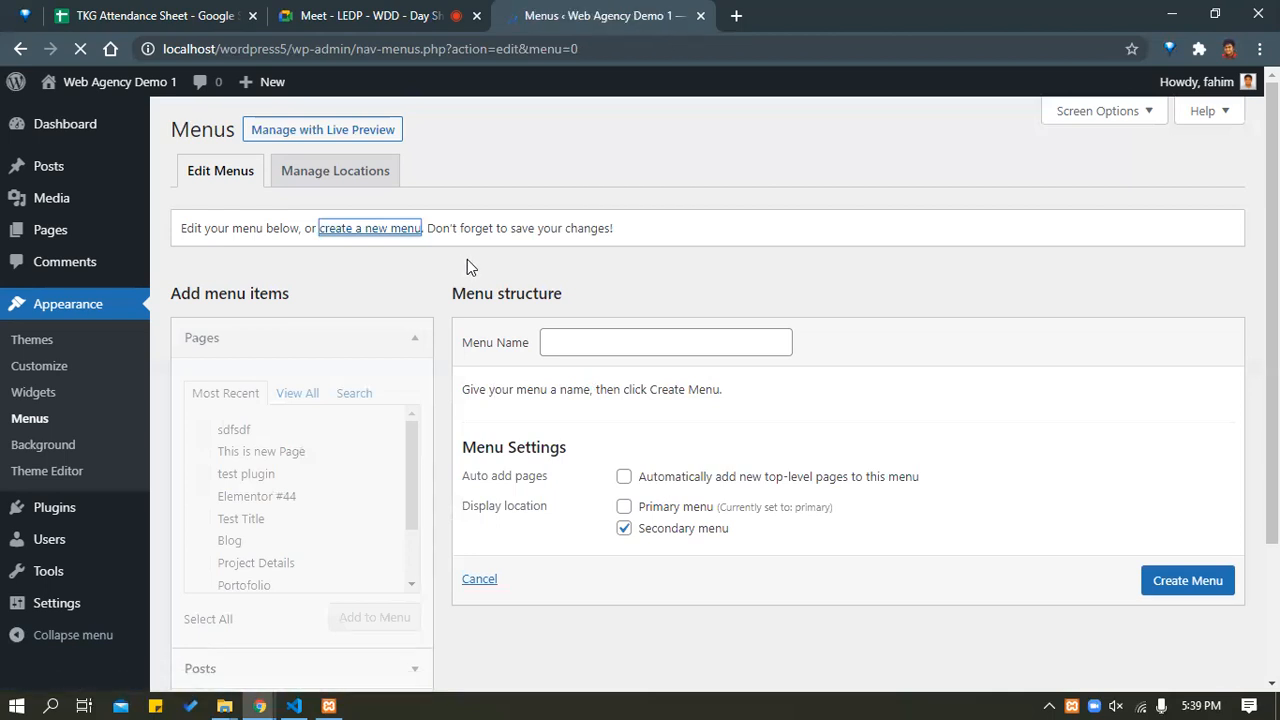
click(609, 340)
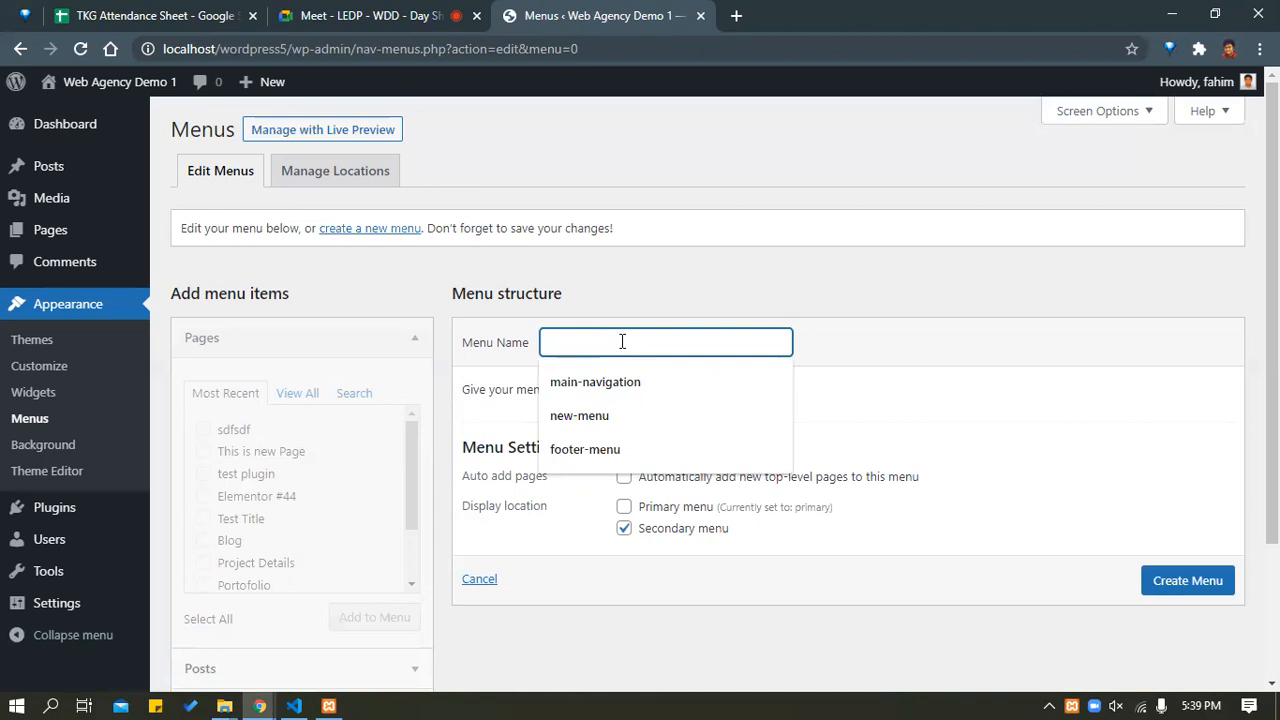
text(test-menu)
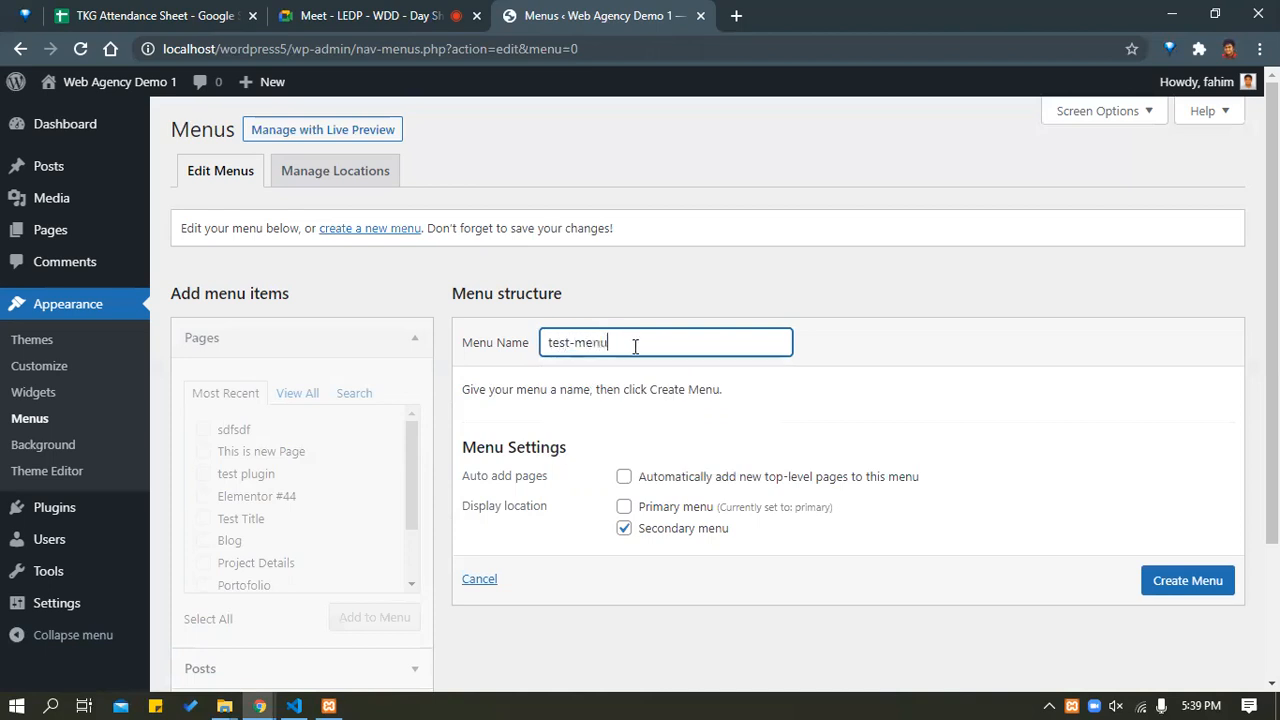
click(521, 474)
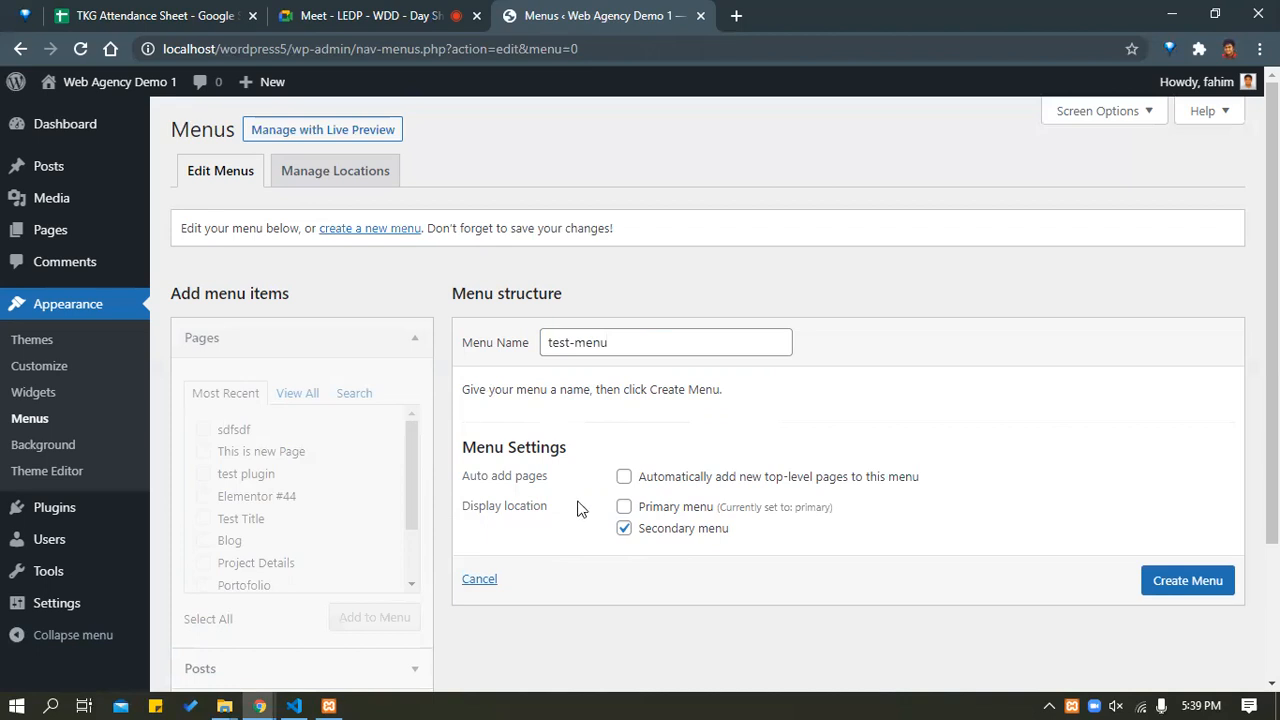
Compare the public post's header navigation and footer area with the display location options in the new menu form.
mouse_move(265, 700)
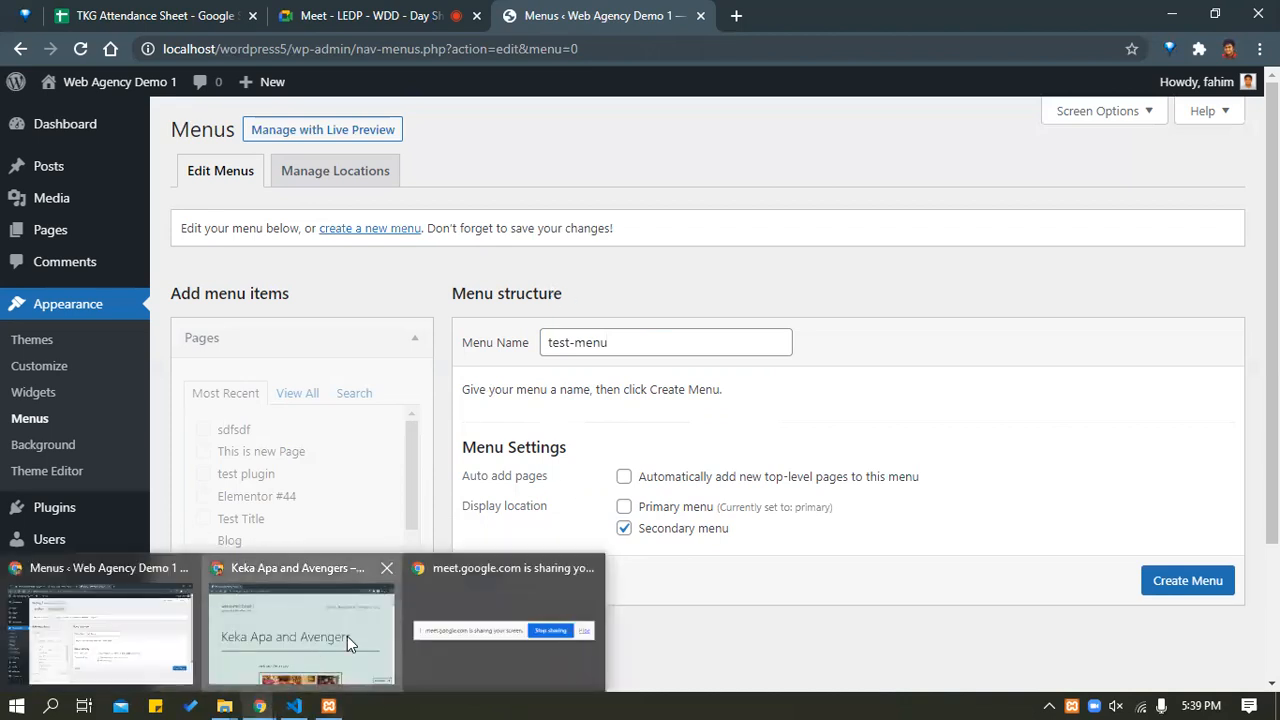
click(347, 636)
scroll(575, 477, down, 5)
scroll(578, 465, down, 10)
scroll(823, 414, up, 15)
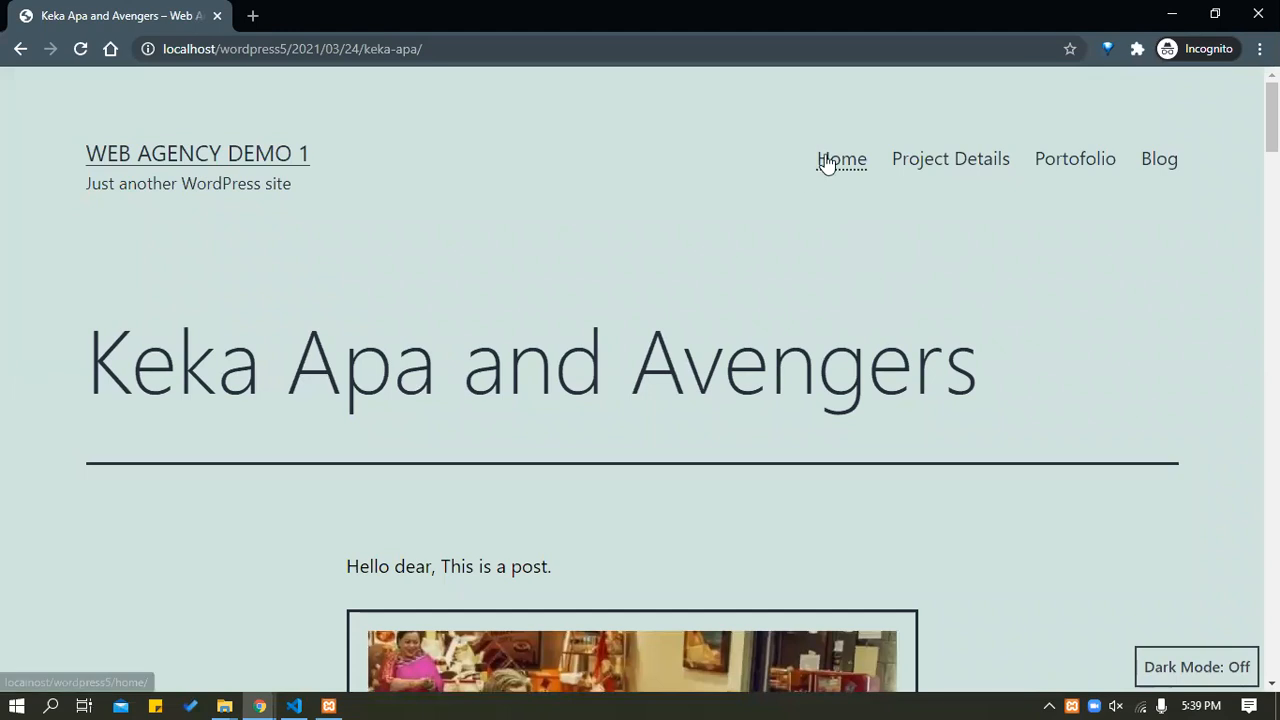
scroll(640, 380, down, 20)
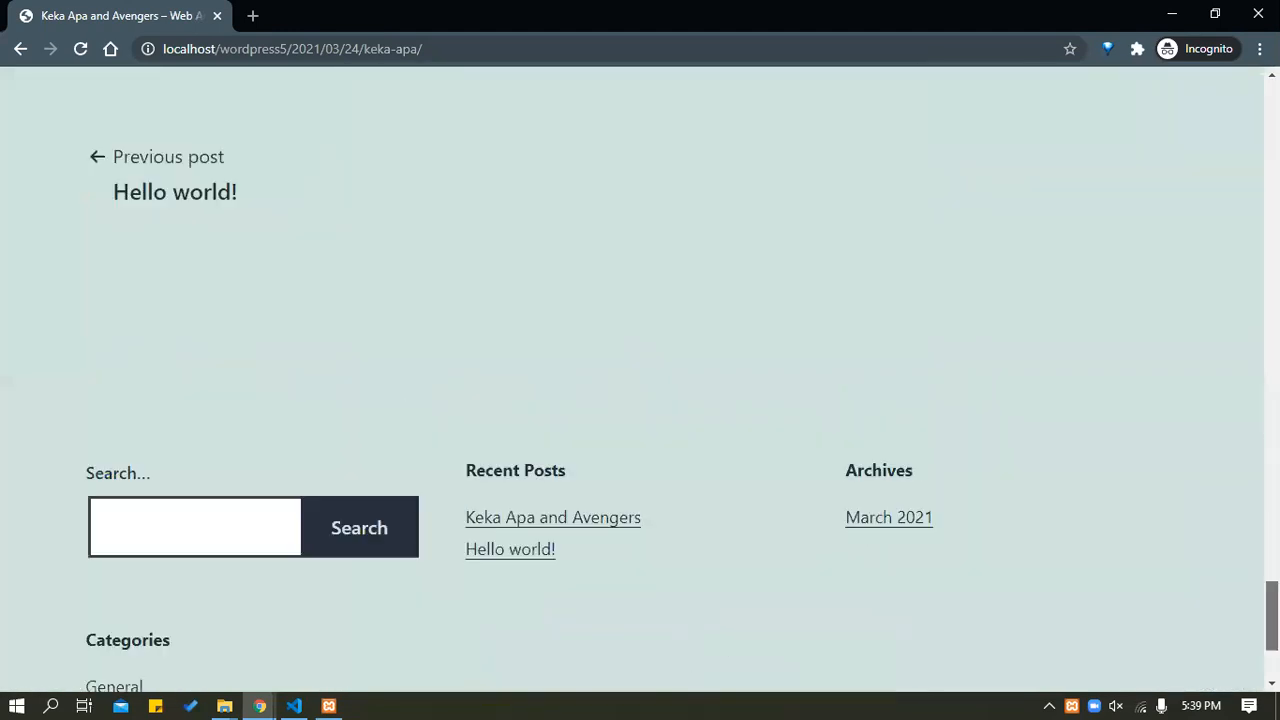
scroll(640, 380, up, 20)
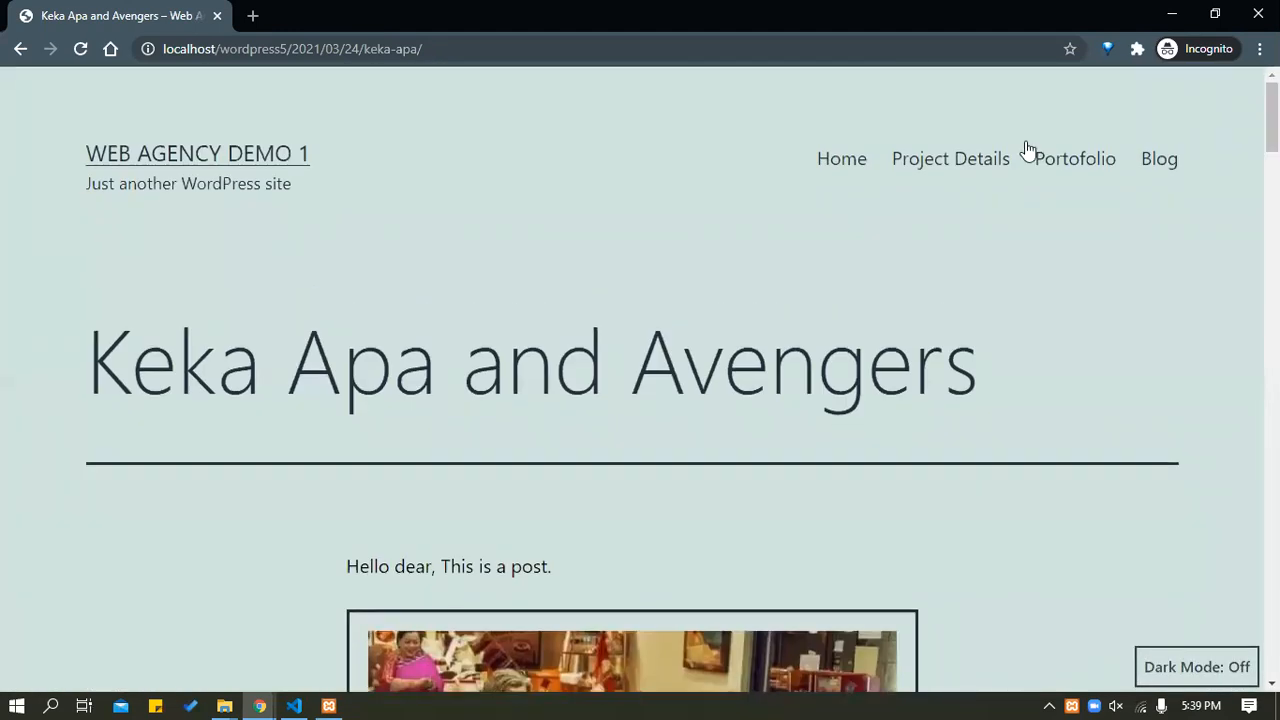
mouse_move(259, 702)
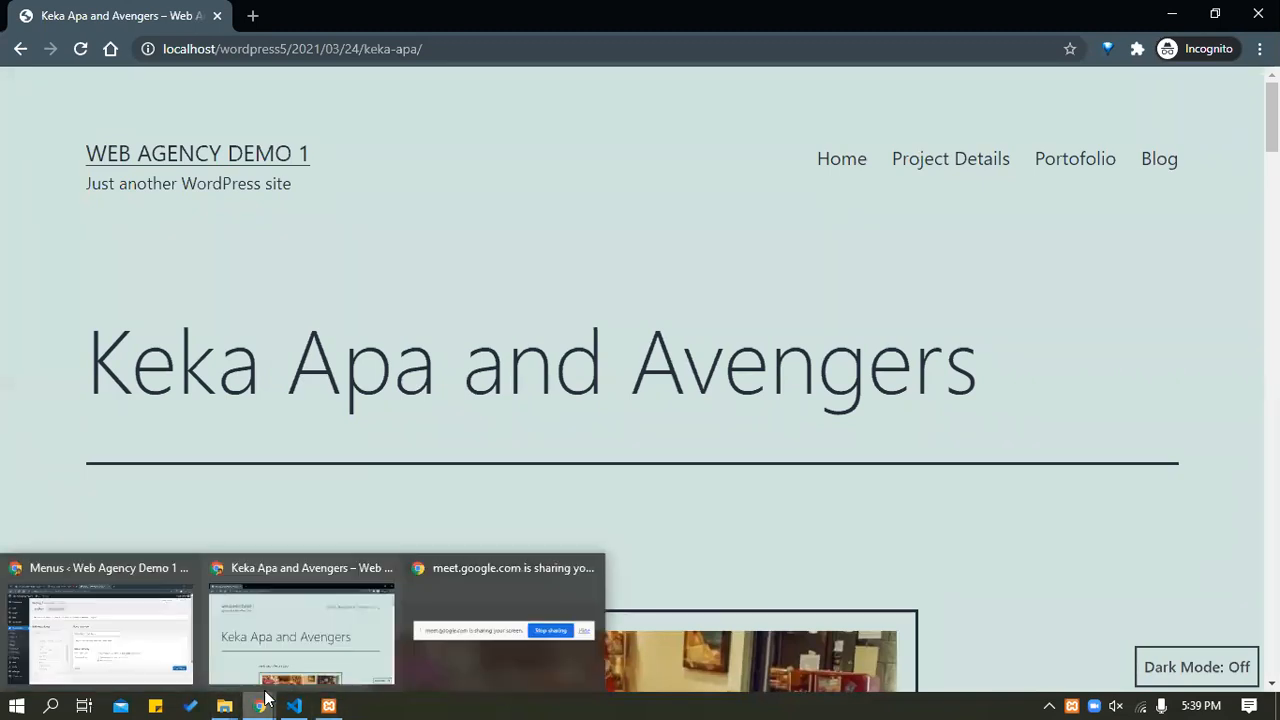
click(160, 638)
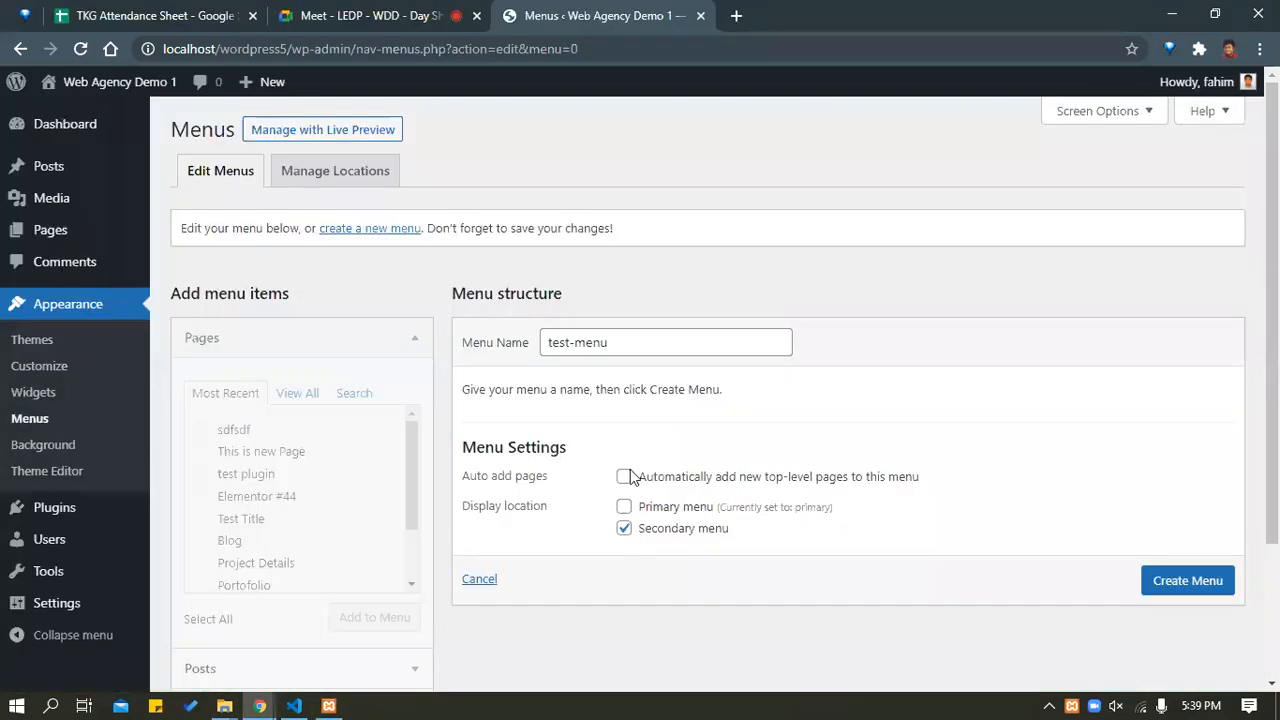
click(623, 527)
click(623, 527)
Activate the Neve theme and open a new menu form to check the display locations it offers.
click(31, 342)
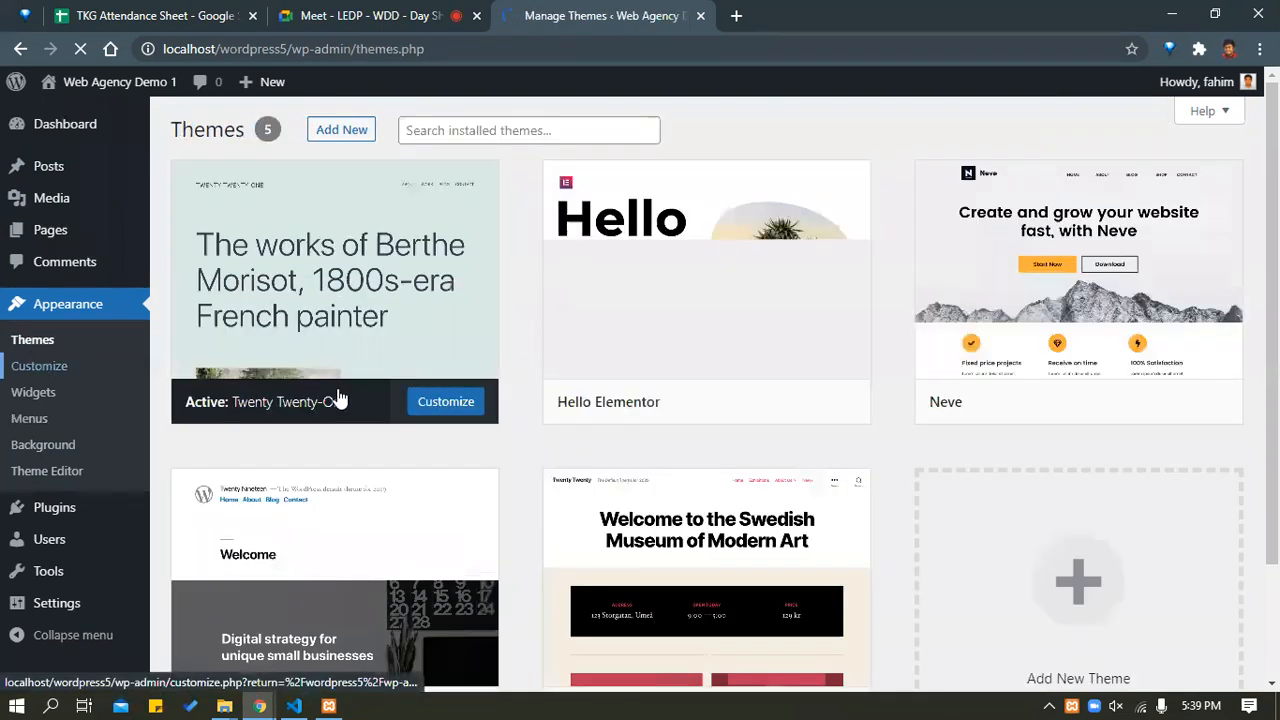
mouse_move(1014, 334)
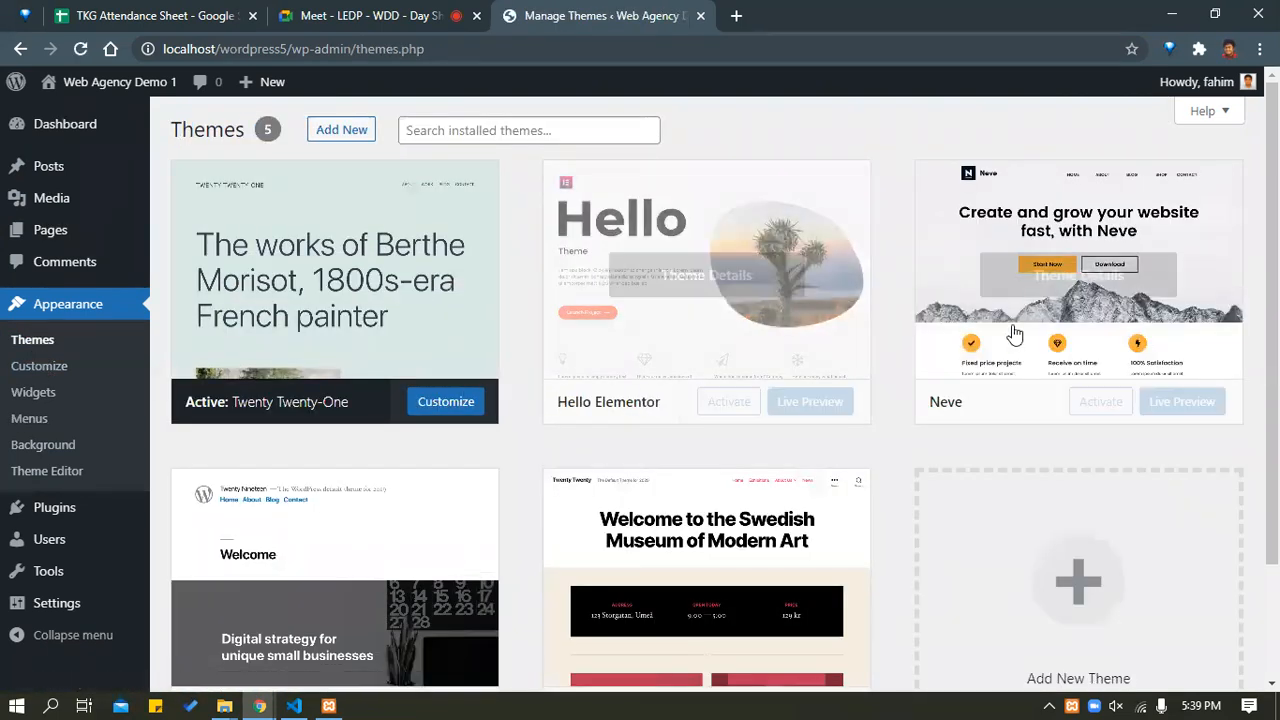
click(1112, 406)
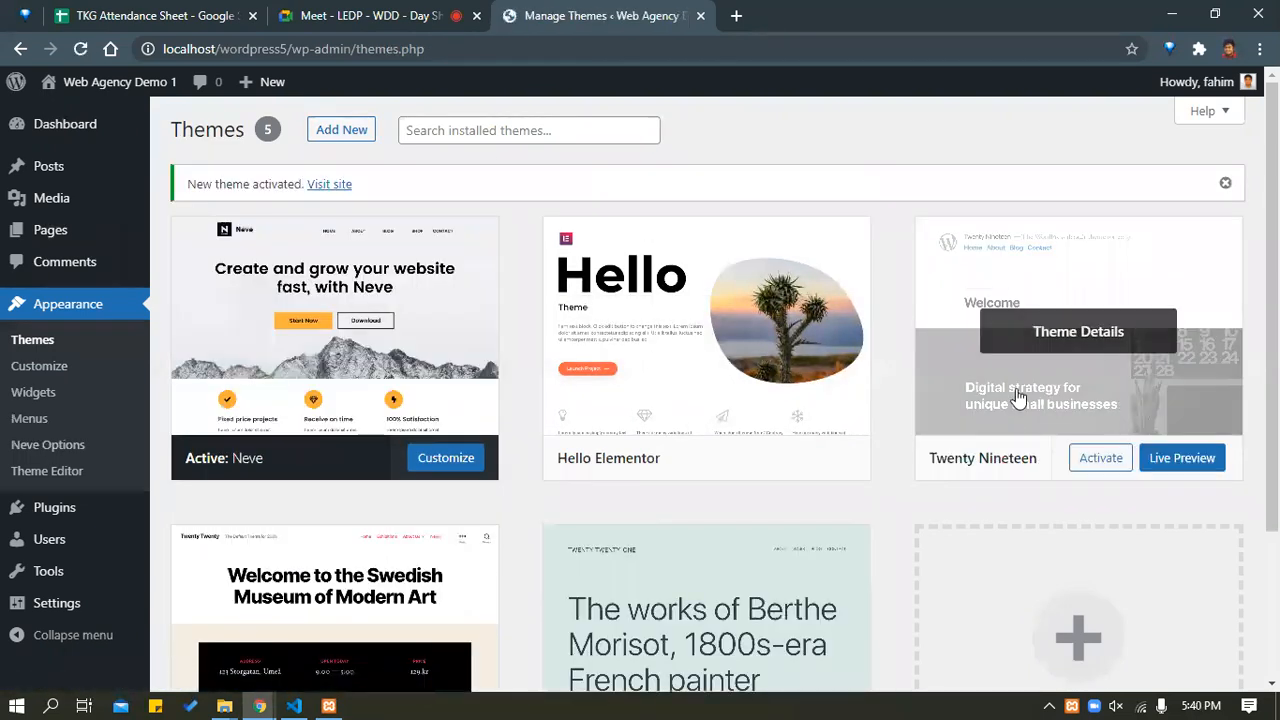
click(34, 423)
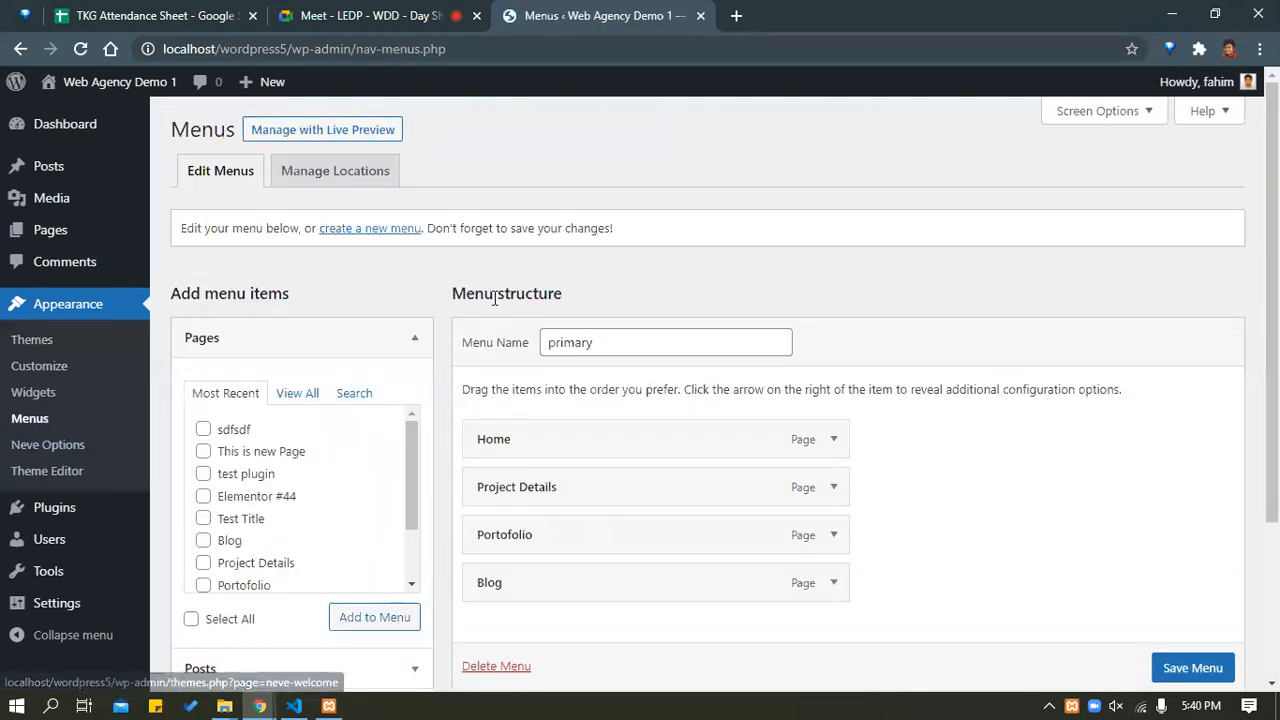
click(358, 238)
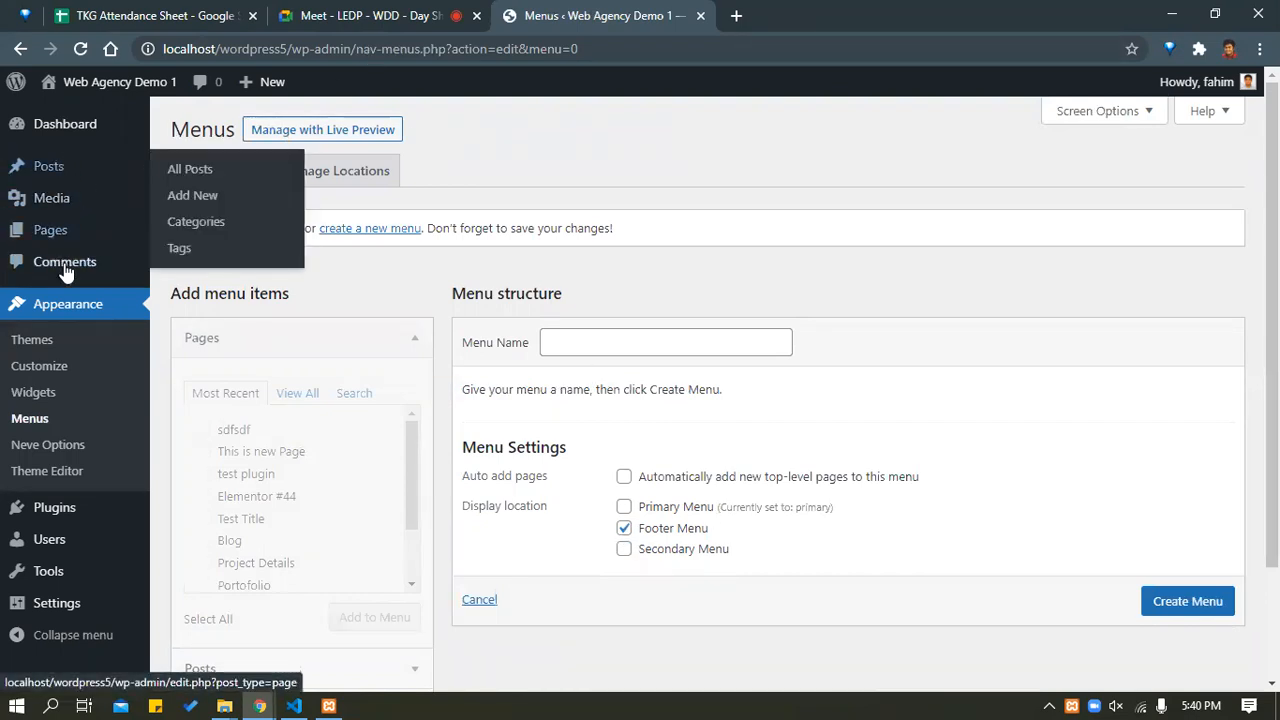
Activate the Hello Elementor theme and open a new menu form to check its display locations.
click(50, 346)
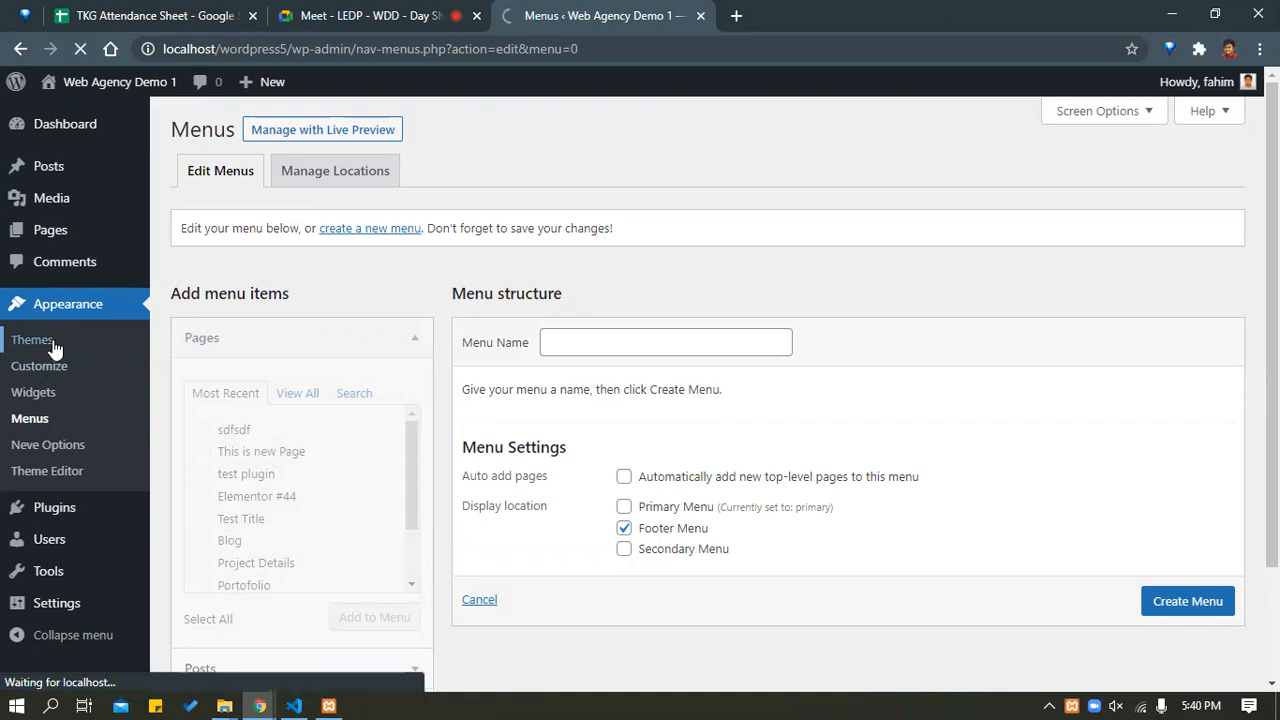
mouse_move(726, 287)
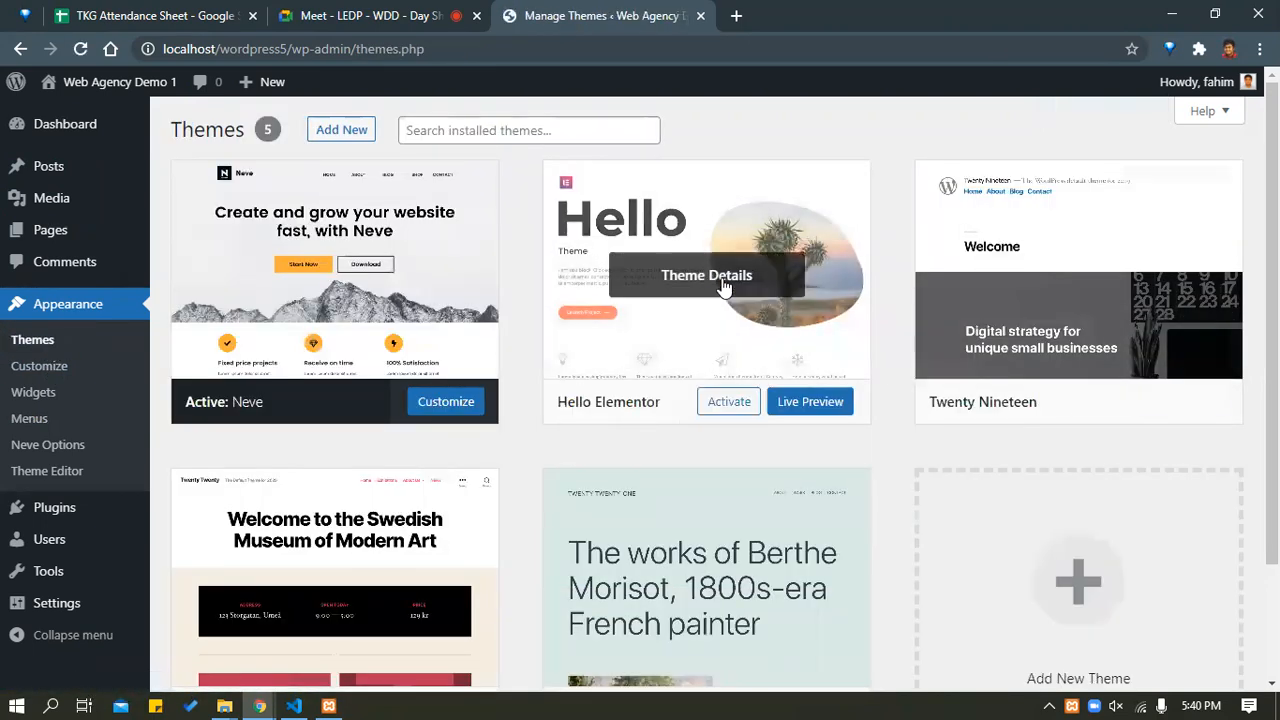
click(729, 402)
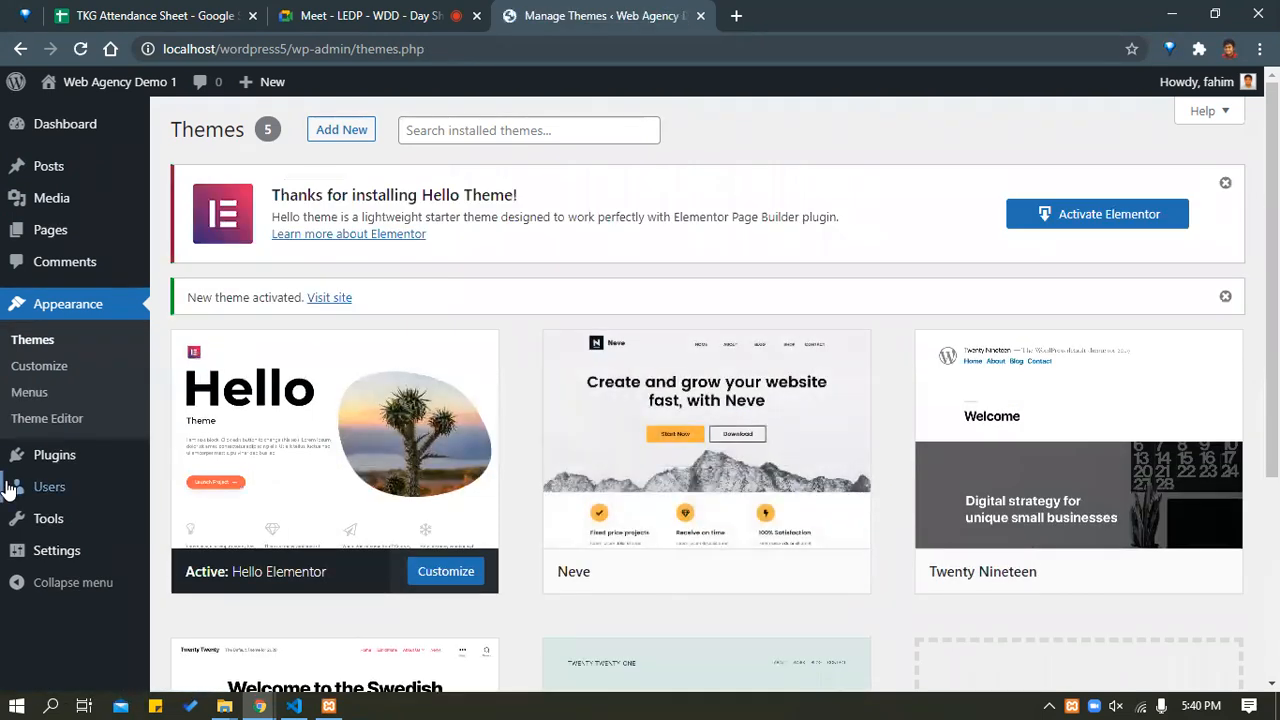
click(33, 395)
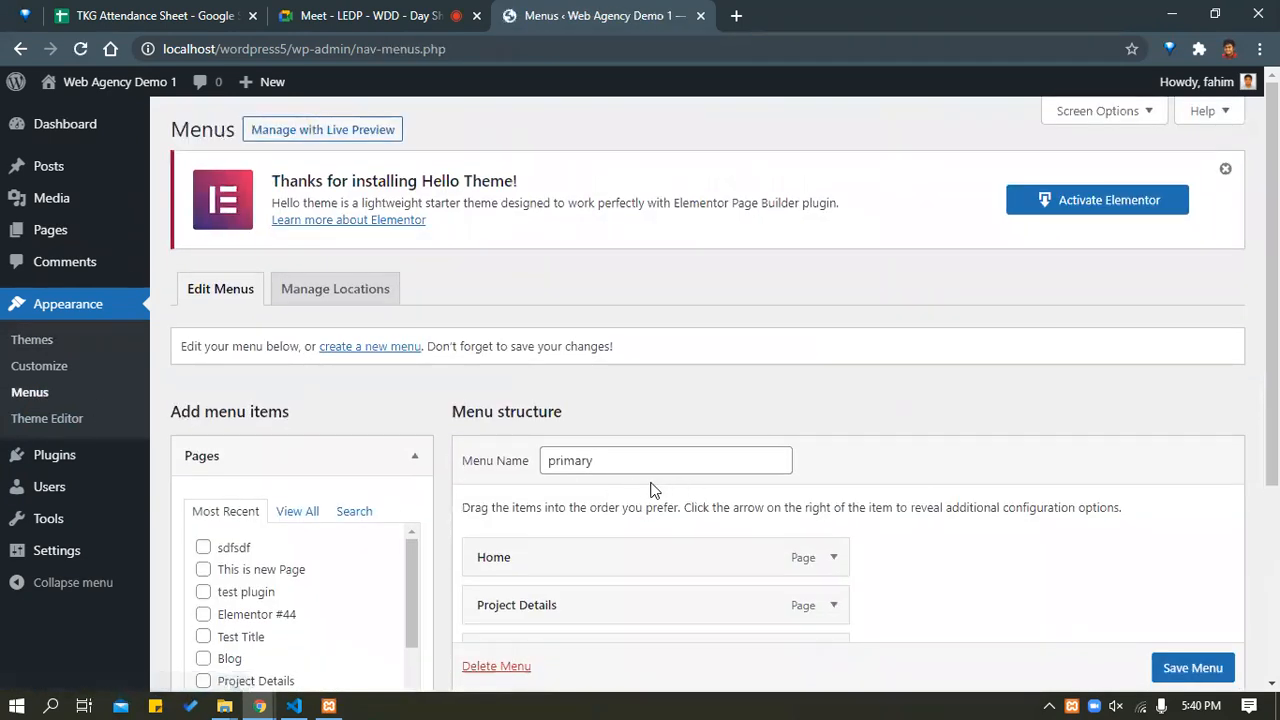
scroll(651, 490, down, 2)
click(362, 190)
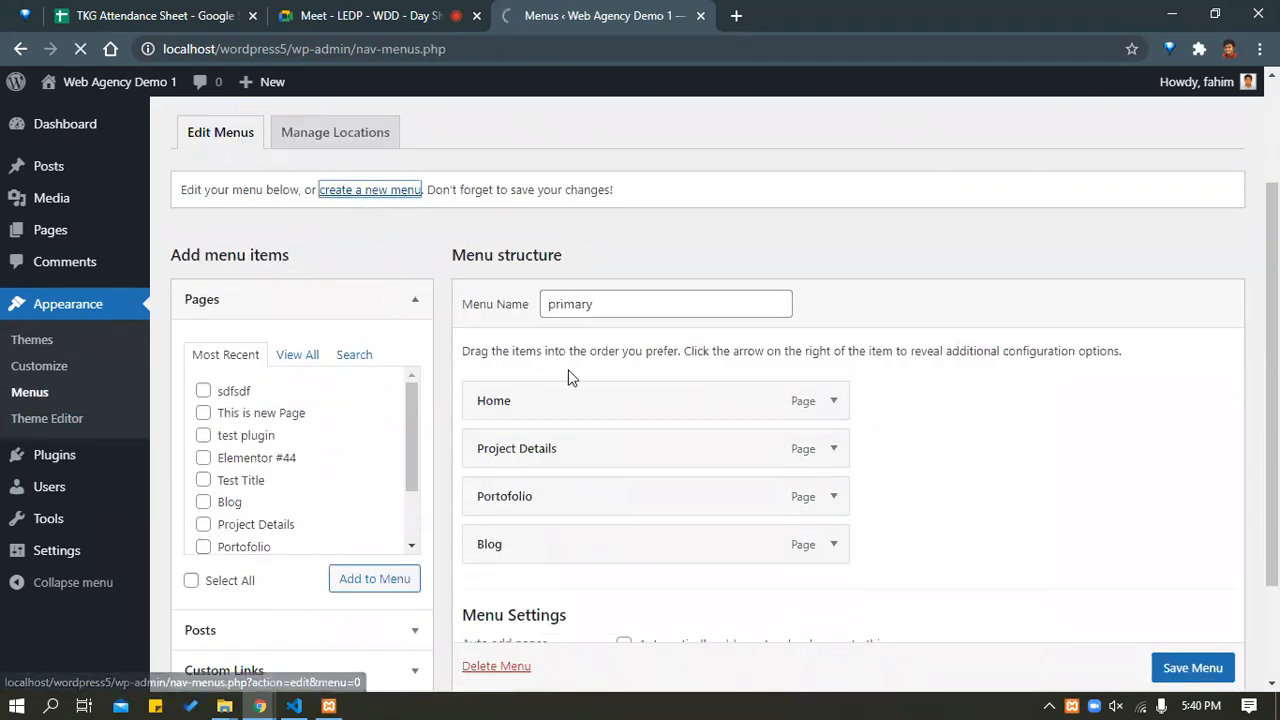
scroll(568, 371, down, 2)
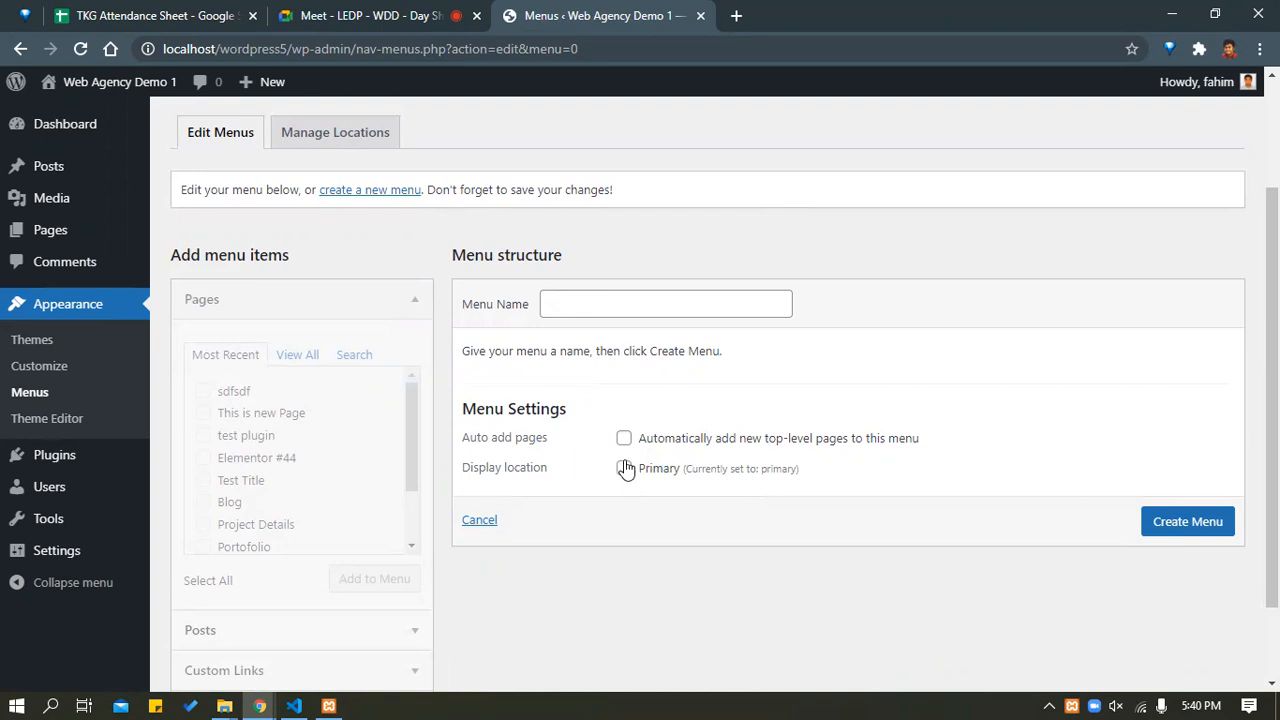
Reactivate the Twenty Twenty-One theme from the installed themes.
click(33, 342)
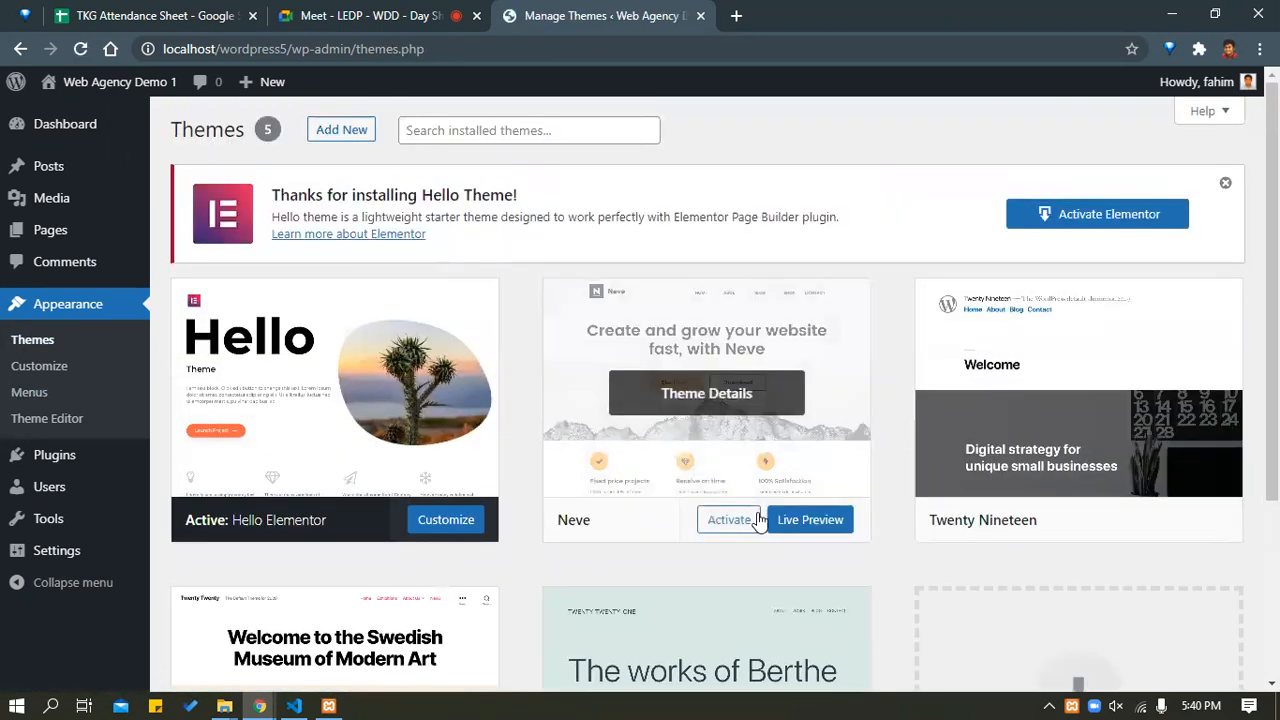
scroll(530, 505, down, 3)
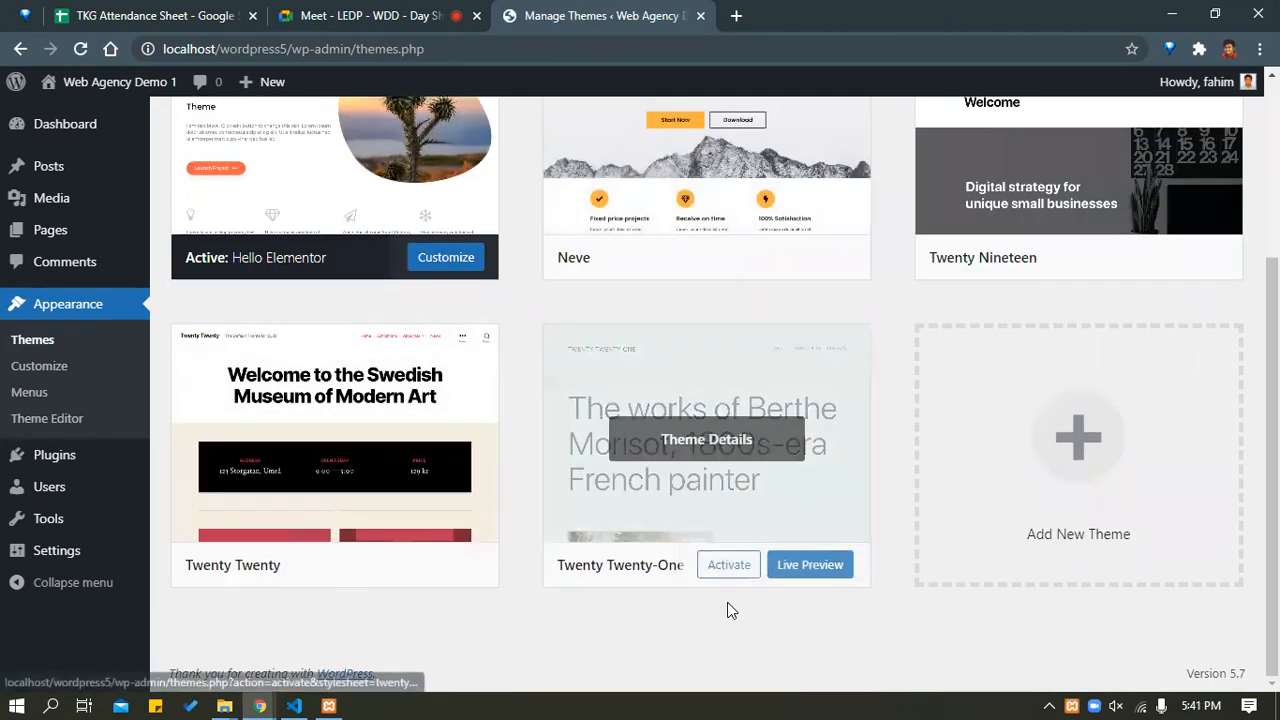
click(729, 566)
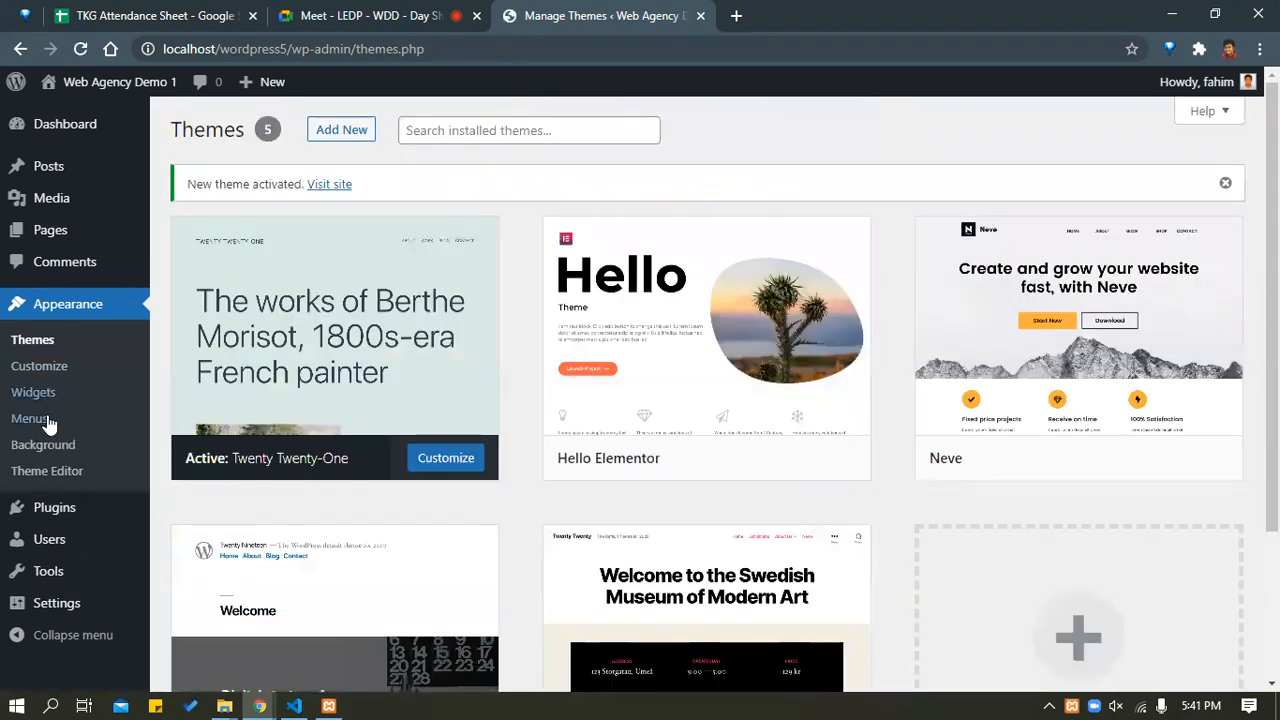
Create a new menu named test-menu with the Secondary menu display location and save it.
click(49, 424)
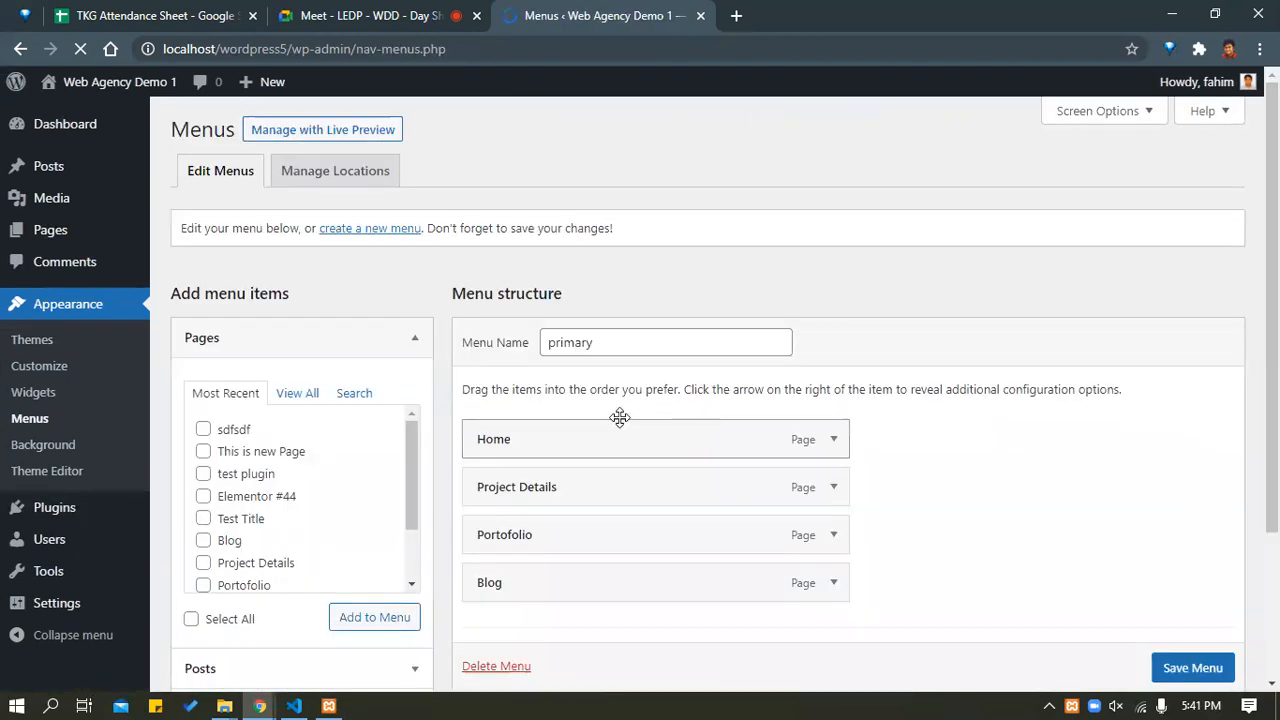
scroll(566, 414, down, 2)
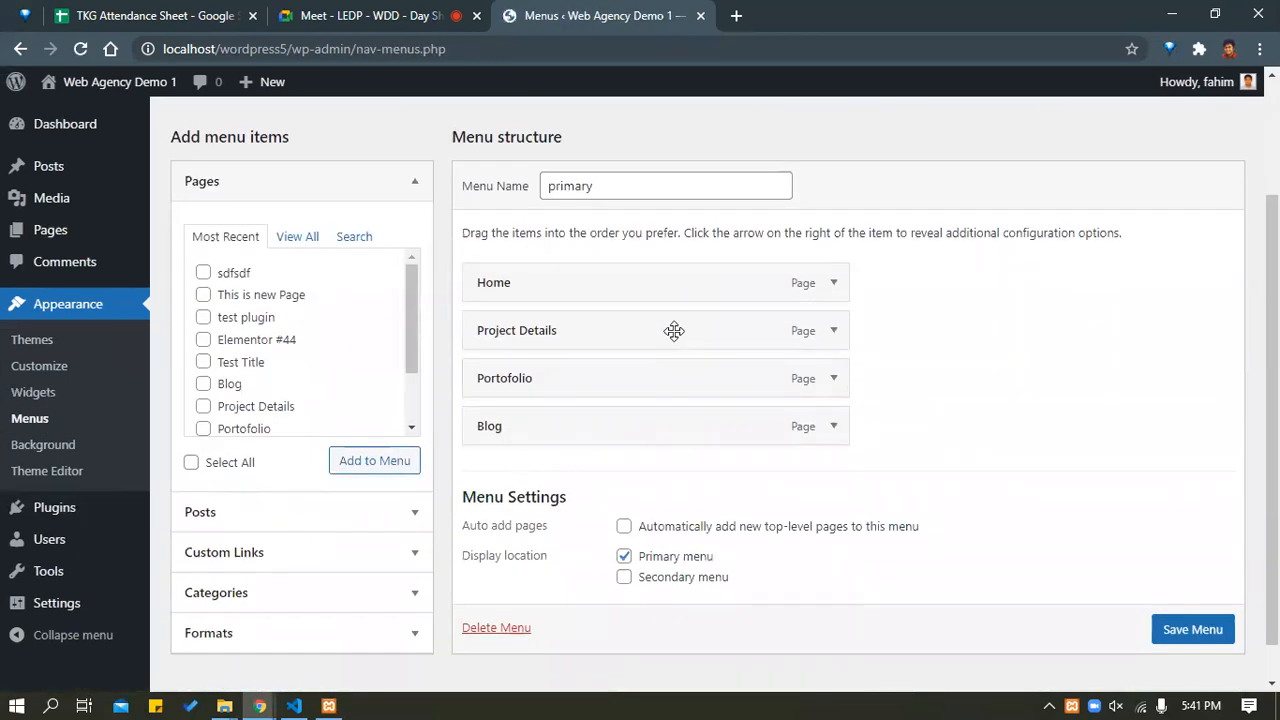
scroll(328, 356, down, 2)
scroll(330, 360, up, 2)
scroll(560, 215, up, 2)
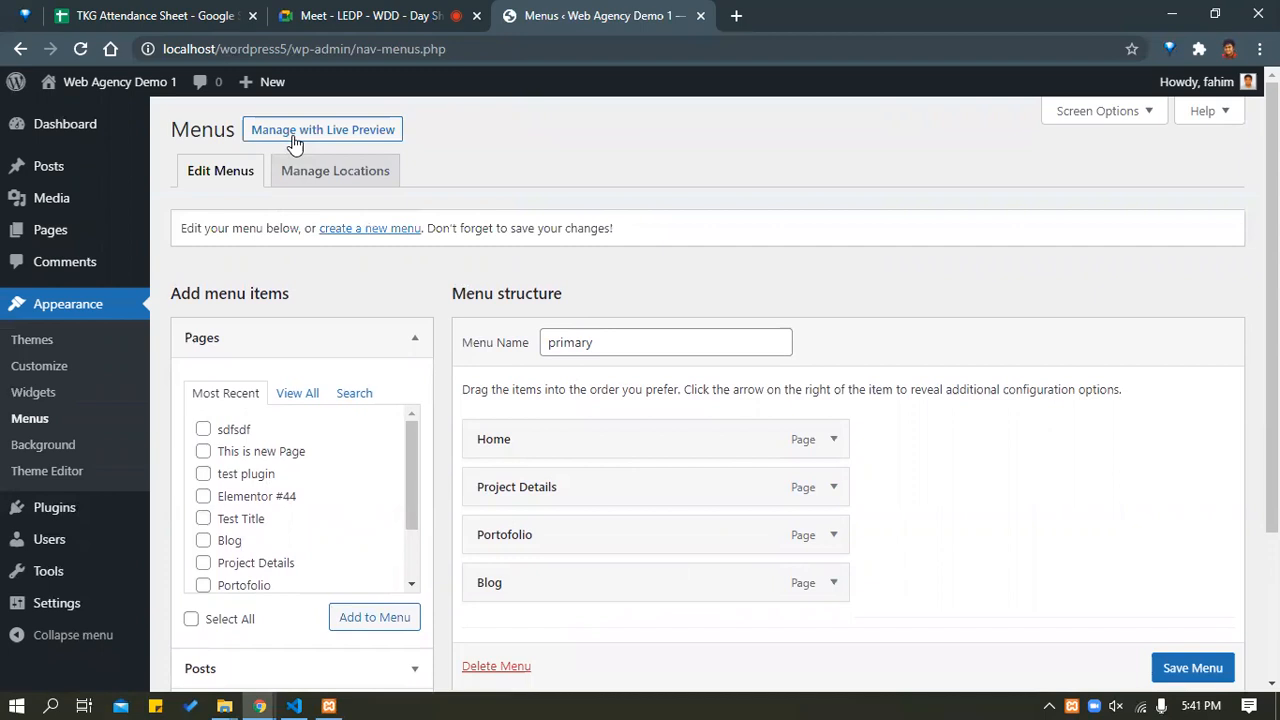
click(407, 238)
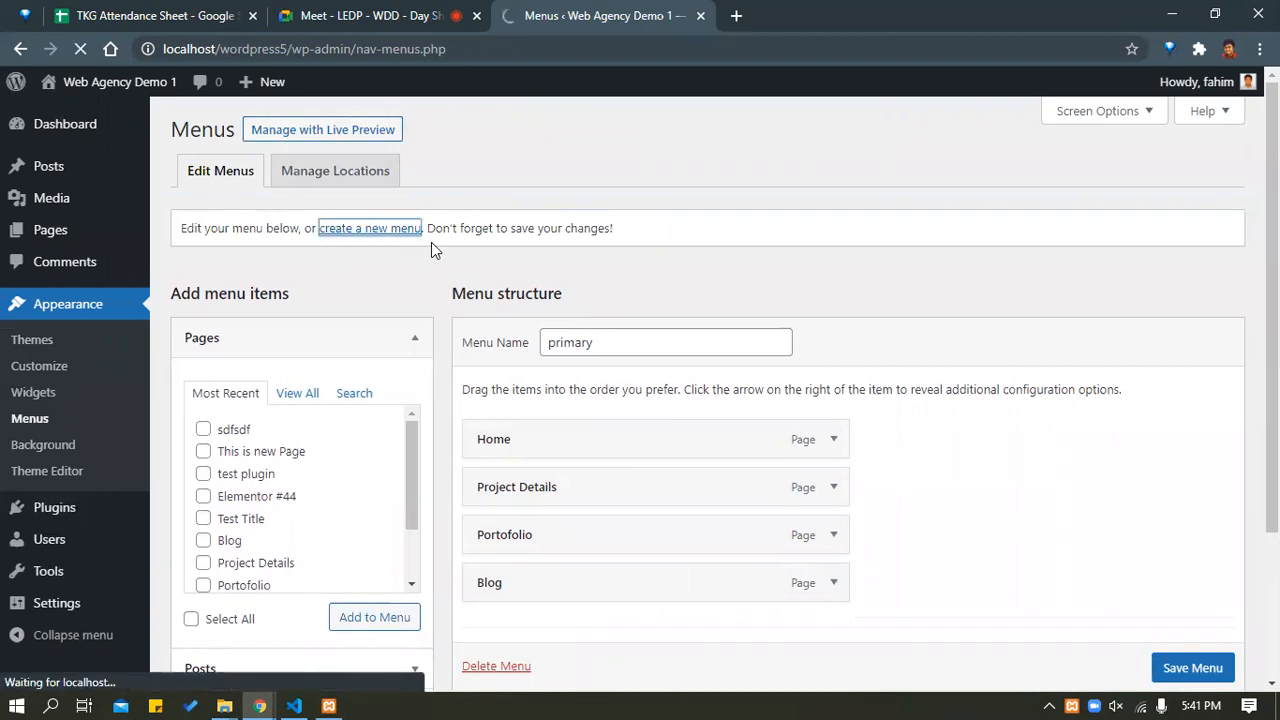
click(600, 346)
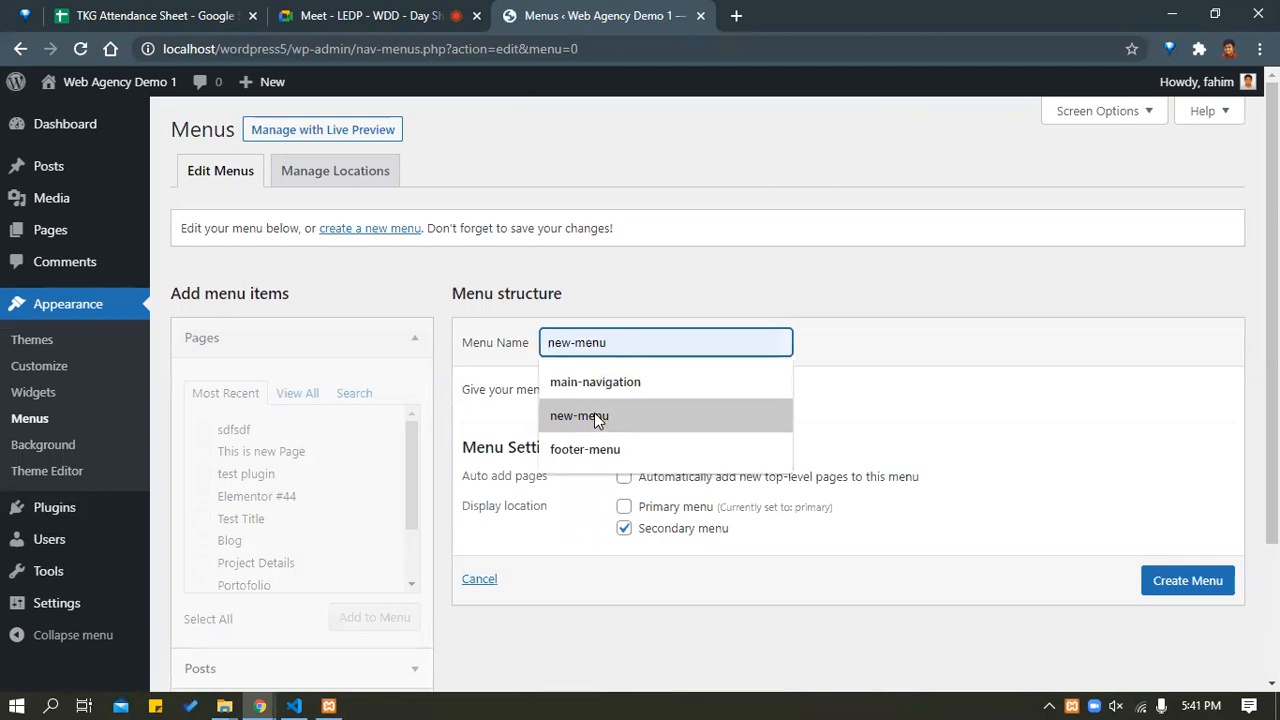
text(test)
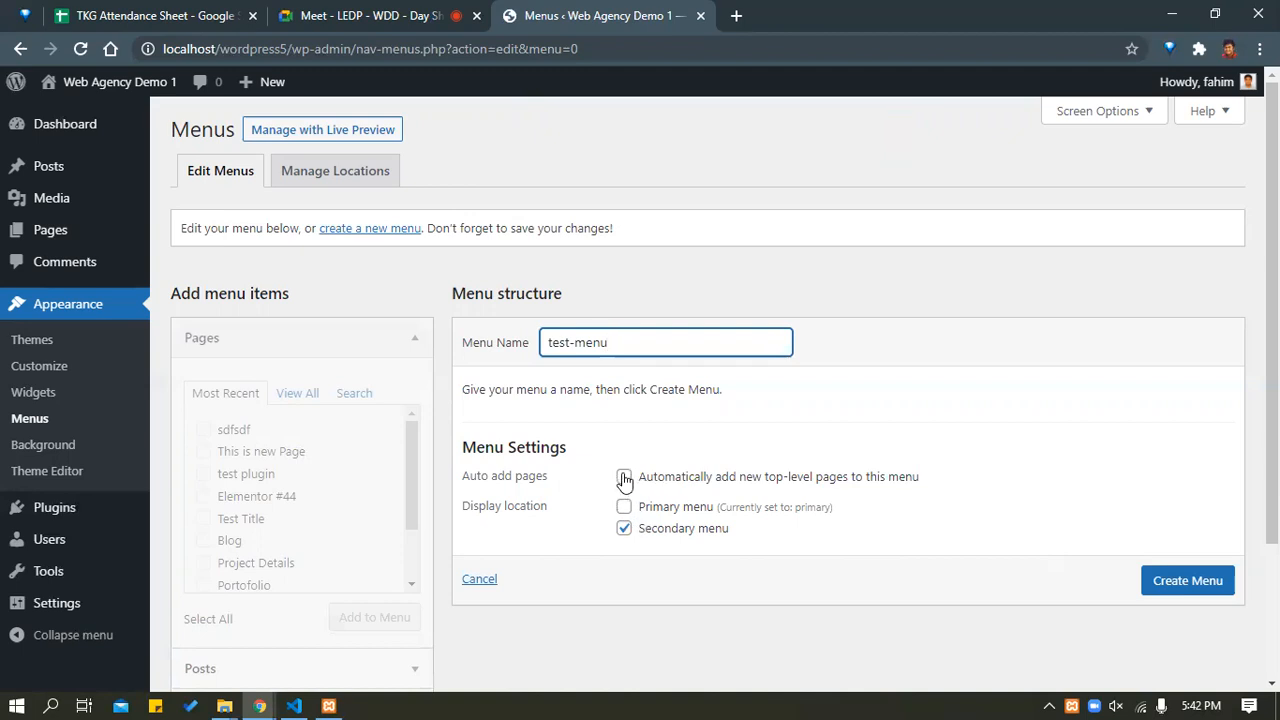
click(1183, 586)
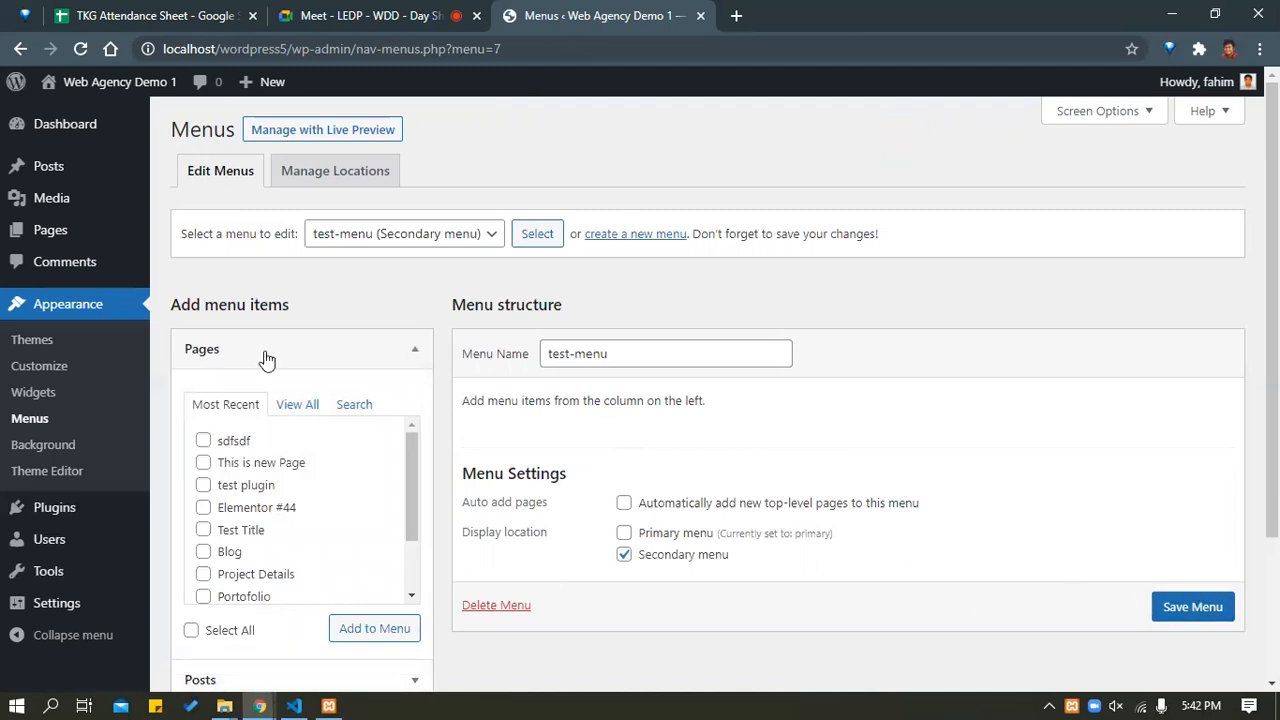
click(1176, 606)
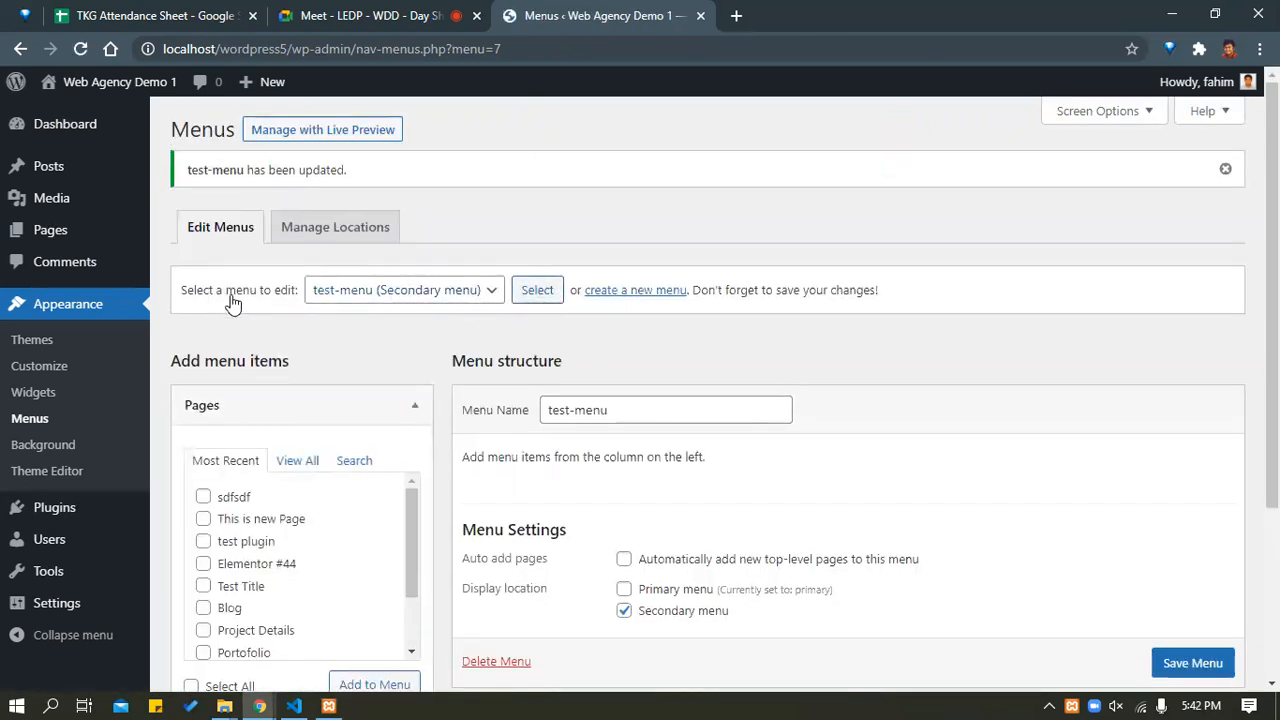
Choose test-menu (Secondary menu) as the menu to edit and load it.
scroll(352, 312, down, 3)
scroll(349, 300, up, 3)
click(352, 292)
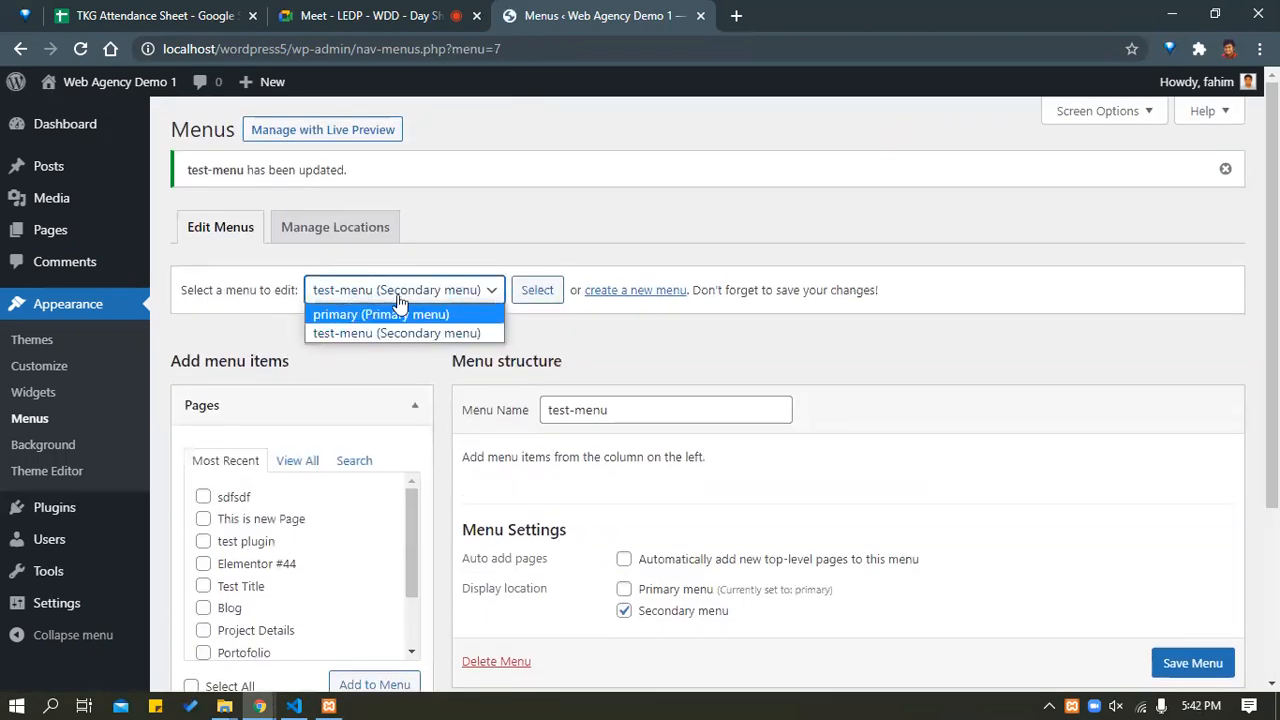
click(291, 335)
click(368, 290)
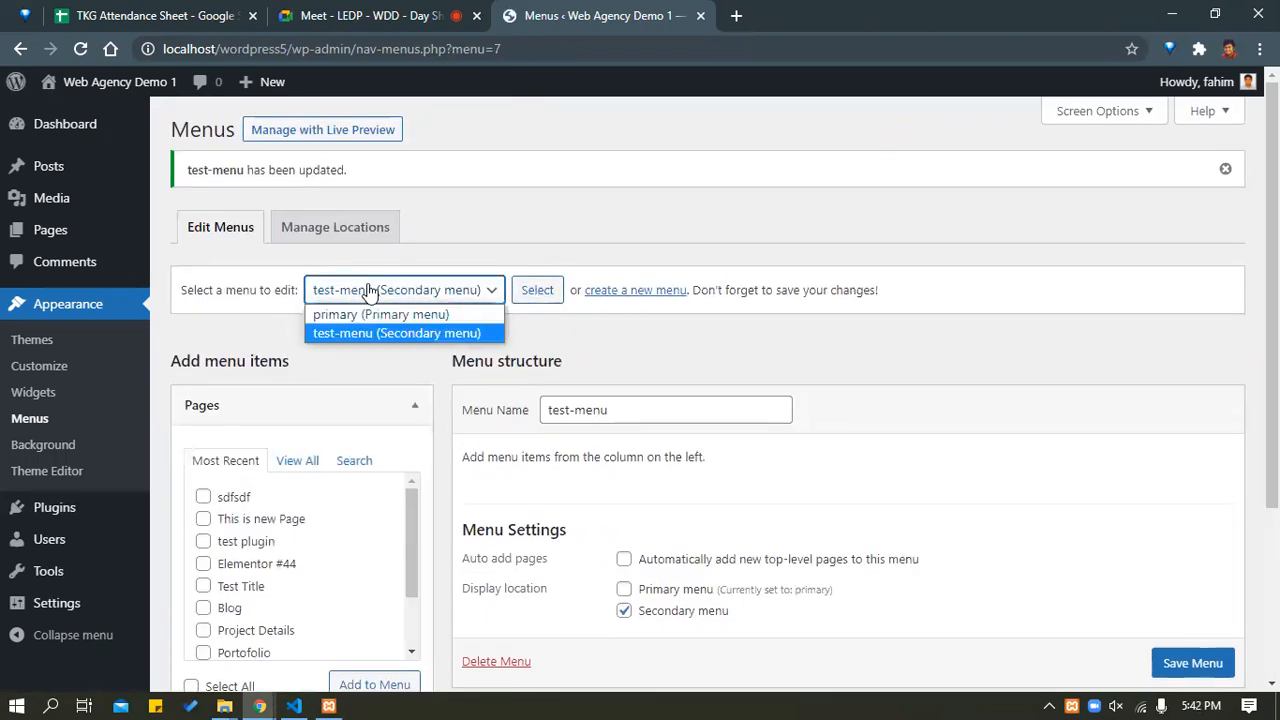
click(383, 334)
click(532, 291)
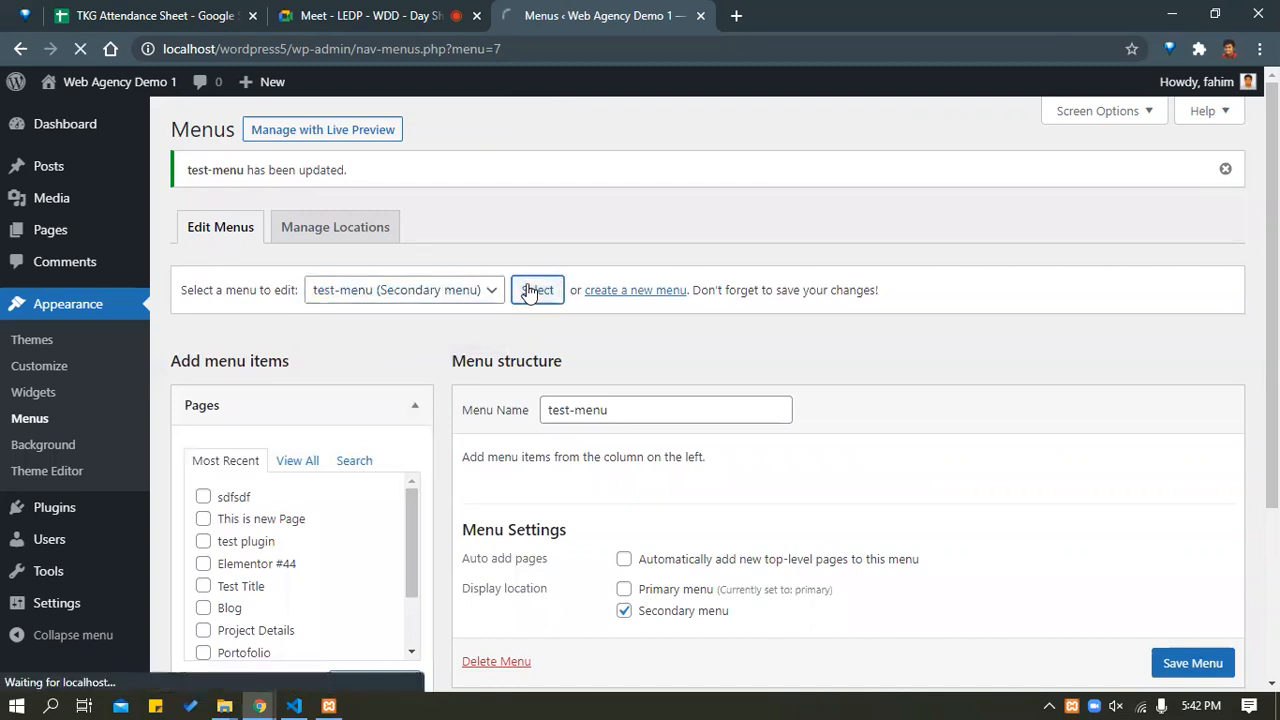
Add the Blog, Portofolio and This is new Page pages to test-menu and save the menu.
scroll(358, 425, down, 3)
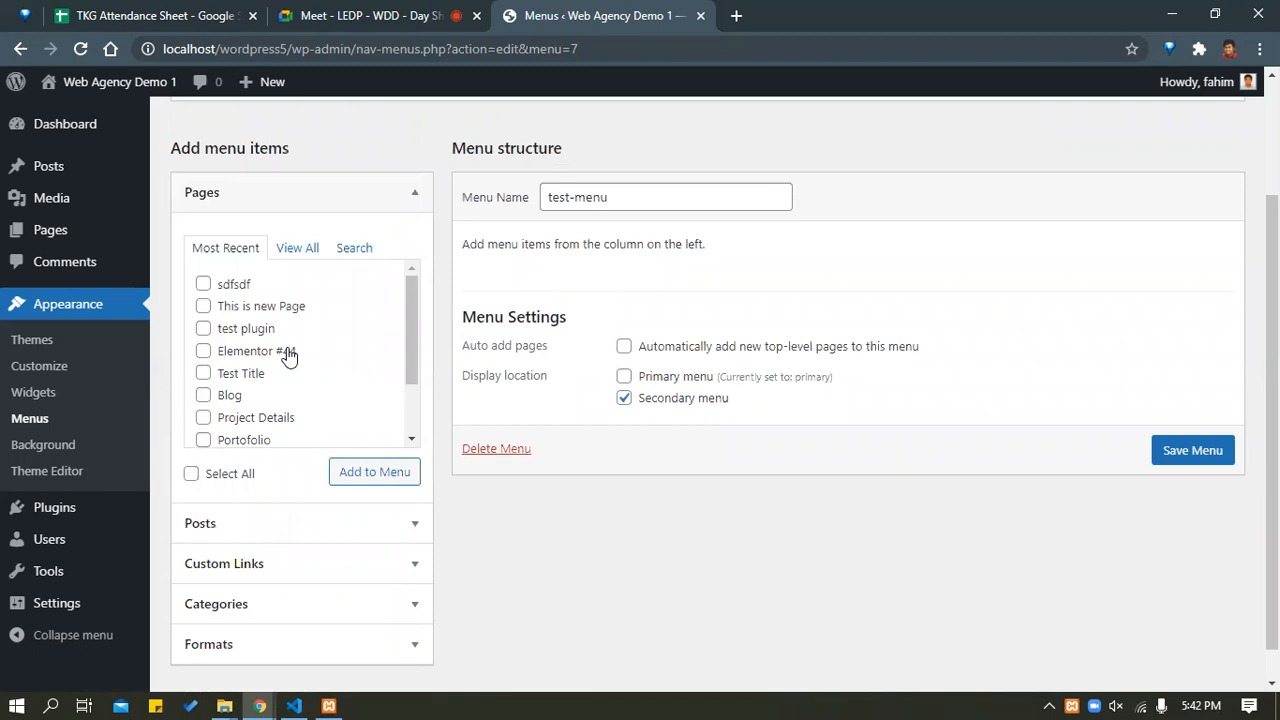
scroll(242, 290, down, 3)
click(297, 247)
scroll(251, 323, down, 3)
scroll(265, 395, down, 1)
scroll(257, 385, up, 3)
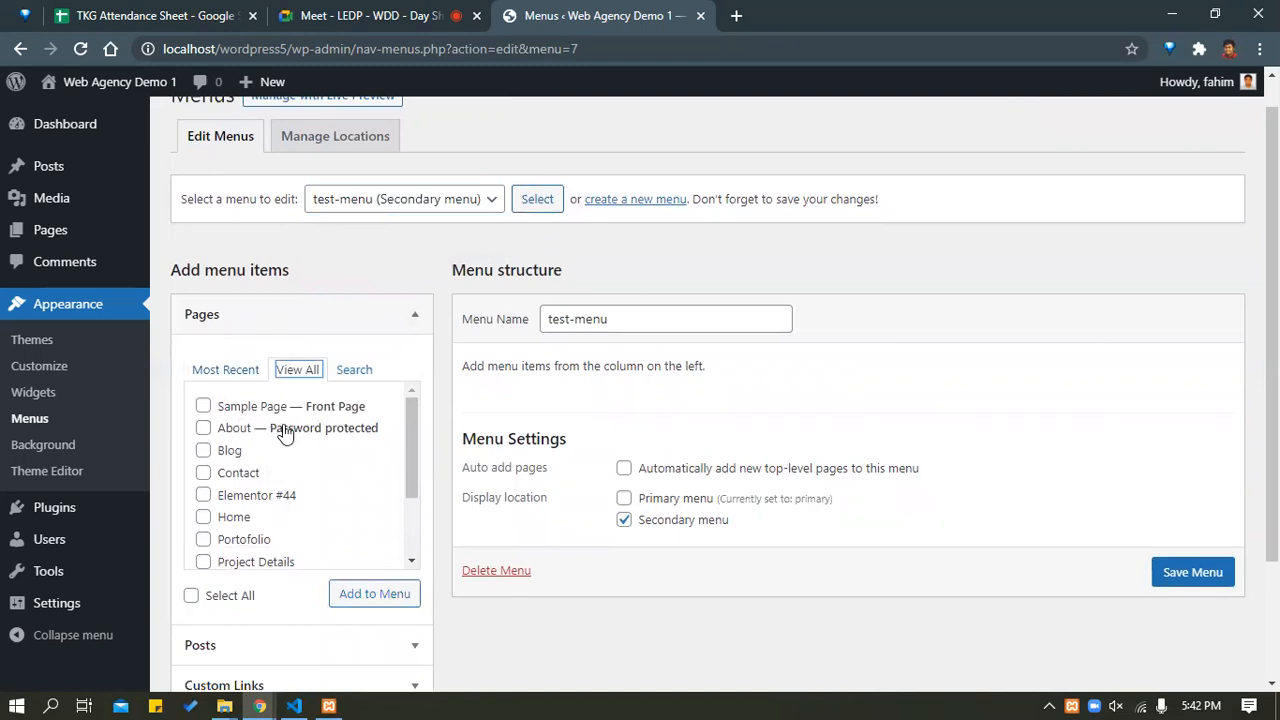
drag(416, 420, 403, 500)
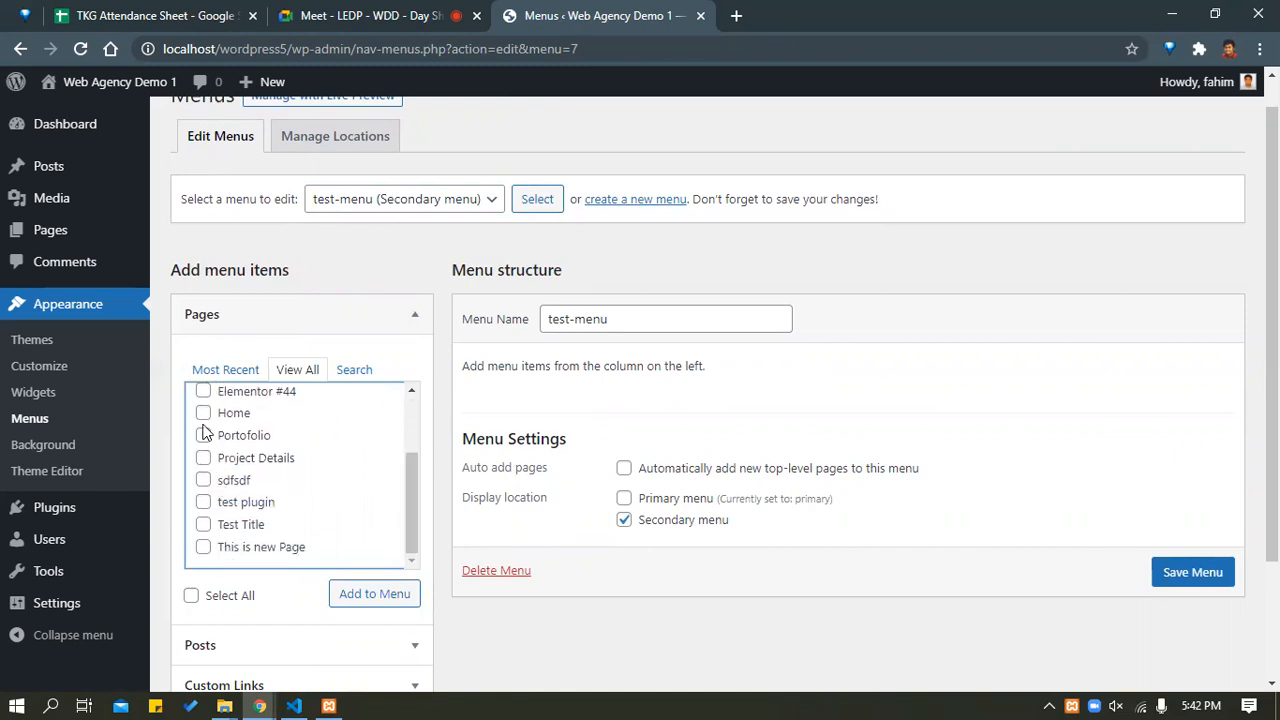
click(203, 549)
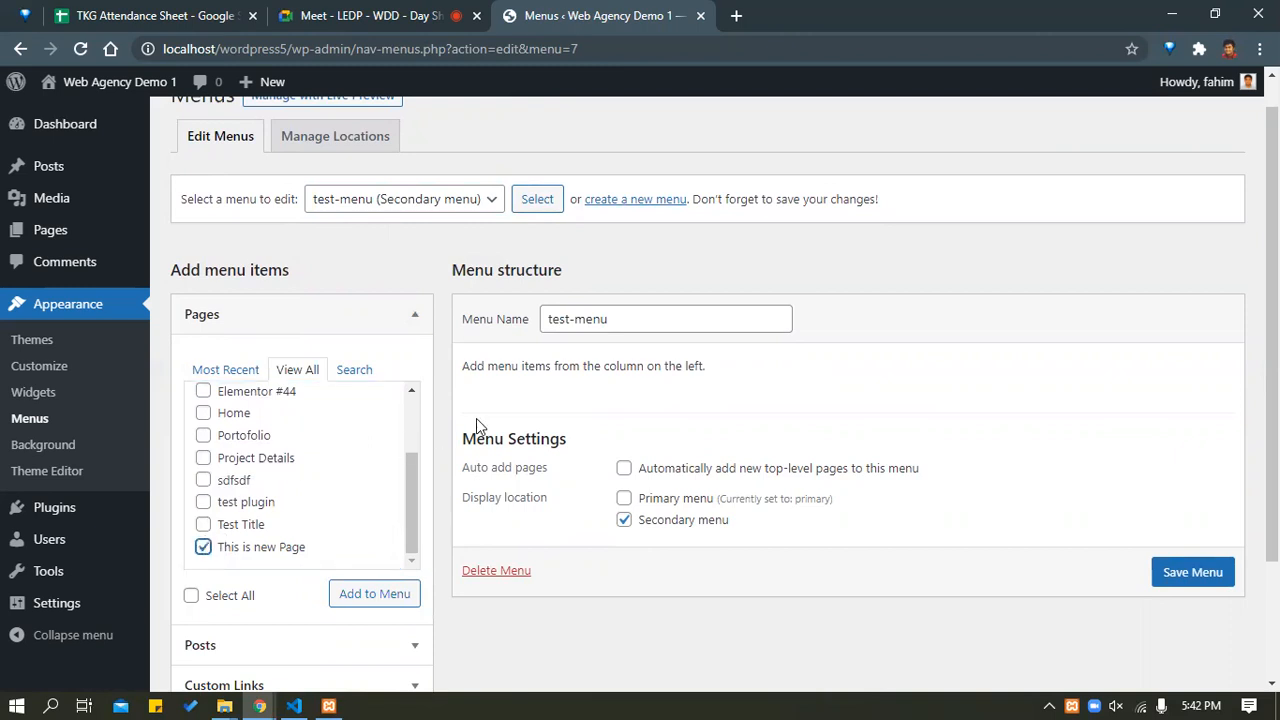
scroll(226, 491, up, 3)
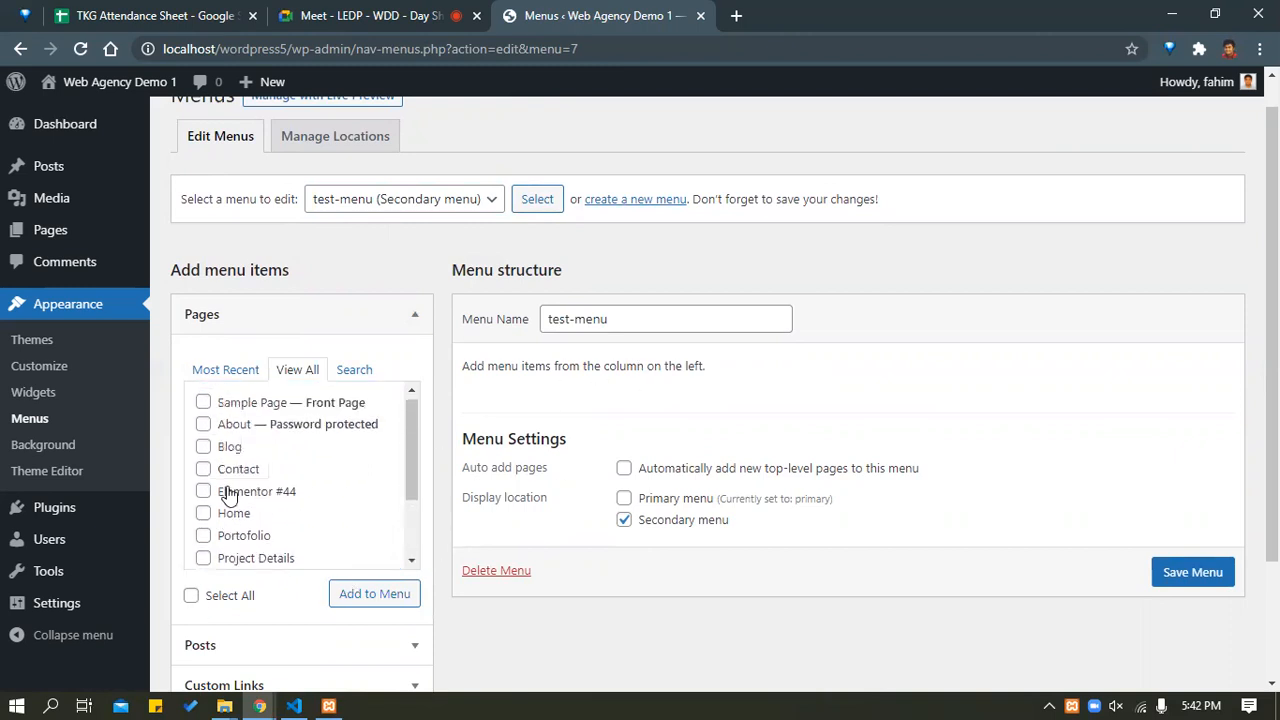
click(202, 451)
scroll(217, 497, down, 3)
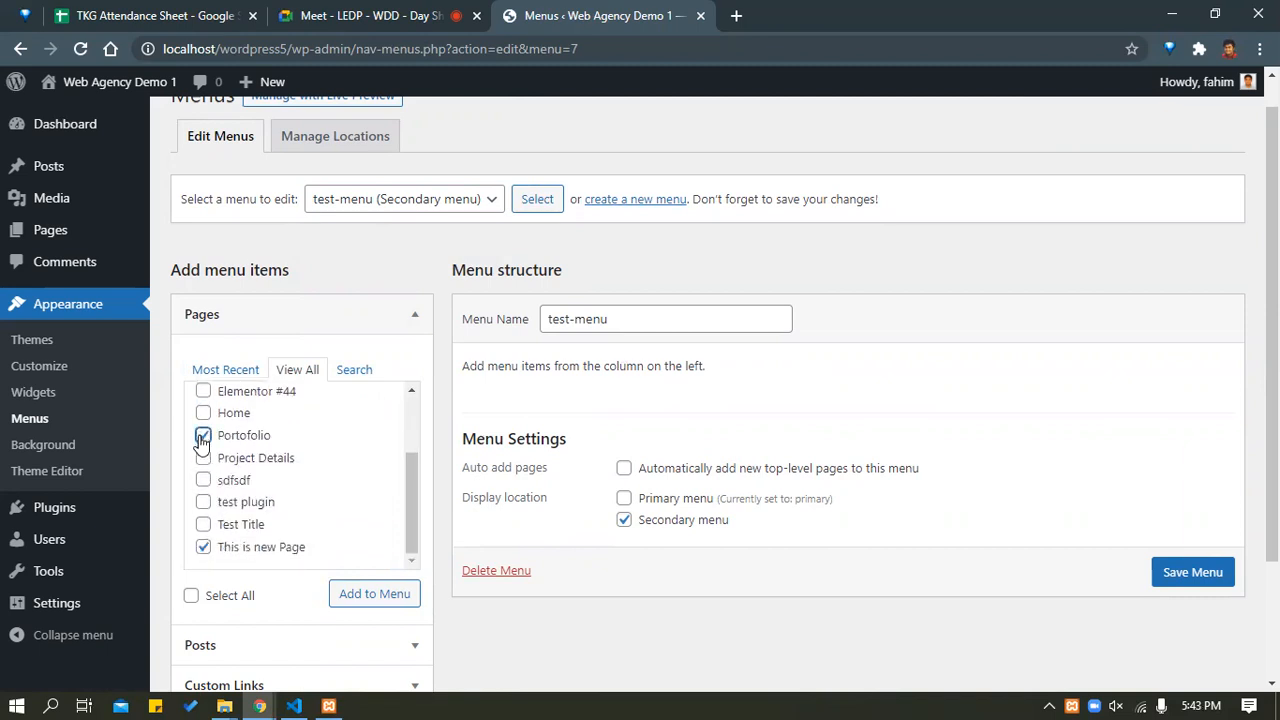
click(360, 597)
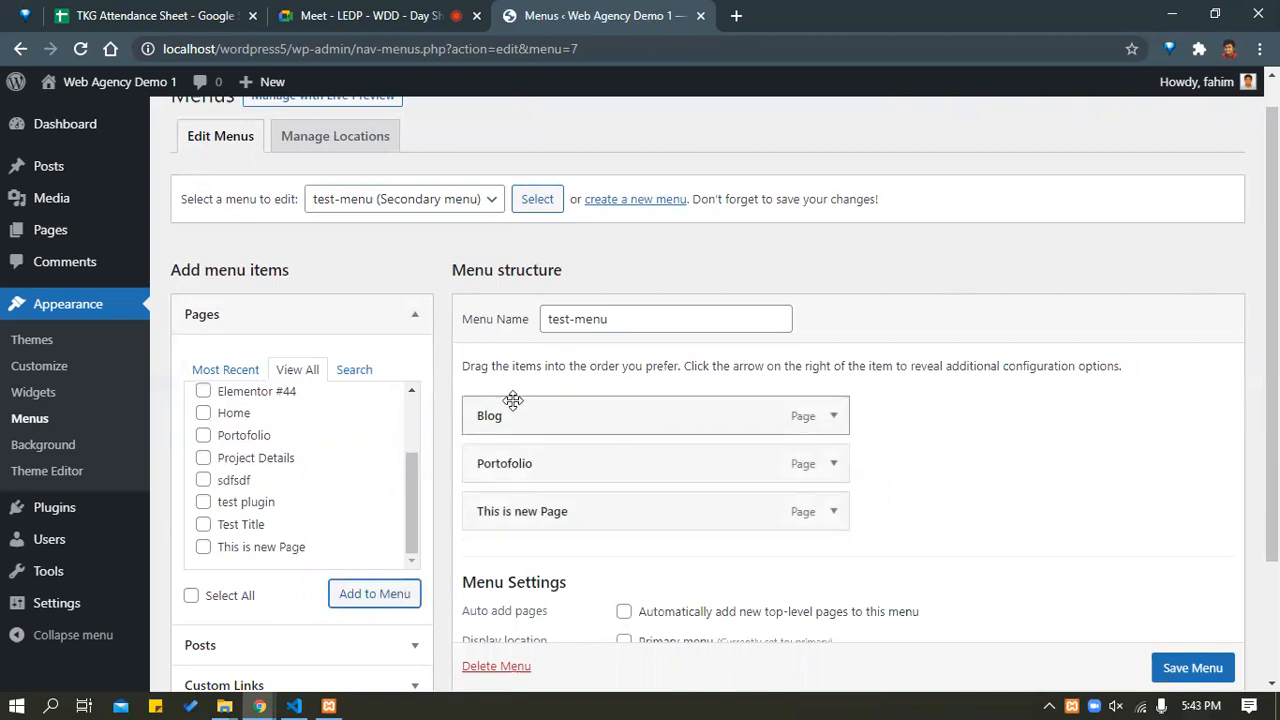
scroll(629, 460, down, 3)
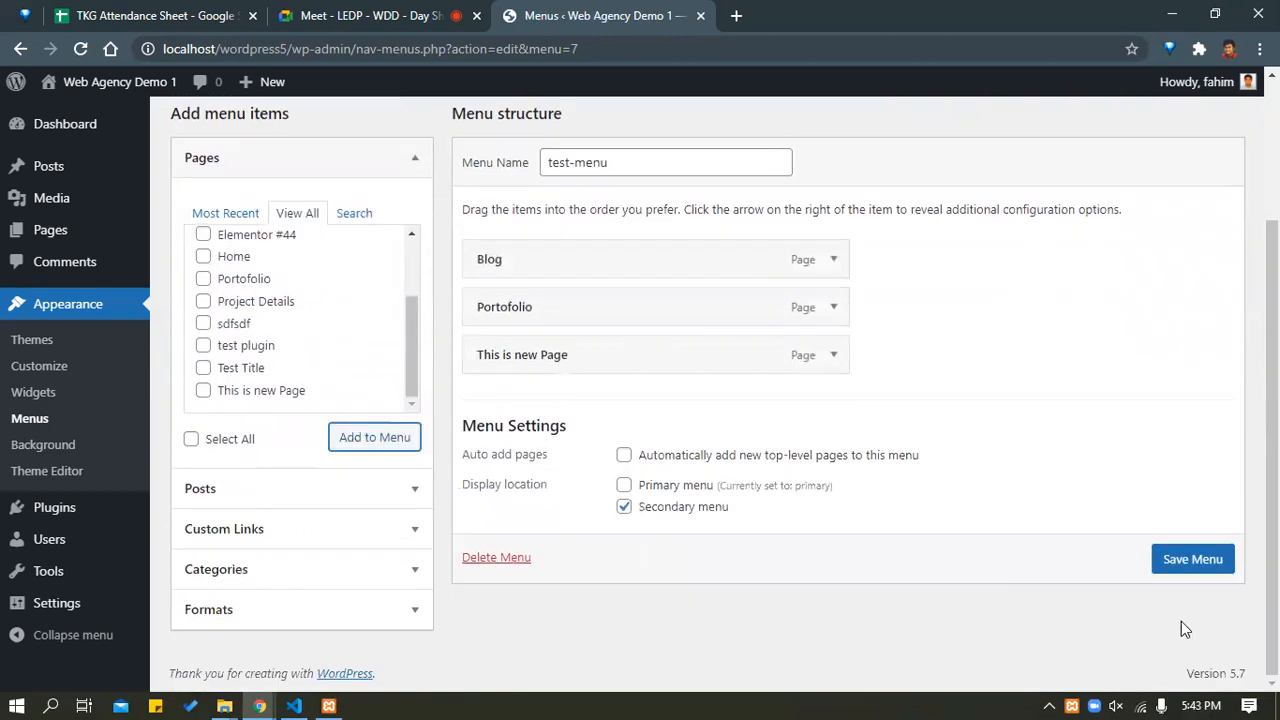
click(1195, 559)
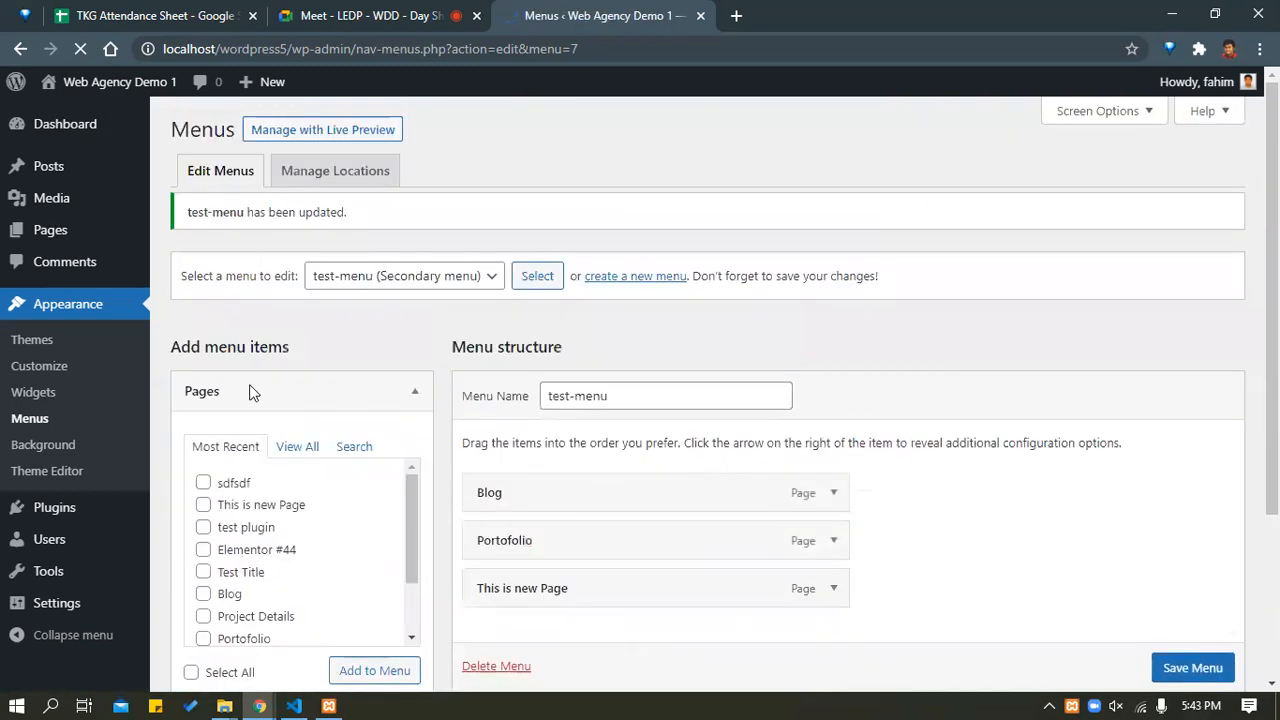
Add the post "Keka Apa and Avengers" to test-menu.
scroll(262, 396, down, 2)
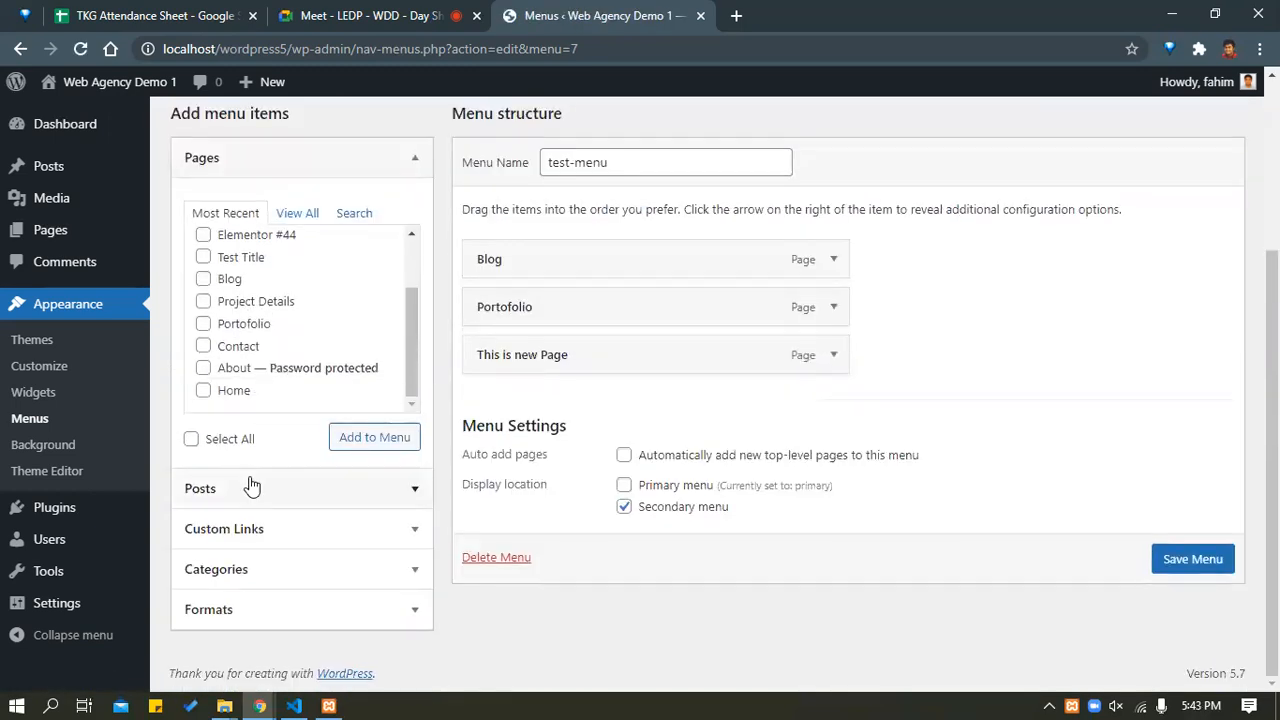
scroll(235, 300, up, 2)
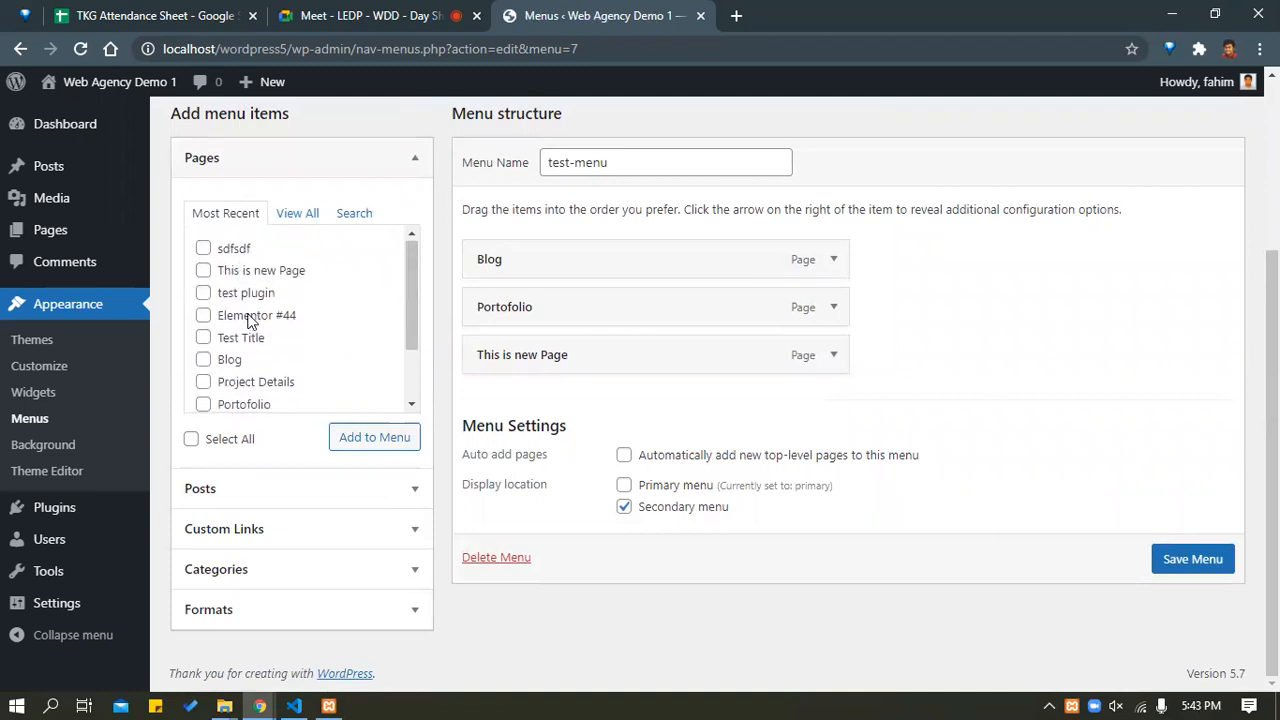
scroll(240, 290, down, 2)
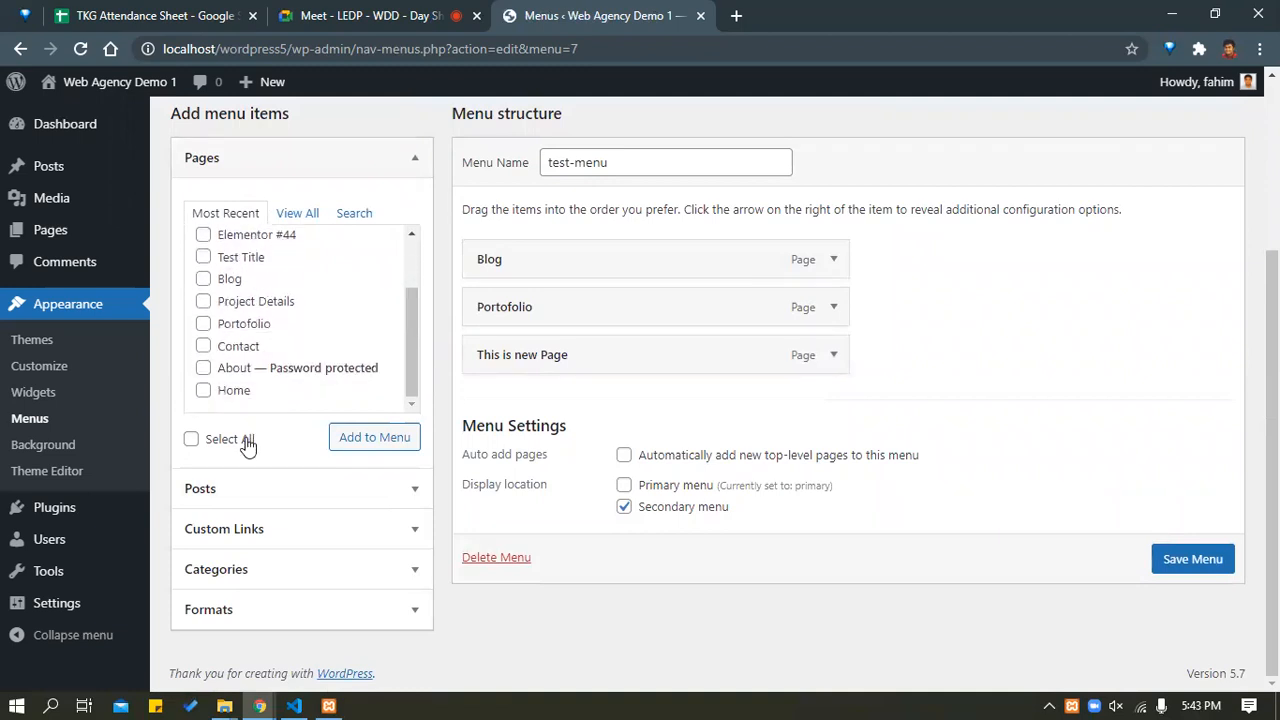
click(246, 489)
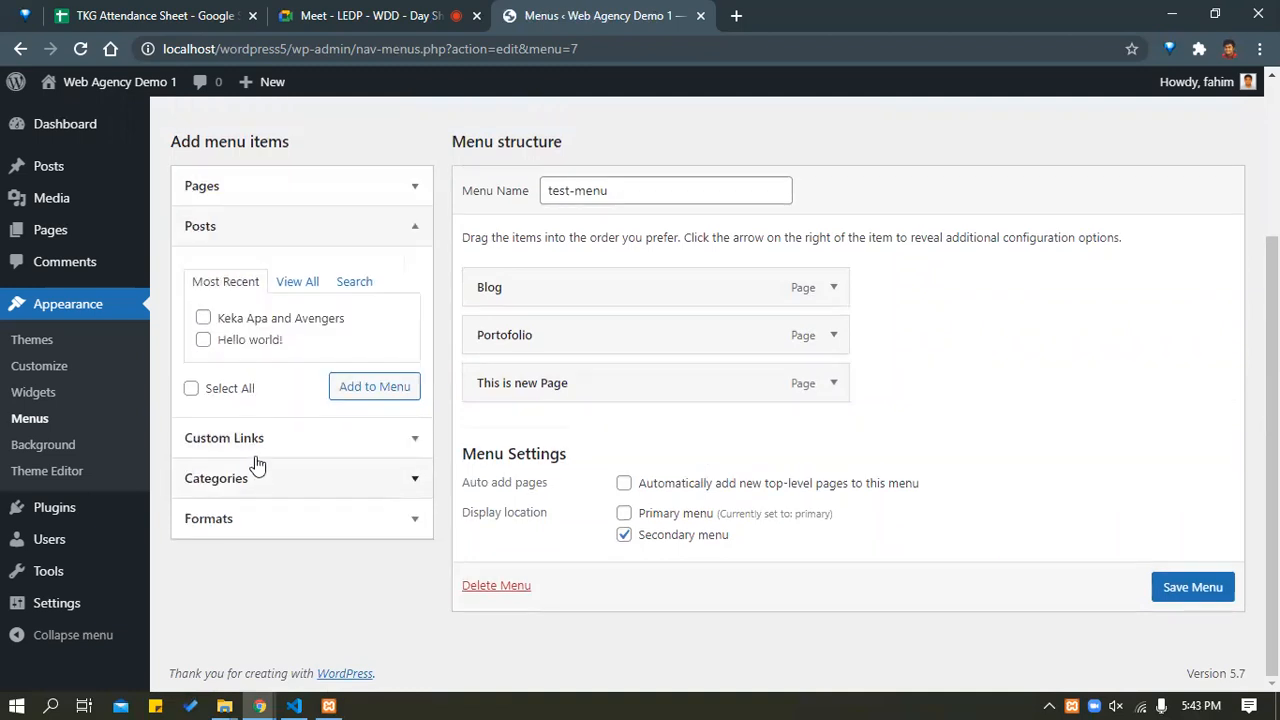
click(220, 326)
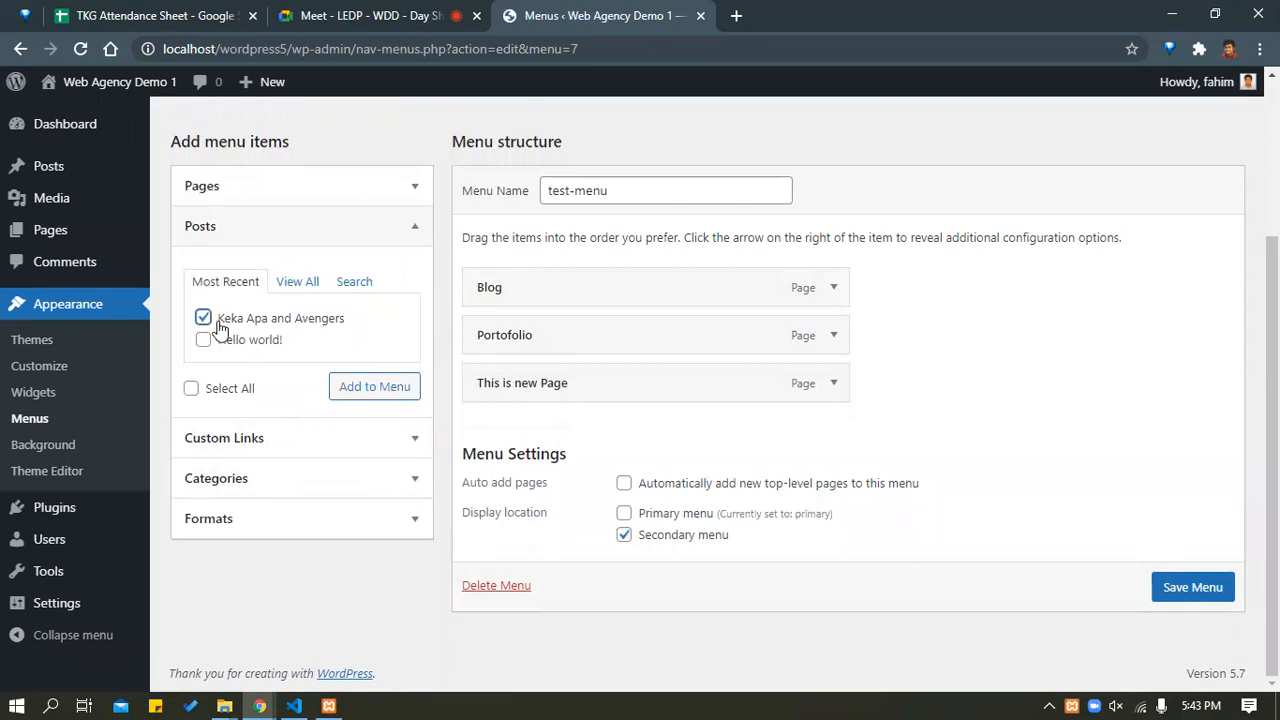
click(392, 396)
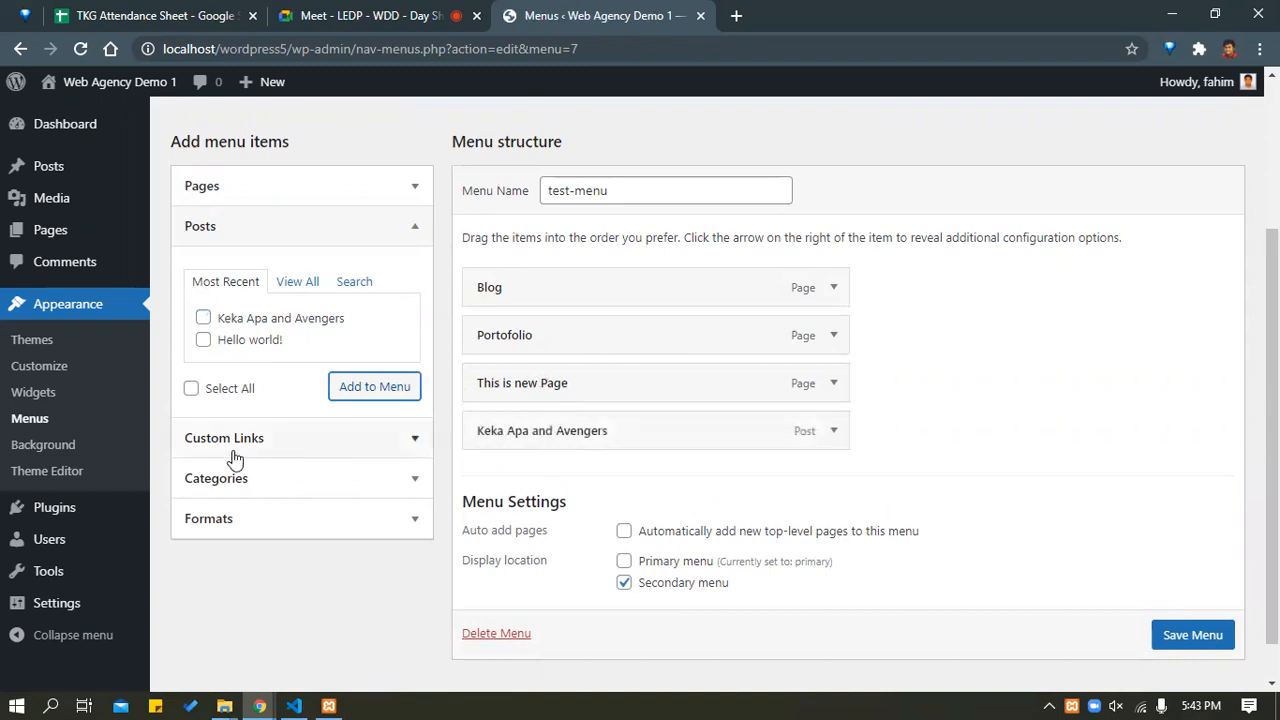
Examine the URL and link text fields offered for custom menu links.
click(288, 444)
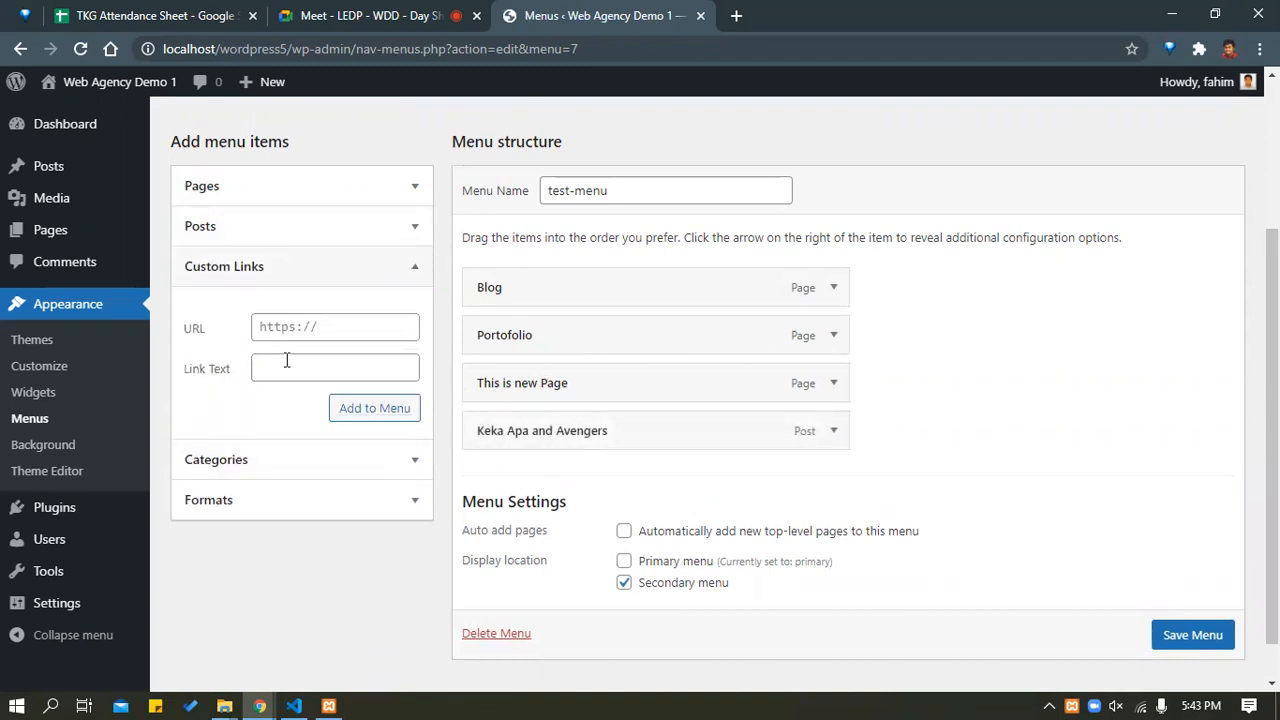
click(294, 361)
click(355, 323)
Add the Quote format to test-menu as a menu item and save the menu.
click(257, 499)
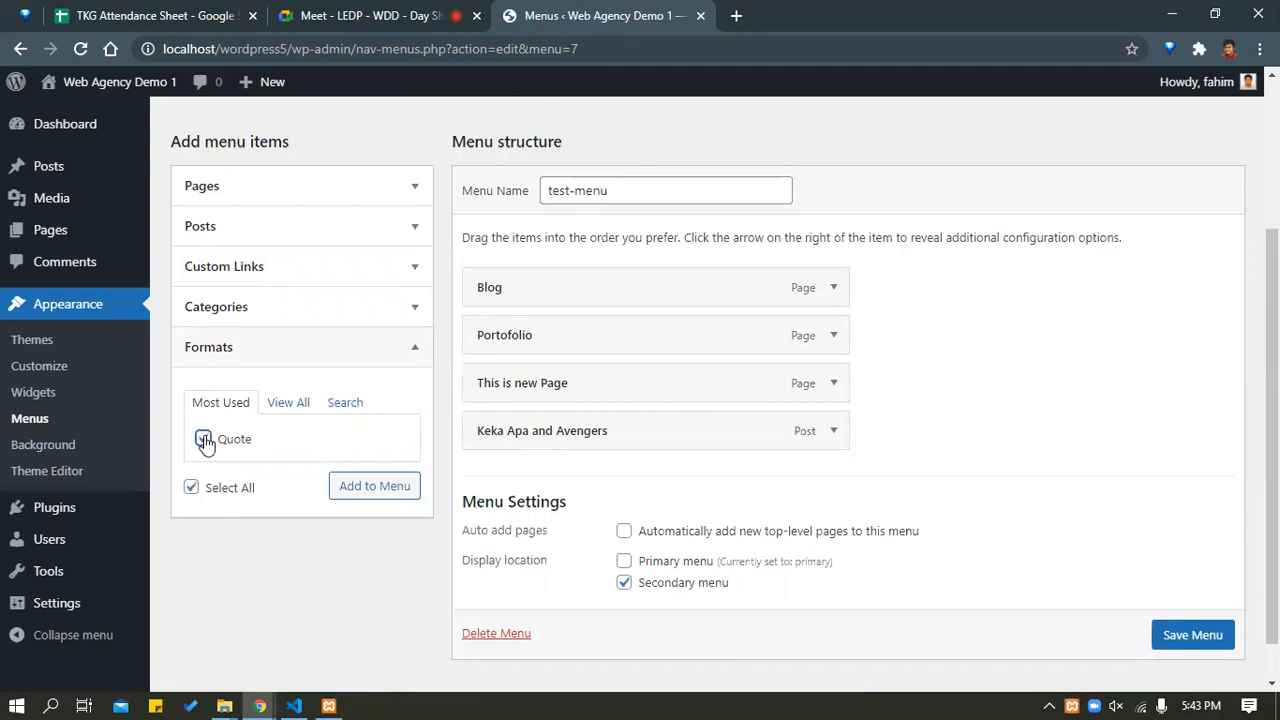
click(305, 408)
click(220, 402)
click(205, 440)
click(359, 497)
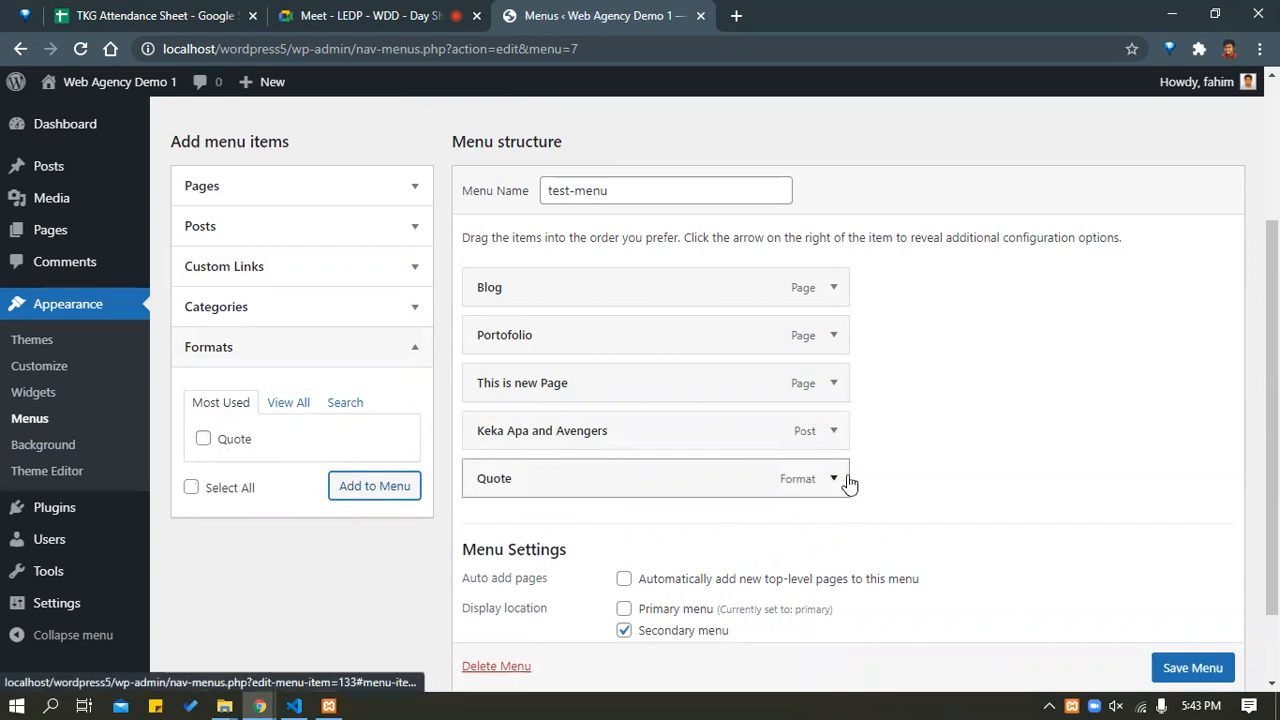
scroll(1163, 523, up, 2)
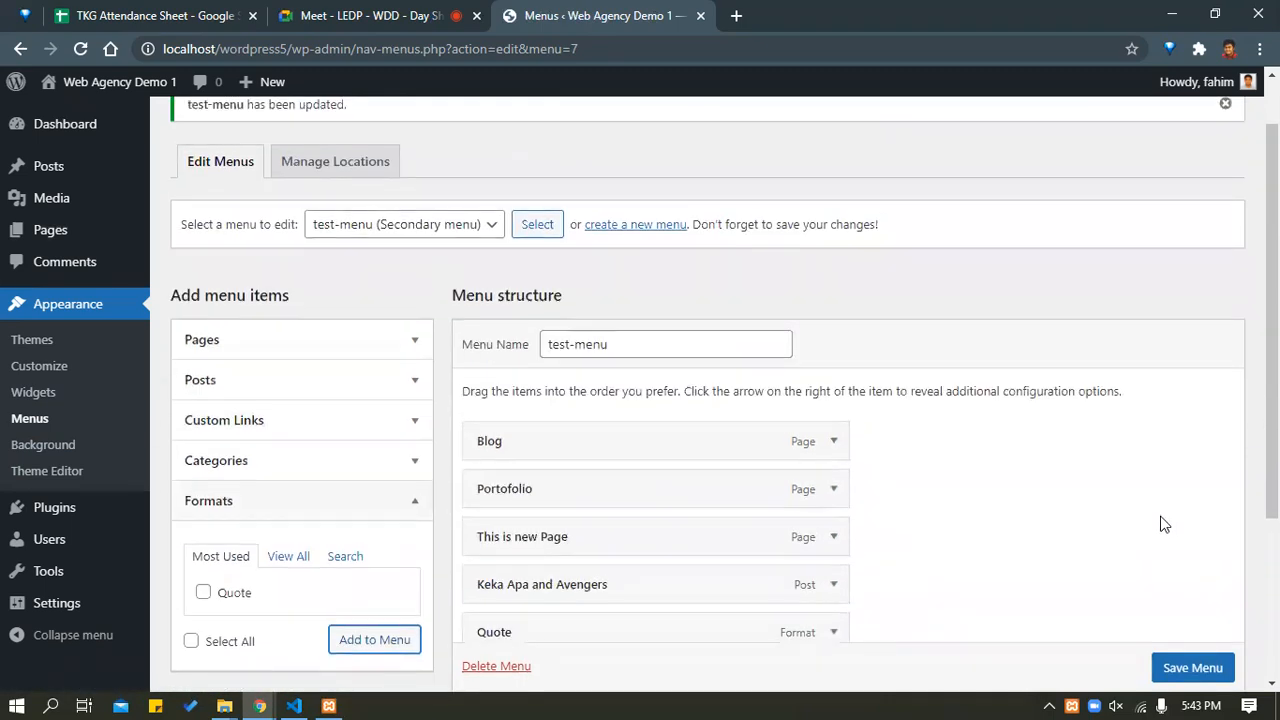
scroll(1163, 523, down, 3)
click(1176, 590)
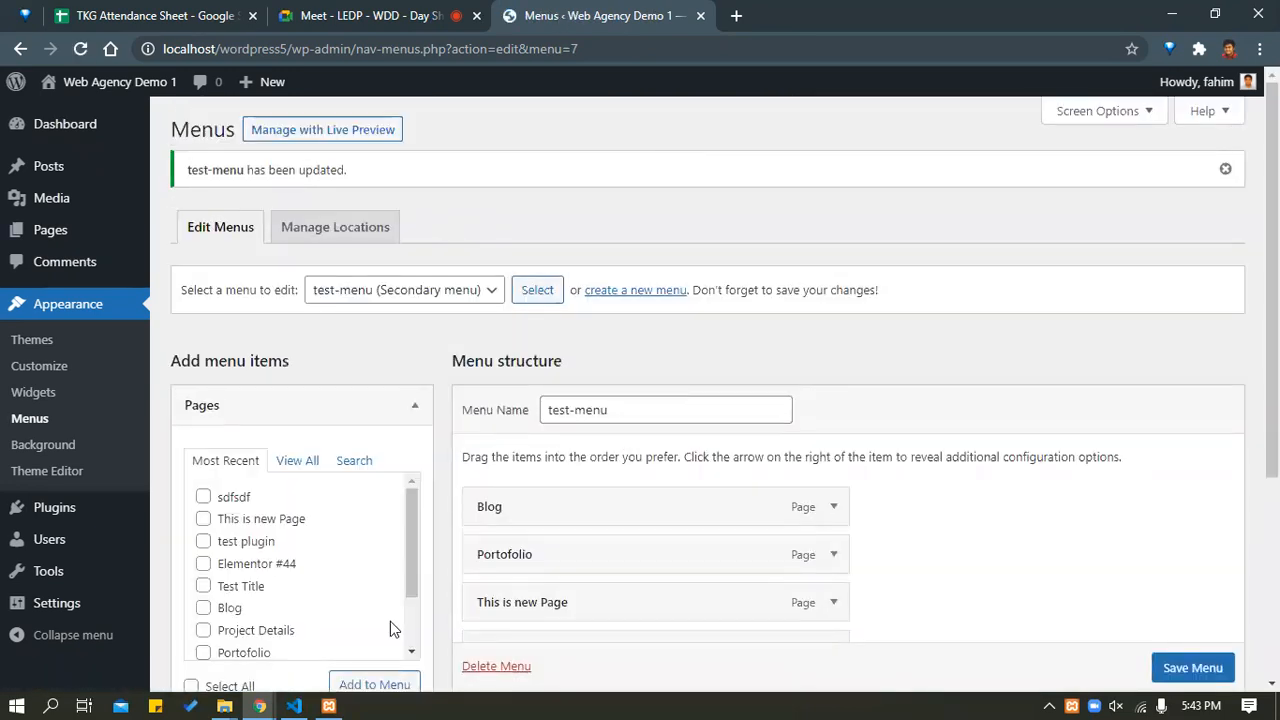
Reload the public post in the incognito window and compare its footer menu with its header navigation.
mouse_move(259, 705)
click(292, 640)
scroll(264, 437, down, 8)
scroll(264, 445, down, 15)
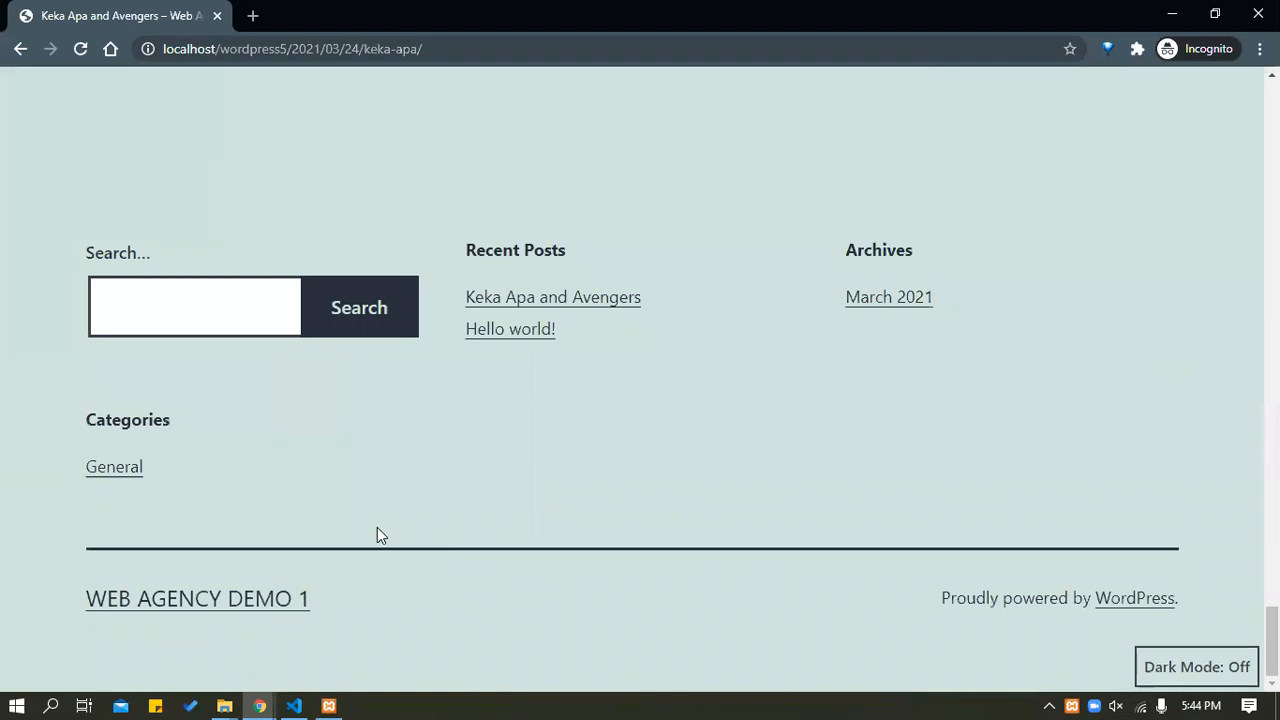
click(82, 49)
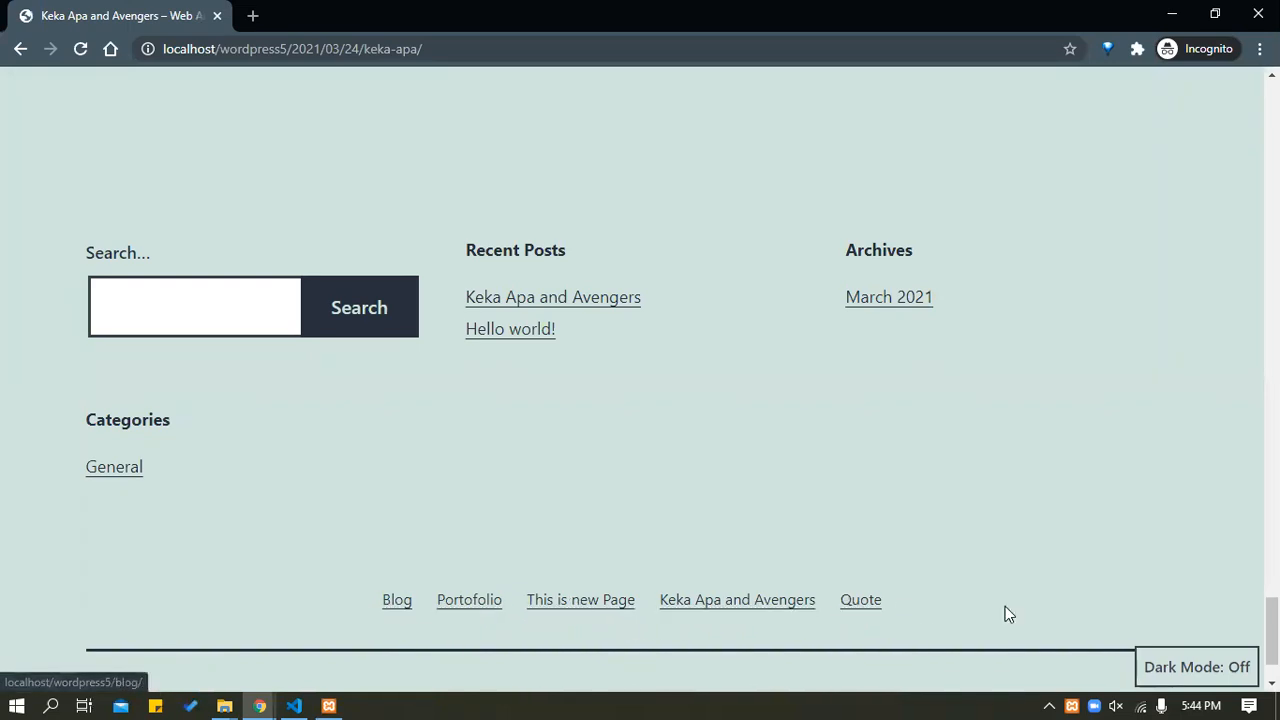
drag(1274, 632, 1274, 112)
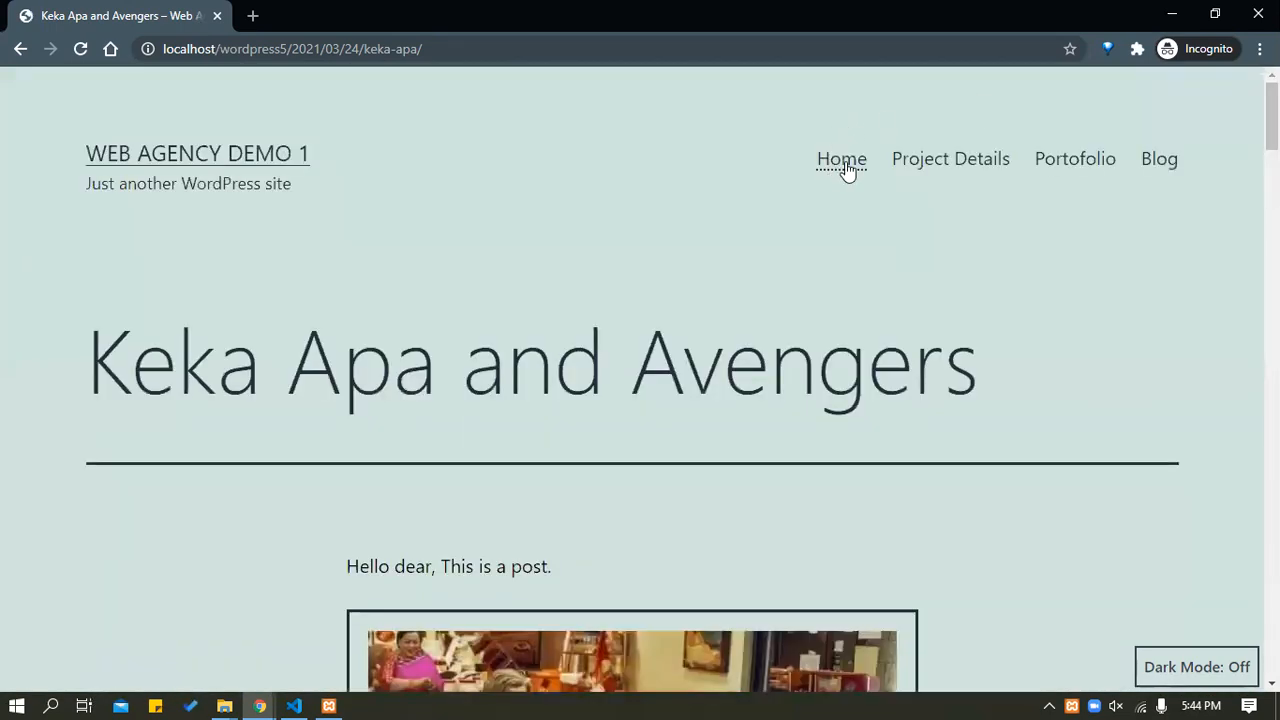
mouse_move(259, 706)
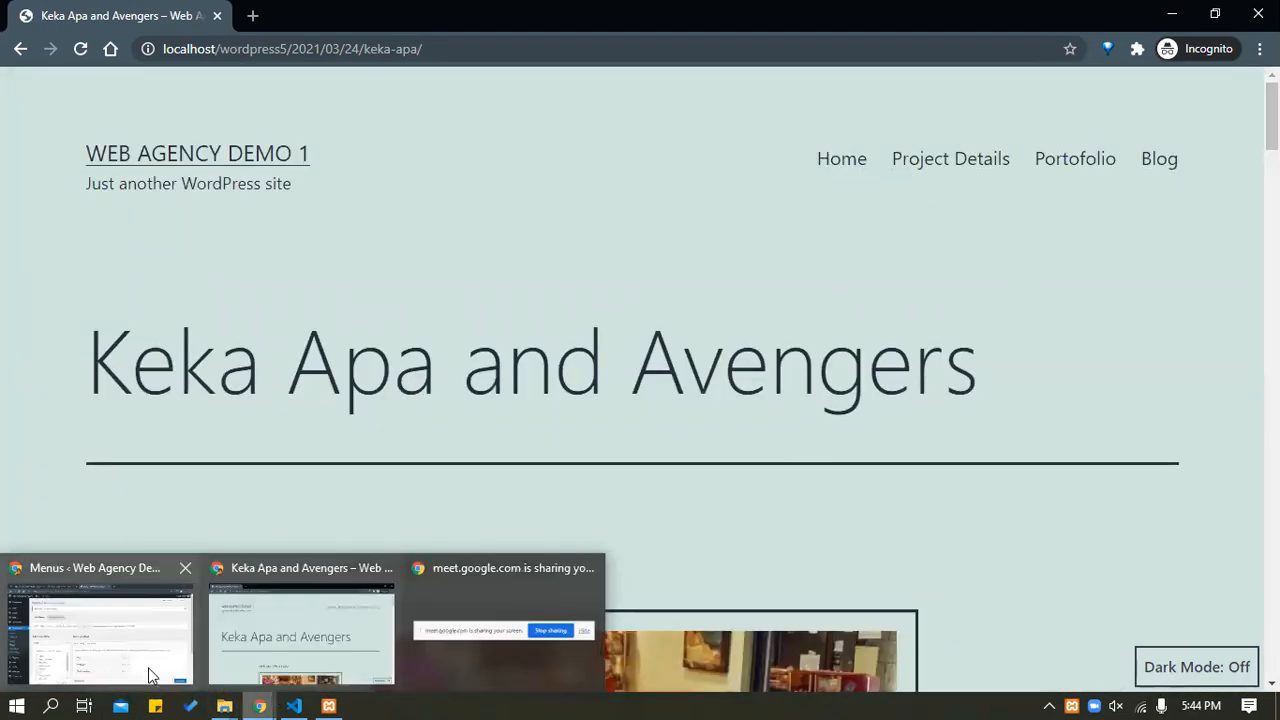
In the WordPress admin window, switch the primary menu's display location from Primary menu to Secondary menu and save the menu.
click(165, 663)
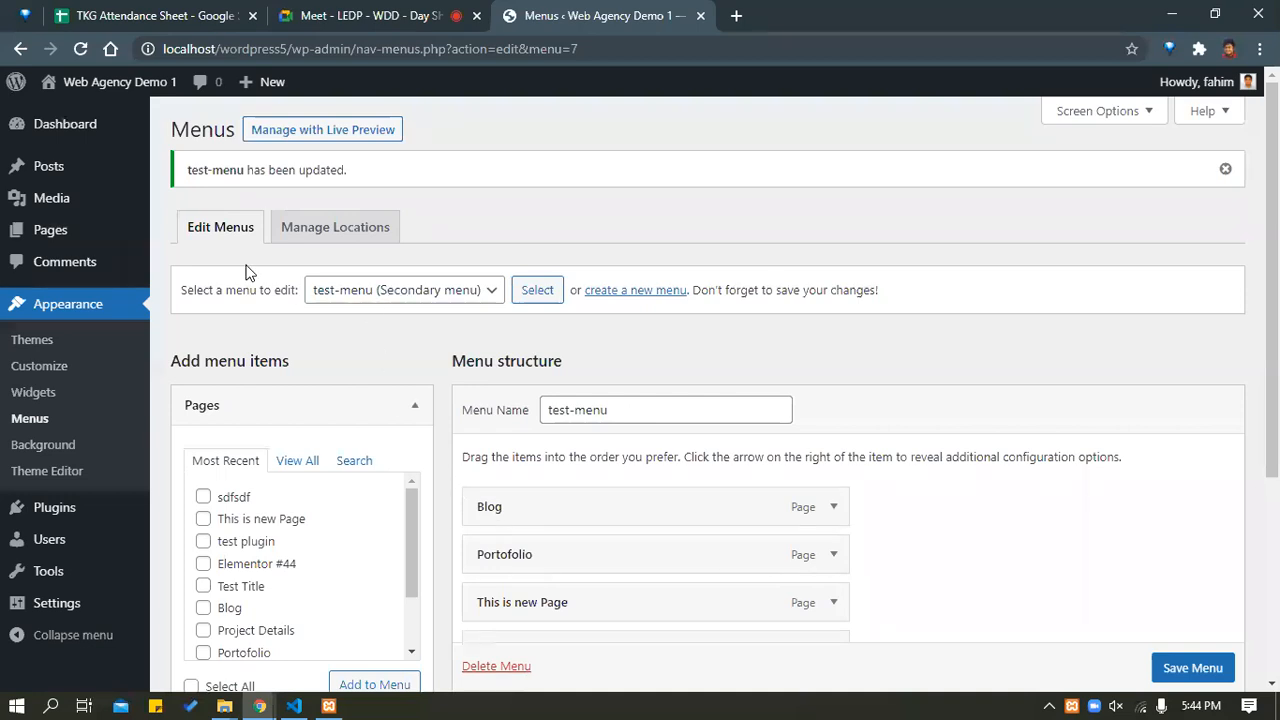
click(343, 228)
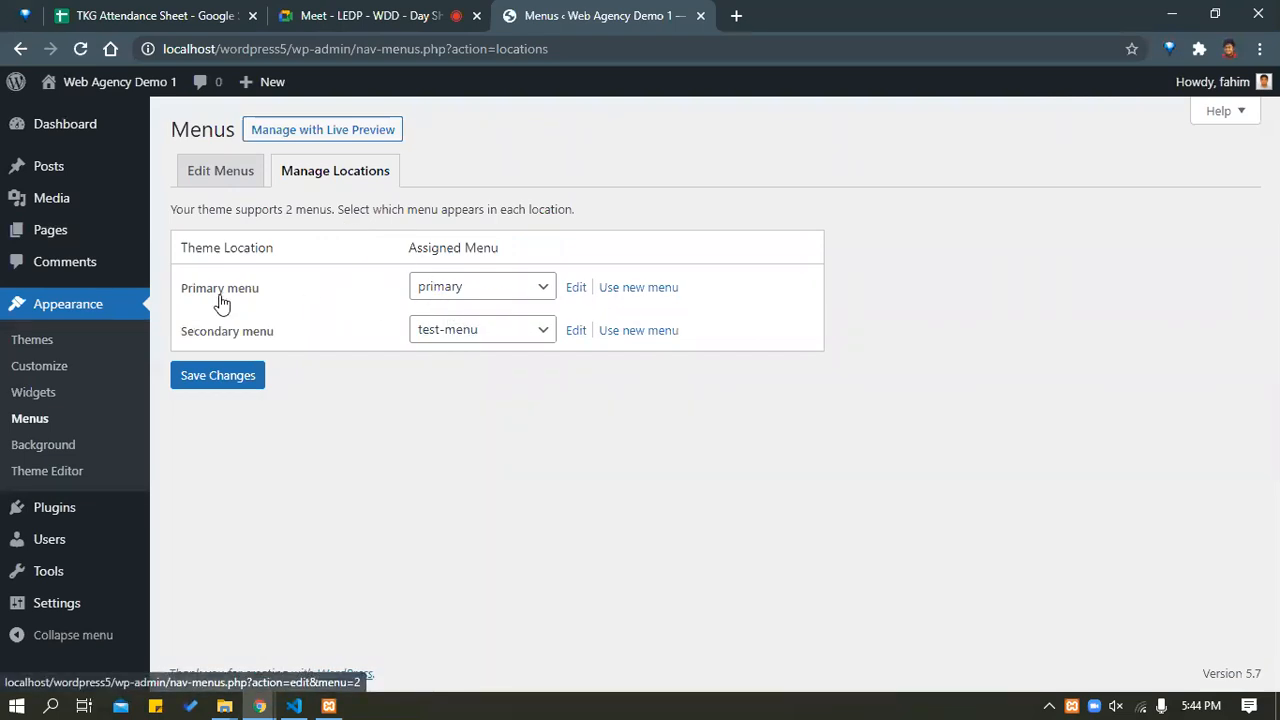
click(576, 288)
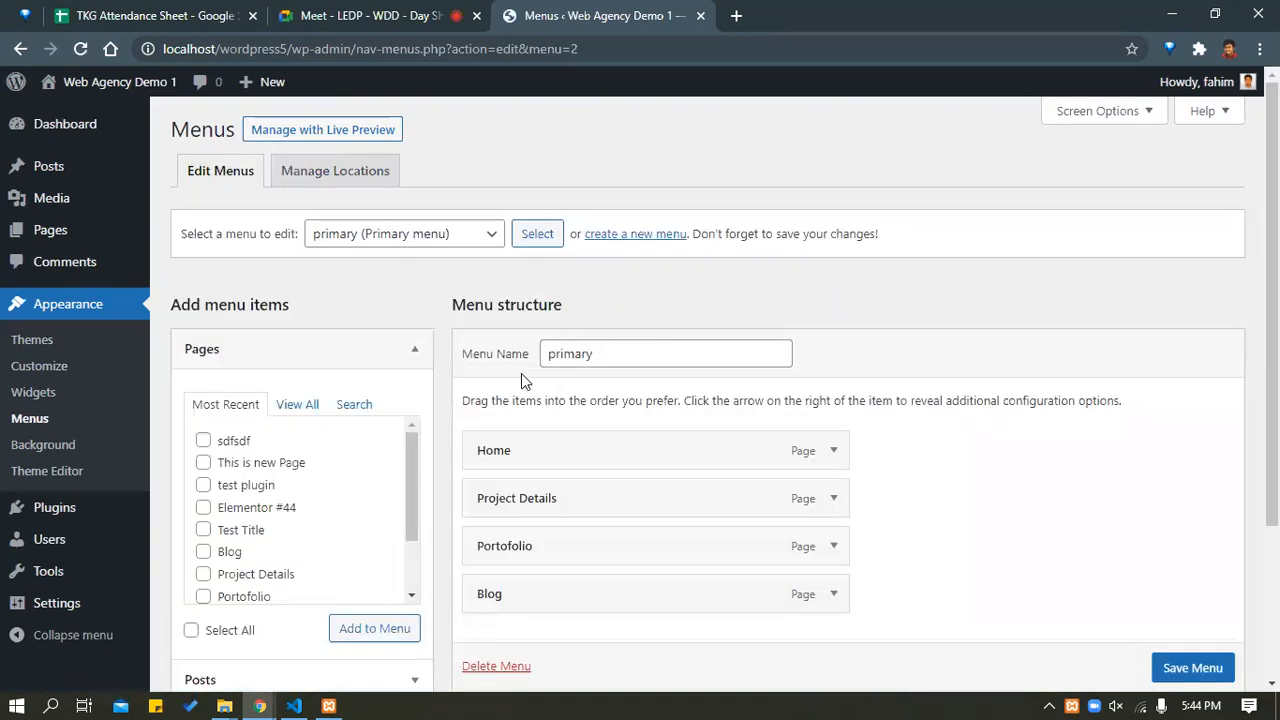
scroll(521, 375, down, 2)
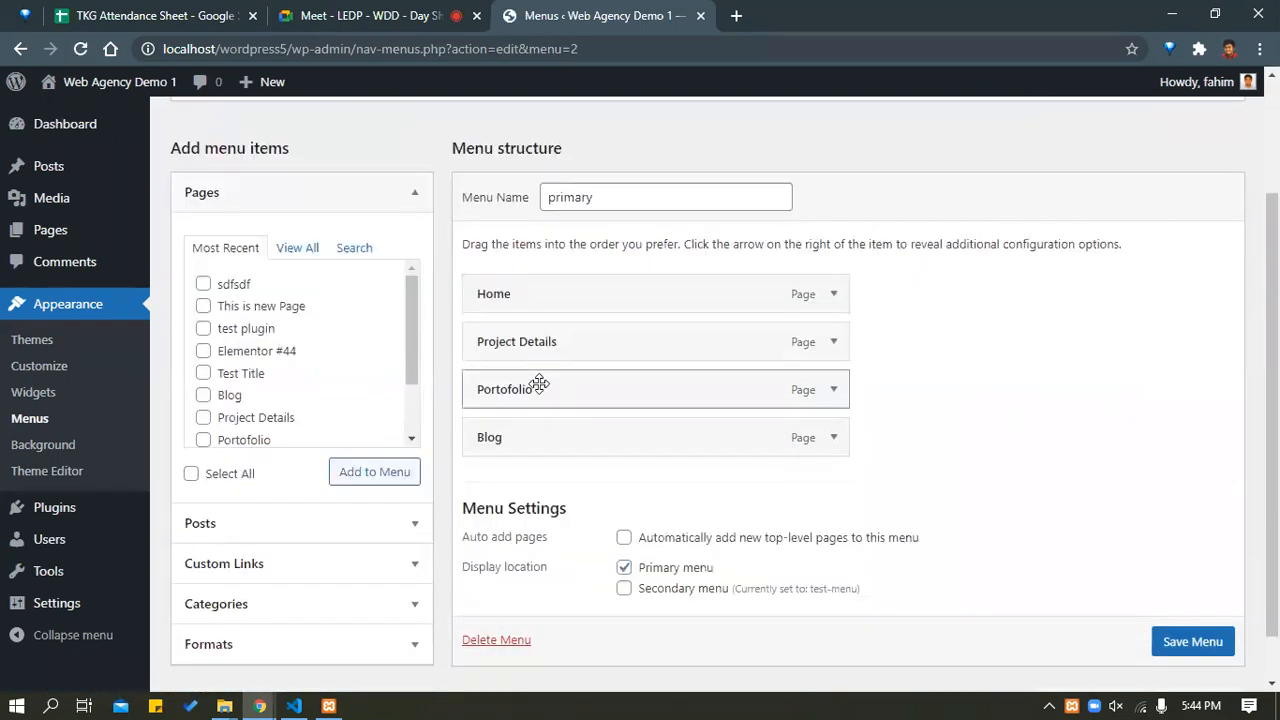
click(624, 588)
click(623, 567)
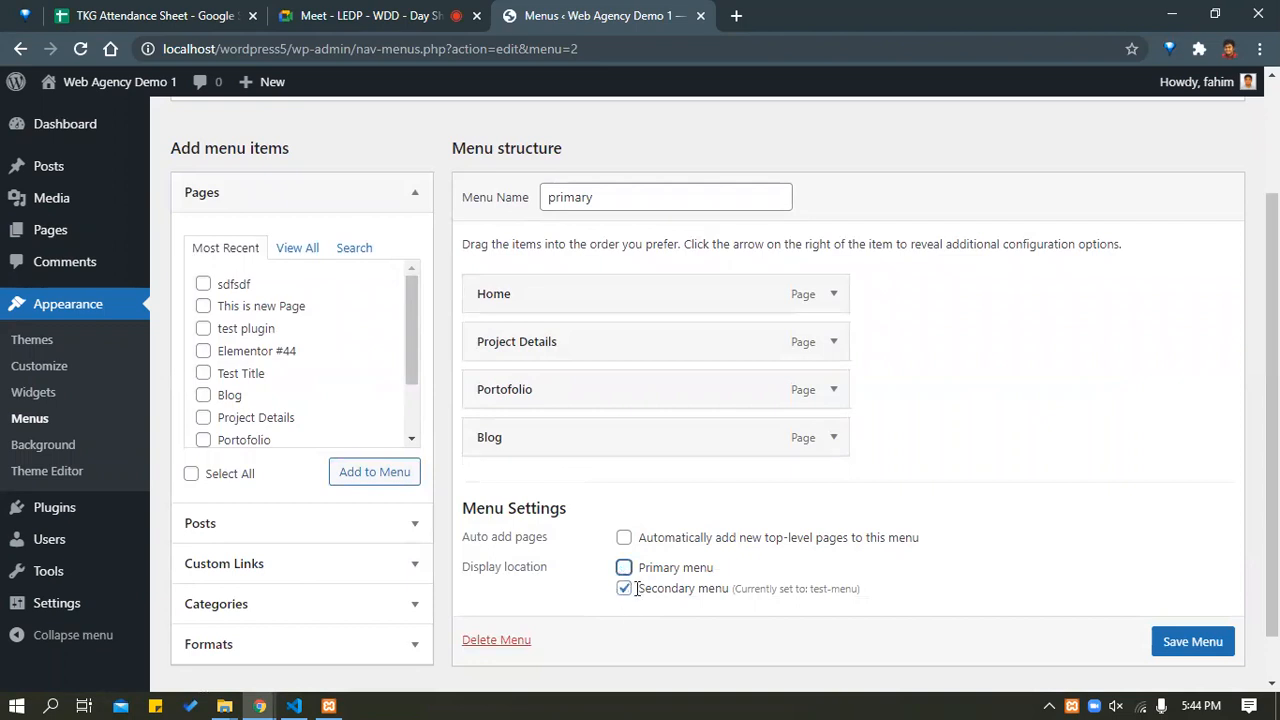
click(1198, 650)
scroll(1200, 655, down, 1)
click(1208, 620)
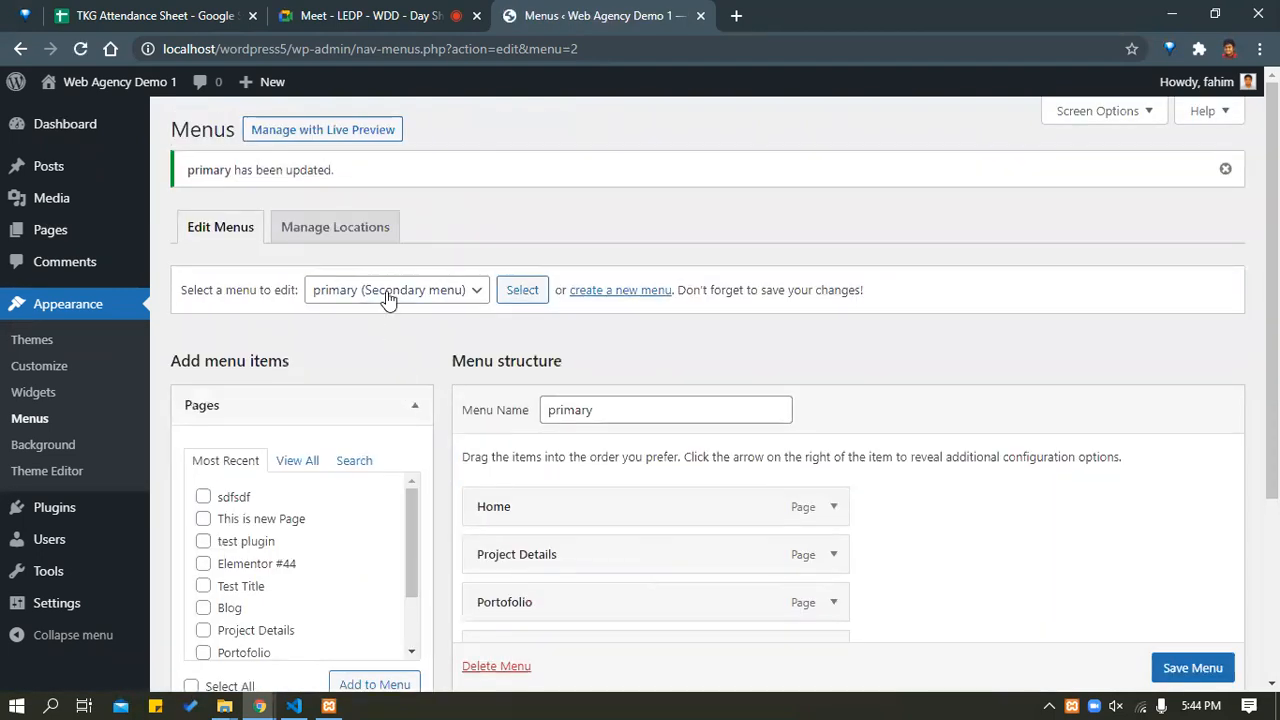
Assign test-menu to the Primary menu theme location and save the location changes.
click(334, 232)
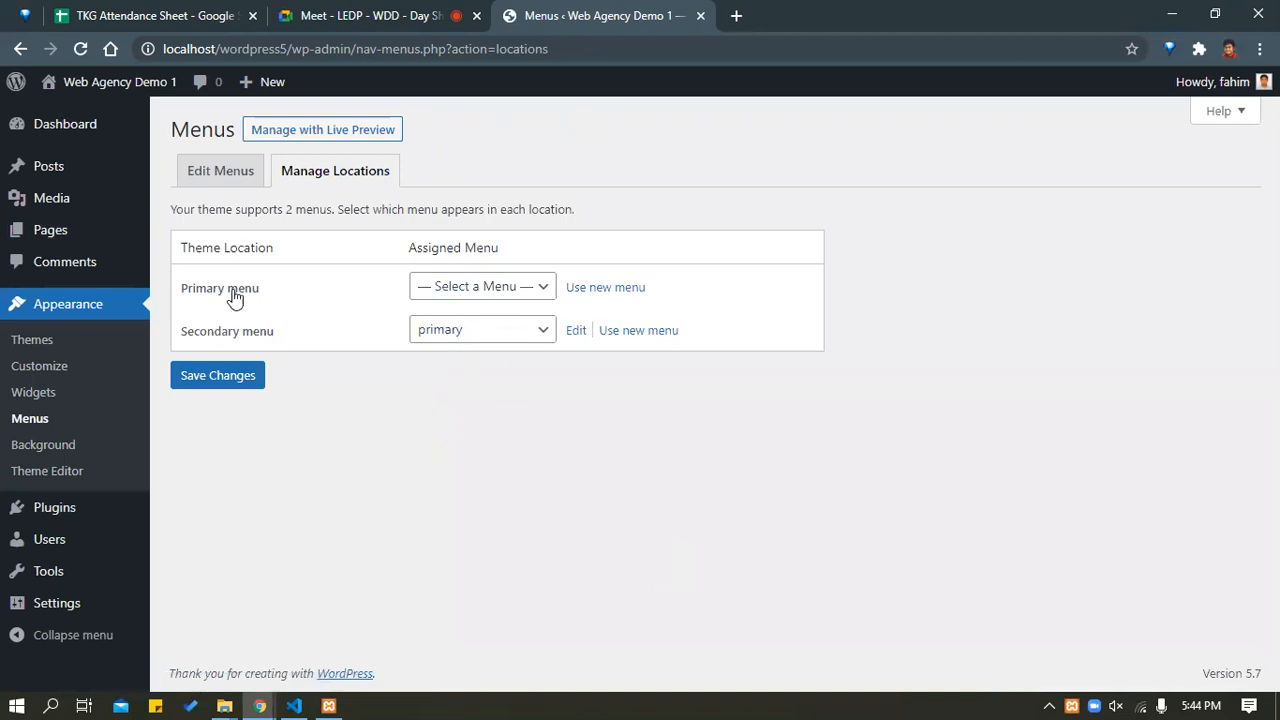
click(485, 288)
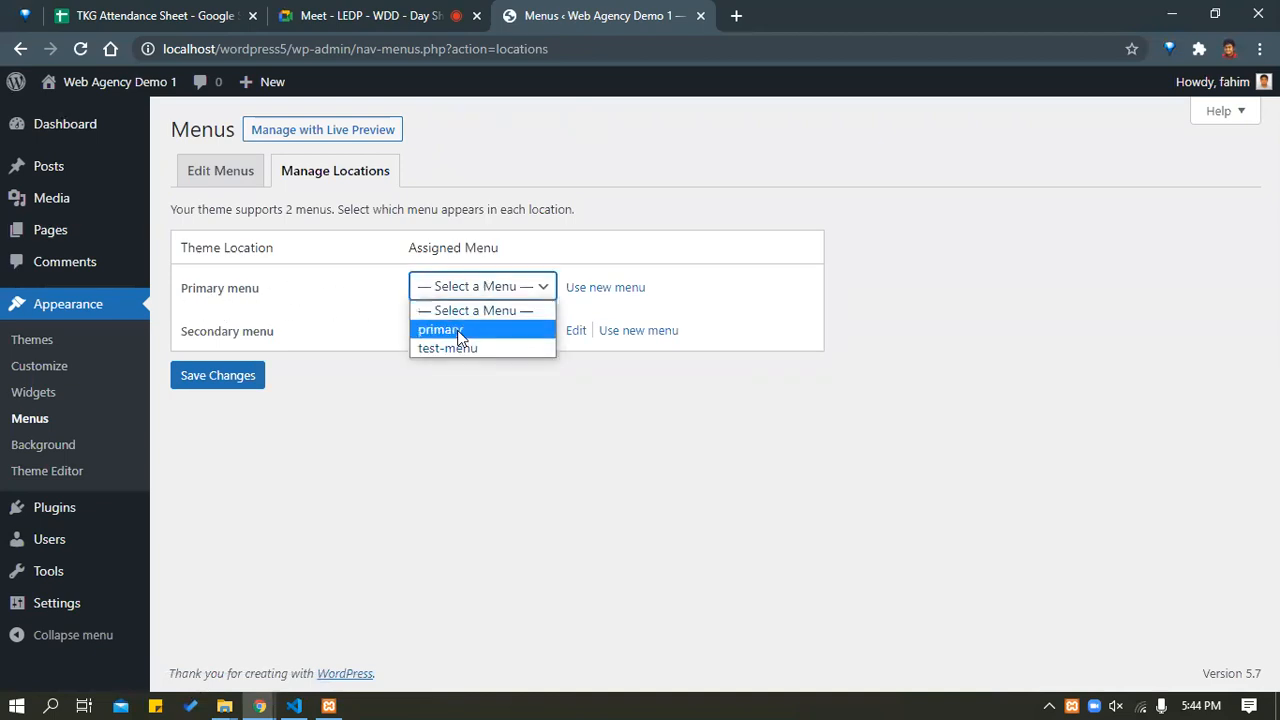
click(450, 347)
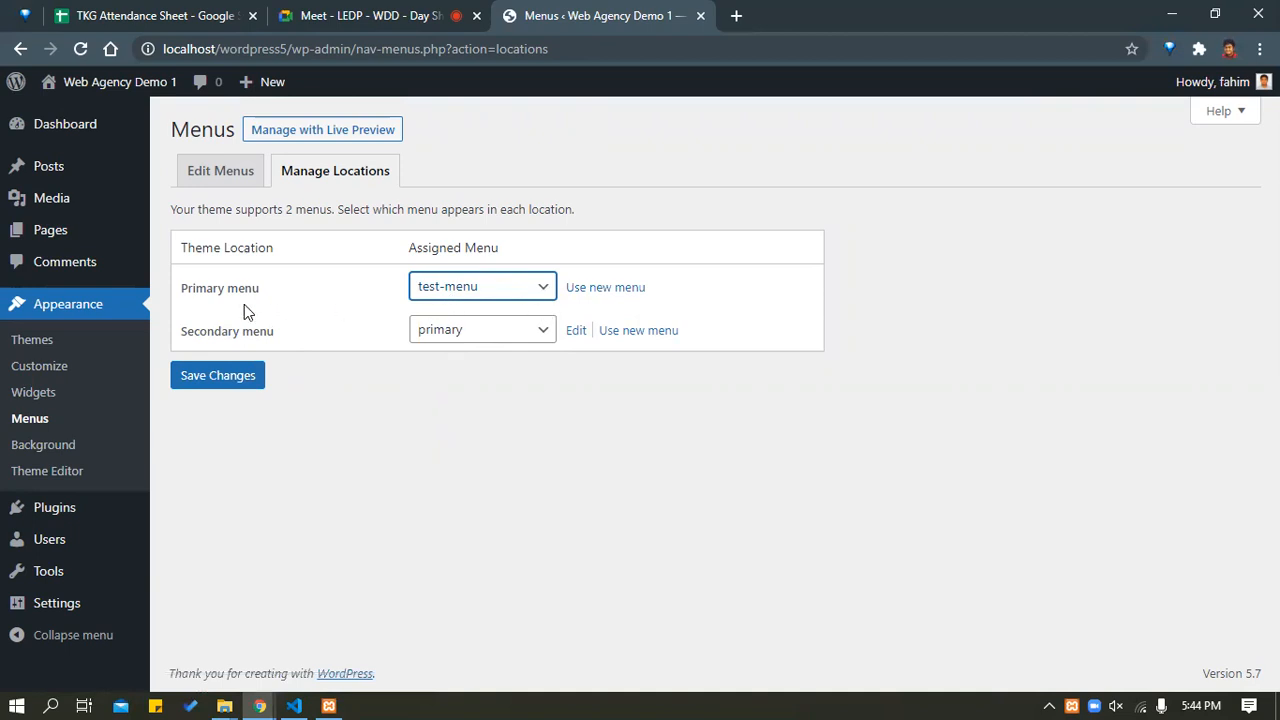
click(226, 379)
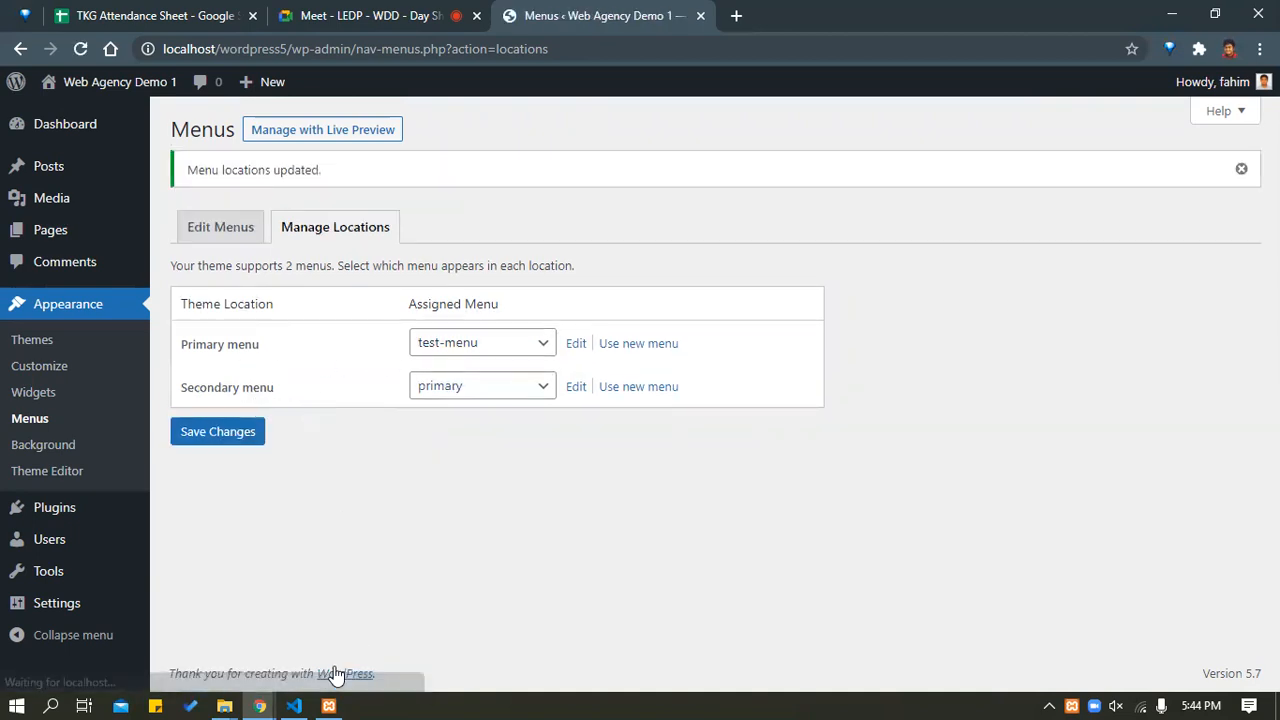
Switch to the incognito window, inspect the public post's header and footer menus, and reload the page to check the swapped locations.
mouse_move(259, 706)
click(300, 643)
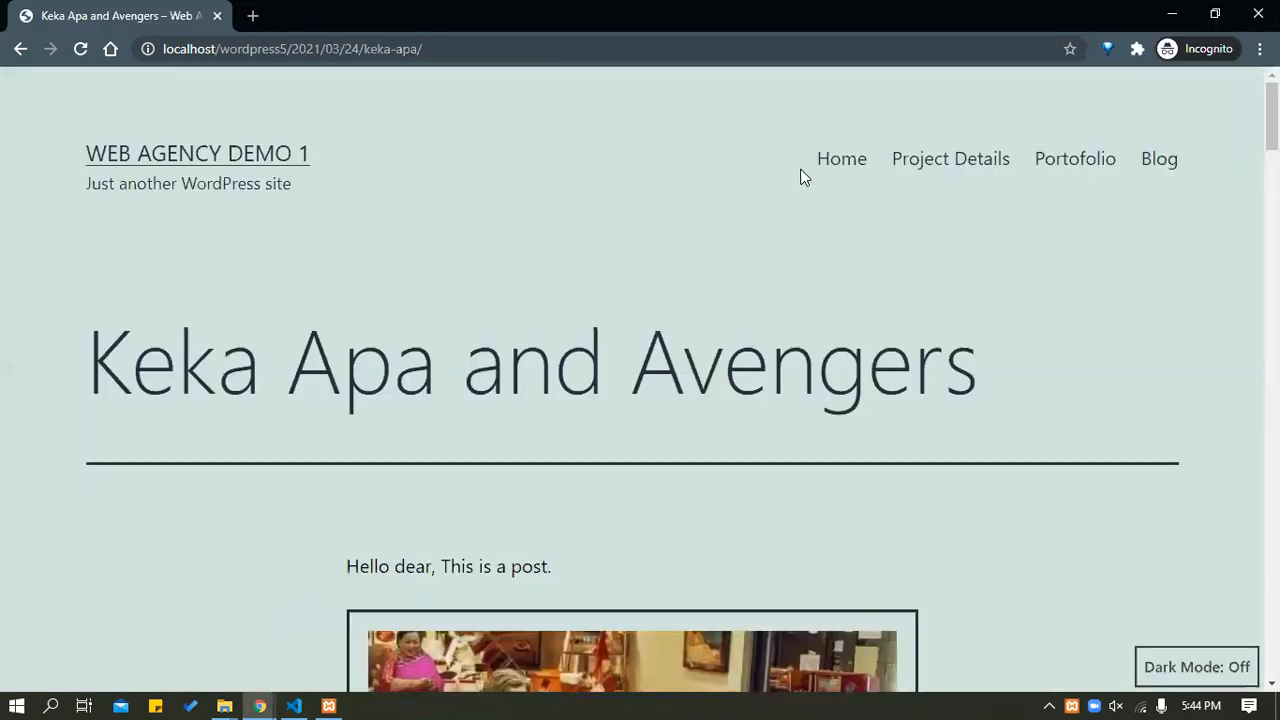
scroll(686, 480, down, 10)
scroll(686, 480, up, 5)
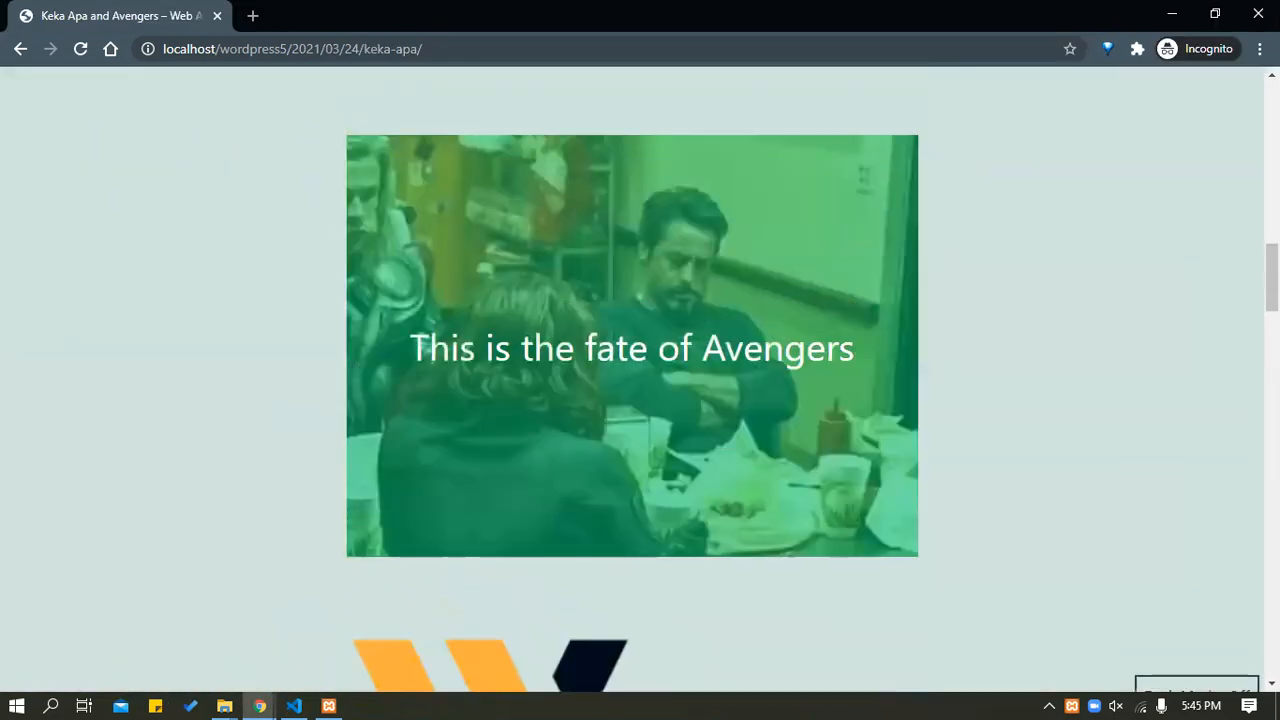
drag(1272, 284, 1188, 672)
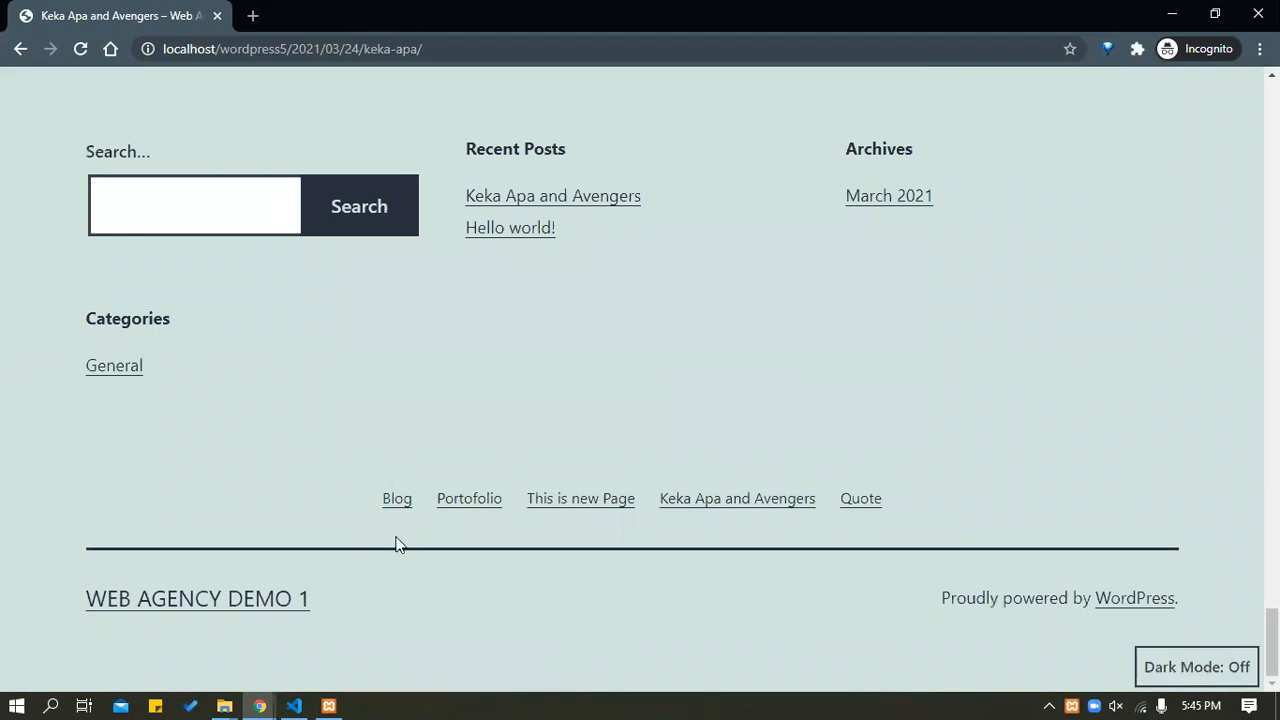
drag(1272, 642, 1266, 102)
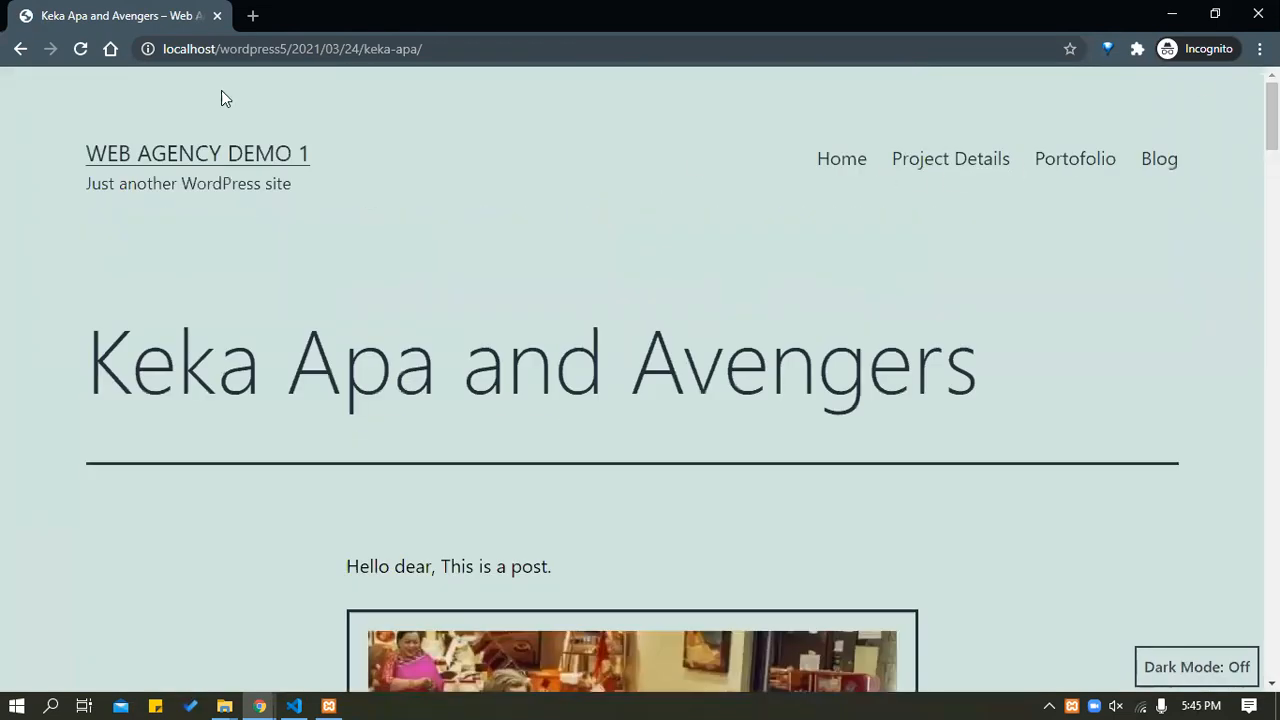
click(79, 50)
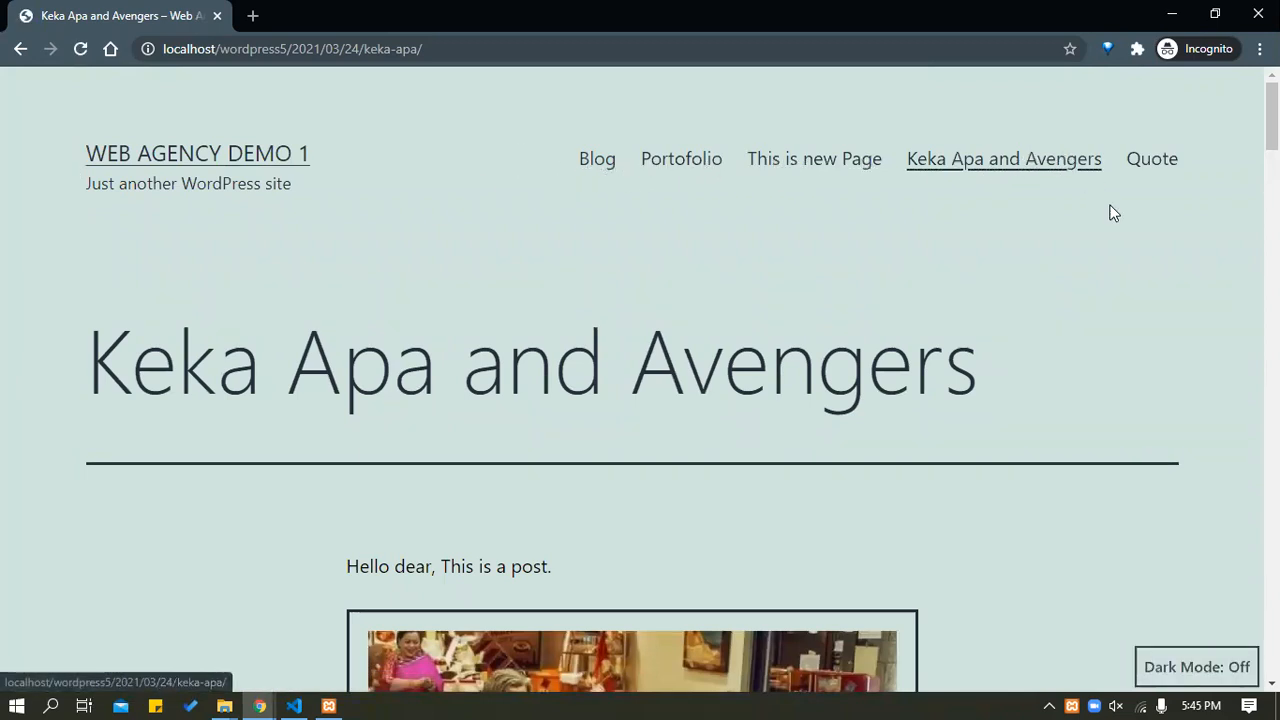
Test the public site's header menu by opening the post, Blog and Portofolio links and looking through each page.
click(992, 160)
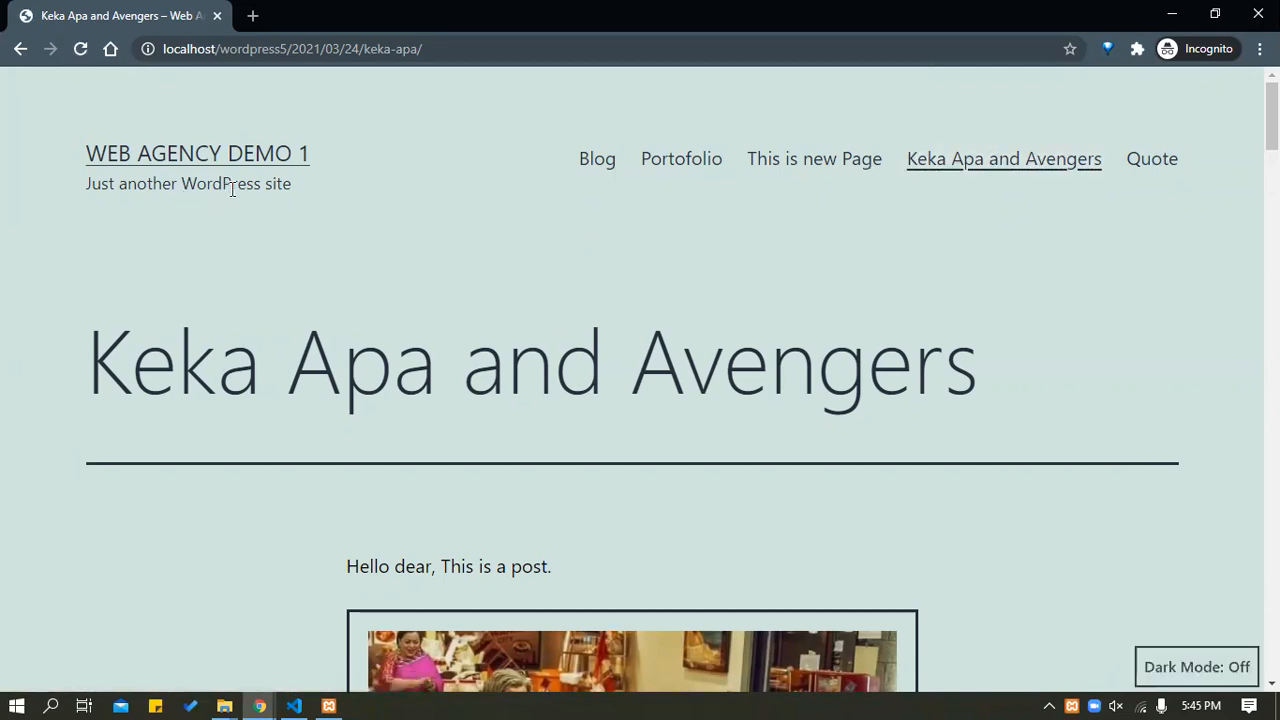
scroll(231, 190, down, 5)
scroll(231, 197, up, 5)
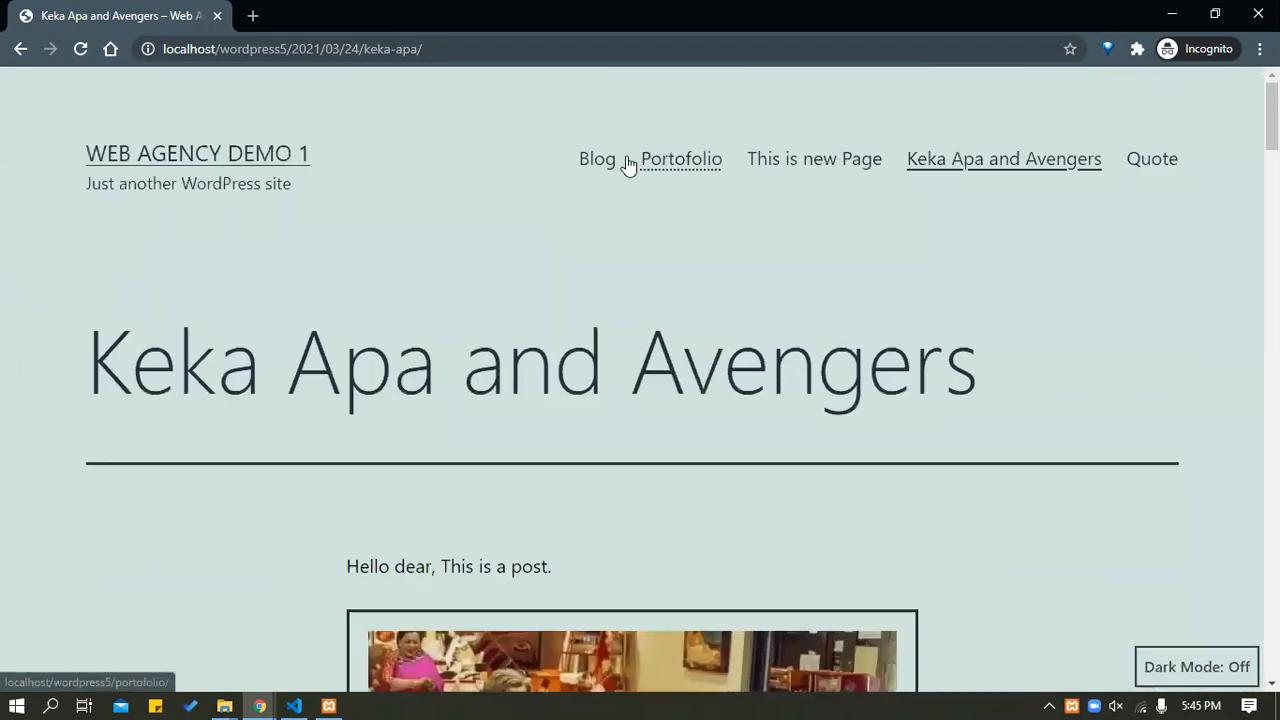
click(592, 162)
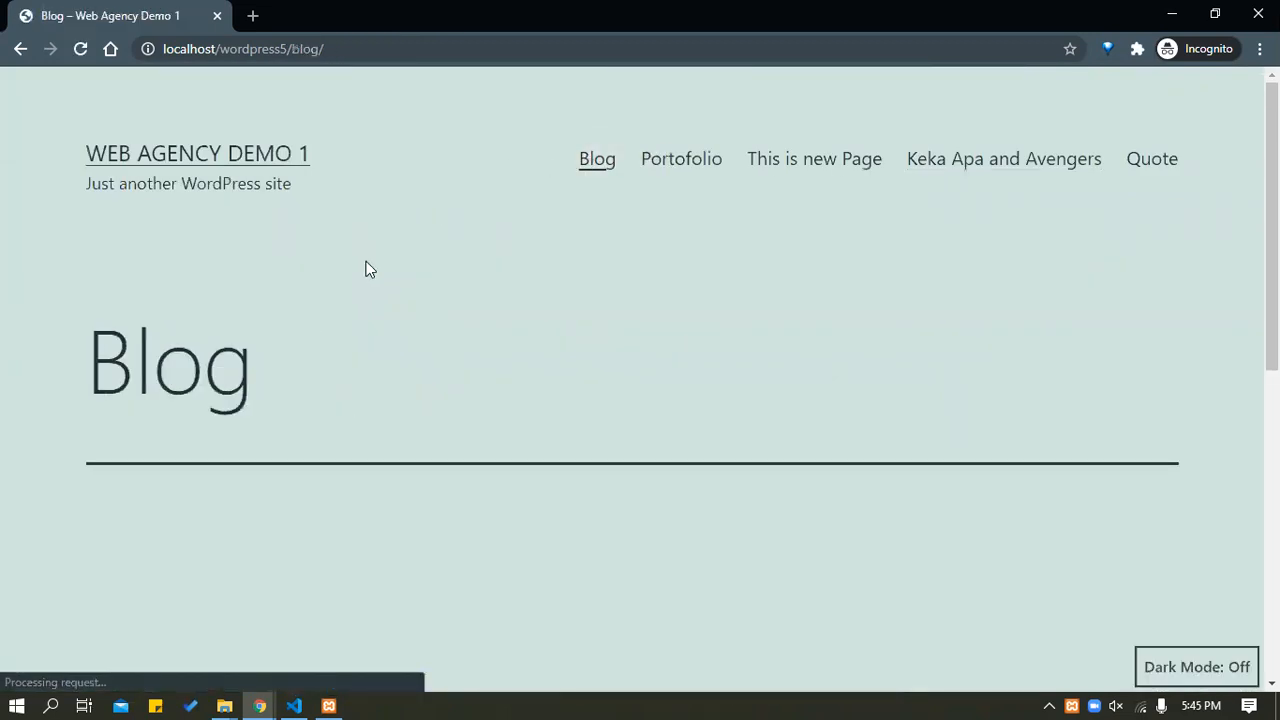
scroll(366, 266, down, 5)
scroll(386, 266, up, 5)
click(688, 166)
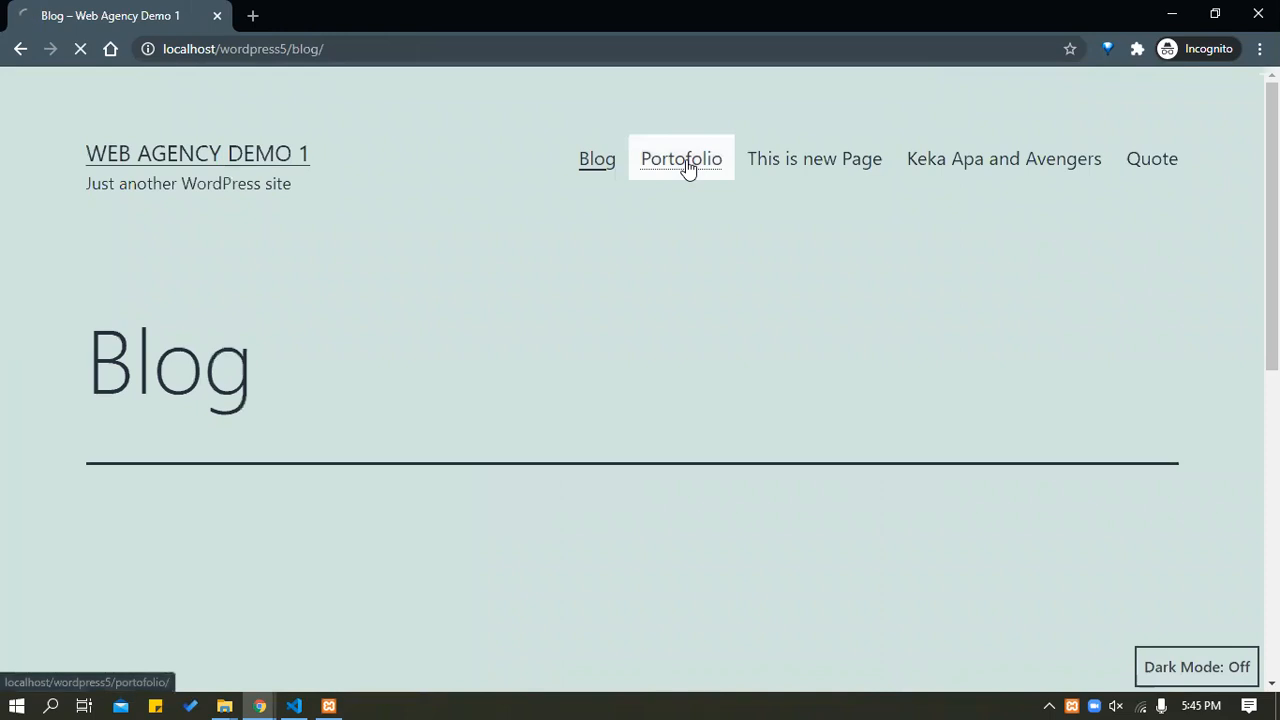
scroll(451, 260, down, 3)
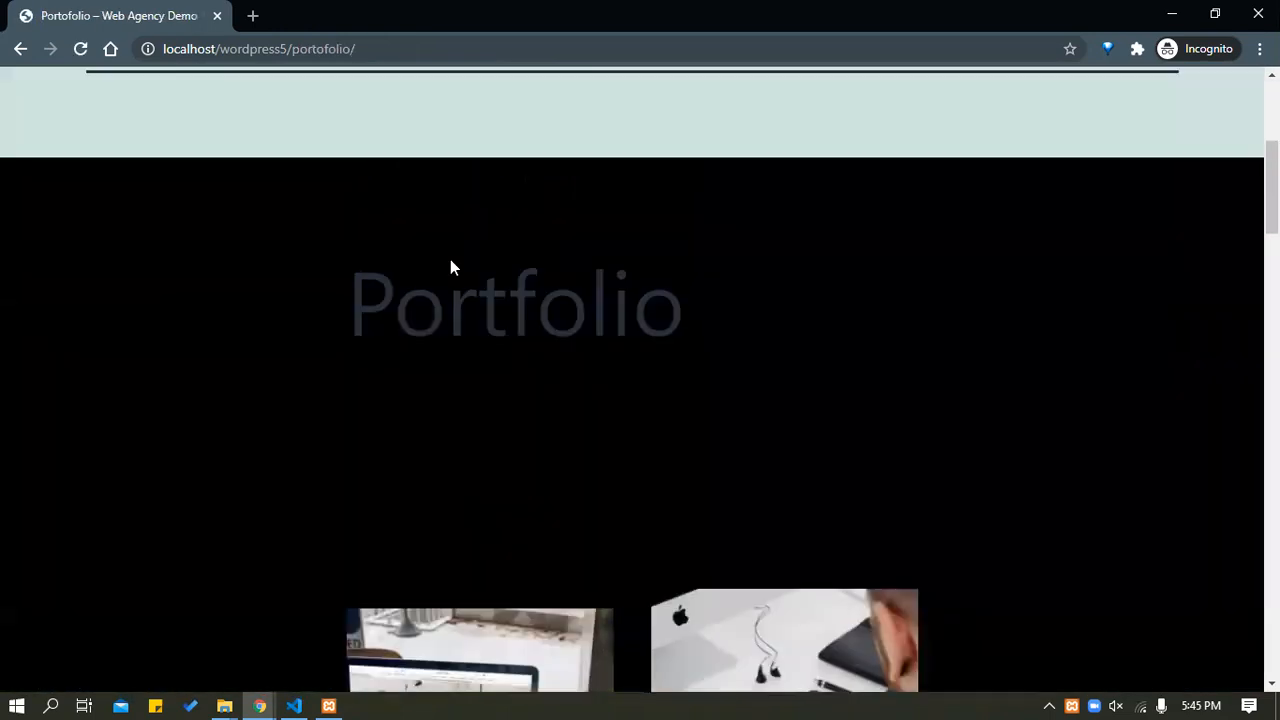
scroll(450, 259, down, 10)
scroll(453, 267, up, 15)
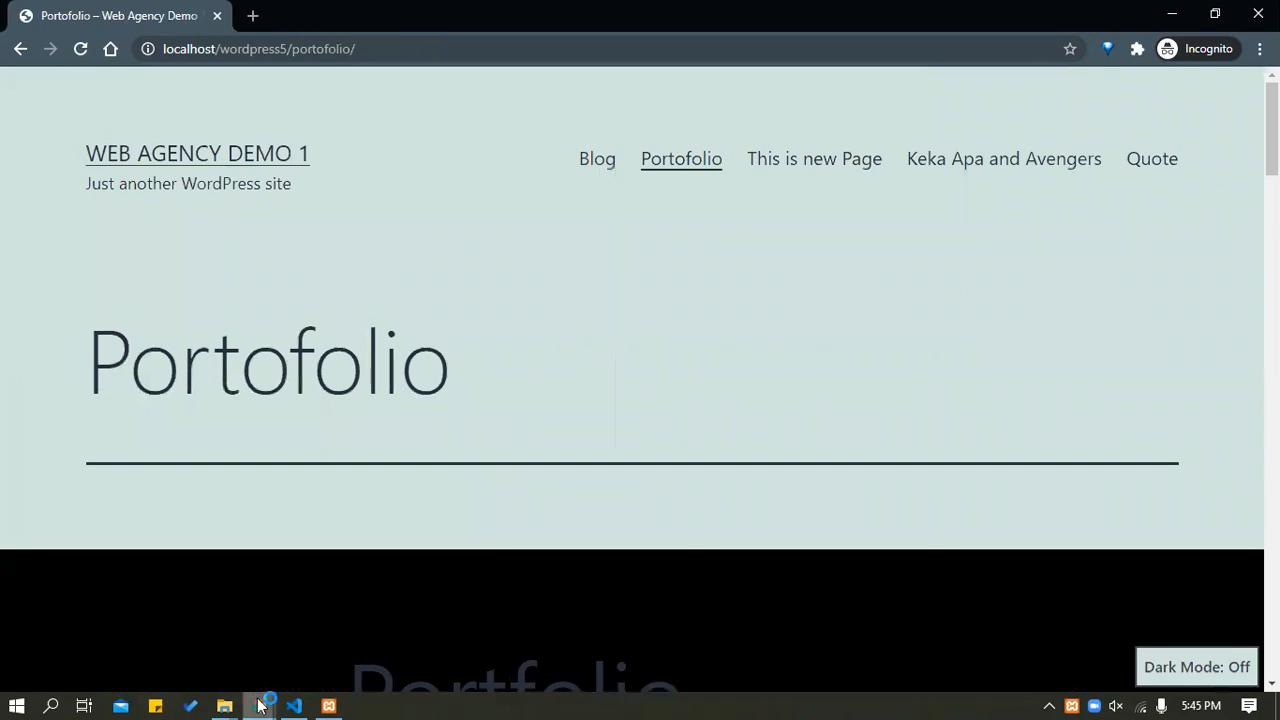
Return to the WordPress admin window and open the Customizer for the active theme.
mouse_move(259, 706)
click(140, 630)
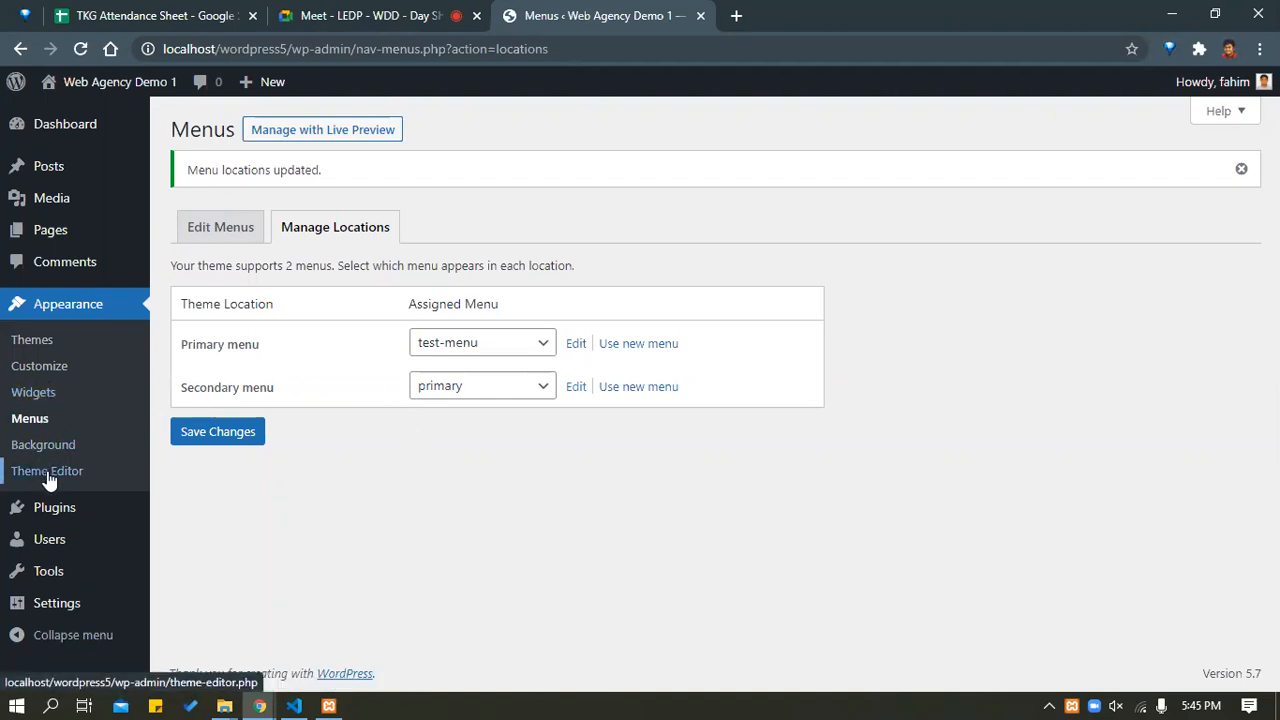
click(38, 343)
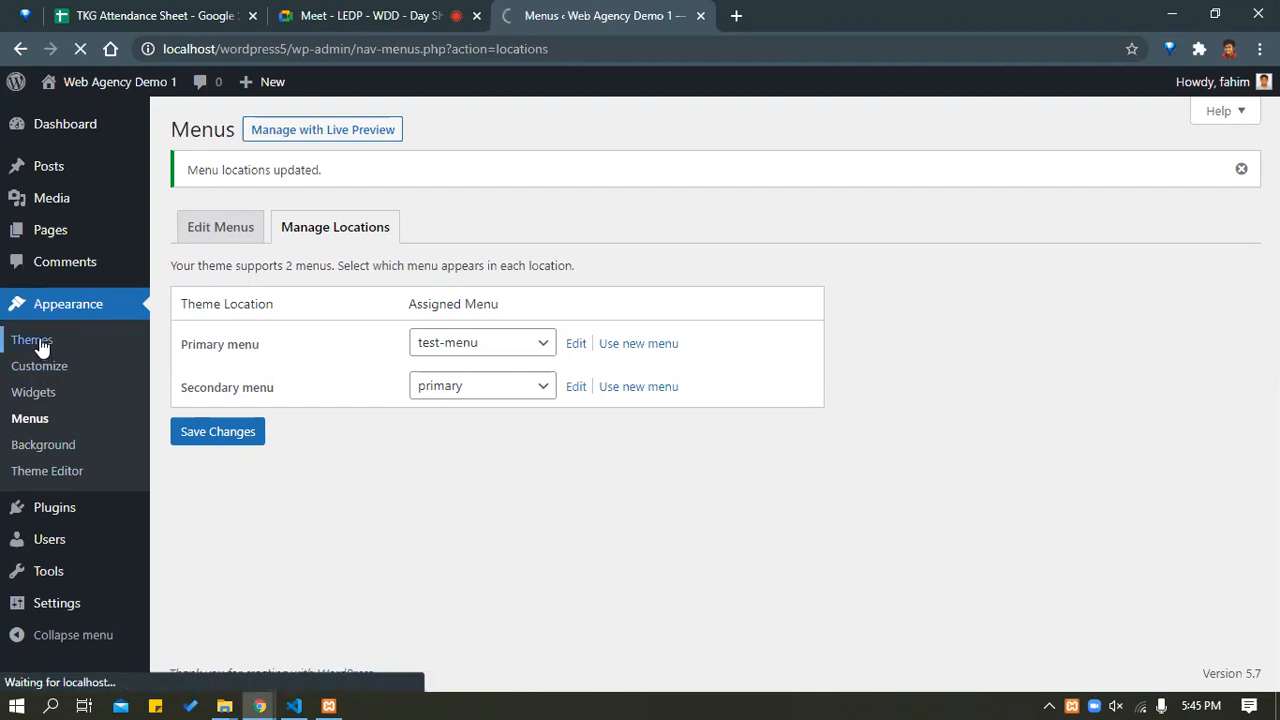
click(40, 368)
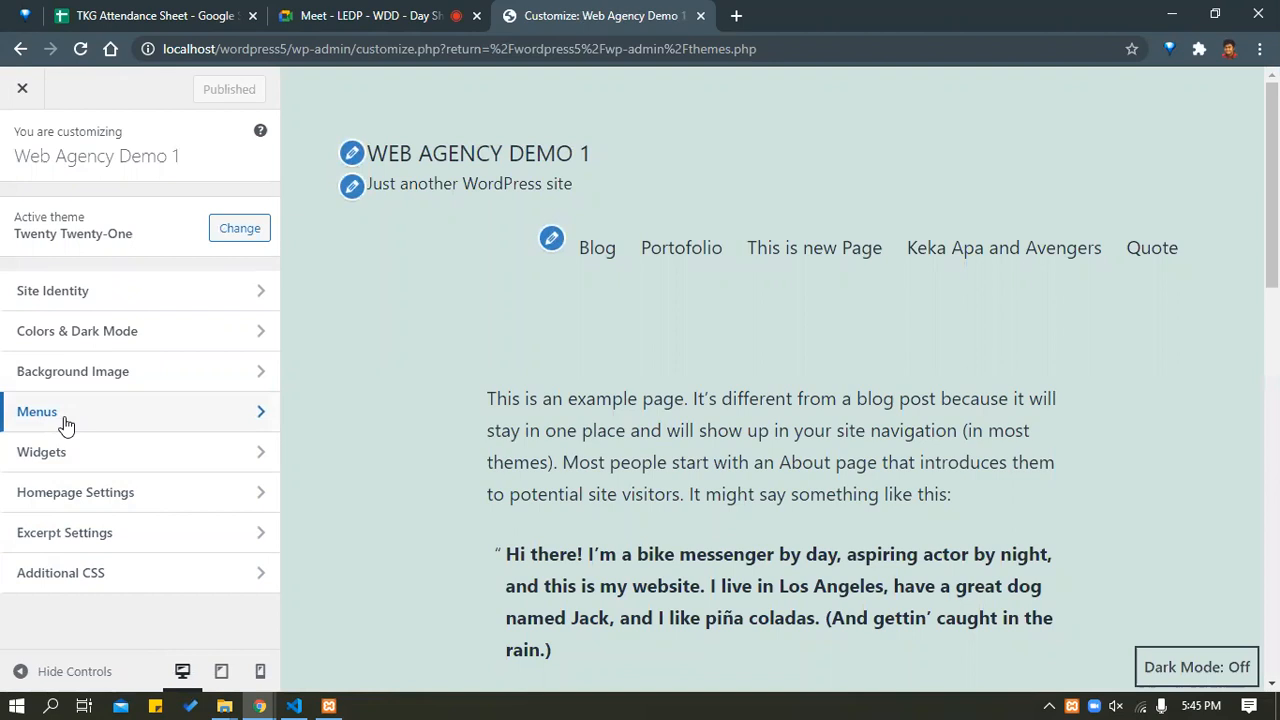
Examine the menu location assignments in the Customizer, plus the header and footer menus in the site preview.
click(551, 240)
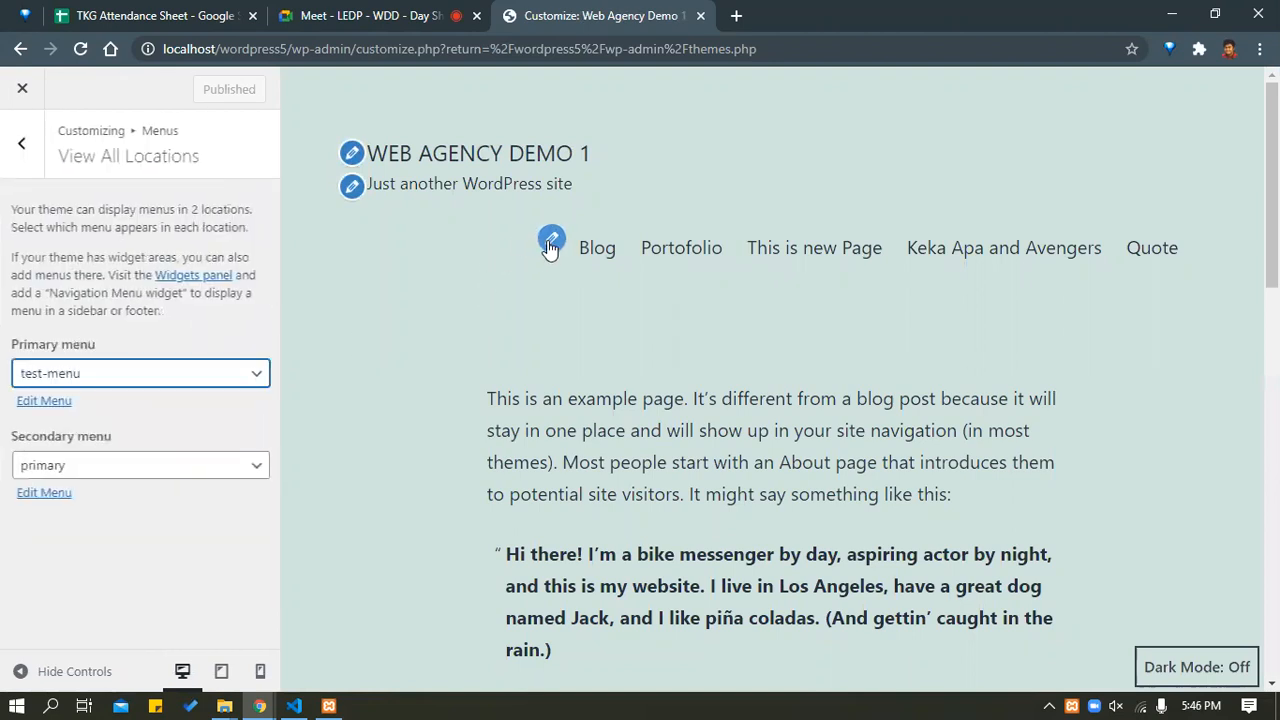
click(24, 146)
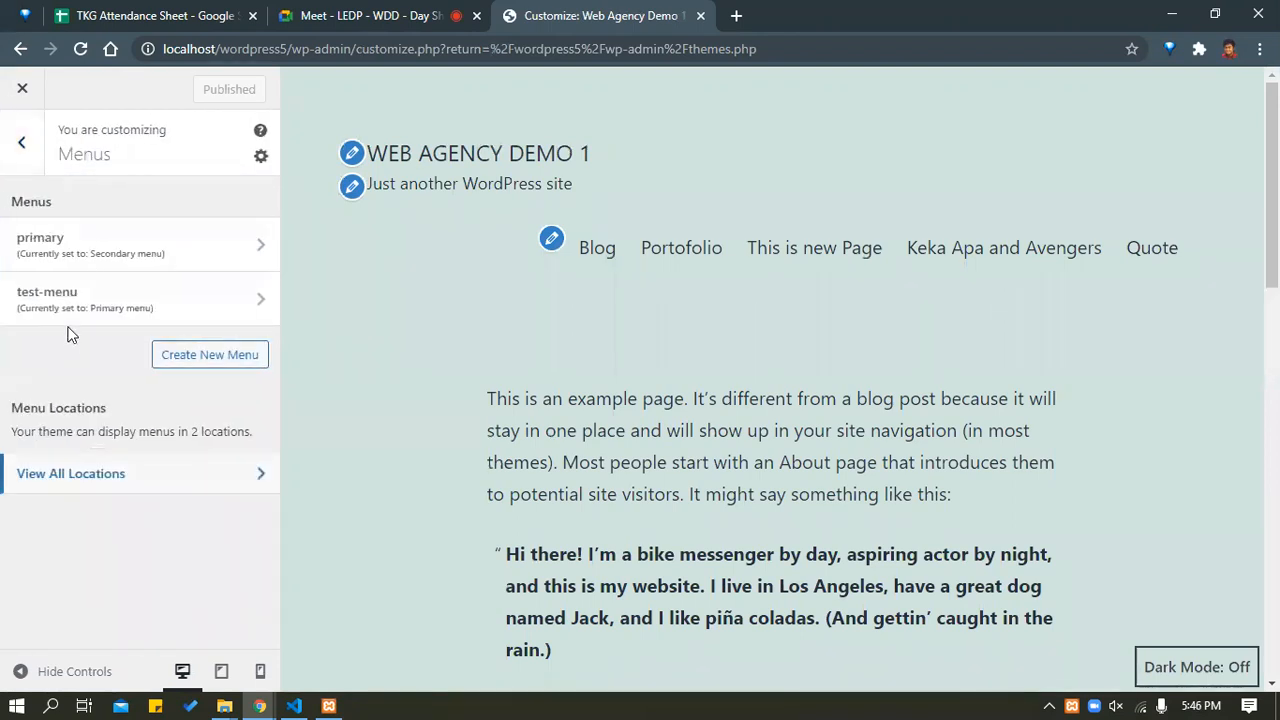
click(23, 147)
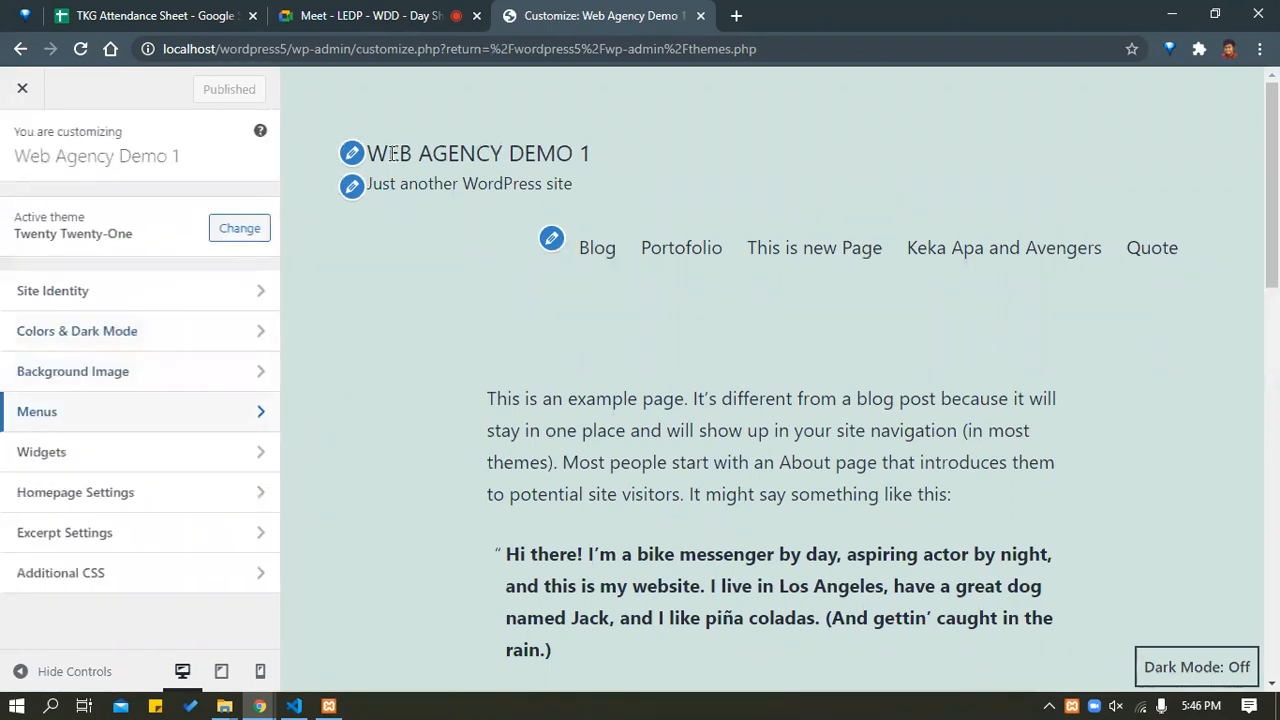
scroll(686, 271, down, 10)
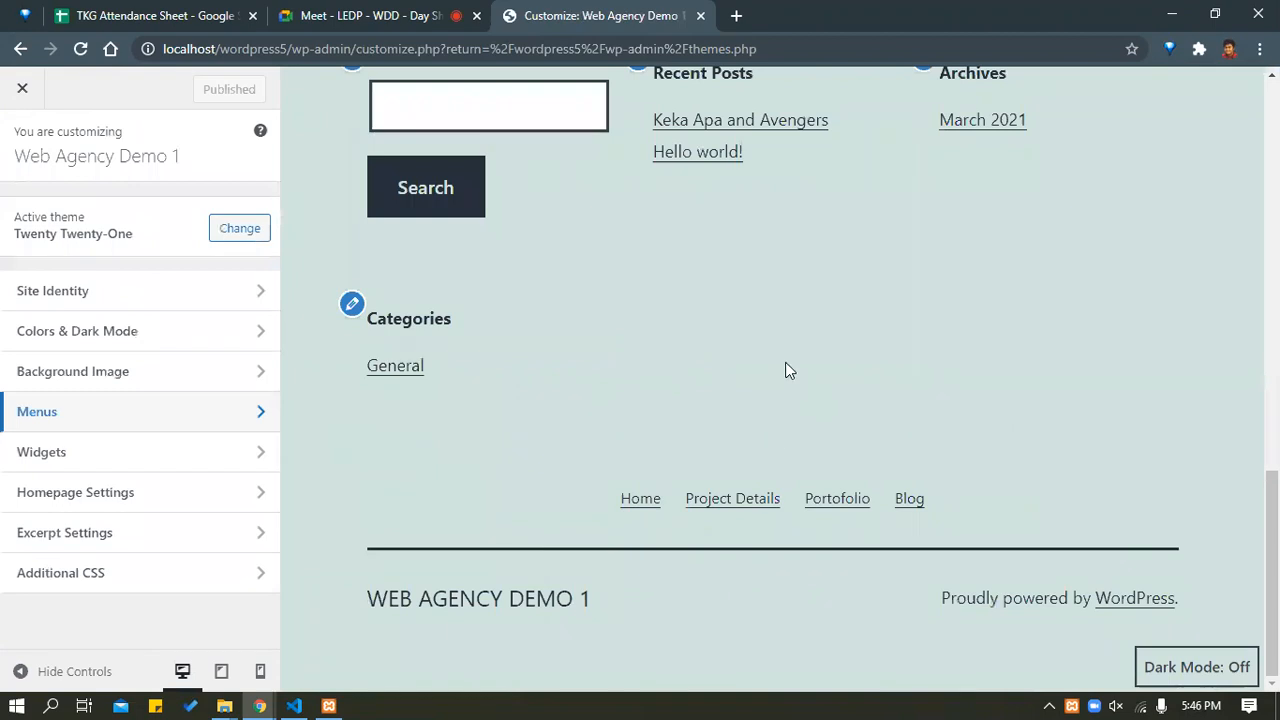
scroll(800, 387, up, 10)
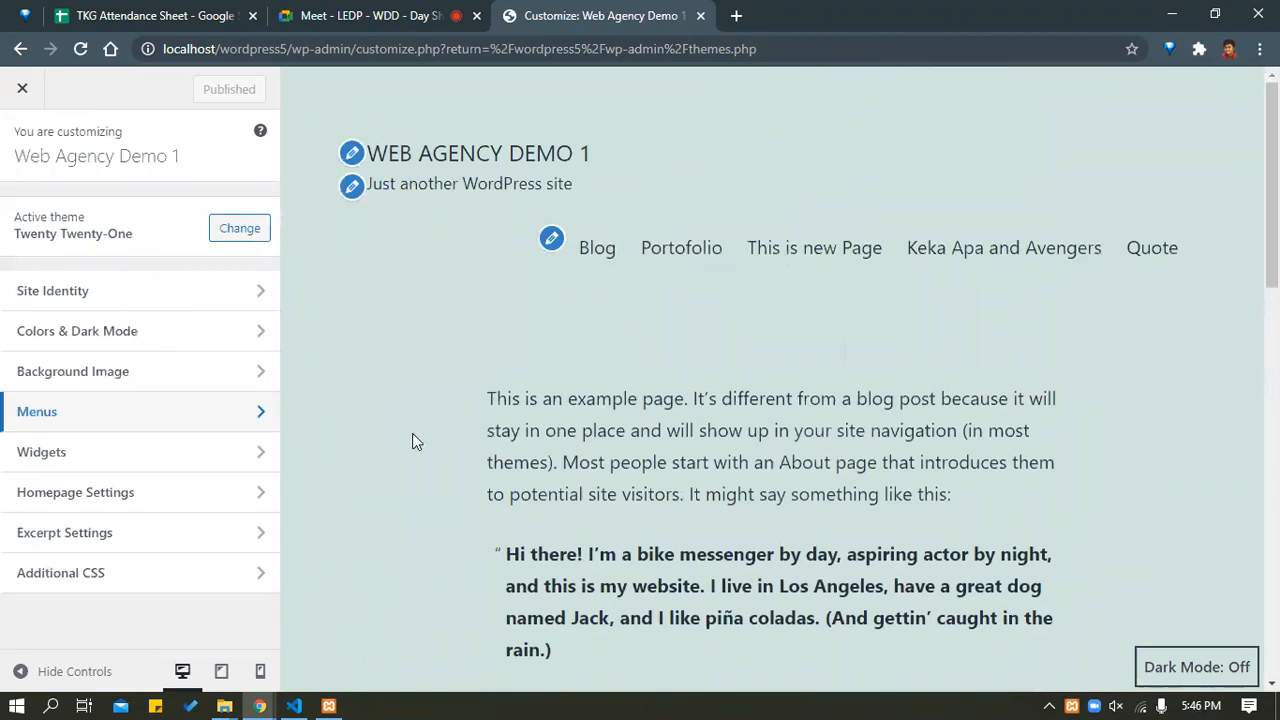
scroll(420, 445, down, 10)
scroll(600, 440, up, 8)
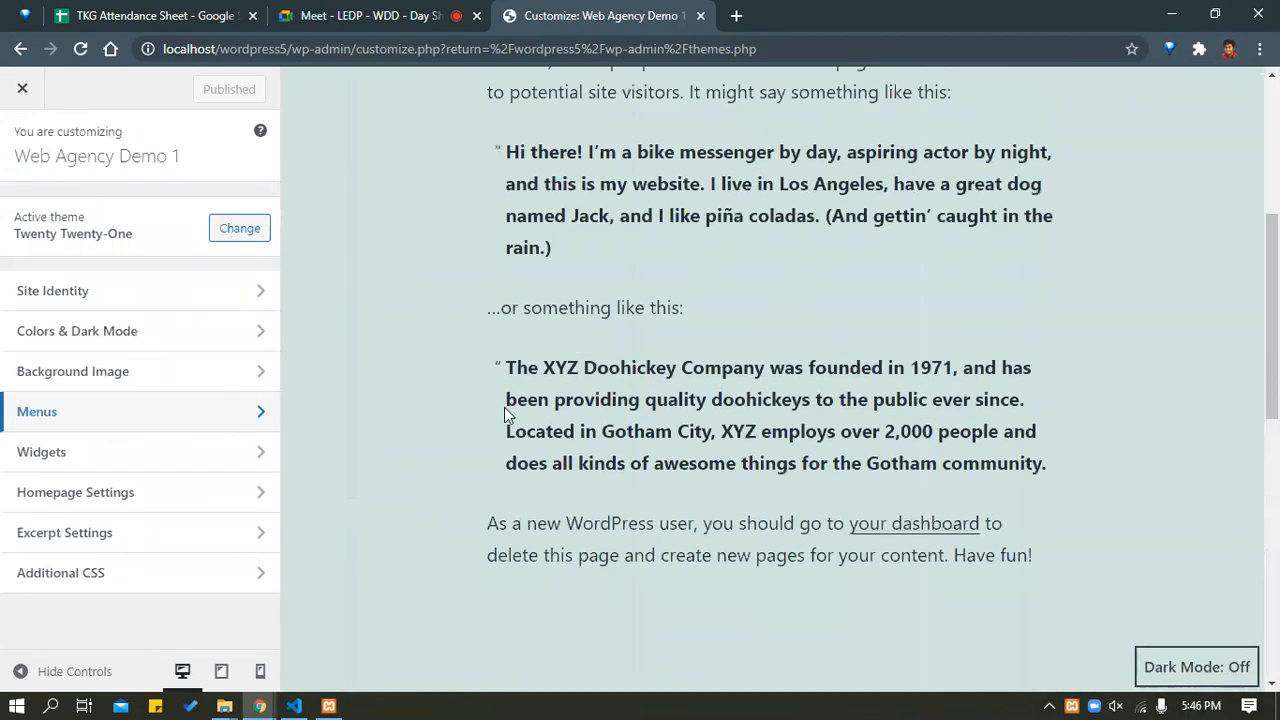
scroll(505, 415, up, 4)
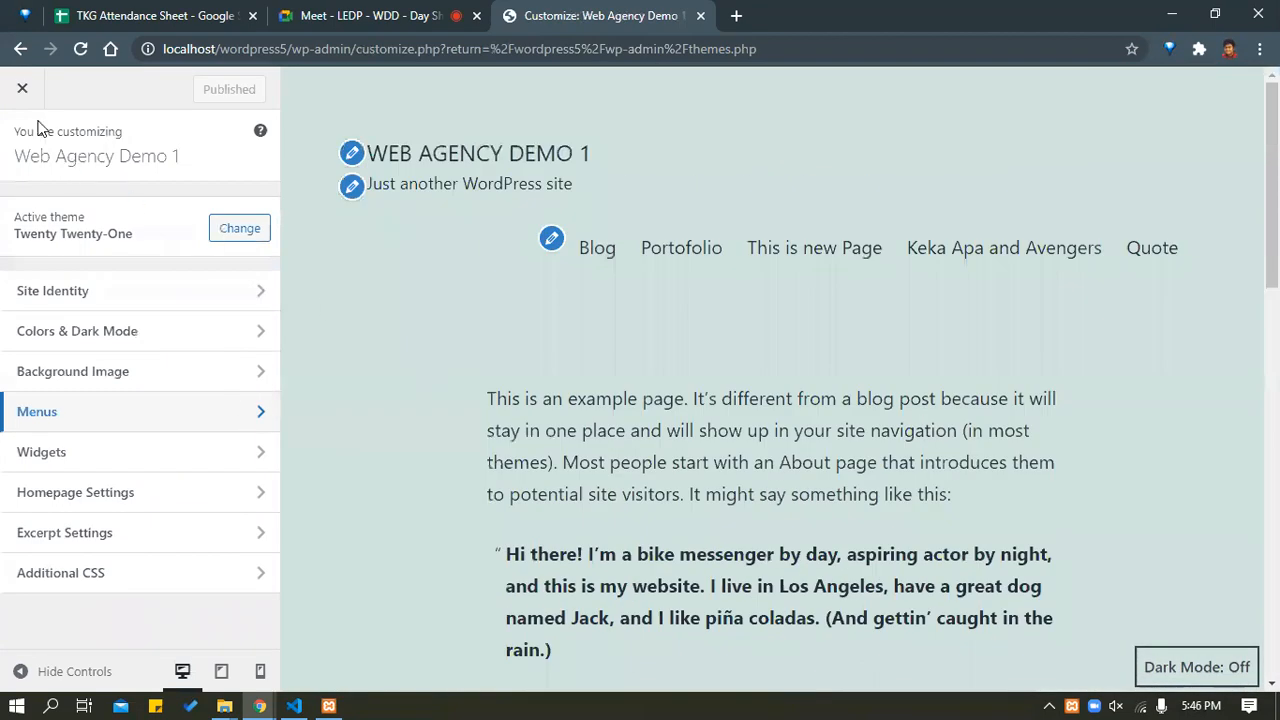
Change the site title to "WEB" and clear the tagline in the site identity settings.
click(364, 160)
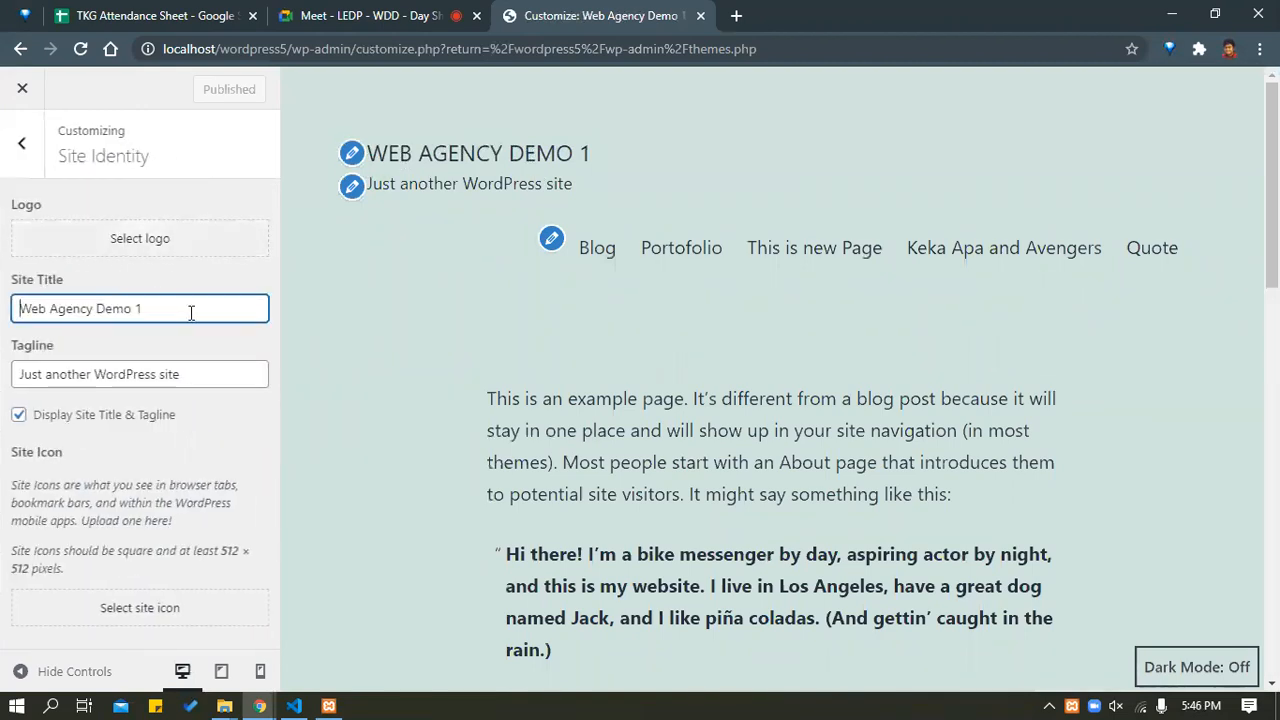
drag(191, 309, 3, 315)
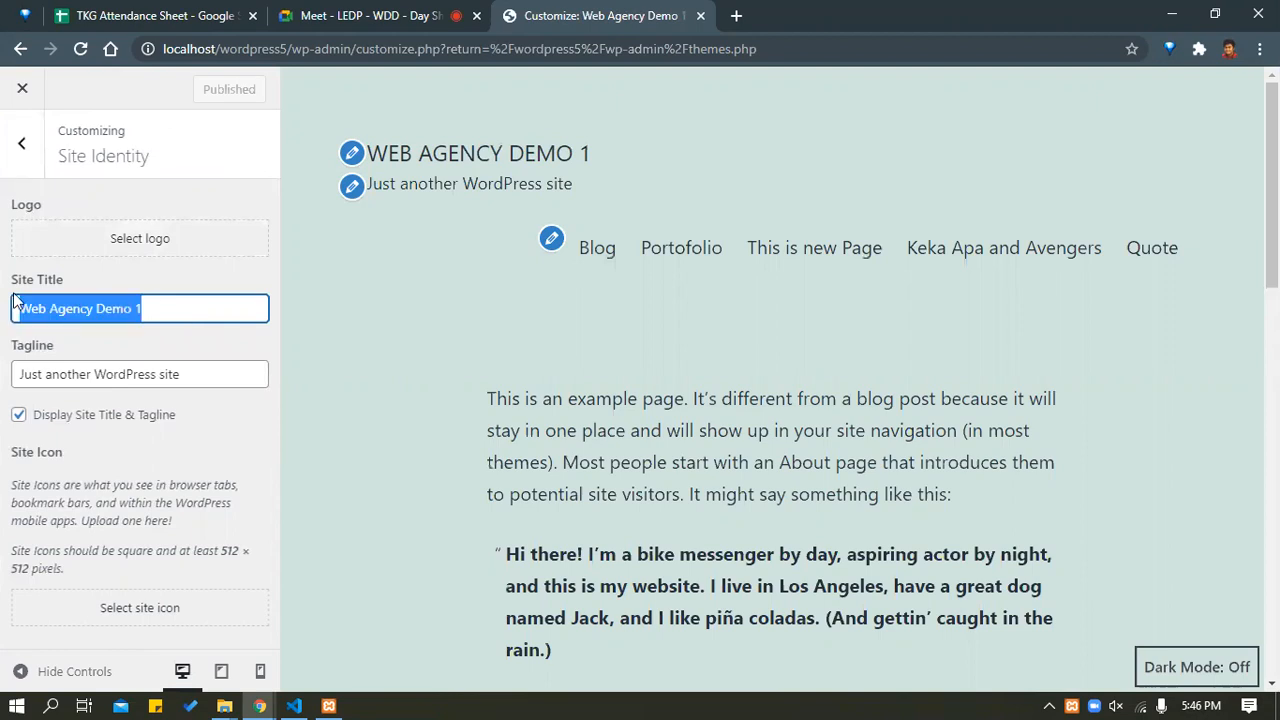
text(WEB)
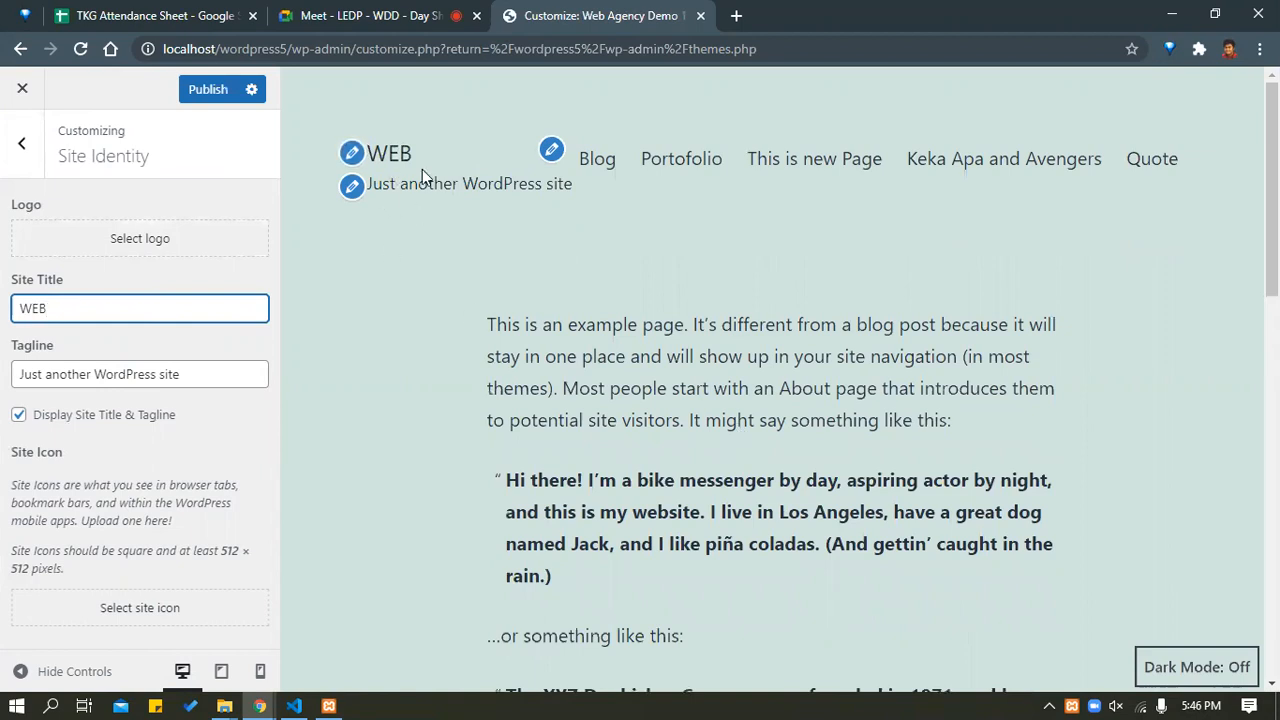
drag(197, 373, 6, 380)
key(BackSpace)
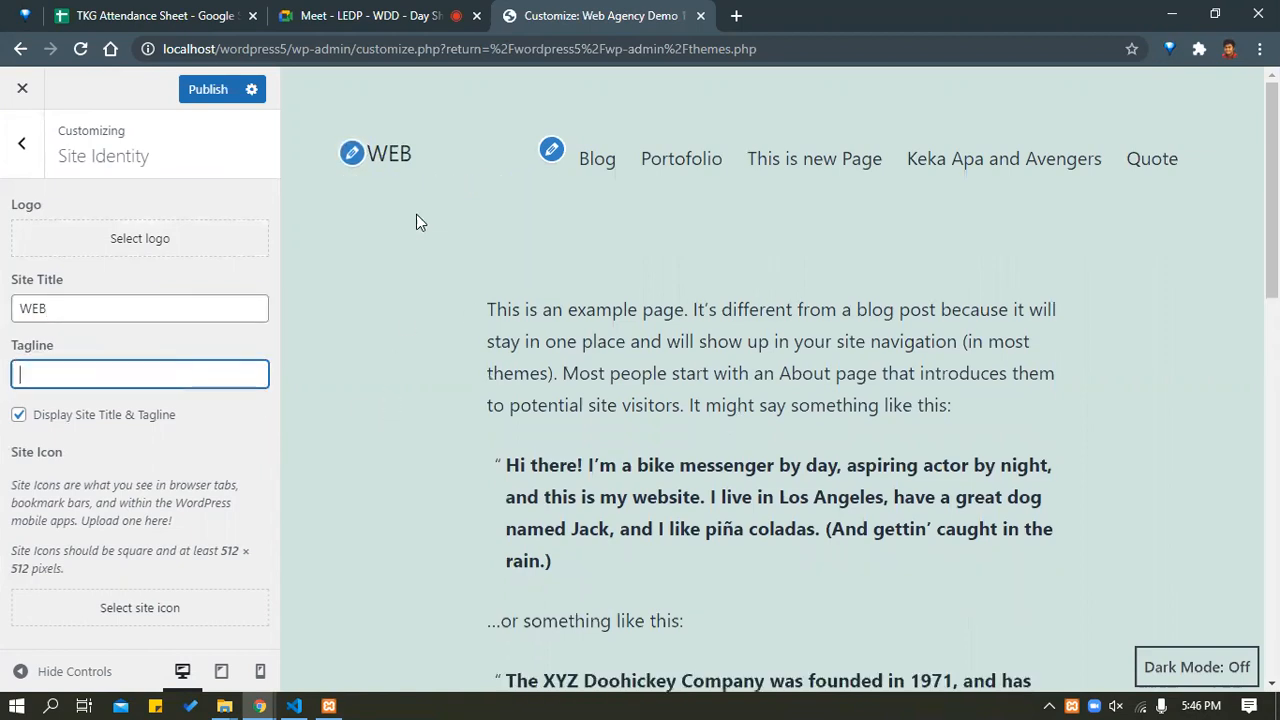
Turn the display of the site title and tagline off and back on in the site identity settings.
click(418, 194)
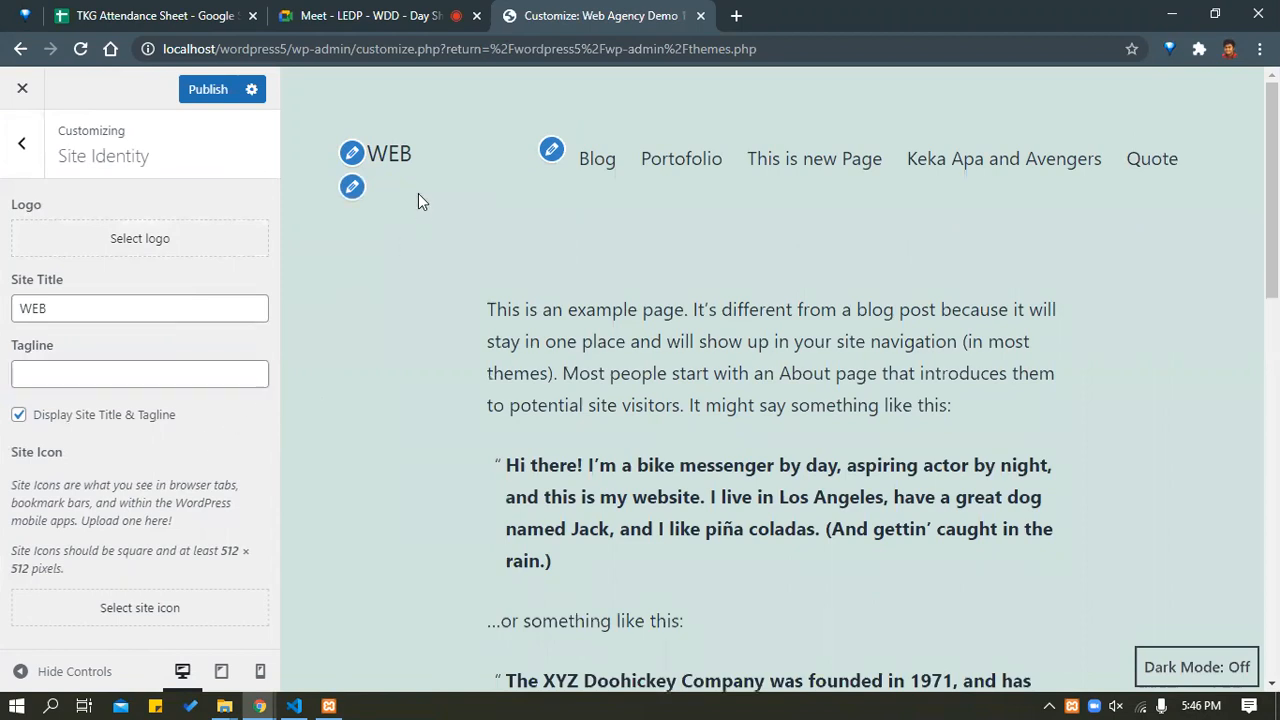
click(103, 375)
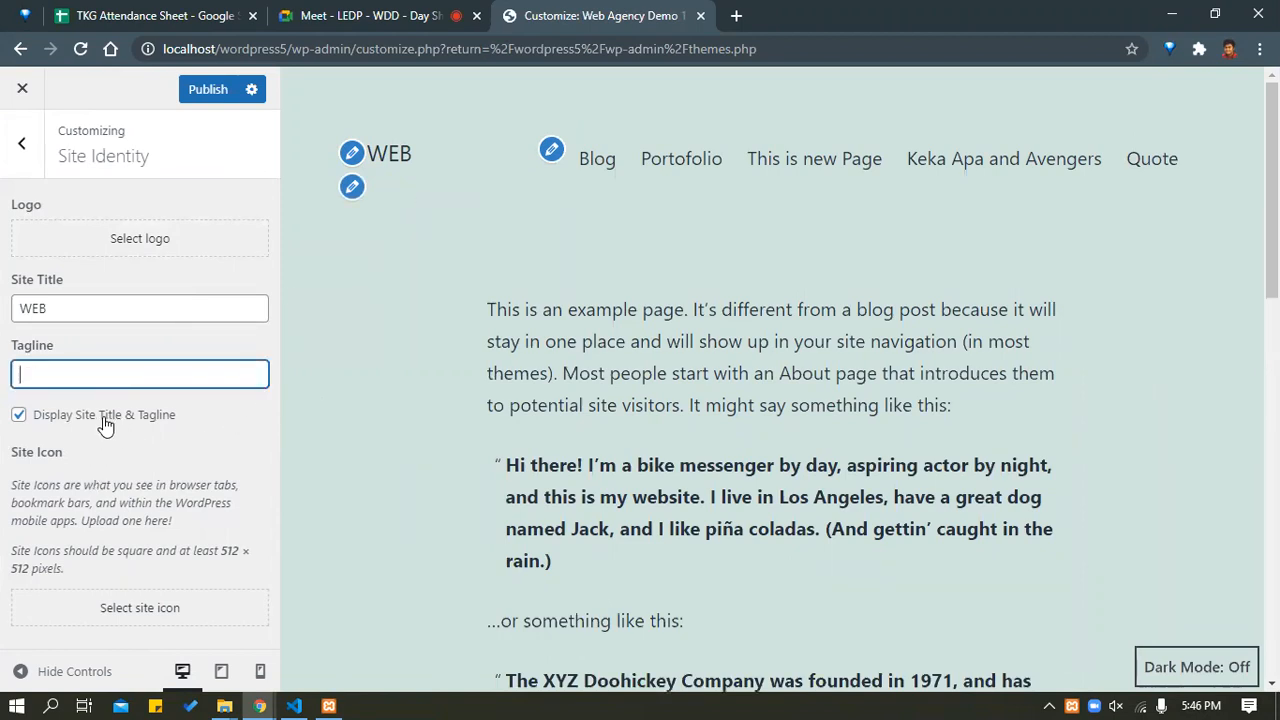
click(20, 415)
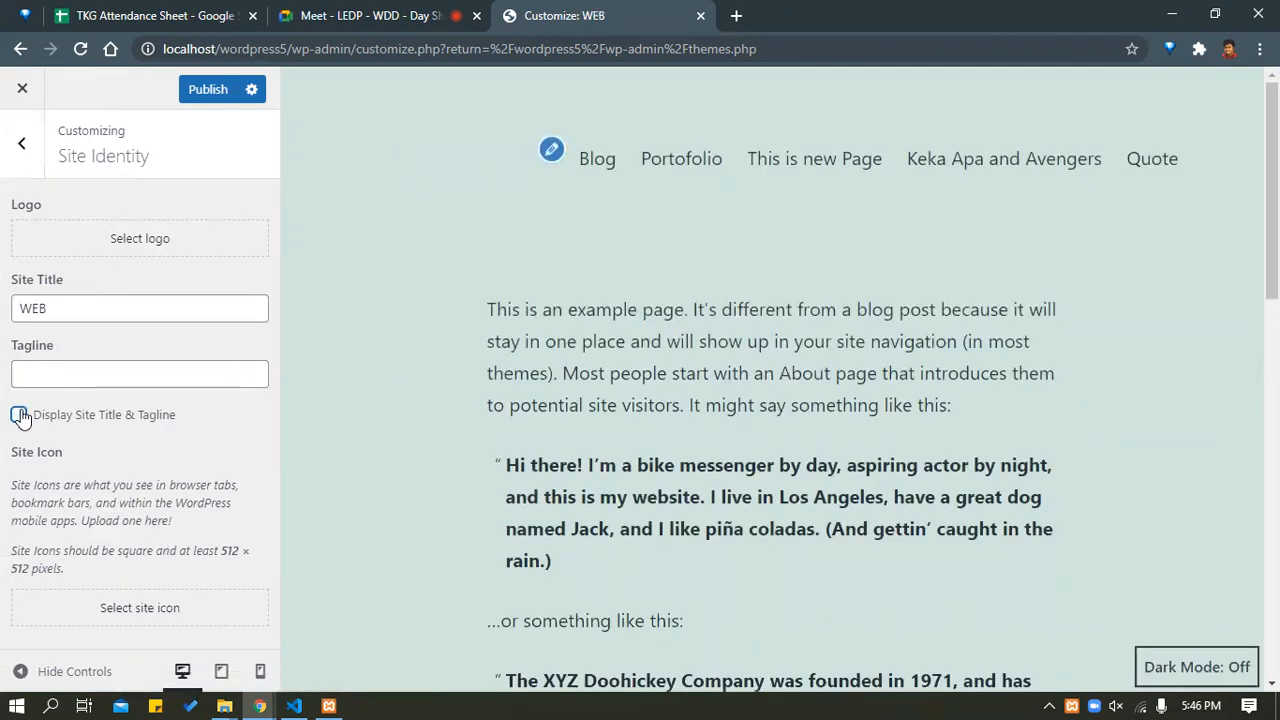
click(20, 415)
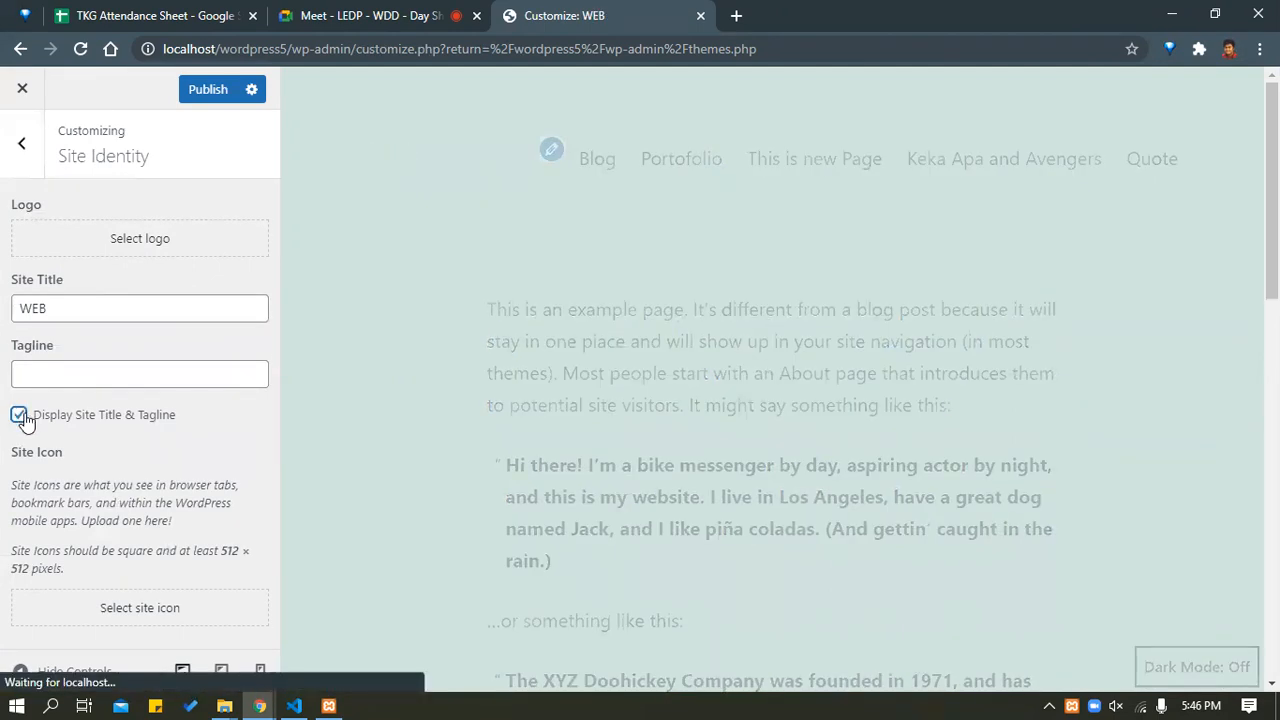
Choose logo-agency.png from the media library as the site logo.
click(186, 238)
click(212, 298)
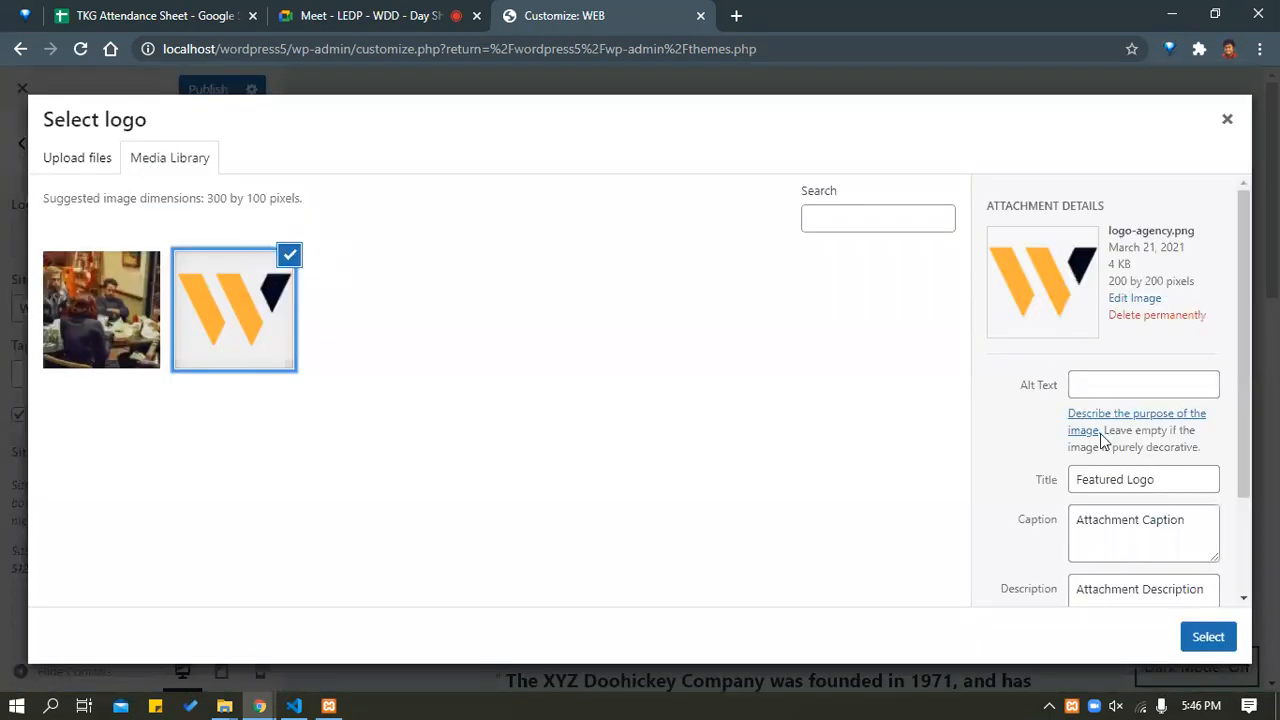
click(1208, 637)
Try adjusting the logo's crop area to trim the empty space around the W mark.
drag(706, 231, 632, 330)
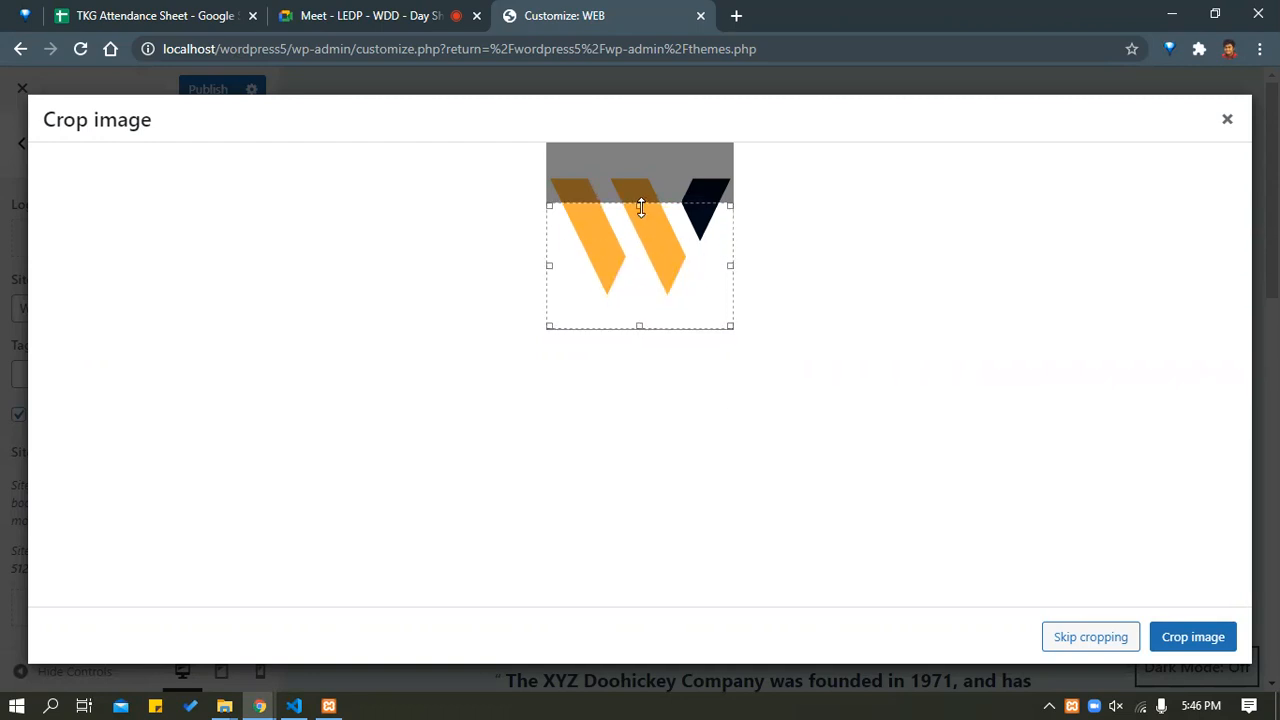
drag(639, 205, 654, 130)
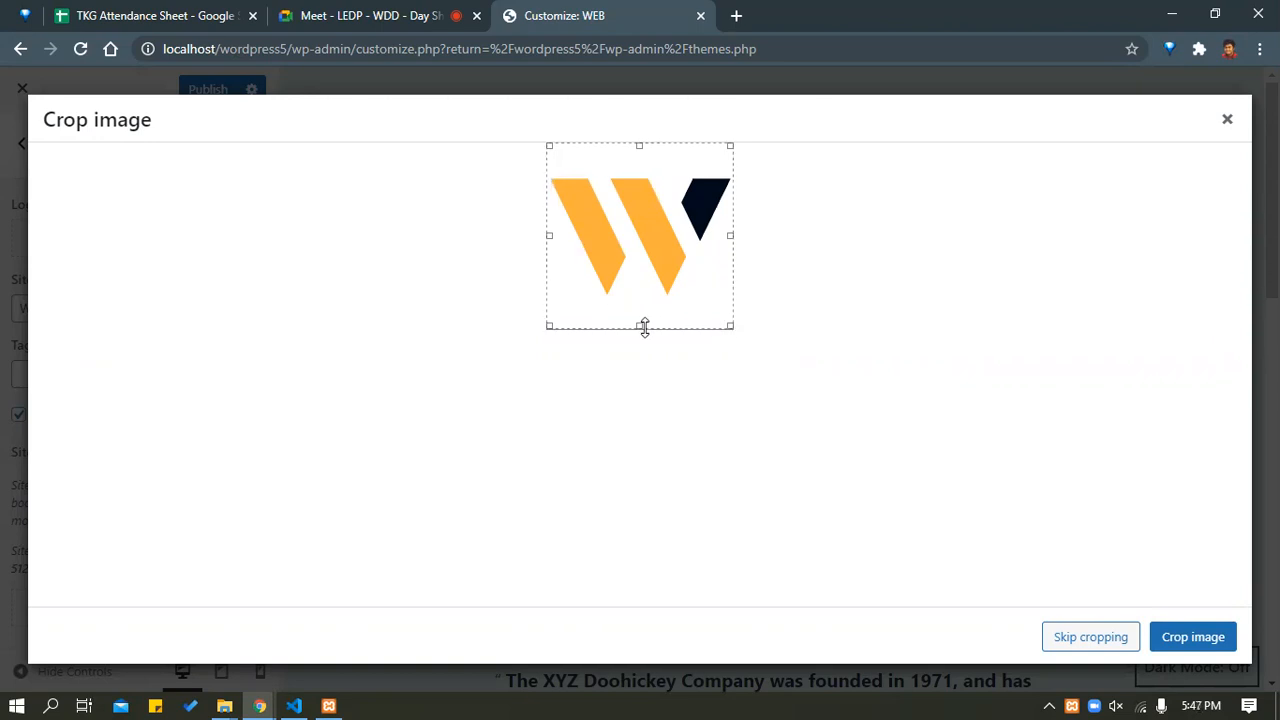
drag(643, 328, 644, 306)
mouse_move(643, 146)
mouse_down()
mouse_move(642, 160)
mouse_move(648, 133)
mouse_up()
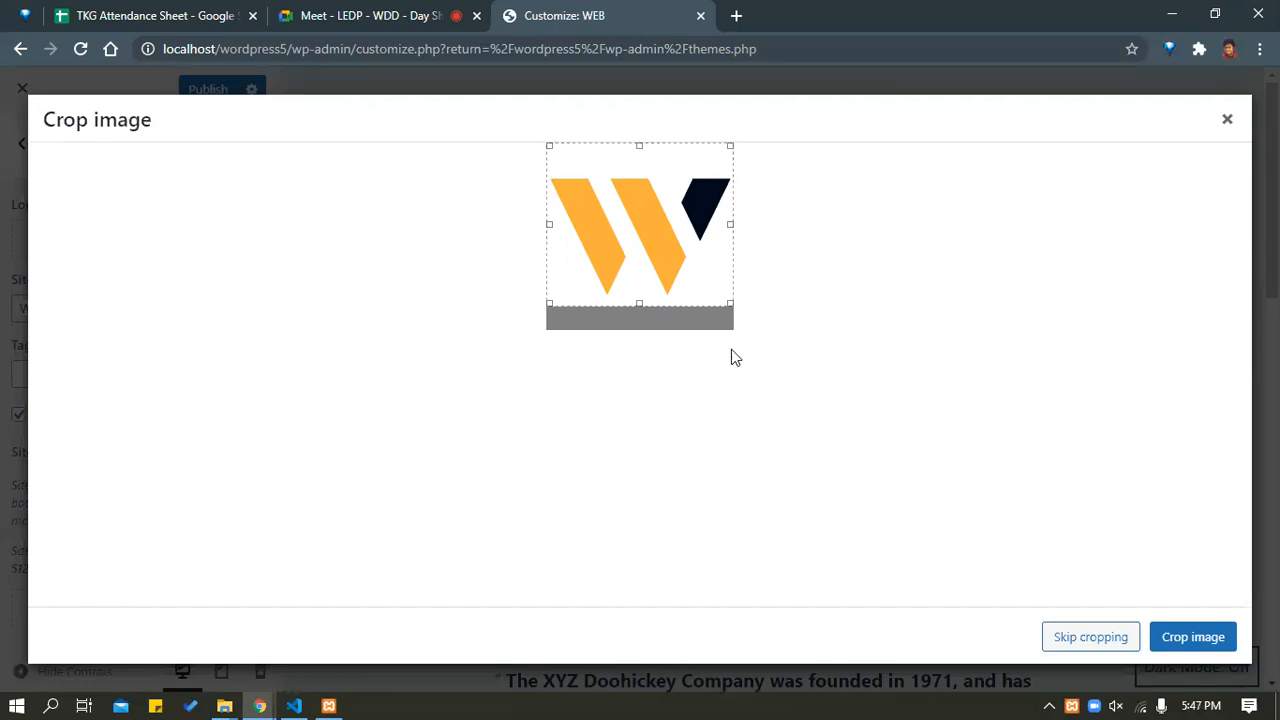
drag(663, 249, 663, 253)
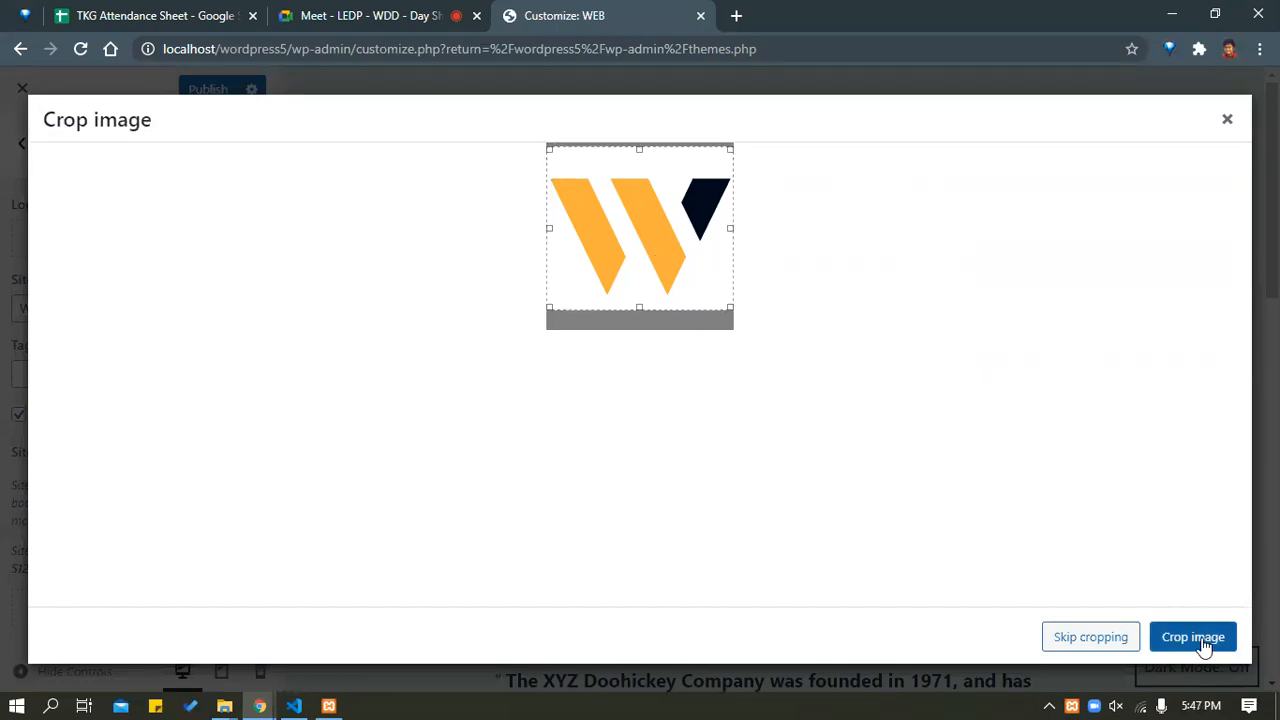
Apply the logo without cropping and jump to its setting from the site preview.
click(1129, 636)
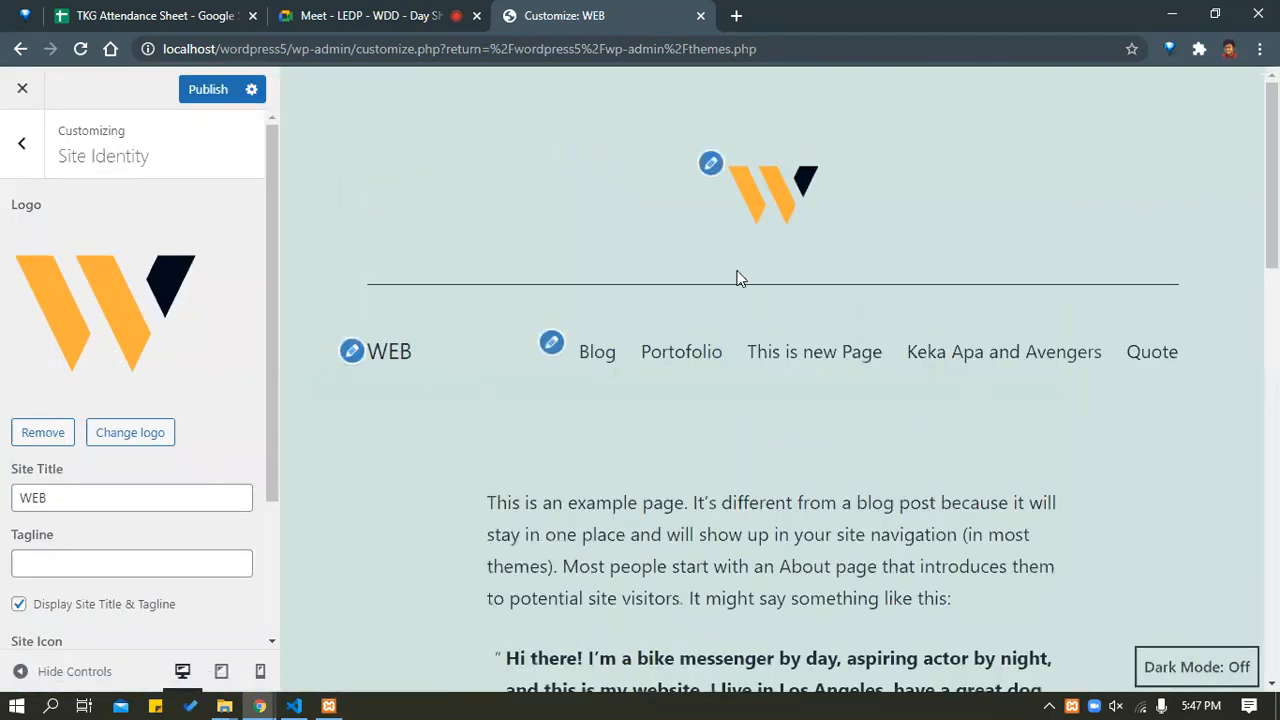
click(711, 164)
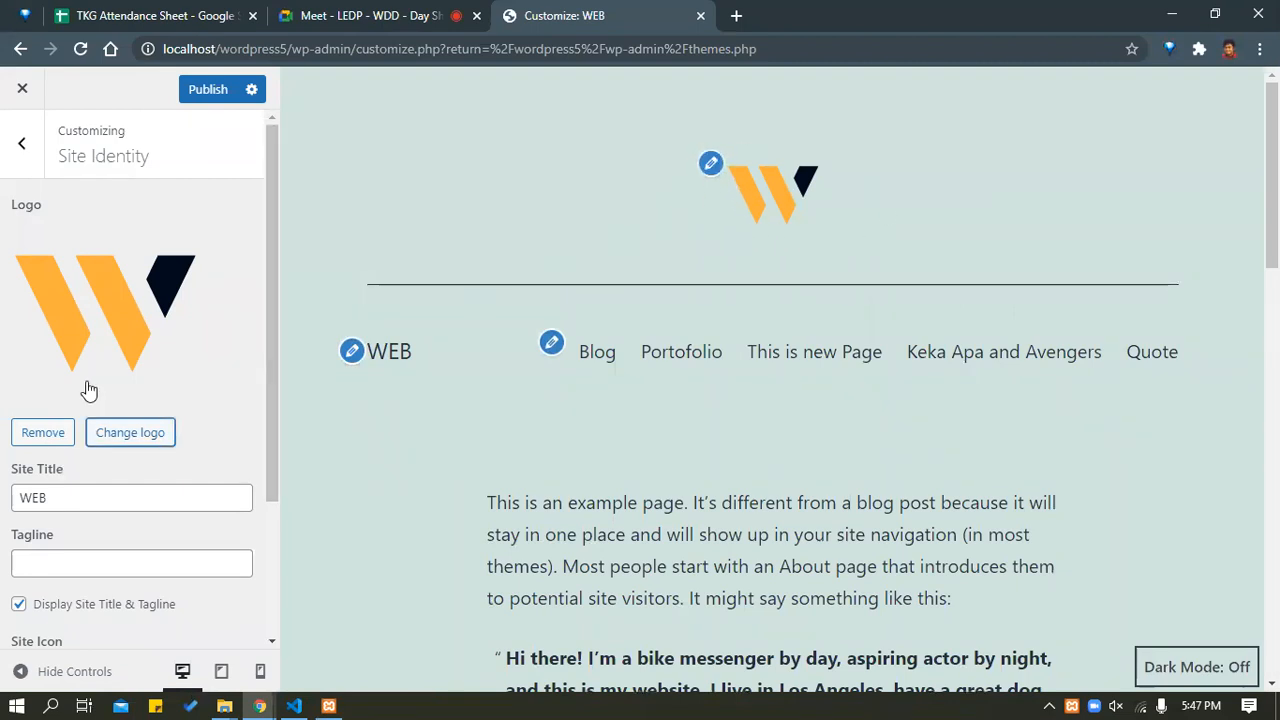
Set logo-agency.png from the media library as the site icon, skipping the crop.
scroll(41, 387, down, 2)
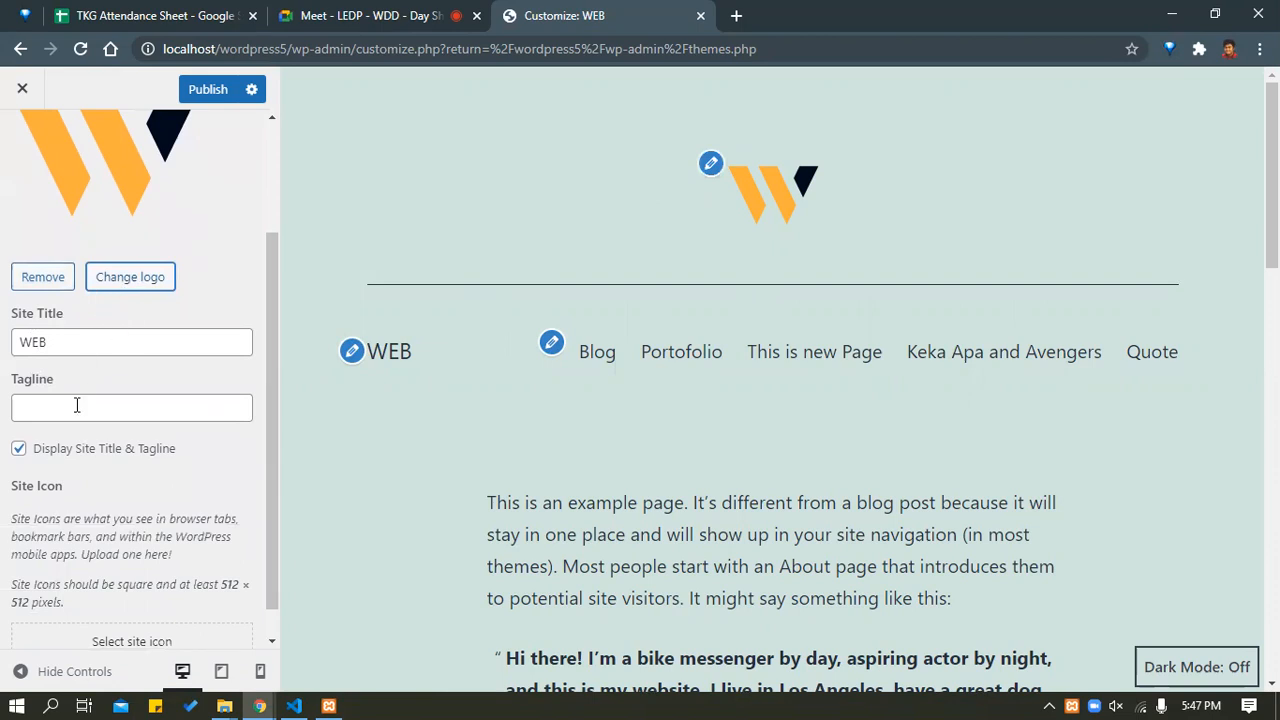
scroll(47, 485, down, 1)
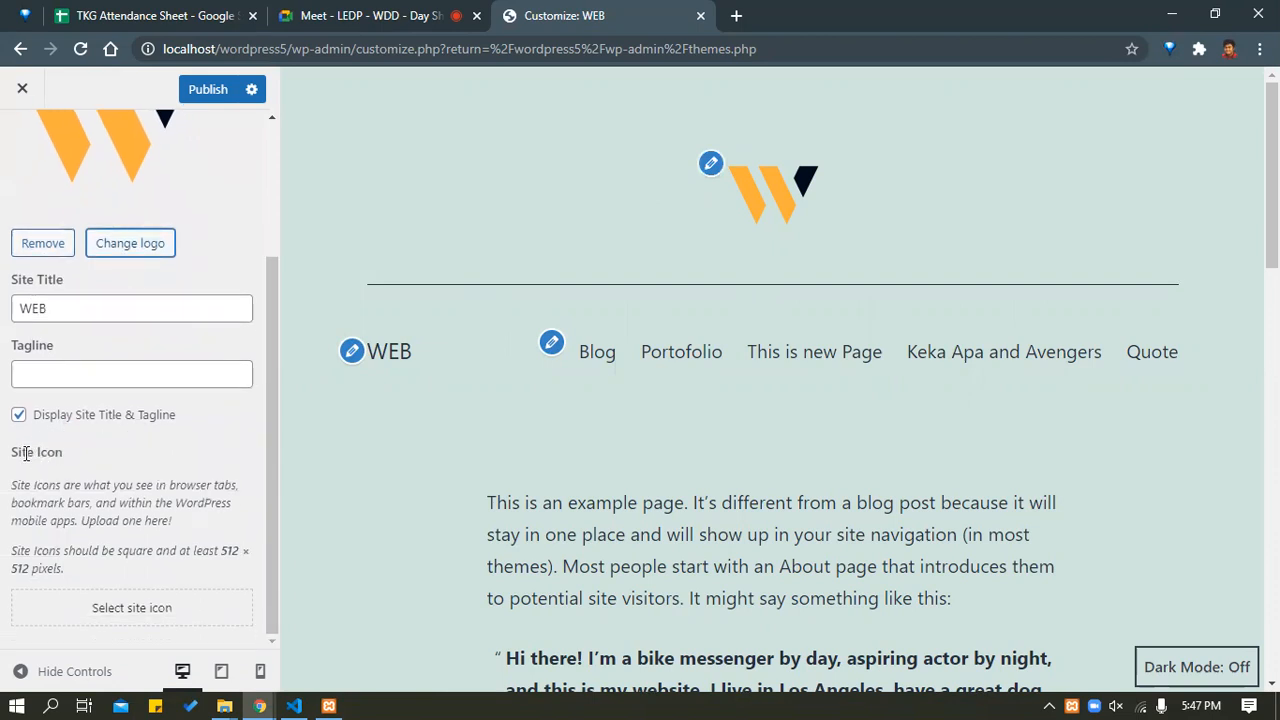
click(124, 617)
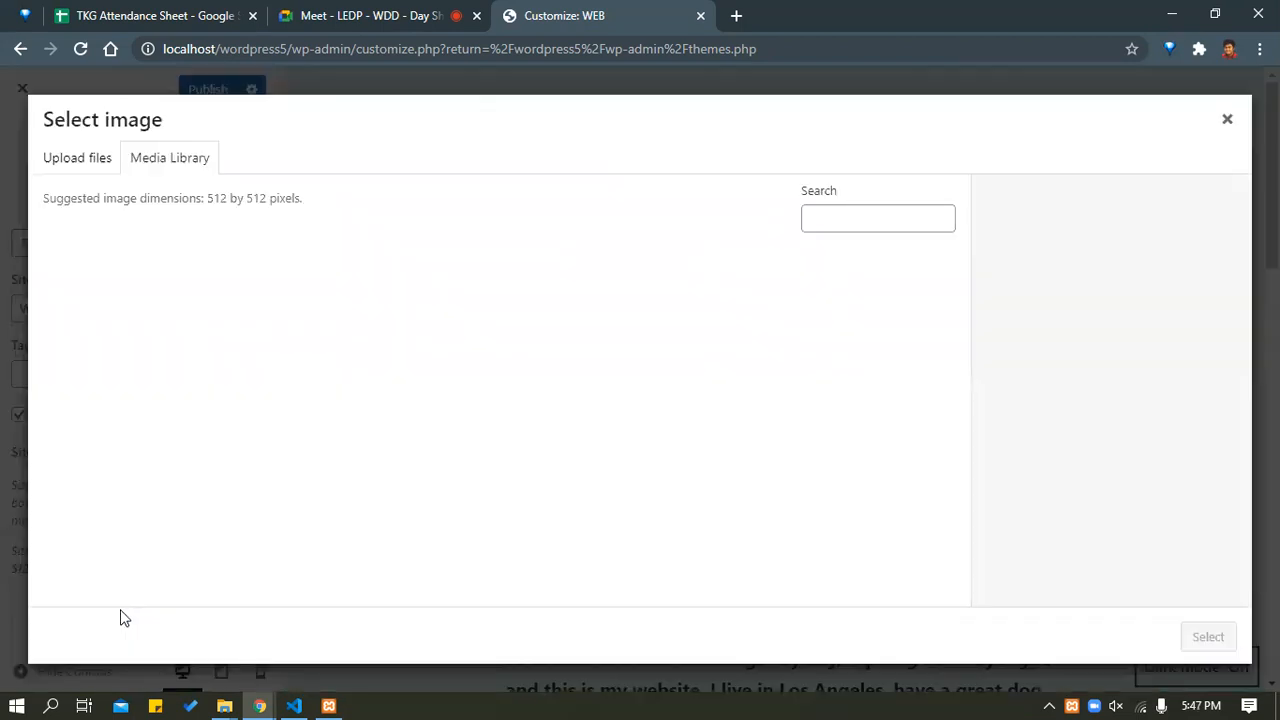
click(232, 357)
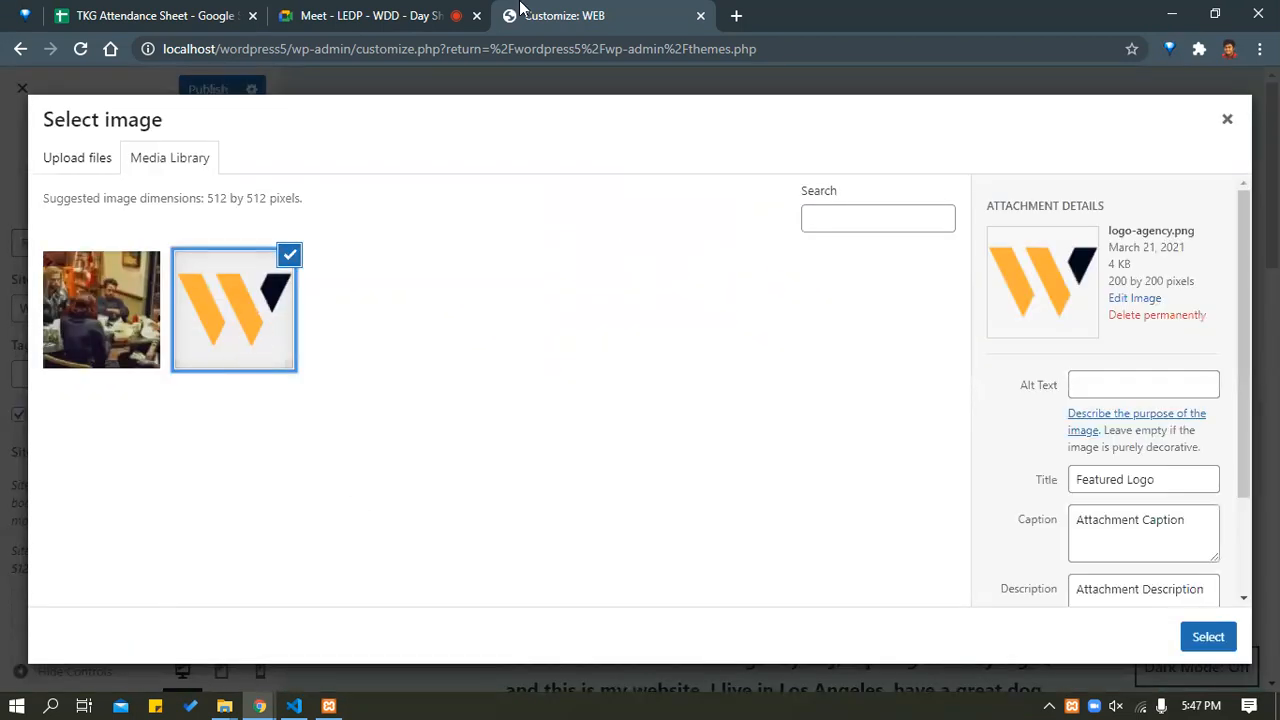
click(1208, 636)
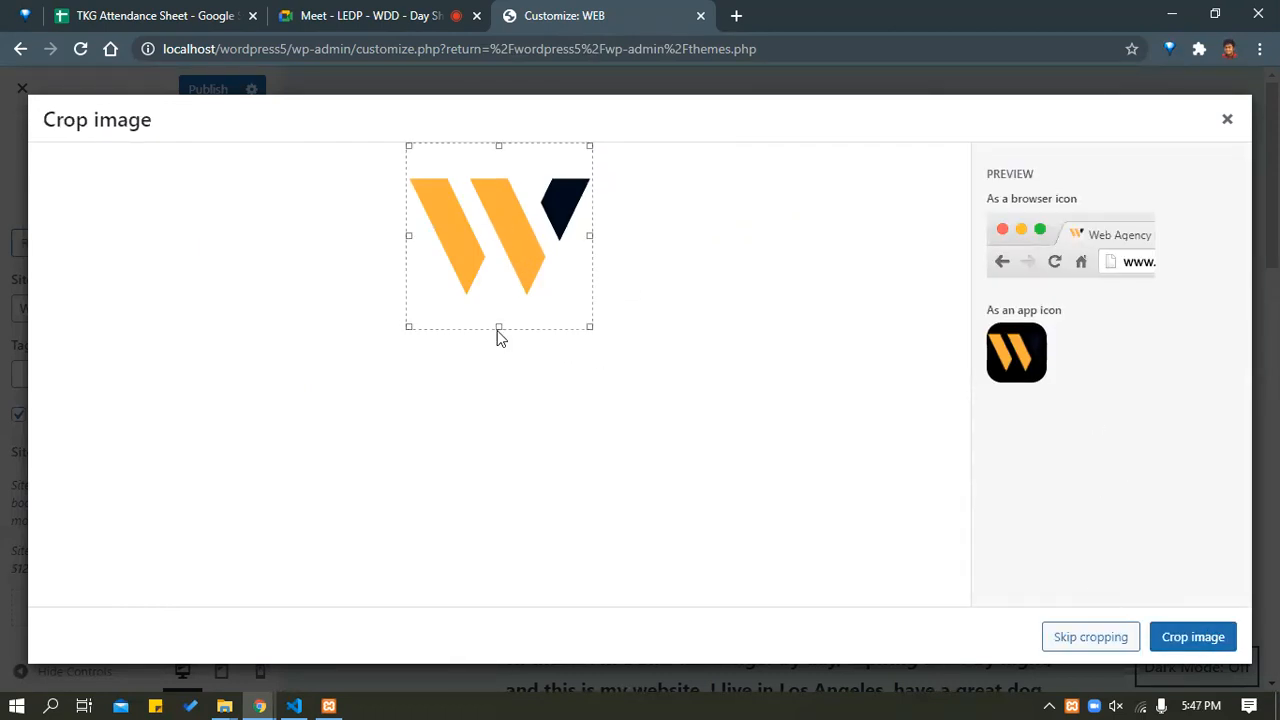
drag(498, 332, 503, 309)
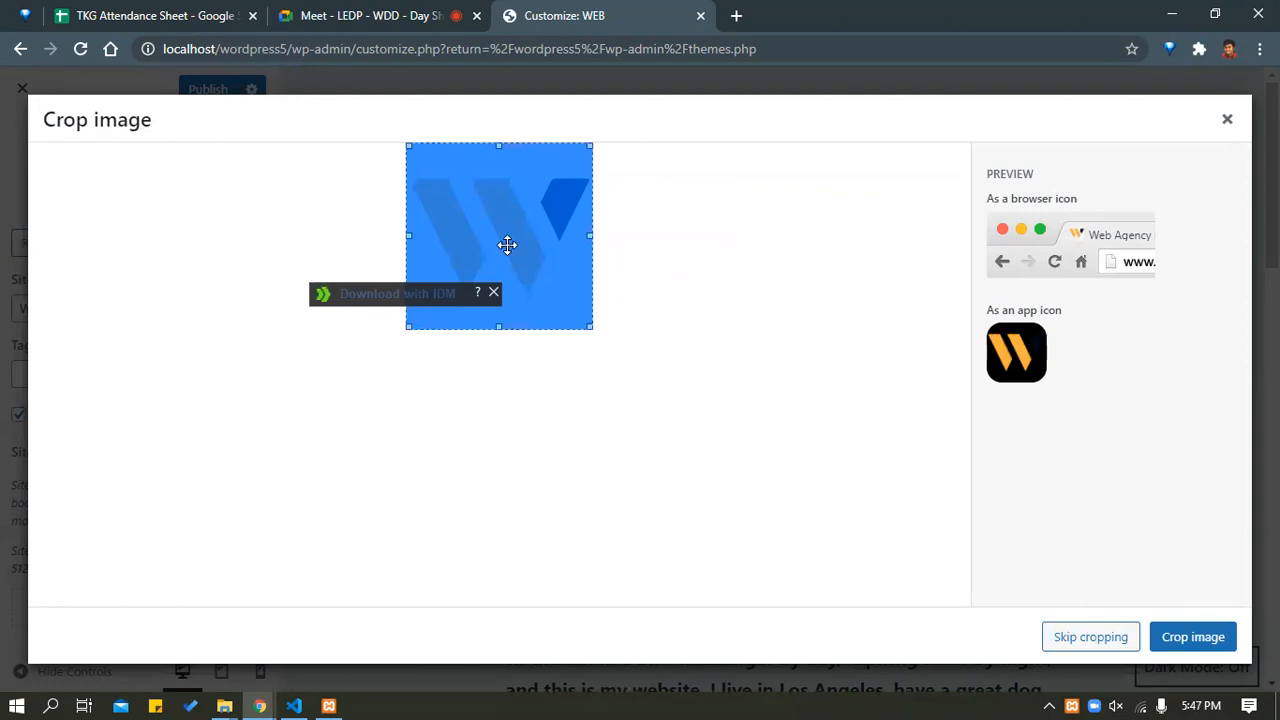
click(782, 536)
click(1090, 637)
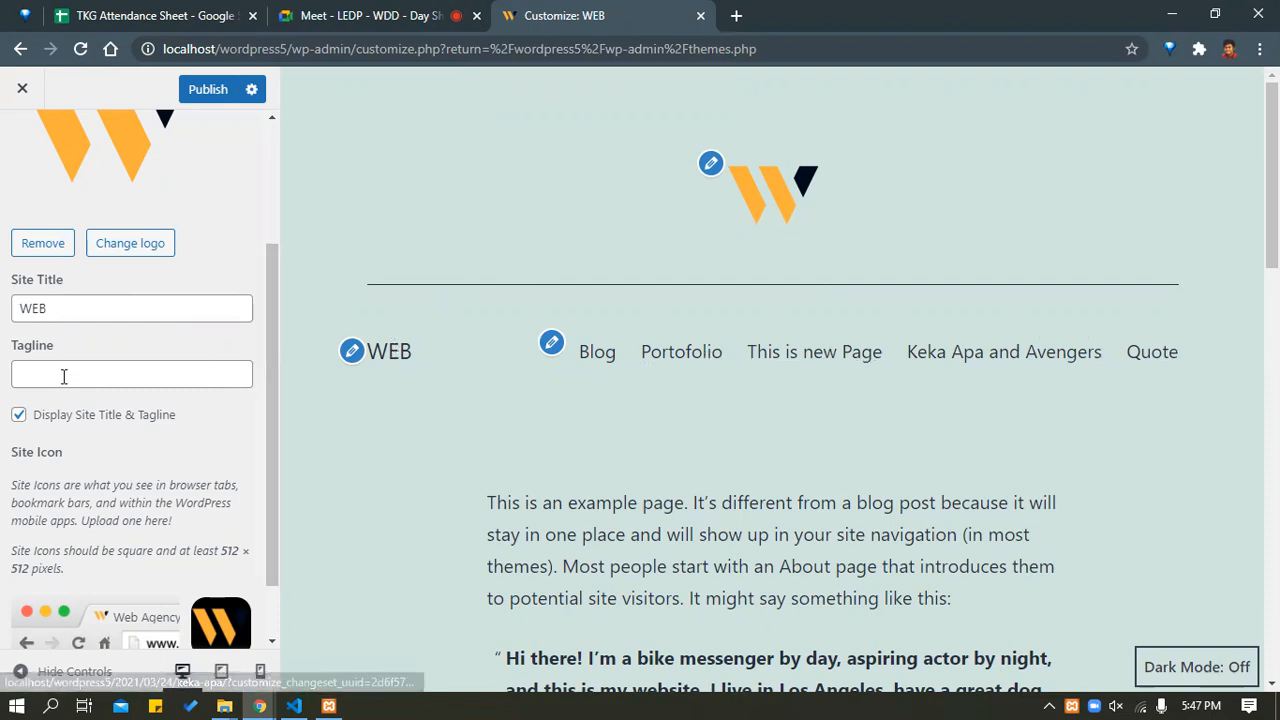
Look over the site identity settings and open the Colors & Dark Mode settings.
scroll(46, 370, down, 1)
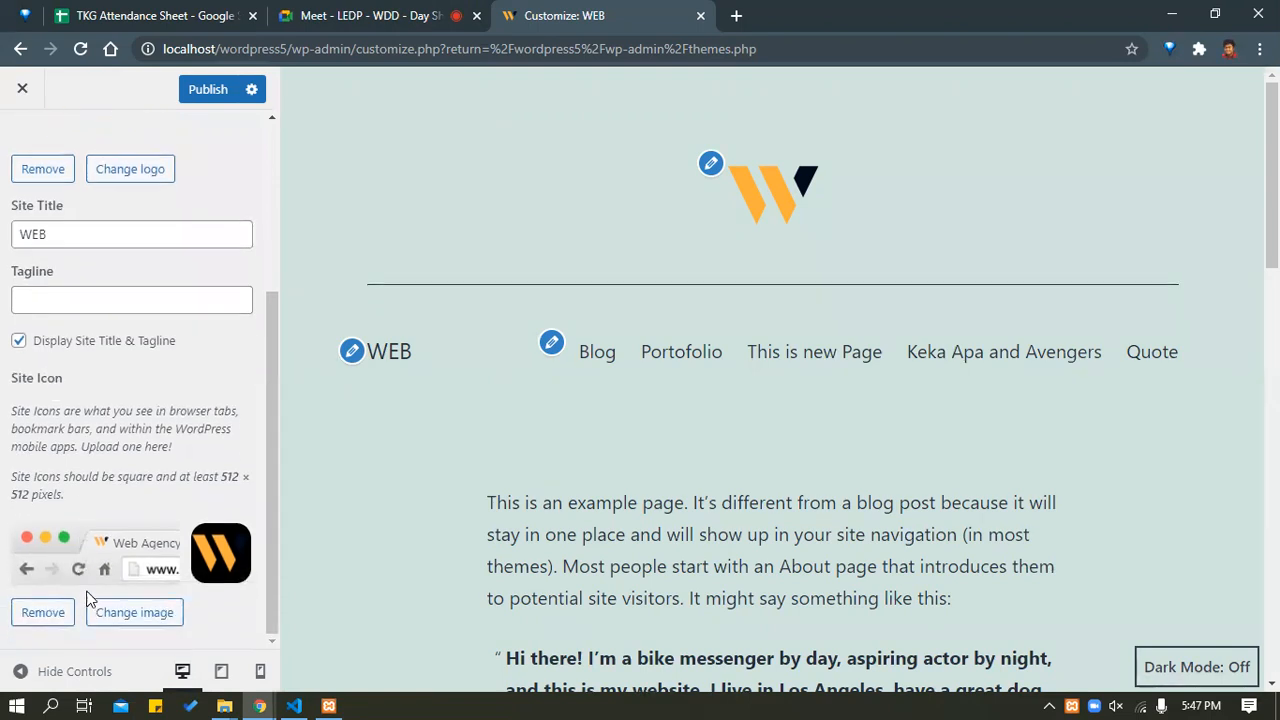
scroll(131, 509, up, 3)
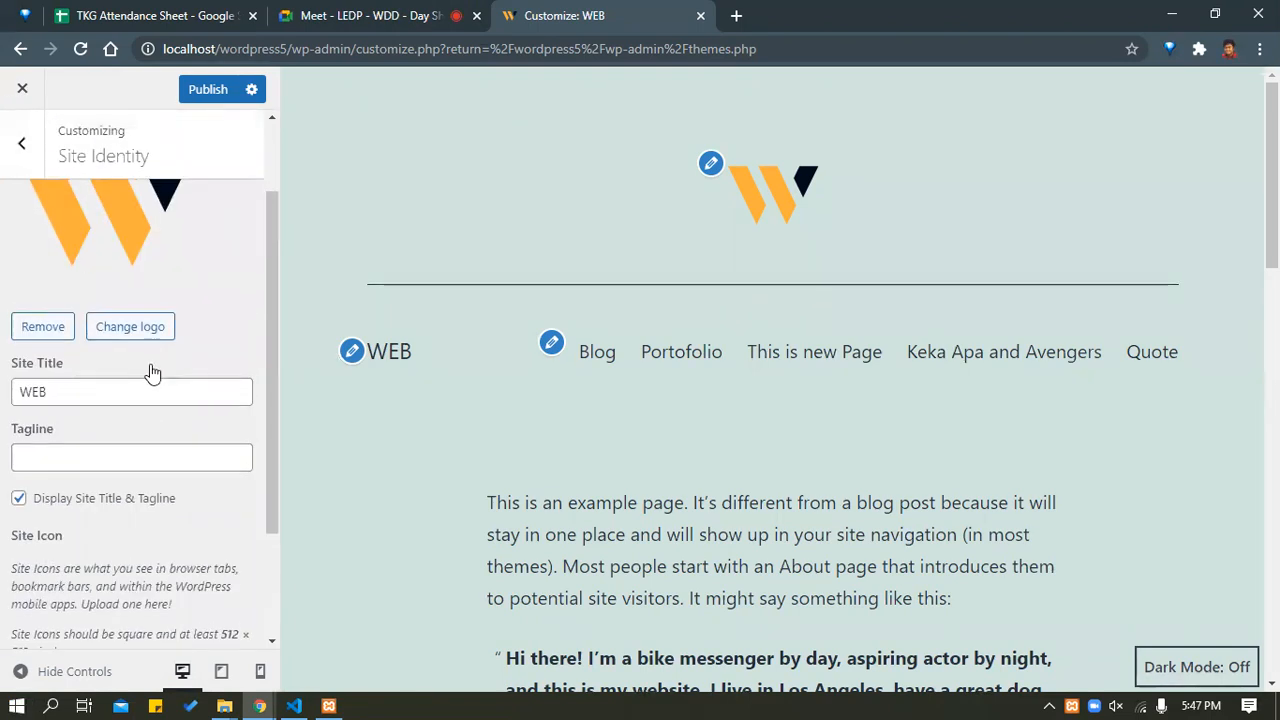
click(22, 145)
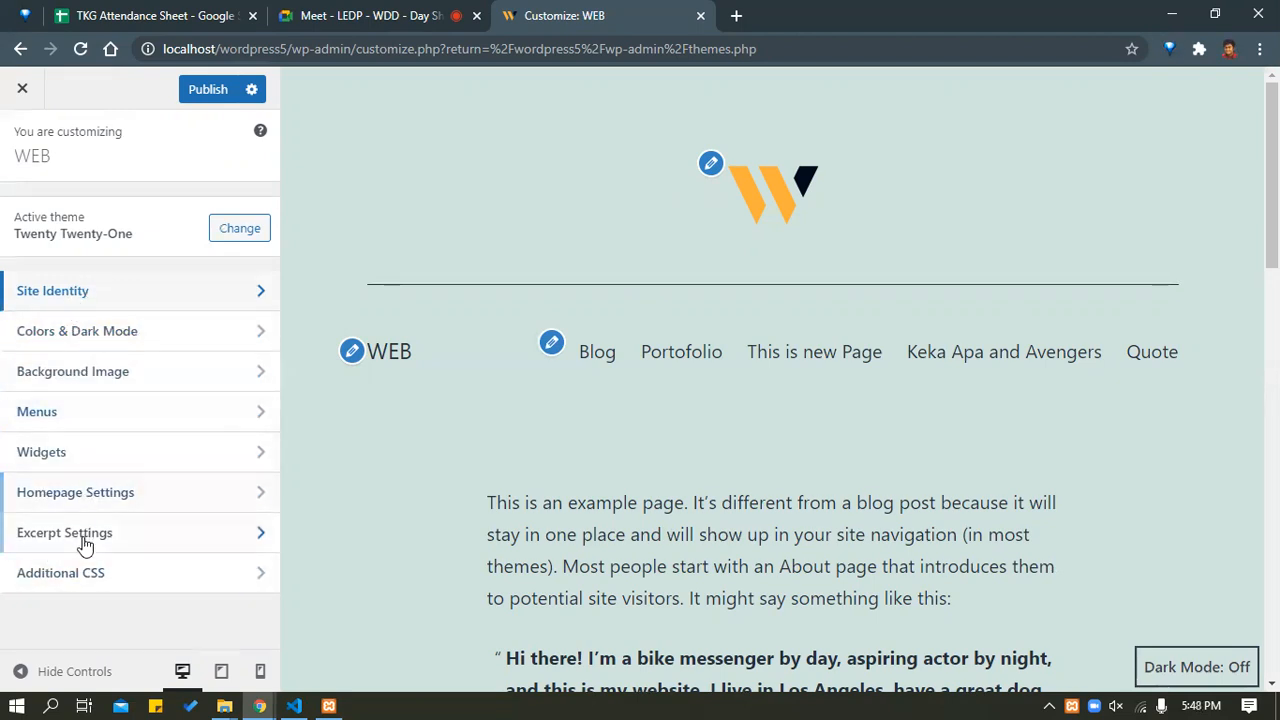
click(77, 334)
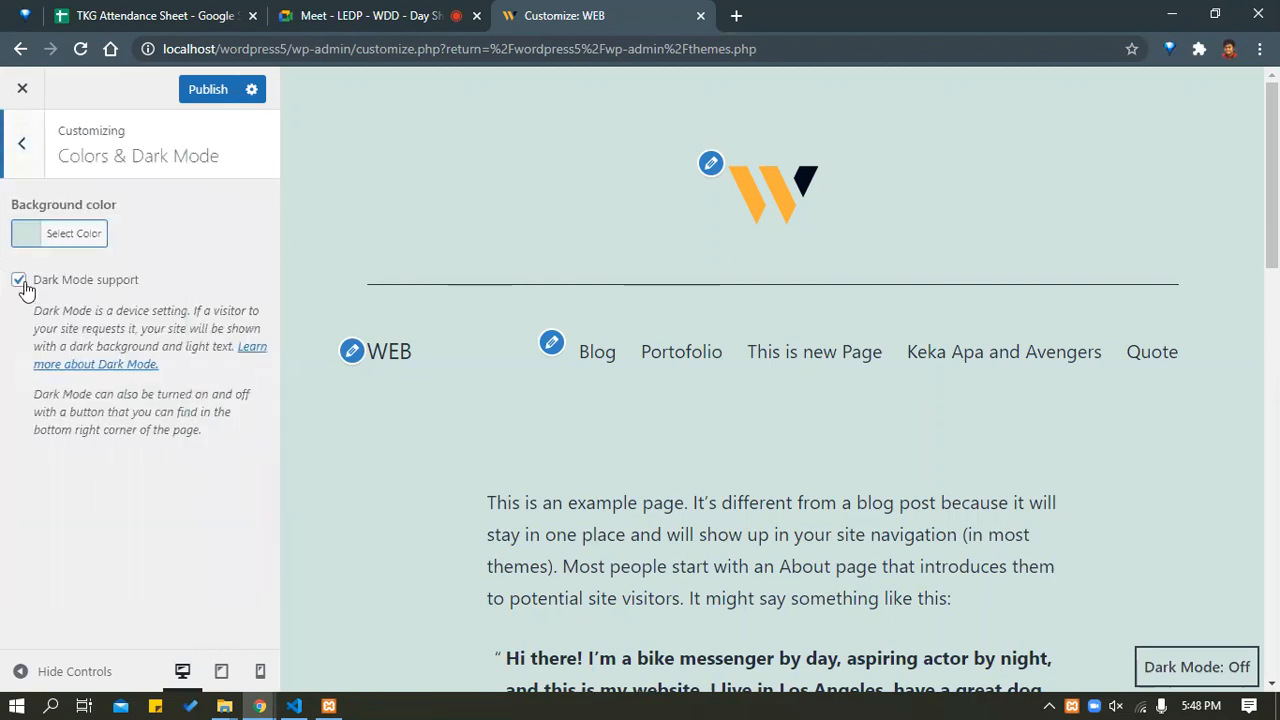
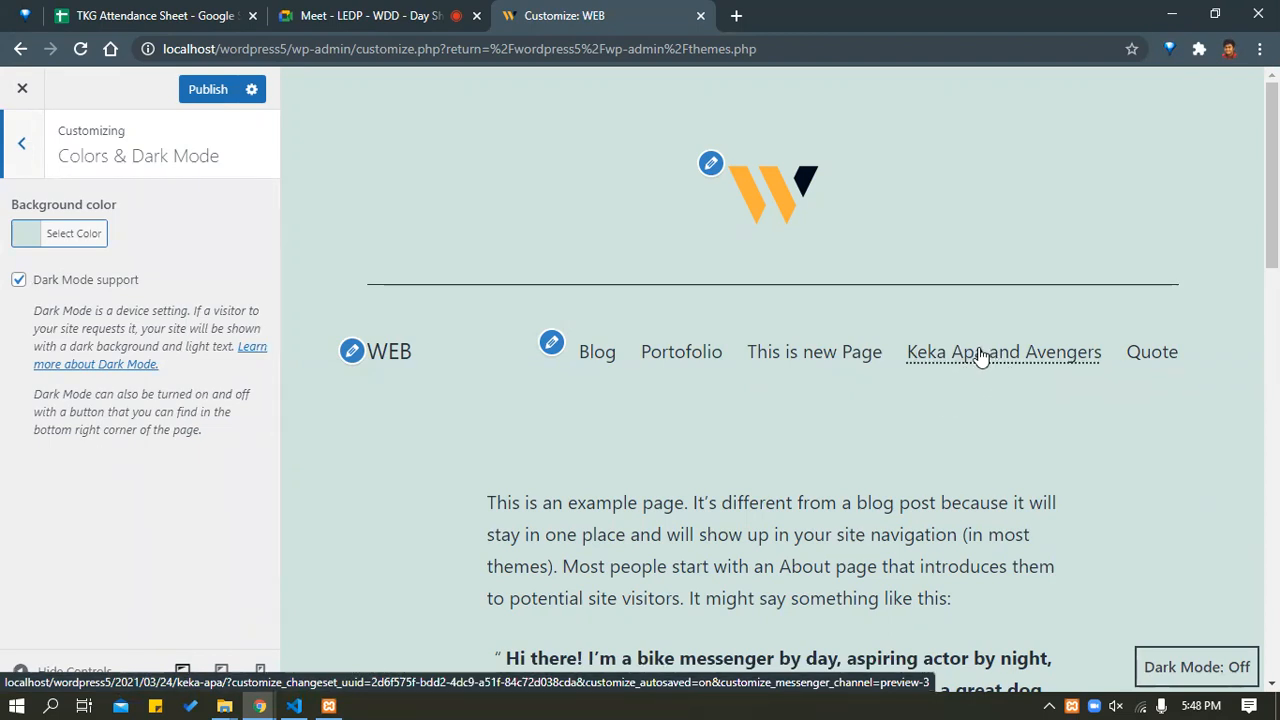
Publish the customizations and close the Customizer.
click(208, 92)
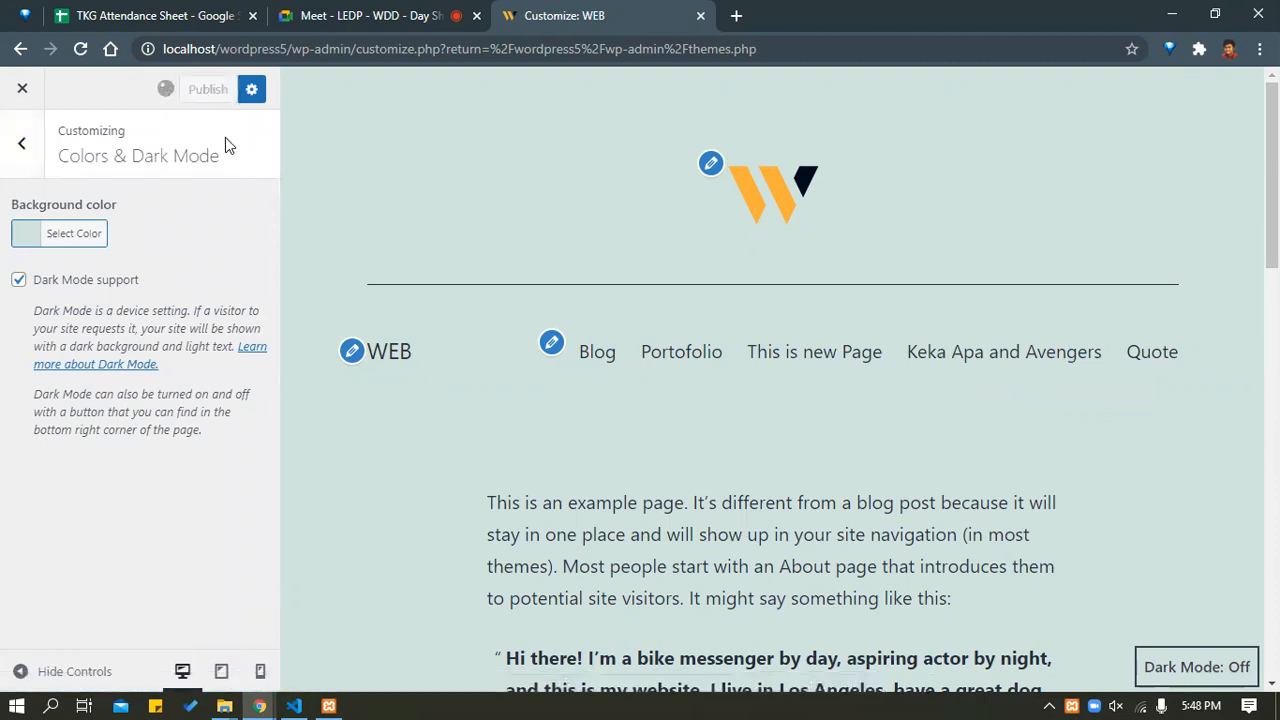
click(29, 91)
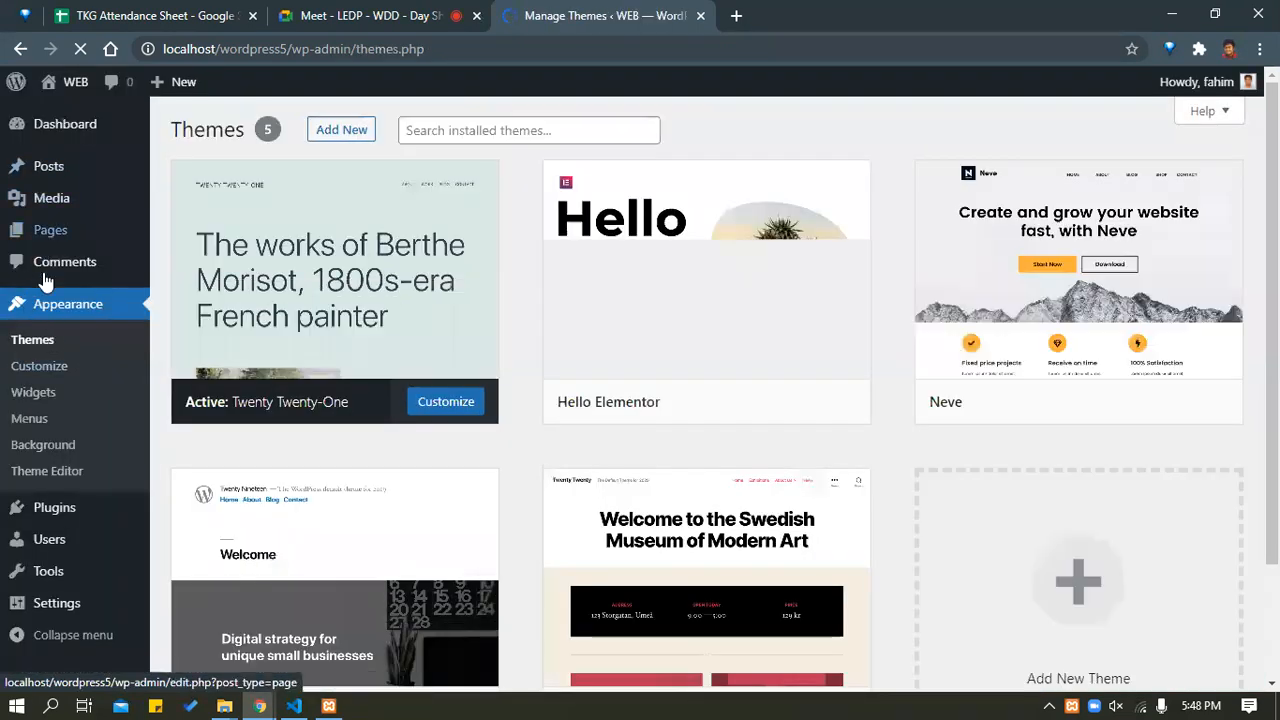
Open the theme's Menus screen and look through the primary menu's items and display location.
click(47, 418)
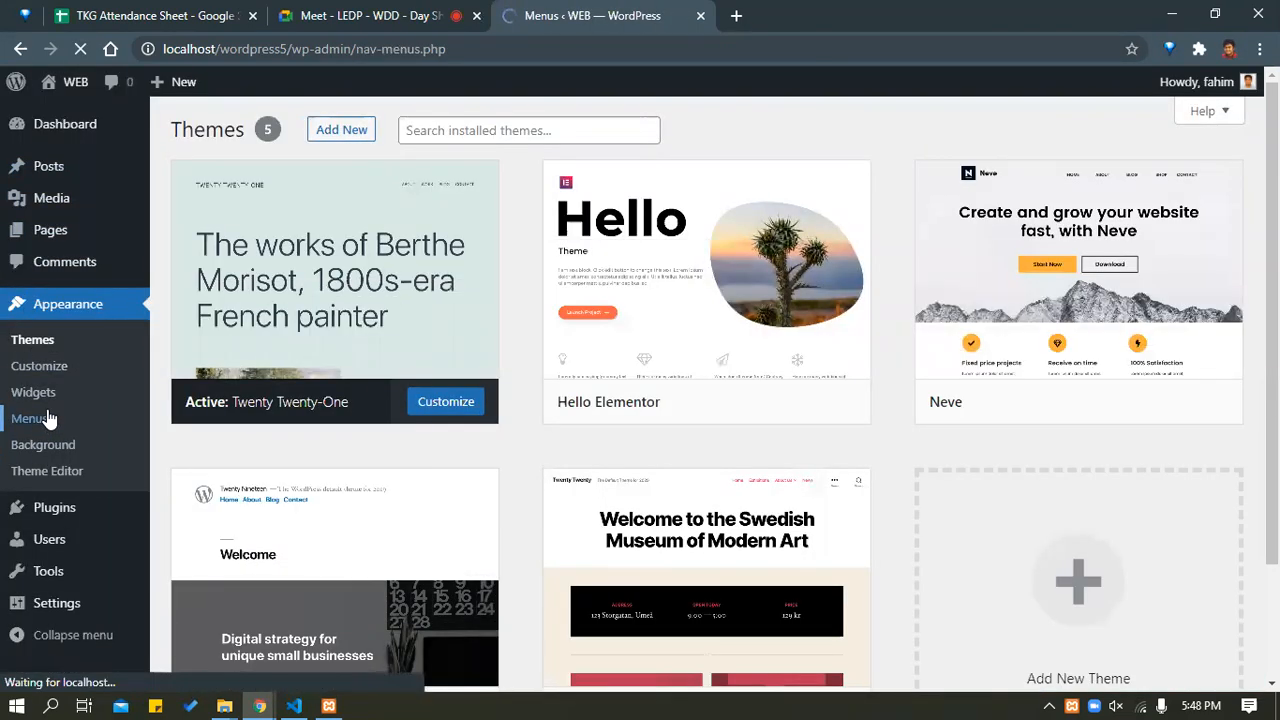
scroll(553, 399, down, 2)
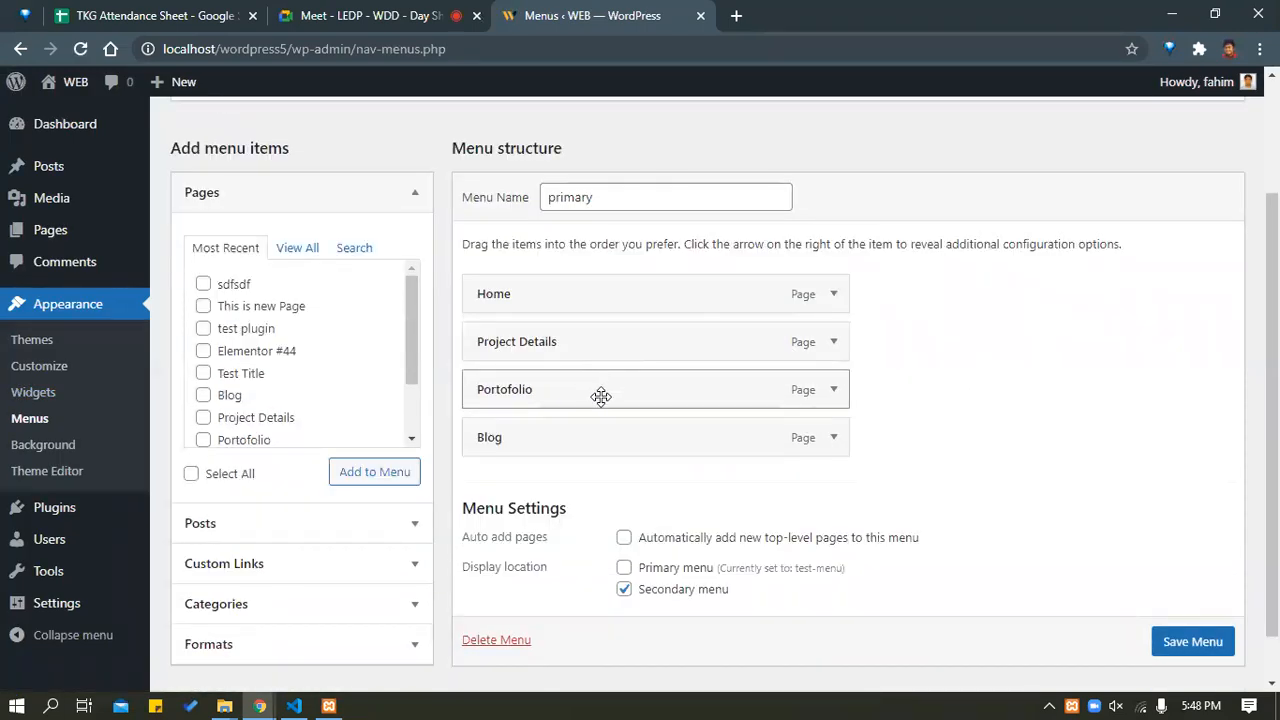
scroll(561, 379, up, 2)
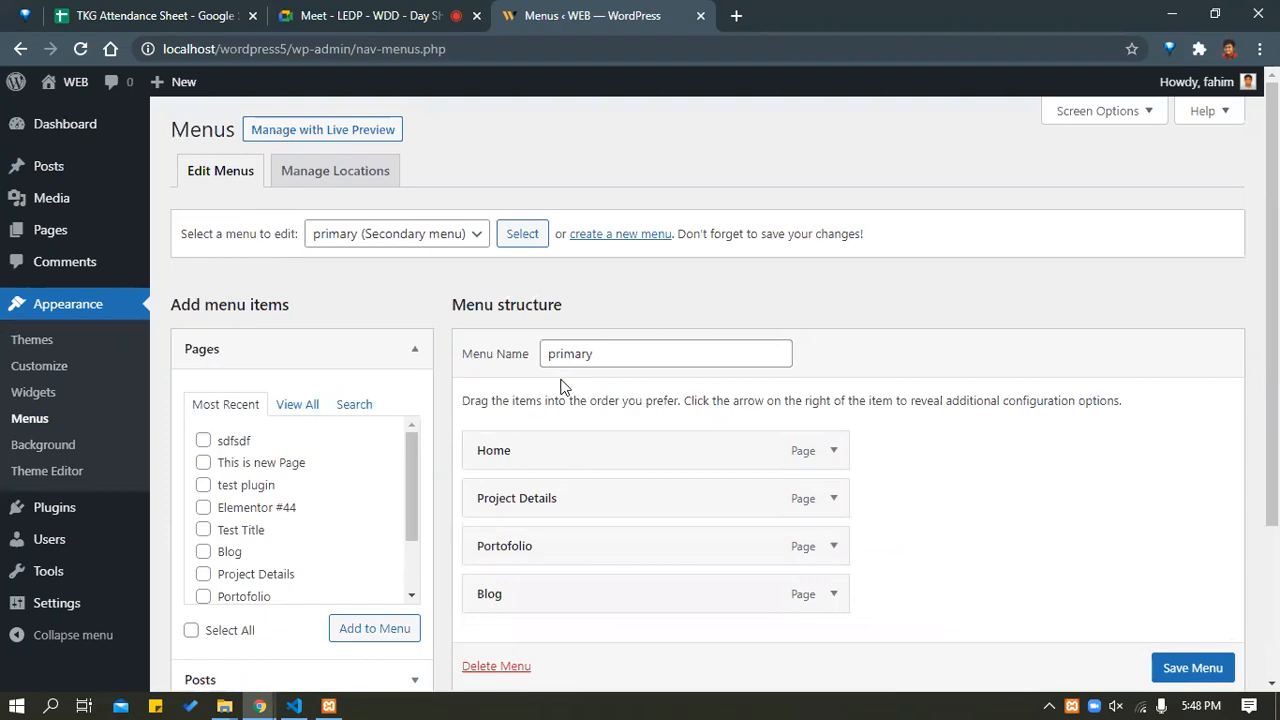
Load test-menu (Primary menu) for editing in place of the primary menu.
click(420, 248)
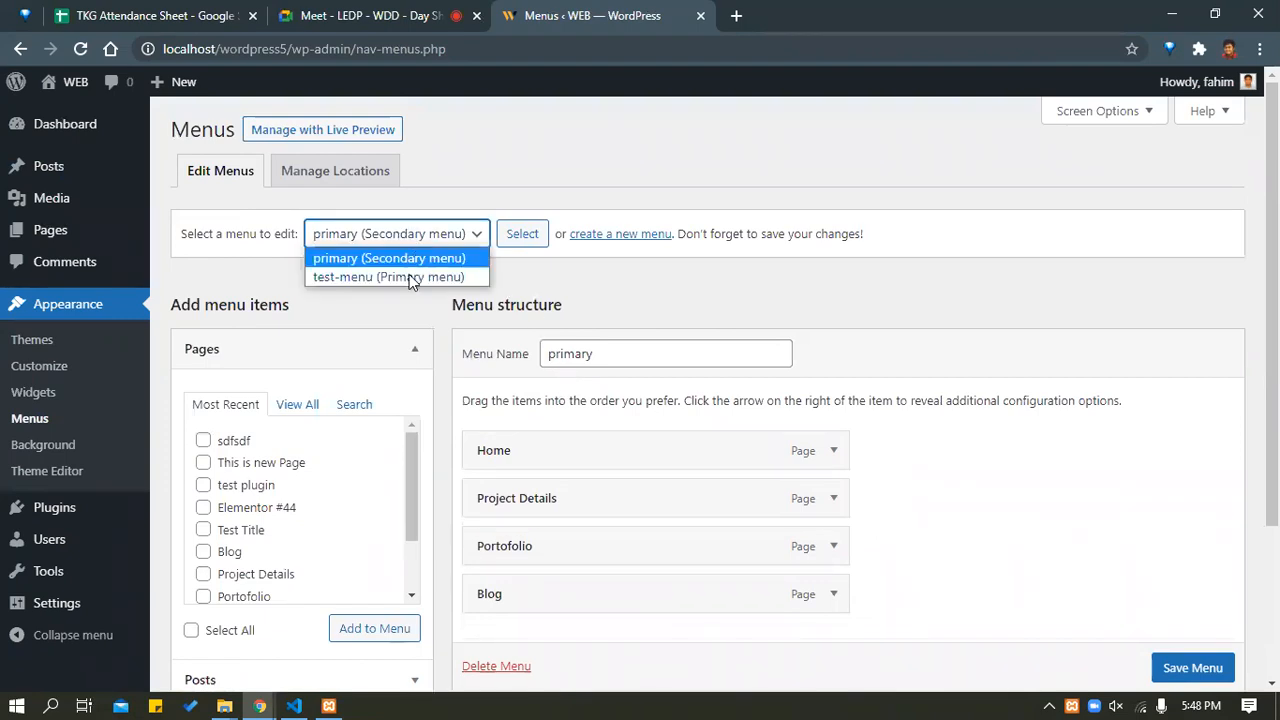
click(408, 282)
scroll(487, 302, down, 2)
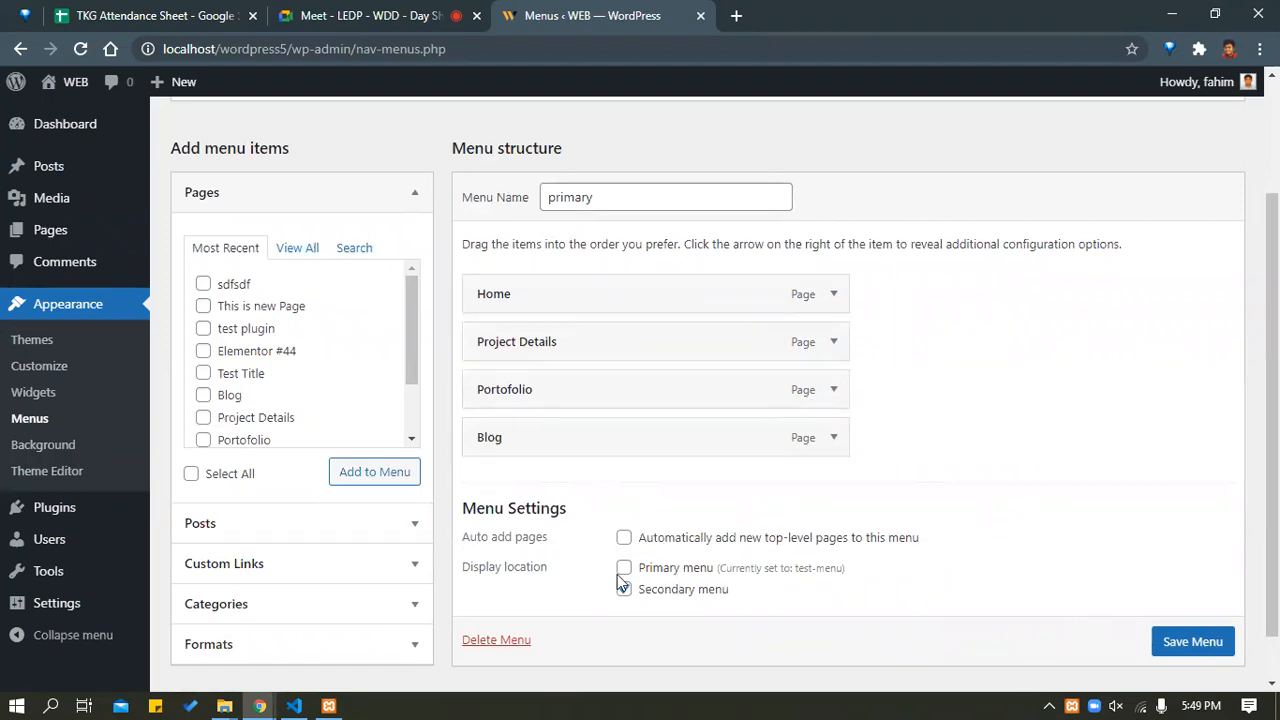
scroll(380, 550, down, 1)
scroll(400, 337, up, 3)
click(522, 234)
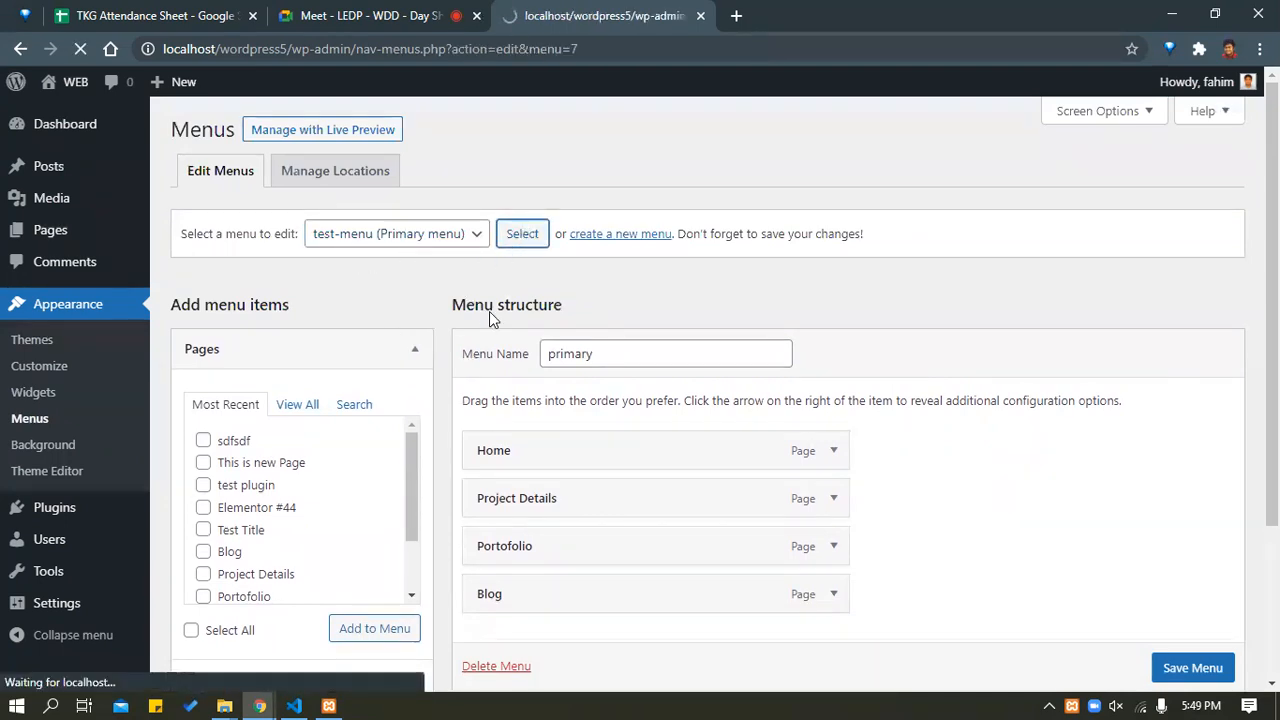
Examine test-menu's items and display location, plus the list of pages available to add.
scroll(491, 313, down, 2)
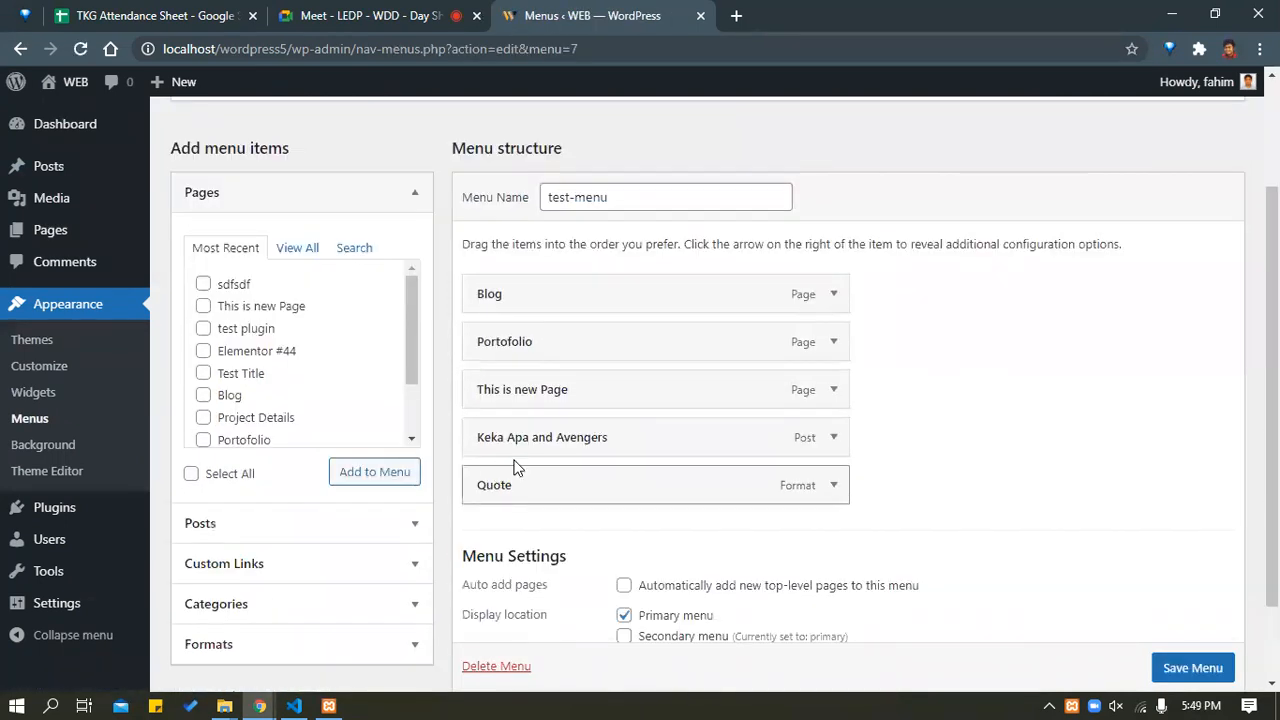
mouse_move(772, 437)
mouse_down()
mouse_move(931, 437)
mouse_move(722, 437)
mouse_move(768, 449)
mouse_up()
scroll(823, 491, down, 1)
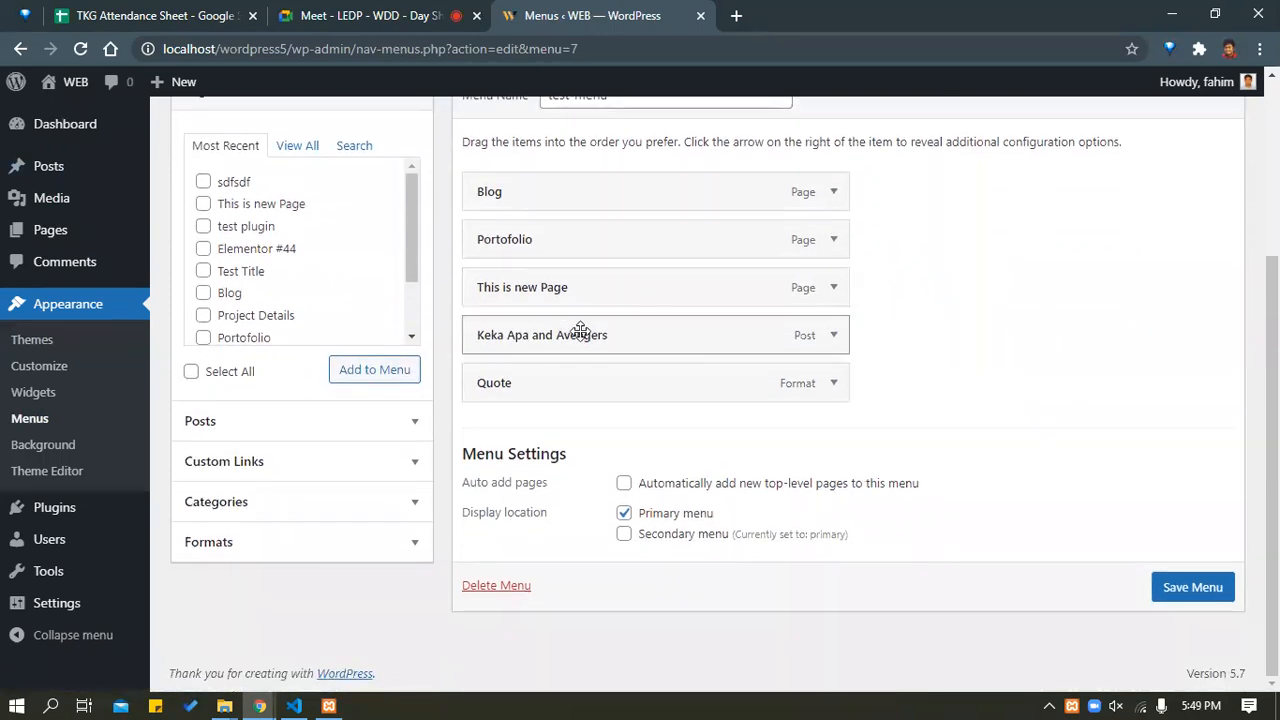
scroll(580, 334, up, 2)
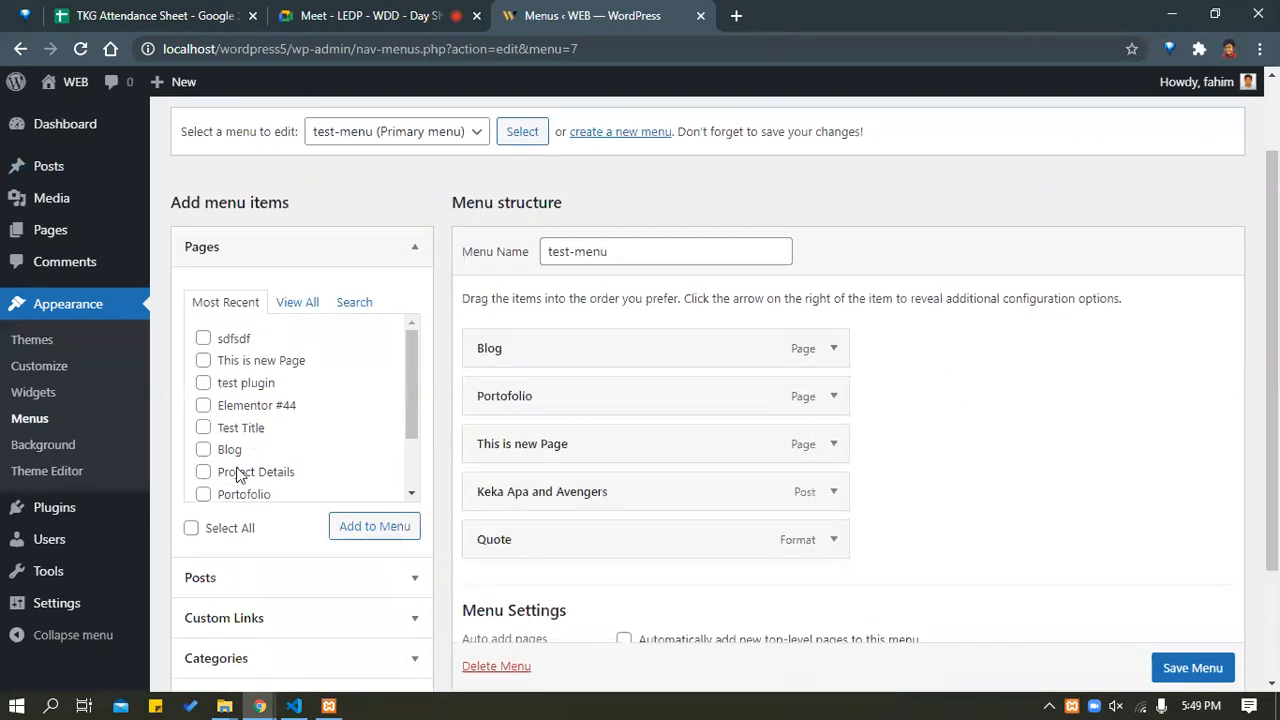
scroll(297, 417, down, 2)
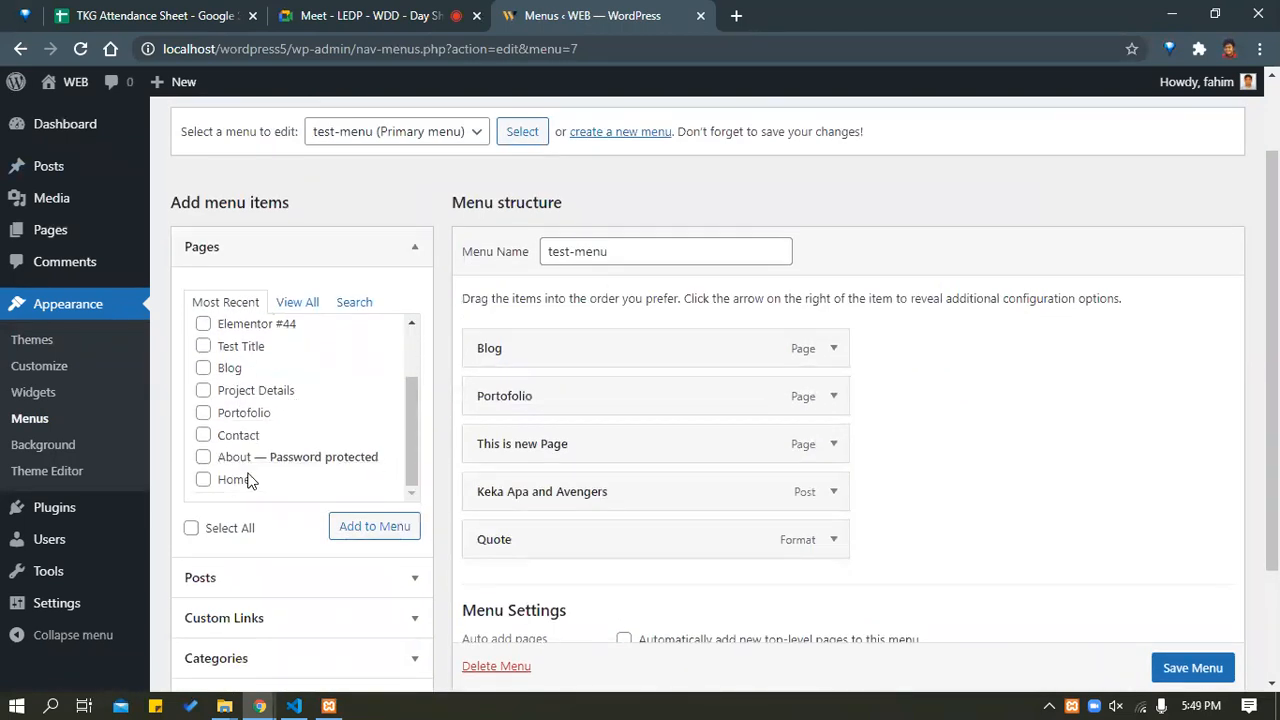
Remove the Avengers post item from test-menu.
click(831, 491)
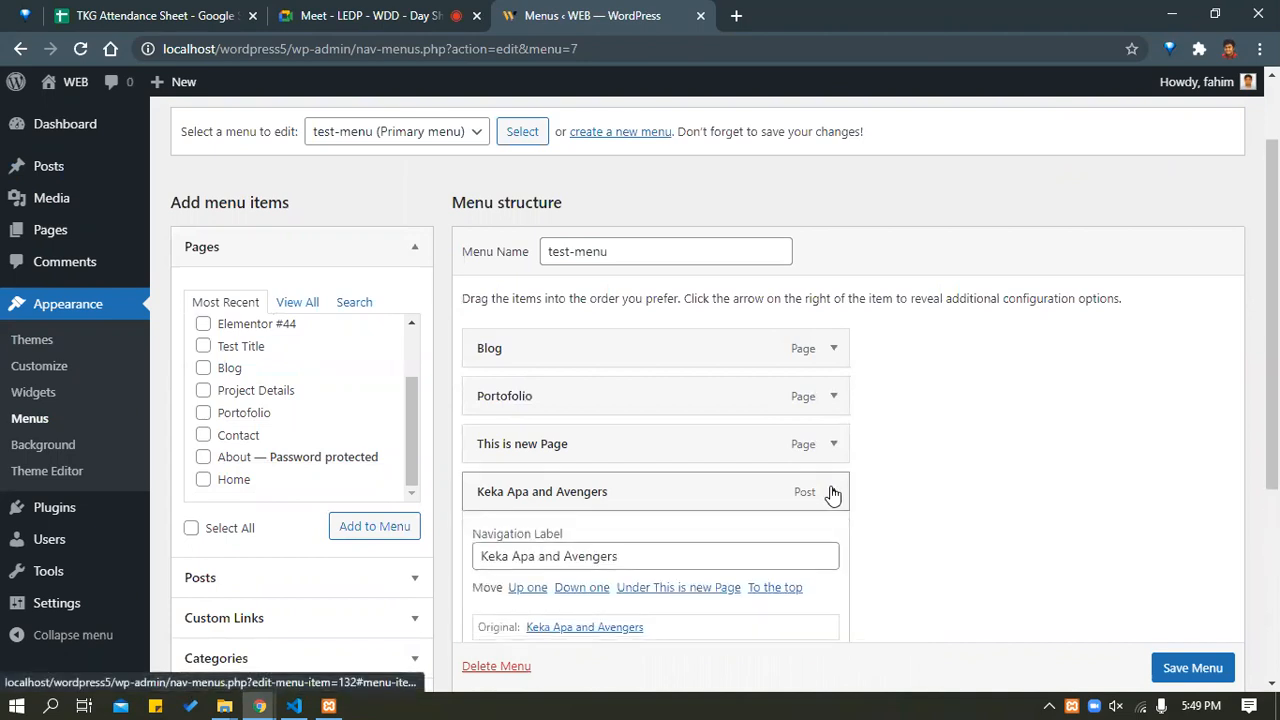
scroll(620, 590, down, 2)
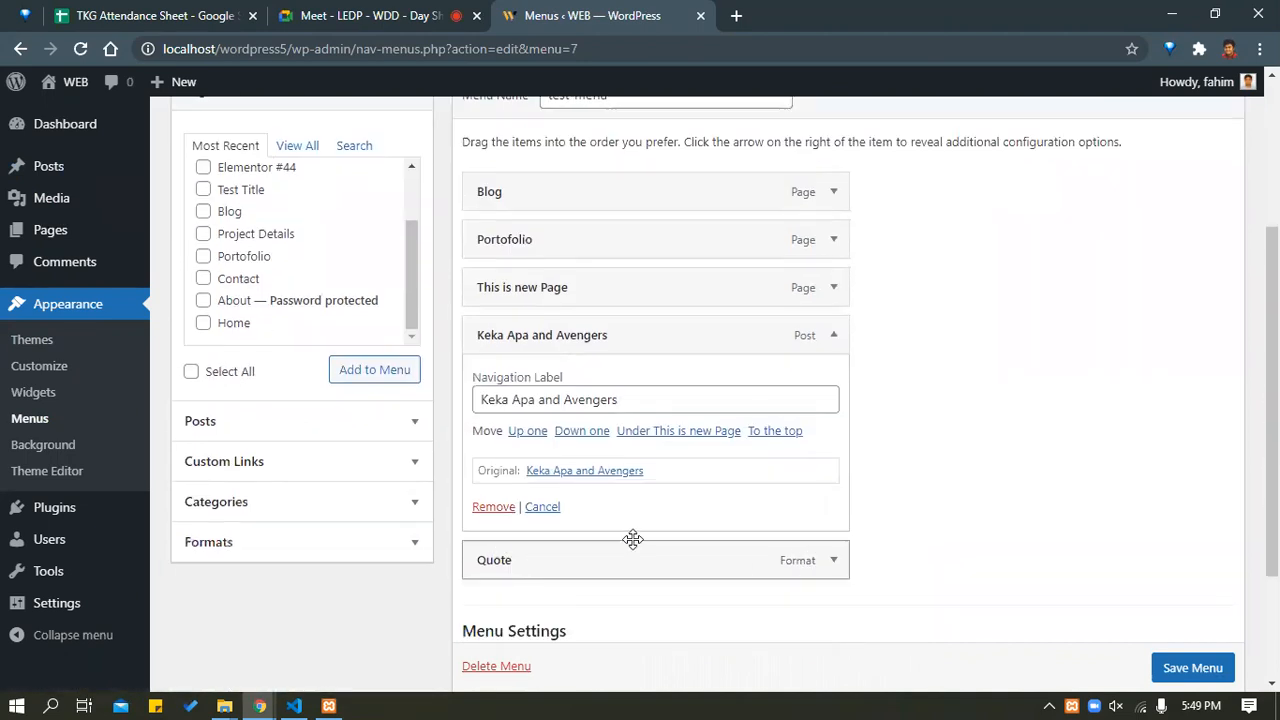
click(495, 507)
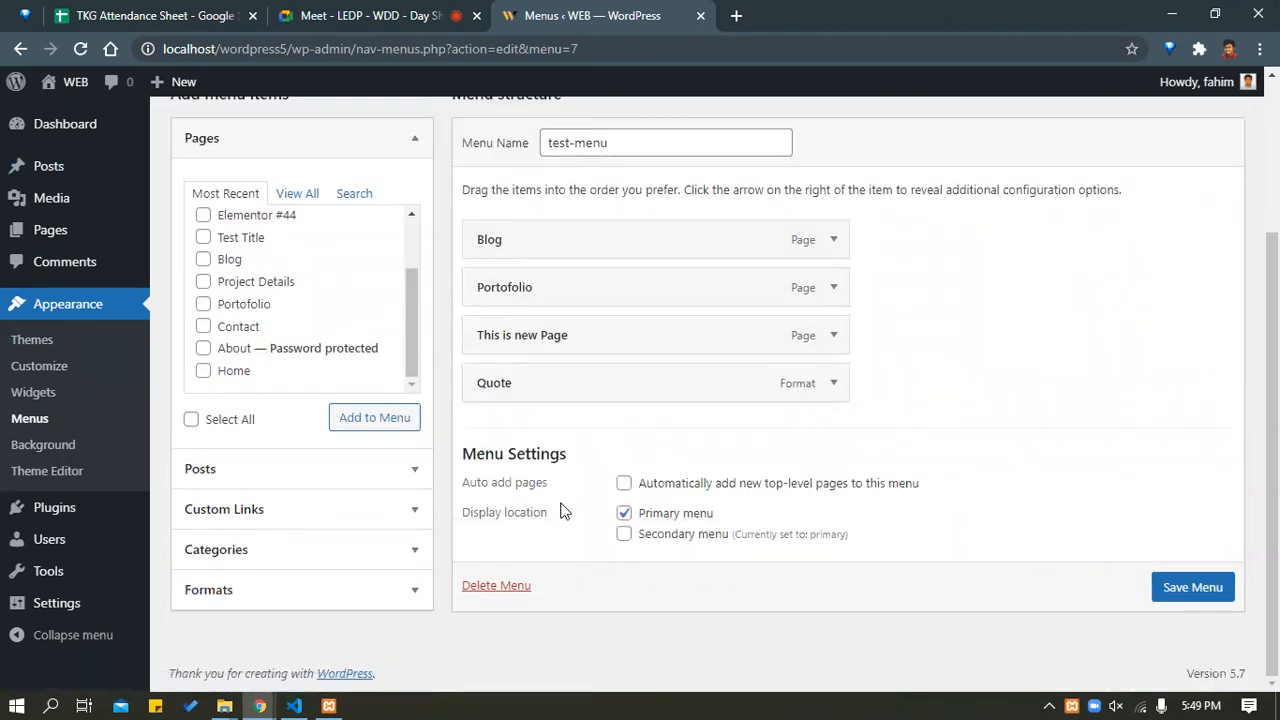
Inspect the navigation label of the This is new Page menu item and close its settings without changing it.
click(833, 337)
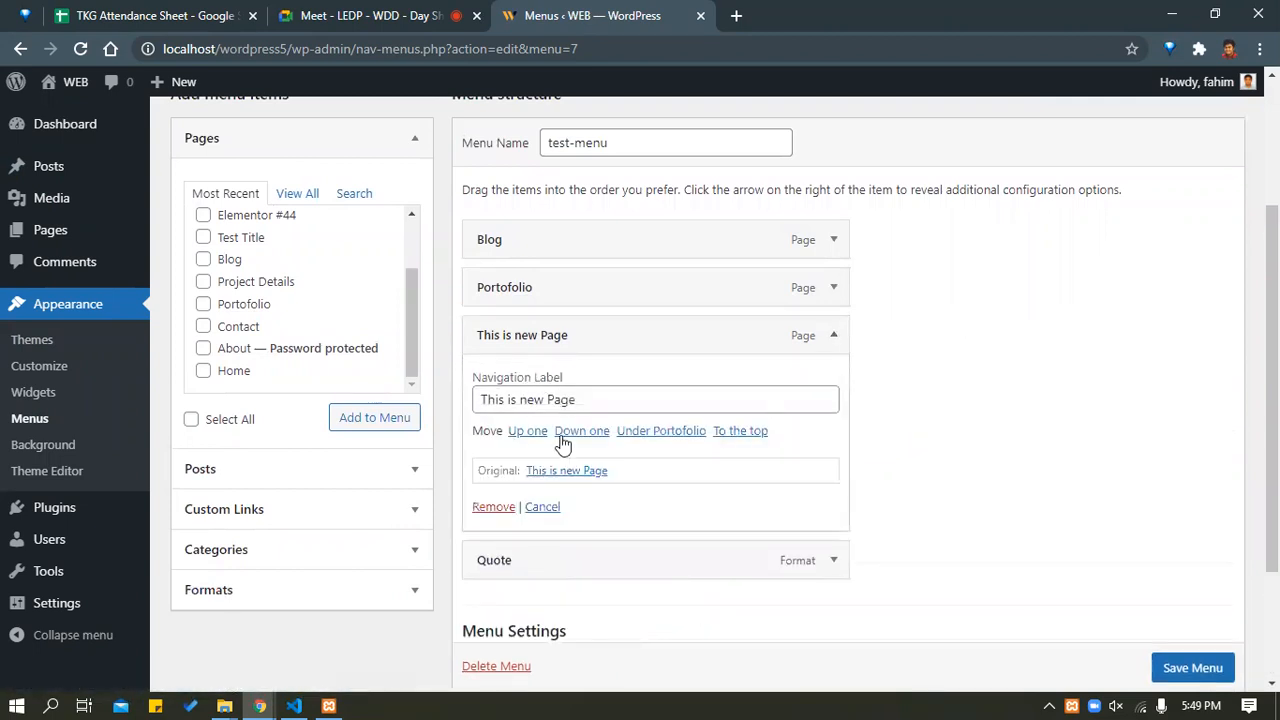
drag(622, 401, 478, 402)
click(948, 414)
click(541, 508)
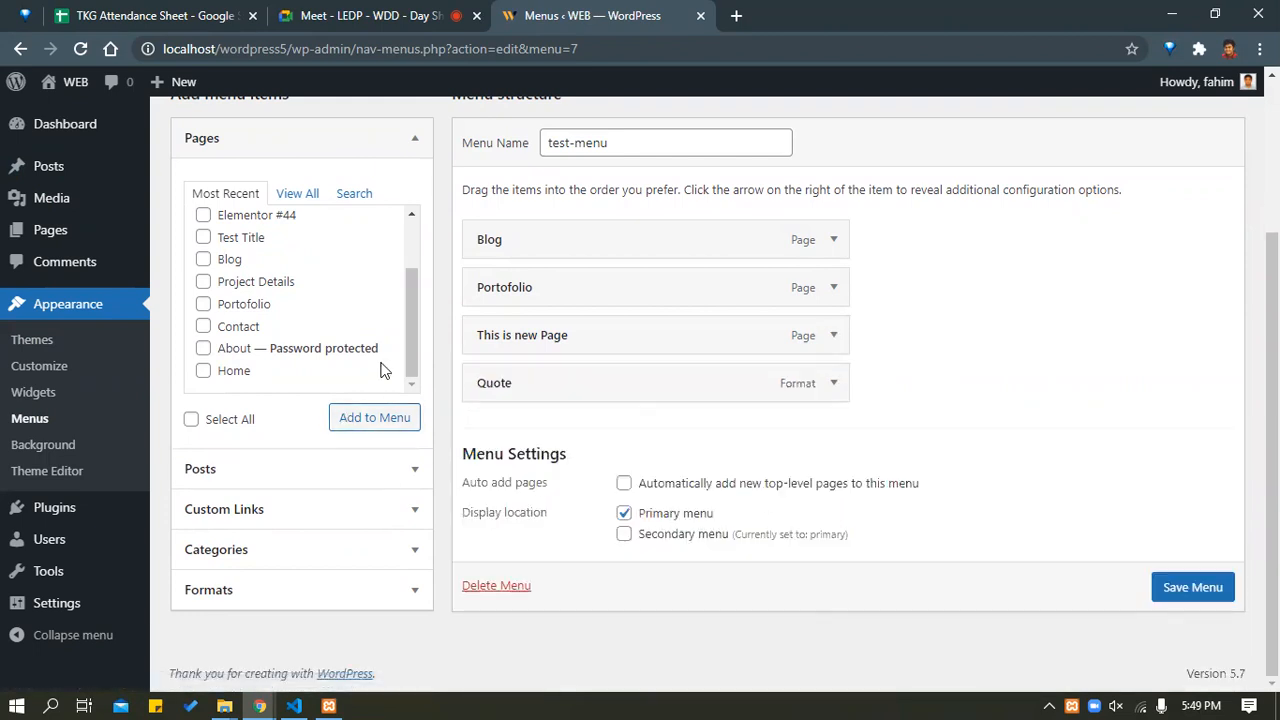
Look through the recent posts and pages that are available to add to test-menu.
click(212, 470)
scroll(641, 287, up, 2)
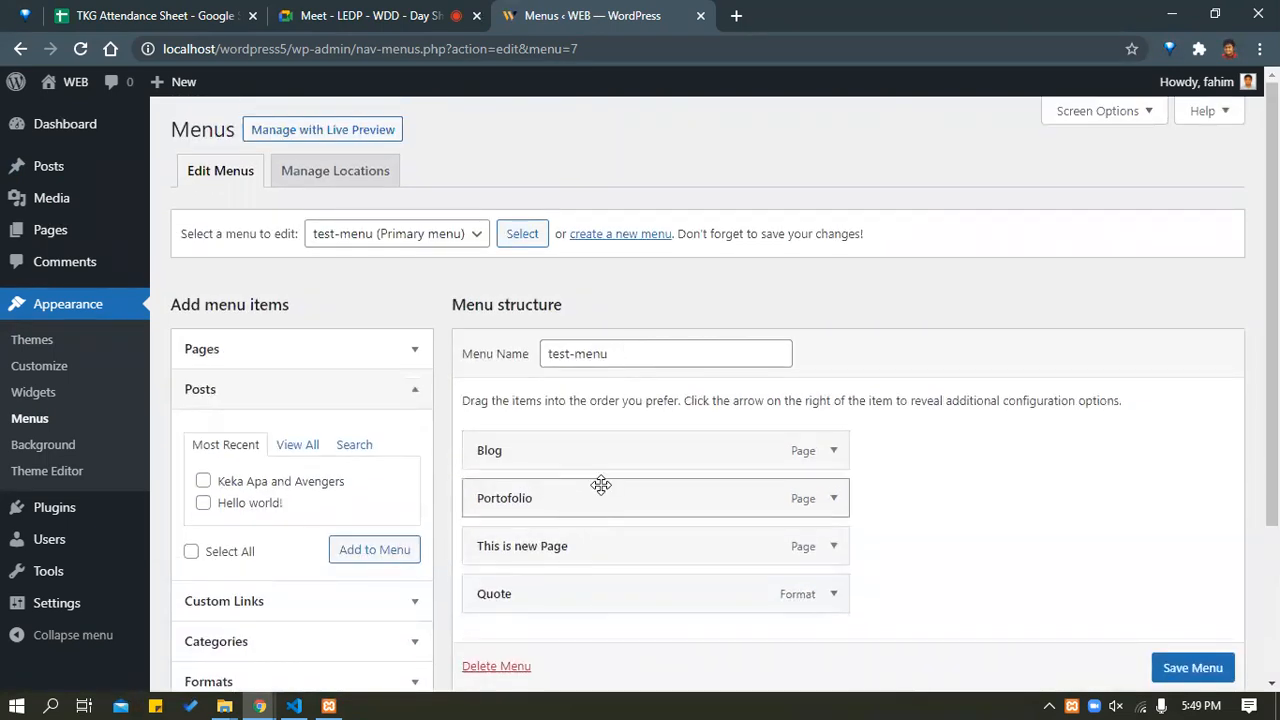
scroll(234, 531, down, 2)
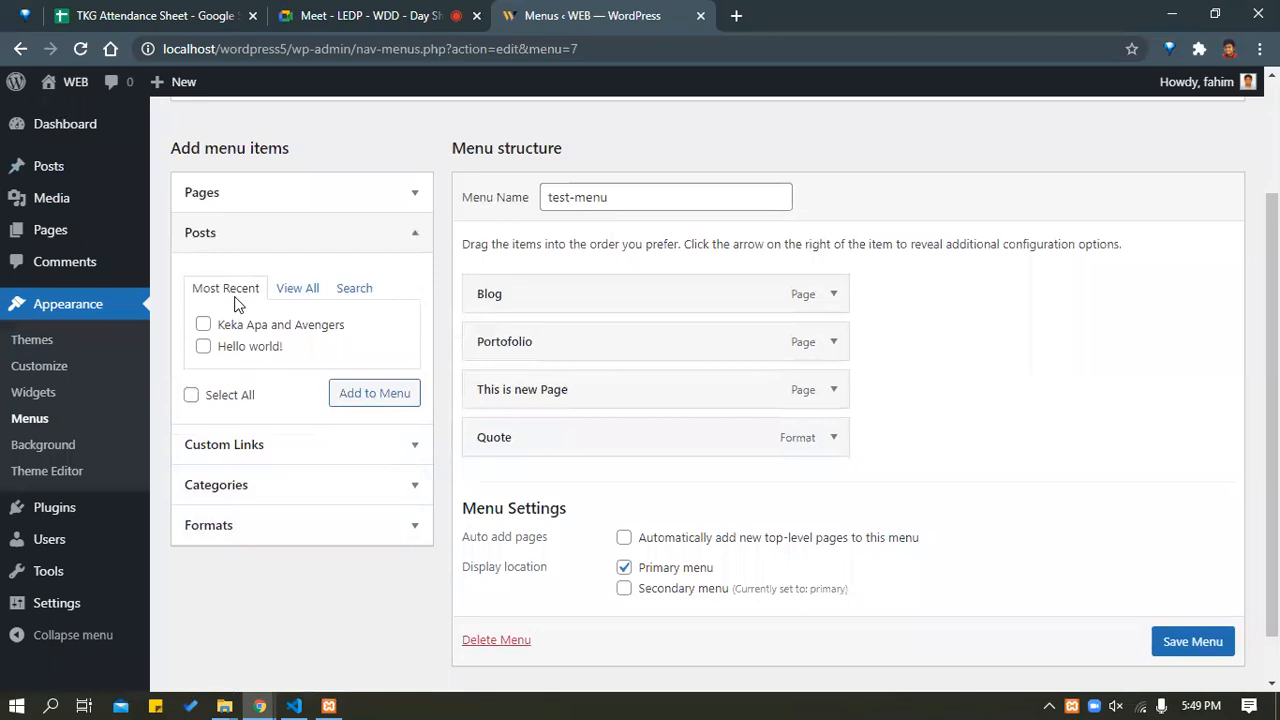
click(271, 238)
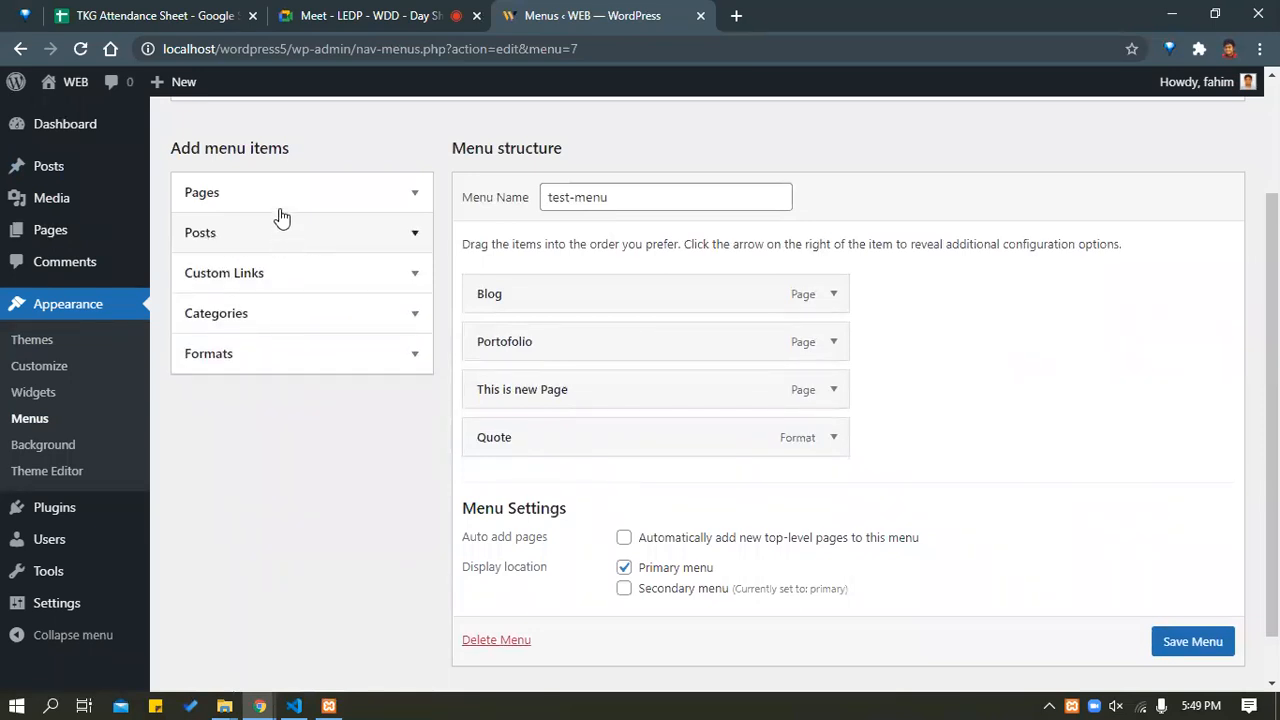
click(293, 197)
scroll(237, 323, down, 1)
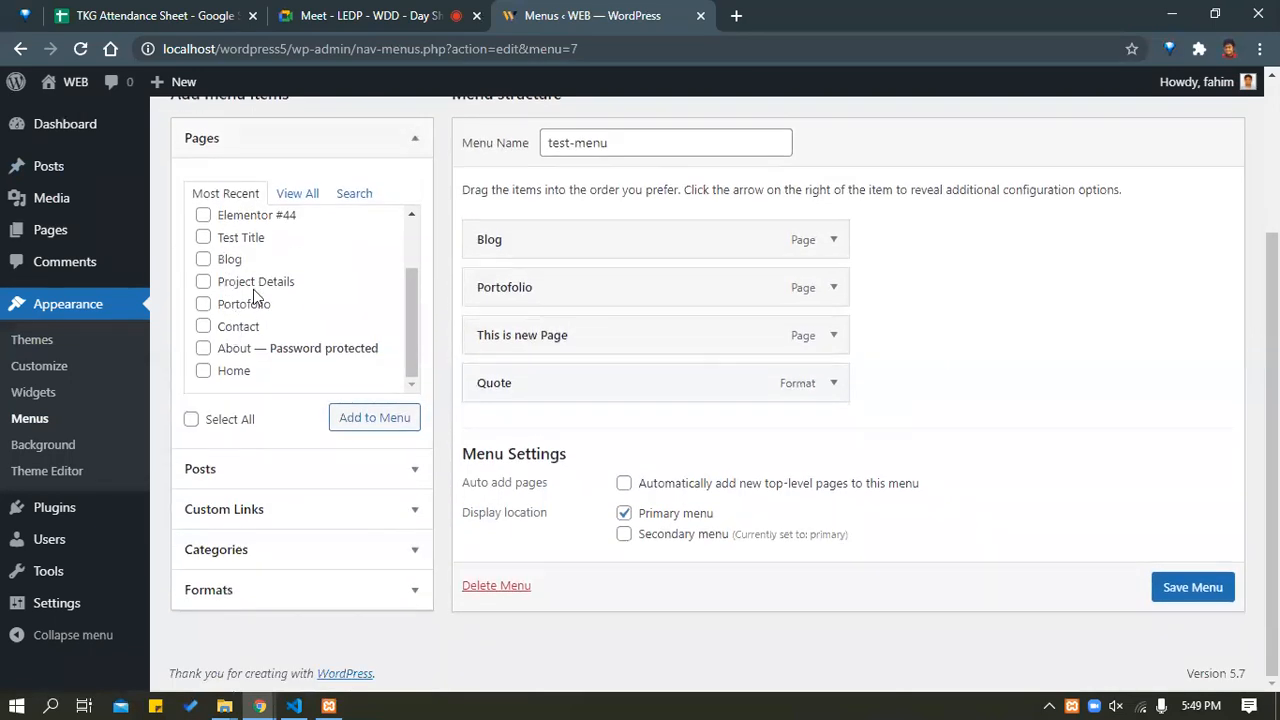
scroll(270, 290, up, 2)
scroll(232, 320, down, 1)
scroll(234, 276, up, 1)
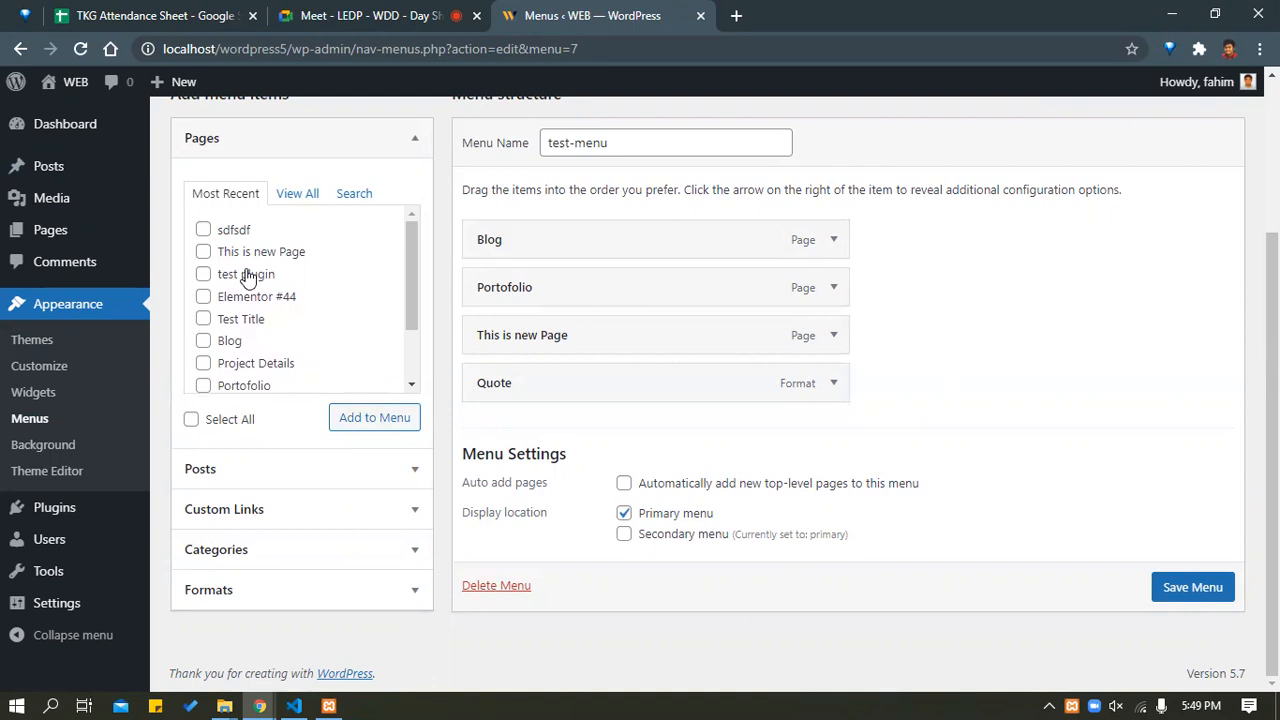
Add the Avengers post to test-menu and shorten its navigation label by removing "and Avengers".
click(251, 484)
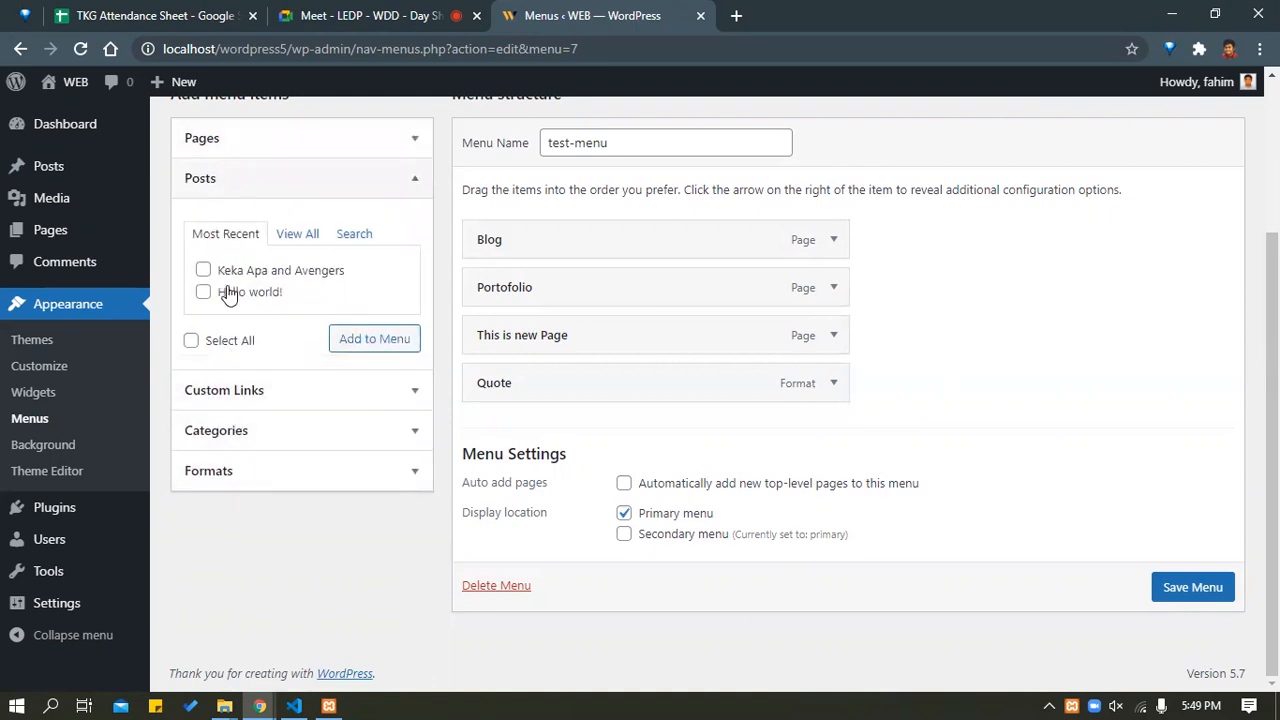
click(386, 343)
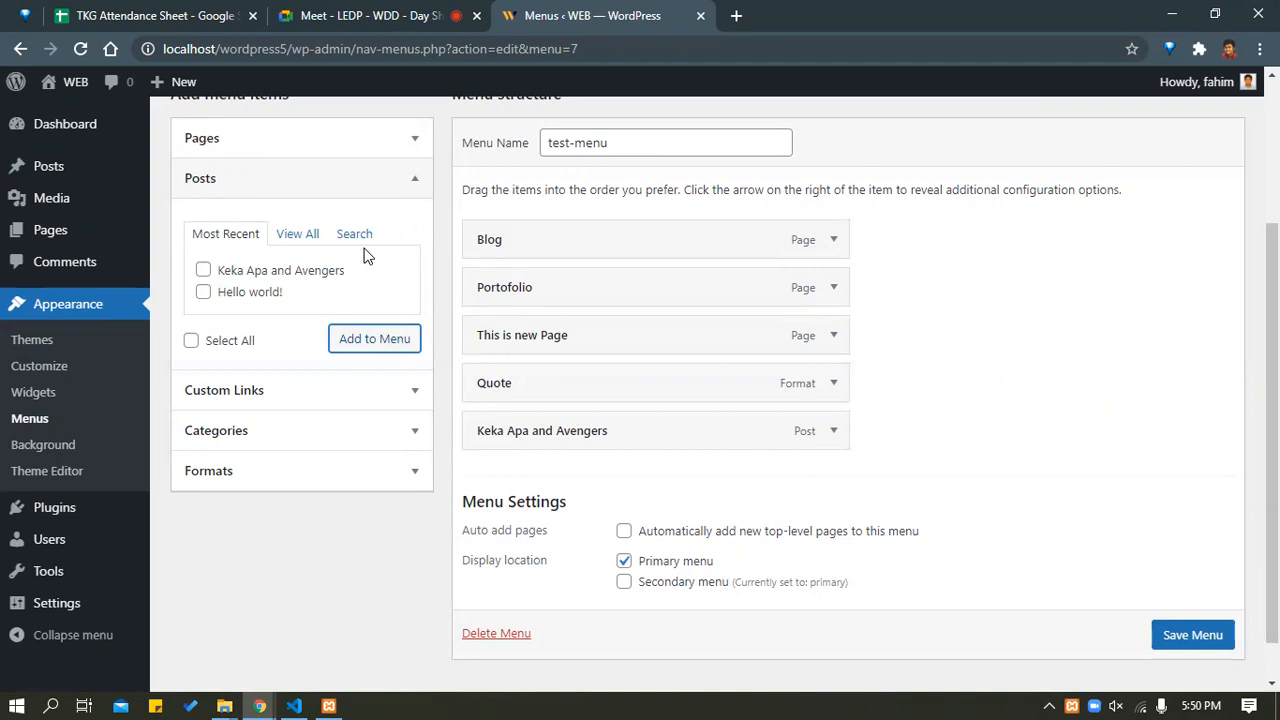
click(834, 433)
click(563, 495)
drag(577, 500, 540, 506)
key(BackSpace)
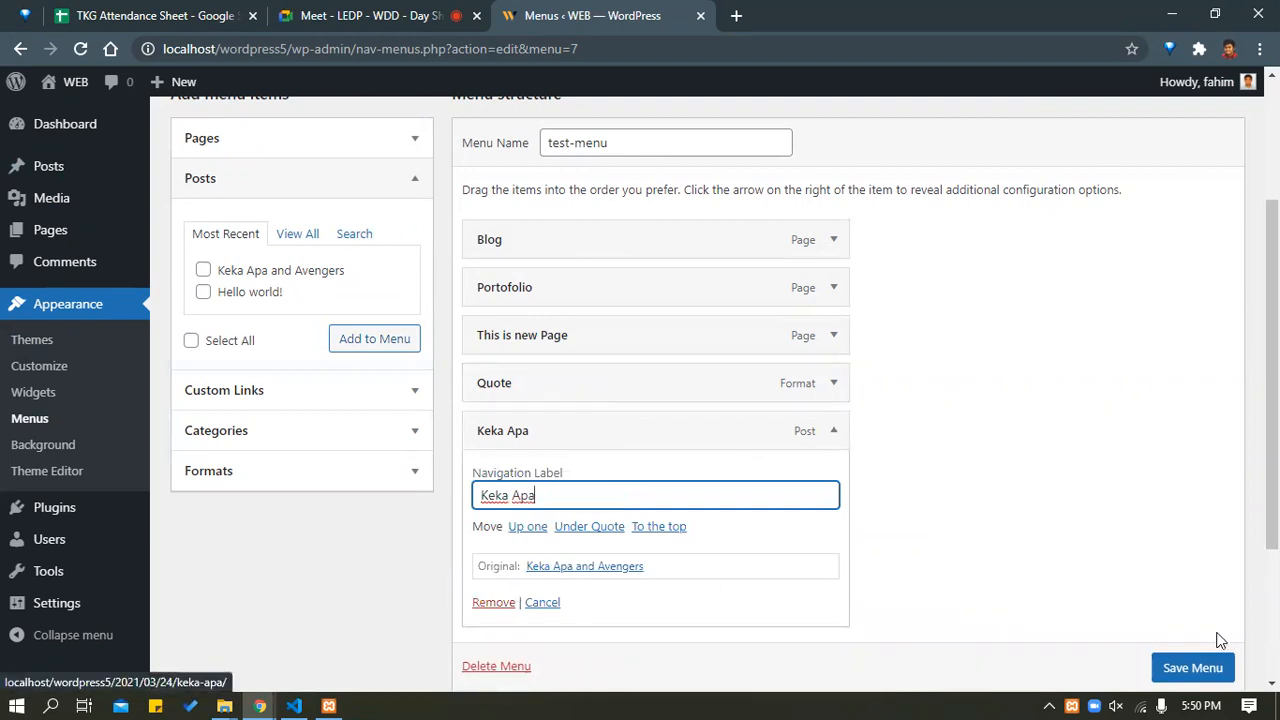
Save test-menu and reload the Portofolio page in the incognito window to check the site's navigation.
scroll(1208, 668, down, 1)
click(1193, 668)
click(1205, 668)
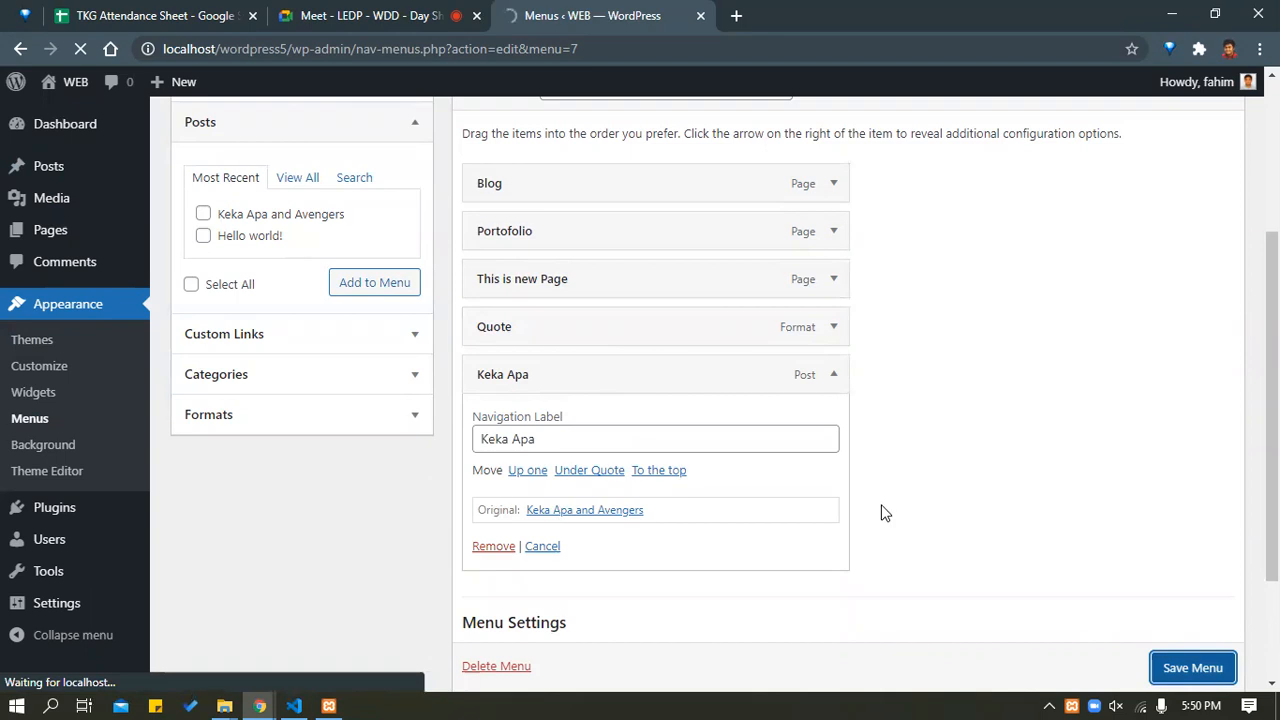
mouse_move(259, 706)
click(300, 640)
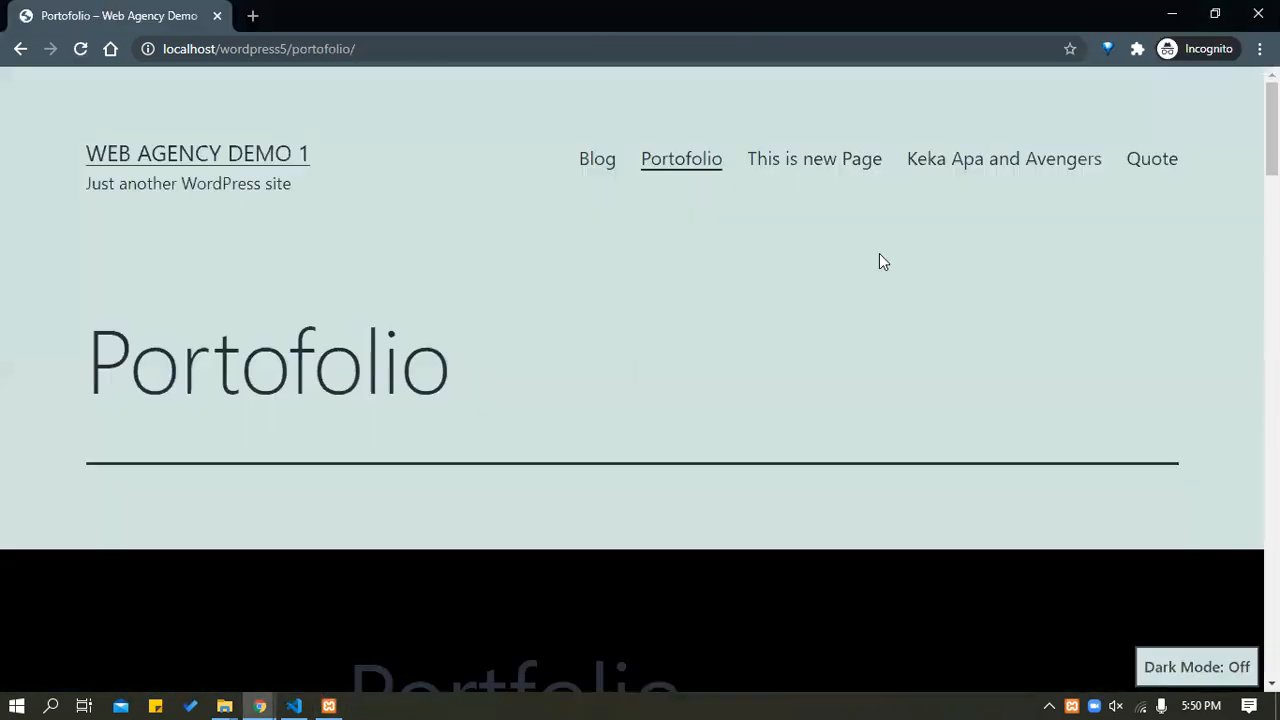
click(84, 52)
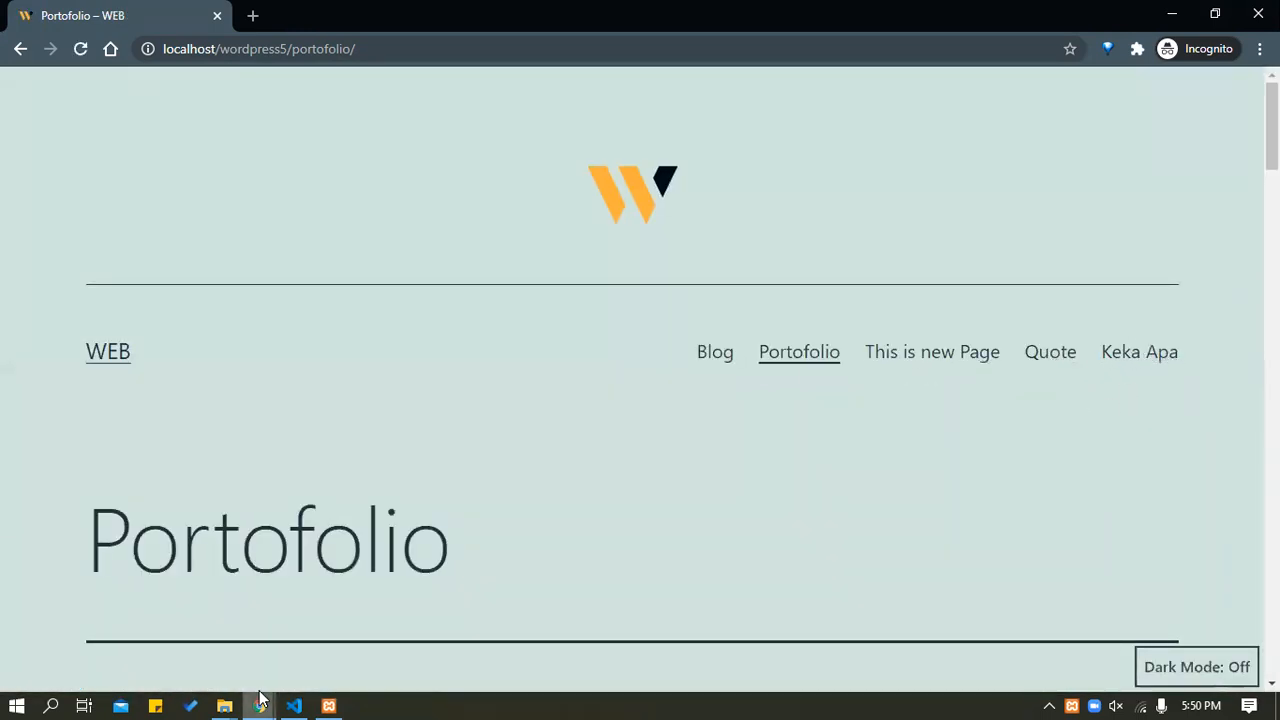
Move the newly added post item above Blog as the first entry of test-menu and save the menu.
mouse_move(259, 704)
click(143, 646)
scroll(755, 548, down, 2)
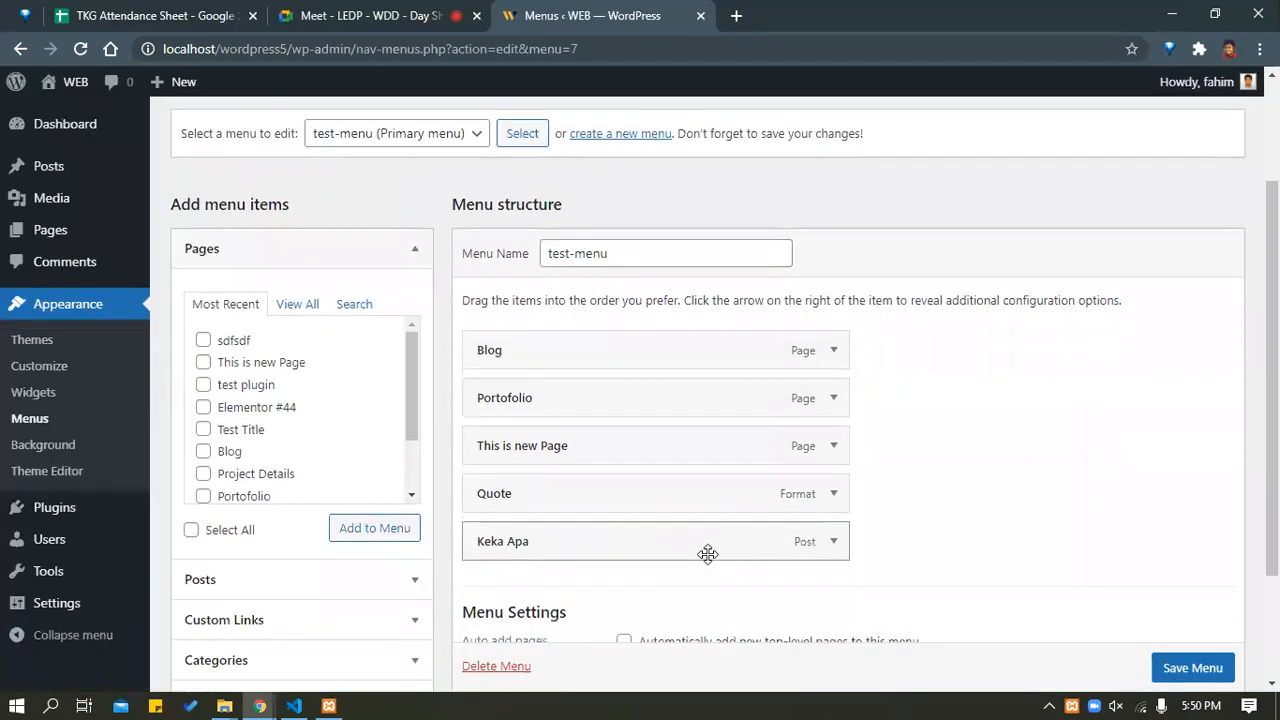
drag(617, 546, 617, 346)
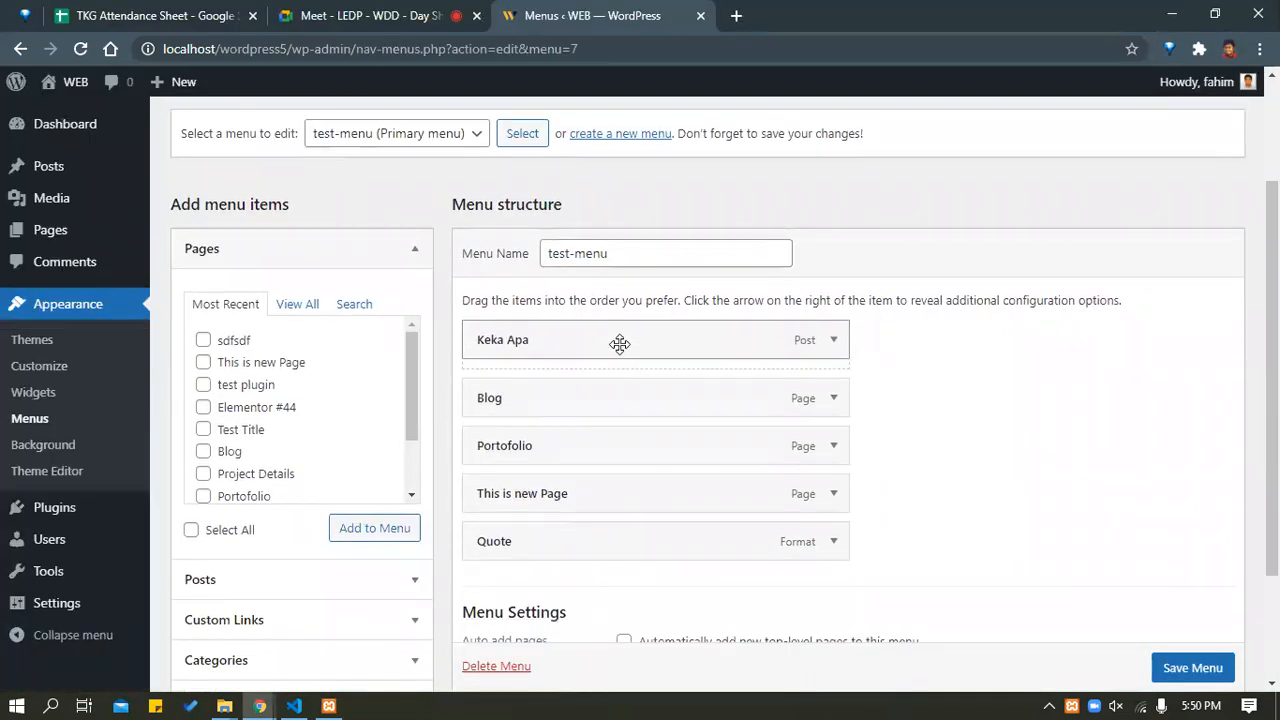
click(1228, 667)
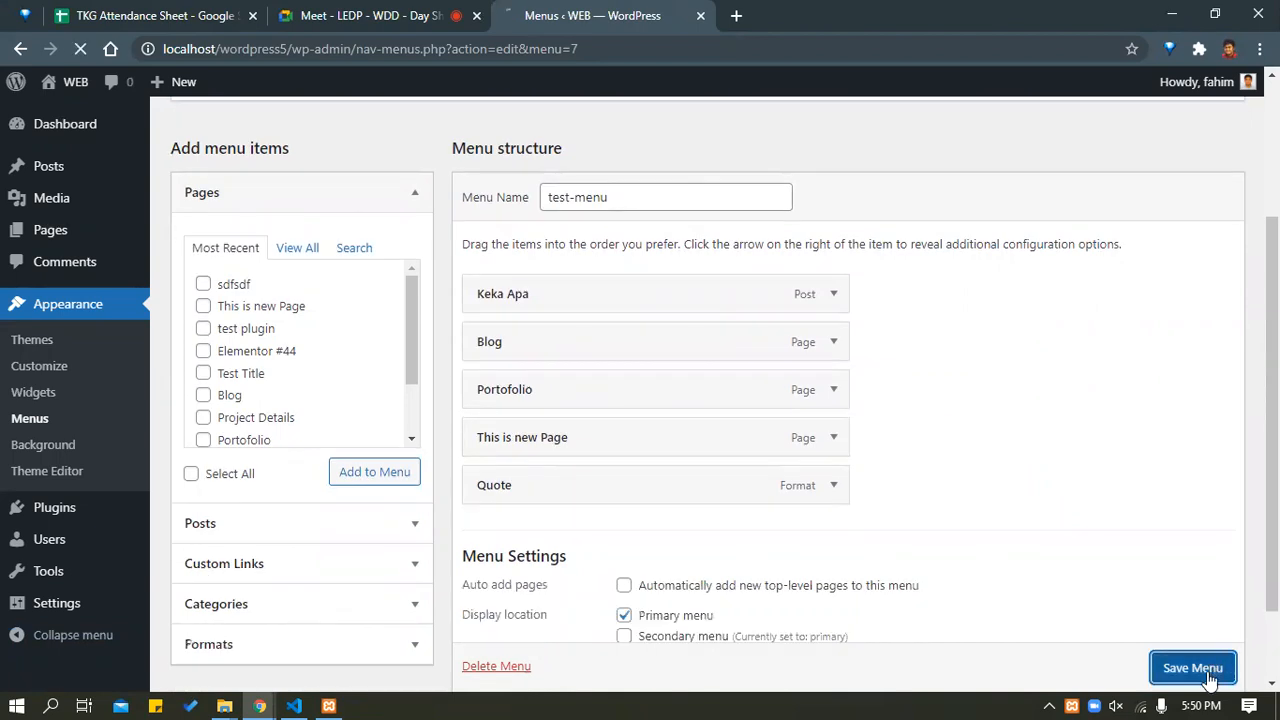
Reload the Portofolio page in the incognito window and check the order of the navigation items.
mouse_move(259, 705)
click(302, 662)
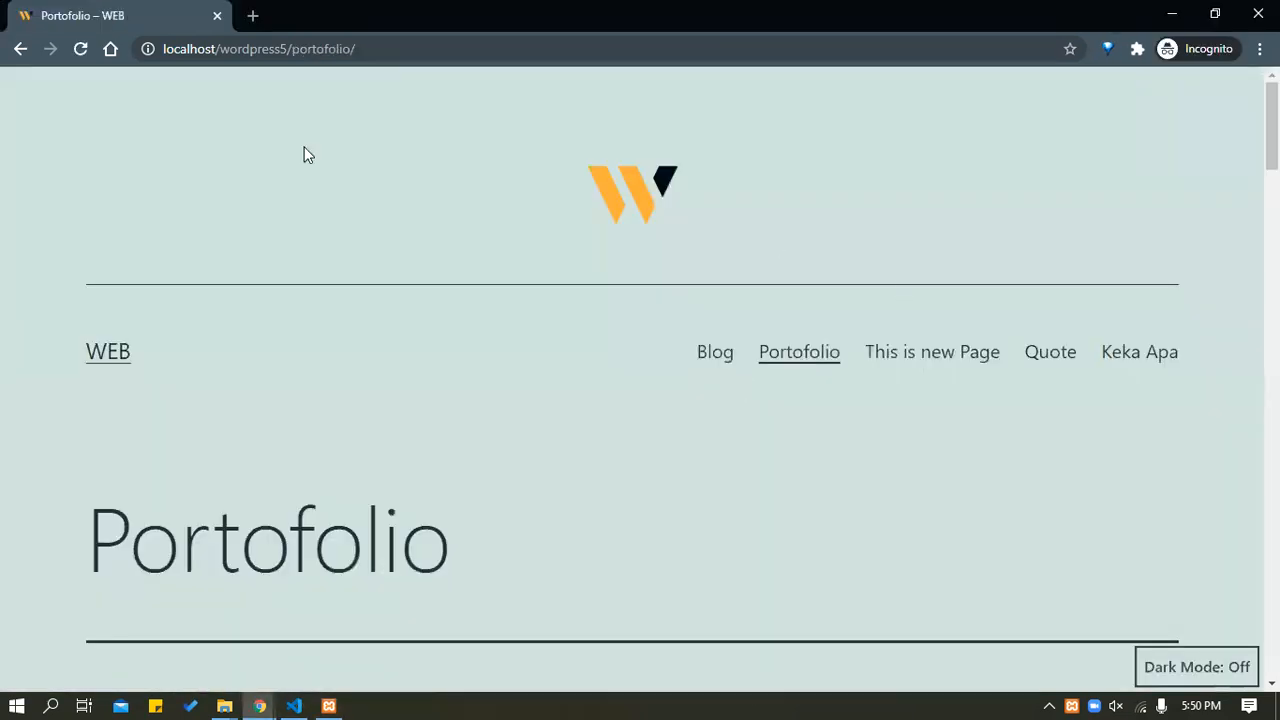
click(75, 50)
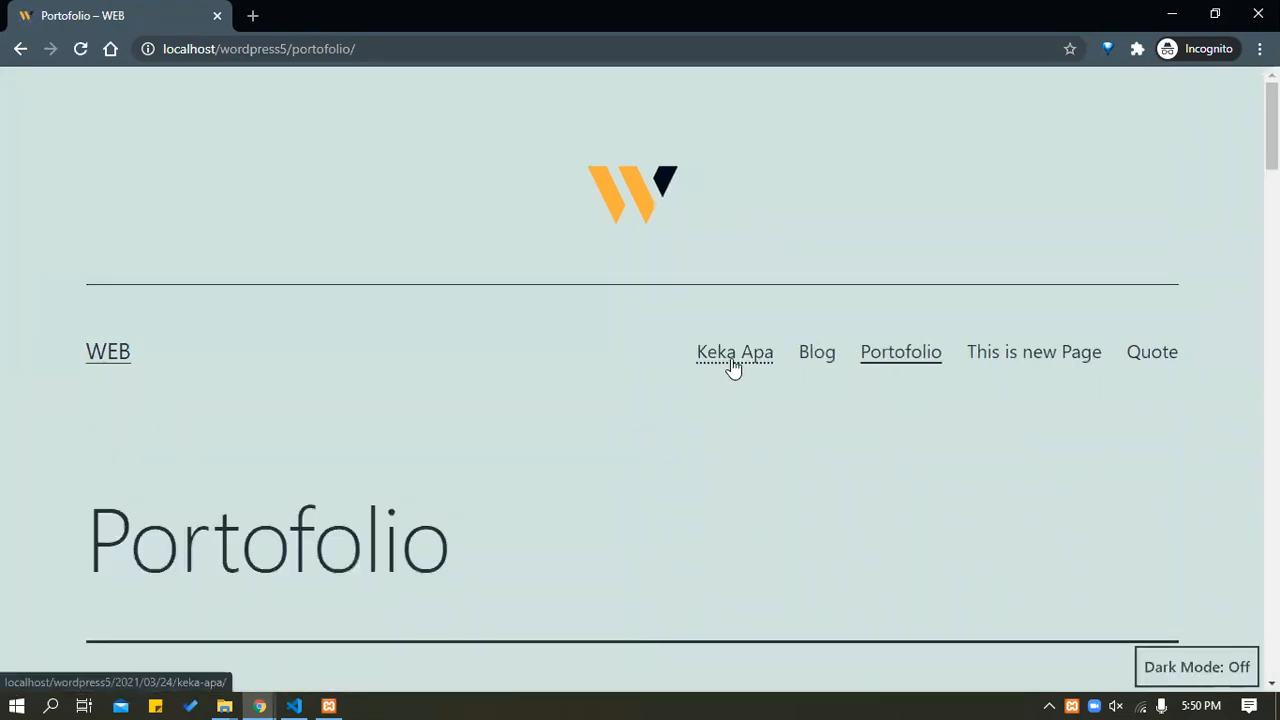
scroll(652, 450, down, 2)
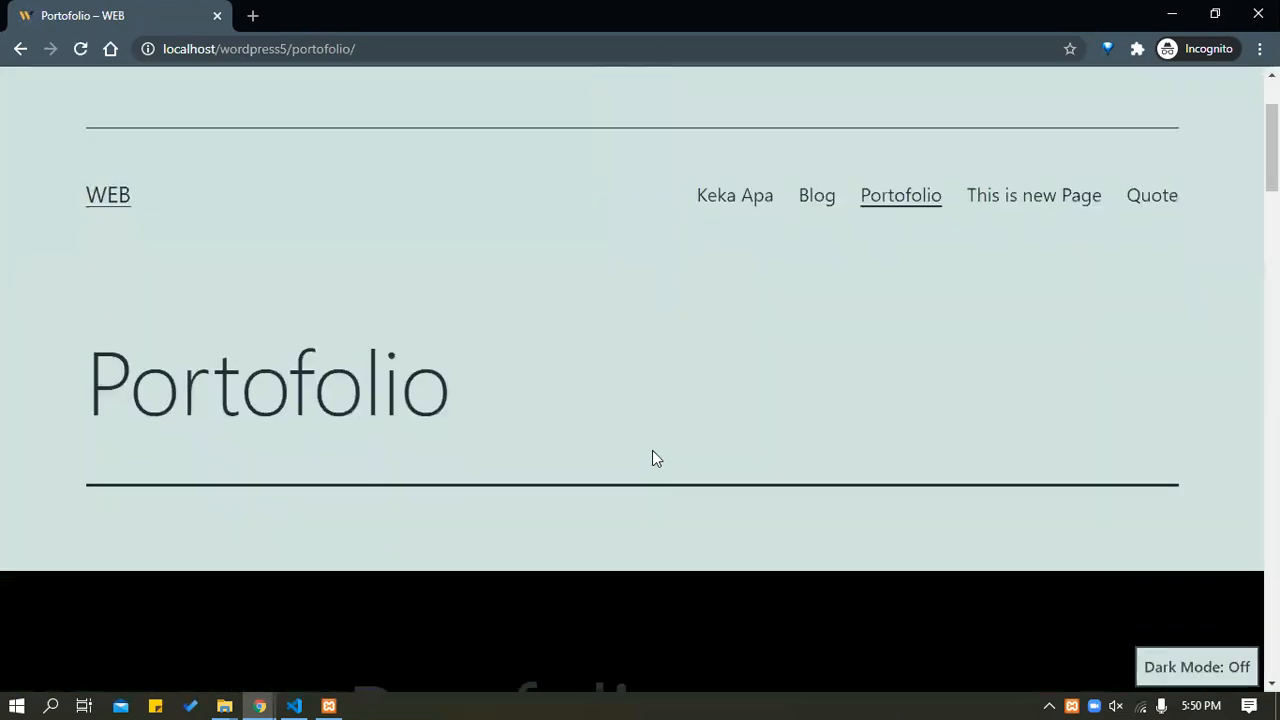
scroll(651, 447, down, 6)
scroll(651, 452, up, 8)
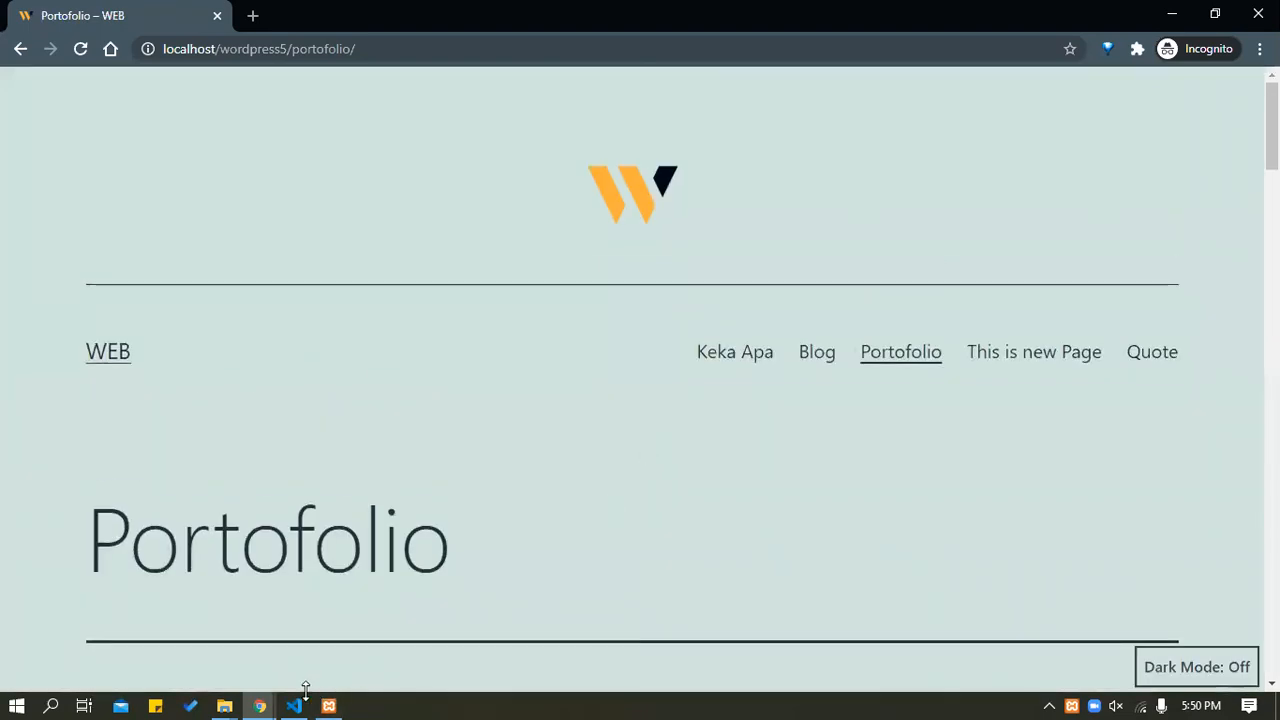
Return to the WordPress admin, review test-menu, and view the Customizer's Additional CSS before closing it.
mouse_move(251, 691)
click(126, 643)
scroll(250, 452, down, 2)
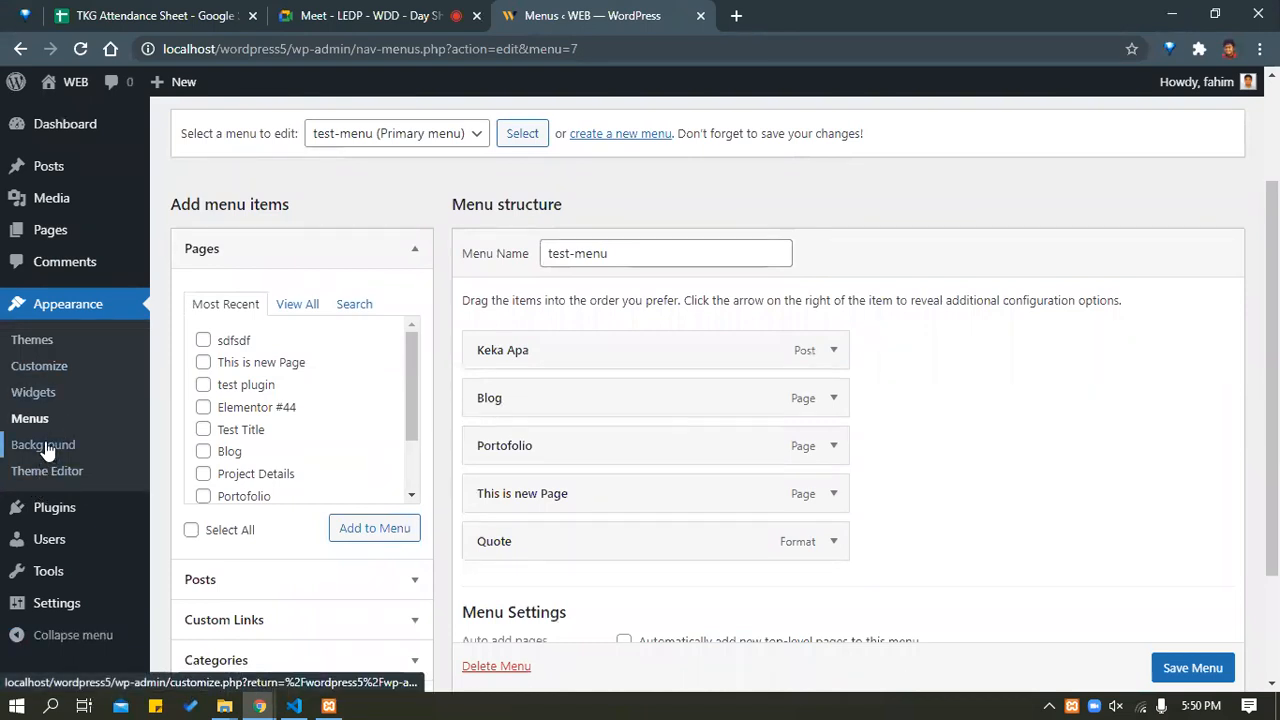
scroll(34, 560, down, 3)
mouse_move(44, 610)
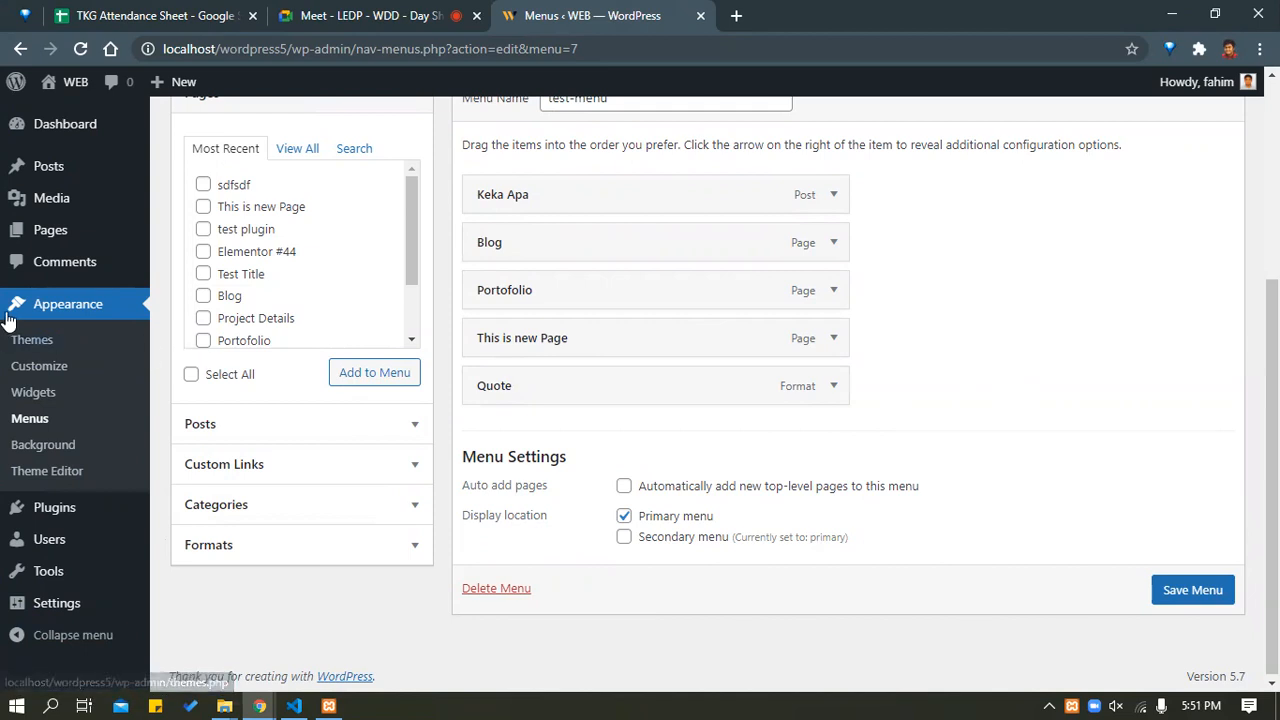
click(38, 377)
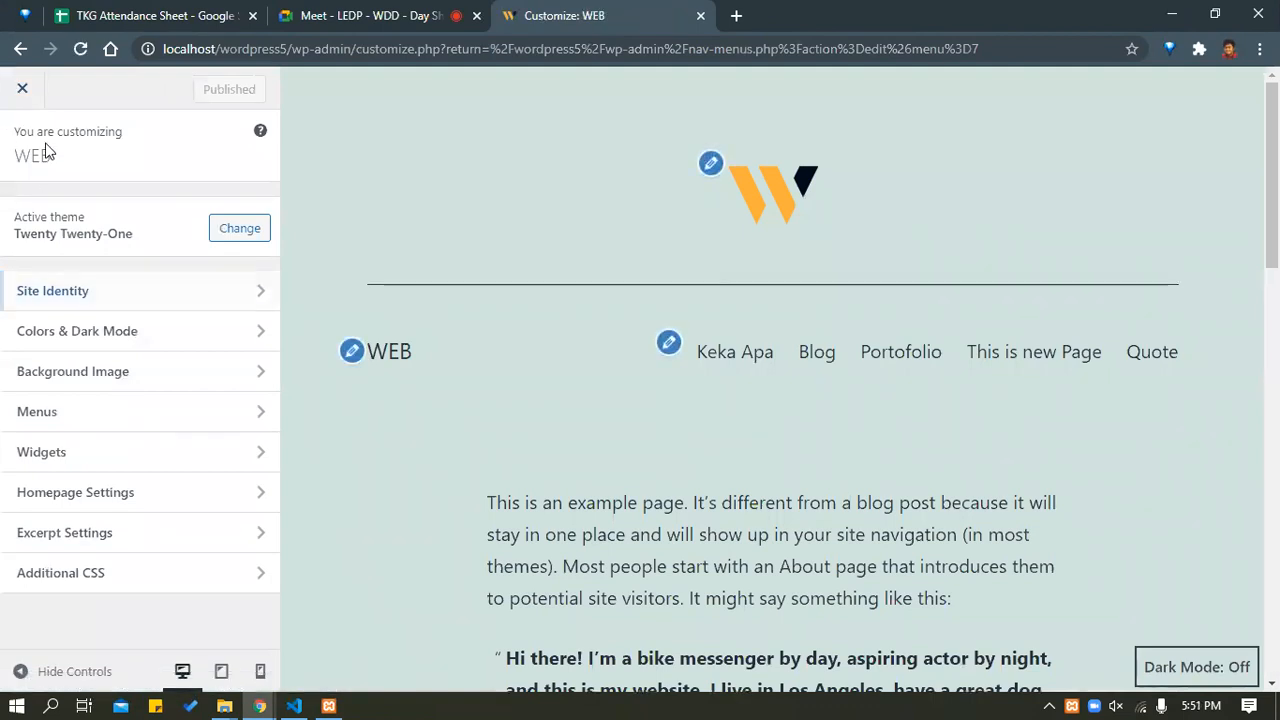
click(62, 573)
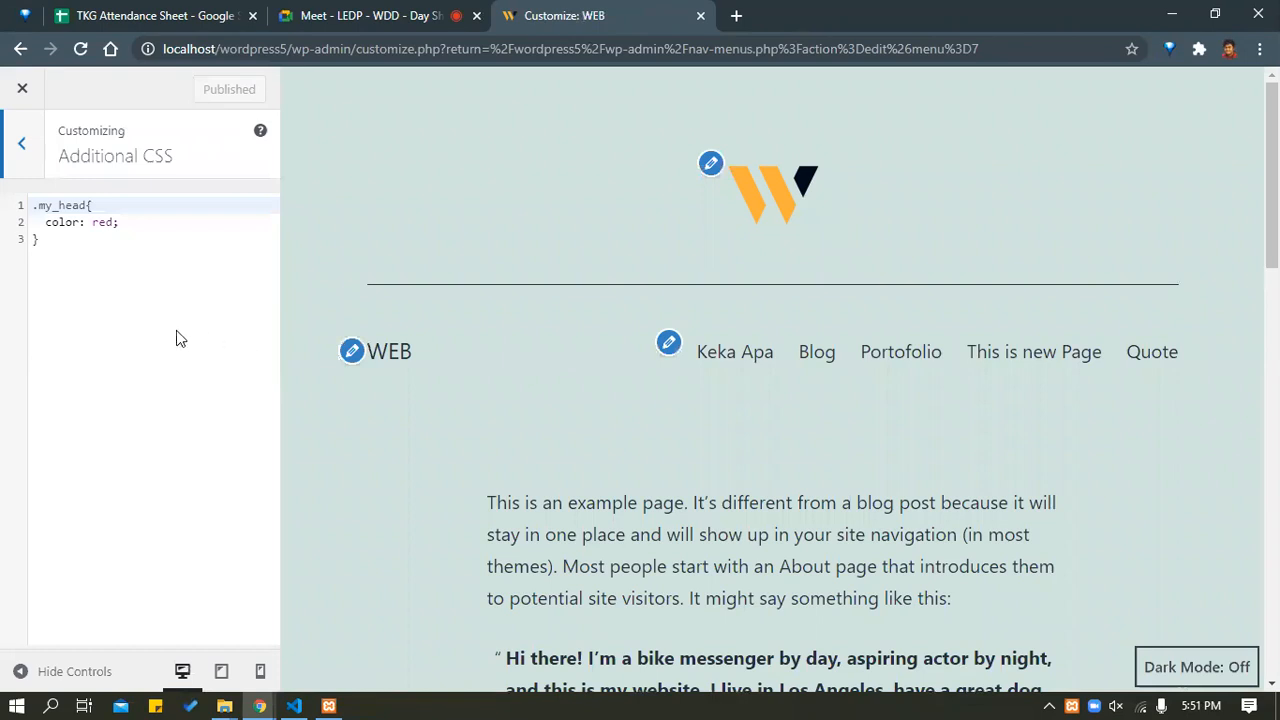
click(122, 266)
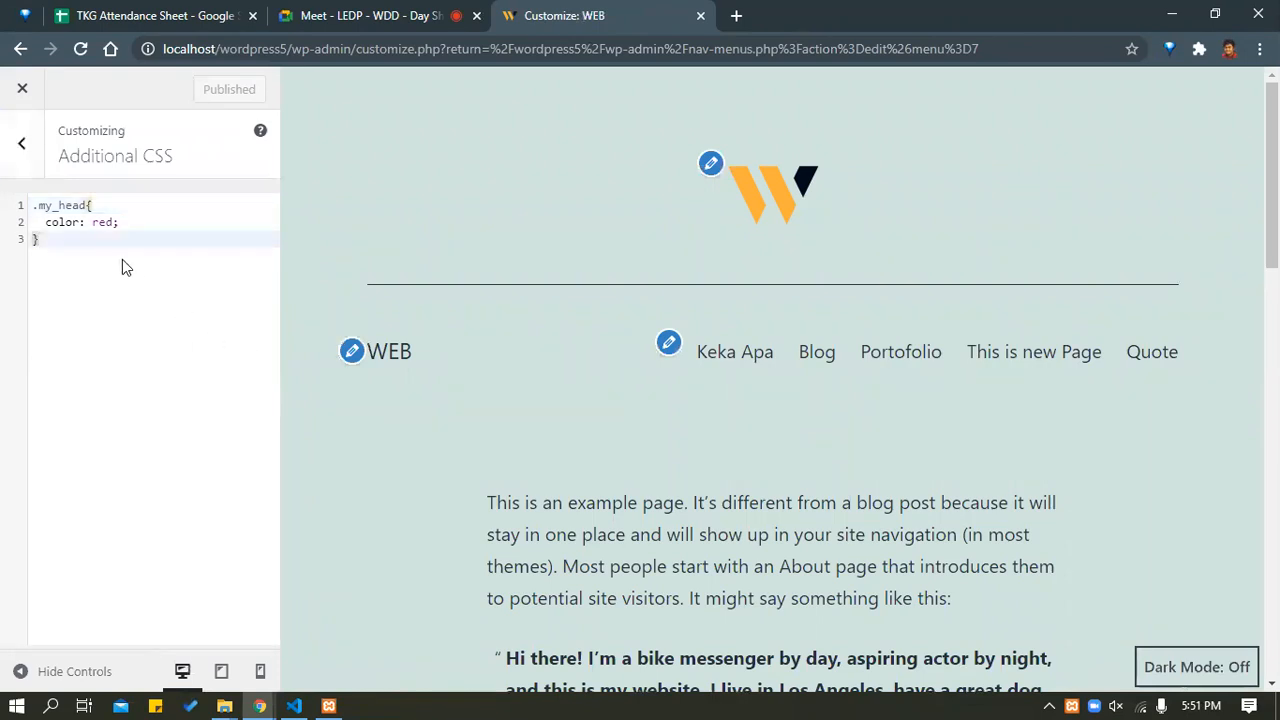
click(22, 145)
click(22, 92)
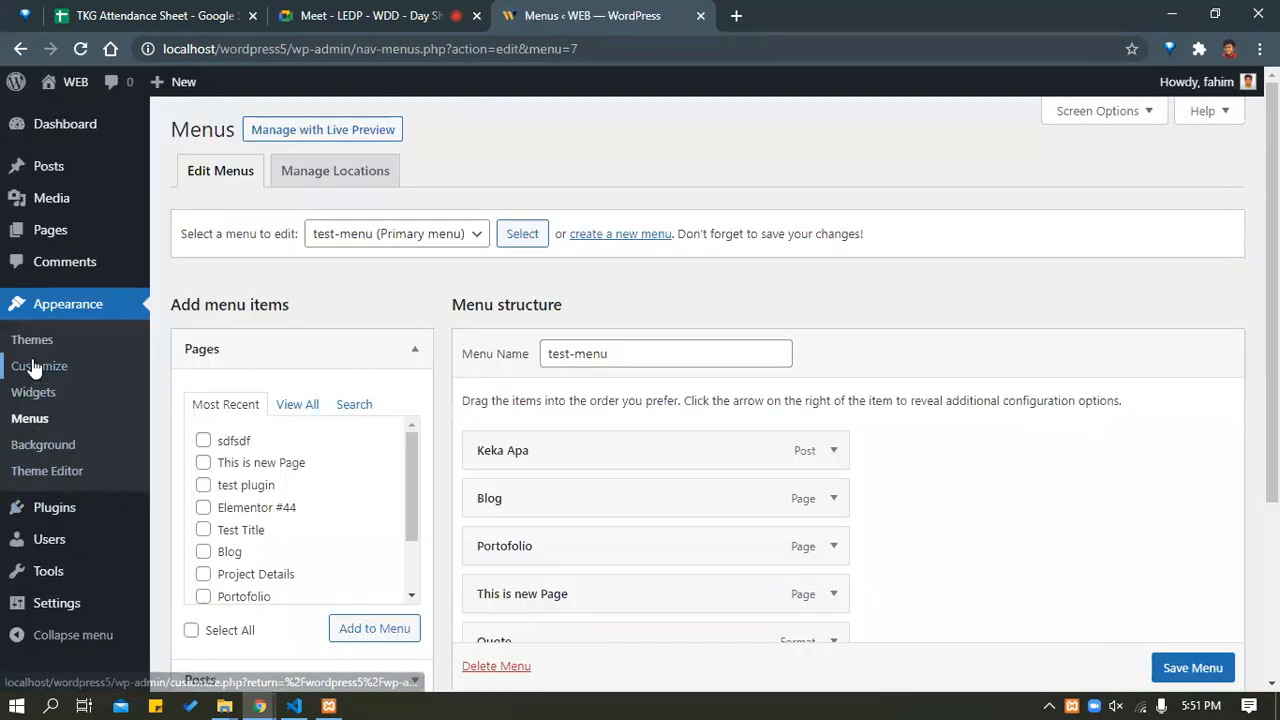
Reopen the Customizer's Additional CSS and start a new line below the .my_head rule, leaving one blank line between.
click(32, 368)
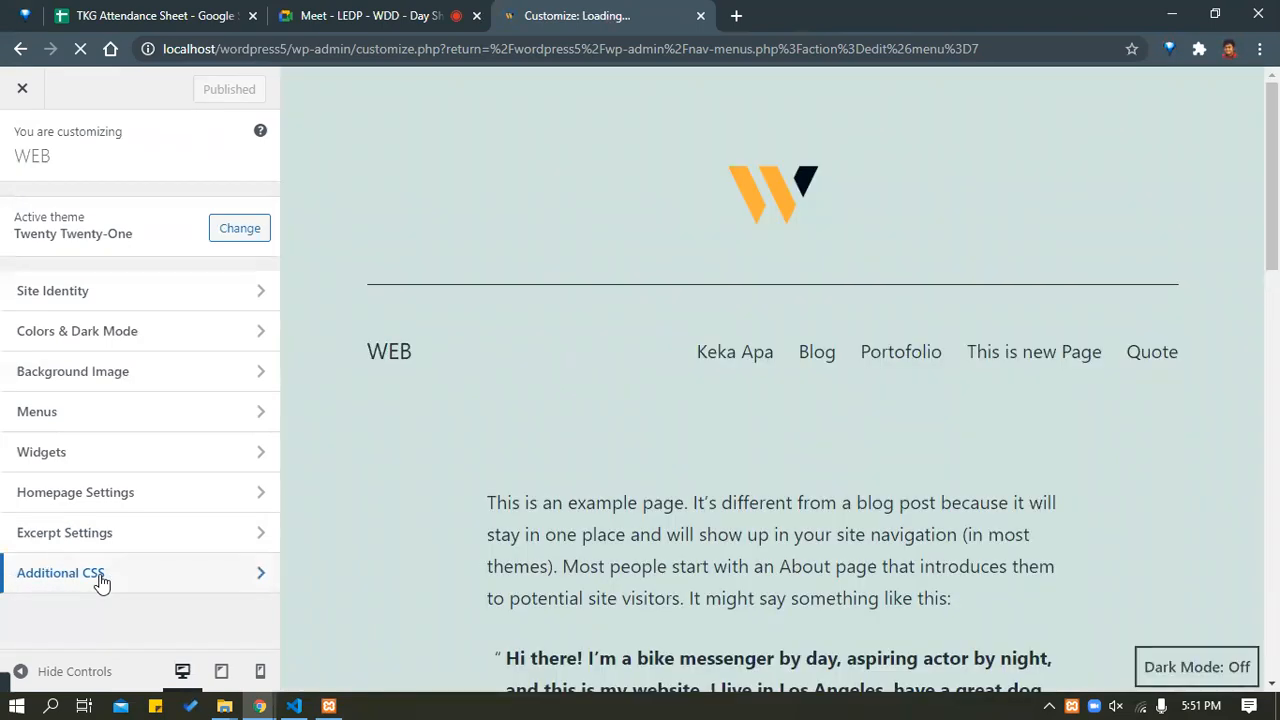
click(100, 578)
click(105, 302)
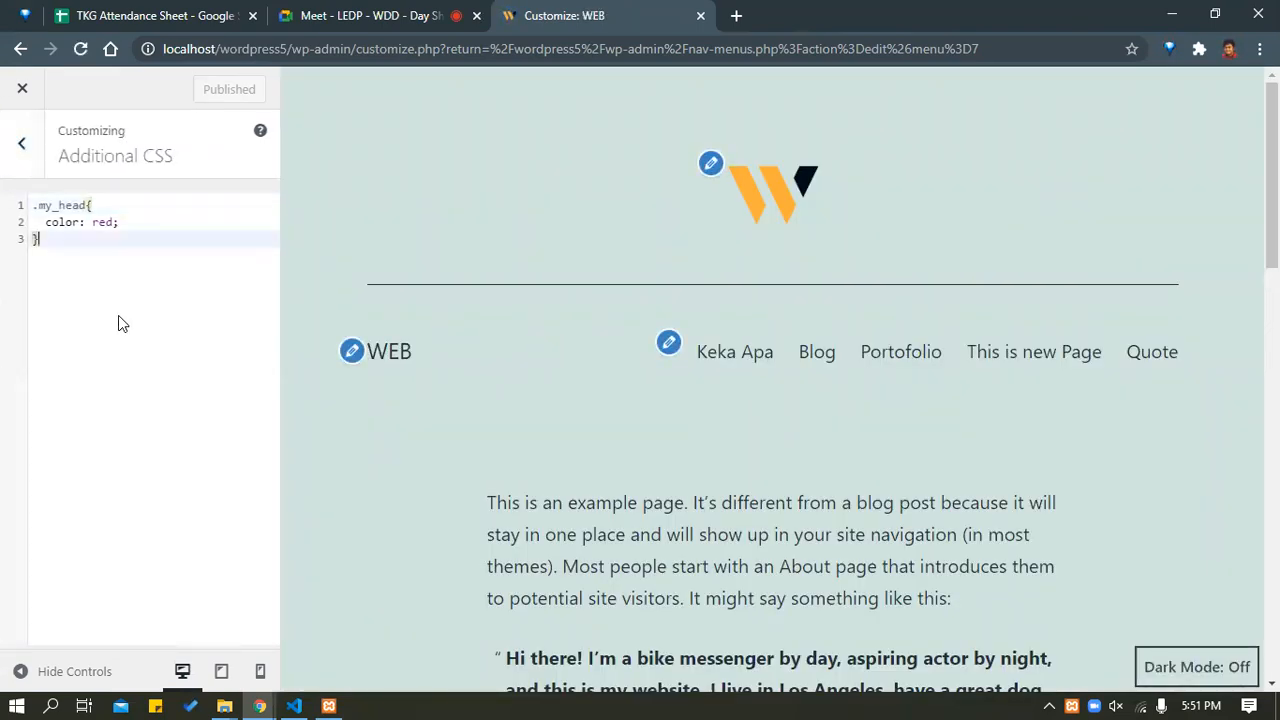
key(Return)
key(Return)
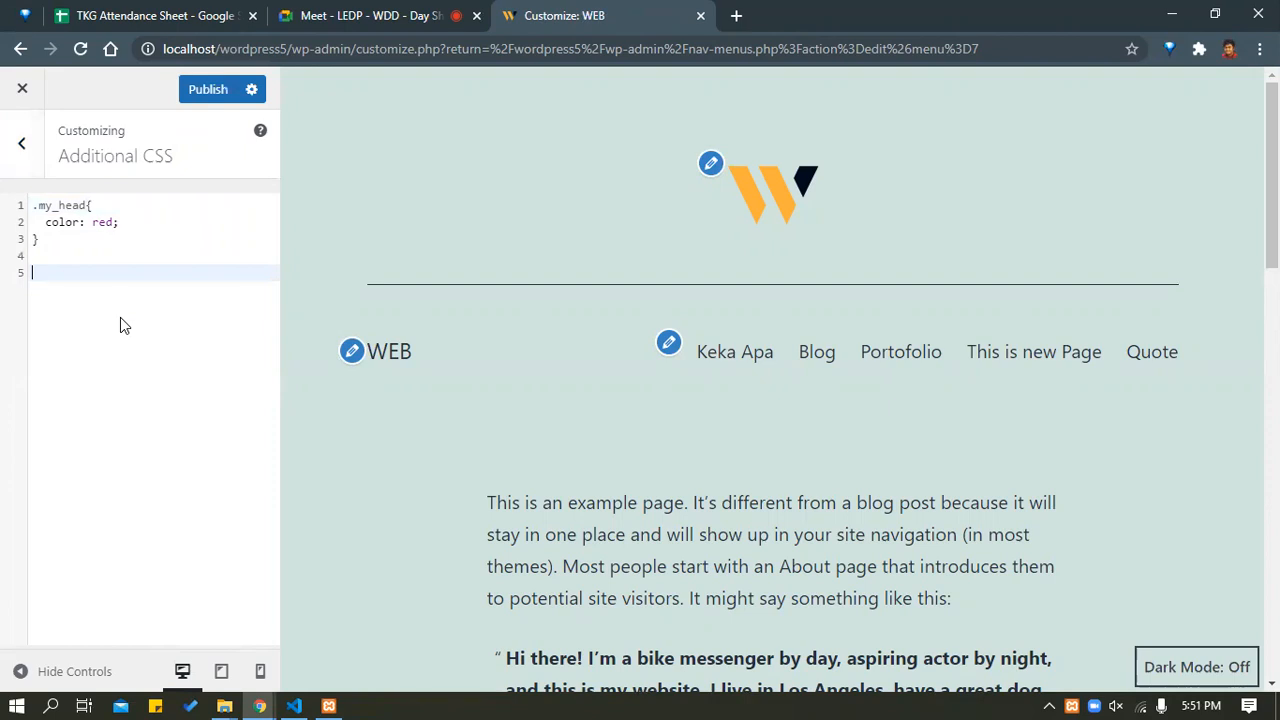
Insert test-custom-class from the clipboard history and turn it into an empty .test-custom-class{ } rule below .my_head.
key(super+v)
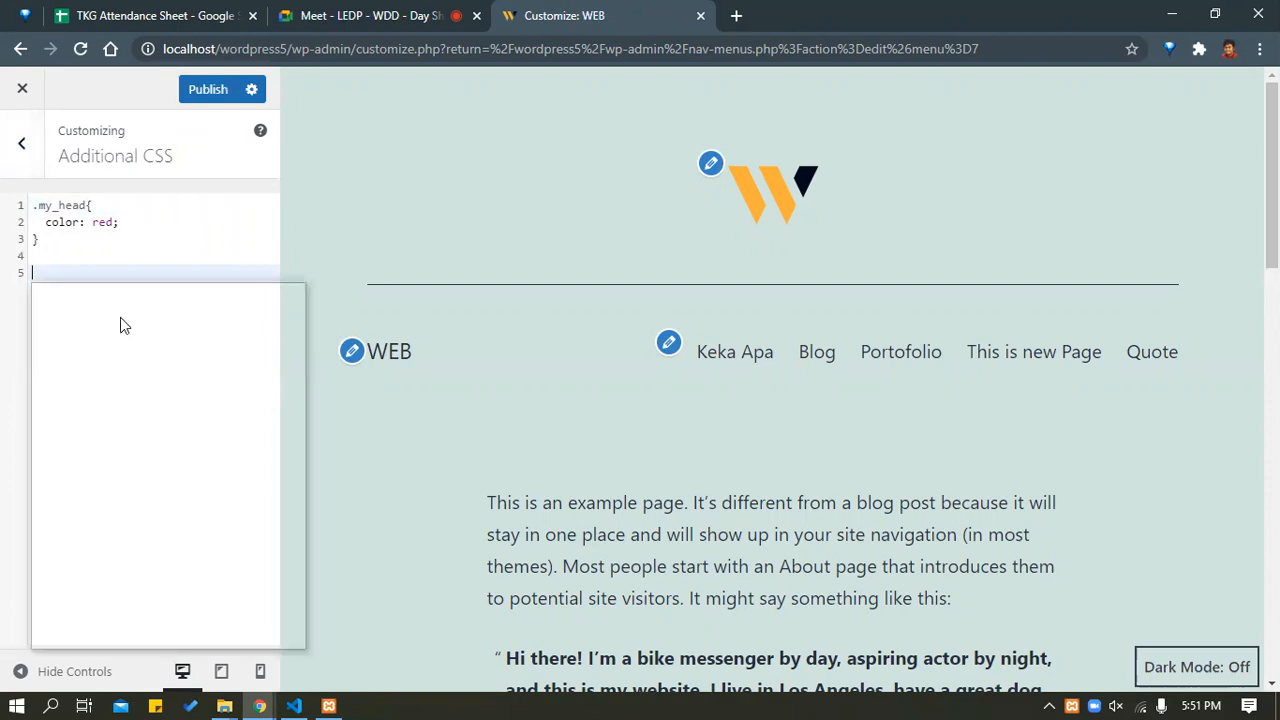
key(Down)
key(Down)
key(Down)
key(Down)
key(Down)
key(Down)
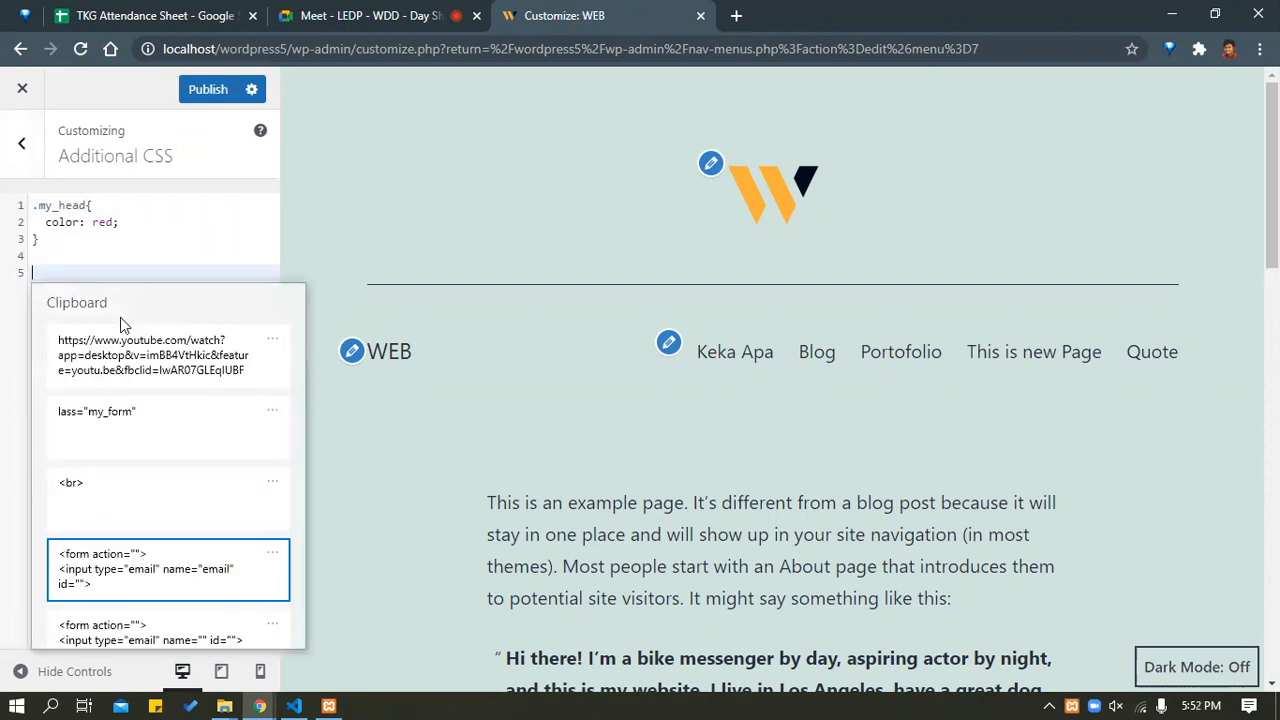
key(Up)
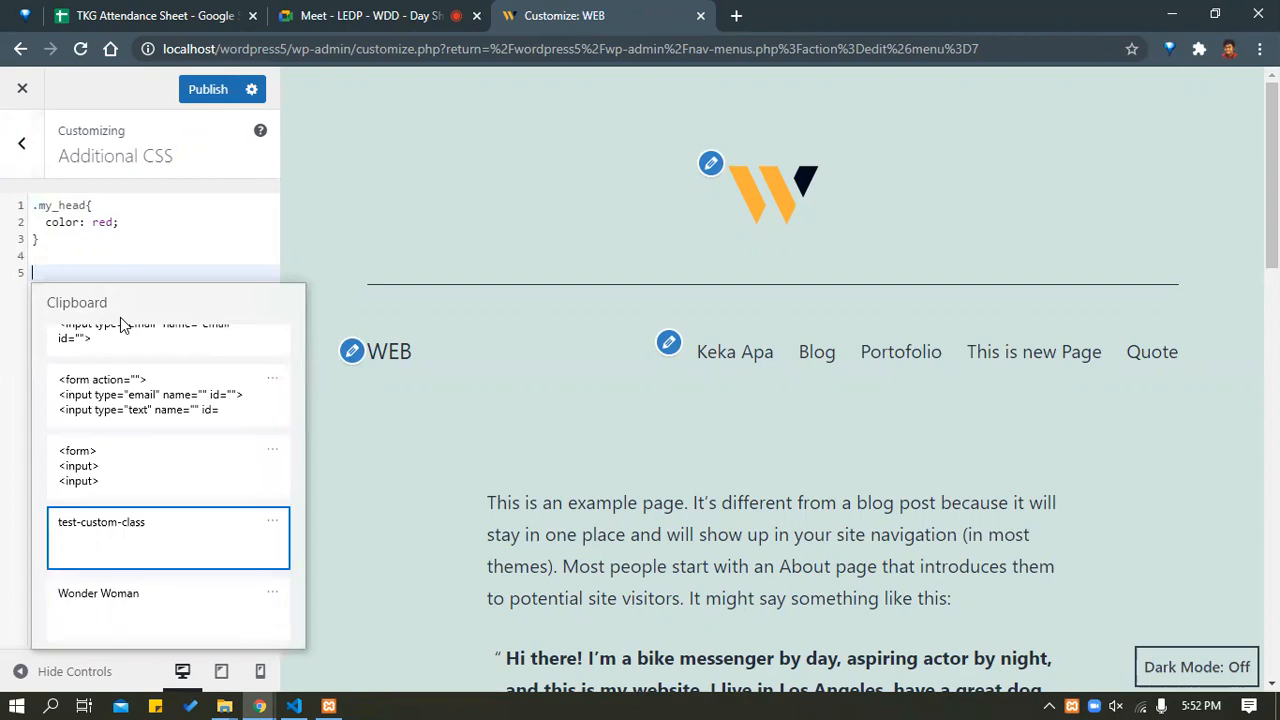
key(Return)
text({)
key(Return)
key(Up)
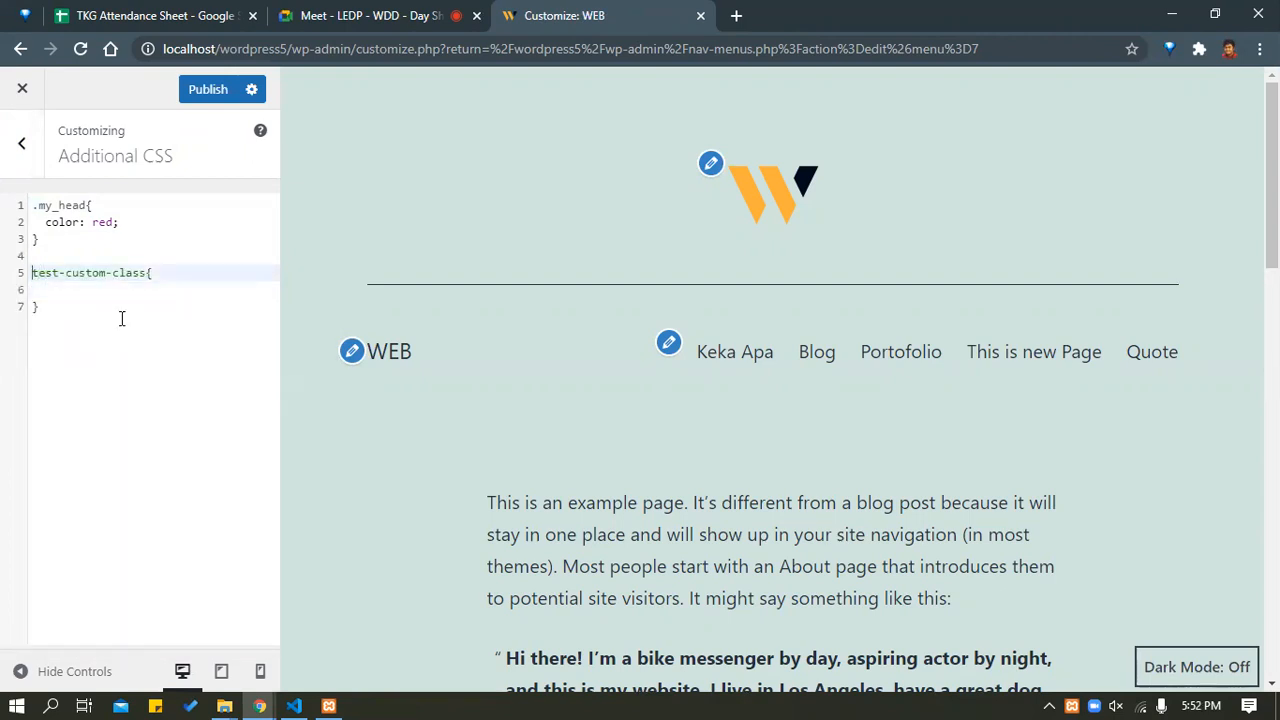
text(.)
key(Down)
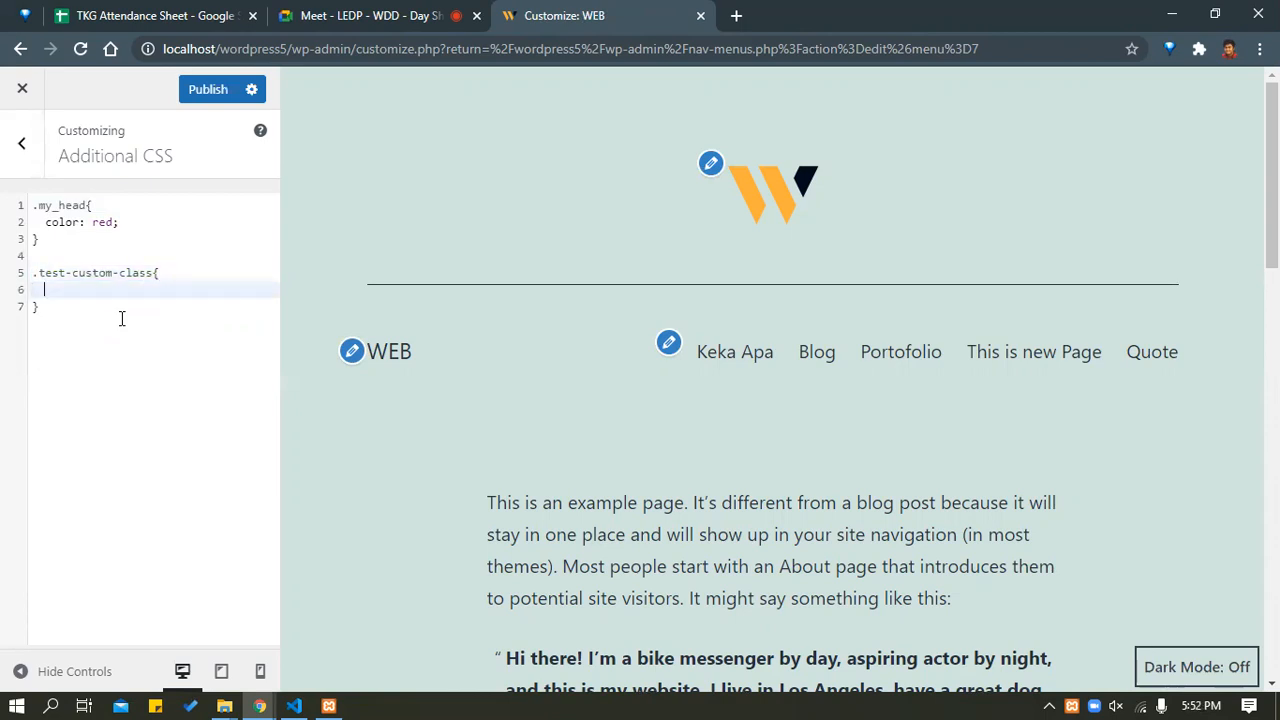
Add the declaration color:yellow; to the .test-custom-class rule and start a new line below it.
text(colo)
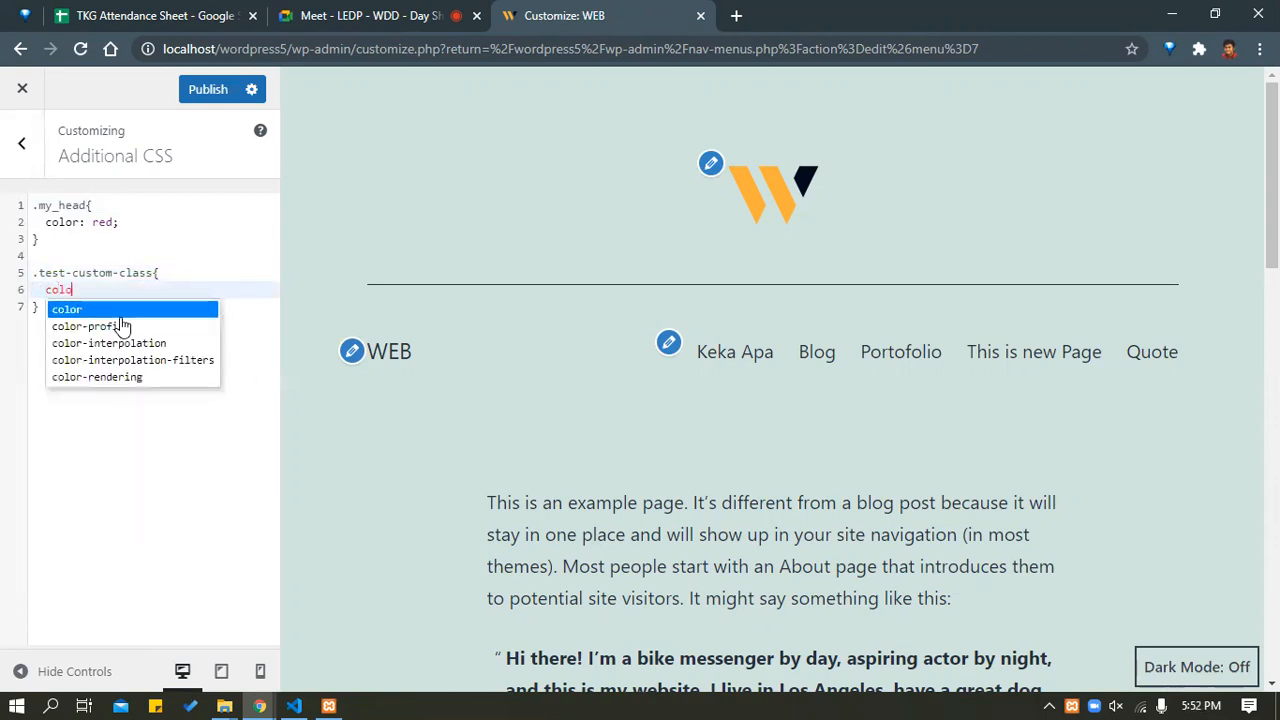
text(r:yello)
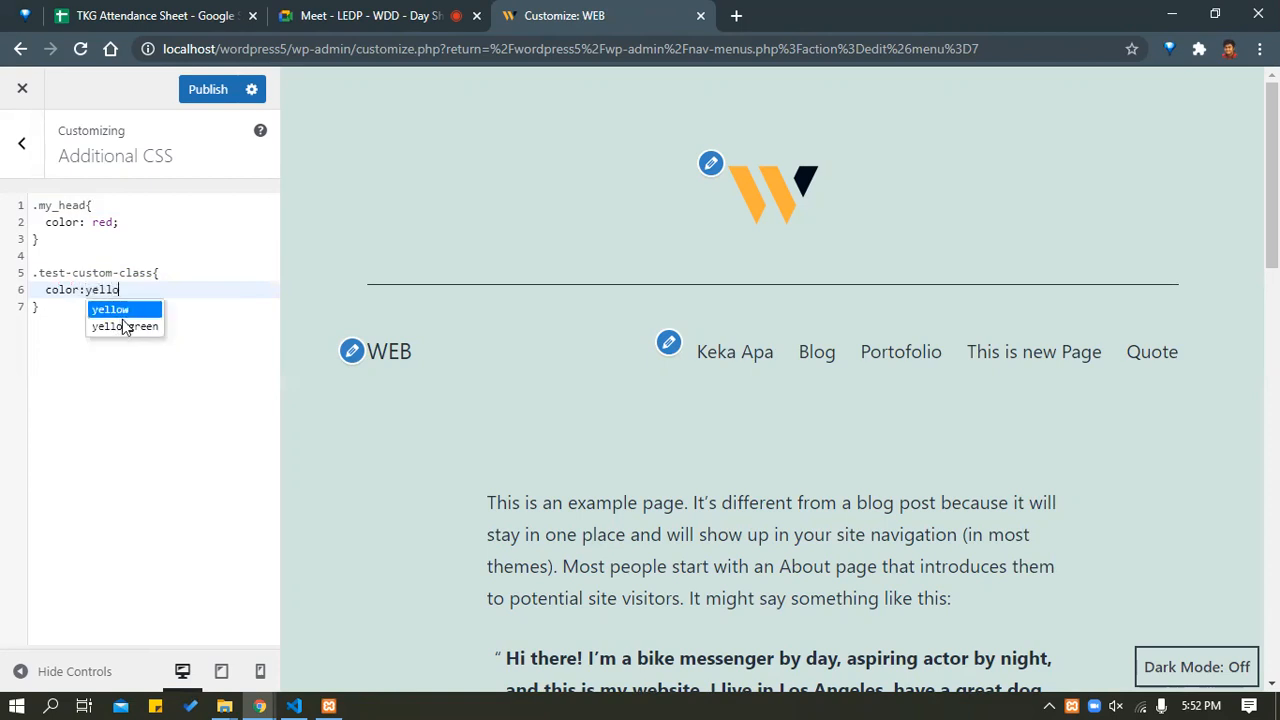
key(Return)
text(;)
key(Return)
text(fon)
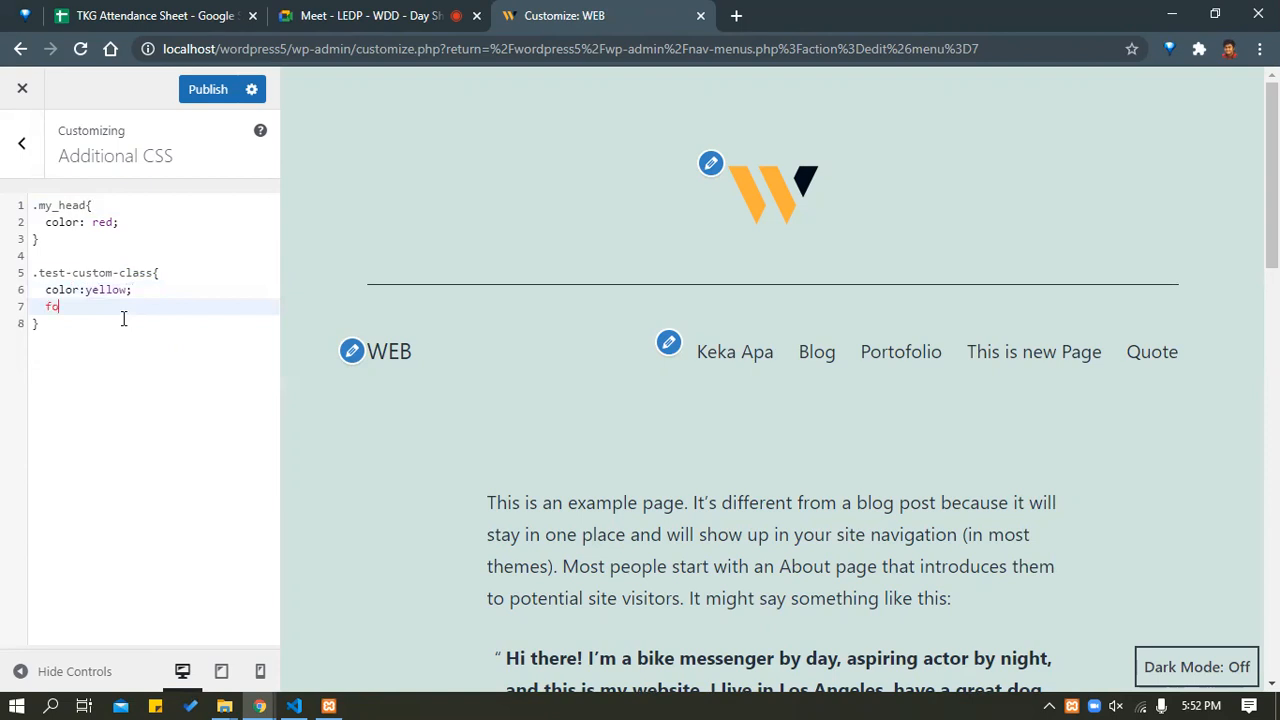
key(Down)
key(Down)
key(Return)
text(:;)
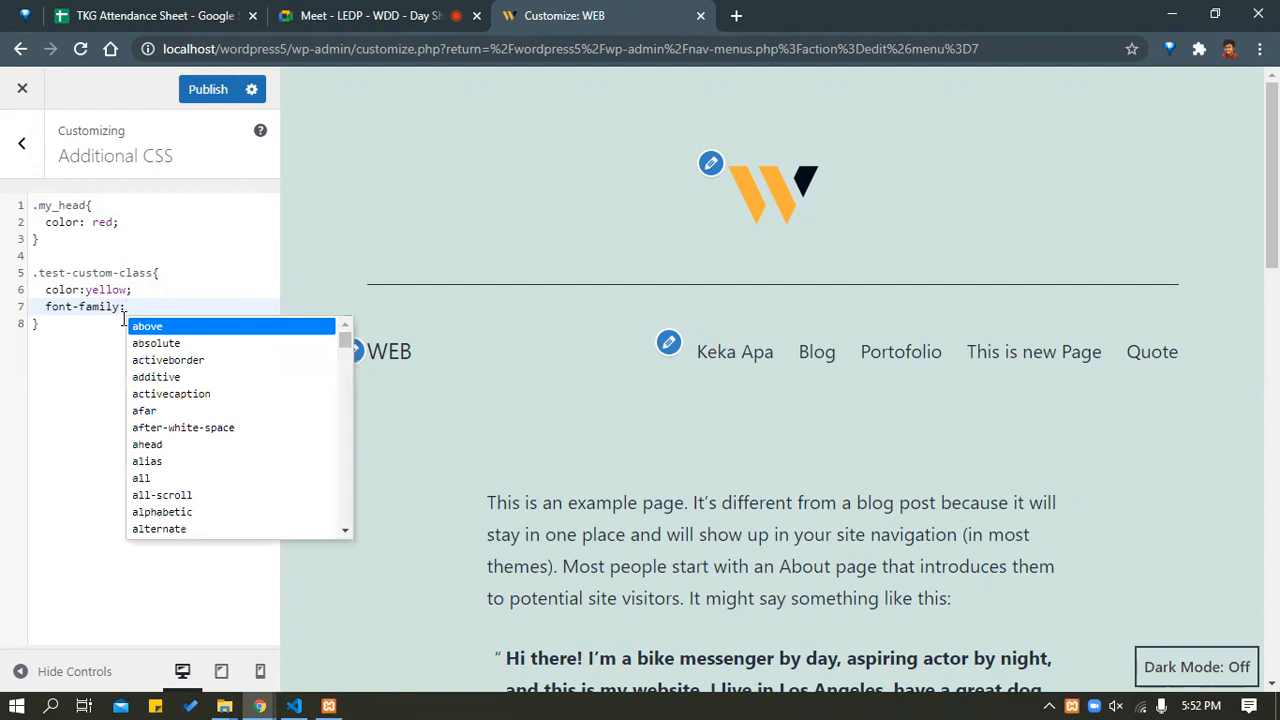
key(Down)
key(Up)
key(Up)
key(Up)
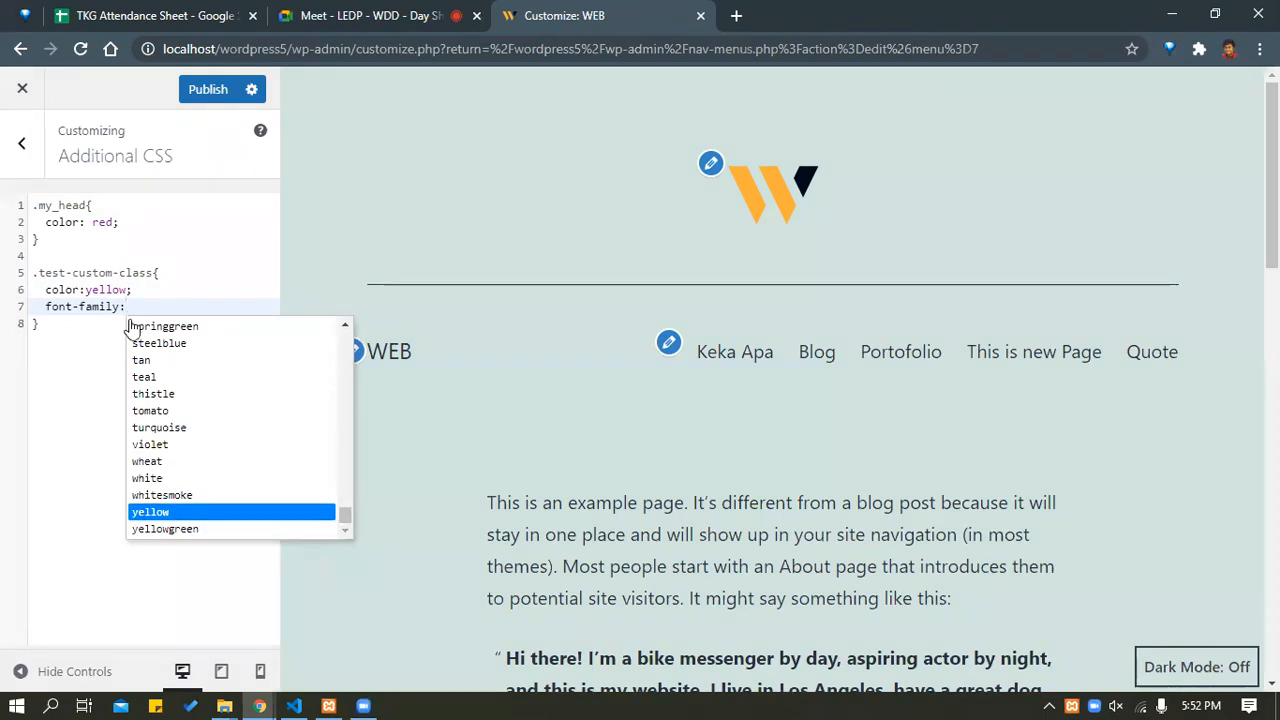
text(snow)
drag(180, 305, 76, 310)
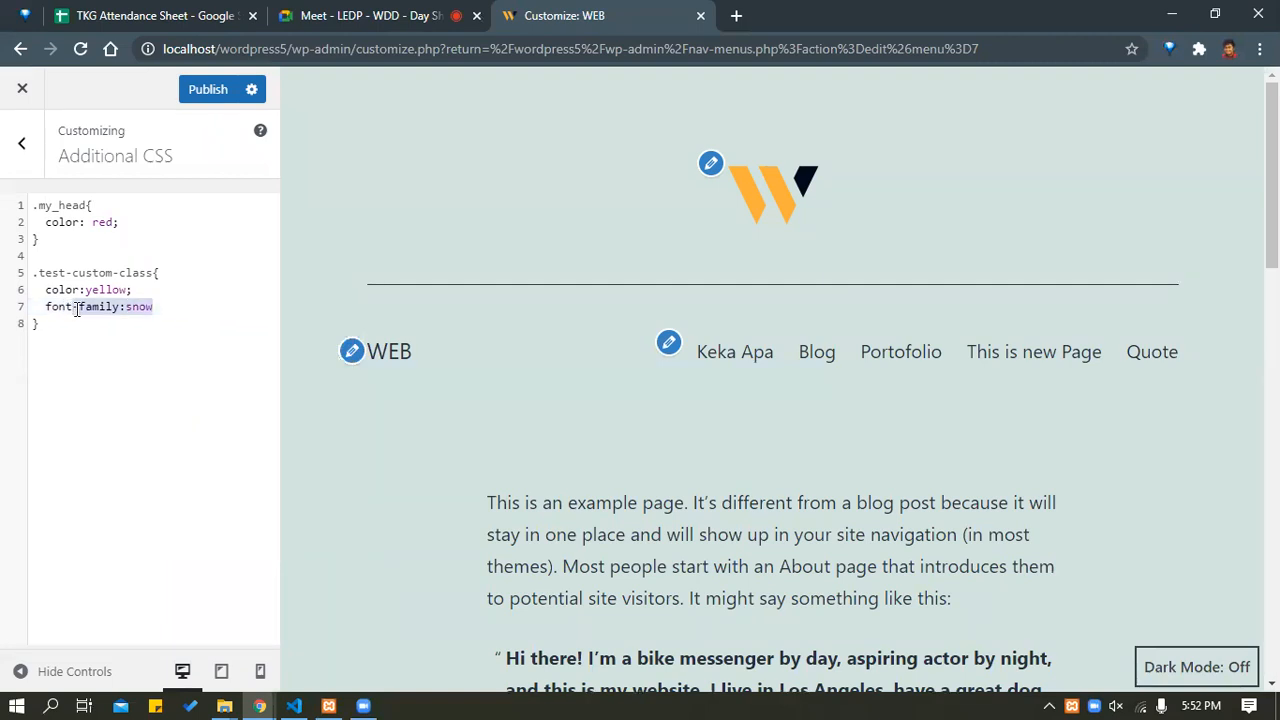
key(BackSpace)
Complete the second declaration of .test-custom-class as font-size: 80px; and publish the Additional CSS.
text(si)
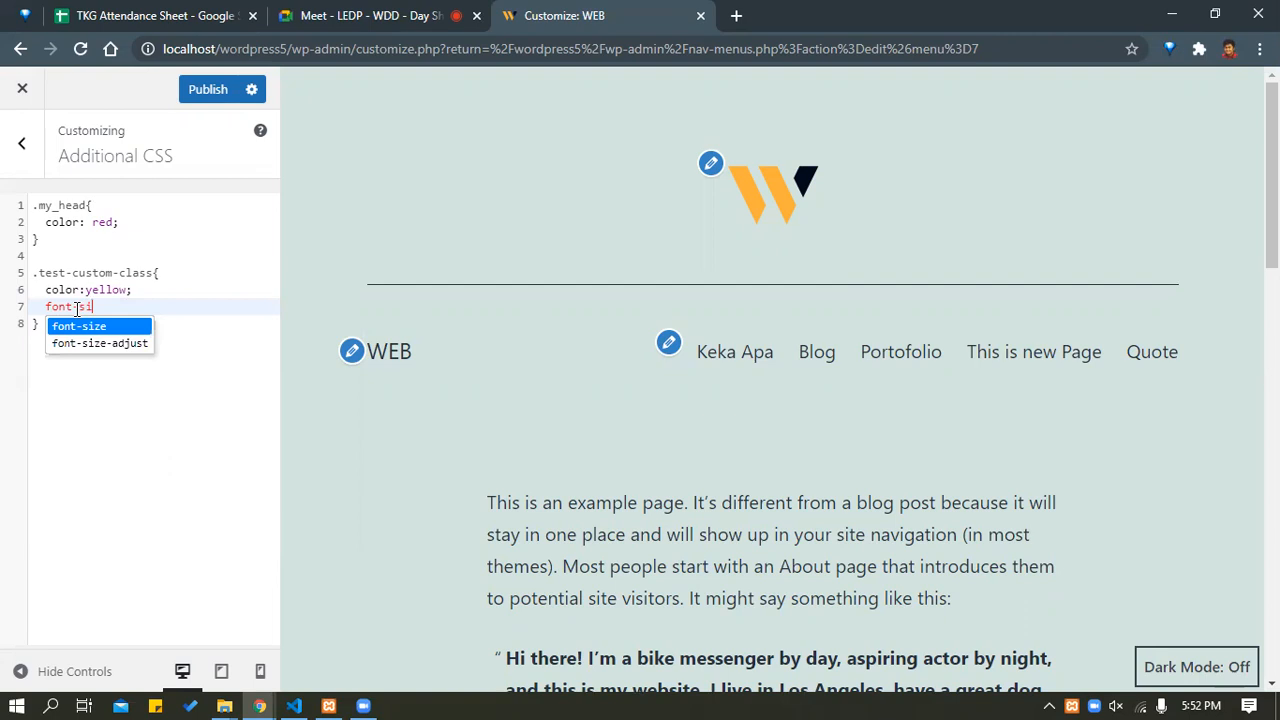
key(Return)
text(:)
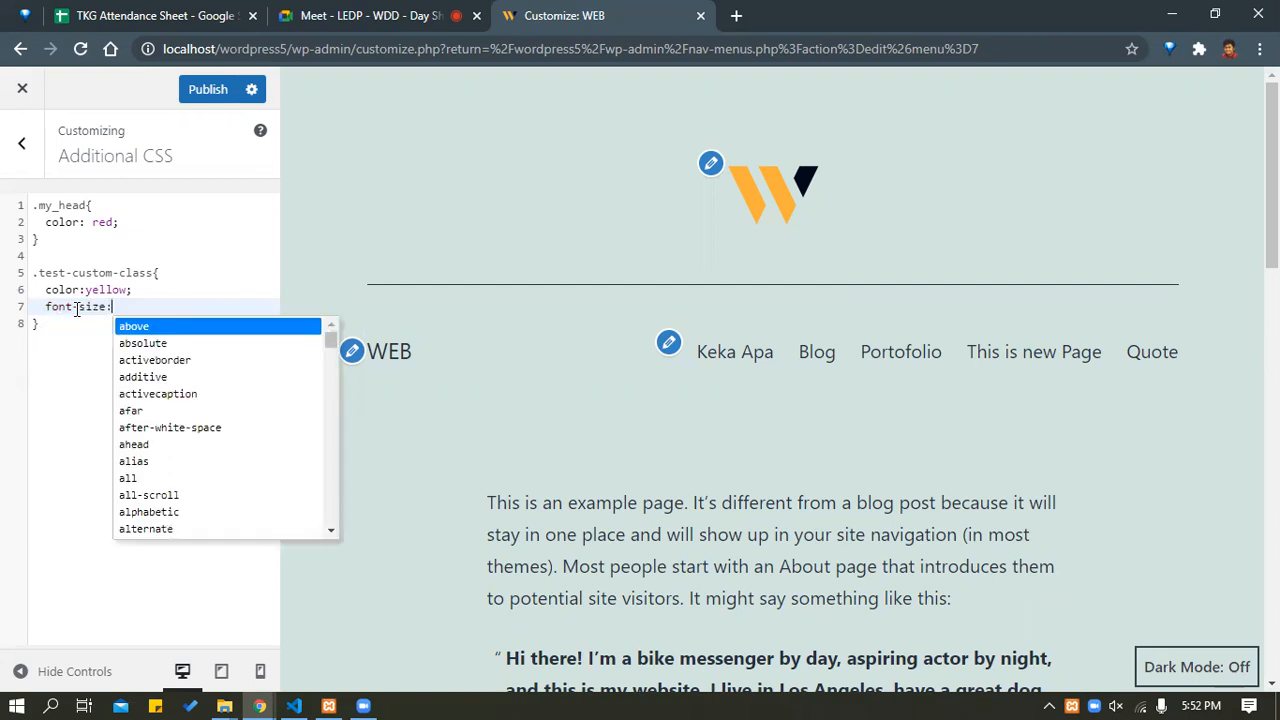
key(Up)
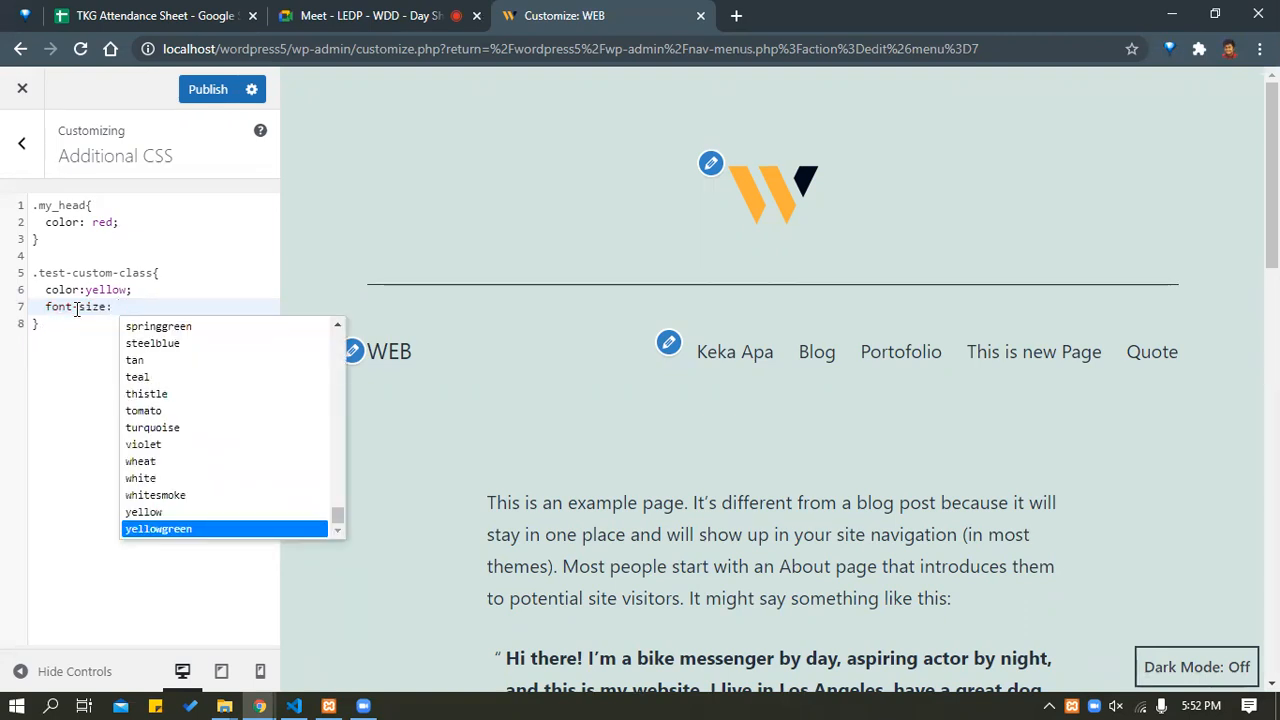
text(8)
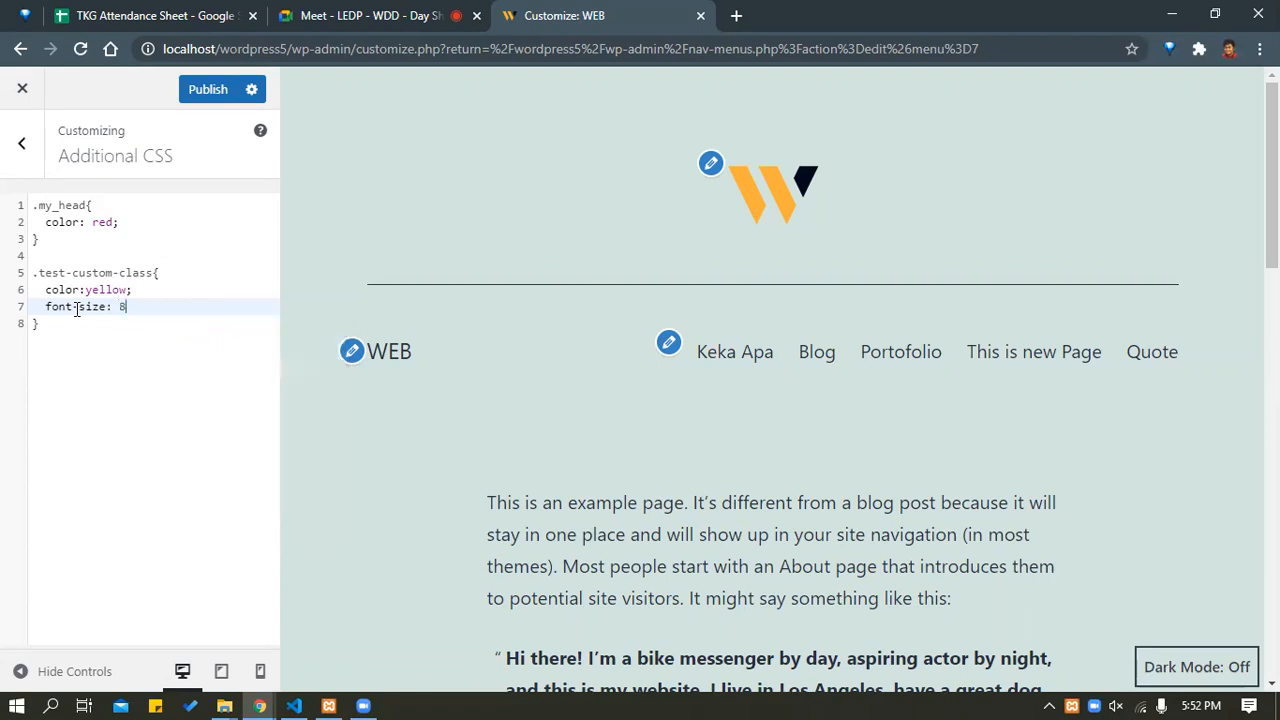
text(0px;)
click(212, 88)
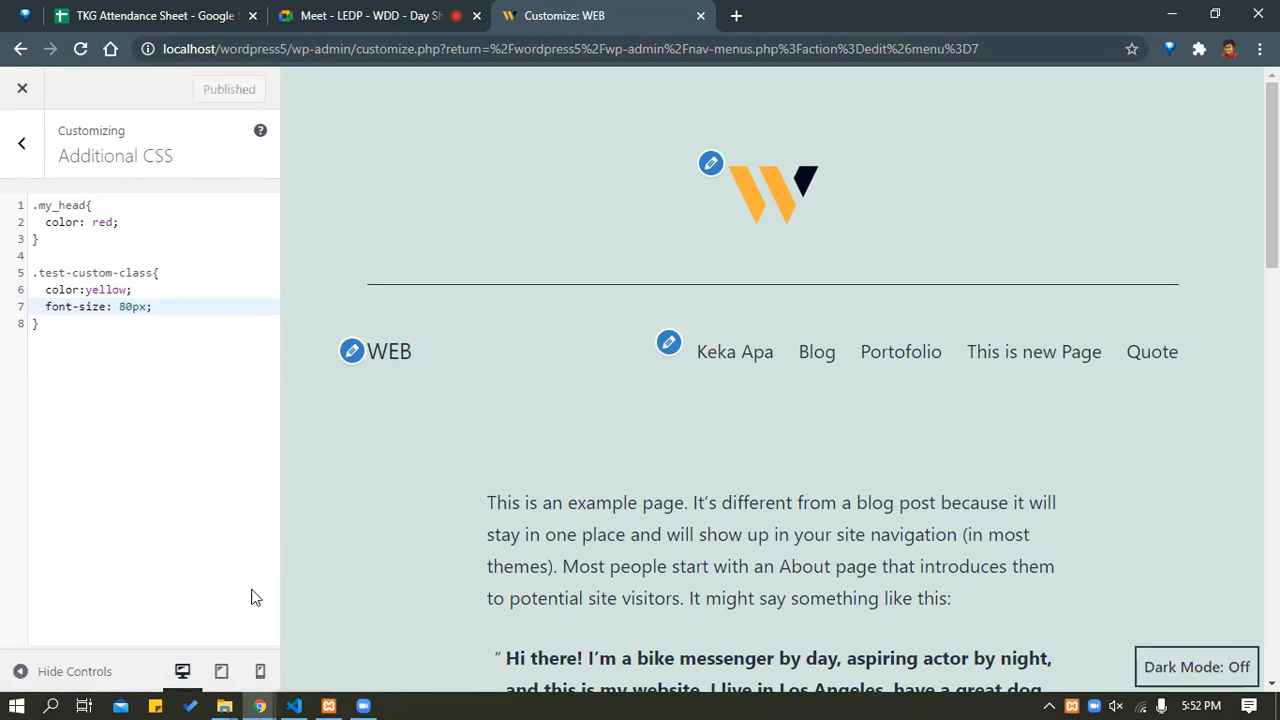
Open the Keka Apa post in the incognito window and compare its opening paragraph's colour and size with the published CSS.
click(350, 632)
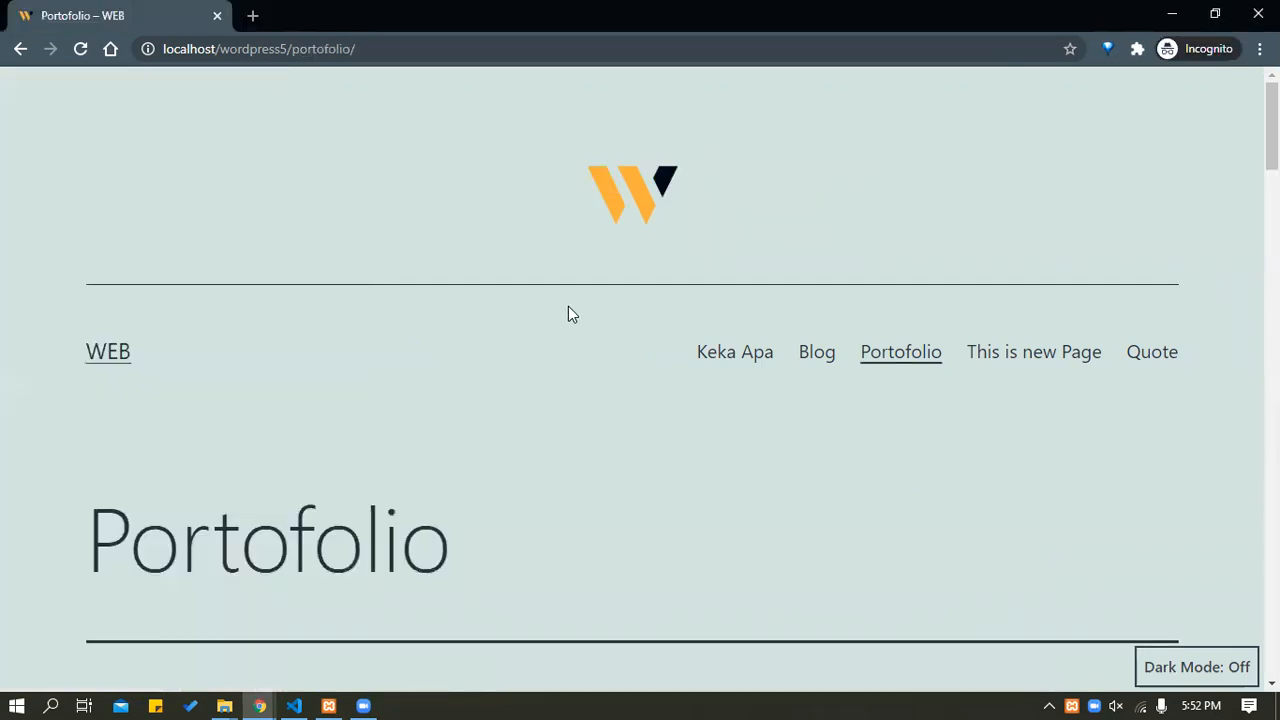
scroll(557, 310, down, 1)
scroll(251, 410, up, 1)
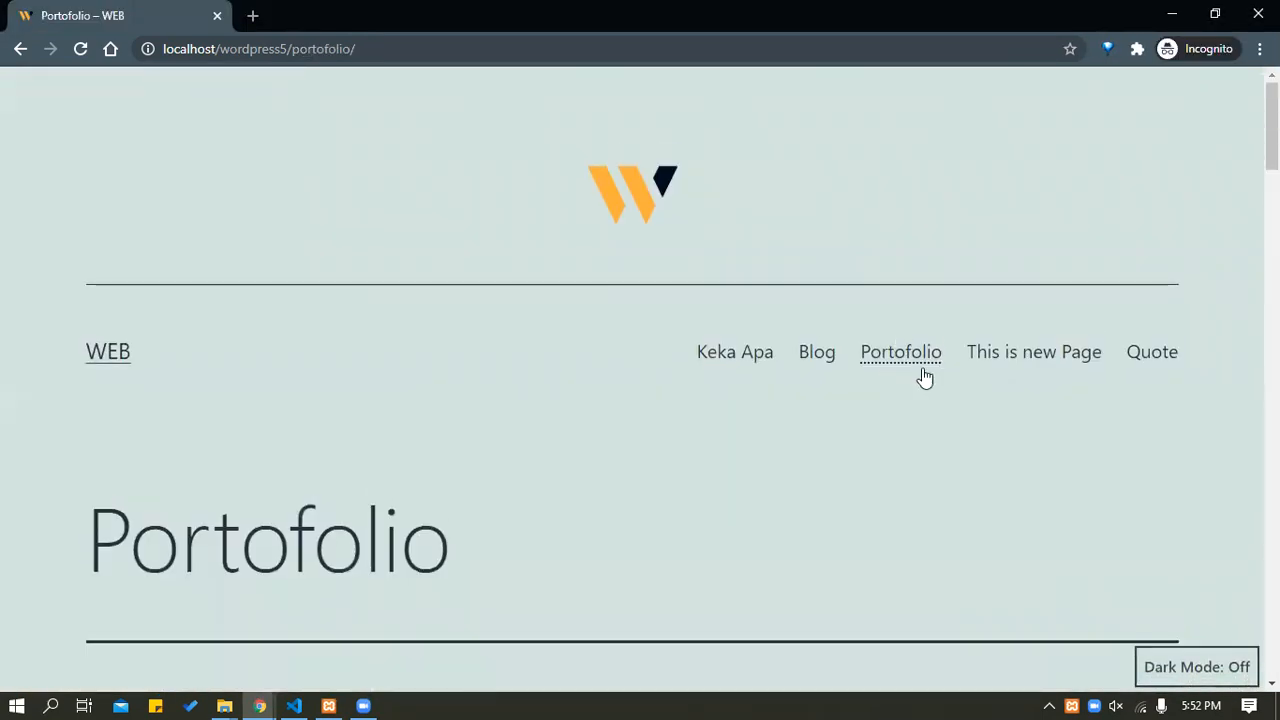
click(738, 353)
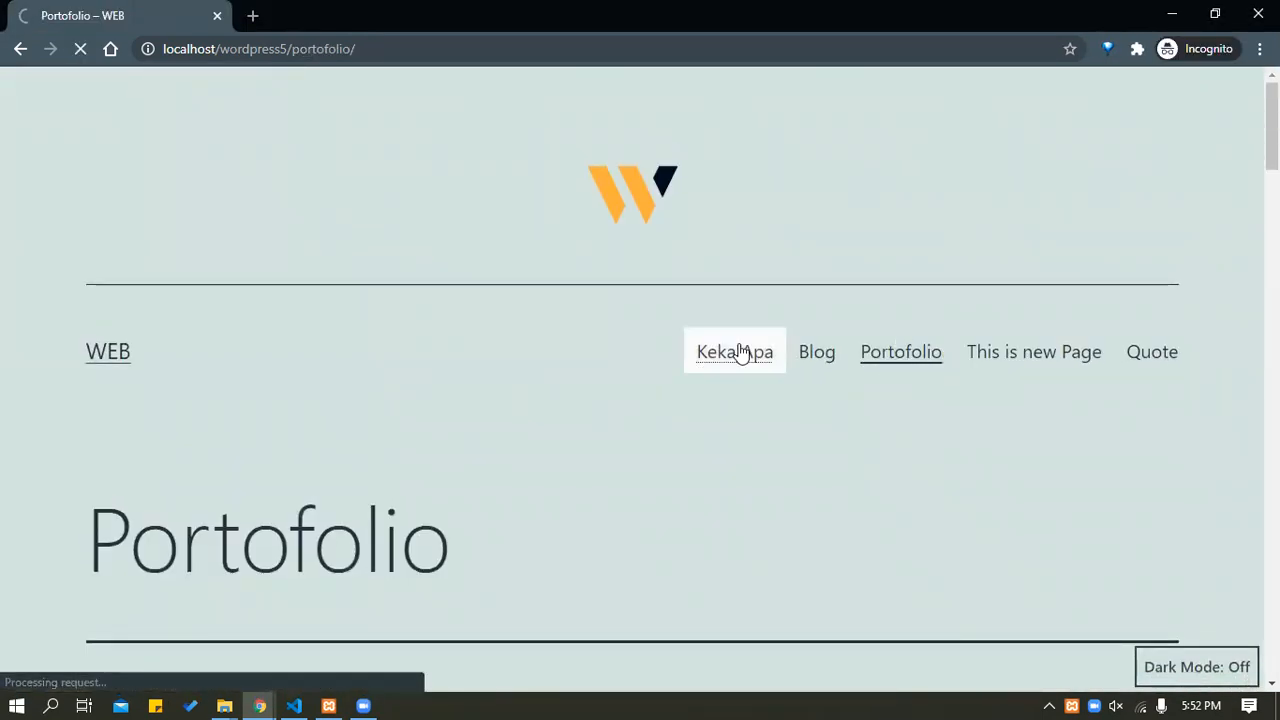
scroll(371, 400, down, 7)
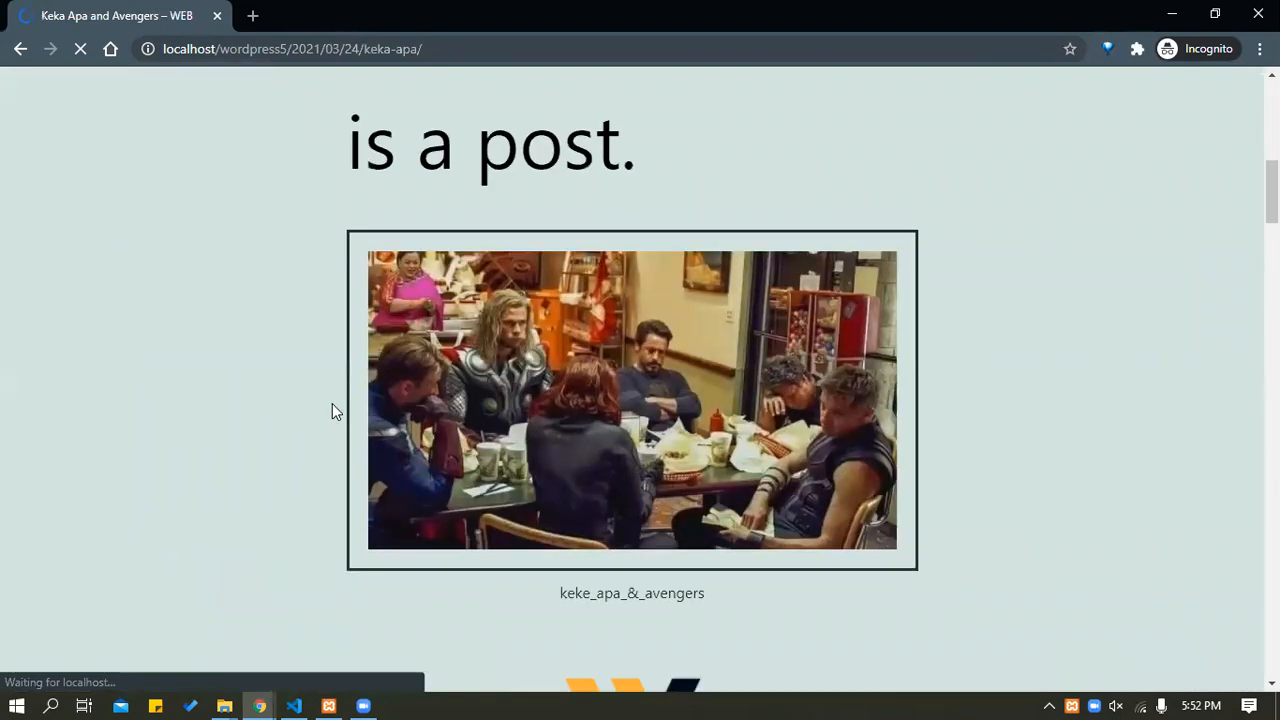
scroll(374, 366, up, 3)
drag(352, 330, 691, 474)
click(563, 389)
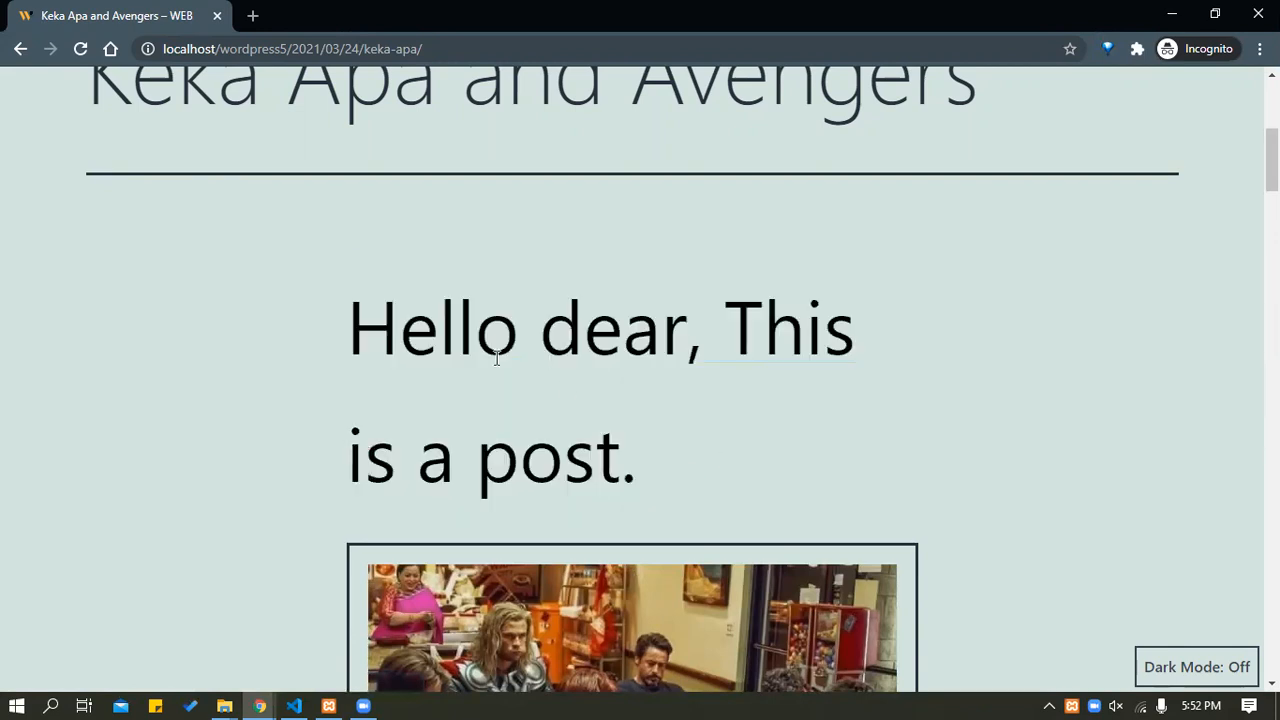
key(alt+Tab)
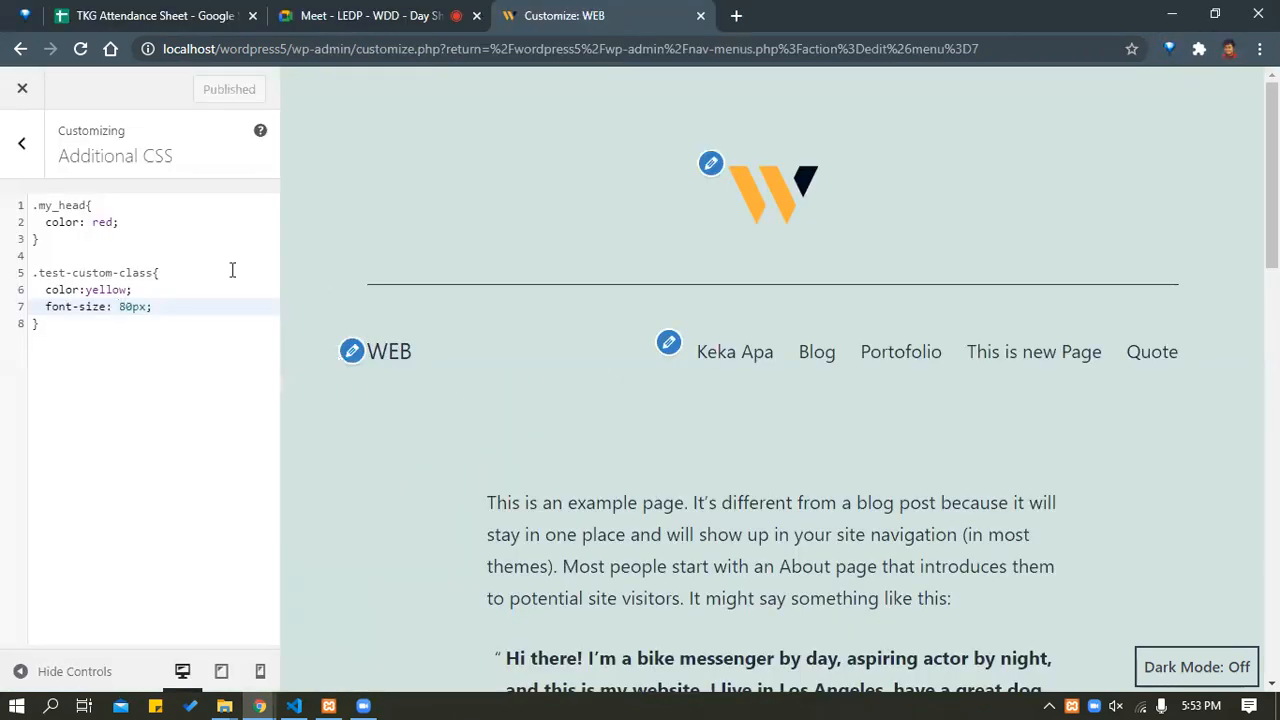
key(alt+Tab)
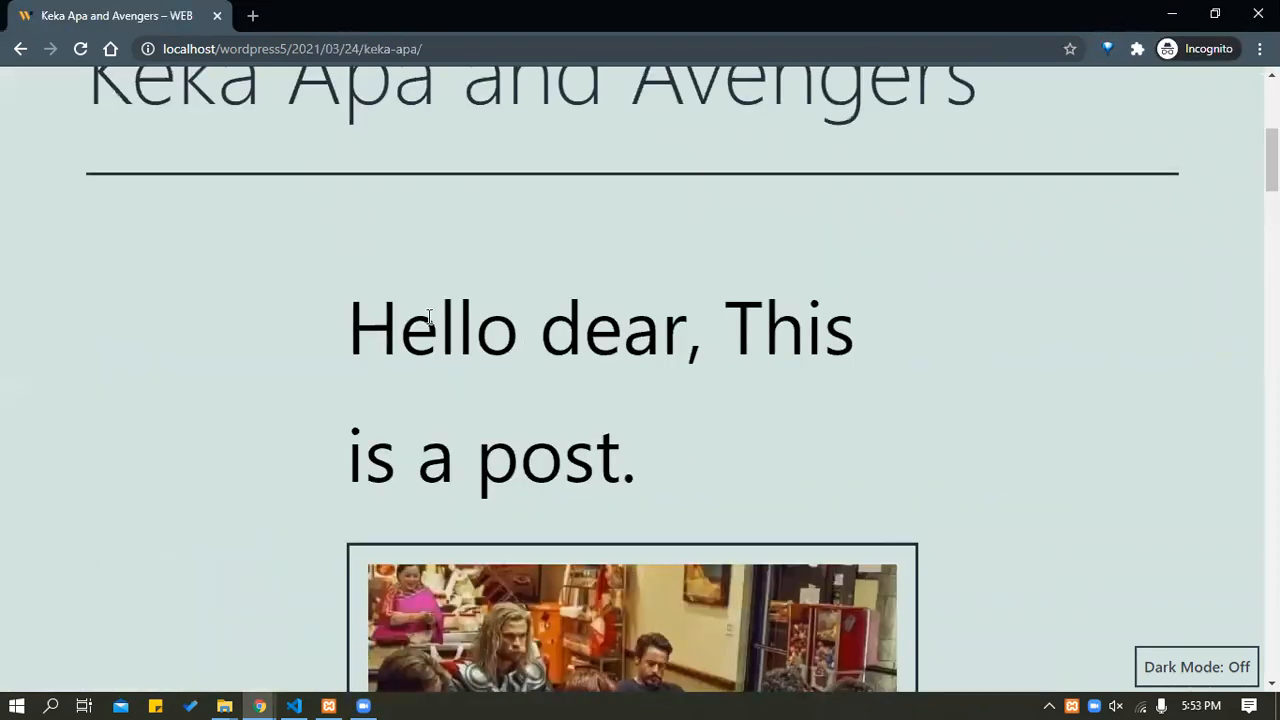
Append !important to the yellow colour value in the .test-custom-class rule and publish the change.
key(alt+Tab)
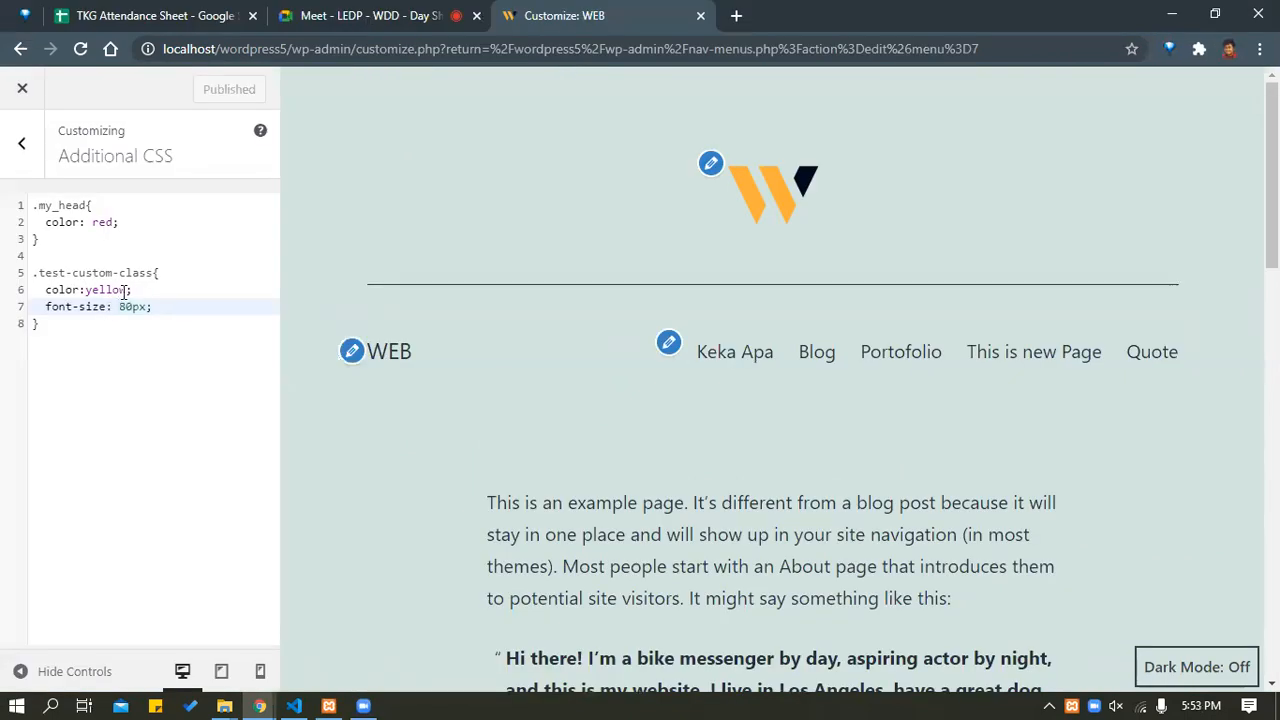
click(125, 290)
text(!import)
key(Return)
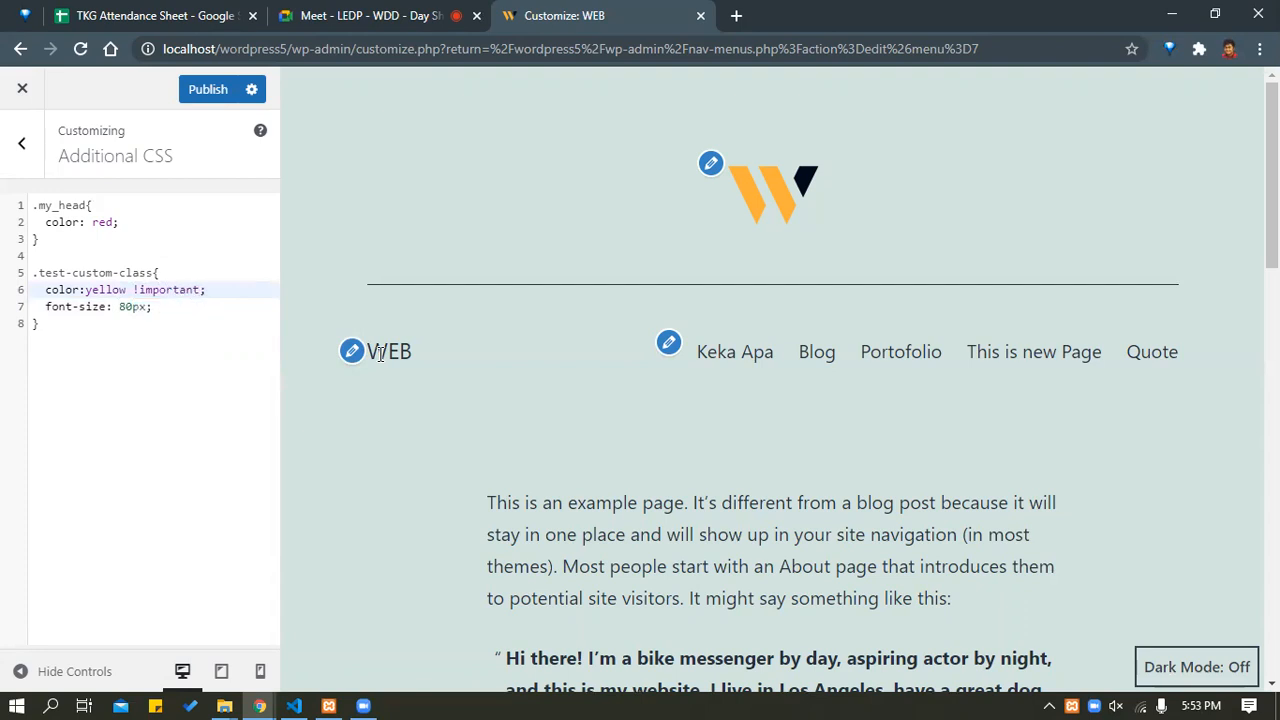
click(209, 90)
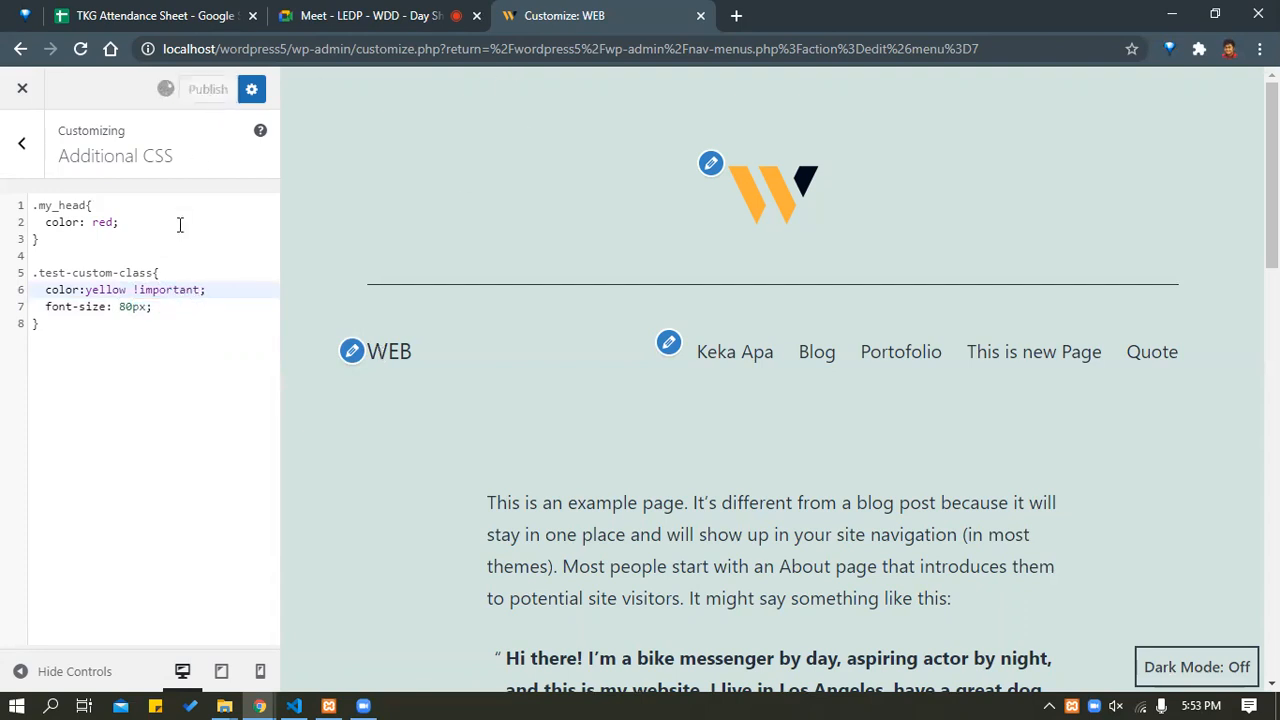
Reload the Keka Apa and Avengers post in the incognito window and examine the styled paragraph and the remaining post content.
key(alt+Tab)
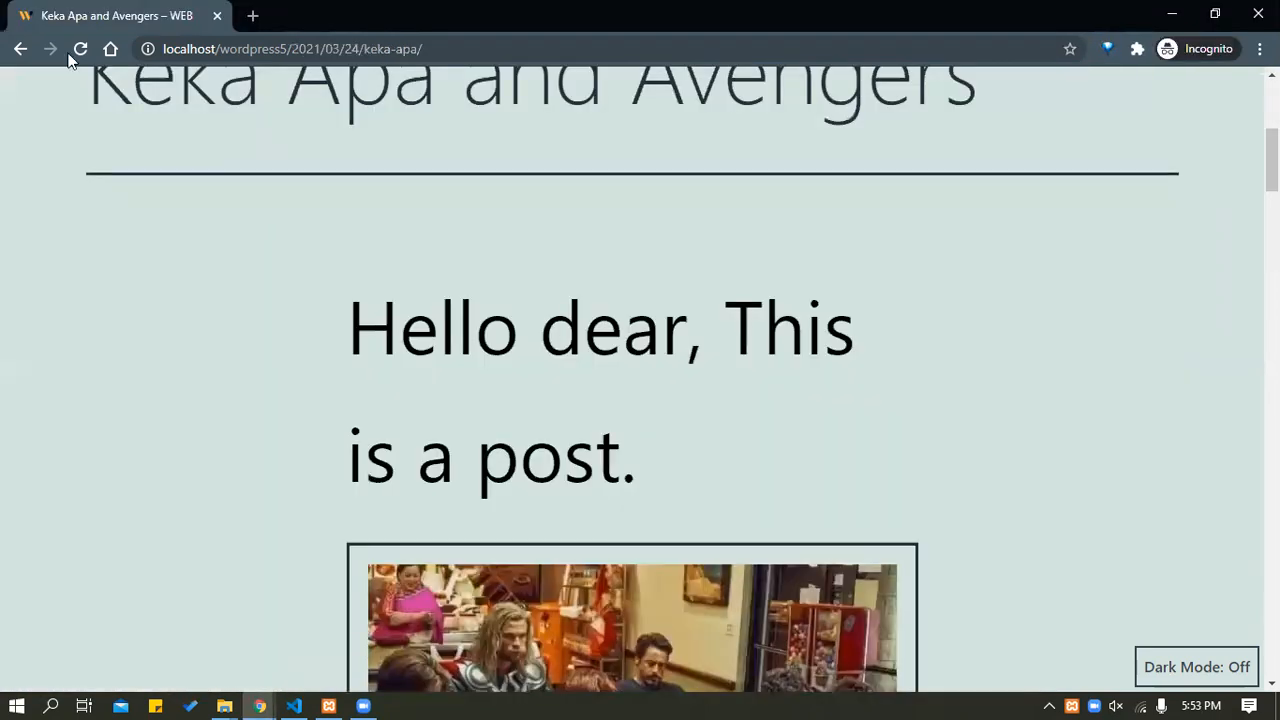
click(80, 48)
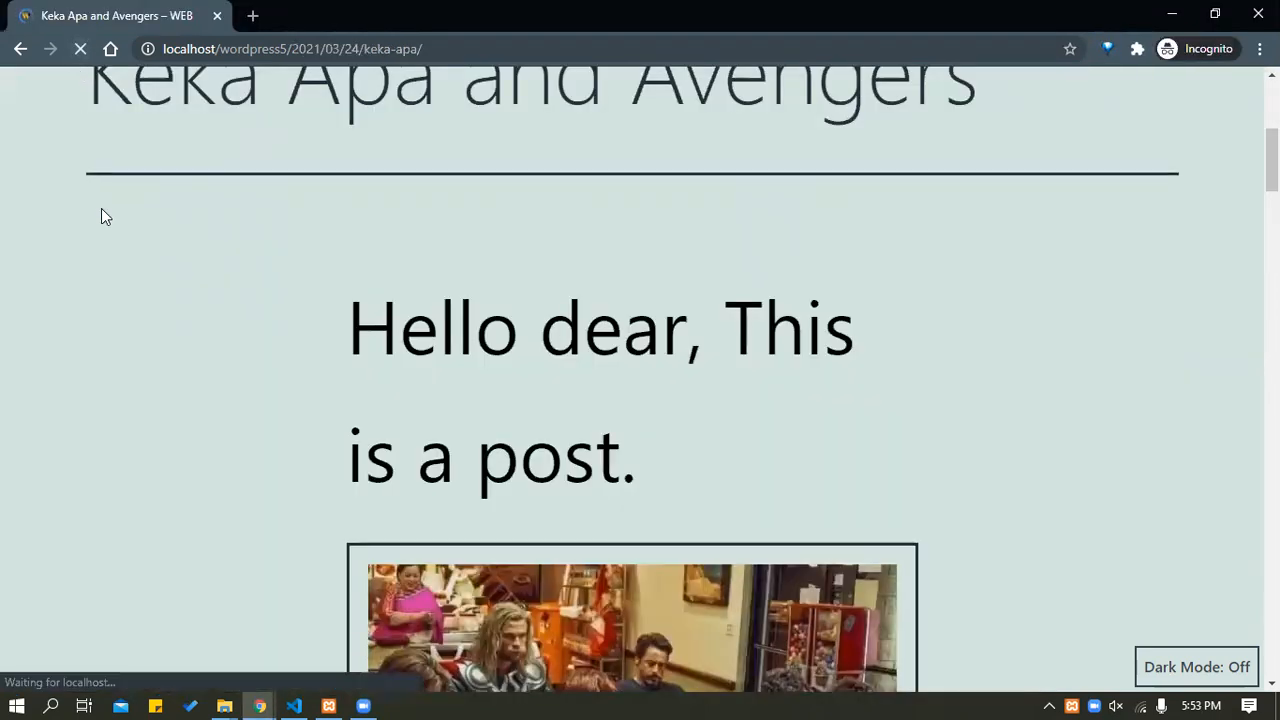
drag(350, 308, 746, 426)
click(736, 423)
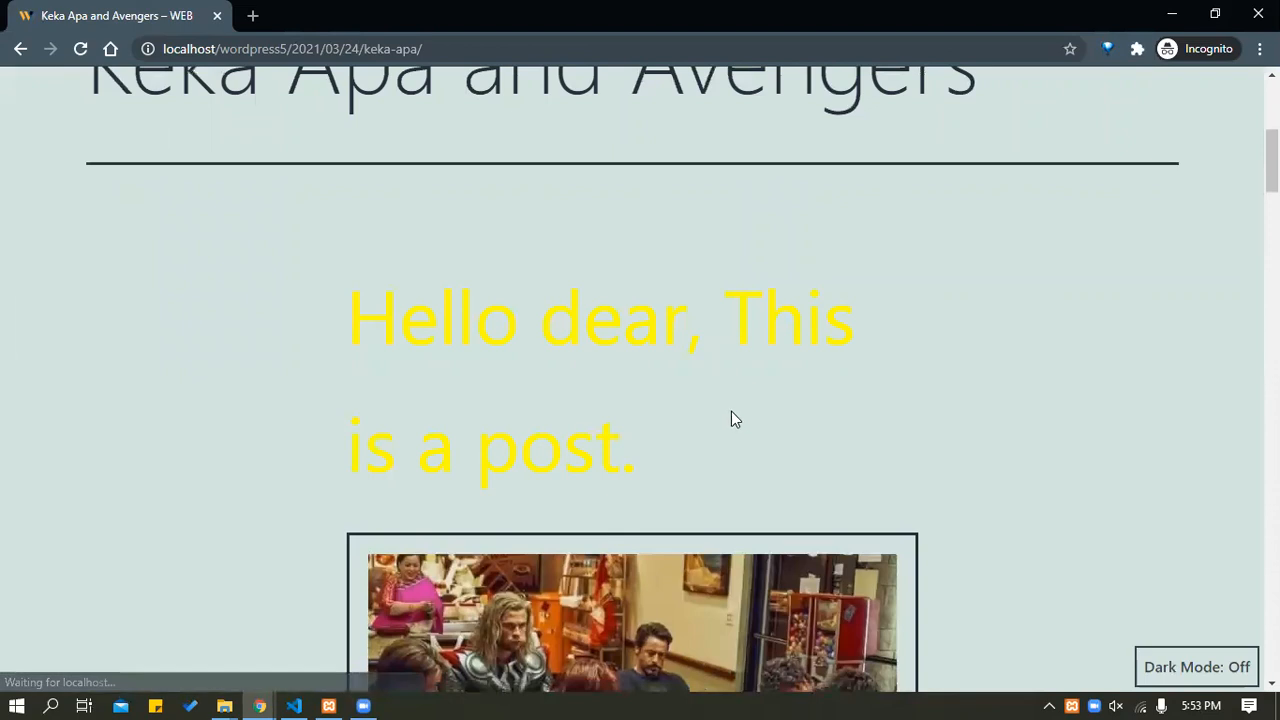
drag(331, 337, 849, 443)
click(862, 444)
scroll(517, 426, down, 14)
scroll(388, 426, down, 1)
scroll(388, 426, down, 5)
scroll(388, 426, up, 7)
scroll(388, 427, up, 10)
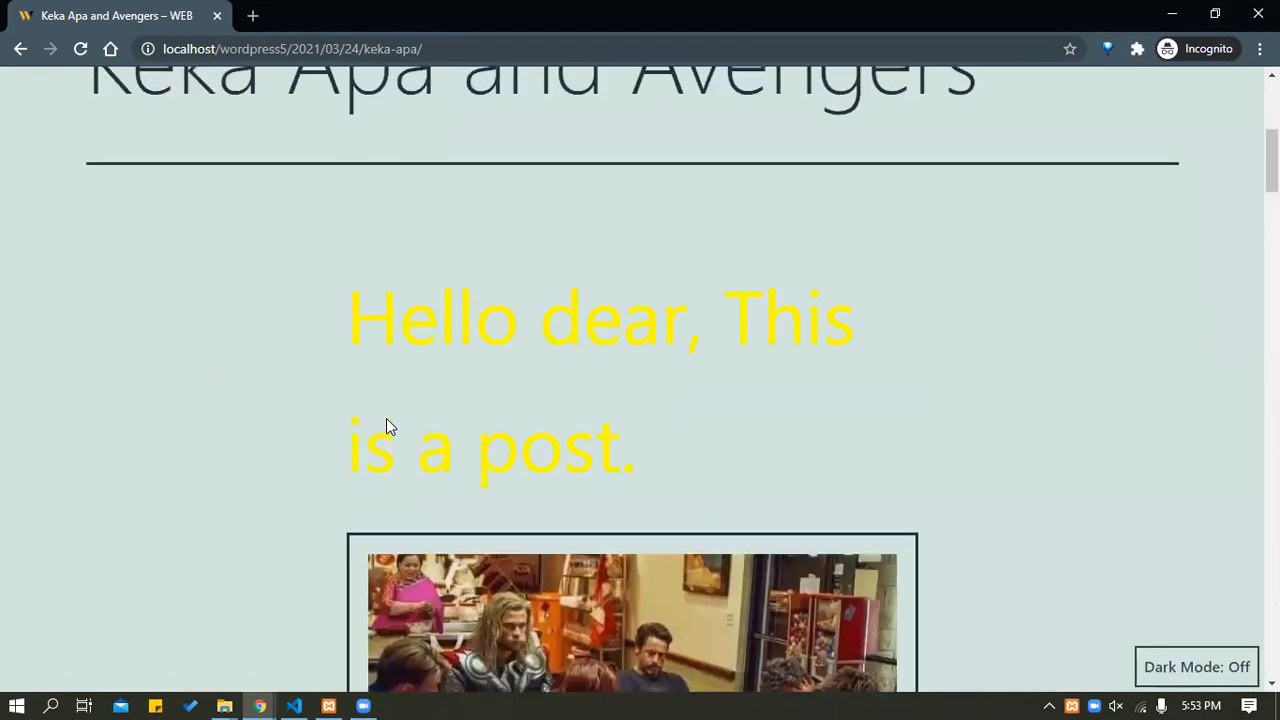
scroll(386, 418, down, 3)
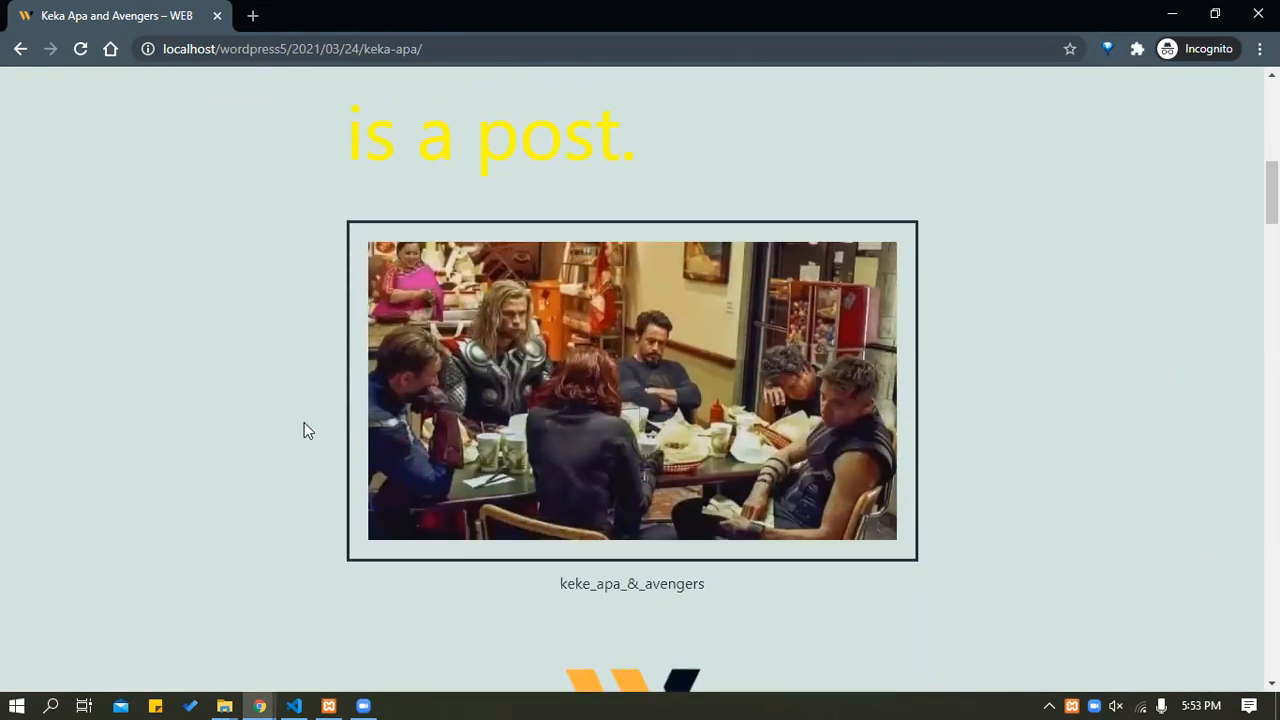
Return to the Customizer, leave Additional CSS and close the Customizer to get back to the Menus page.
key(alt+Tab)
click(133, 351)
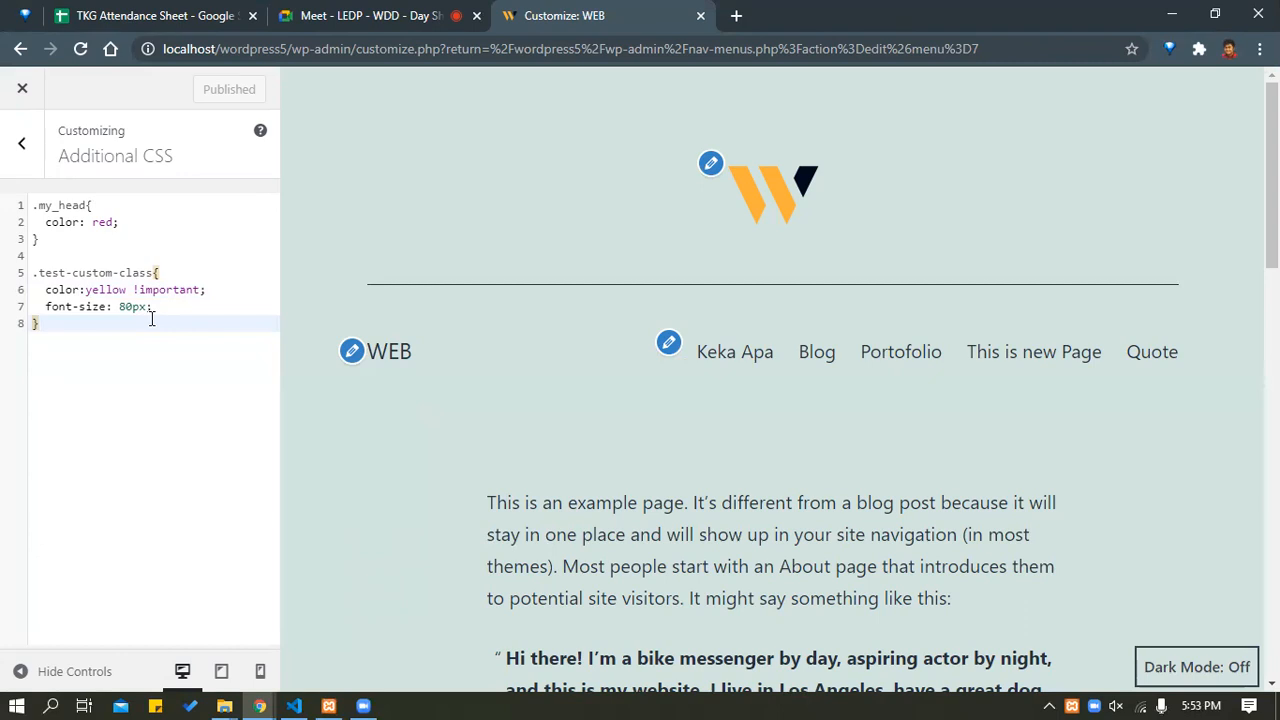
click(22, 148)
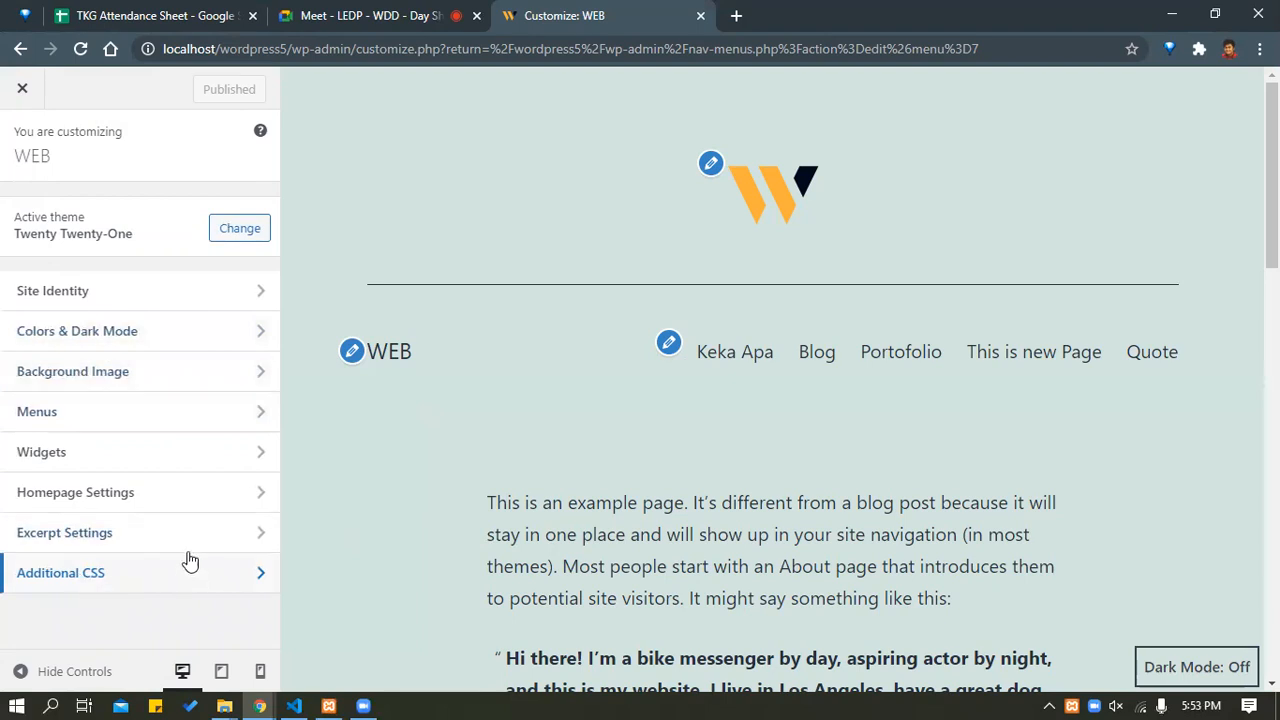
click(16, 104)
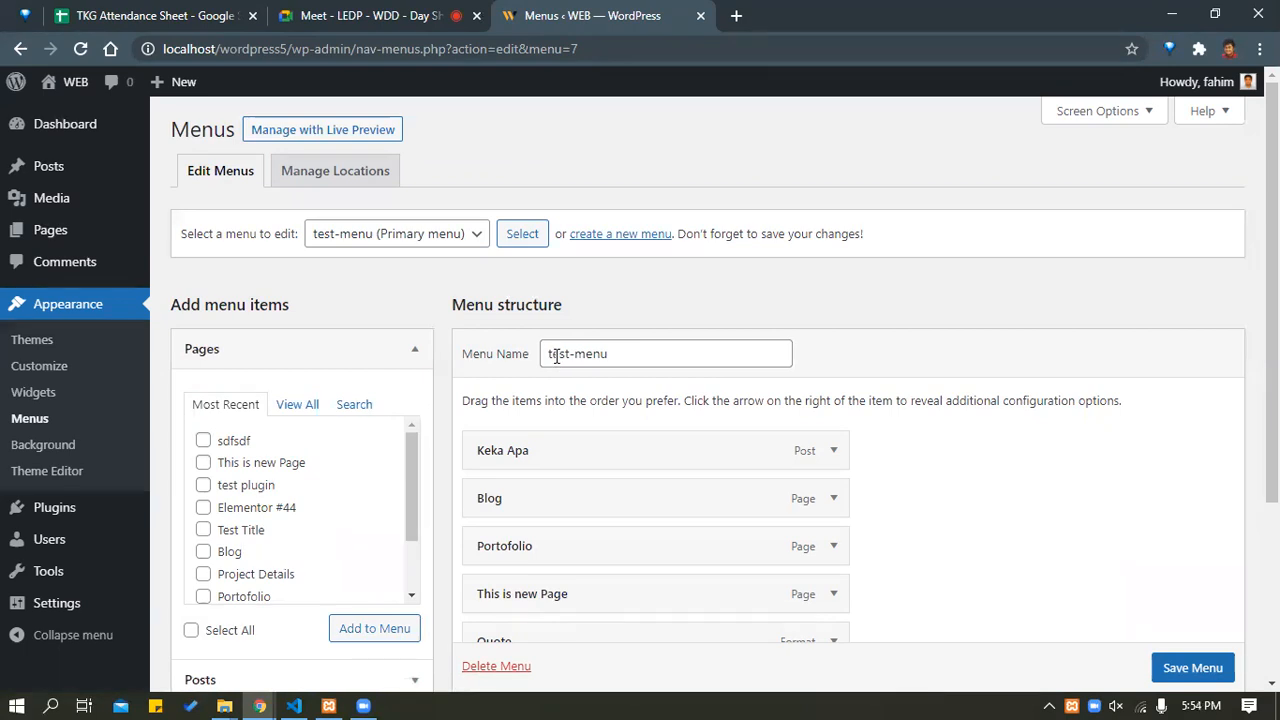
Close the EyeCare console window, look over the structure and settings of test-menu, and open the Manage Themes page.
scroll(1128, 325, down, 1)
scroll(1026, 409, down, 3)
scroll(1026, 409, up, 4)
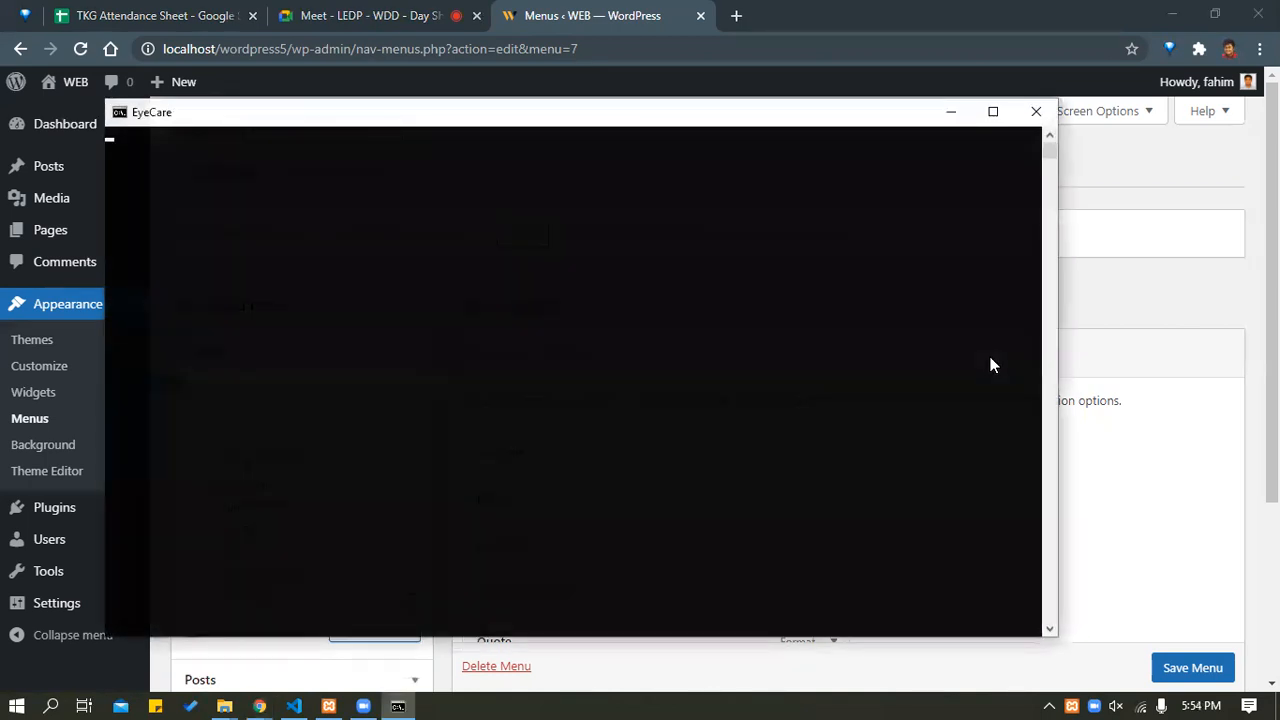
click(1036, 111)
scroll(100, 420, down, 3)
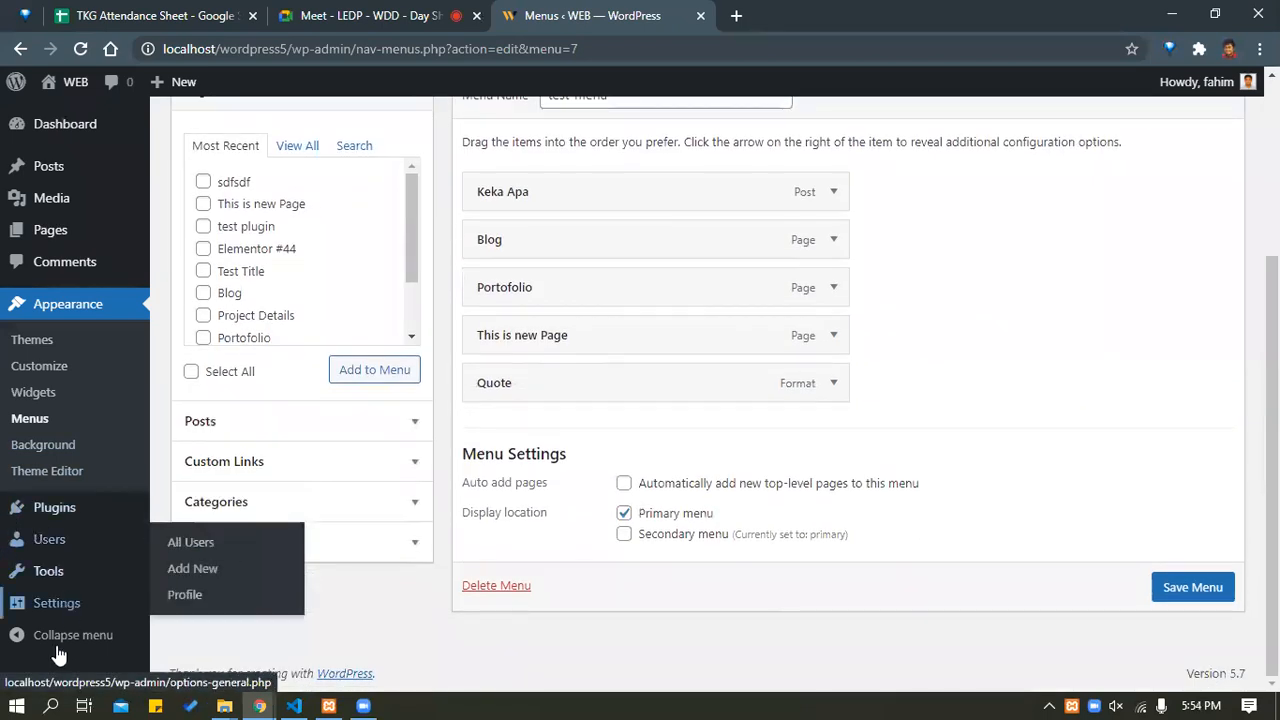
click(126, 315)
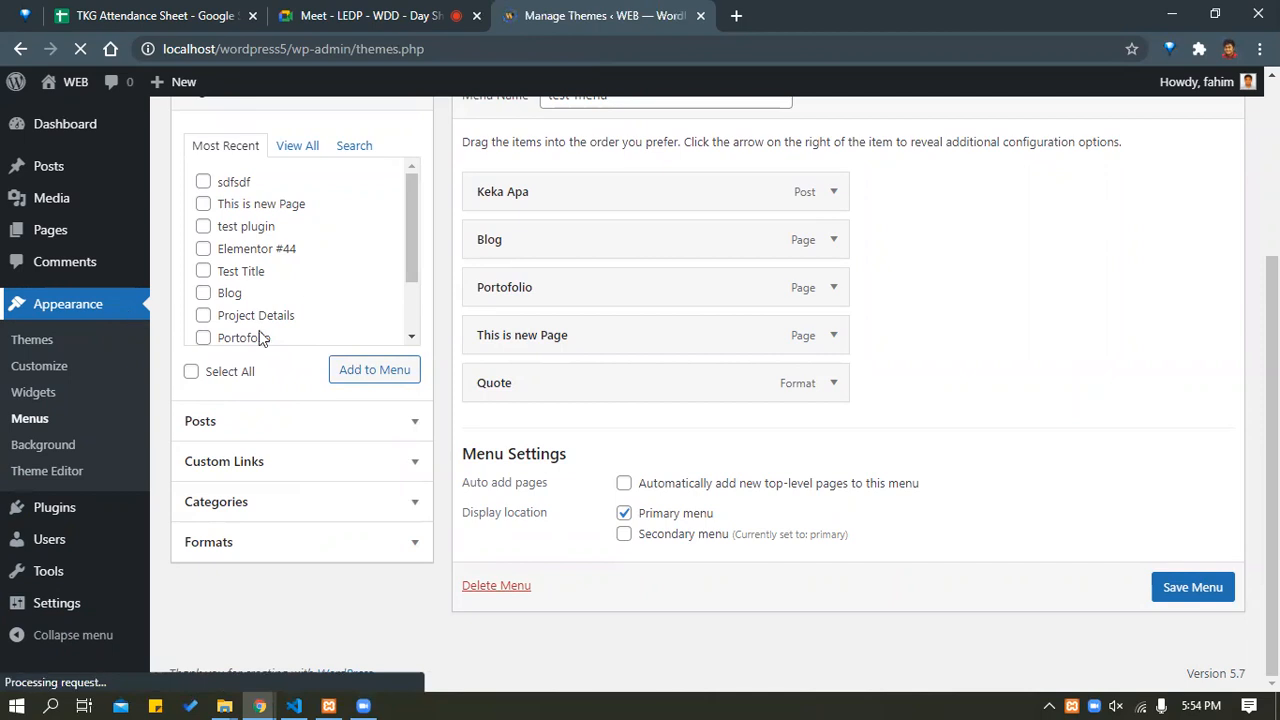